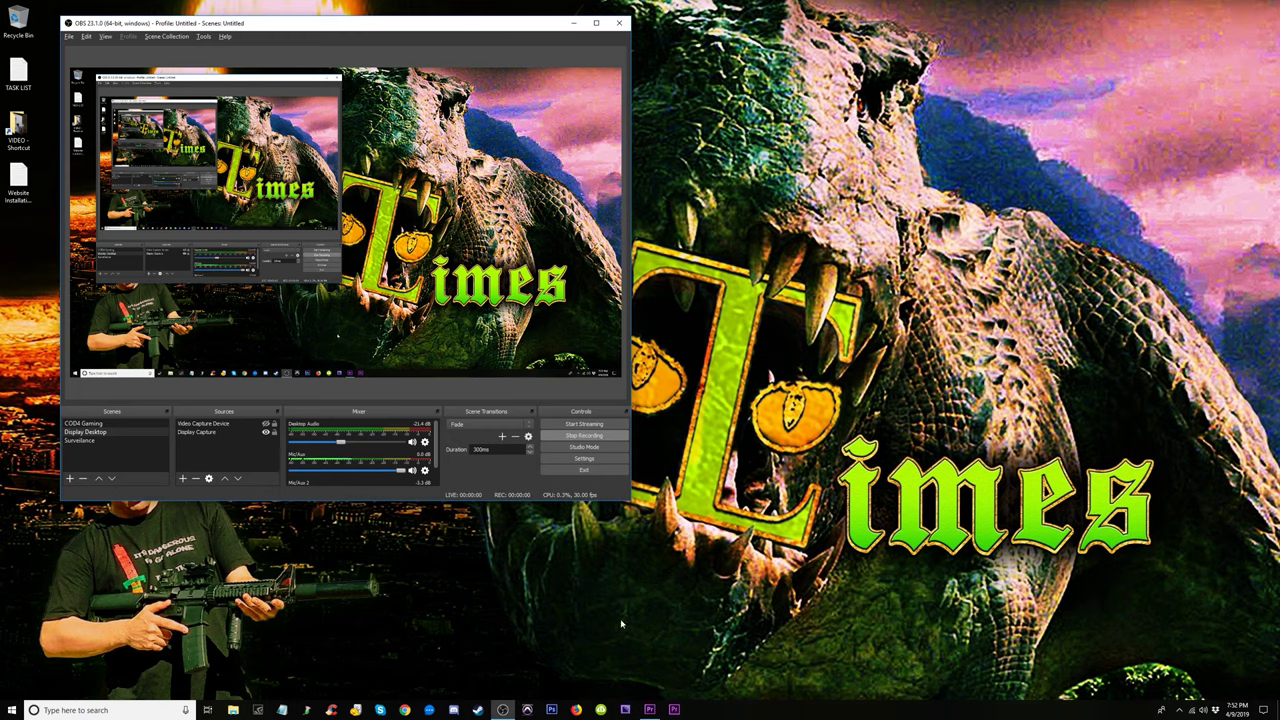
Bring Premiere forward, maximize it, and zoom out over the Crowds Video Edit 2 sequence
{"action": "left_click", "coordinate": [651, 709]}
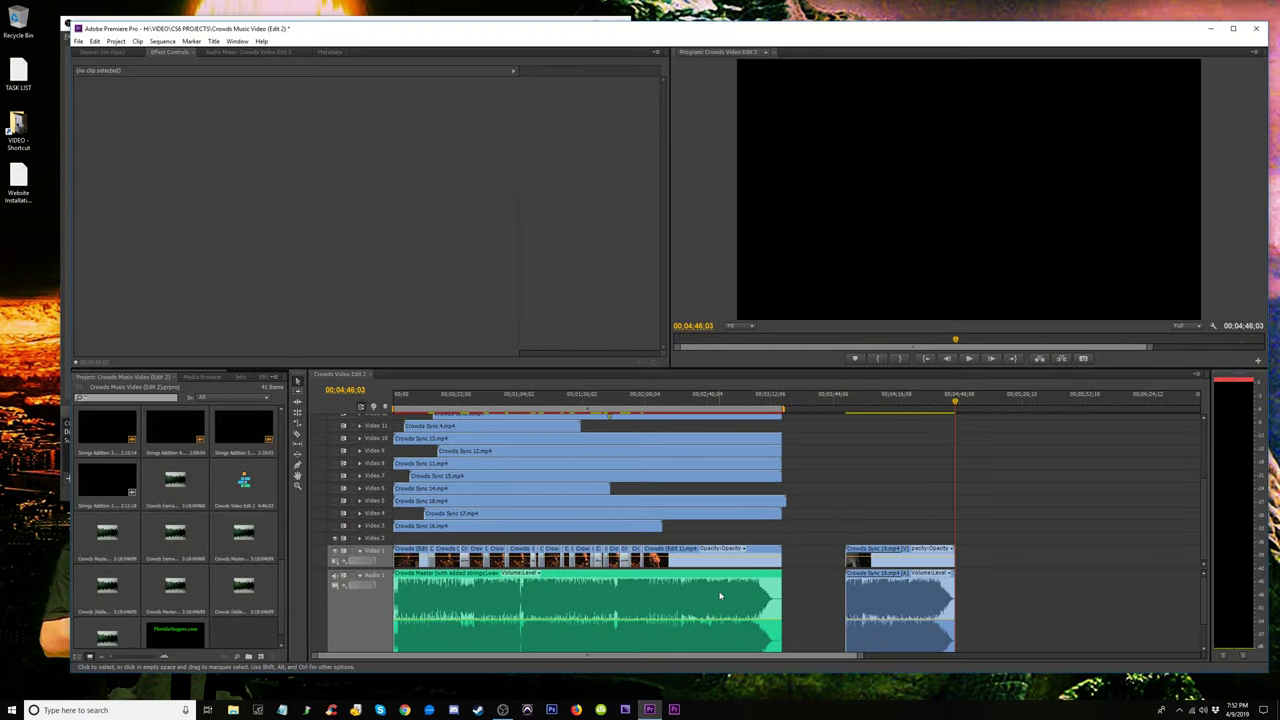
{"action": "left_click", "coordinate": [503, 400]}
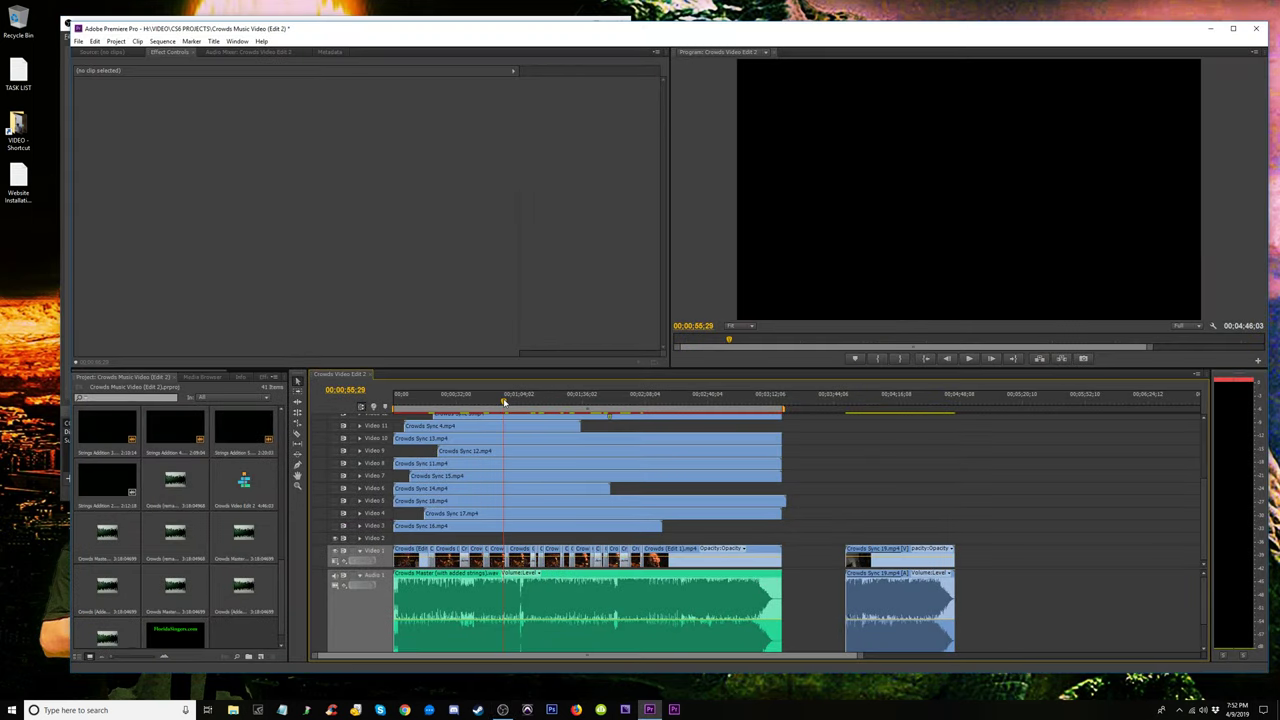
{"action": "left_click", "coordinate": [1233, 30]}
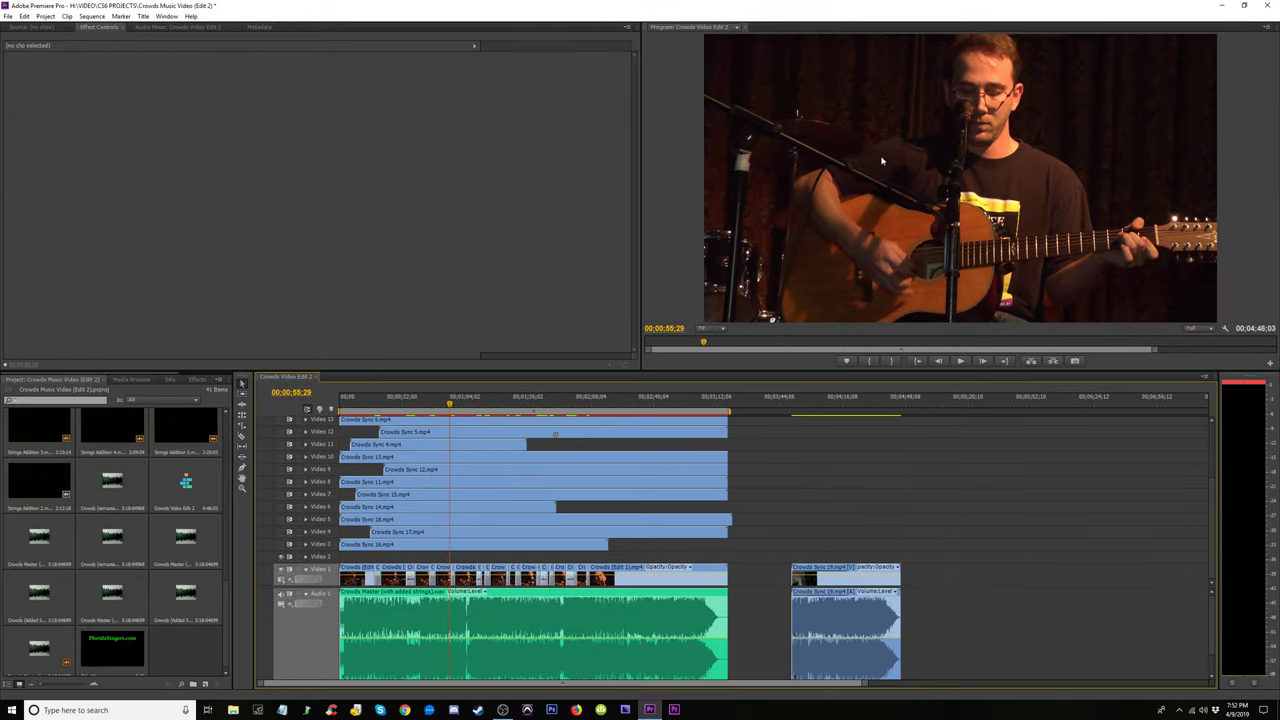
{"action": "key", "text": "equal"}
{"action": "key", "text": "minus"}
{"action": "key", "text": "minus"}
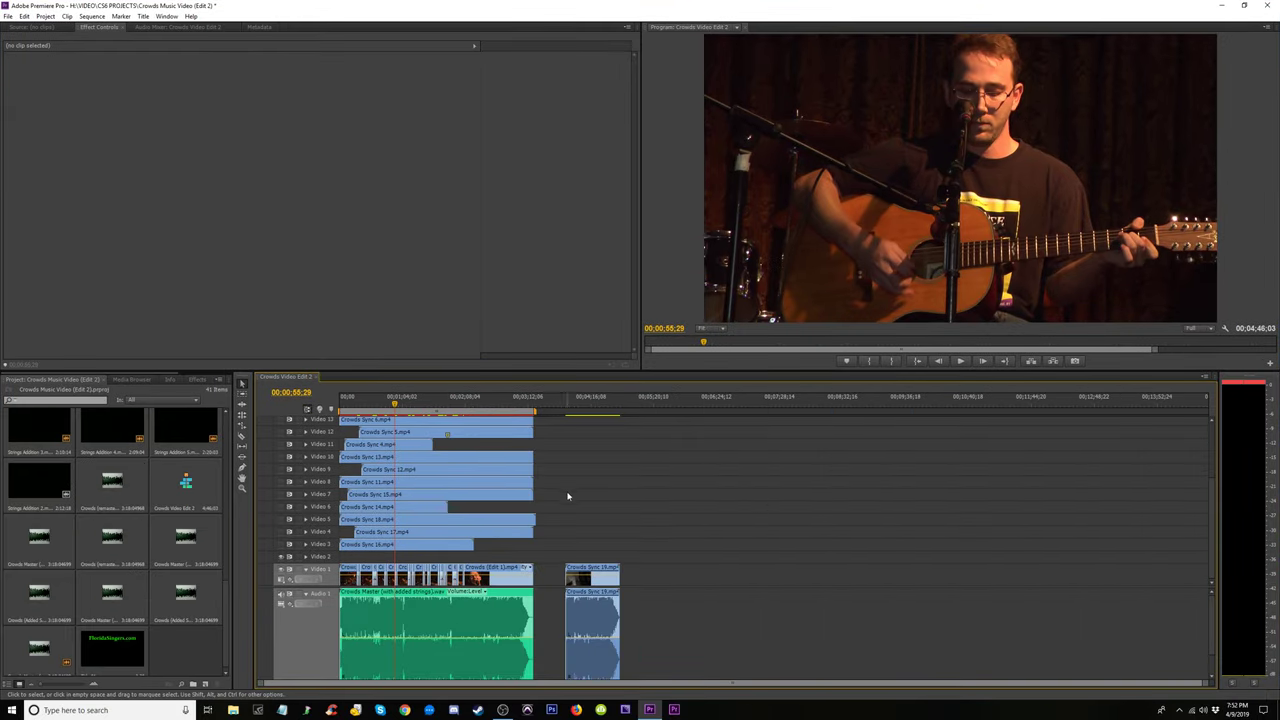
{"action": "left_click_drag", "start_coordinate": [571, 518], "coordinate": [1086, 563]}
{"action": "mouse_move", "coordinate": [1214, 570]}
{"action": "left_mouse_down"}
{"action": "mouse_move", "coordinate": [1214, 486]}
{"action": "mouse_move", "coordinate": [1210, 560]}
{"action": "left_mouse_up"}
Select the stacked sync clips, scrub the playhead to about 1:04, and lower the volume
{"action": "left_click_drag", "start_coordinate": [557, 556], "coordinate": [340, 420]}
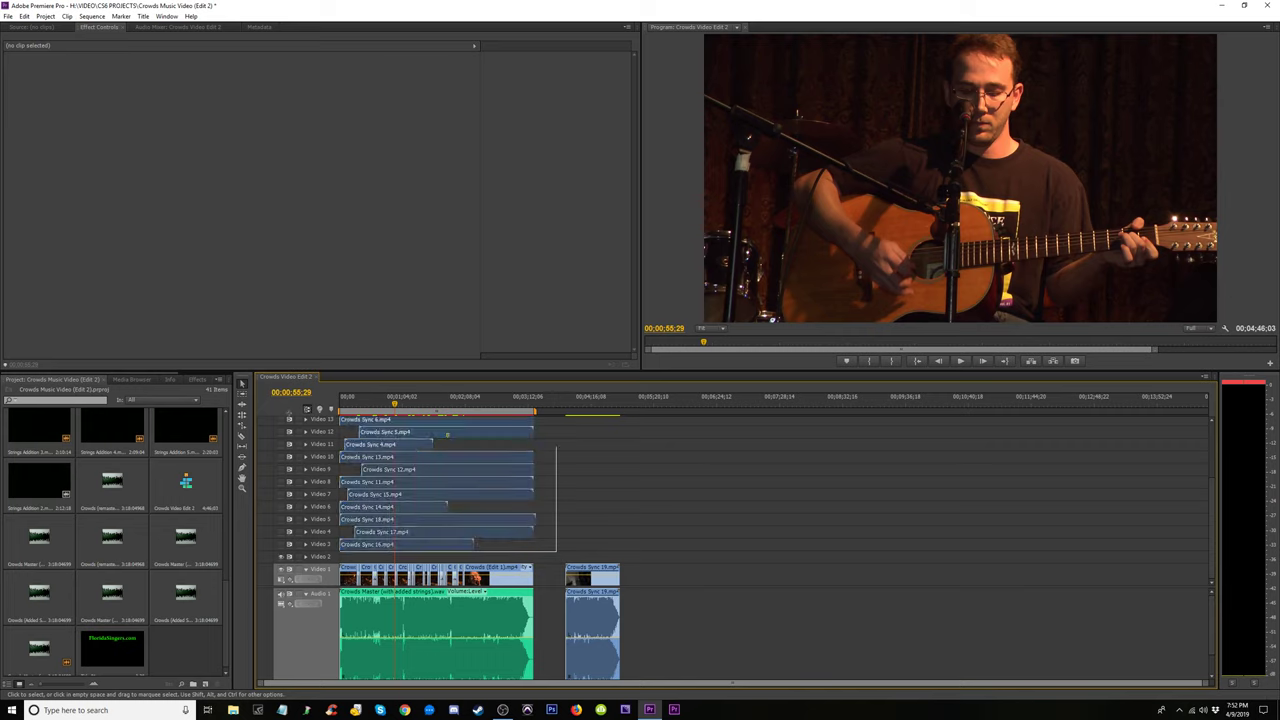
{"action": "left_click", "coordinate": [556, 557]}
{"action": "left_click_drag", "start_coordinate": [556, 557], "coordinate": [340, 418]}
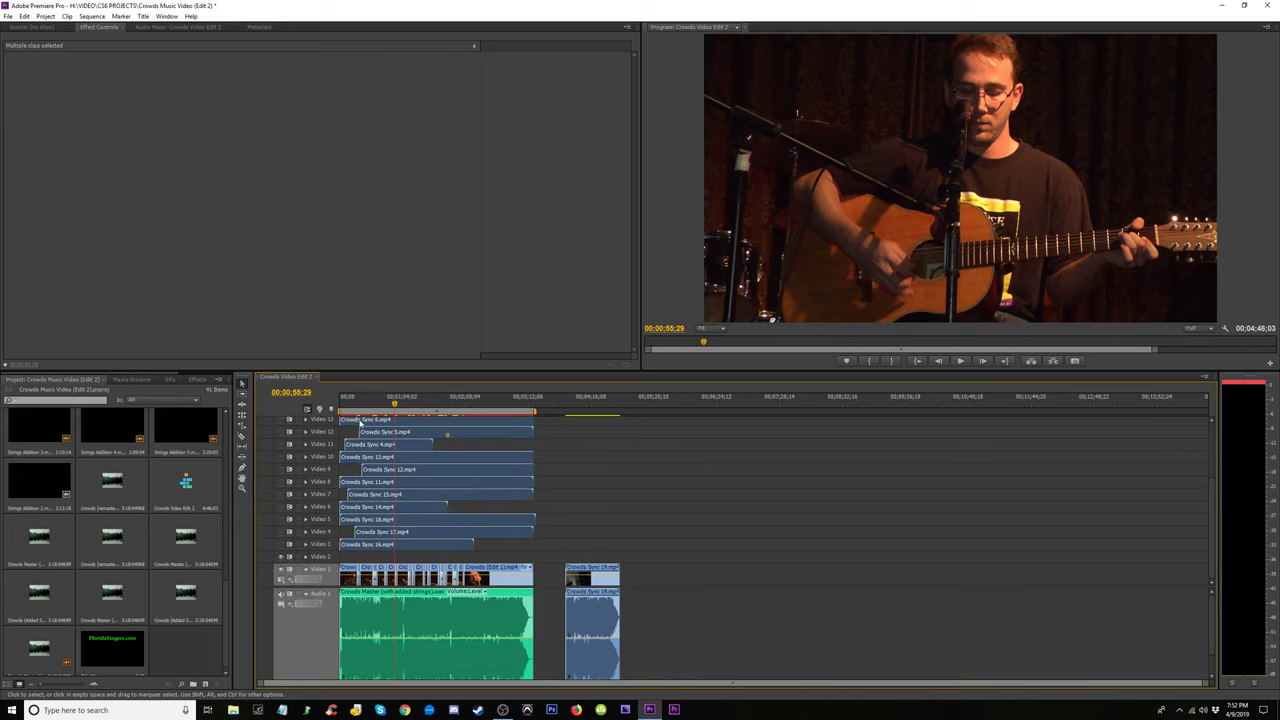
{"action": "mouse_move", "coordinate": [1212, 550]}
{"action": "left_mouse_down"}
{"action": "mouse_move", "coordinate": [1209, 540]}
{"action": "mouse_move", "coordinate": [1210, 552]}
{"action": "left_mouse_up"}
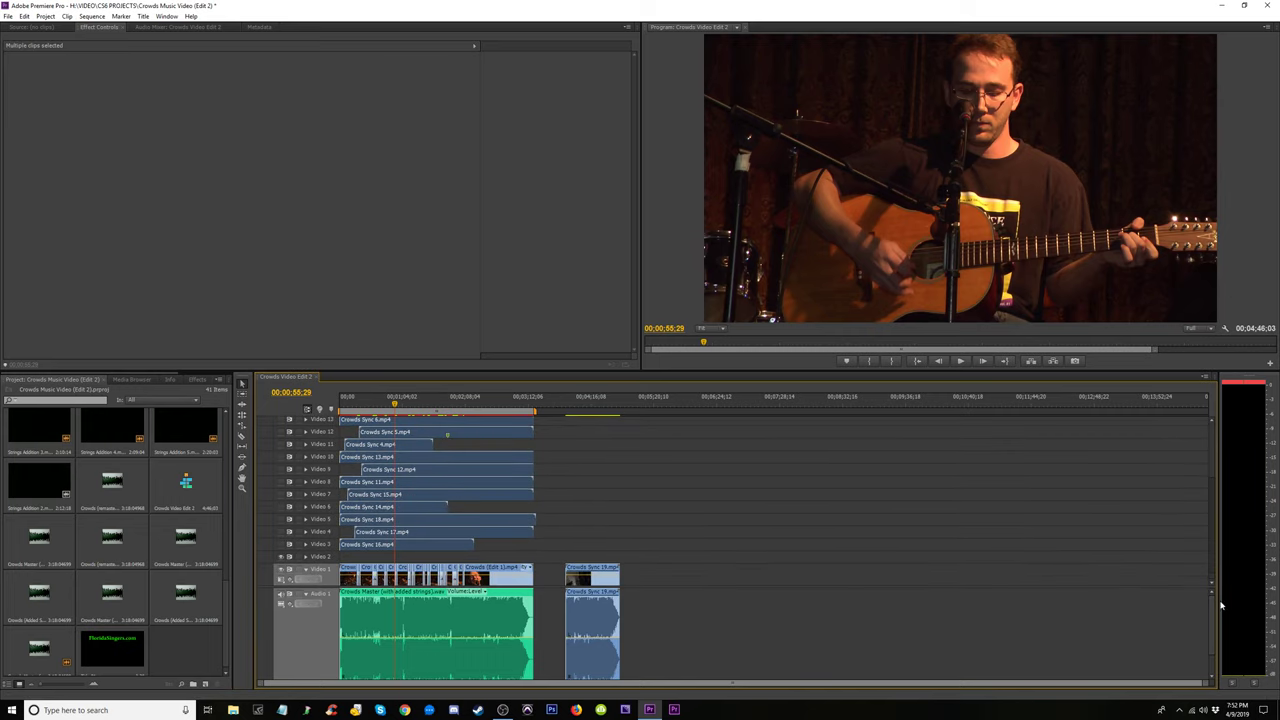
{"action": "left_click", "coordinate": [541, 550]}
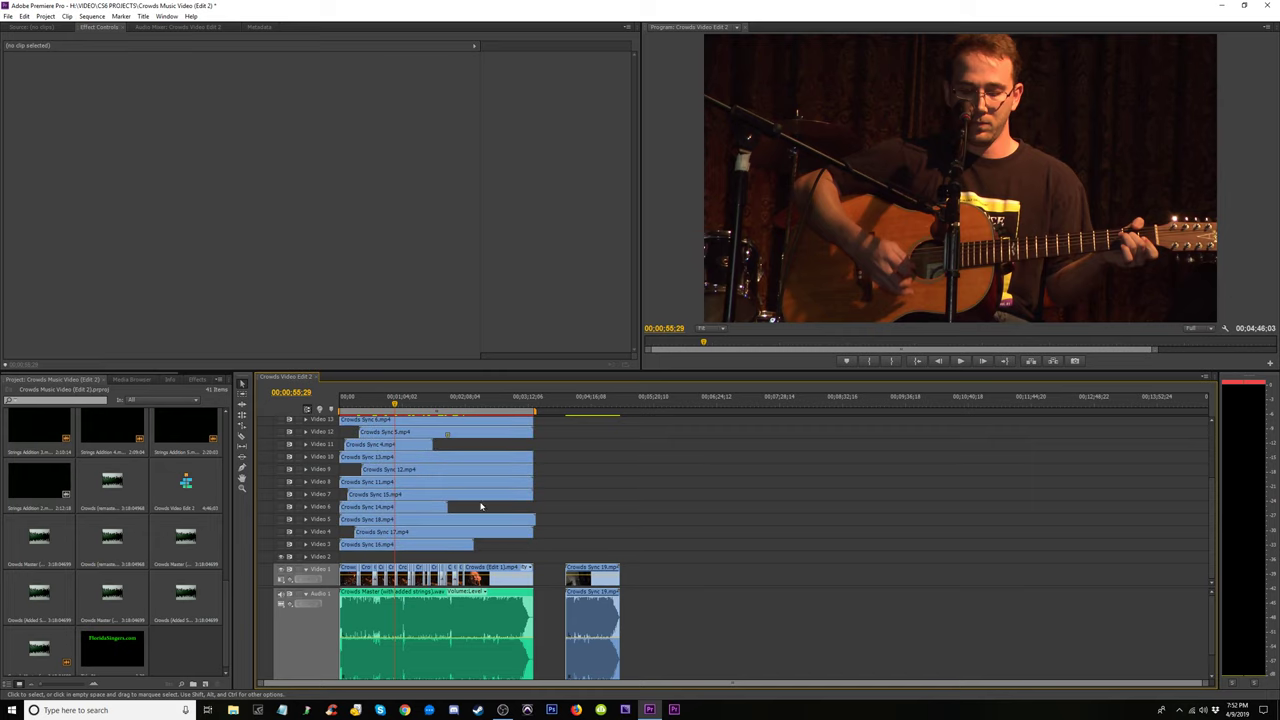
{"action": "left_click_drag", "start_coordinate": [551, 548], "coordinate": [338, 408]}
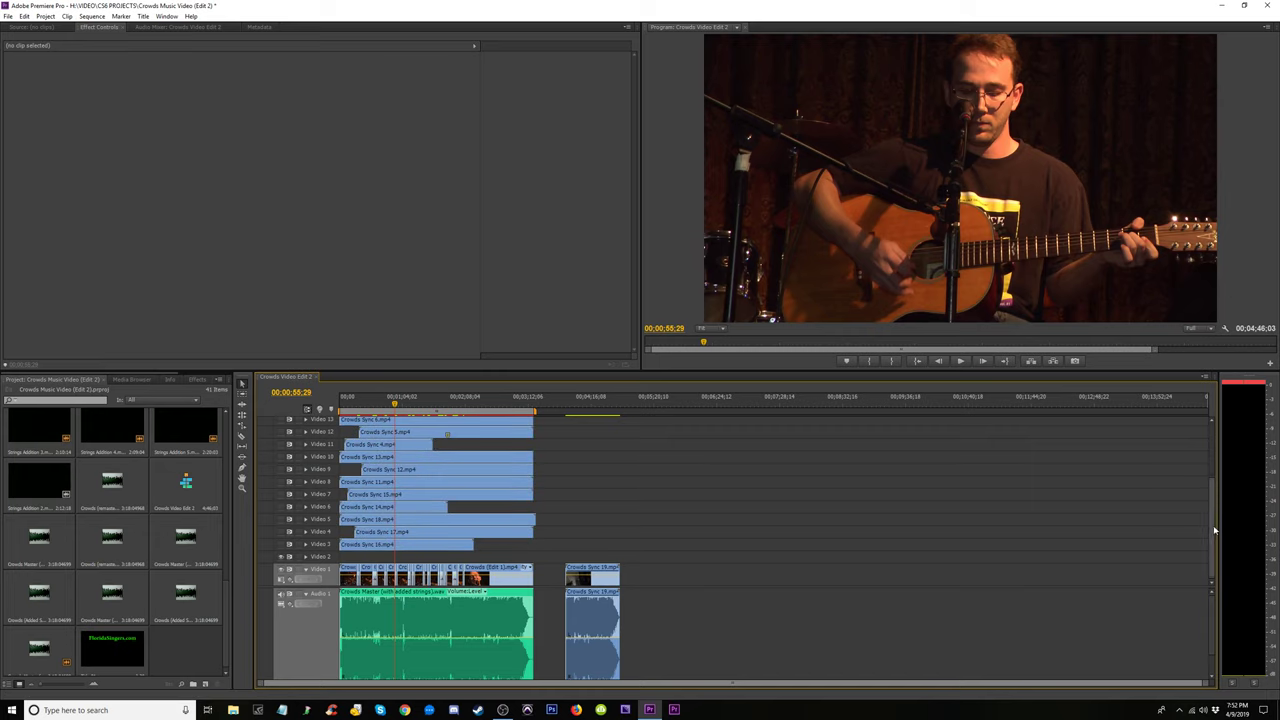
{"action": "mouse_move", "coordinate": [1213, 525]}
{"action": "left_mouse_down"}
{"action": "mouse_move", "coordinate": [1206, 464]}
{"action": "mouse_move", "coordinate": [1197, 549]}
{"action": "left_mouse_up"}
{"action": "left_click_drag", "start_coordinate": [393, 401], "coordinate": [407, 401]}
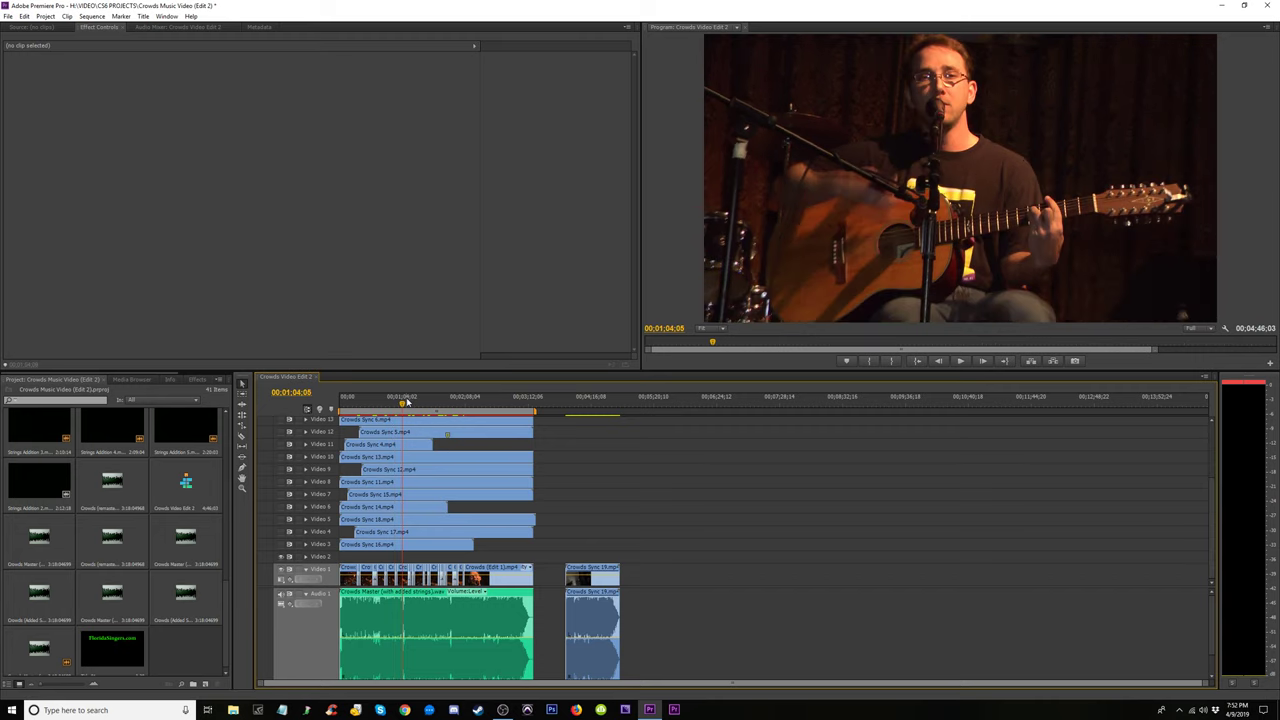
{"action": "key", "text": "XF86AudioRaiseVolume"}
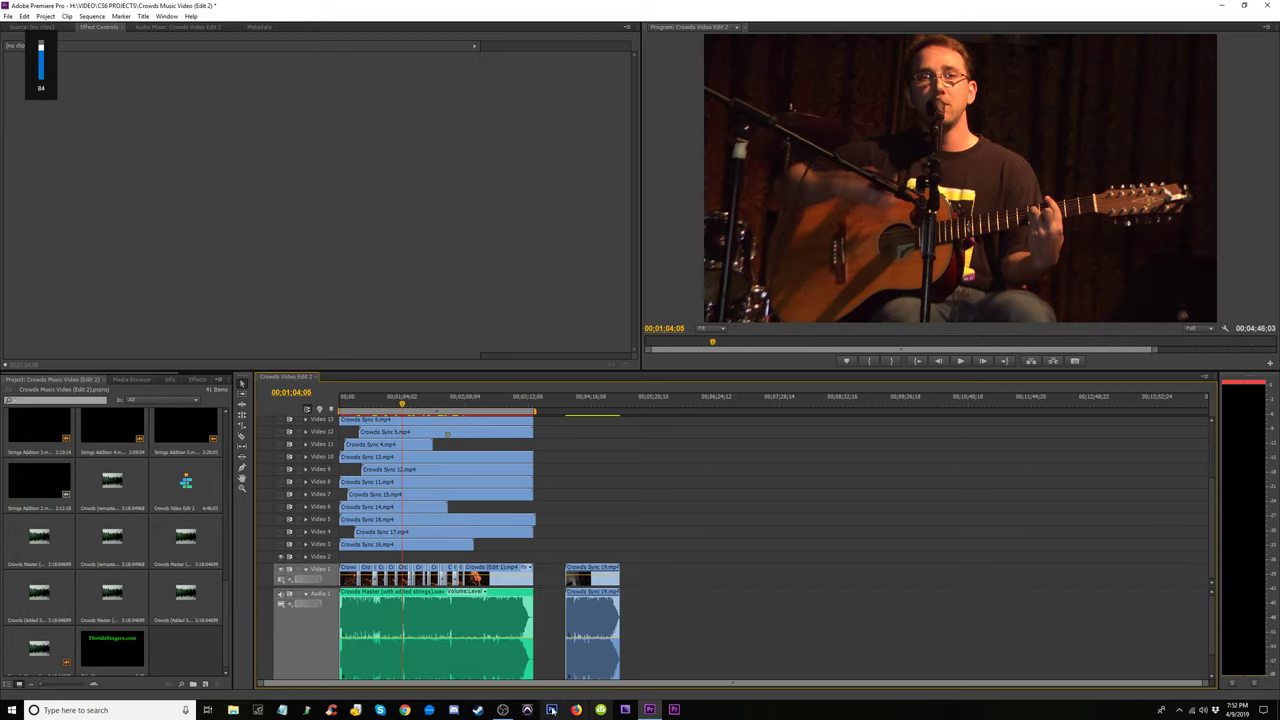
Drop OBS Desktop Audio to -24.5 dB and lower system volume, then return to Premiere
{"action": "left_click", "coordinate": [502, 710]}
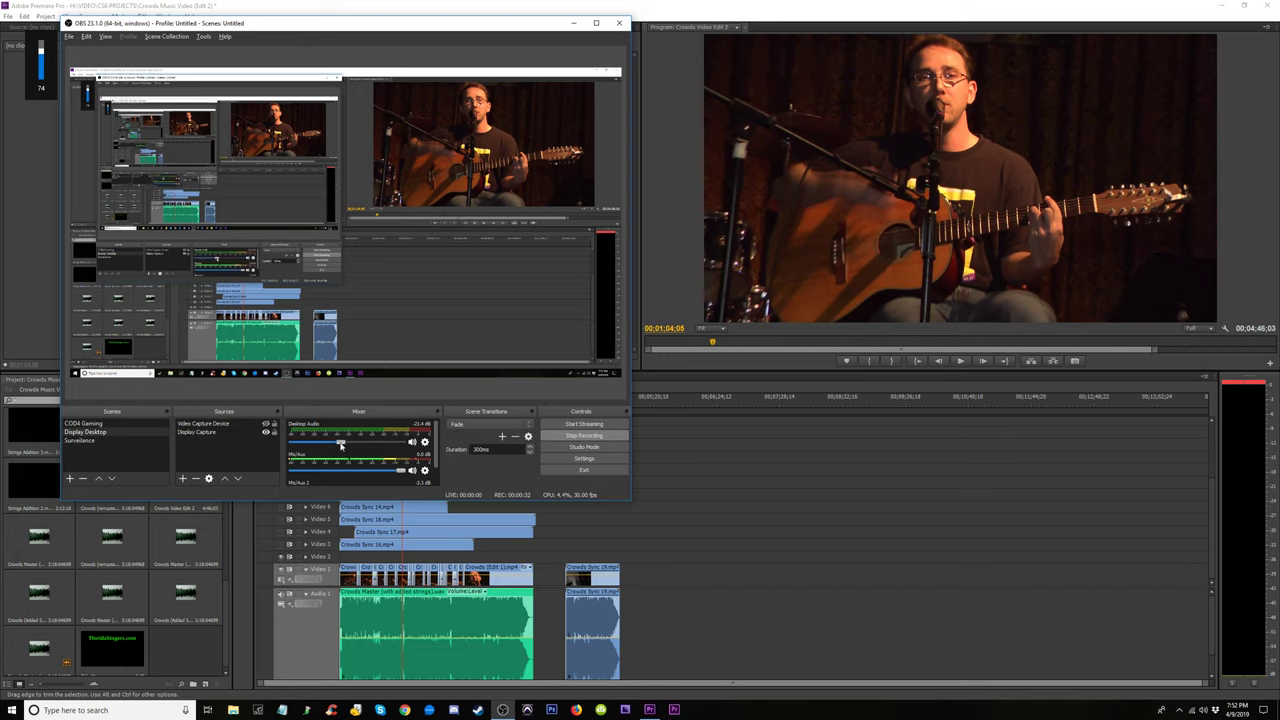
{"action": "left_click_drag", "start_coordinate": [341, 446], "coordinate": [335, 446]}
{"action": "key", "text": "XF86AudioLowerVolume"}
{"action": "key", "text": "XF86AudioLowerVolume"}
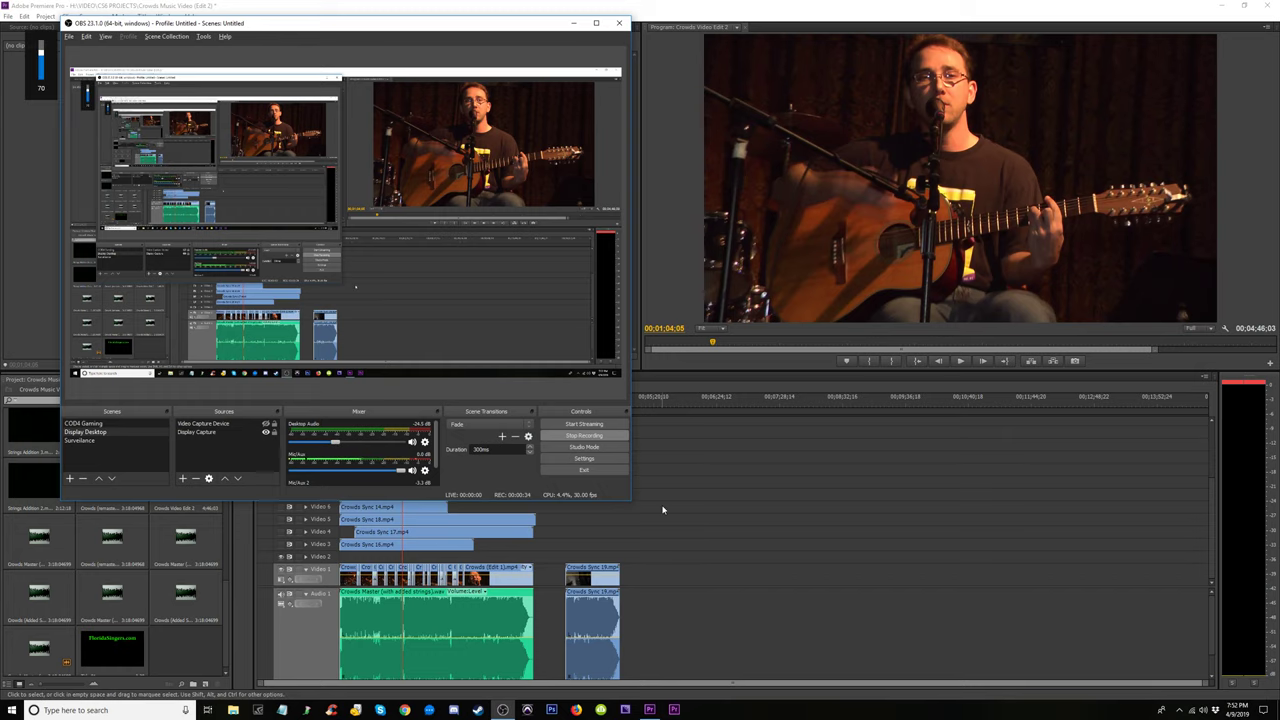
{"action": "left_click", "coordinate": [662, 510]}
{"action": "key", "text": "XF86AudioLowerVolume"}
{"action": "key", "text": "XF86AudioLowerVolume"}
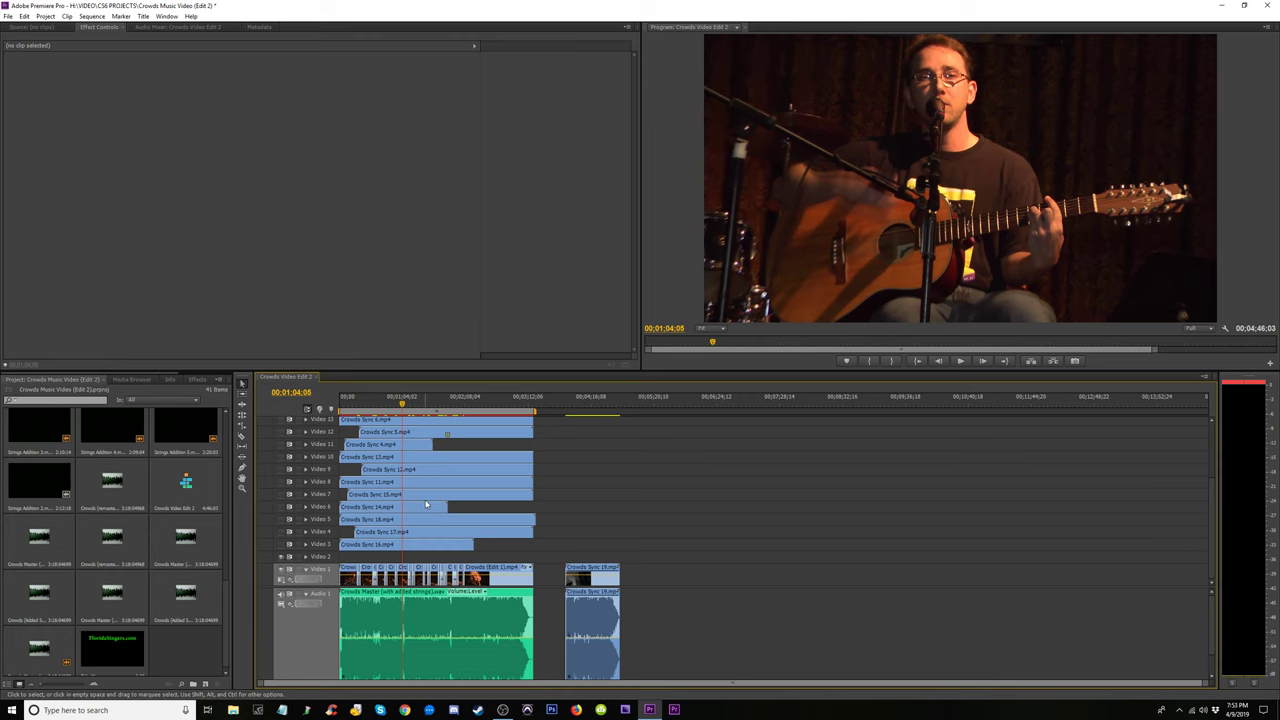
Move Crowds Sync 16 down onto the Video 2 track
{"action": "key", "text": "="}
{"action": "key", "text": "="}
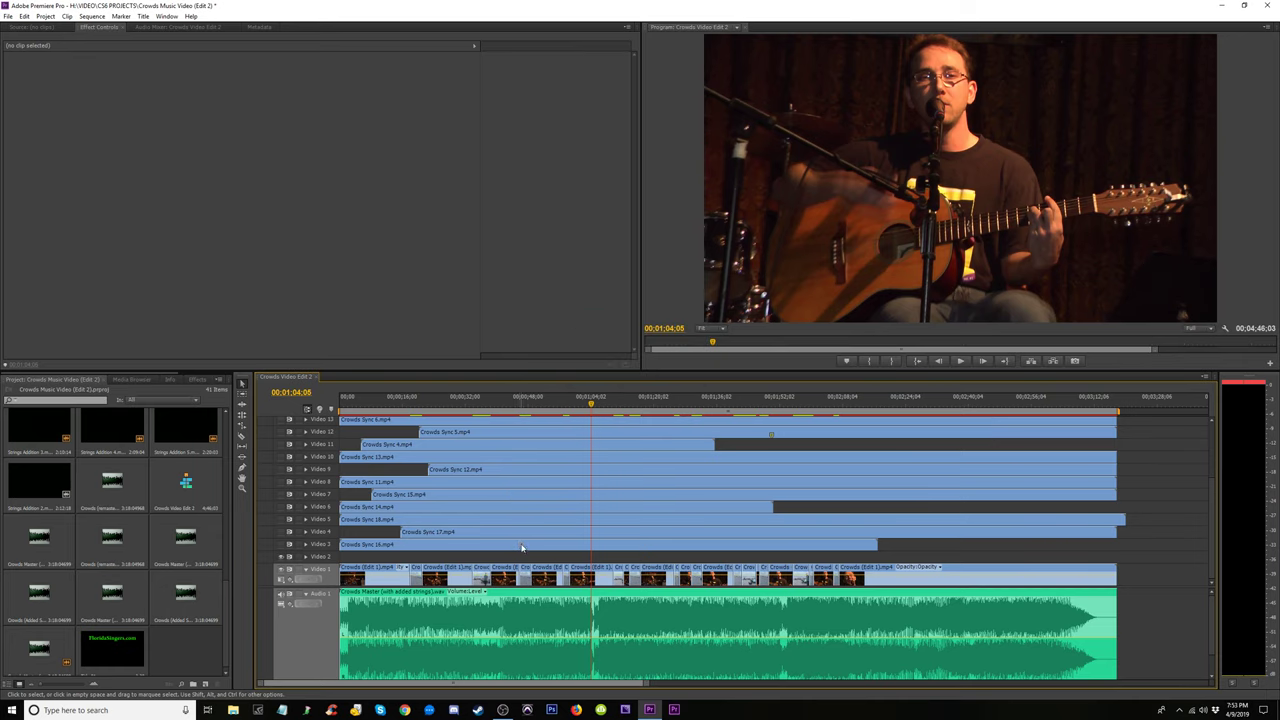
{"action": "left_click_drag", "start_coordinate": [520, 548], "coordinate": [519, 554]}
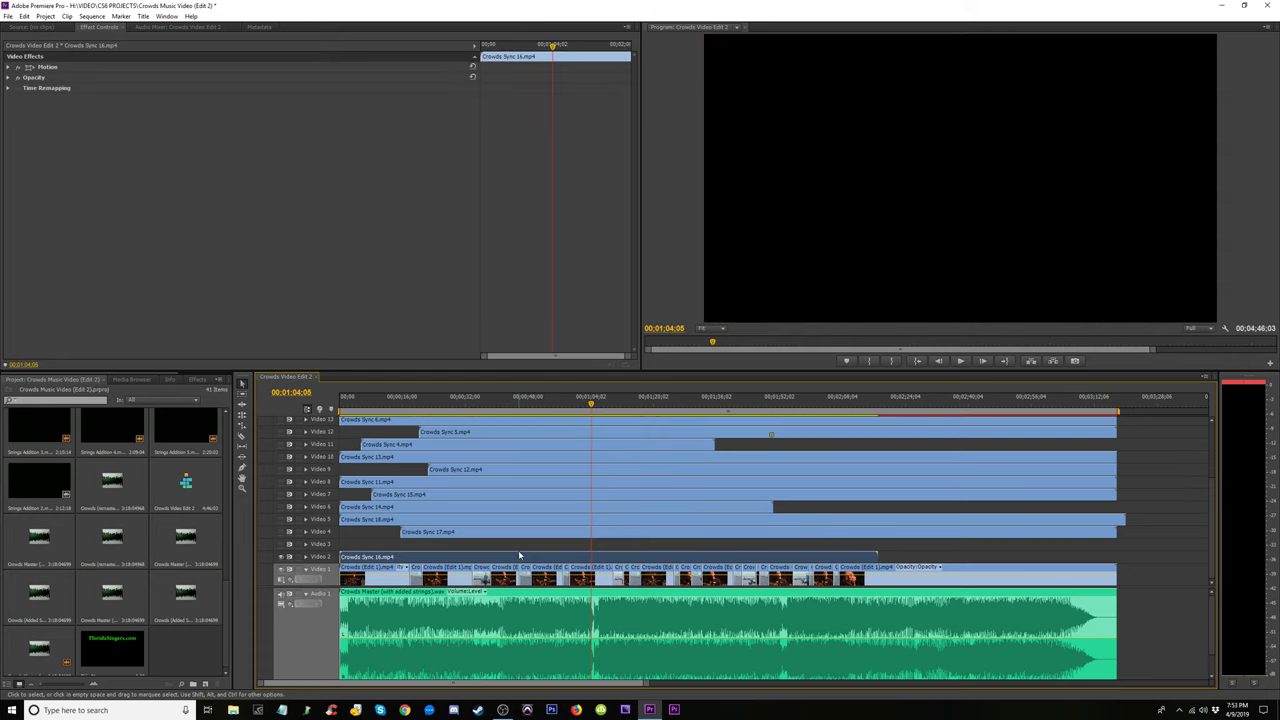
{"action": "scroll", "coordinate": [1190, 490], "scroll_direction": "up", "scroll_amount": 3}
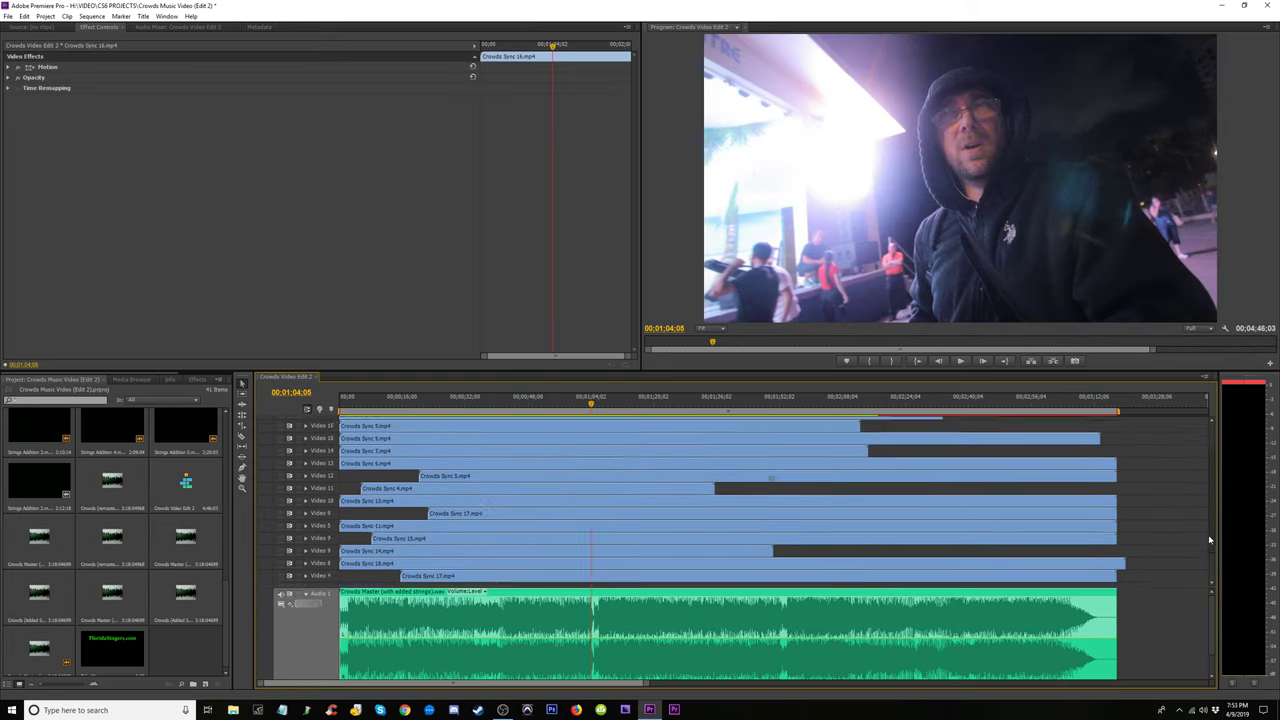
{"action": "scroll", "coordinate": [1193, 487], "scroll_direction": "up", "scroll_amount": 3}
{"action": "scroll", "coordinate": [1200, 511], "scroll_direction": "down", "scroll_amount": 2}
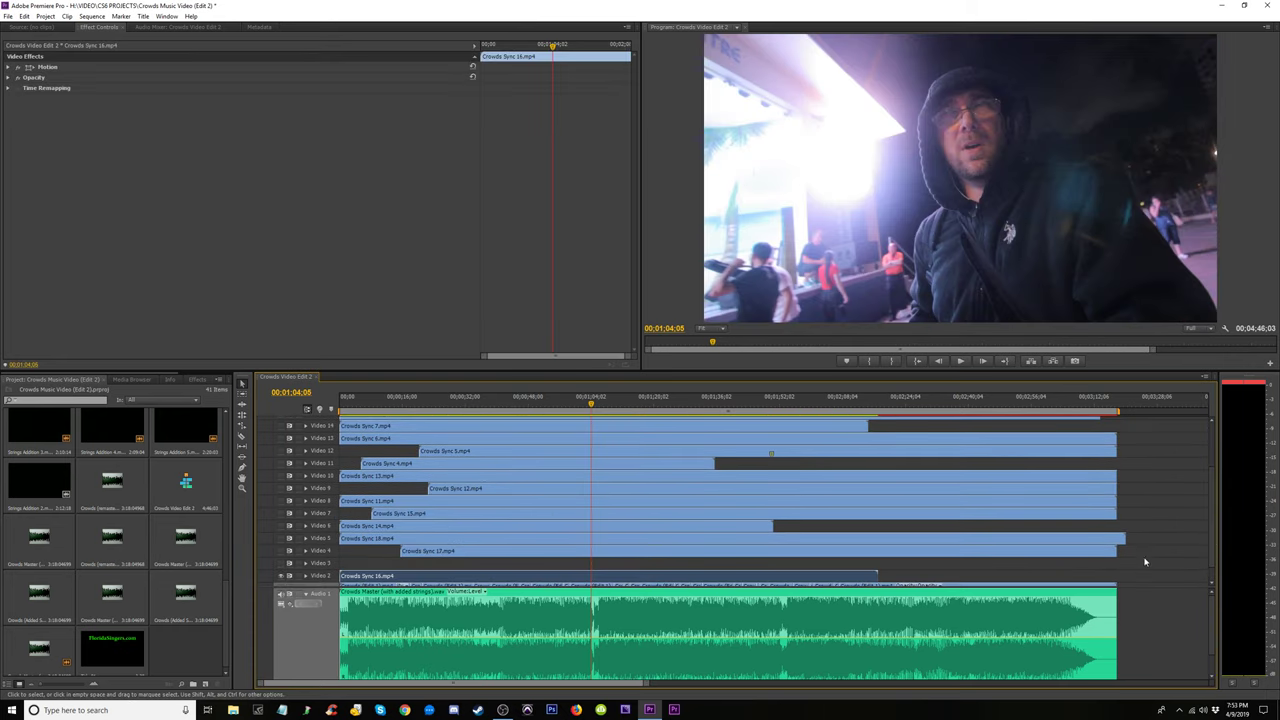
{"action": "scroll", "coordinate": [1145, 540], "scroll_direction": "down", "scroll_amount": 3}
{"action": "left_click", "coordinate": [830, 457]}
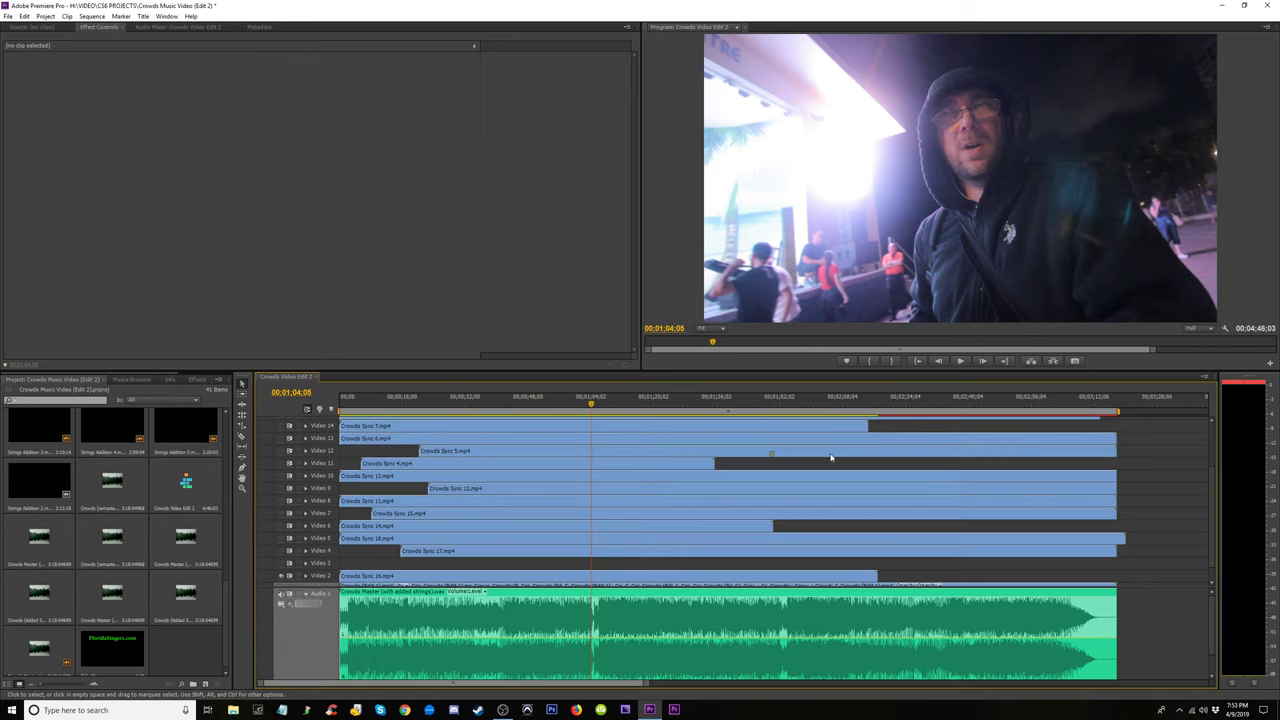
Select the clips on the upper video tracks and shift them all down one track
{"action": "scroll", "coordinate": [1200, 500], "scroll_direction": "up", "scroll_amount": 2}
{"action": "scroll", "coordinate": [1200, 486], "scroll_direction": "up", "scroll_amount": 3}
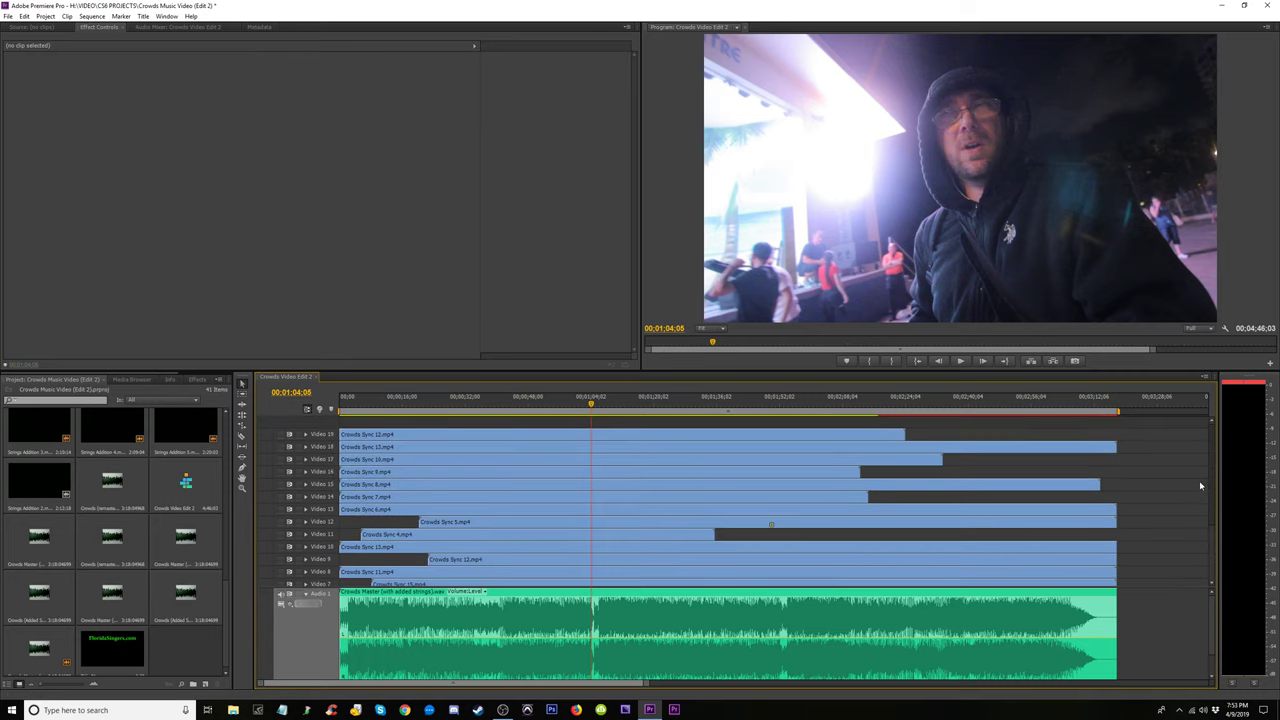
{"action": "left_click_drag", "start_coordinate": [1146, 429], "coordinate": [458, 590]}
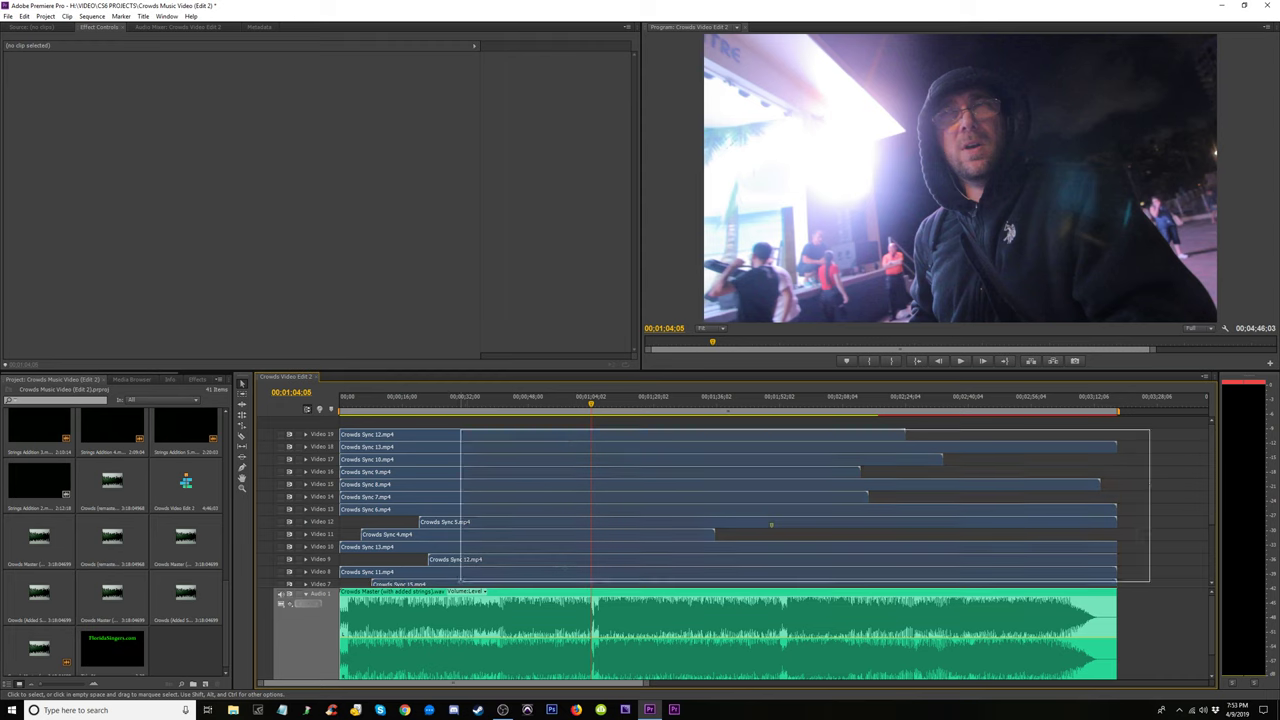
{"action": "scroll", "coordinate": [1120, 520], "scroll_direction": "down", "scroll_amount": 5}
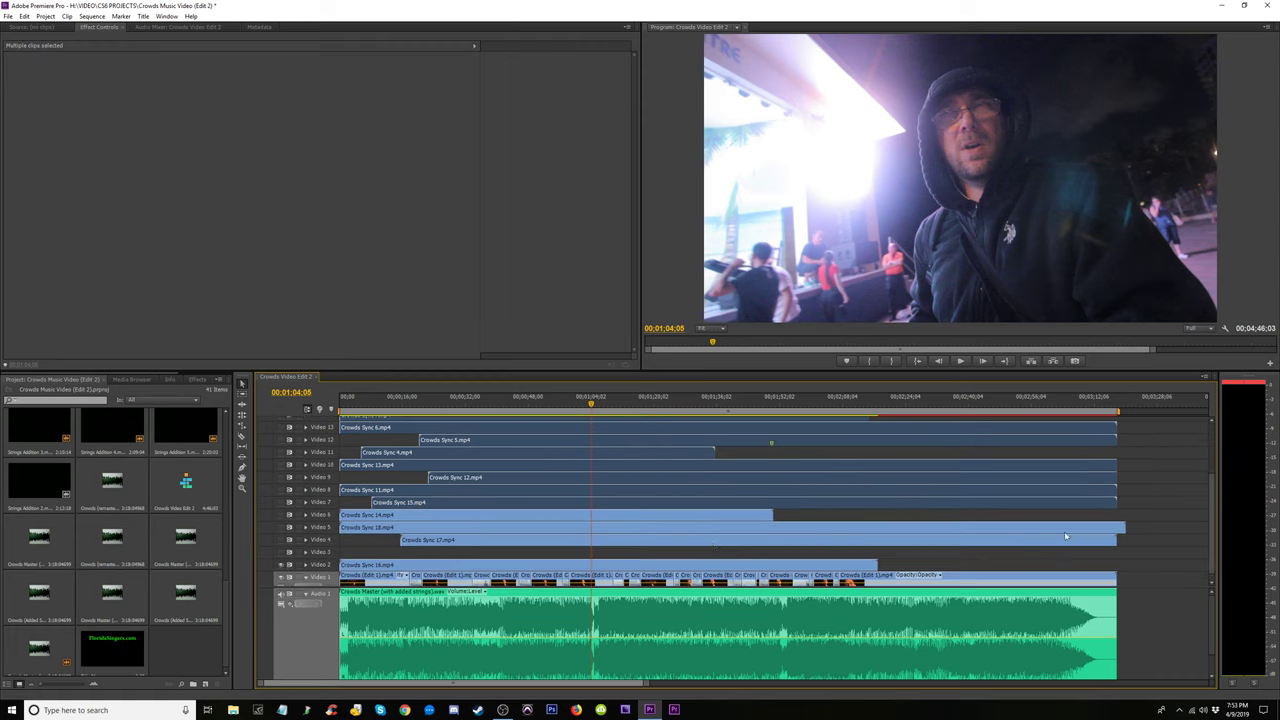
{"action": "left_click", "coordinate": [632, 514], "text": "shift"}
{"action": "left_click", "coordinate": [631, 527], "text": "shift"}
{"action": "left_click", "coordinate": [628, 540], "text": "shift"}
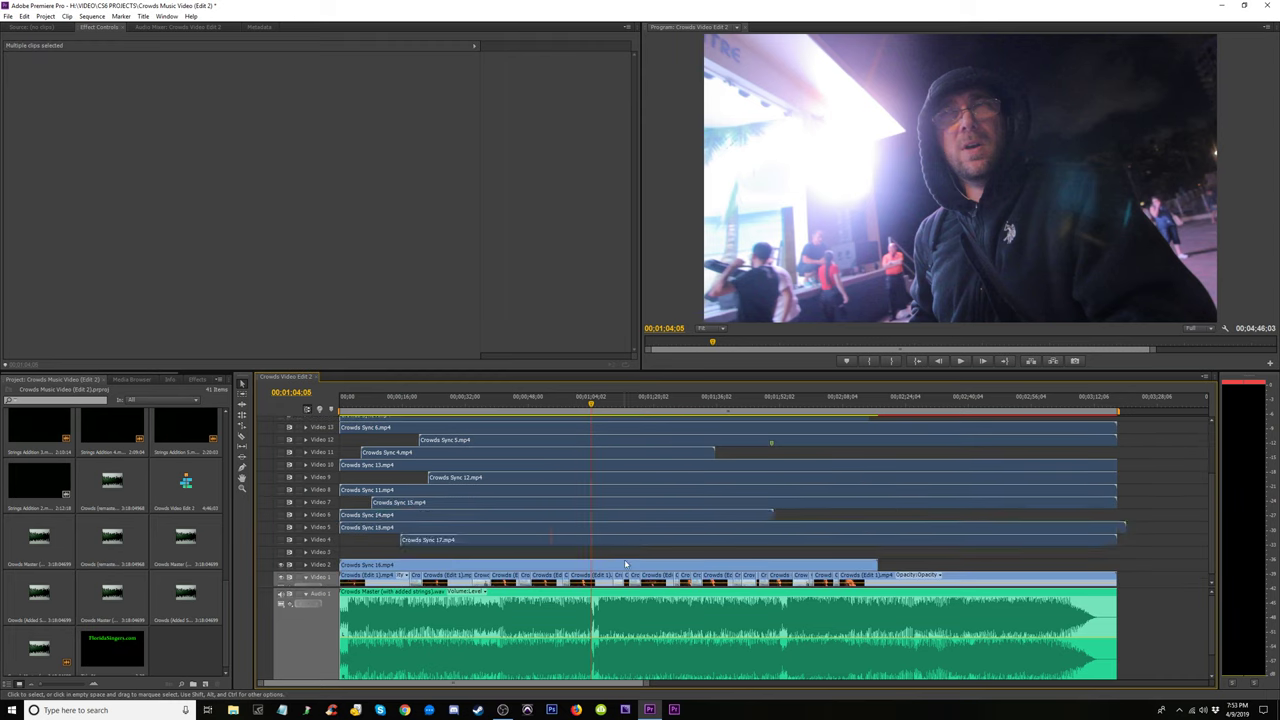
{"action": "left_click_drag", "start_coordinate": [634, 548], "coordinate": [633, 552]}
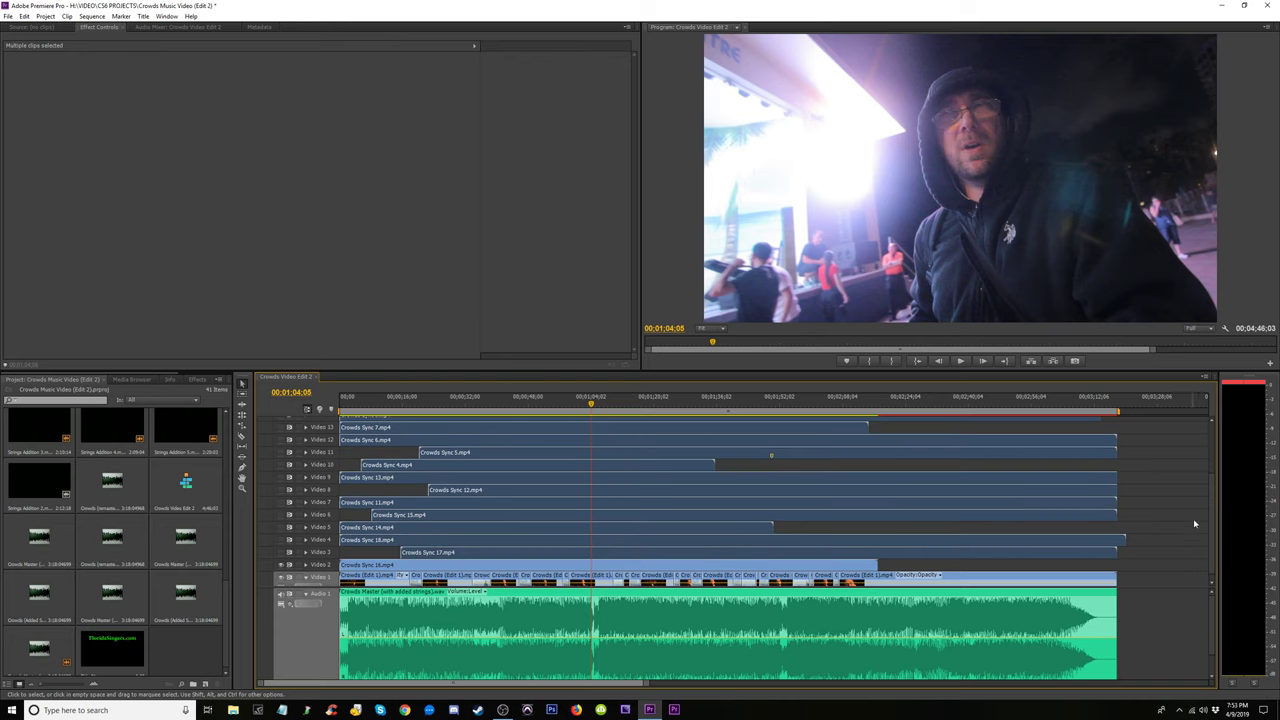
{"action": "scroll", "coordinate": [320, 505], "scroll_direction": "down", "scroll_amount": 2}
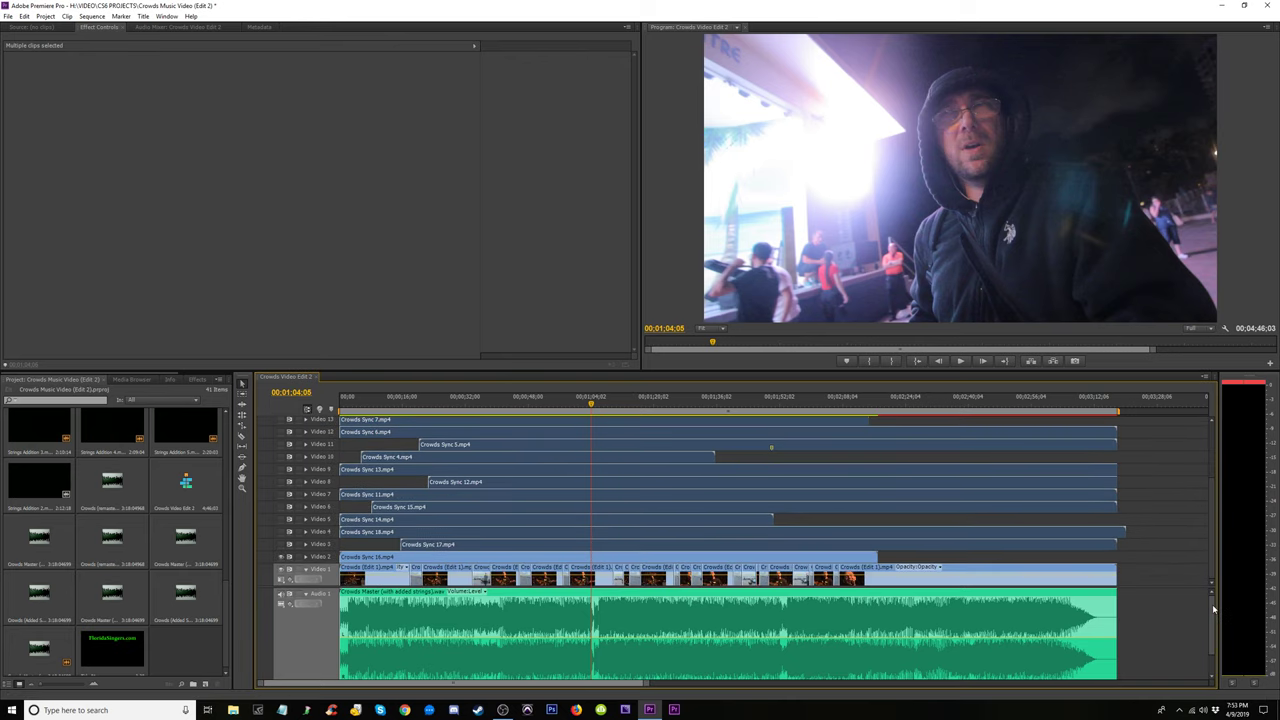
Toggle Video 2 off and on to check the footage below, then return the playhead to 00;00;00;00
{"action": "left_click", "coordinate": [1141, 560]}
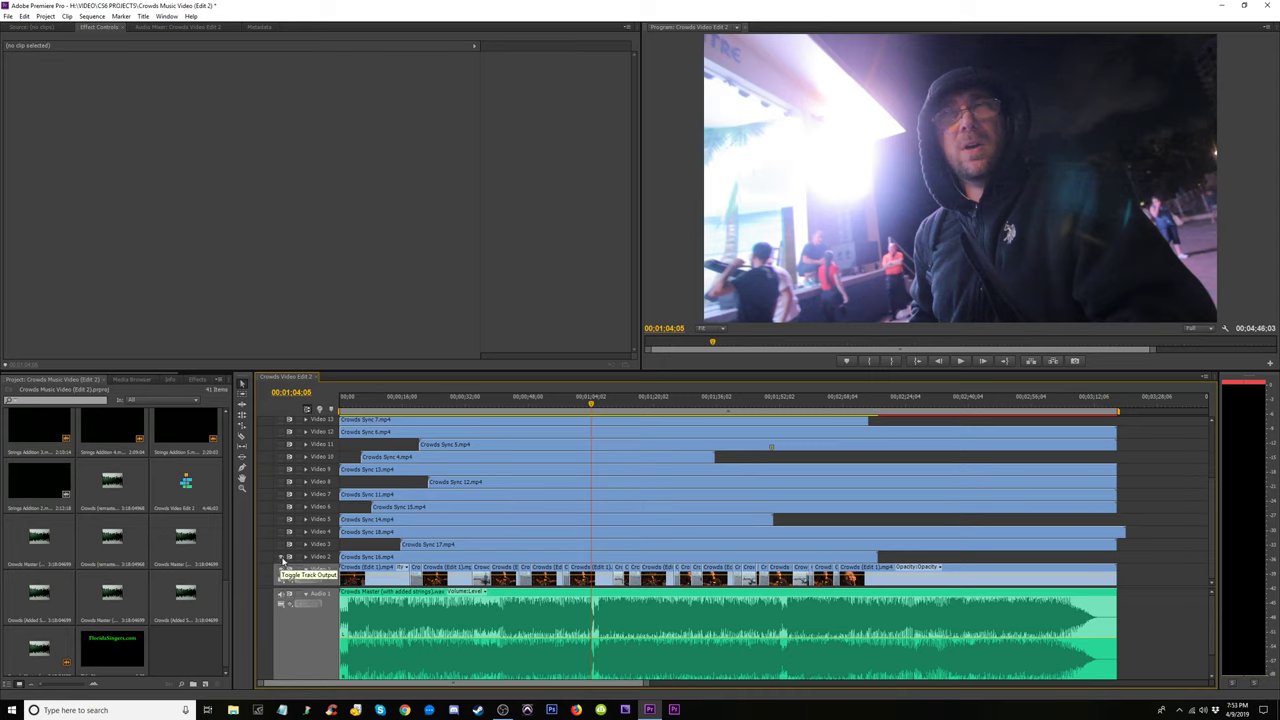
{"action": "left_click", "coordinate": [282, 557]}
{"action": "left_click", "coordinate": [282, 557]}
{"action": "left_click_drag", "start_coordinate": [1211, 572], "coordinate": [732, 547]}
{"action": "left_click_drag", "start_coordinate": [378, 402], "coordinate": [305, 402]}
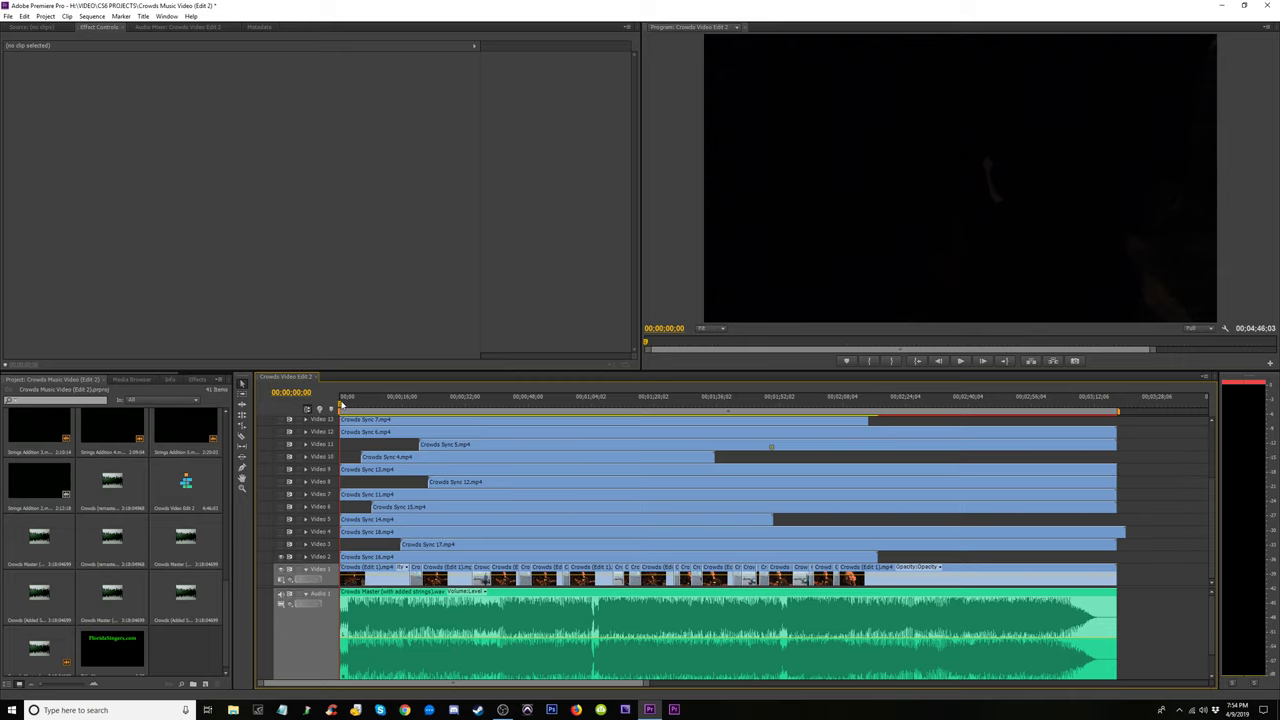
{"action": "left_click_drag", "start_coordinate": [341, 403], "coordinate": [345, 403]}
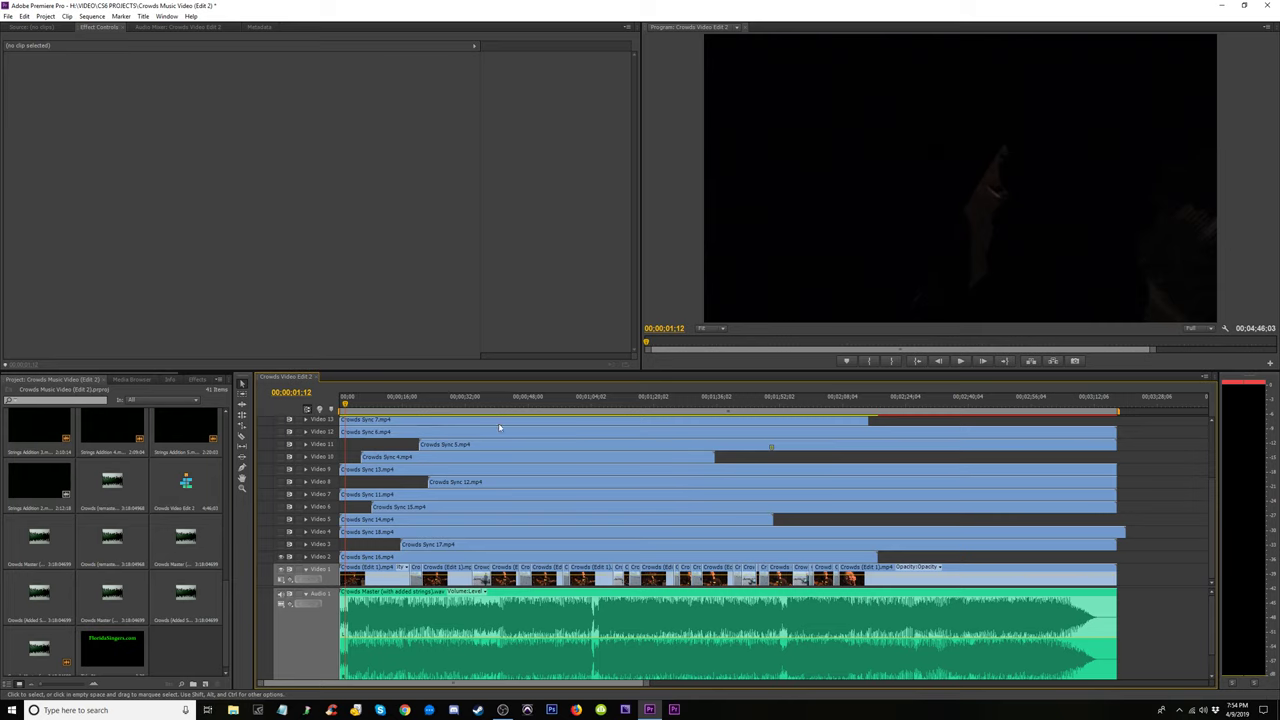
{"action": "left_click", "coordinate": [549, 403]}
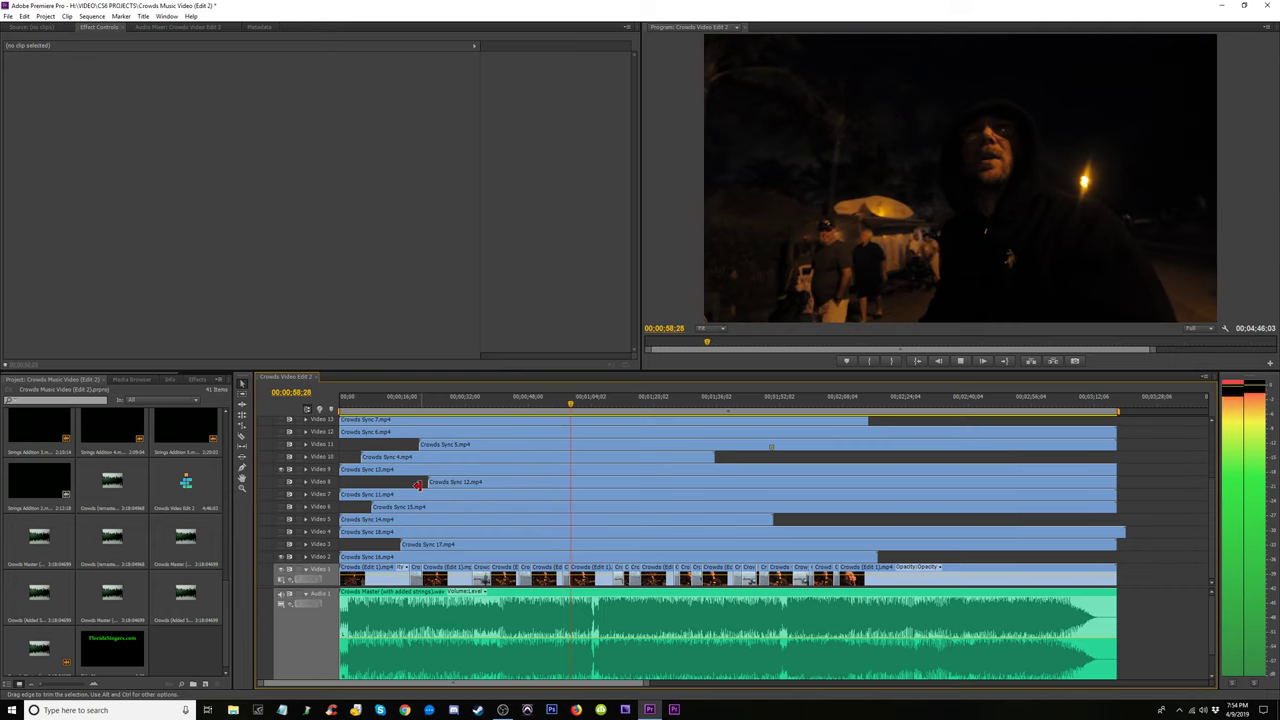
{"action": "key", "text": "space"}
{"action": "left_click", "coordinate": [281, 469]}
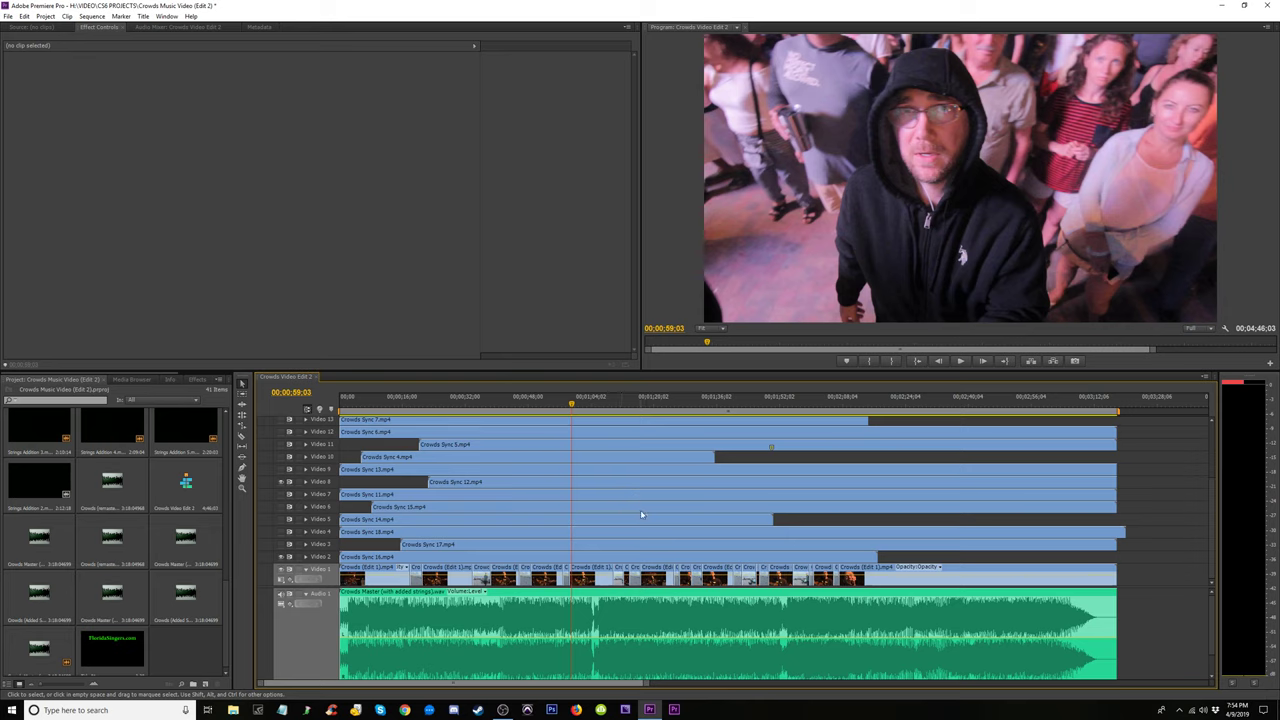
{"action": "key", "text": "space"}
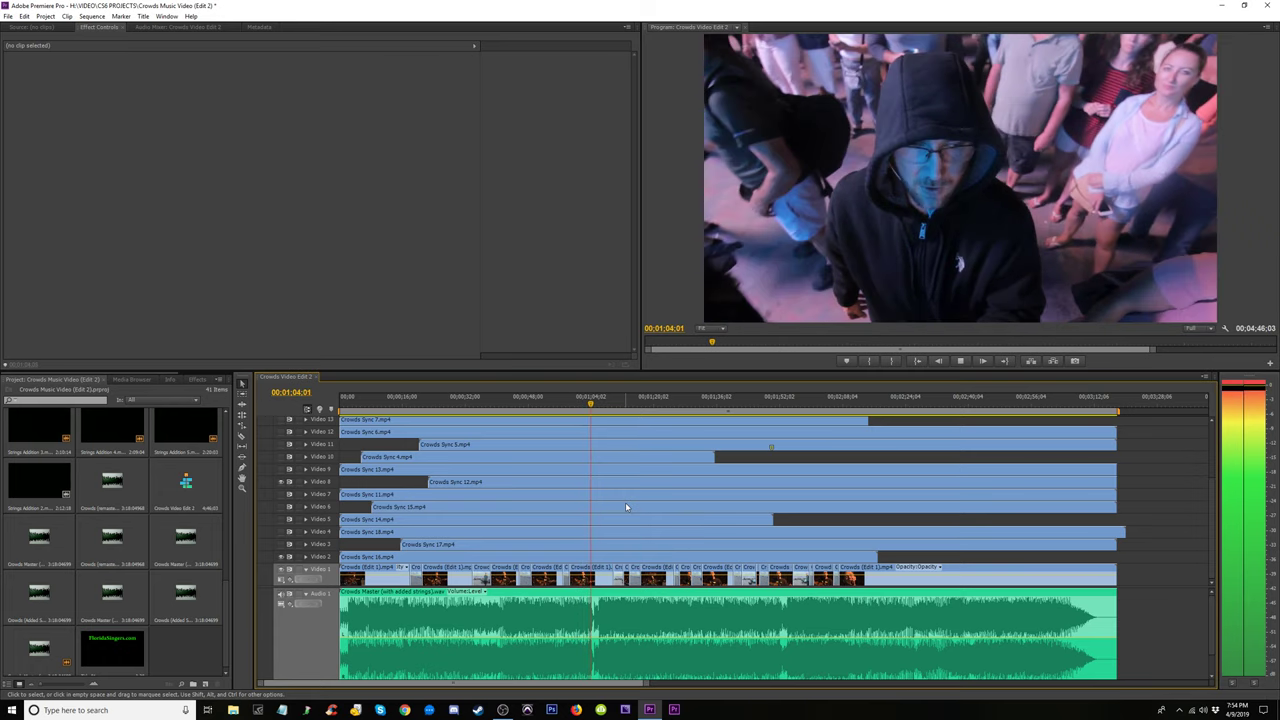
{"action": "key", "text": "space"}
{"action": "left_click", "coordinate": [281, 482]}
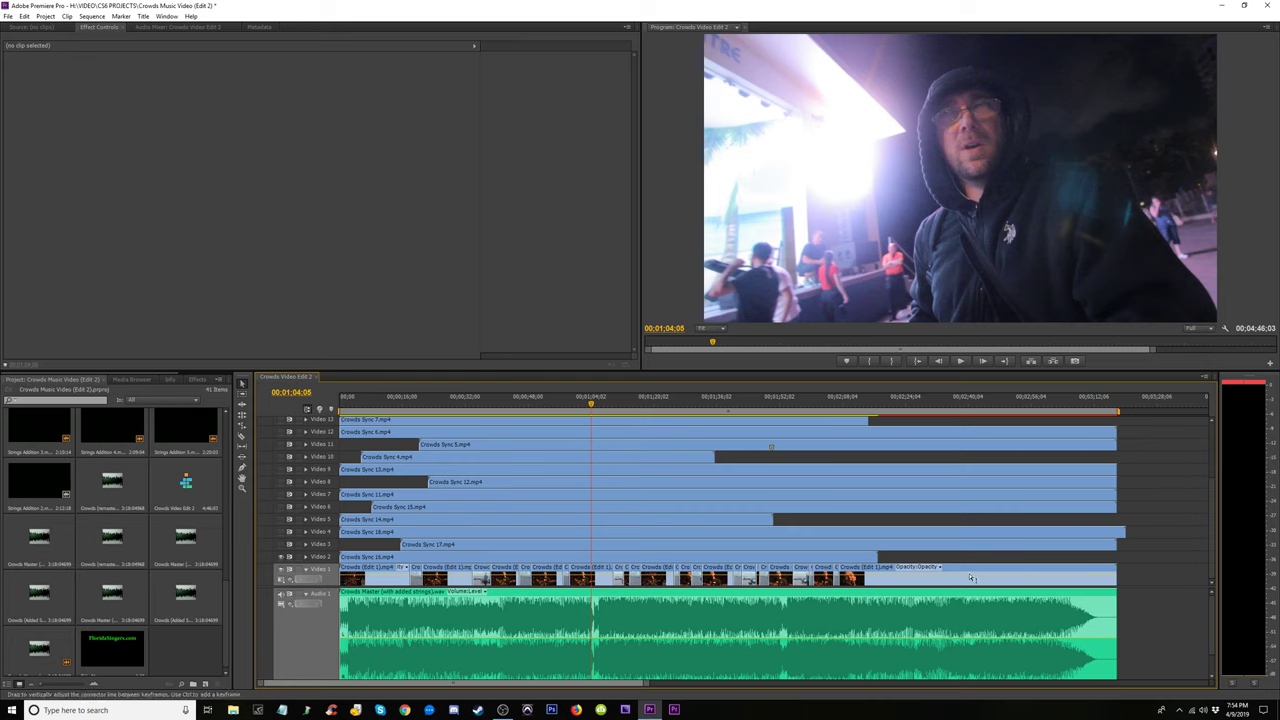
{"action": "left_click", "coordinate": [281, 557]}
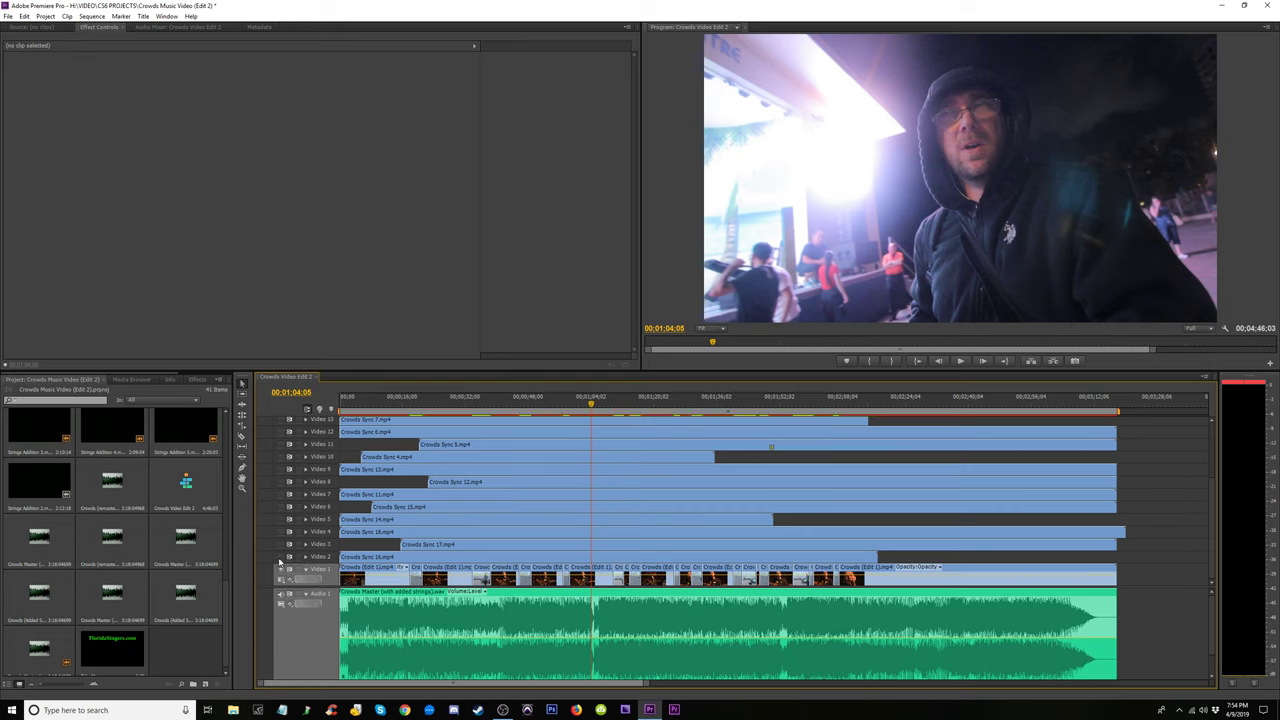
{"action": "left_click", "coordinate": [281, 557]}
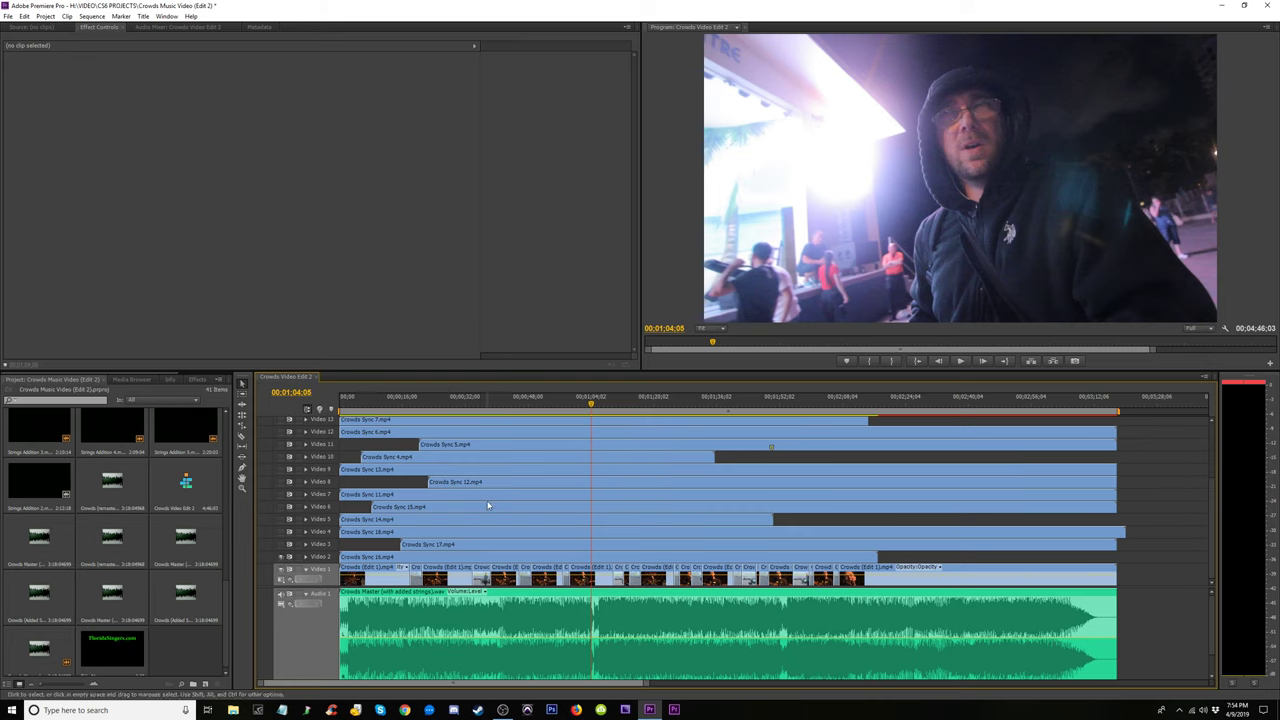
{"action": "left_click", "coordinate": [536, 401]}
{"action": "key", "text": "Home"}
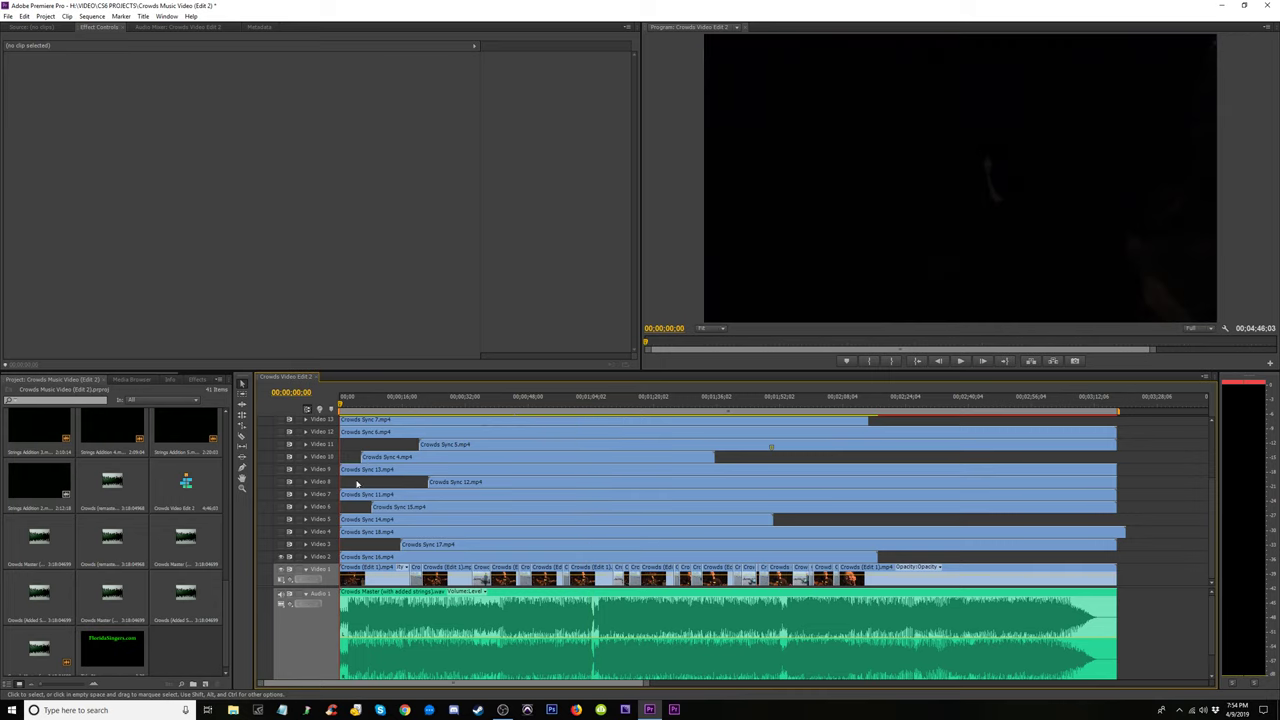
{"action": "key", "text": "space"}
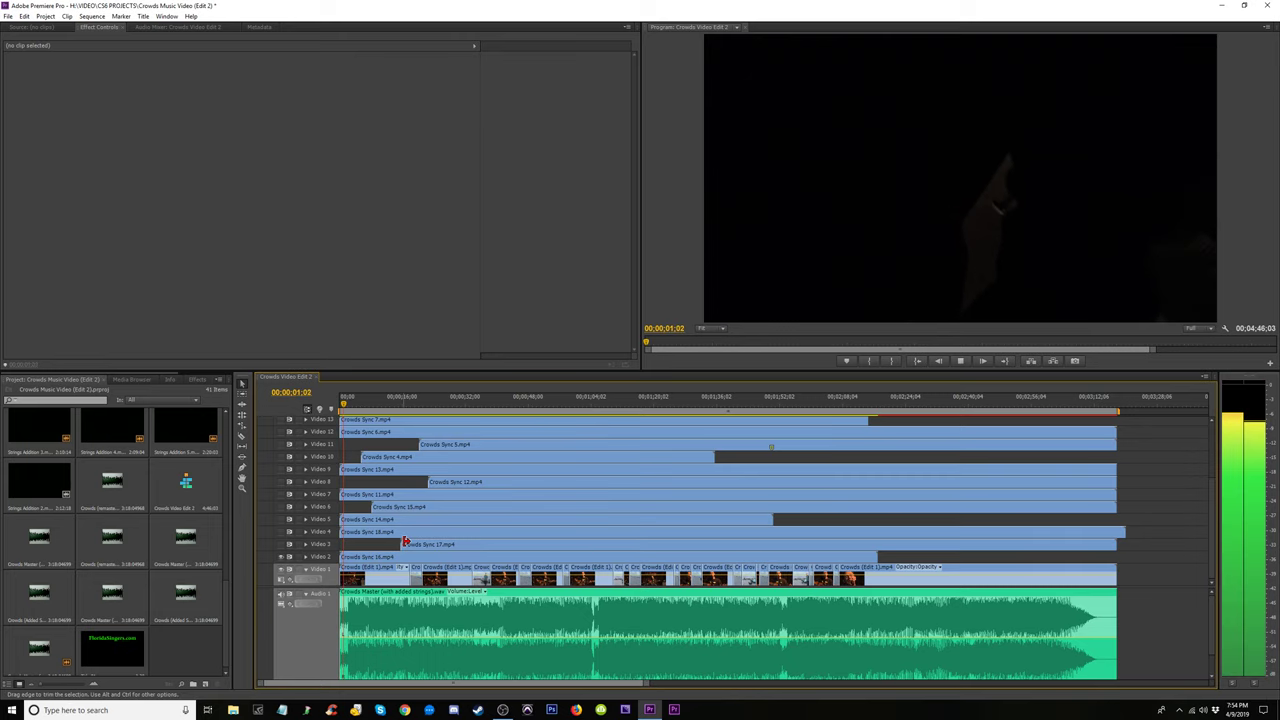
{"action": "key", "text": "equal"}
{"action": "key", "text": "space"}
{"action": "key", "text": "minus"}
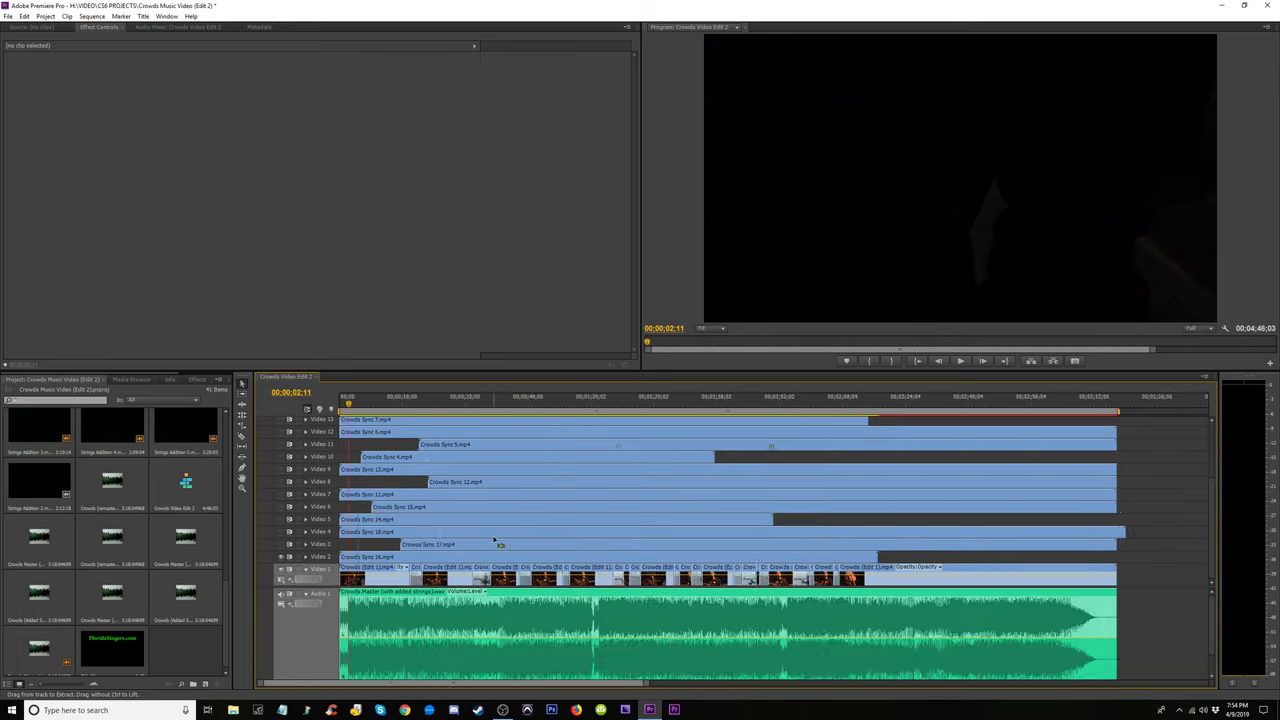
{"action": "key", "text": "minus"}
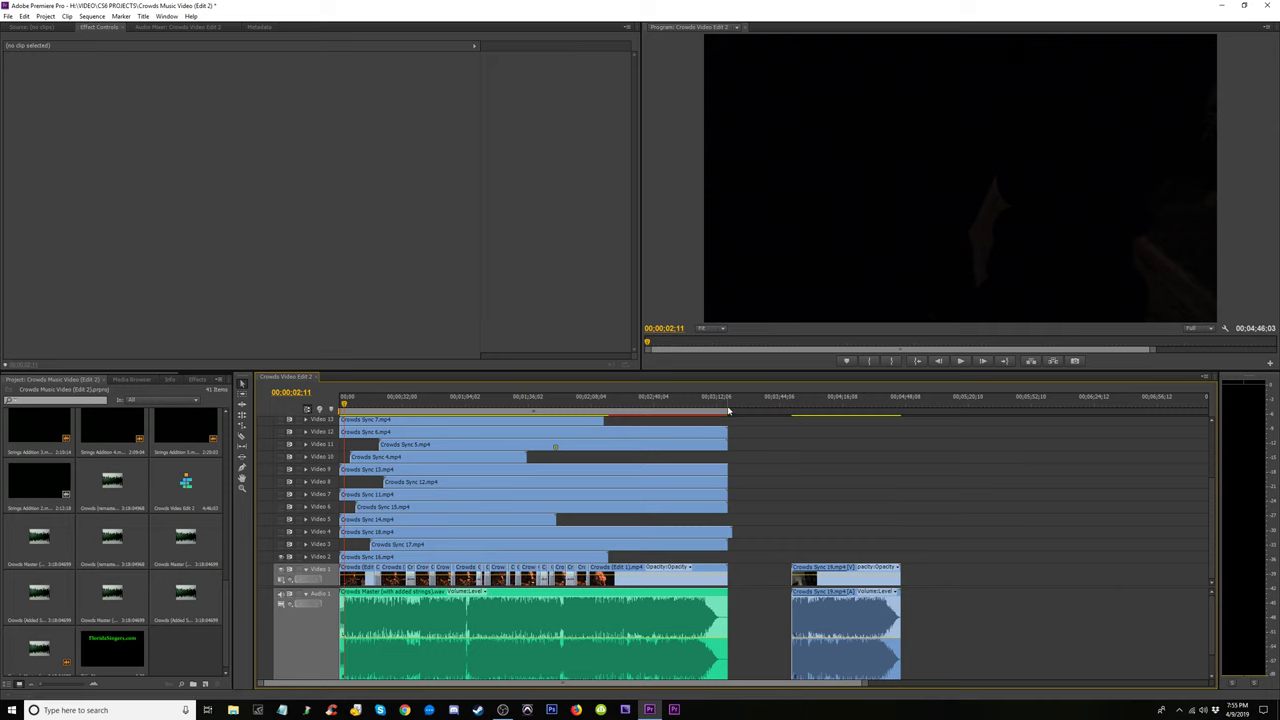
Trim the head of Crowds Sync 16 on Video 2 to begin roughly ten seconds in
{"action": "left_click", "coordinate": [724, 402]}
{"action": "key", "text": "equal"}
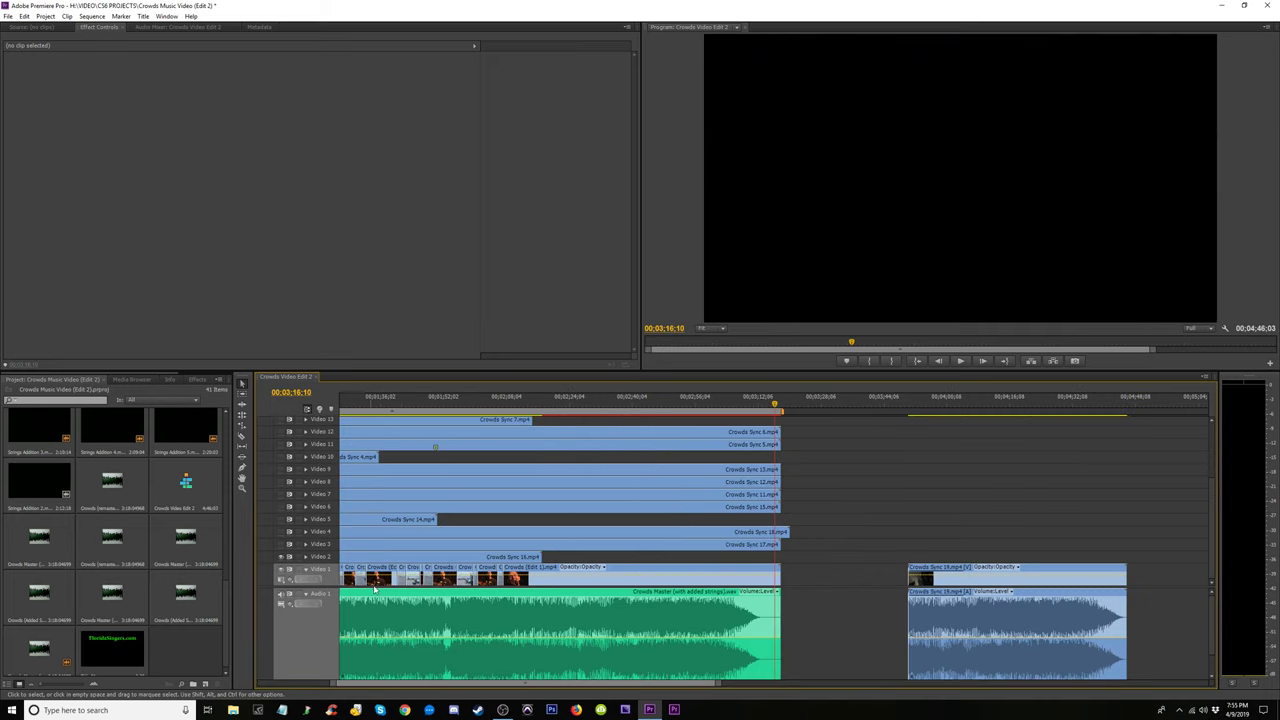
{"action": "key", "text": "minus"}
{"action": "left_click", "coordinate": [374, 400]}
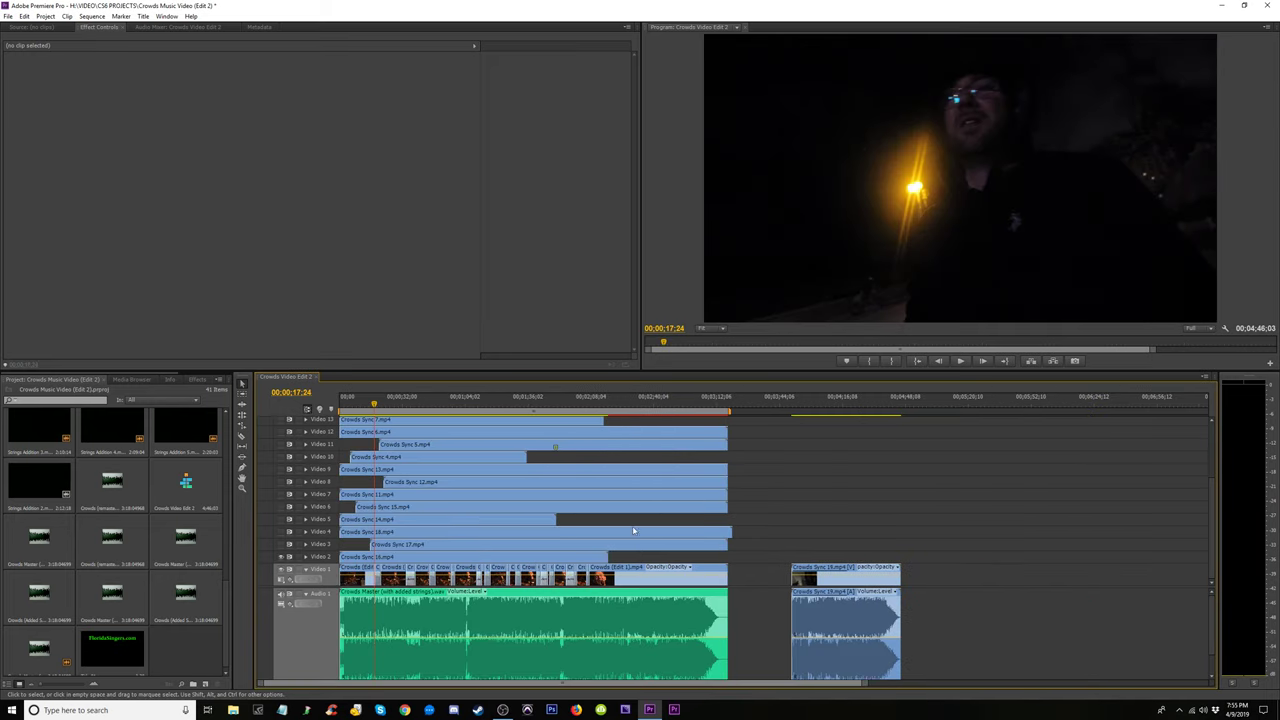
{"action": "left_click_drag", "start_coordinate": [1218, 541], "coordinate": [1216, 498]}
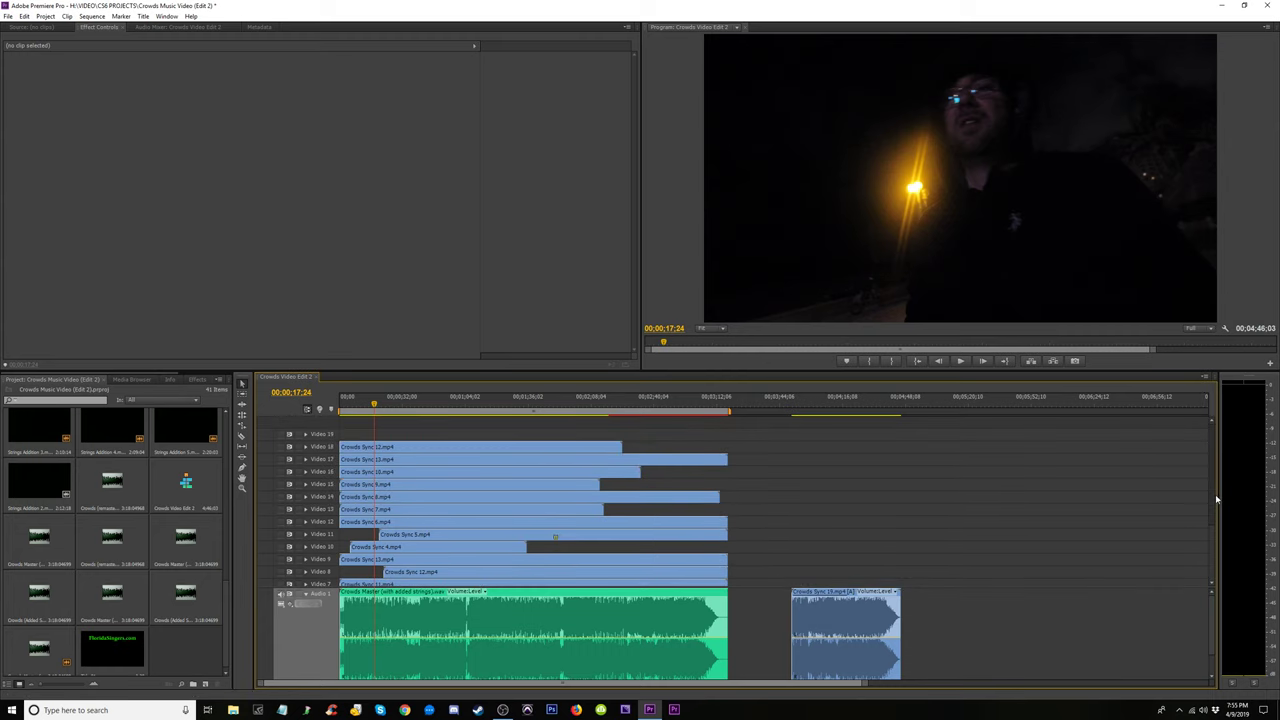
{"action": "scroll", "coordinate": [1210, 538], "scroll_direction": "down", "scroll_amount": 5}
{"action": "key", "text": "Home"}
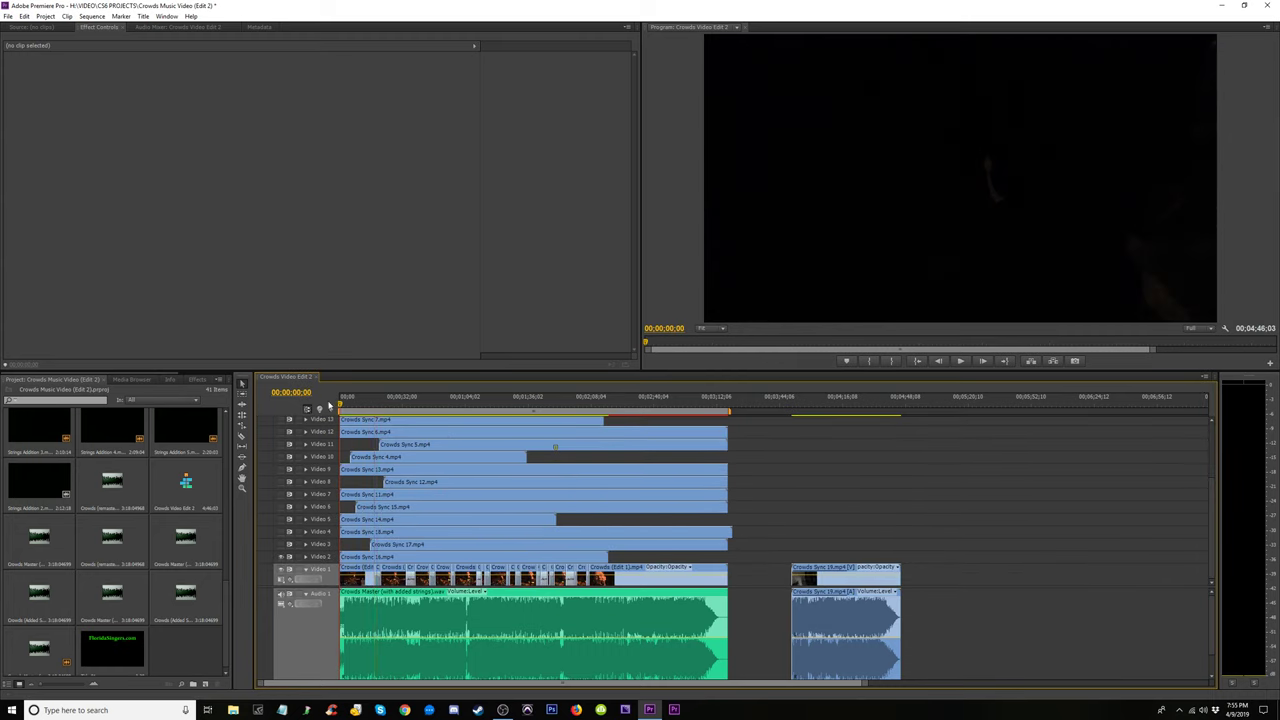
{"action": "key", "text": "equal"}
{"action": "key", "text": "minus"}
{"action": "left_click", "coordinate": [347, 403]}
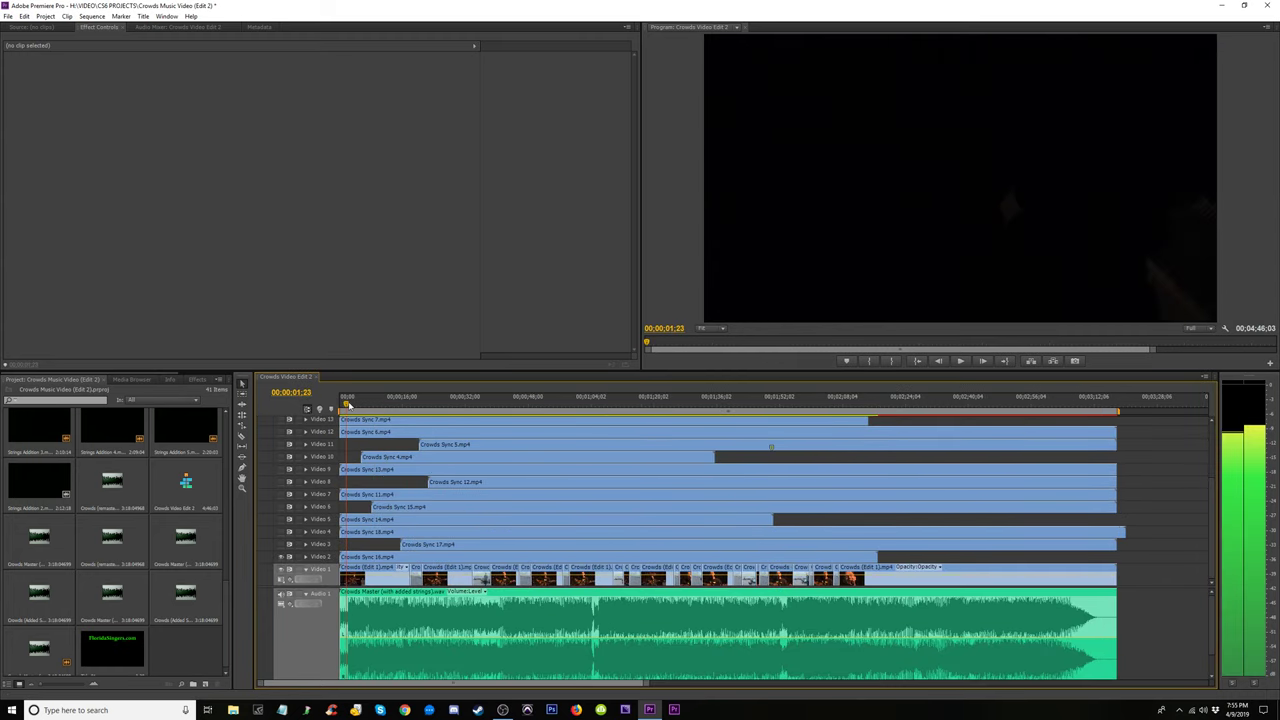
{"action": "left_click_drag", "start_coordinate": [357, 403], "coordinate": [382, 403]}
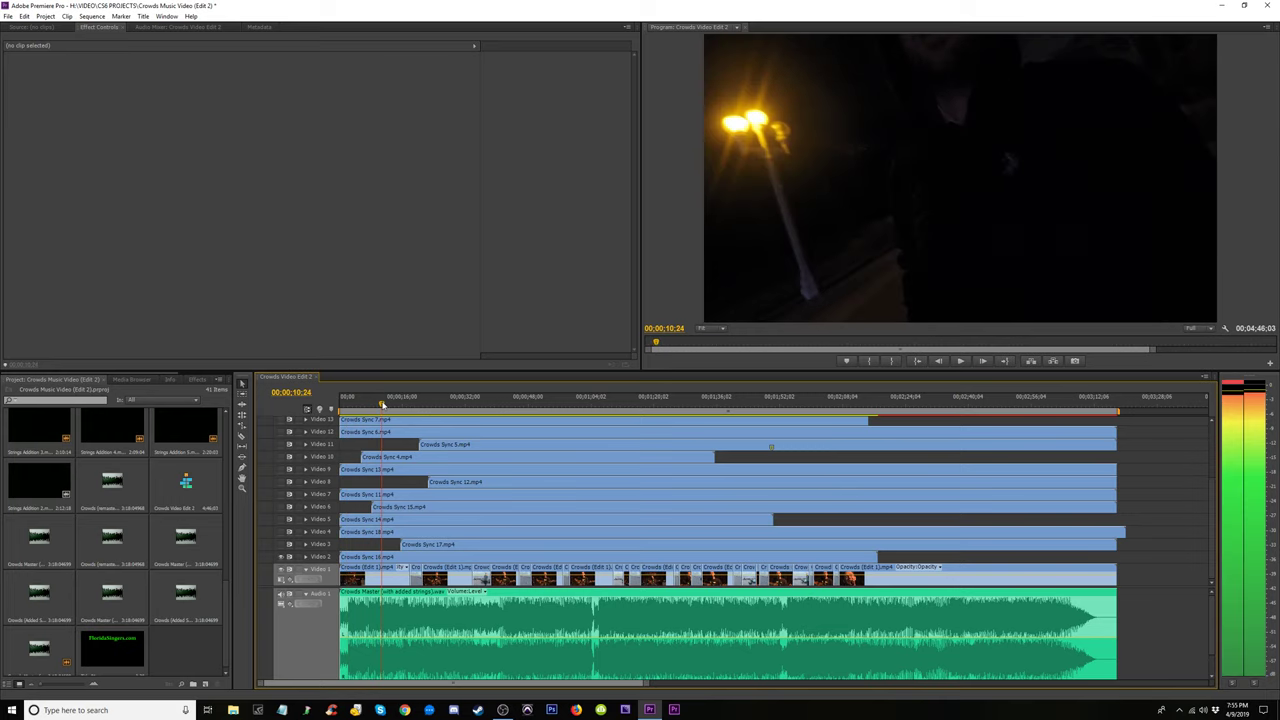
{"action": "left_click_drag", "start_coordinate": [342, 556], "coordinate": [414, 560]}
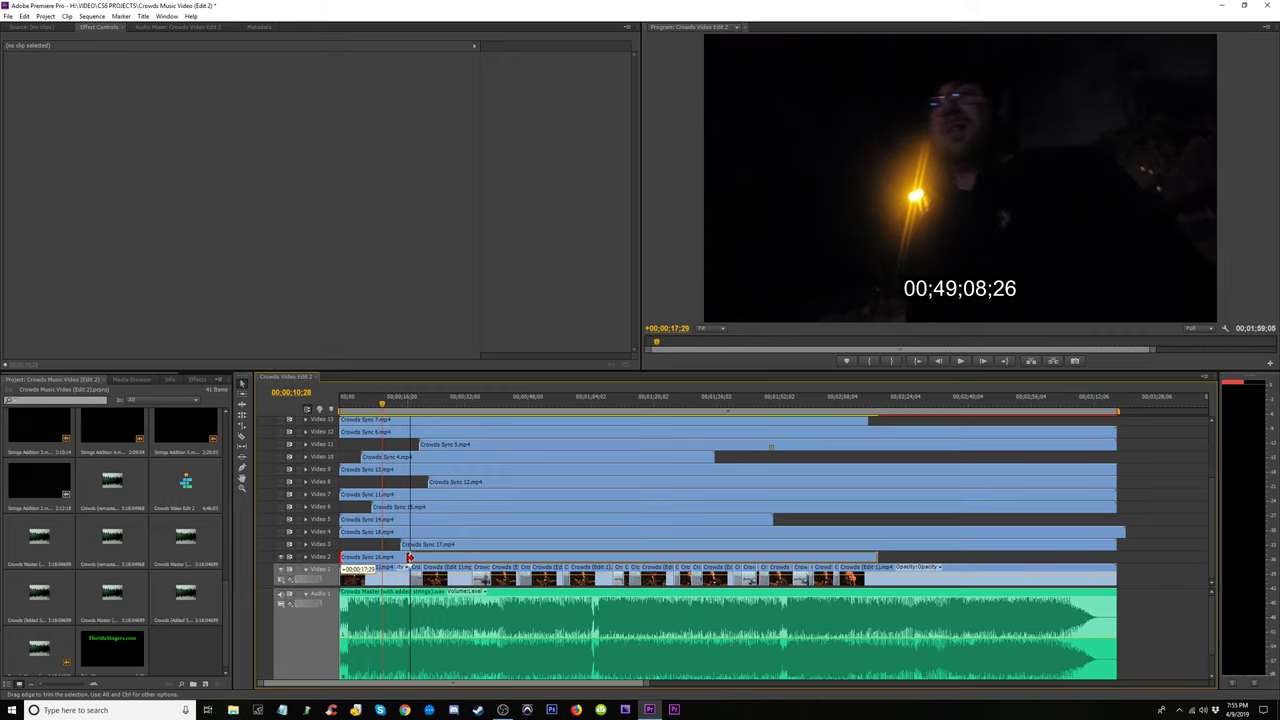
{"action": "left_click_drag", "start_coordinate": [414, 560], "coordinate": [406, 557]}
Push the clip's start about two seconds later and play back to check the cut
{"action": "left_click", "coordinate": [399, 403]}
{"action": "key", "text": "space"}
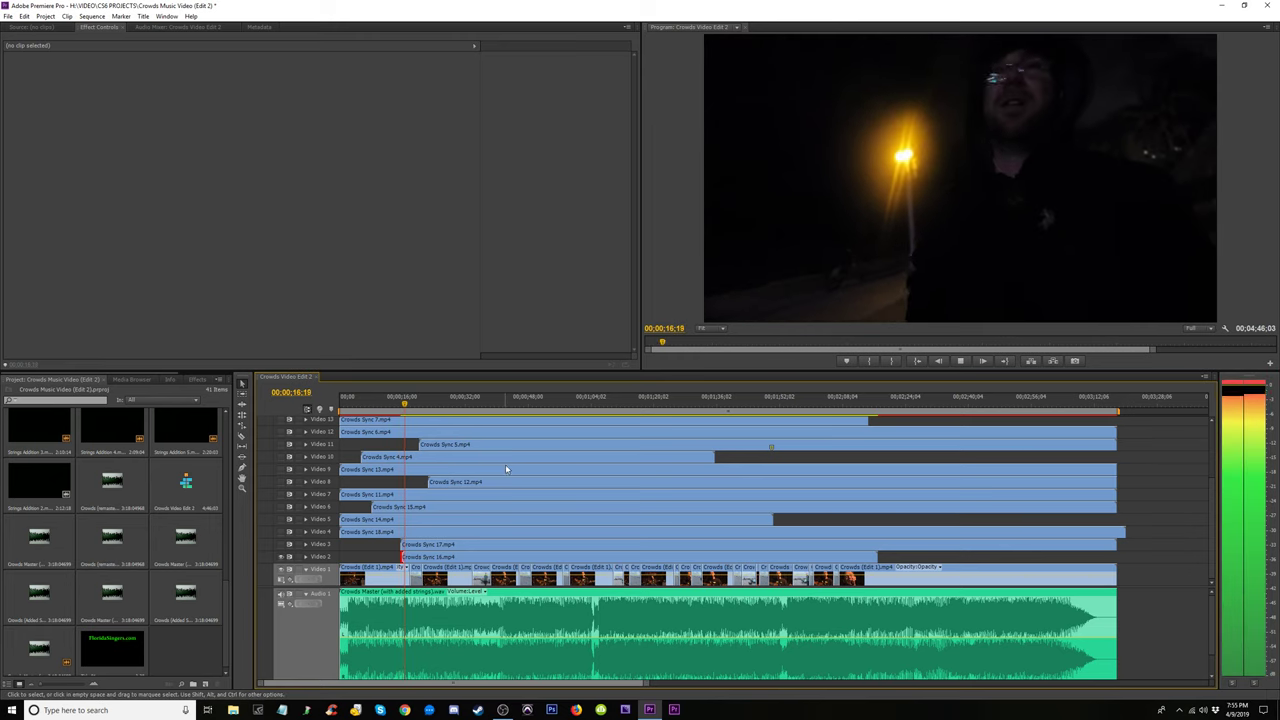
{"action": "key", "text": "equal"}
{"action": "key", "text": "equal"}
{"action": "key", "text": "space"}
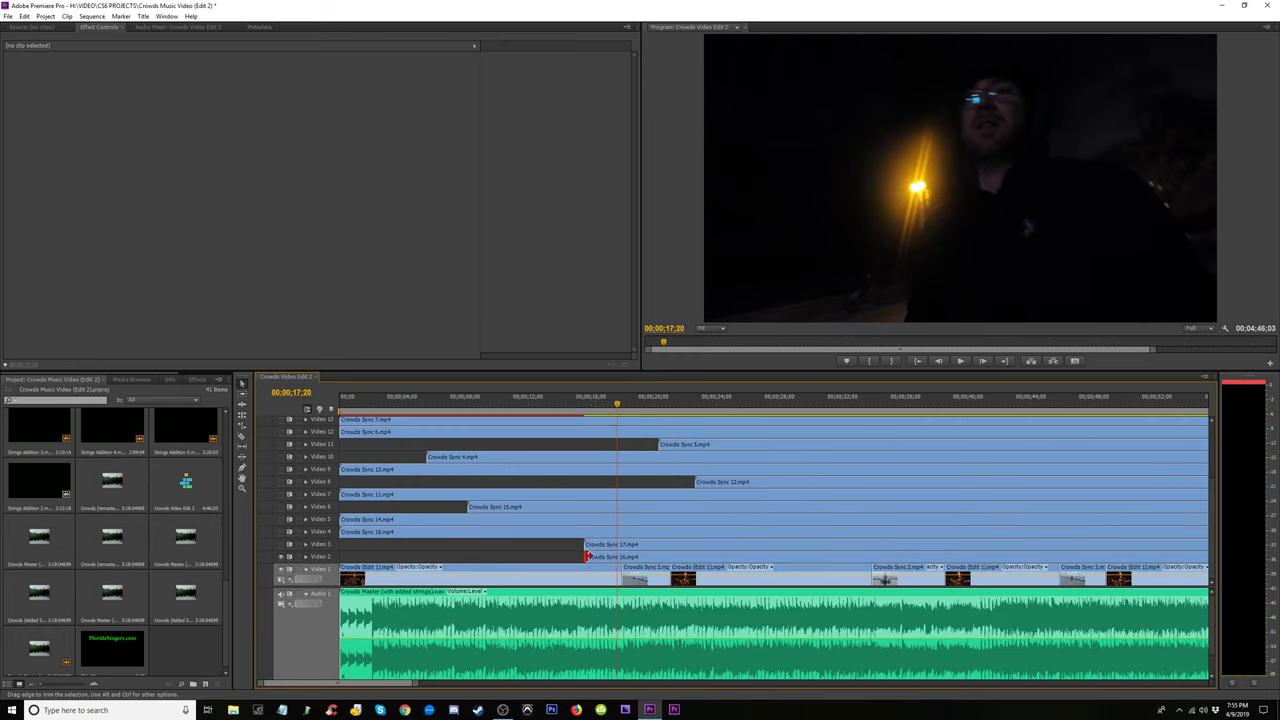
{"action": "left_click_drag", "start_coordinate": [586, 556], "coordinate": [620, 557]}
{"action": "key", "text": "space"}
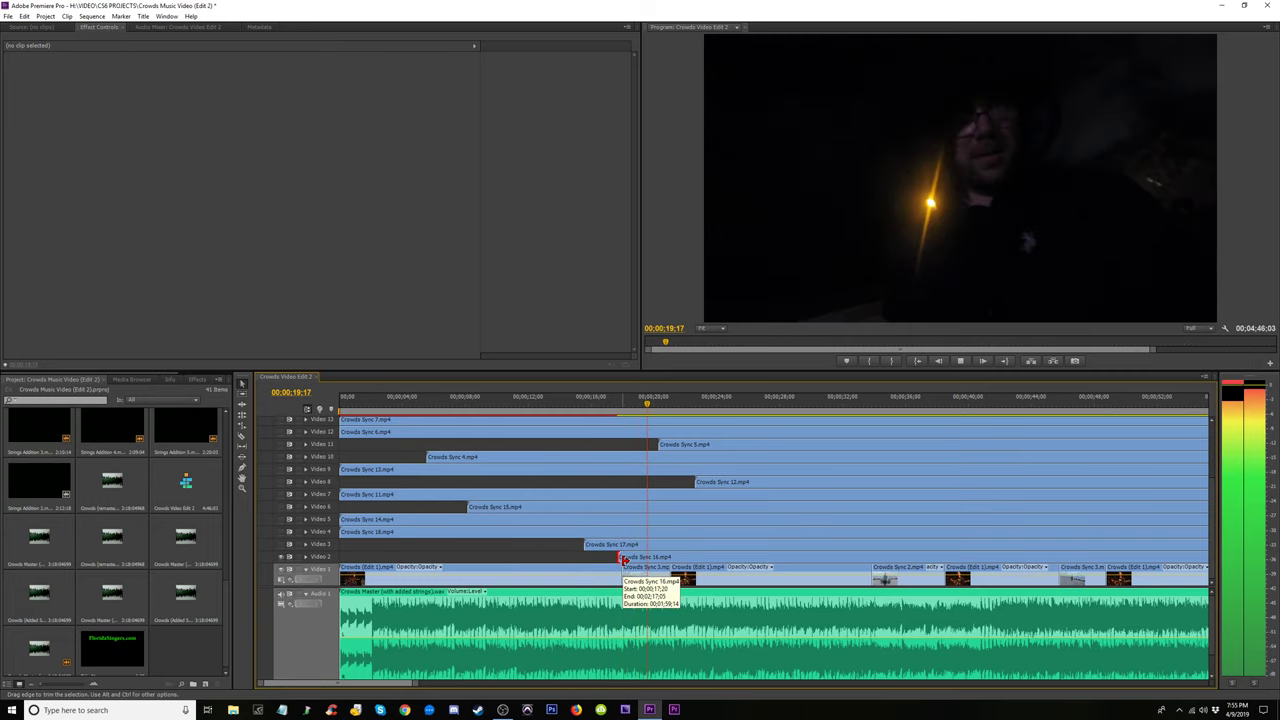
{"action": "key", "text": "space"}
Trim the start further until it snaps to the playhead at 00;00;33;16
{"action": "left_click_drag", "start_coordinate": [624, 557], "coordinate": [638, 556]}
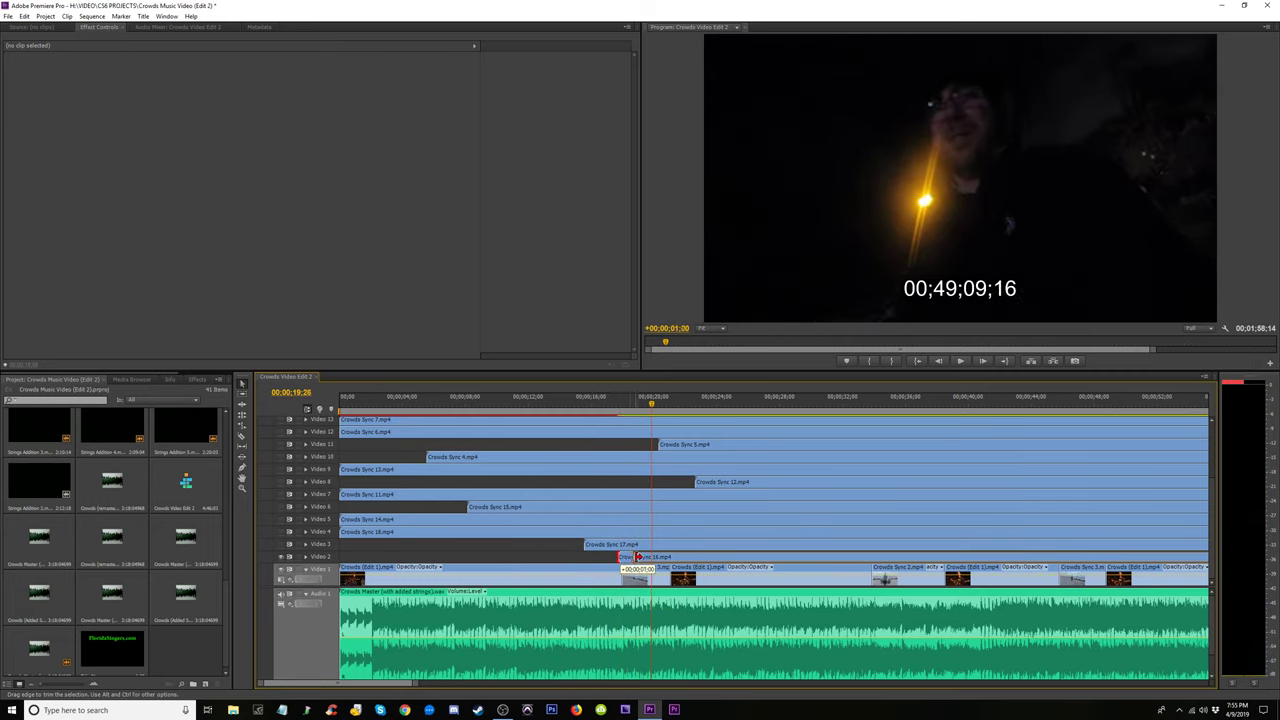
{"action": "key", "text": "Up"}
{"action": "key", "text": "space"}
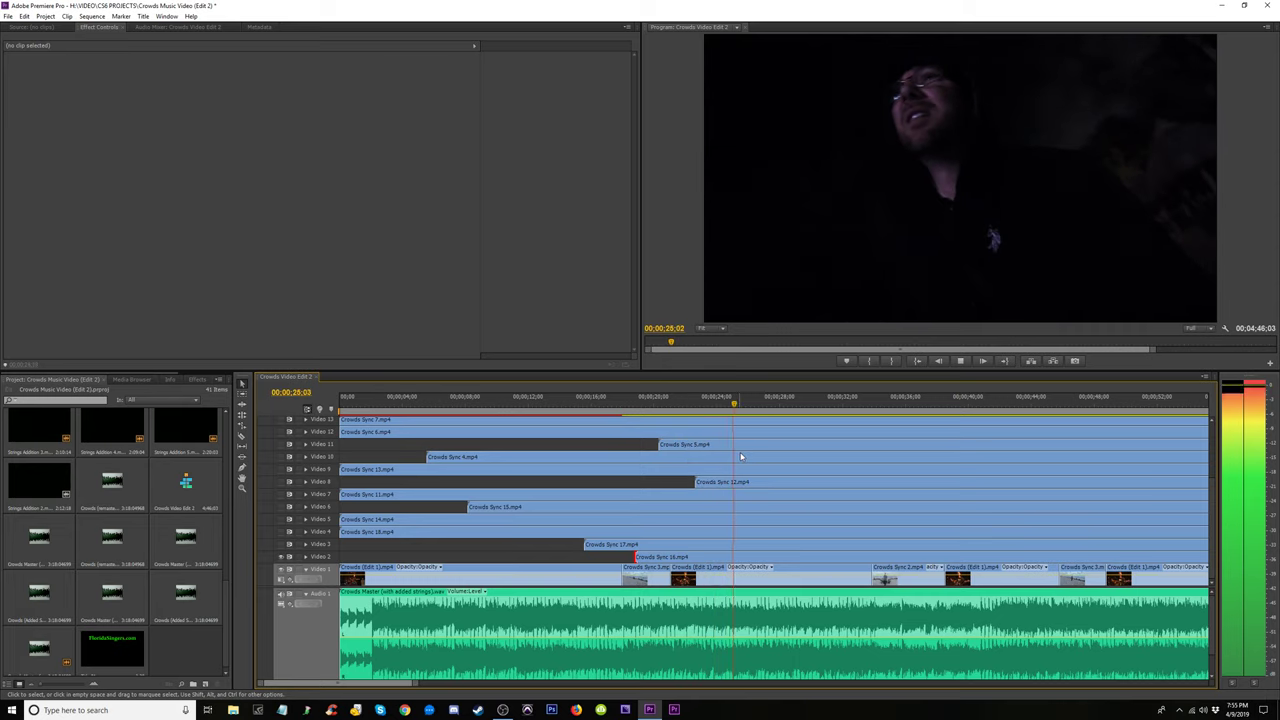
{"action": "left_click", "coordinate": [768, 405]}
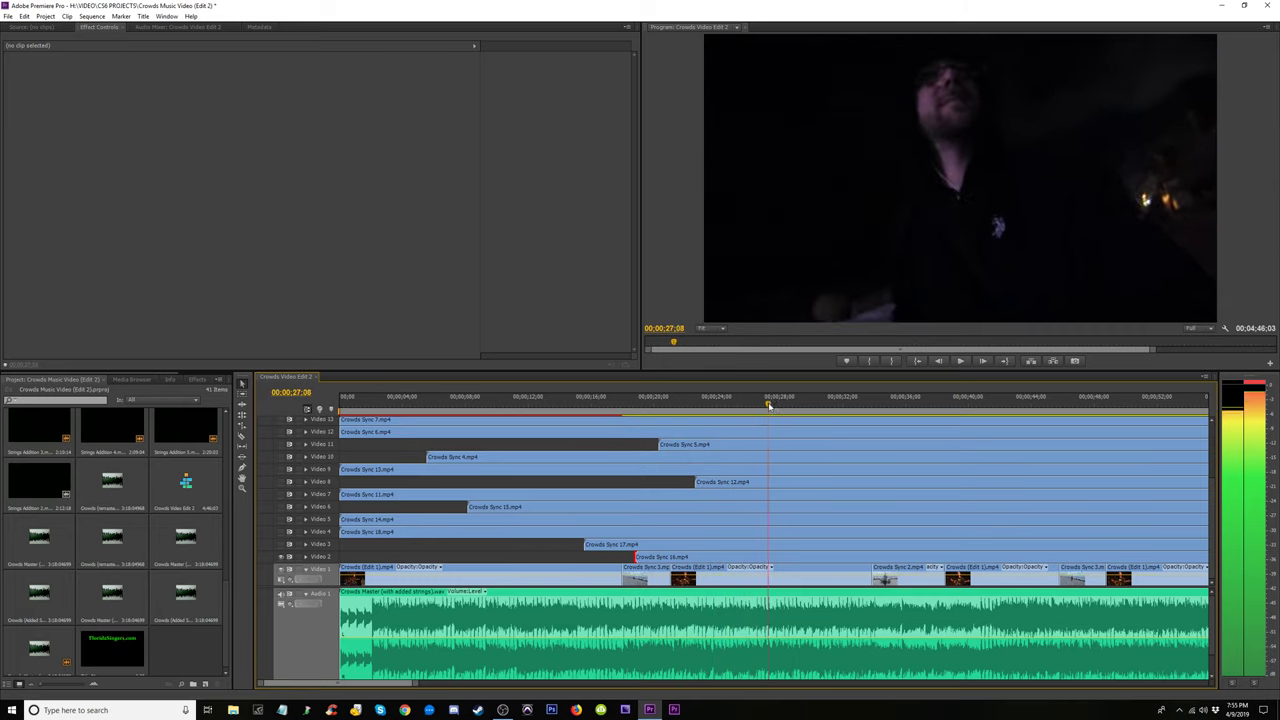
{"action": "left_click_drag", "start_coordinate": [795, 408], "coordinate": [866, 418]}
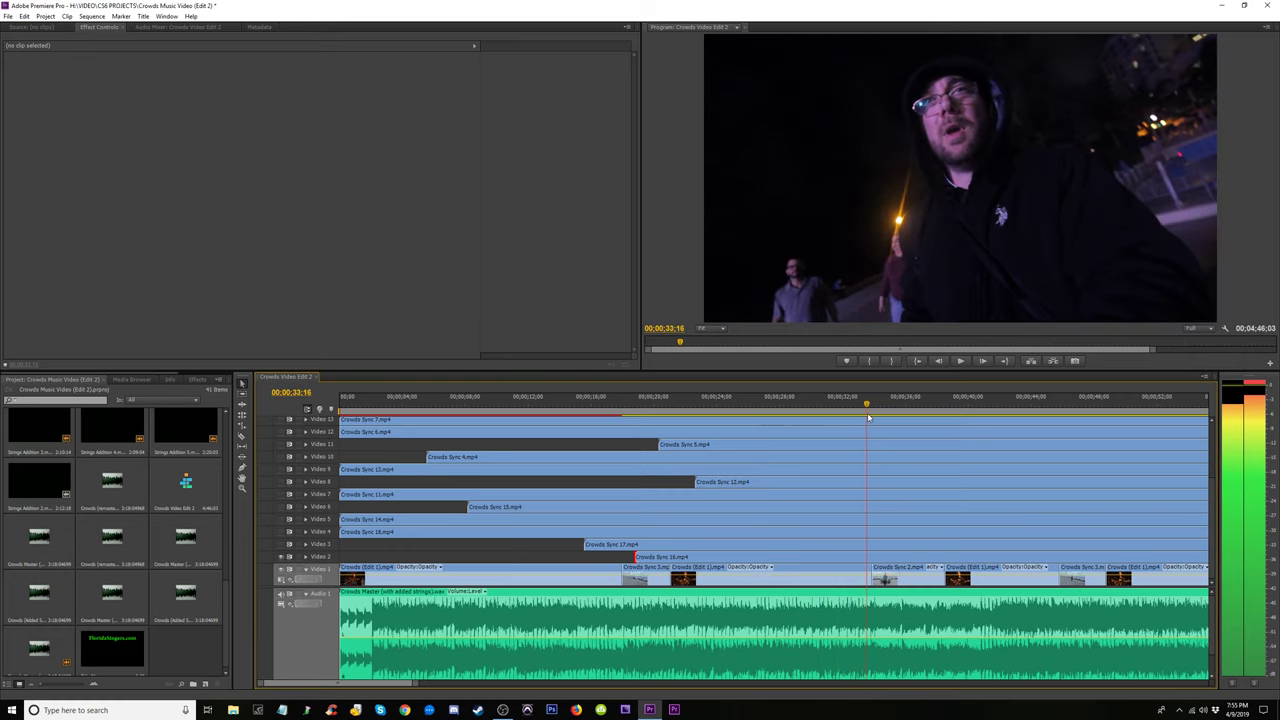
{"action": "left_click_drag", "start_coordinate": [638, 556], "coordinate": [667, 557]}
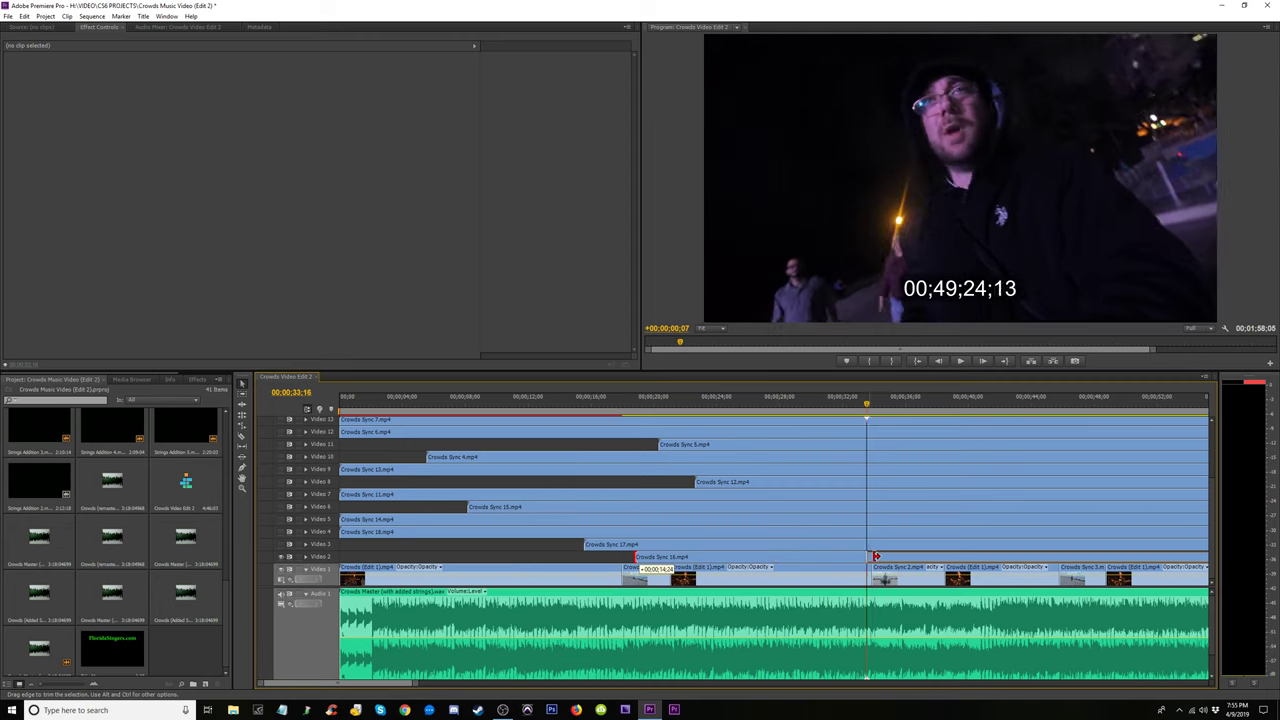
{"action": "left_click_drag", "start_coordinate": [792, 556], "coordinate": [867, 557]}
{"action": "key", "text": "minus"}
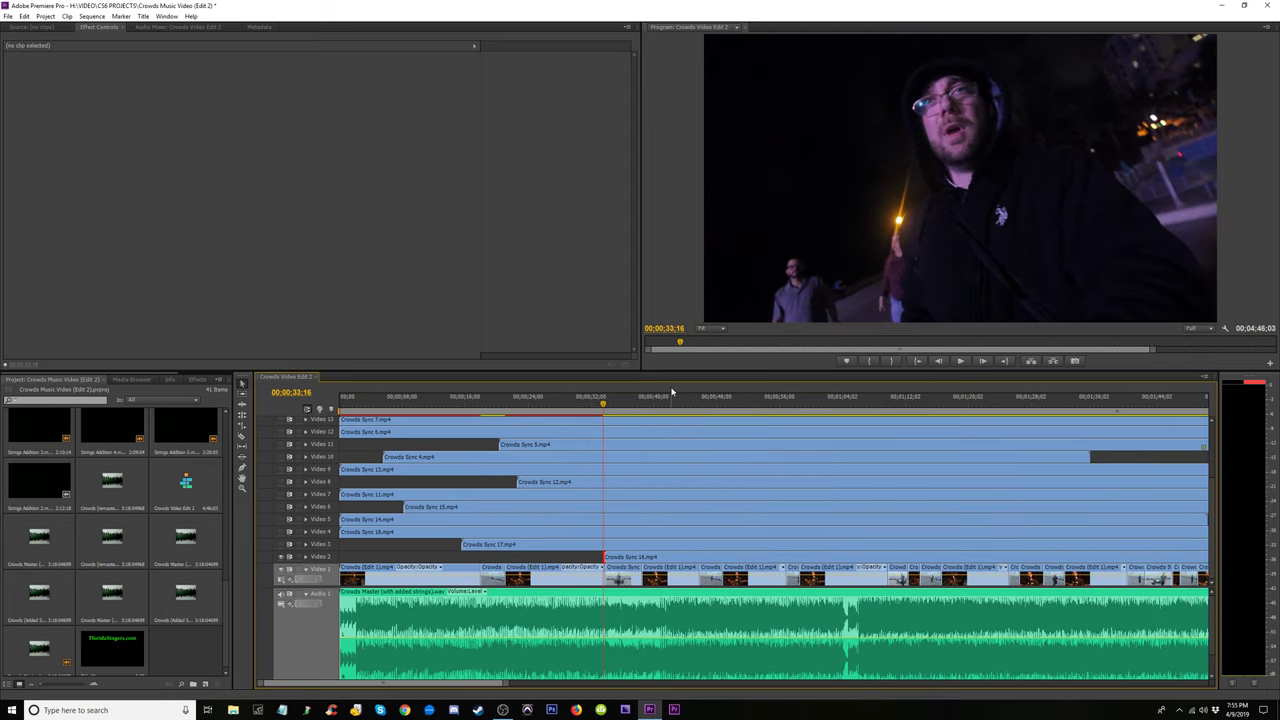
Play back the cut and drag the panel divider to enlarge the Program Monitor
{"action": "key", "text": "space"}
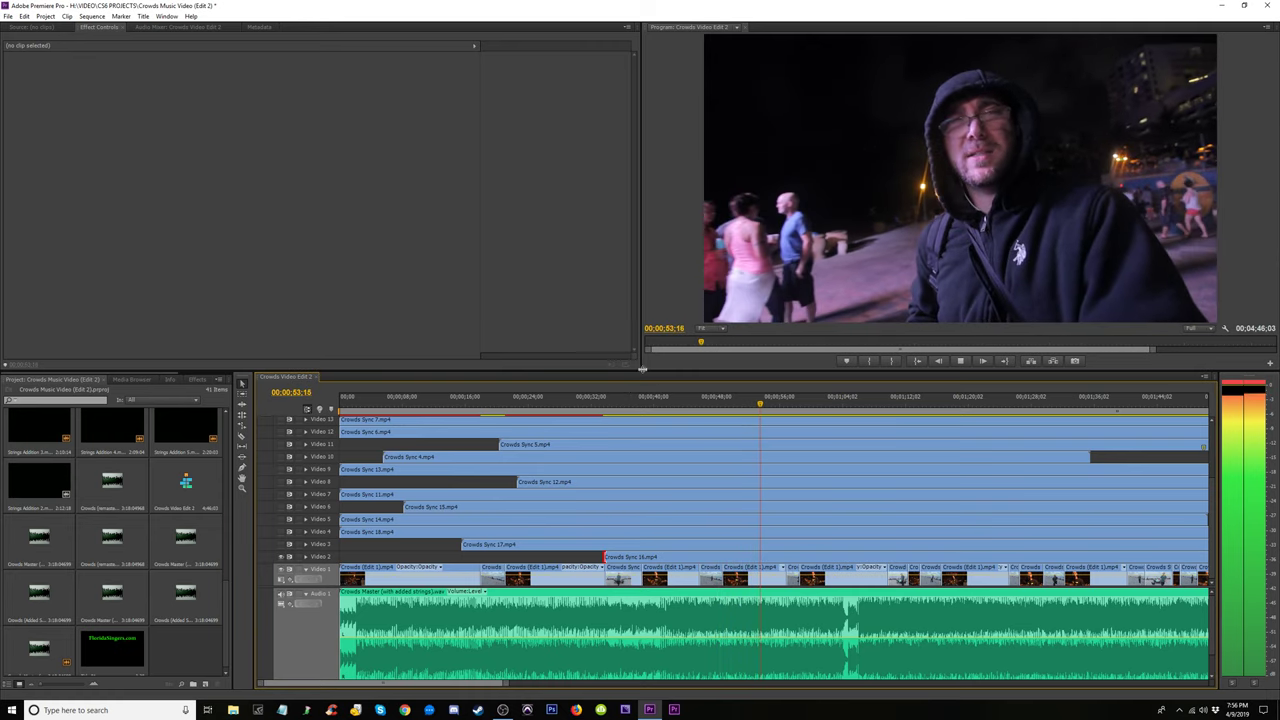
{"action": "left_click_drag", "start_coordinate": [641, 369], "coordinate": [455, 397]}
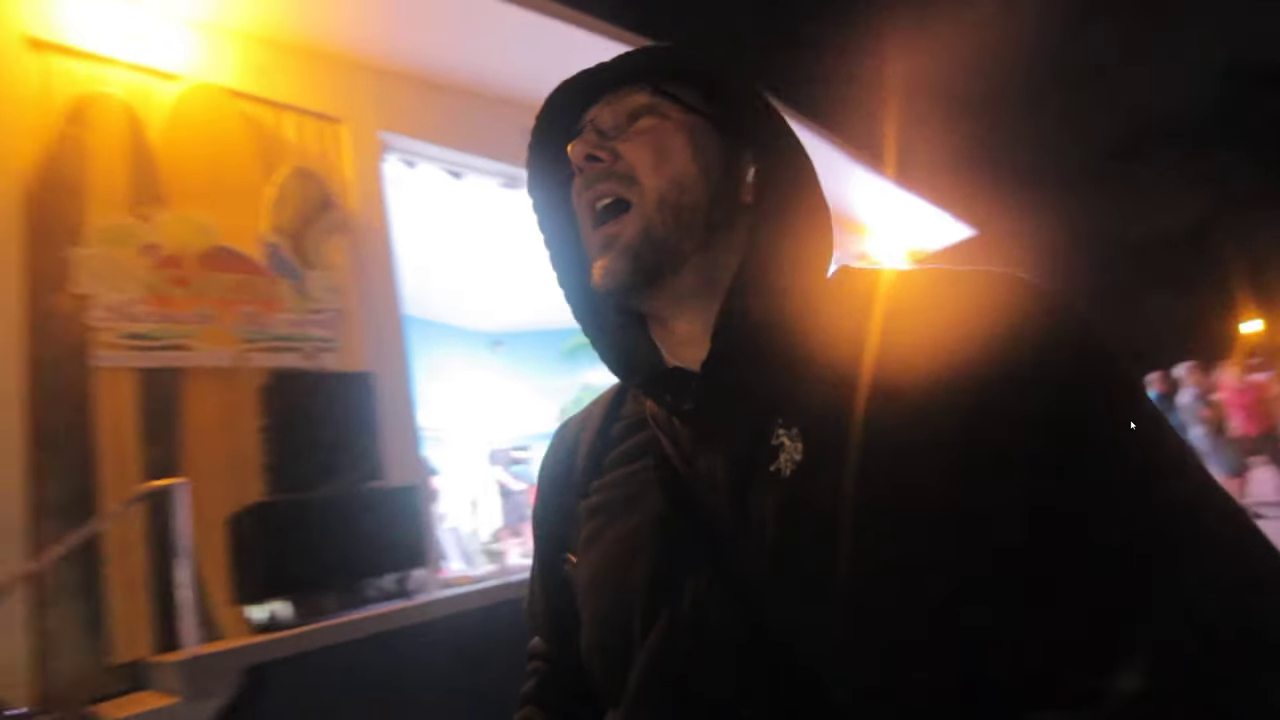
{"action": "key", "text": "Escape"}
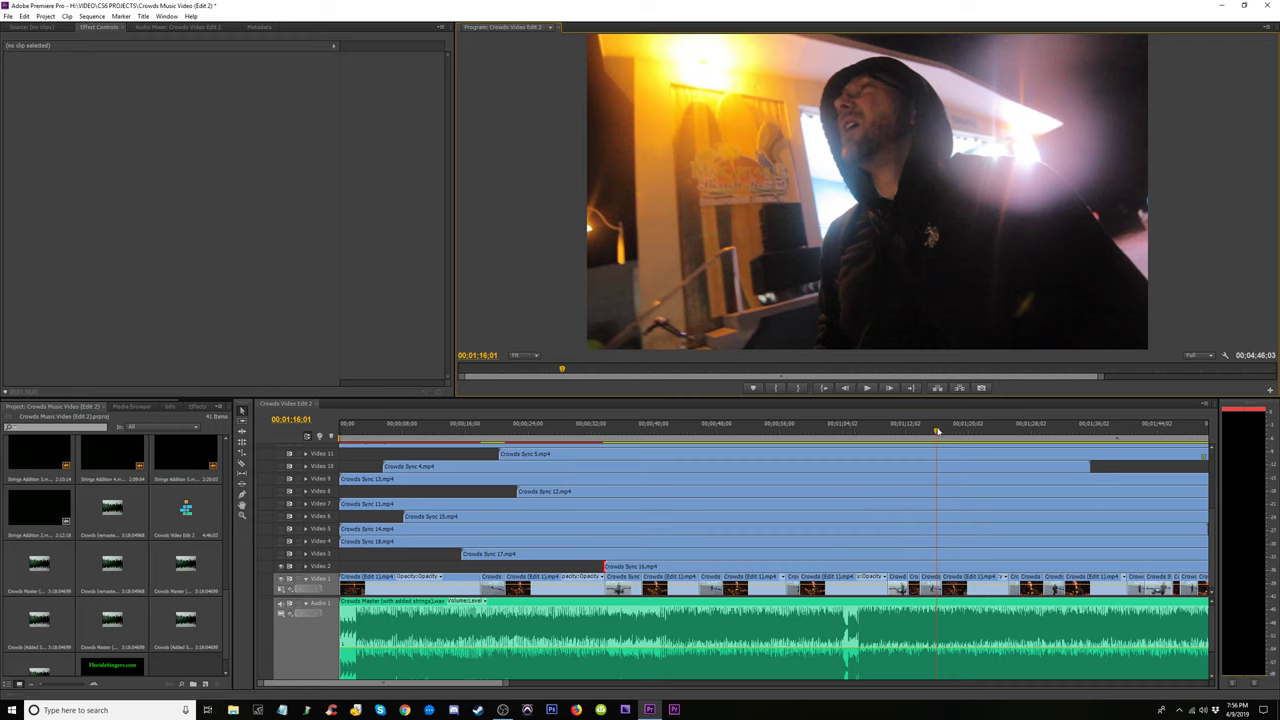
Trim Crowds Sync 16's start on Video 2 to the playhead at 01;11;14 and play back
{"action": "left_click_drag", "start_coordinate": [937, 430], "coordinate": [901, 432]}
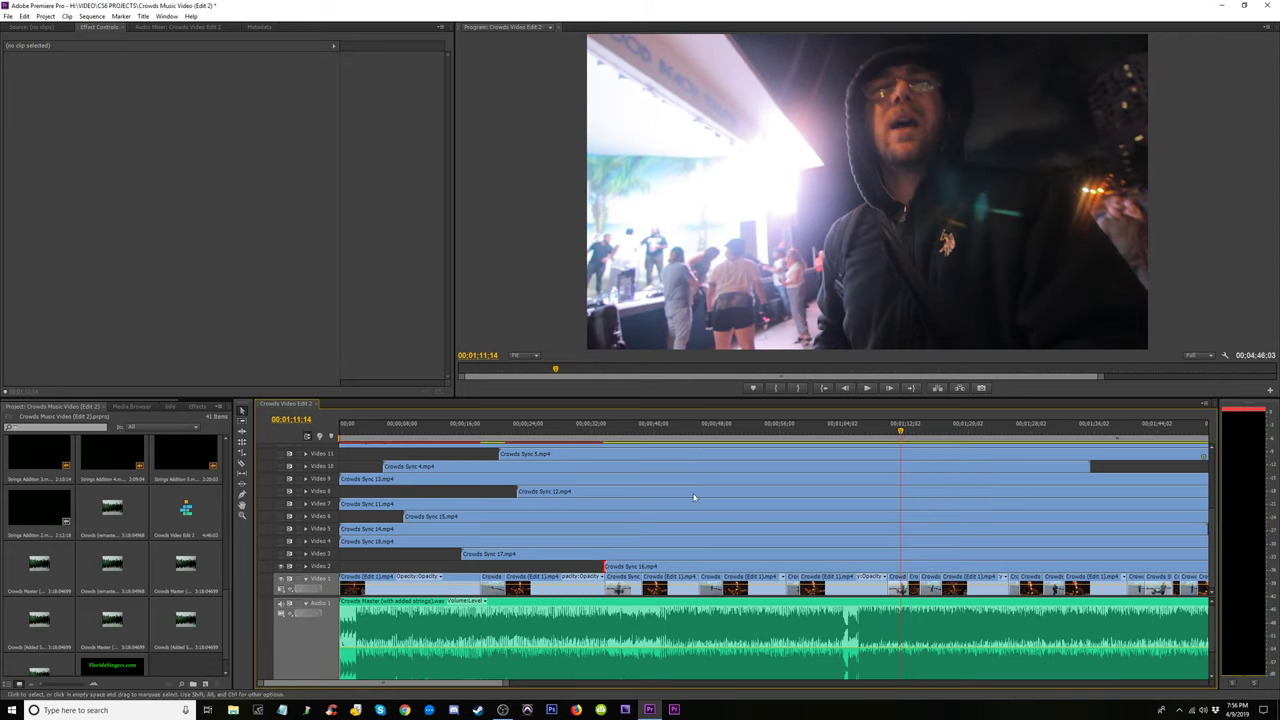
{"action": "left_click_drag", "start_coordinate": [617, 563], "coordinate": [729, 566]}
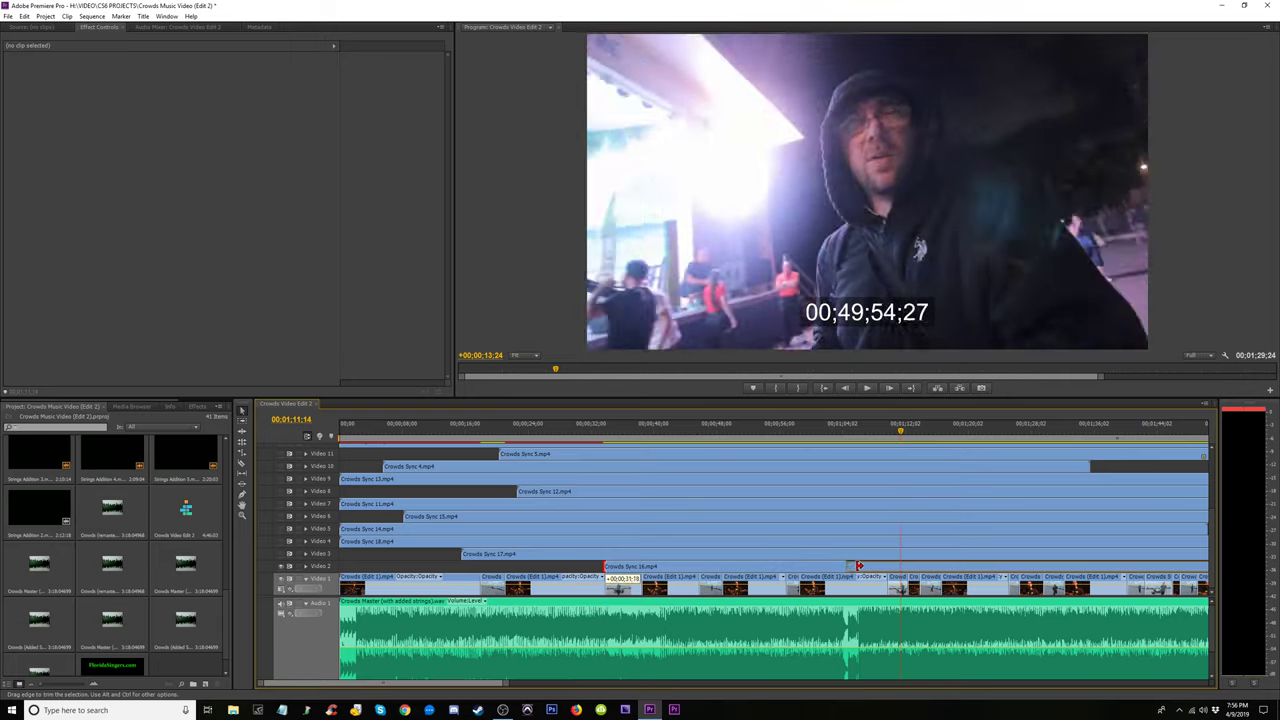
{"action": "left_click_drag", "start_coordinate": [729, 566], "coordinate": [908, 565]}
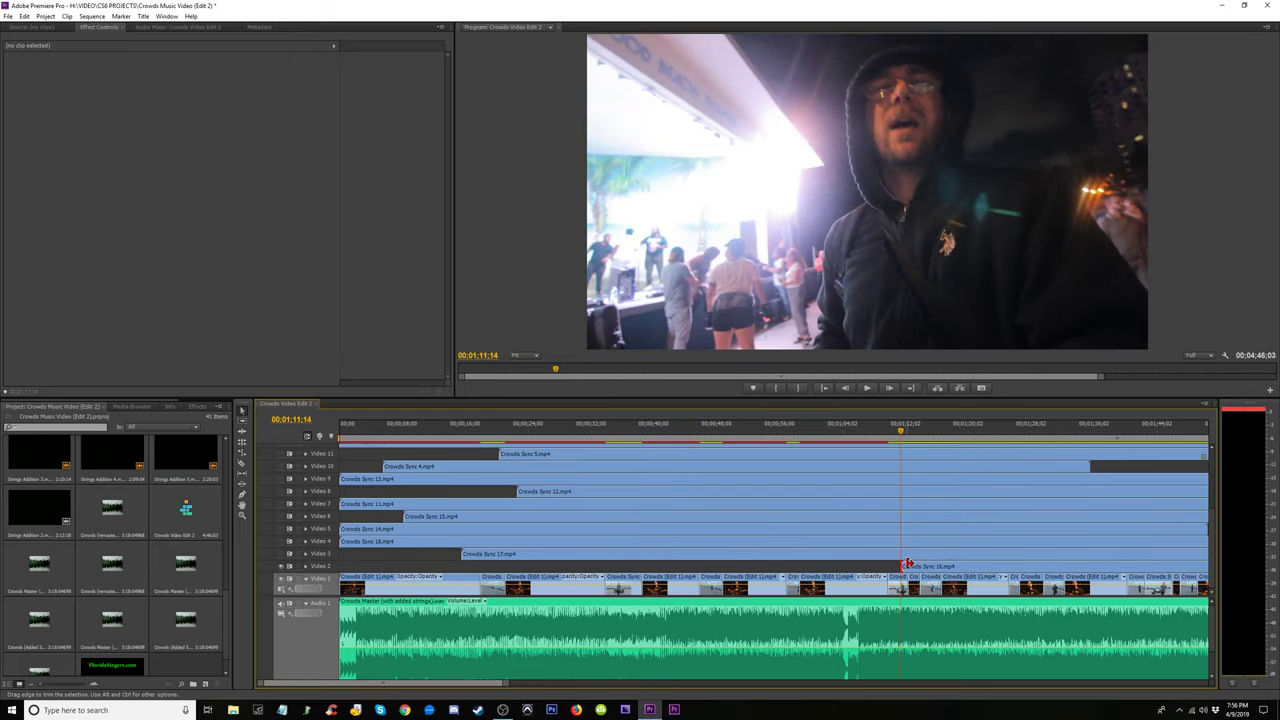
{"action": "key", "text": "space"}
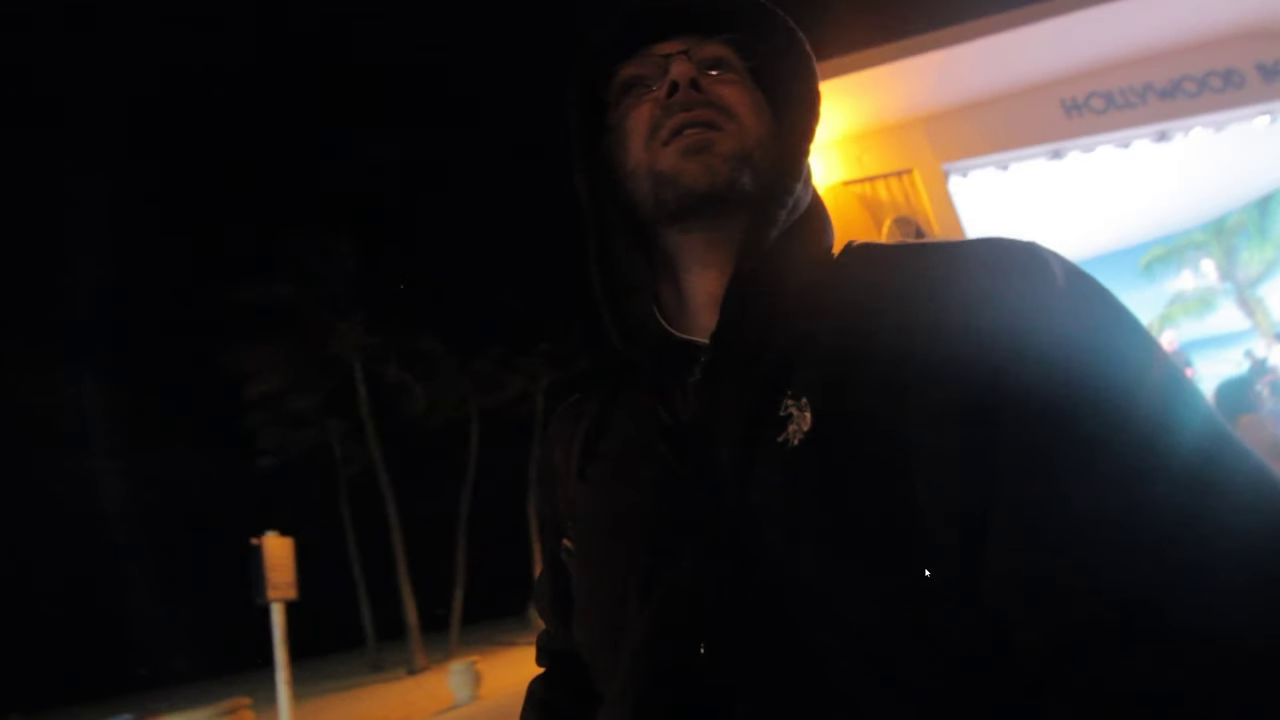
{"action": "key", "text": "Escape"}
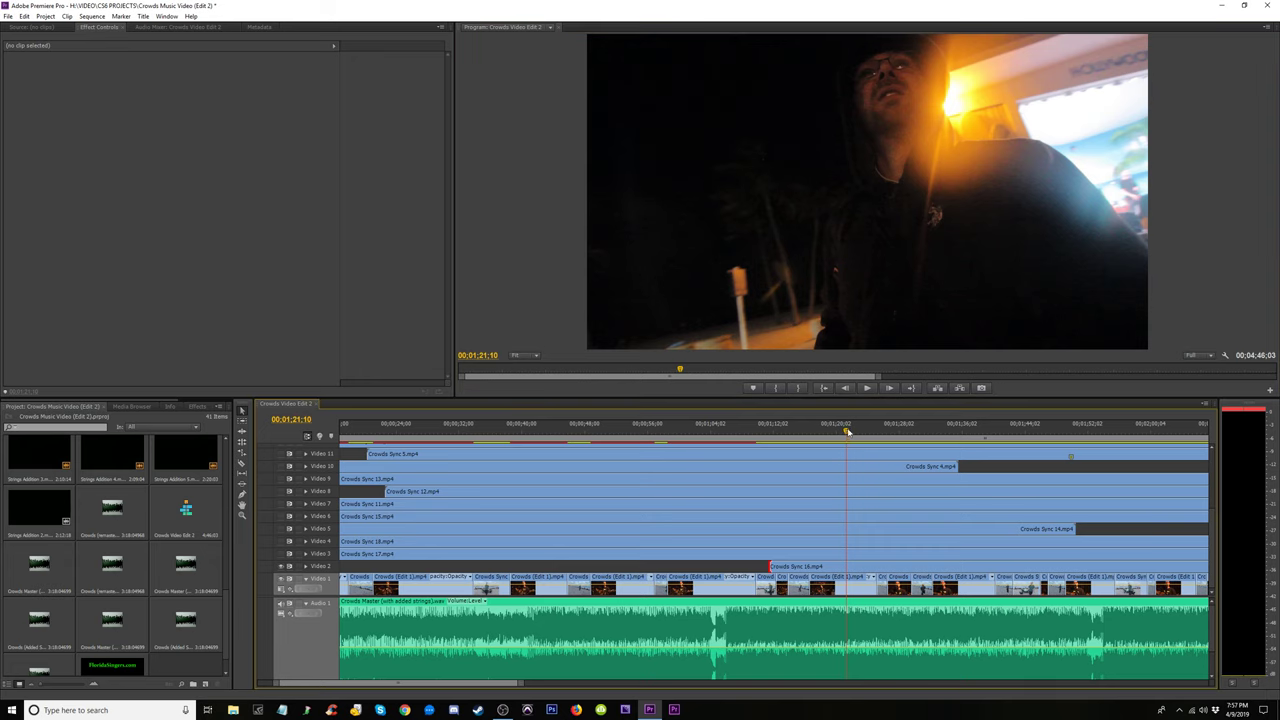
Scrub to about 1:15 and trim the Video 2 clip's start to the playhead
{"action": "key", "text": "="}
{"action": "mouse_move", "coordinate": [775, 430]}
{"action": "left_mouse_down"}
{"action": "mouse_move", "coordinate": [849, 442]}
{"action": "mouse_move", "coordinate": [674, 446]}
{"action": "left_mouse_up"}
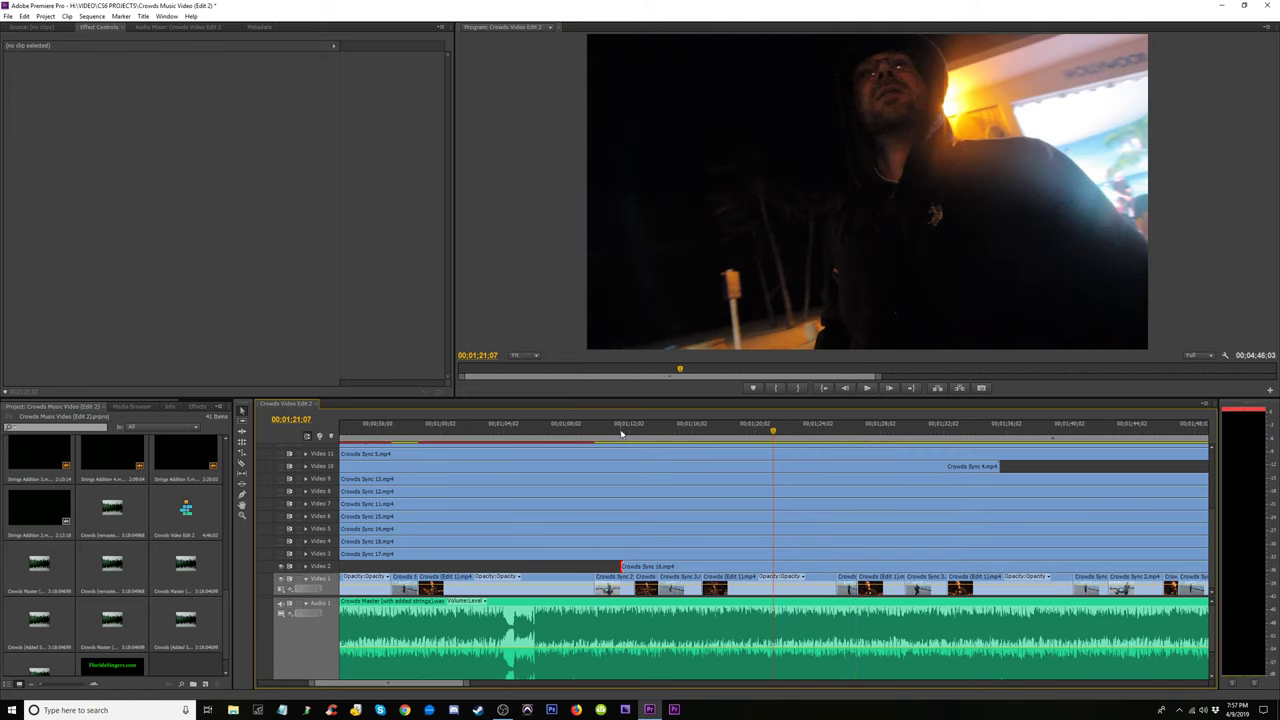
{"action": "left_click", "coordinate": [624, 432]}
{"action": "key", "text": "space"}
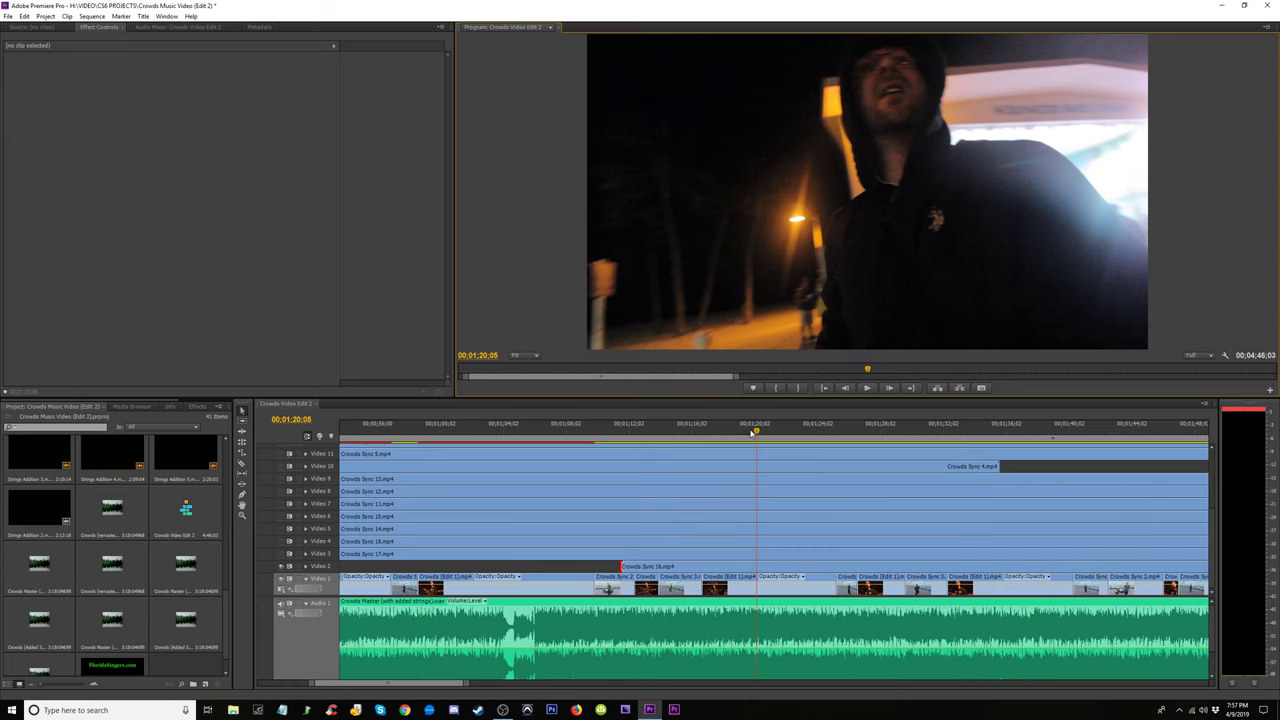
{"action": "left_click_drag", "start_coordinate": [754, 432], "coordinate": [677, 442]}
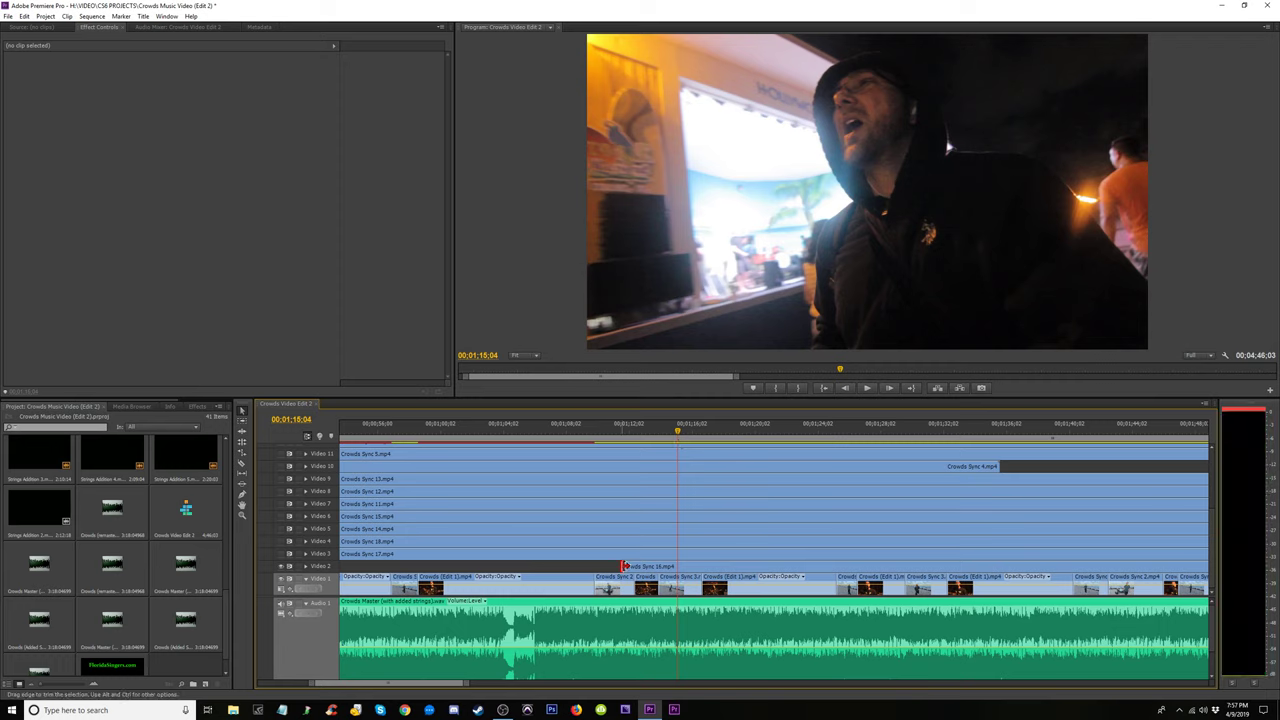
{"action": "left_click_drag", "start_coordinate": [625, 566], "coordinate": [679, 566]}
{"action": "left_click_drag", "start_coordinate": [682, 440], "coordinate": [752, 446]}
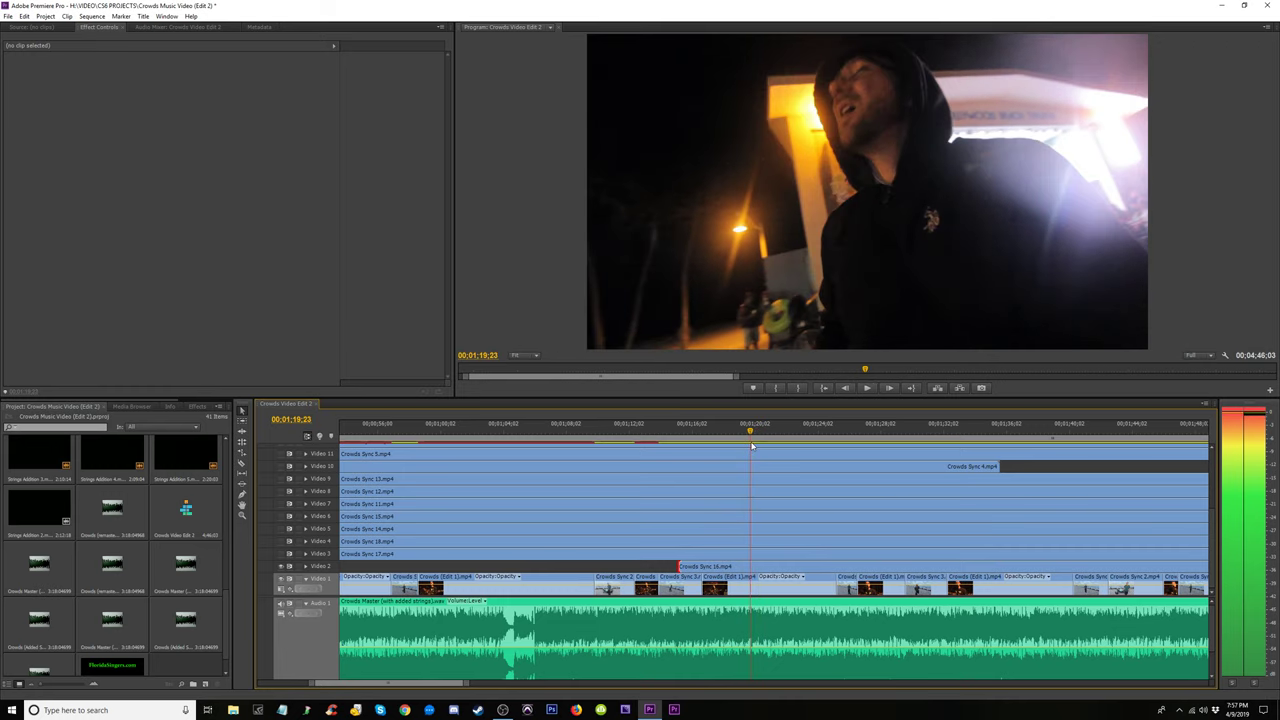
{"action": "left_click_drag", "start_coordinate": [752, 446], "coordinate": [745, 459]}
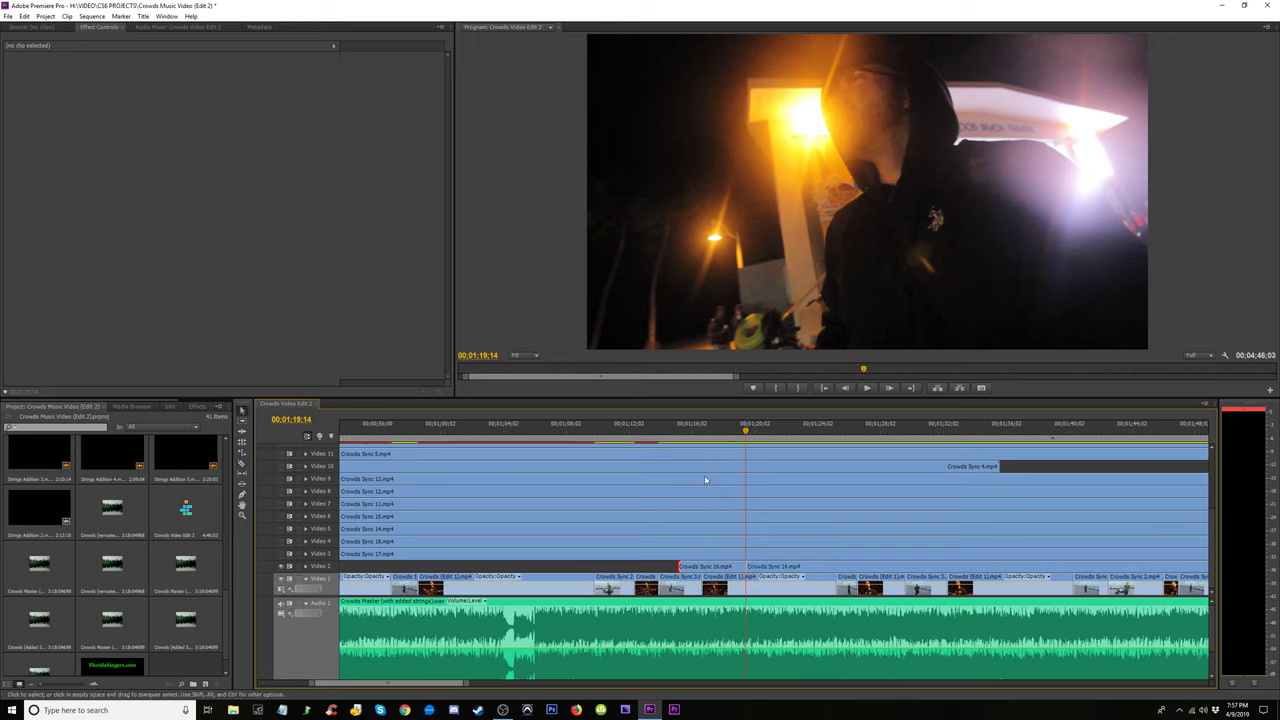
Review from 1:14 and 1:18, then trim the clip's start later again
{"action": "left_click", "coordinate": [664, 438]}
{"action": "left_click_drag", "start_coordinate": [670, 440], "coordinate": [674, 441]}
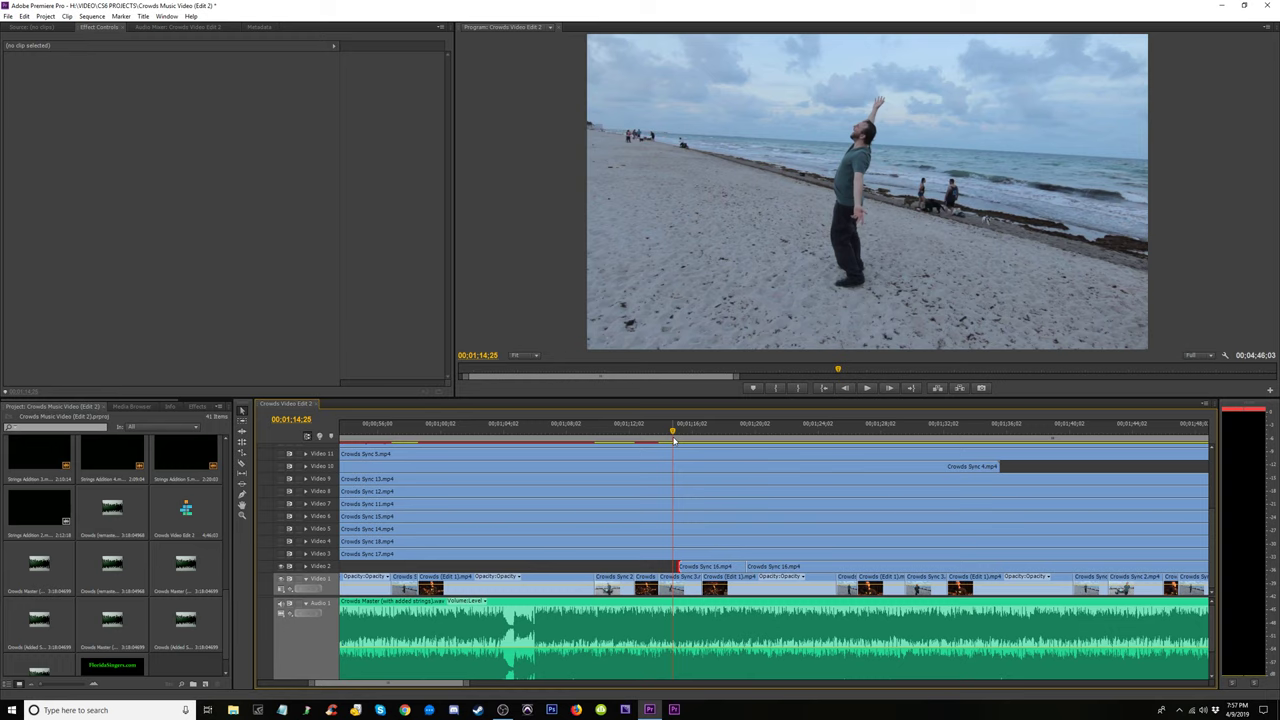
{"action": "left_click", "coordinate": [731, 438]}
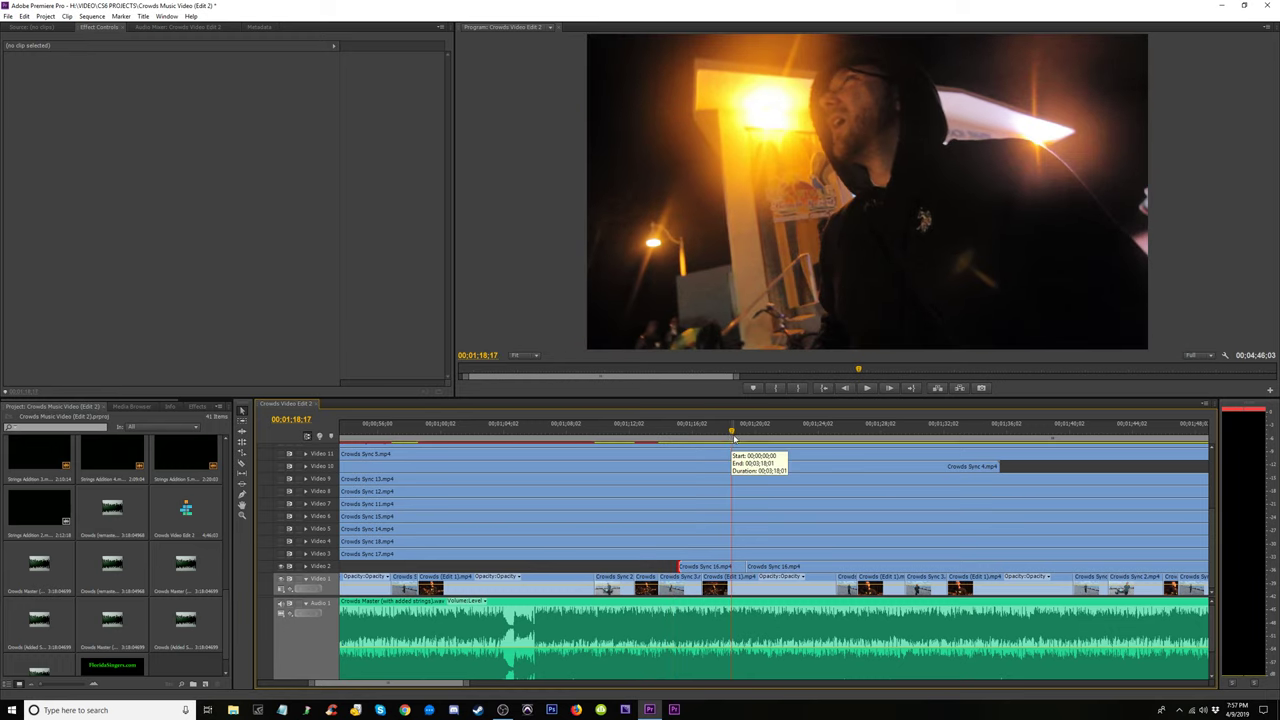
{"action": "key", "text": "space"}
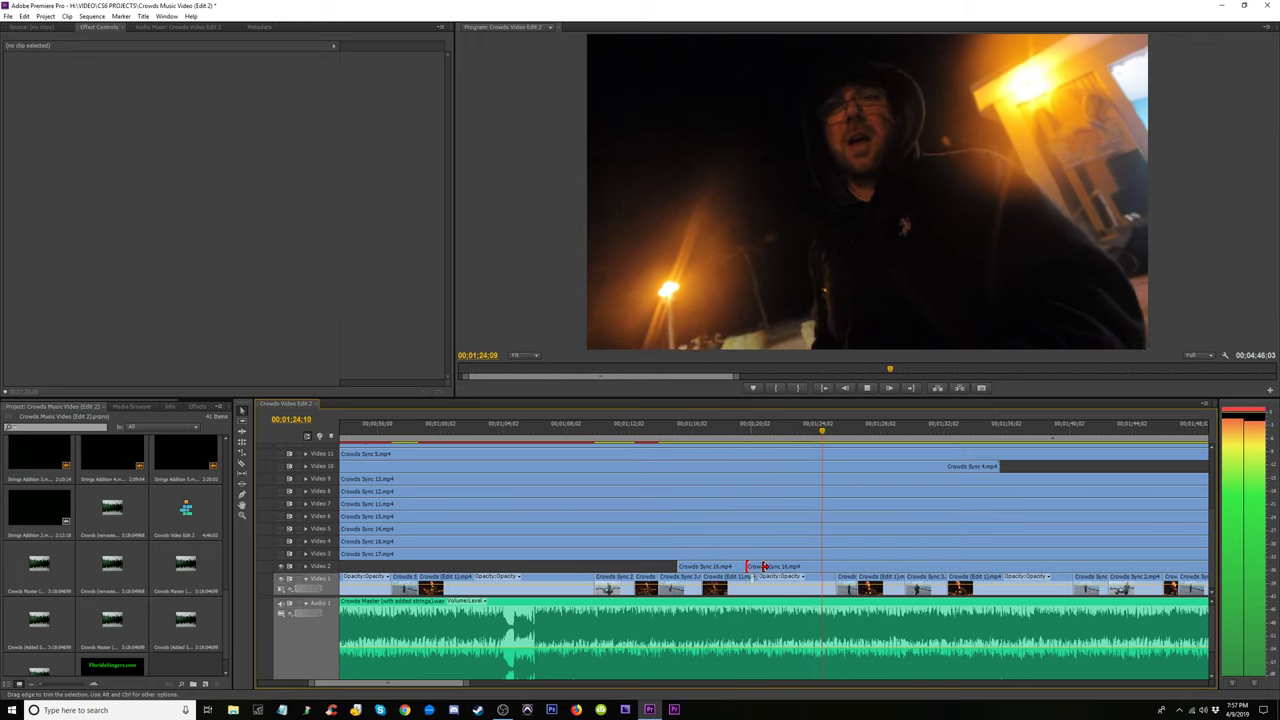
{"action": "left_click_drag", "start_coordinate": [765, 567], "coordinate": [826, 567]}
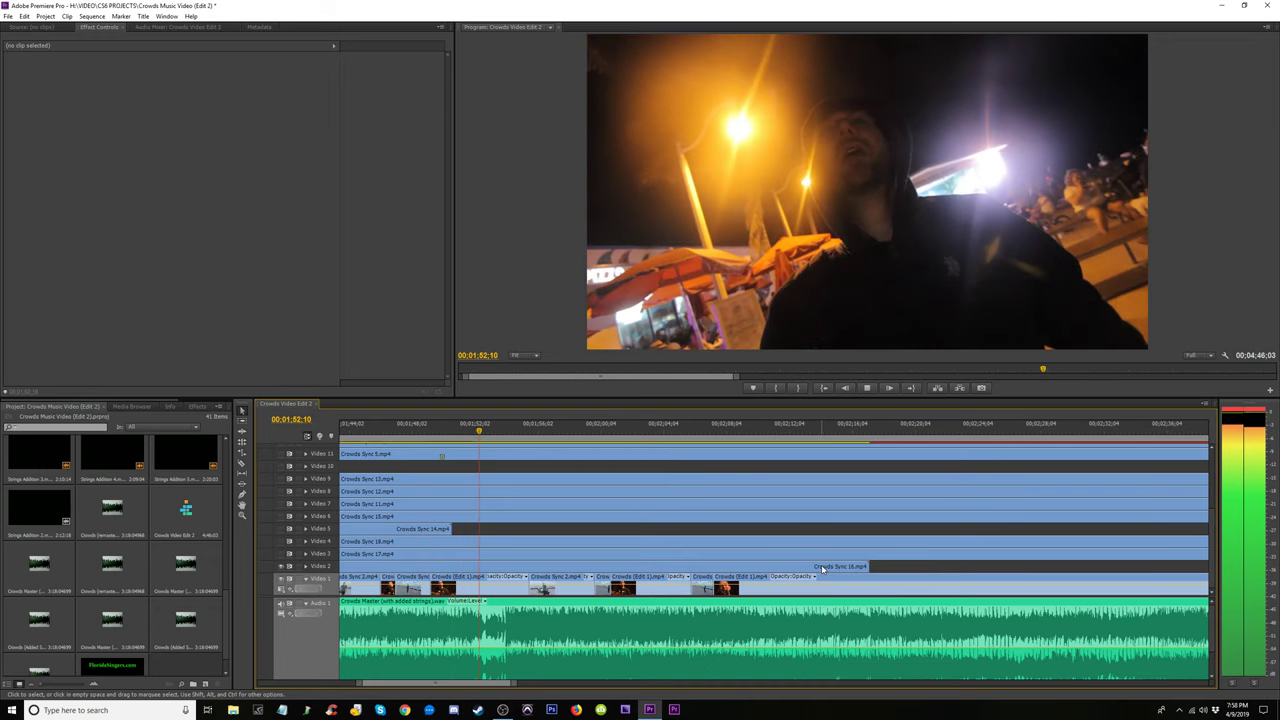
Drag Crowds Sync 16's left edge right to about 1:52 and play back to review
{"action": "key", "text": "space"}
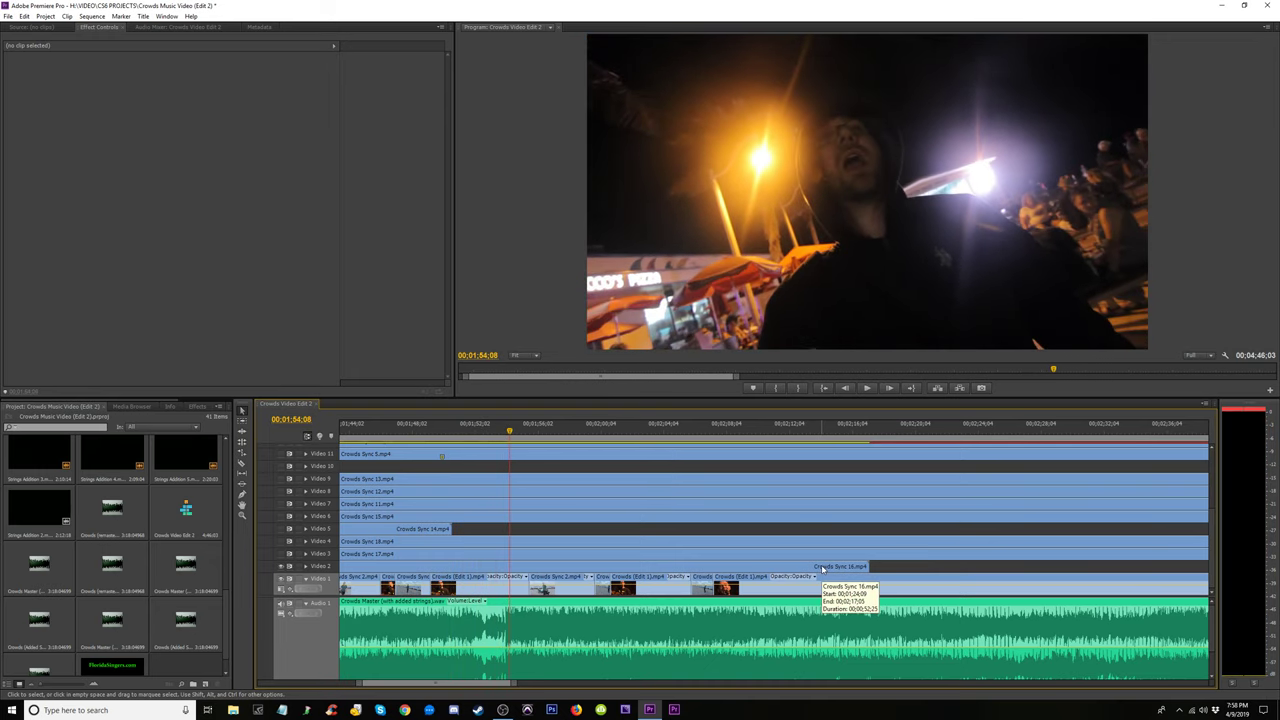
{"action": "key", "text": "minus"}
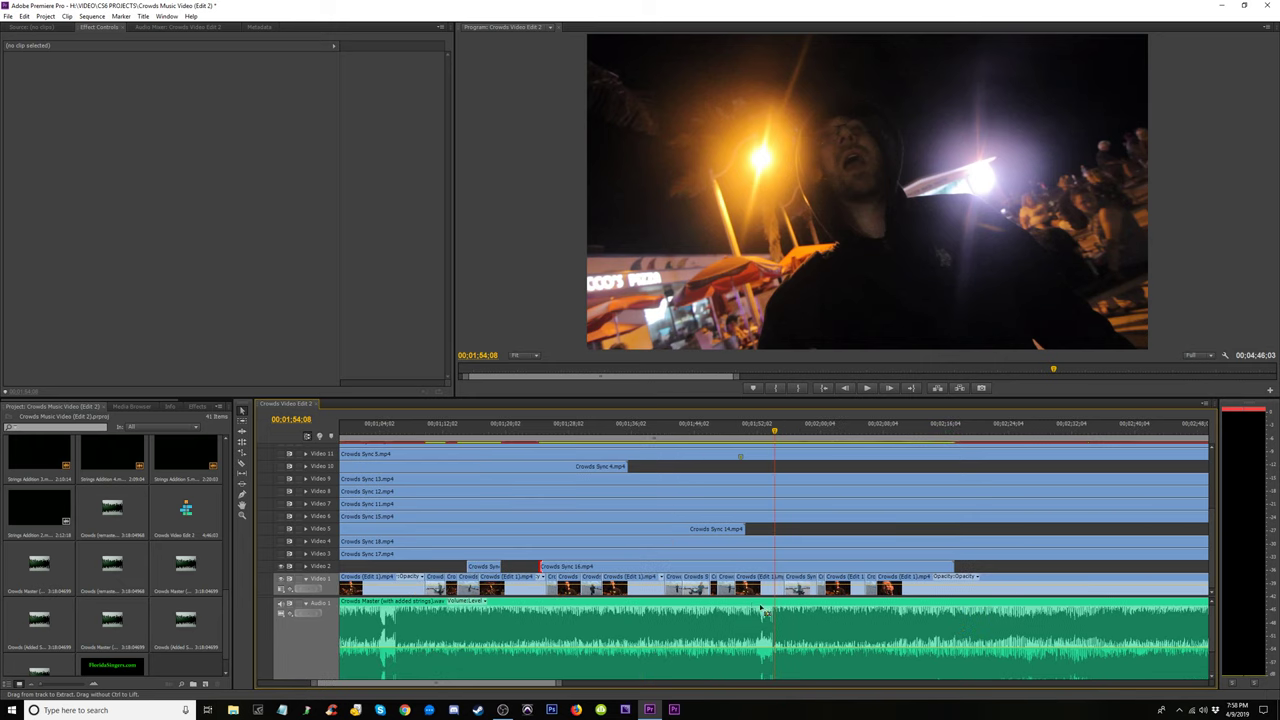
{"action": "left_click_drag", "start_coordinate": [545, 566], "coordinate": [754, 567]}
{"action": "key", "text": "space"}
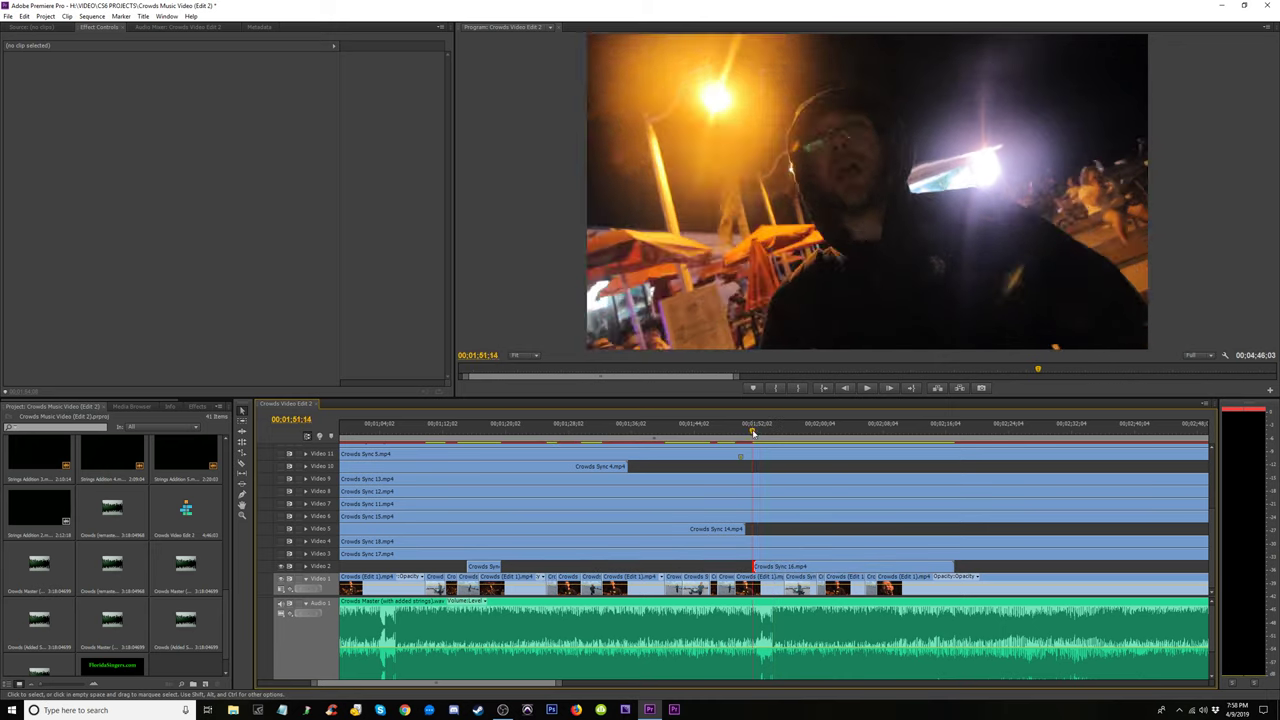
{"action": "key", "text": "equal"}
{"action": "key", "text": "equal"}
{"action": "key", "text": "equal"}
{"action": "key", "text": "equal"}
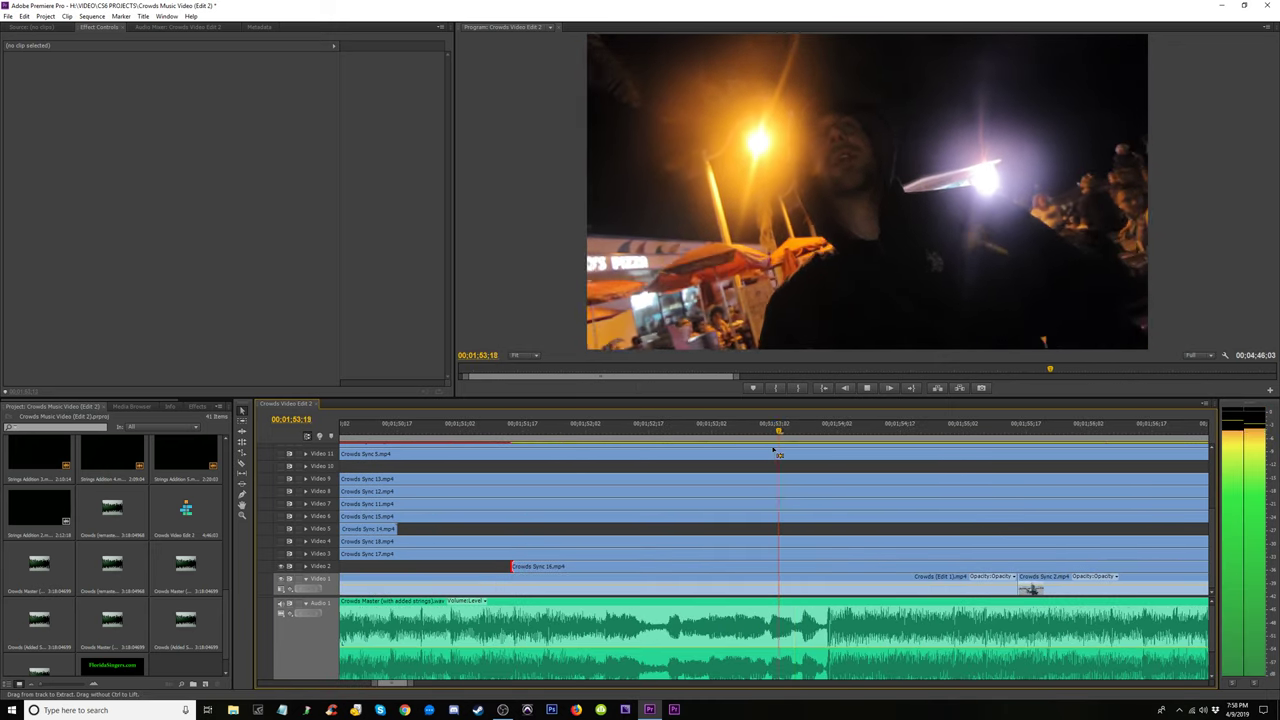
{"action": "key", "text": "minus"}
{"action": "key", "text": "minus"}
{"action": "key", "text": "minus"}
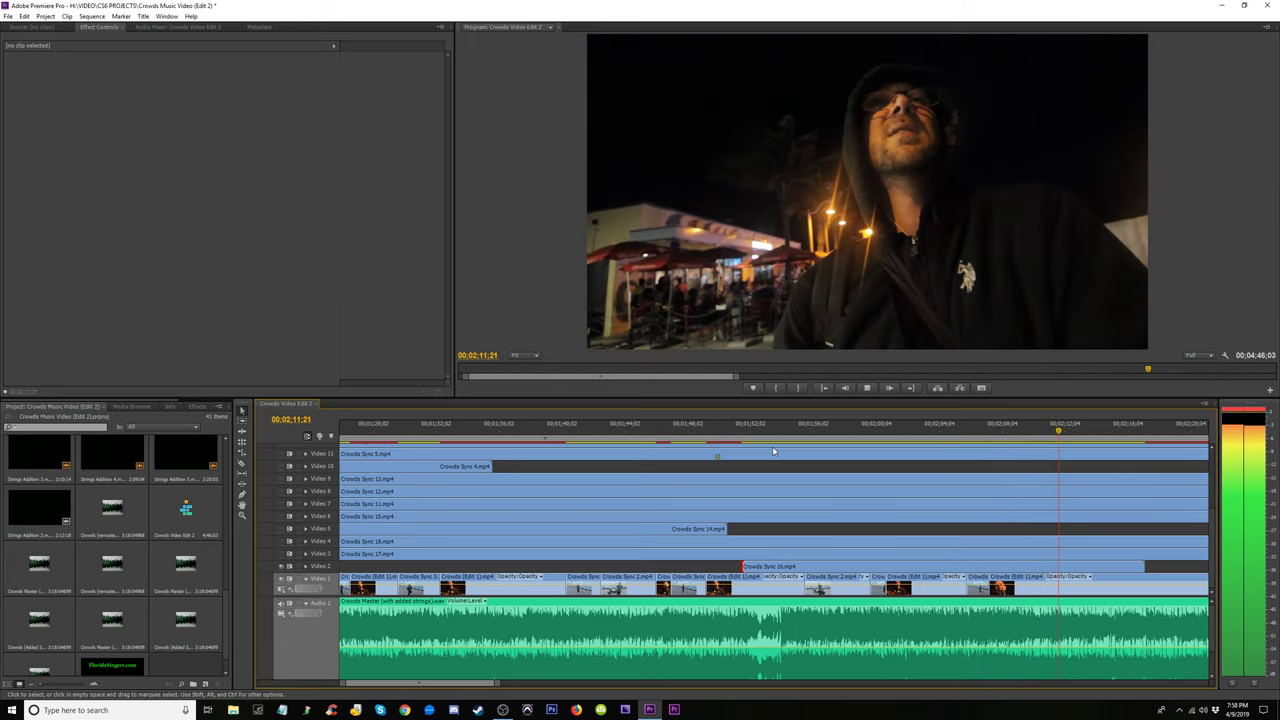
Shorten Crowds Sync 16's end and move it down onto Video 1 at about 1:53
{"action": "key", "text": "minus"}
{"action": "key", "text": "minus"}
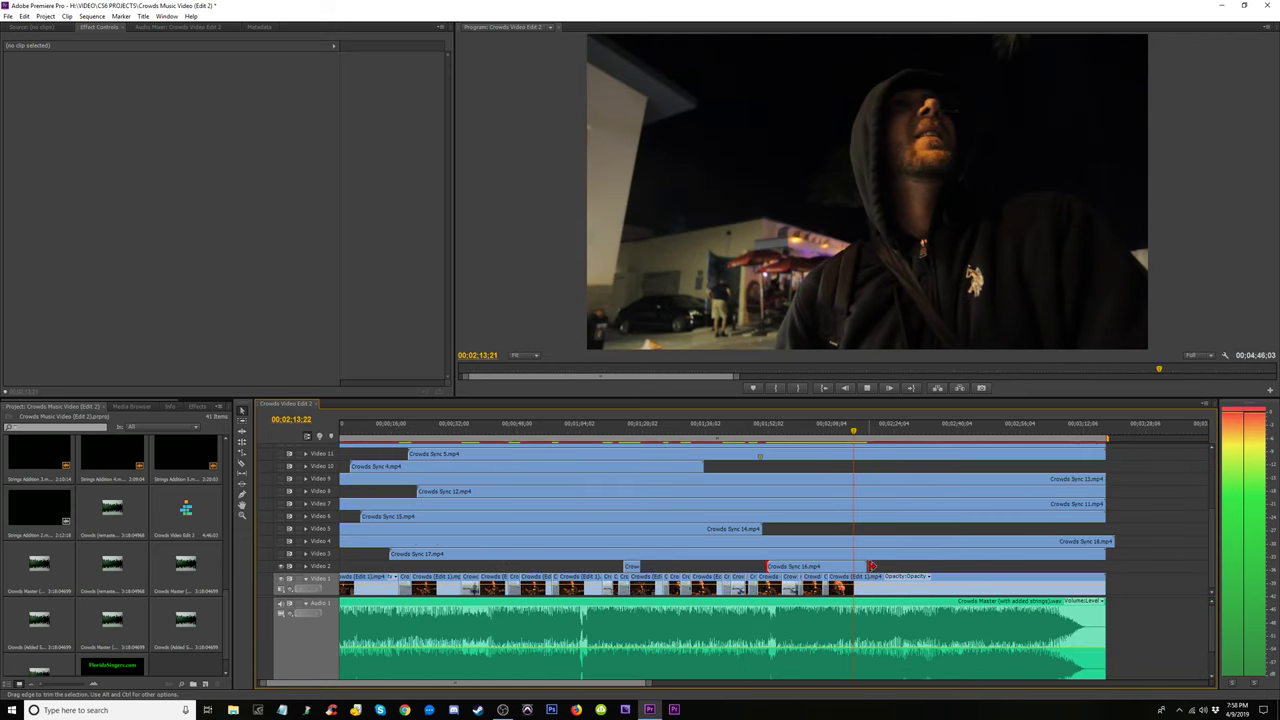
{"action": "left_click_drag", "start_coordinate": [872, 566], "coordinate": [791, 566]}
{"action": "left_click", "coordinate": [773, 434]}
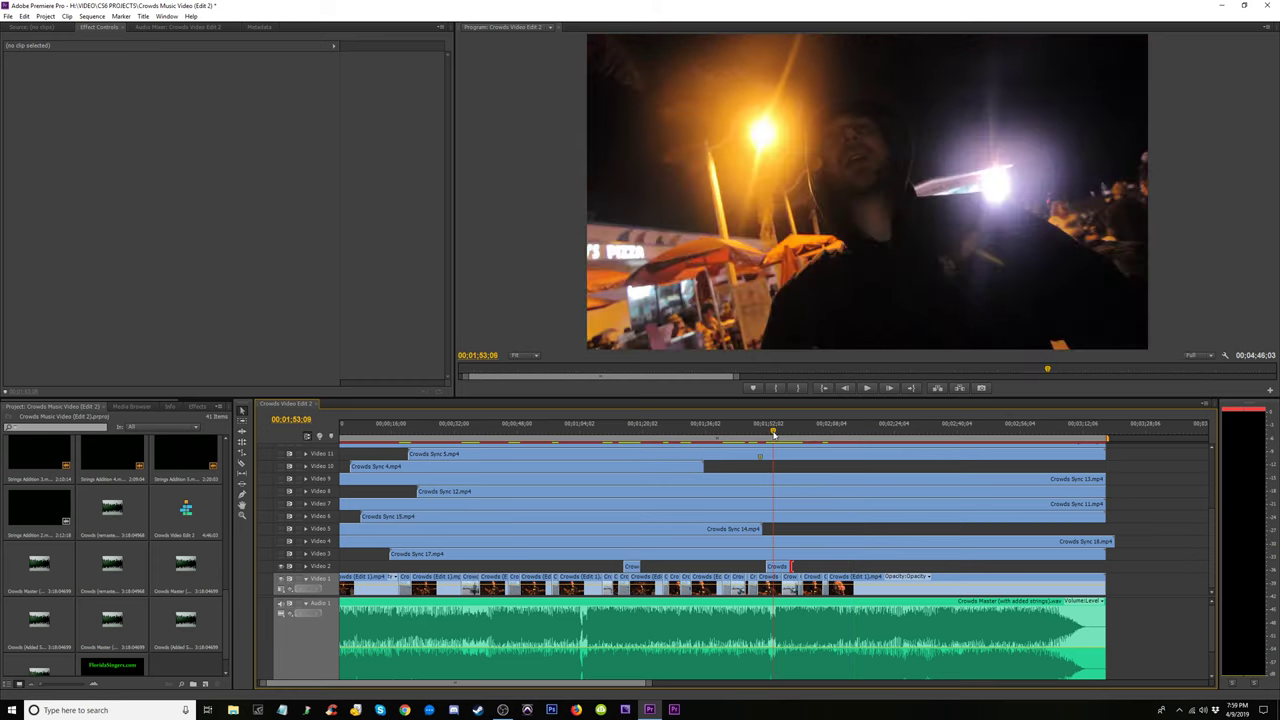
{"action": "key", "text": "="}
{"action": "key", "text": "="}
{"action": "key", "text": "="}
{"action": "left_click_drag", "start_coordinate": [815, 433], "coordinate": [880, 452]}
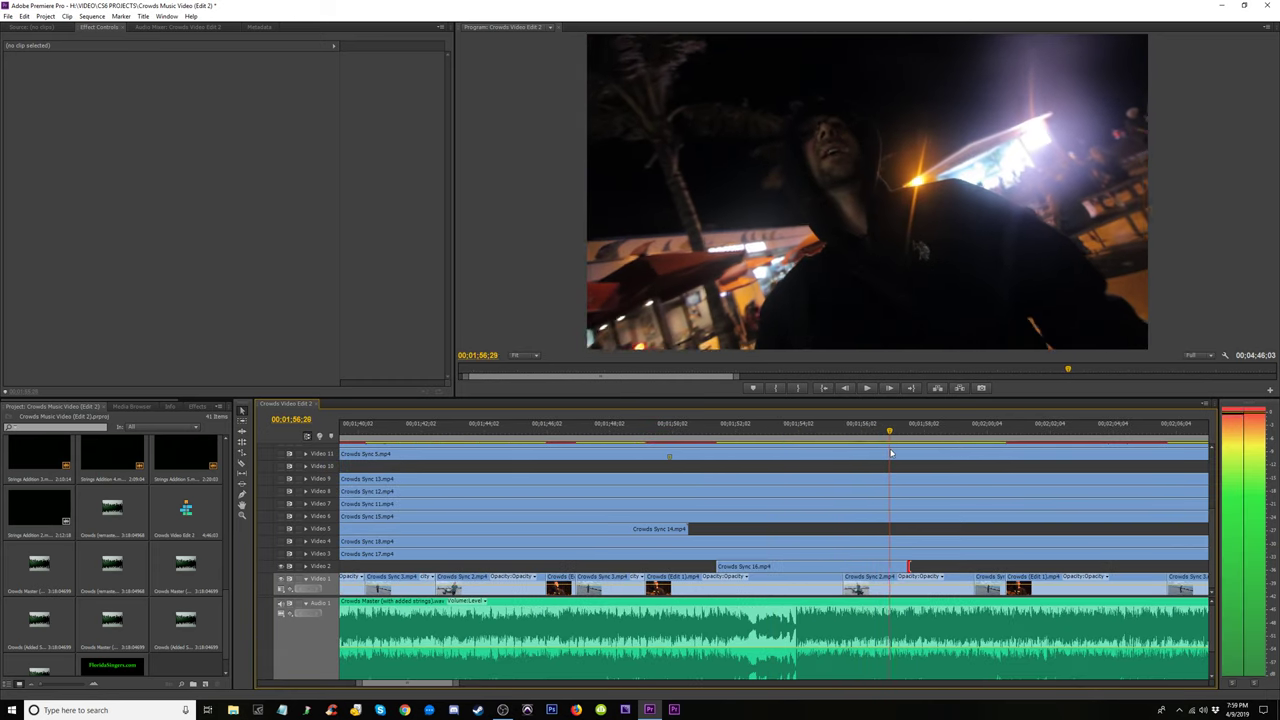
{"action": "left_click", "coordinate": [788, 433]}
{"action": "left_click_drag", "start_coordinate": [913, 566], "coordinate": [789, 577]}
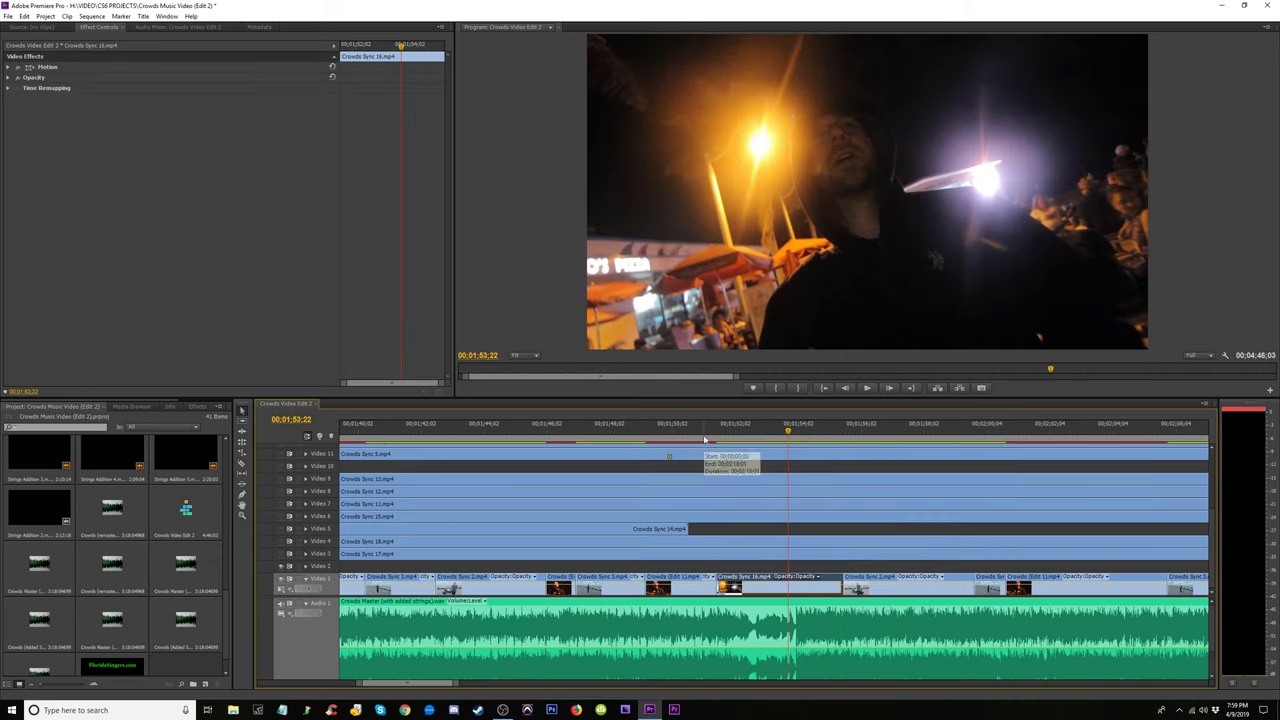
{"action": "left_click_drag", "start_coordinate": [703, 436], "coordinate": [763, 449]}
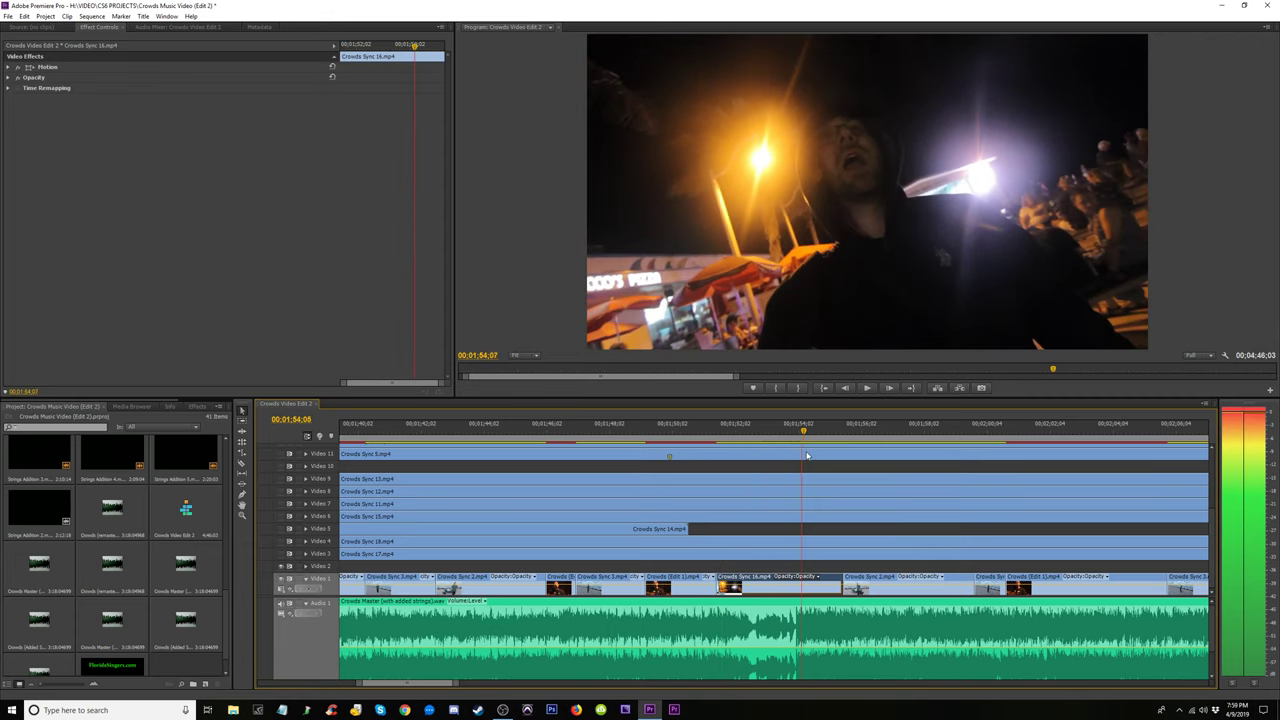
{"action": "left_click_drag", "start_coordinate": [763, 449], "coordinate": [778, 457]}
{"action": "key", "text": "minus"}
{"action": "key", "text": "minus"}
{"action": "key", "text": "minus"}
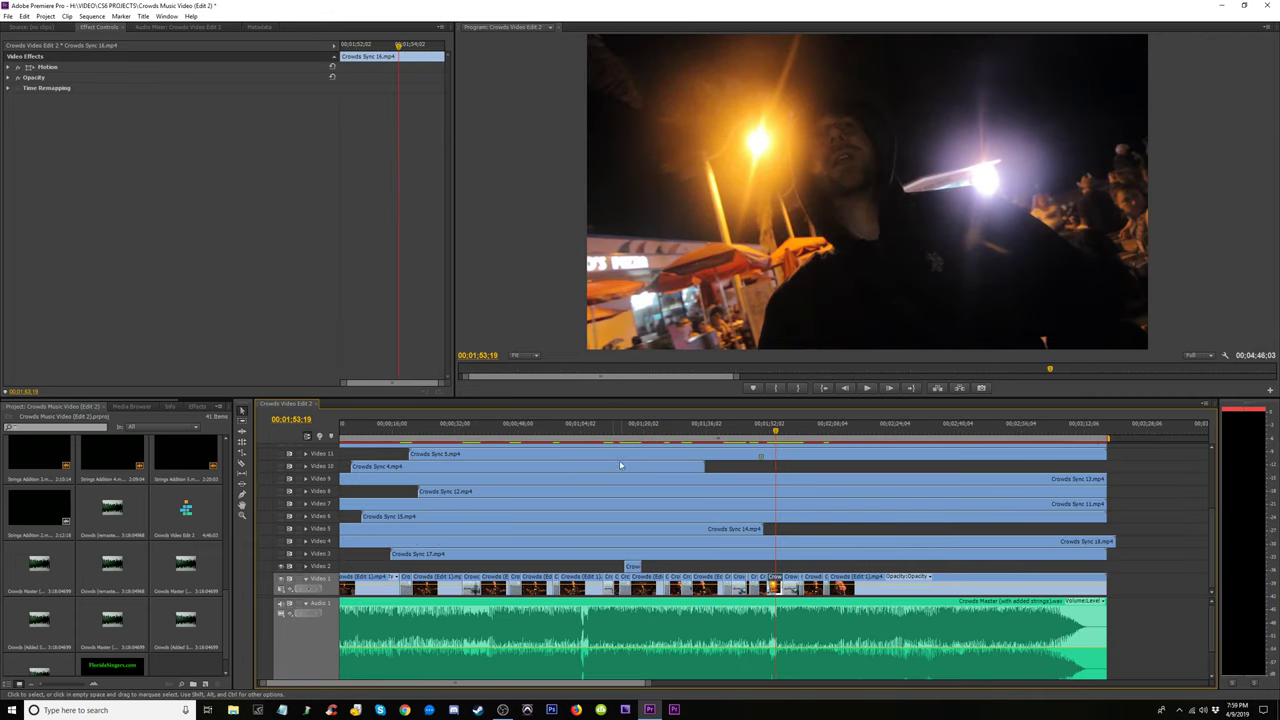
{"action": "key", "text": "minus"}
Review from 1:15 and trim the edge of Crowds Sync 16 on Video 2
{"action": "left_click", "coordinate": [491, 436]}
{"action": "key", "text": "equal"}
{"action": "key", "text": "equal"}
{"action": "key", "text": "equal"}
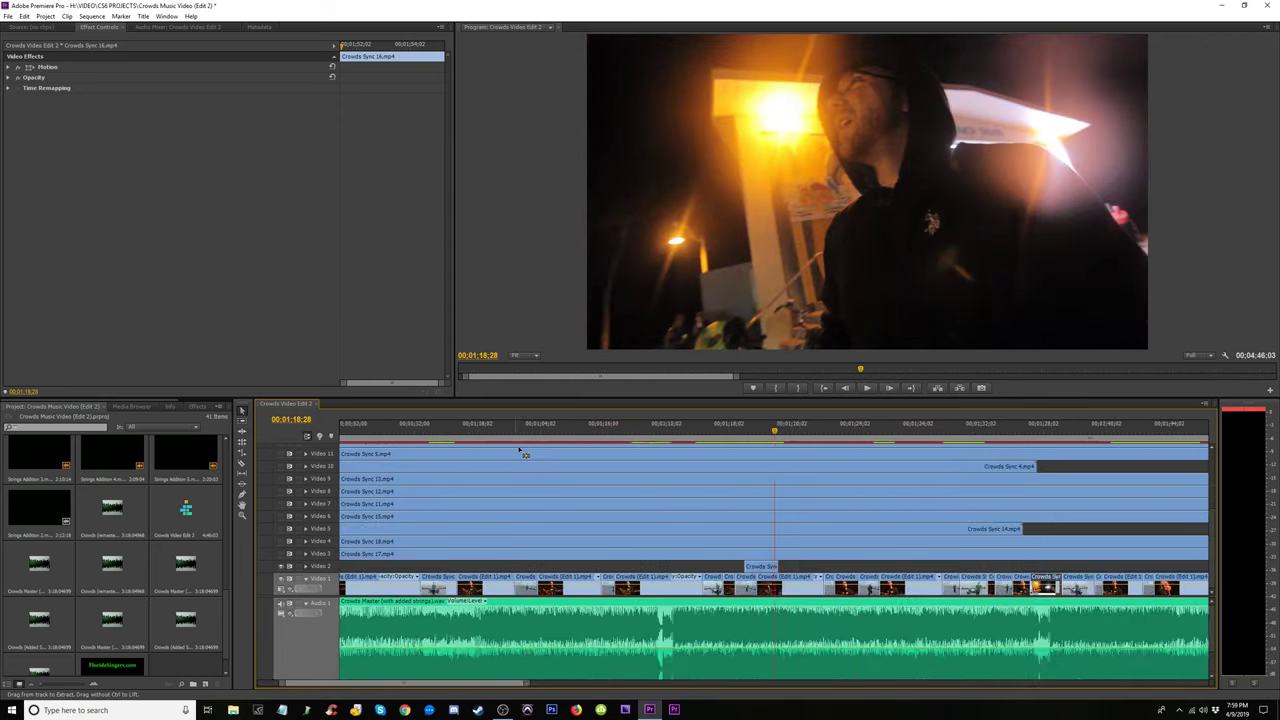
{"action": "left_click", "coordinate": [652, 436]}
{"action": "key", "text": "space"}
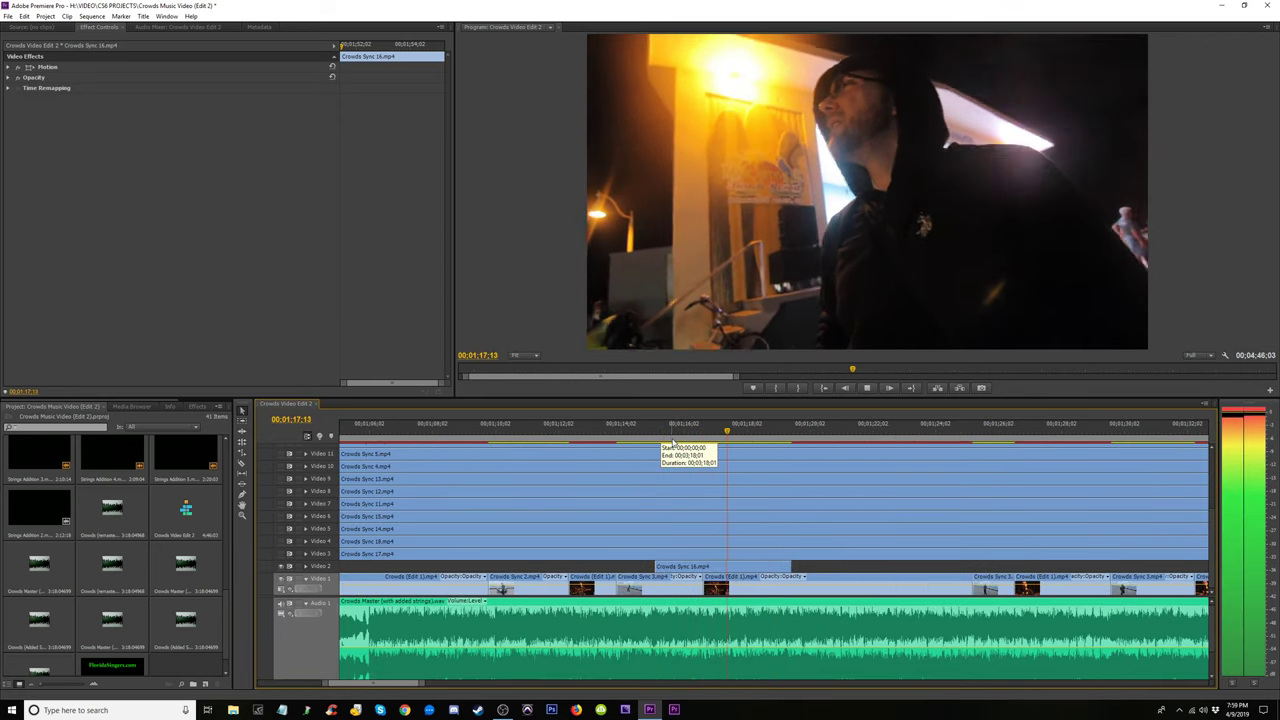
{"action": "key", "text": "space"}
{"action": "left_click_drag", "start_coordinate": [656, 566], "coordinate": [698, 566]}
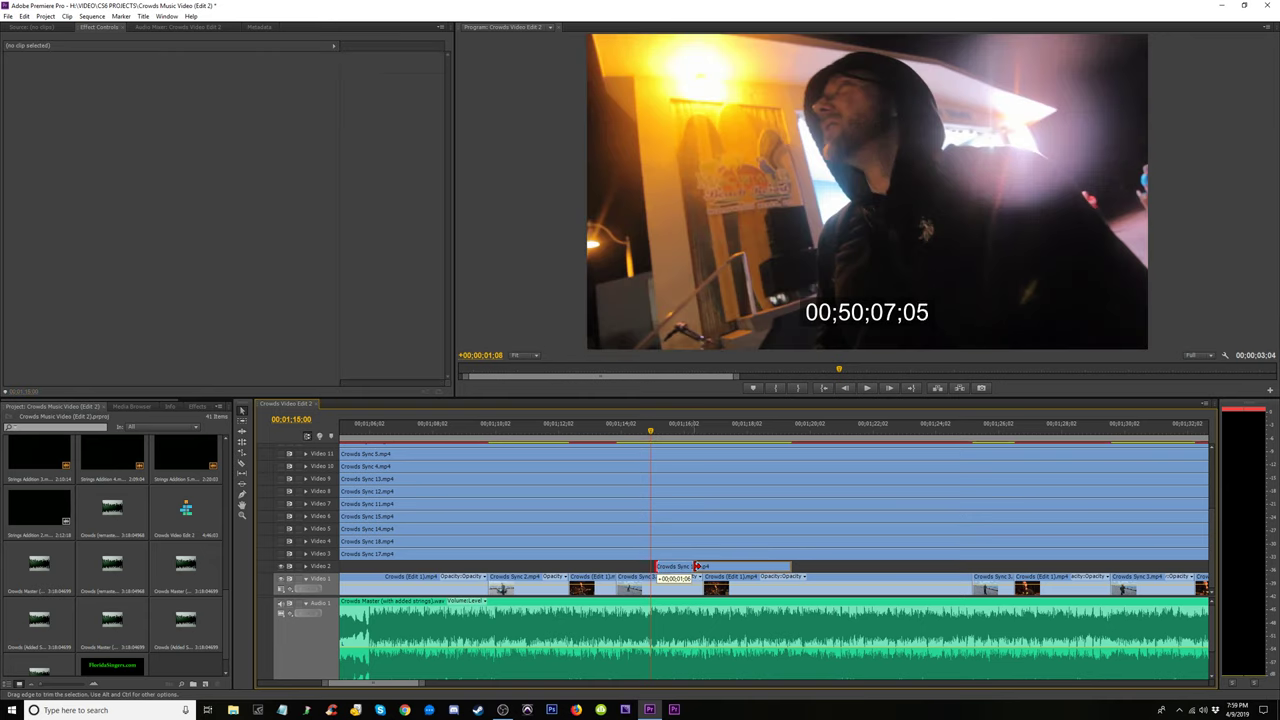
Trim the Video 1 clip's end back to 1:26 and zoom out over the whole sequence
{"action": "key", "text": "space"}
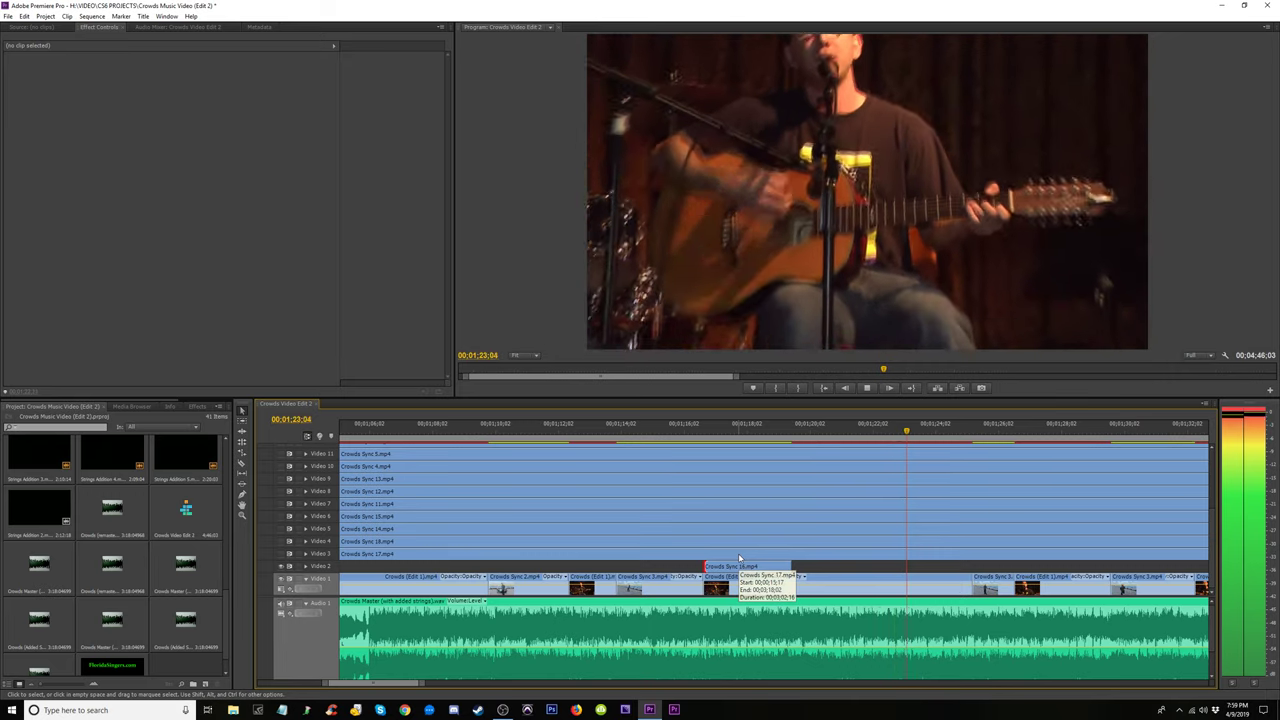
{"action": "key", "text": "space"}
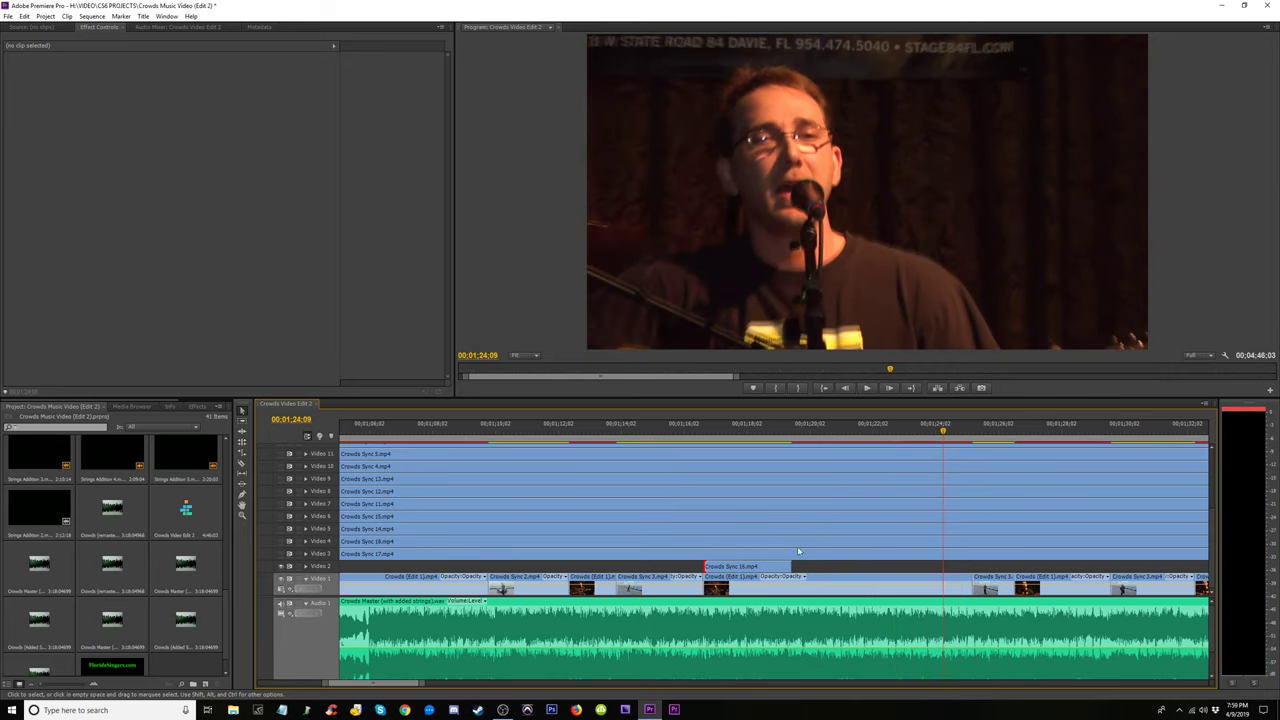
{"action": "key", "text": "space"}
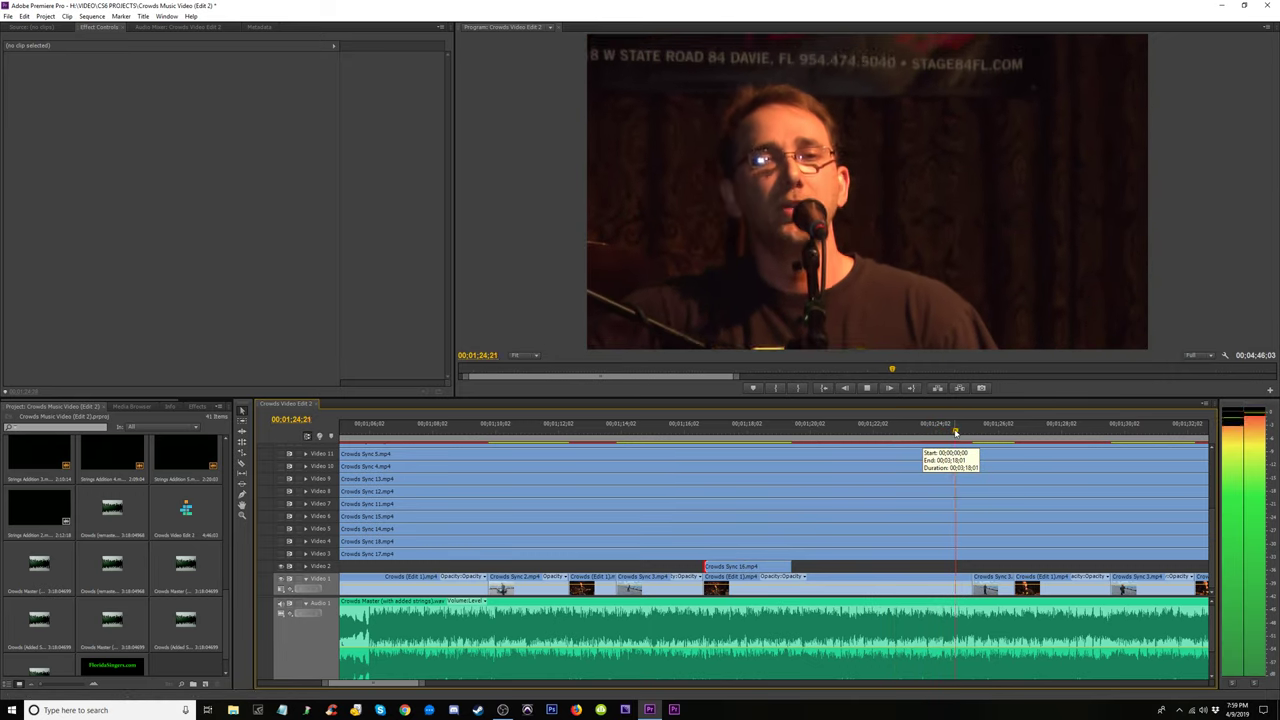
{"action": "key", "text": "space"}
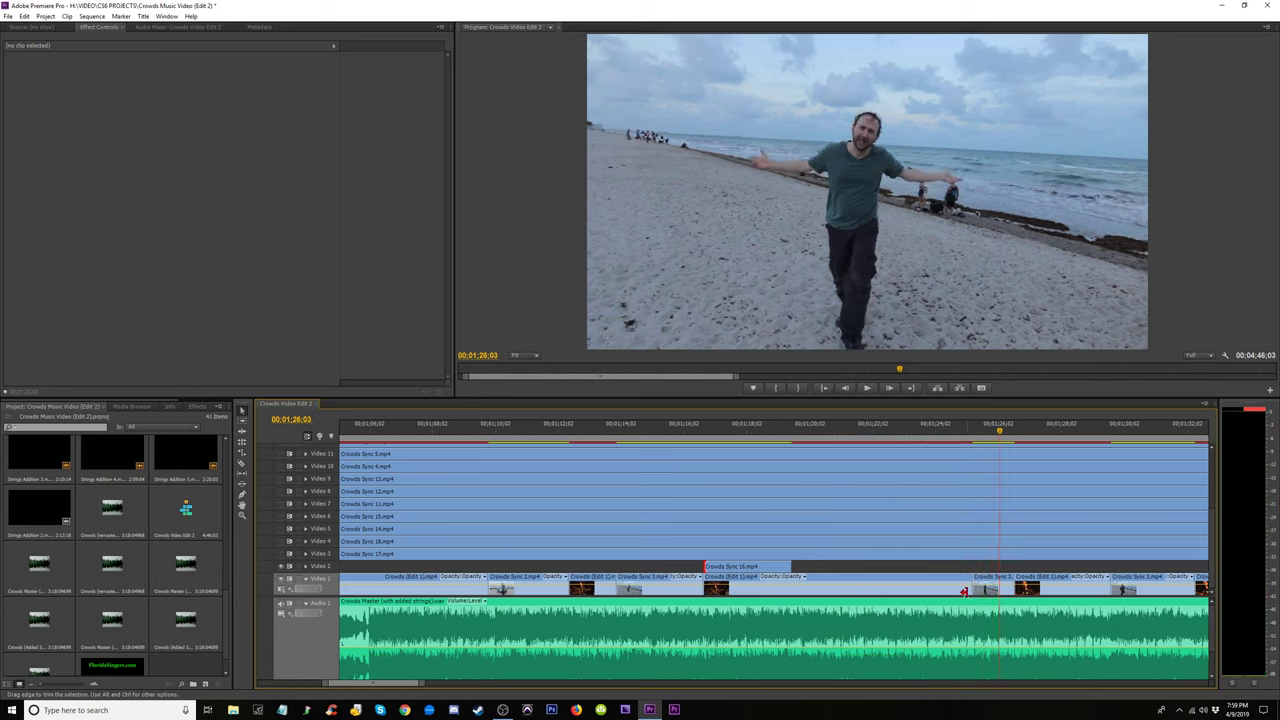
{"action": "left_click_drag", "start_coordinate": [963, 591], "coordinate": [743, 581]}
{"action": "key", "text": "minus"}
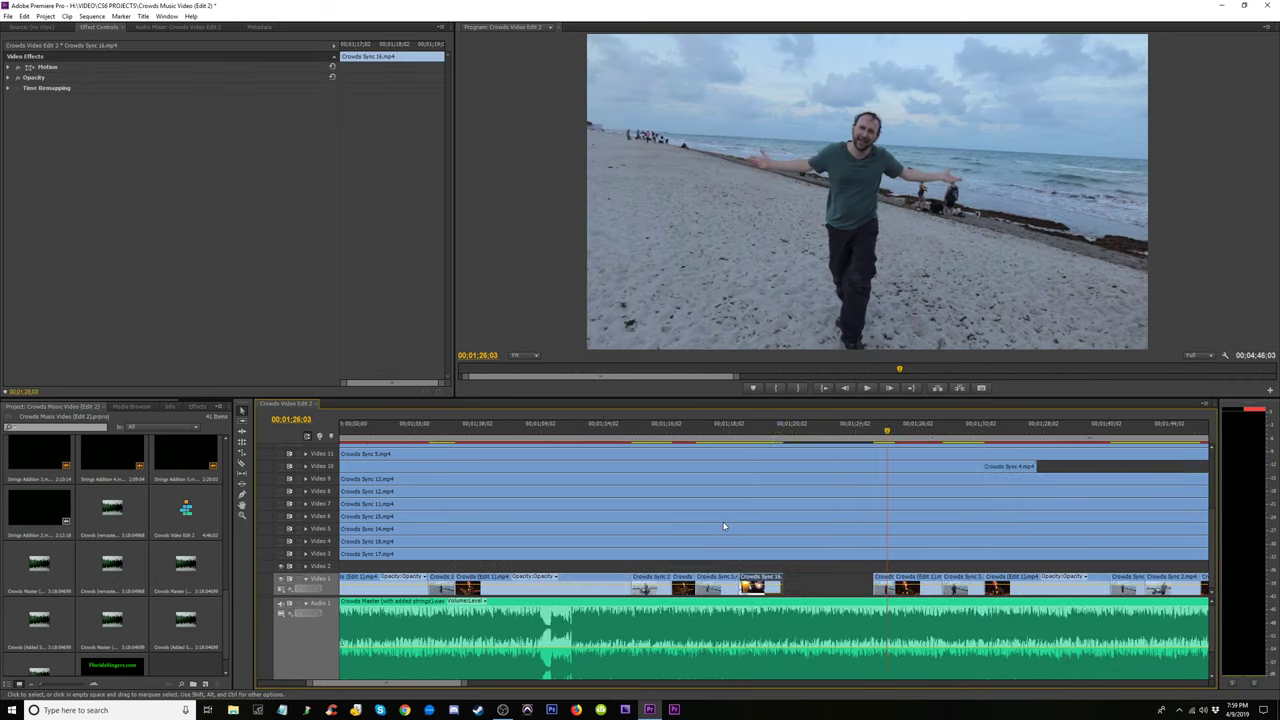
{"action": "key", "text": "minus"}
{"action": "key", "text": "minus"}
{"action": "key", "text": "equal"}
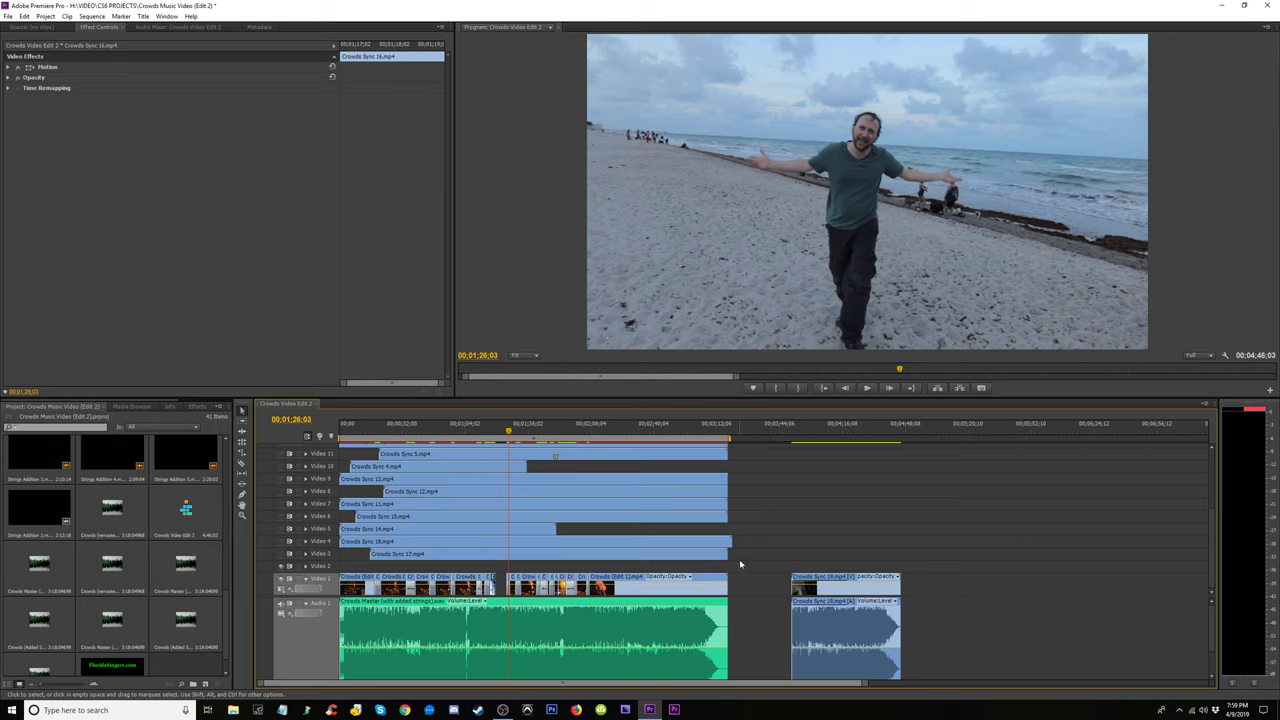
Select all the stacked camera clips on Video 3 through Video 18
{"action": "left_click_drag", "start_coordinate": [735, 562], "coordinate": [344, 454]}
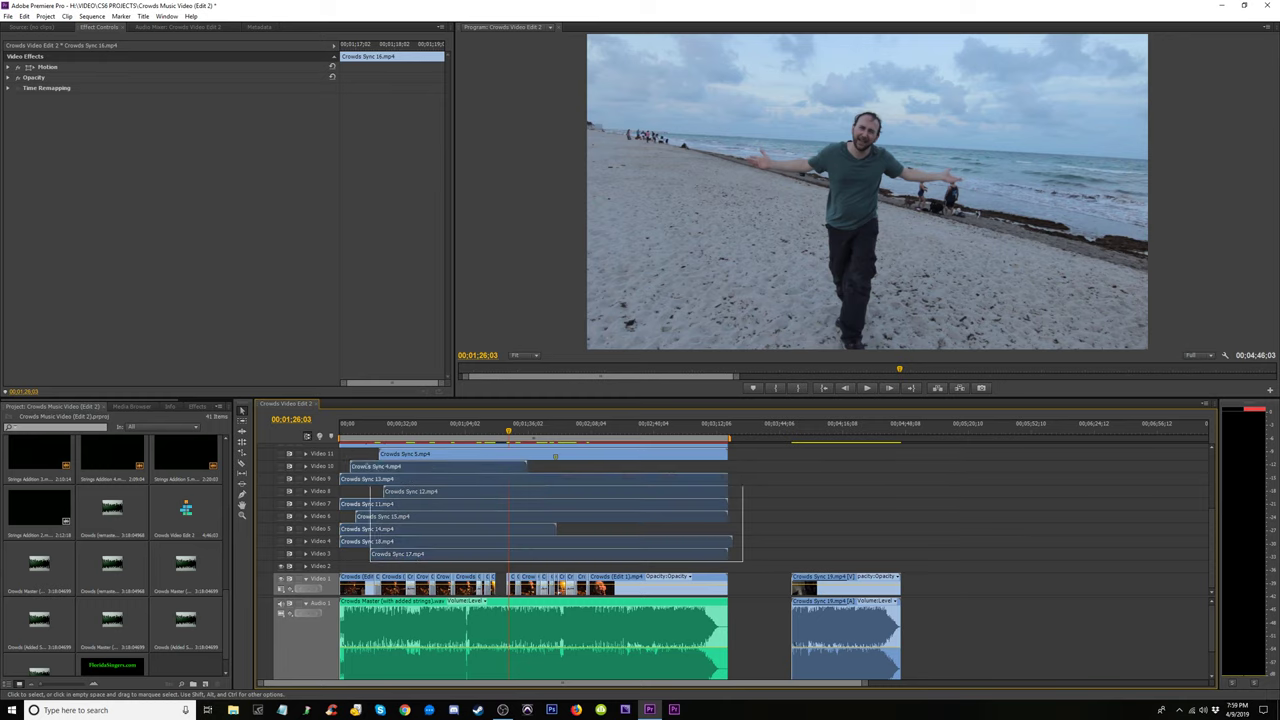
{"action": "scroll", "coordinate": [1208, 545], "scroll_direction": "up", "scroll_amount": 3}
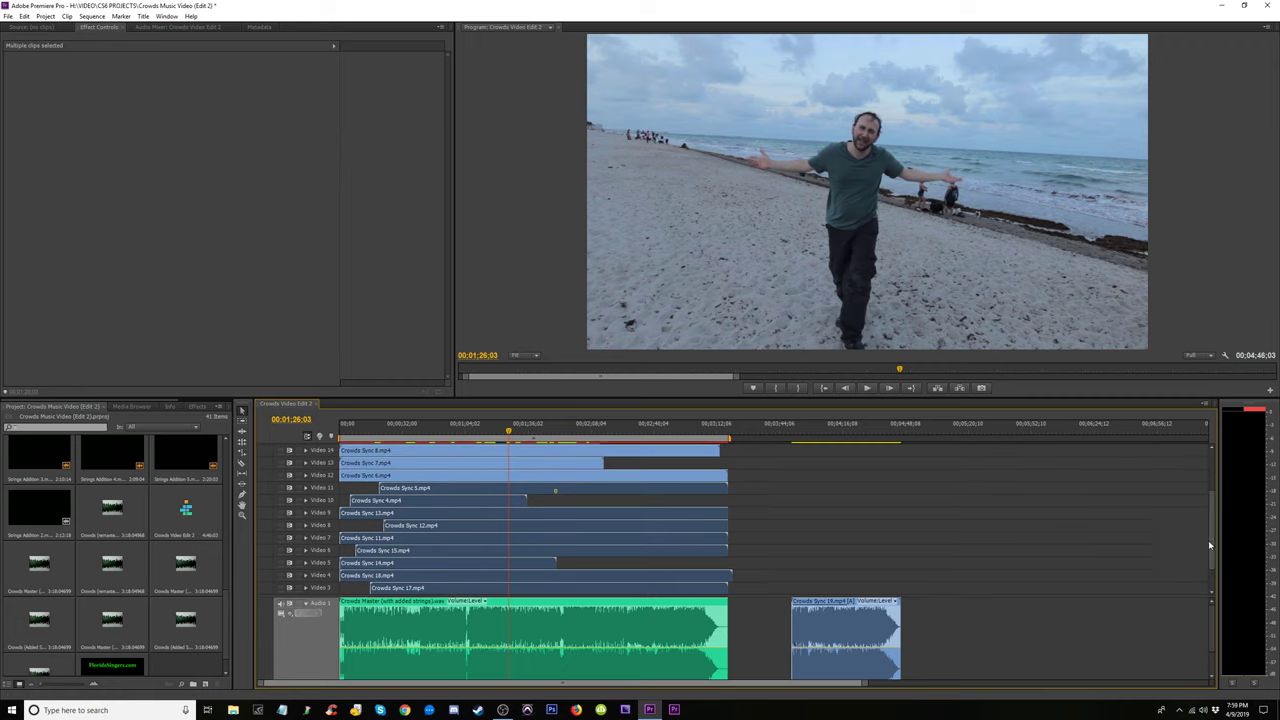
{"action": "left_click_drag", "start_coordinate": [782, 603], "coordinate": [612, 461]}
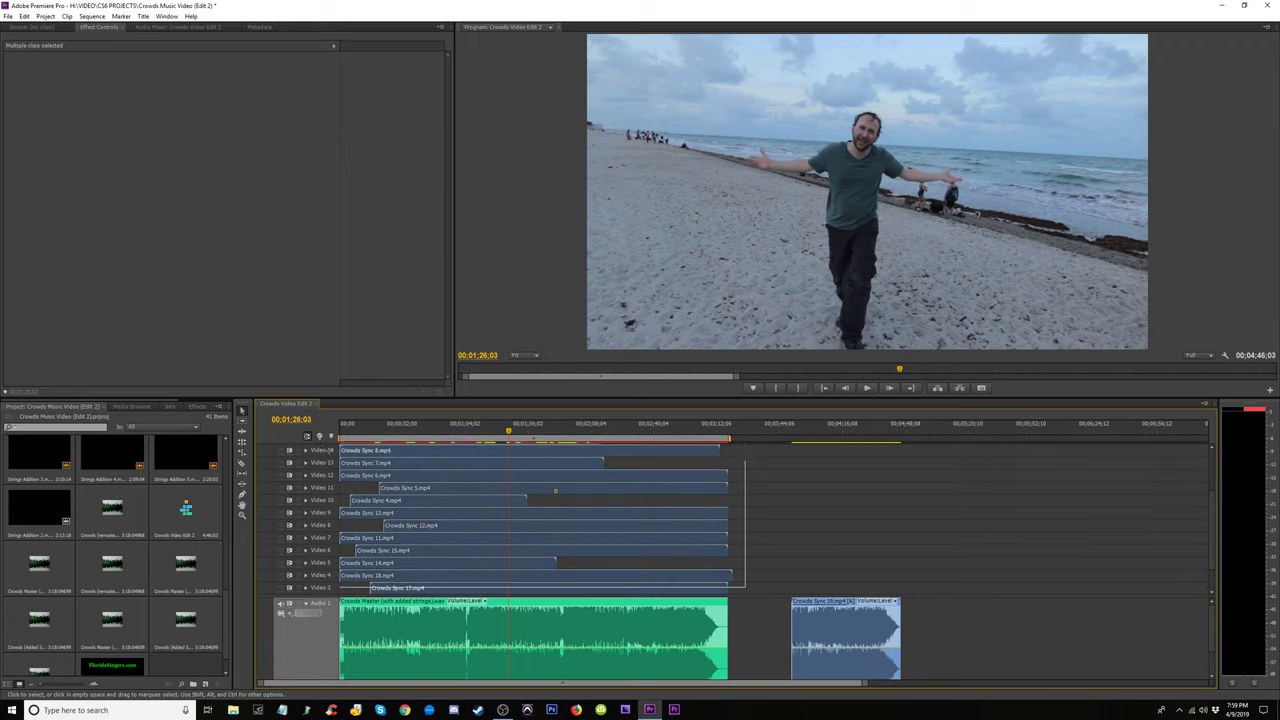
{"action": "scroll", "coordinate": [1205, 540], "scroll_direction": "up", "scroll_amount": 3}
{"action": "scroll", "coordinate": [1205, 540], "scroll_direction": "up", "scroll_amount": 2}
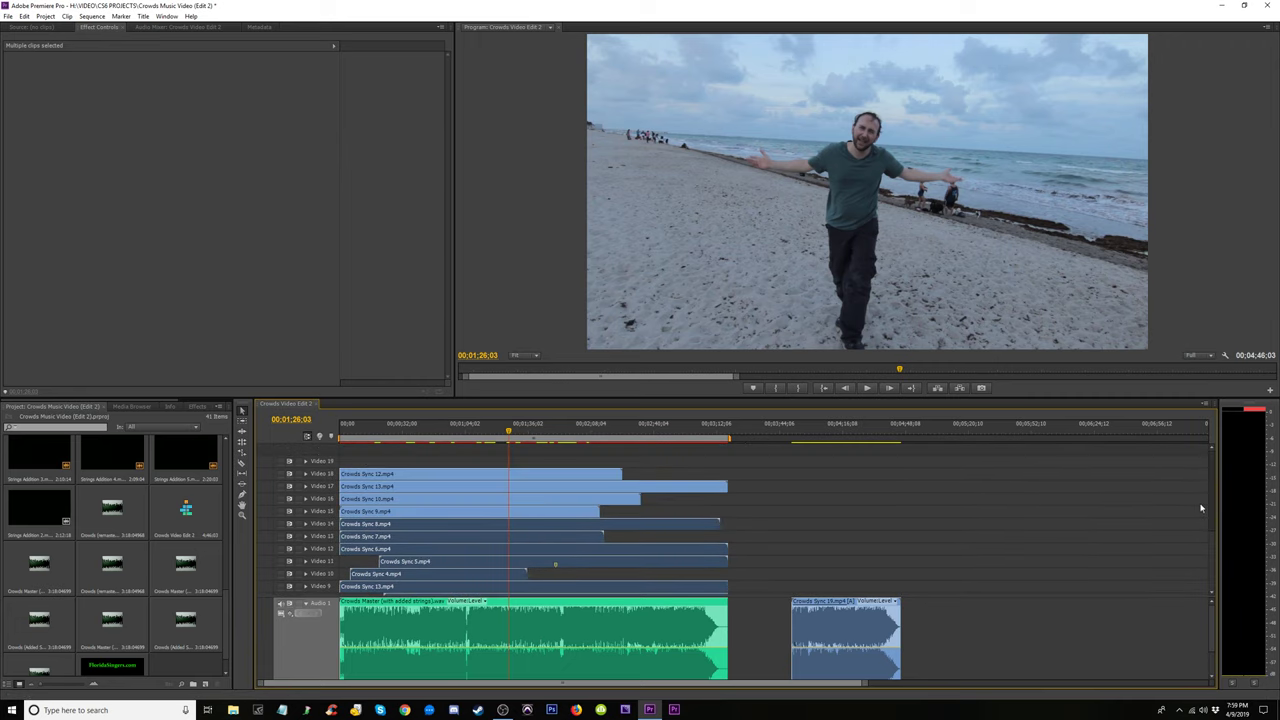
{"action": "left_click_drag", "start_coordinate": [557, 511], "coordinate": [586, 473]}
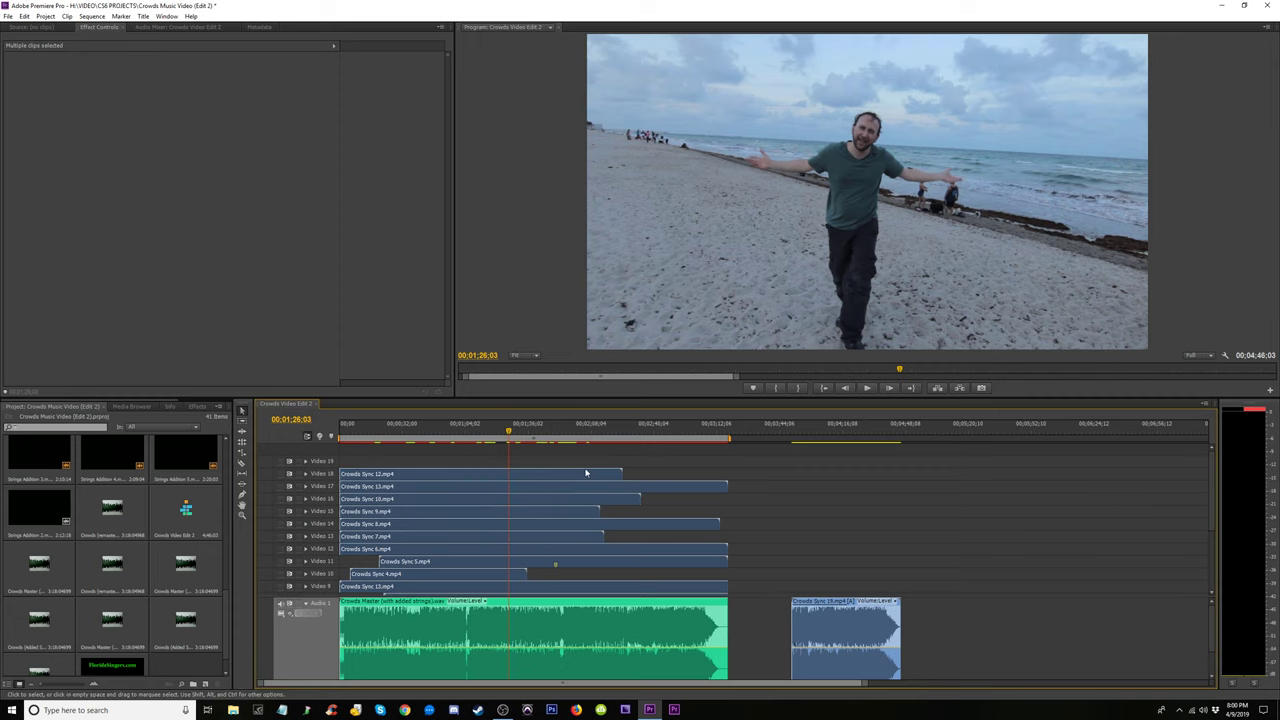
{"action": "left_click_drag", "start_coordinate": [1216, 505], "coordinate": [1205, 575]}
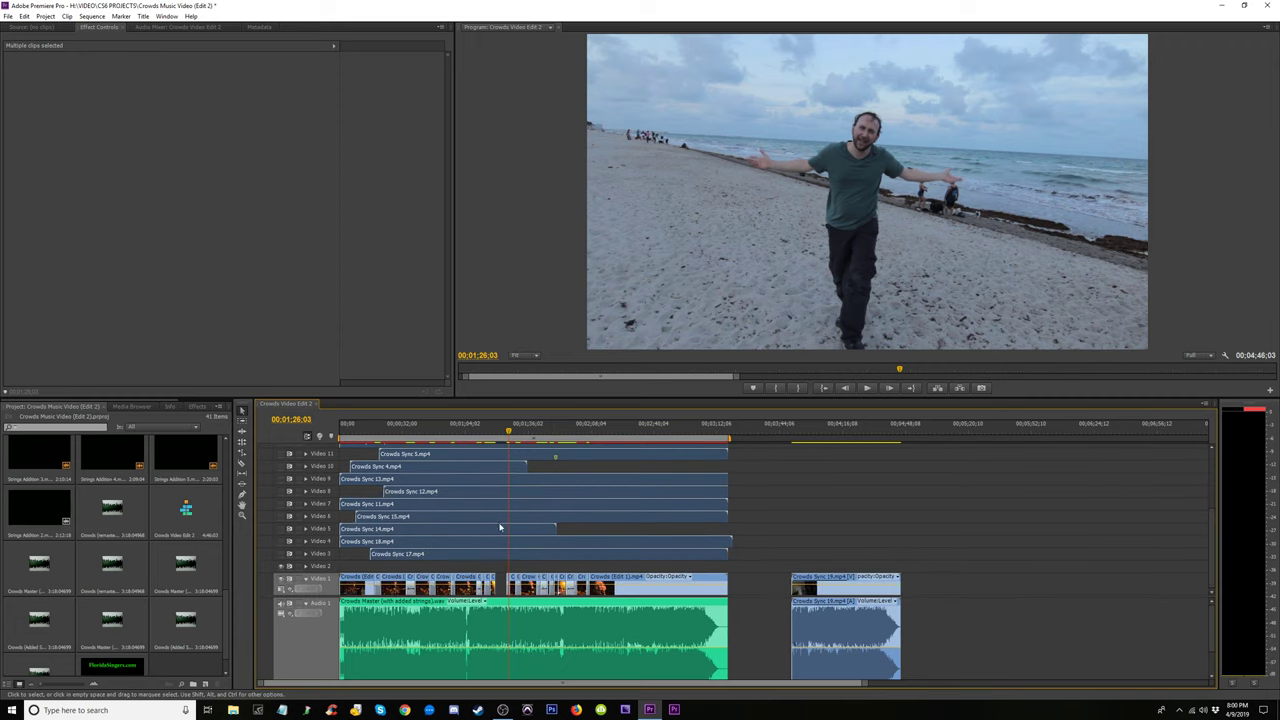
Move the selected clip stack down one track, deselect, and park the playhead at 00:00:17:01
{"action": "key", "text": "="}
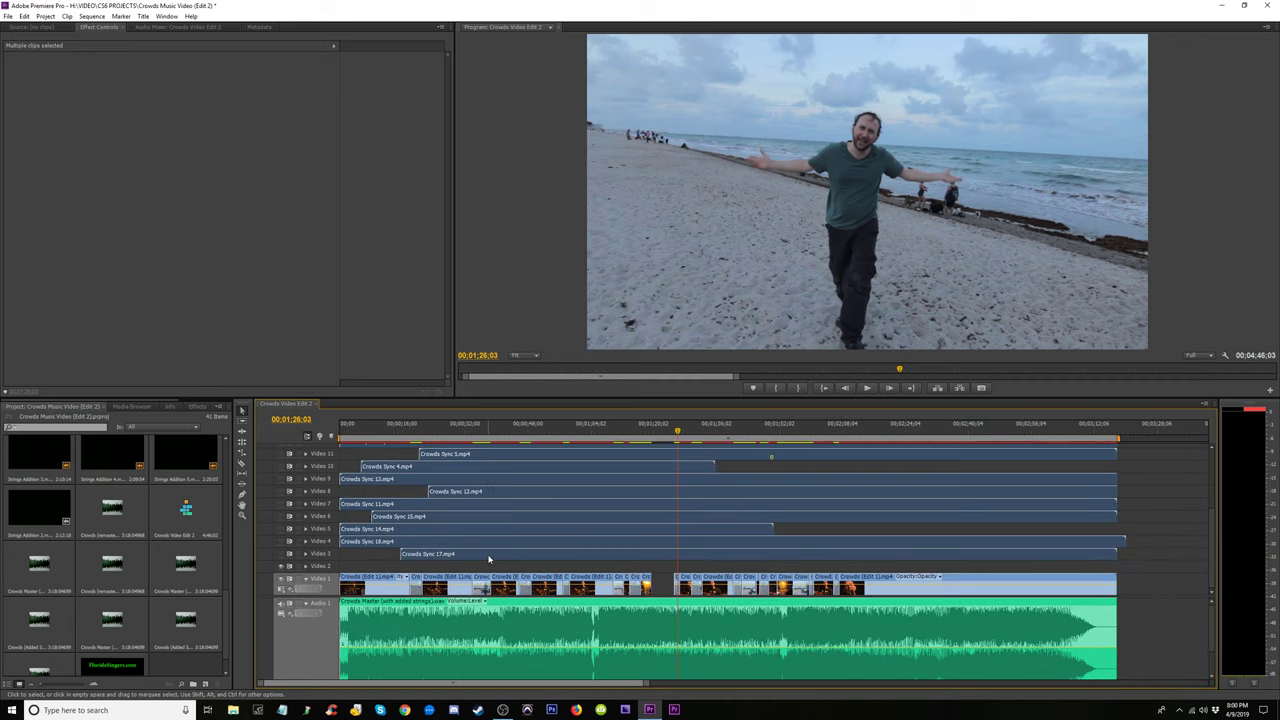
{"action": "left_click_drag", "start_coordinate": [489, 561], "coordinate": [490, 573]}
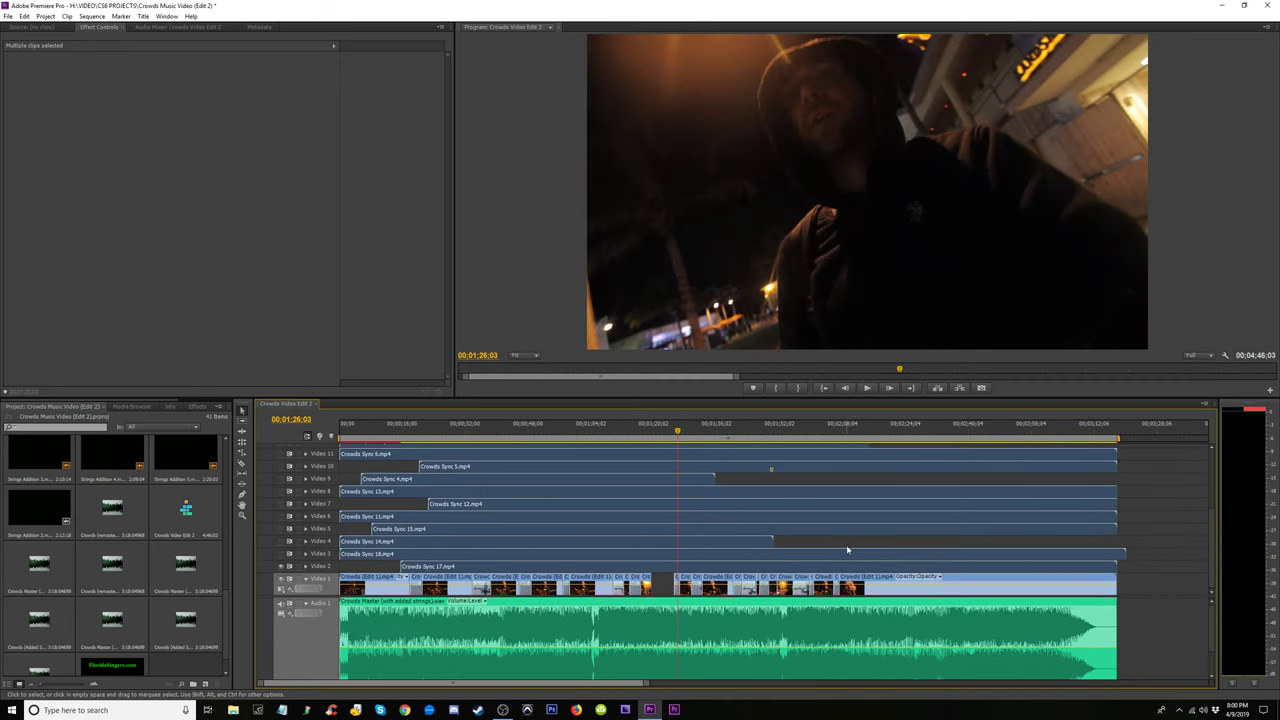
{"action": "left_click", "coordinate": [841, 543]}
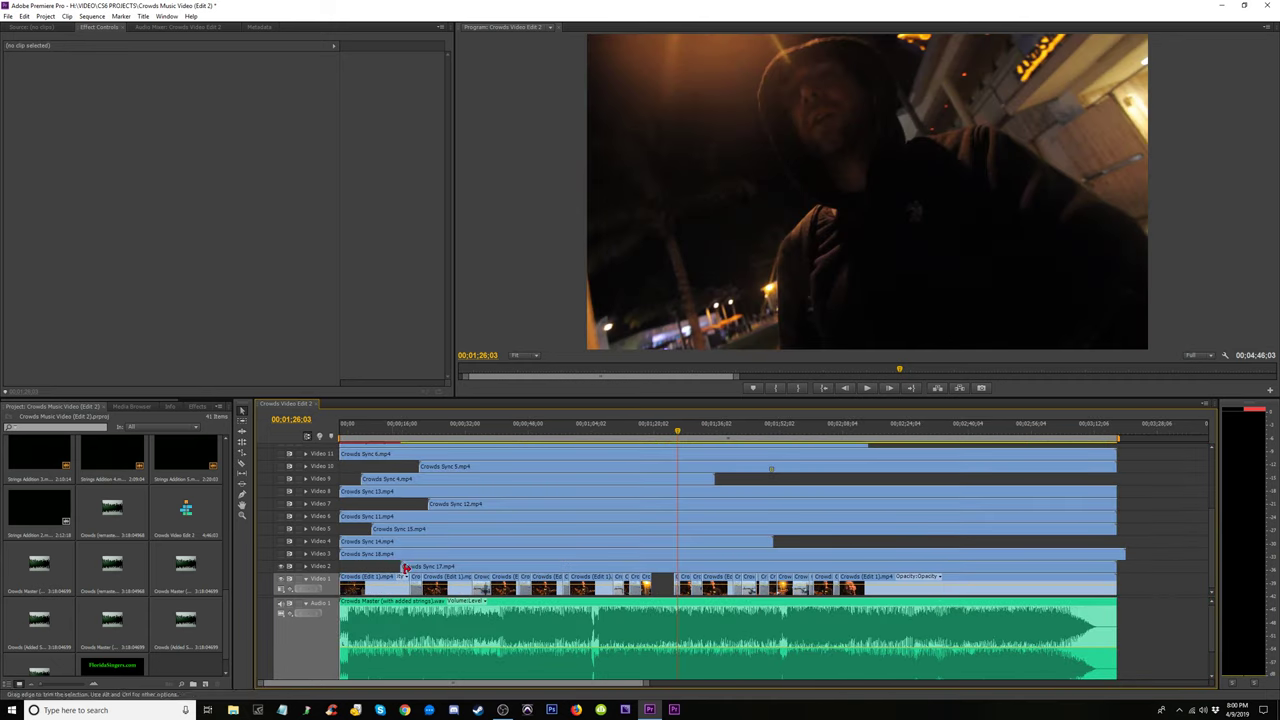
{"action": "left_click", "coordinate": [419, 434]}
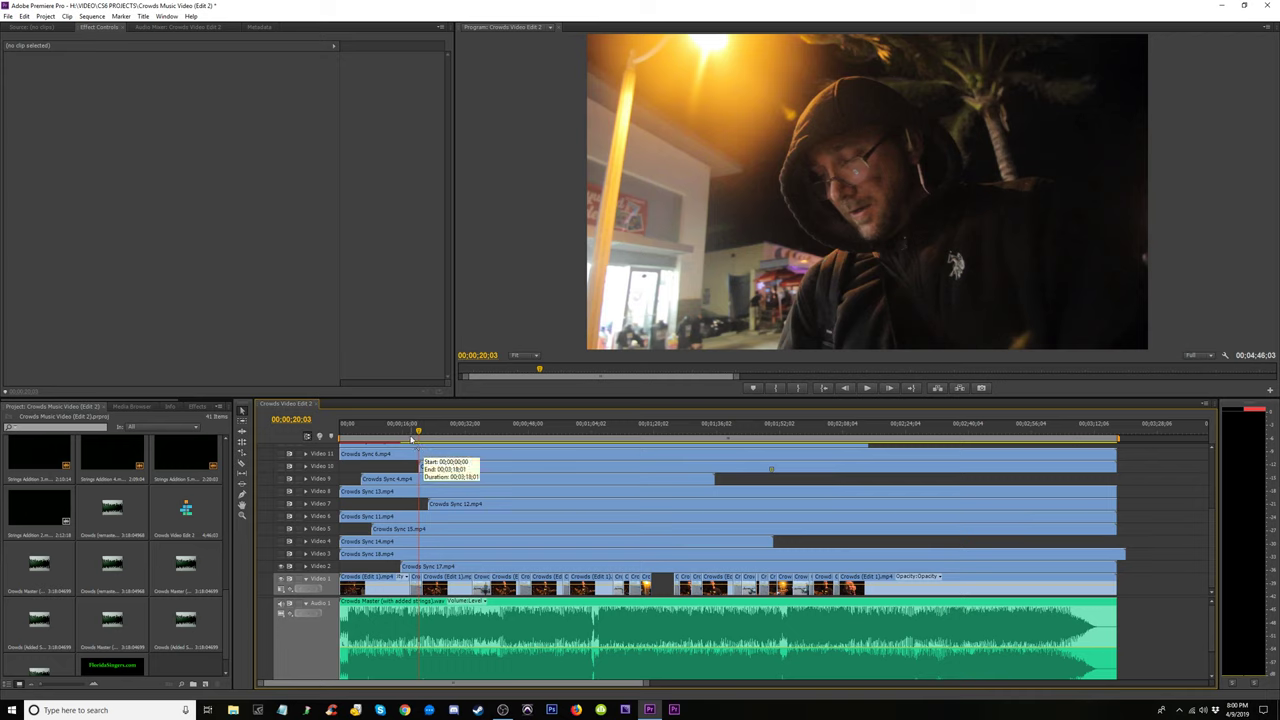
{"action": "left_click", "coordinate": [407, 430]}
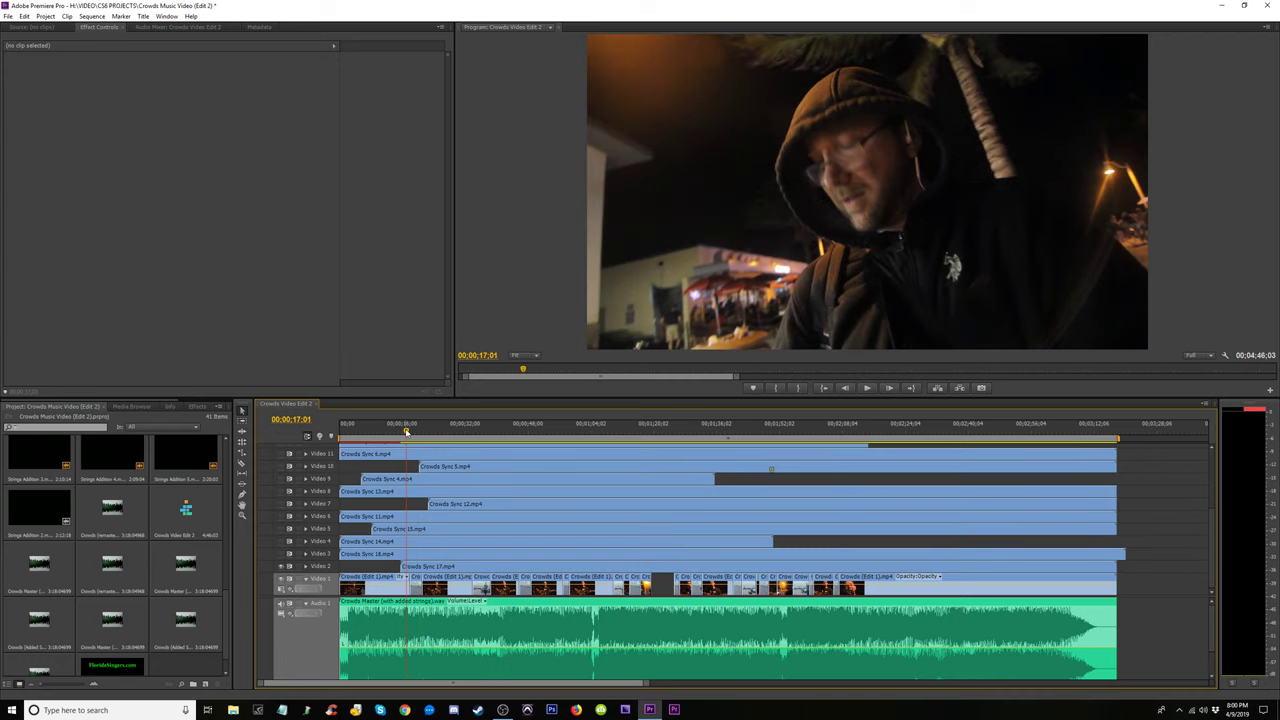
Trim Crowds Sync 17's head on Video 2 rightward in stages to start near 0:33, previewing playback
{"action": "left_click_drag", "start_coordinate": [1208, 597], "coordinate": [1204, 615]}
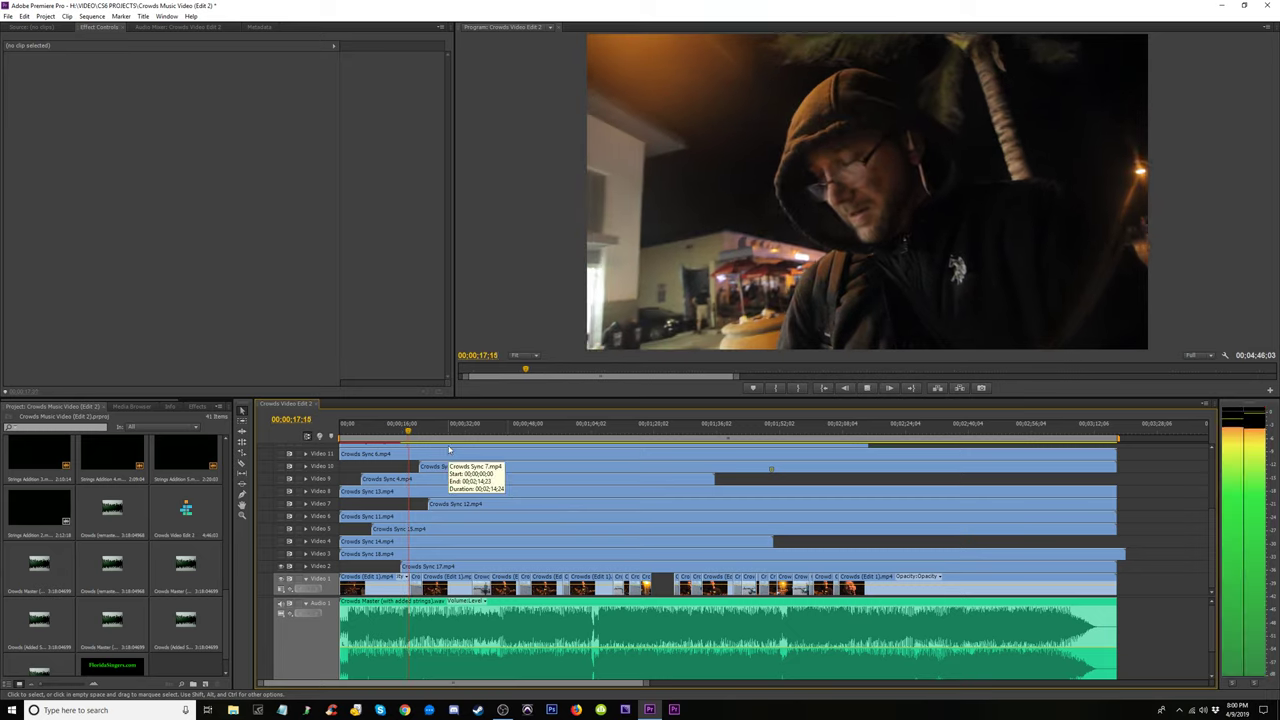
{"action": "key", "text": "="}
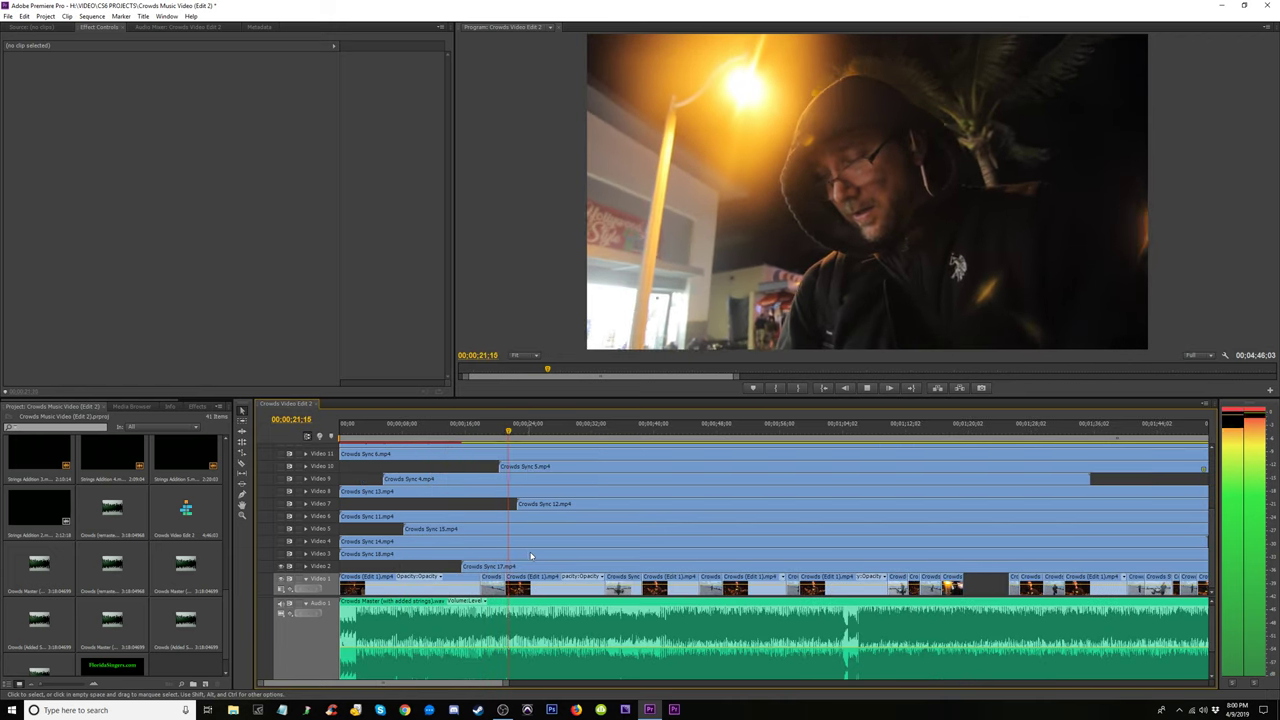
{"action": "key", "text": "space"}
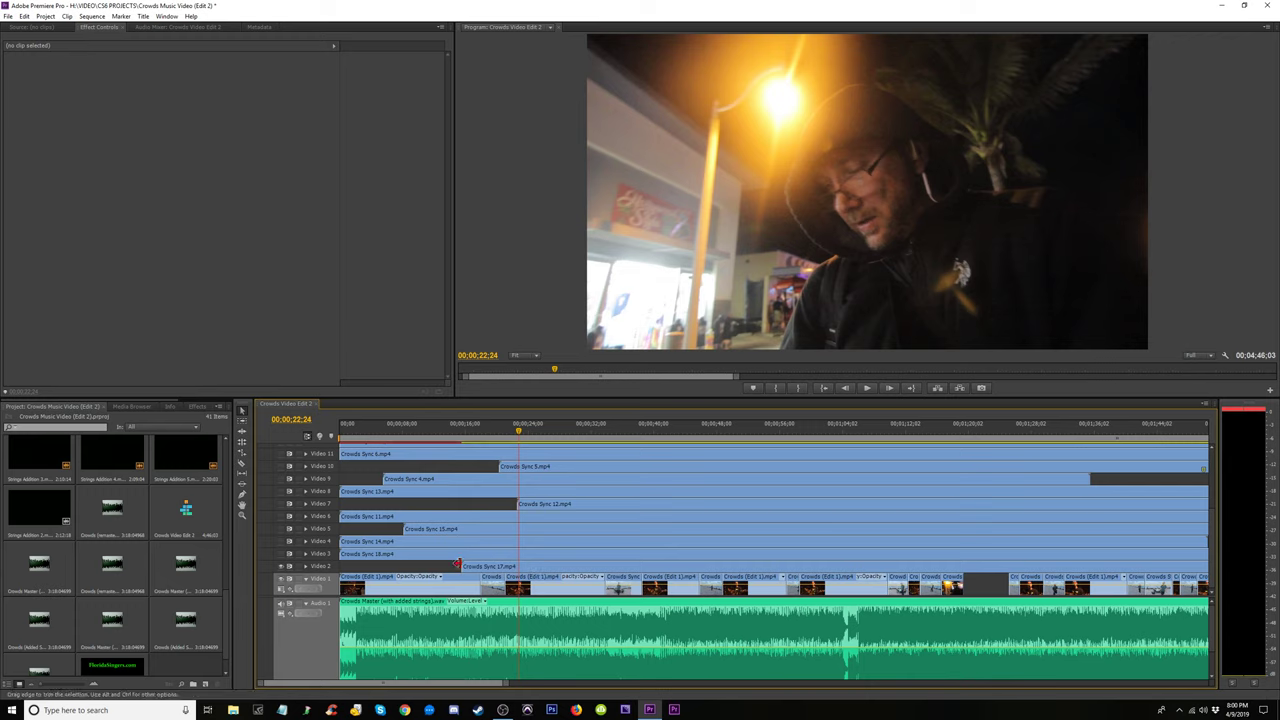
{"action": "left_click_drag", "start_coordinate": [463, 567], "coordinate": [515, 567]}
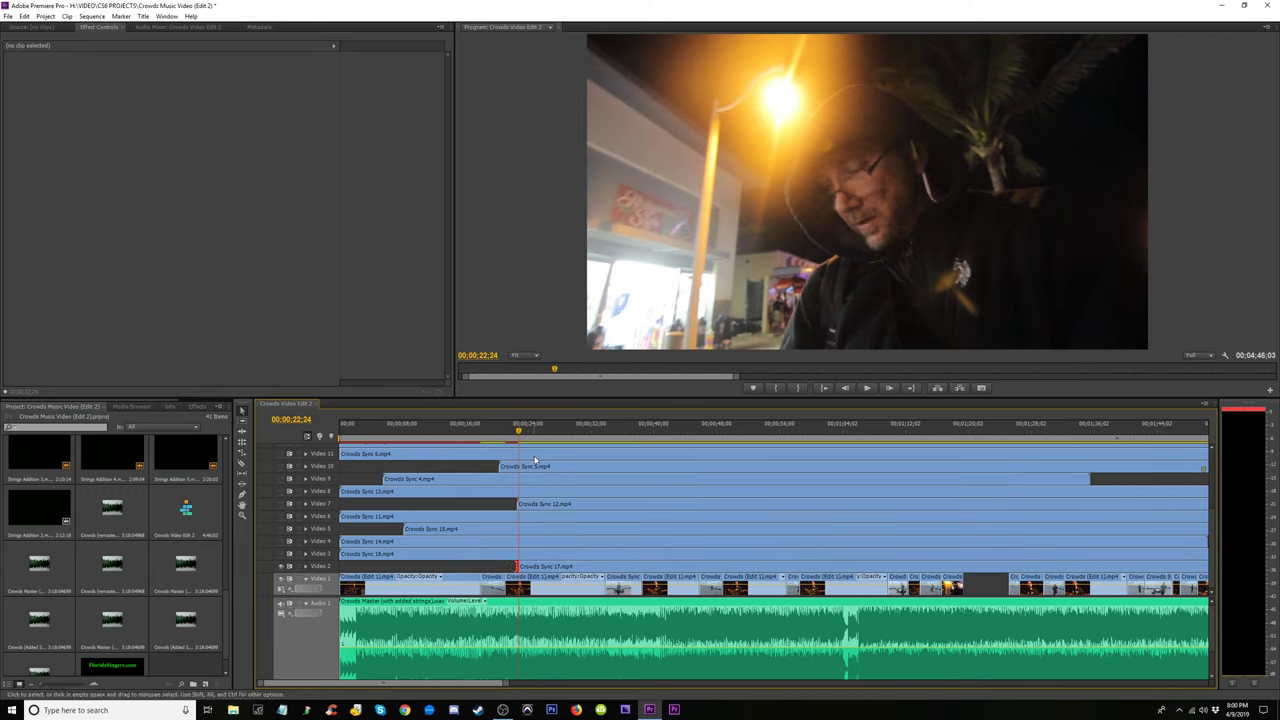
{"action": "mouse_move", "coordinate": [524, 436]}
{"action": "left_mouse_down"}
{"action": "mouse_move", "coordinate": [616, 458]}
{"action": "mouse_move", "coordinate": [597, 458]}
{"action": "left_mouse_up"}
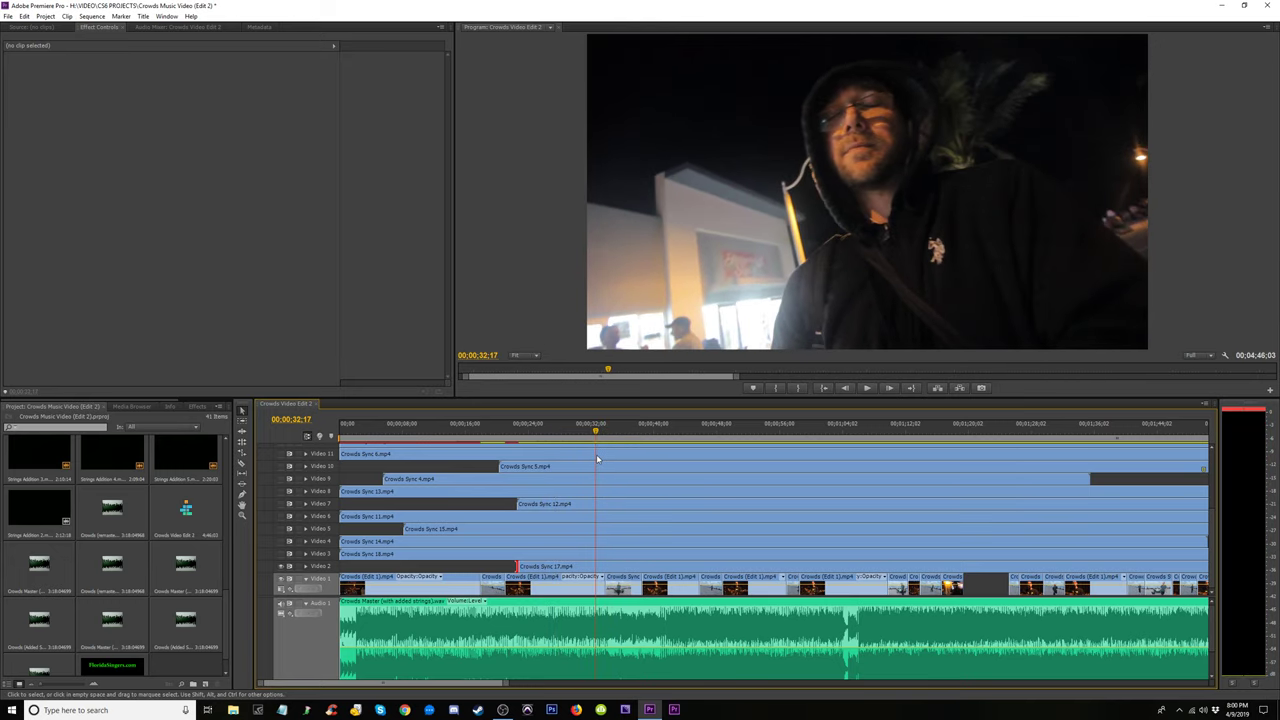
{"action": "left_click_drag", "start_coordinate": [514, 566], "coordinate": [590, 568]}
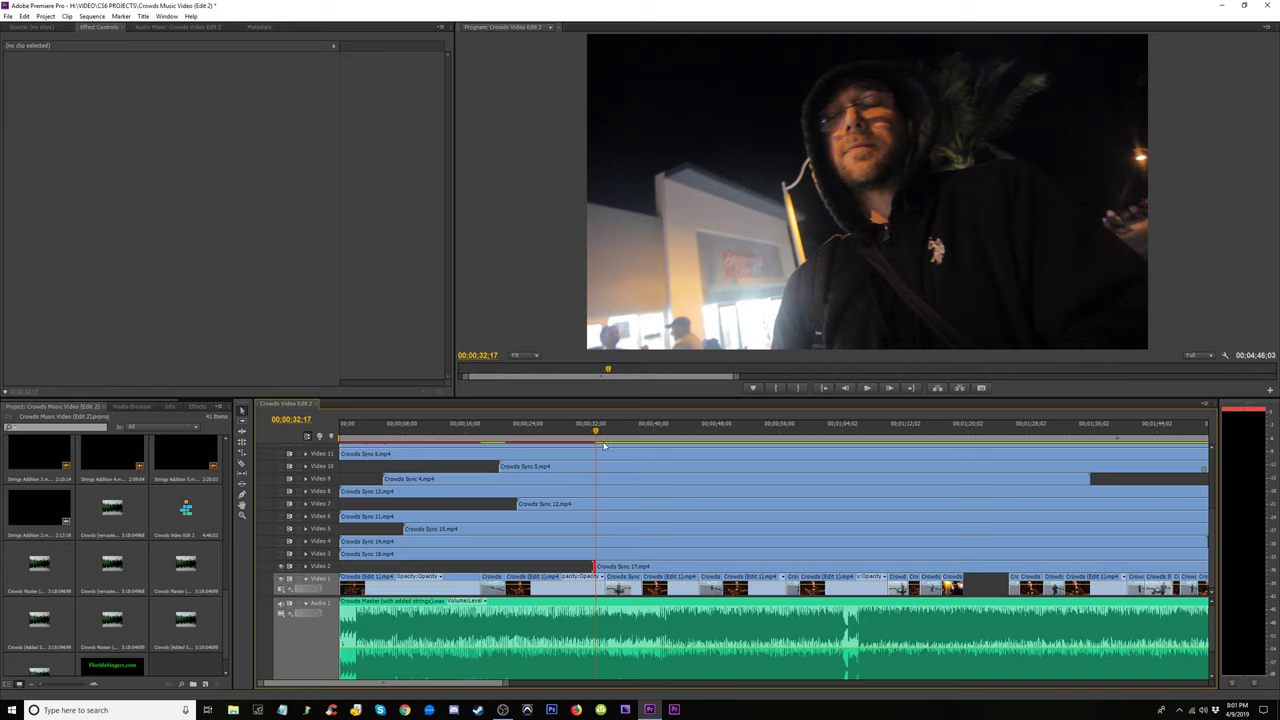
{"action": "key", "text": "space"}
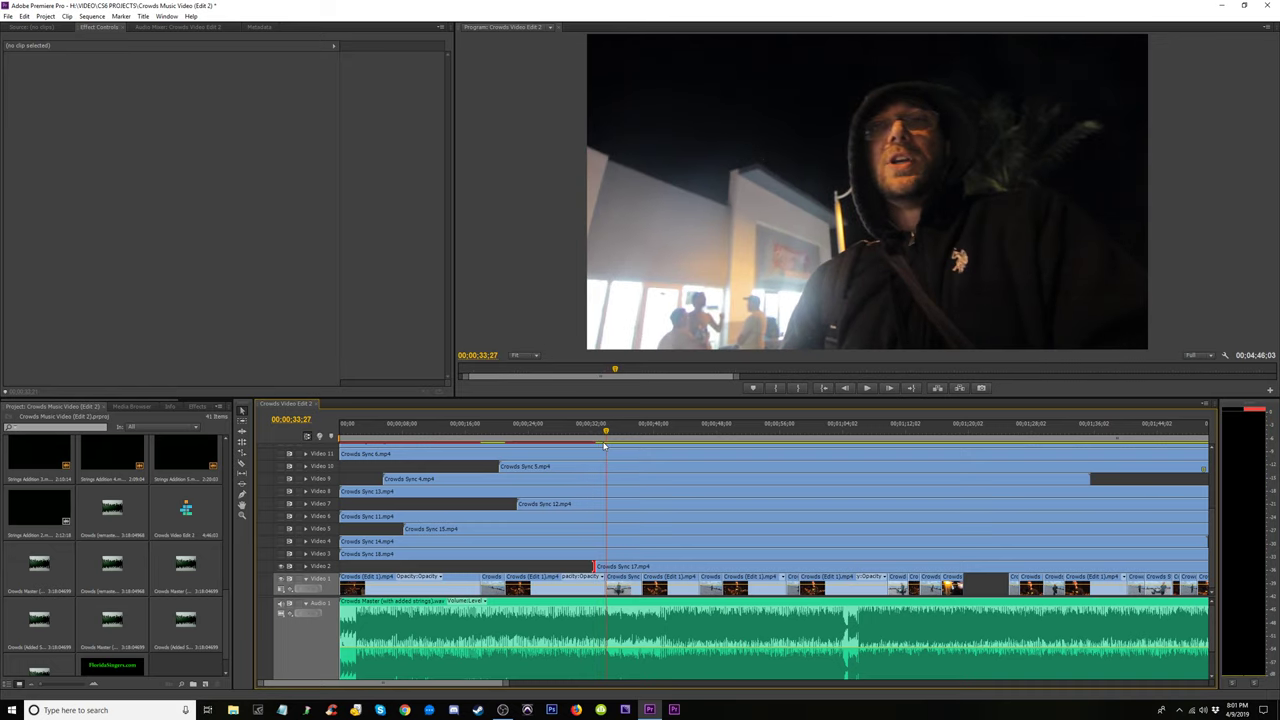
{"action": "key", "text": "equal"}
{"action": "key", "text": "equal"}
{"action": "left_click_drag", "start_coordinate": [741, 565], "coordinate": [766, 567]}
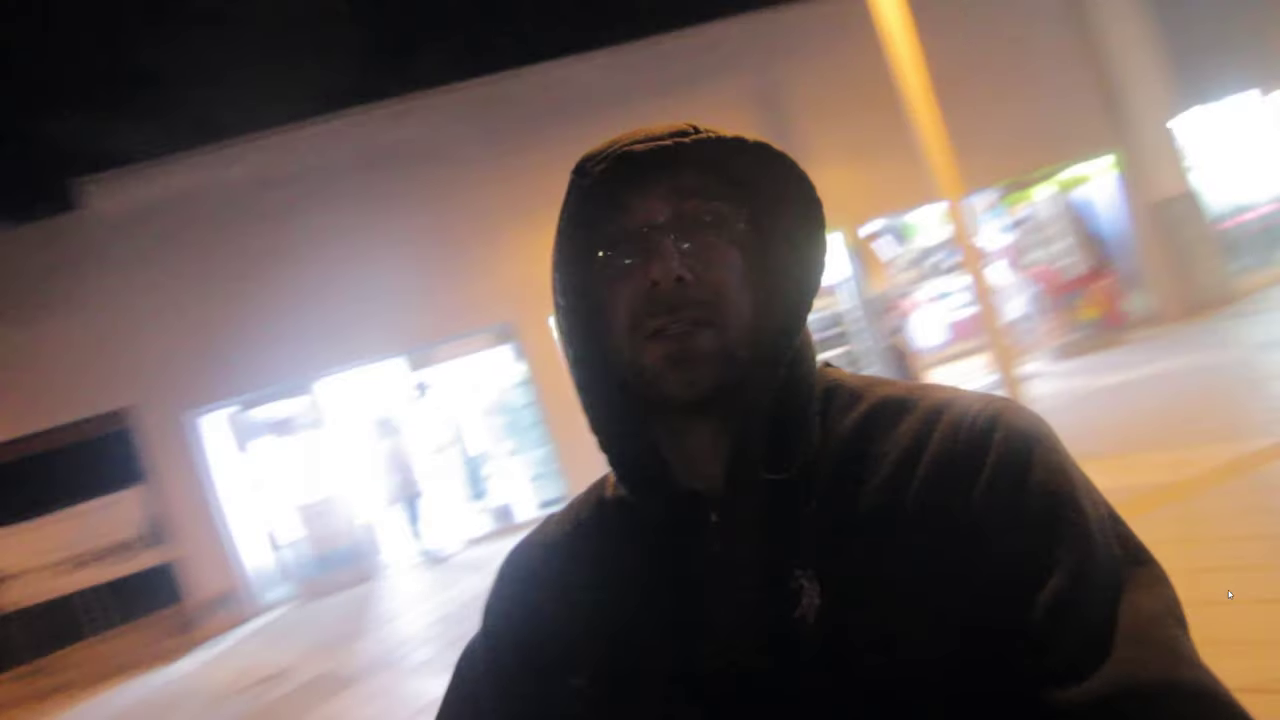
Trim the Video 2 clip's start later and play from about 43 to 53 seconds
{"action": "key", "text": "Escape"}
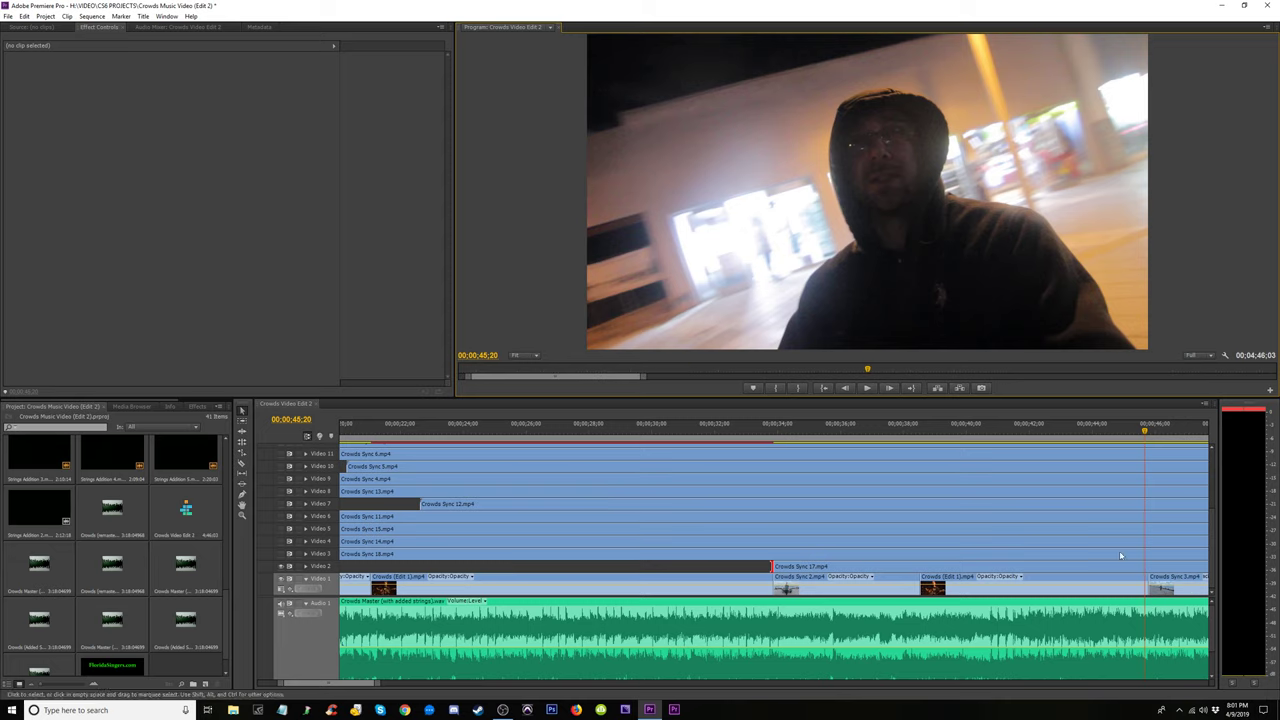
{"action": "left_click_drag", "start_coordinate": [771, 566], "coordinate": [1085, 566]}
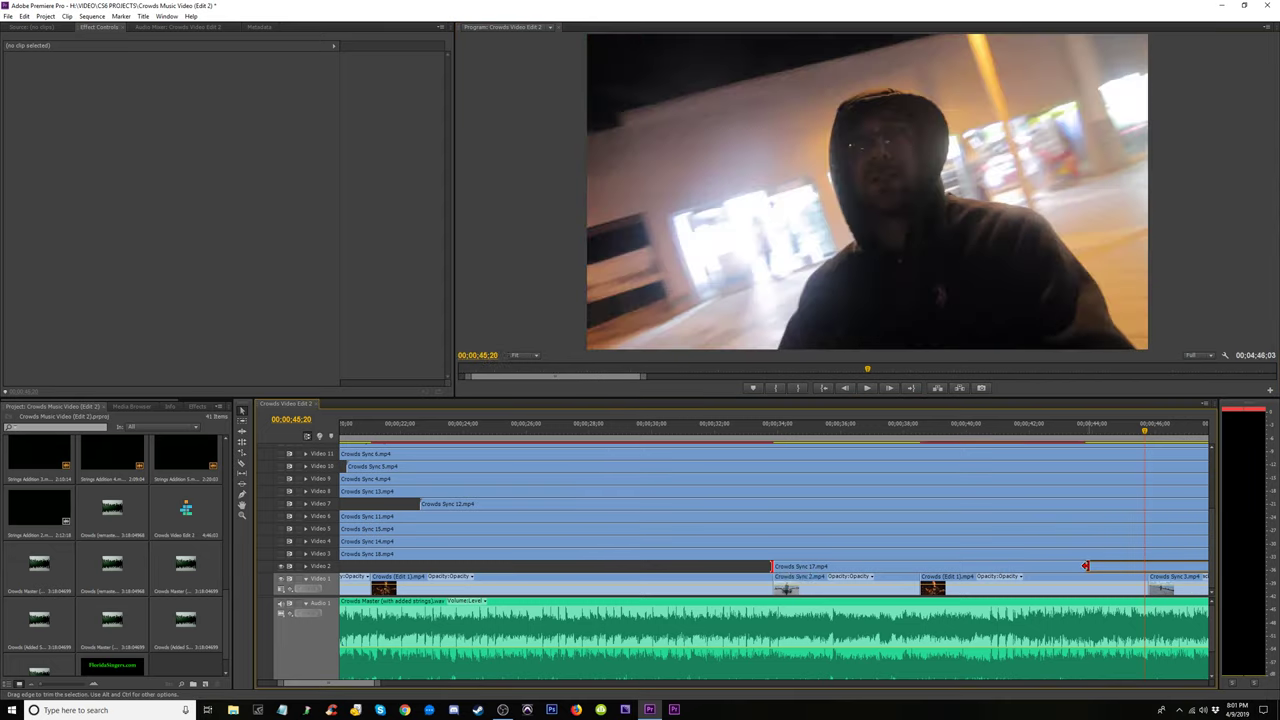
{"action": "left_click", "coordinate": [1068, 430]}
{"action": "key", "text": "space"}
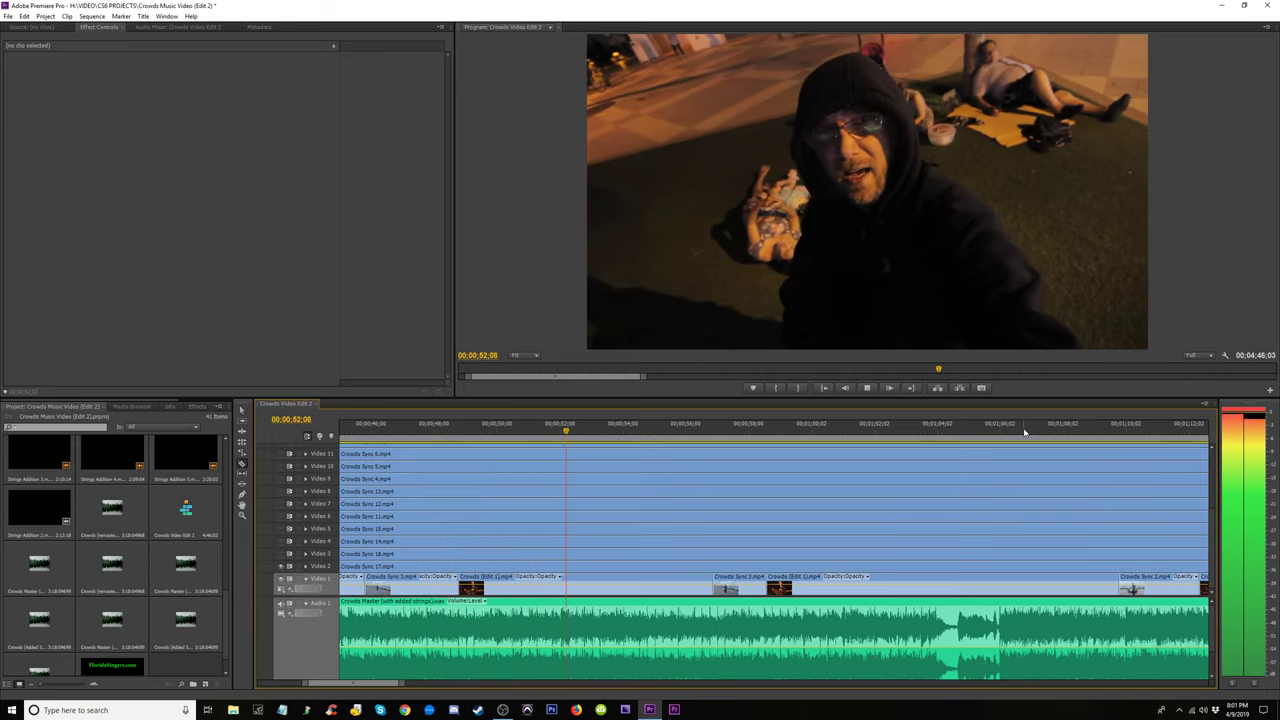
{"action": "key", "text": "space"}
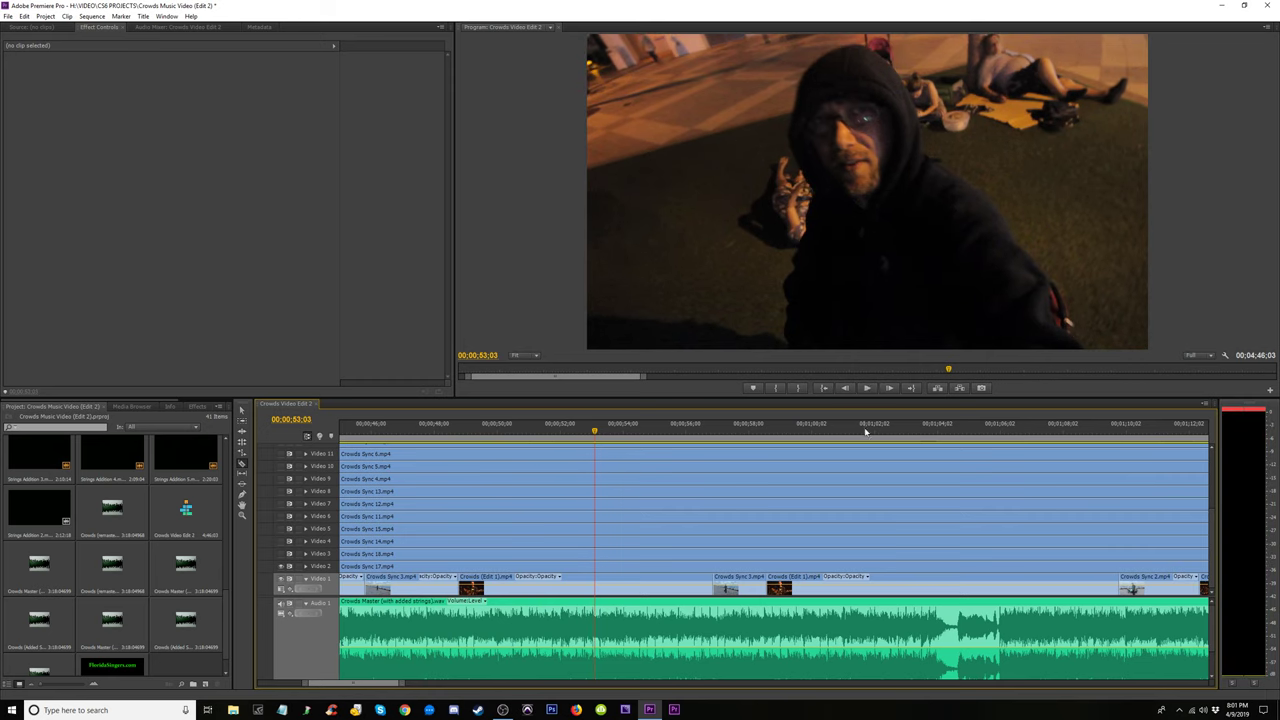
Open a gap in Crowds Sync 17 after 00:00:45:11 so Video 1 shows through
{"action": "key", "text": "equal"}
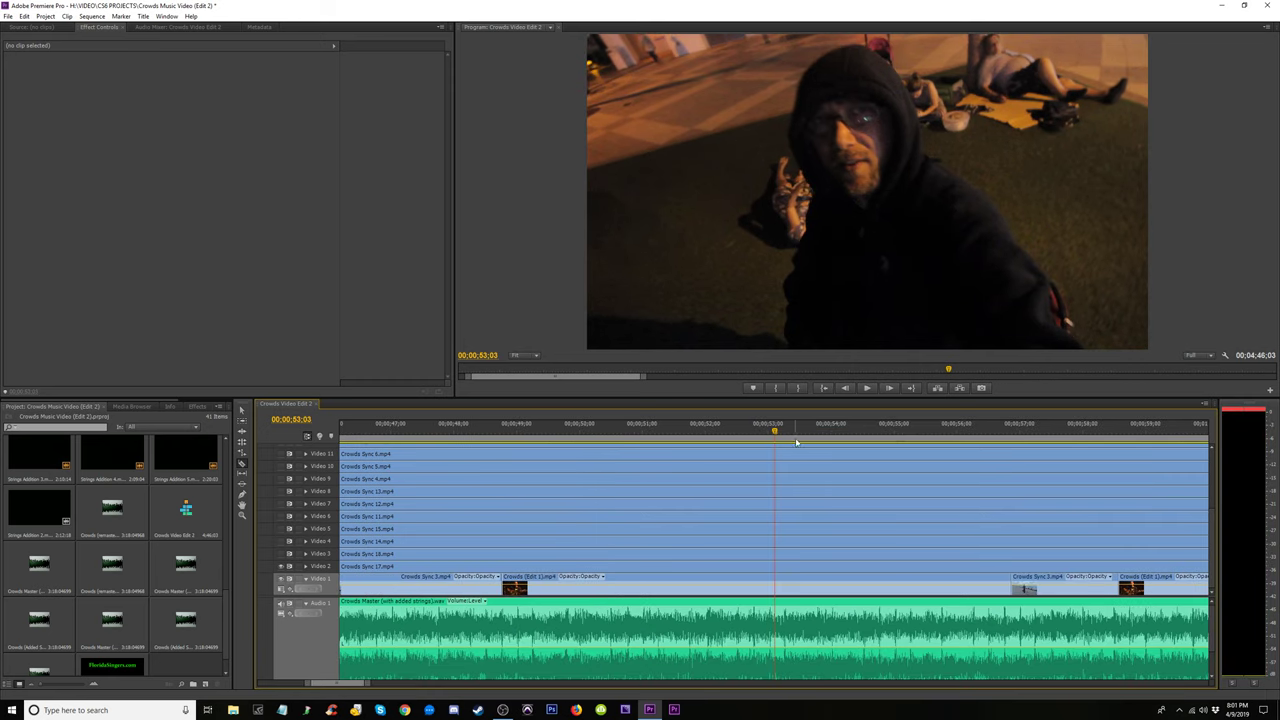
{"action": "mouse_move", "coordinate": [775, 430]}
{"action": "left_mouse_down"}
{"action": "mouse_move", "coordinate": [1007, 453]}
{"action": "mouse_move", "coordinate": [900, 458]}
{"action": "left_mouse_up"}
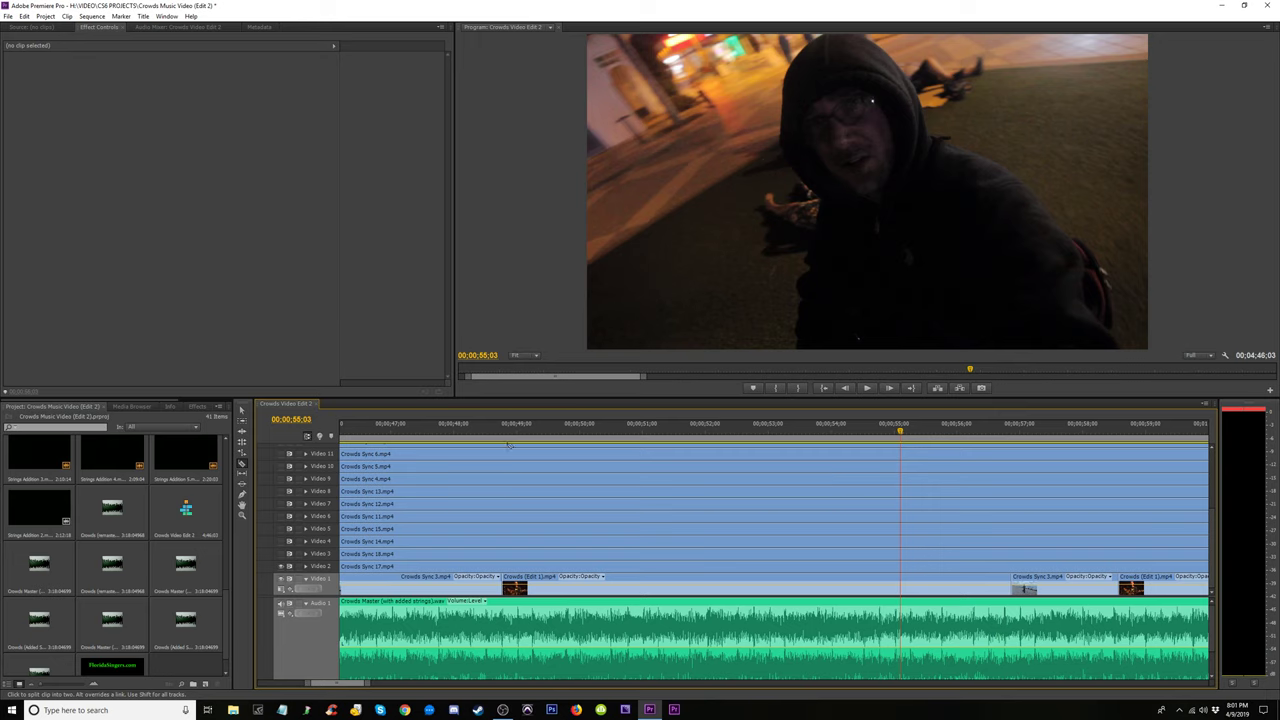
{"action": "left_click_drag", "start_coordinate": [508, 446], "coordinate": [601, 447]}
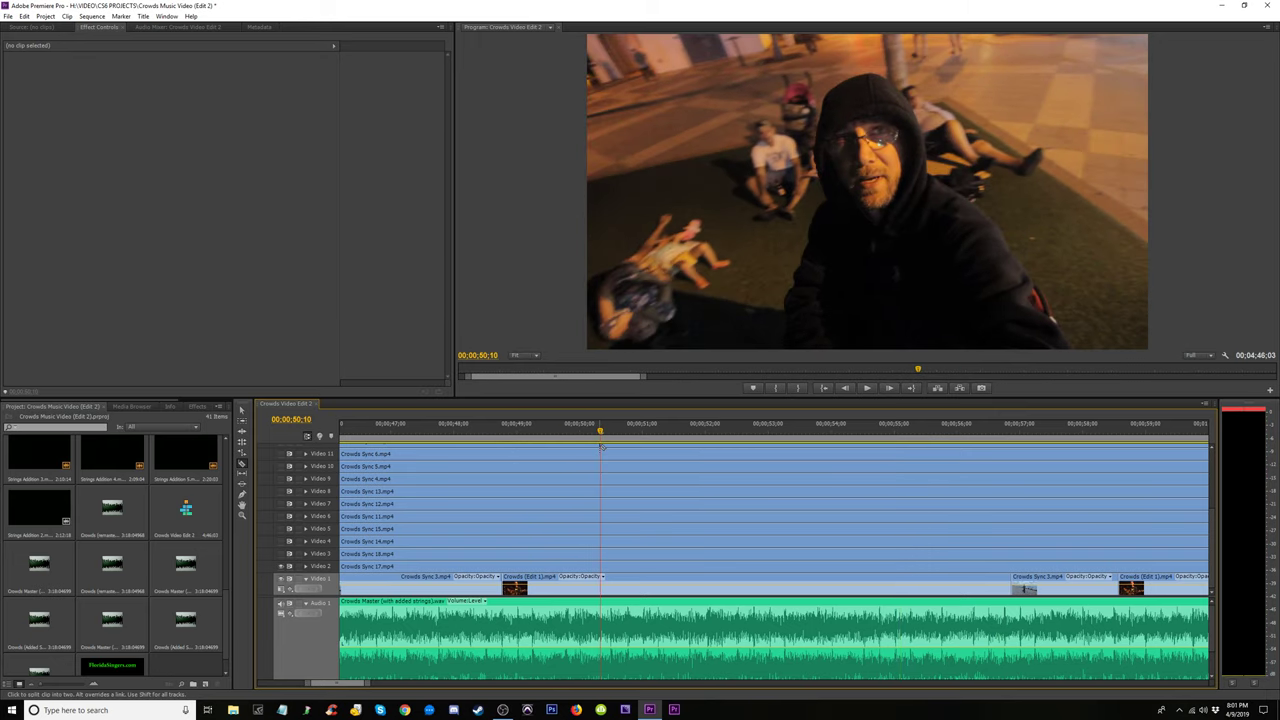
{"action": "key", "text": "minus"}
{"action": "mouse_move", "coordinate": [477, 446]}
{"action": "left_mouse_down"}
{"action": "mouse_move", "coordinate": [548, 452]}
{"action": "mouse_move", "coordinate": [496, 456]}
{"action": "left_mouse_up"}
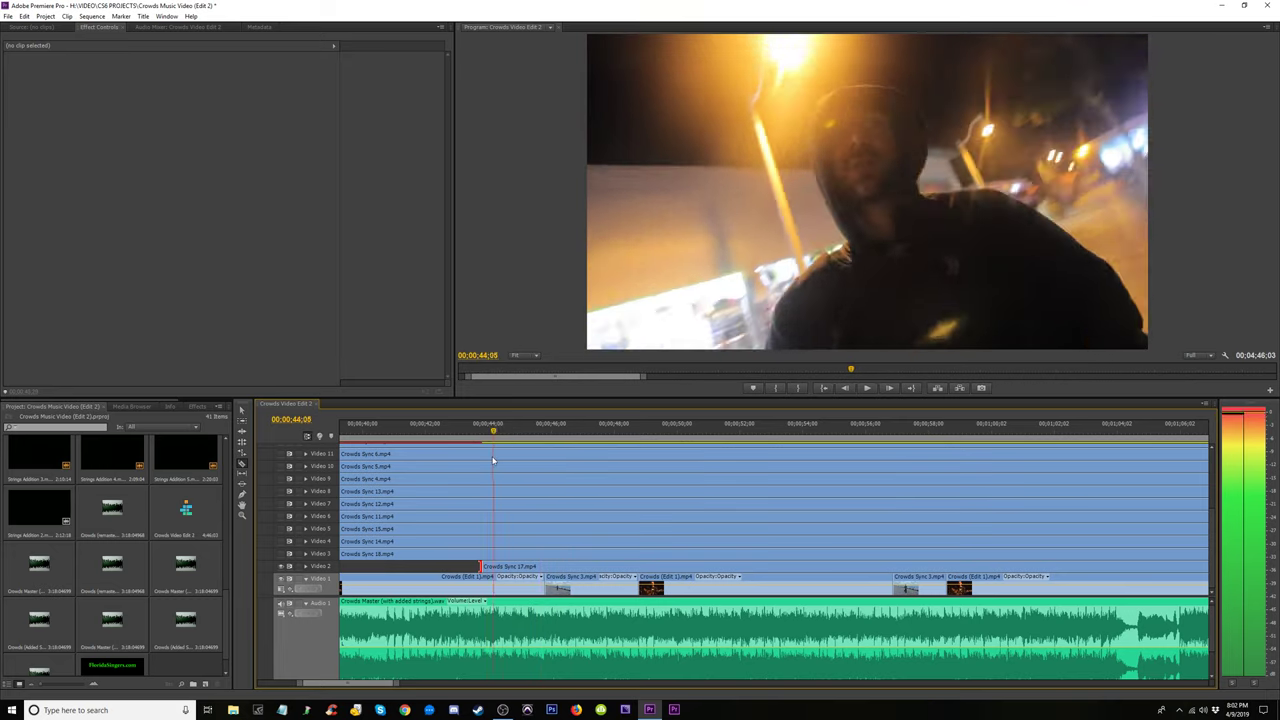
{"action": "key", "text": "space"}
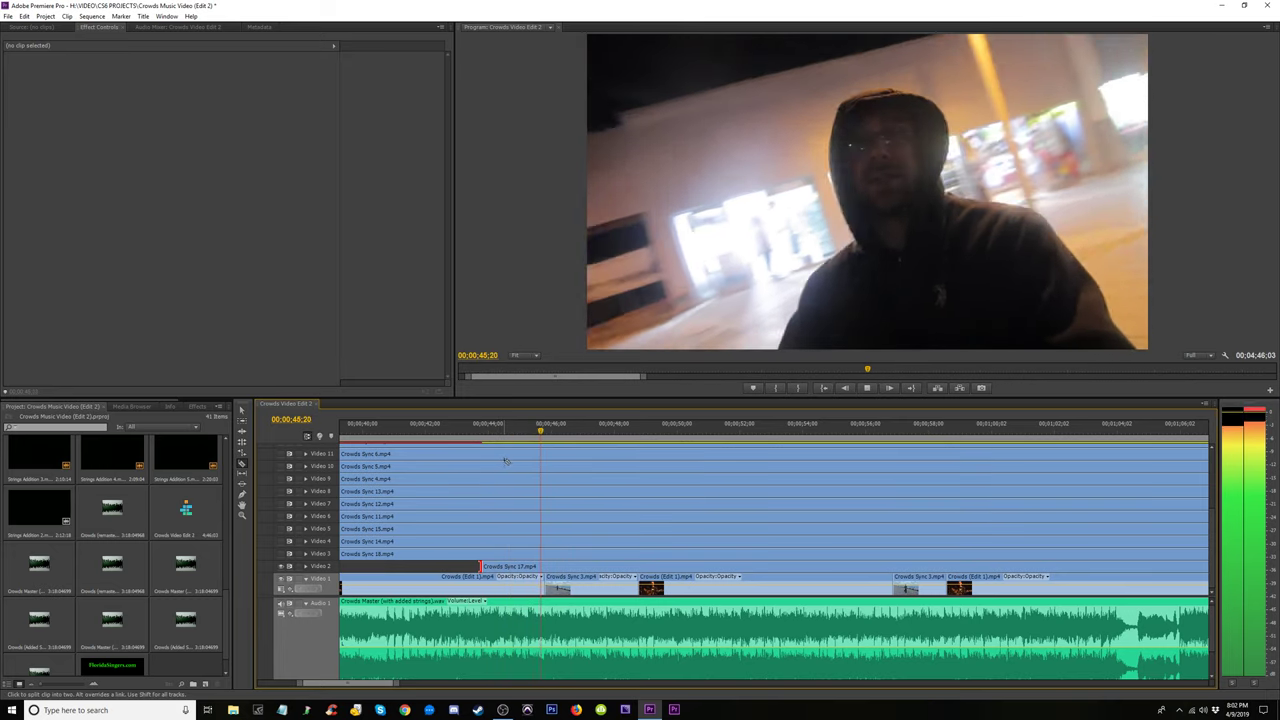
{"action": "key", "text": "space"}
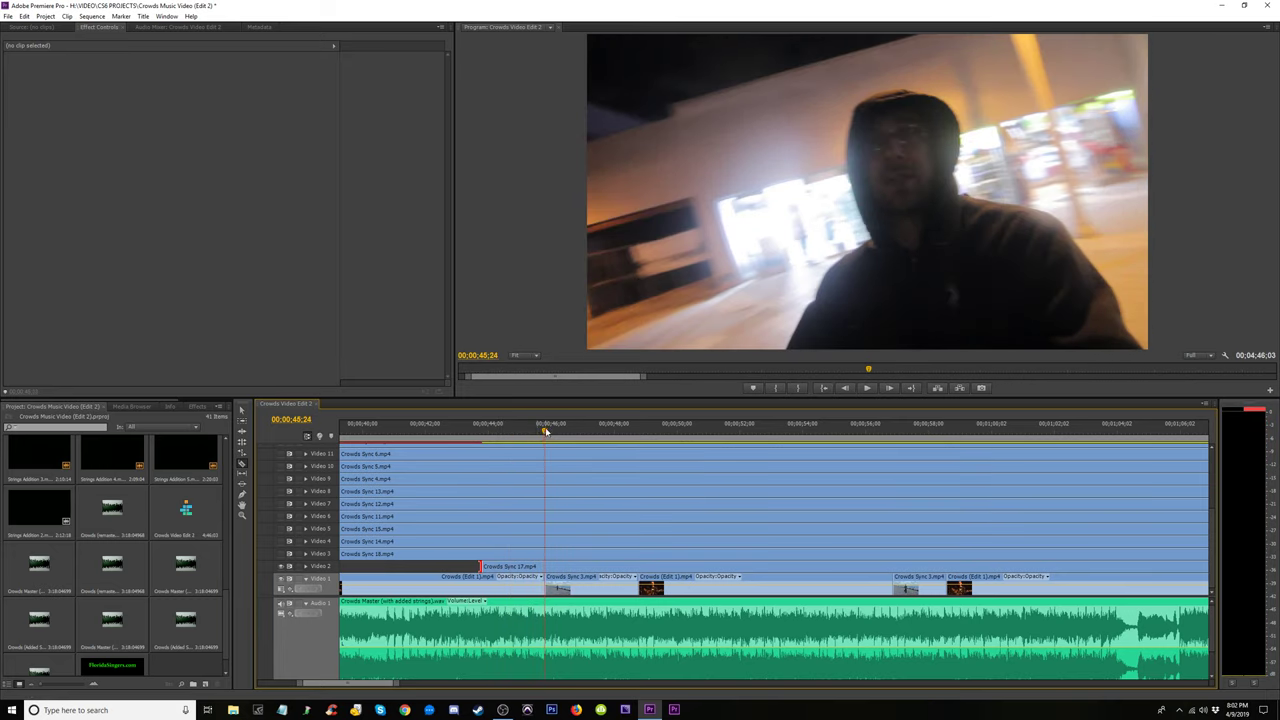
{"action": "left_click_drag", "start_coordinate": [545, 431], "coordinate": [532, 432]}
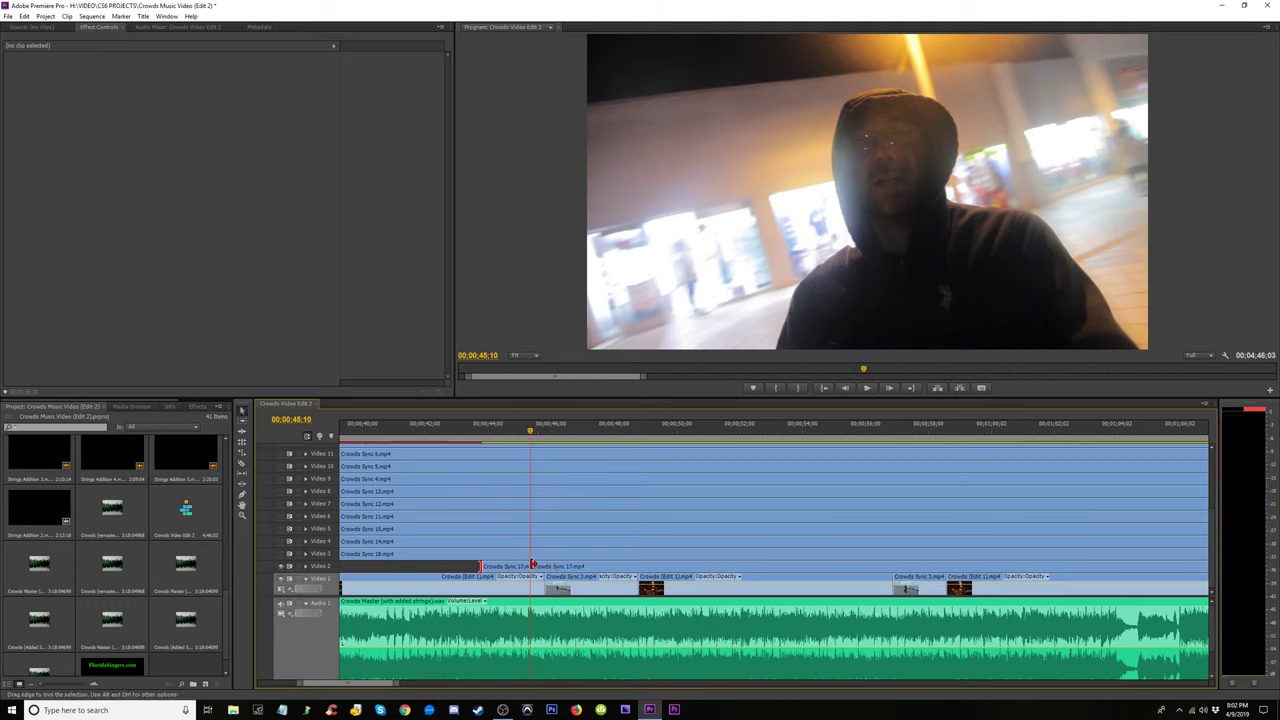
{"action": "left_click_drag", "start_coordinate": [532, 566], "coordinate": [641, 562]}
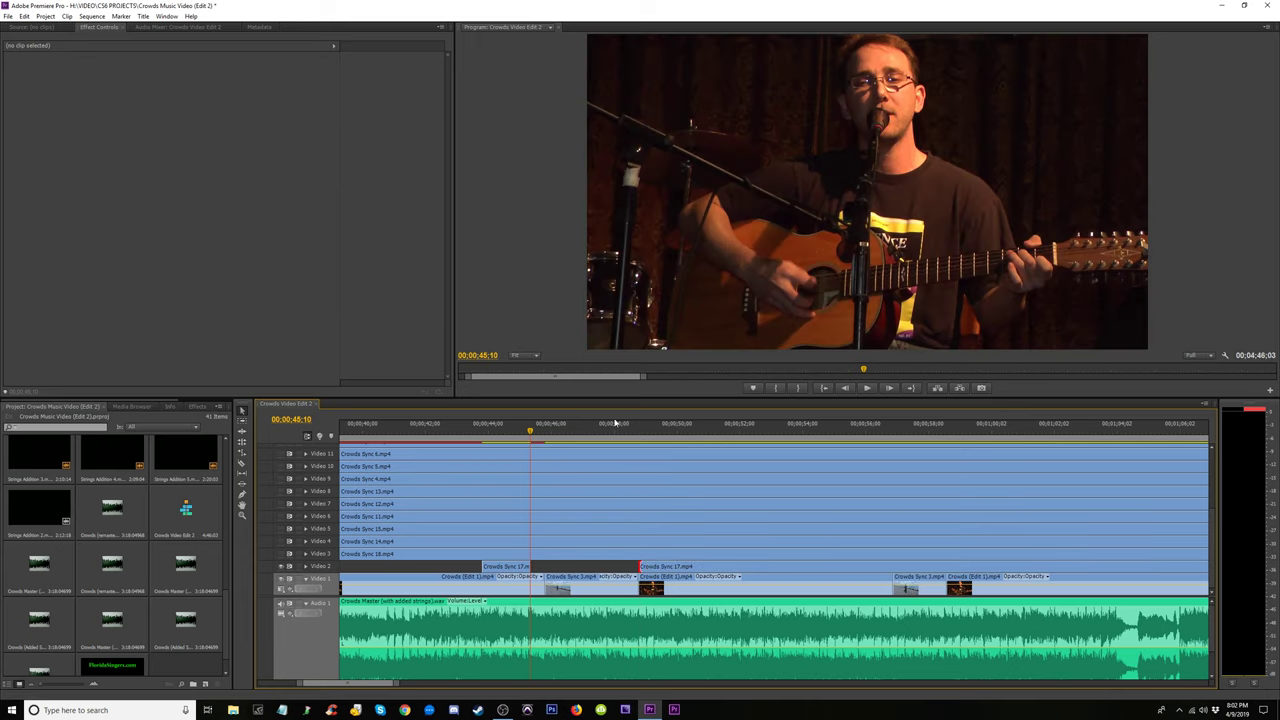
Shorten the middle Crowds Sync 17 piece's end to open a second gap near 0:54–1:00
{"action": "left_click_drag", "start_coordinate": [615, 424], "coordinate": [653, 424]}
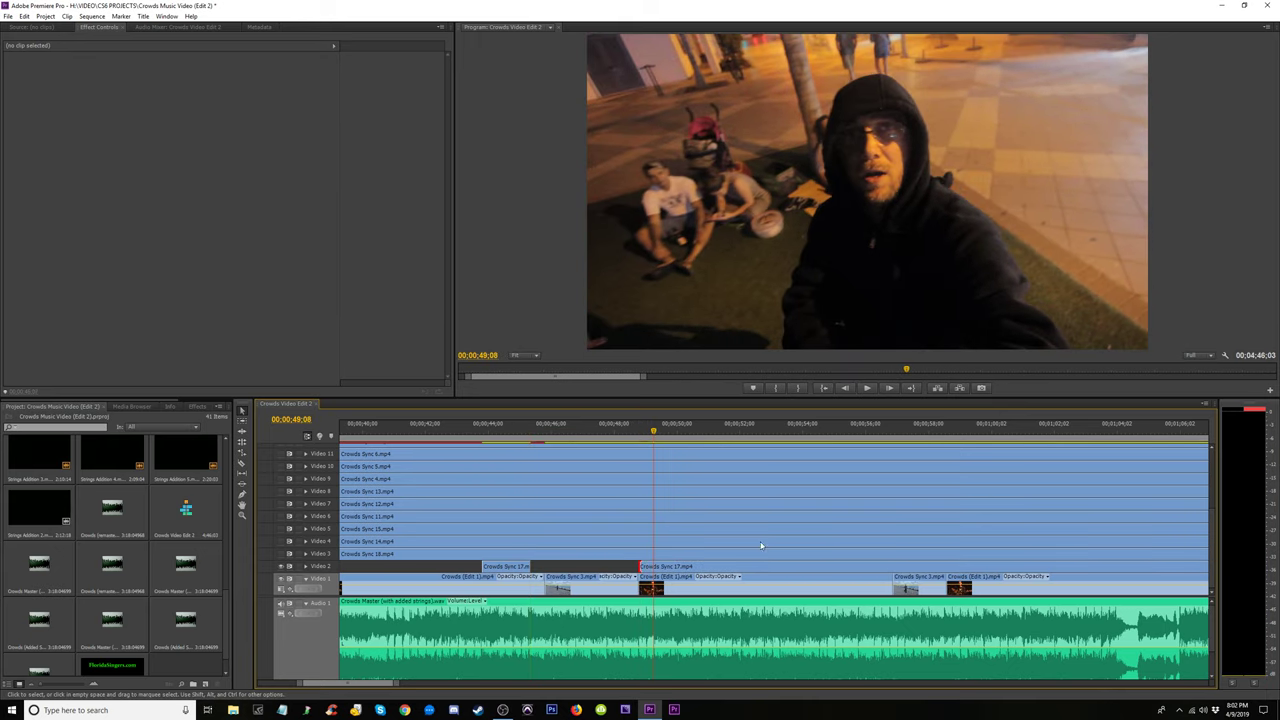
{"action": "left_click_drag", "start_coordinate": [714, 424], "coordinate": [960, 443]}
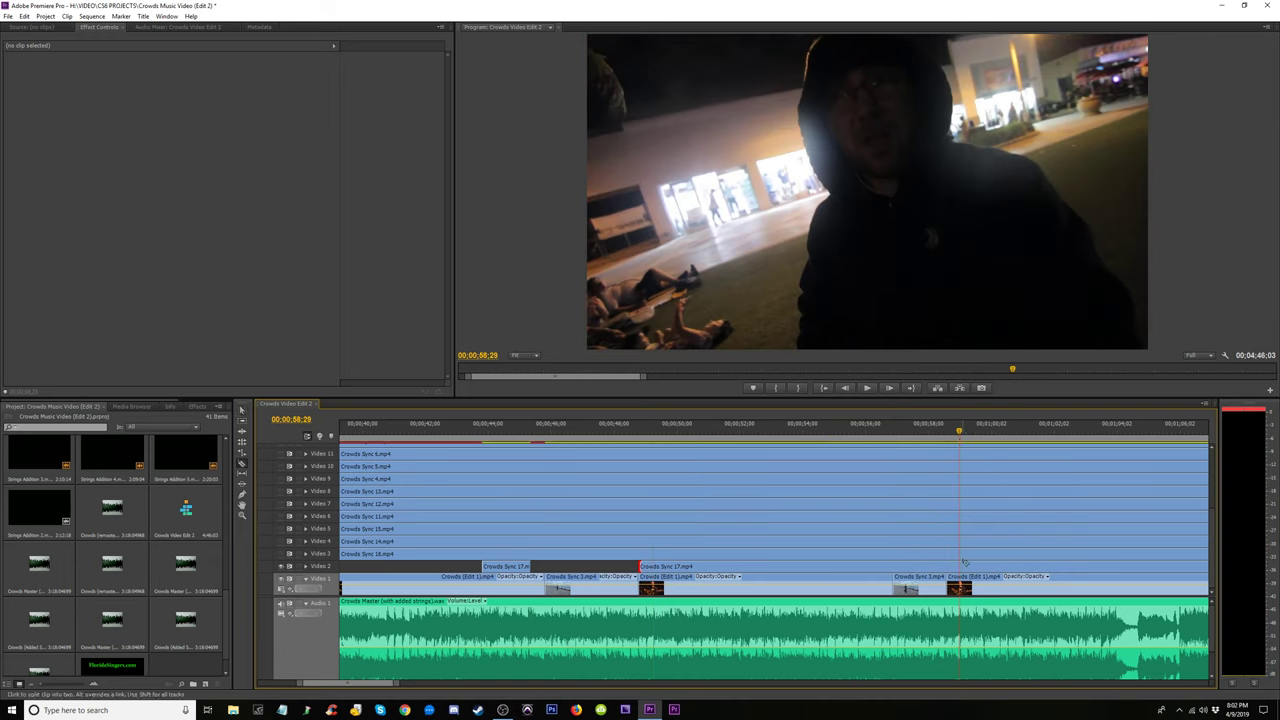
{"action": "left_click_drag", "start_coordinate": [925, 567], "coordinate": [771, 568]}
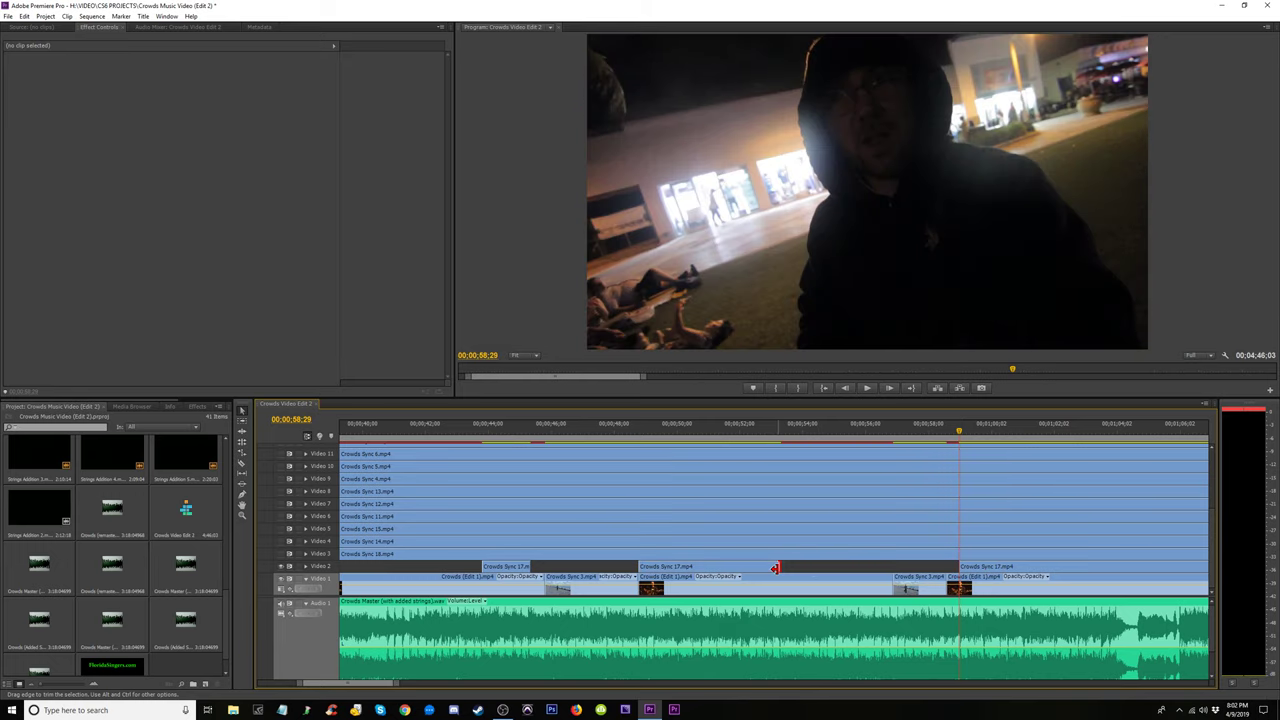
{"action": "left_click", "coordinate": [715, 567]}
Shift the night selfie clip lower in frame to Position Y 758 and play back to check
{"action": "left_click", "coordinate": [686, 442]}
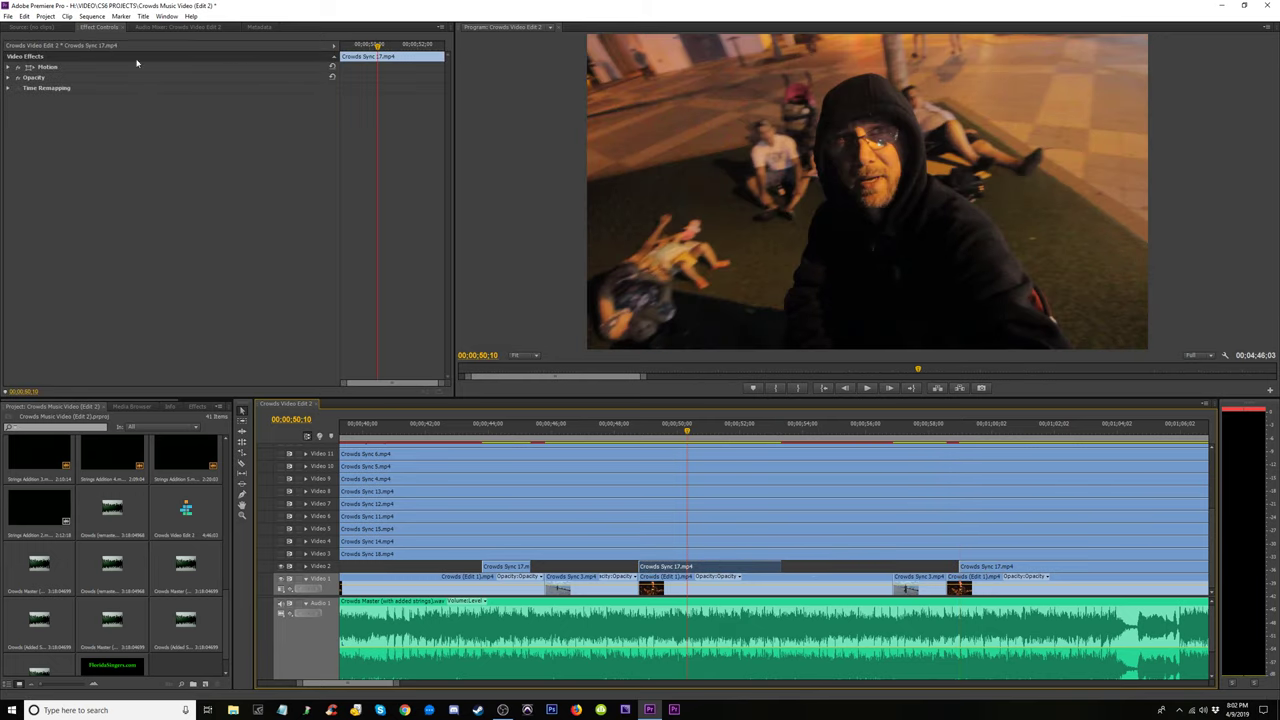
{"action": "left_click", "coordinate": [12, 67]}
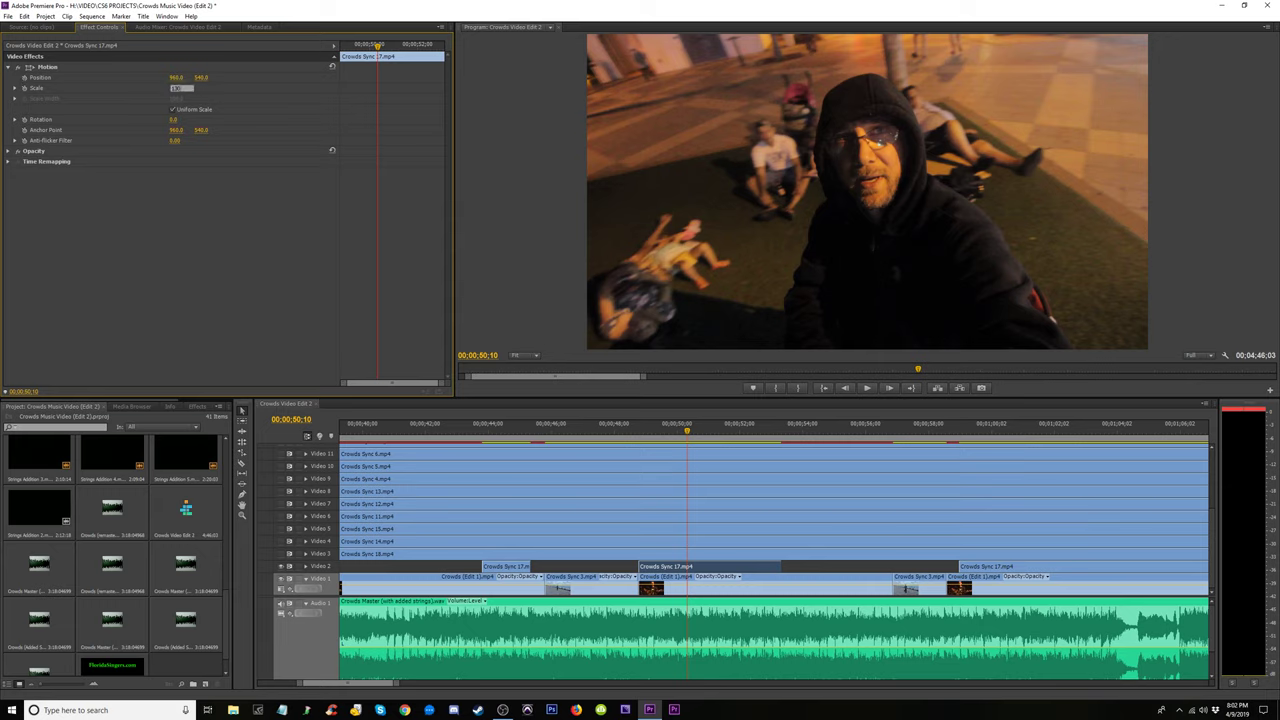
{"action": "key", "text": "Return"}
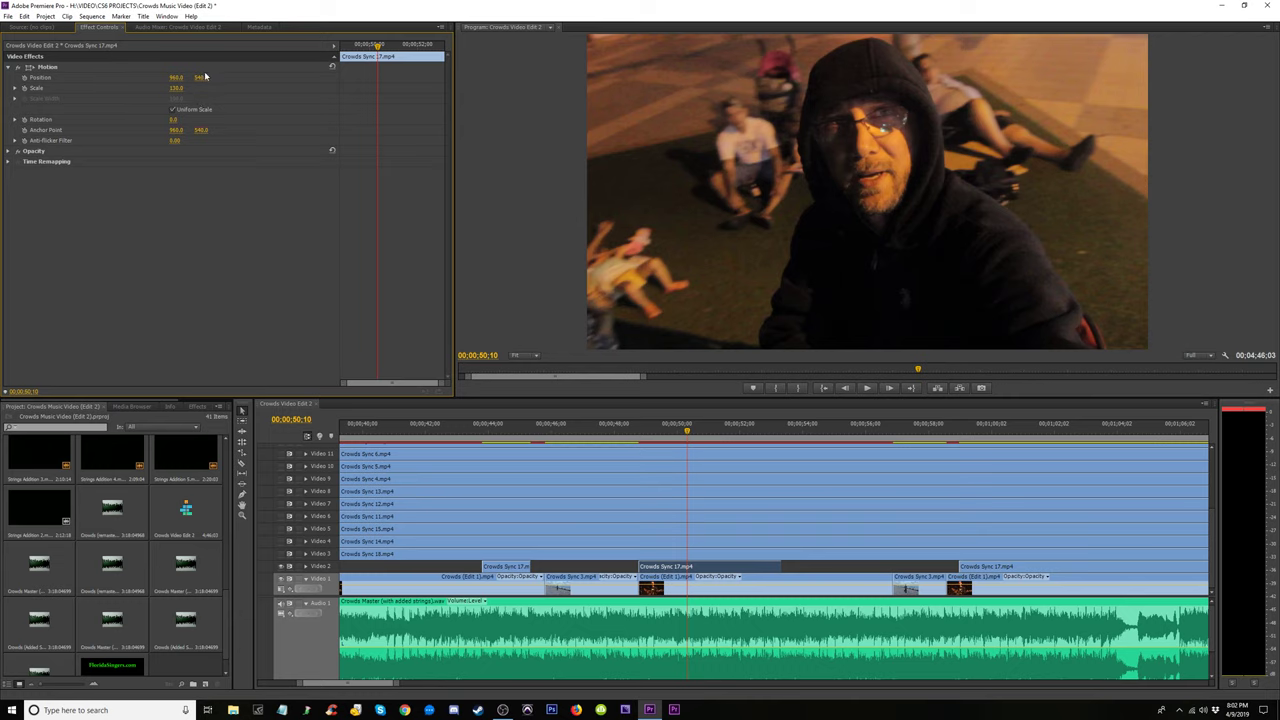
{"action": "left_click_drag", "start_coordinate": [205, 76], "coordinate": [205, 76]}
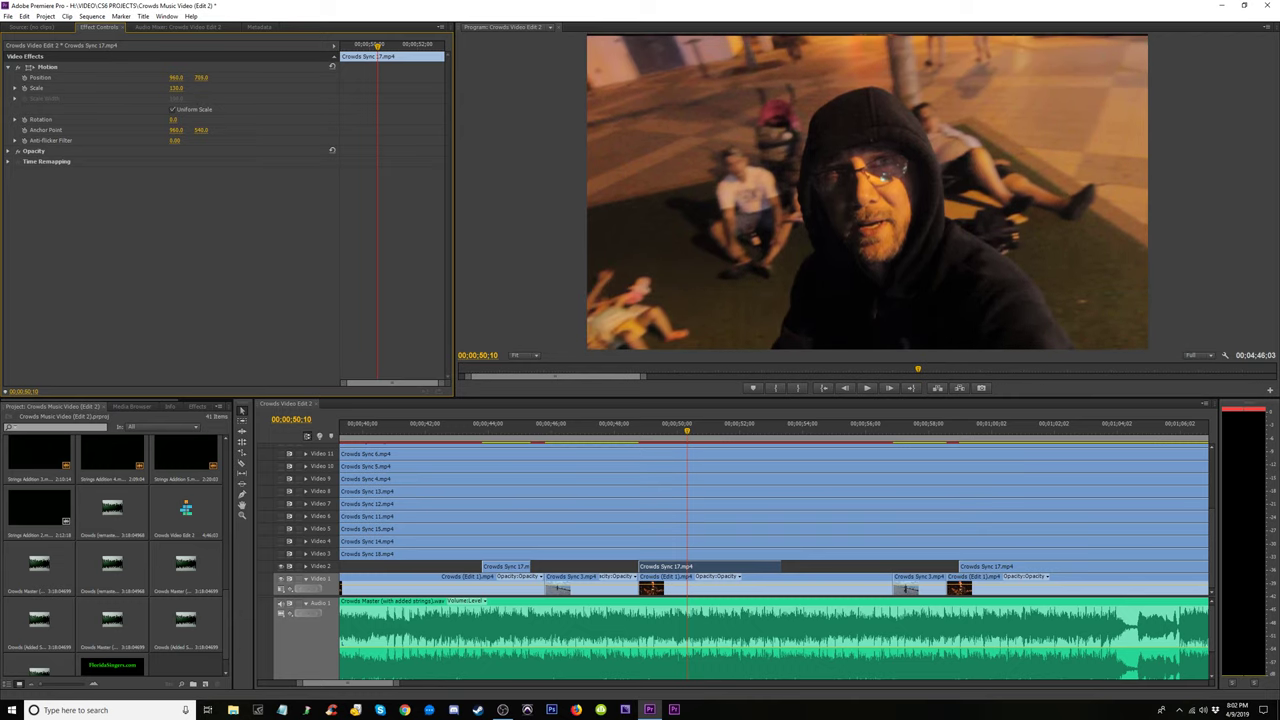
{"action": "left_click_drag", "start_coordinate": [205, 77], "coordinate": [205, 78]}
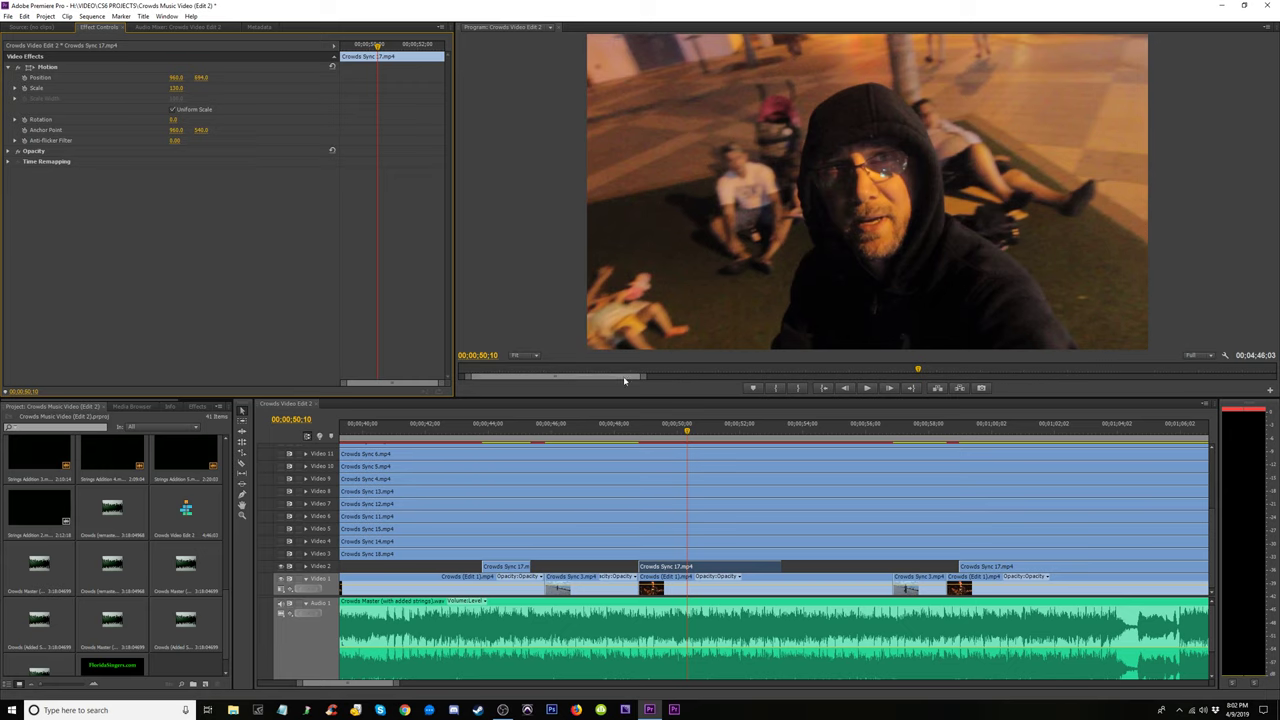
{"action": "left_click", "coordinate": [636, 432]}
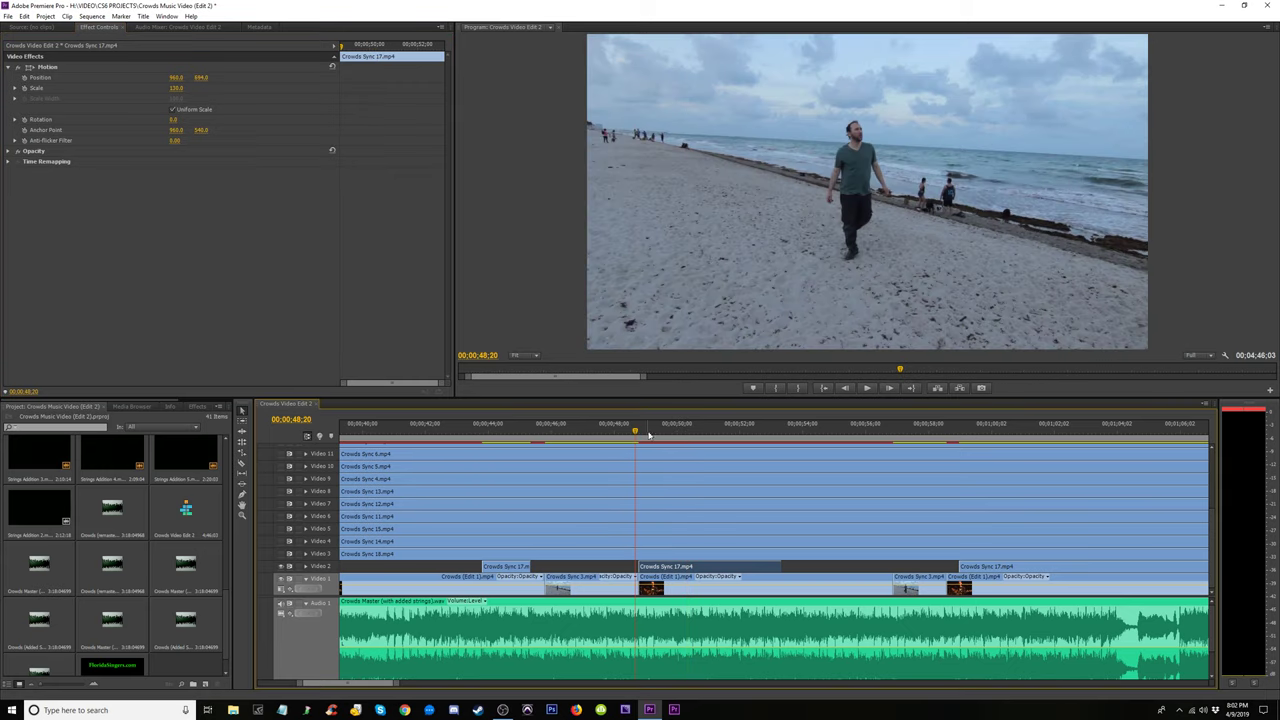
{"action": "key", "text": "space"}
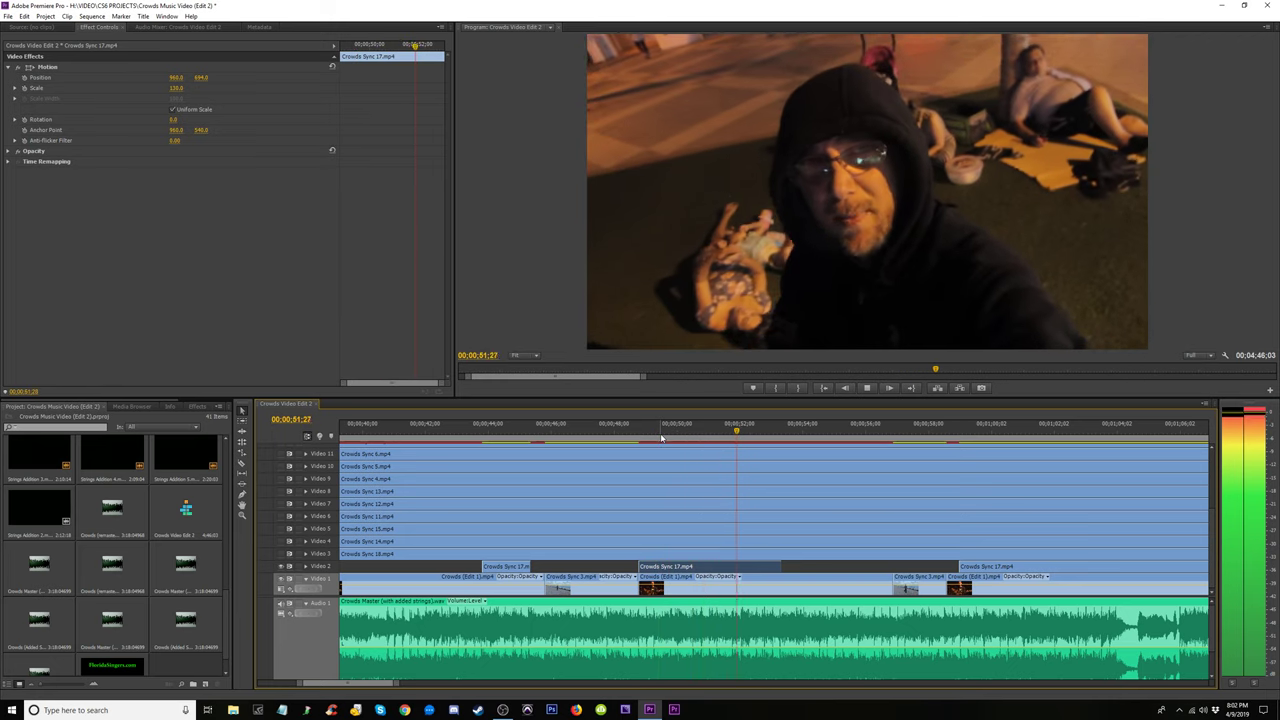
{"action": "key", "text": "space"}
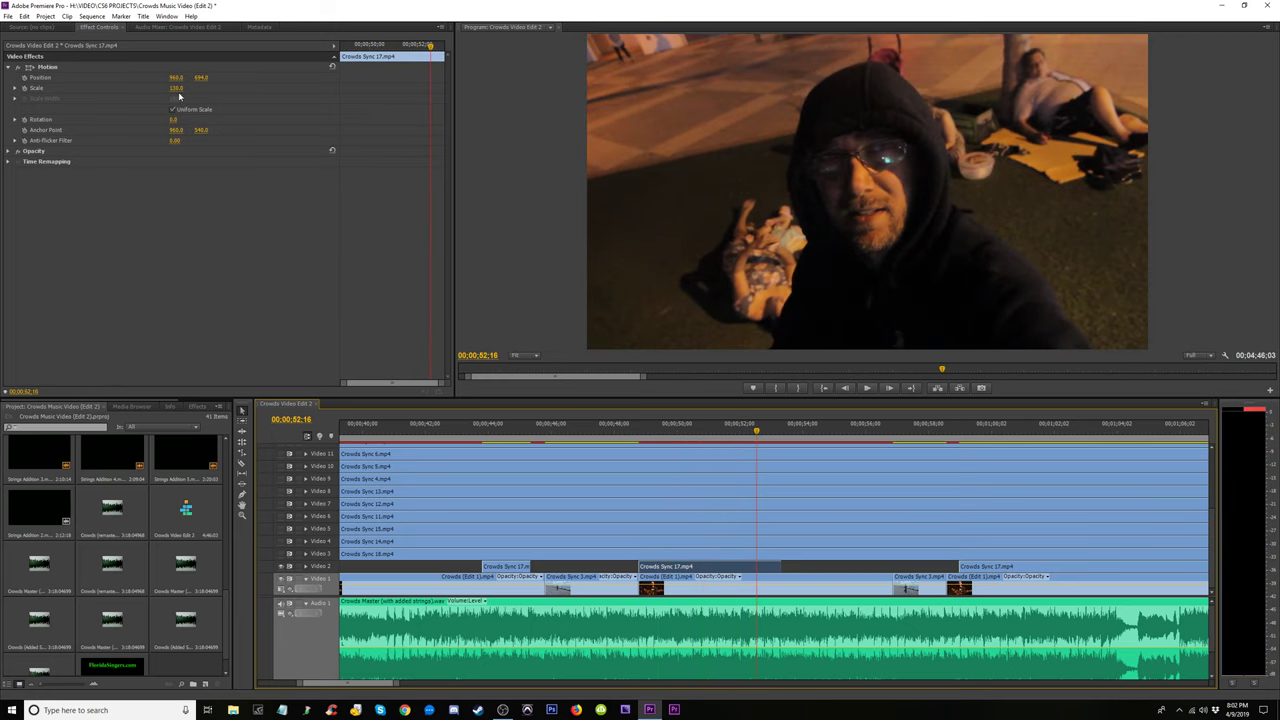
Set Crowds Sync 17's Scale to 150, nudge it further down, and review playback
{"action": "left_click", "coordinate": [177, 88]}
{"action": "type", "text": "150"}
{"action": "key", "text": "Return"}
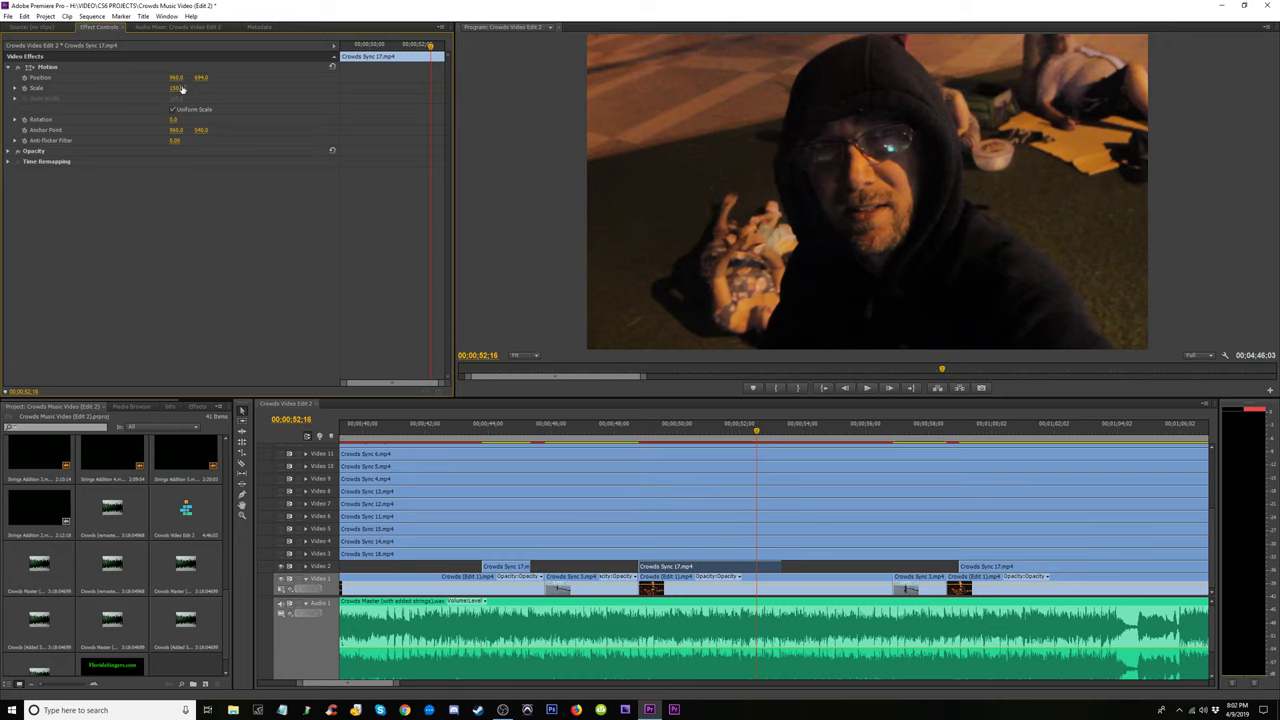
{"action": "mouse_move", "coordinate": [203, 82]}
{"action": "left_mouse_down"}
{"action": "mouse_move", "coordinate": [240, 82]}
{"action": "mouse_move", "coordinate": [230, 78]}
{"action": "left_mouse_up"}
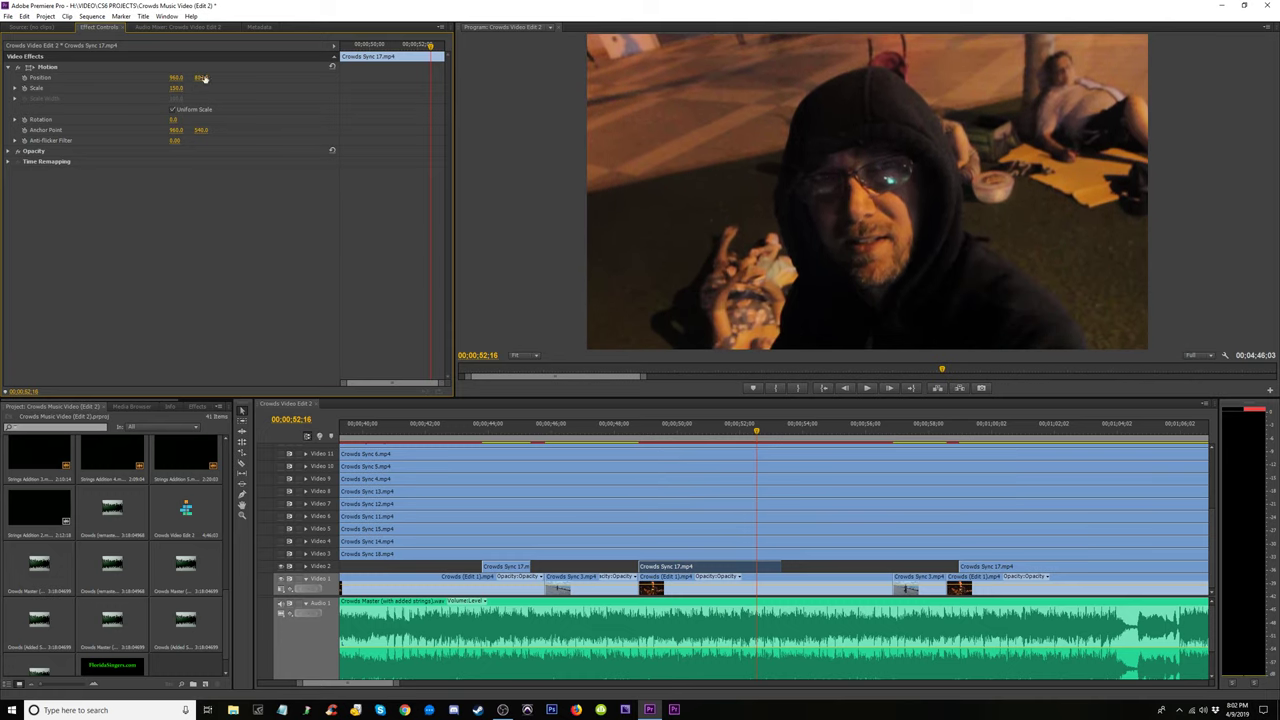
{"action": "left_click", "coordinate": [626, 432]}
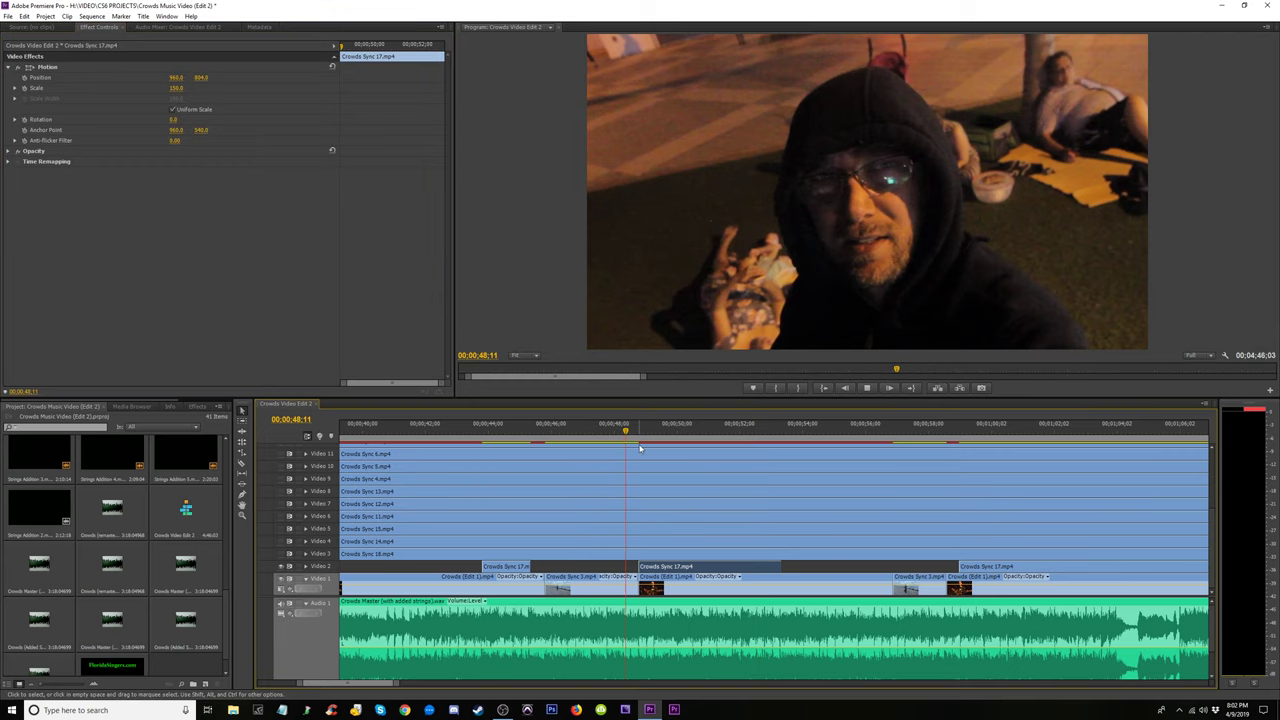
{"action": "key", "text": "space"}
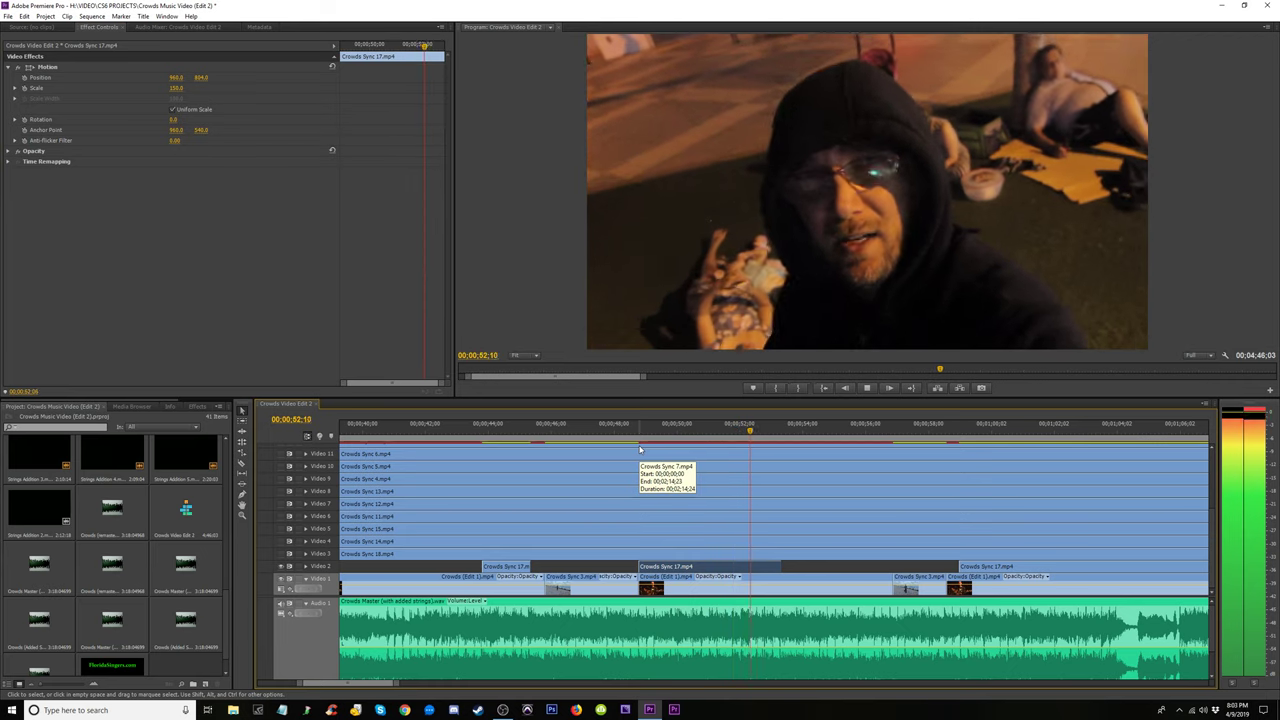
{"action": "key", "text": "space"}
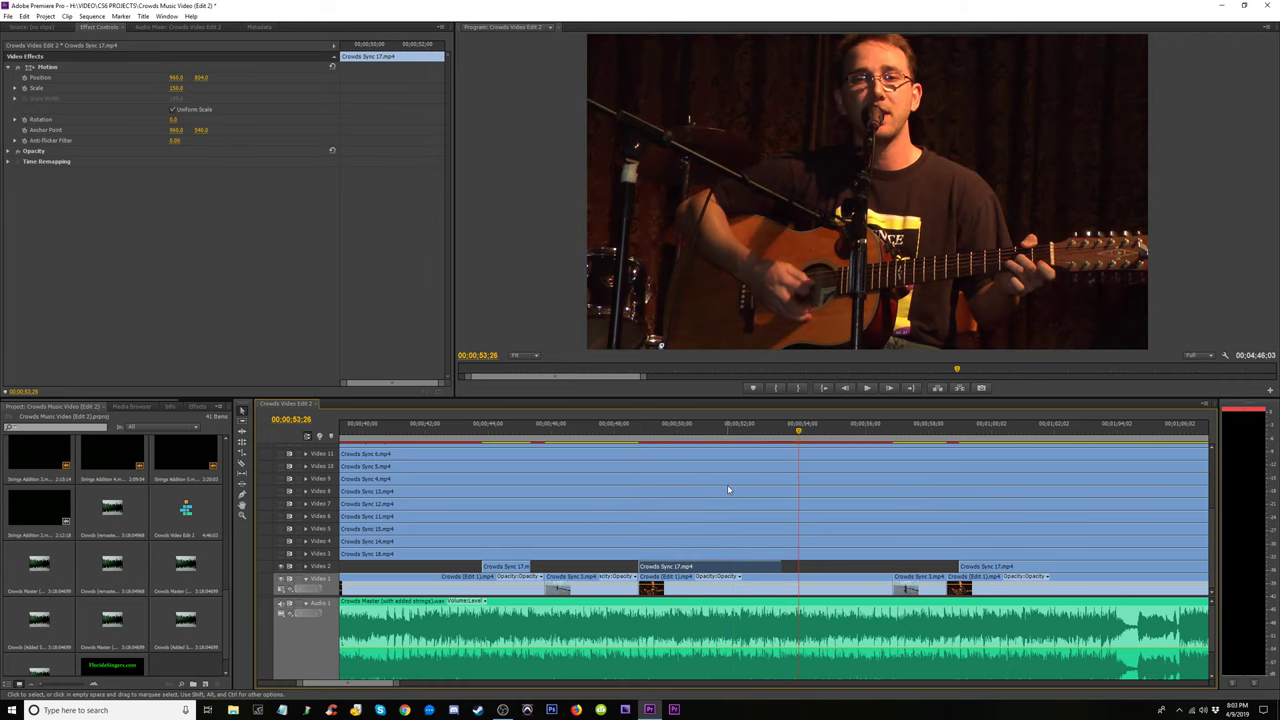
{"action": "left_click_drag", "start_coordinate": [663, 430], "coordinate": [703, 434]}
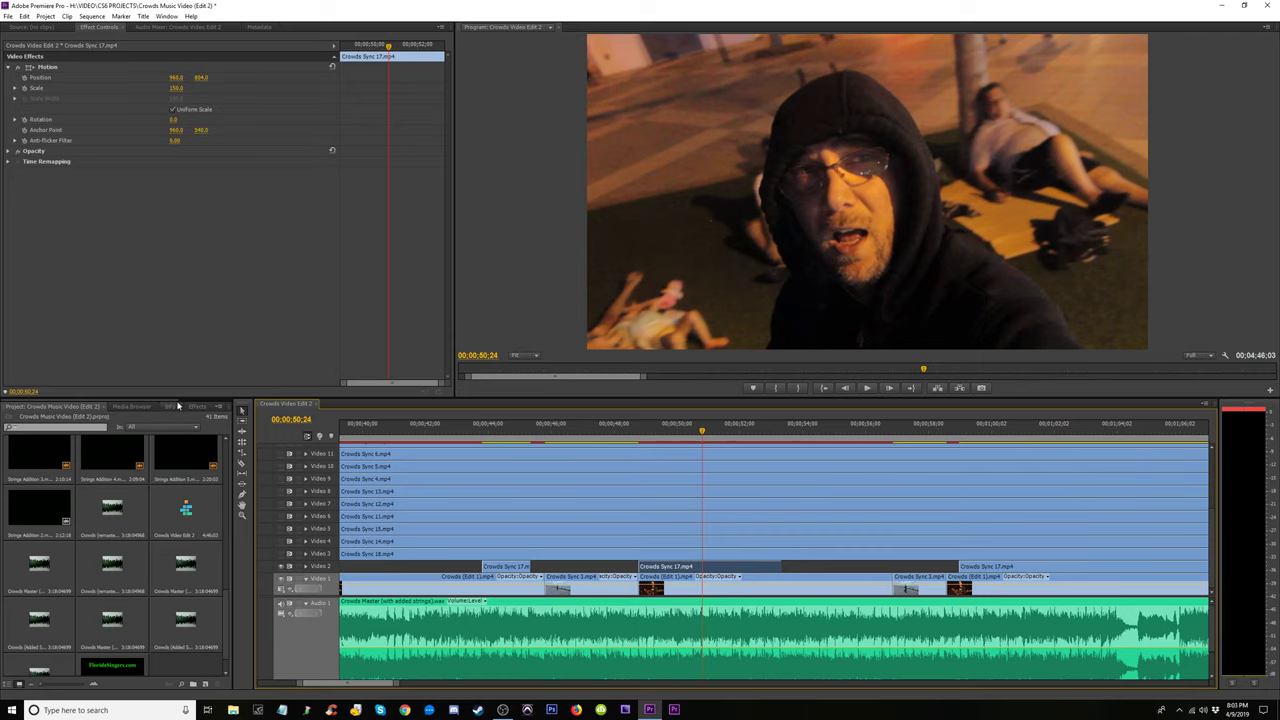
Apply Warp Stabilizer to Crowds Sync 17 on Video 2 and preview the section around 43–44 seconds
{"action": "left_click", "coordinate": [178, 405]}
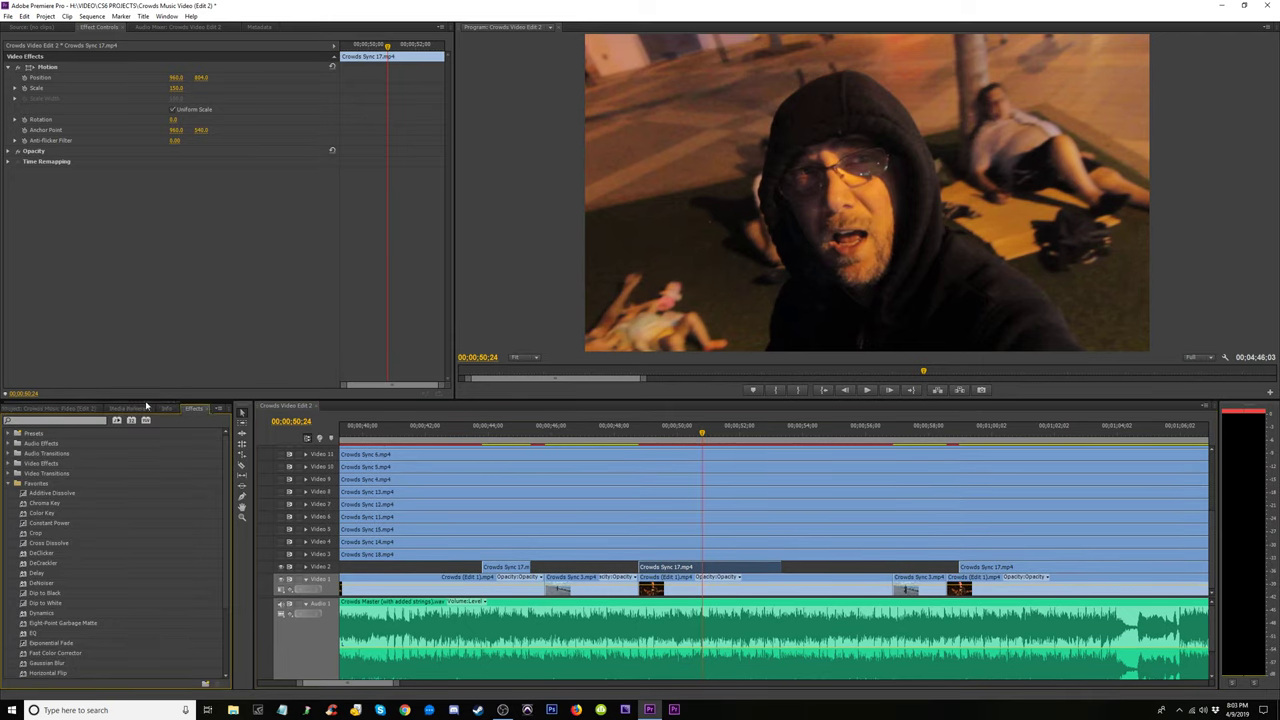
{"action": "scroll", "coordinate": [70, 597], "scroll_direction": "down", "scroll_amount": 2}
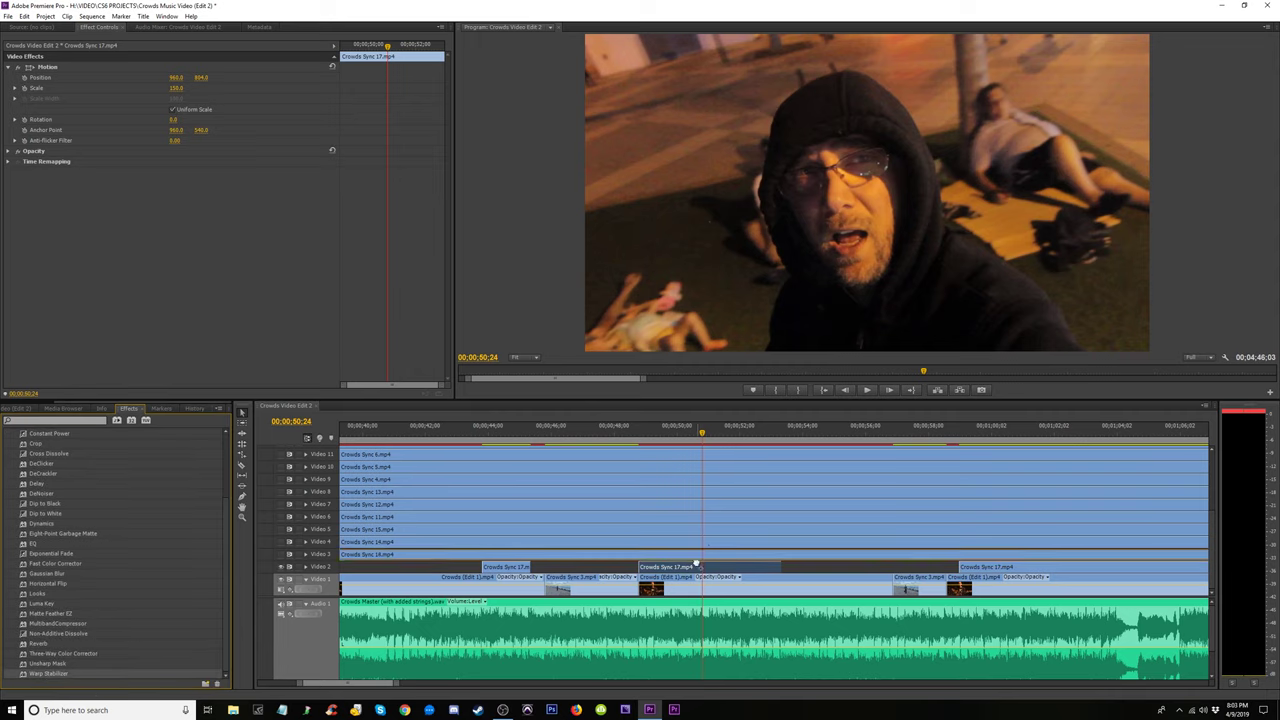
{"action": "left_click_drag", "start_coordinate": [659, 428], "coordinate": [700, 567]}
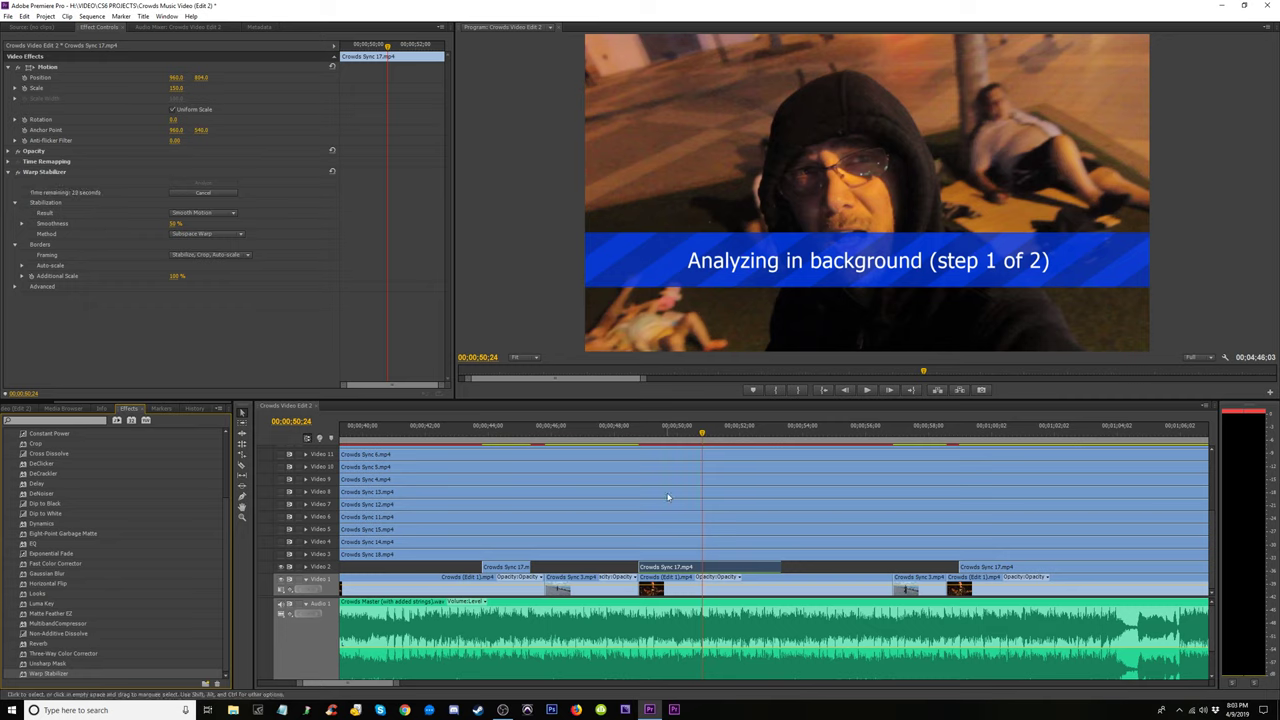
{"action": "left_click", "coordinate": [487, 441]}
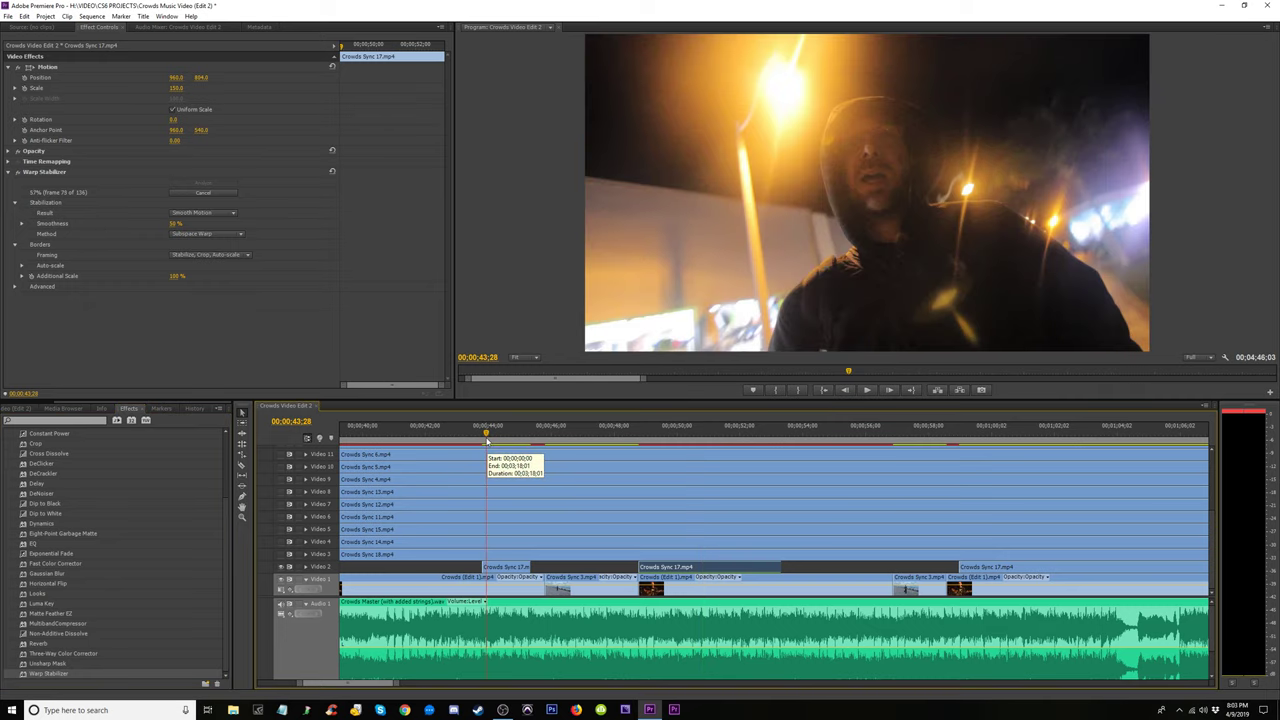
{"action": "key", "text": "space"}
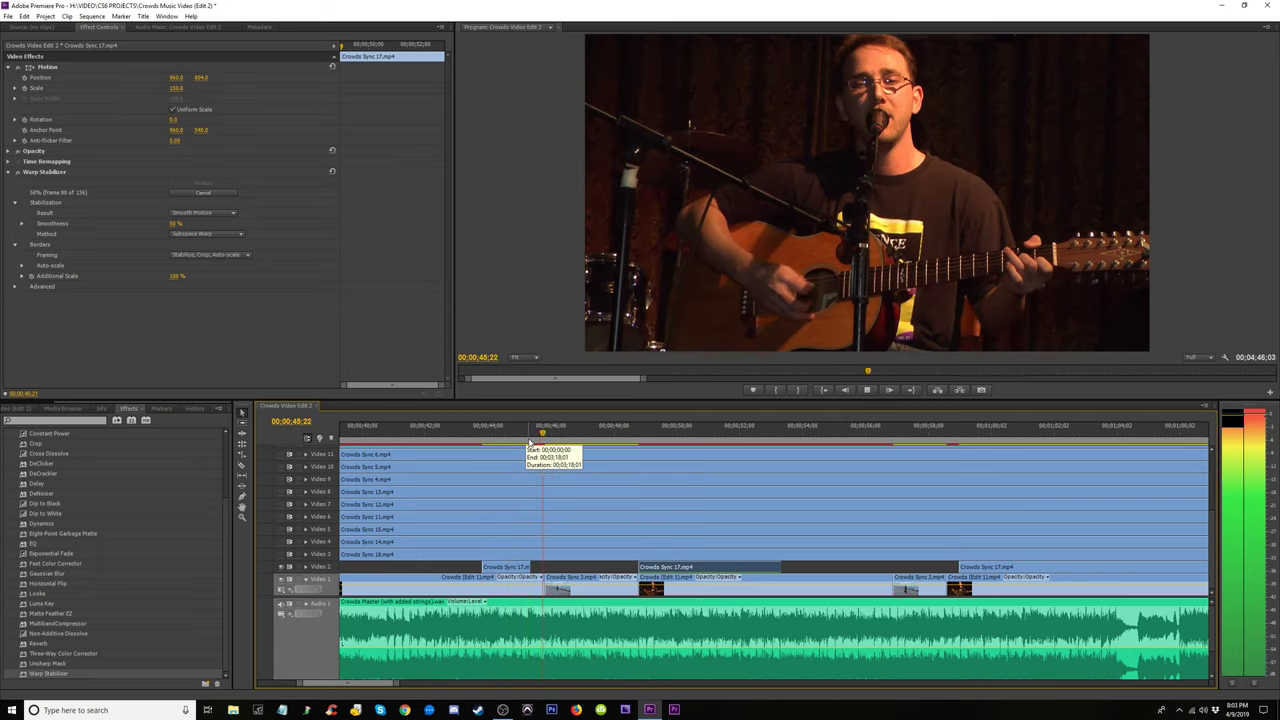
{"action": "left_click", "coordinate": [459, 440]}
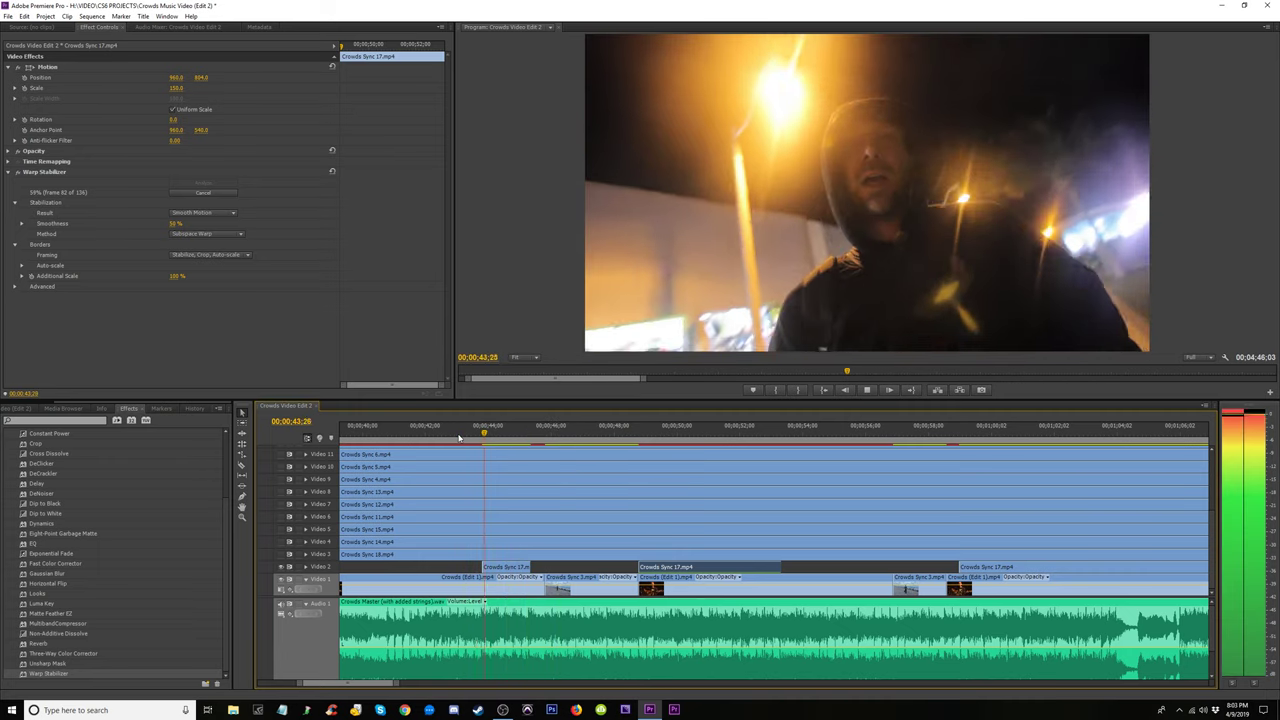
{"action": "key", "text": "space"}
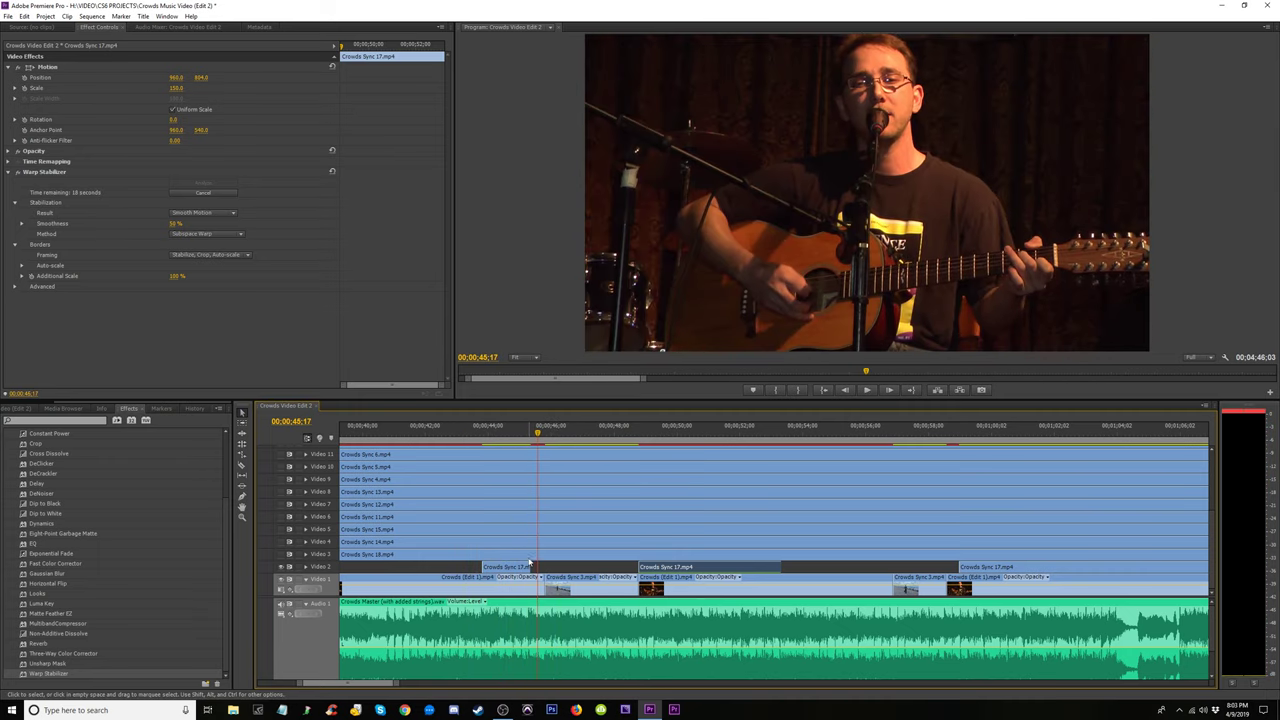
{"action": "left_click", "coordinate": [520, 458]}
{"action": "key", "text": "space"}
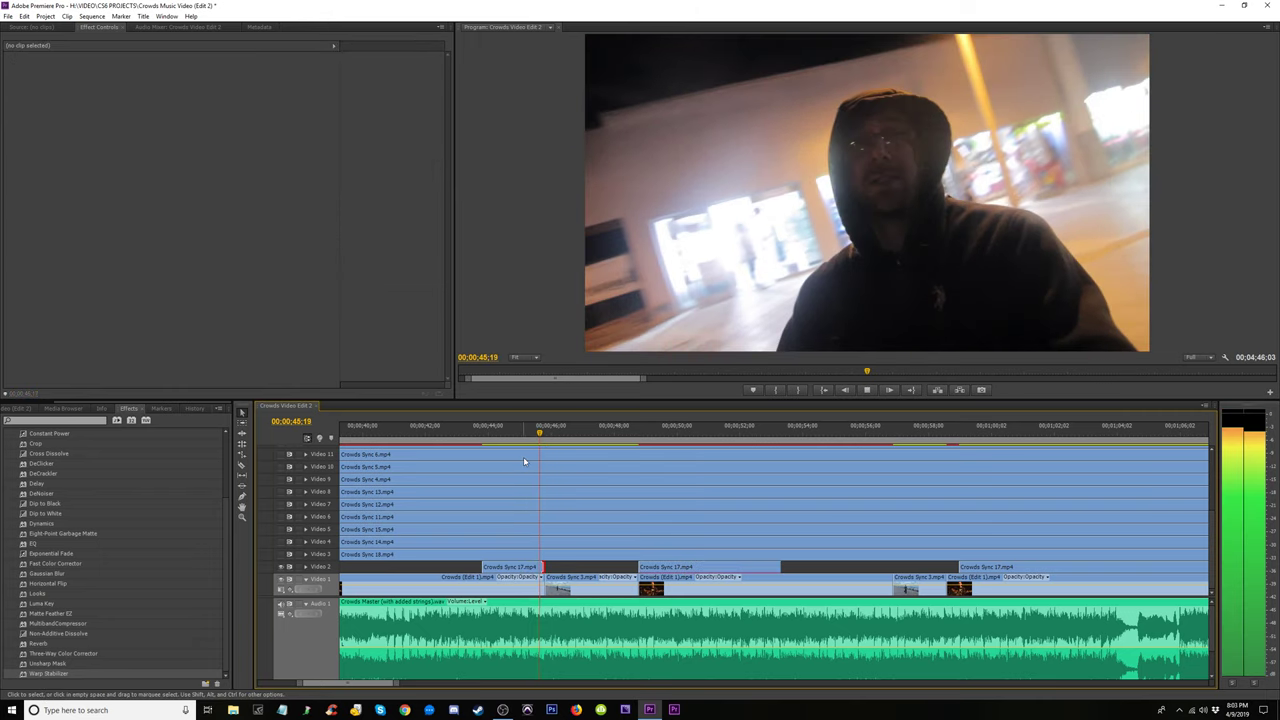
Pull the Video 1 clip's start 12 frames earlier and replay the cut around 42–45 seconds
{"action": "left_click", "coordinate": [519, 437]}
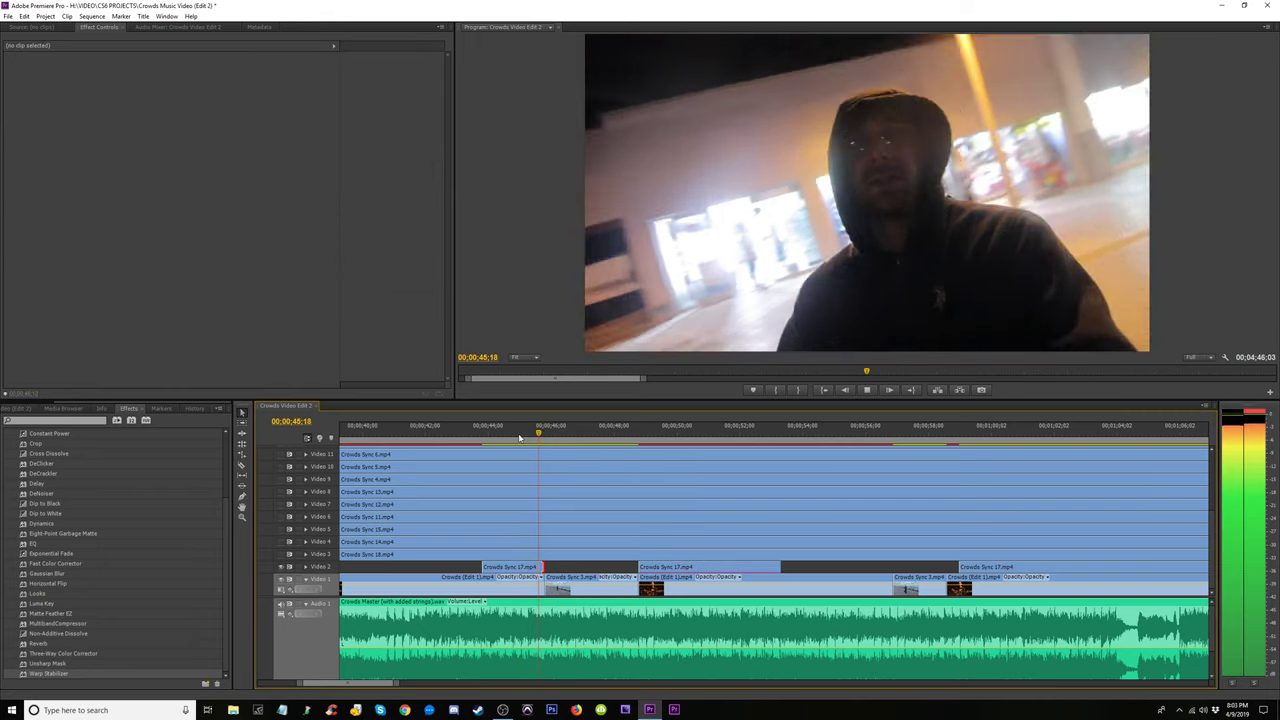
{"action": "left_click", "coordinate": [474, 437]}
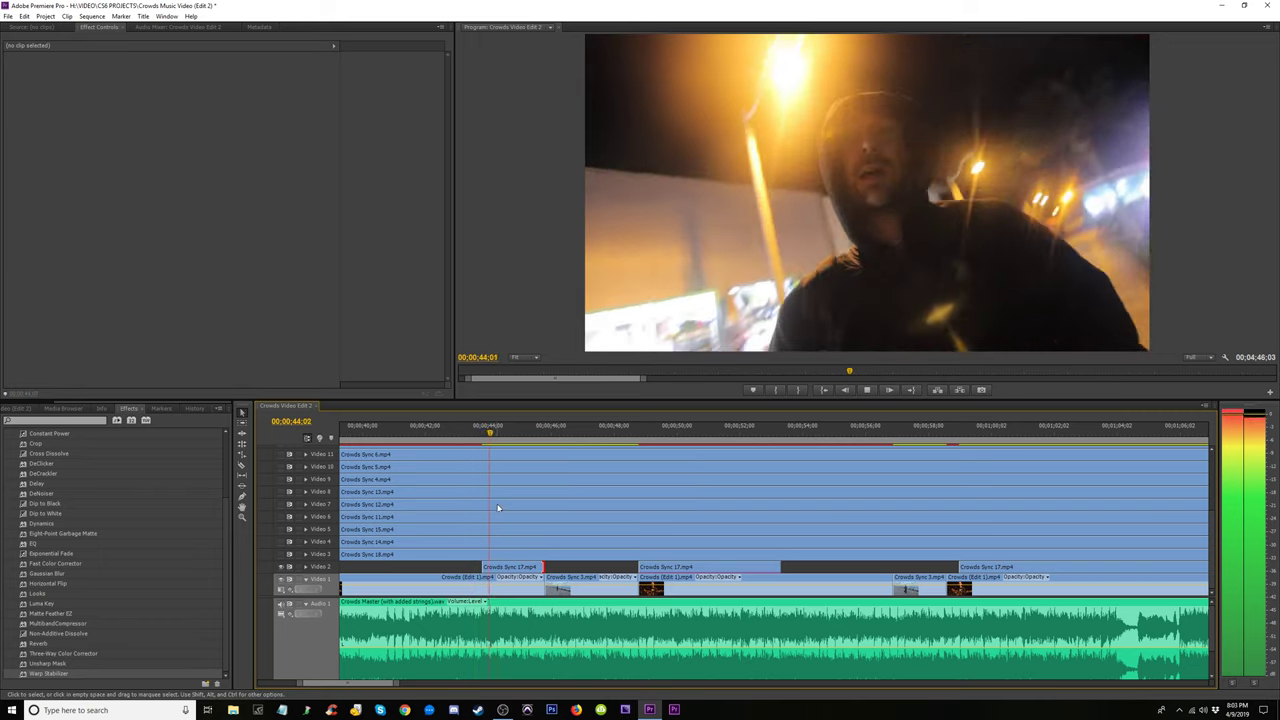
{"action": "key", "text": "space"}
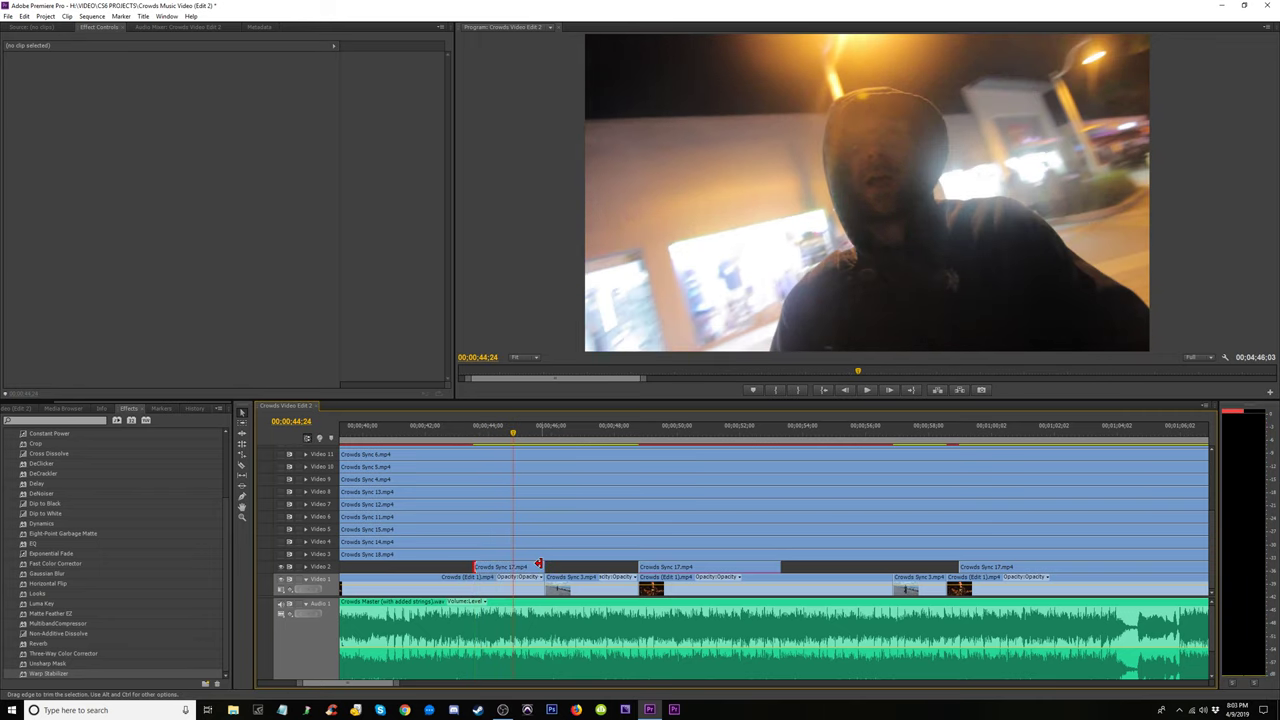
{"action": "key", "text": "space"}
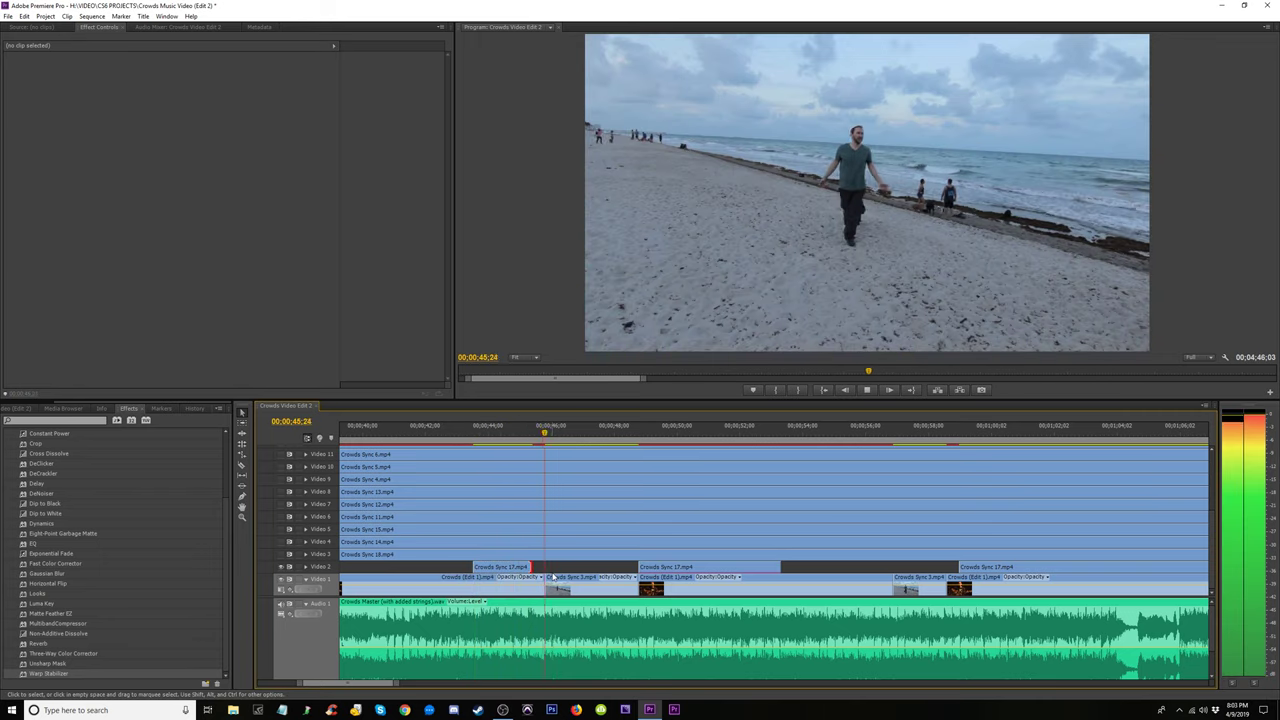
{"action": "mouse_move", "coordinate": [545, 589]}
{"action": "left_mouse_down"}
{"action": "mouse_move", "coordinate": [525, 589]}
{"action": "mouse_move", "coordinate": [533, 578]}
{"action": "left_mouse_up"}
{"action": "left_click", "coordinate": [512, 437]}
{"action": "key", "text": "space"}
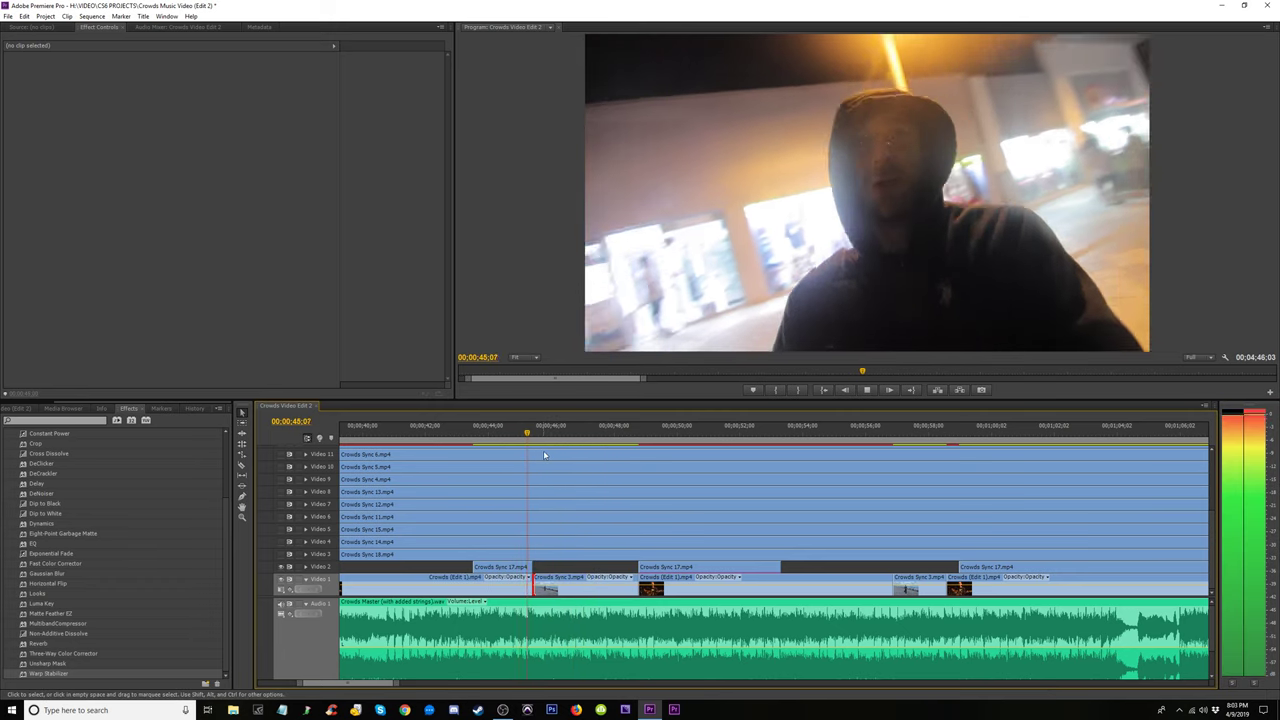
{"action": "left_click", "coordinate": [431, 434]}
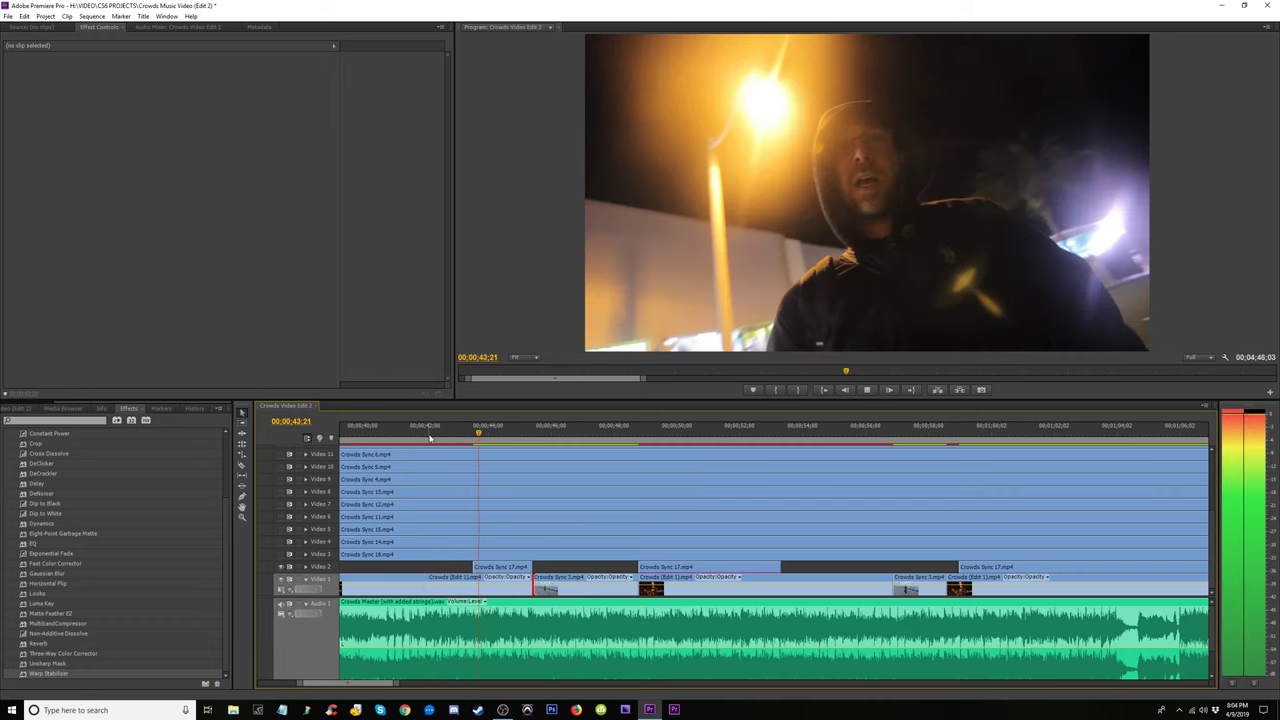
{"action": "key", "text": "space"}
{"action": "left_click_drag", "start_coordinate": [502, 569], "coordinate": [503, 588]}
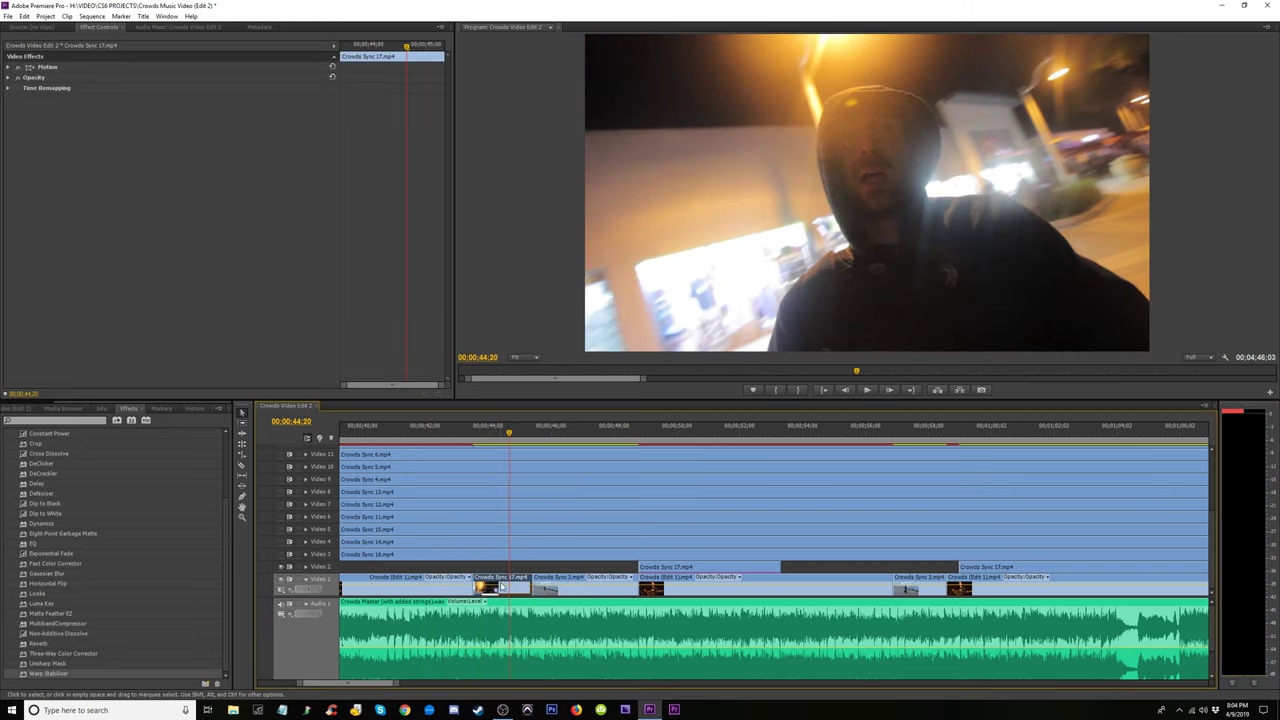
{"action": "key", "text": "space"}
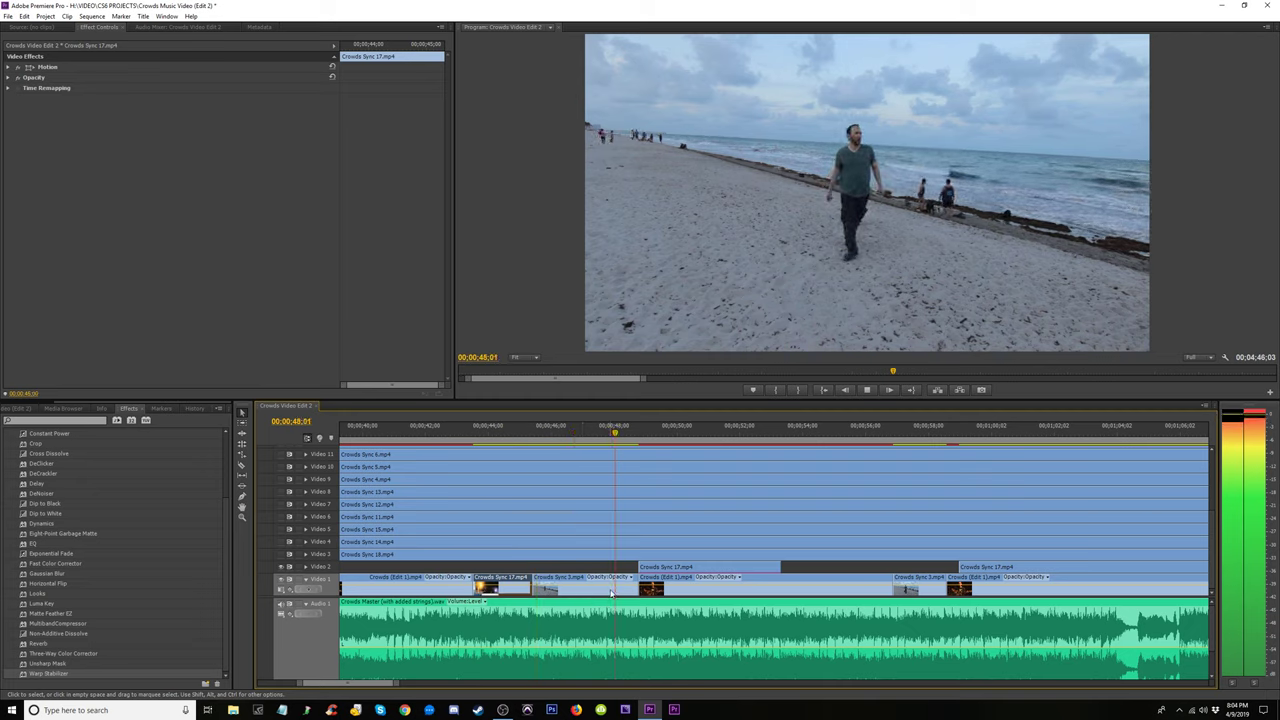
{"action": "key", "text": "space"}
{"action": "left_click", "coordinate": [679, 568]}
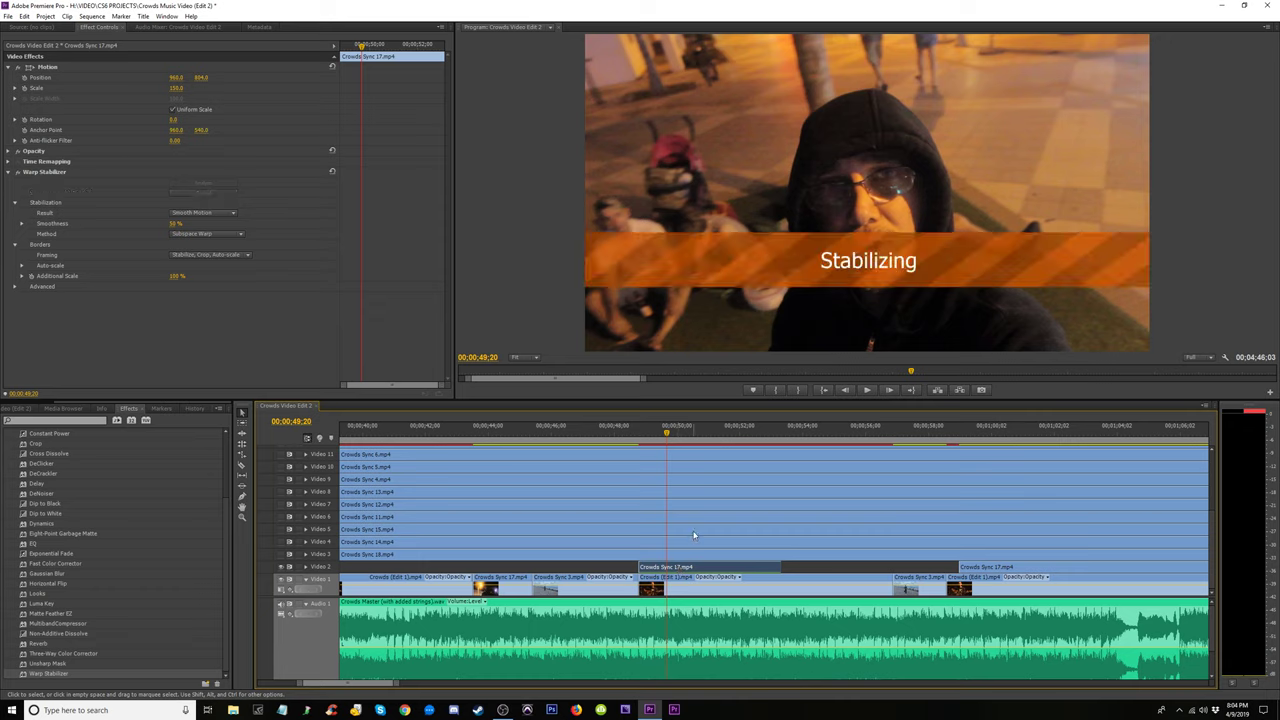
{"action": "left_click", "coordinate": [629, 437]}
{"action": "key", "text": "space"}
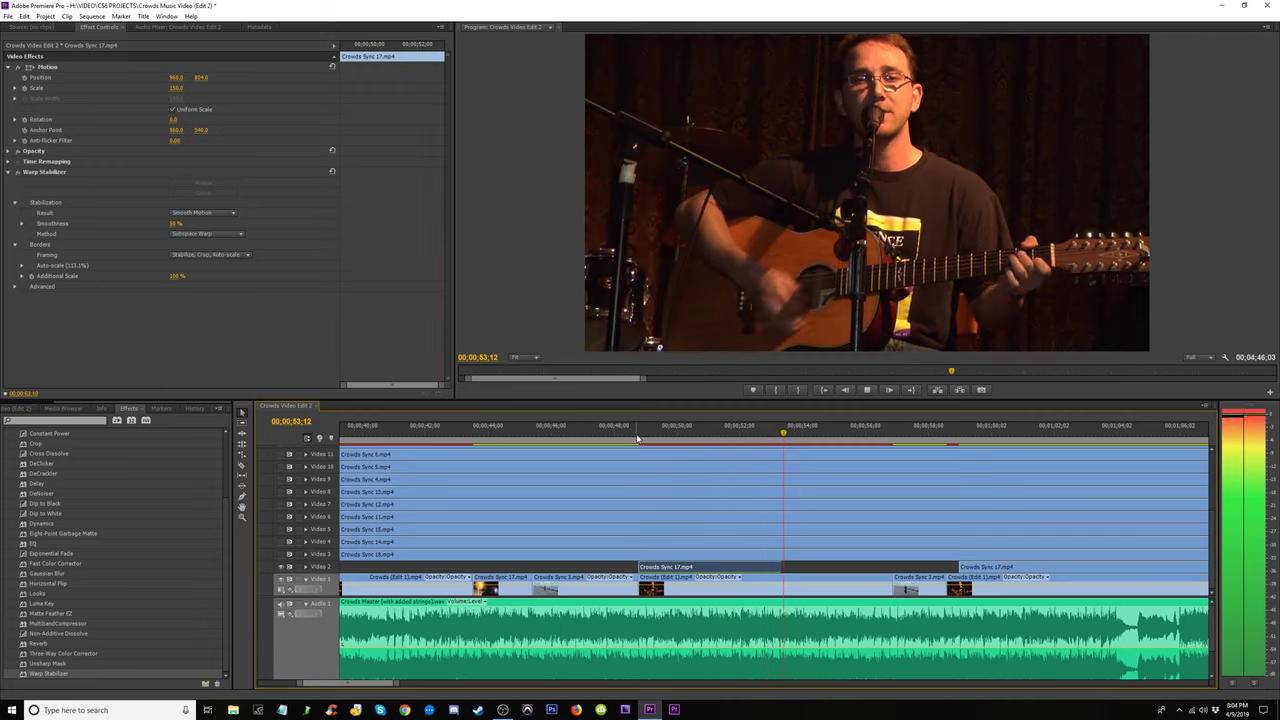
{"action": "key", "text": "space"}
Trim the head of the stabilized Crowds Sync 17 clip and replay from about 49 seconds
{"action": "left_click_drag", "start_coordinate": [642, 567], "coordinate": [643, 568]}
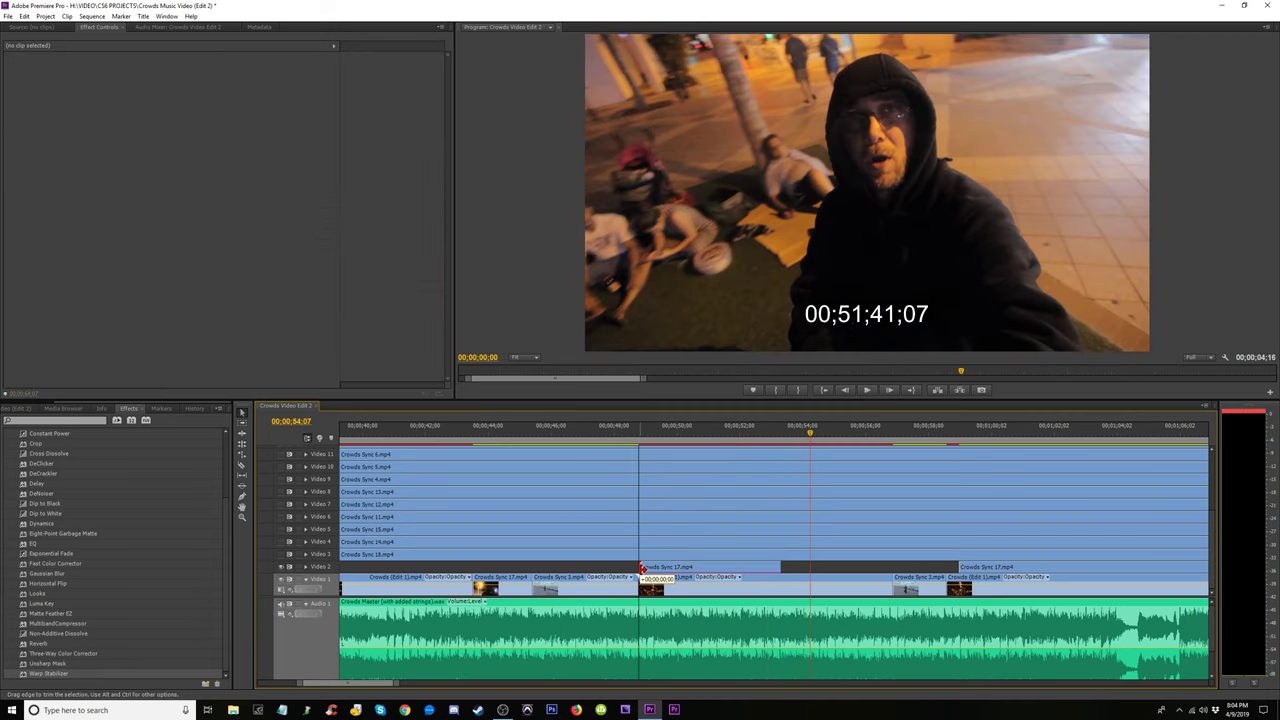
{"action": "left_click", "coordinate": [640, 438]}
{"action": "key", "text": "space"}
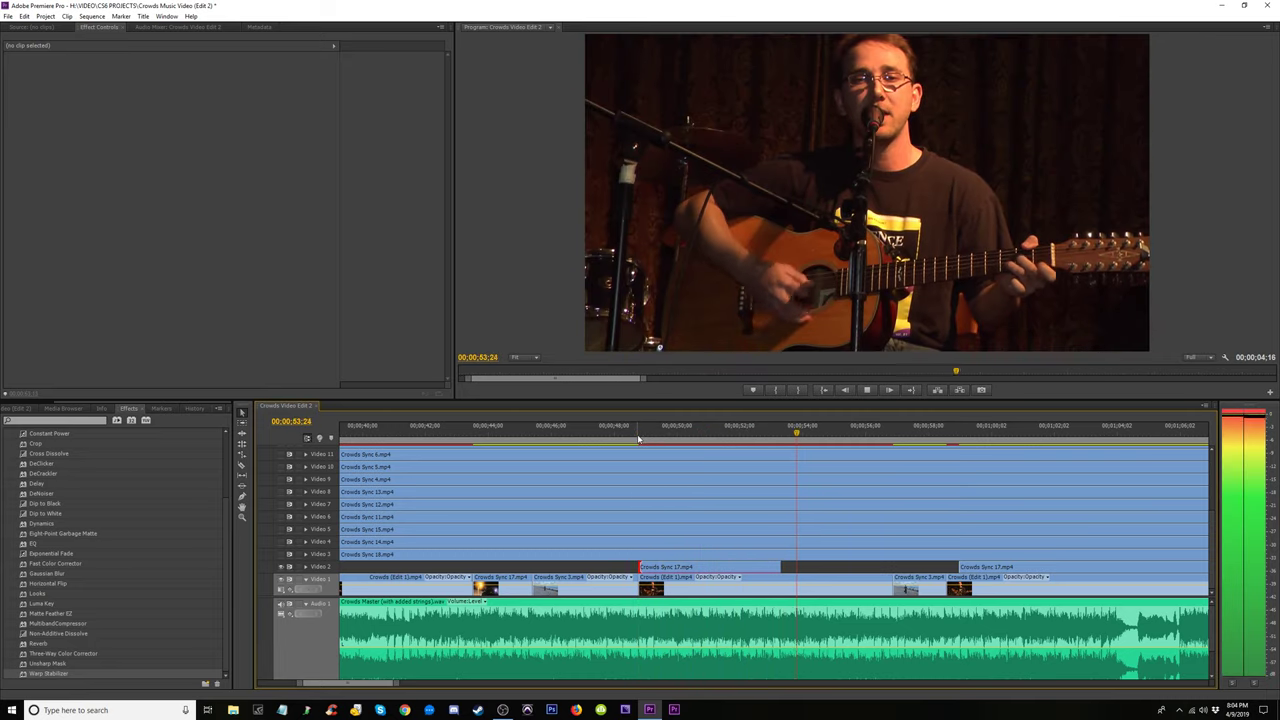
{"action": "key", "text": "space"}
Move the stabilized Crowds Sync 17 clip onto Video 1 and review the cut near 49 seconds
{"action": "left_click_drag", "start_coordinate": [708, 567], "coordinate": [708, 579]}
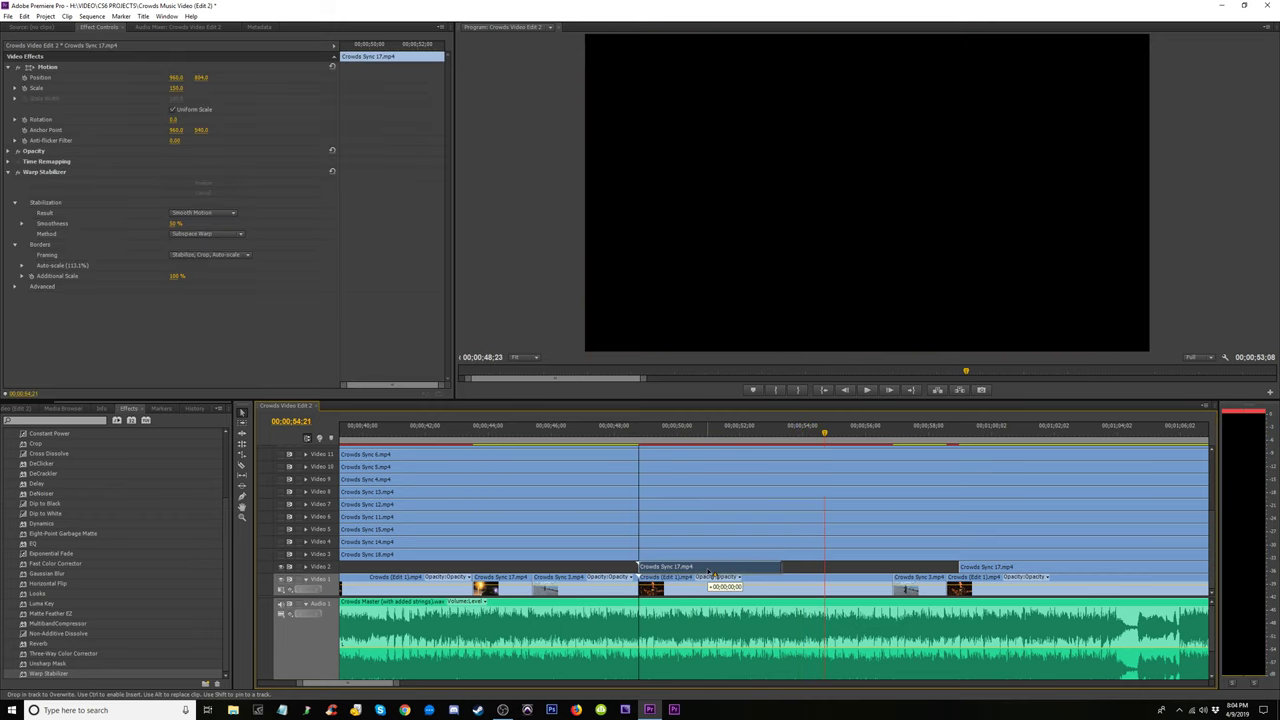
{"action": "left_click", "coordinate": [624, 430]}
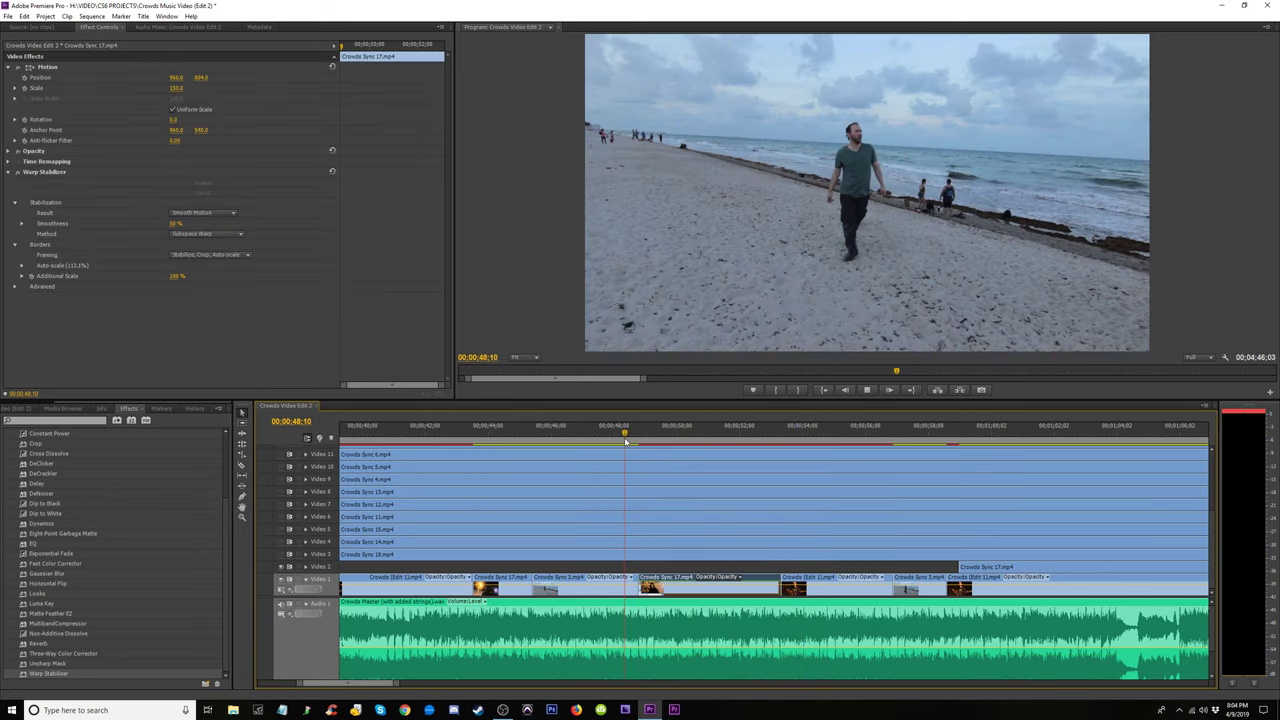
{"action": "key", "text": "space"}
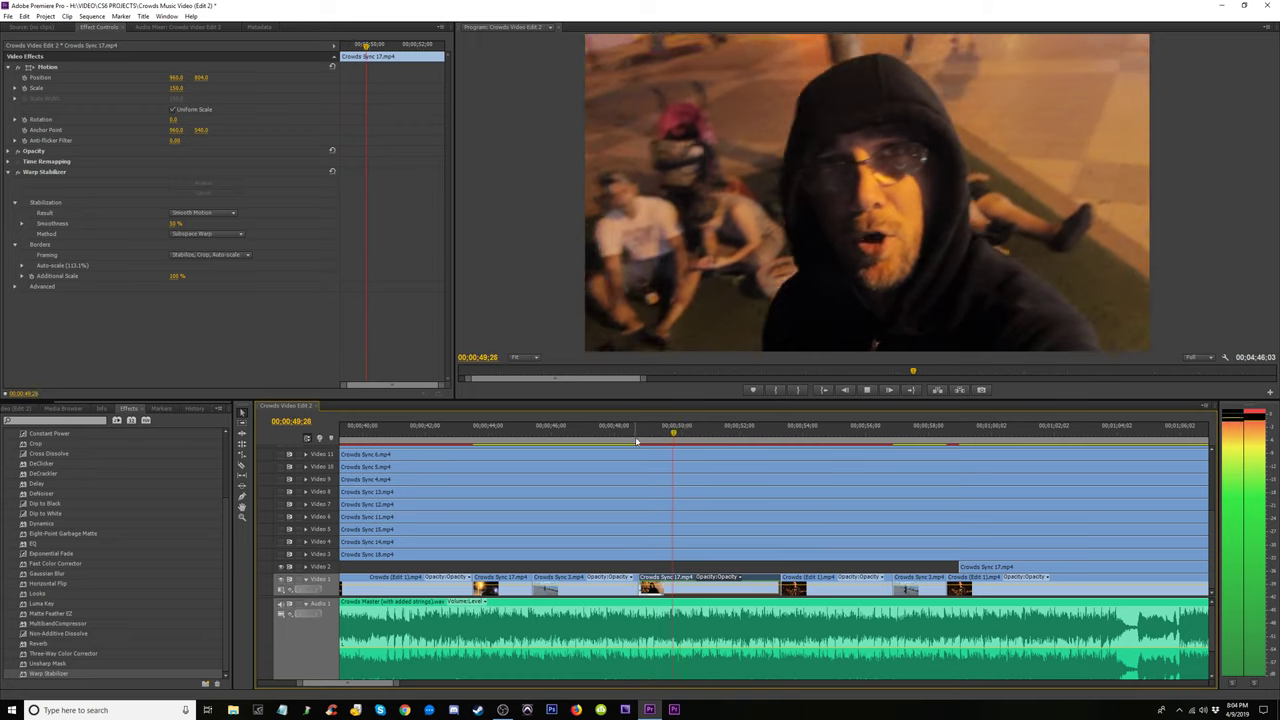
{"action": "key", "text": "space"}
{"action": "left_click_drag", "start_coordinate": [631, 434], "coordinate": [663, 451]}
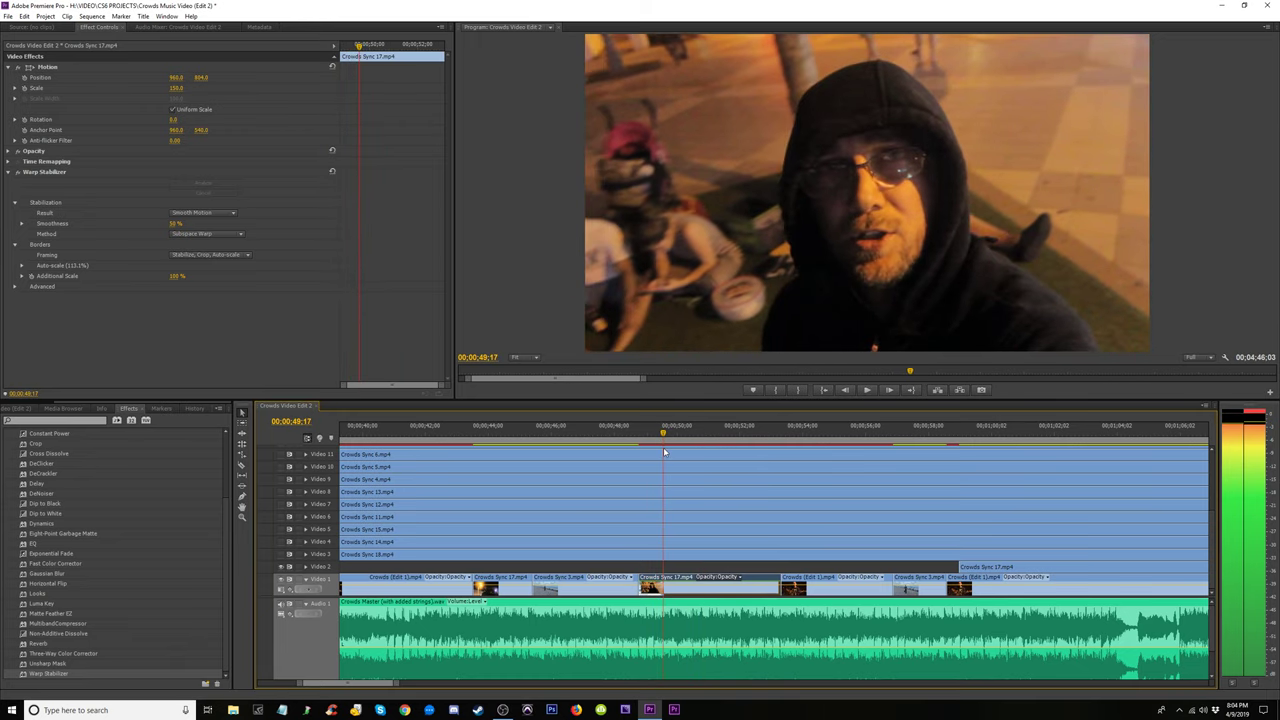
{"action": "left_click", "coordinate": [660, 452]}
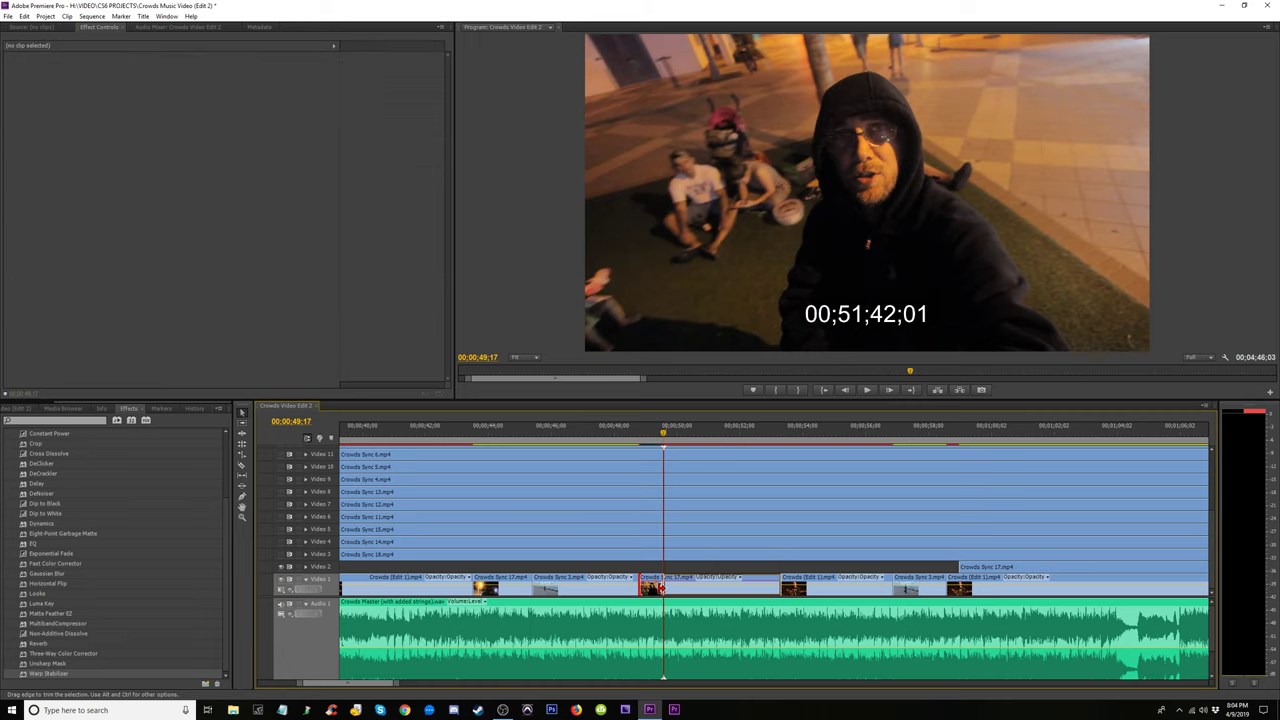
{"action": "left_click", "coordinate": [630, 434]}
{"action": "key", "text": "space"}
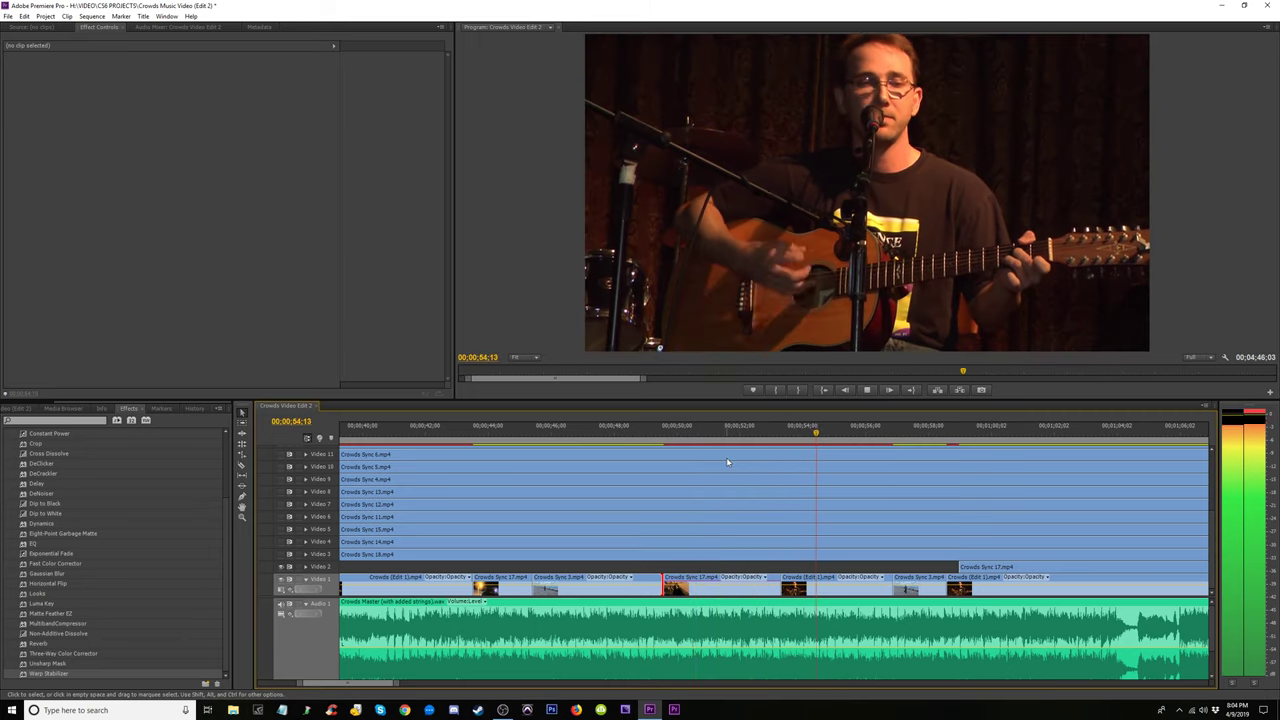
{"action": "key", "text": "minus"}
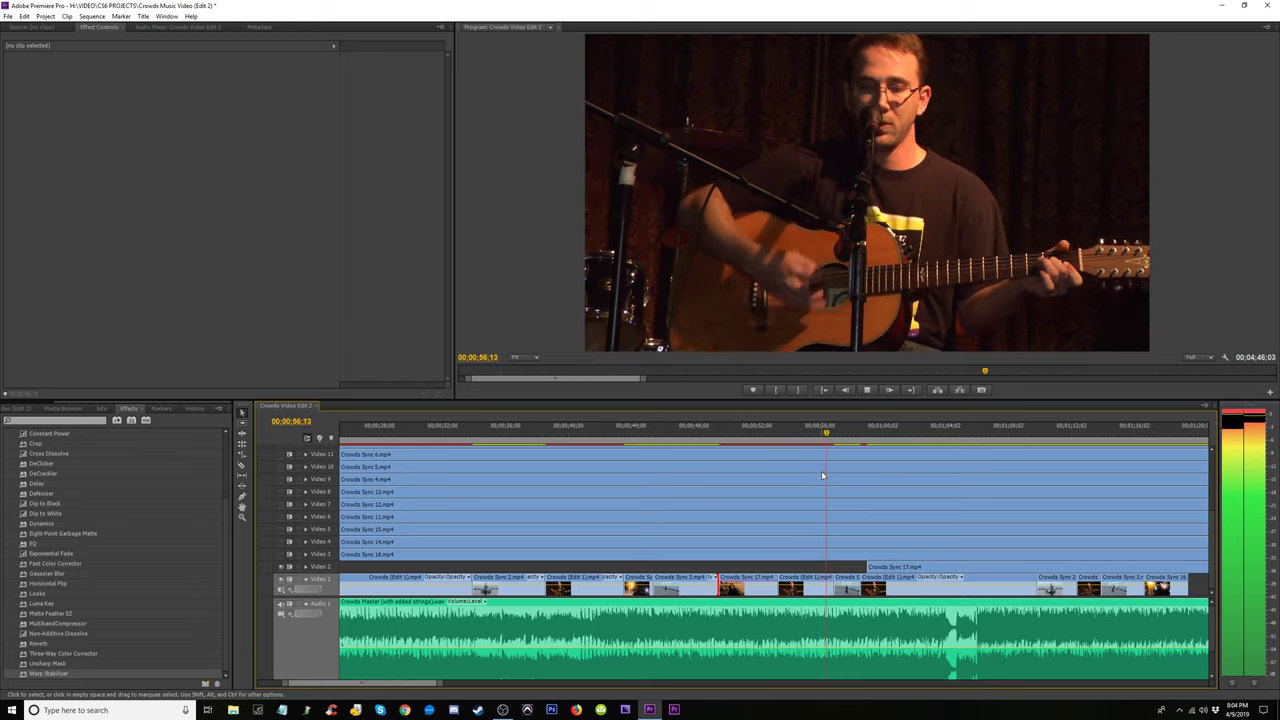
{"action": "key", "text": "minus"}
{"action": "key", "text": "ctrl+grave"}
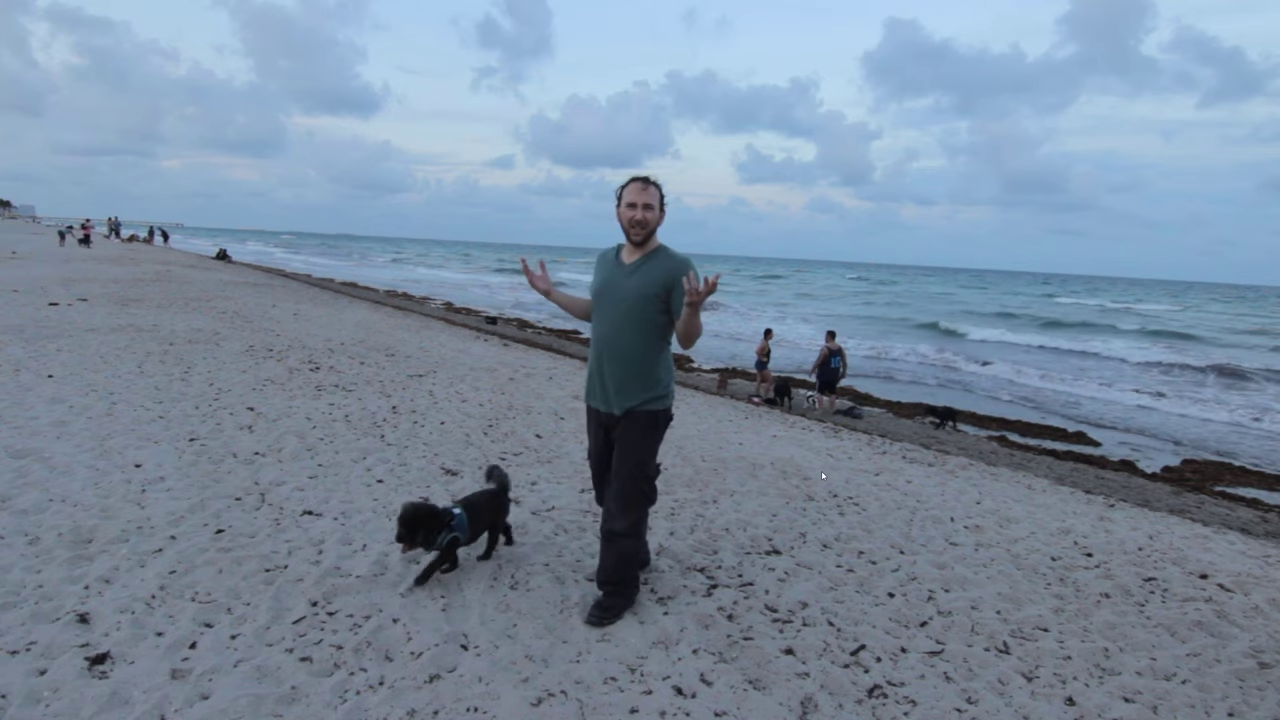
{"action": "key", "text": "ctrl+grave"}
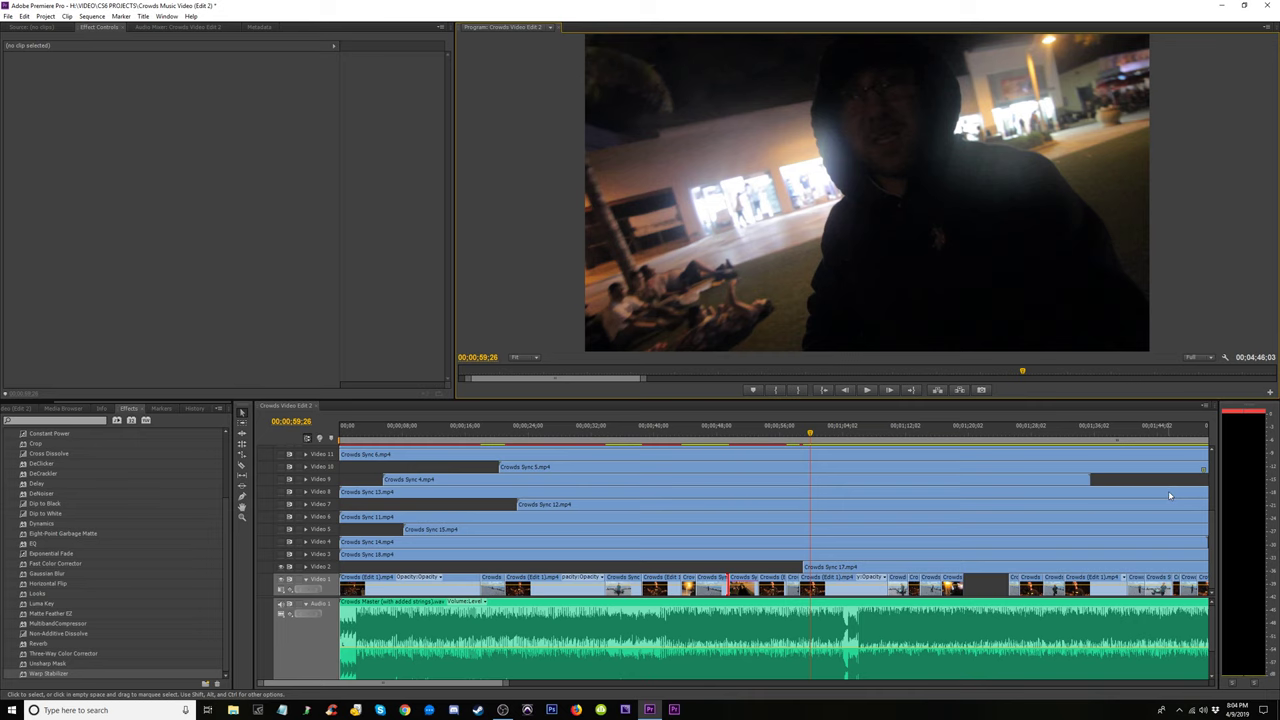
{"action": "key", "text": "equal"}
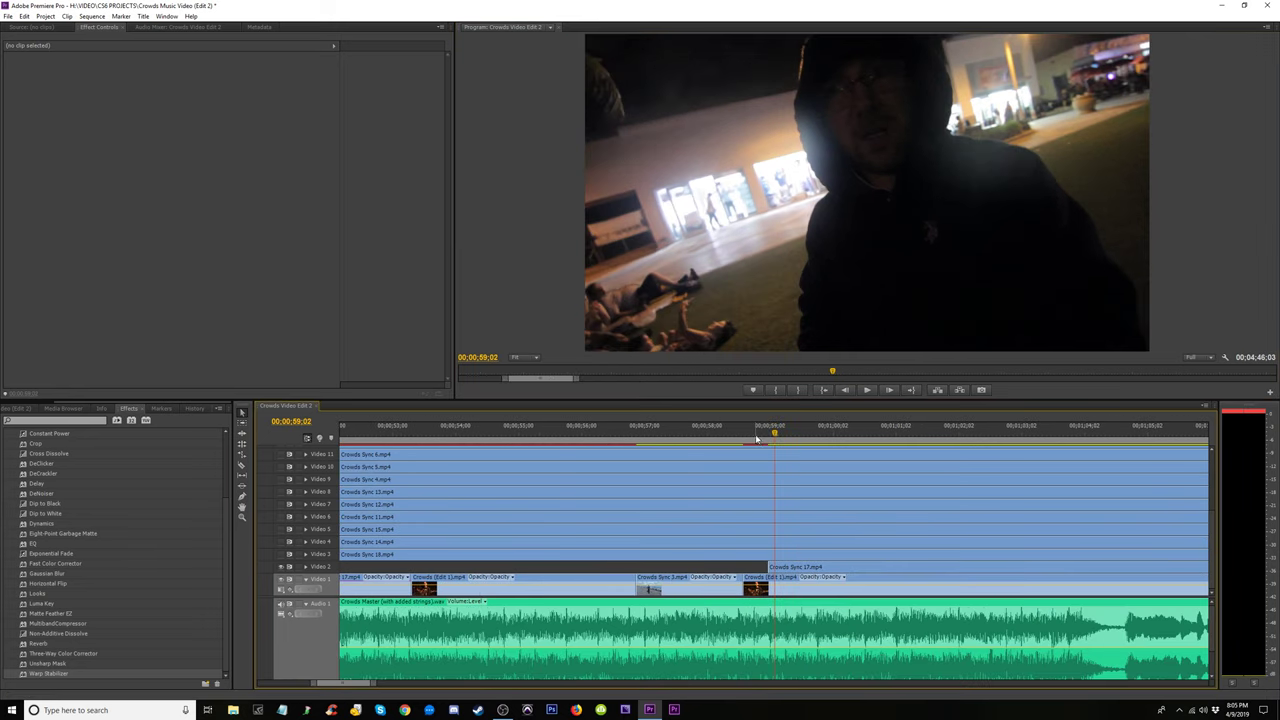
{"action": "left_click_drag", "start_coordinate": [766, 438], "coordinate": [782, 438]}
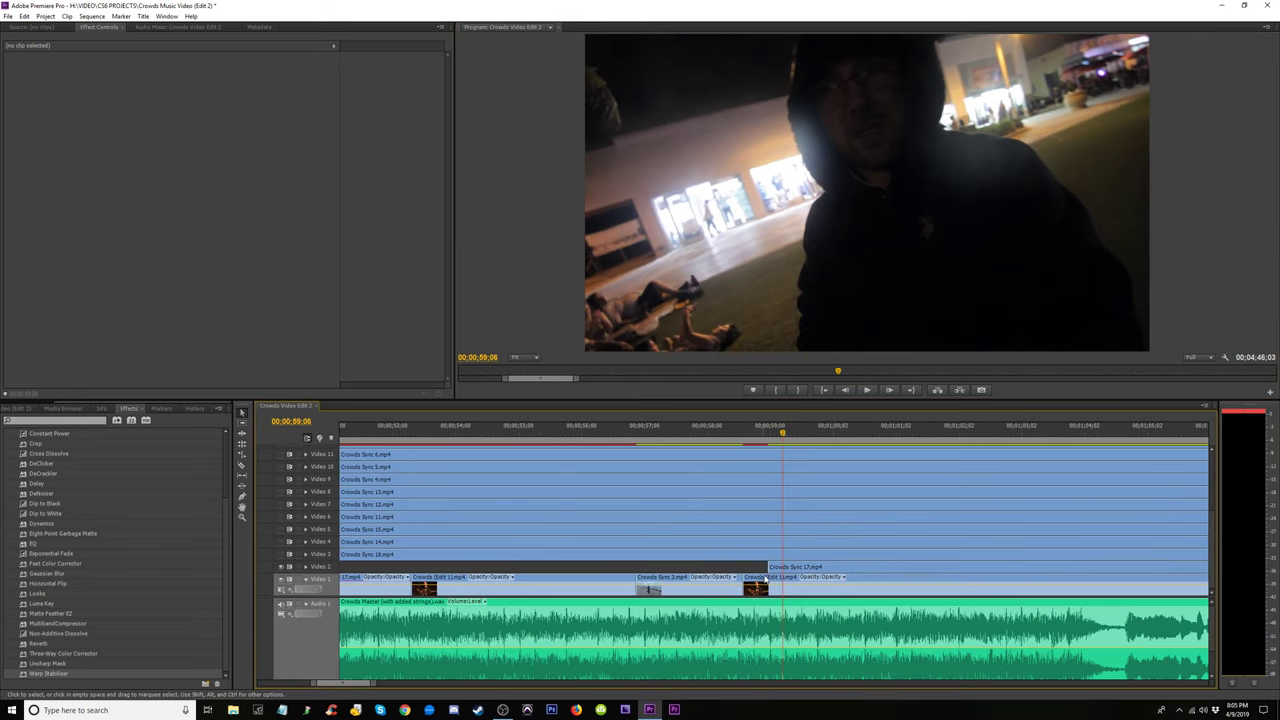
{"action": "key", "text": "space"}
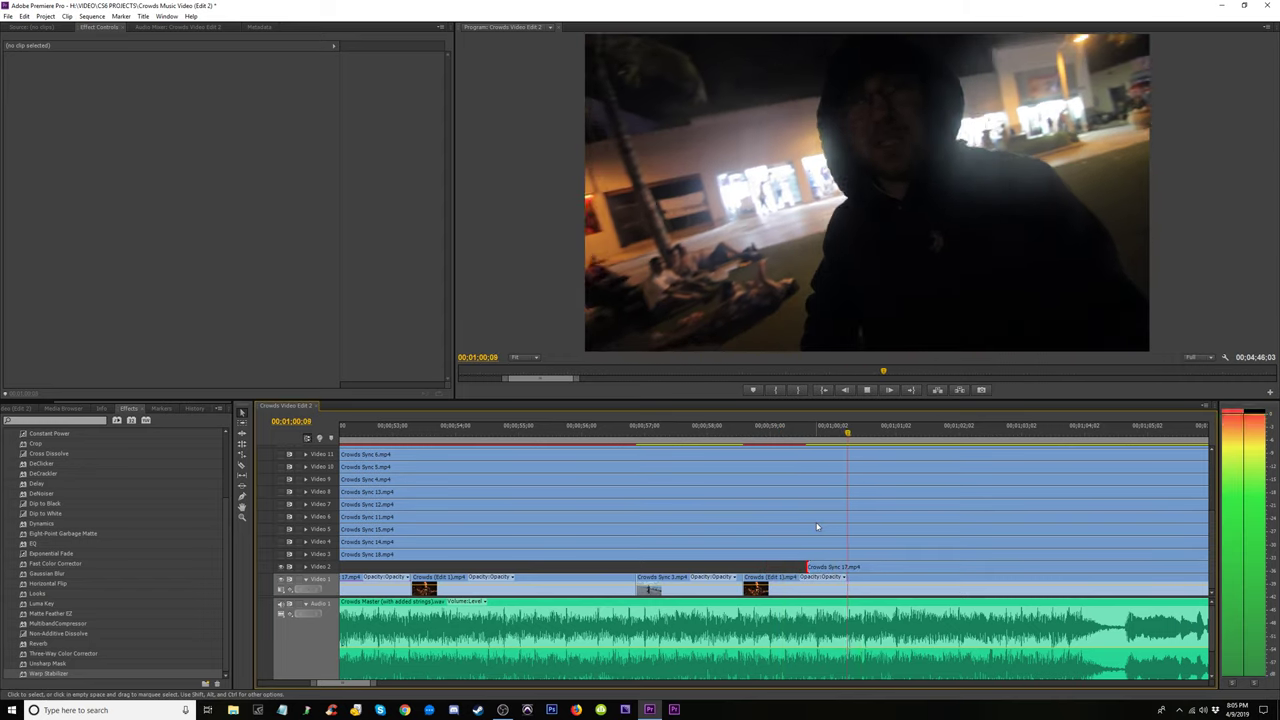
{"action": "key", "text": "ctrl+grave"}
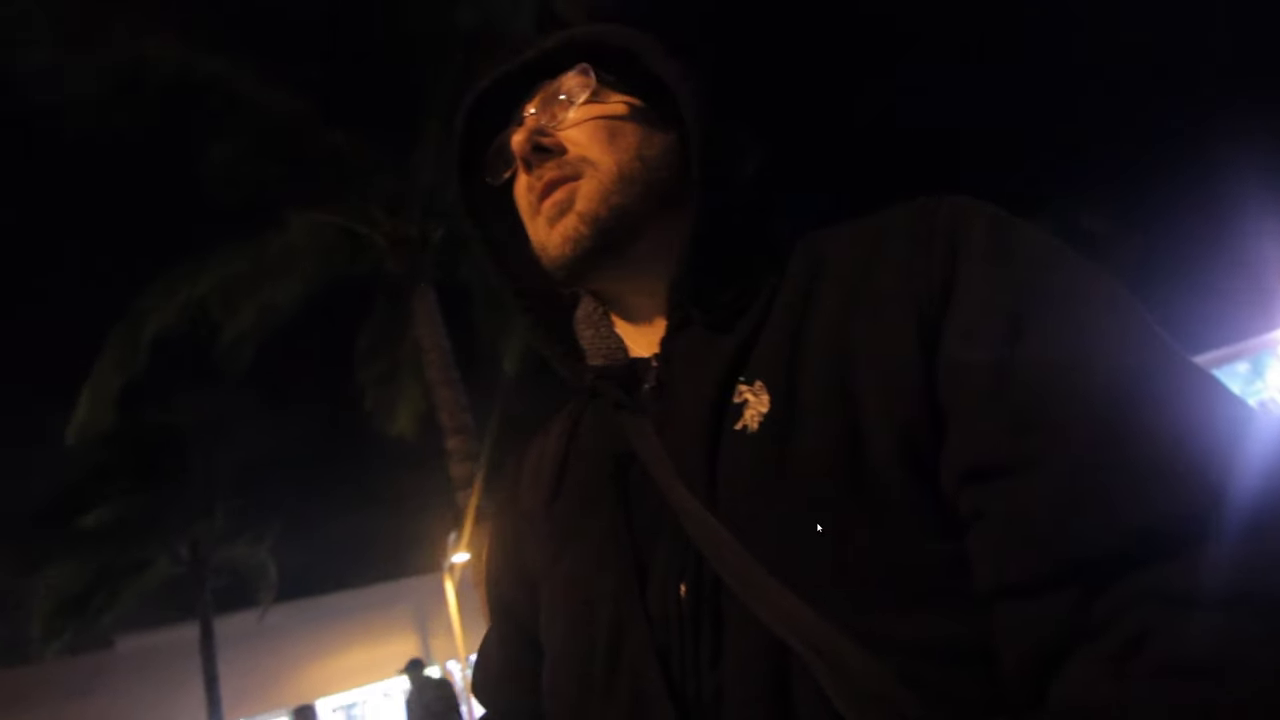
{"action": "key", "text": "Escape"}
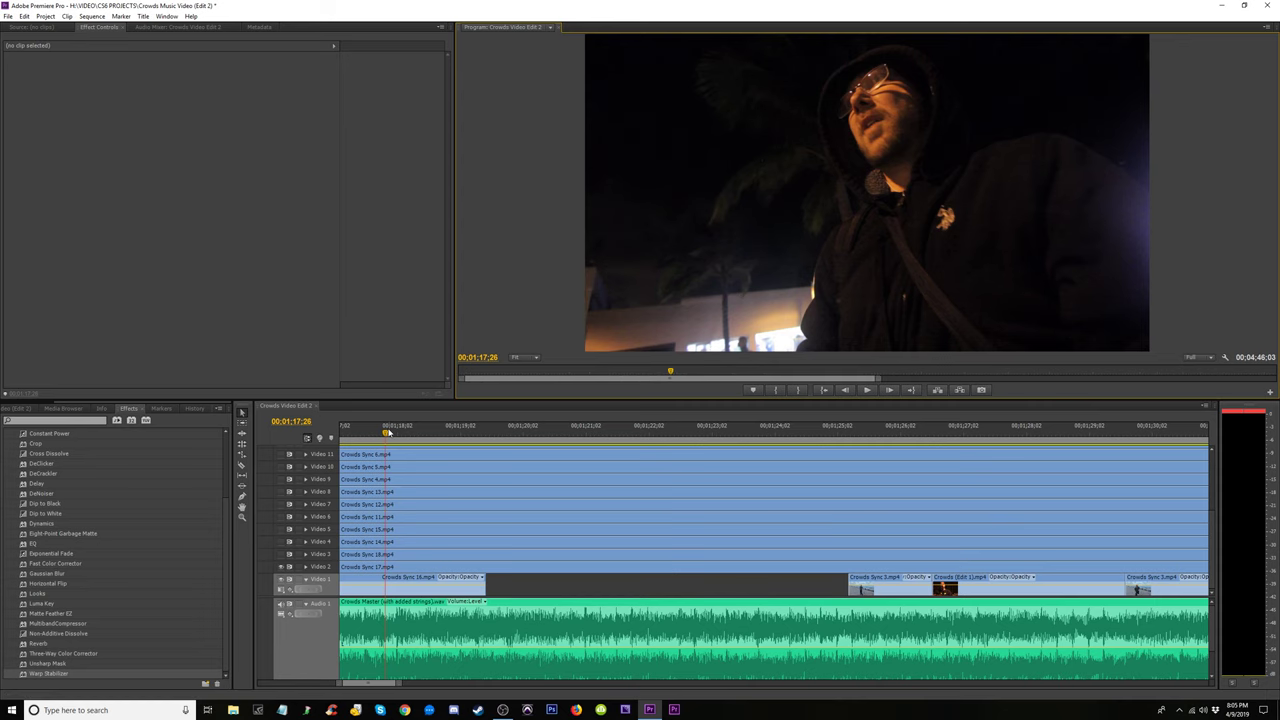
Extend the end of the Crowds Sync 16 shot on Video 1 past about 1;19
{"action": "left_click_drag", "start_coordinate": [389, 432], "coordinate": [498, 458]}
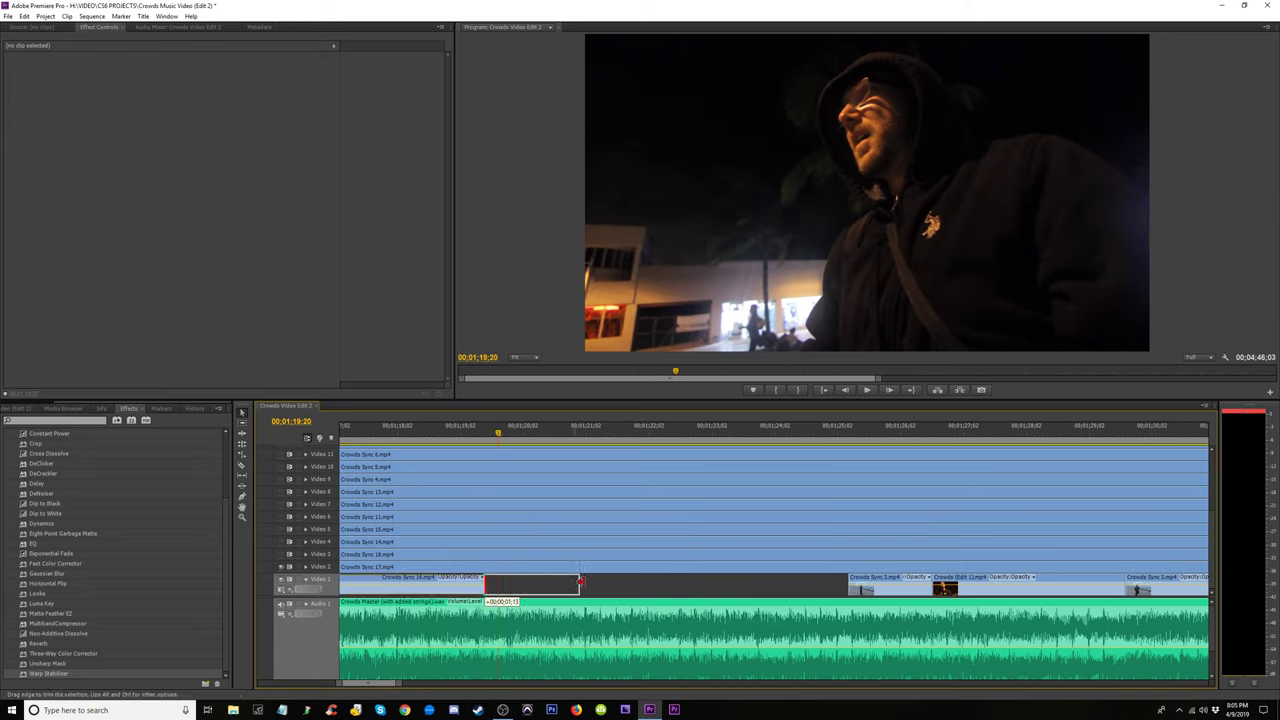
{"action": "mouse_move", "coordinate": [580, 581]}
{"action": "left_mouse_down"}
{"action": "mouse_move", "coordinate": [815, 583]}
{"action": "mouse_move", "coordinate": [483, 588]}
{"action": "left_mouse_up"}
{"action": "left_click_drag", "start_coordinate": [480, 589], "coordinate": [727, 580]}
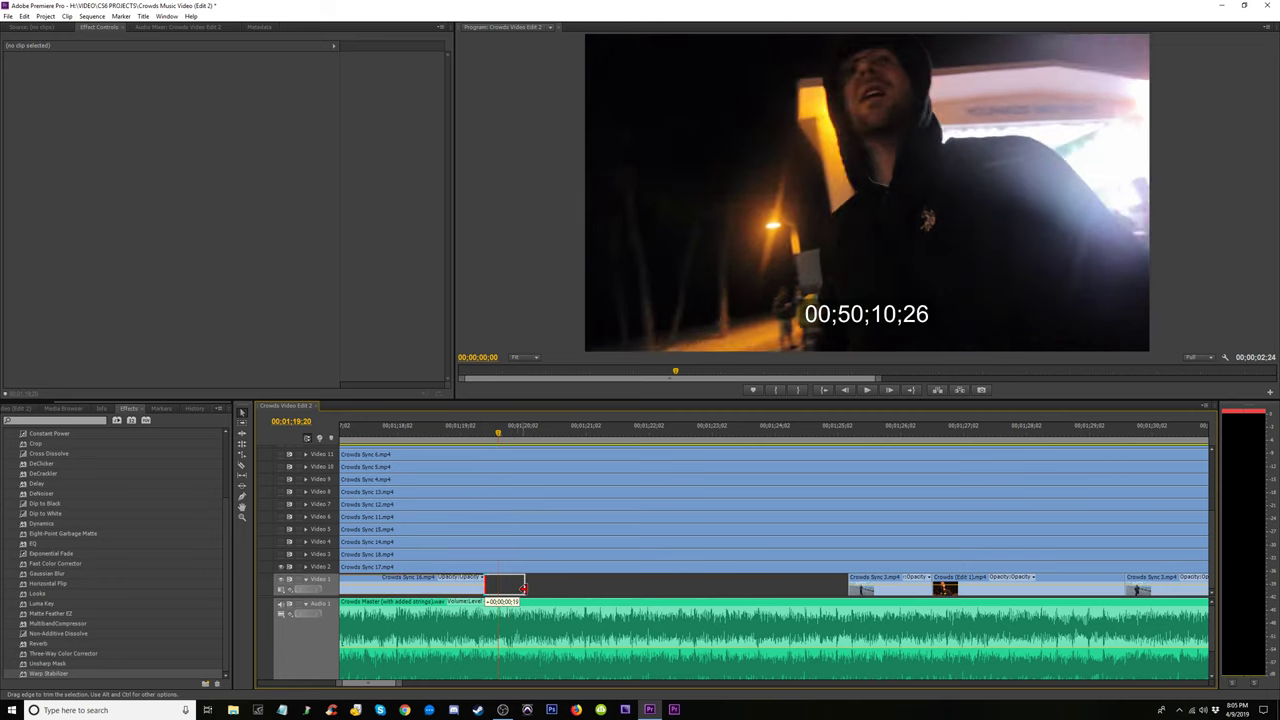
Trim Crowds Sync 17's head on Video 2 much later, to about 1:51, and fit the sequence in view
{"action": "key", "text": "minus"}
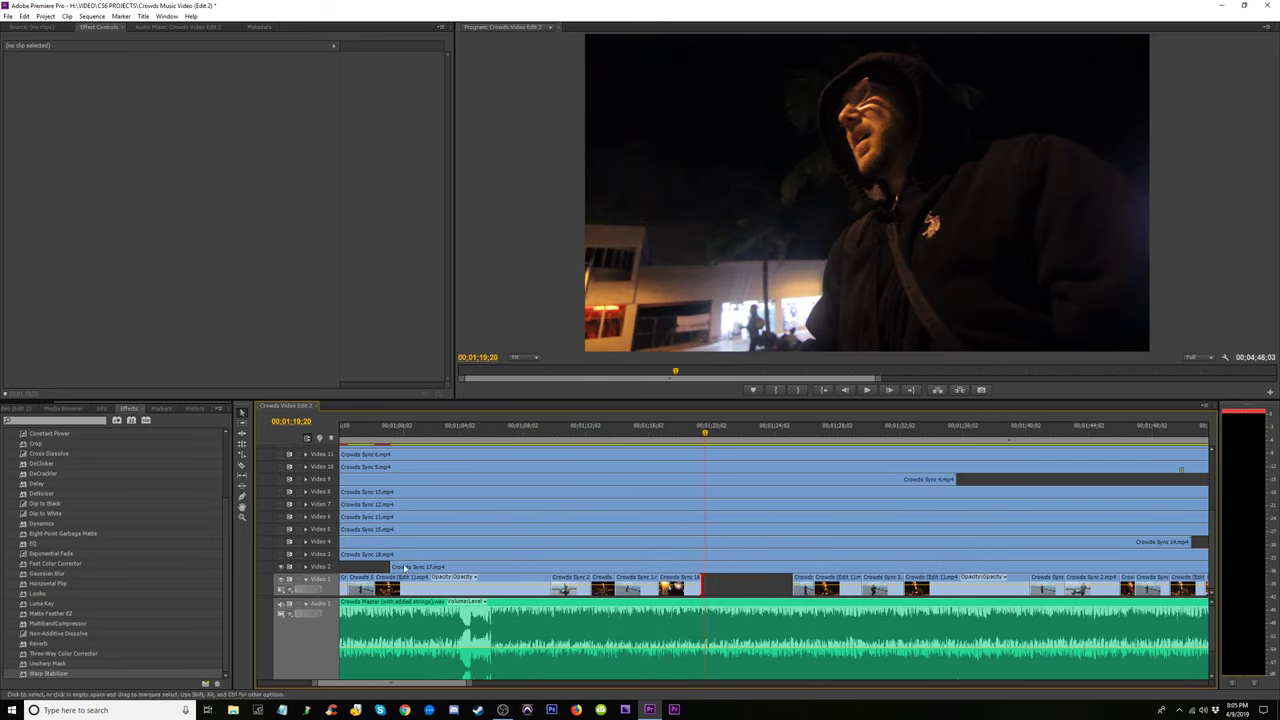
{"action": "left_click_drag", "start_coordinate": [397, 565], "coordinate": [1086, 566]}
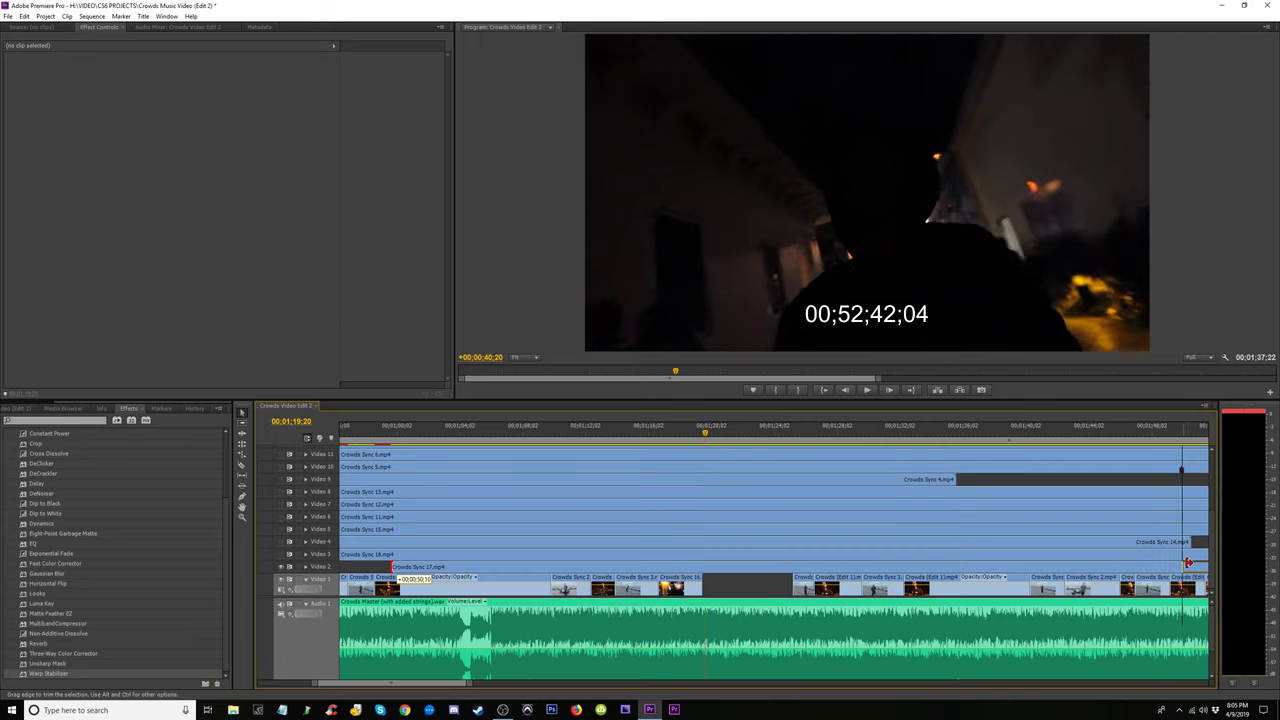
{"action": "left_click_drag", "start_coordinate": [1086, 566], "coordinate": [1188, 566]}
{"action": "key", "text": "backslash"}
Trim Crowds Sync 17's start on Video 2 to about the two-minute mark and review the ending
{"action": "key", "text": "equal"}
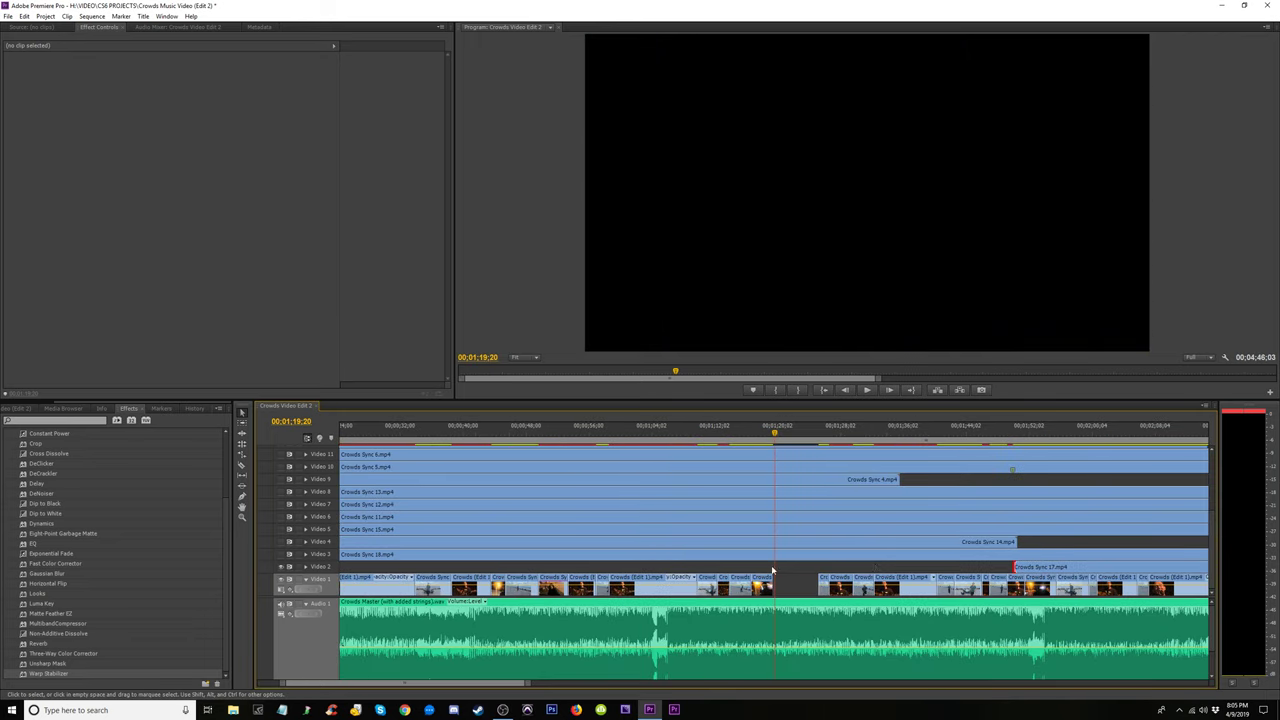
{"action": "left_click_drag", "start_coordinate": [1014, 566], "coordinate": [1141, 562]}
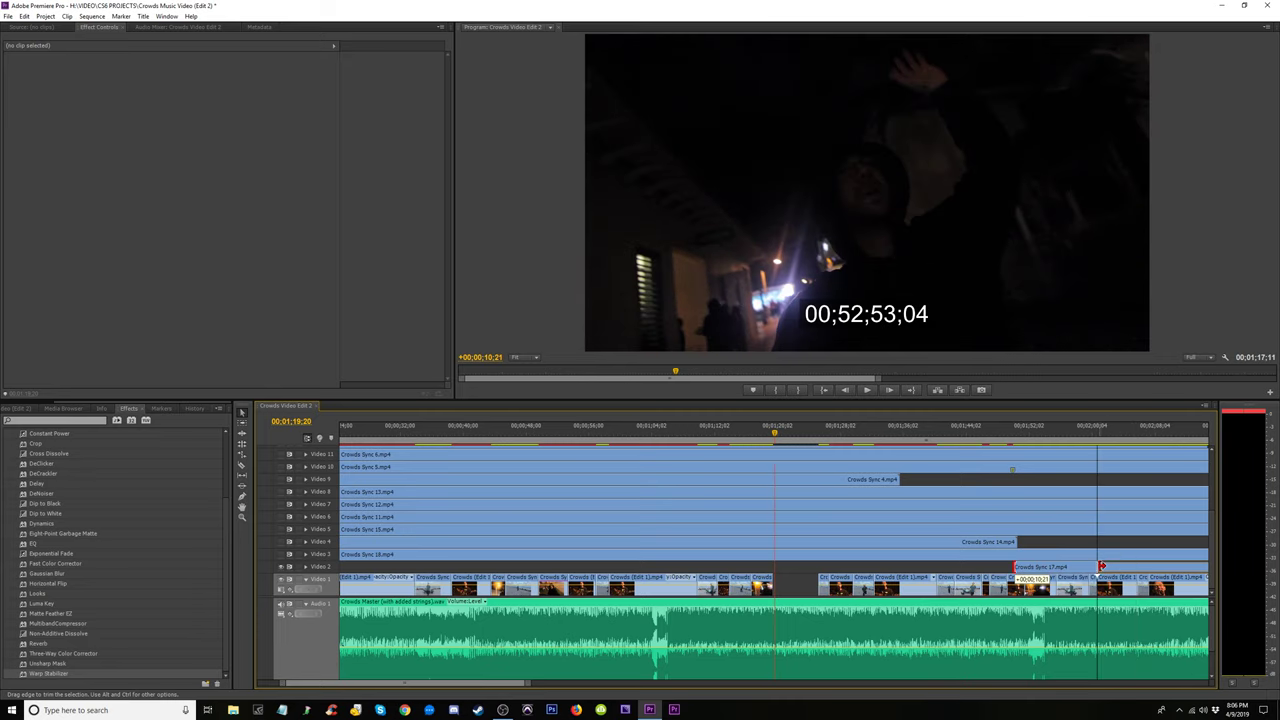
{"action": "left_click_drag", "start_coordinate": [1096, 566], "coordinate": [1093, 567]}
{"action": "left_click", "coordinate": [1092, 430]}
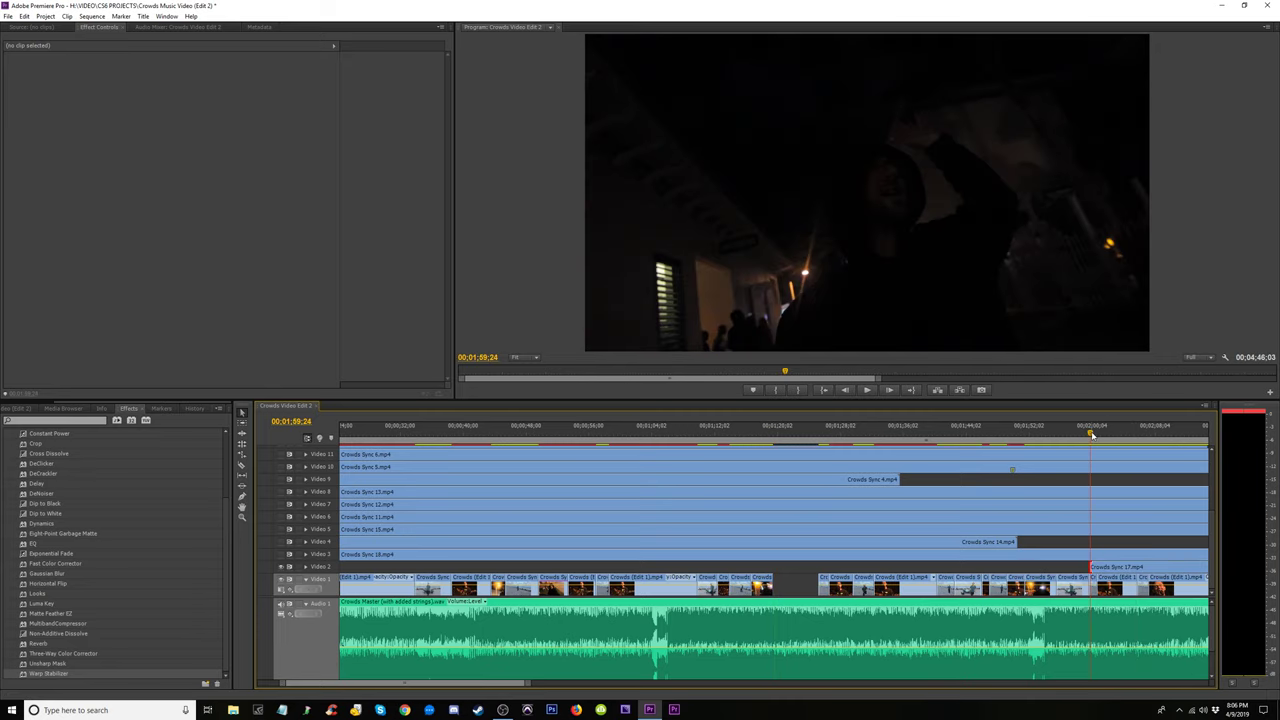
{"action": "key", "text": "space"}
{"action": "key", "text": "="}
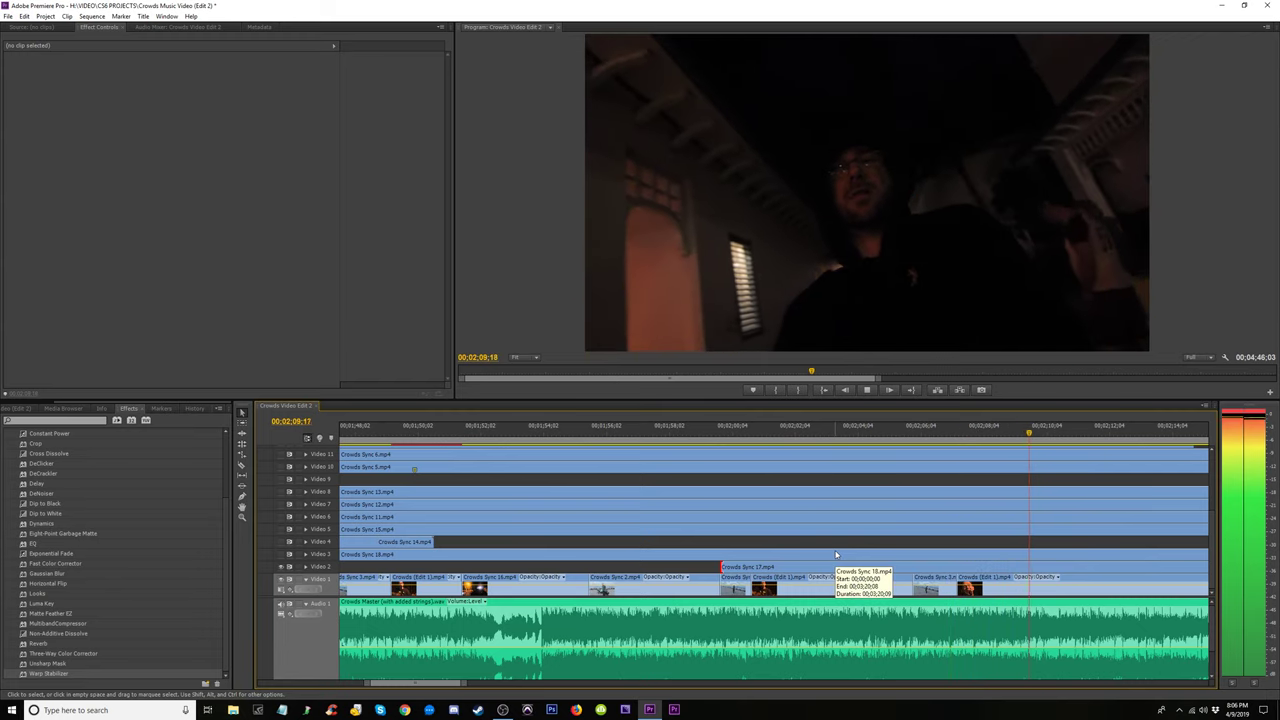
{"action": "key", "text": "minus"}
{"action": "key", "text": "minus"}
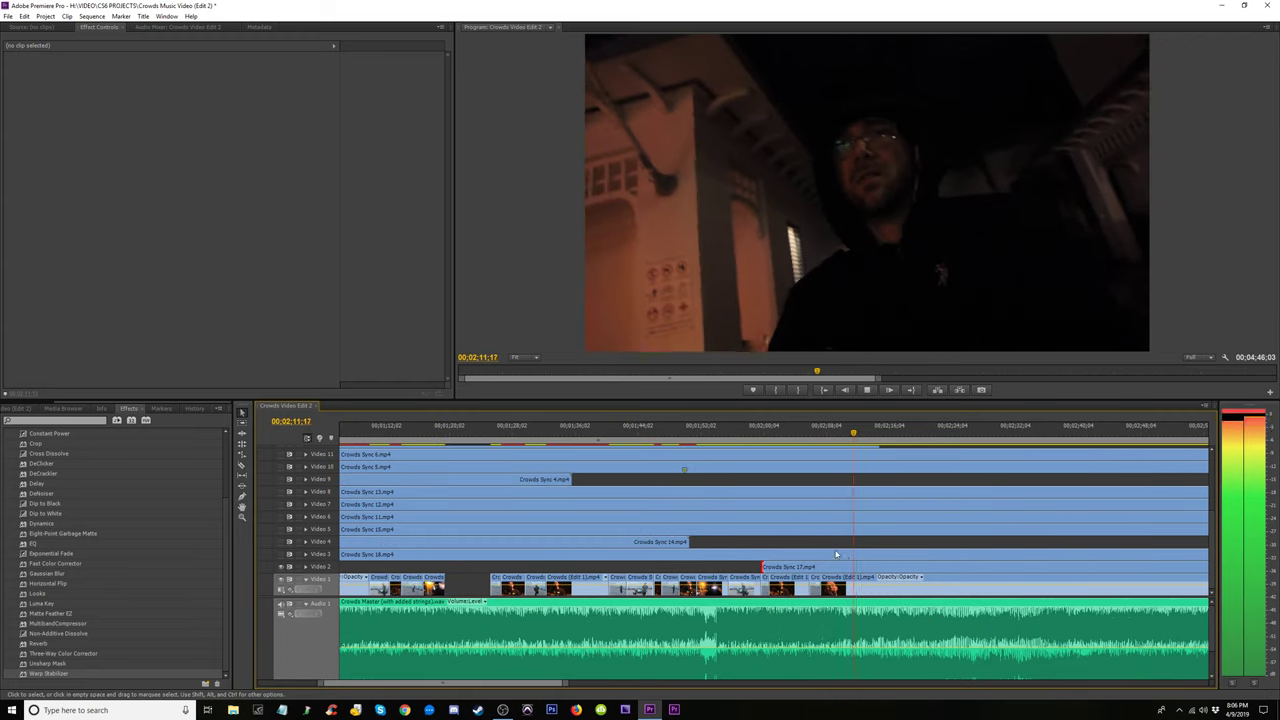
{"action": "key", "text": "space"}
{"action": "left_click_drag", "start_coordinate": [857, 432], "coordinate": [922, 450]}
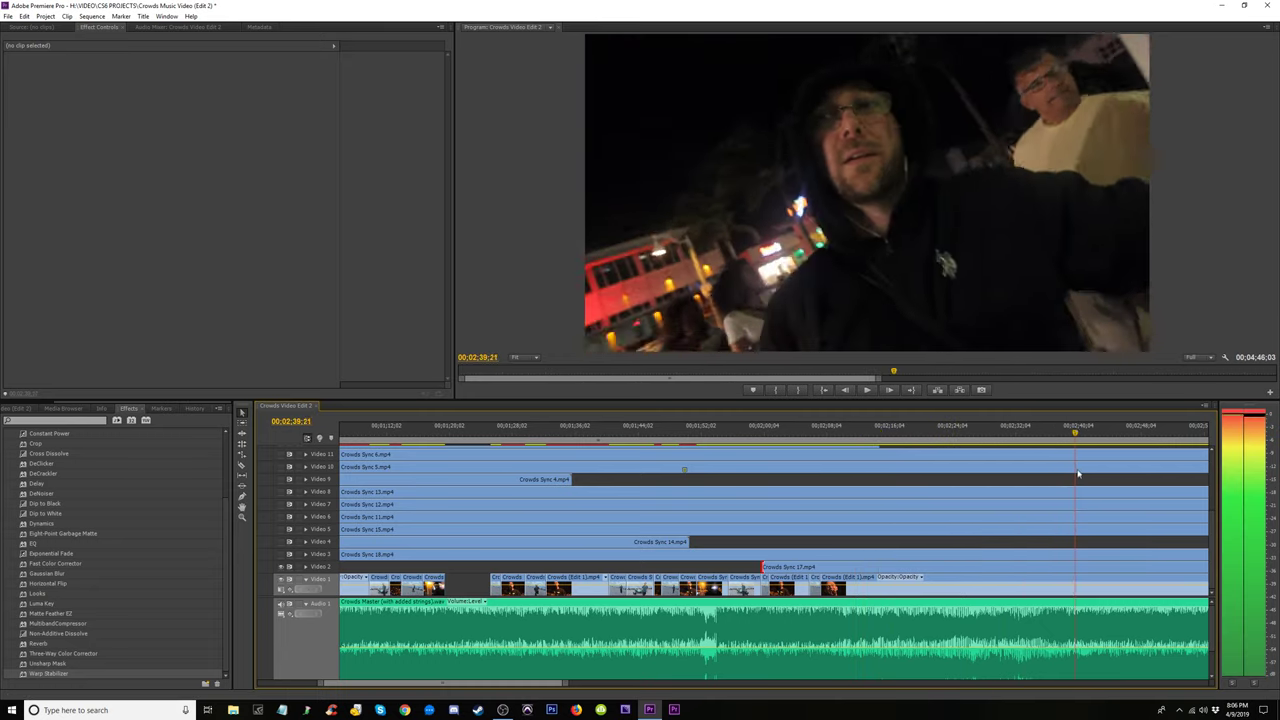
{"action": "left_click_drag", "start_coordinate": [1078, 474], "coordinate": [1165, 488]}
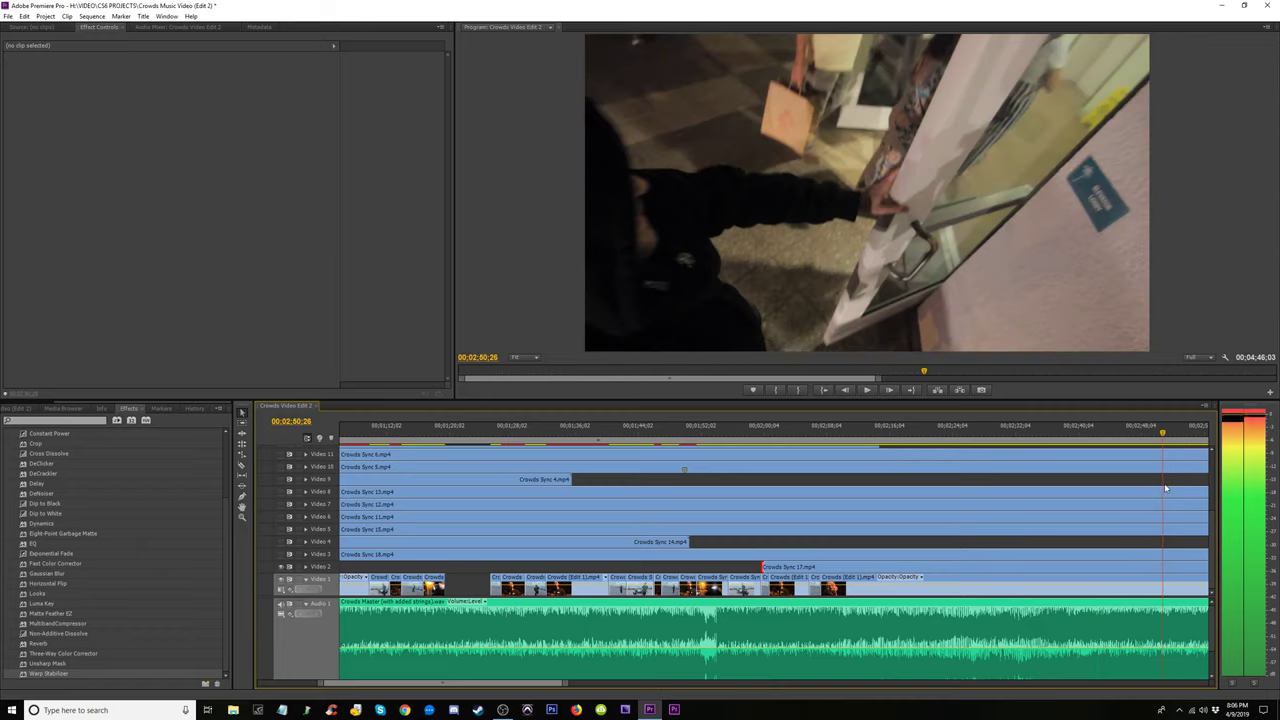
{"action": "key", "text": "minus"}
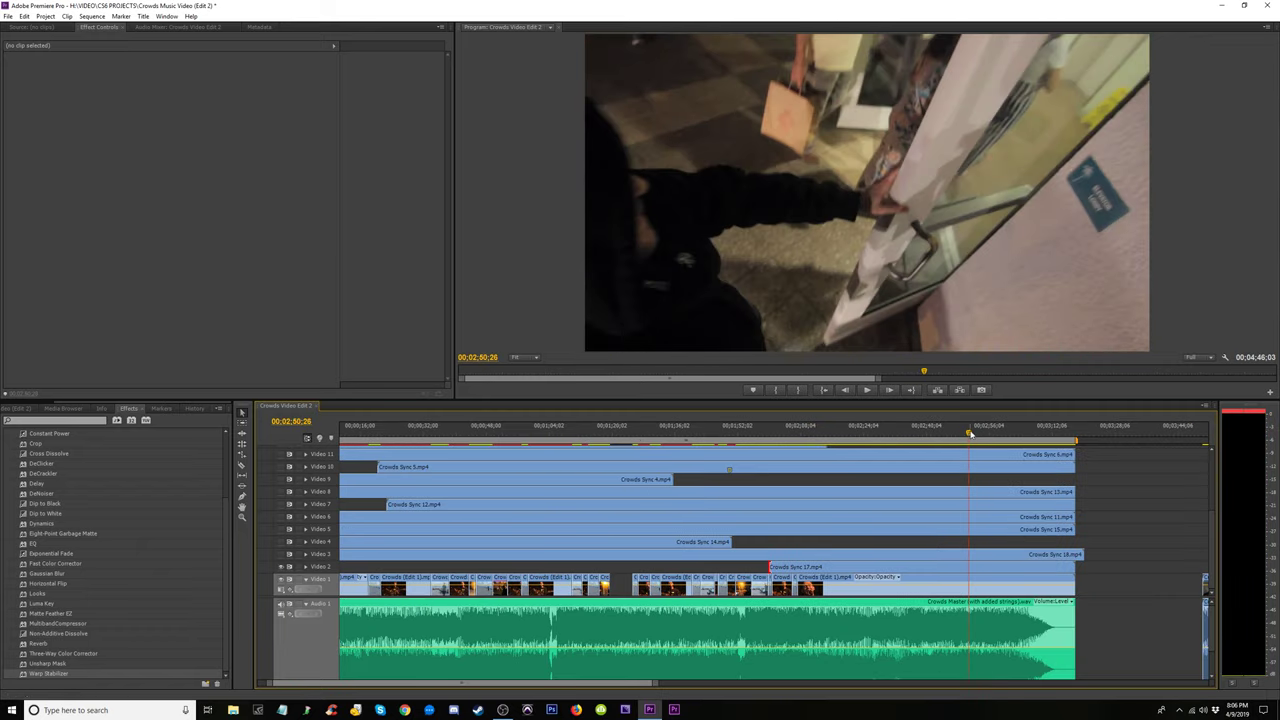
Move the Crowds Sync 18 clip from Video 3 down to Video 2 near 55 seconds
{"action": "left_click_drag", "start_coordinate": [970, 433], "coordinate": [1081, 437]}
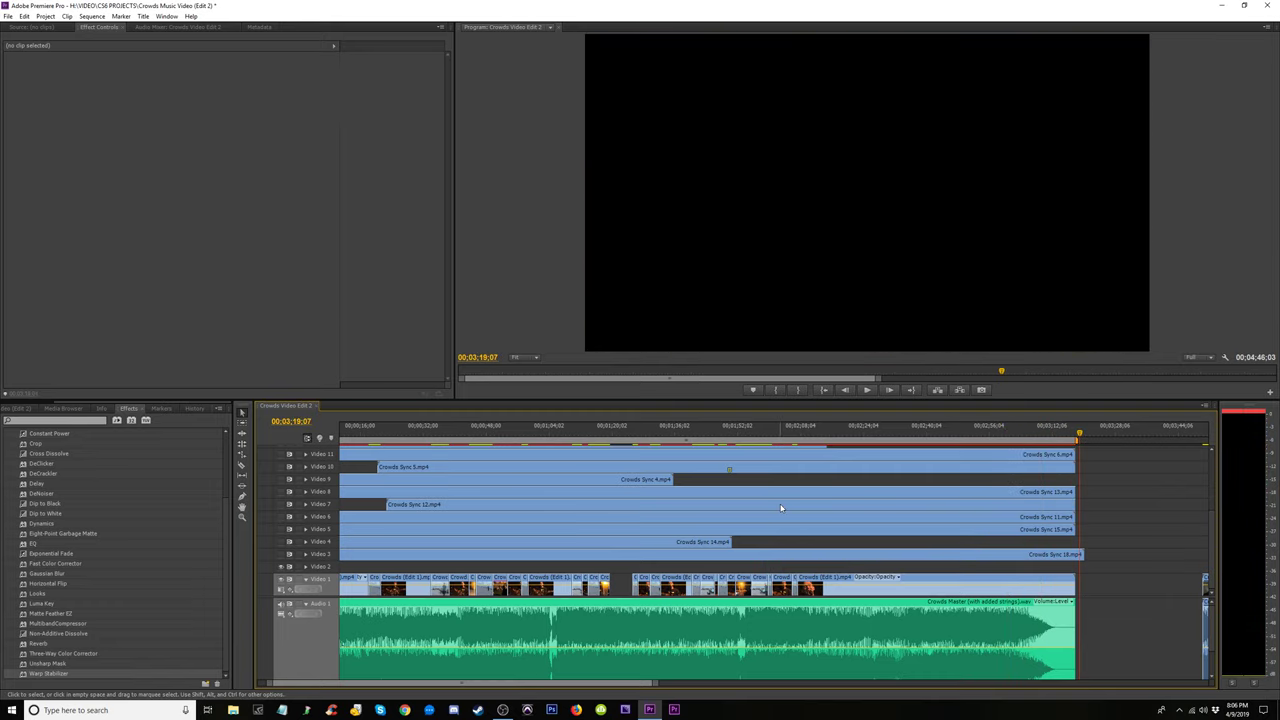
{"action": "left_click", "coordinate": [514, 557]}
{"action": "key", "text": "minus"}
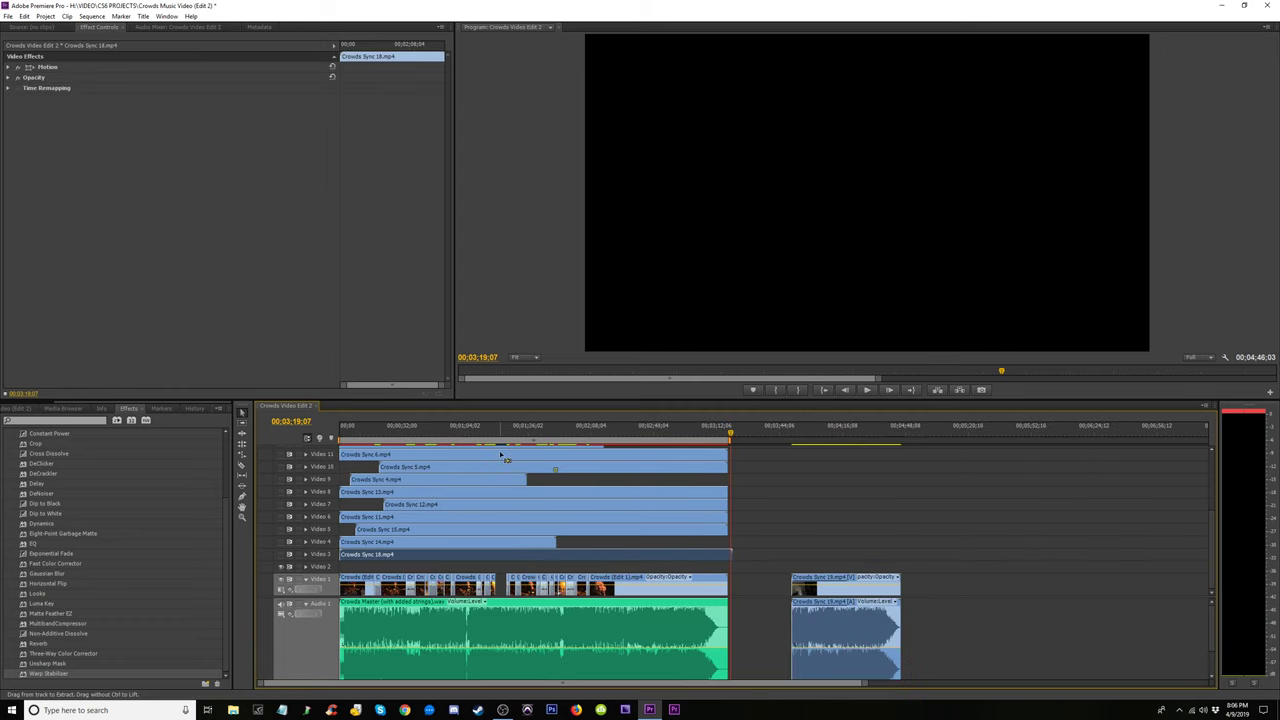
{"action": "left_click", "coordinate": [450, 438]}
{"action": "key", "text": "equal"}
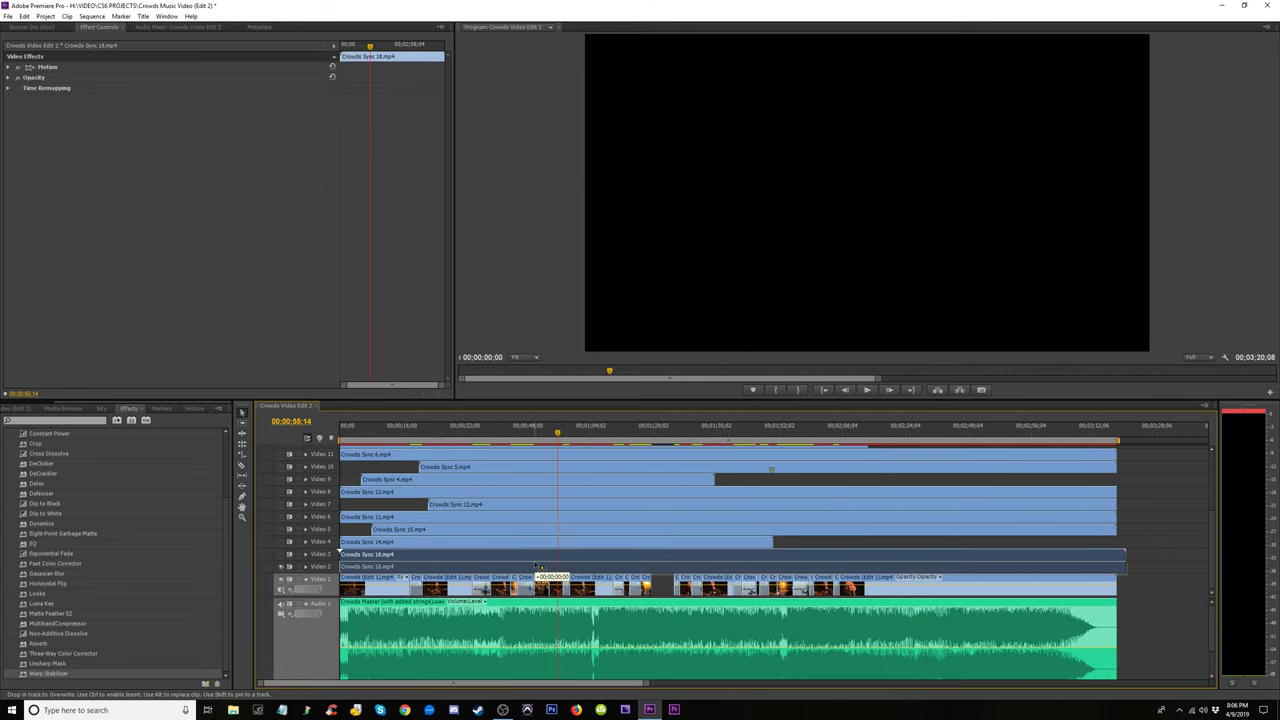
{"action": "left_click_drag", "start_coordinate": [534, 557], "coordinate": [536, 569]}
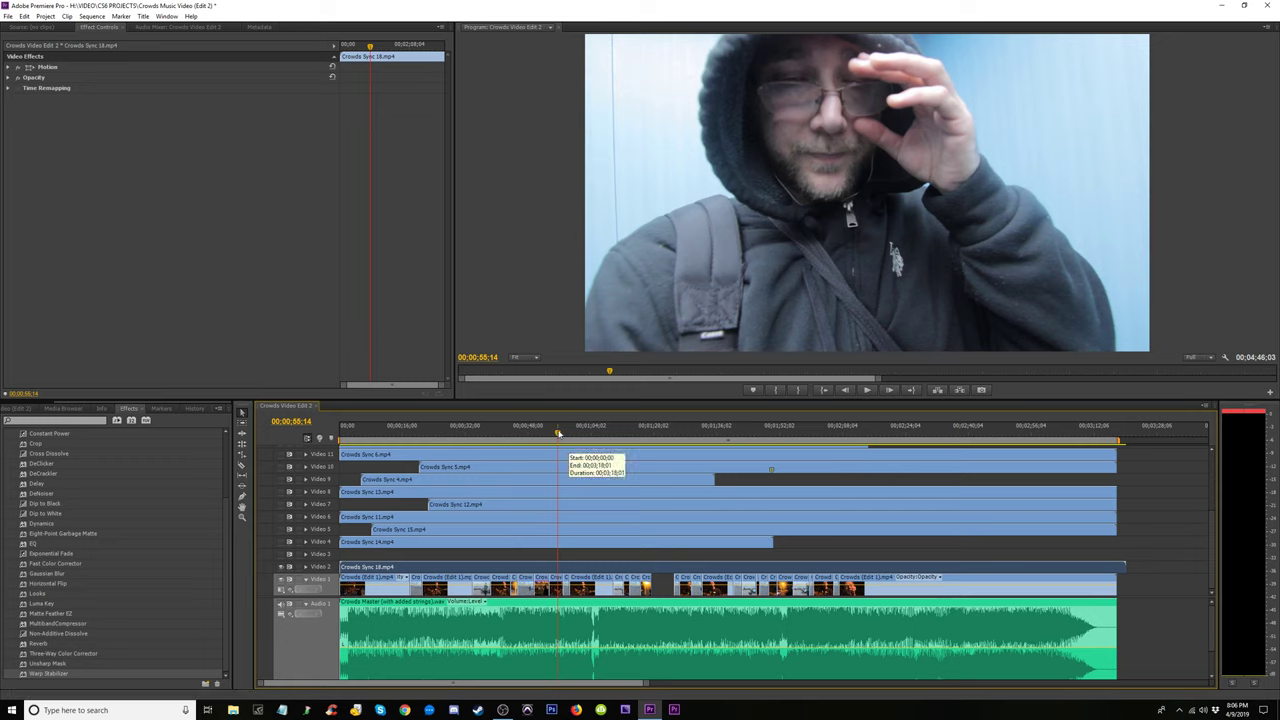
Trim Crowds Sync 18's head on Video 2 later, after reviewing playback up to about 23 seconds
{"action": "left_click_drag", "start_coordinate": [558, 433], "coordinate": [342, 428]}
{"action": "key", "text": "space"}
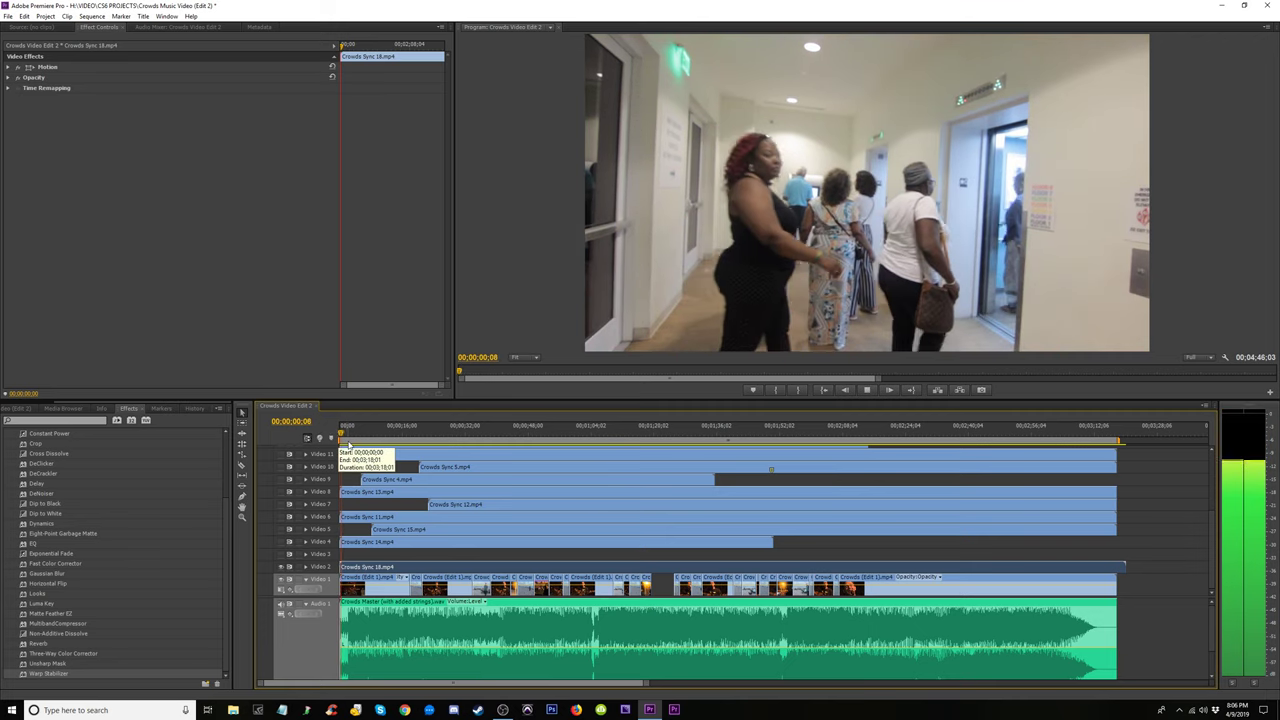
{"action": "key", "text": "="}
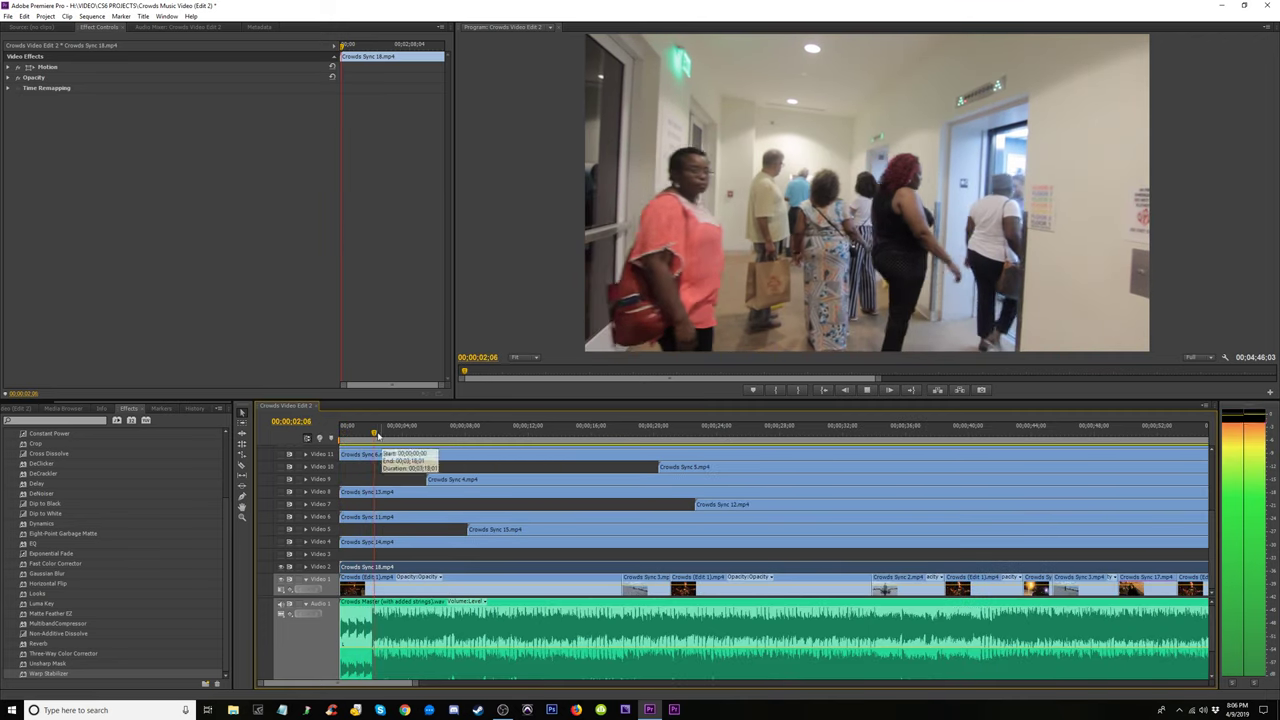
{"action": "left_click", "coordinate": [400, 433]}
{"action": "left_click_drag", "start_coordinate": [440, 441], "coordinate": [617, 438]}
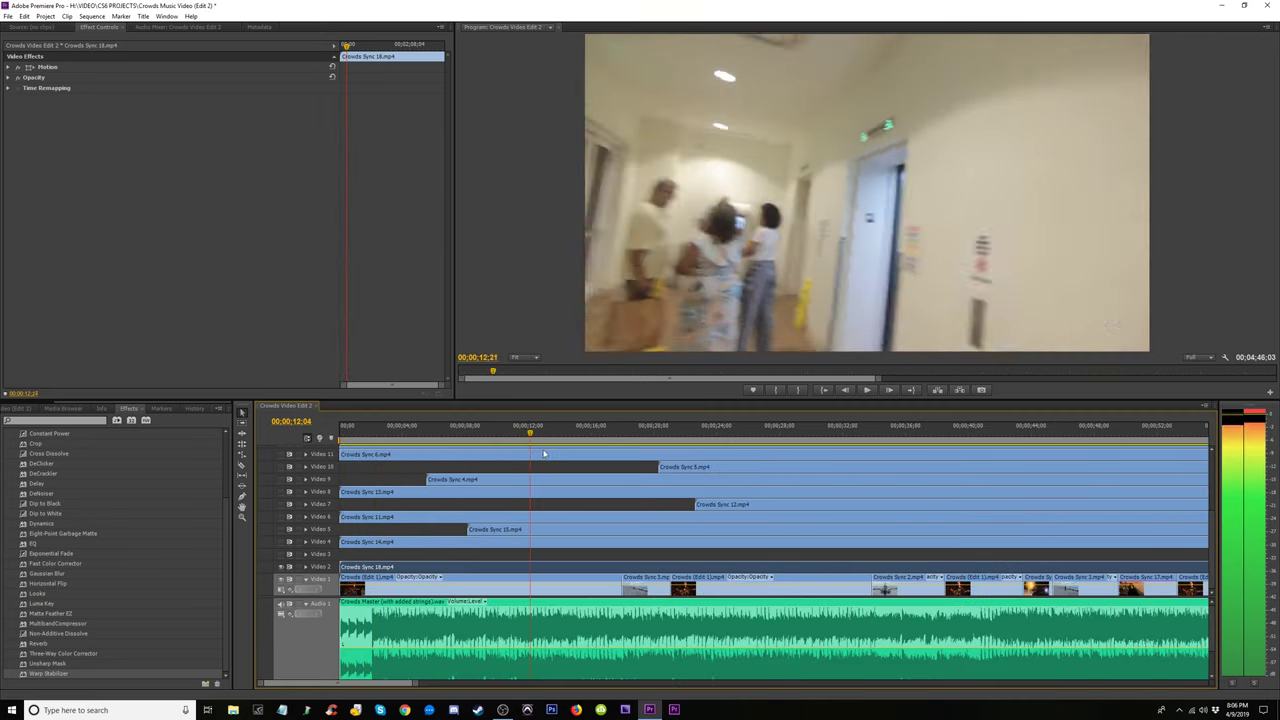
{"action": "left_click", "coordinate": [704, 432]}
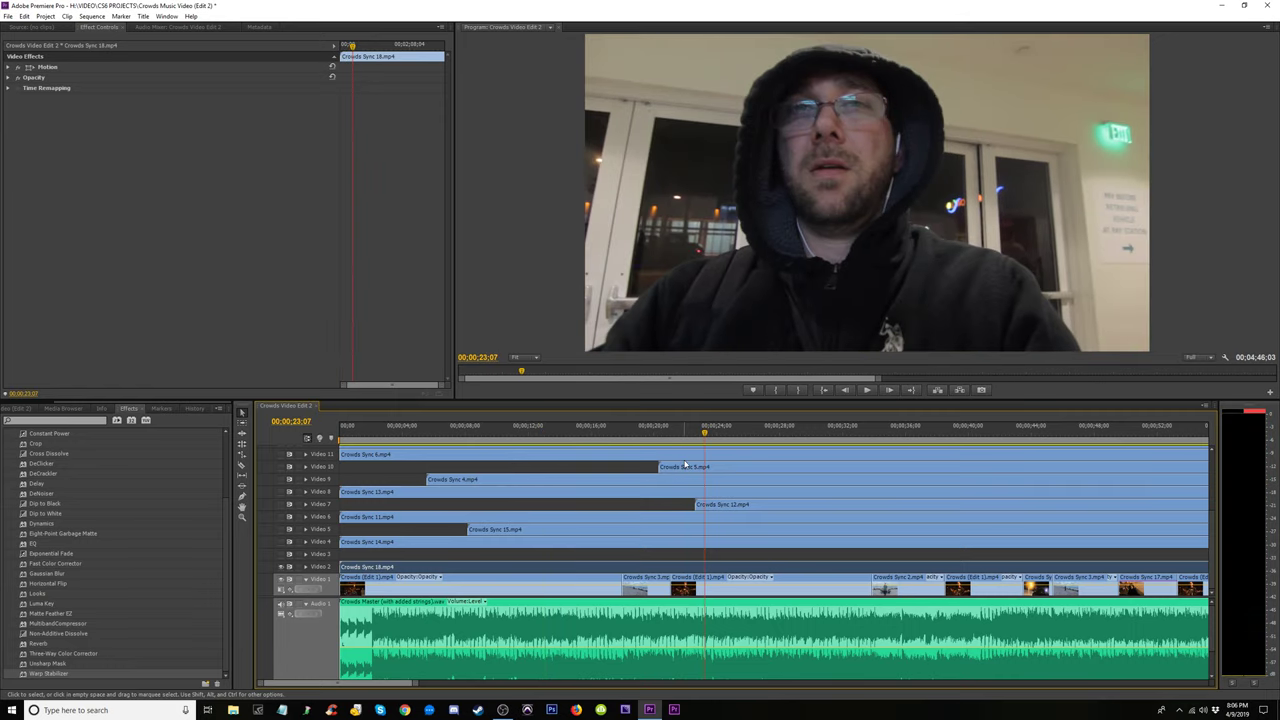
{"action": "left_click_drag", "start_coordinate": [352, 571], "coordinate": [843, 568]}
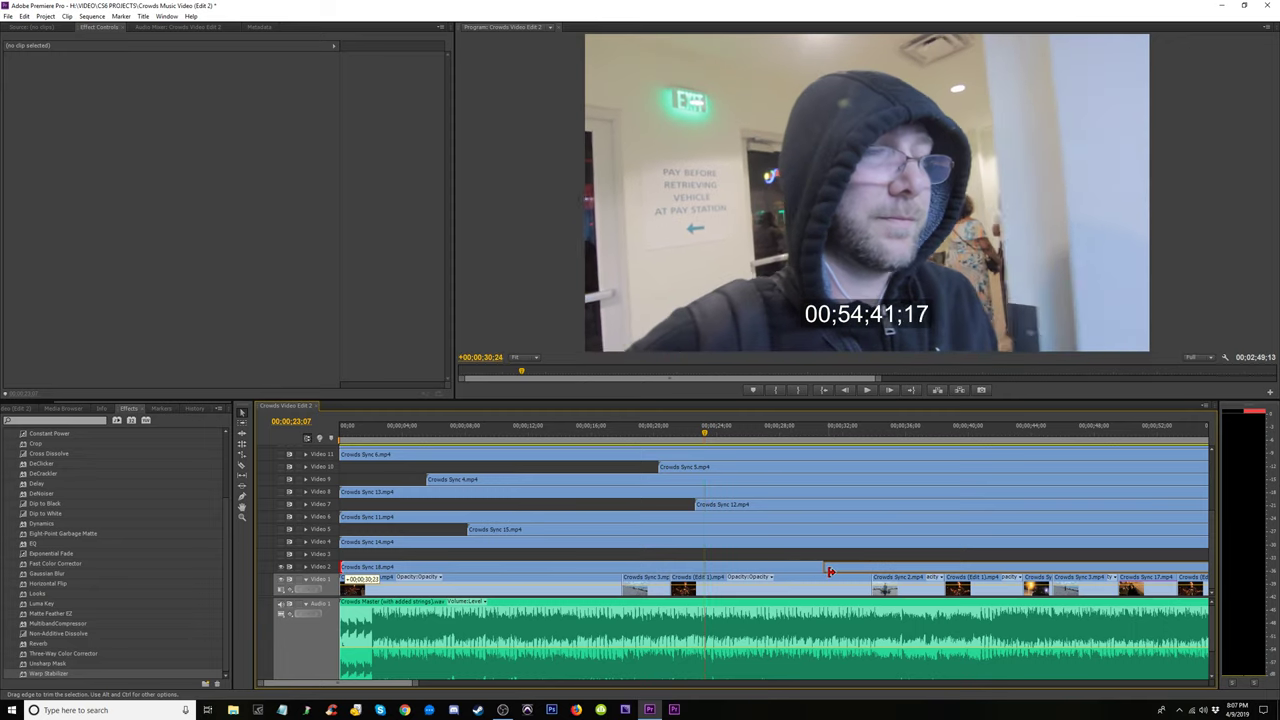
{"action": "left_click_drag", "start_coordinate": [828, 571], "coordinate": [830, 572]}
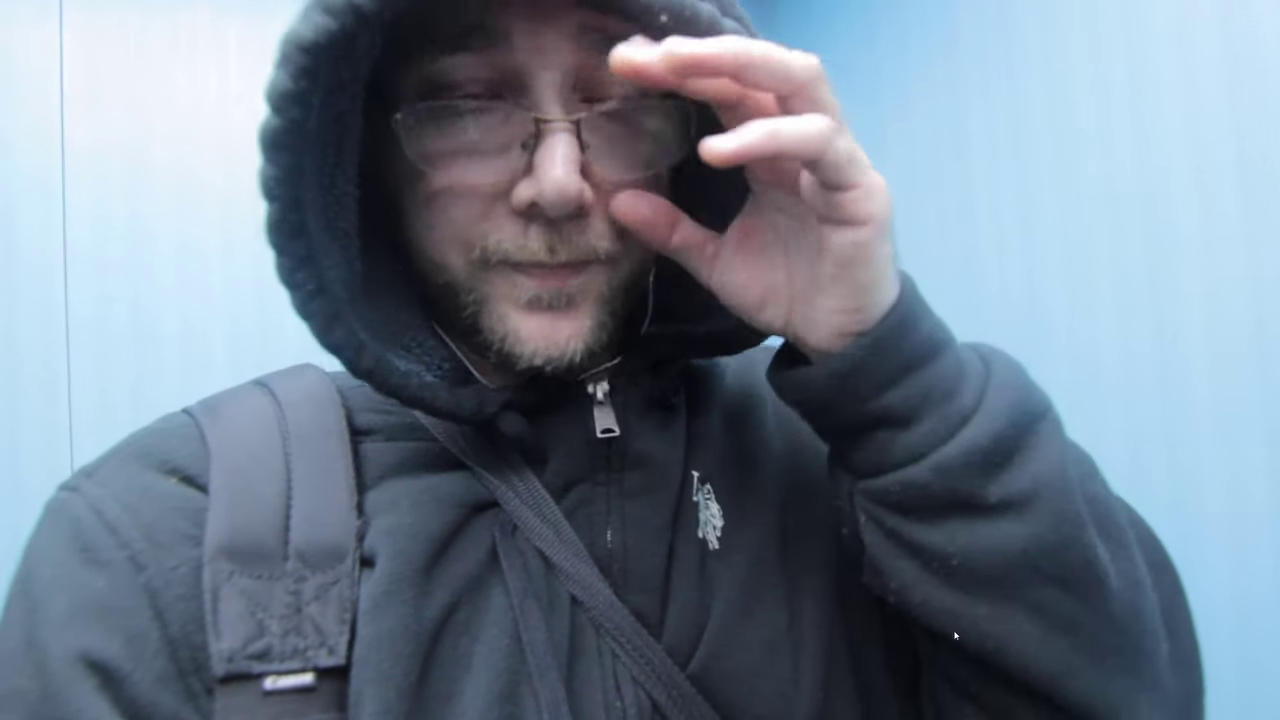
Leave full screen and play the sequence from about 0:55 to review the stacked cameras
{"action": "key", "text": "Escape"}
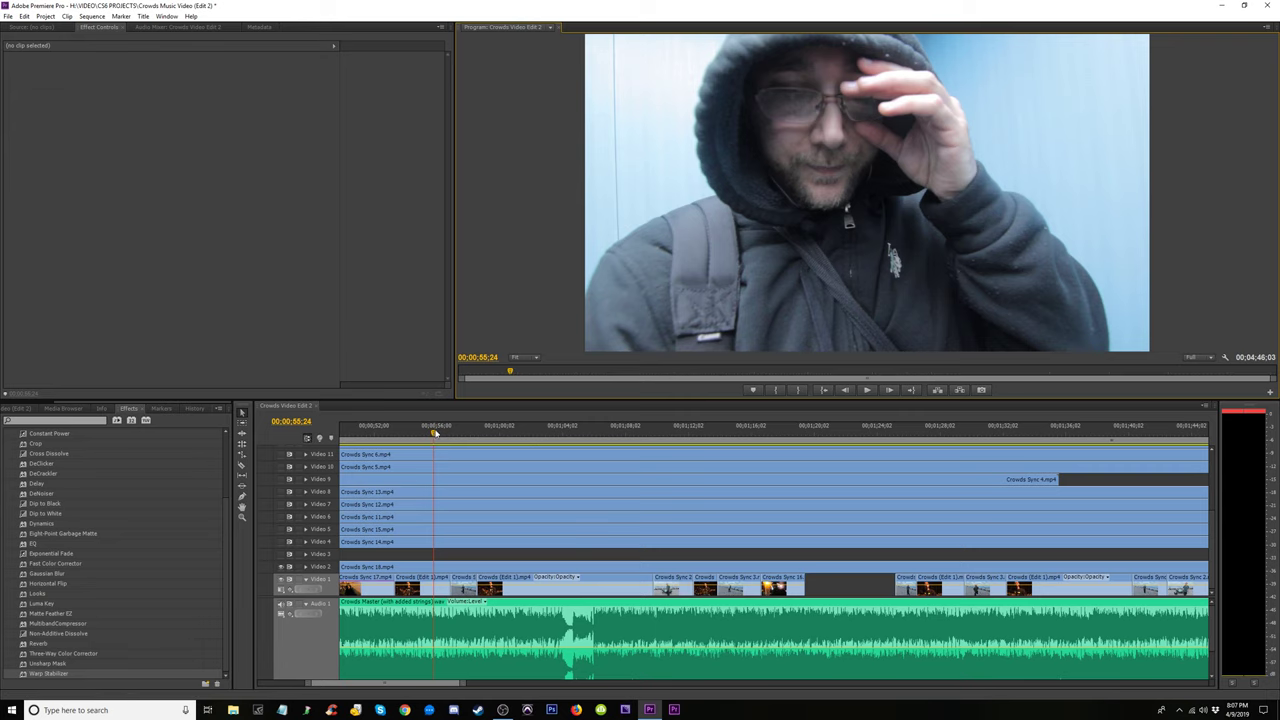
{"action": "key", "text": "minus"}
{"action": "key", "text": "minus"}
{"action": "key", "text": "minus"}
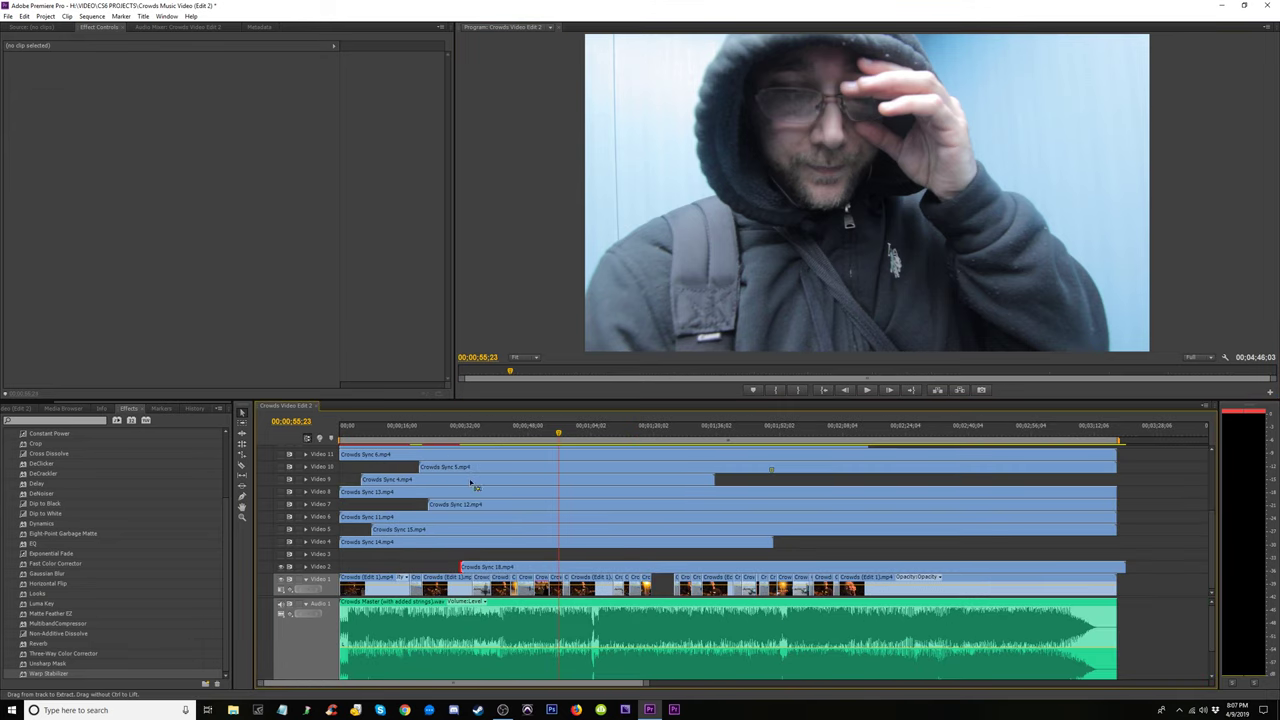
{"action": "key", "text": "equal"}
{"action": "key", "text": "space"}
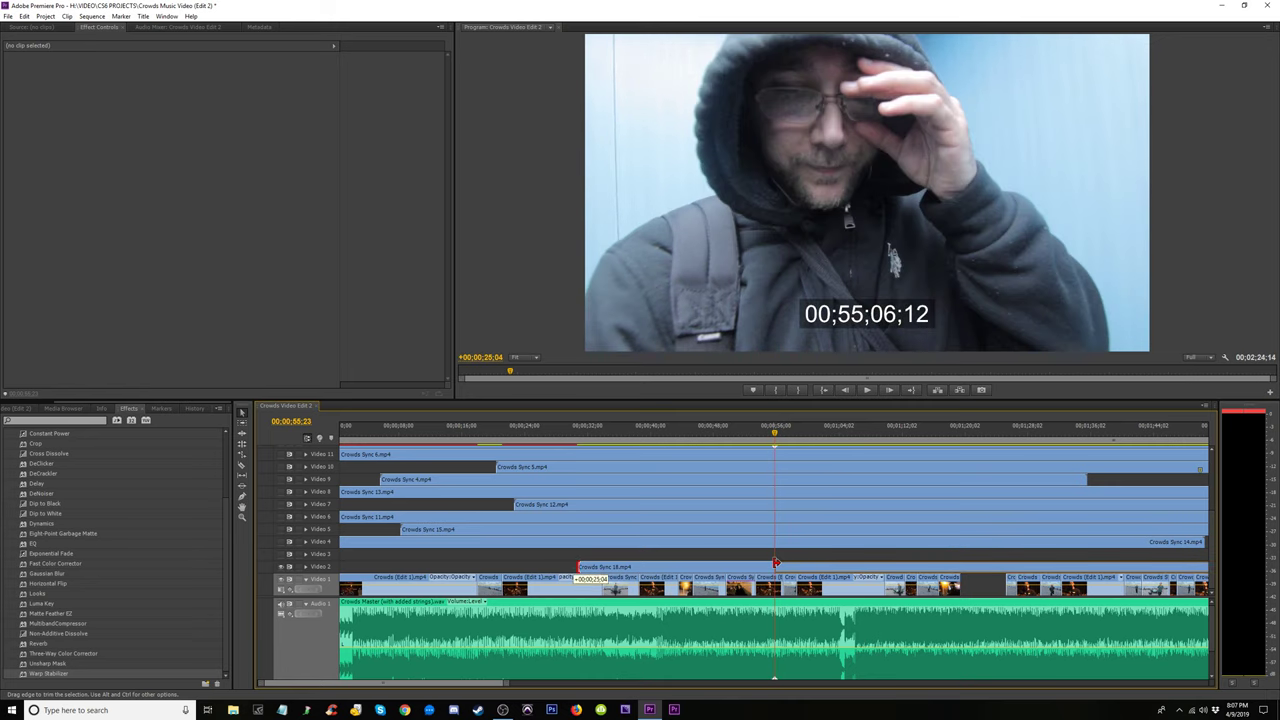
{"action": "key", "text": "equal"}
{"action": "key", "text": "equal"}
{"action": "key", "text": "equal"}
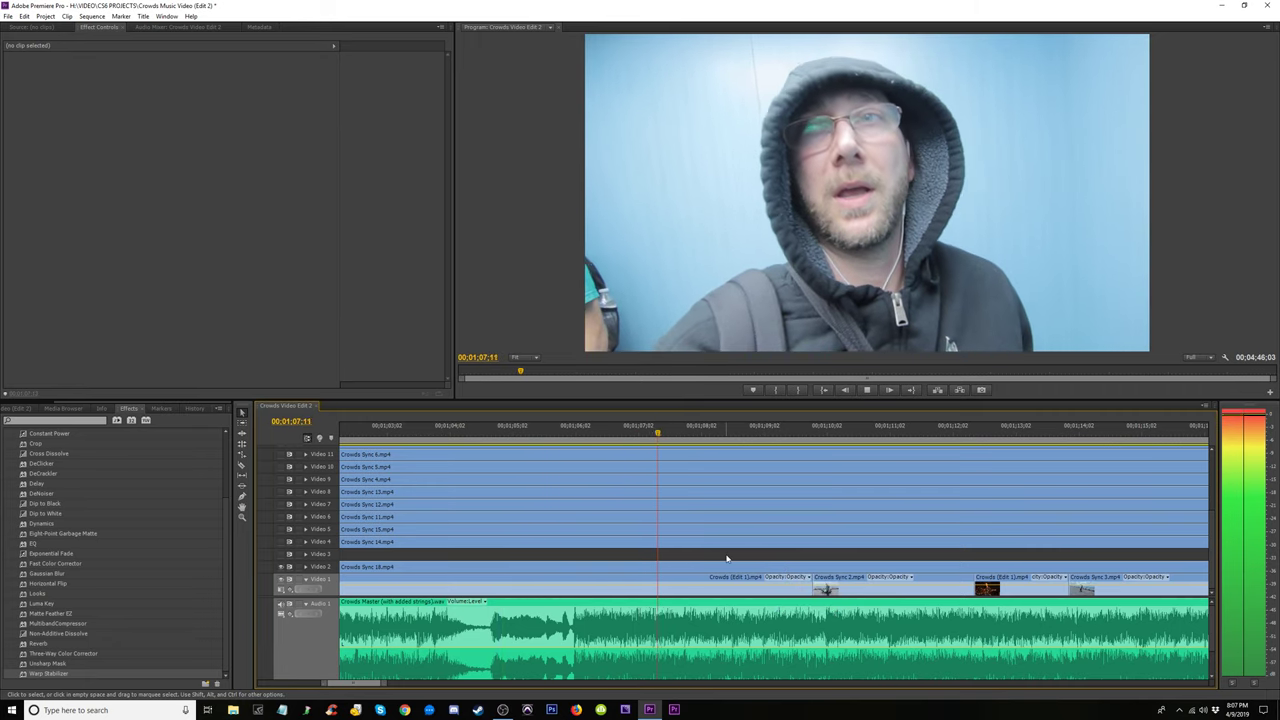
Stop playback and trim Crowds Sync 18 on Video 2 to start at the playhead
{"action": "key", "text": "space"}
{"action": "key", "text": "minus"}
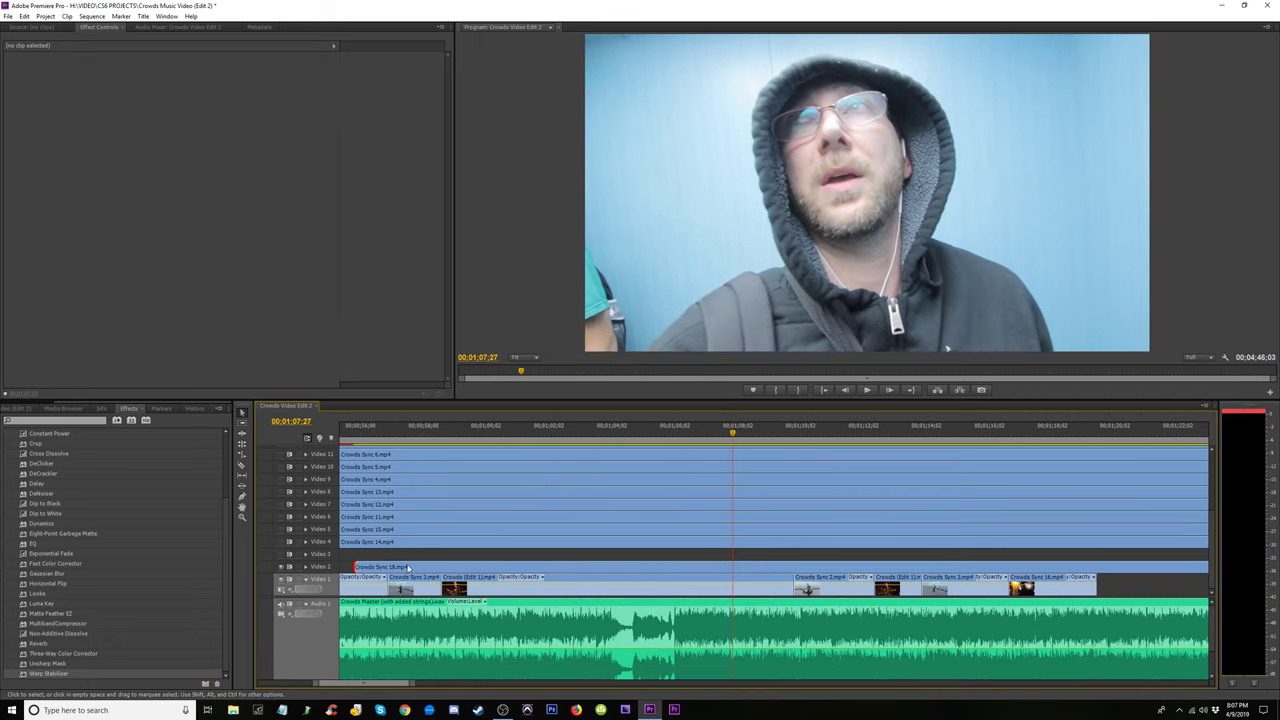
{"action": "left_click_drag", "start_coordinate": [367, 565], "coordinate": [735, 566]}
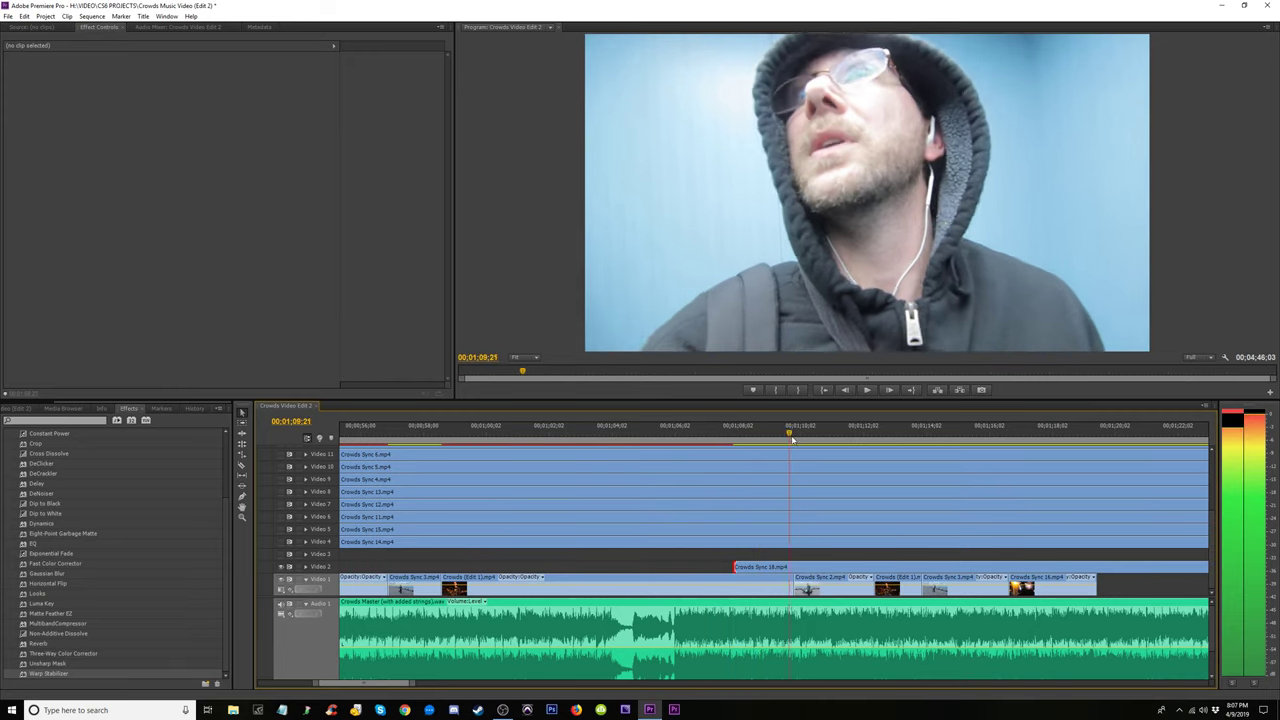
Trim the Video 2 piece of Crowds Sync 18 to start later, around 1:15
{"action": "key", "text": "space"}
{"action": "left_click_drag", "start_coordinate": [871, 455], "coordinate": [977, 478]}
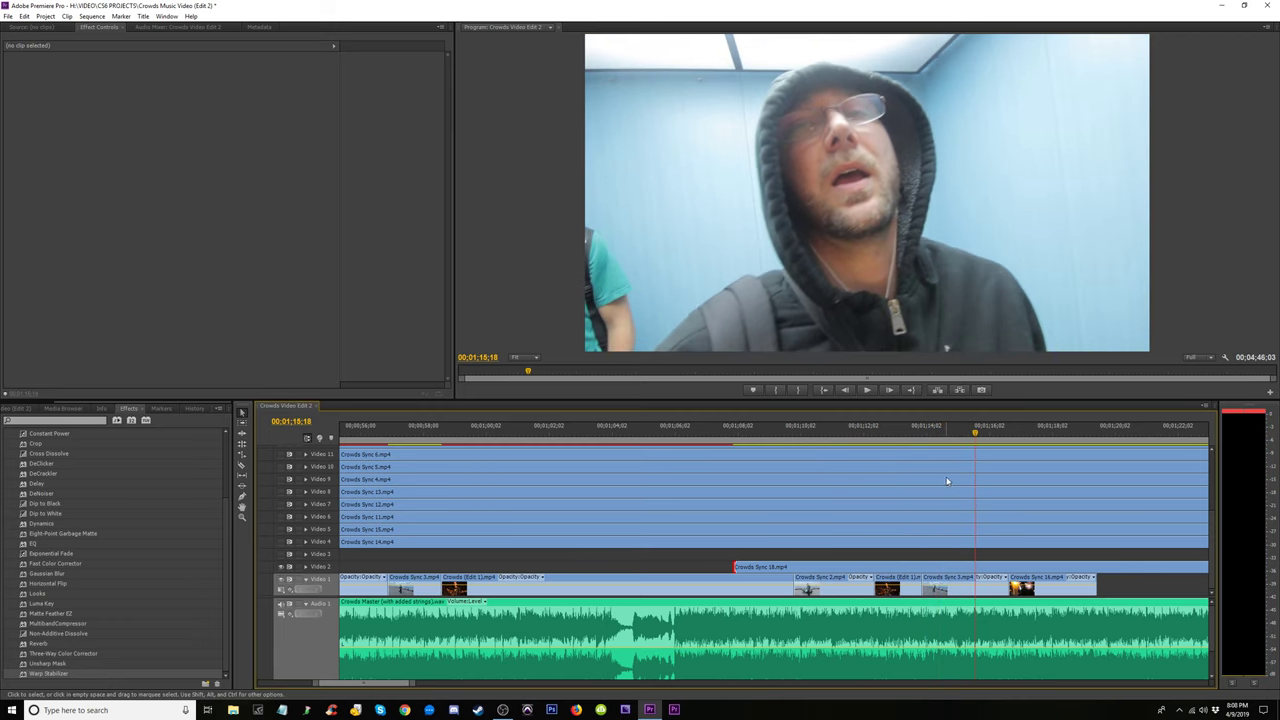
{"action": "key", "text": "="}
{"action": "key", "text": "minus"}
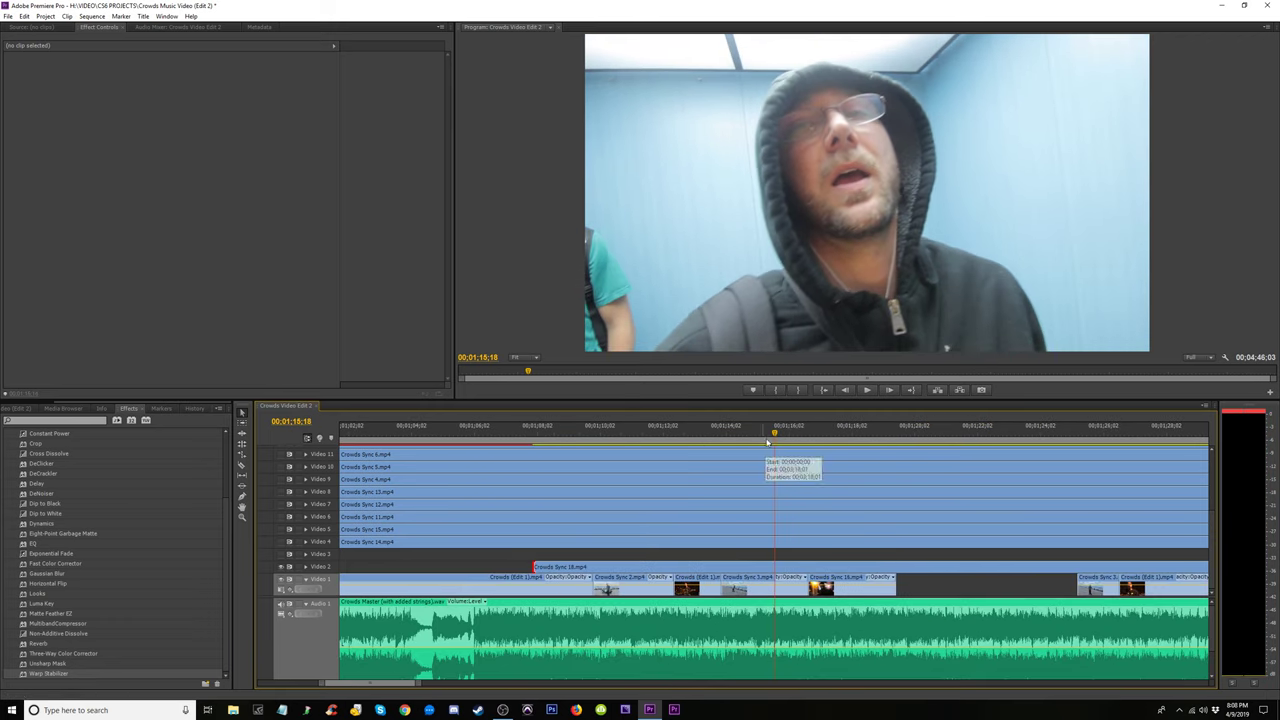
{"action": "left_click_drag", "start_coordinate": [769, 446], "coordinate": [953, 465]}
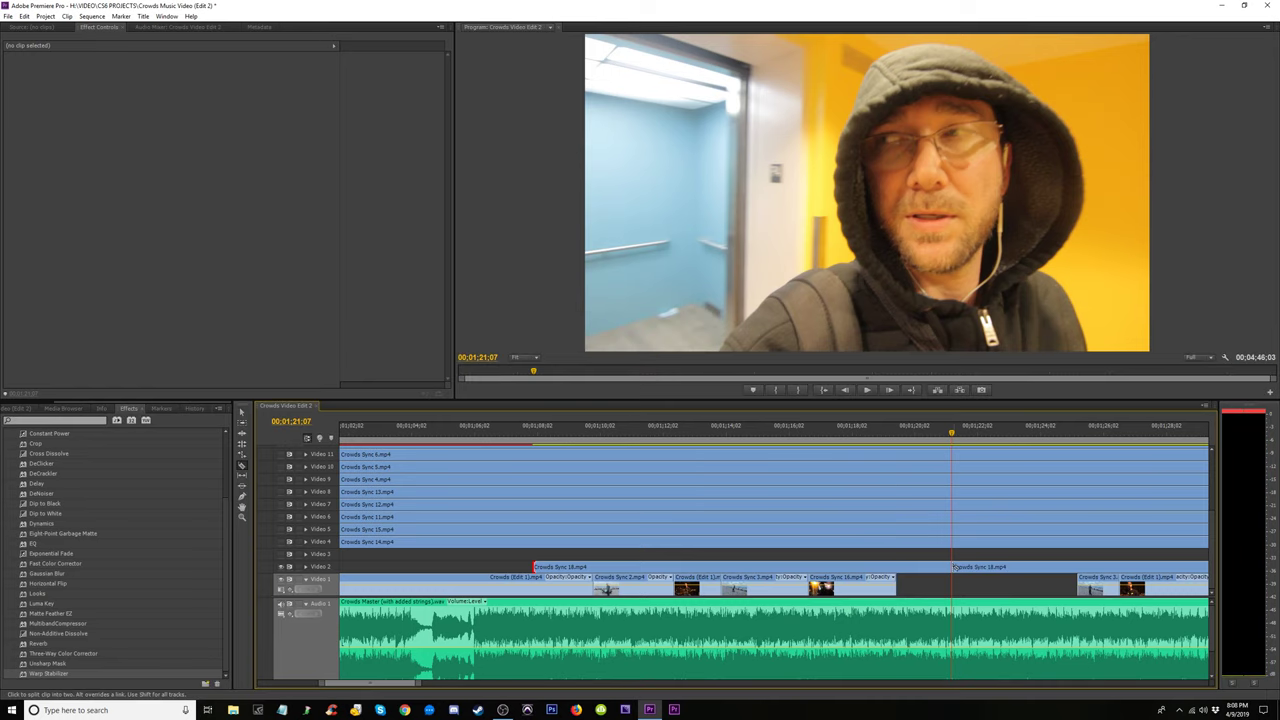
{"action": "left_click_drag", "start_coordinate": [948, 462], "coordinate": [768, 453]}
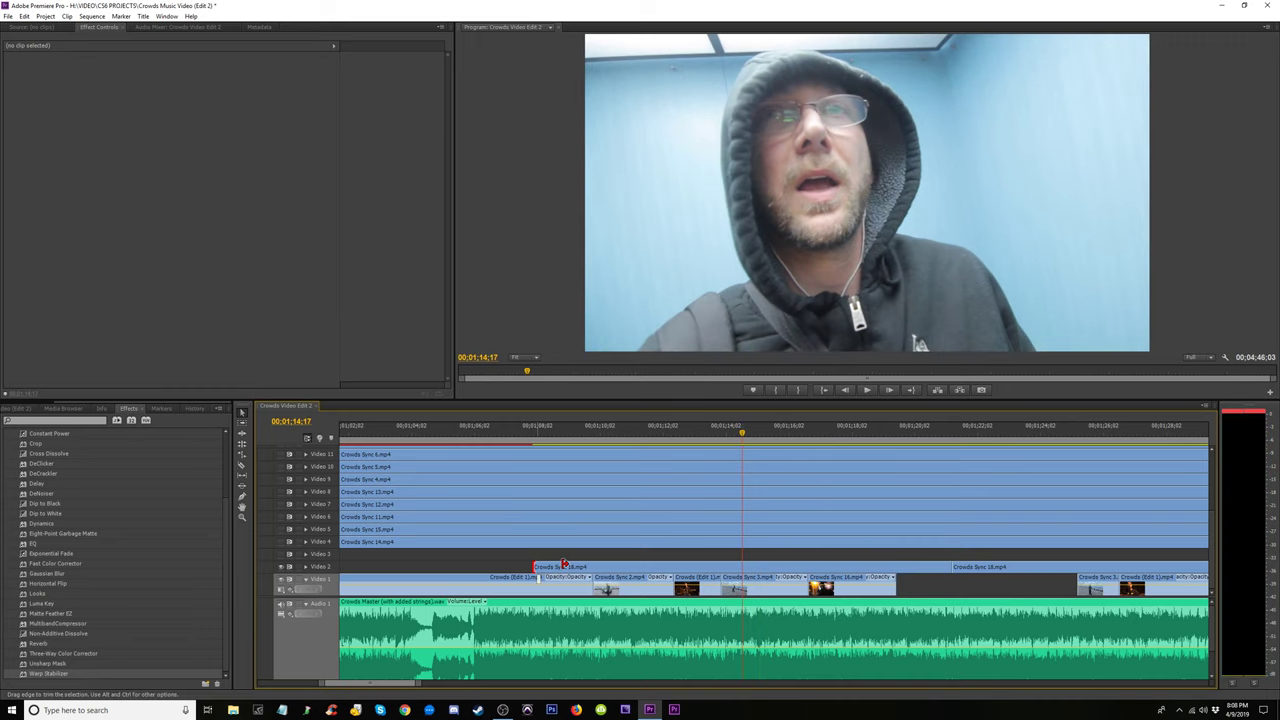
{"action": "left_click_drag", "start_coordinate": [564, 564], "coordinate": [713, 561]}
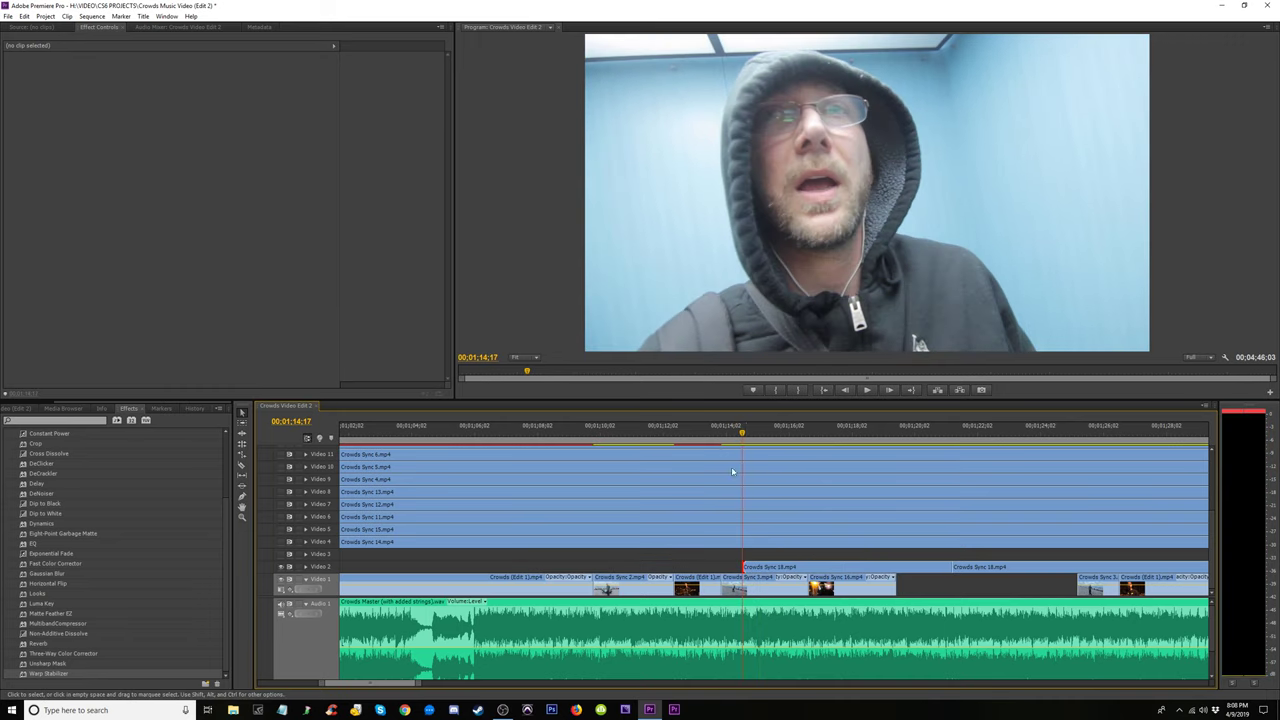
Trim the second Crowds Sync 18 piece to start later, around 1:19
{"action": "left_click_drag", "start_coordinate": [727, 436], "coordinate": [752, 446]}
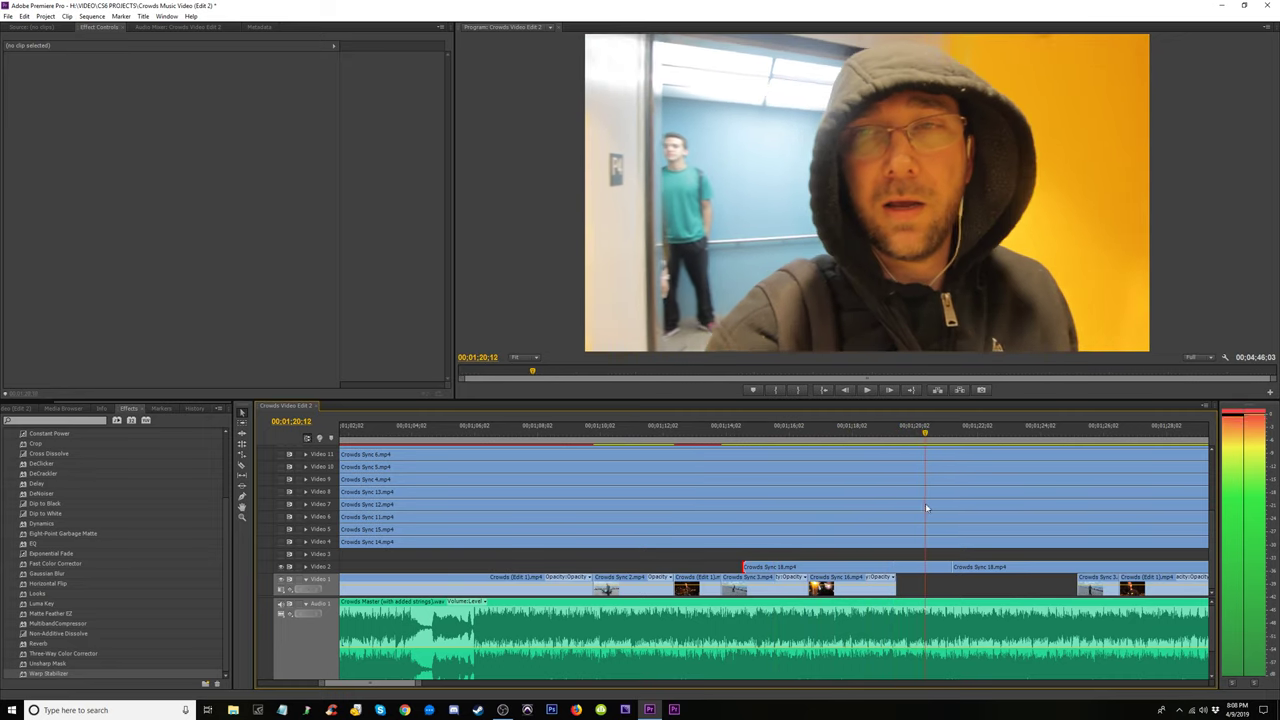
{"action": "left_click_drag", "start_coordinate": [935, 511], "coordinate": [838, 511]}
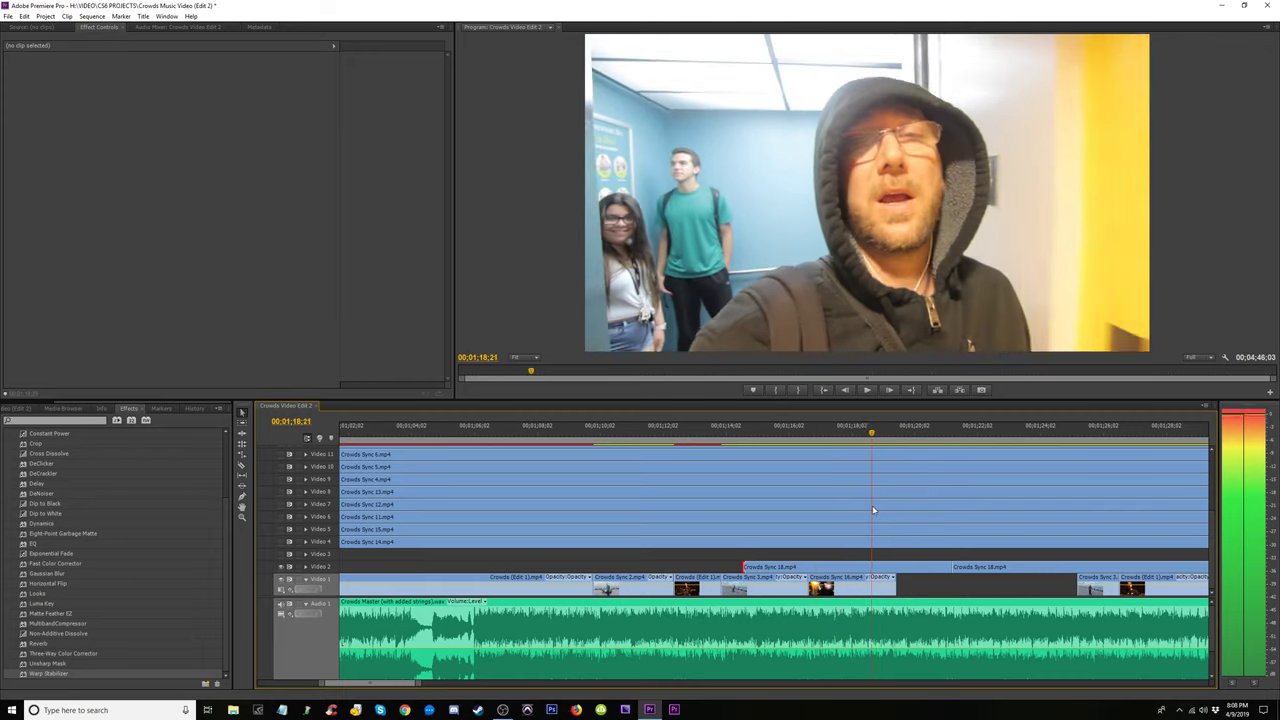
{"action": "mouse_move", "coordinate": [838, 511]}
{"action": "left_mouse_down"}
{"action": "mouse_move", "coordinate": [1127, 523]}
{"action": "mouse_move", "coordinate": [1115, 523]}
{"action": "left_mouse_up"}
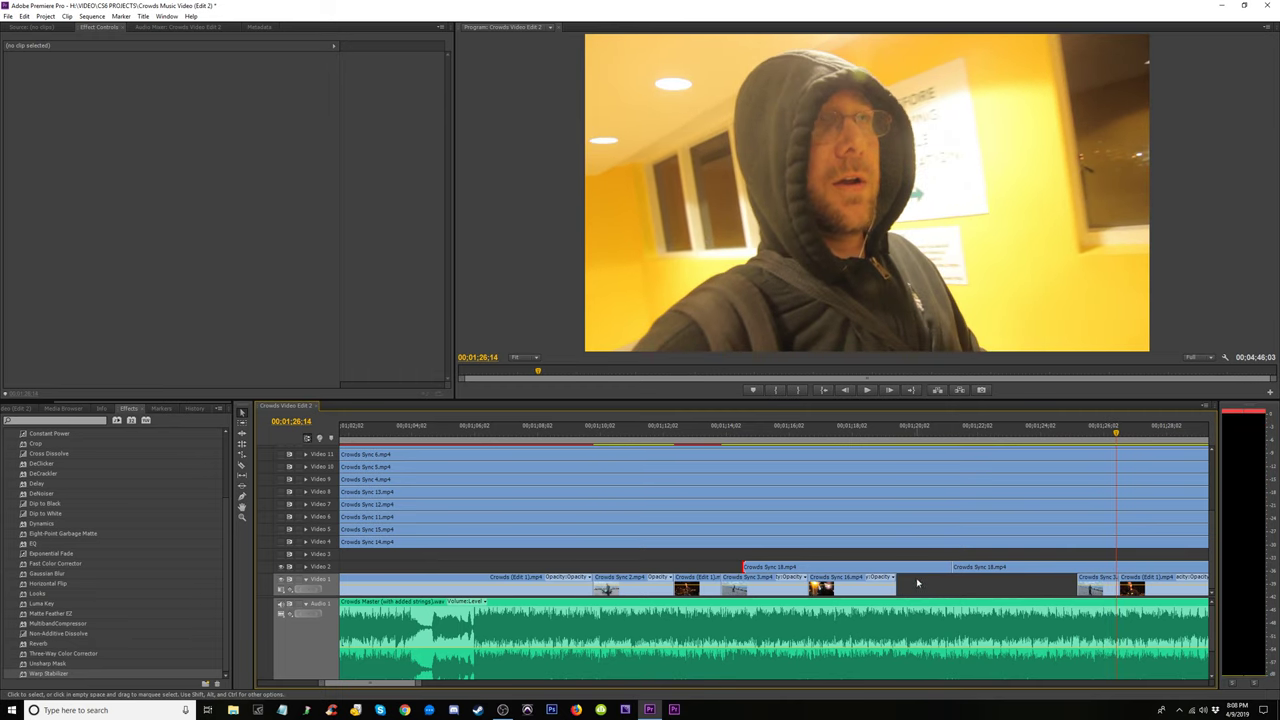
{"action": "left_click_drag", "start_coordinate": [954, 567], "coordinate": [1122, 567]}
{"action": "left_click", "coordinate": [1132, 430]}
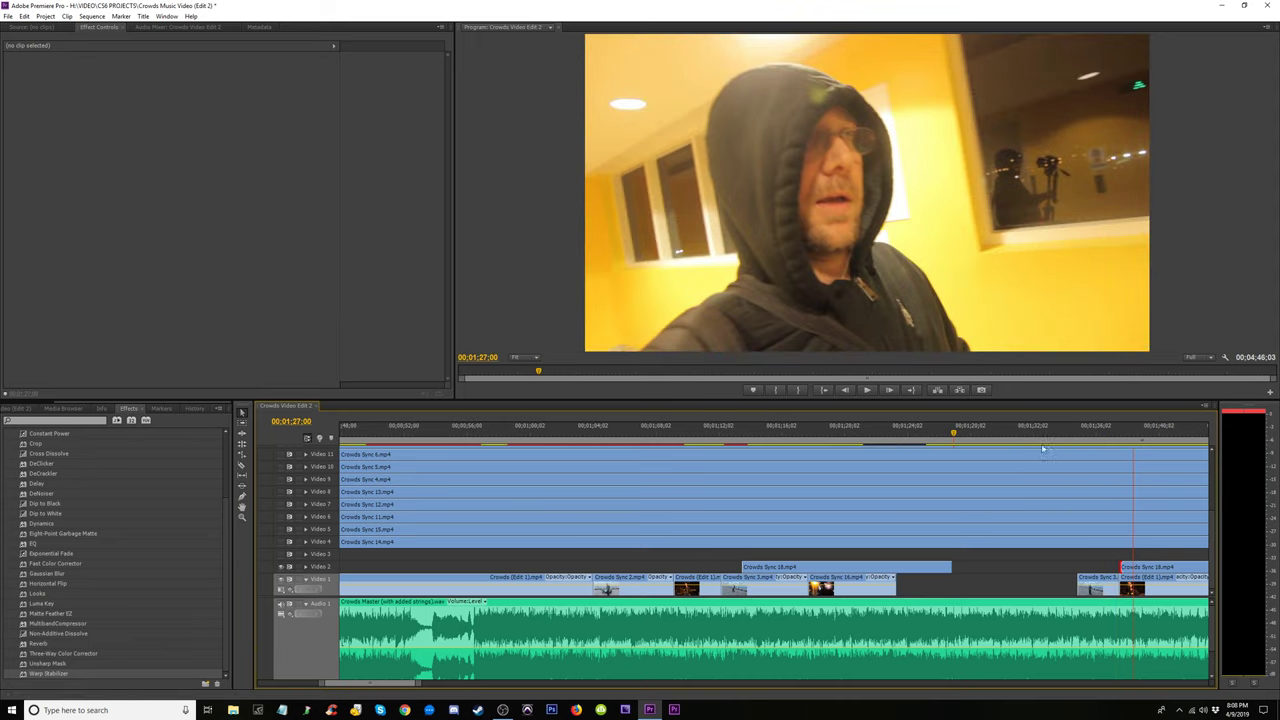
Trim the later Video 2 clip's start to the playhead near 1:32
{"action": "key", "text": "equal"}
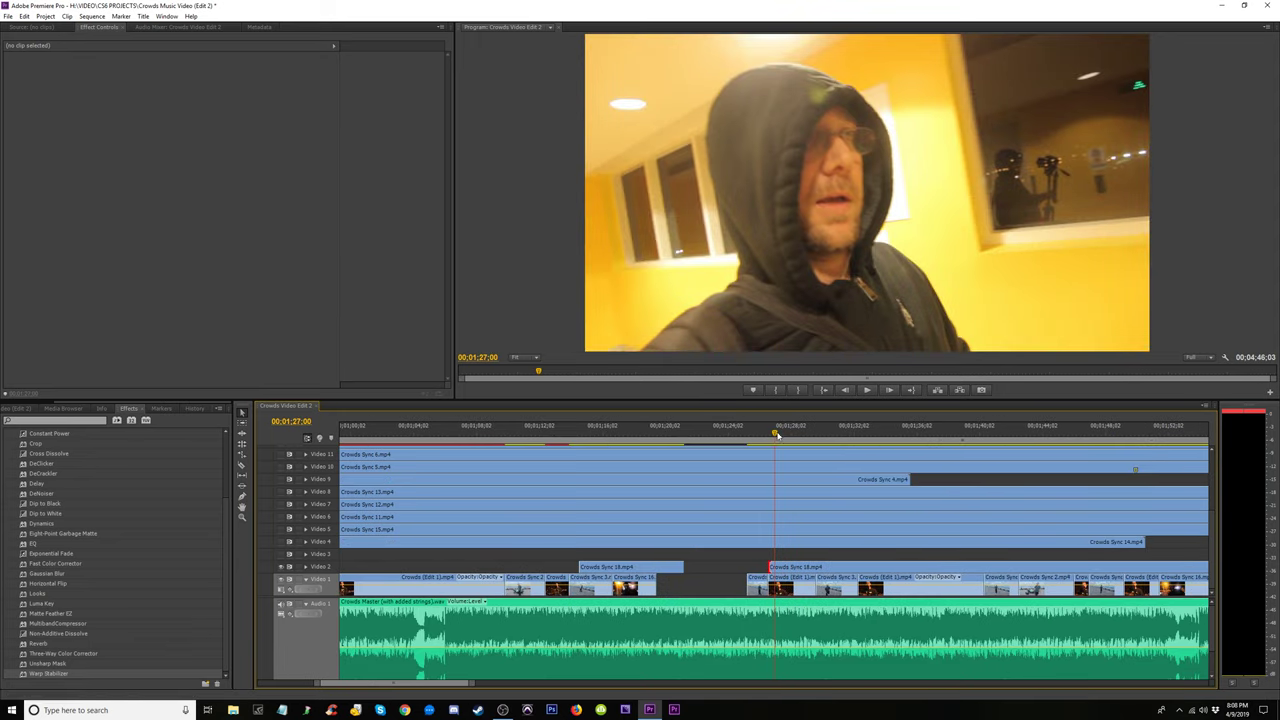
{"action": "left_click_drag", "start_coordinate": [777, 435], "coordinate": [785, 435]}
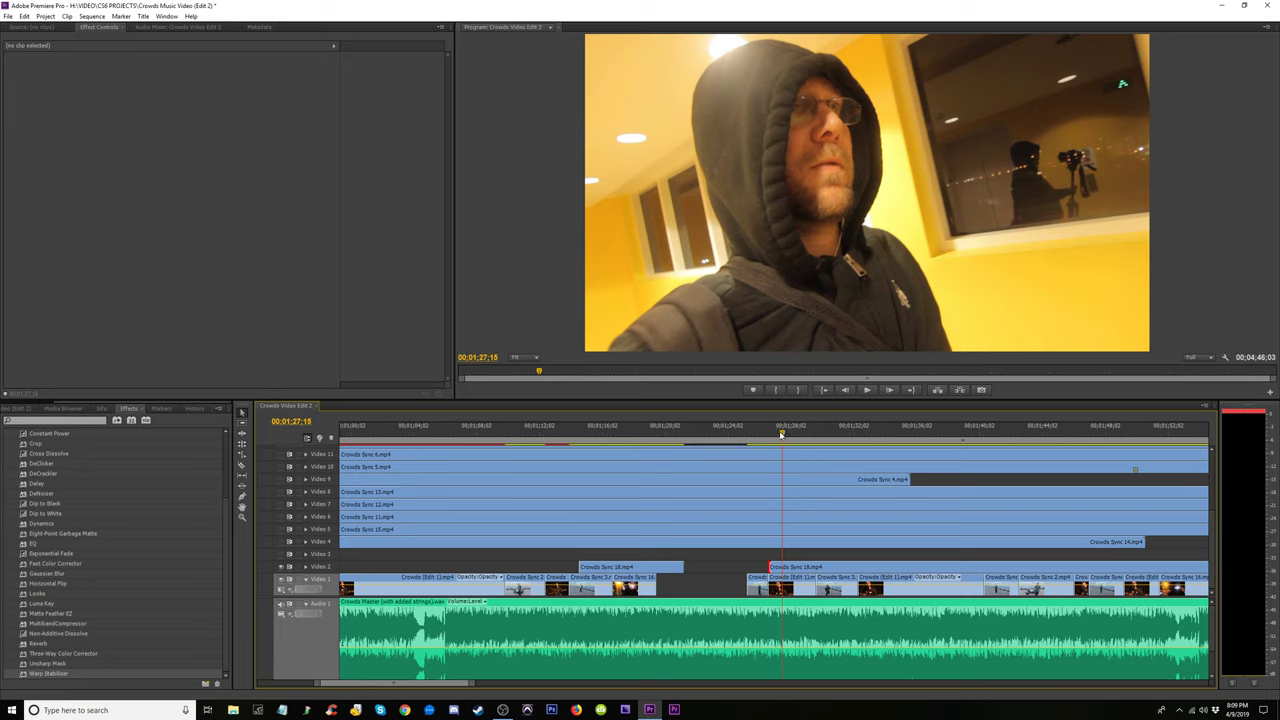
{"action": "left_click_drag", "start_coordinate": [783, 433], "coordinate": [855, 433]}
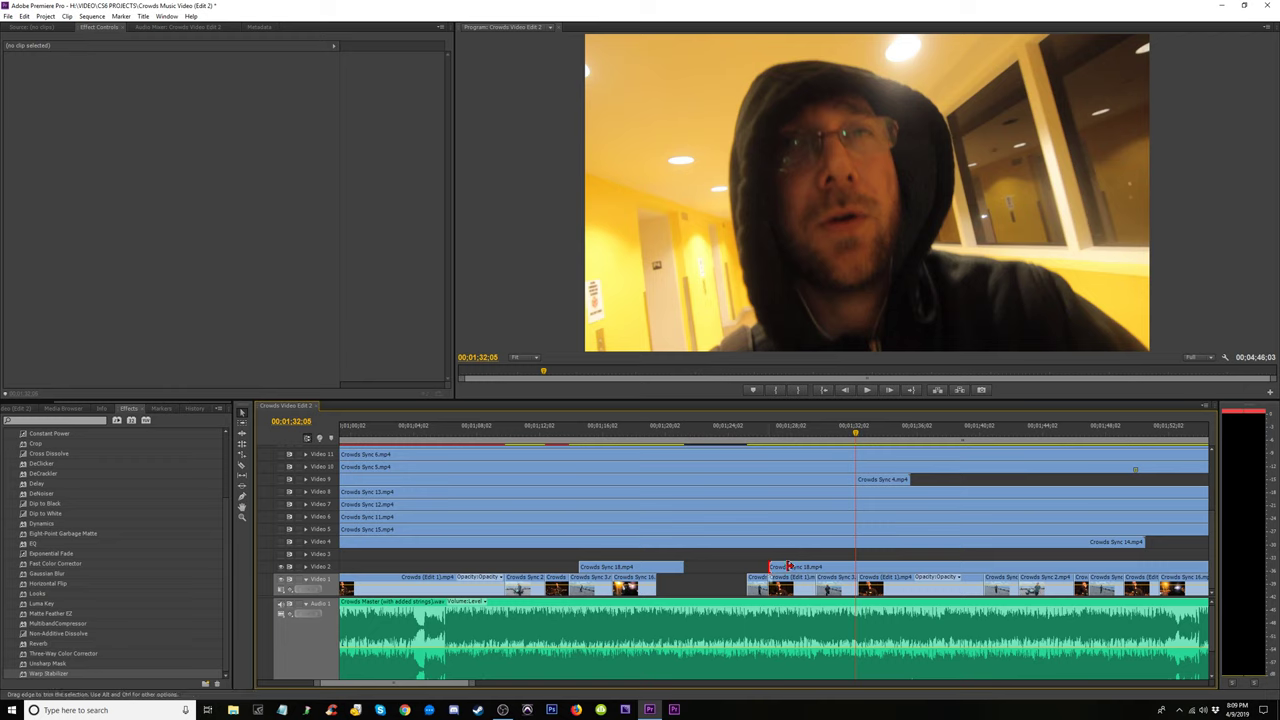
{"action": "left_click_drag", "start_coordinate": [788, 567], "coordinate": [878, 567]}
Extend the earlier Crowds Sync 18 piece's end to about 1:25
{"action": "left_click", "coordinate": [670, 437]}
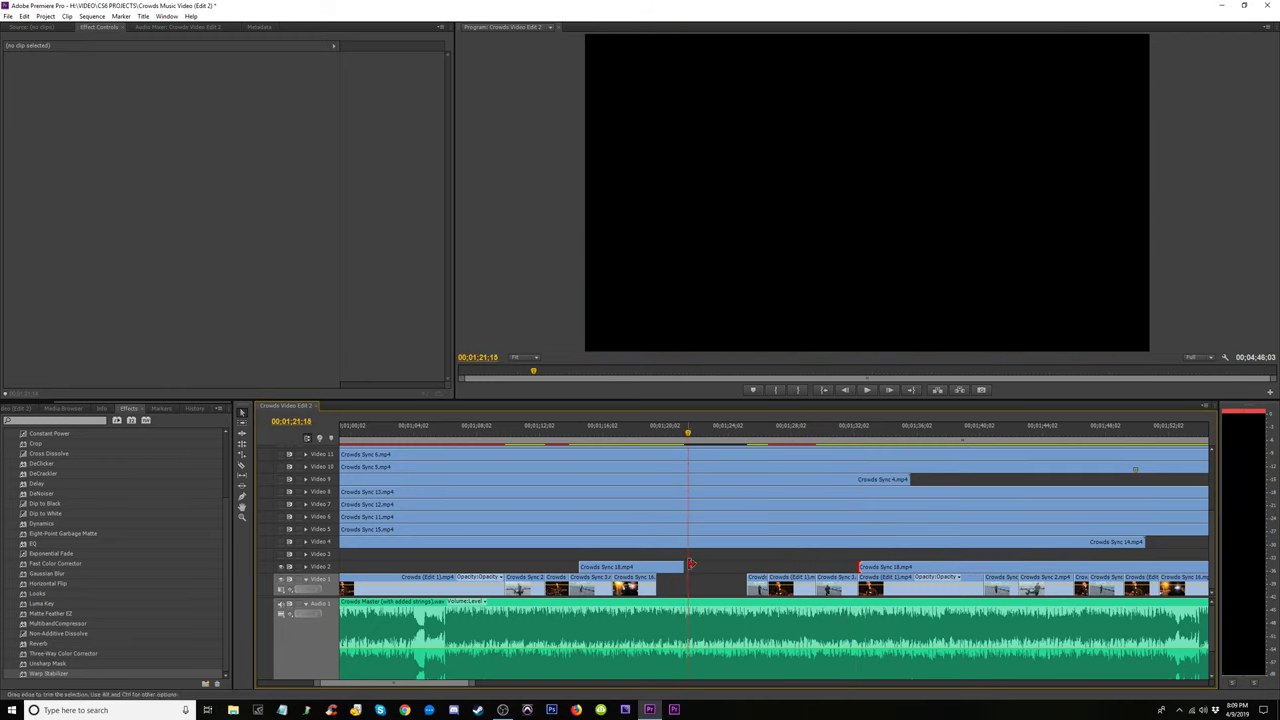
{"action": "left_click_drag", "start_coordinate": [690, 565], "coordinate": [764, 567]}
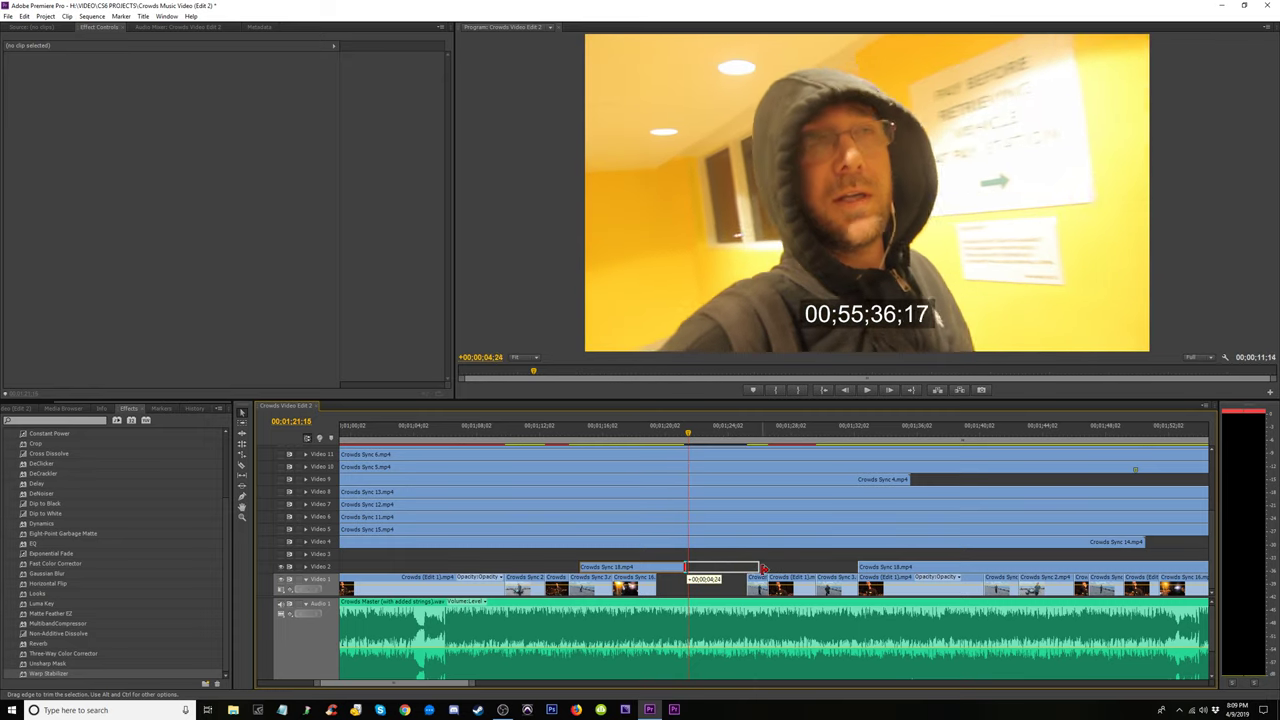
{"action": "left_click_drag", "start_coordinate": [764, 567], "coordinate": [752, 568]}
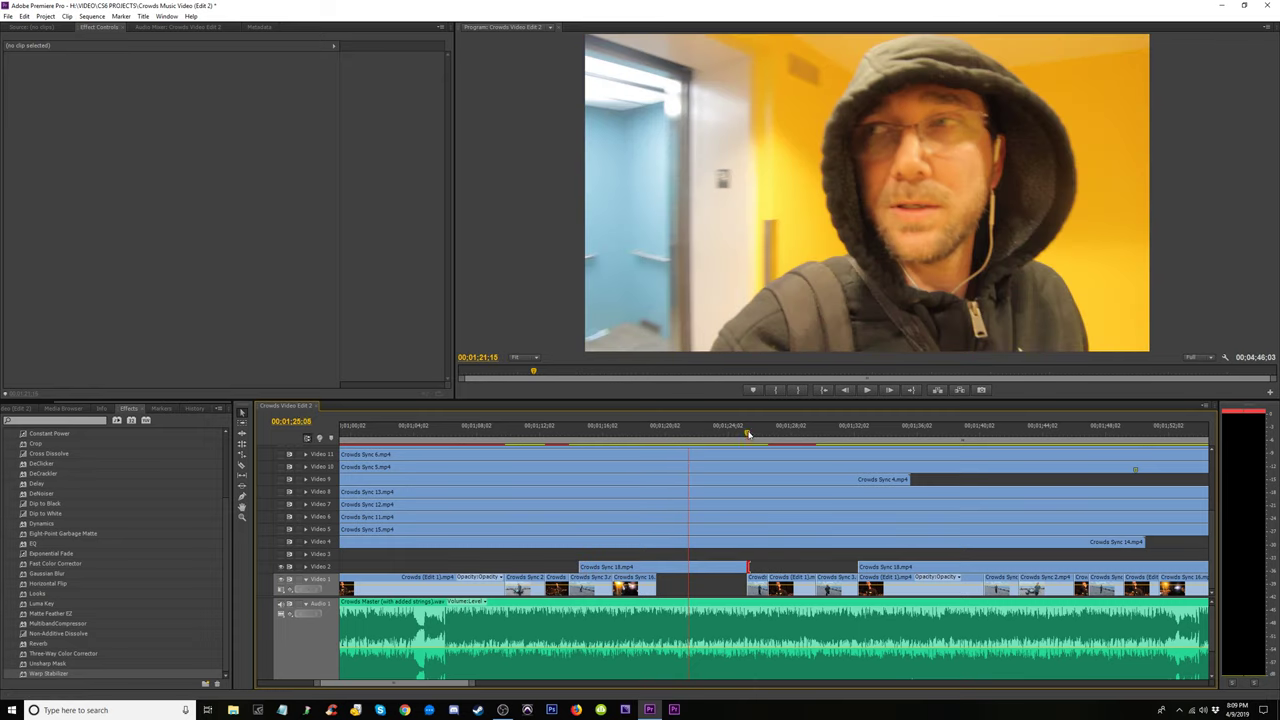
{"action": "left_click_drag", "start_coordinate": [748, 434], "coordinate": [756, 434]}
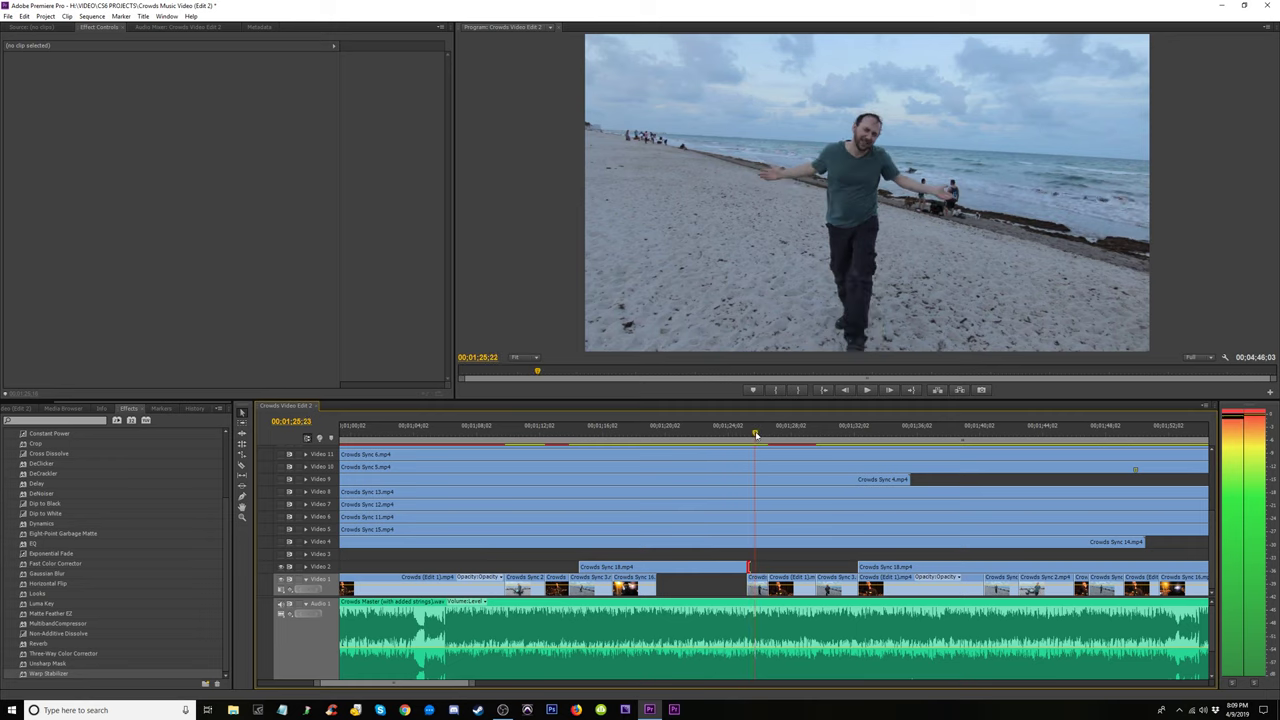
Trim the earlier piece to start at 1:16:20 and preview the section
{"action": "left_click", "coordinate": [605, 440]}
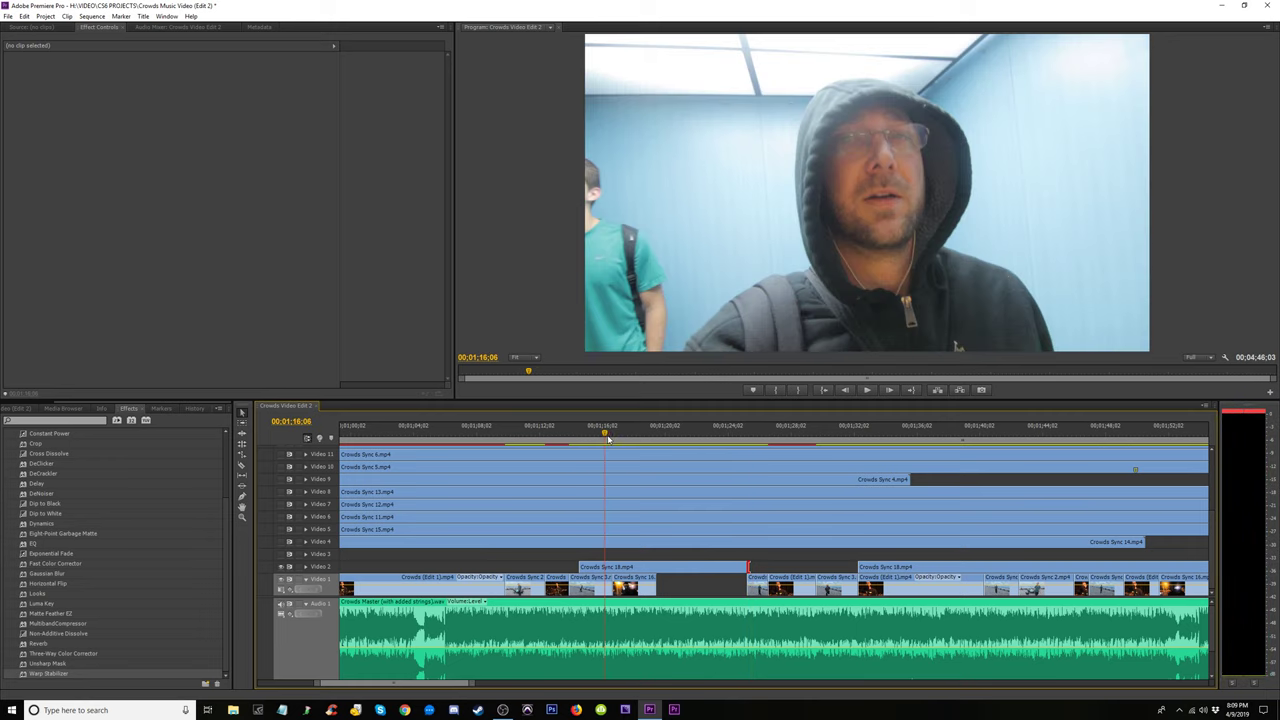
{"action": "key", "text": "="}
{"action": "key", "text": "space"}
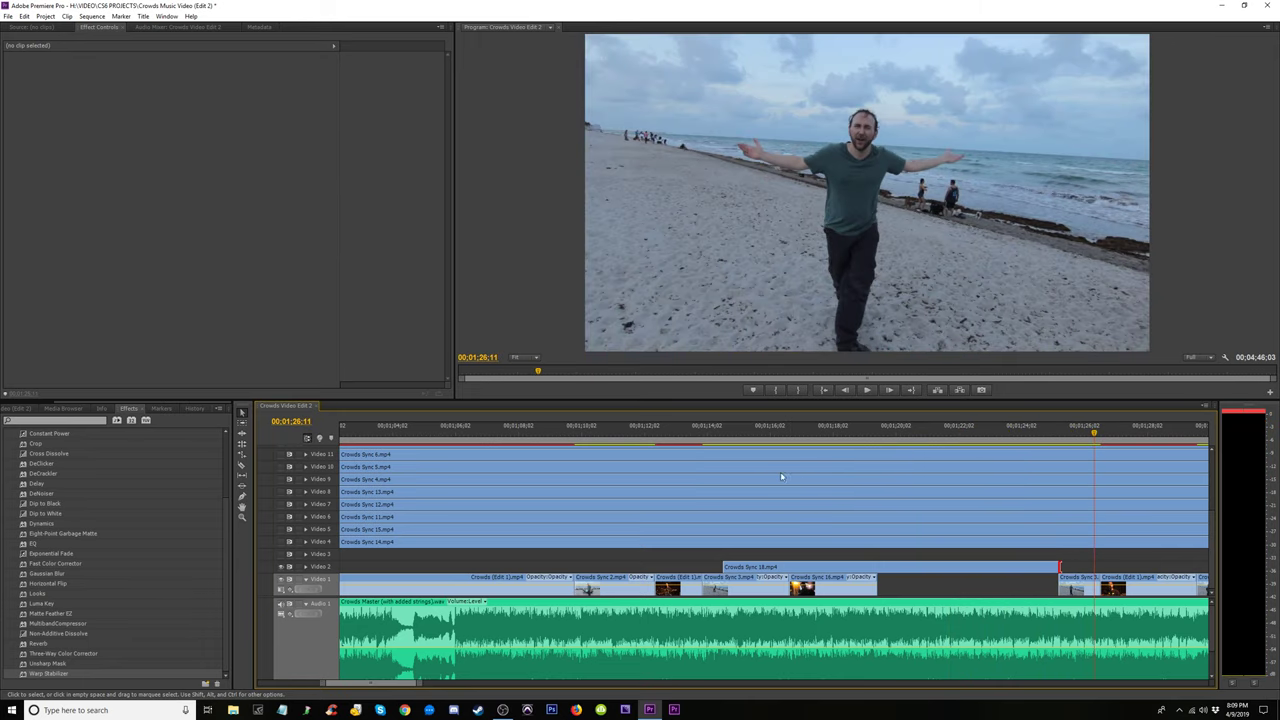
{"action": "left_click", "coordinate": [705, 432]}
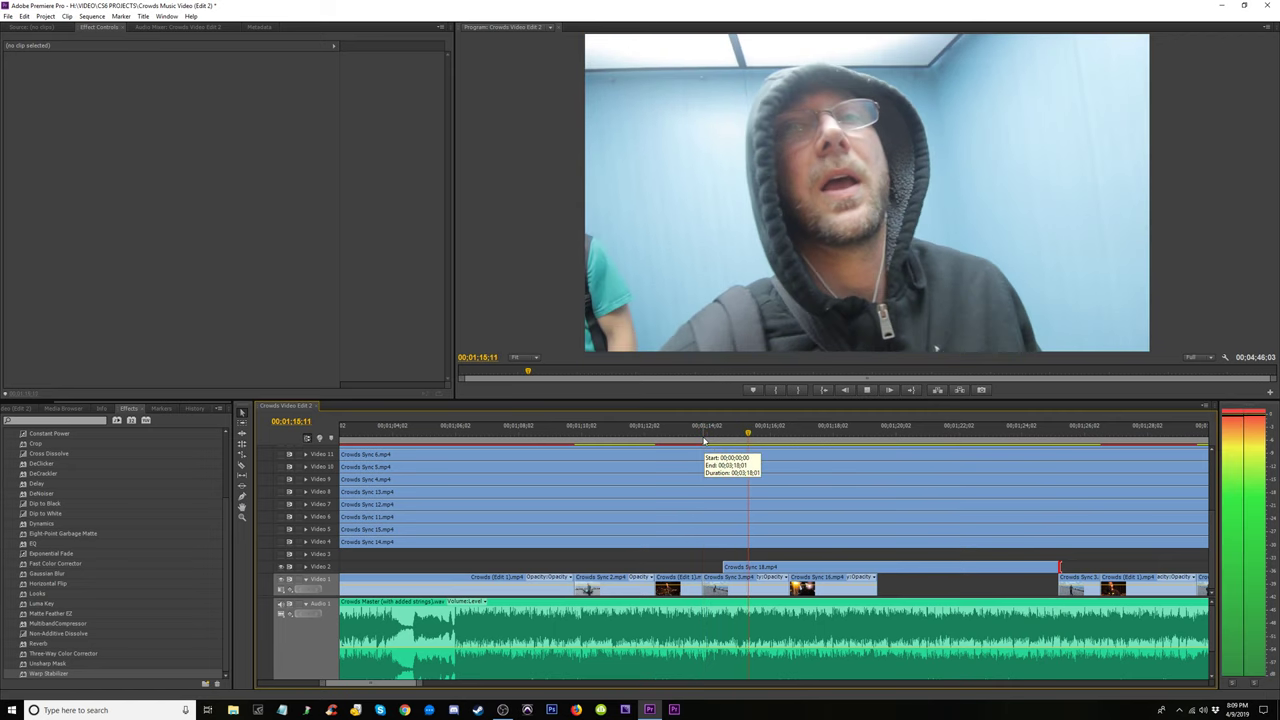
{"action": "key", "text": "space"}
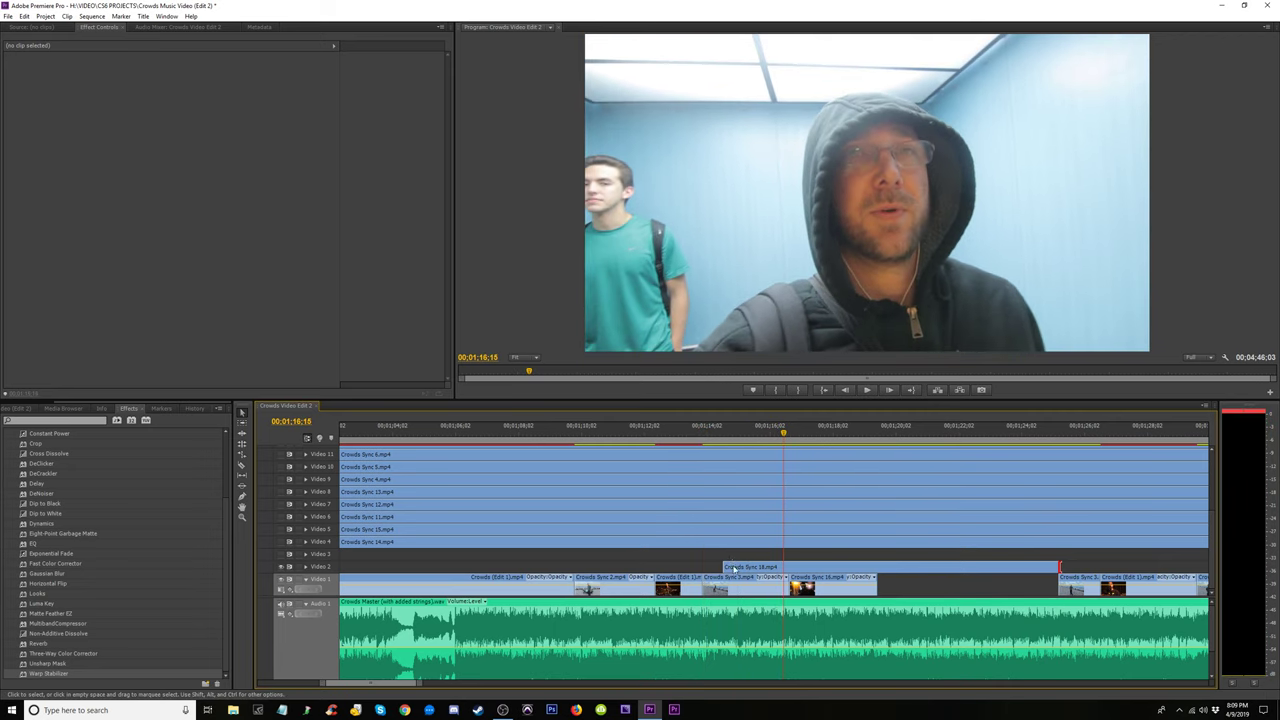
{"action": "left_click_drag", "start_coordinate": [748, 566], "coordinate": [812, 577]}
{"action": "key", "text": "space"}
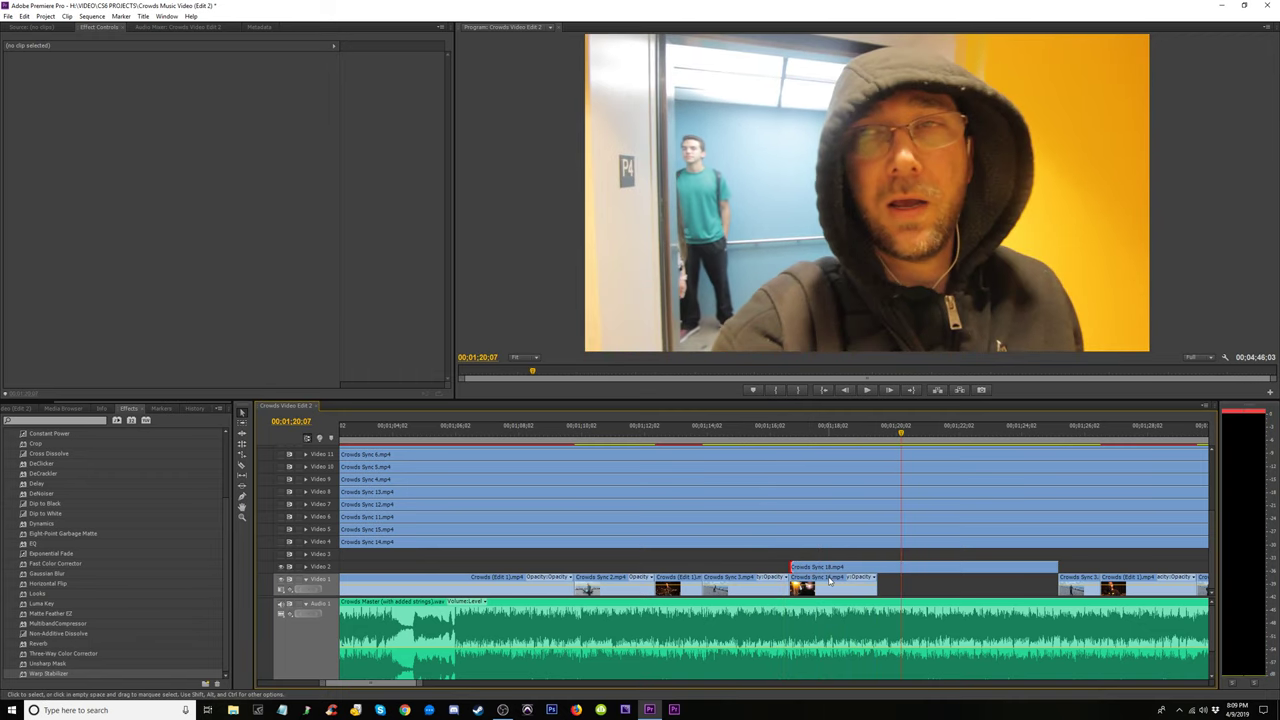
{"action": "mouse_move", "coordinate": [830, 579]}
{"action": "left_mouse_down"}
{"action": "mouse_move", "coordinate": [831, 556]}
{"action": "mouse_move", "coordinate": [832, 567]}
{"action": "left_mouse_up"}
{"action": "left_click", "coordinate": [832, 546]}
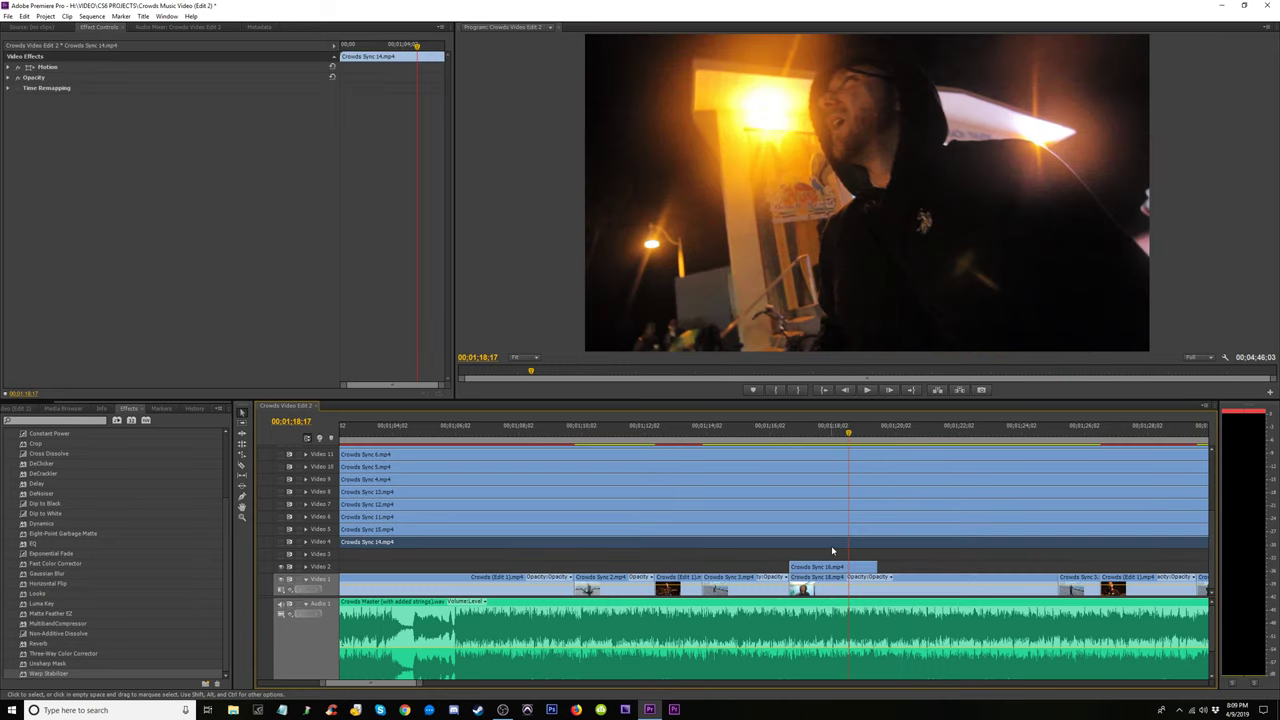
{"action": "left_click", "coordinate": [786, 441]}
{"action": "key", "text": "space"}
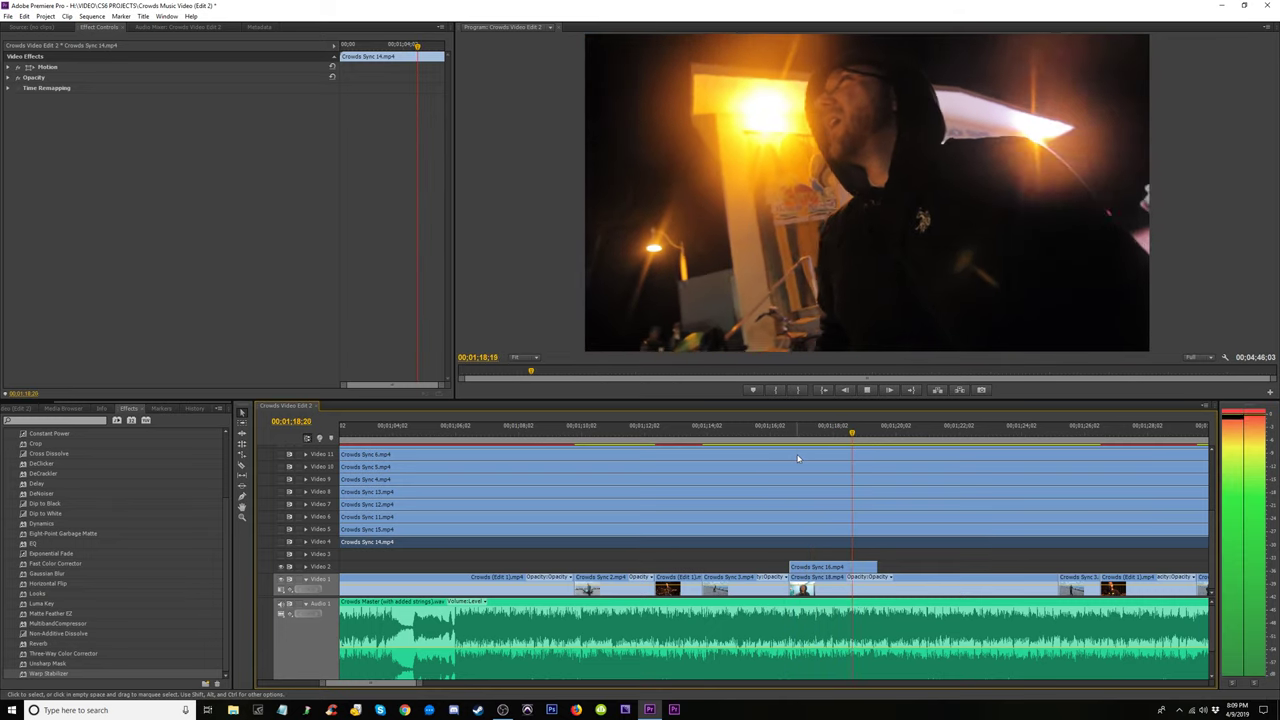
{"action": "left_click", "coordinate": [801, 441]}
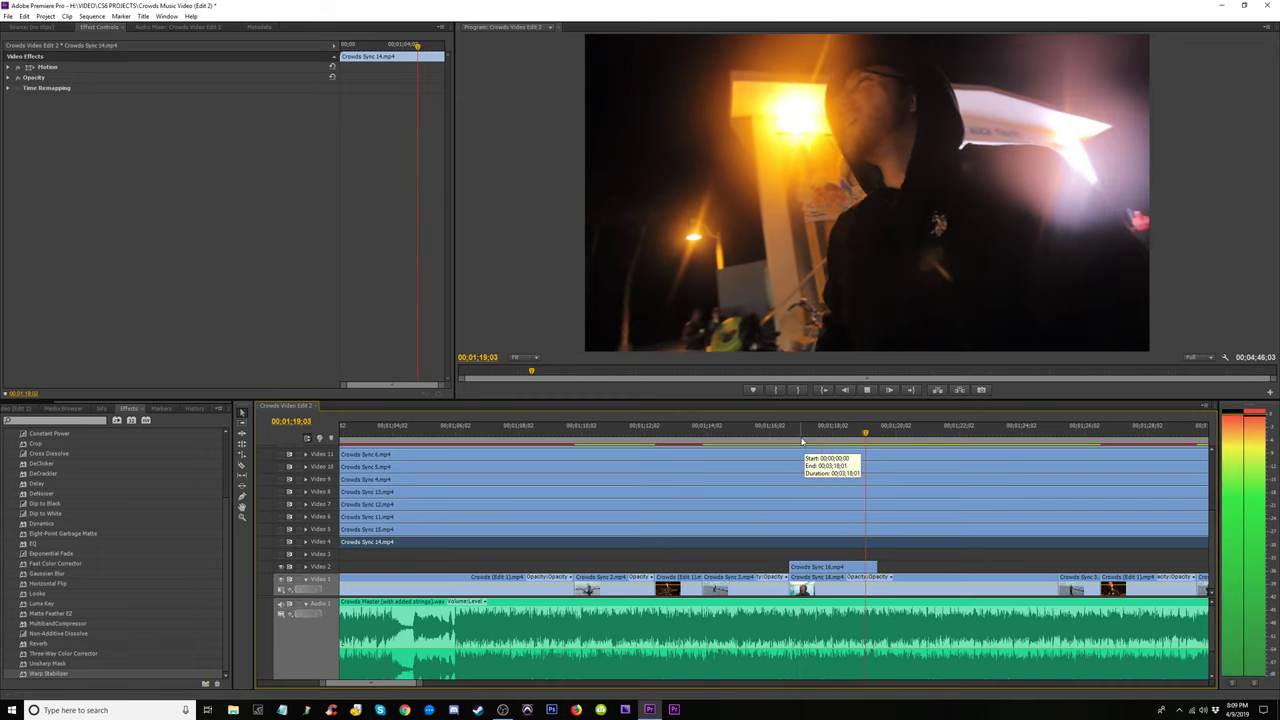
{"action": "key", "text": "space"}
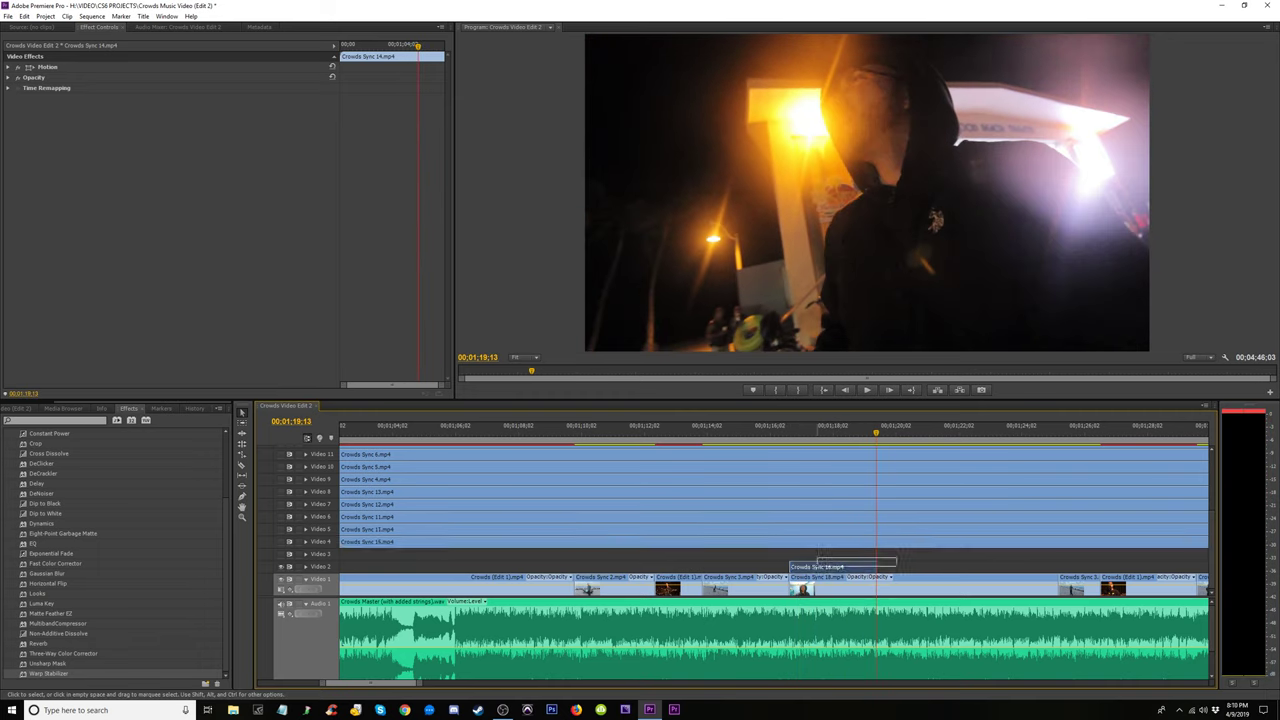
{"action": "left_click", "coordinate": [781, 434]}
{"action": "key", "text": "space"}
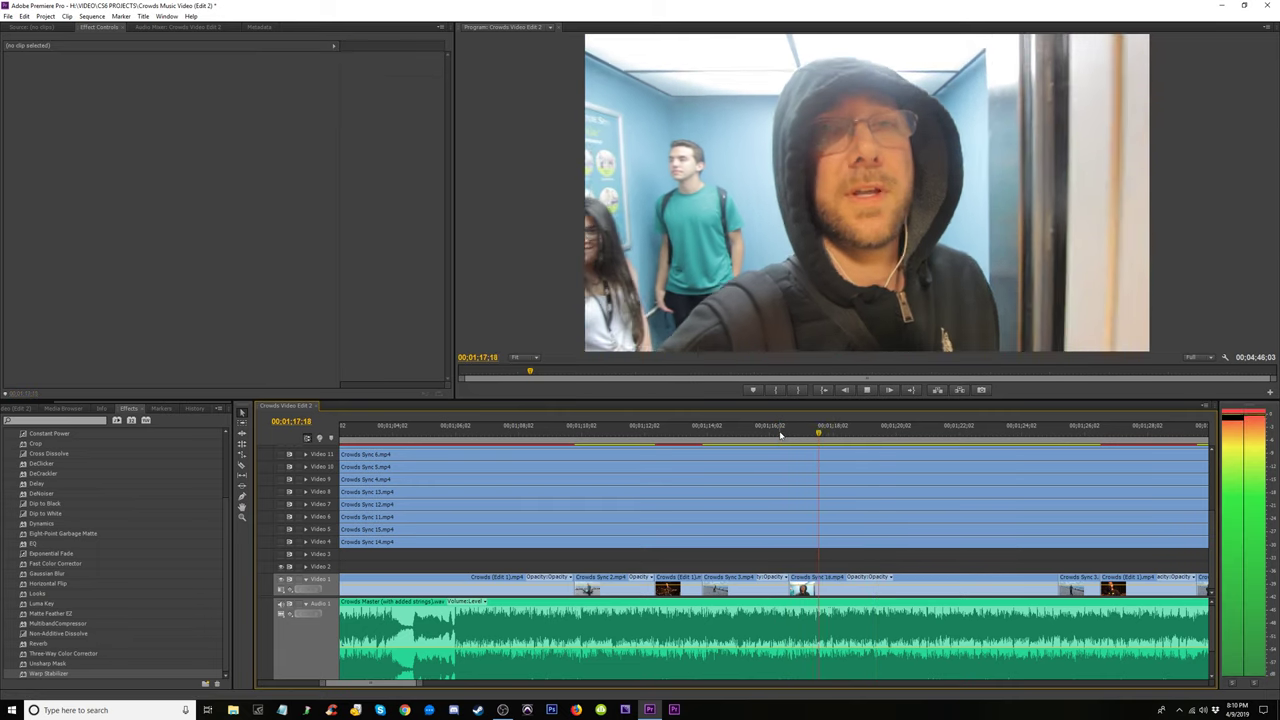
{"action": "key", "text": "minus"}
{"action": "key", "text": "minus"}
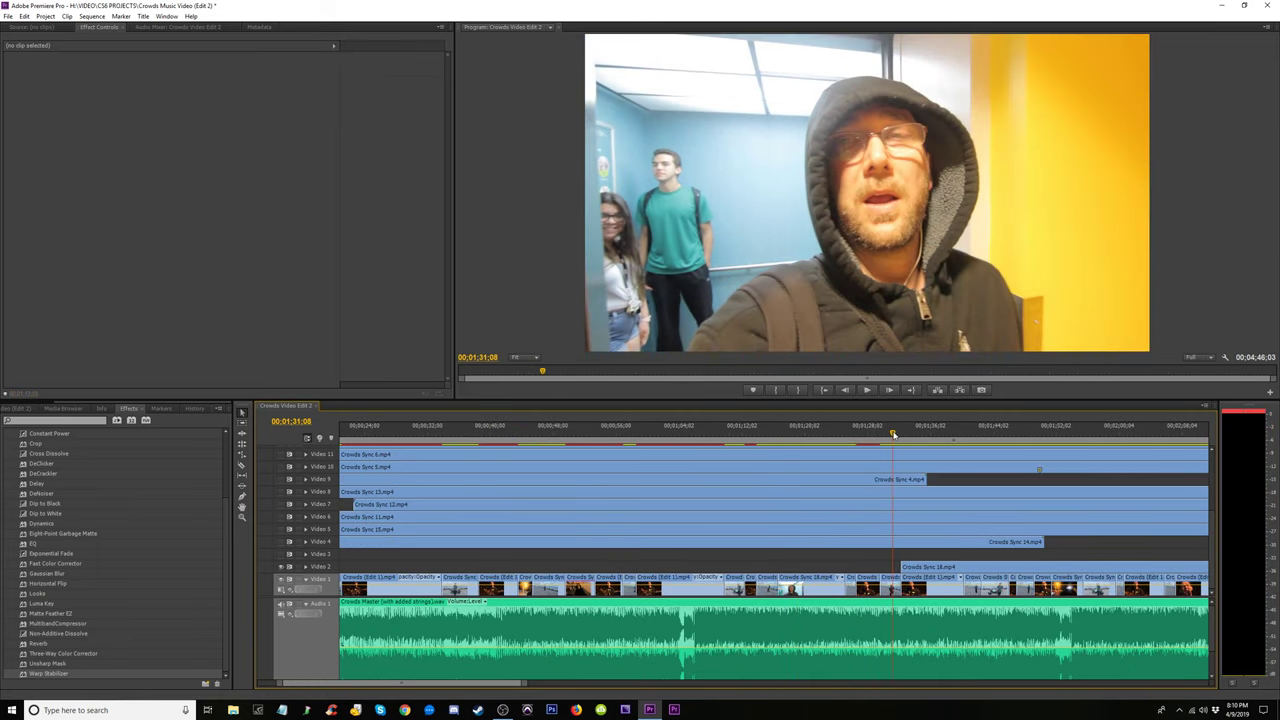
Play through from 01;31;08 to locate the new cut point at 01;41;28
{"action": "left_click", "coordinate": [893, 431]}
{"action": "key", "text": "minus"}
{"action": "key", "text": "equal"}
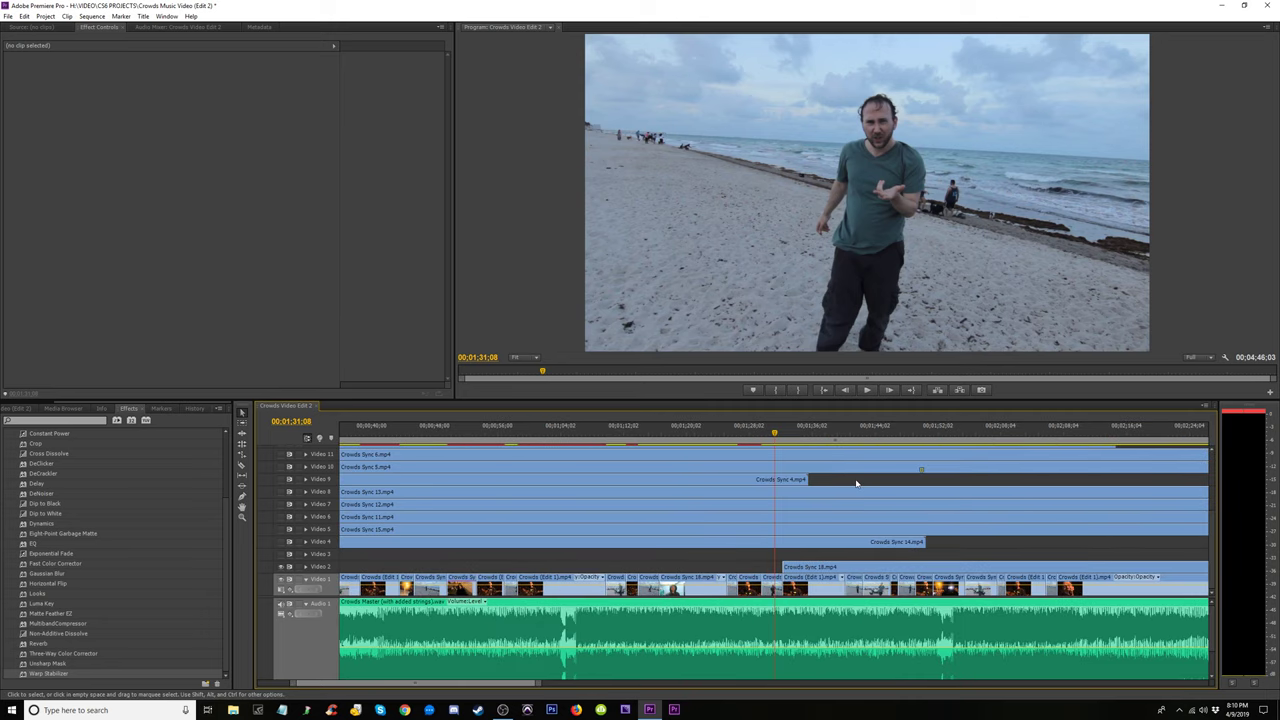
{"action": "key", "text": "space"}
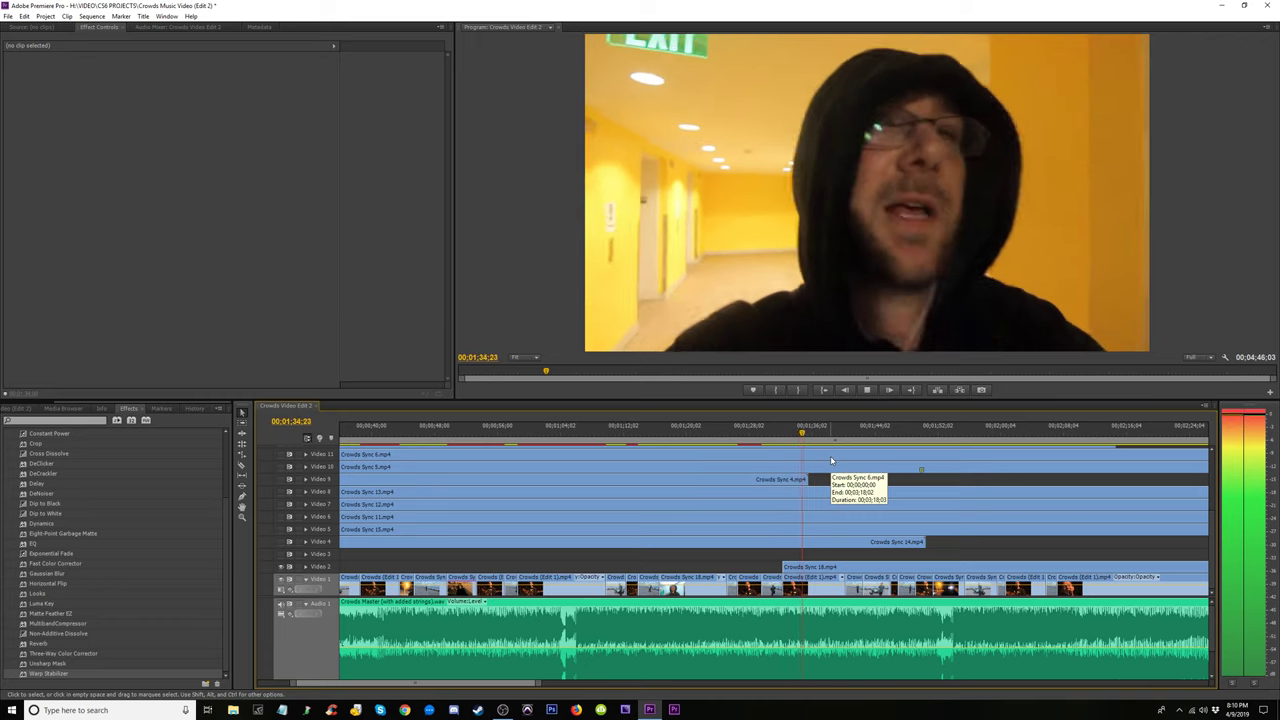
{"action": "key", "text": "space"}
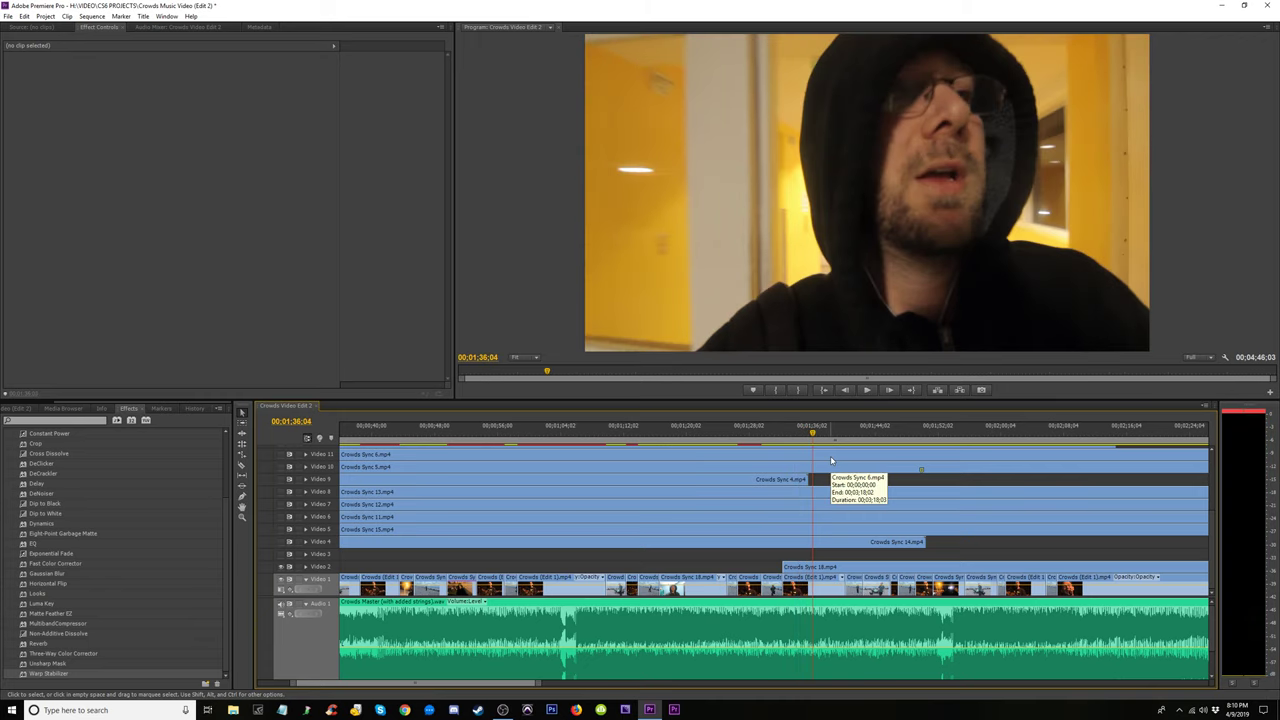
{"action": "key", "text": "="}
{"action": "left_click", "coordinate": [740, 438]}
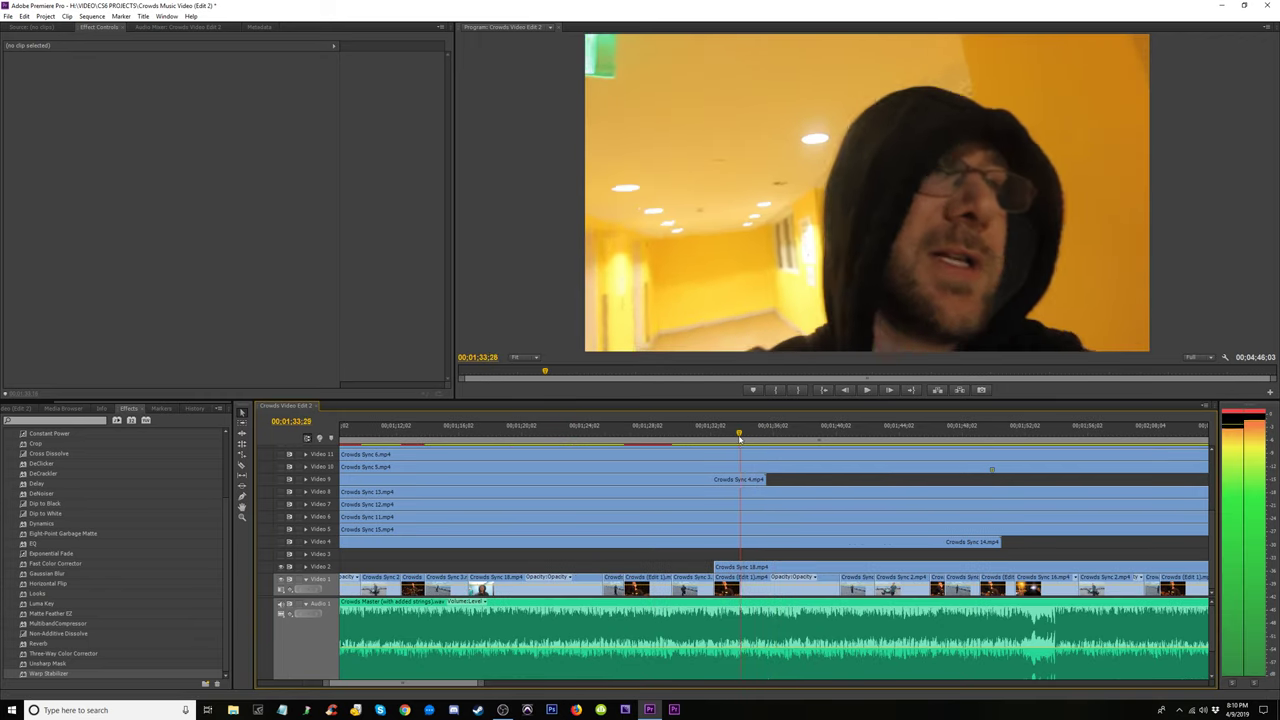
{"action": "left_click_drag", "start_coordinate": [740, 438], "coordinate": [754, 443]}
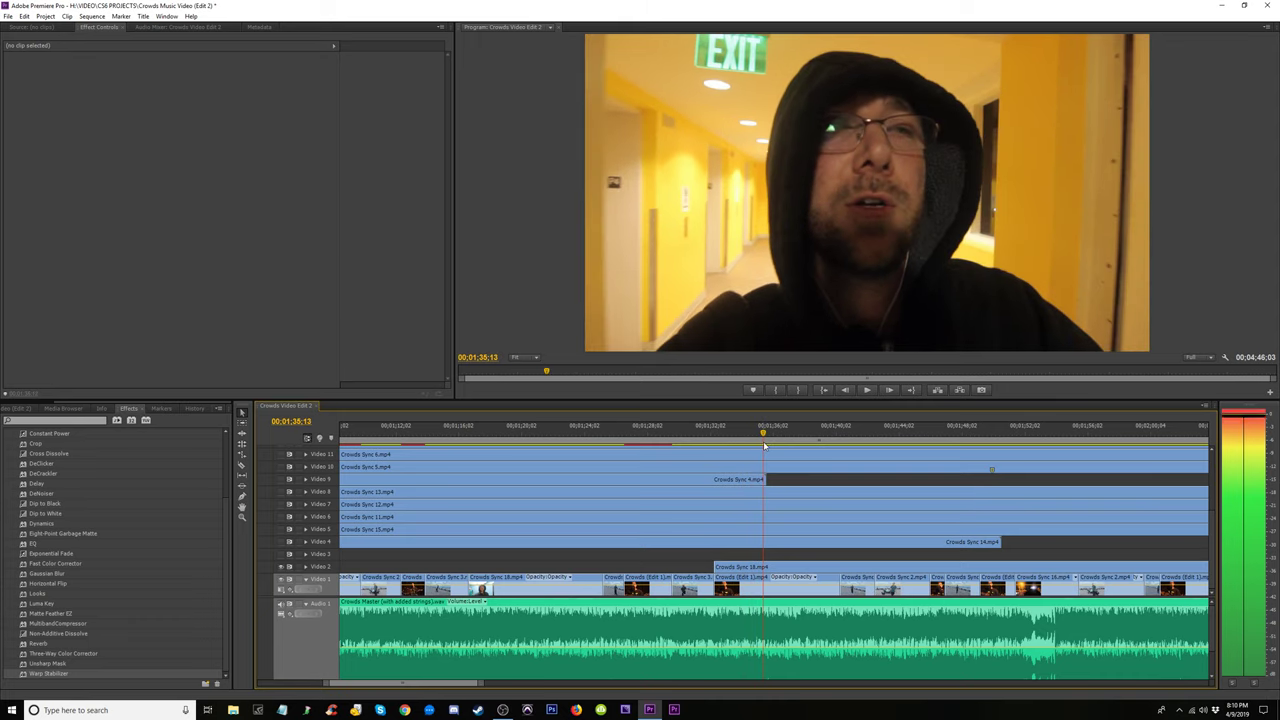
{"action": "key", "text": "space"}
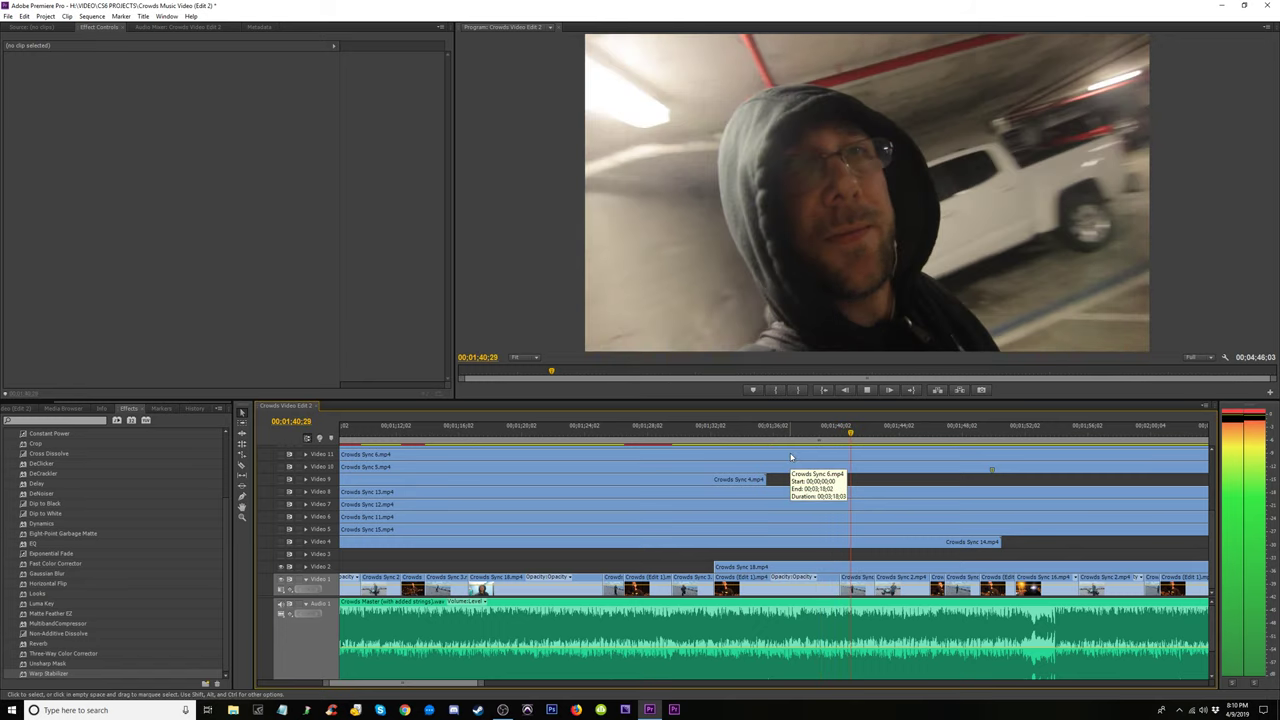
{"action": "key", "text": "space"}
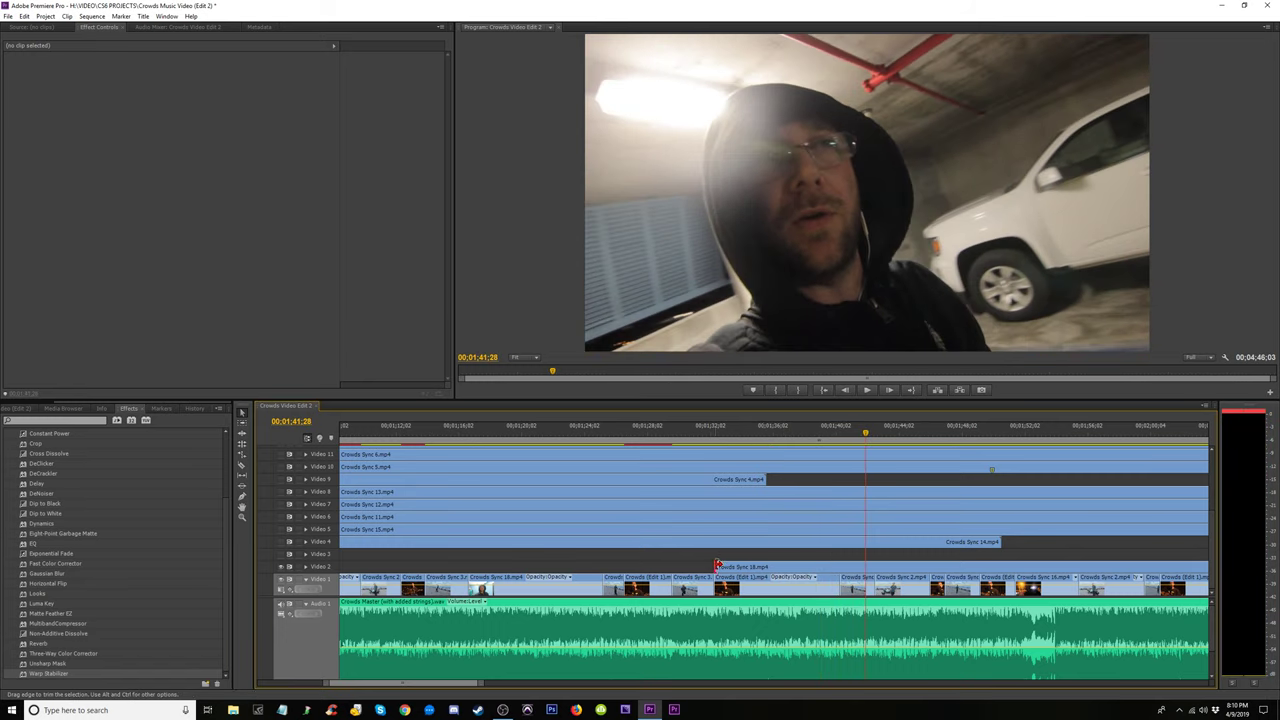
Trim Crowds Sync 18.mp4's start to the playhead near 01;42 and play back the cut
{"action": "left_click_drag", "start_coordinate": [716, 566], "coordinate": [797, 563]}
{"action": "left_click_drag", "start_coordinate": [877, 567], "coordinate": [877, 567]}
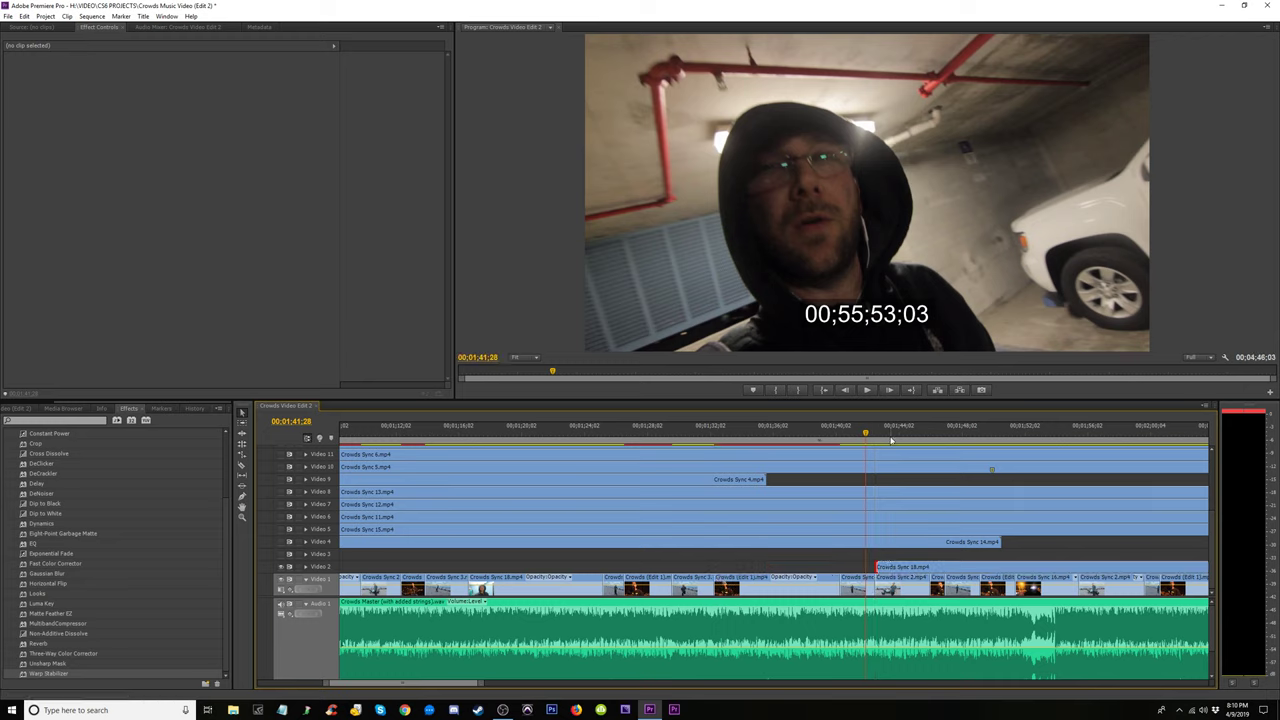
{"action": "left_click_drag", "start_coordinate": [882, 436], "coordinate": [897, 437]}
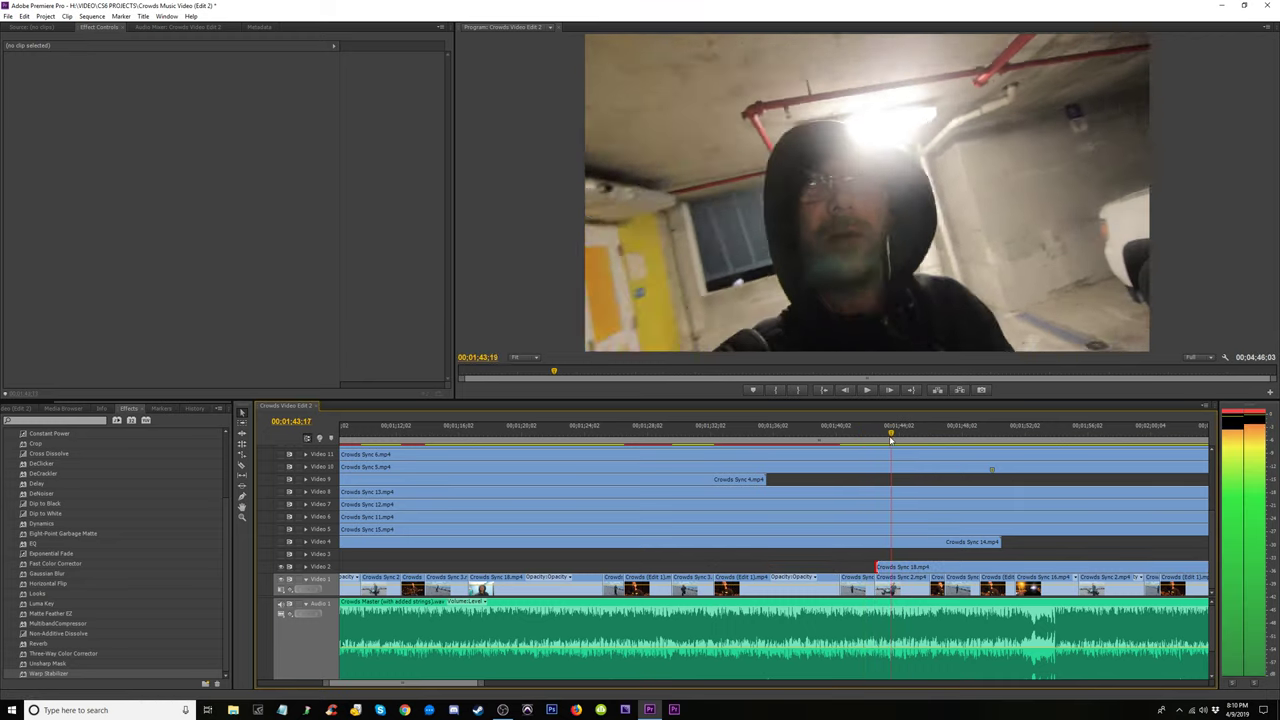
{"action": "key", "text": "space"}
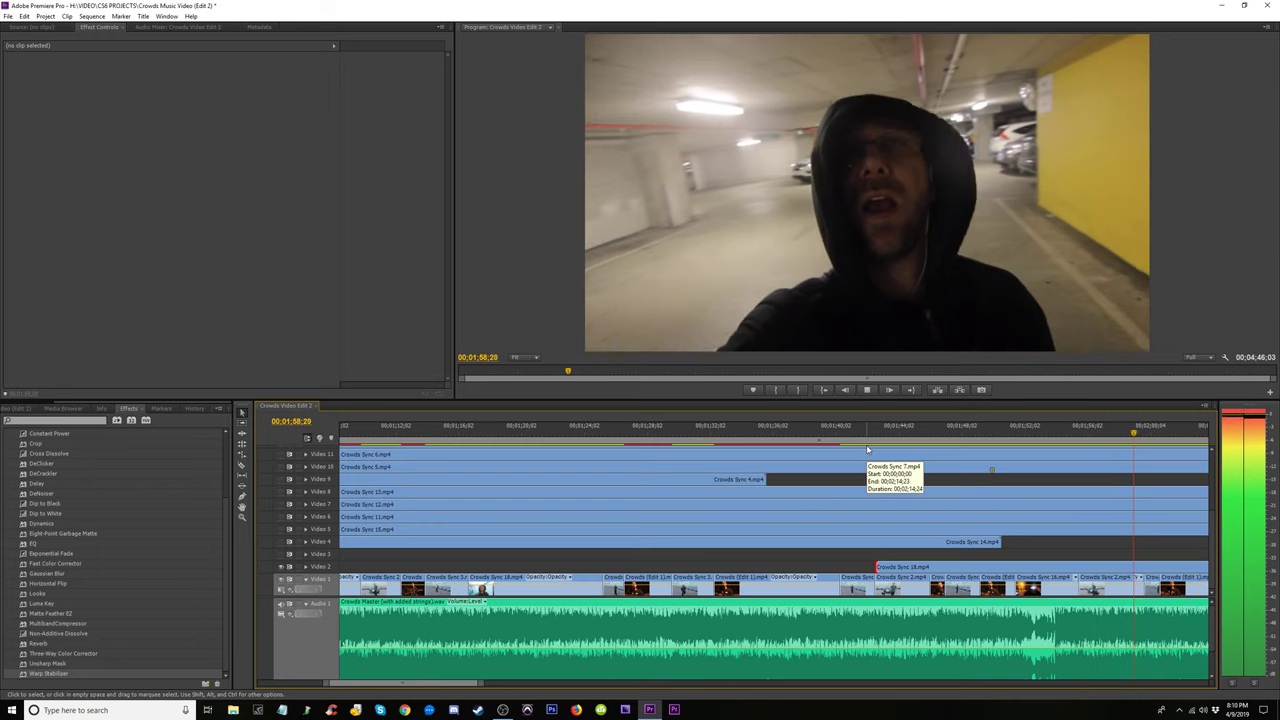
{"action": "key", "text": "space"}
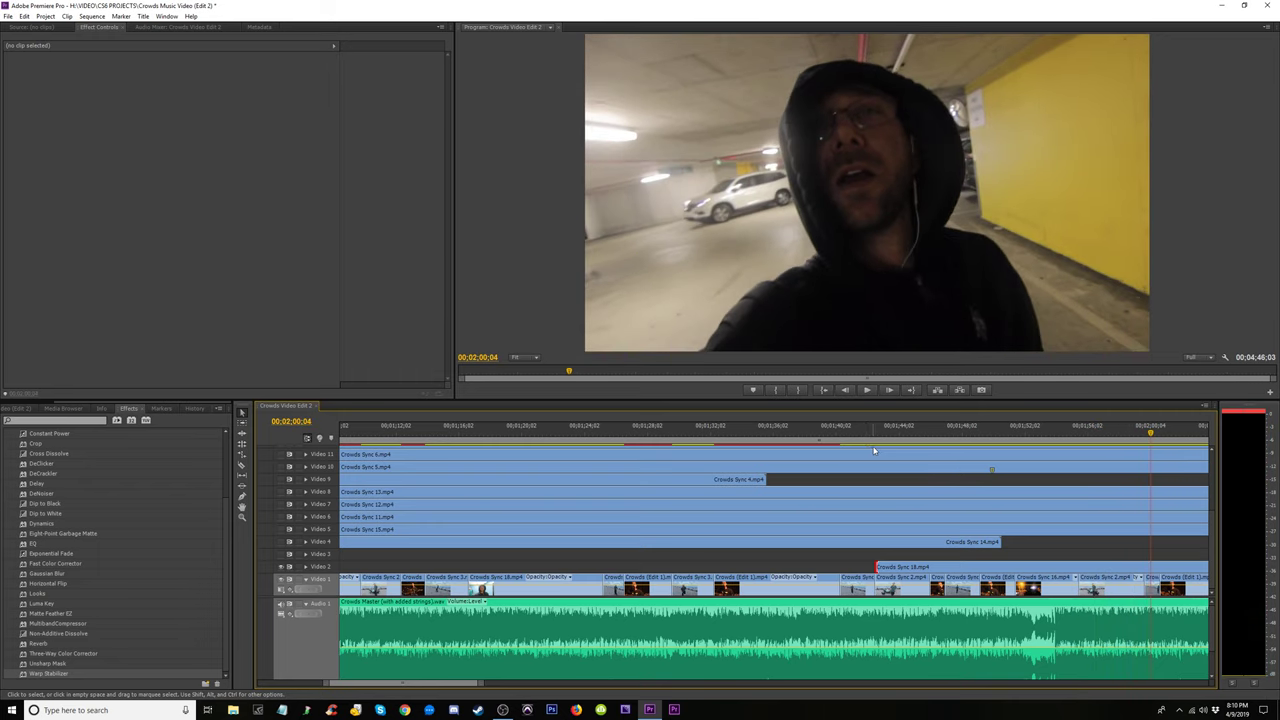
{"action": "key", "text": "minus"}
Trim Crowds Sync 18.mp4's start to about 01;56;22 and fine-tune the edge
{"action": "left_click_drag", "start_coordinate": [960, 434], "coordinate": [936, 434]}
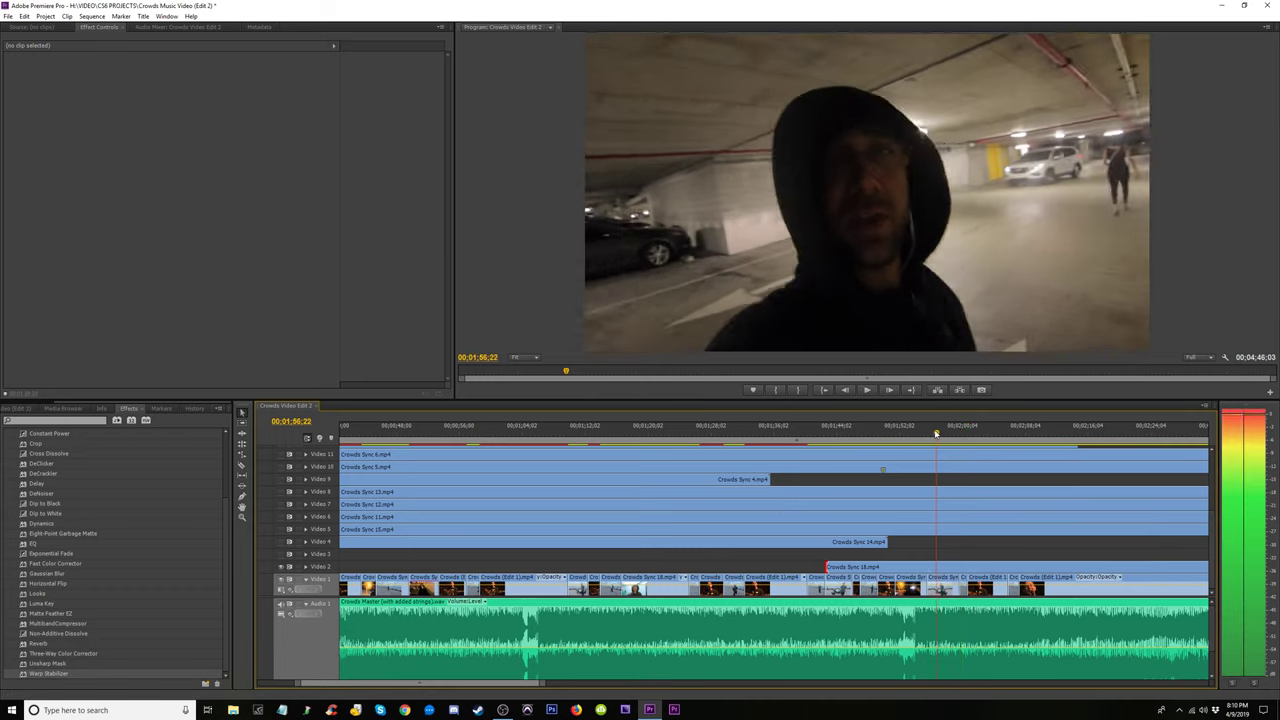
{"action": "left_click_drag", "start_coordinate": [830, 566], "coordinate": [928, 566]}
{"action": "key", "text": "space"}
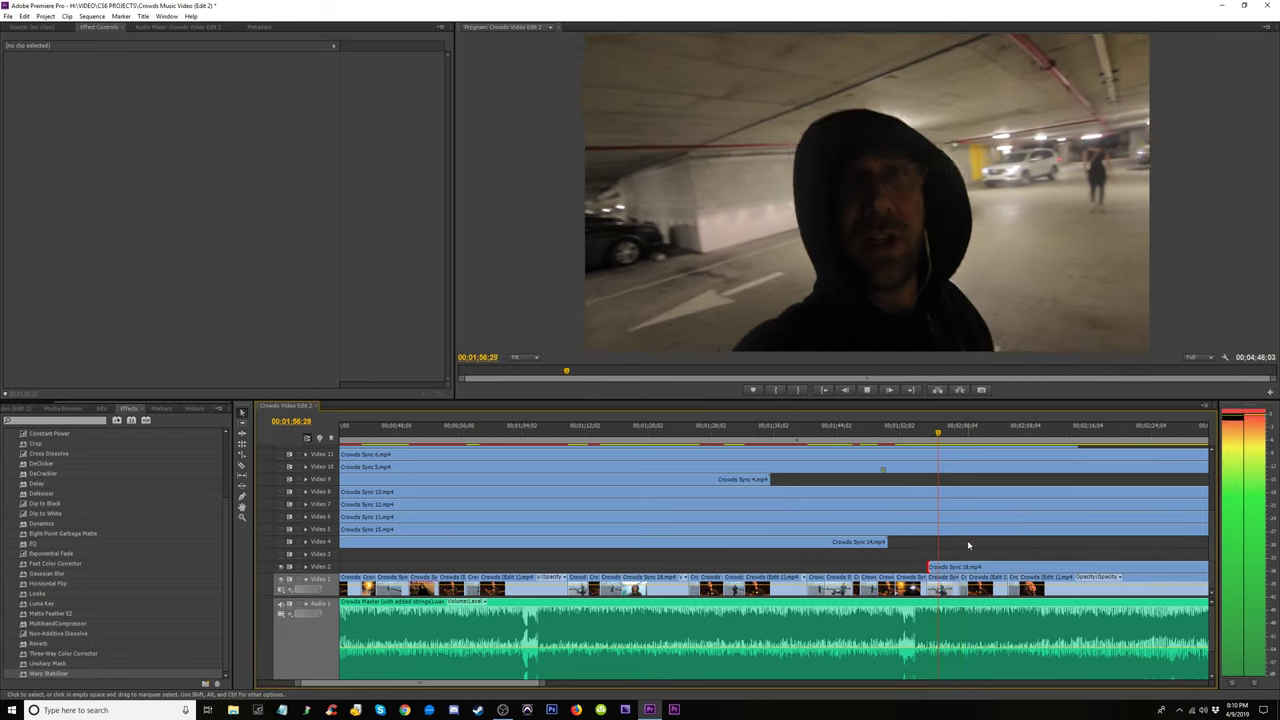
{"action": "key", "text": "equal"}
{"action": "key", "text": "equal"}
{"action": "key", "text": "space"}
{"action": "left_click_drag", "start_coordinate": [716, 567], "coordinate": [741, 566]}
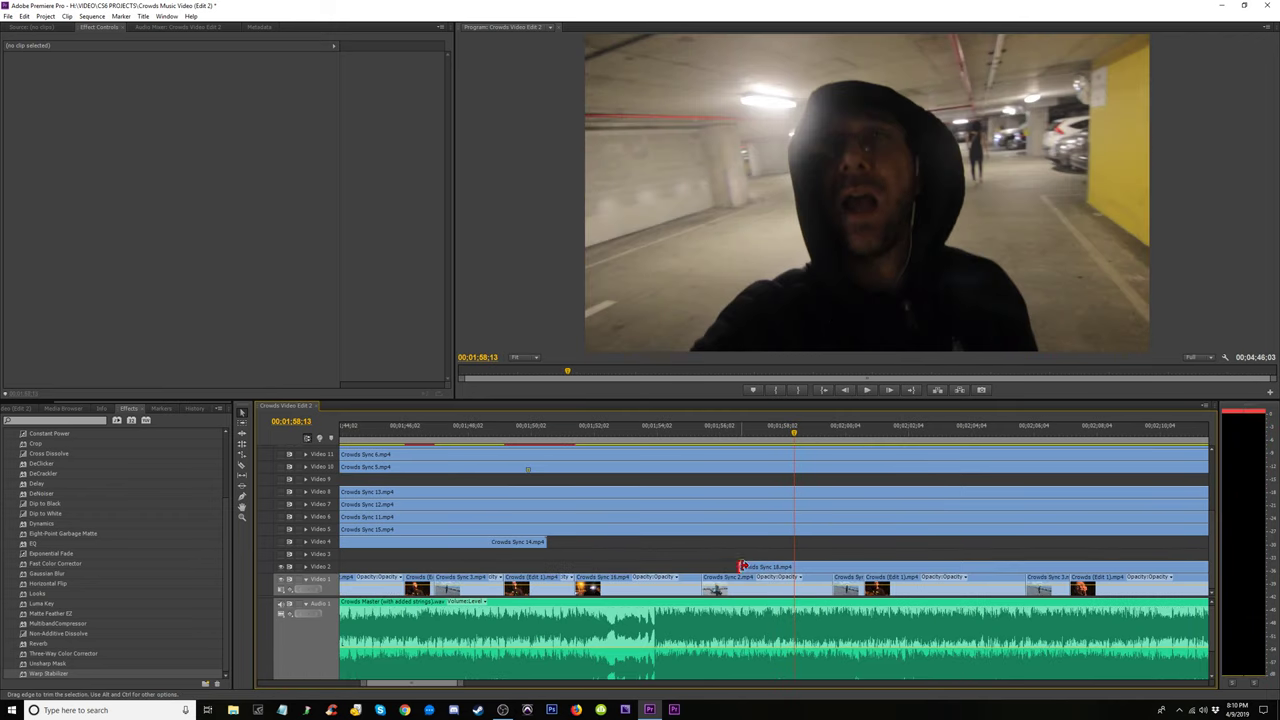
{"action": "left_click_drag", "start_coordinate": [703, 441], "coordinate": [840, 480]}
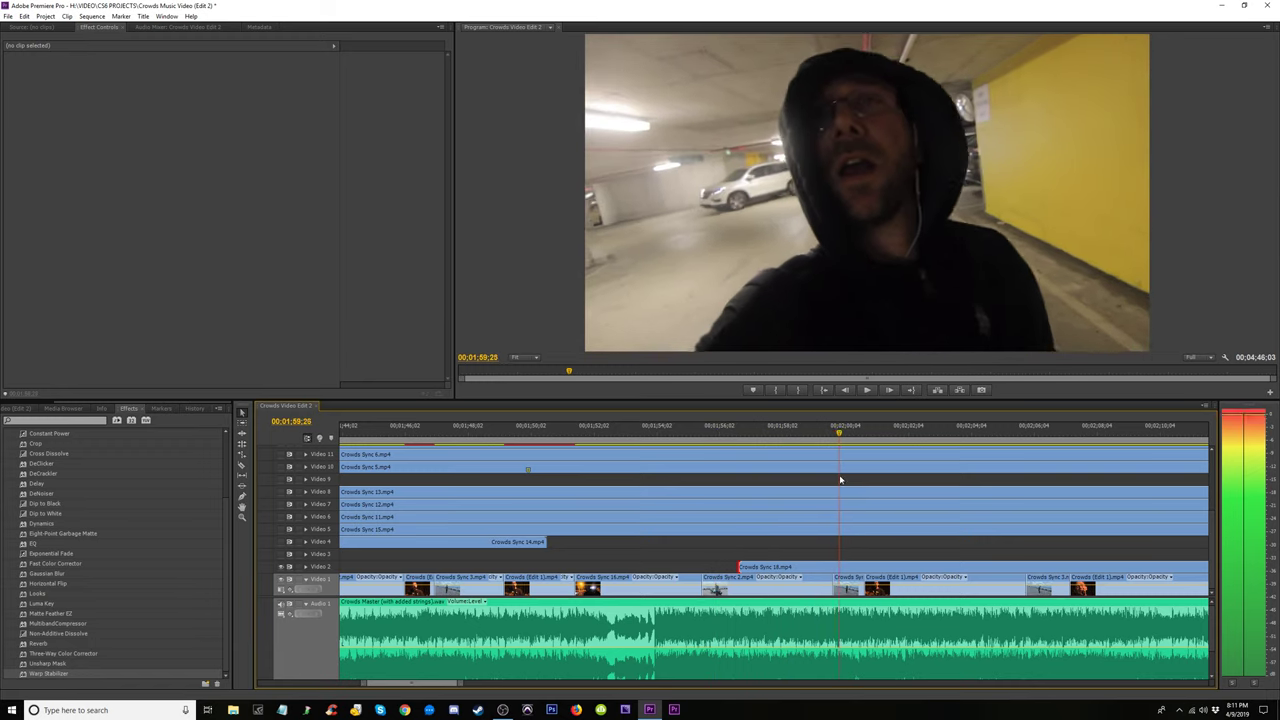
Play the edit from 01;55;28 in full screen, then fit the whole sequence
{"action": "key", "text": "space"}
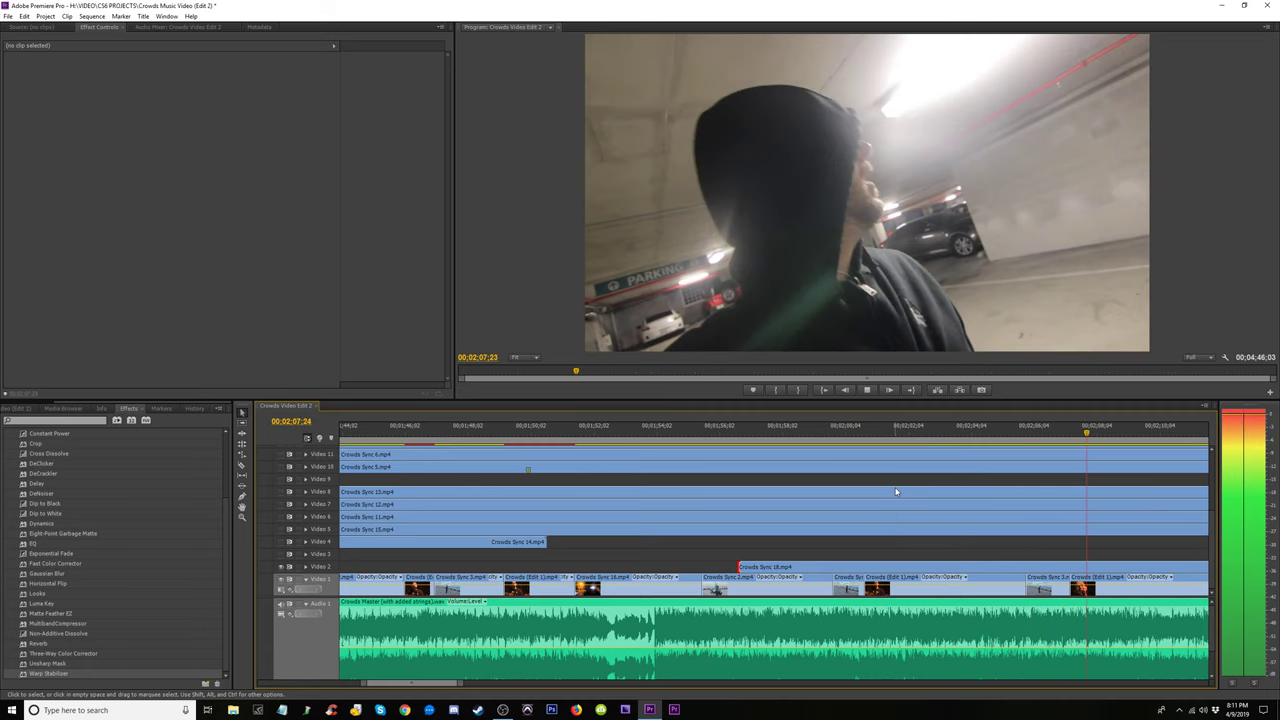
{"action": "key", "text": "minus"}
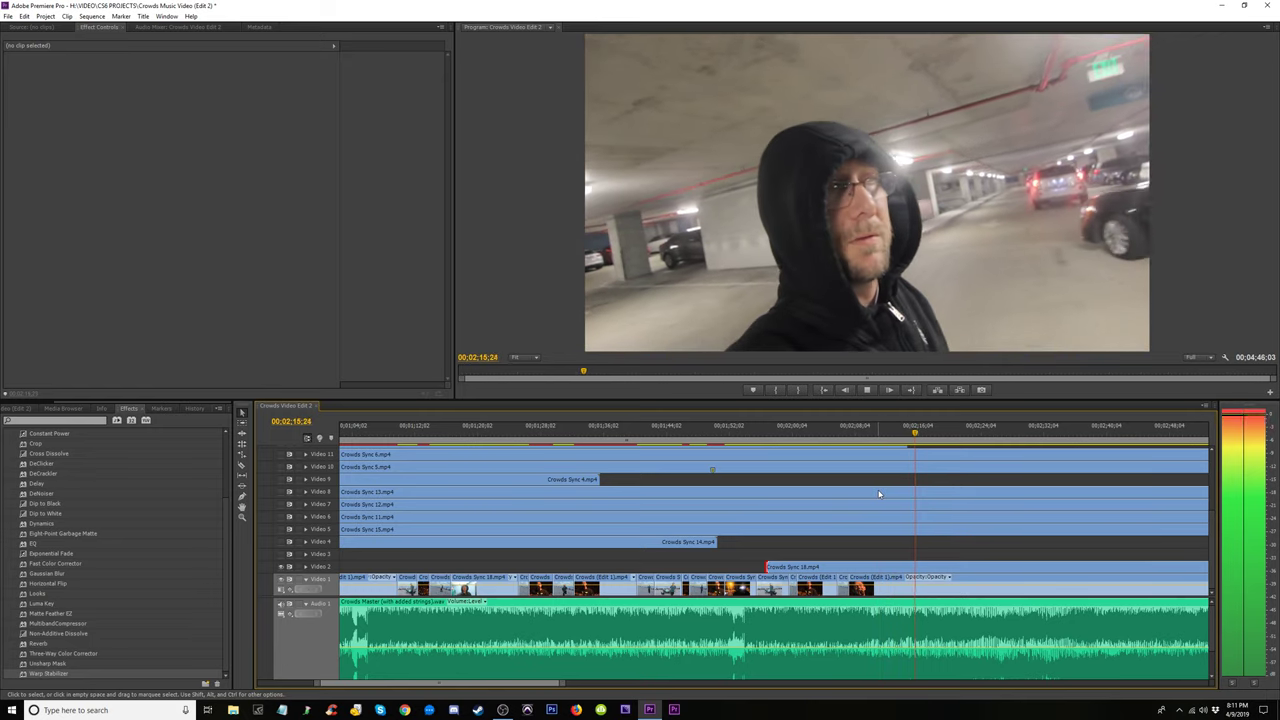
{"action": "key", "text": "ctrl+grave"}
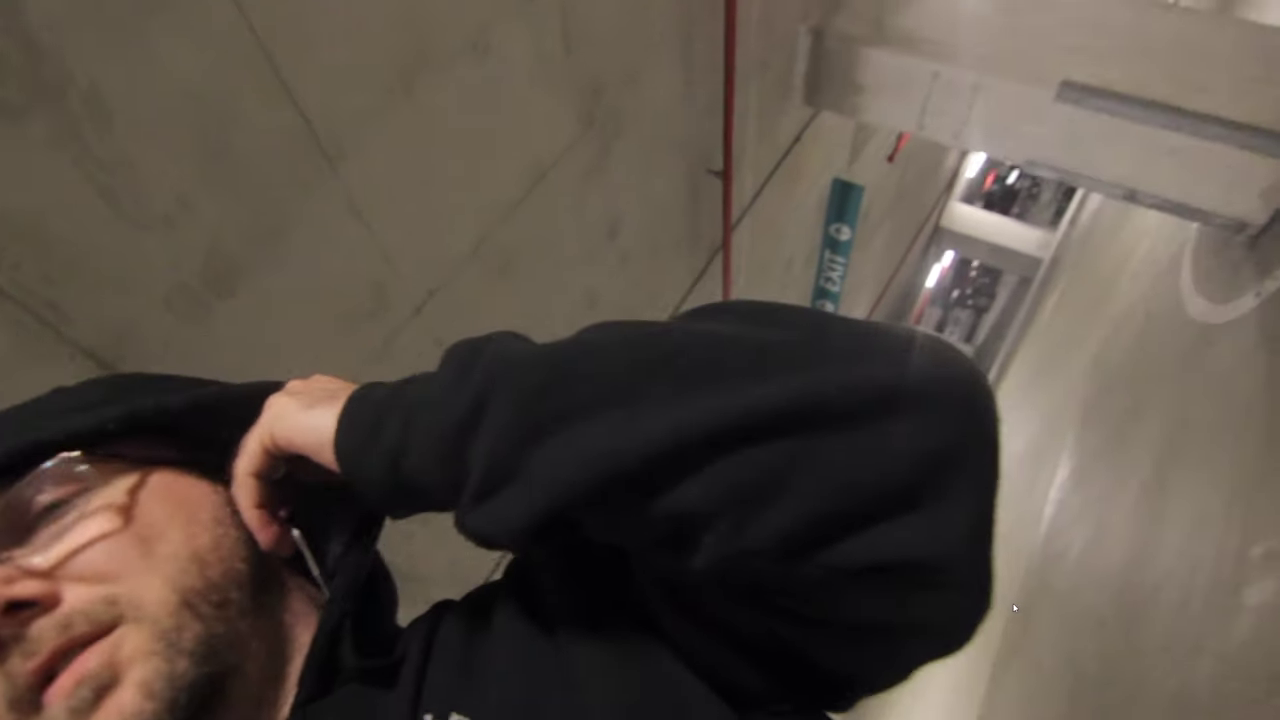
{"action": "key", "text": "Escape"}
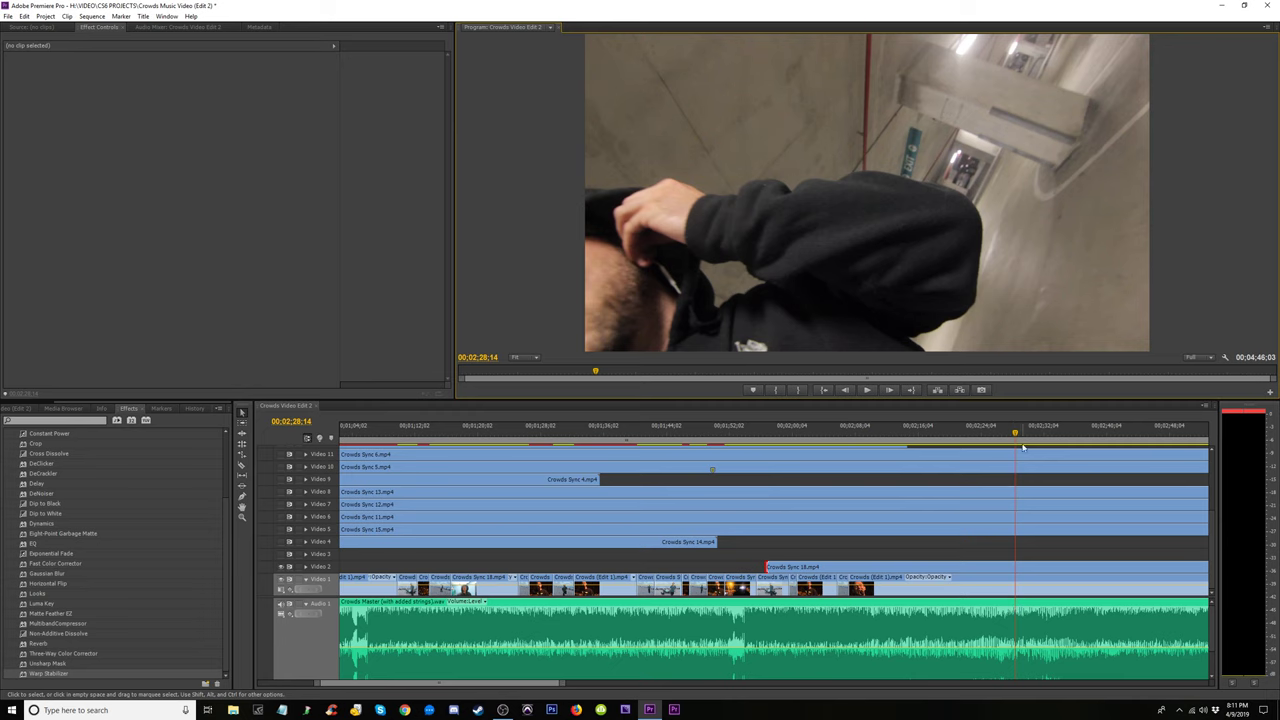
{"action": "left_click_drag", "start_coordinate": [1023, 447], "coordinate": [1099, 453]}
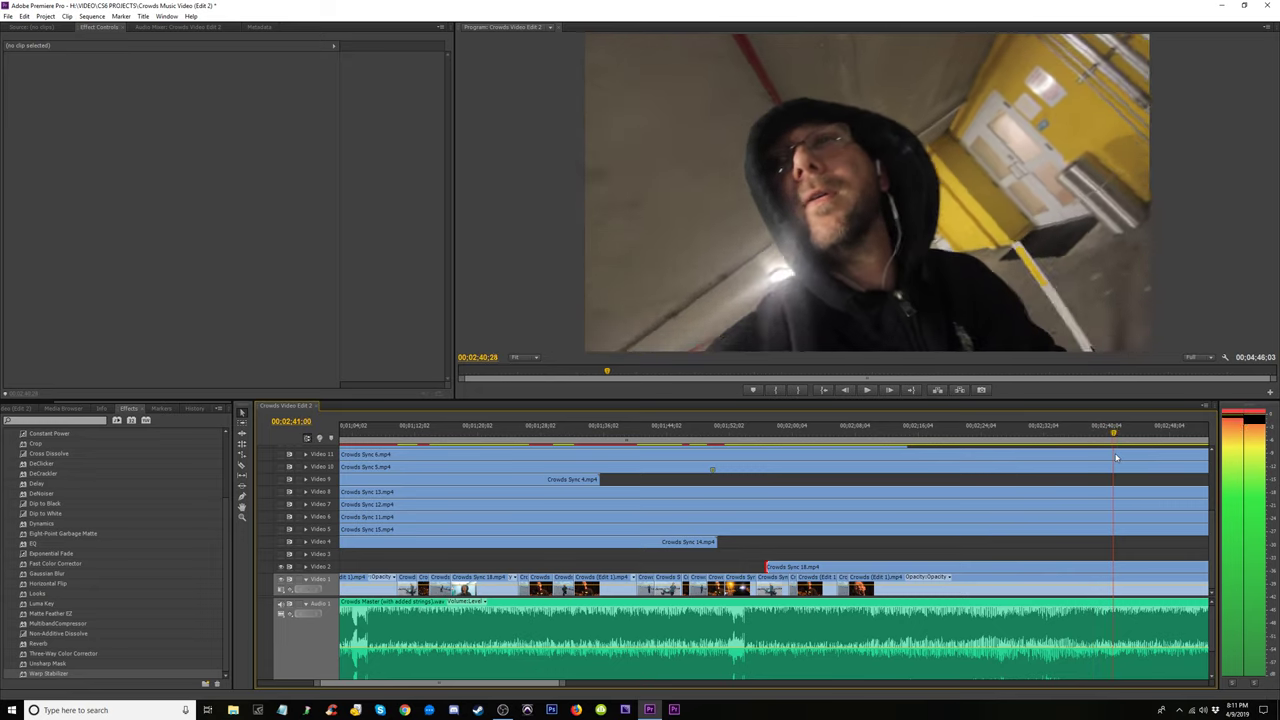
{"action": "key", "text": "space"}
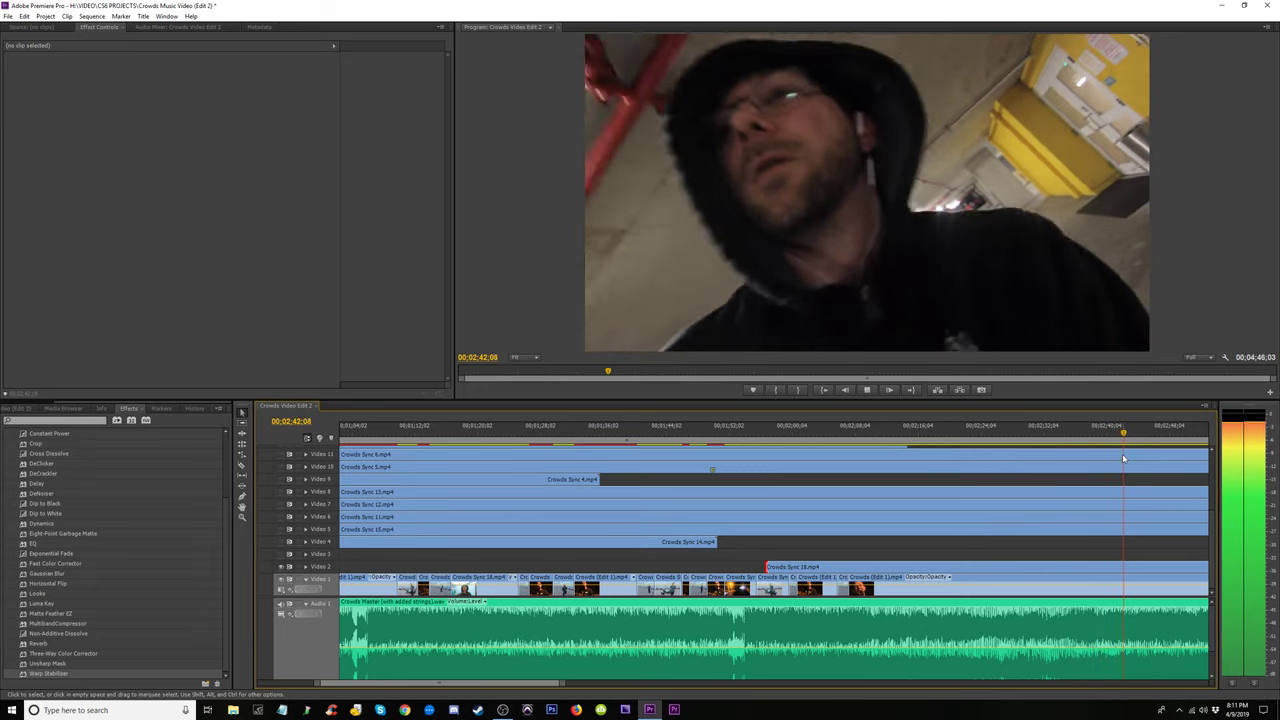
{"action": "key", "text": "backslash"}
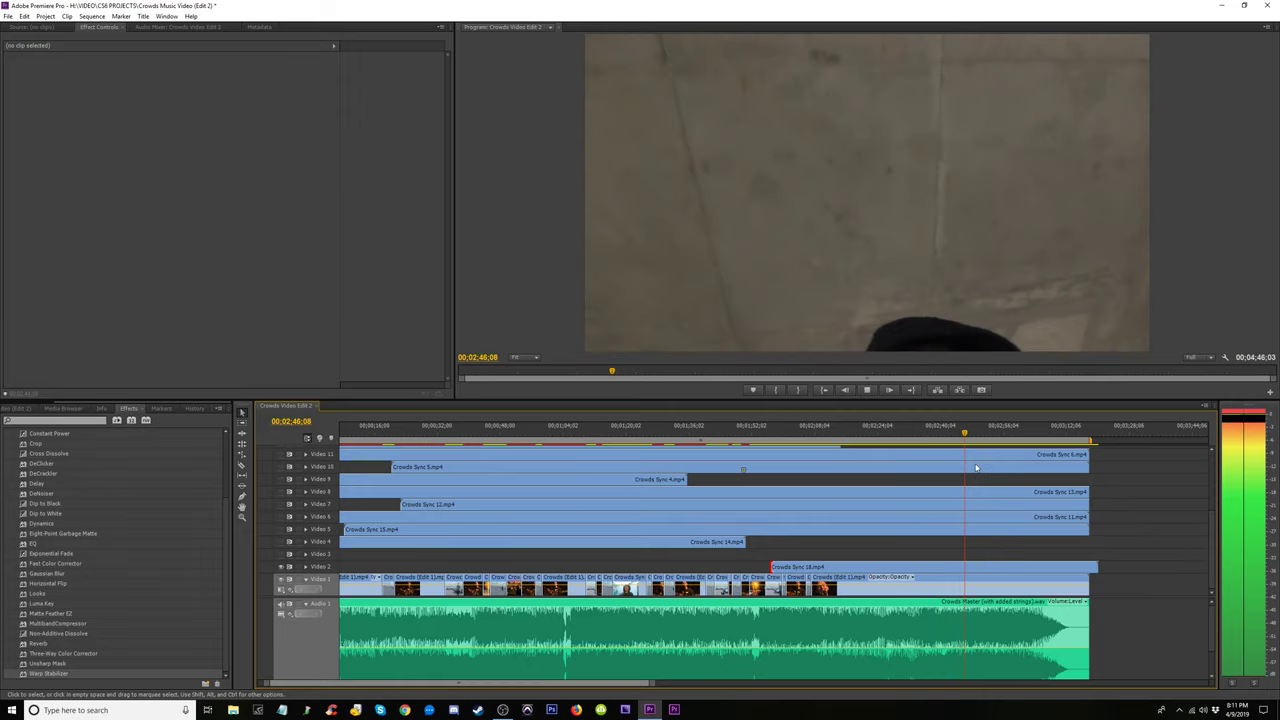
Select Crowds Sync 18.mp4 on Video 2 and expand its Motion settings
{"action": "key", "text": "space"}
{"action": "left_click", "coordinate": [898, 566]}
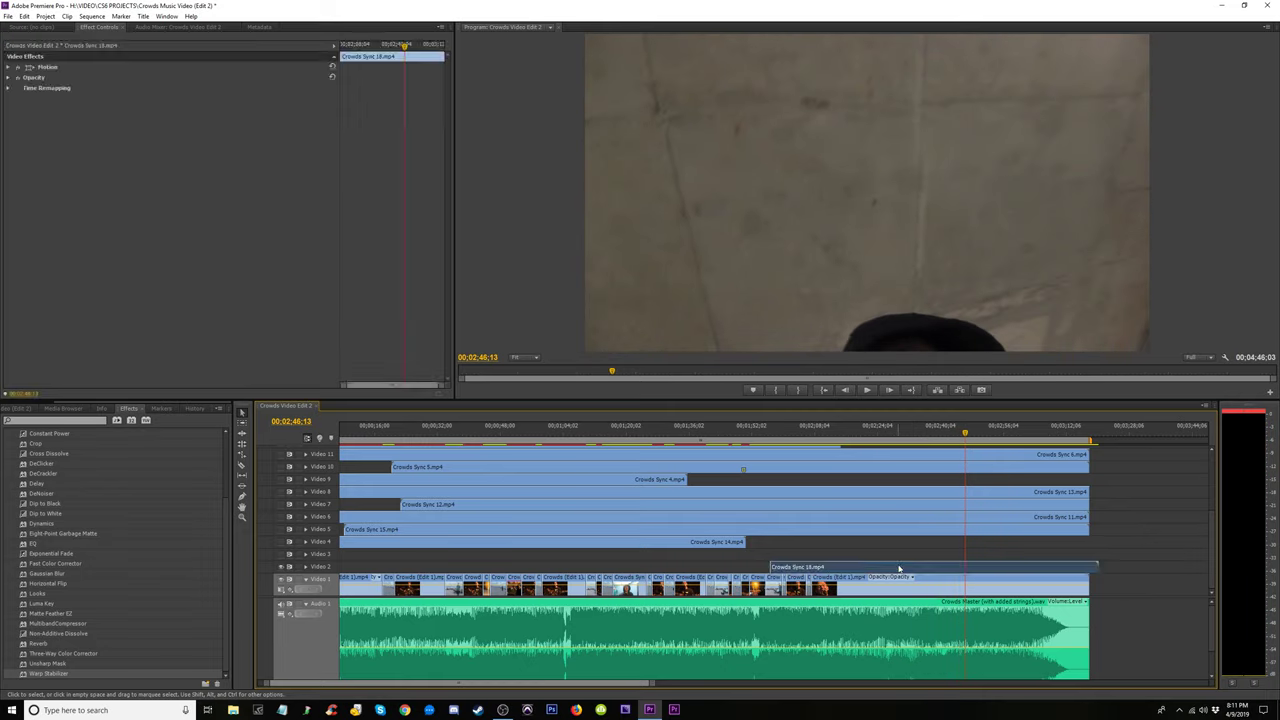
{"action": "left_click", "coordinate": [9, 68]}
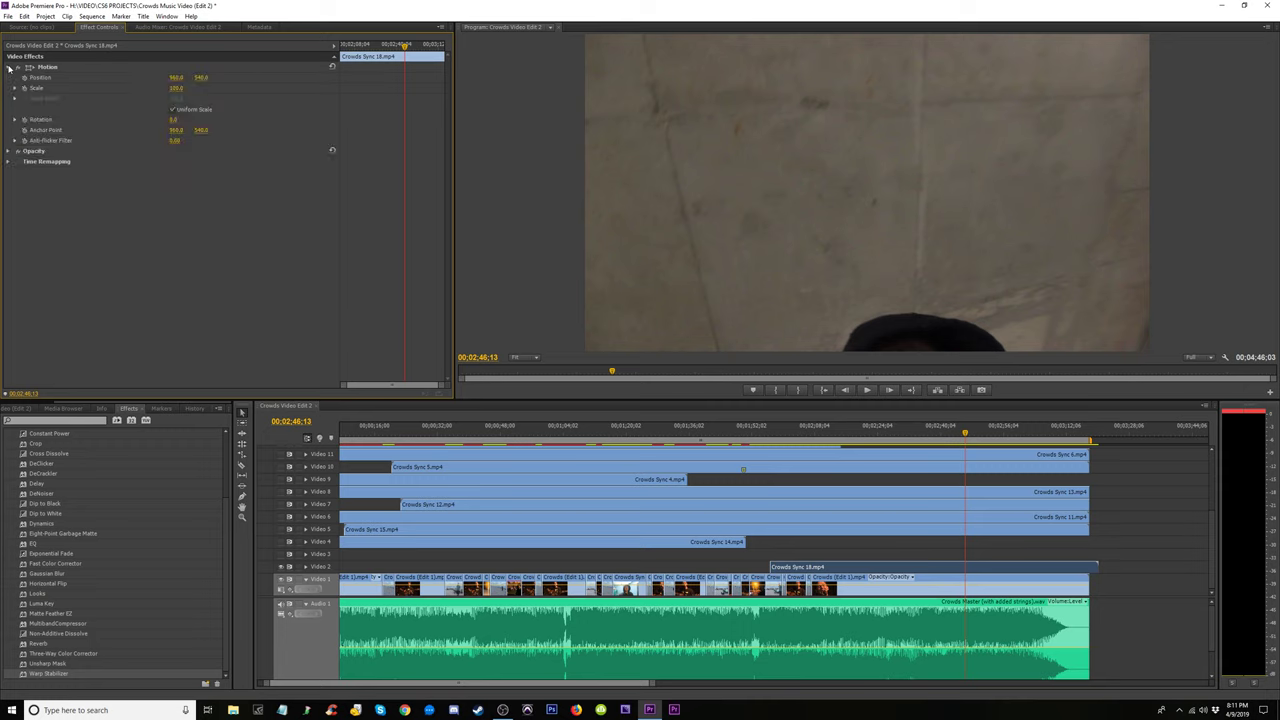
Find the cut point and razor Crowds Sync 18.mp4 at about 02;50;16
{"action": "key", "text": "space"}
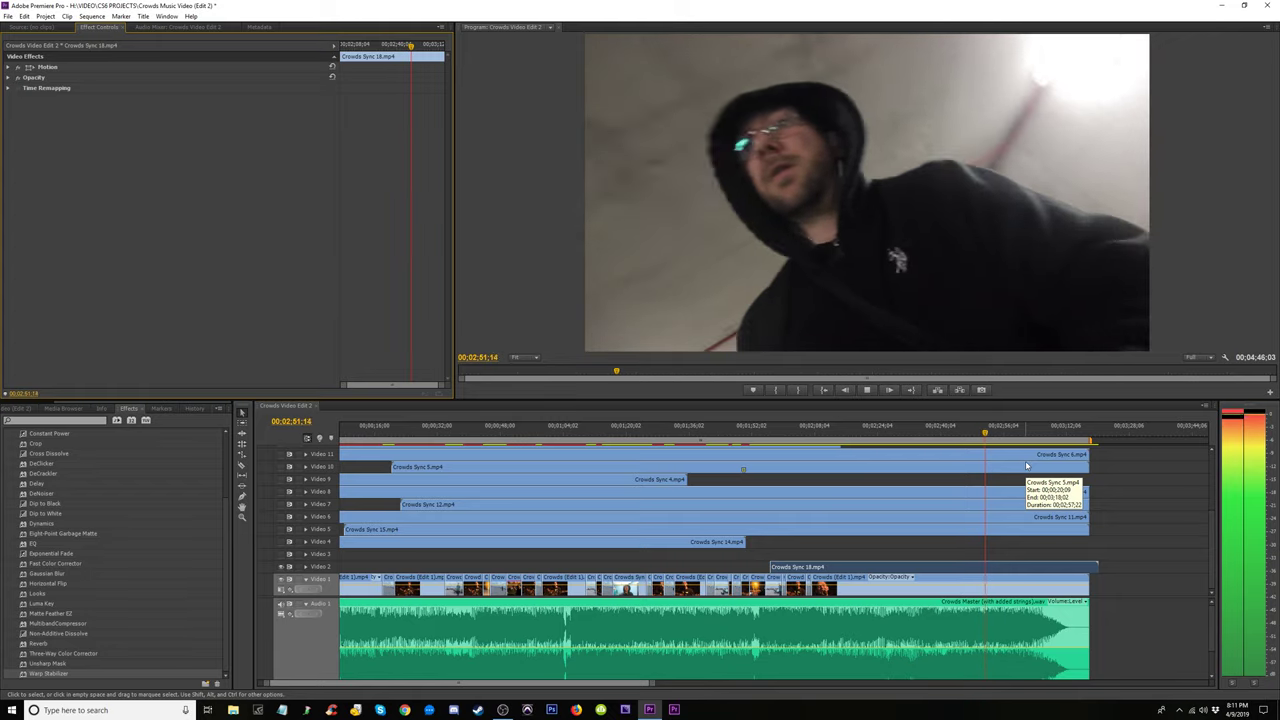
{"action": "key", "text": "space"}
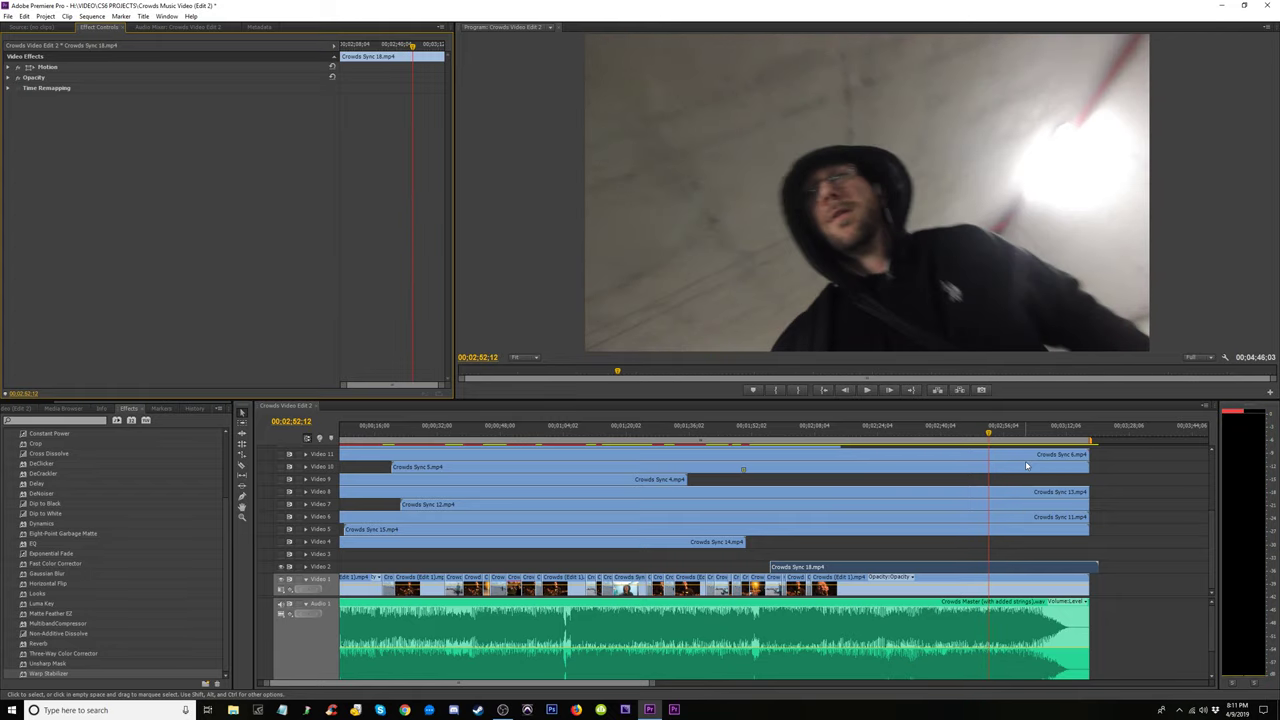
{"action": "key", "text": "j"}
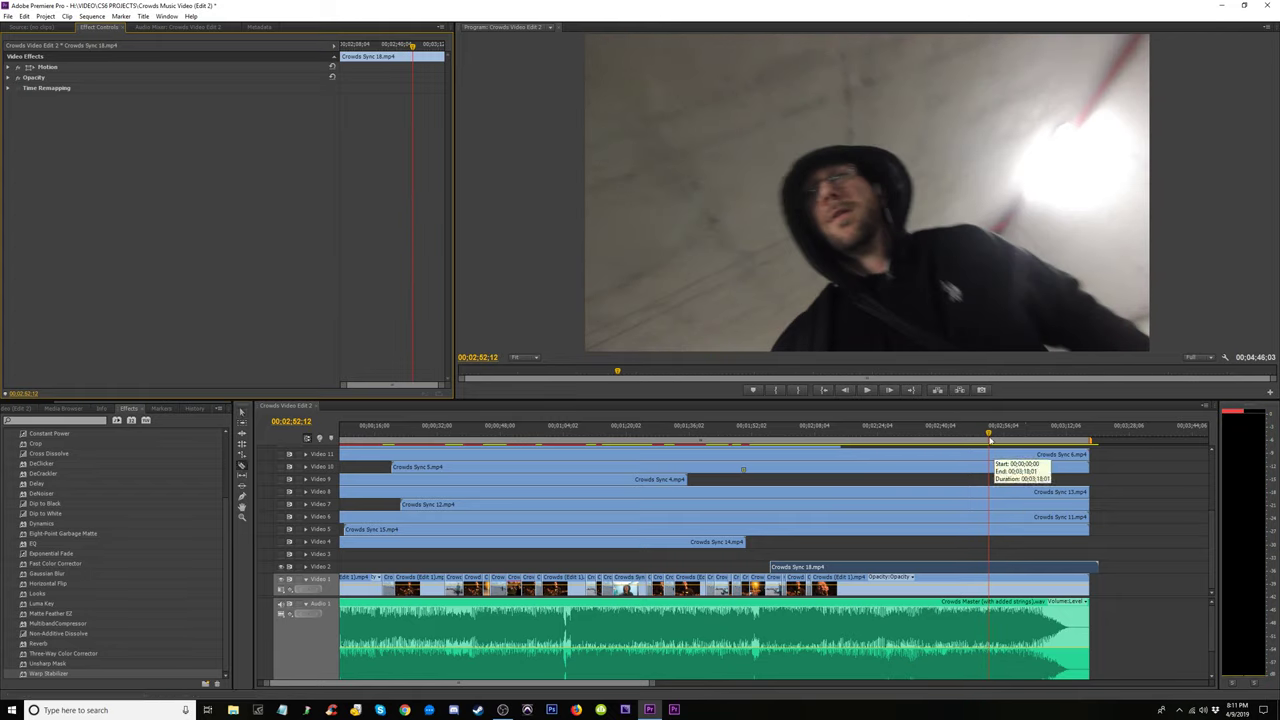
{"action": "left_click", "coordinate": [982, 568]}
{"action": "key", "text": "space"}
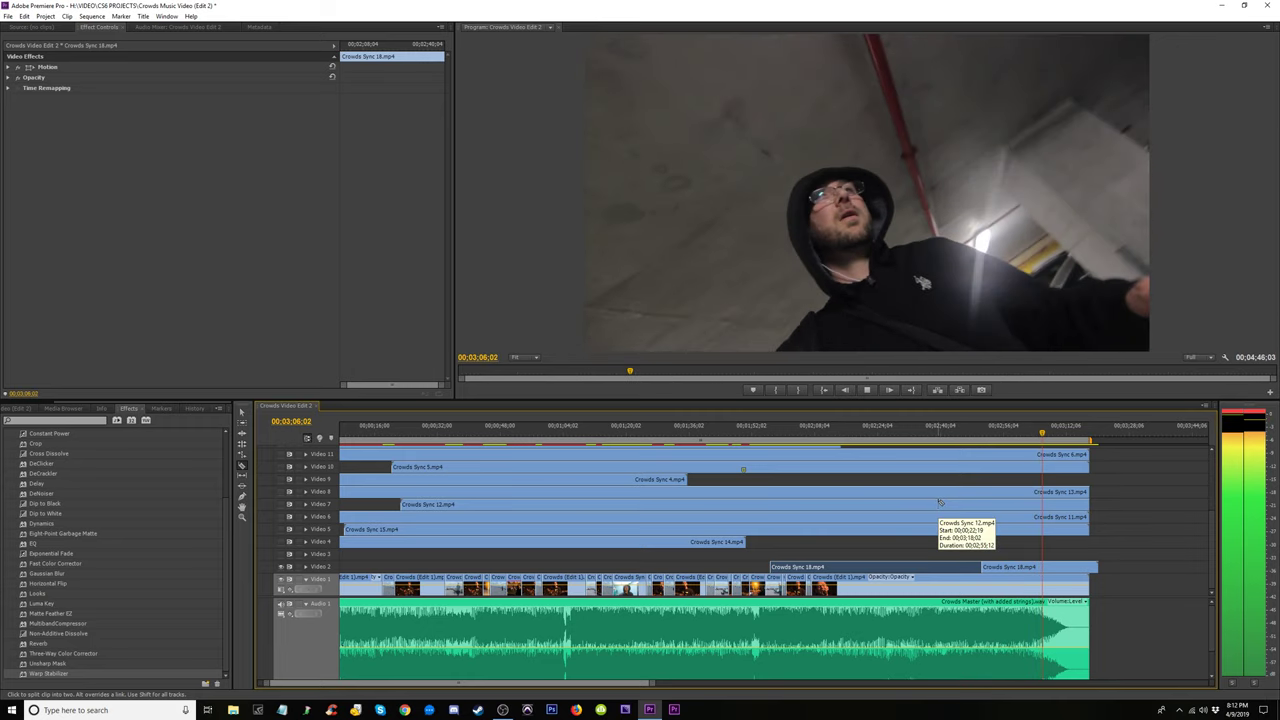
{"action": "key", "text": "space"}
{"action": "key", "text": "="}
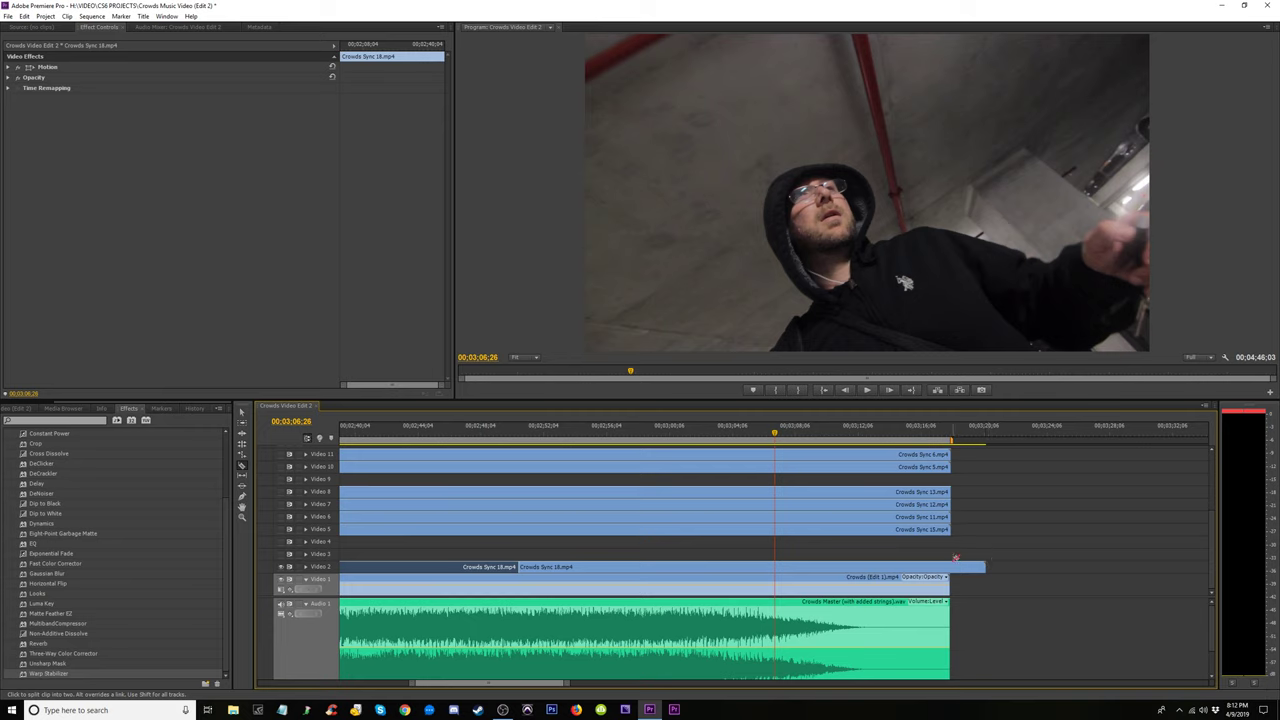
Trim the end of Crowds Sync 18 and shift its second piece slightly later
{"action": "left_click_drag", "start_coordinate": [990, 565], "coordinate": [740, 567]}
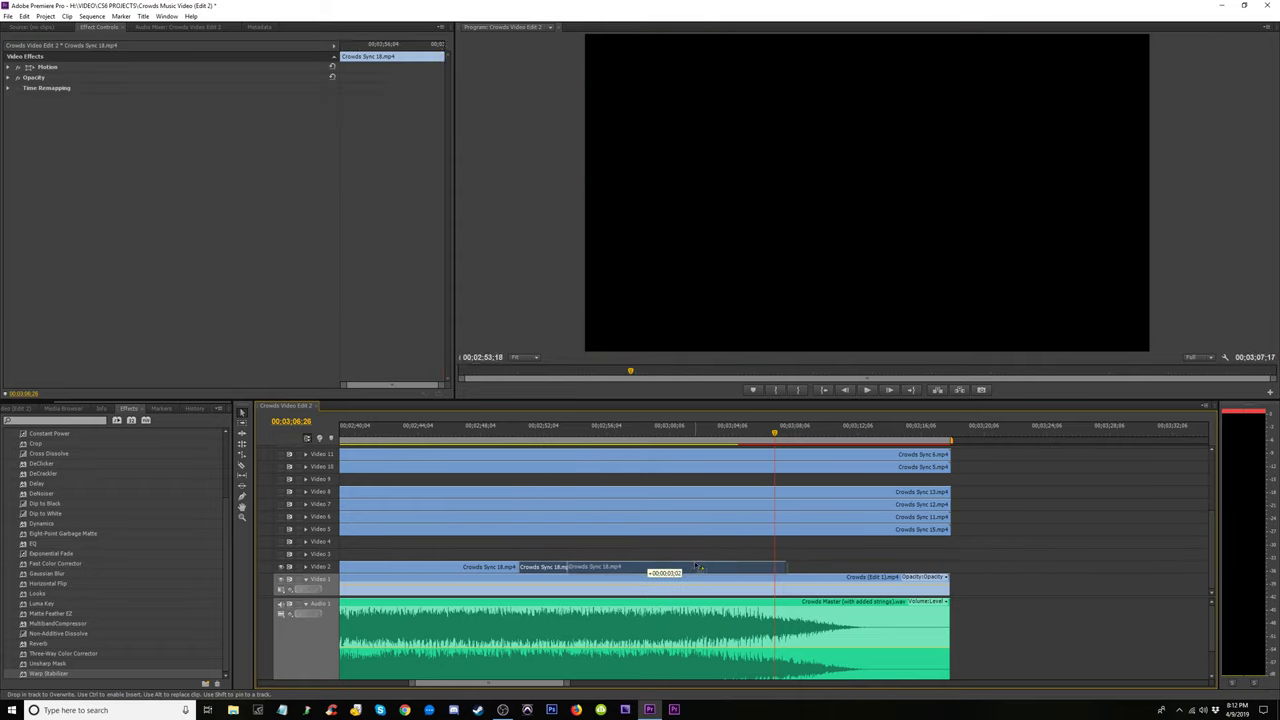
{"action": "left_click_drag", "start_coordinate": [648, 567], "coordinate": [695, 567]}
{"action": "key", "text": "minus"}
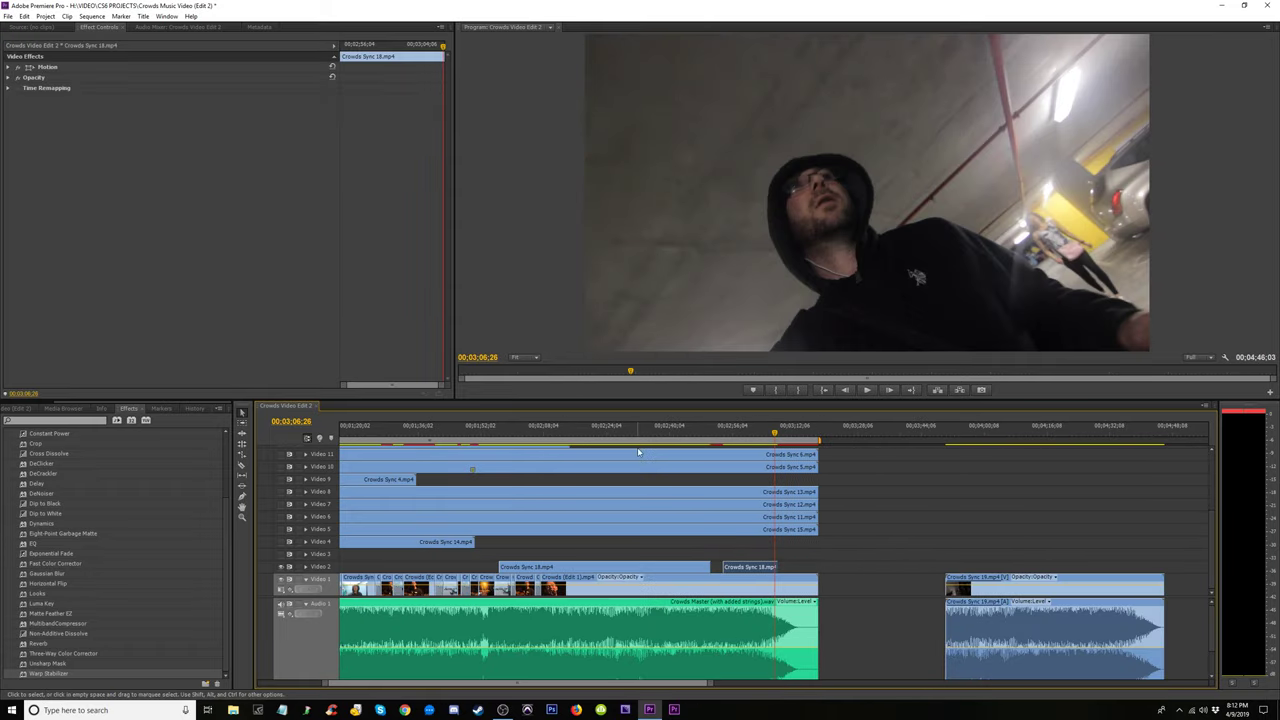
Pull the stray end clip in before the song's end and move the Crowds Sync 18 piece onto Video 3
{"action": "left_click_drag", "start_coordinate": [946, 440], "coordinate": [997, 454]}
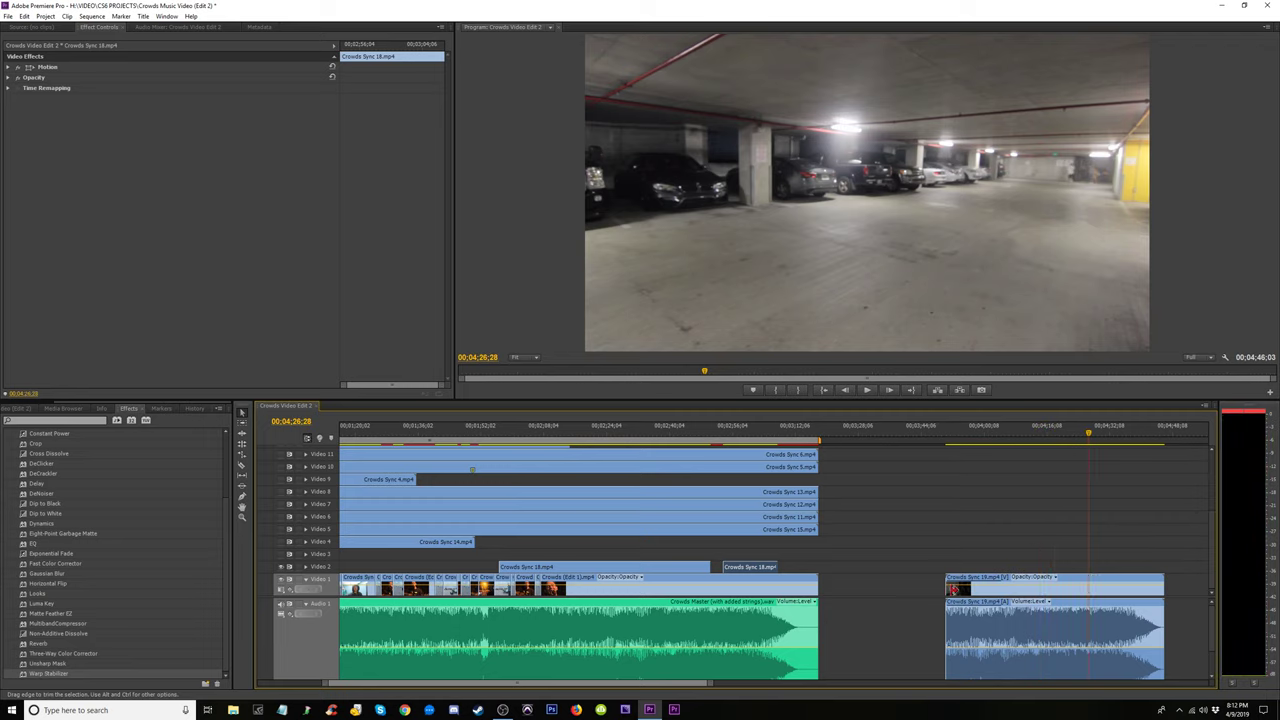
{"action": "mouse_move", "coordinate": [948, 588]}
{"action": "left_mouse_down"}
{"action": "mouse_move", "coordinate": [1089, 588]}
{"action": "mouse_move", "coordinate": [950, 598]}
{"action": "mouse_move", "coordinate": [886, 586]}
{"action": "left_mouse_up"}
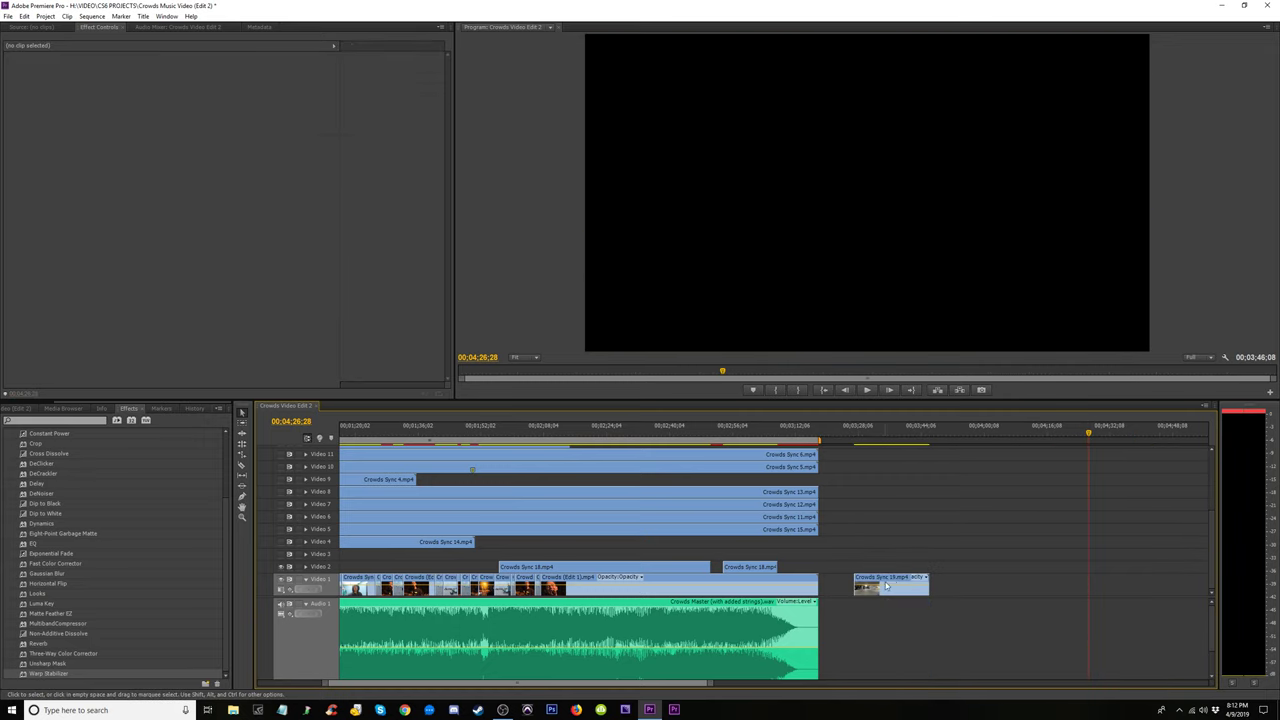
{"action": "mouse_move", "coordinate": [793, 563]}
{"action": "left_mouse_down"}
{"action": "mouse_move", "coordinate": [772, 544]}
{"action": "mouse_move", "coordinate": [752, 550]}
{"action": "left_mouse_up"}
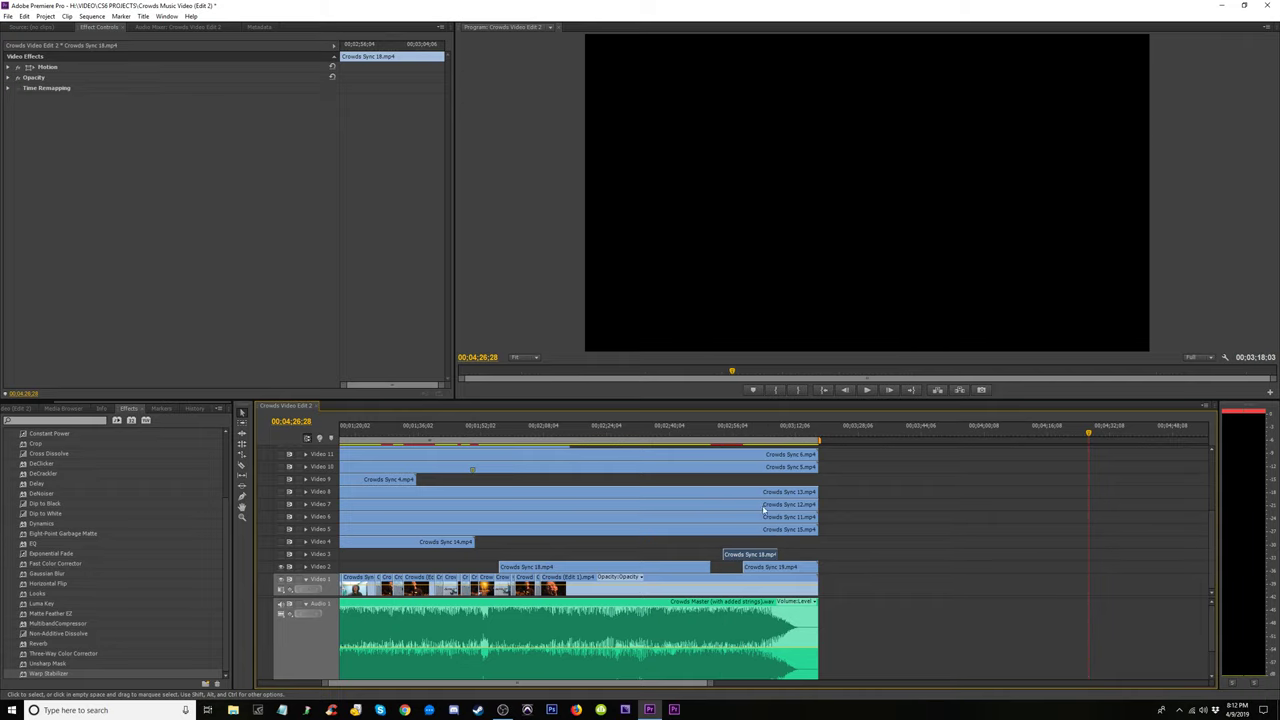
{"action": "key", "text": "minus"}
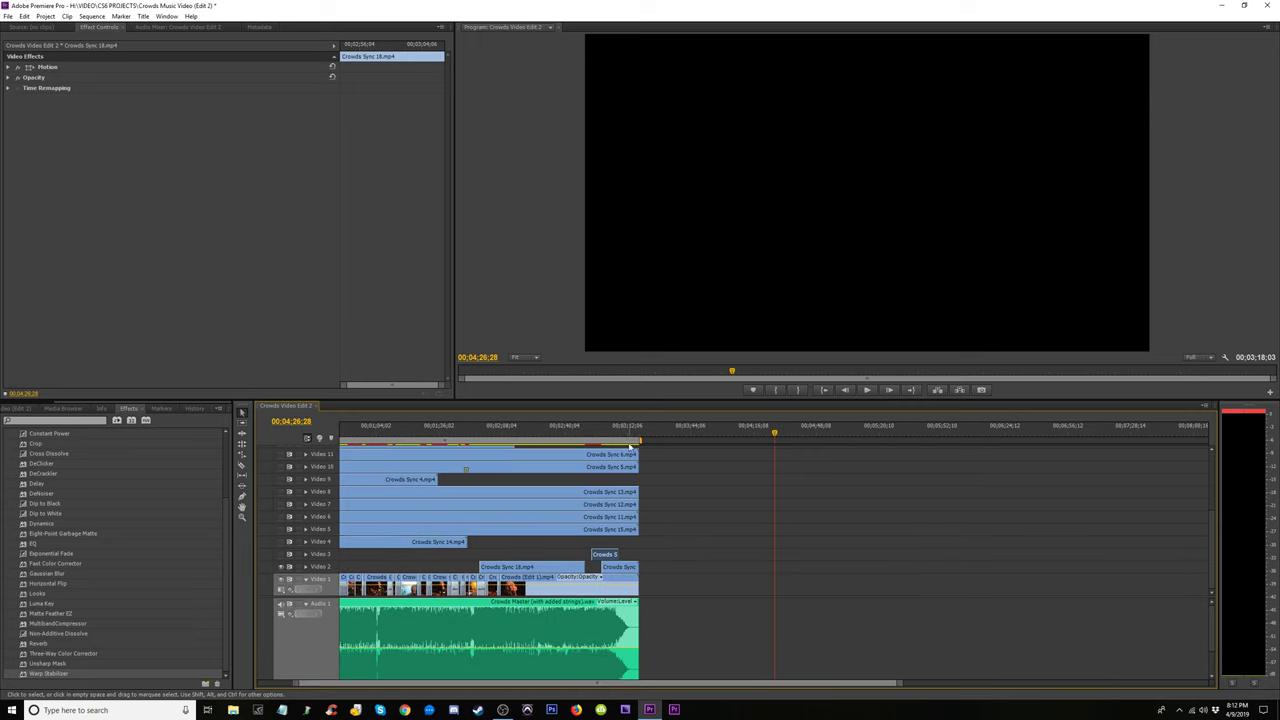
{"action": "key", "text": "equal"}
{"action": "key", "text": "equal"}
Slide the Crowds Sync 18 clip on Video 3 earlier, near 00;02;53;25
{"action": "left_click", "coordinate": [781, 432]}
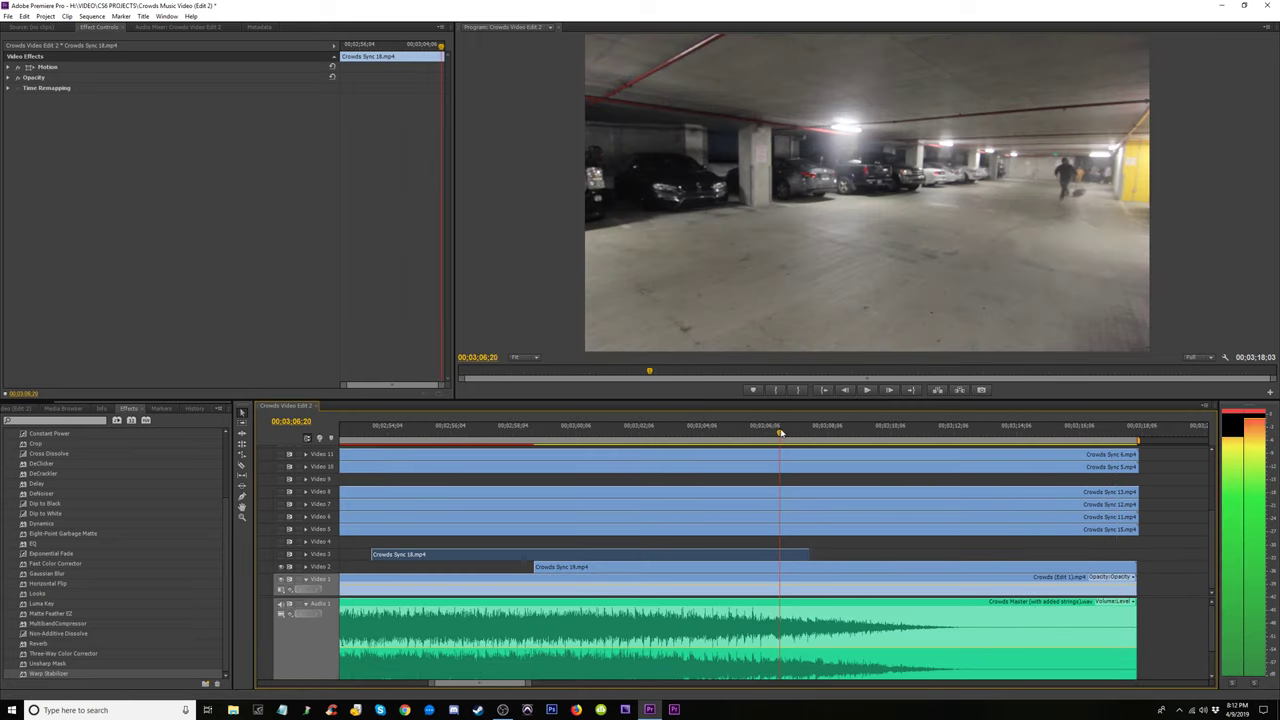
{"action": "key", "text": "space"}
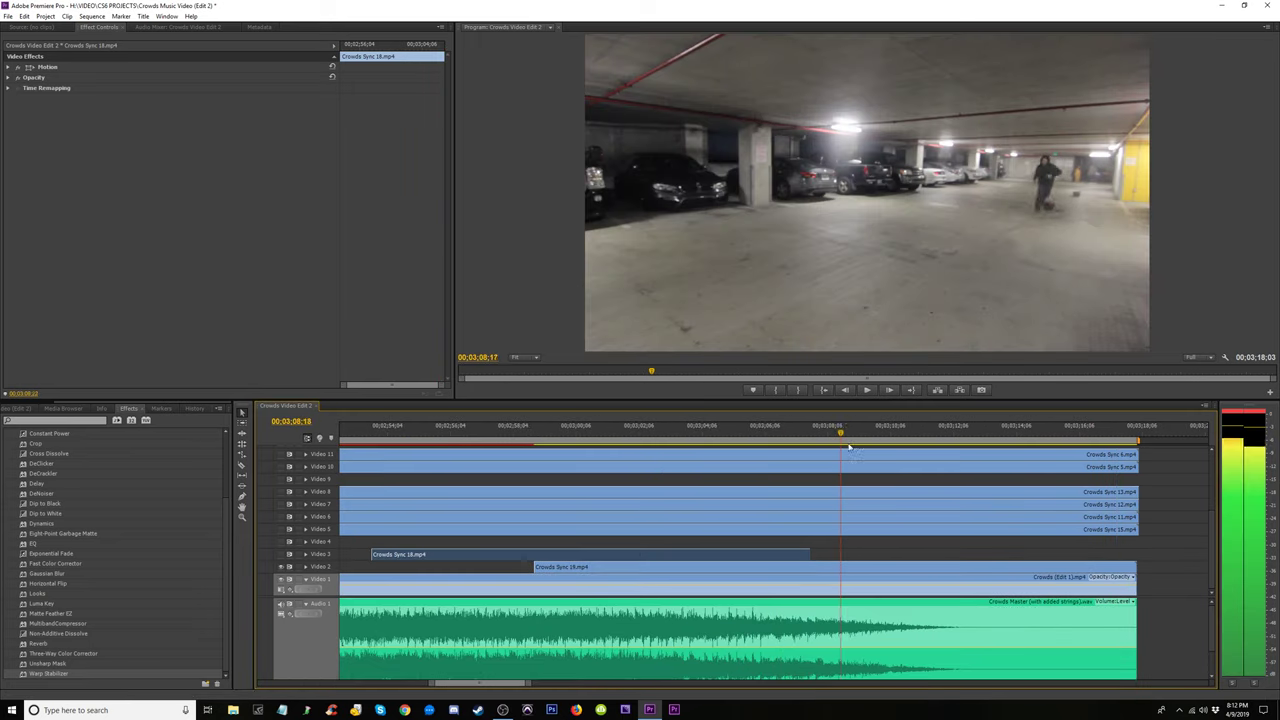
{"action": "key", "text": "space"}
{"action": "key", "text": "minus"}
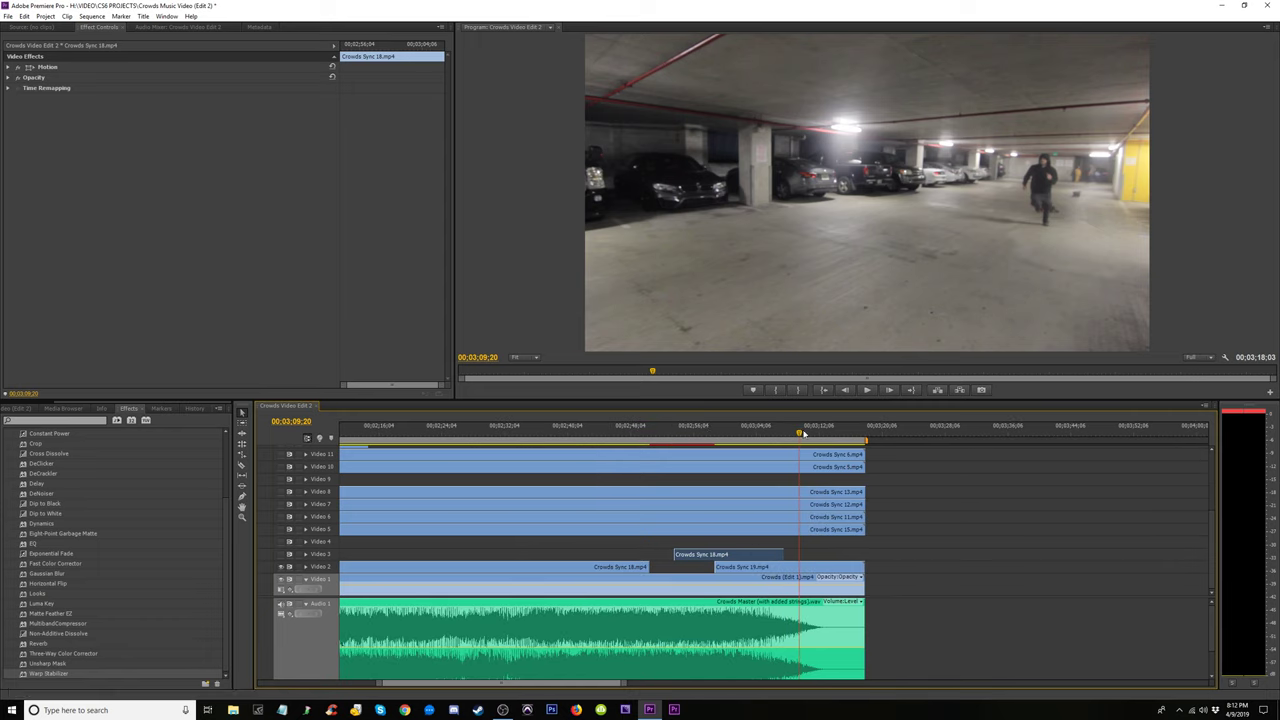
{"action": "left_click_drag", "start_coordinate": [803, 434], "coordinate": [762, 443]}
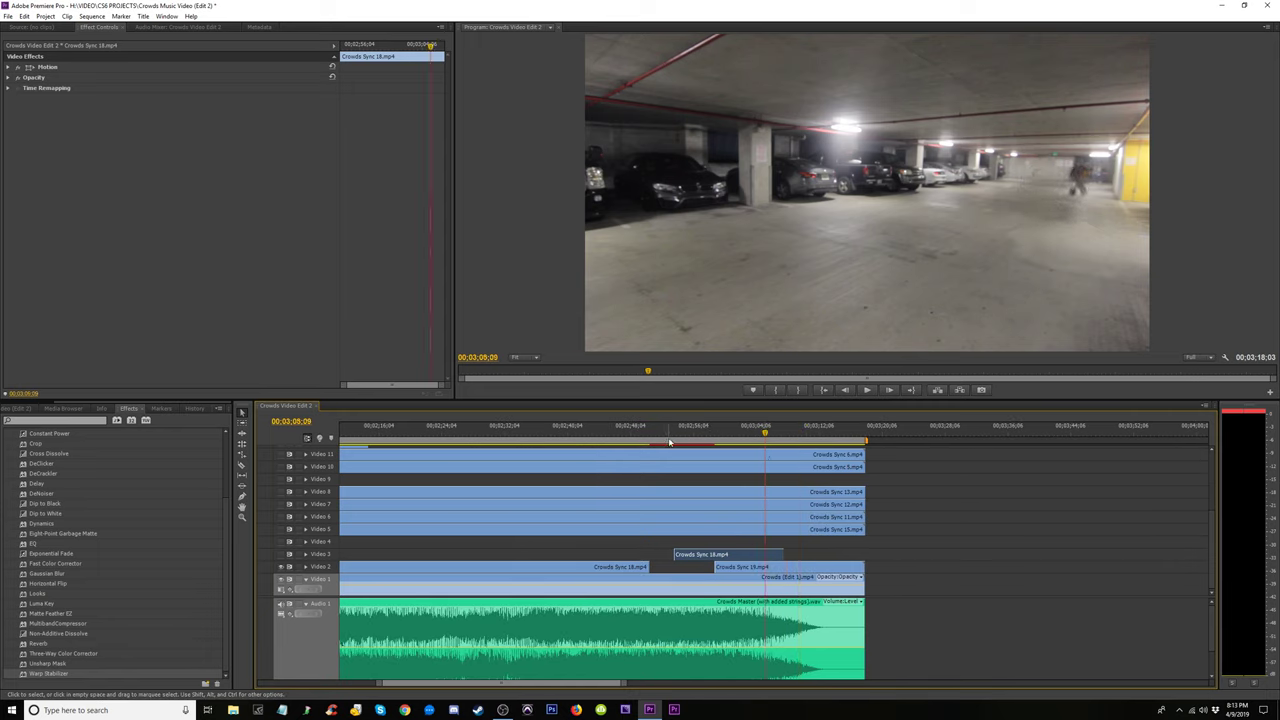
{"action": "left_click_drag", "start_coordinate": [670, 443], "coordinate": [676, 443]}
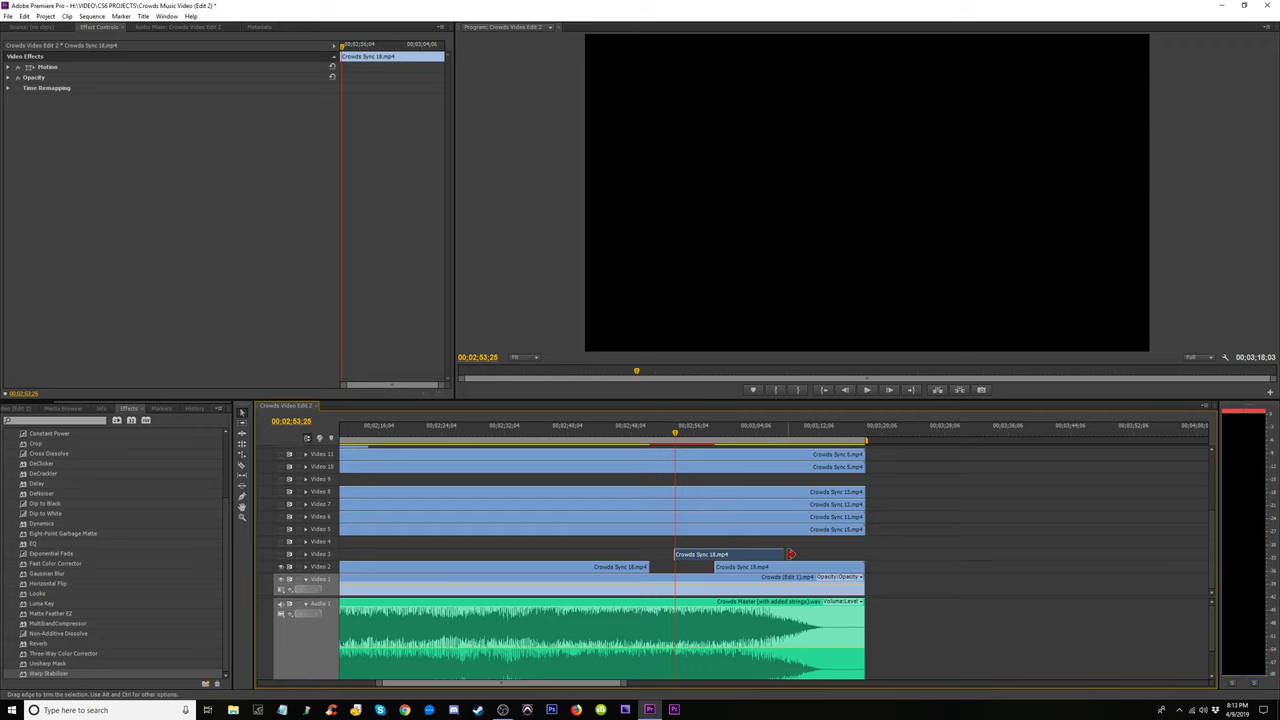
{"action": "left_click_drag", "start_coordinate": [697, 558], "coordinate": [687, 553]}
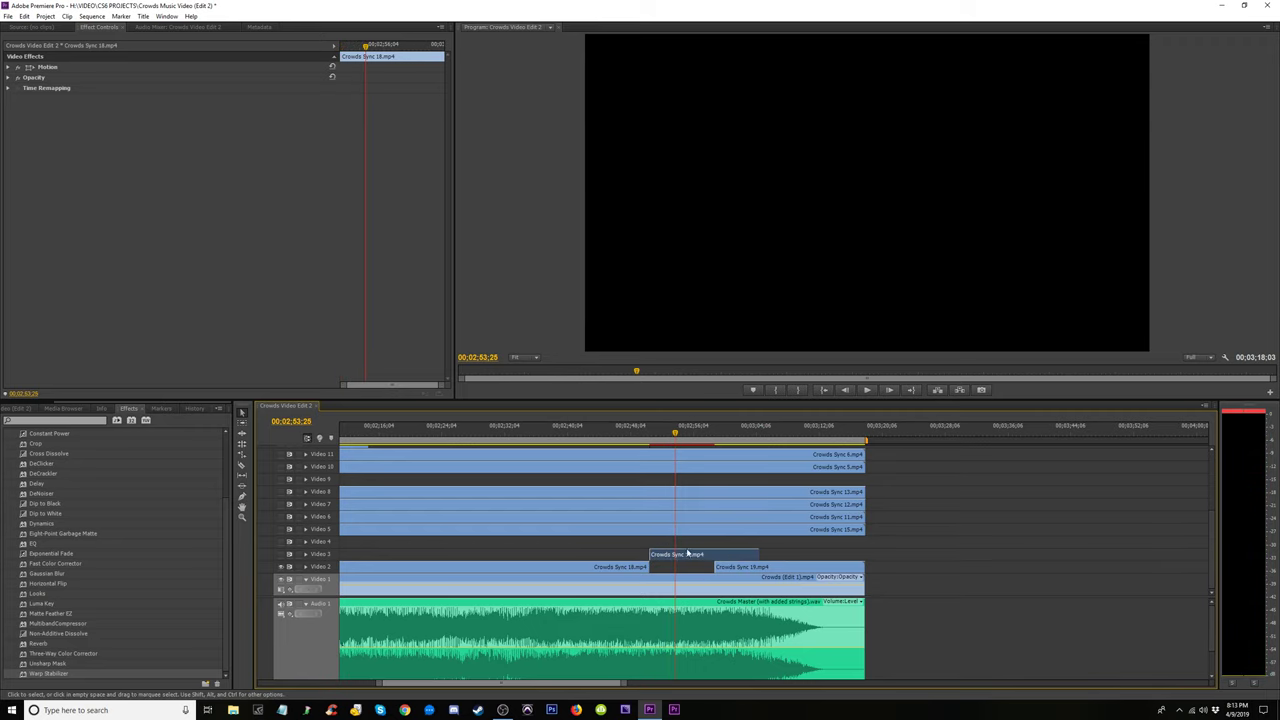
{"action": "key", "text": "ctrl+z"}
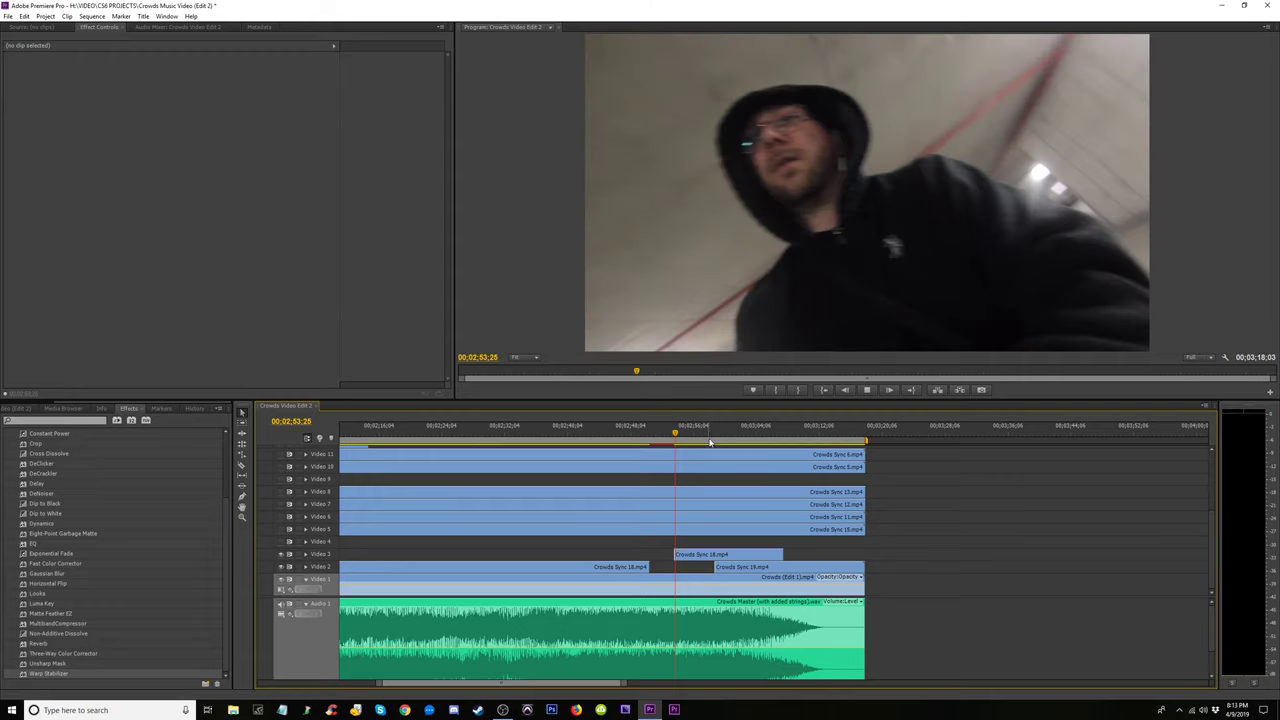
{"action": "key", "text": "space"}
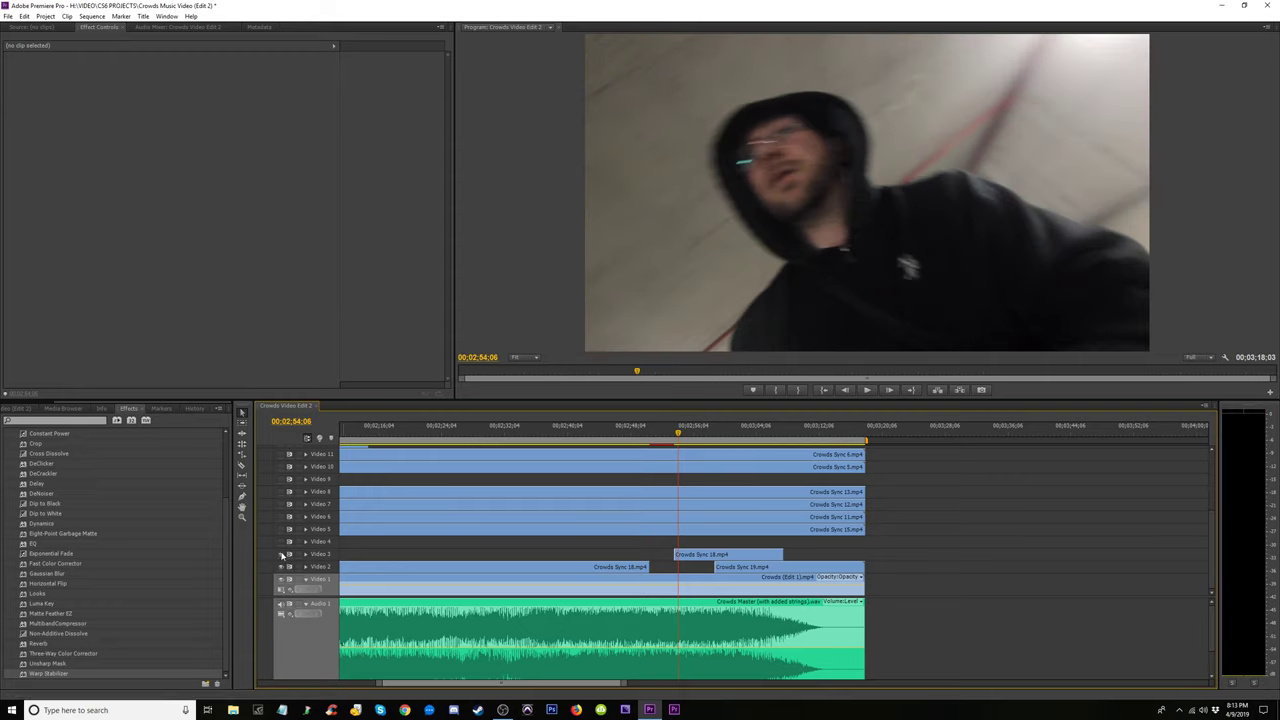
{"action": "left_click_drag", "start_coordinate": [708, 559], "coordinate": [694, 561]}
Trim the end of Crowds Sync 18 on Video 3 so the hoodie shot cuts cleanly
{"action": "left_click_drag", "start_coordinate": [677, 432], "coordinate": [763, 458]}
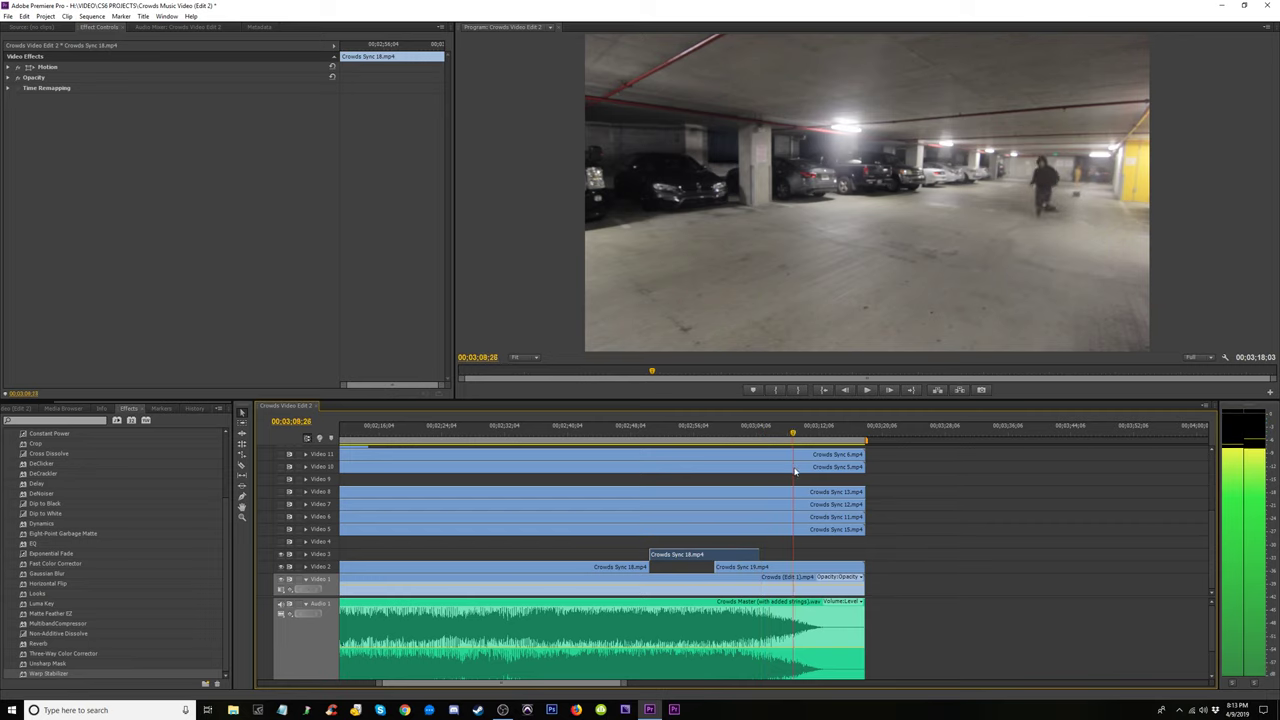
{"action": "left_click_drag", "start_coordinate": [804, 476], "coordinate": [729, 492]}
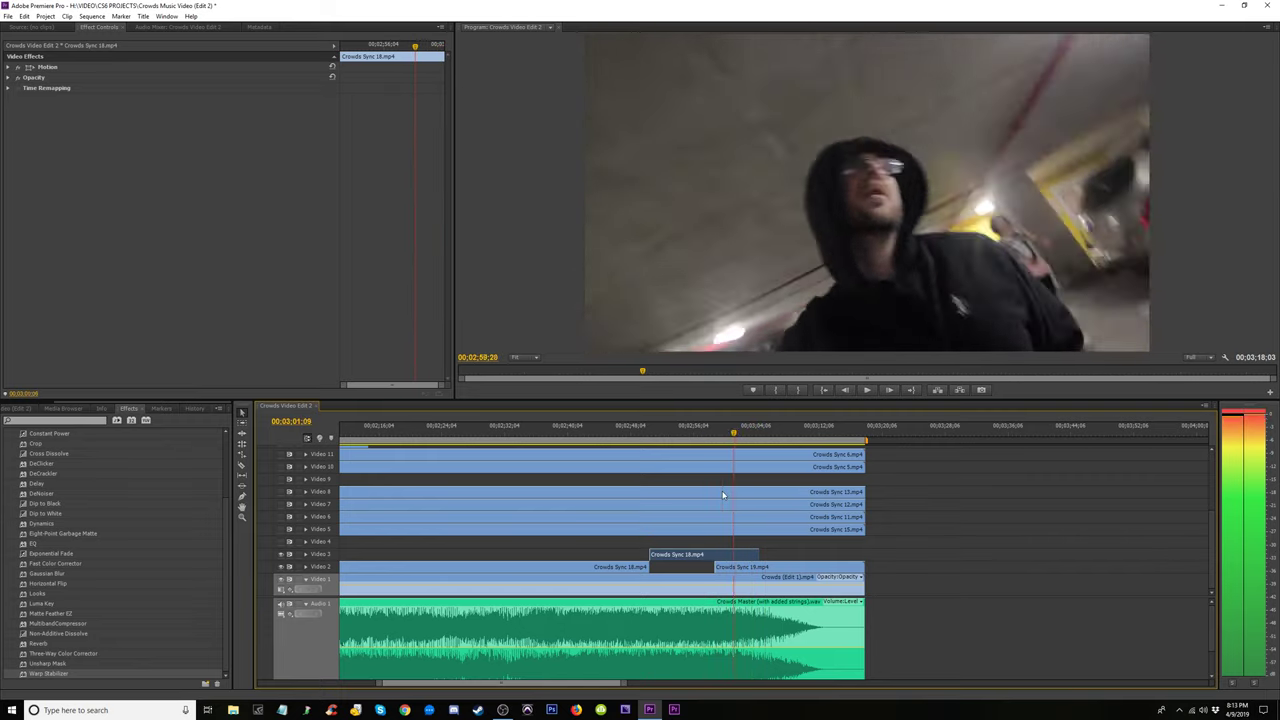
{"action": "left_click_drag", "start_coordinate": [728, 488], "coordinate": [703, 490]}
{"action": "key", "text": "space"}
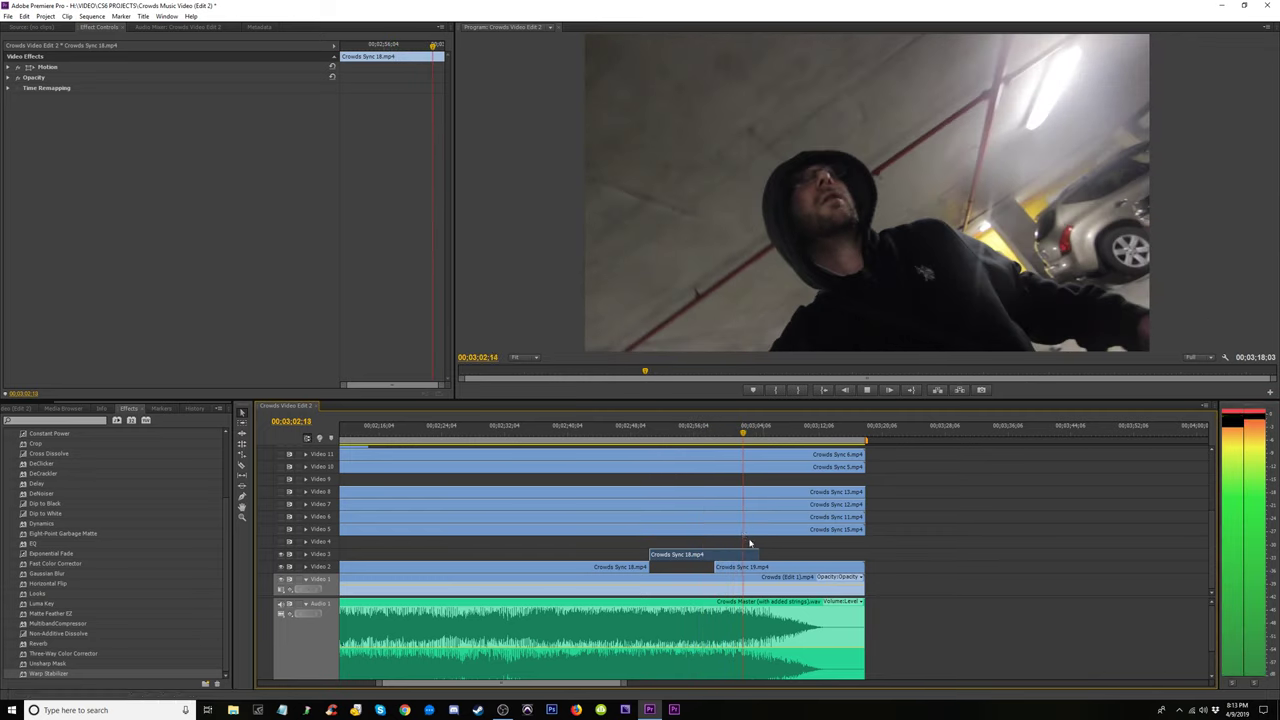
{"action": "key", "text": "space"}
{"action": "left_click_drag", "start_coordinate": [757, 554], "coordinate": [724, 554]}
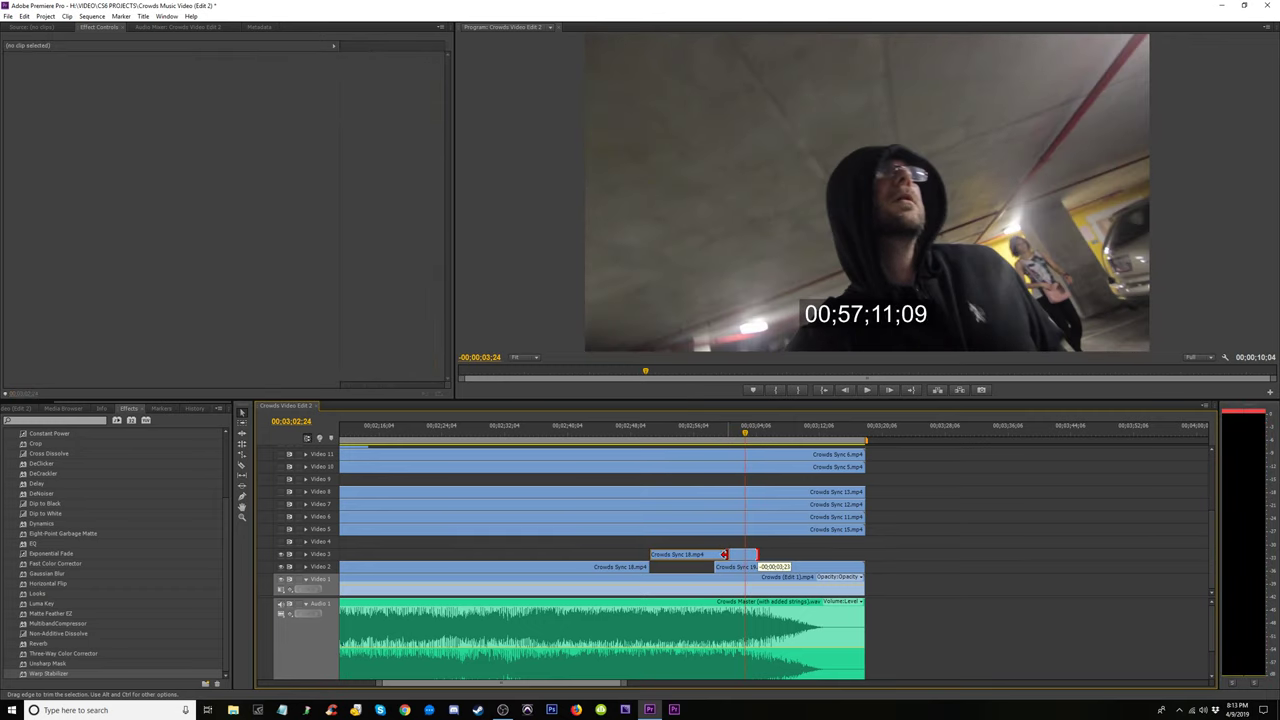
{"action": "left_click_drag", "start_coordinate": [724, 554], "coordinate": [724, 545]}
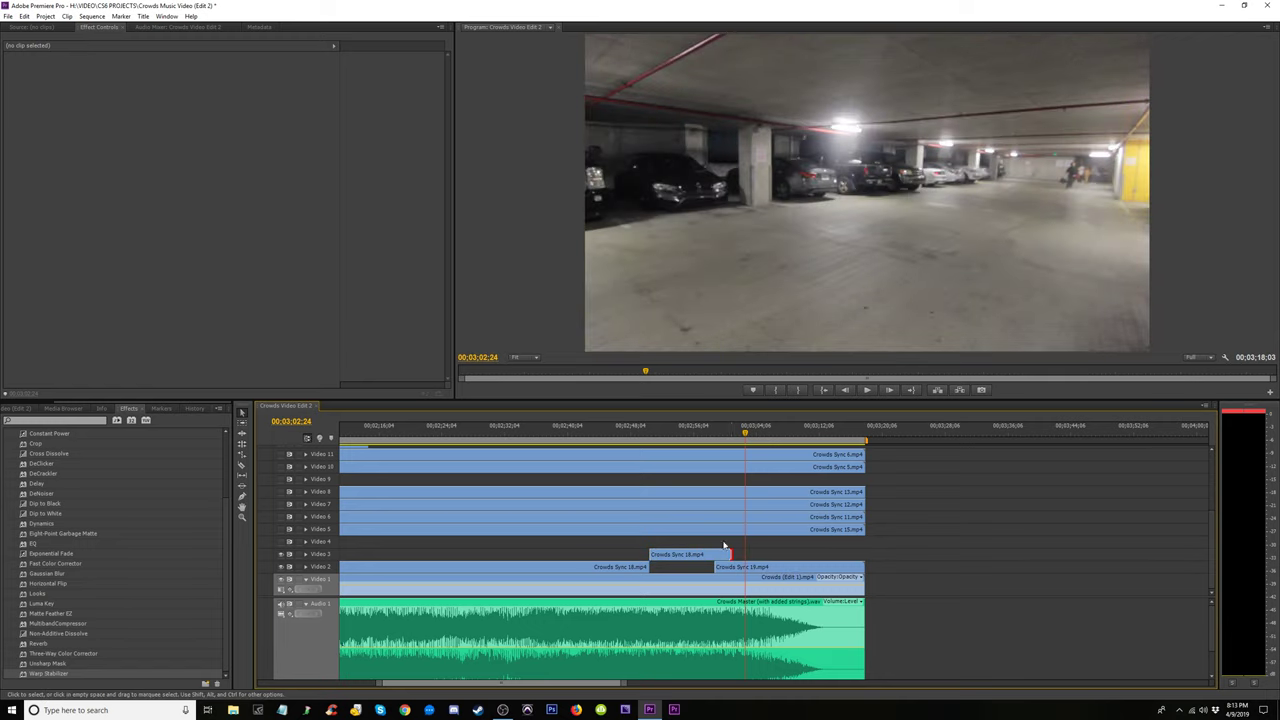
Replay the hoodie-shot transition and nudge the Video 3 clip slightly earlier
{"action": "left_click", "coordinate": [735, 433]}
{"action": "left_click", "coordinate": [724, 435]}
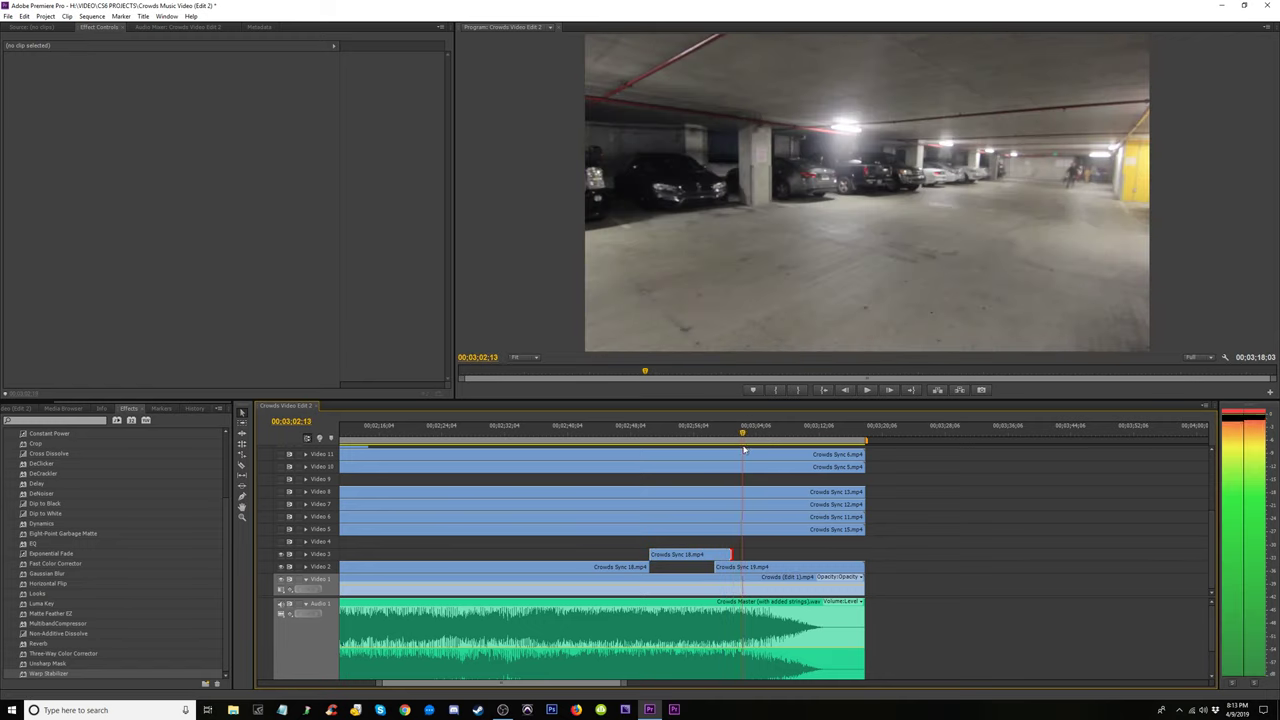
{"action": "left_click", "coordinate": [703, 433]}
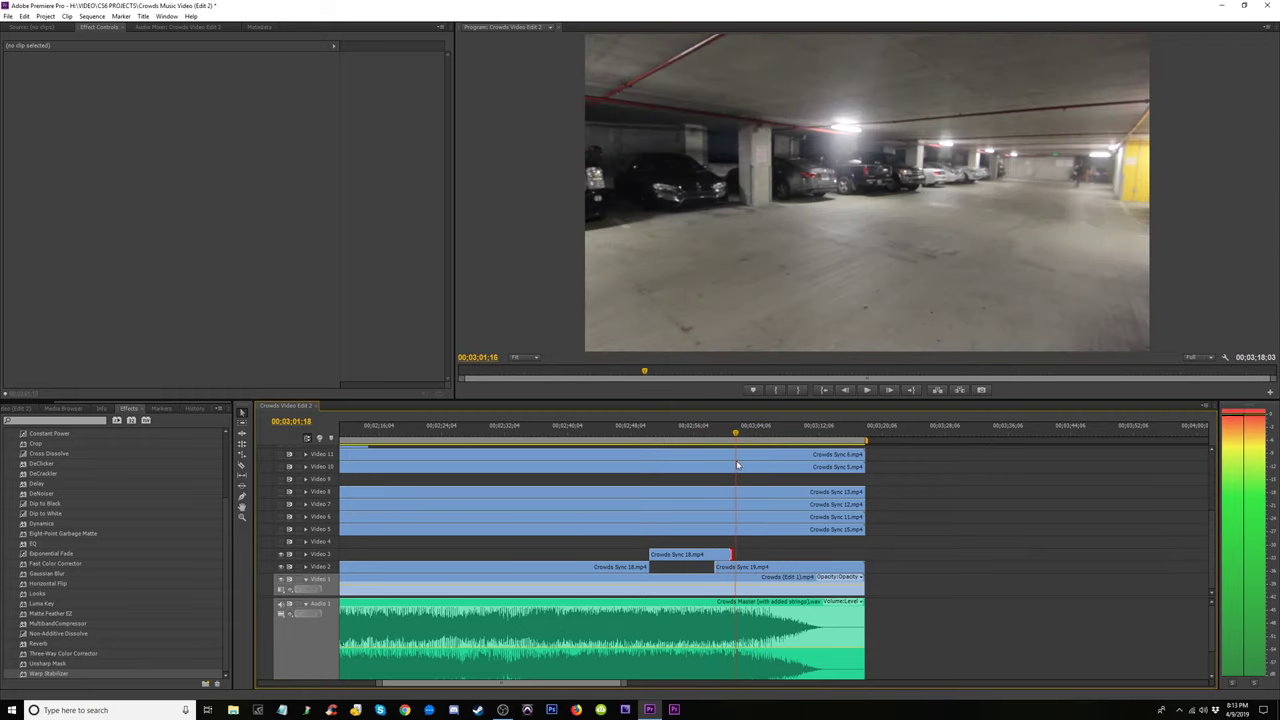
{"action": "left_click", "coordinate": [714, 433]}
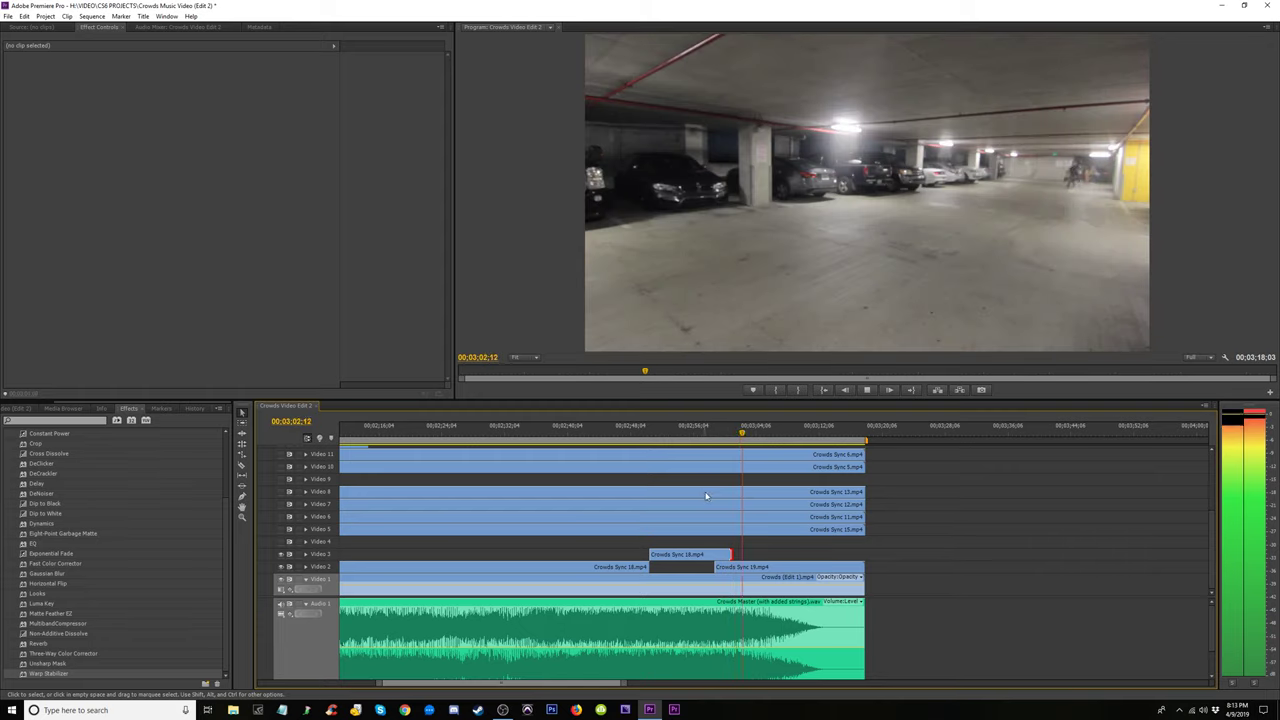
{"action": "key", "text": "space"}
{"action": "left_click_drag", "start_coordinate": [706, 554], "coordinate": [688, 554]}
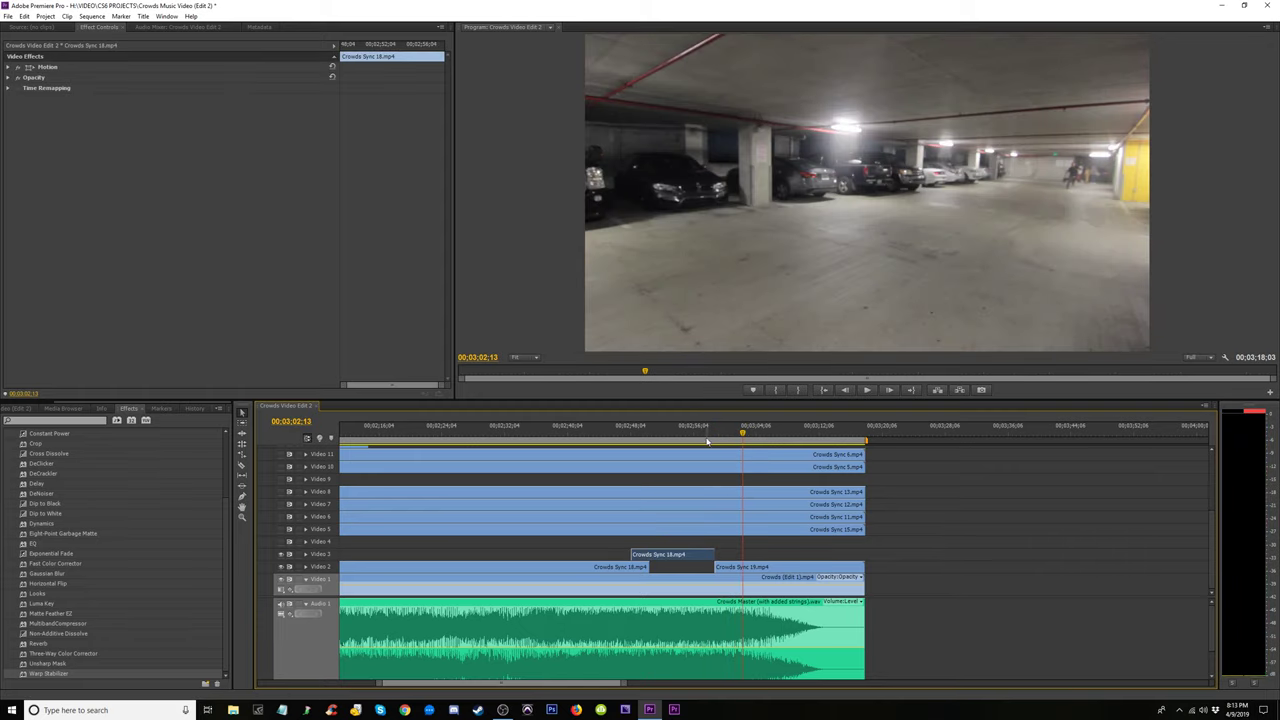
{"action": "left_click", "coordinate": [709, 433]}
{"action": "key", "text": "space"}
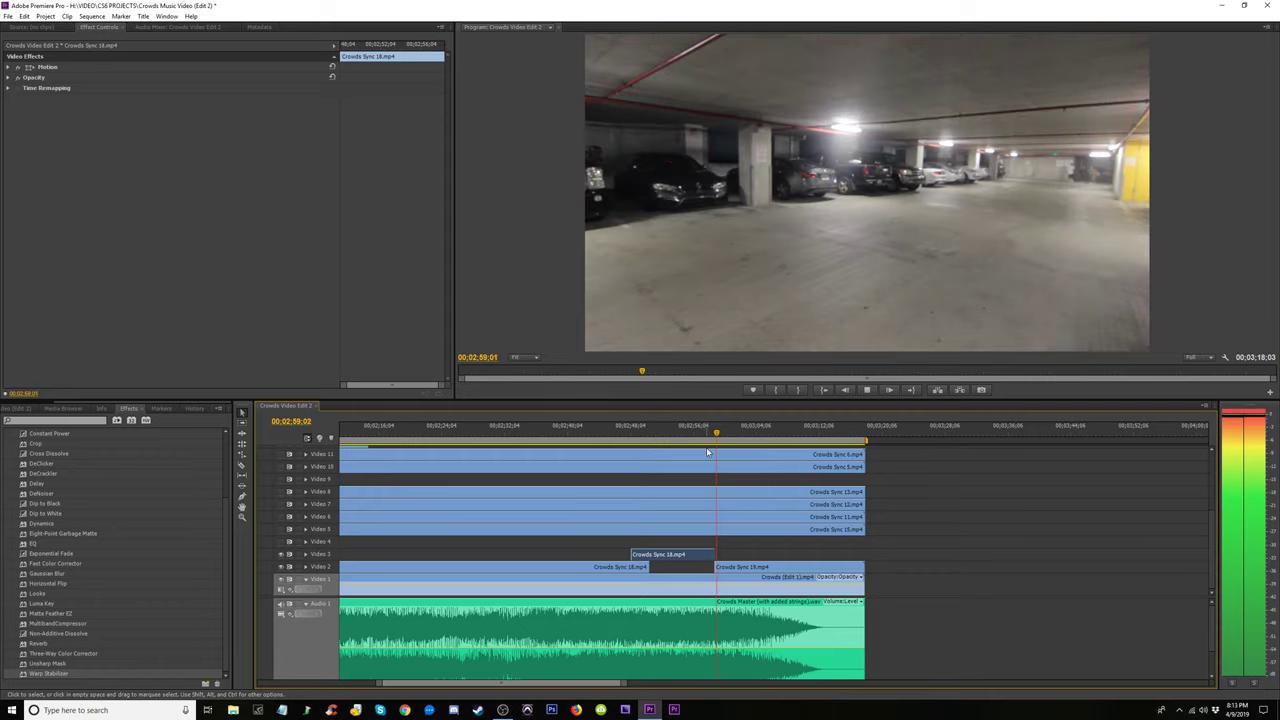
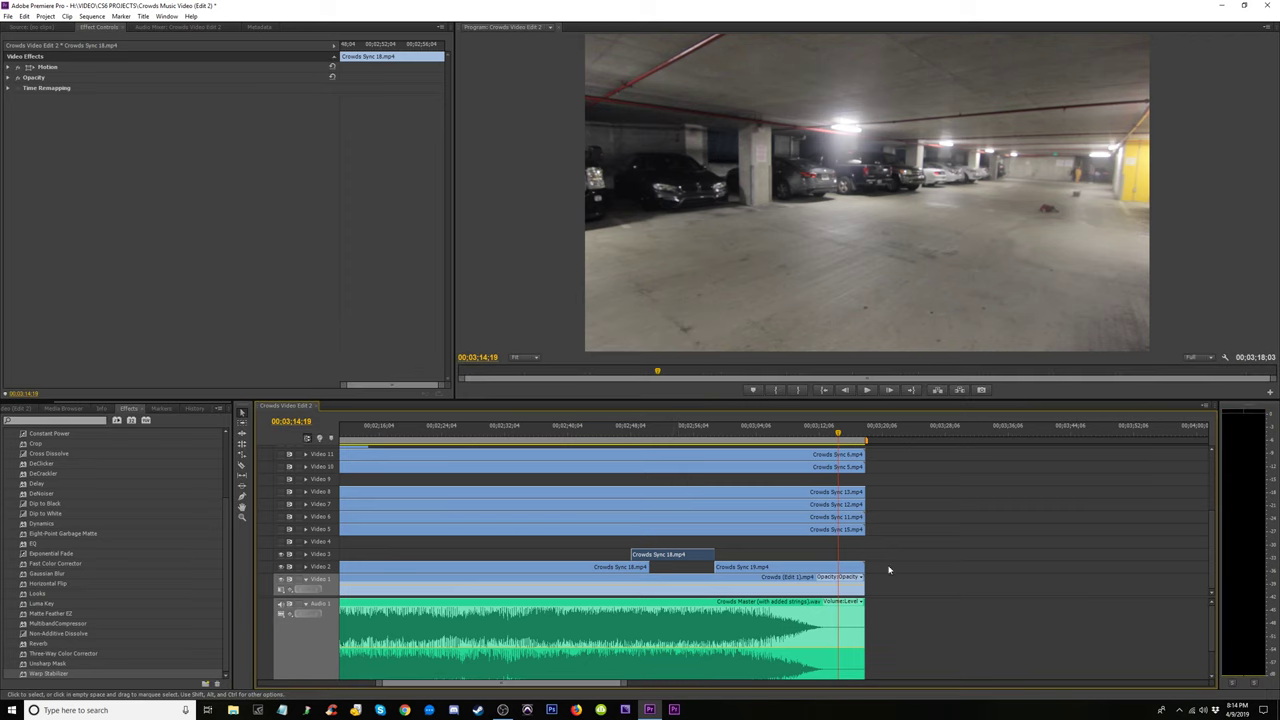
Trim the end of Crowds Sync 19 on Video 2 shorter and pick the Cross Dissolve transition
{"action": "left_click_drag", "start_coordinate": [861, 566], "coordinate": [839, 566]}
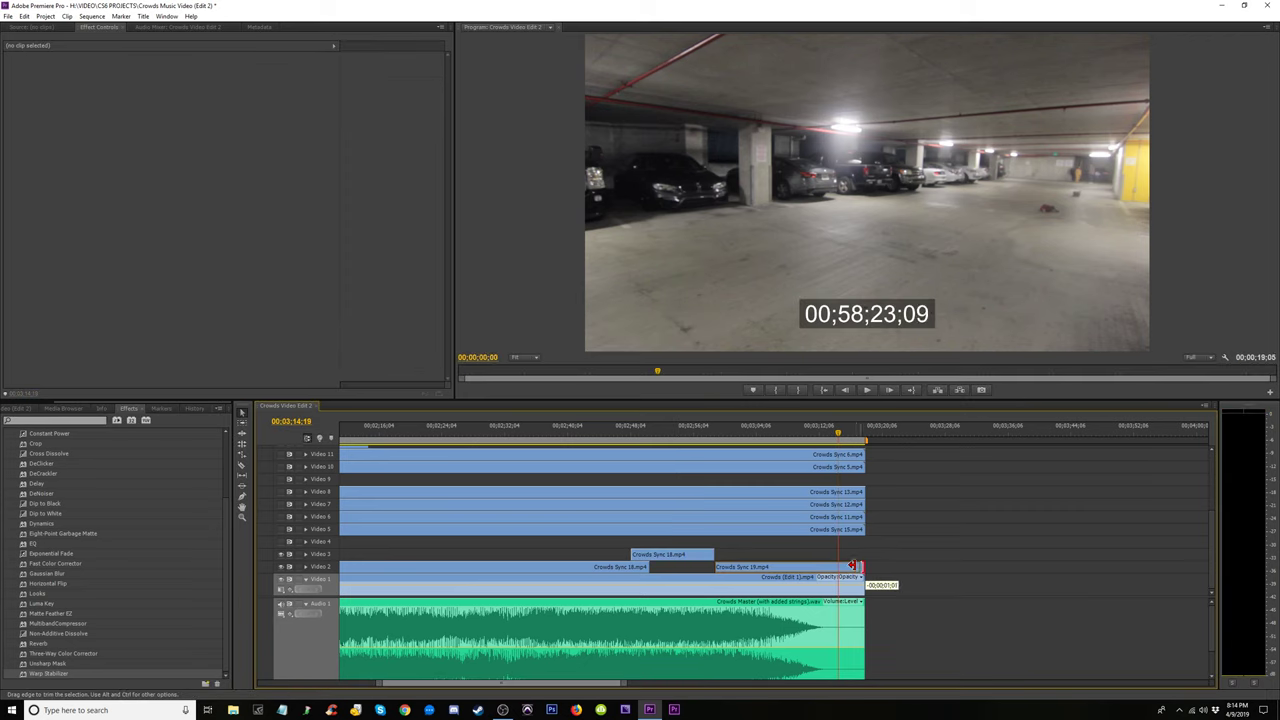
{"action": "left_click_drag", "start_coordinate": [851, 566], "coordinate": [834, 567]}
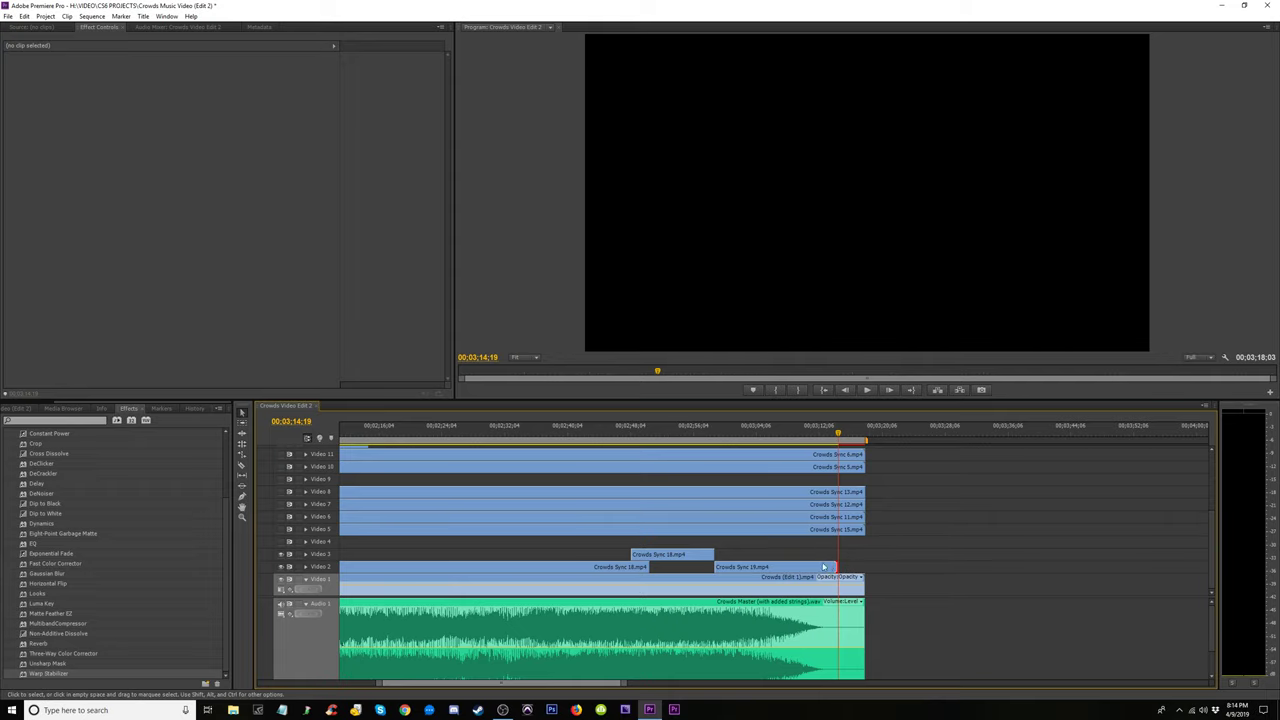
{"action": "left_click", "coordinate": [48, 455]}
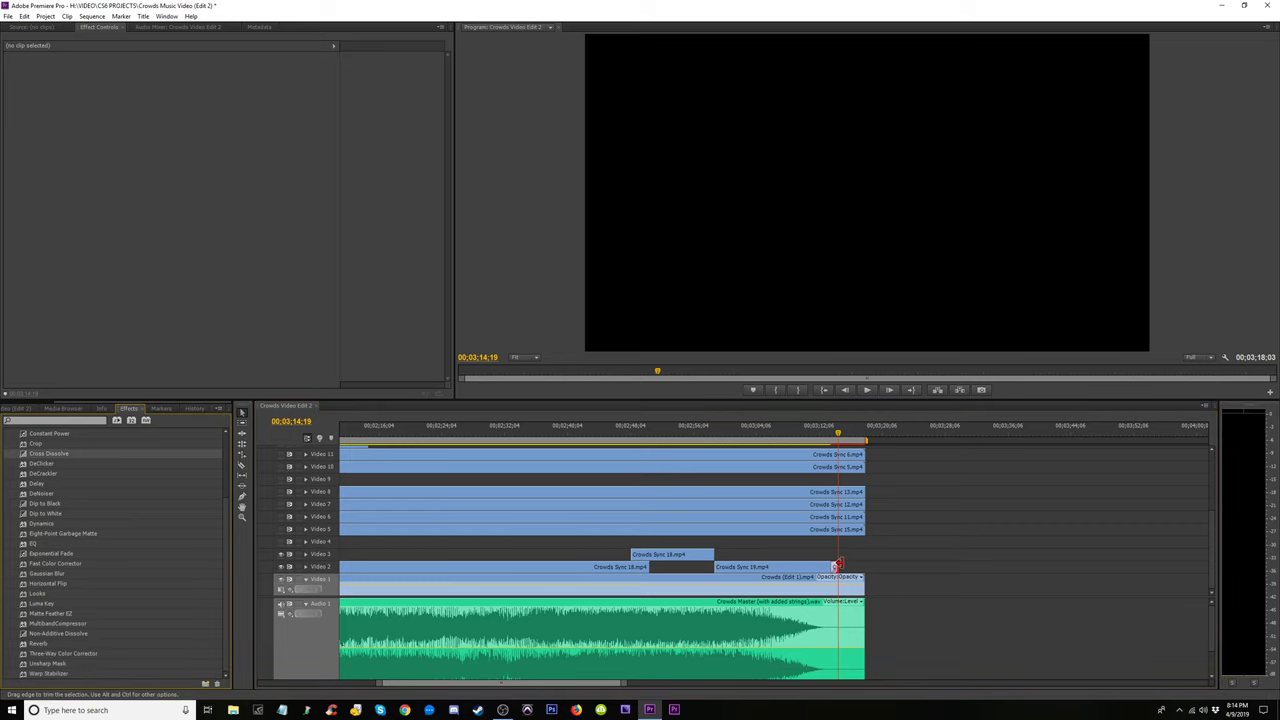
Extend Crowds Sync 19 back out to the sequence end and scrub its ending
{"action": "left_click", "coordinate": [835, 436]}
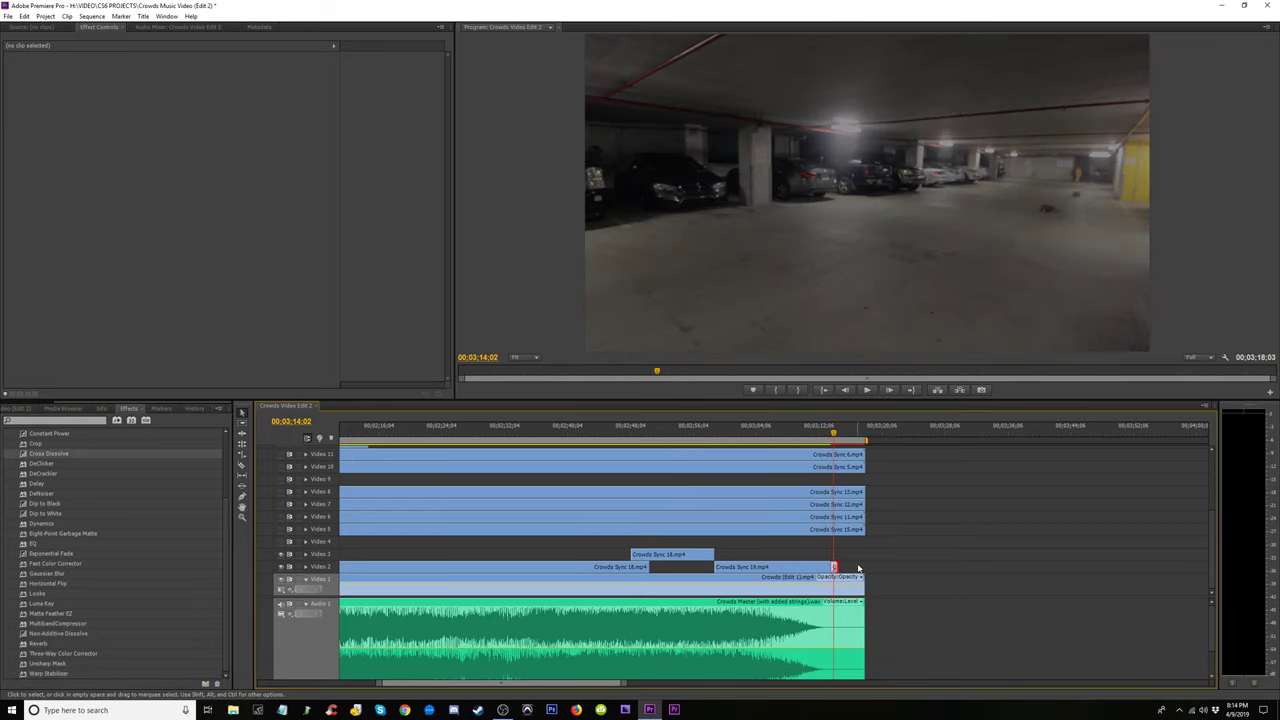
{"action": "left_click_drag", "start_coordinate": [835, 567], "coordinate": [861, 567]}
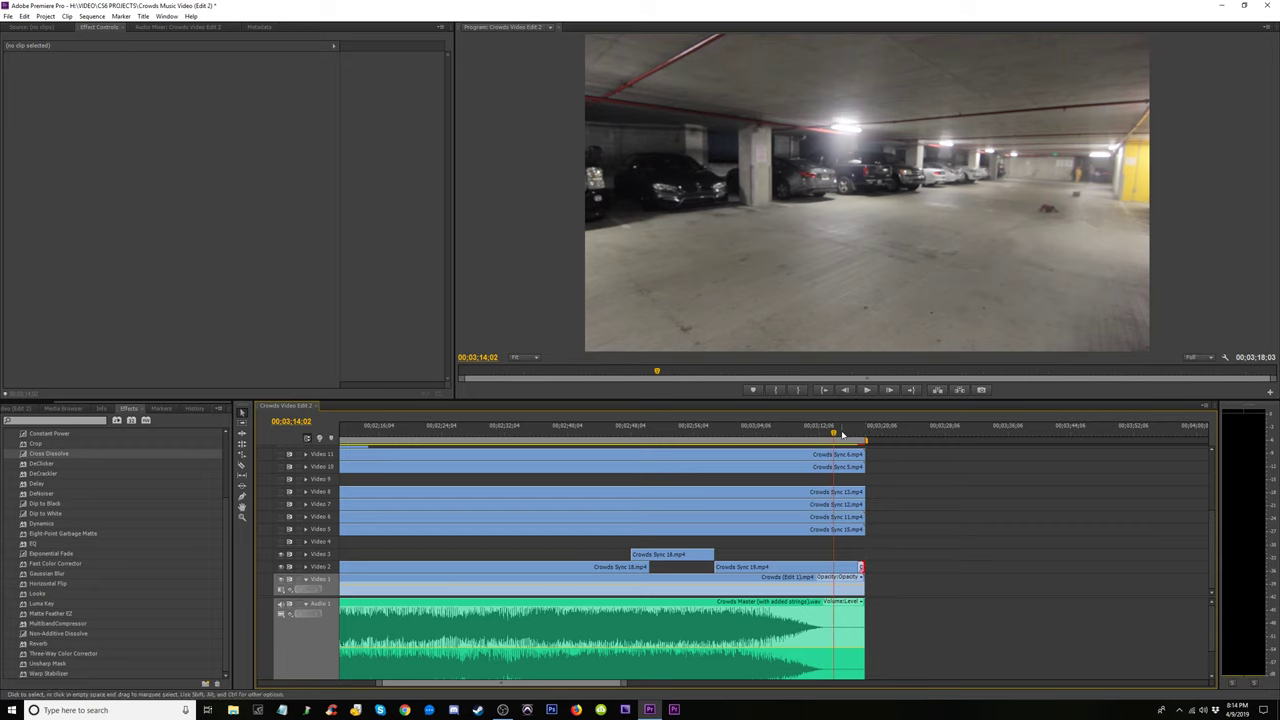
{"action": "left_click_drag", "start_coordinate": [851, 436], "coordinate": [829, 442]}
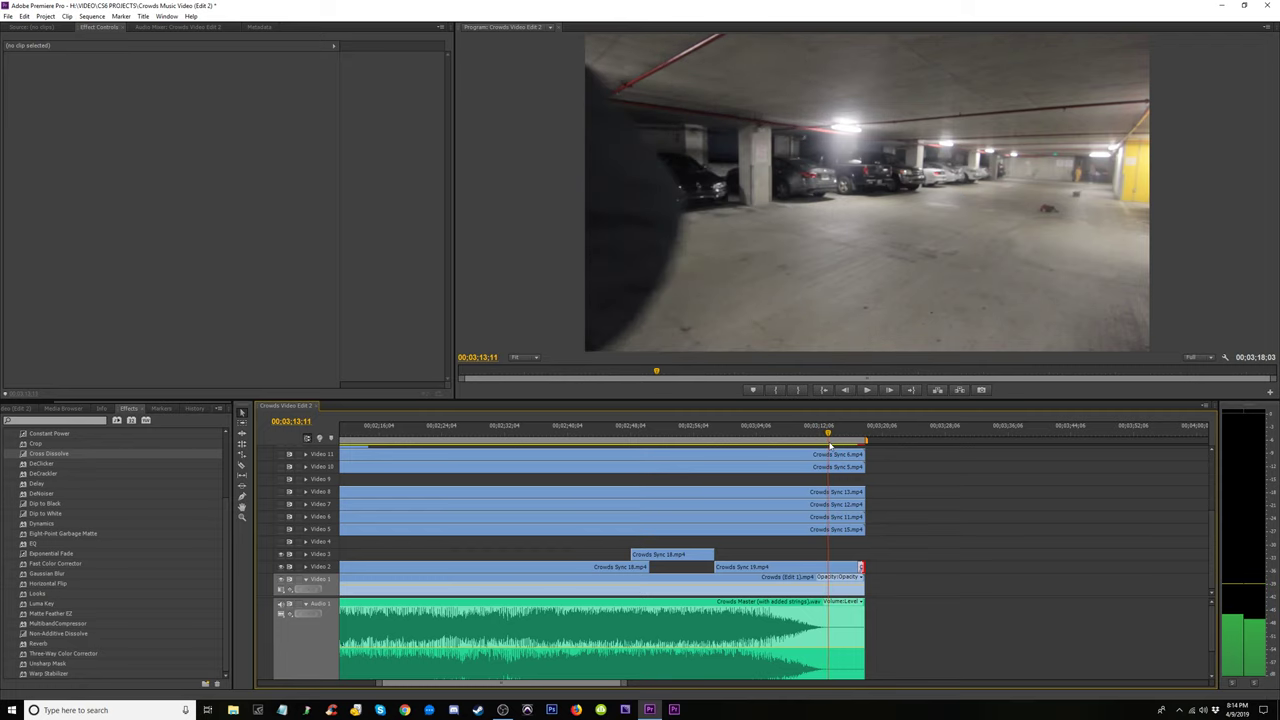
Select Crowds Sync 19, reveal its Motion properties, and park the playhead at the clip's start
{"action": "left_click", "coordinate": [835, 570]}
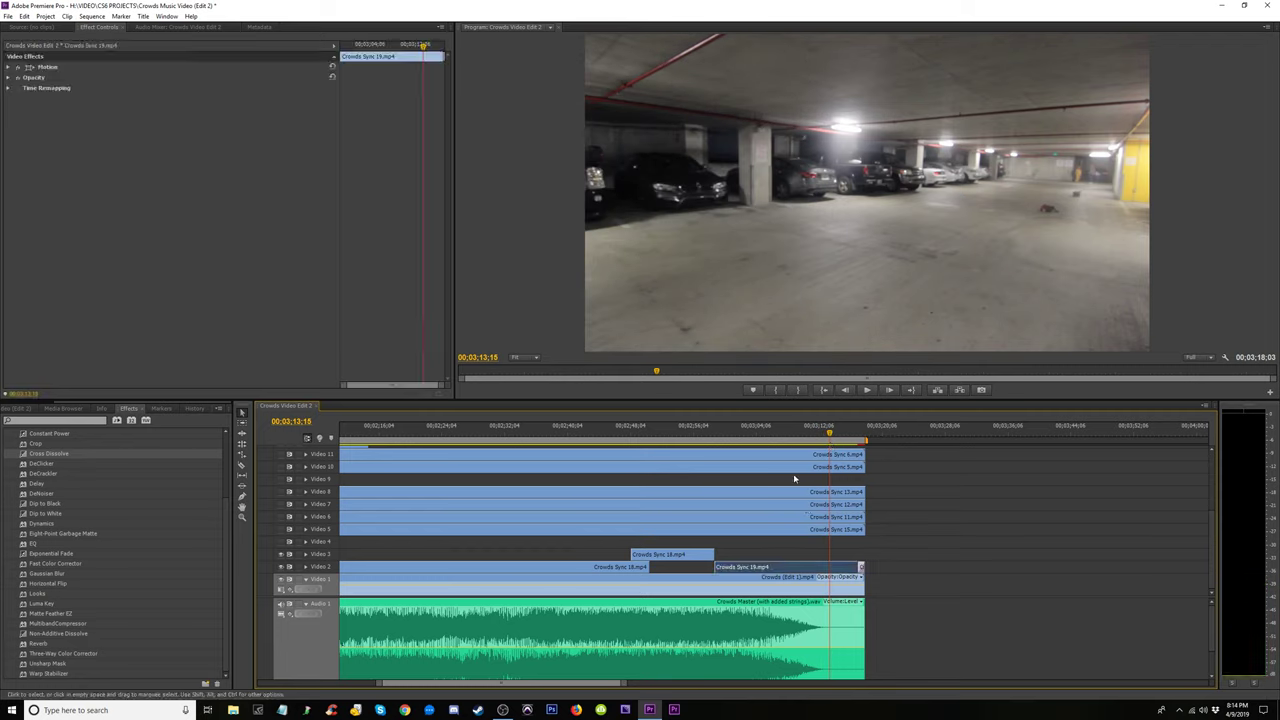
{"action": "left_click", "coordinate": [9, 66]}
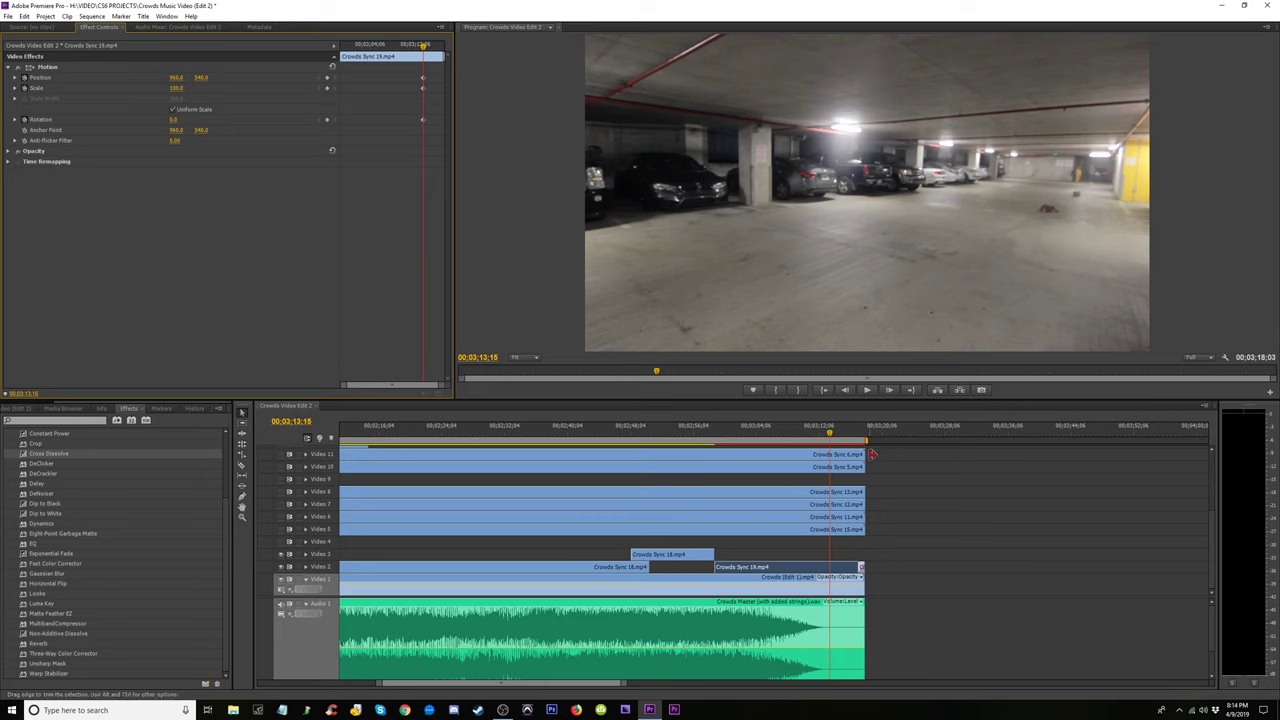
{"action": "left_click_drag", "start_coordinate": [829, 433], "coordinate": [757, 432]}
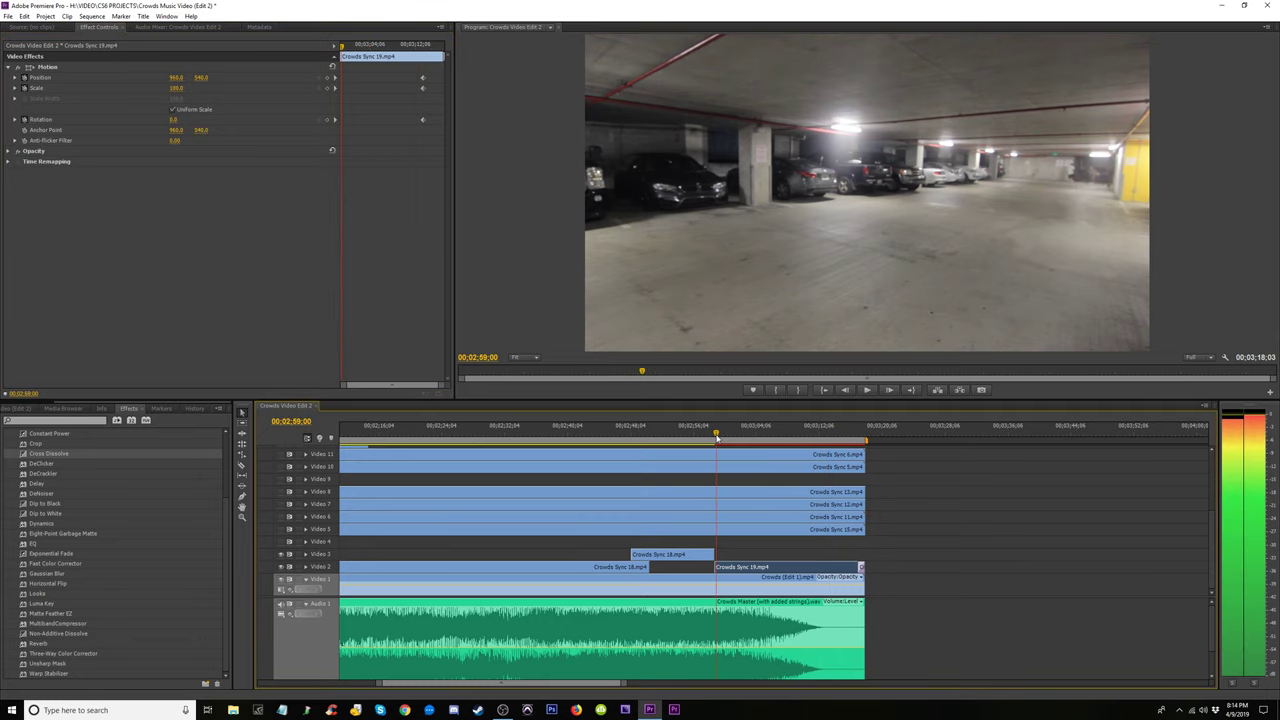
{"action": "key", "text": "="}
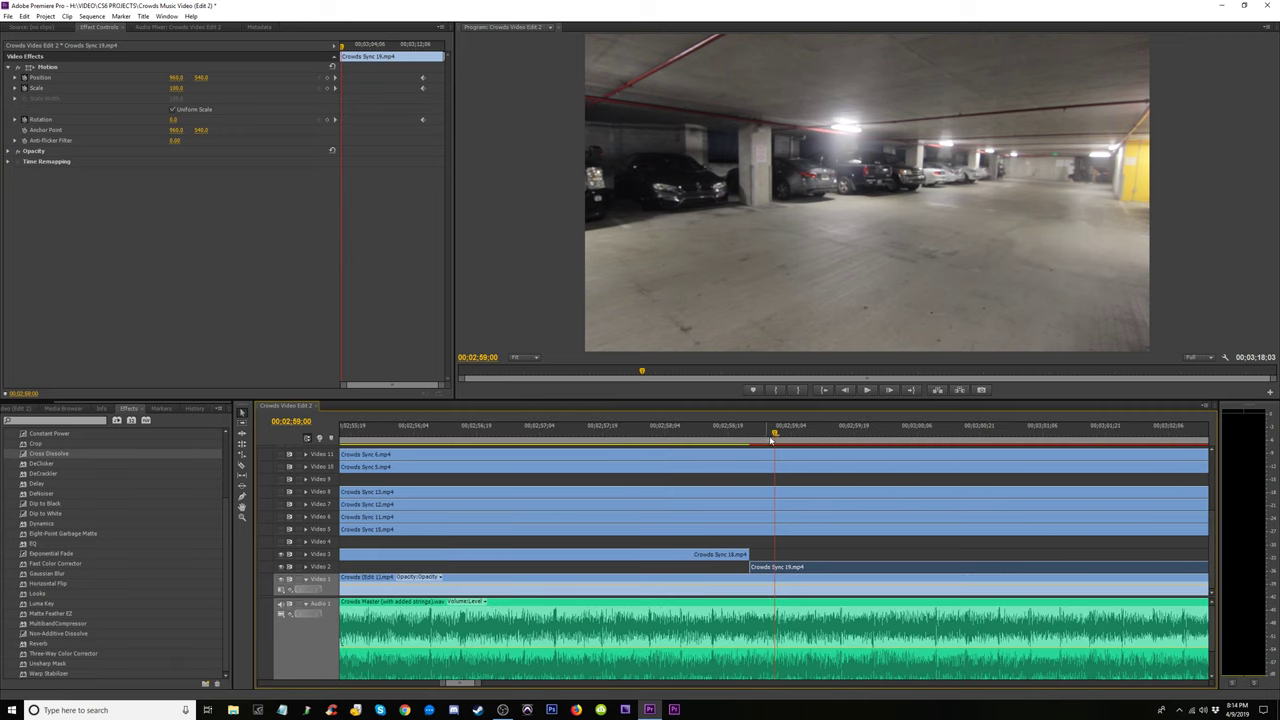
{"action": "left_click", "coordinate": [757, 441]}
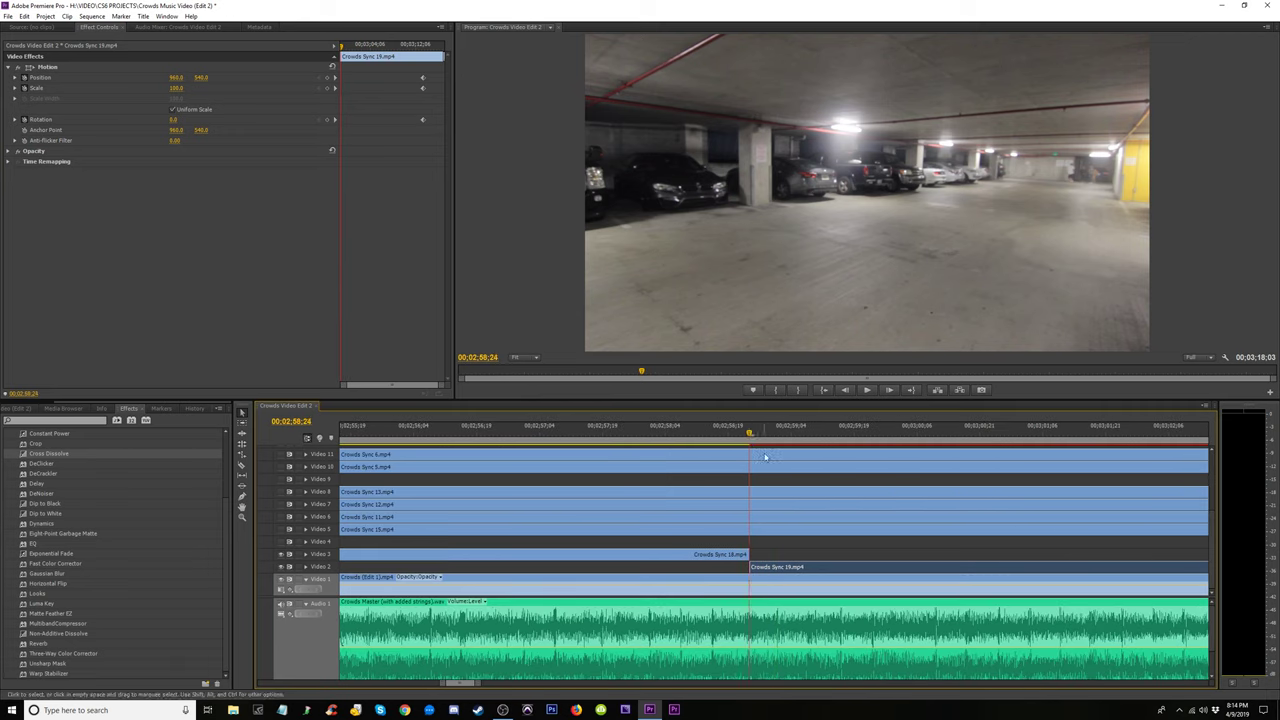
Scale Crowds Sync 19 to 600%, frame the people by the yellow wall, and play full screen
{"action": "left_click_drag", "start_coordinate": [174, 90], "coordinate": [300, 90]}
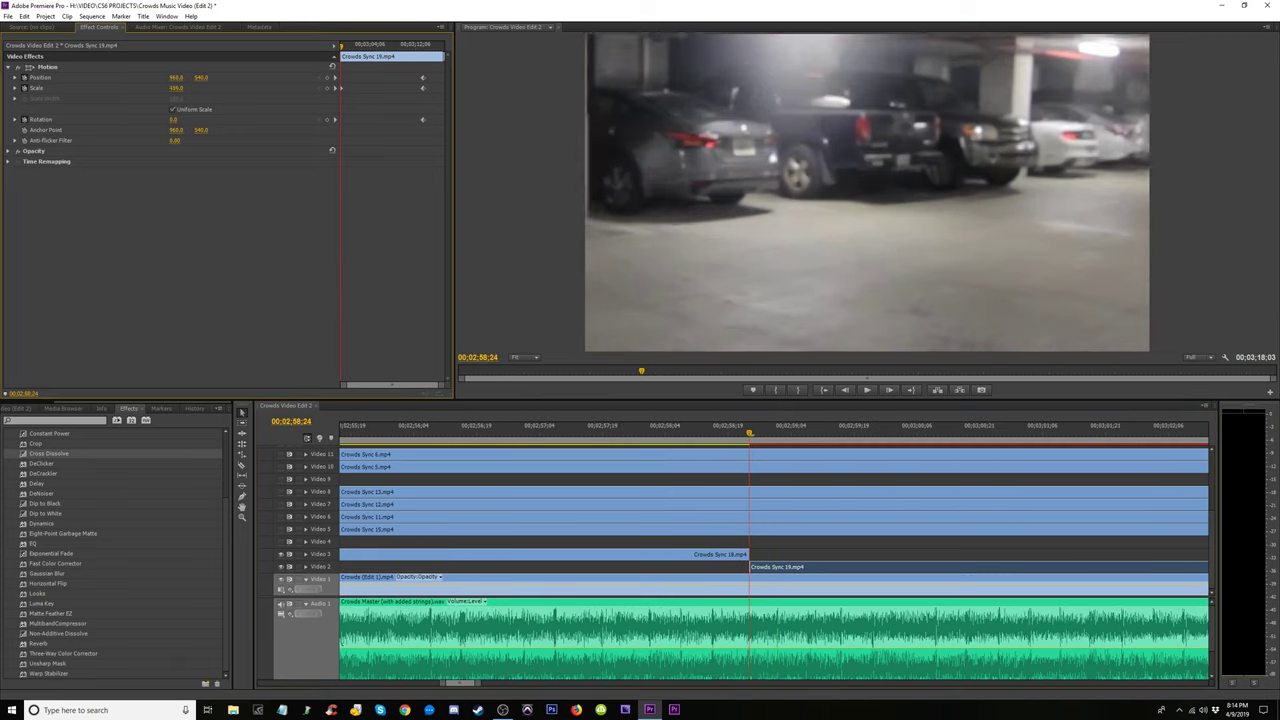
{"action": "left_click", "coordinate": [47, 67]}
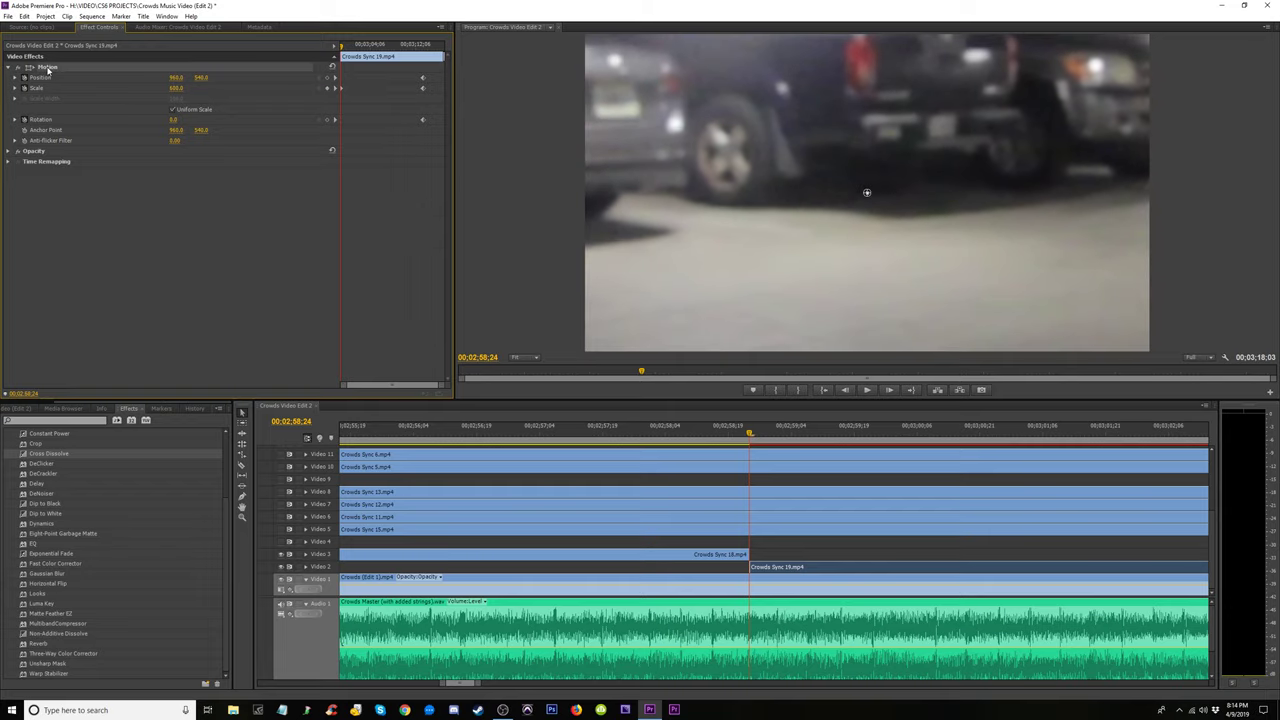
{"action": "mouse_move", "coordinate": [981, 119]}
{"action": "left_mouse_down"}
{"action": "mouse_move", "coordinate": [999, 175]}
{"action": "mouse_move", "coordinate": [995, 196]}
{"action": "mouse_move", "coordinate": [947, 204]}
{"action": "mouse_move", "coordinate": [963, 202]}
{"action": "mouse_move", "coordinate": [965, 223]}
{"action": "left_mouse_up"}
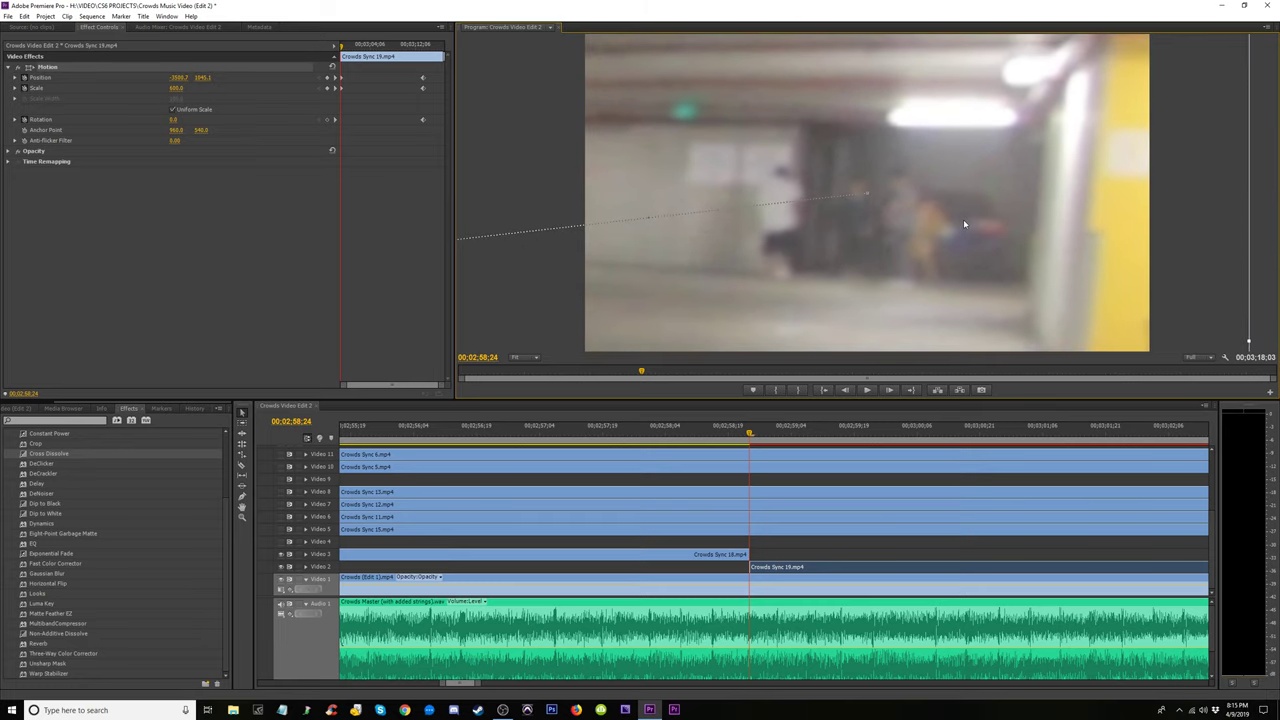
{"action": "key", "text": "space"}
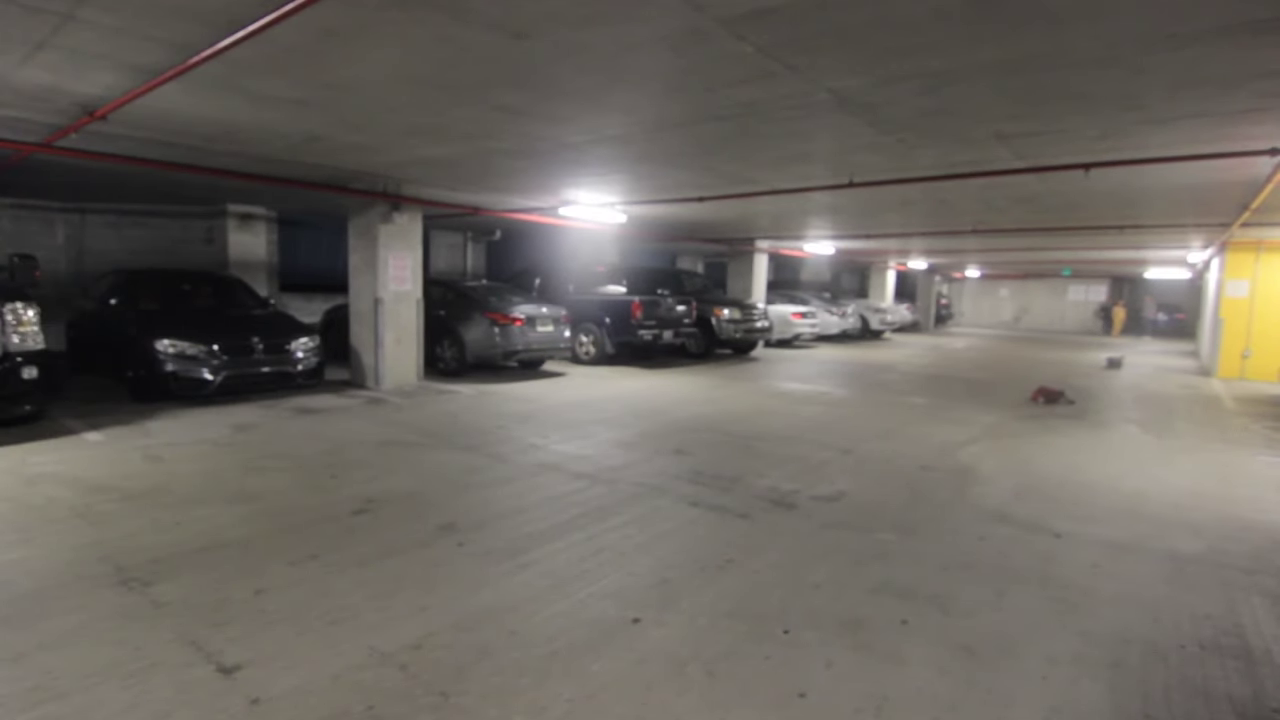
Exit full-screen playback and zoom the timeline in around the end of the sequence
{"action": "key", "text": "Escape"}
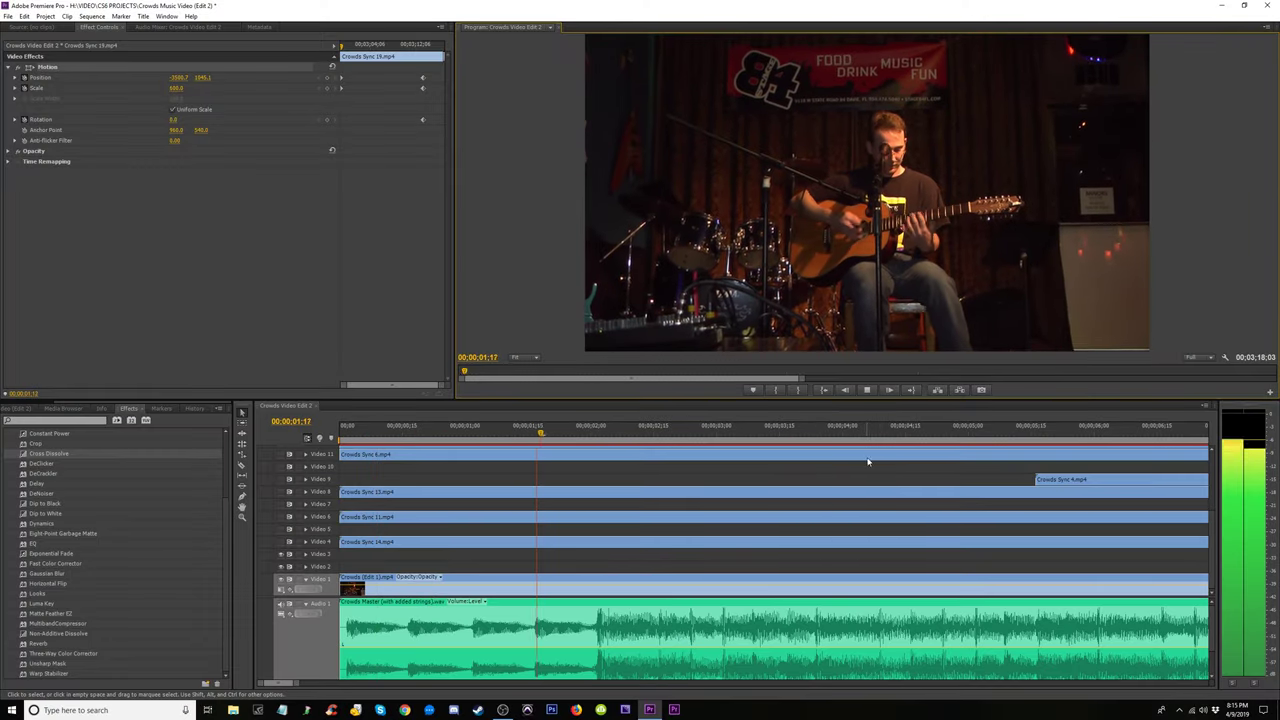
{"action": "left_click", "coordinate": [880, 434]}
{"action": "key", "text": "minus"}
{"action": "key", "text": "minus"}
{"action": "key", "text": "minus"}
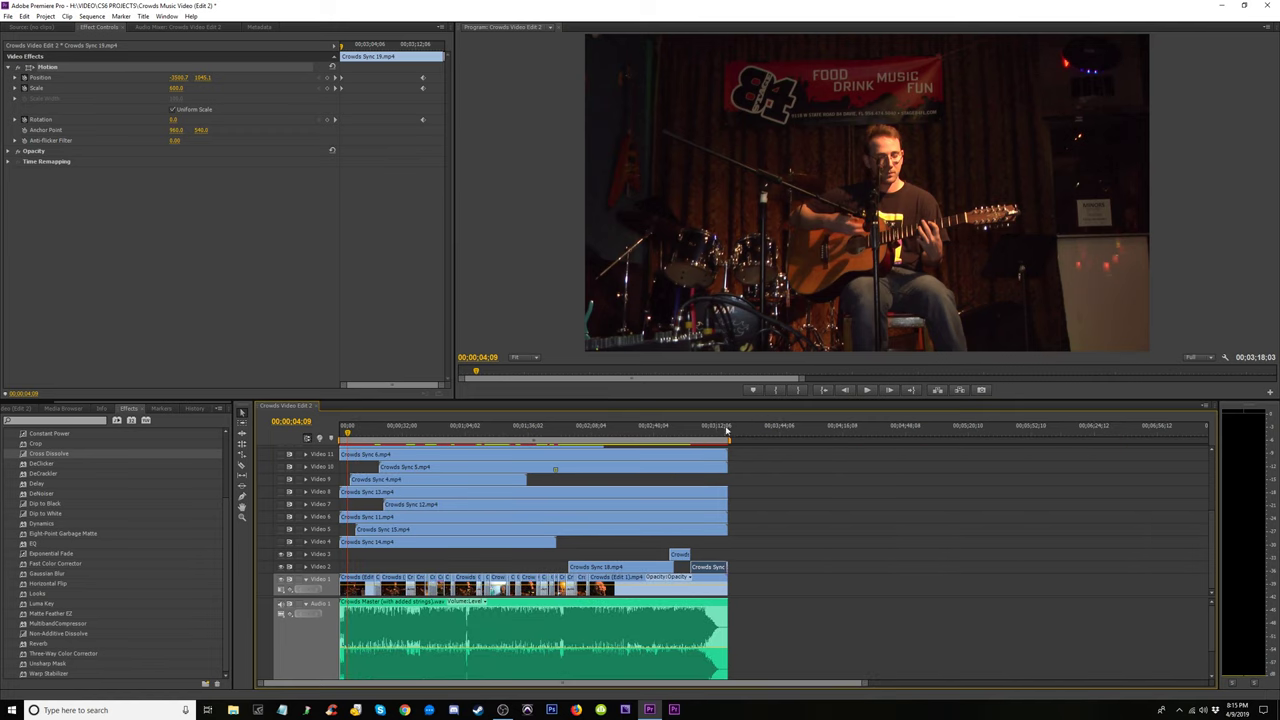
{"action": "left_click", "coordinate": [774, 432]}
{"action": "key", "text": "equal"}
{"action": "key", "text": "Down"}
{"action": "key", "text": "equal"}
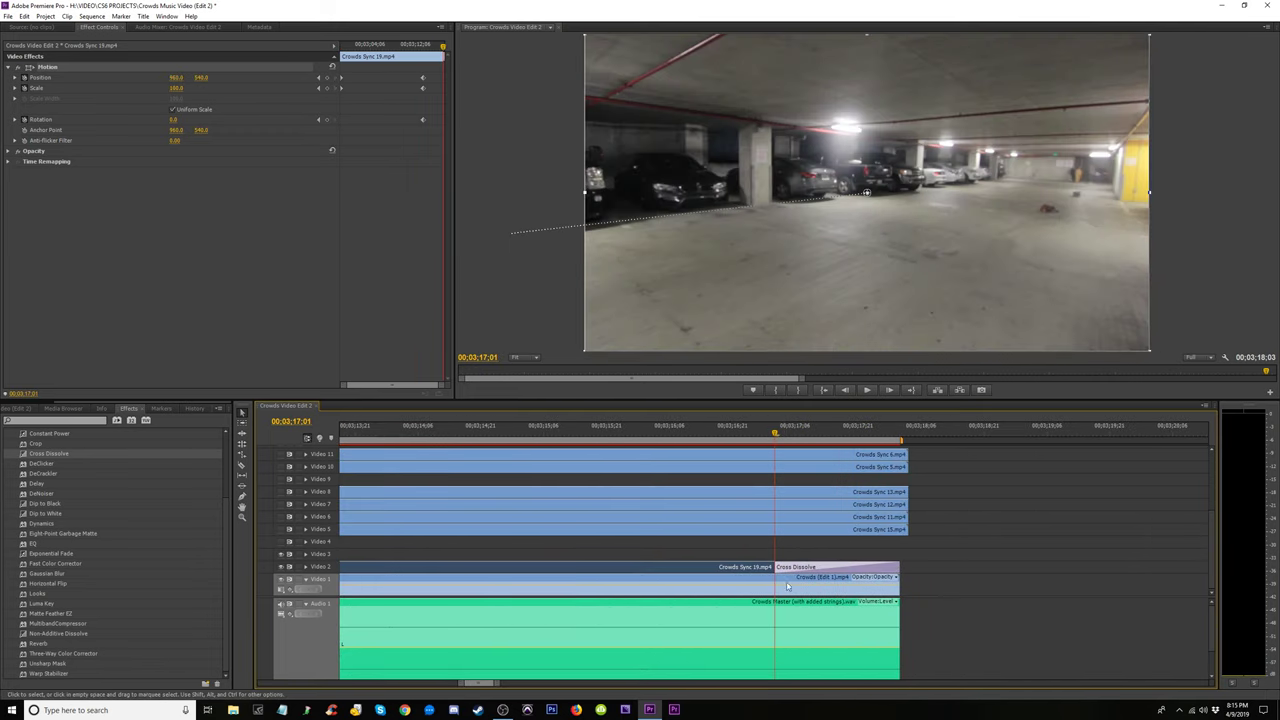
Select the Cross Dissolve at the clip's end and scrub through the zoomed-in opening
{"action": "left_click", "coordinate": [820, 567]}
{"action": "key", "text": "minus"}
{"action": "key", "text": "minus"}
{"action": "key", "text": "minus"}
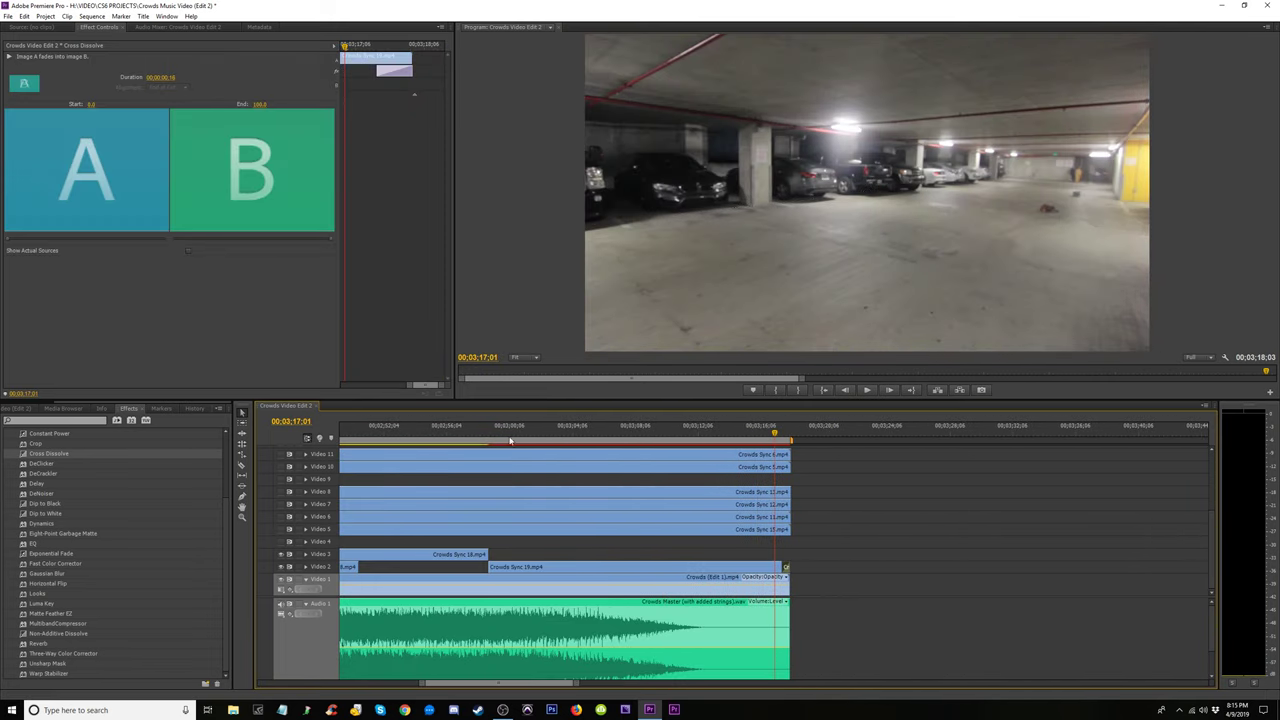
{"action": "key", "text": "Up"}
{"action": "key", "text": "equal"}
{"action": "key", "text": "minus"}
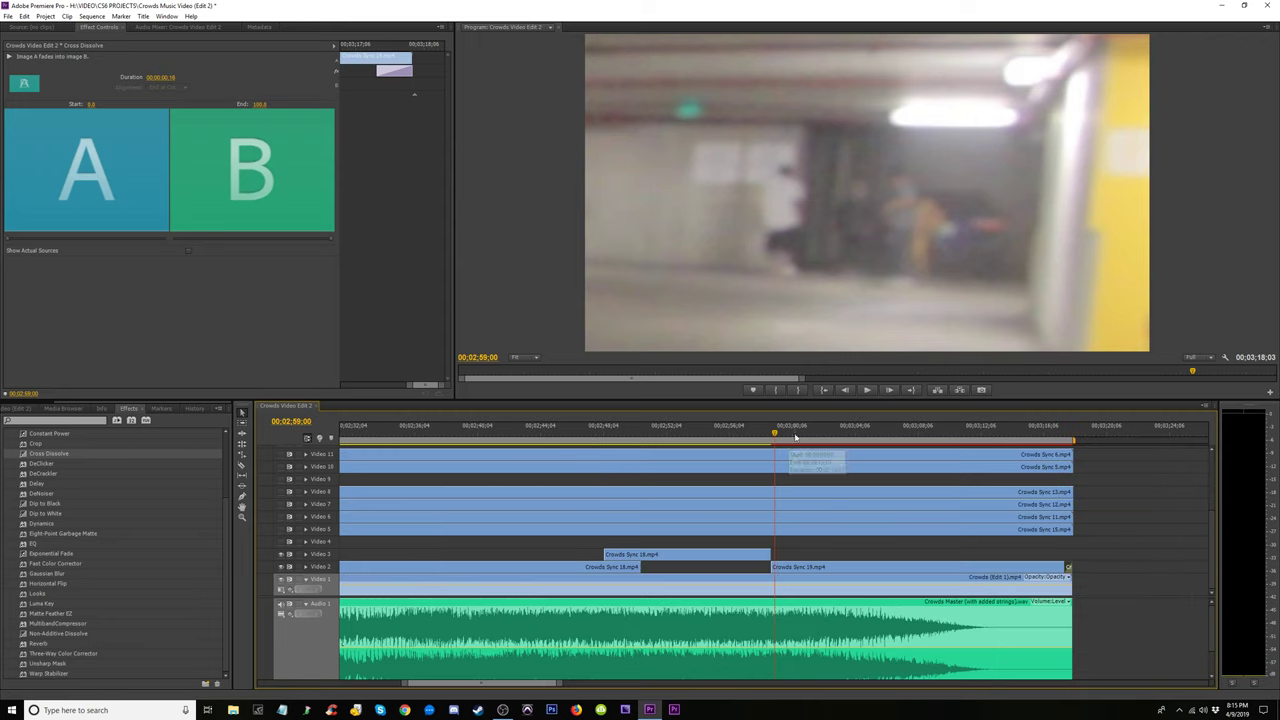
{"action": "mouse_move", "coordinate": [786, 436]}
{"action": "left_mouse_down"}
{"action": "mouse_move", "coordinate": [880, 454]}
{"action": "mouse_move", "coordinate": [856, 460]}
{"action": "left_mouse_up"}
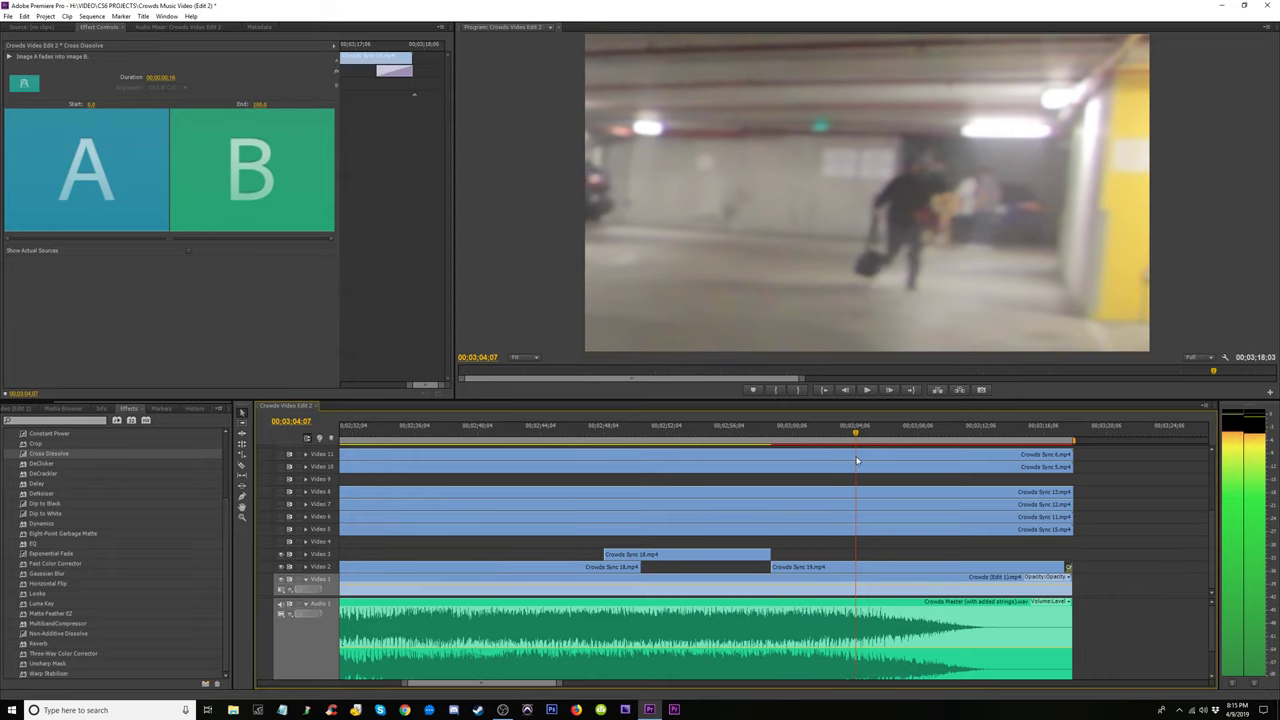
Move Crowds Sync 19's zoom-out keyframes earlier to the playhead at 00;03;04;07 and preview the zoom
{"action": "left_click", "coordinate": [750, 467]}
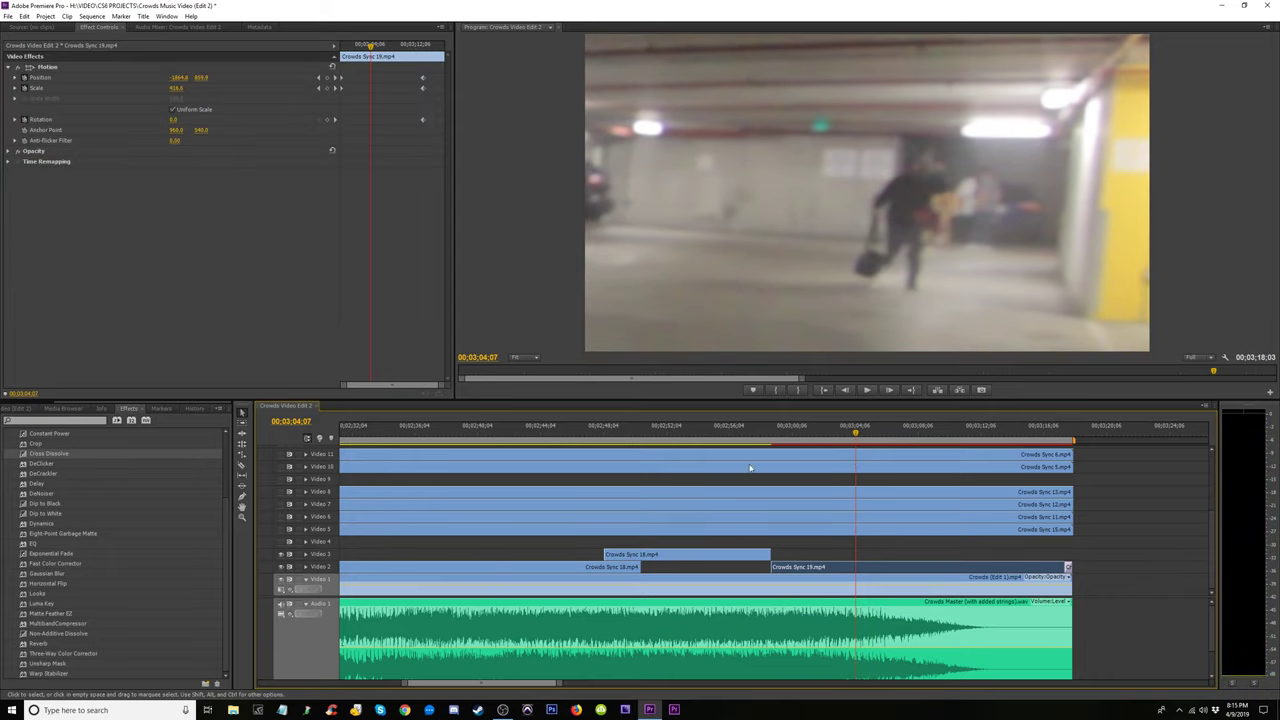
{"action": "left_click_drag", "start_coordinate": [422, 88], "coordinate": [371, 86]}
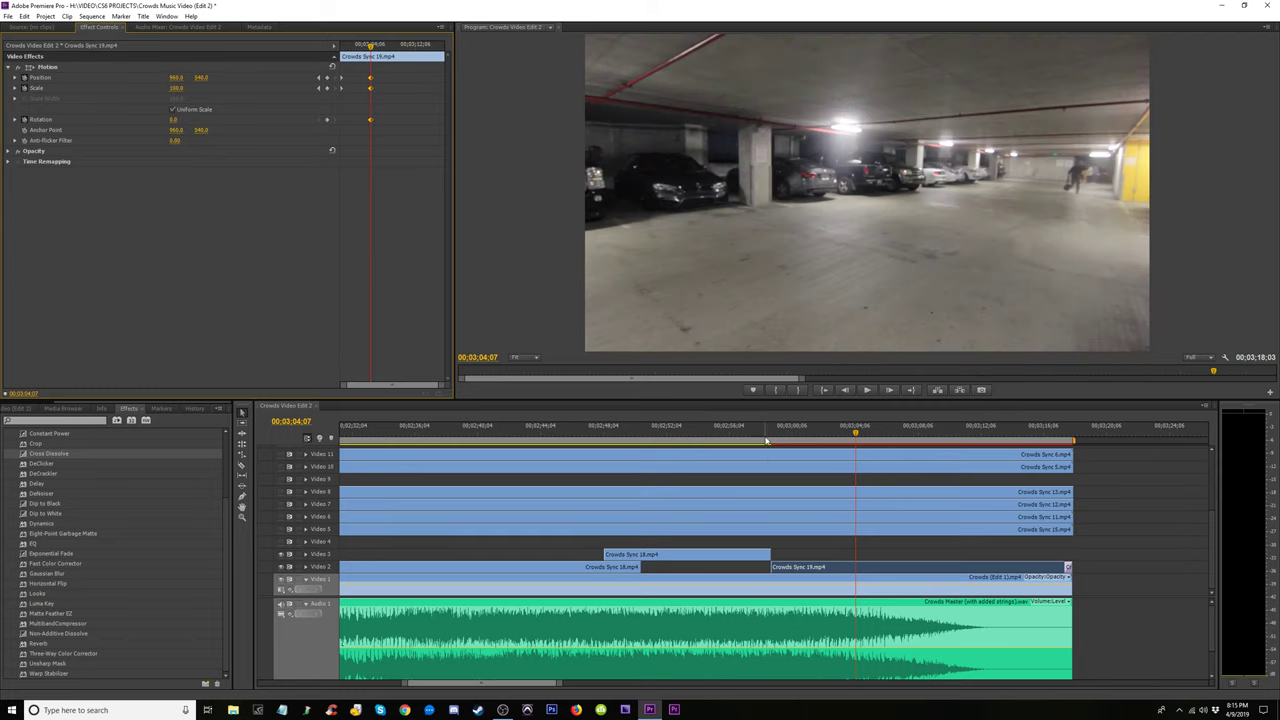
{"action": "left_click", "coordinate": [766, 441]}
{"action": "key", "text": "space"}
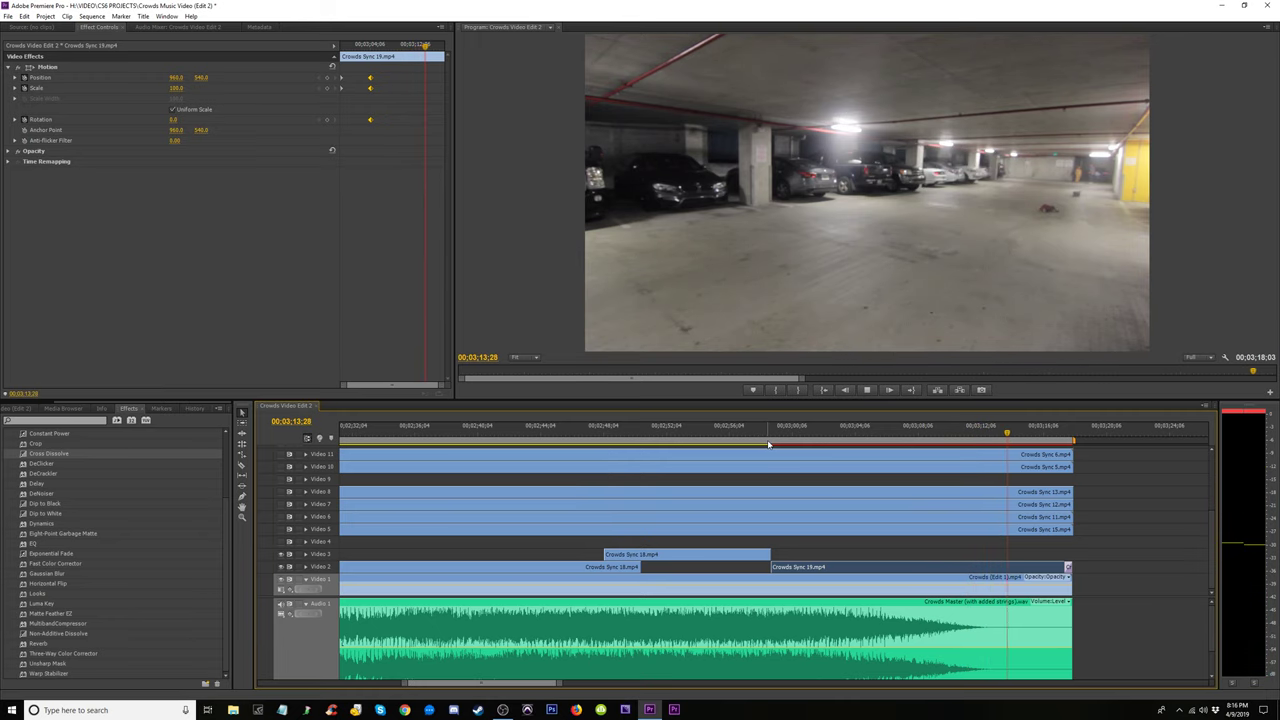
{"action": "left_click", "coordinate": [770, 433]}
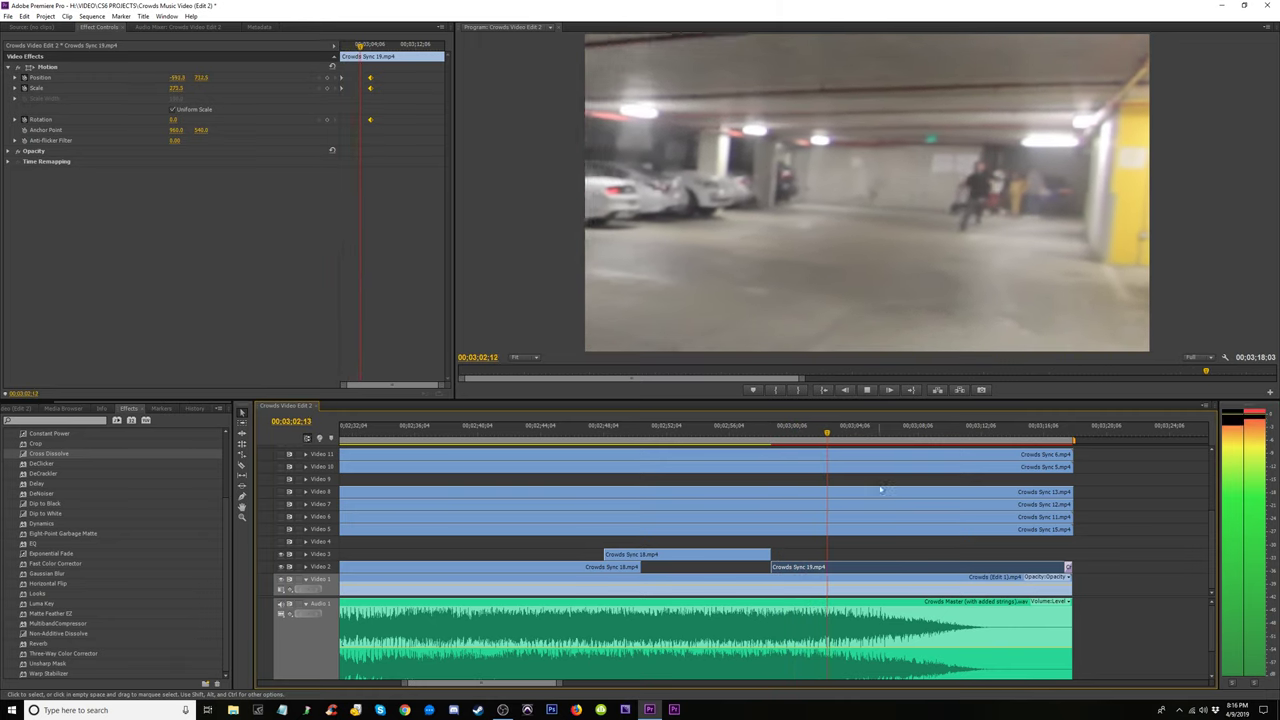
{"action": "key", "text": "space"}
Try a faster Speed/Duration on Crowds Sync 19, preview it, and undo the change
{"action": "right_click", "coordinate": [848, 570]}
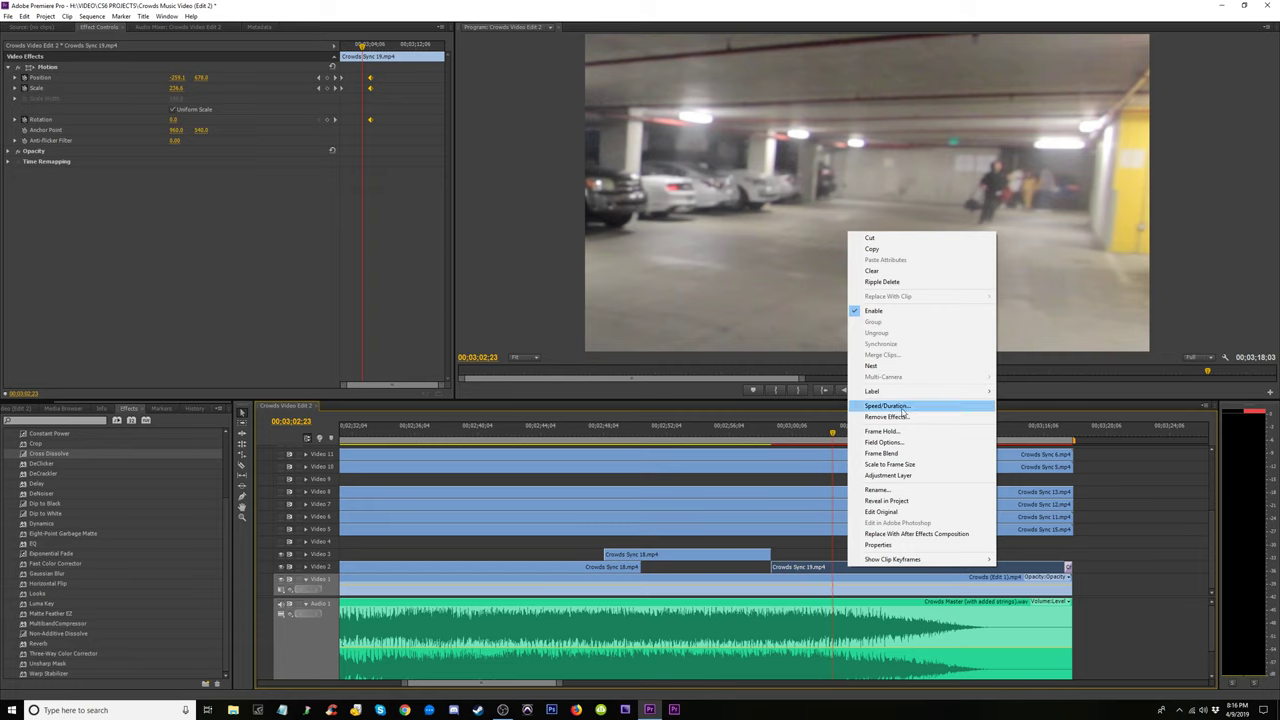
{"action": "left_click", "coordinate": [901, 407]}
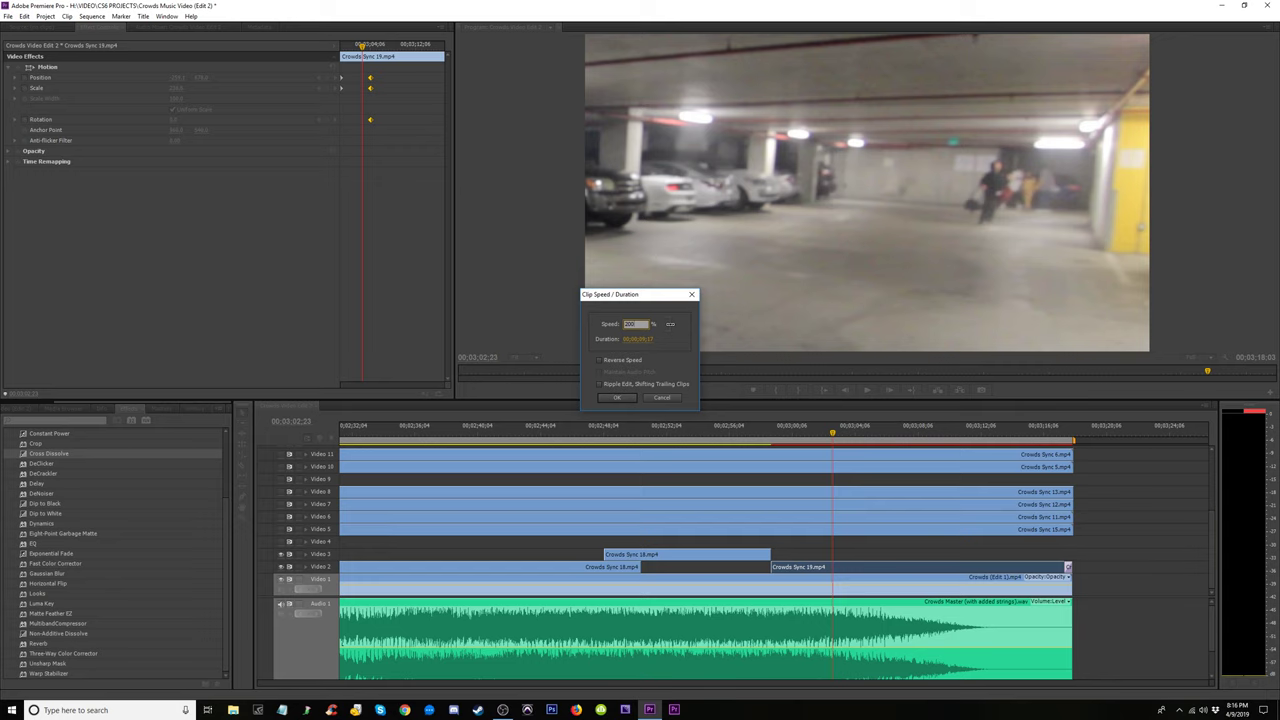
{"action": "key", "text": "Return"}
{"action": "left_click", "coordinate": [770, 438]}
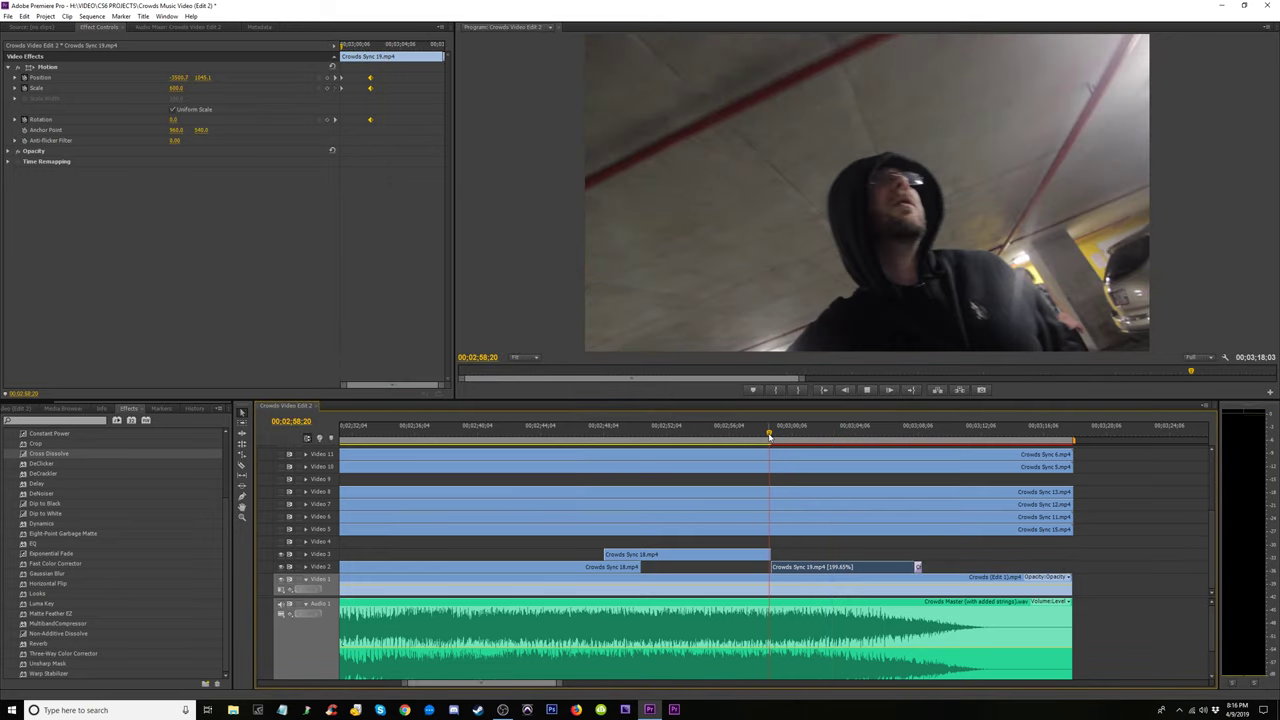
{"action": "key", "text": "space"}
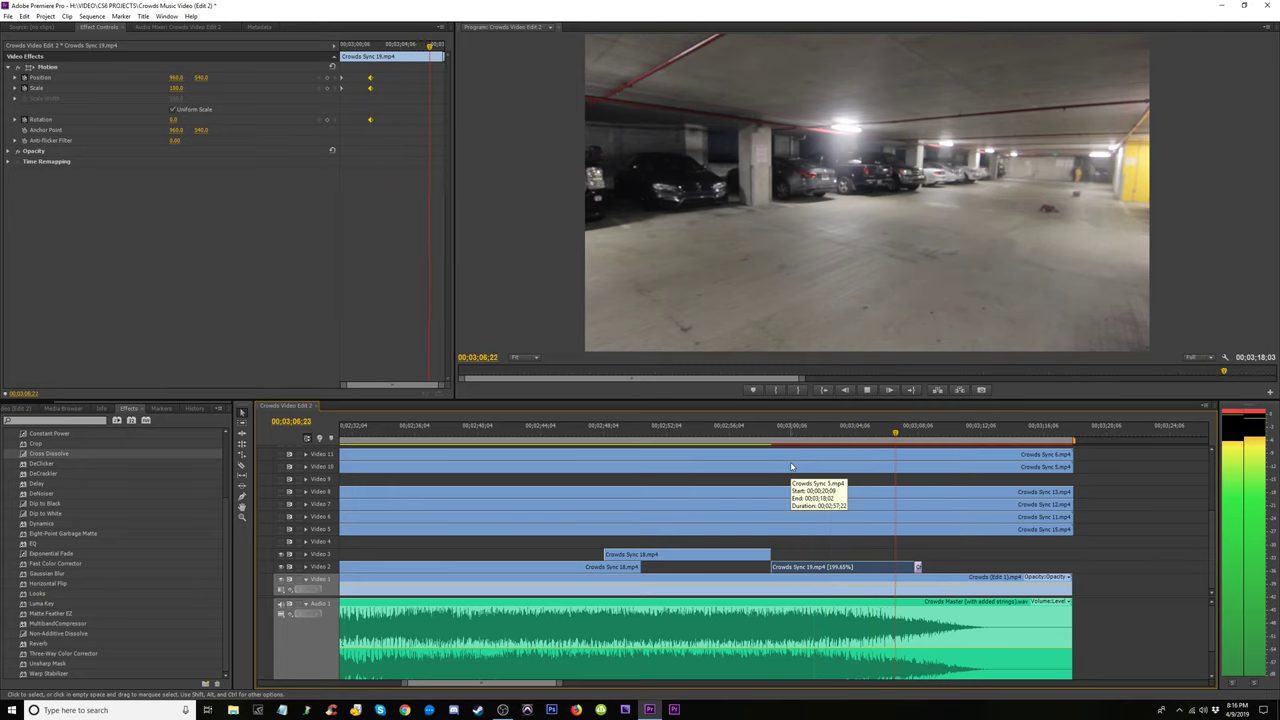
{"action": "key", "text": "space"}
{"action": "key", "text": "ctrl+z"}
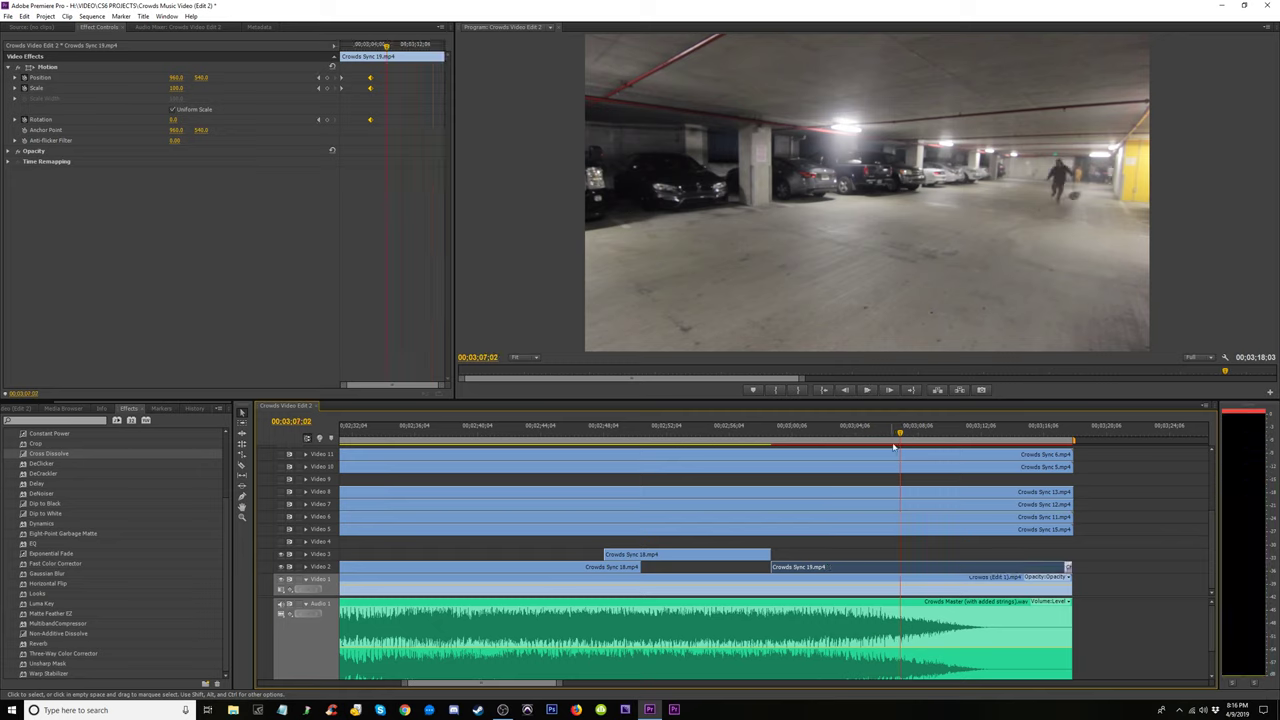
Split Crowds Sync 19 near 03;08, set the tail piece to 300% speed, preview, and undo
{"action": "left_click_drag", "start_coordinate": [898, 436], "coordinate": [928, 435]}
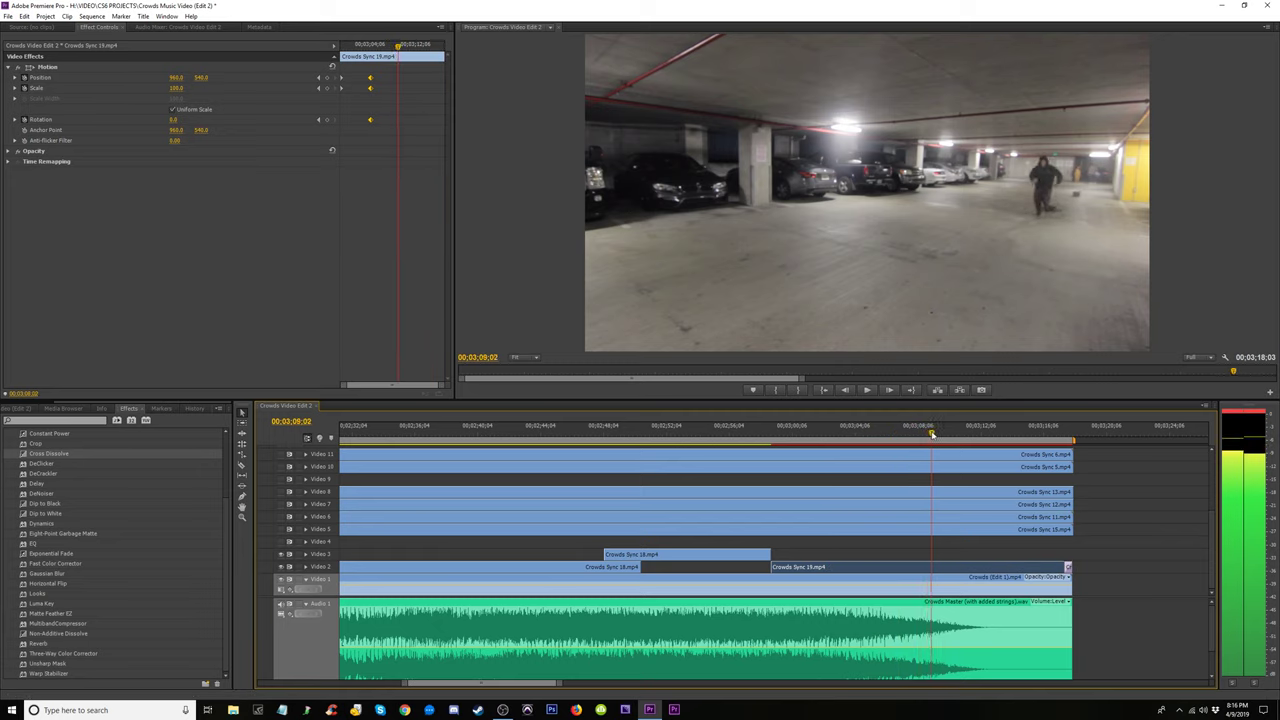
{"action": "left_click", "coordinate": [930, 567]}
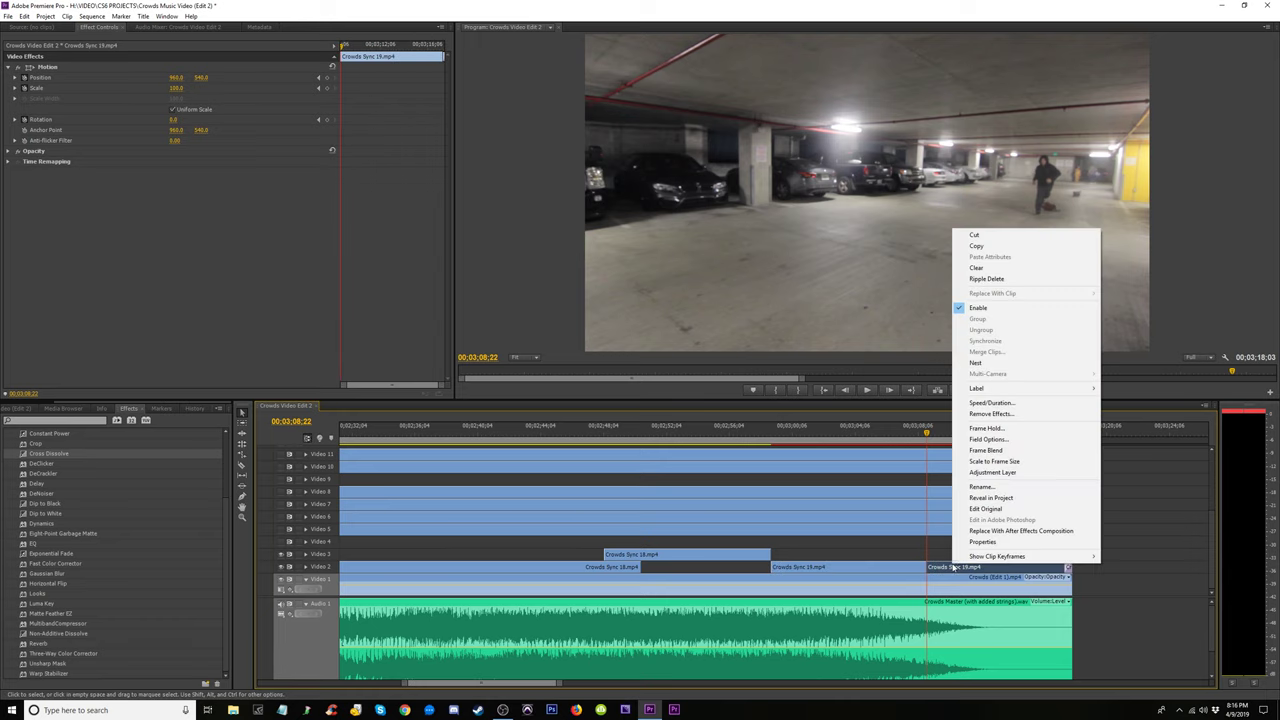
{"action": "right_click", "coordinate": [952, 566]}
{"action": "left_click", "coordinate": [1020, 404]}
{"action": "type", "text": "300"}
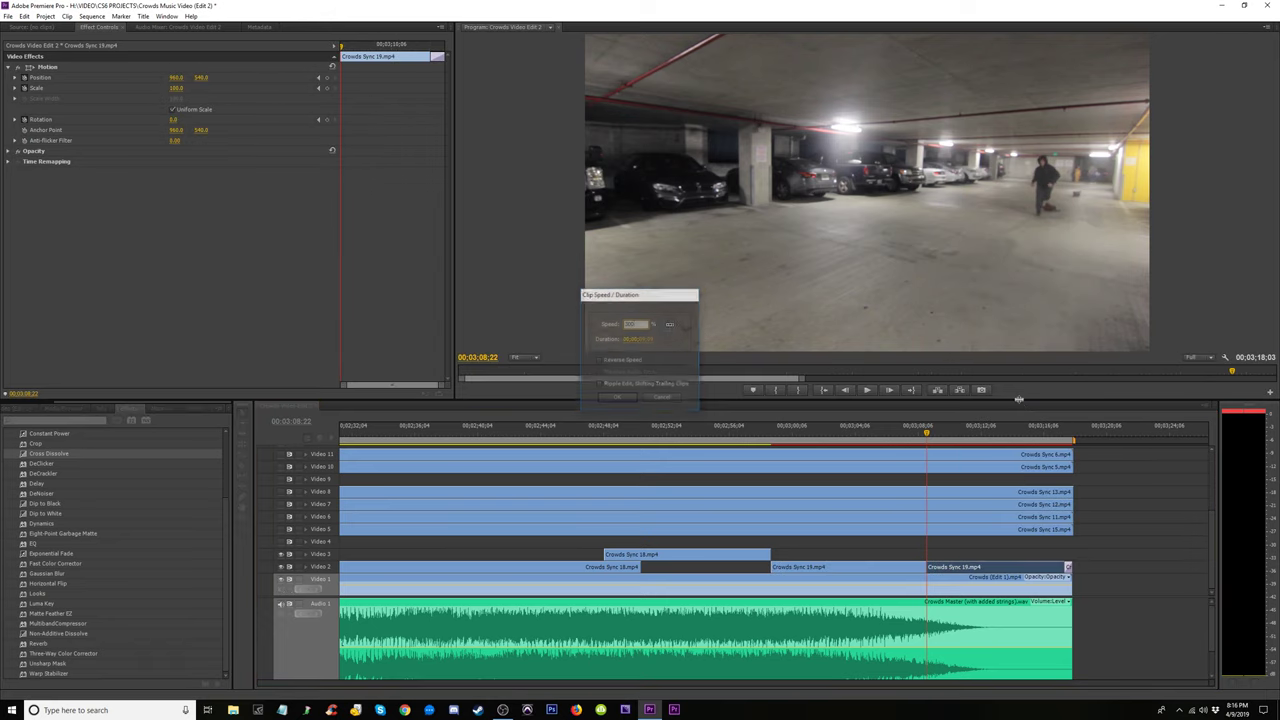
{"action": "key", "text": "Return"}
{"action": "key", "text": "space"}
{"action": "key", "text": "space"}
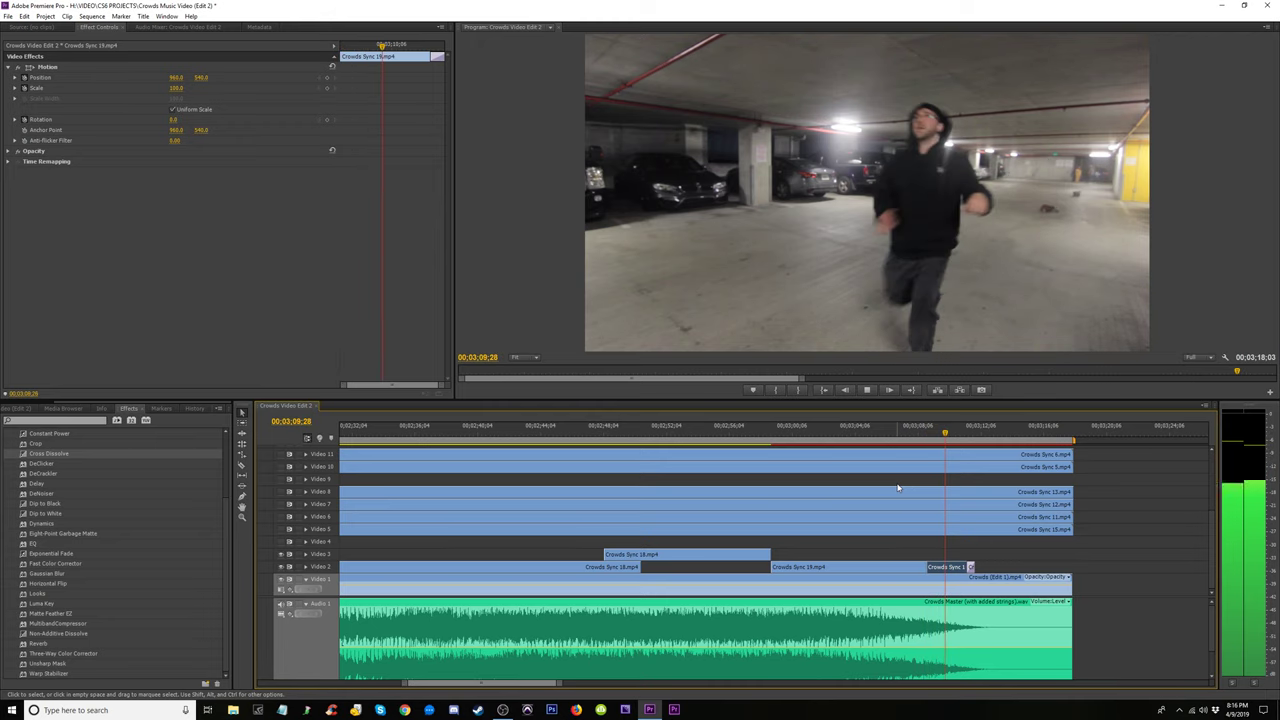
{"action": "key", "text": "space"}
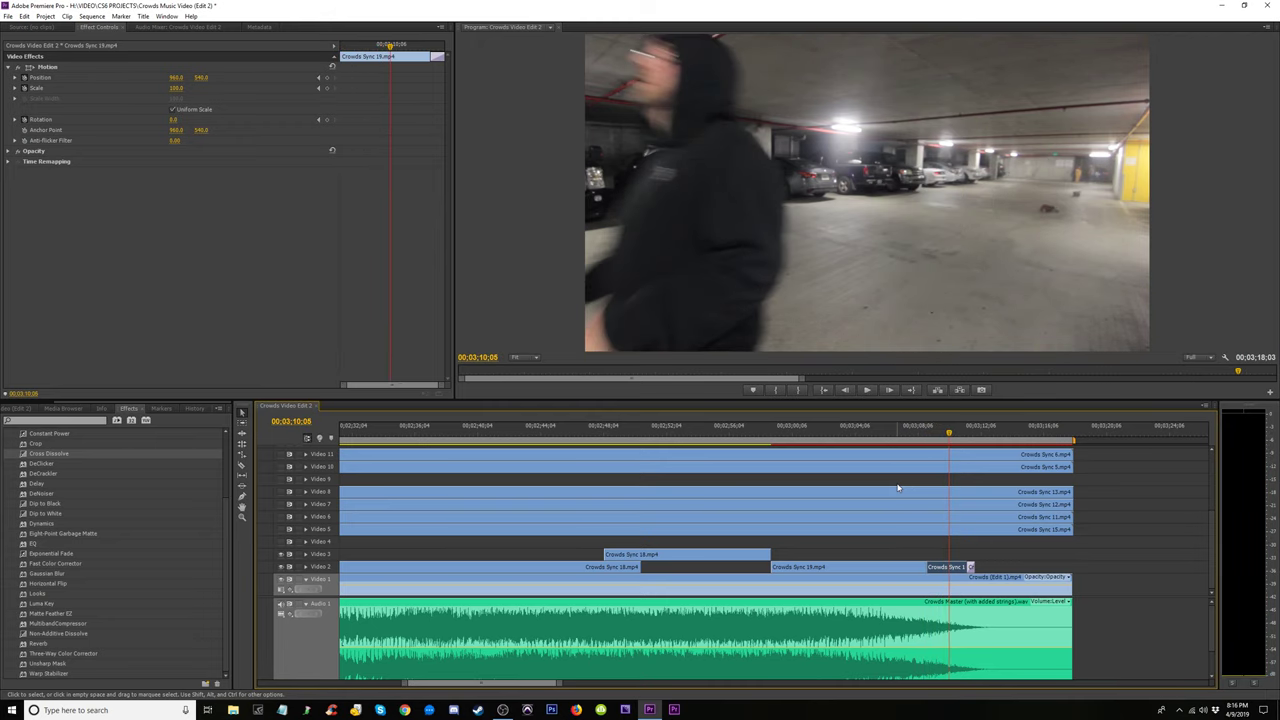
{"action": "key", "text": "ctrl+z"}
Retry a speed change on the tail piece, preview it, then undo the speed-up and the cut
{"action": "right_click", "coordinate": [948, 572]}
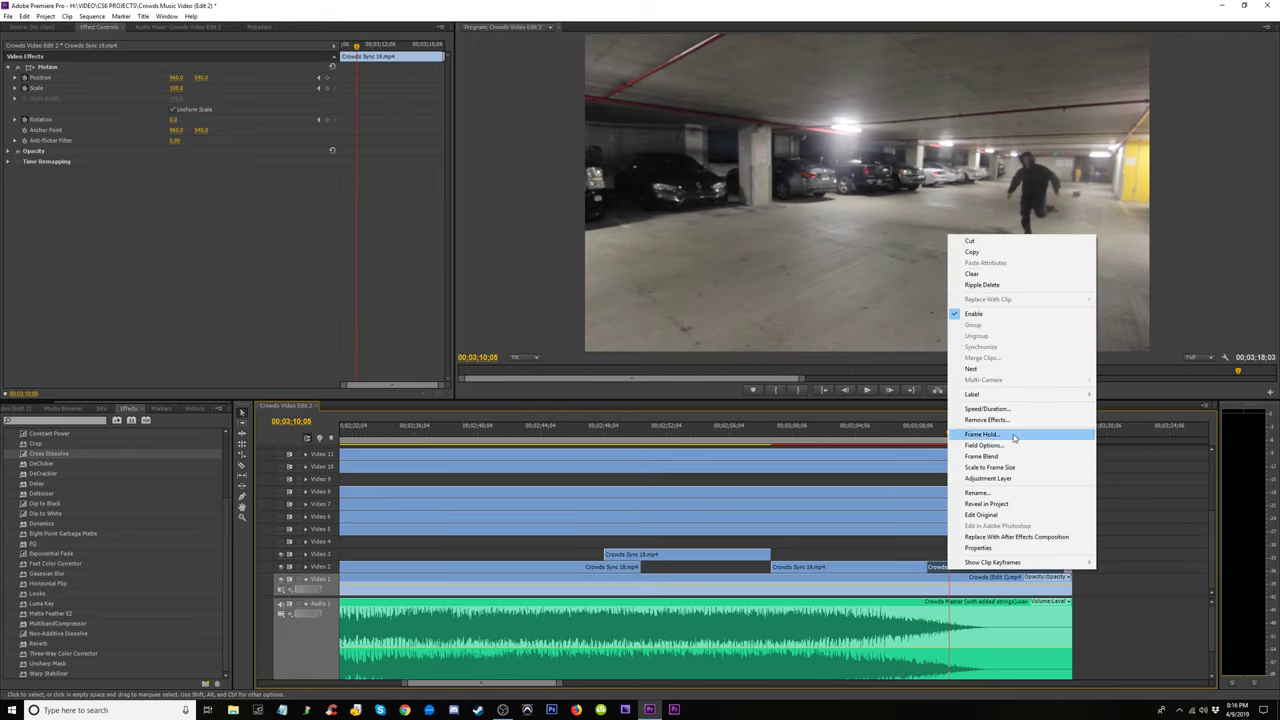
{"action": "left_click", "coordinate": [990, 408]}
{"action": "key", "text": "Return"}
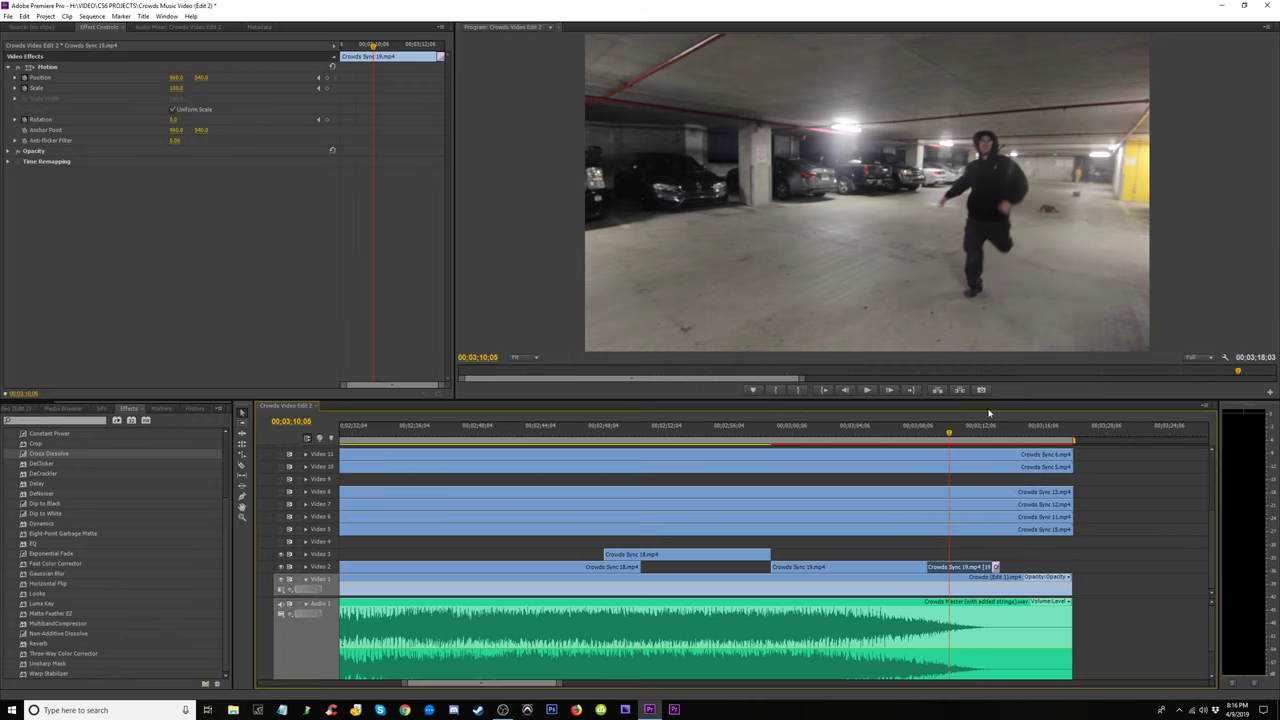
{"action": "left_click", "coordinate": [912, 440]}
{"action": "key", "text": "space"}
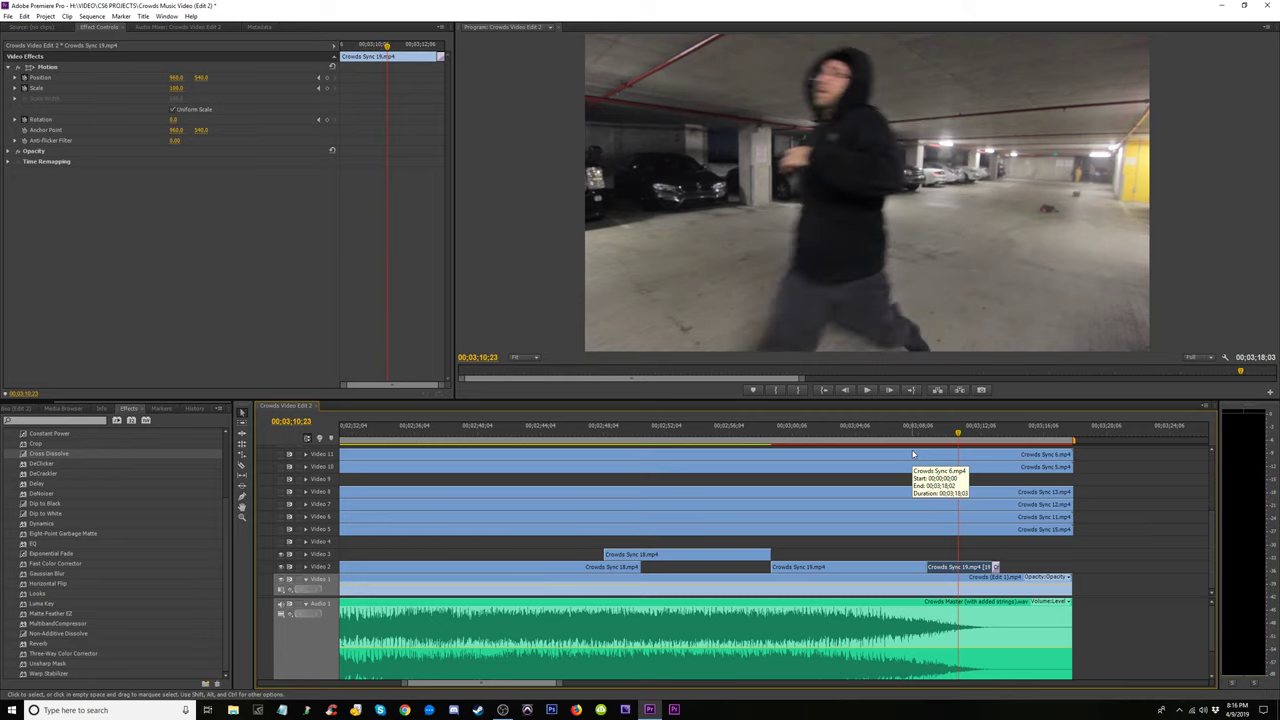
{"action": "key", "text": "space"}
{"action": "key", "text": "ctrl+z"}
{"action": "key", "text": "ctrl+z"}
{"action": "key", "text": "ctrl+z"}
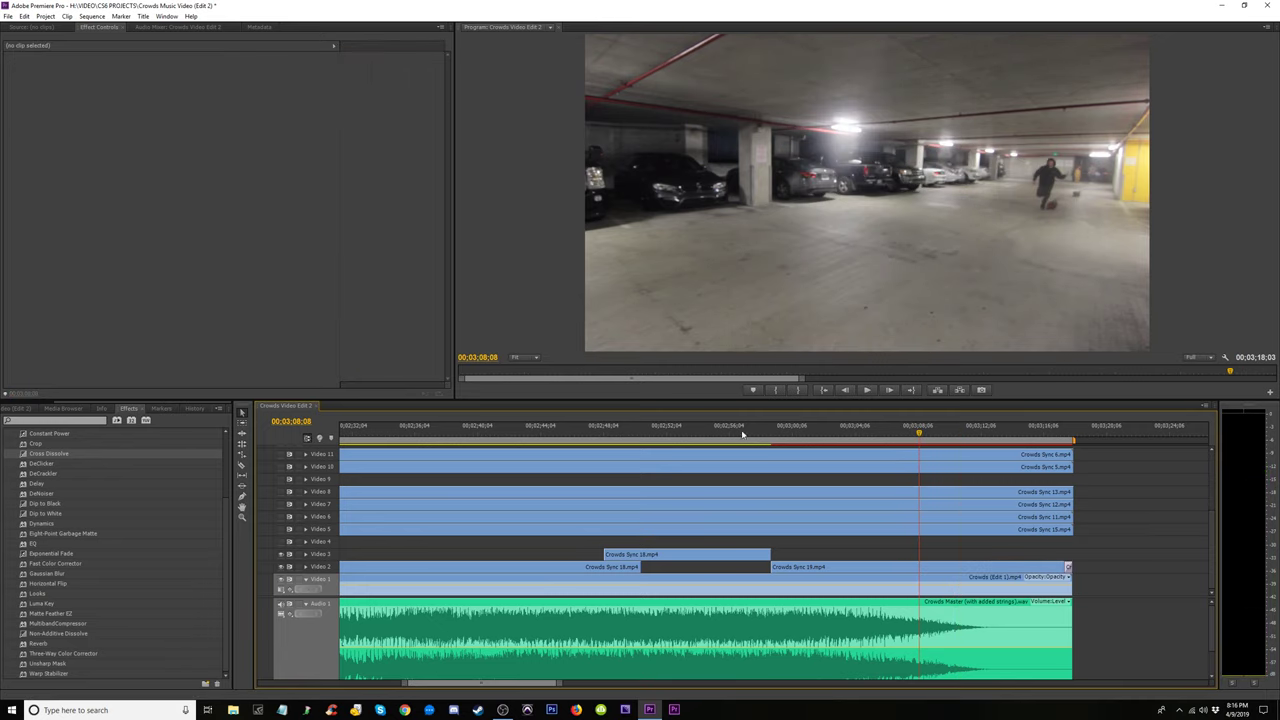
Scrub and play the sequence between about 02;47 and 03;00 to review the ending
{"action": "mouse_move", "coordinate": [770, 433]}
{"action": "left_mouse_down"}
{"action": "mouse_move", "coordinate": [803, 449]}
{"action": "mouse_move", "coordinate": [761, 453]}
{"action": "left_mouse_up"}
{"action": "key", "text": "space"}
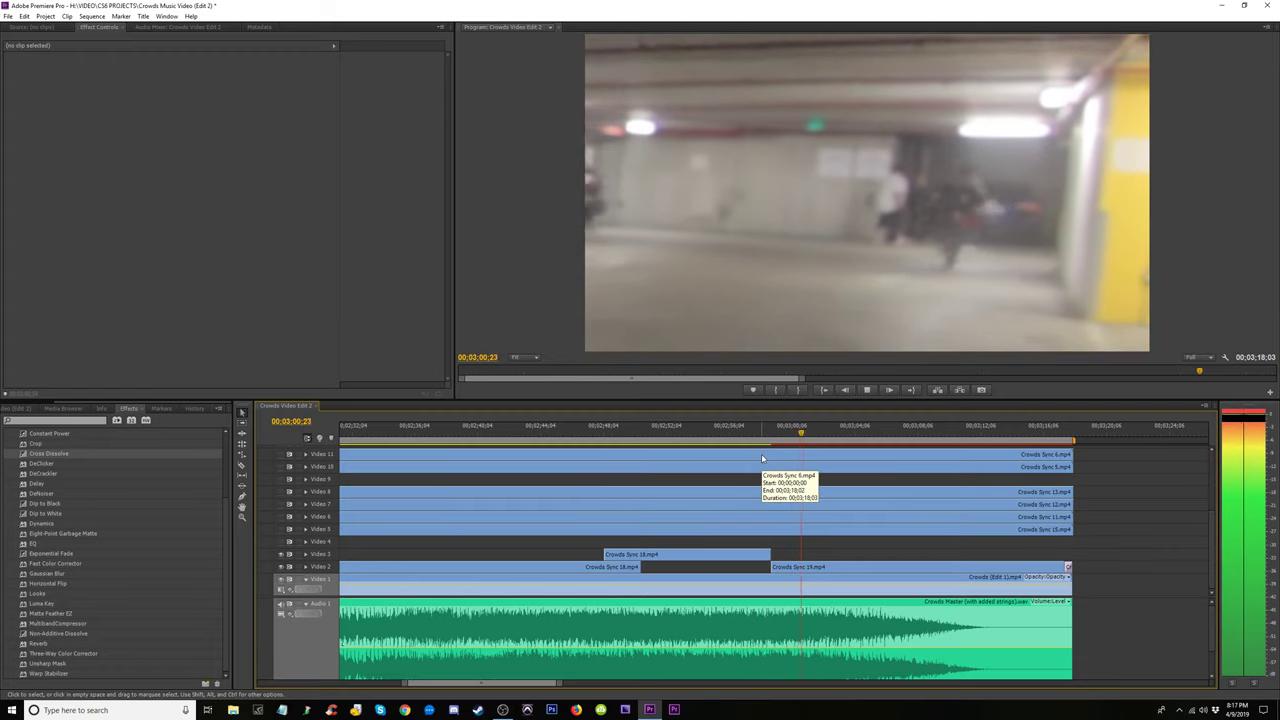
{"action": "left_click_drag", "start_coordinate": [771, 438], "coordinate": [775, 443]}
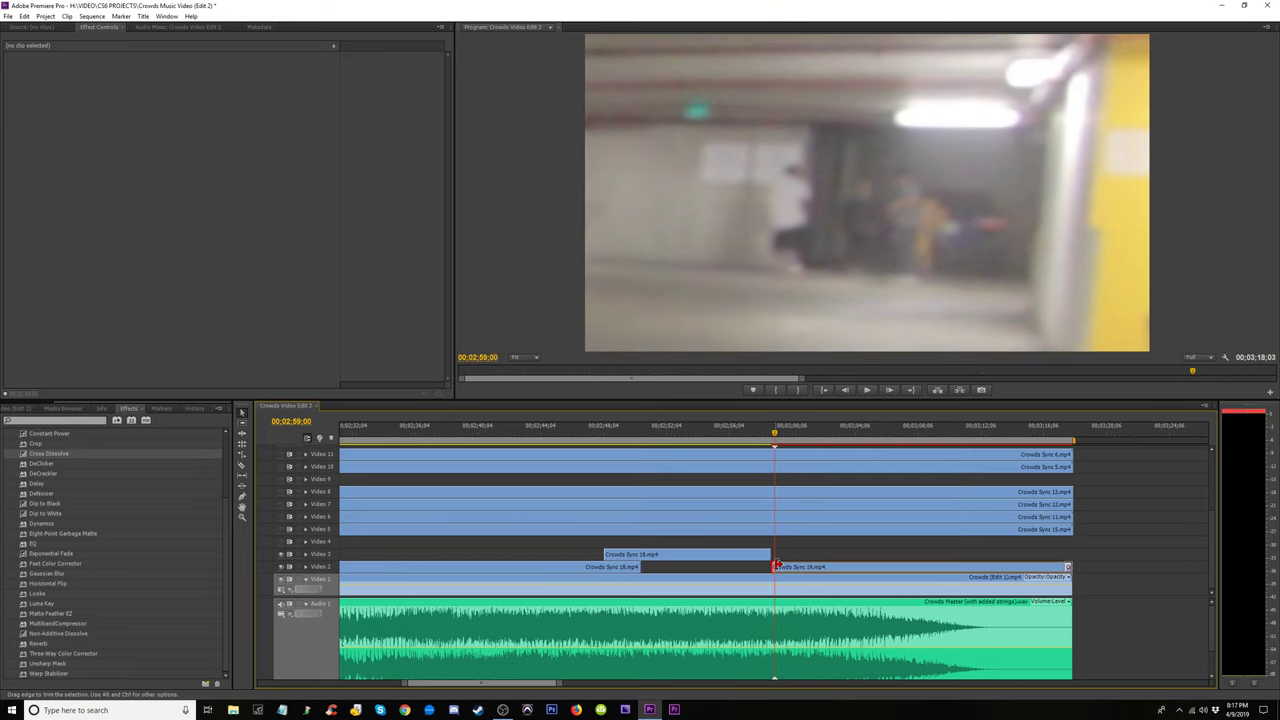
{"action": "left_click_drag", "start_coordinate": [554, 438], "coordinate": [637, 464]}
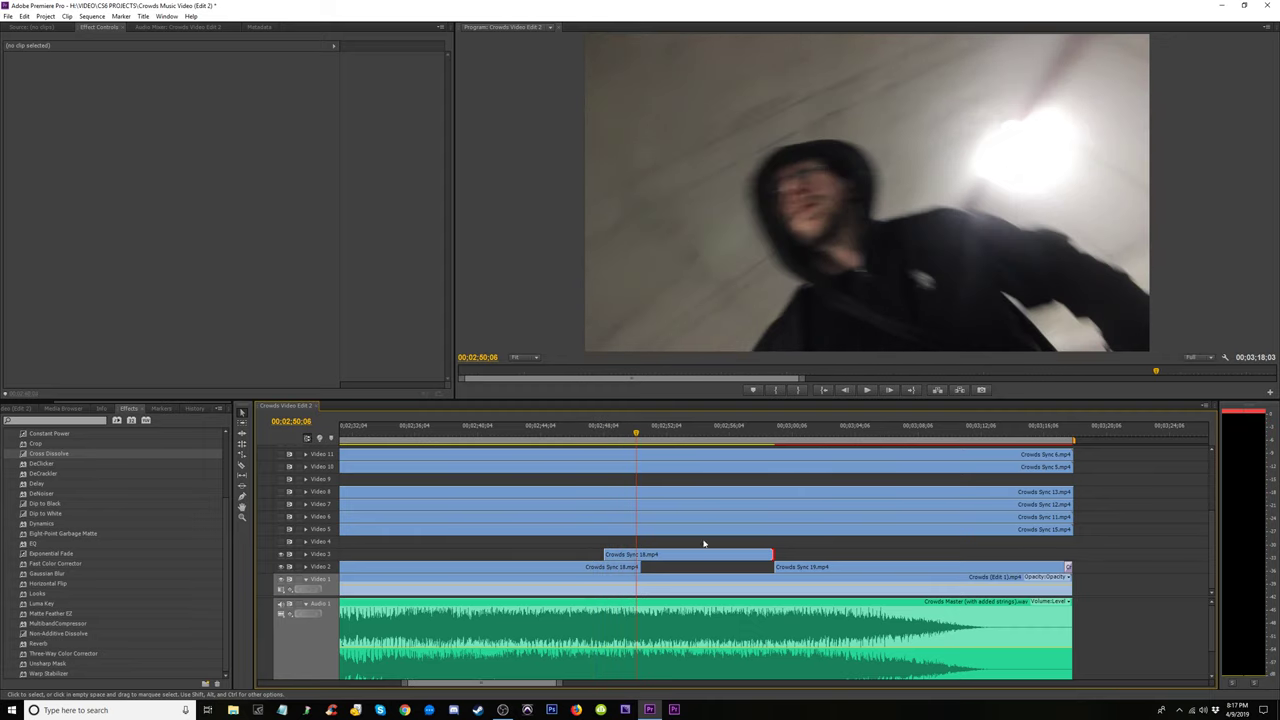
Move Crowds Sync 18 from Video 3 down onto Video 2 and save the project
{"action": "left_click_drag", "start_coordinate": [706, 554], "coordinate": [706, 567]}
{"action": "key", "text": "minus"}
{"action": "key", "text": "minus"}
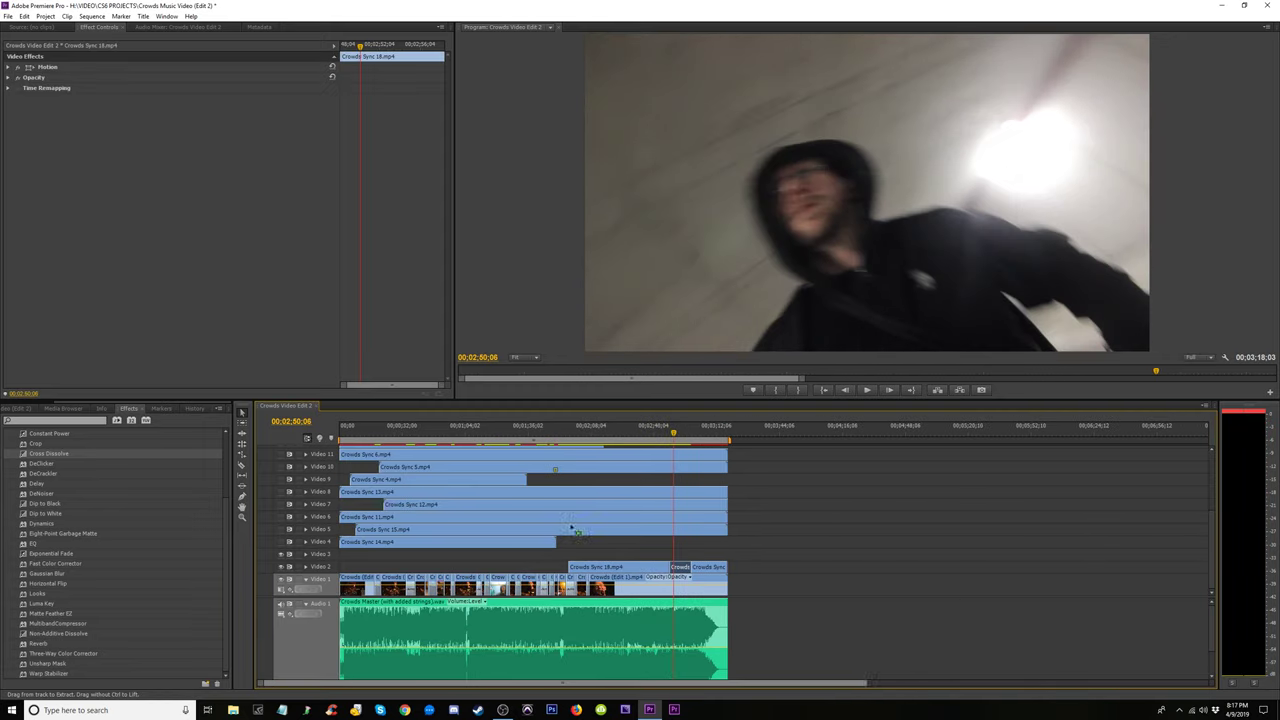
{"action": "left_click", "coordinate": [586, 440]}
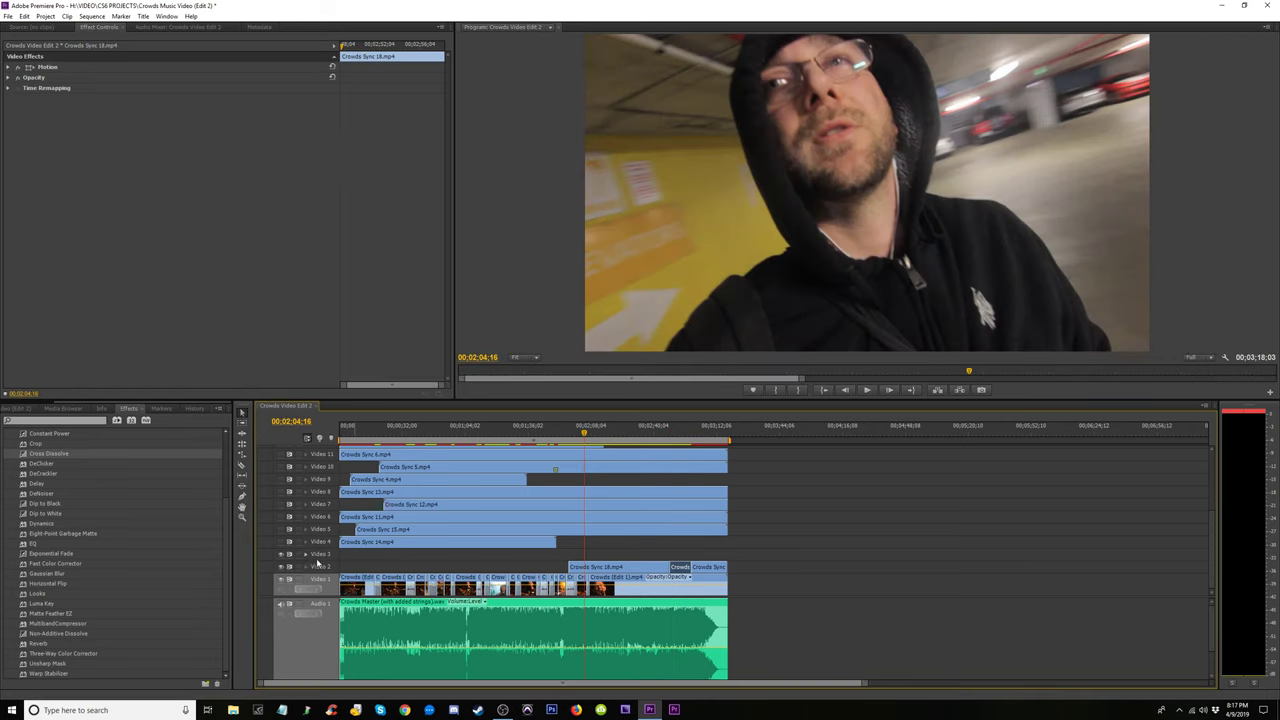
{"action": "key", "text": "equal"}
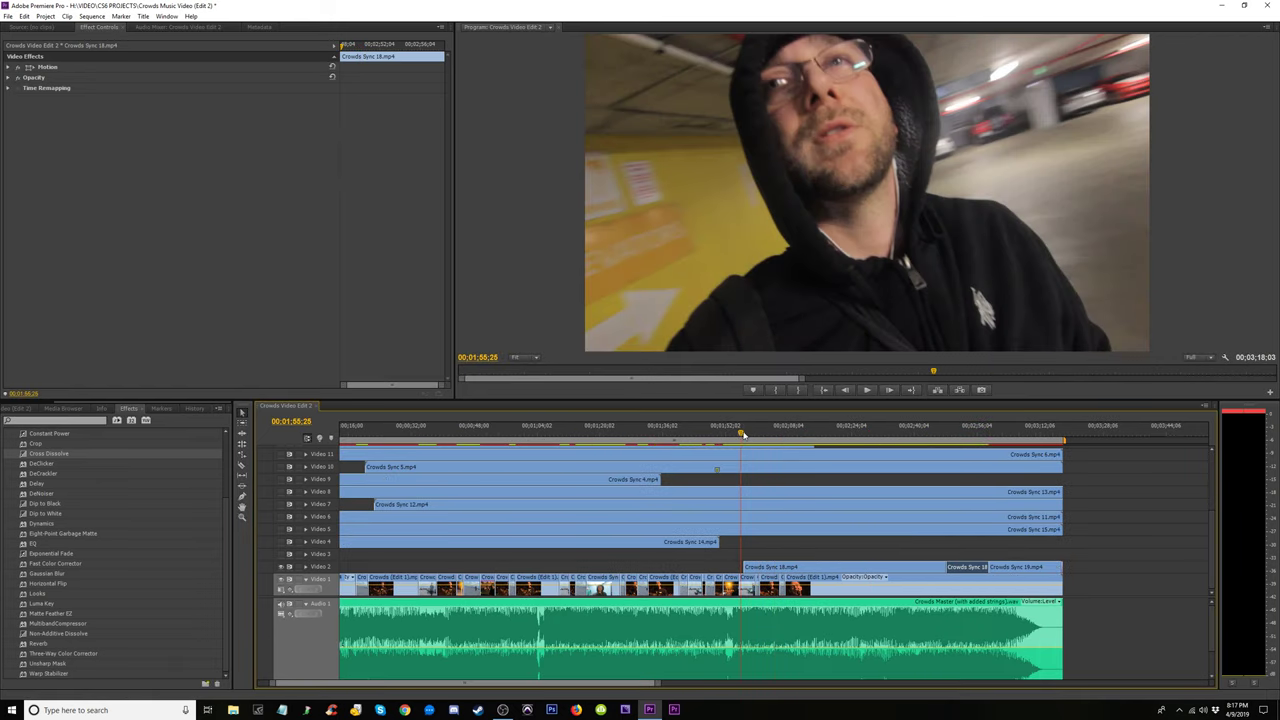
{"action": "key", "text": "minus"}
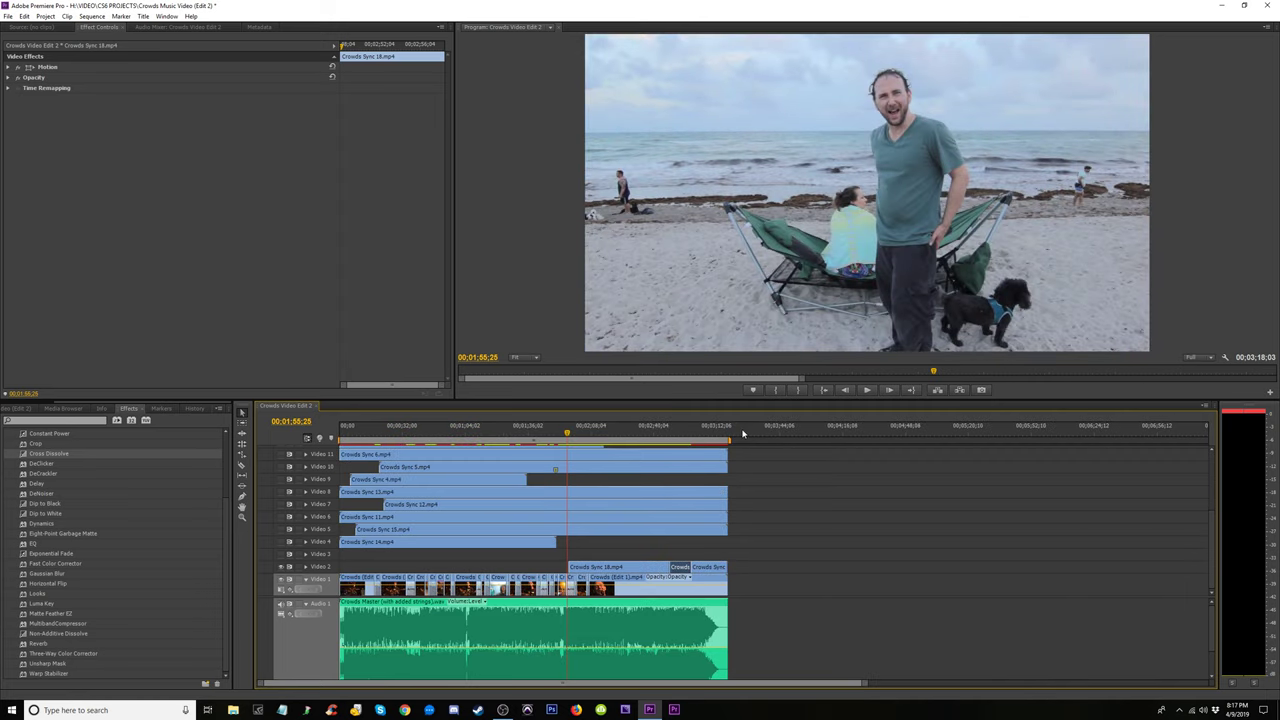
{"action": "key", "text": "ctrl+s"}
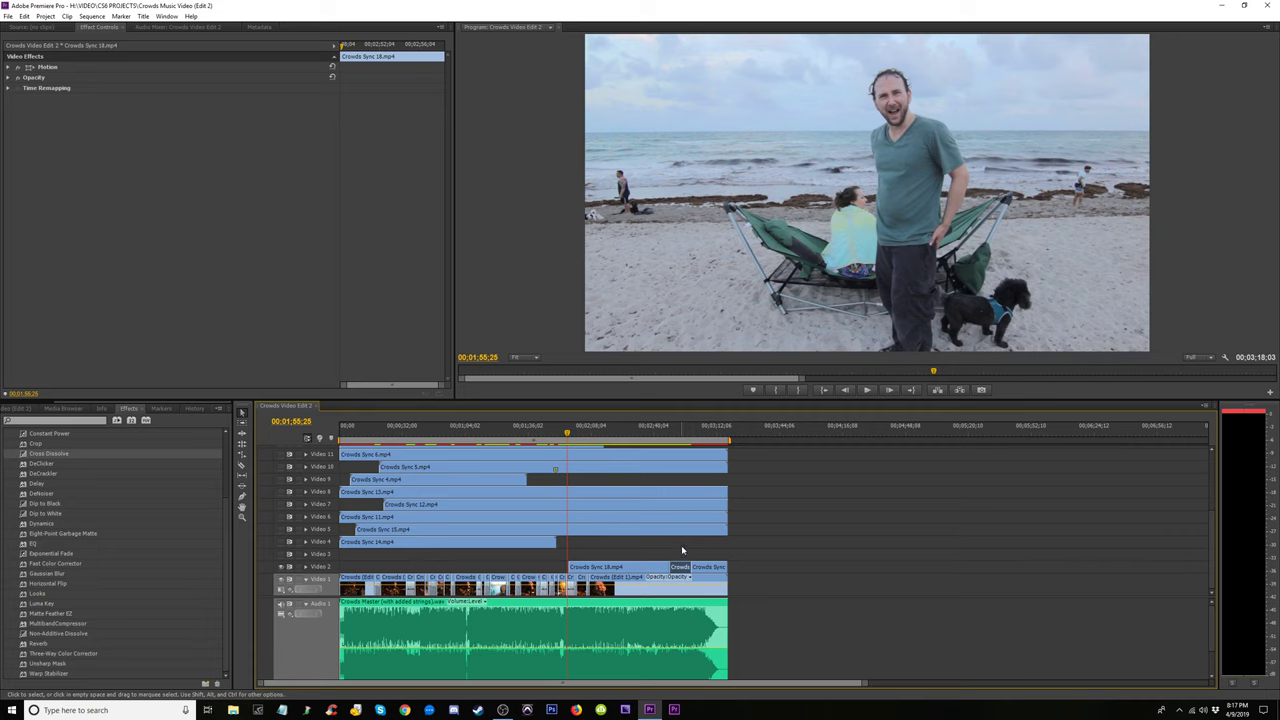
{"action": "key", "text": "equal"}
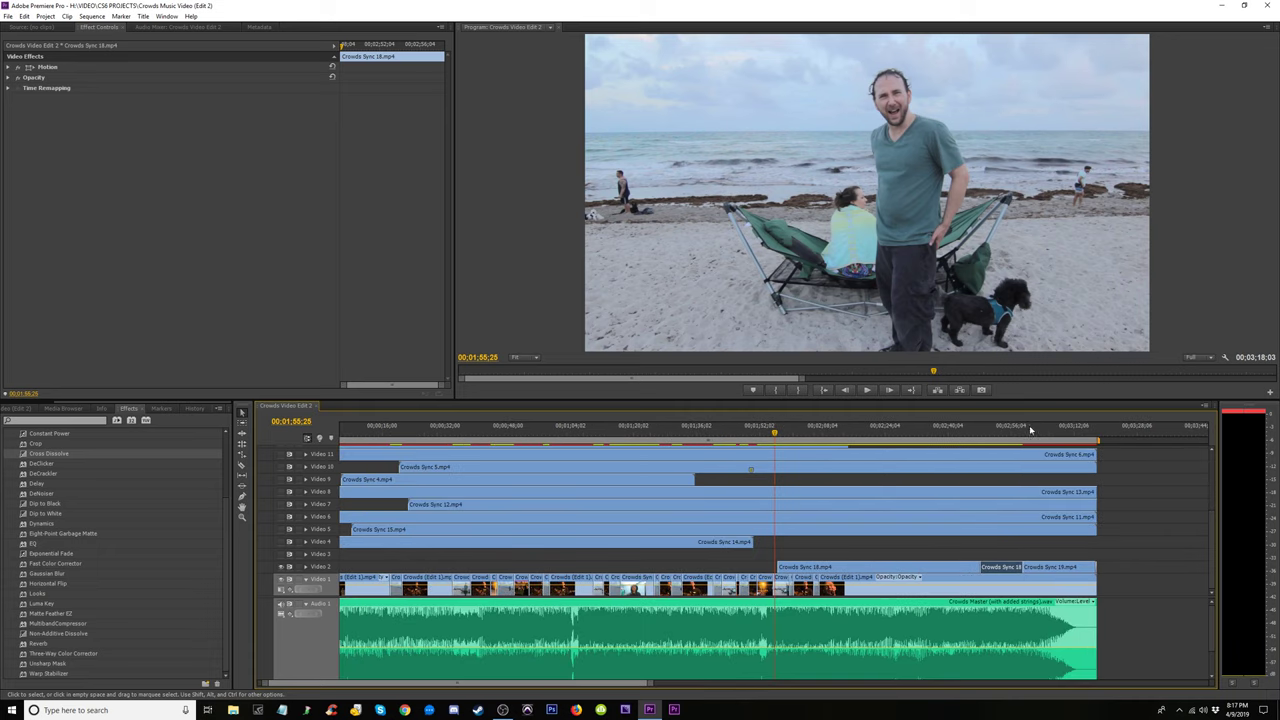
Move the two closing clips from Video 2 down to Video 1 and play from about 02;23
{"action": "left_click", "coordinate": [996, 437]}
{"action": "mouse_move", "coordinate": [996, 437]}
{"action": "left_mouse_down"}
{"action": "mouse_move", "coordinate": [1006, 432]}
{"action": "mouse_move", "coordinate": [891, 441]}
{"action": "mouse_move", "coordinate": [906, 445]}
{"action": "left_mouse_up"}
{"action": "left_click_drag", "start_coordinate": [1005, 553], "coordinate": [1053, 582]}
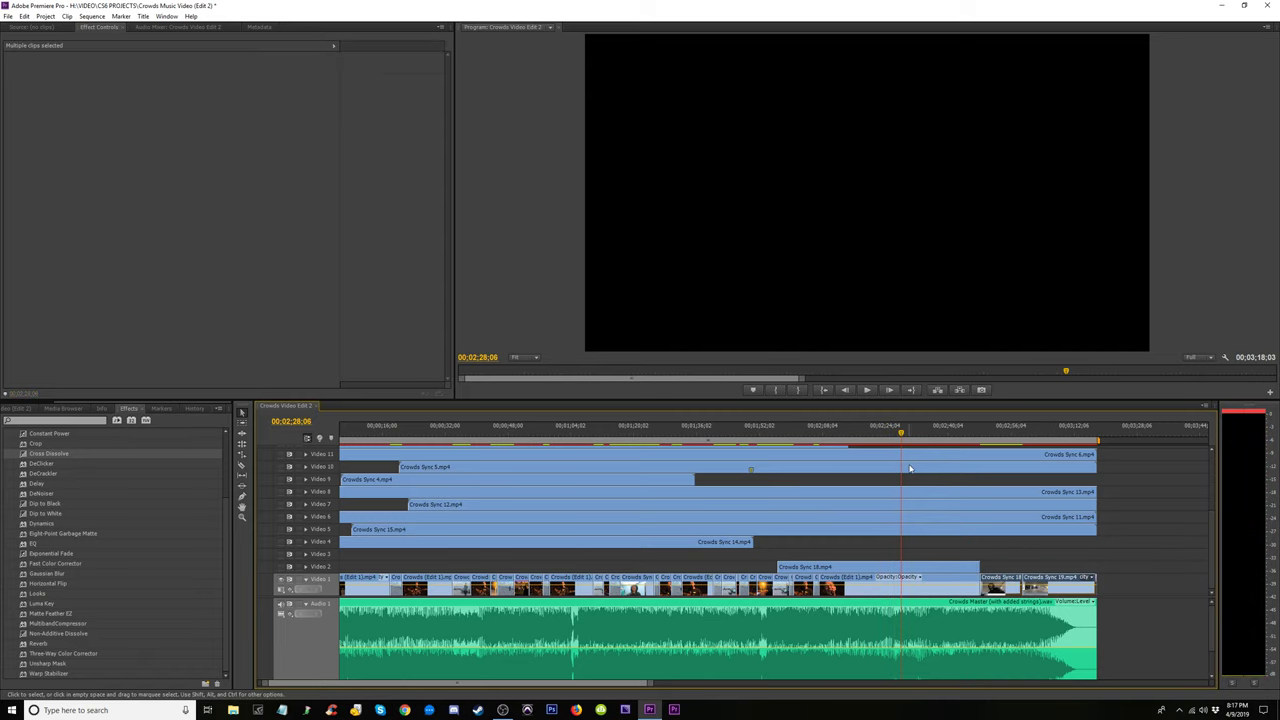
{"action": "left_click", "coordinate": [882, 440]}
{"action": "key", "text": "space"}
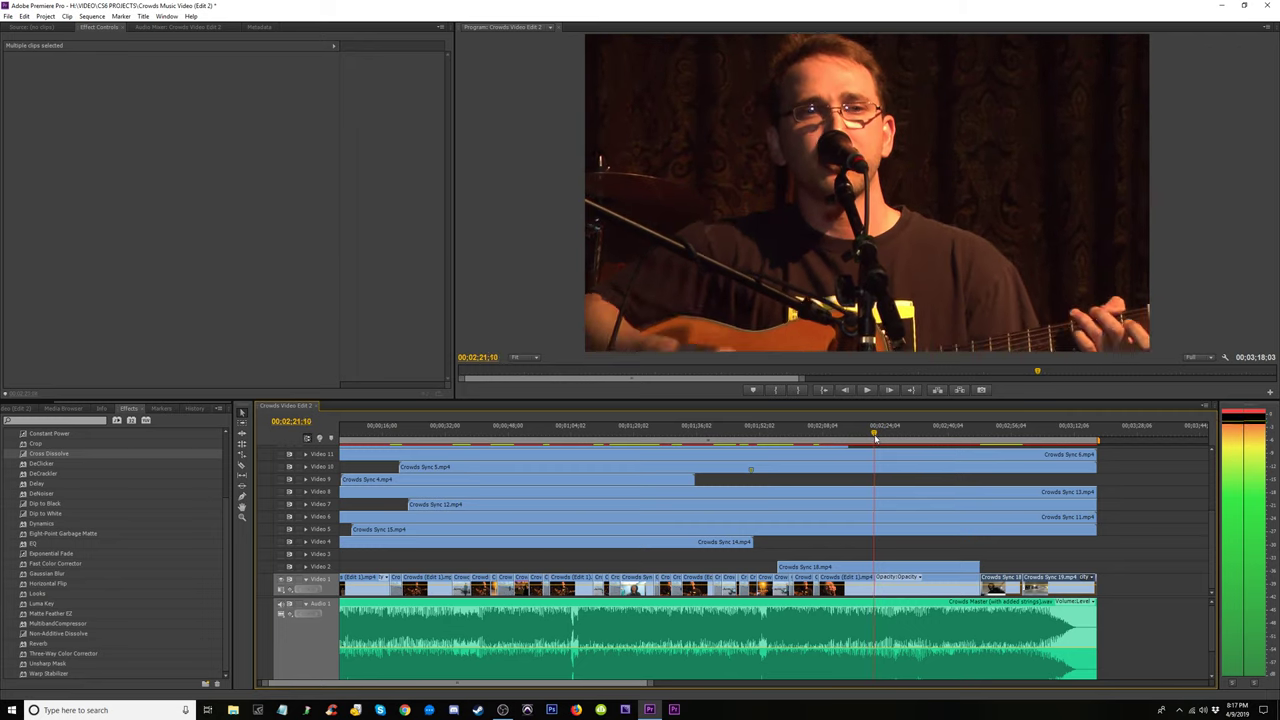
{"action": "key", "text": "space"}
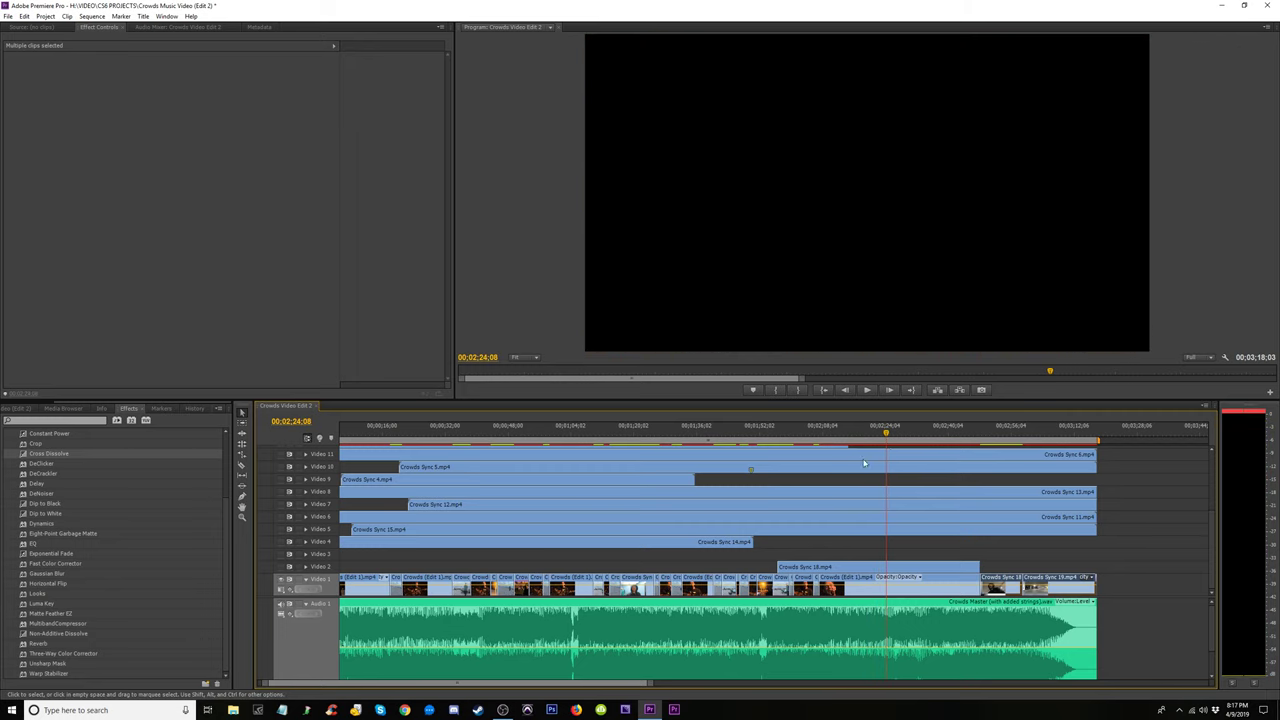
Make Video 2 visible again and review the edit between about 02;13 and 02;37
{"action": "left_click", "coordinate": [286, 567]}
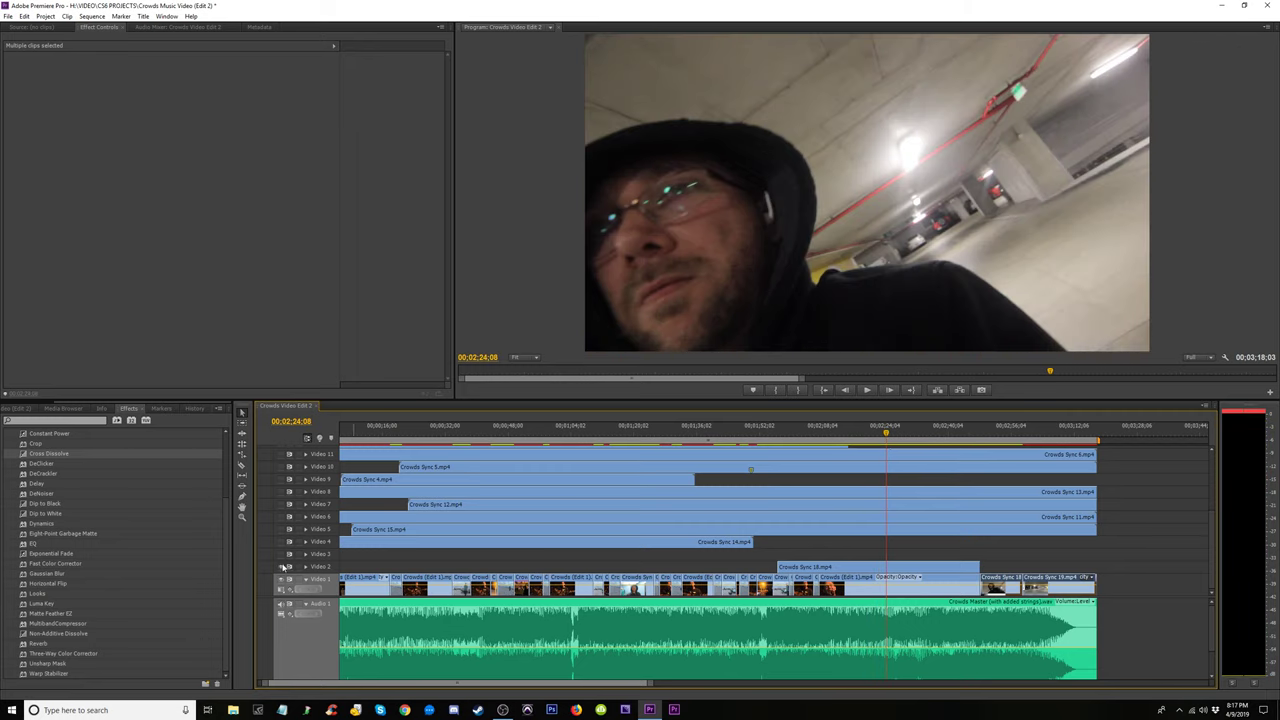
{"action": "mouse_move", "coordinate": [897, 440]}
{"action": "left_mouse_down"}
{"action": "mouse_move", "coordinate": [940, 440]}
{"action": "mouse_move", "coordinate": [947, 453]}
{"action": "mouse_move", "coordinate": [920, 455]}
{"action": "mouse_move", "coordinate": [946, 457]}
{"action": "left_mouse_up"}
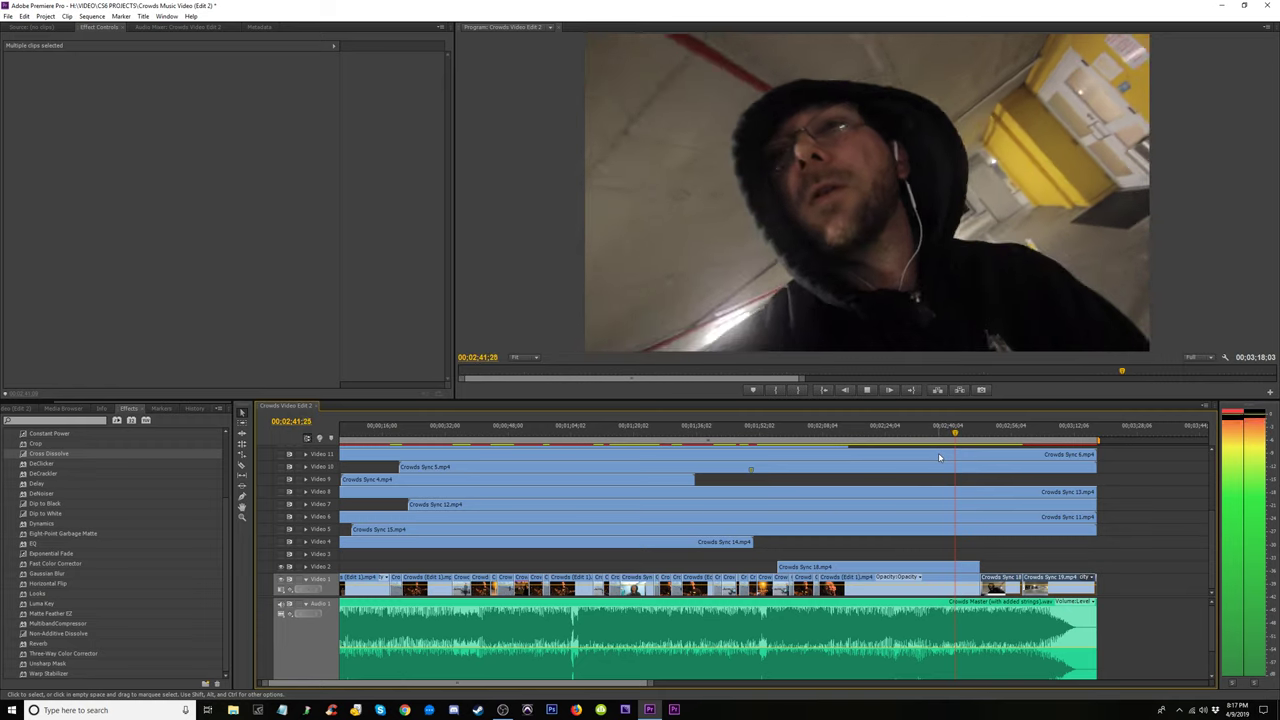
{"action": "key", "text": "space"}
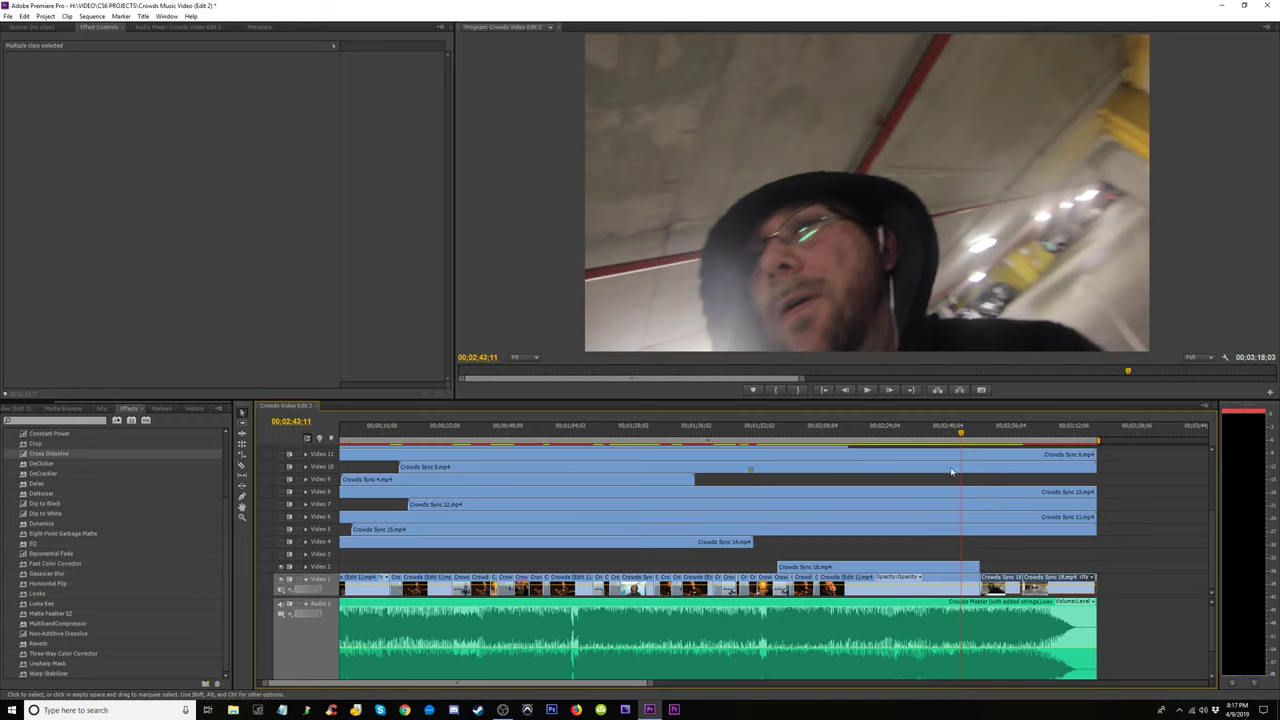
{"action": "left_click_drag", "start_coordinate": [931, 440], "coordinate": [859, 449]}
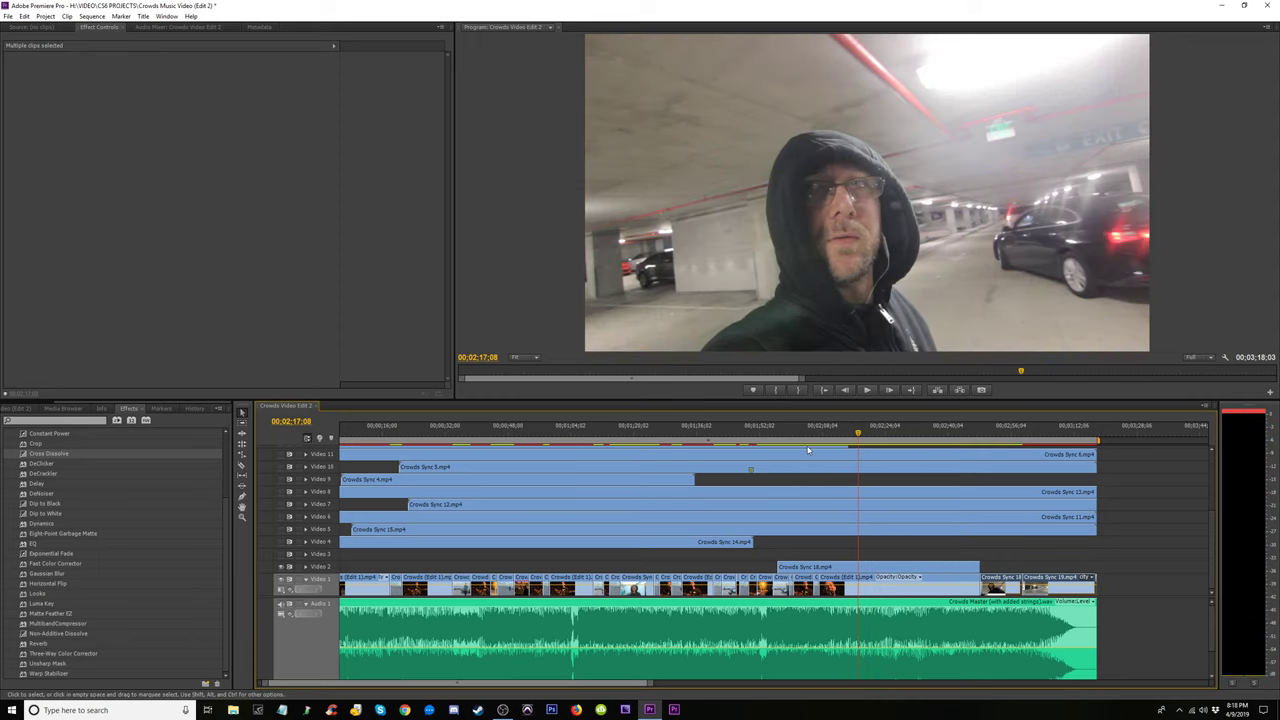
{"action": "key", "text": "space"}
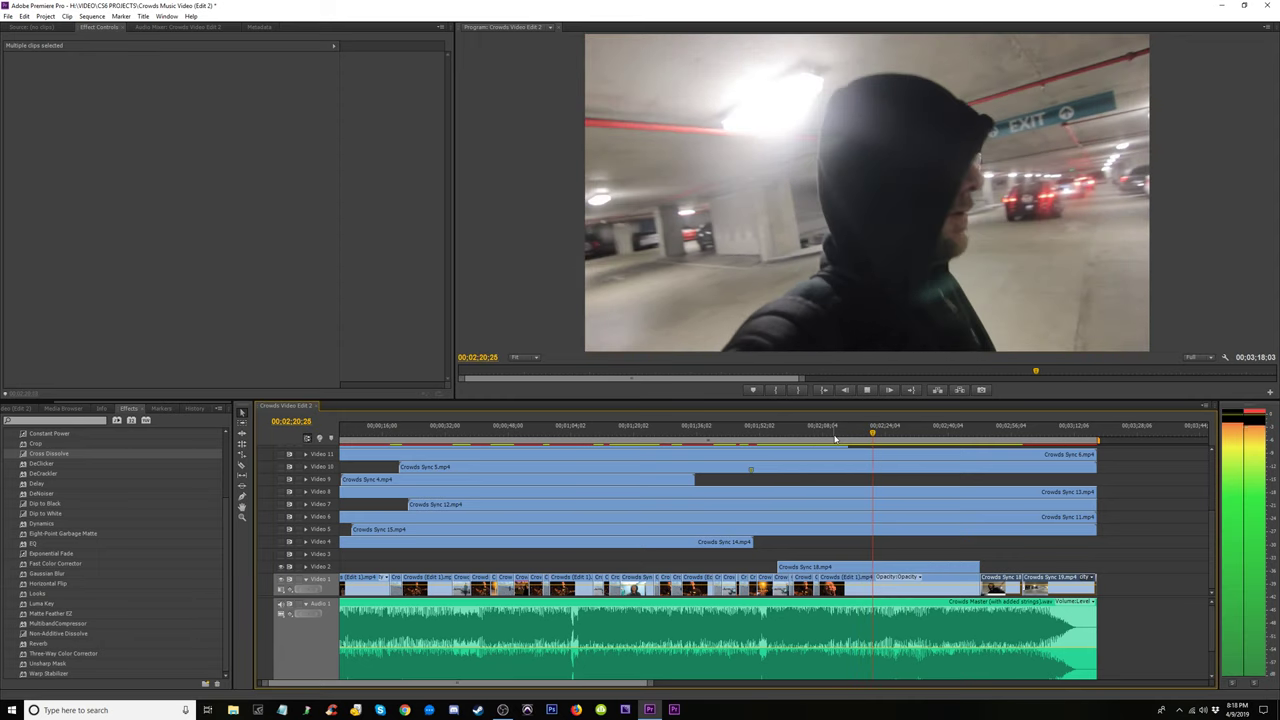
{"action": "key", "text": "space"}
{"action": "mouse_move", "coordinate": [847, 437]}
{"action": "left_mouse_down"}
{"action": "mouse_move", "coordinate": [836, 442]}
{"action": "mouse_move", "coordinate": [863, 442]}
{"action": "left_mouse_up"}
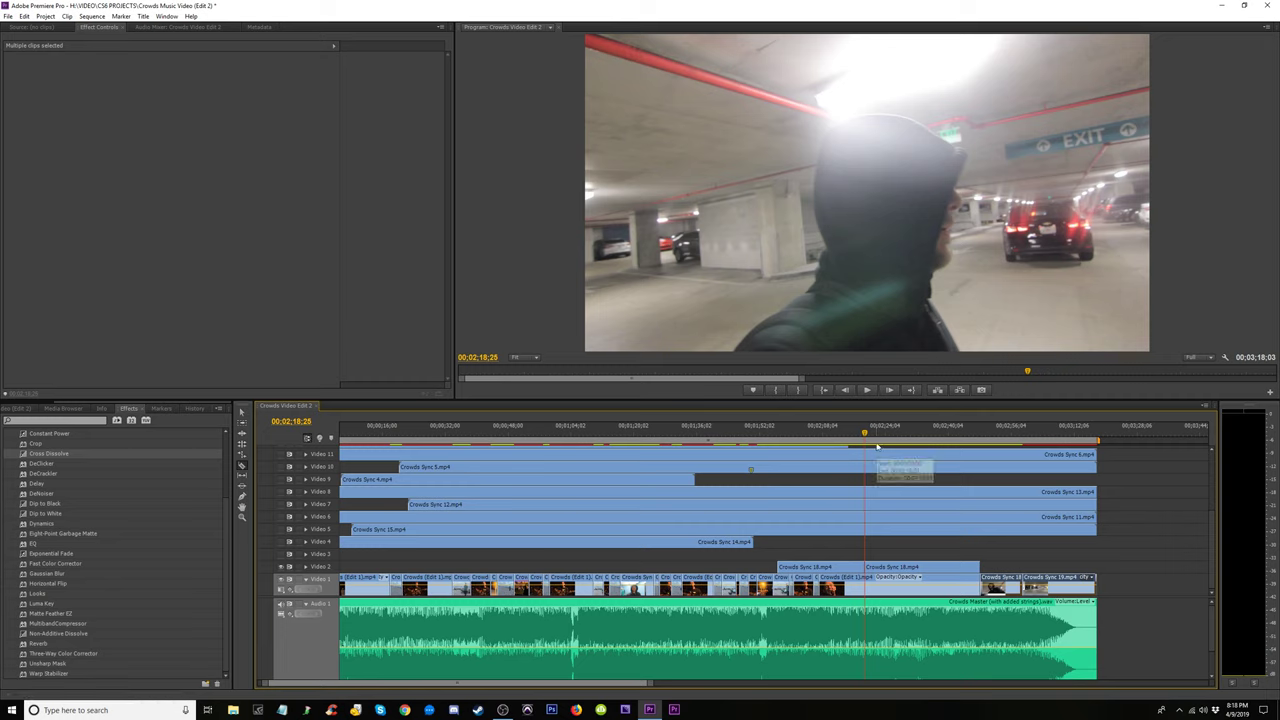
Preview the later Crowds Sync 18 piece on Video 2 from about 02;20, delete it, and replay from just before 02;00
{"action": "key", "text": "space"}
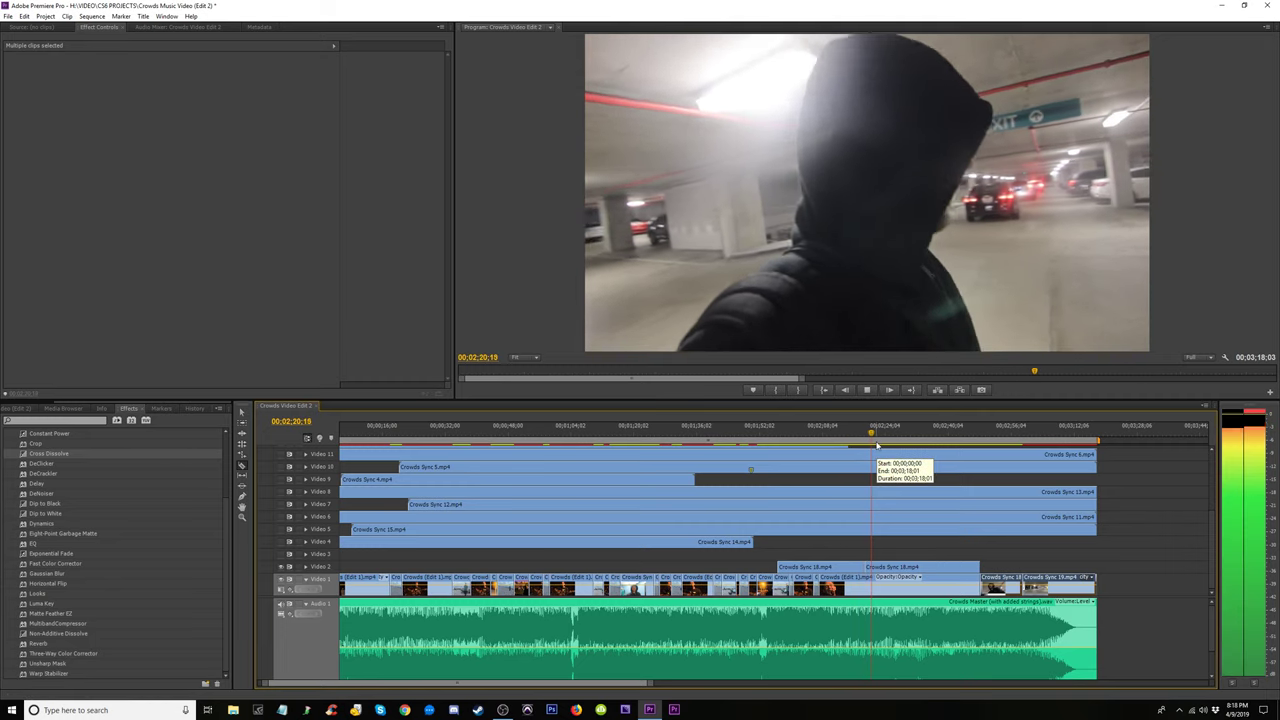
{"action": "key", "text": "space"}
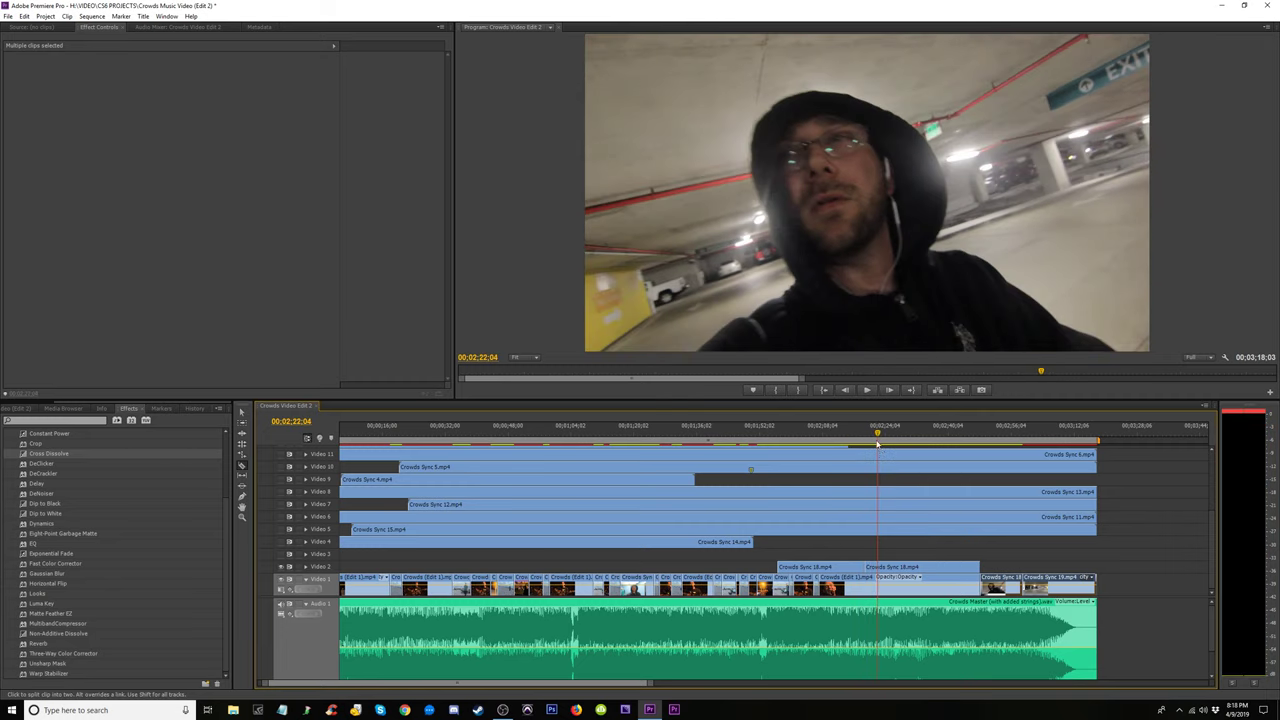
{"action": "left_click_drag", "start_coordinate": [878, 432], "coordinate": [872, 435]}
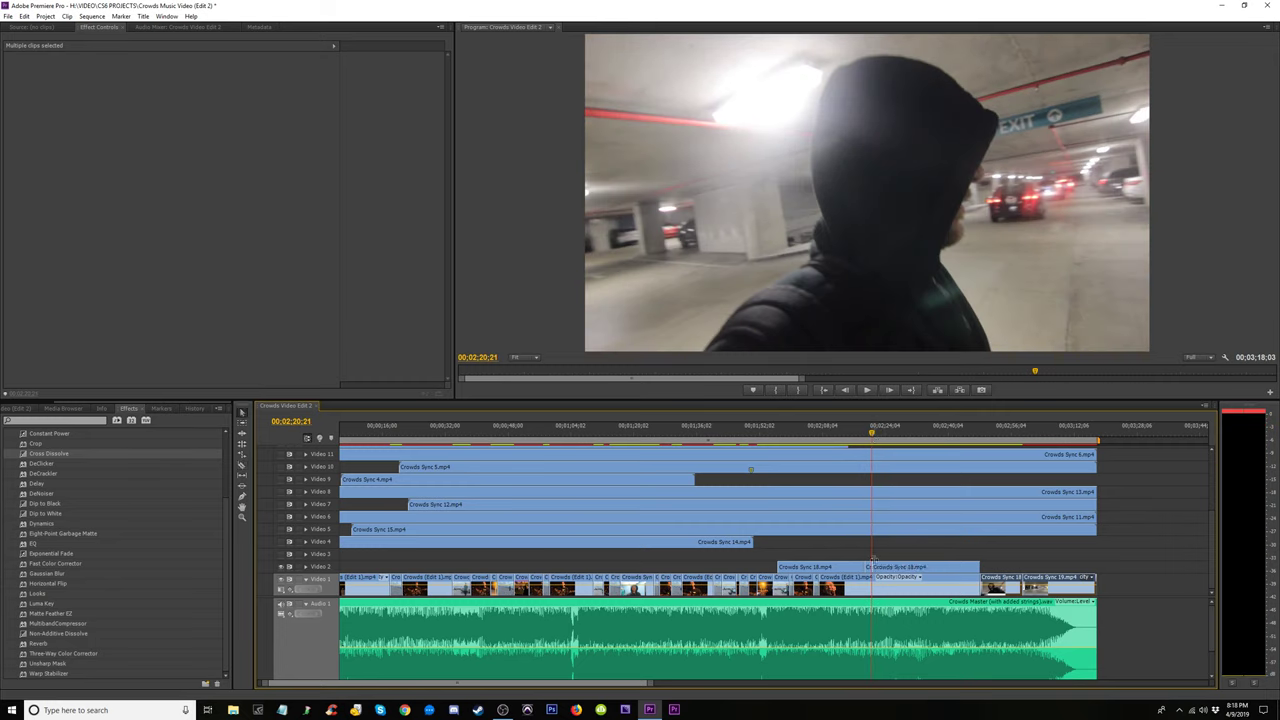
{"action": "left_click", "coordinate": [869, 569]}
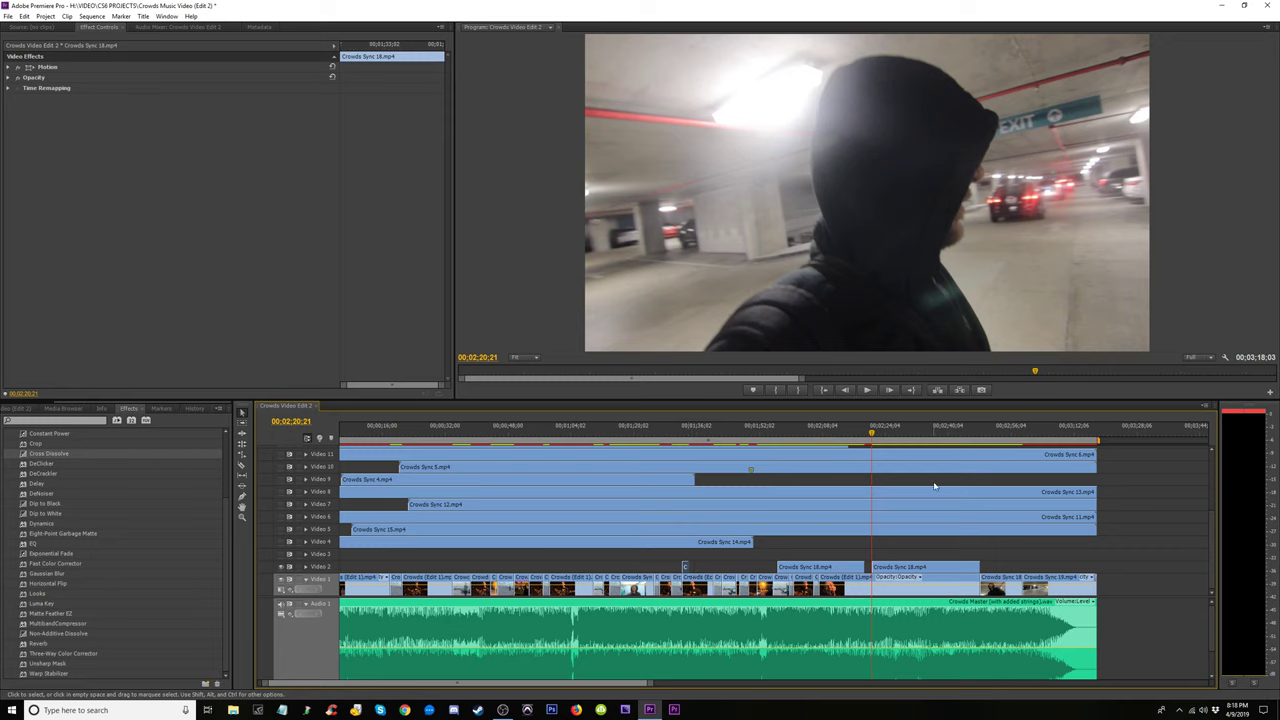
{"action": "left_click_drag", "start_coordinate": [871, 431], "coordinate": [937, 450]}
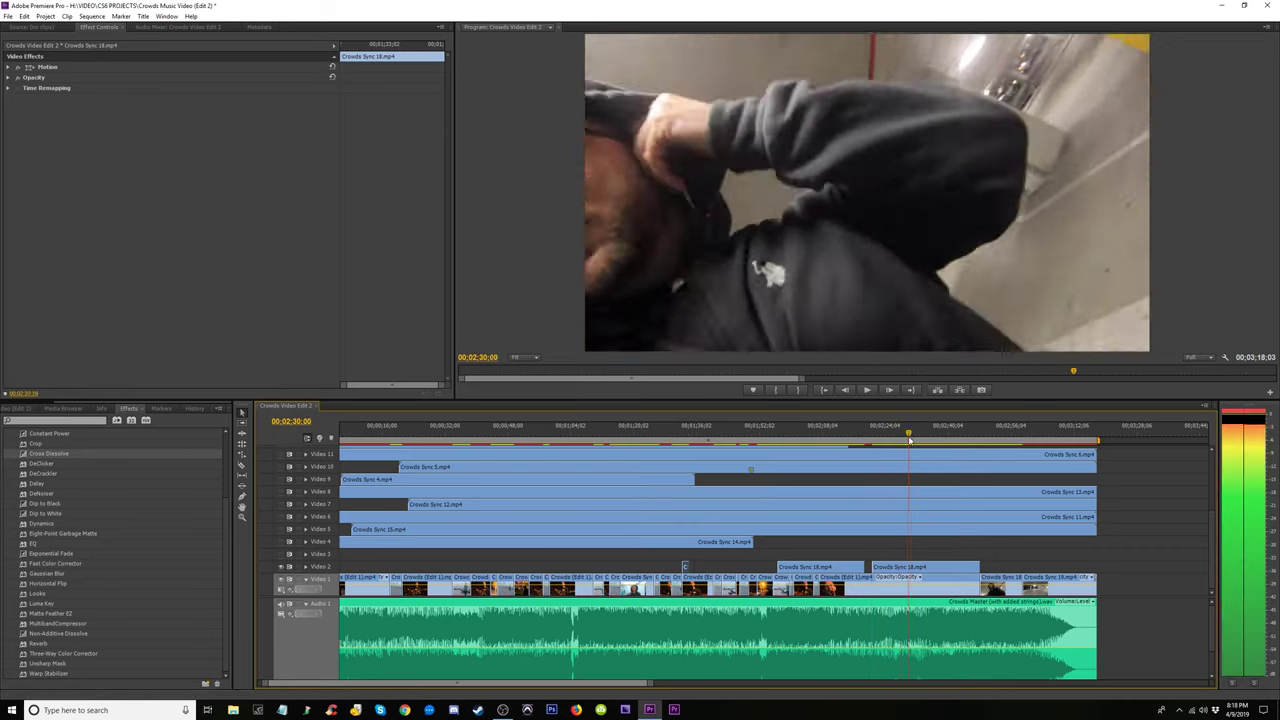
{"action": "key", "text": "Delete"}
{"action": "left_click_drag", "start_coordinate": [933, 433], "coordinate": [793, 450]}
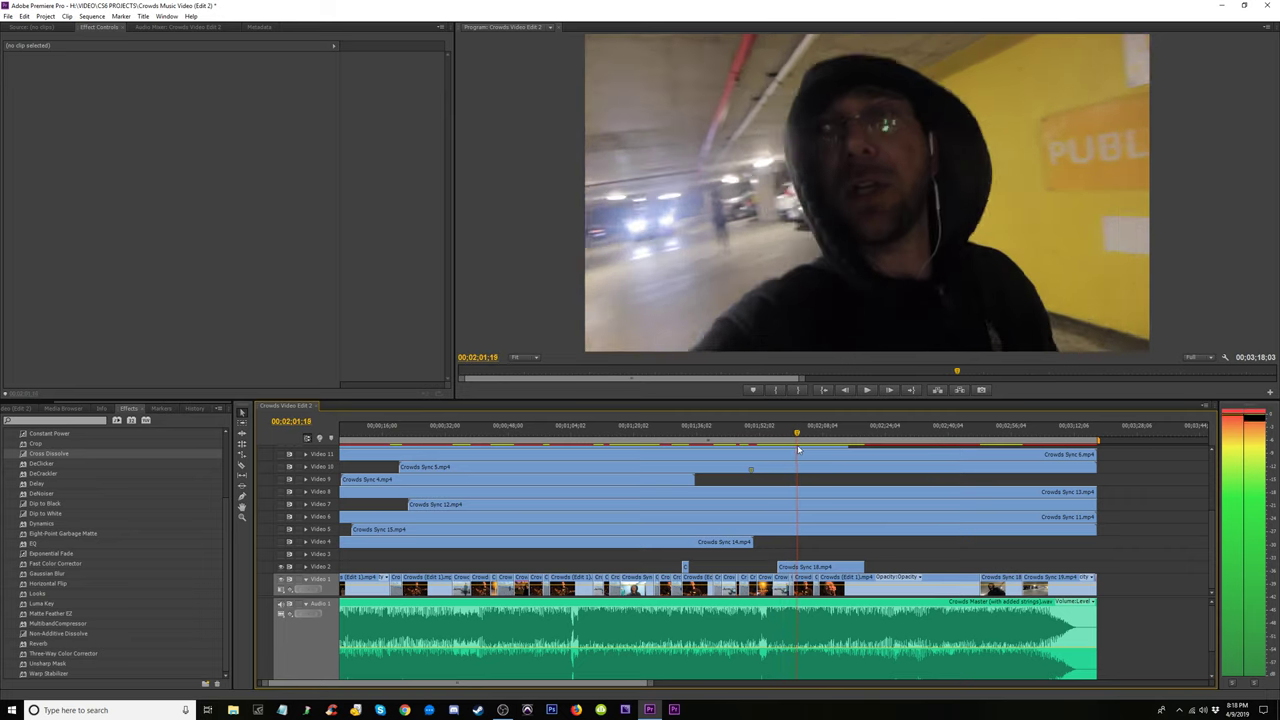
{"action": "key", "text": "space"}
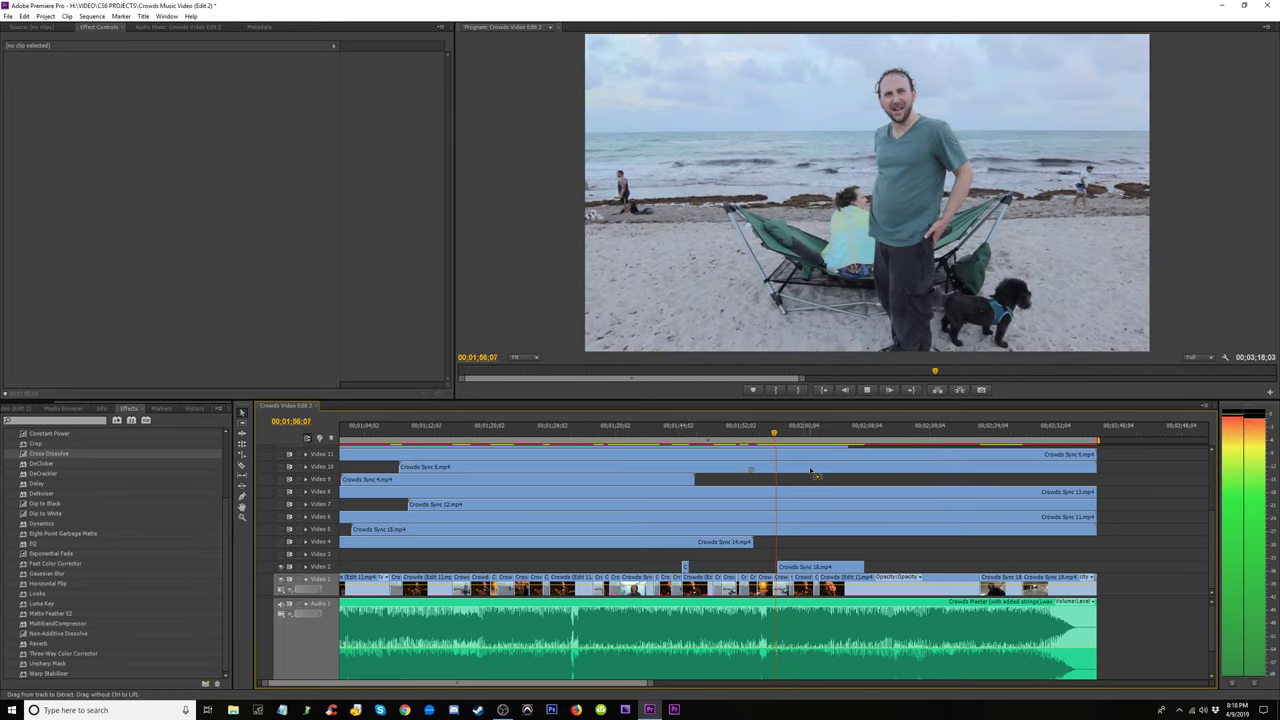
{"action": "key", "text": "equal"}
{"action": "key", "text": "equal"}
{"action": "key", "text": "equal"}
Trim the start of the Crowds Sync 18 clip on Video 2 to the playhead and play it back
{"action": "key", "text": "space"}
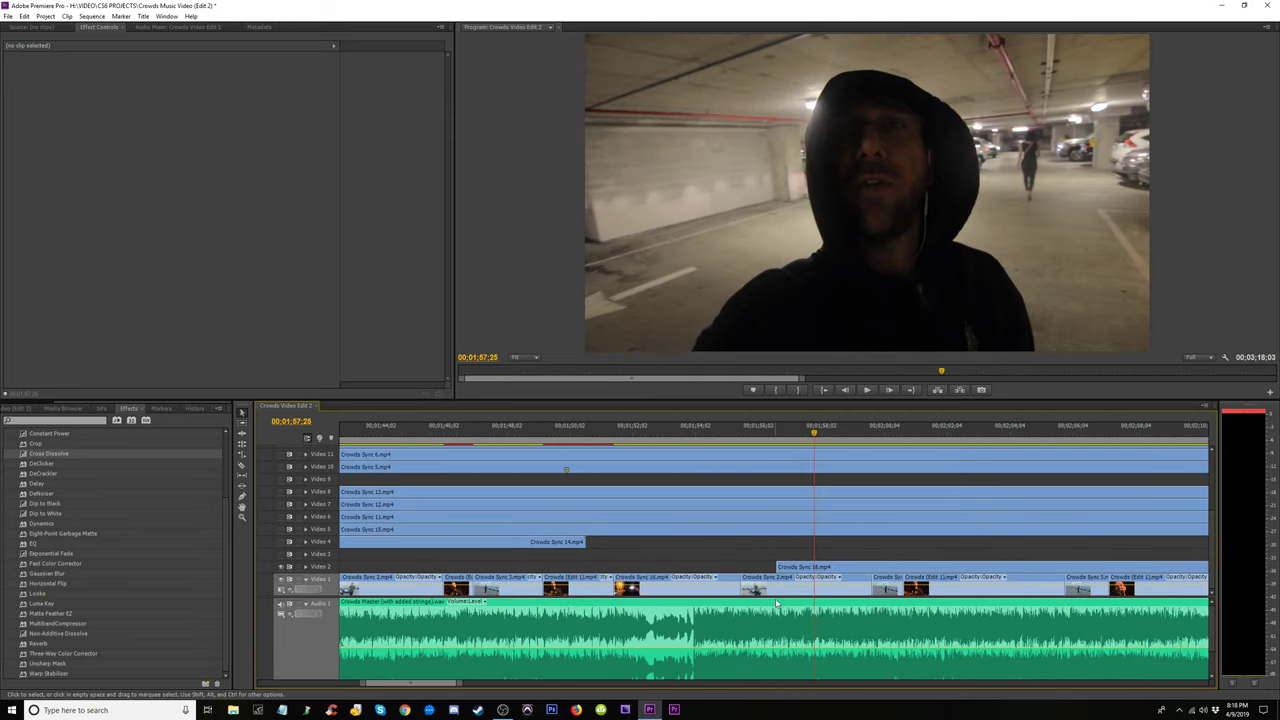
{"action": "left_click_drag", "start_coordinate": [790, 560], "coordinate": [815, 566]}
{"action": "key", "text": "space"}
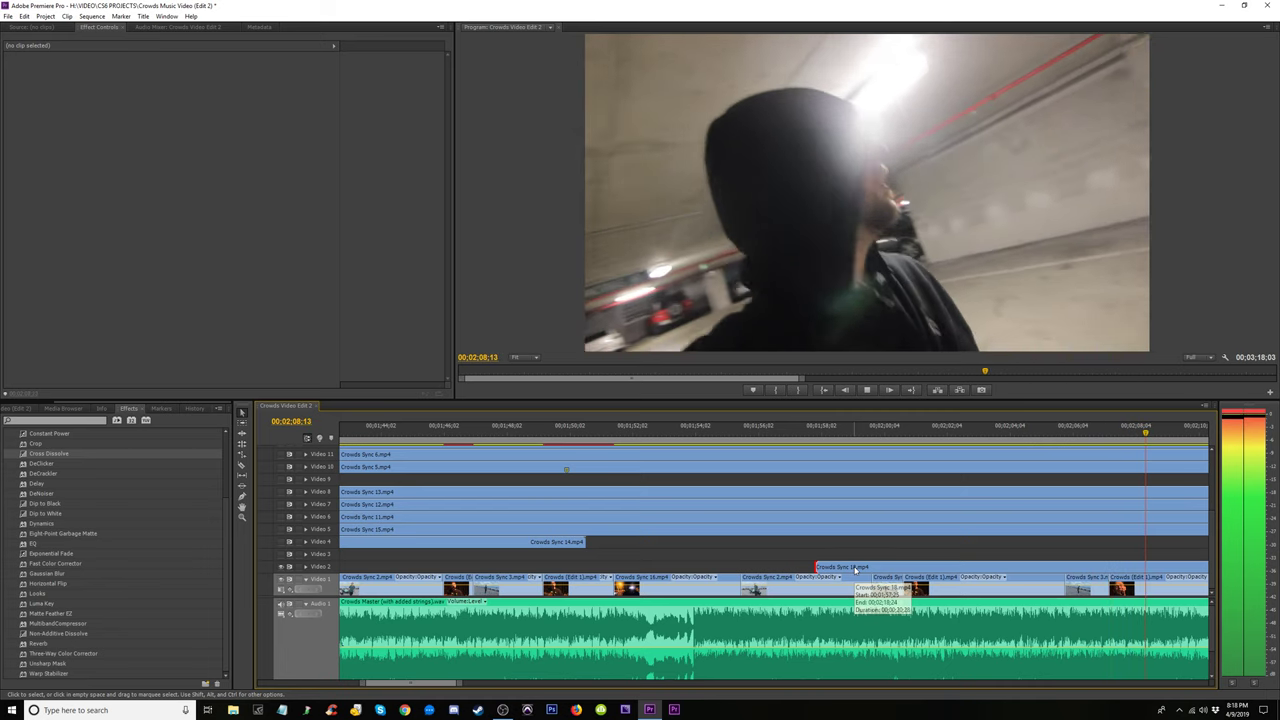
{"action": "key", "text": "space"}
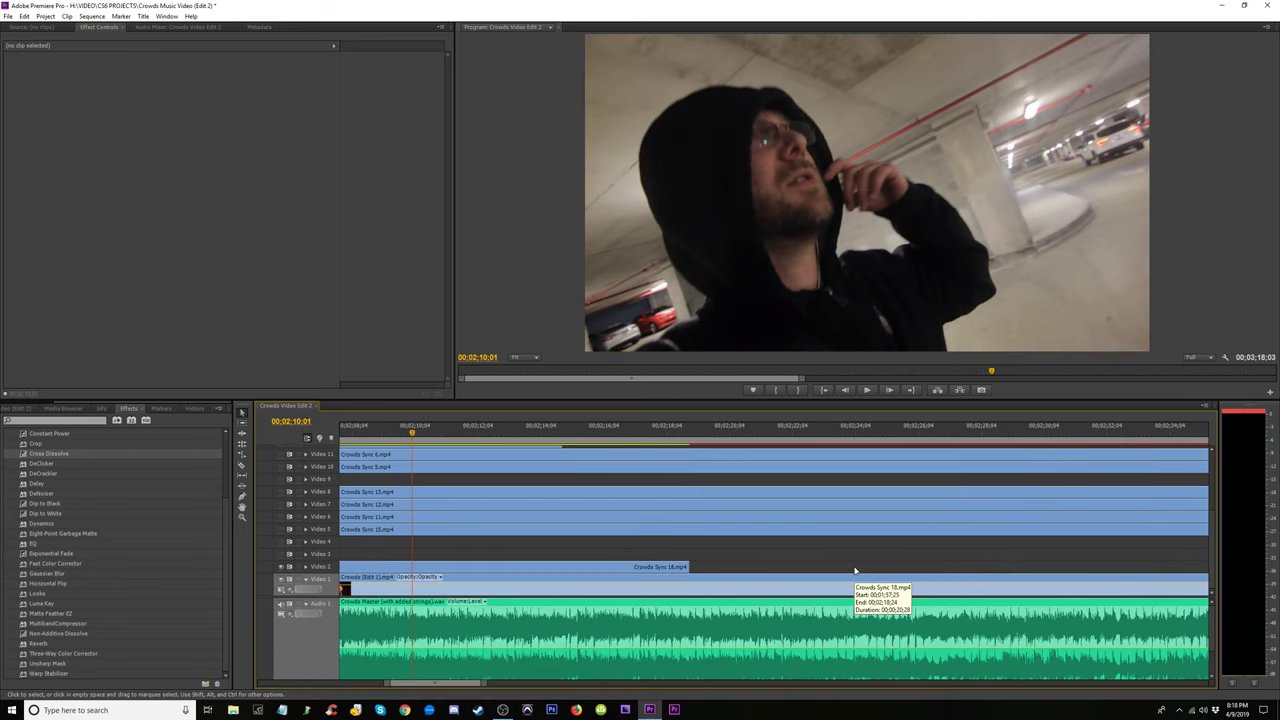
Shorten the end of the Video 2 clip and review it from around 01;58
{"action": "key", "text": "minus"}
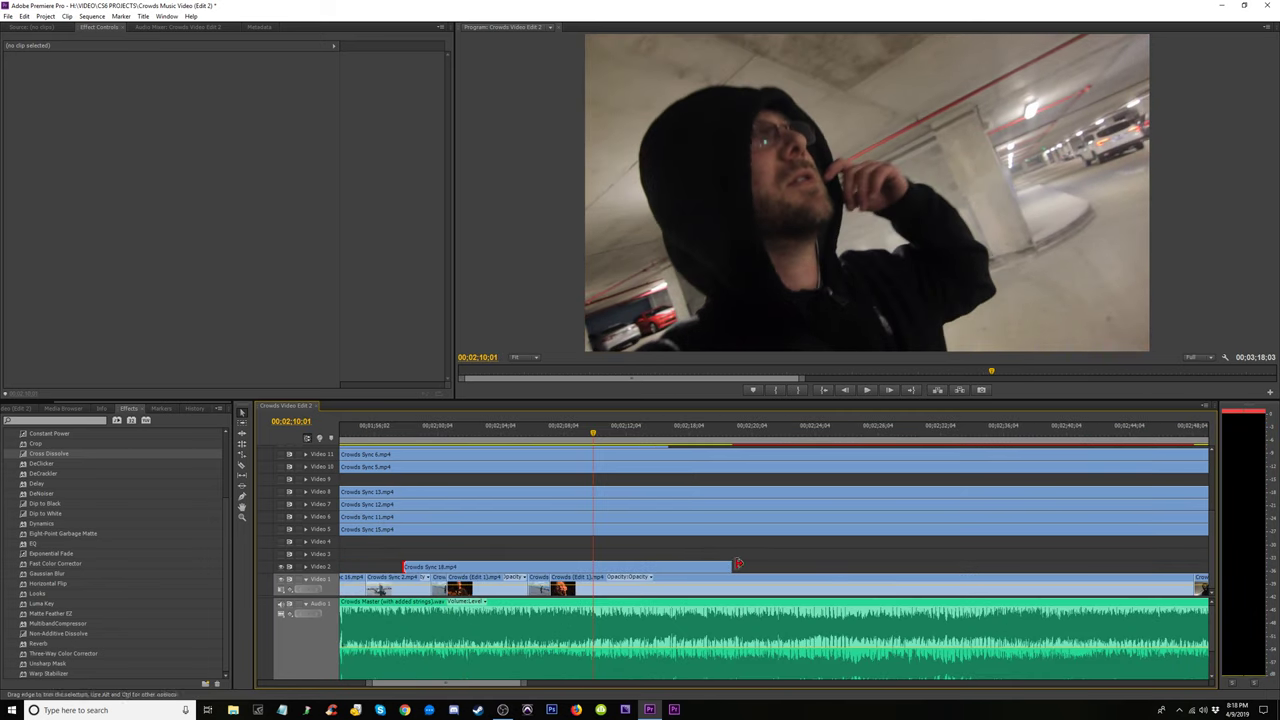
{"action": "left_click_drag", "start_coordinate": [738, 565], "coordinate": [600, 570]}
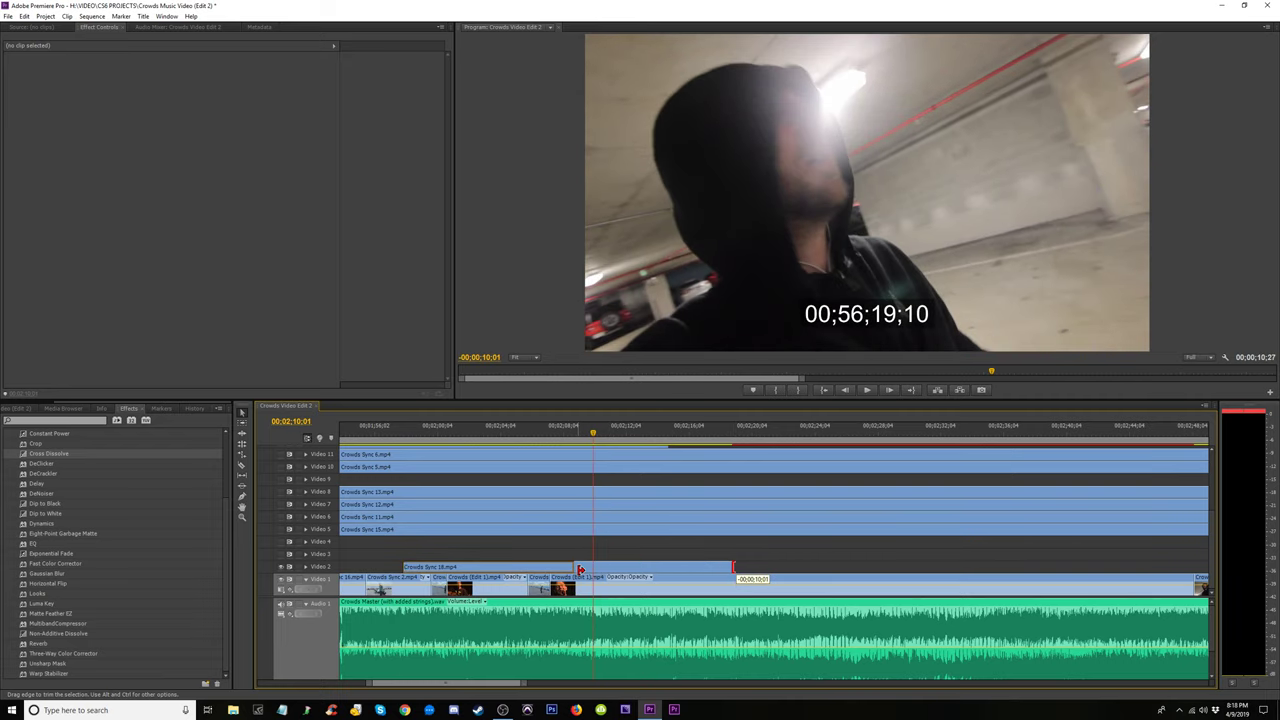
{"action": "left_click_drag", "start_coordinate": [580, 569], "coordinate": [577, 568]}
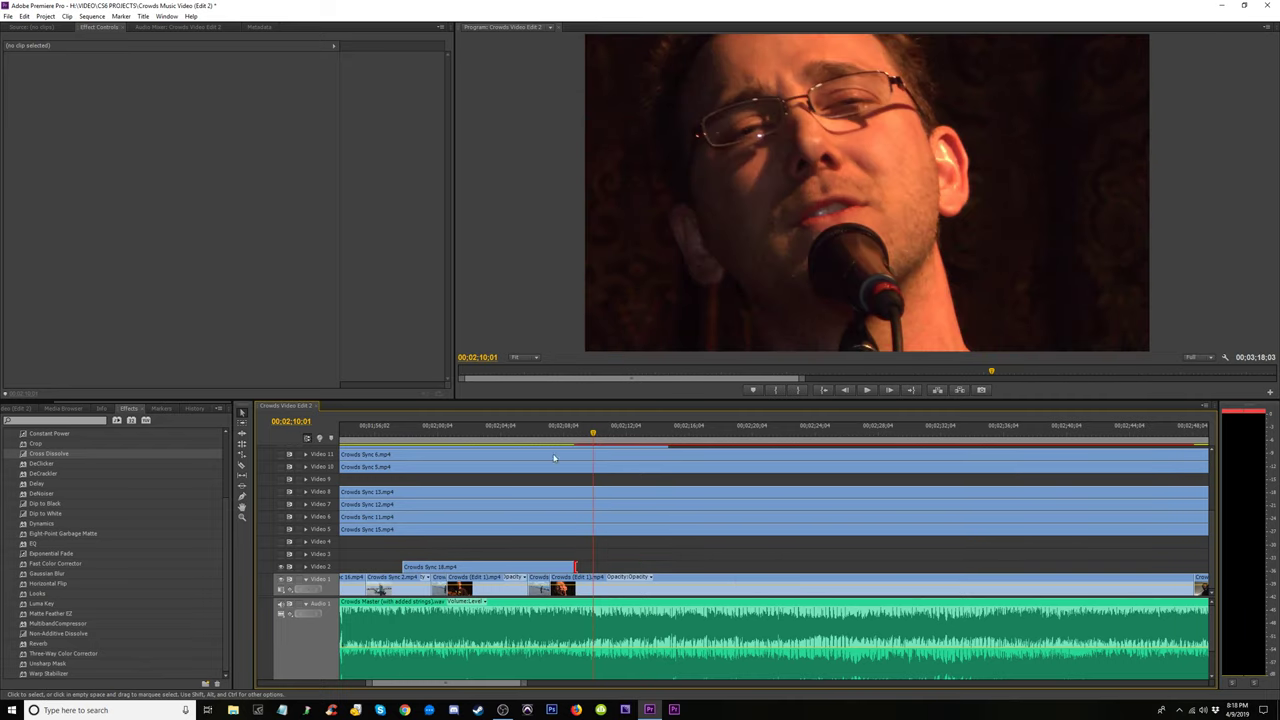
{"action": "left_click_drag", "start_coordinate": [463, 436], "coordinate": [410, 441]}
{"action": "key", "text": "="}
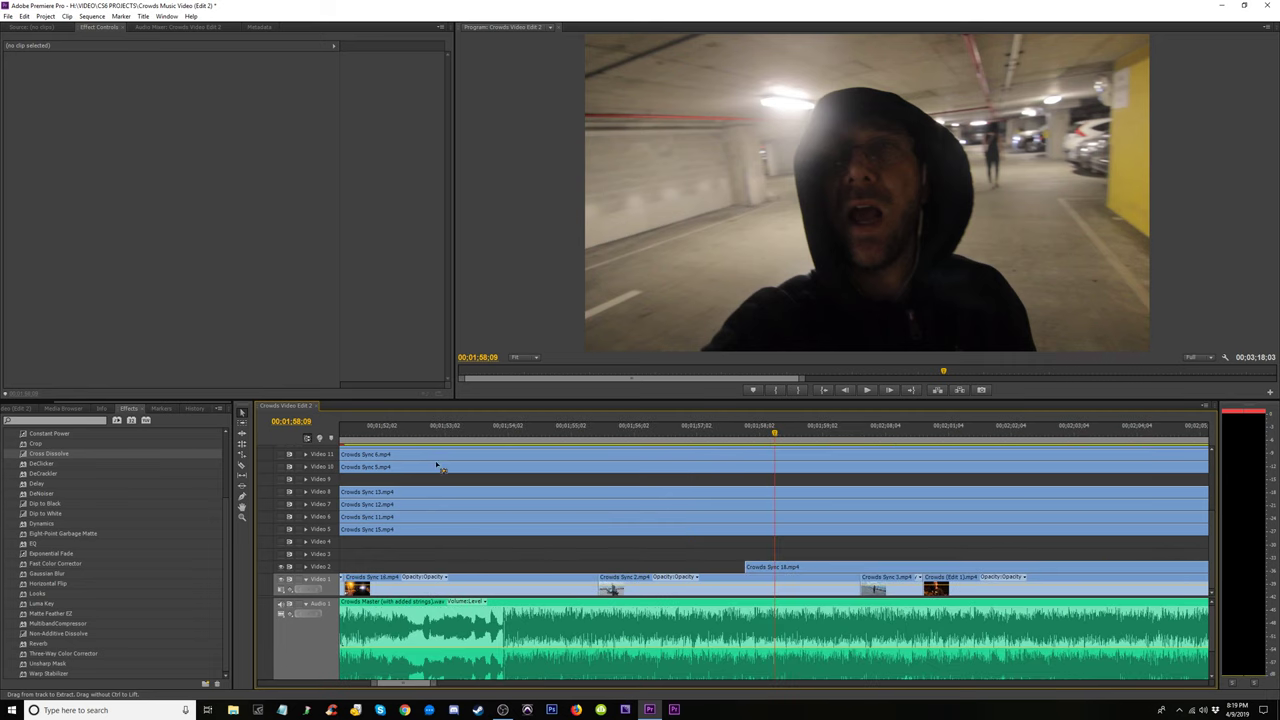
{"action": "key", "text": "space"}
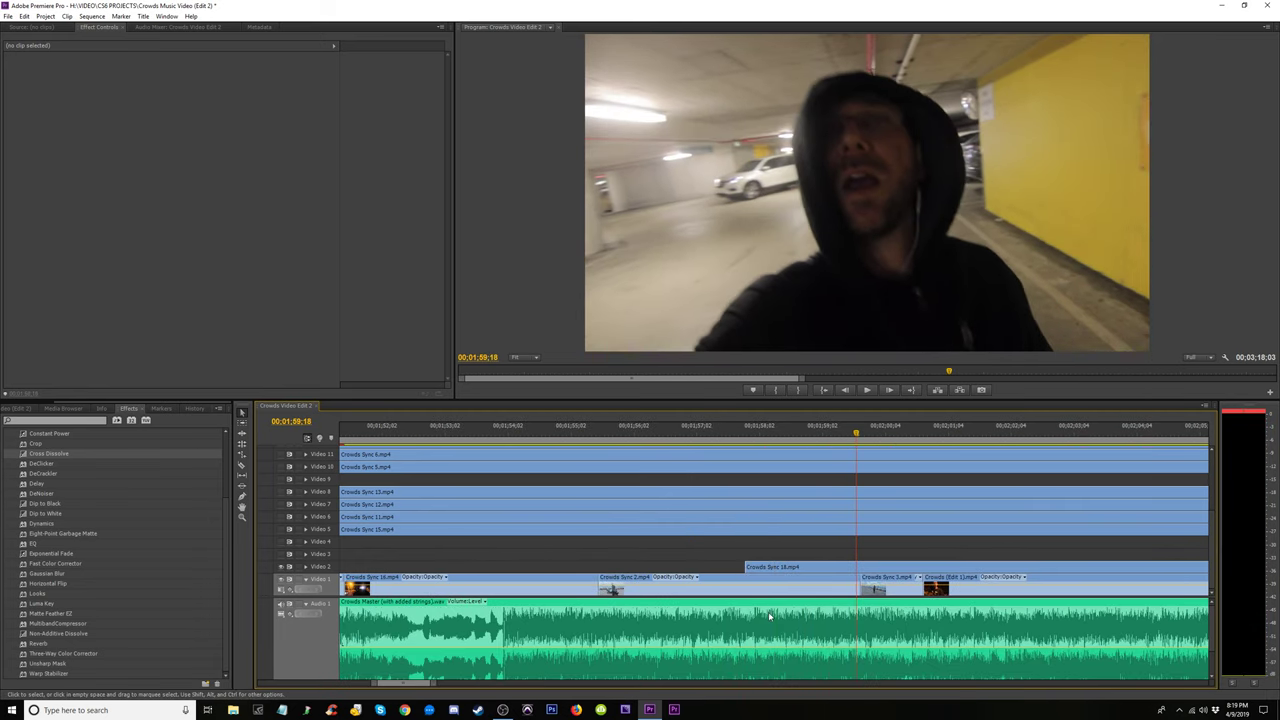
{"action": "key", "text": "space"}
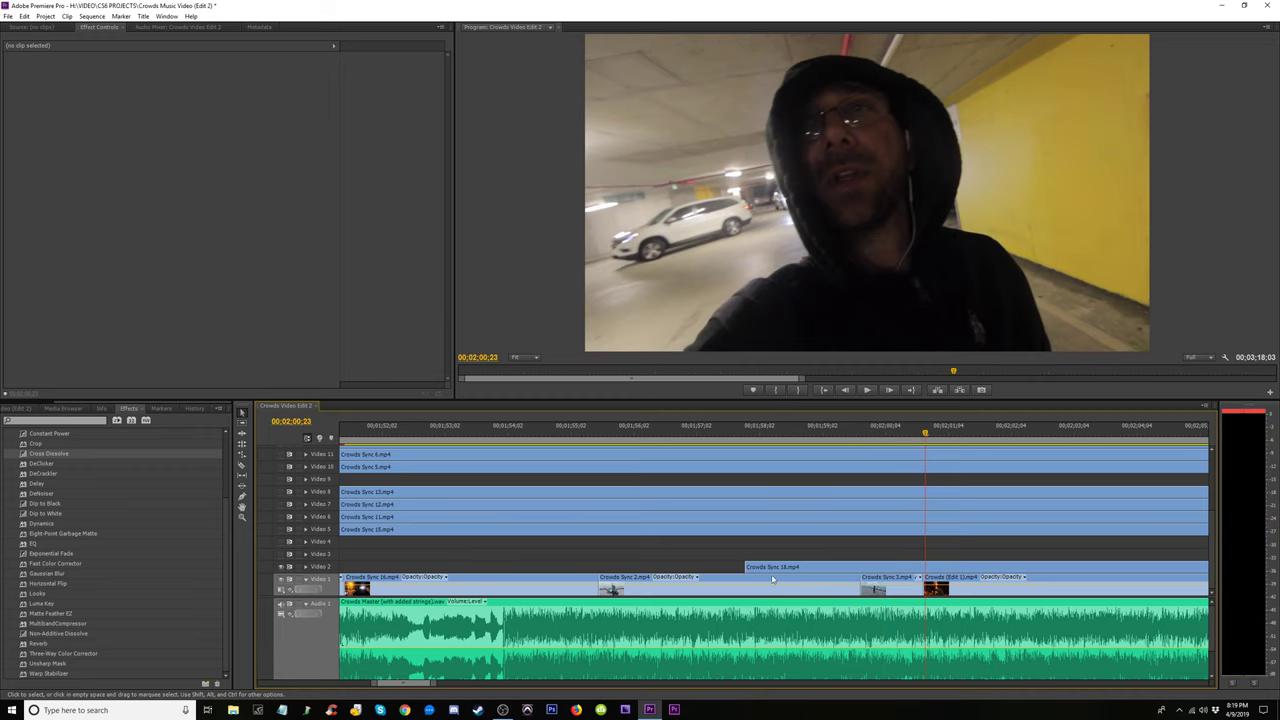
Readjust the Video 2 clip's start about one second later, aligned with the clip below, and review
{"action": "mouse_move", "coordinate": [746, 567]}
{"action": "left_mouse_down"}
{"action": "mouse_move", "coordinate": [690, 561]}
{"action": "mouse_move", "coordinate": [861, 567]}
{"action": "left_mouse_up"}
{"action": "left_click", "coordinate": [806, 440]}
{"action": "key", "text": "space"}
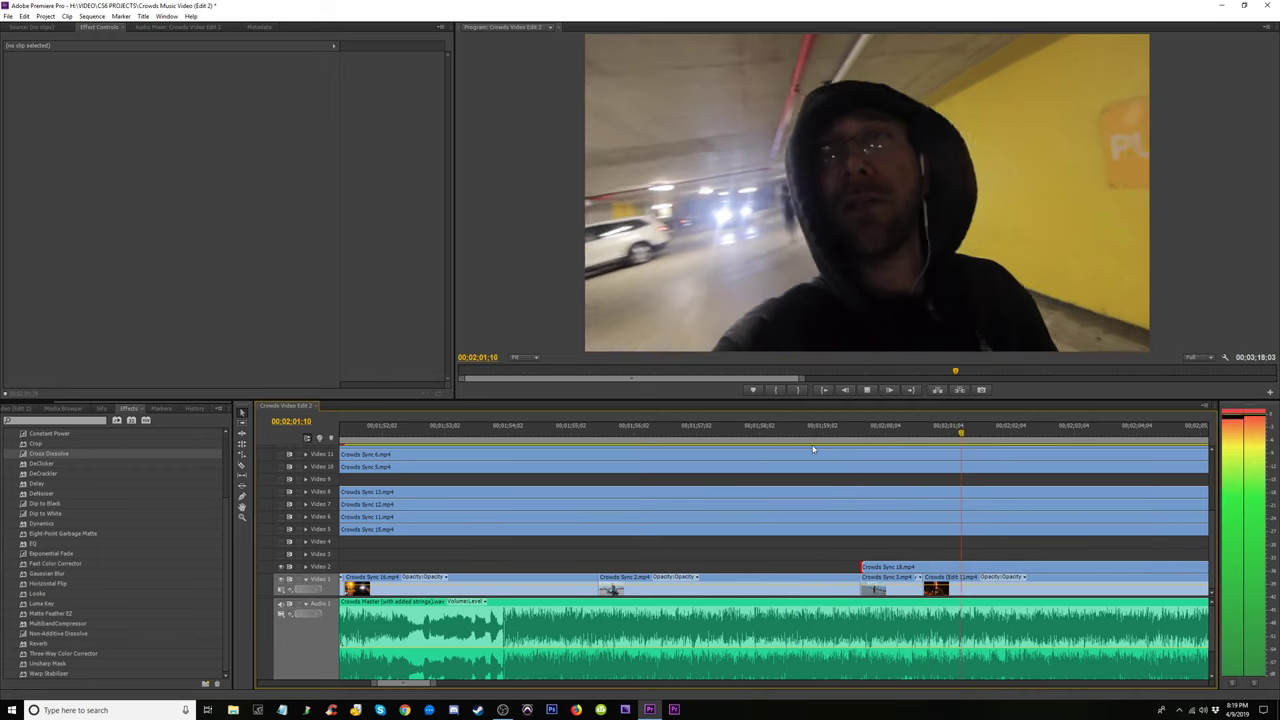
{"action": "key", "text": "space"}
{"action": "left_click_drag", "start_coordinate": [864, 567], "coordinate": [924, 567]}
{"action": "left_click", "coordinate": [843, 433]}
{"action": "key", "text": "space"}
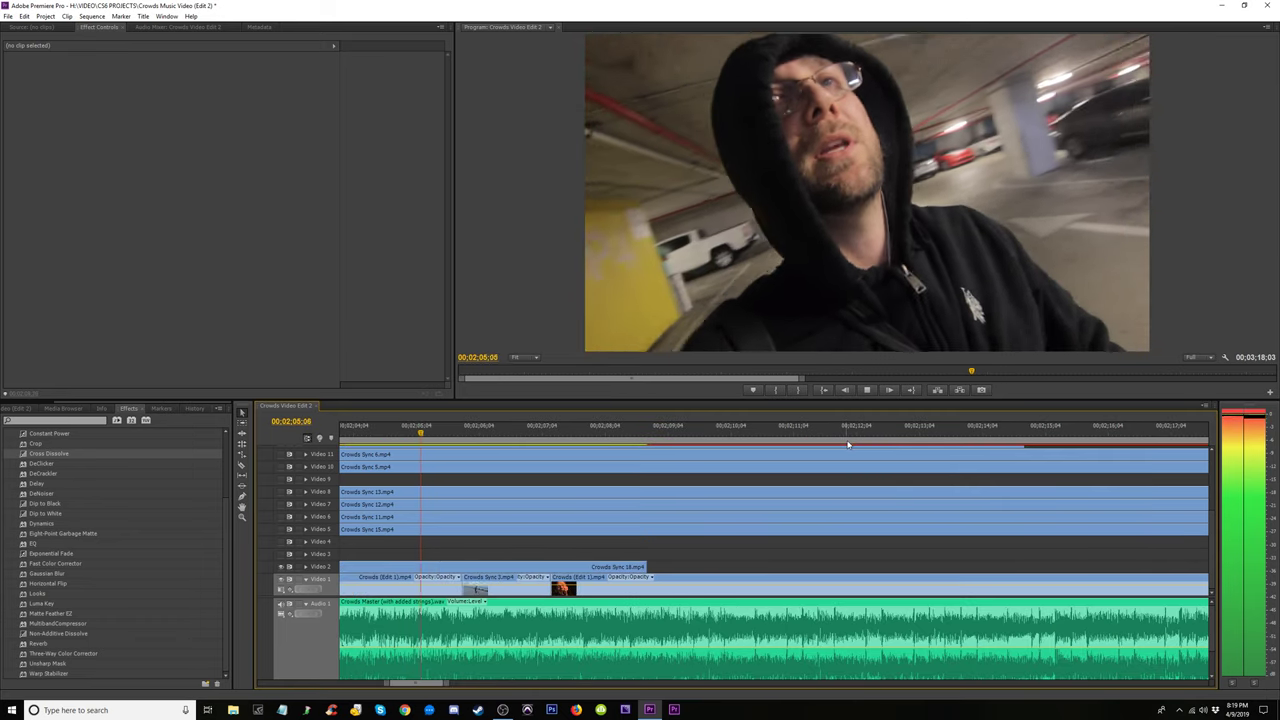
{"action": "key", "text": "space"}
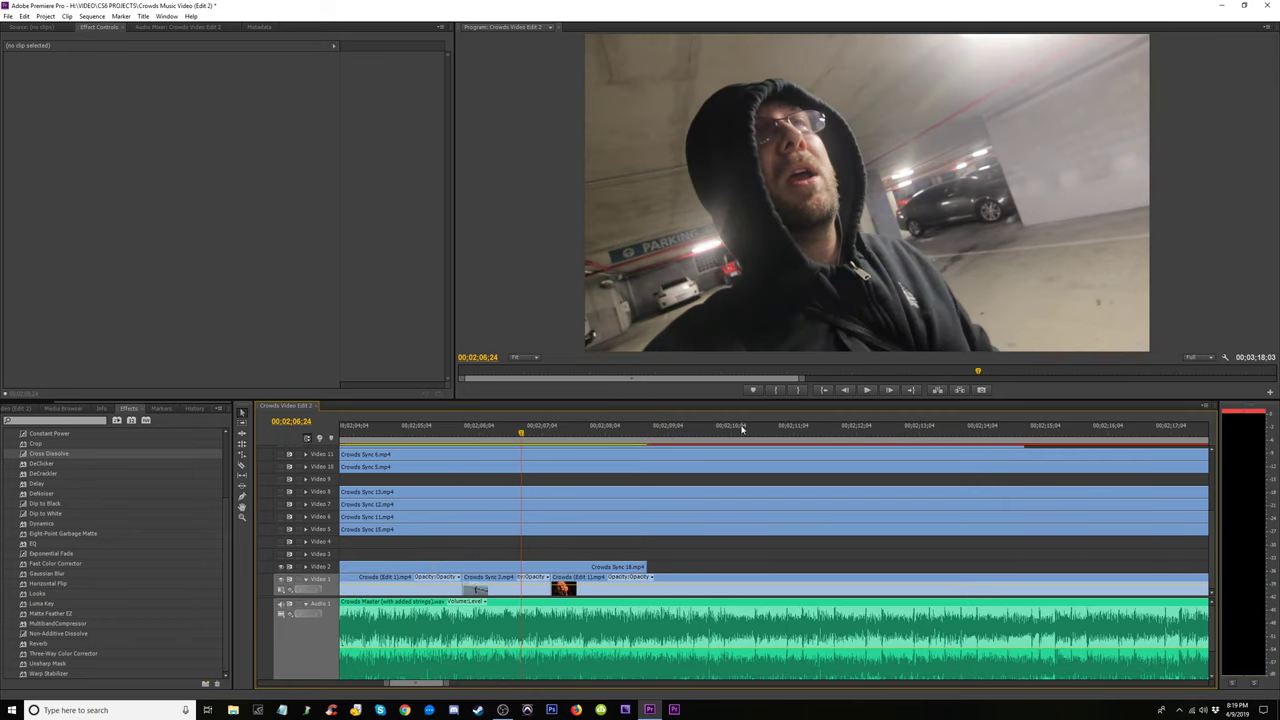
{"action": "key", "text": "equal"}
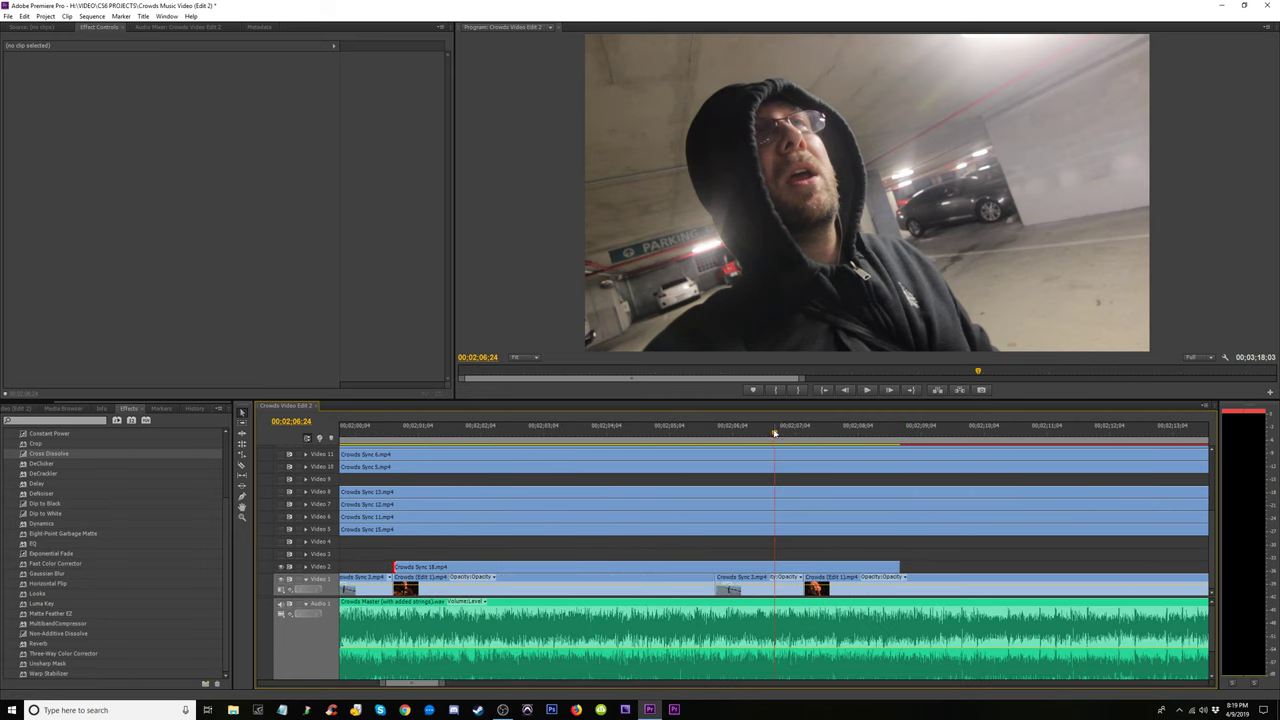
Scrub and play through Crowds Sync 18 to locate the cut point
{"action": "left_click_drag", "start_coordinate": [774, 433], "coordinate": [718, 435]}
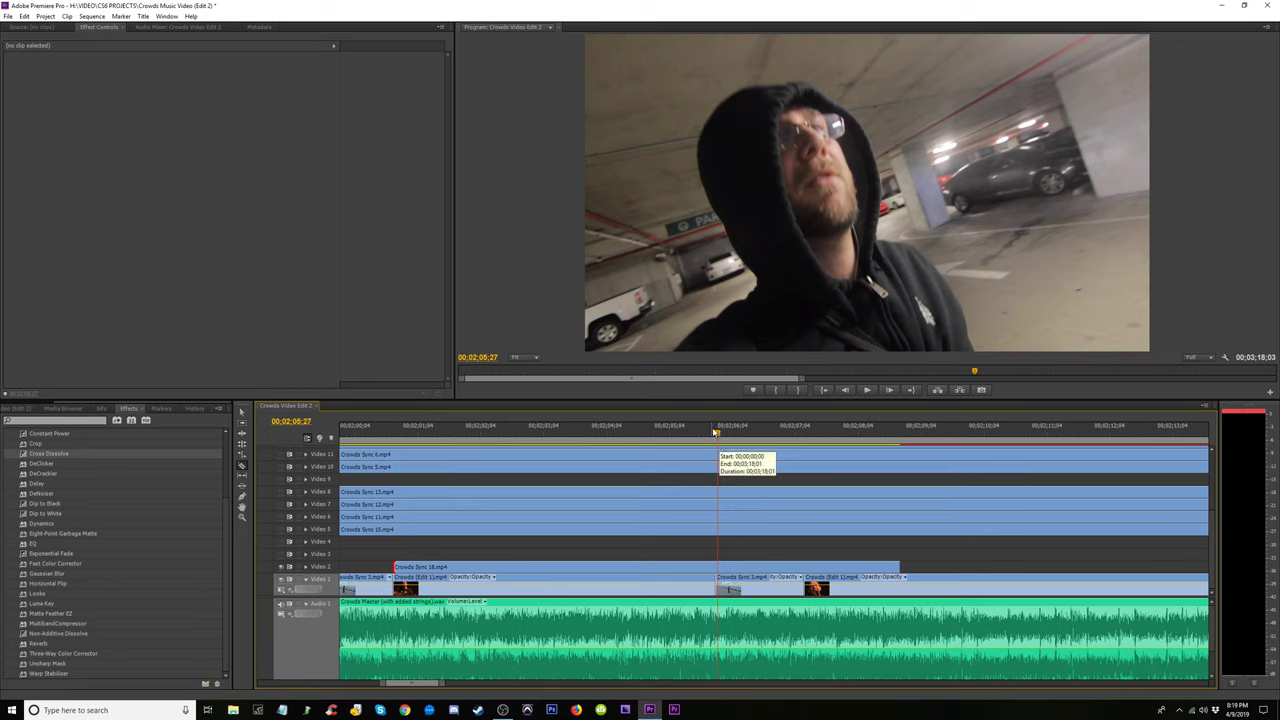
{"action": "left_click_drag", "start_coordinate": [716, 432], "coordinate": [491, 433]}
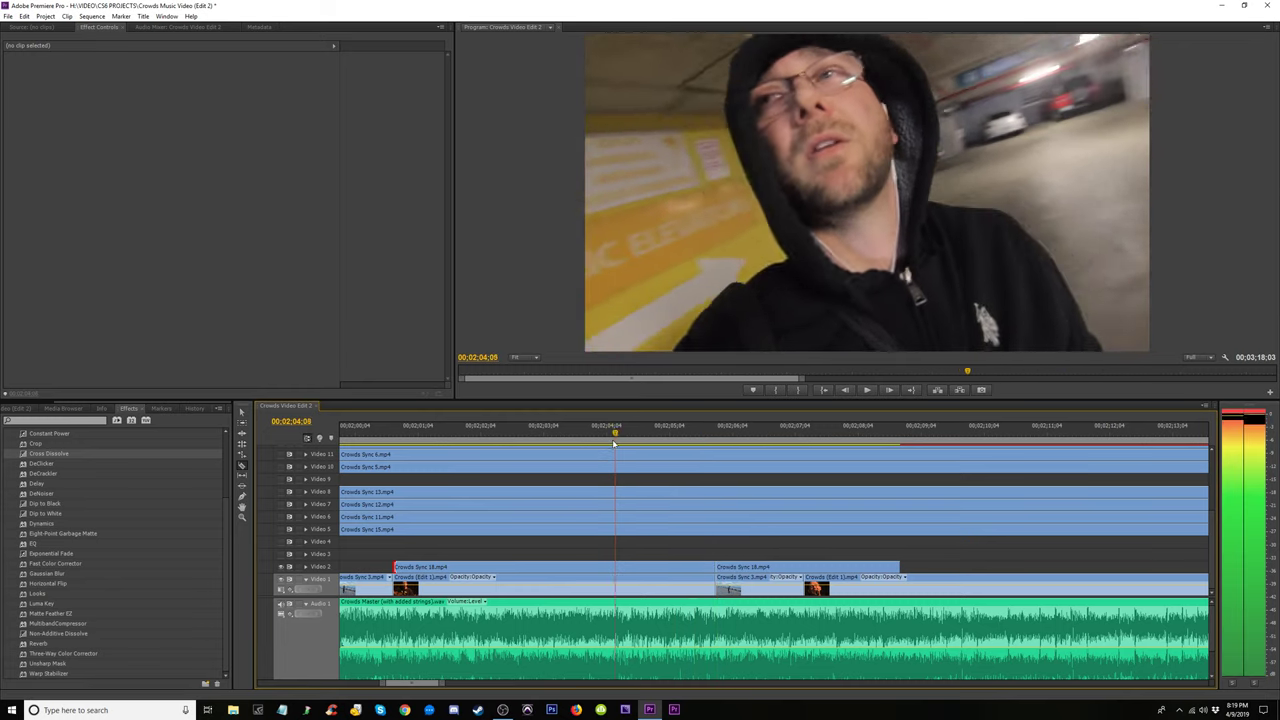
{"action": "key", "text": "space"}
{"action": "key", "text": "space"}
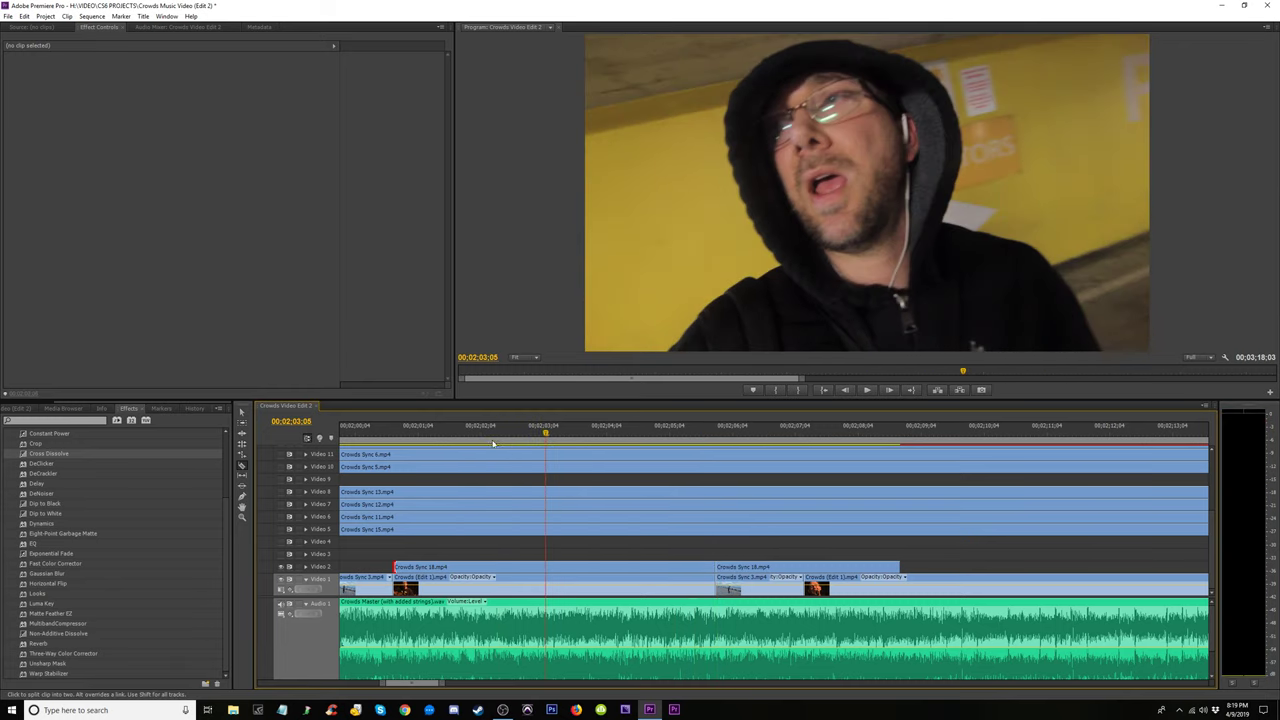
{"action": "left_click_drag", "start_coordinate": [546, 430], "coordinate": [509, 433]}
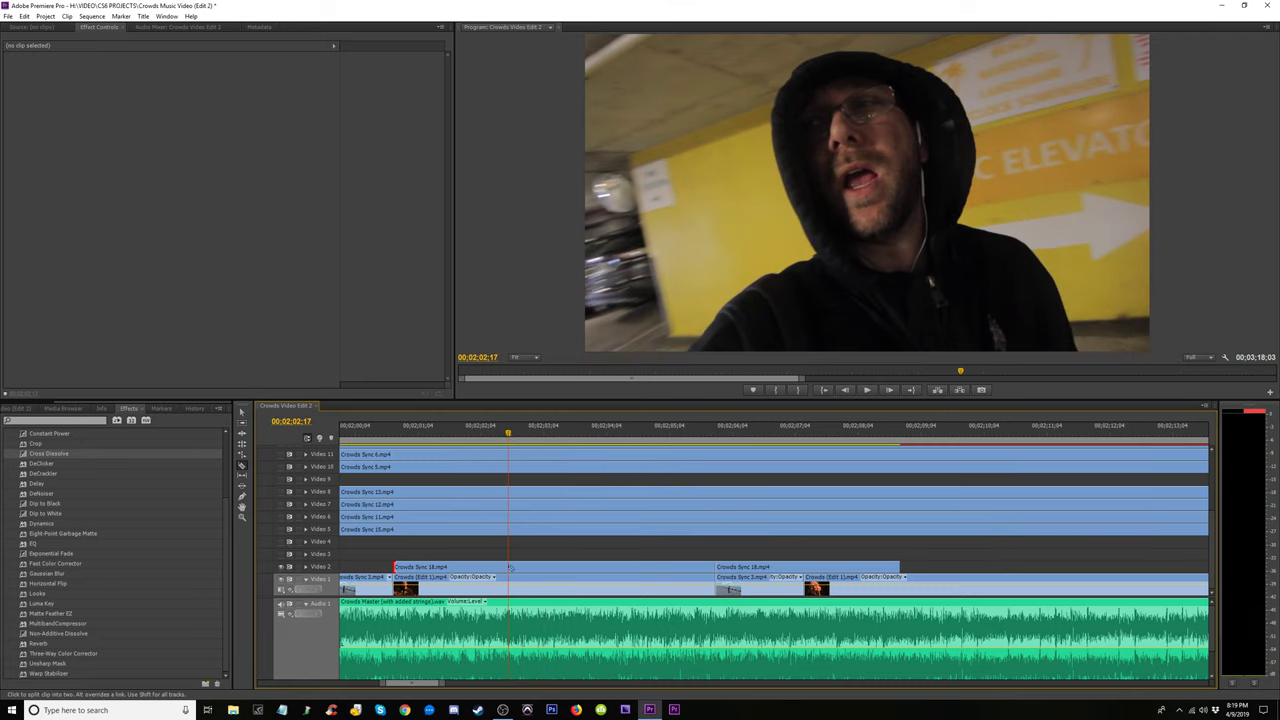
Delete the middle Crowds Sync 18 piece and move the opening piece down onto Video 1
{"action": "key", "text": "v"}
{"action": "left_click", "coordinate": [549, 567]}
{"action": "key", "text": "Delete"}
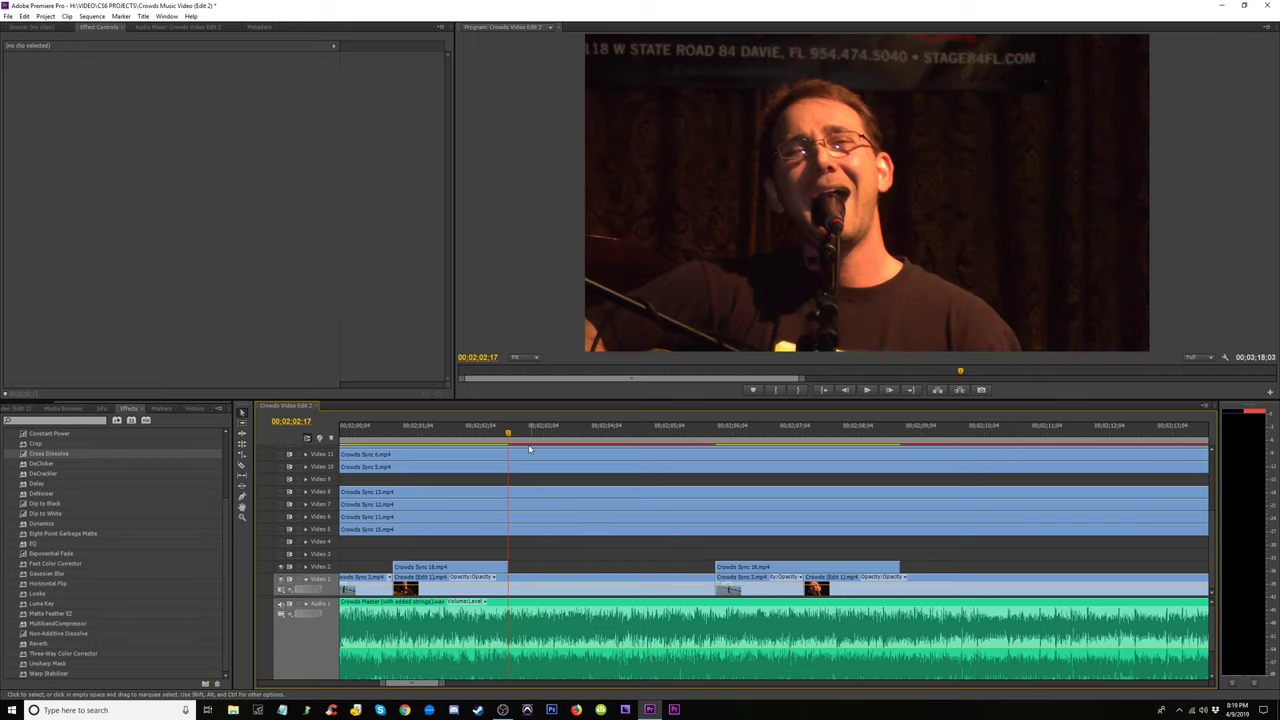
{"action": "key", "text": "space"}
{"action": "left_click_drag", "start_coordinate": [462, 568], "coordinate": [462, 584]}
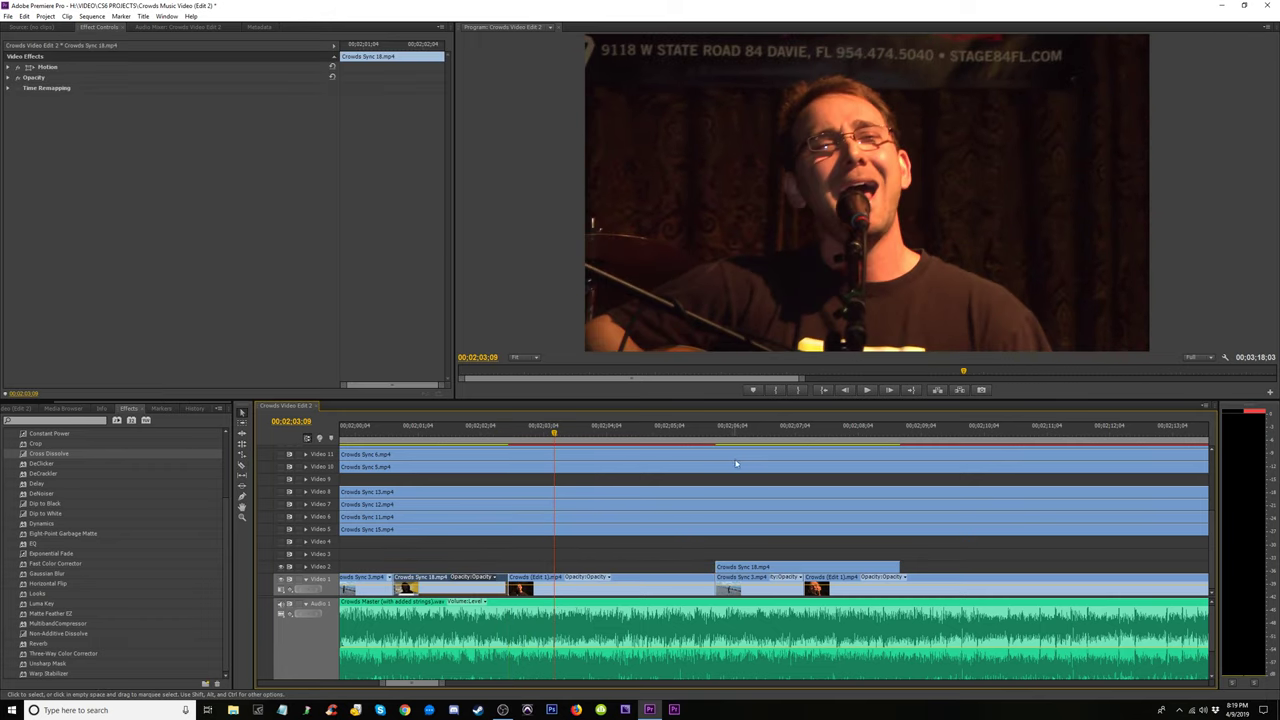
Review the edited section from about 02;05 to the parking-garage shot and save the project
{"action": "left_click", "coordinate": [709, 435]}
{"action": "mouse_move", "coordinate": [709, 435]}
{"action": "left_mouse_down"}
{"action": "mouse_move", "coordinate": [861, 462]}
{"action": "mouse_move", "coordinate": [796, 500]}
{"action": "left_mouse_up"}
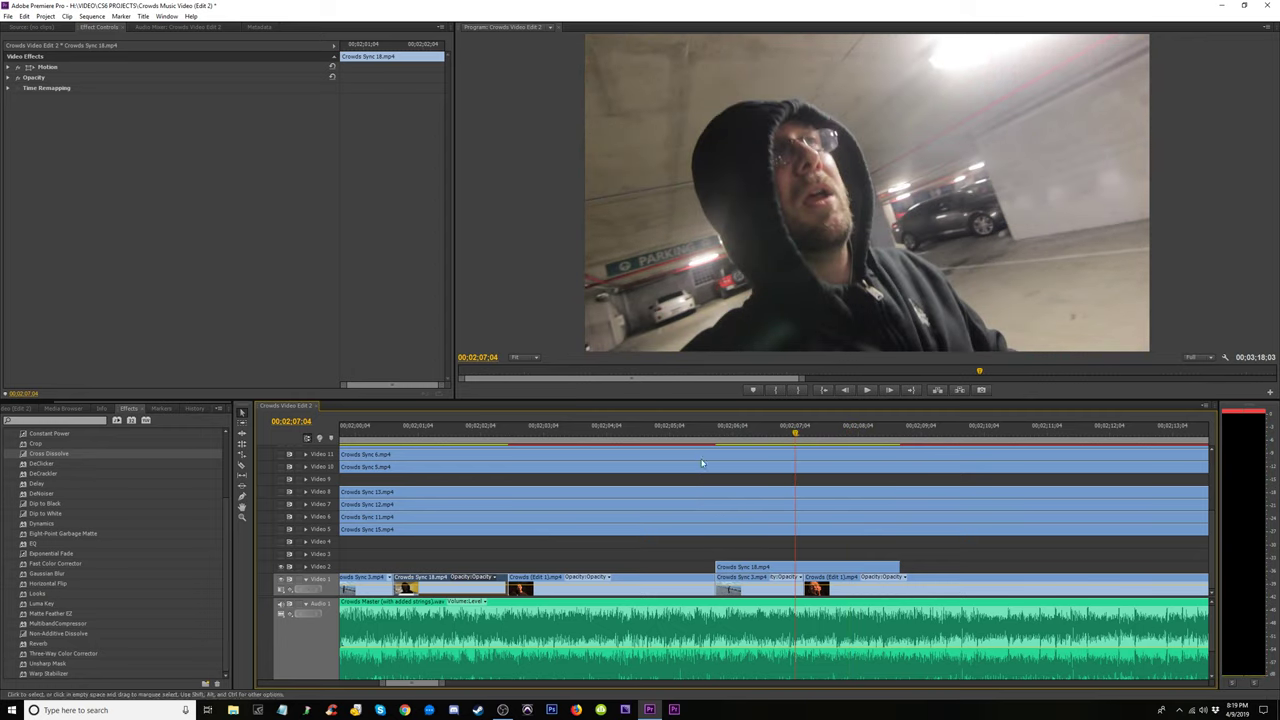
{"action": "key", "text": "shift+k"}
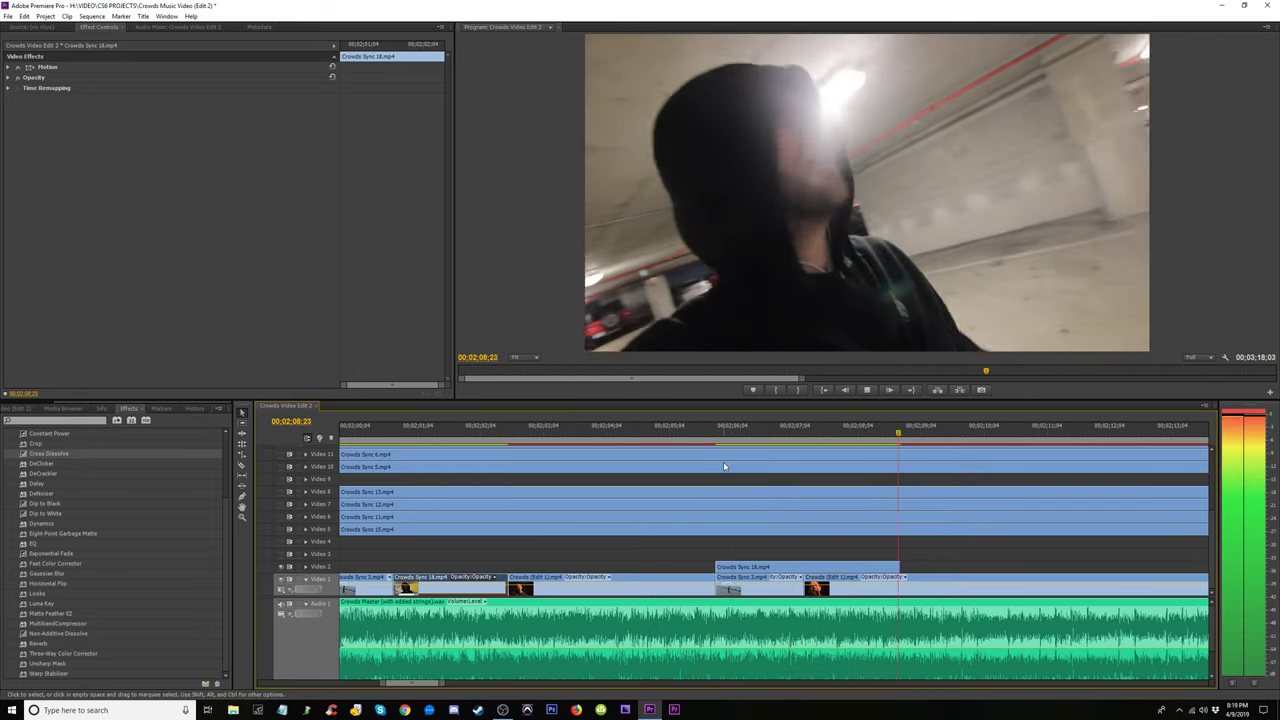
{"action": "key", "text": "space"}
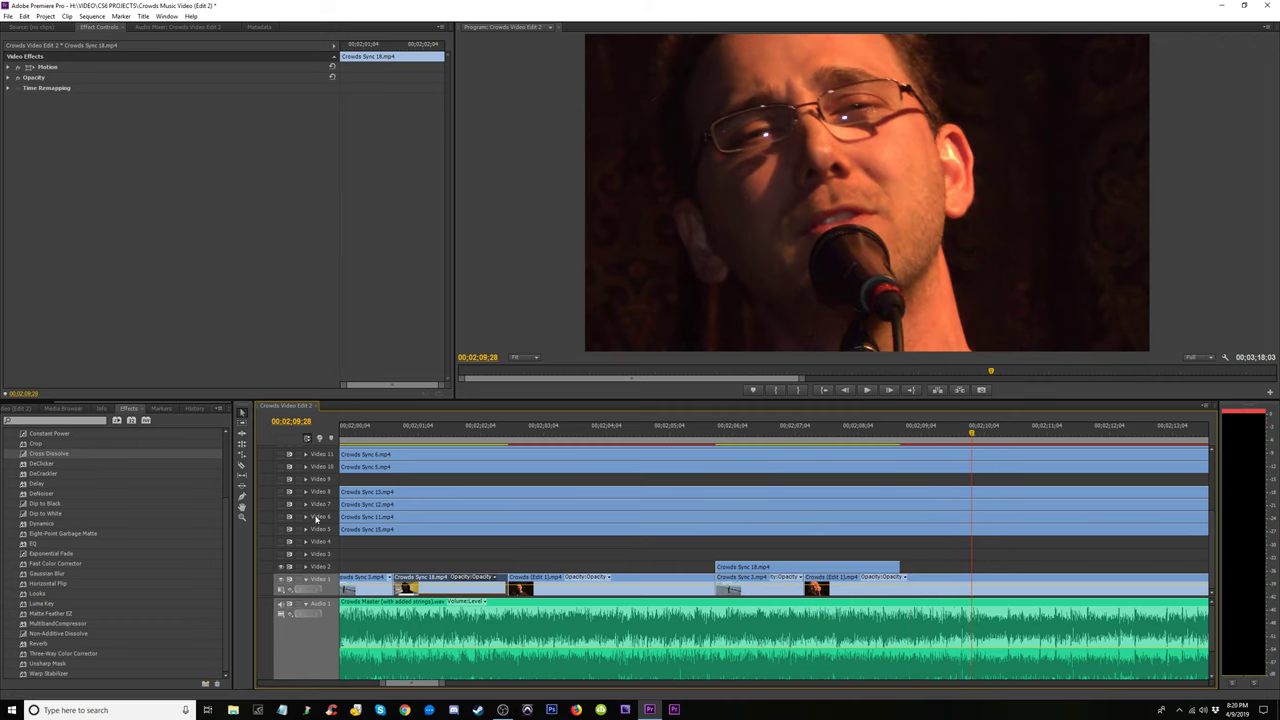
{"action": "key", "text": "space"}
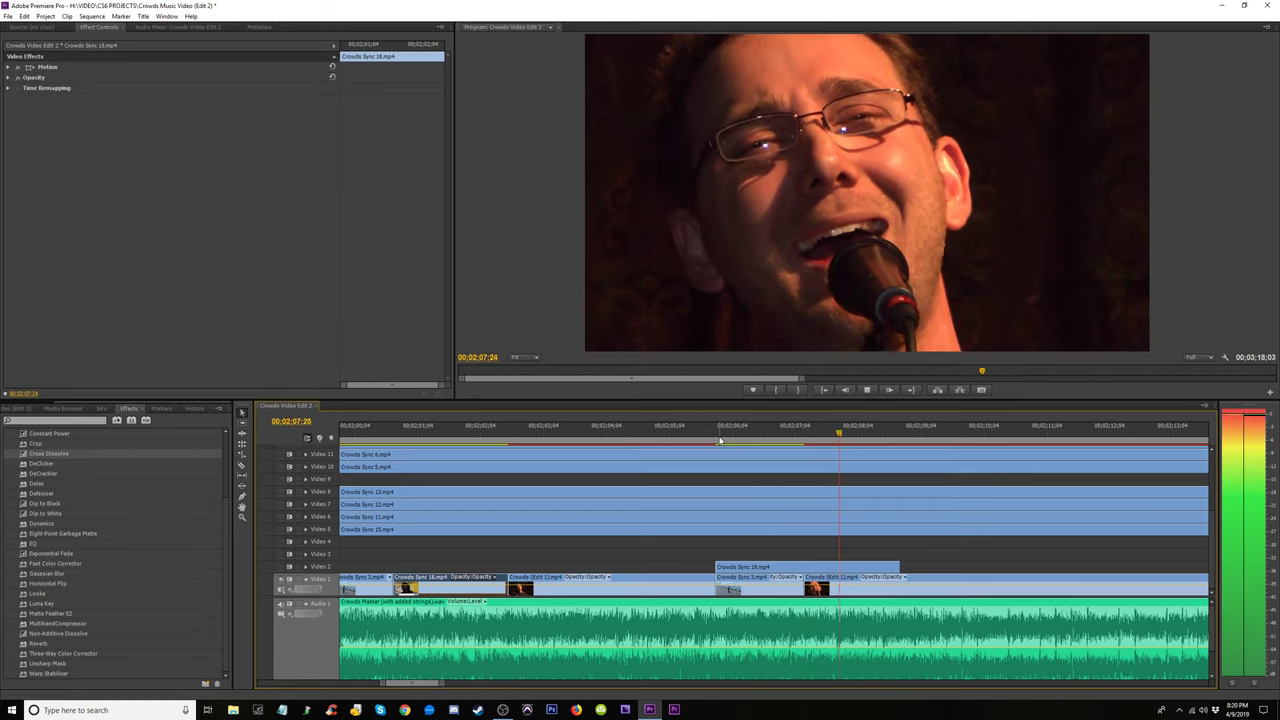
{"action": "left_click", "coordinate": [673, 428]}
{"action": "key", "text": "space"}
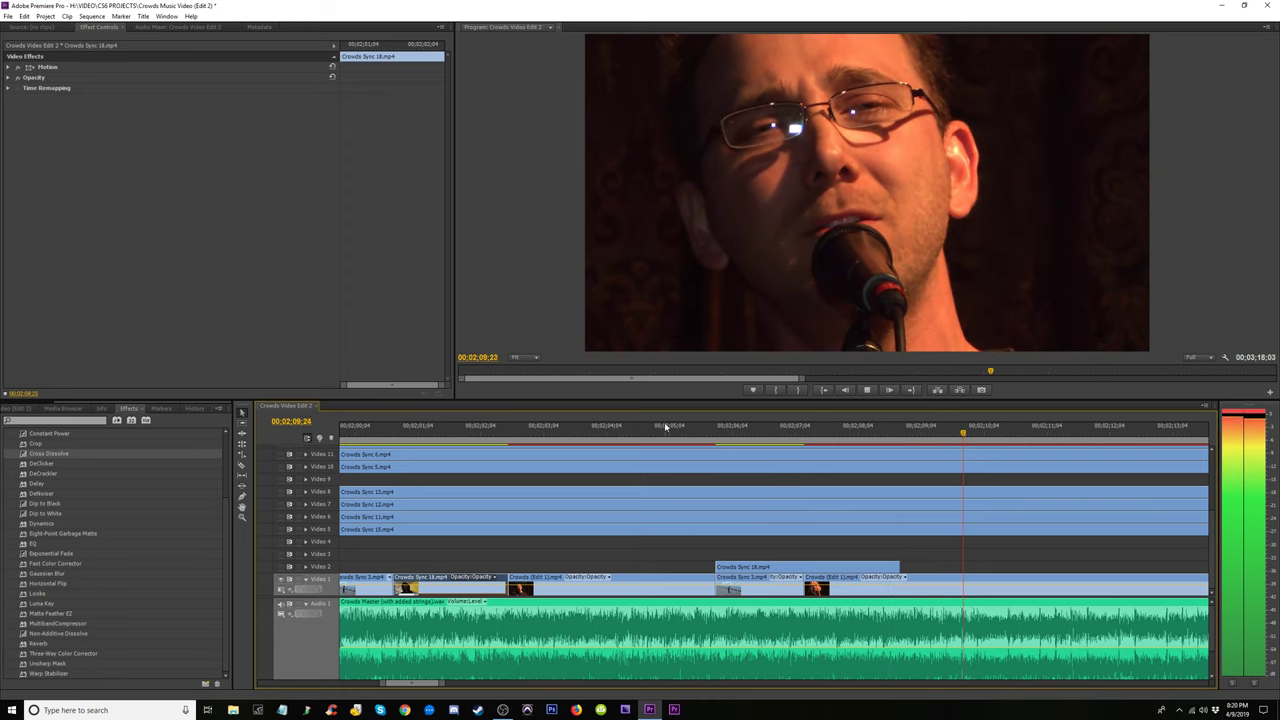
{"action": "key", "text": "space"}
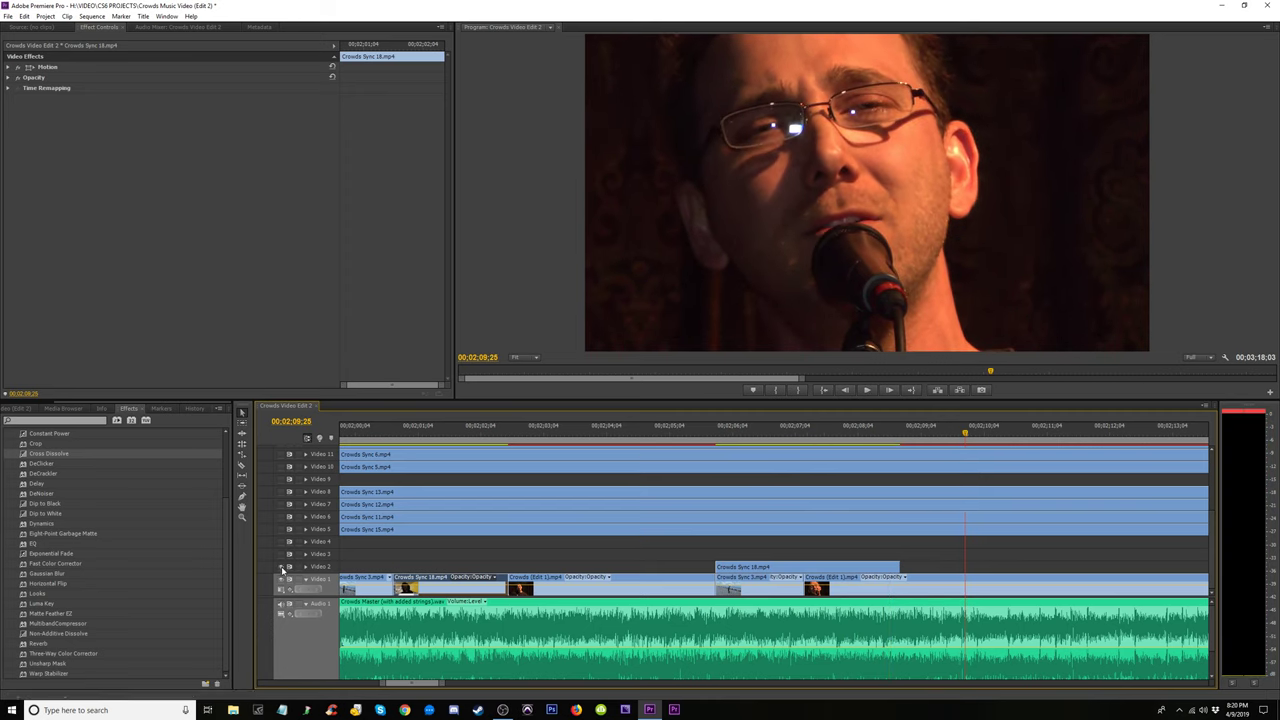
{"action": "key", "text": "ctrl+s"}
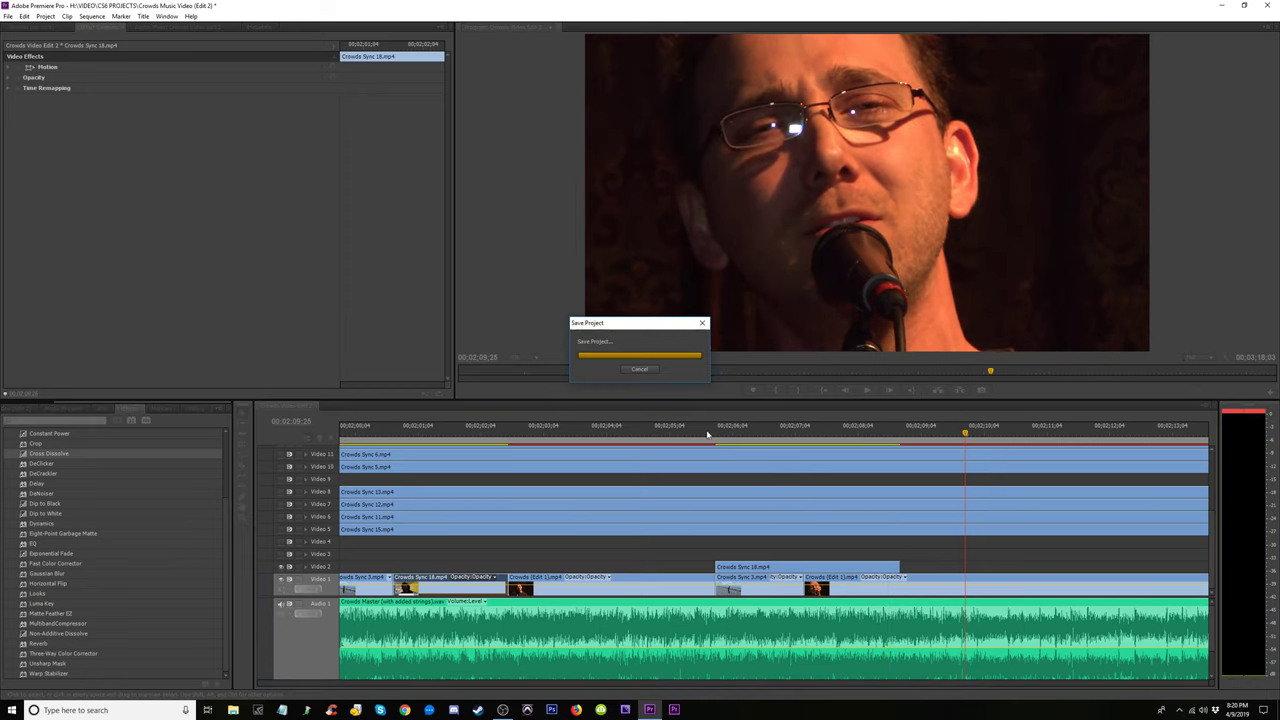
Shift the Crowds Sync 18 clip on Video 2 later and check its new timing
{"action": "left_click", "coordinate": [707, 435]}
{"action": "key", "text": "space"}
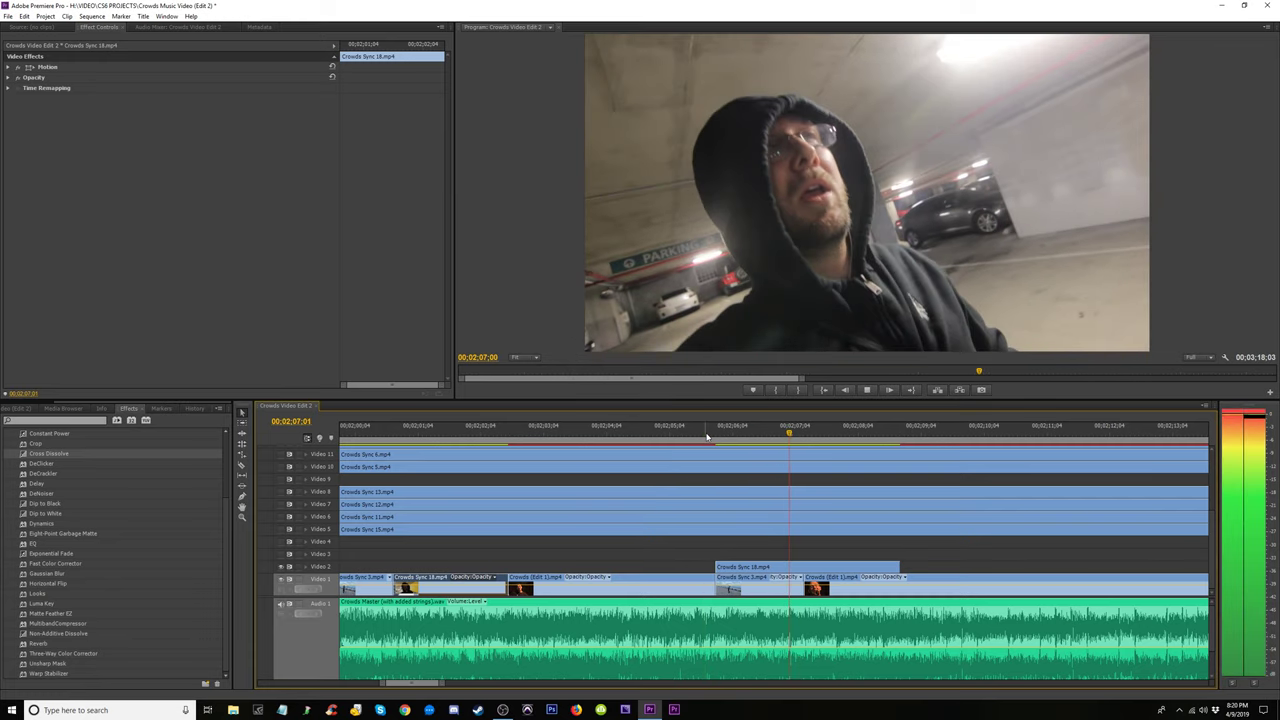
{"action": "key", "text": "space"}
{"action": "left_click_drag", "start_coordinate": [745, 567], "coordinate": [795, 567]}
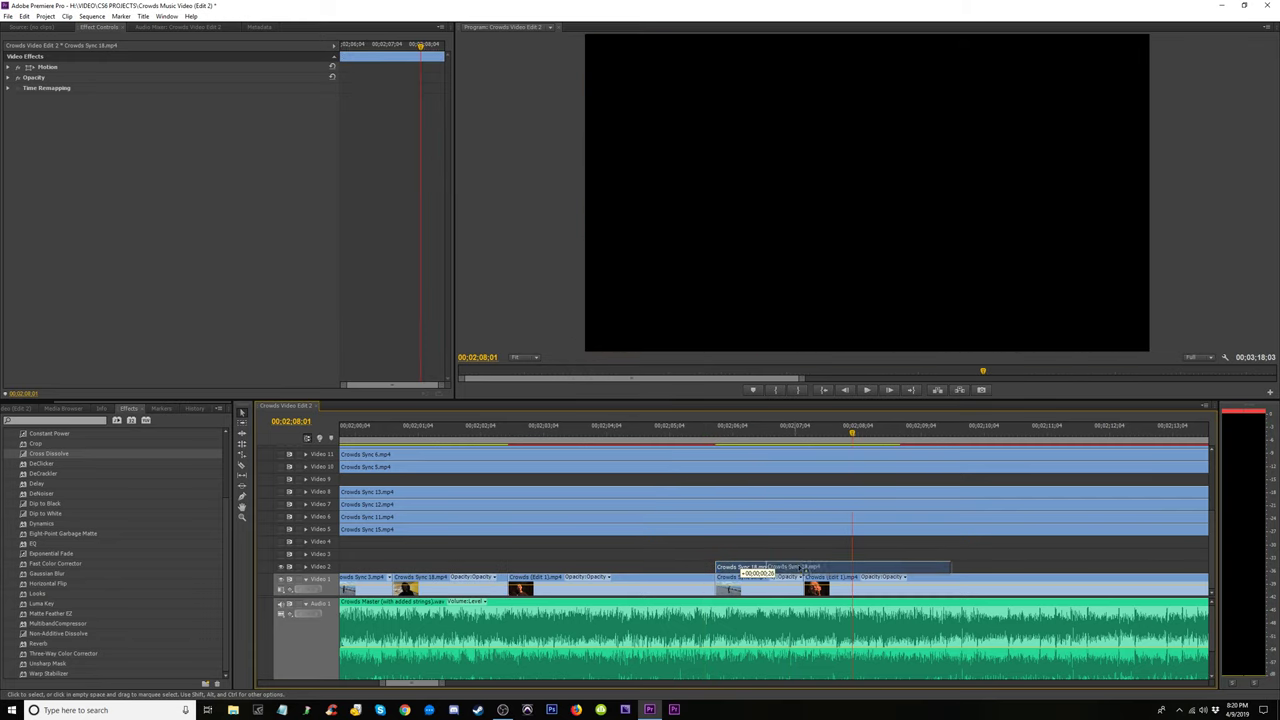
{"action": "key", "text": "space"}
{"action": "left_click", "coordinate": [703, 438]}
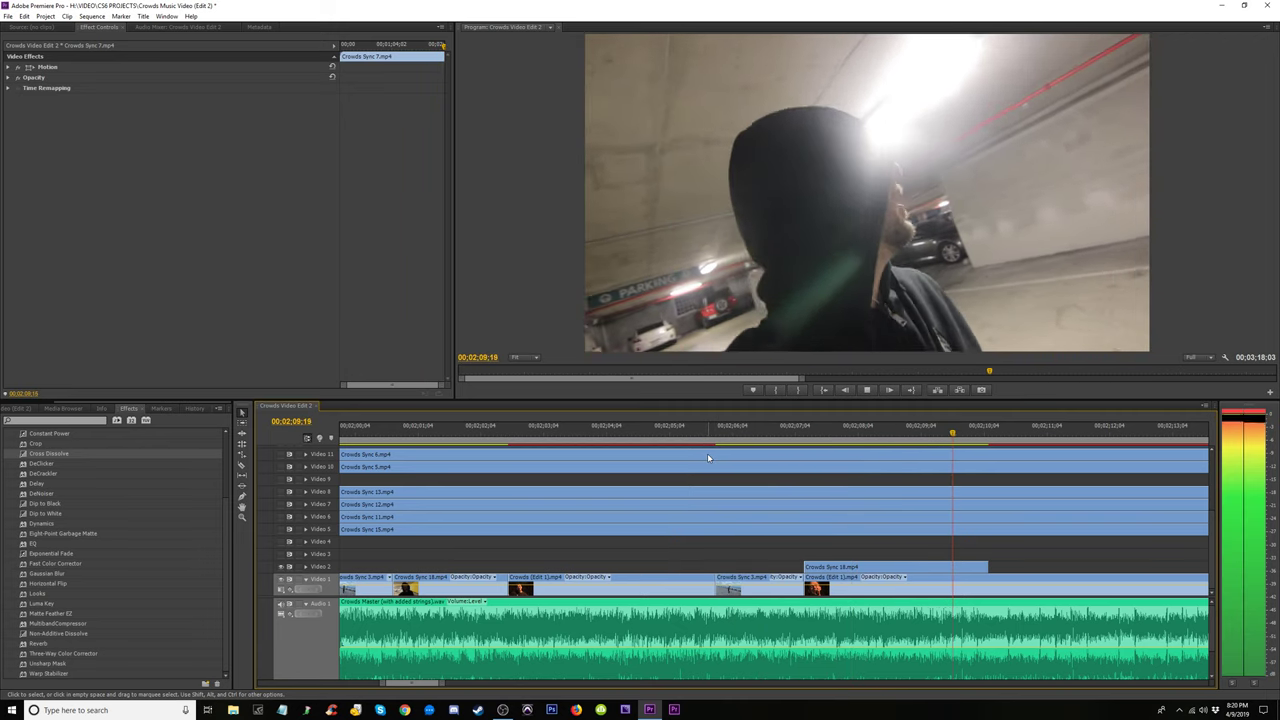
{"action": "key", "text": "space"}
Trim the edge of Crowds Sync 18 shorter and replay from about 02:07
{"action": "left_click_drag", "start_coordinate": [805, 567], "coordinate": [837, 572]}
{"action": "left_click", "coordinate": [767, 435]}
{"action": "key", "text": "space"}
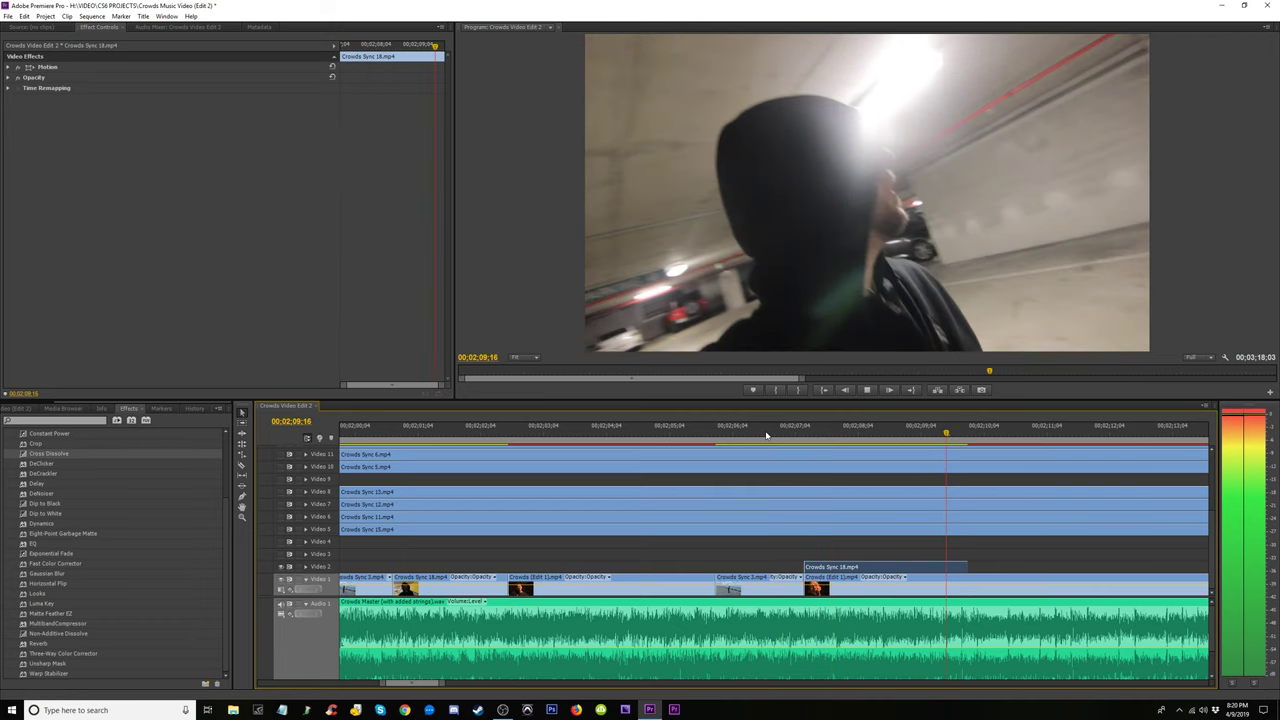
Scrub and play the sequence from the start to review the garage piece near 02;12
{"action": "left_click_drag", "start_coordinate": [875, 580], "coordinate": [875, 580]}
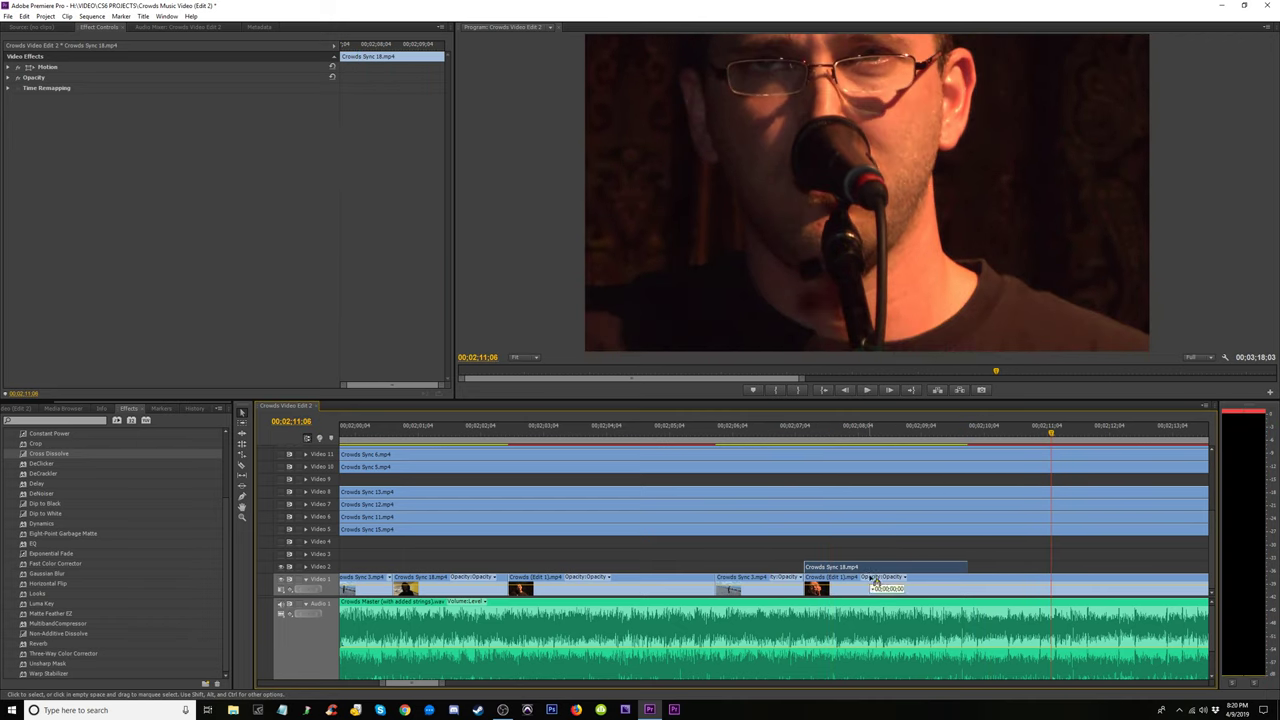
{"action": "key", "text": "minus"}
{"action": "key", "text": "minus"}
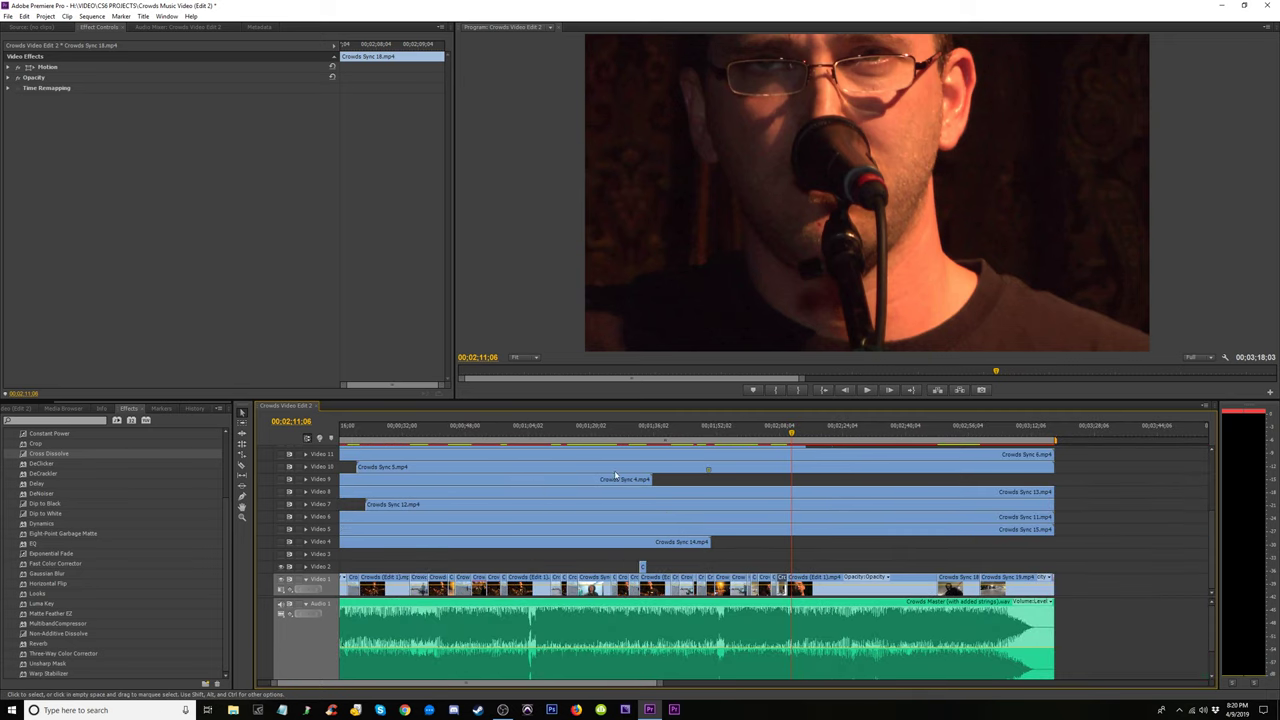
{"action": "left_click", "coordinate": [638, 441]}
{"action": "key", "text": "equal"}
{"action": "key", "text": "equal"}
{"action": "left_click_drag", "start_coordinate": [766, 437], "coordinate": [820, 441]}
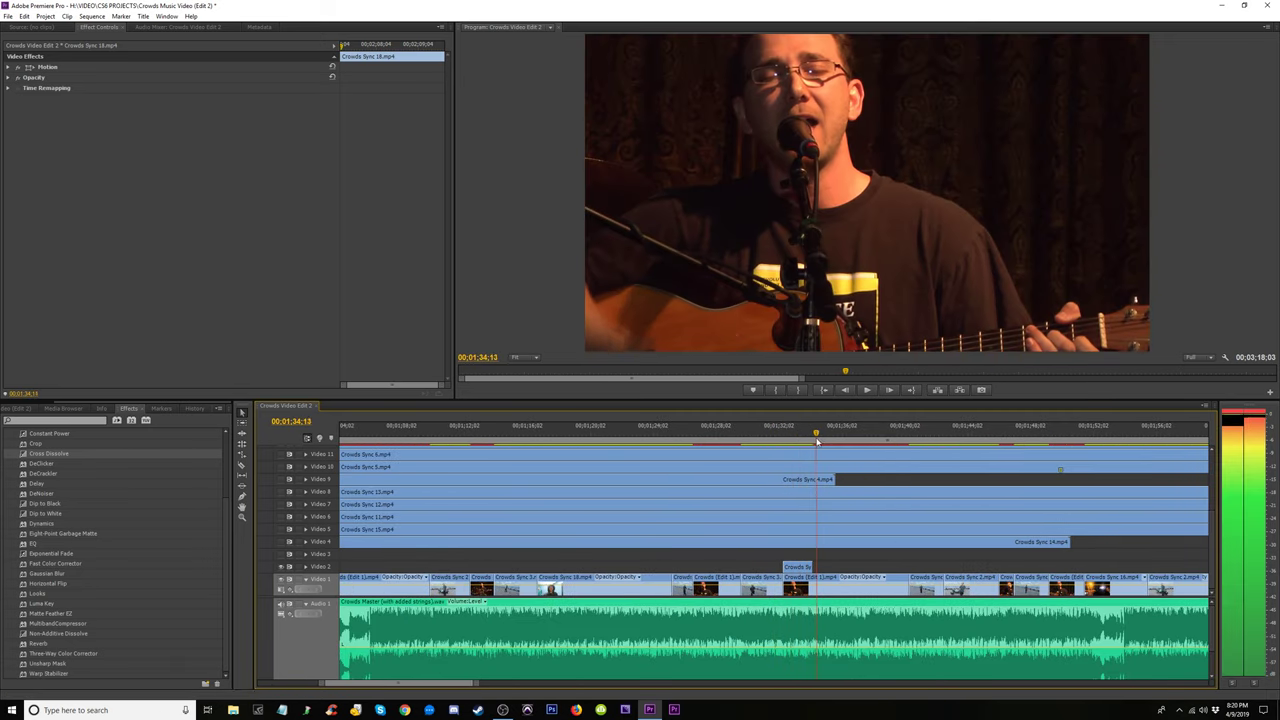
{"action": "key", "text": "minus"}
{"action": "key", "text": "minus"}
{"action": "left_click_drag", "start_coordinate": [394, 437], "coordinate": [255, 440]}
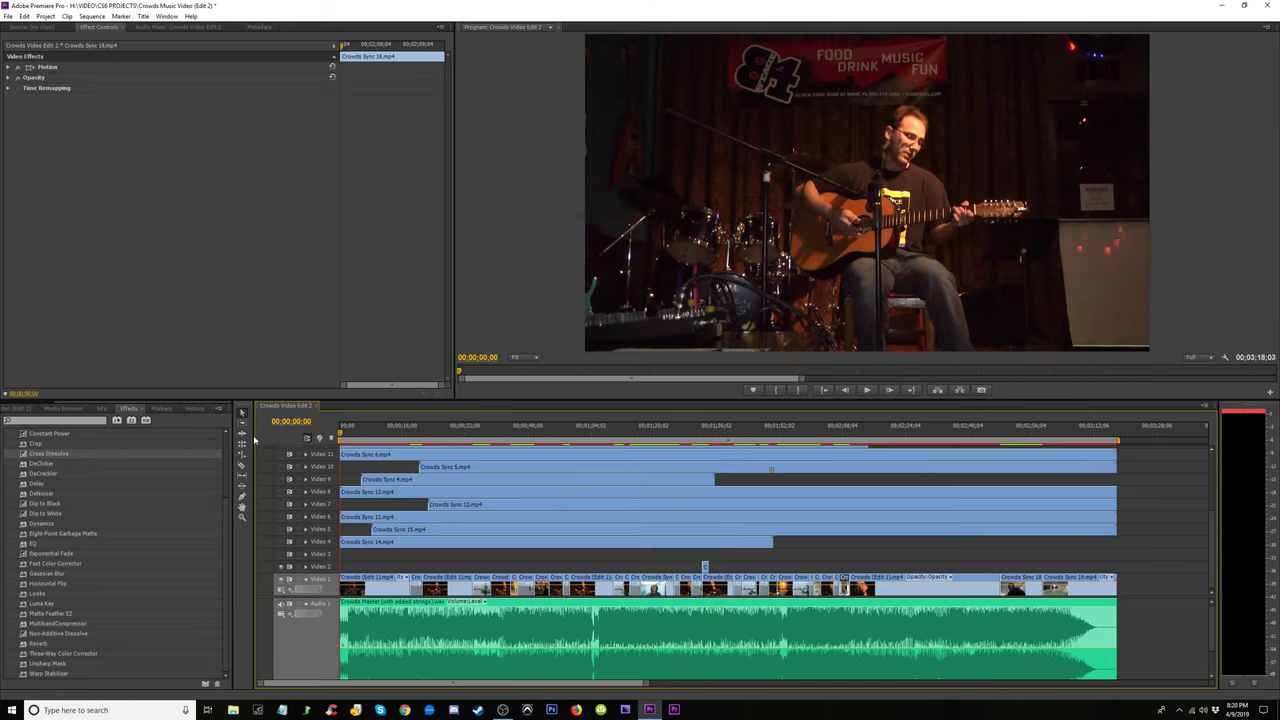
{"action": "left_click_drag", "start_coordinate": [408, 442], "coordinate": [817, 450]}
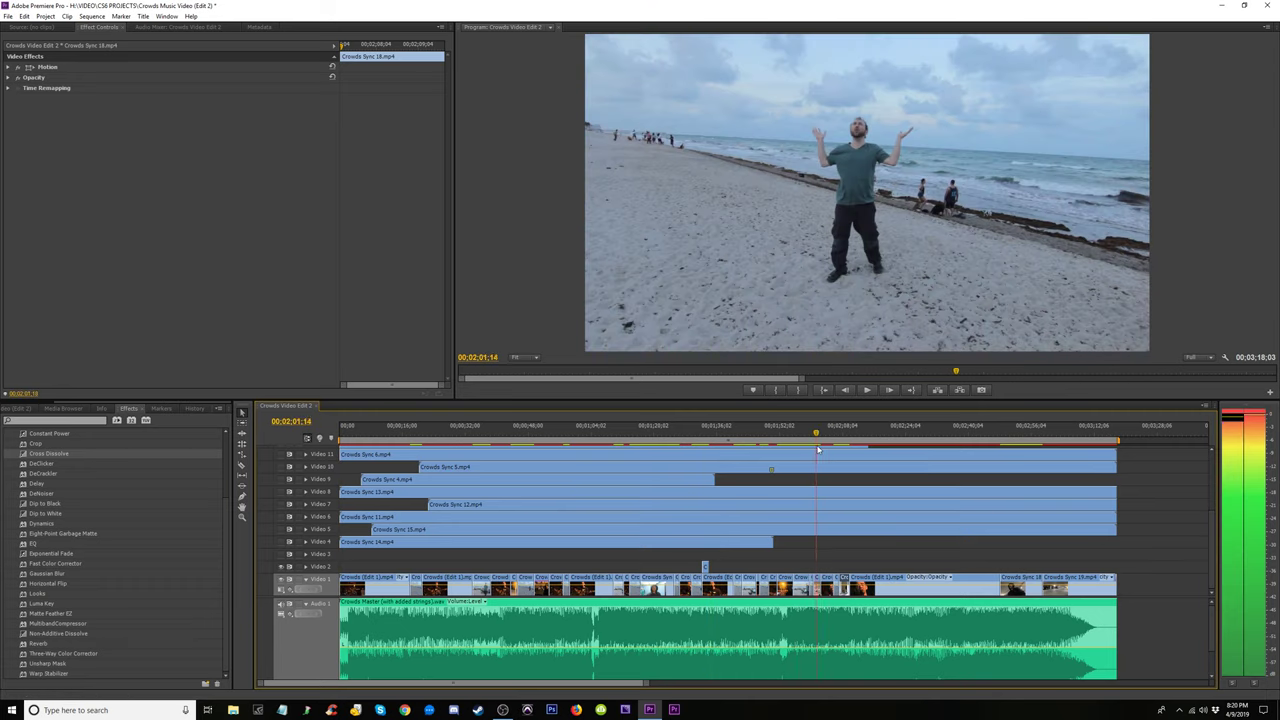
{"action": "left_click_drag", "start_coordinate": [853, 453], "coordinate": [854, 453]}
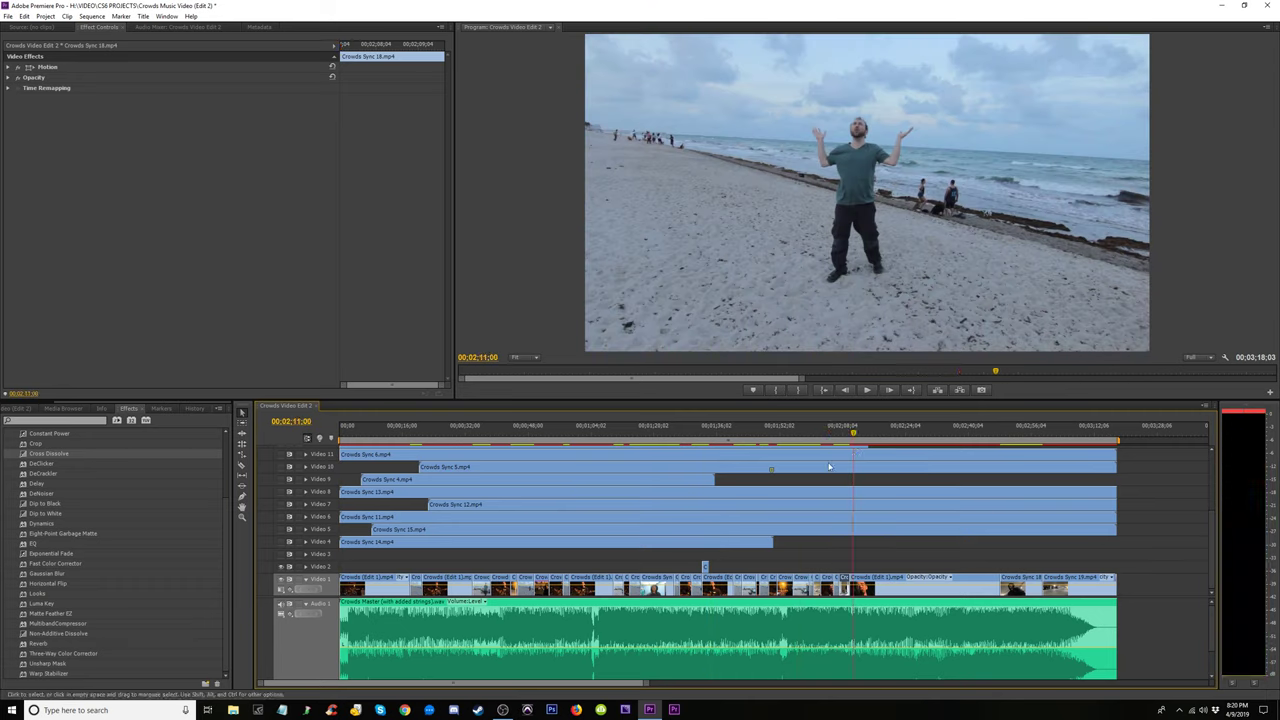
{"action": "key", "text": "space"}
{"action": "key", "text": "="}
{"action": "key", "text": "="}
{"action": "key", "text": "="}
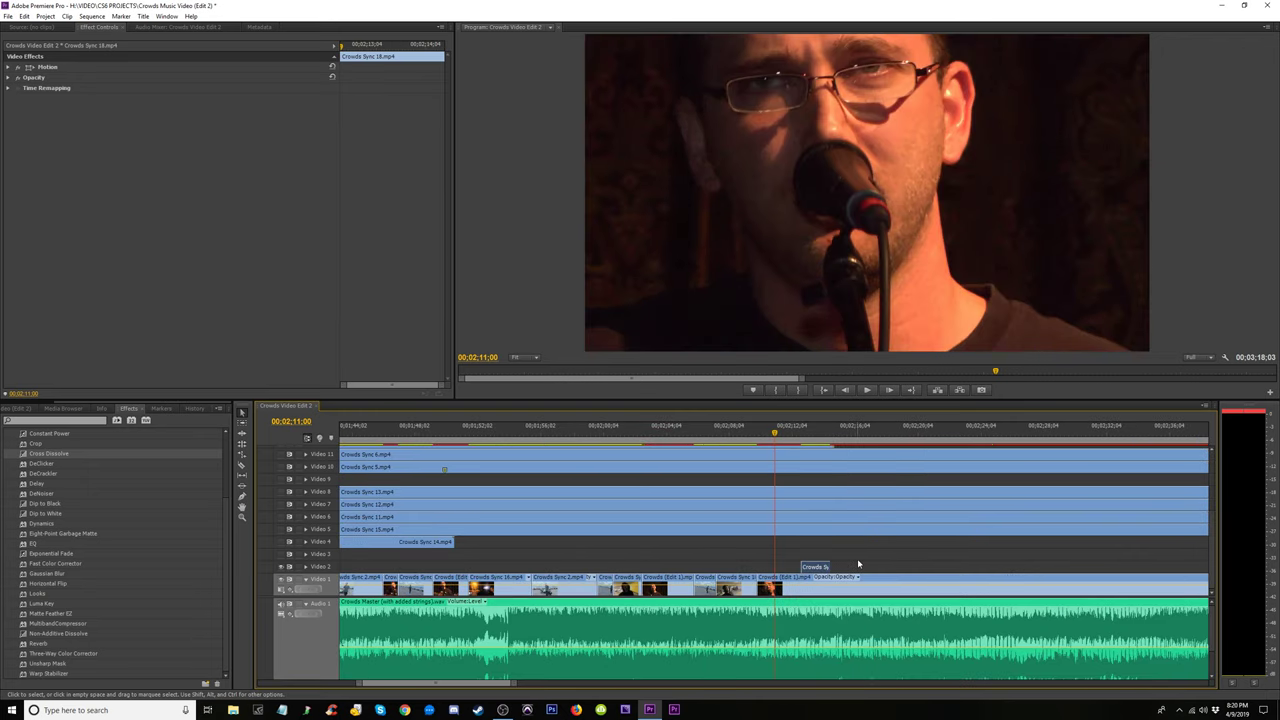
{"action": "left_click", "coordinate": [716, 436]}
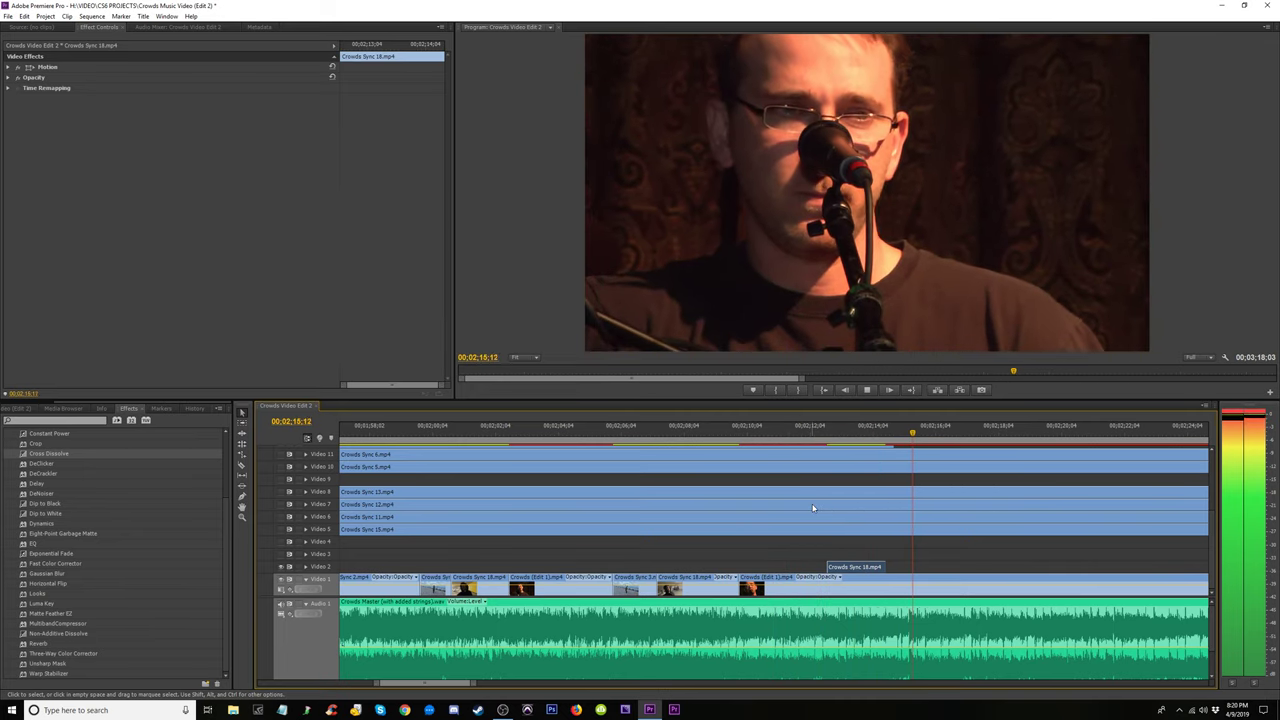
{"action": "key", "text": "minus"}
{"action": "key", "text": "minus"}
{"action": "left_click", "coordinate": [1049, 435]}
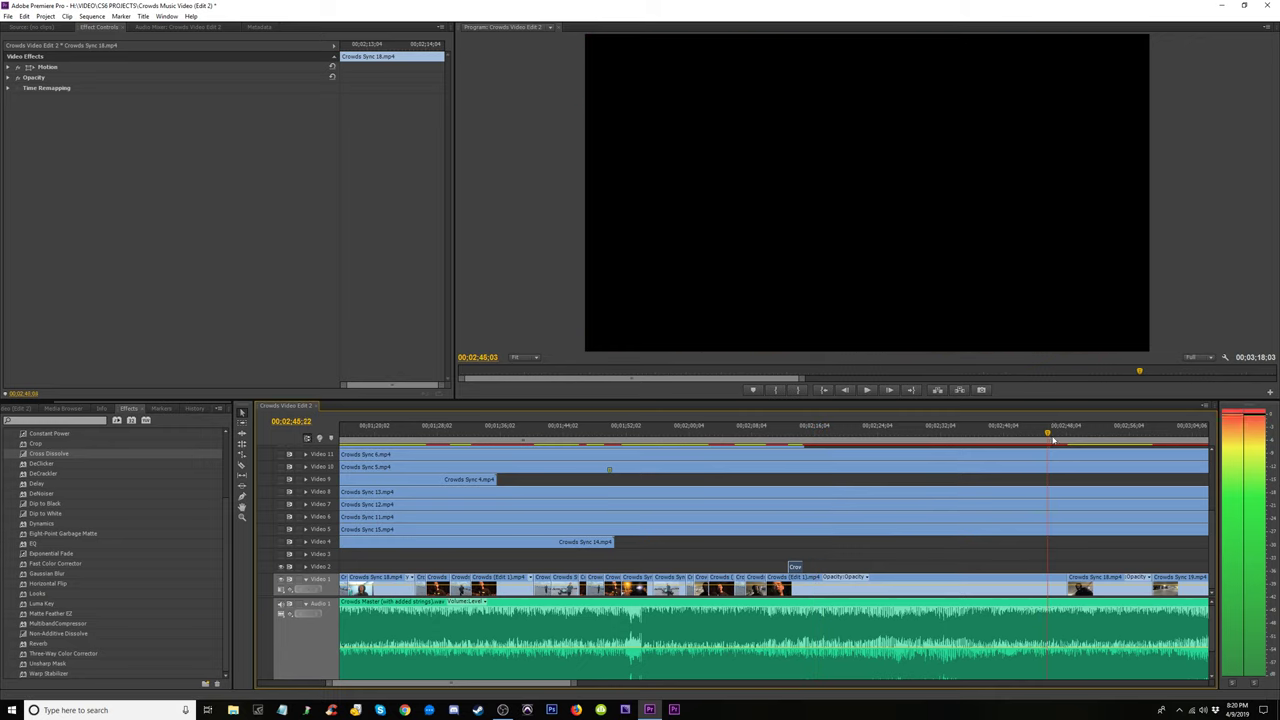
{"action": "left_click_drag", "start_coordinate": [1068, 441], "coordinate": [1032, 435]}
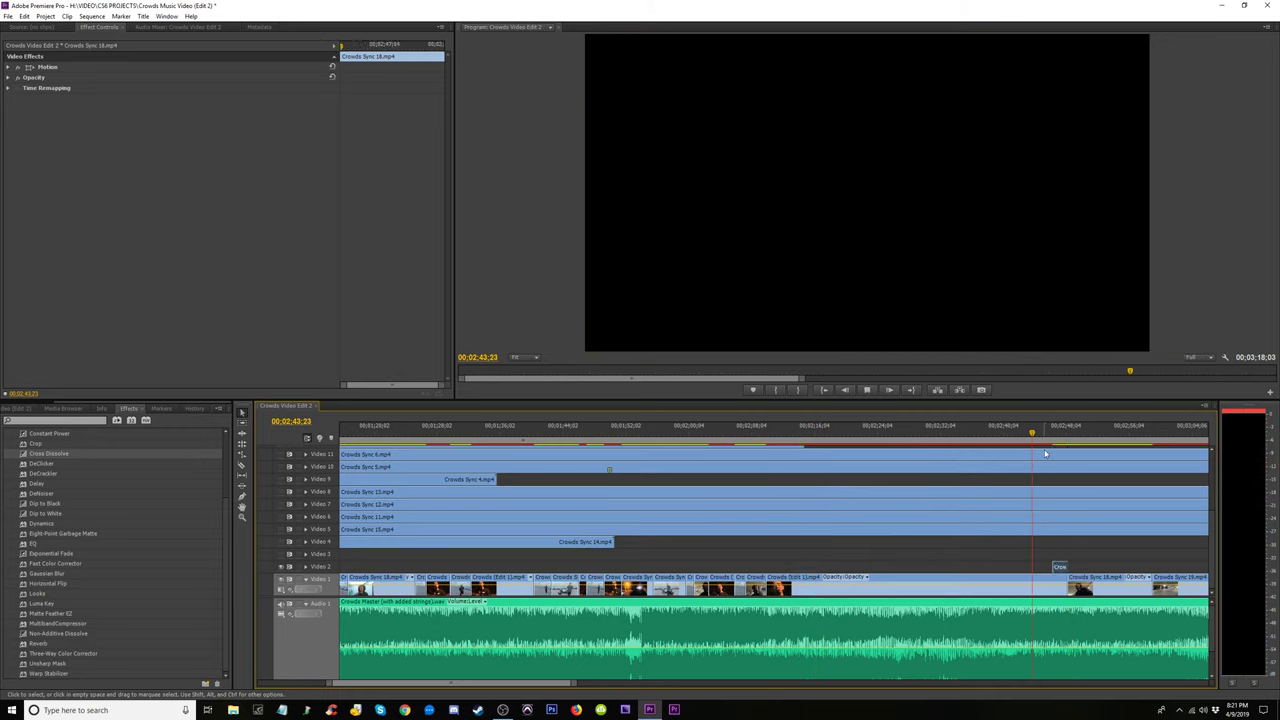
{"action": "key", "text": "space"}
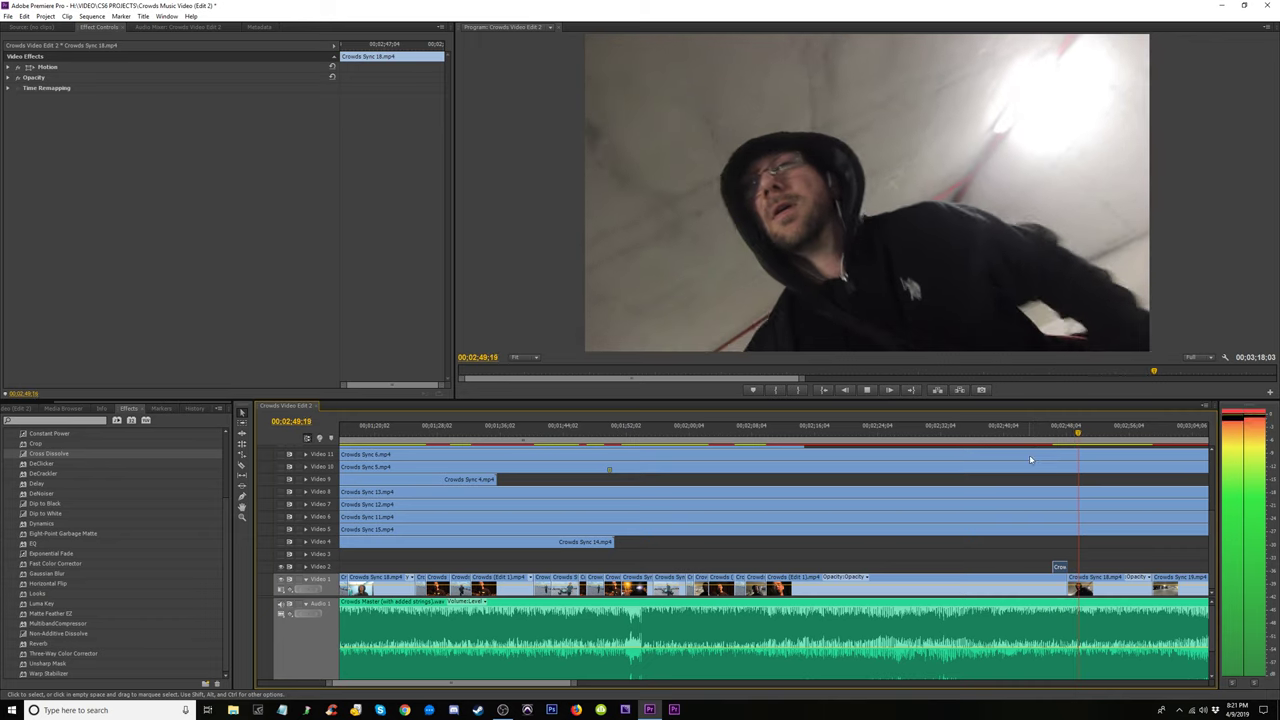
{"action": "key", "text": "space"}
{"action": "left_click", "coordinate": [1075, 593]}
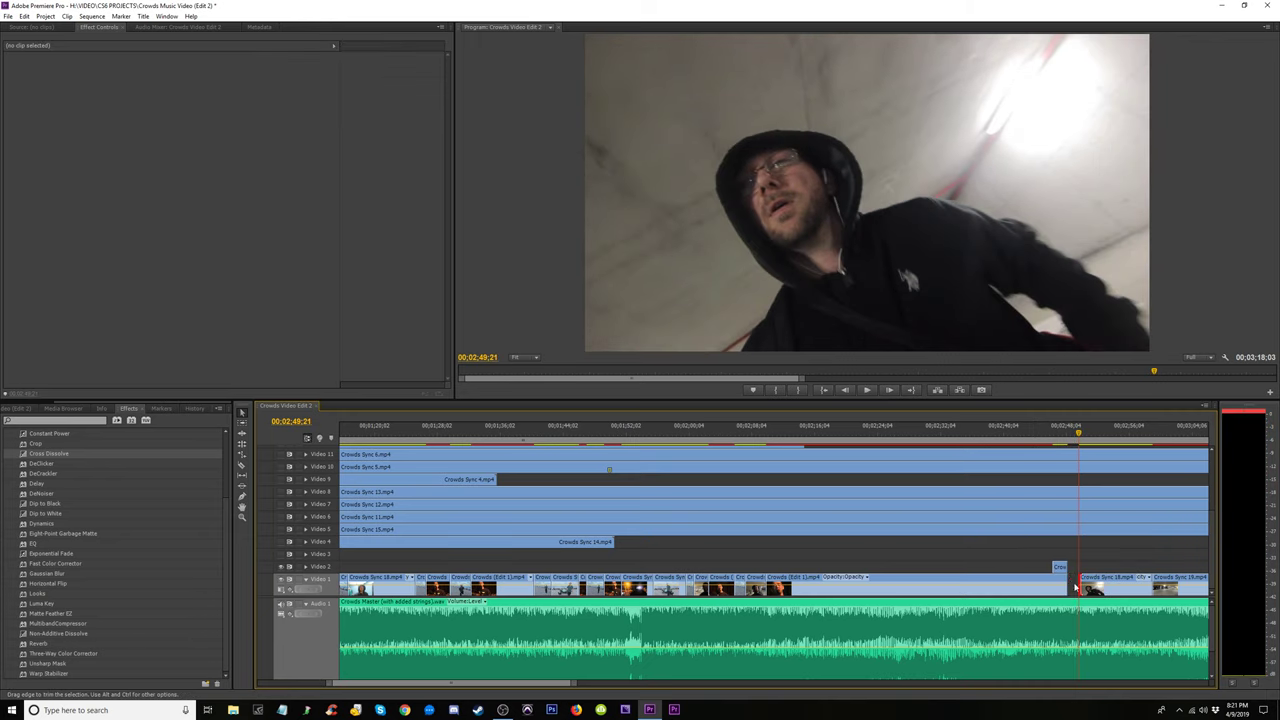
{"action": "left_click", "coordinate": [1068, 574]}
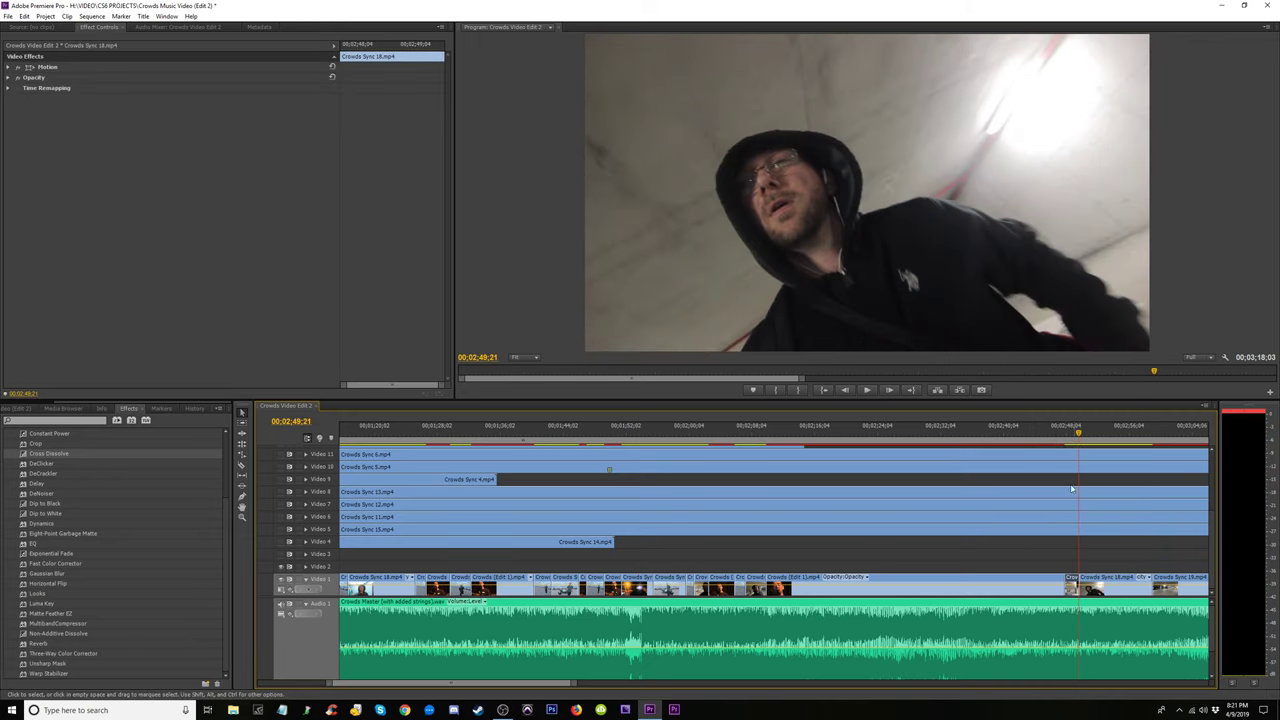
{"action": "left_click", "coordinate": [1060, 438]}
{"action": "key", "text": "space"}
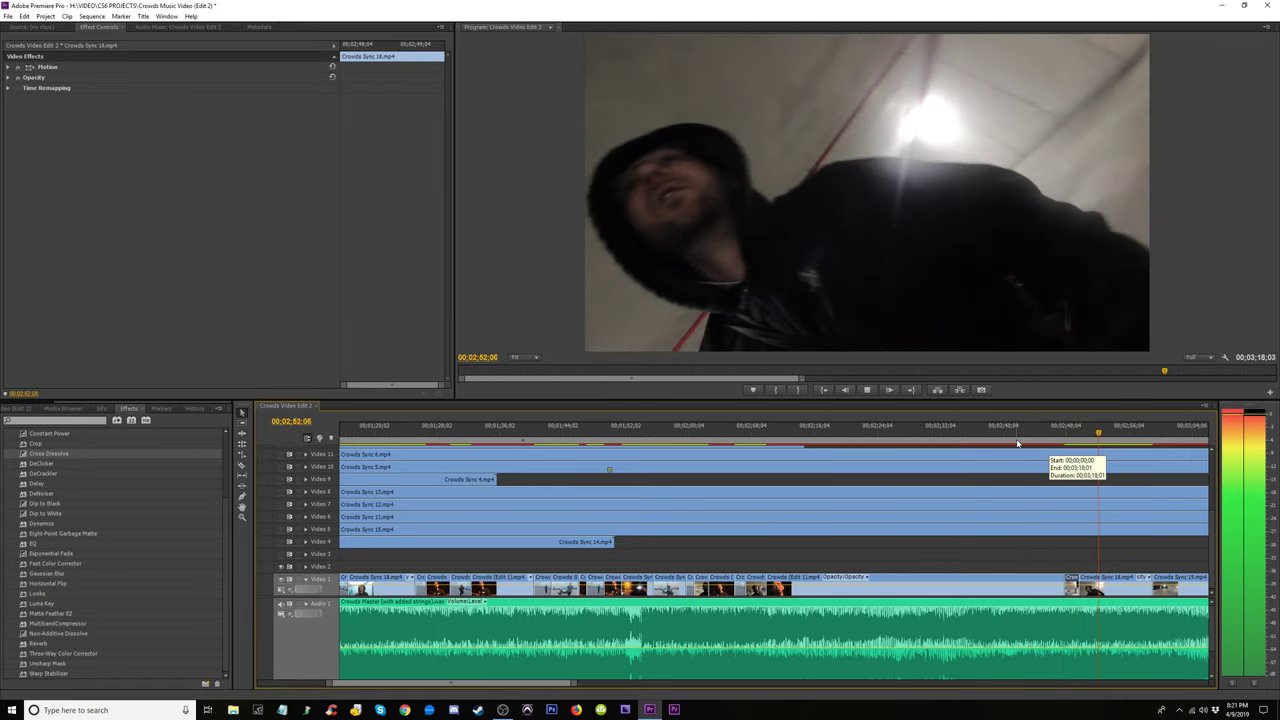
{"action": "key", "text": "minus"}
{"action": "key", "text": "minus"}
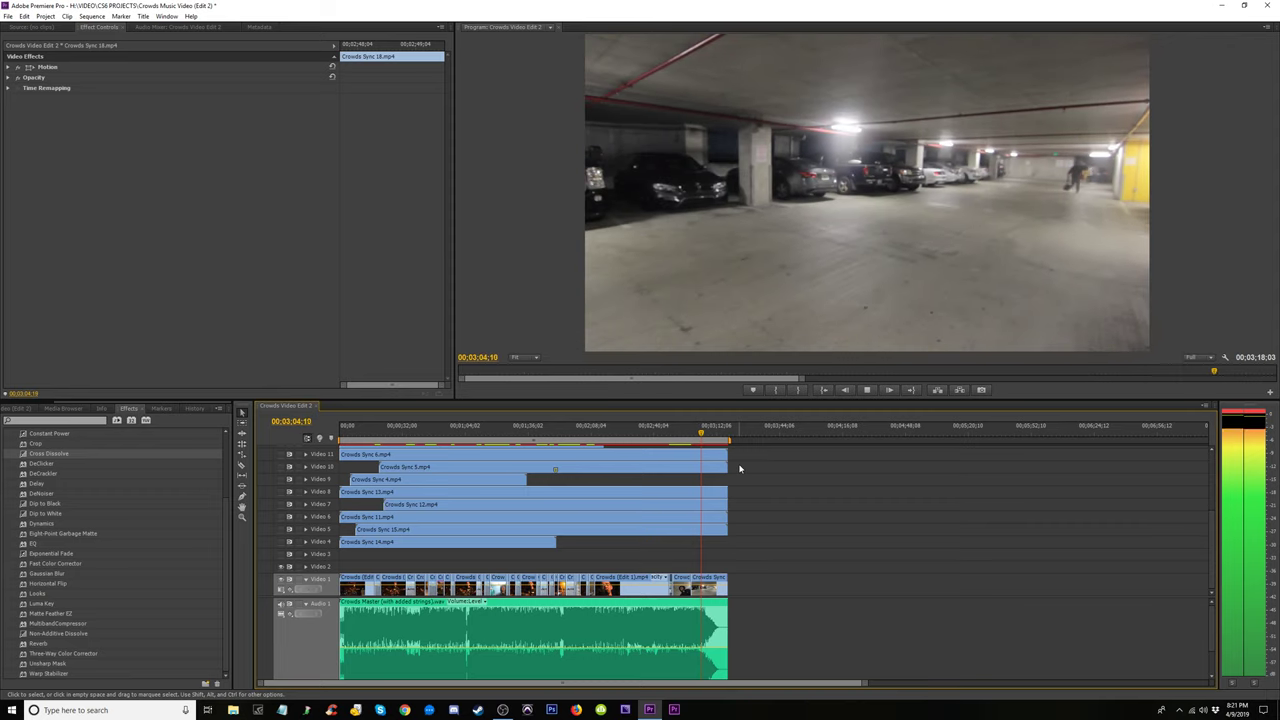
Delete the Position, Scale and Rotation zoom-in keyframes near 03:00
{"action": "key", "text": "equal"}
{"action": "key", "text": "equal"}
{"action": "key", "text": "equal"}
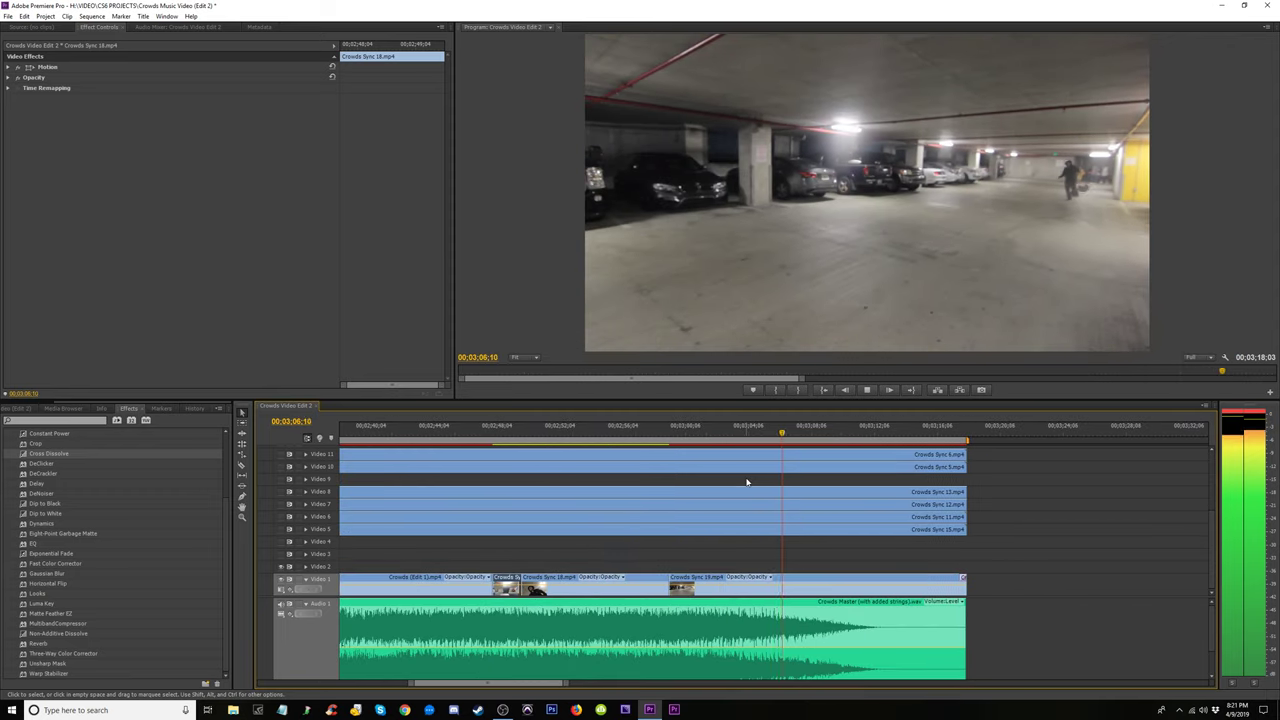
{"action": "left_click", "coordinate": [670, 436]}
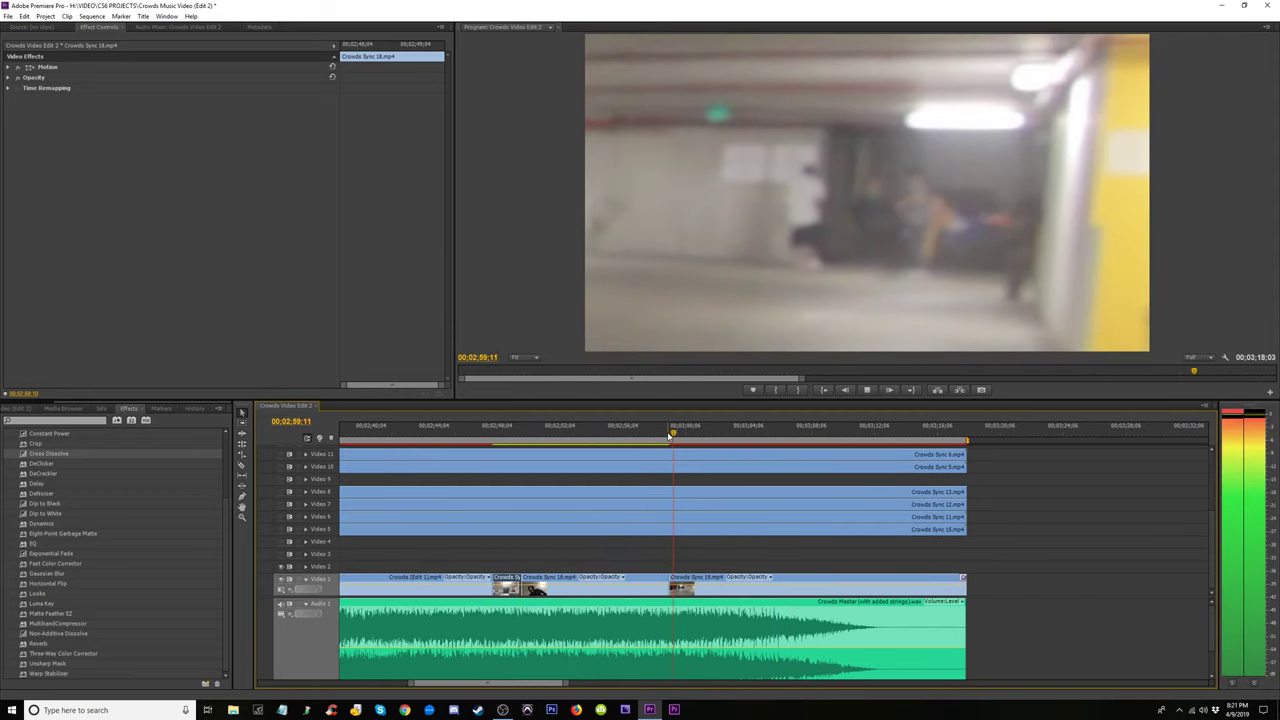
{"action": "key", "text": "space"}
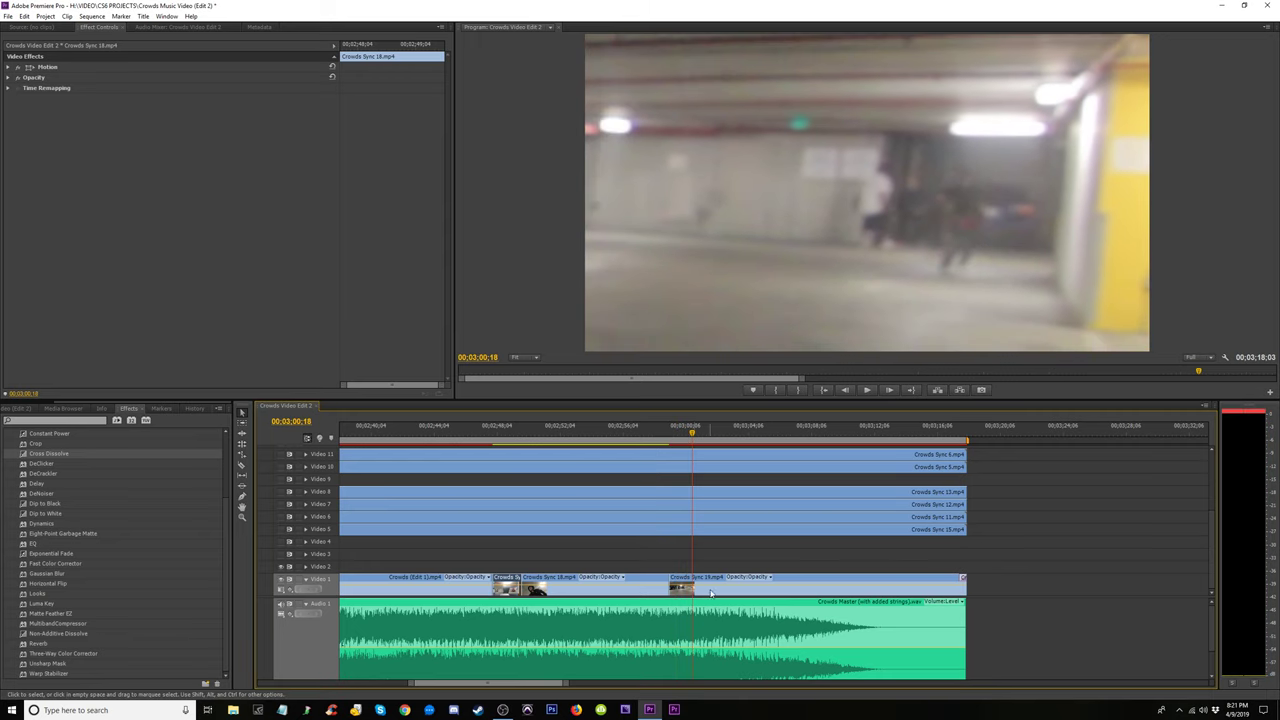
{"action": "left_click_drag", "start_coordinate": [389, 73], "coordinate": [366, 131]}
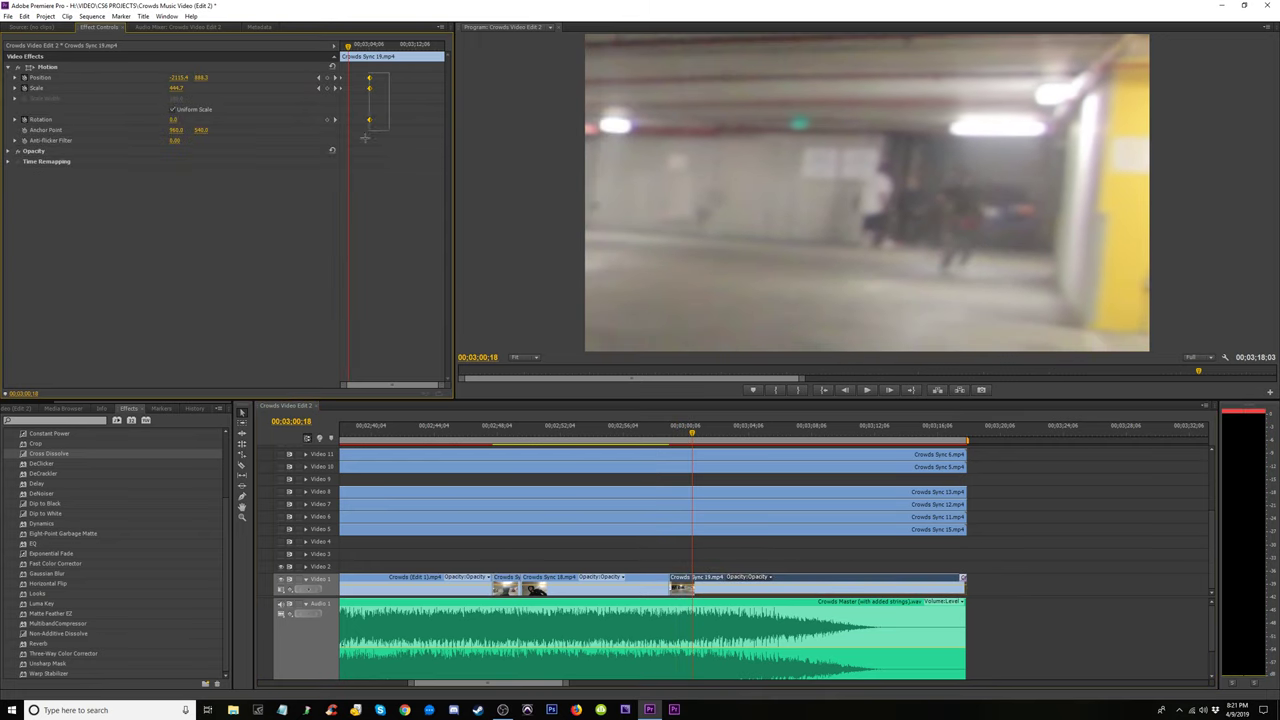
{"action": "key", "text": "Delete"}
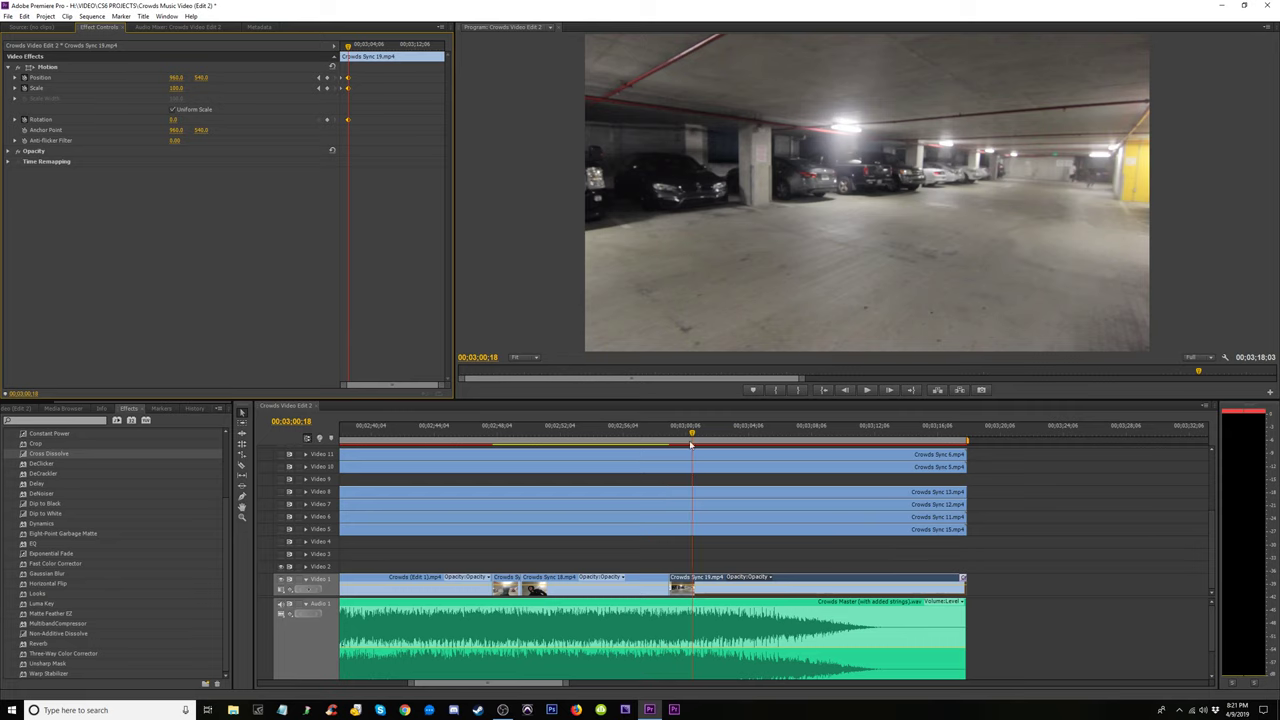
Replay the closing stretch from around 02:58 to check the result
{"action": "left_click", "coordinate": [661, 431]}
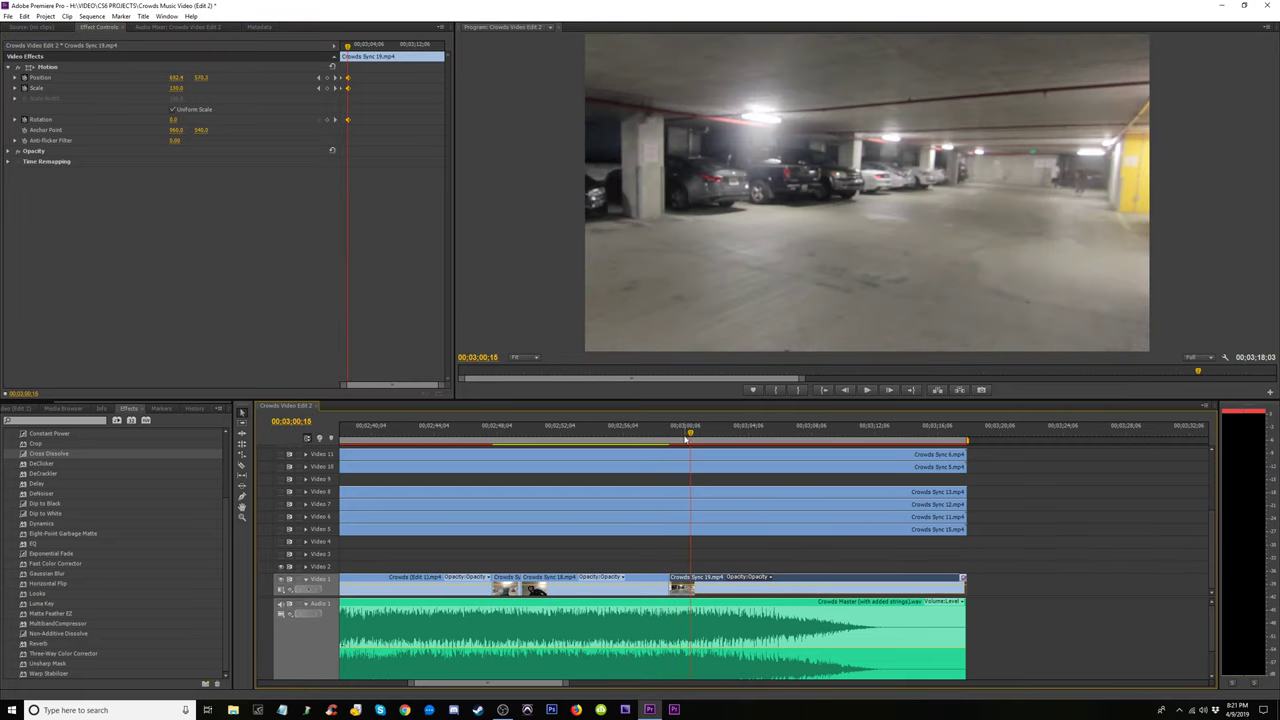
{"action": "left_click", "coordinate": [668, 432]}
{"action": "key", "text": "="}
{"action": "key", "text": "="}
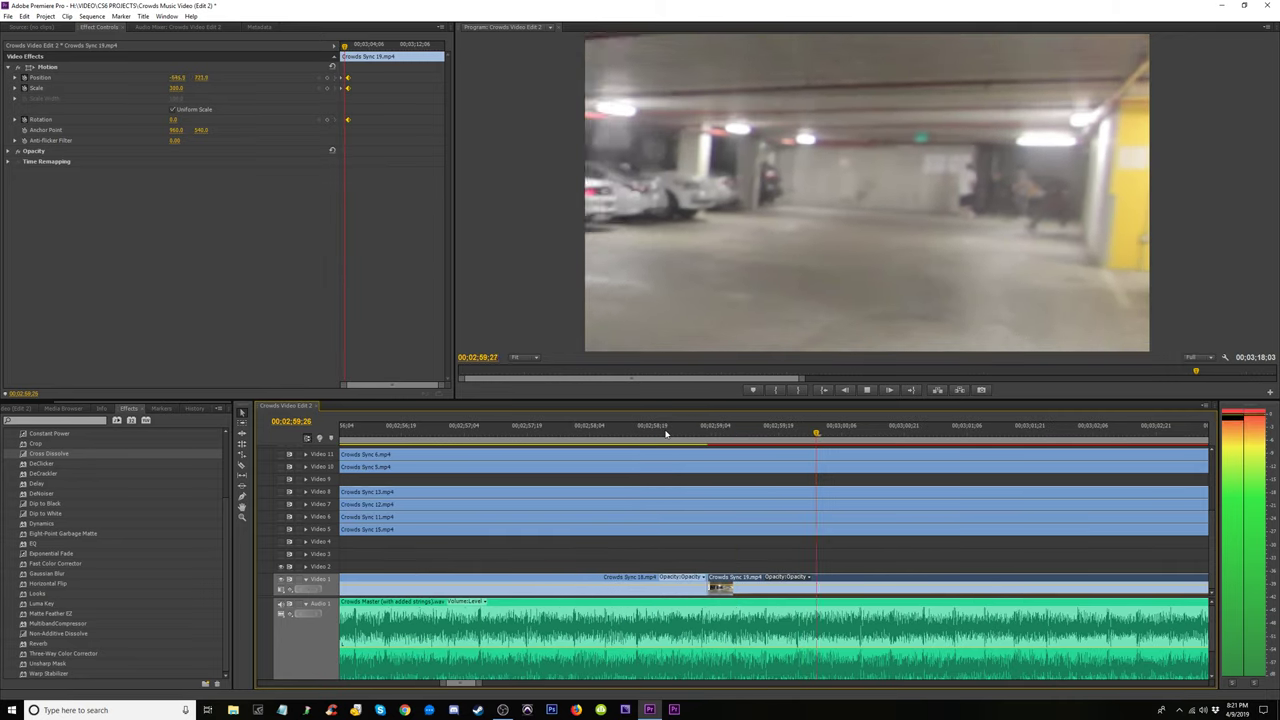
{"action": "left_click", "coordinate": [694, 434]}
{"action": "key", "text": "space"}
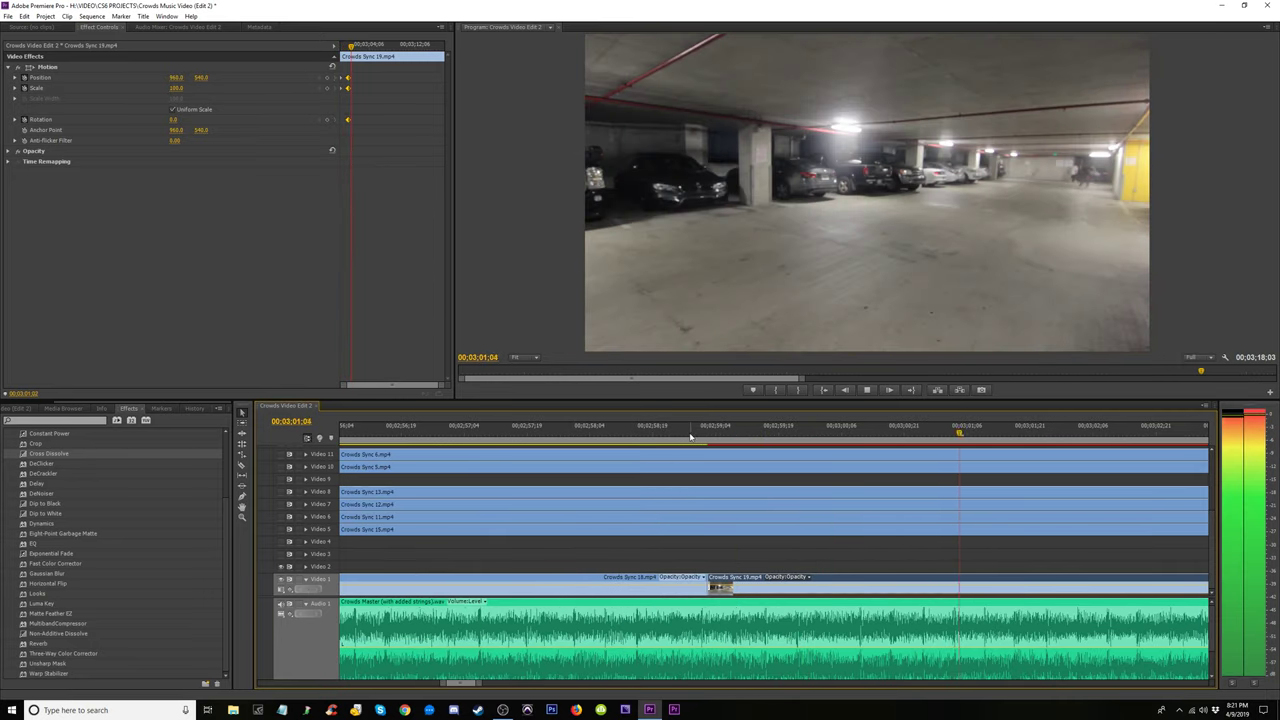
{"action": "key", "text": "space"}
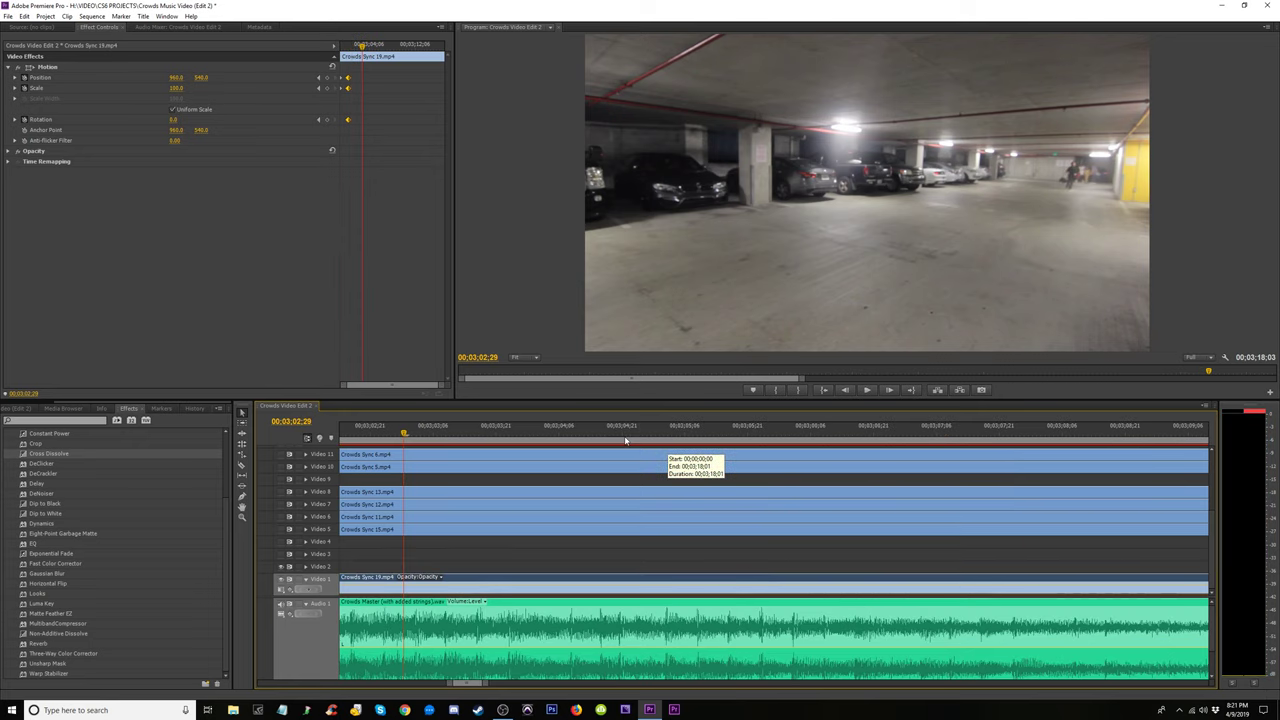
{"action": "key", "text": "minus"}
{"action": "key", "text": "minus"}
{"action": "left_click", "coordinate": [646, 434]}
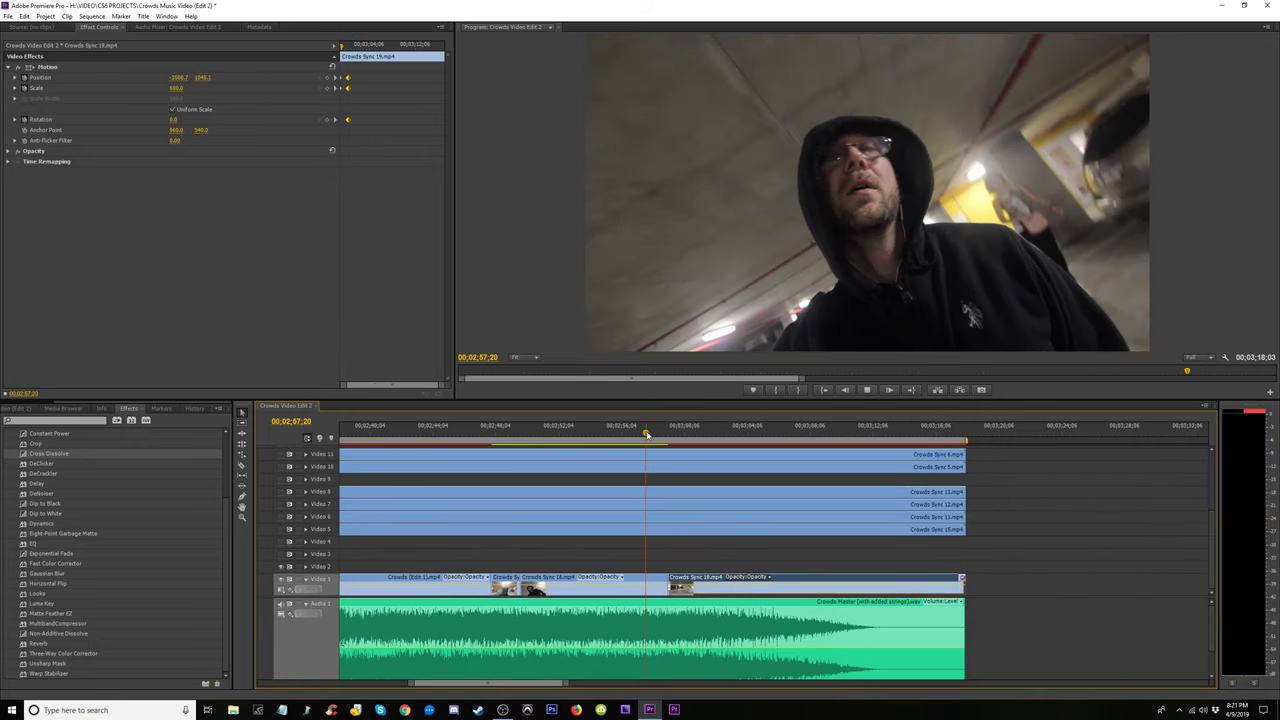
{"action": "key", "text": "space"}
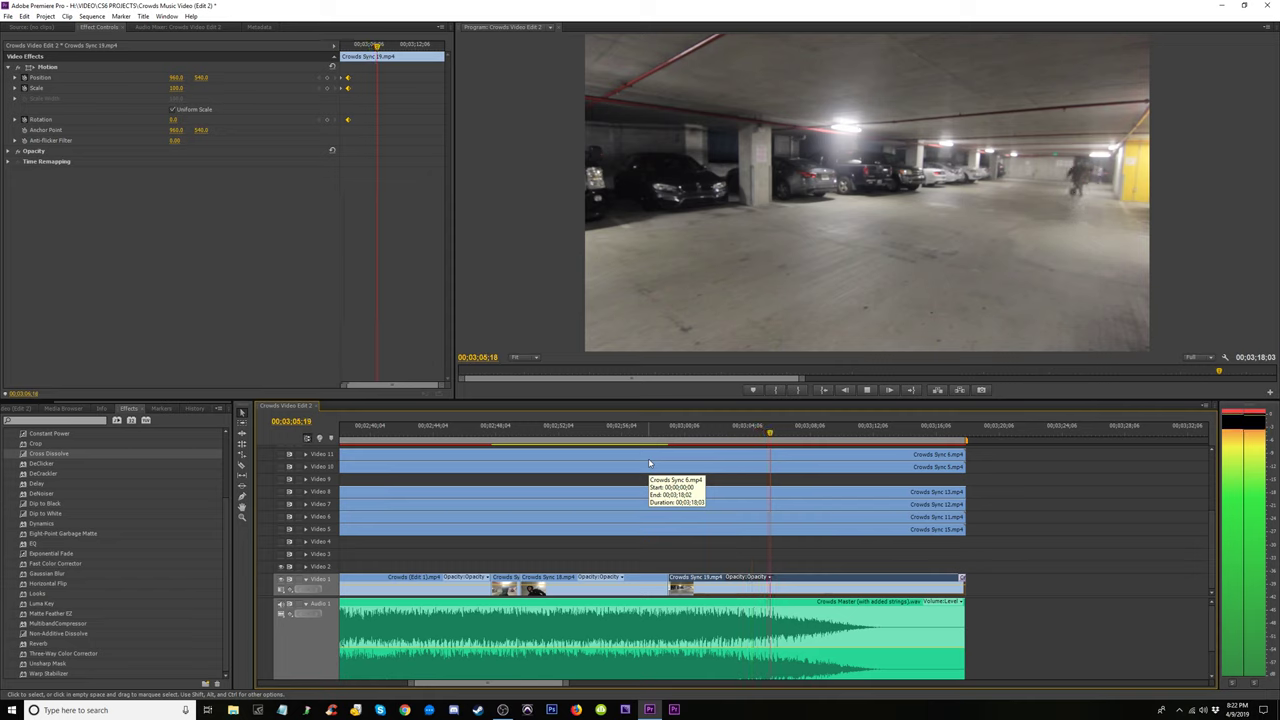
{"action": "key", "text": "space"}
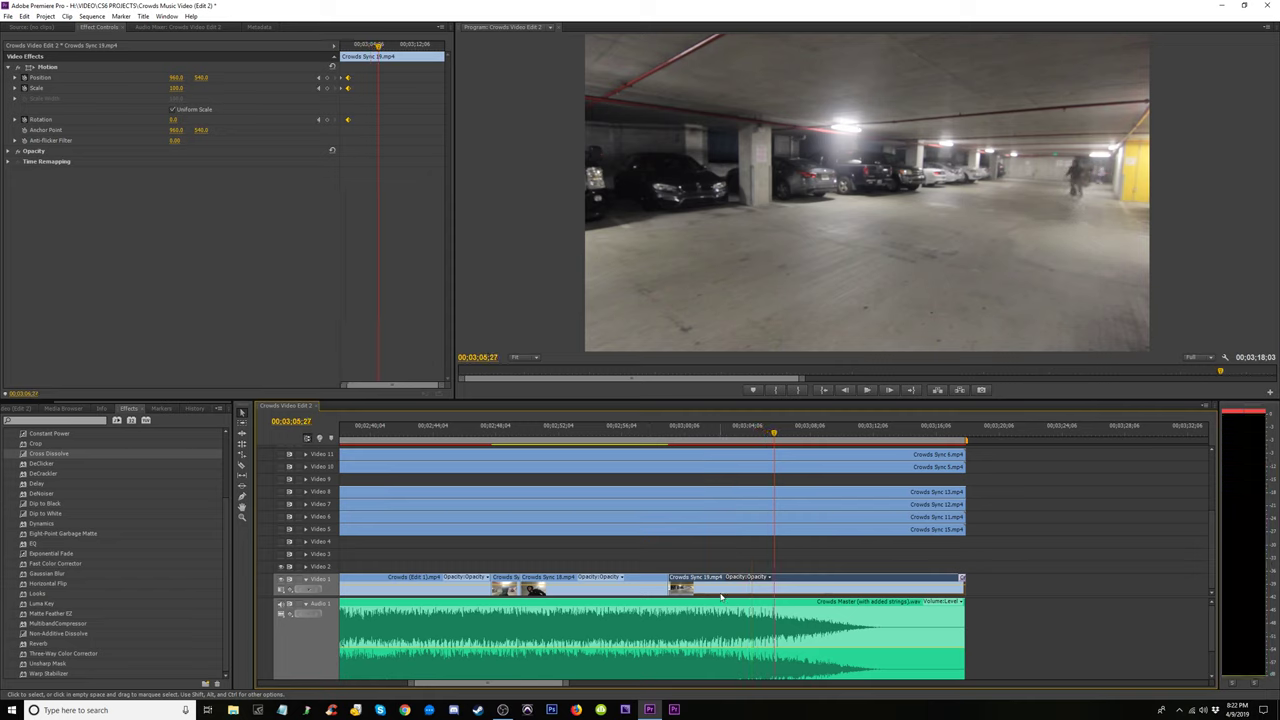
Move Crowds Sync 19 later on Video 1 and trim its end back to 00:03:20:03
{"action": "left_click_drag", "start_coordinate": [704, 594], "coordinate": [811, 594]}
{"action": "key", "text": "space"}
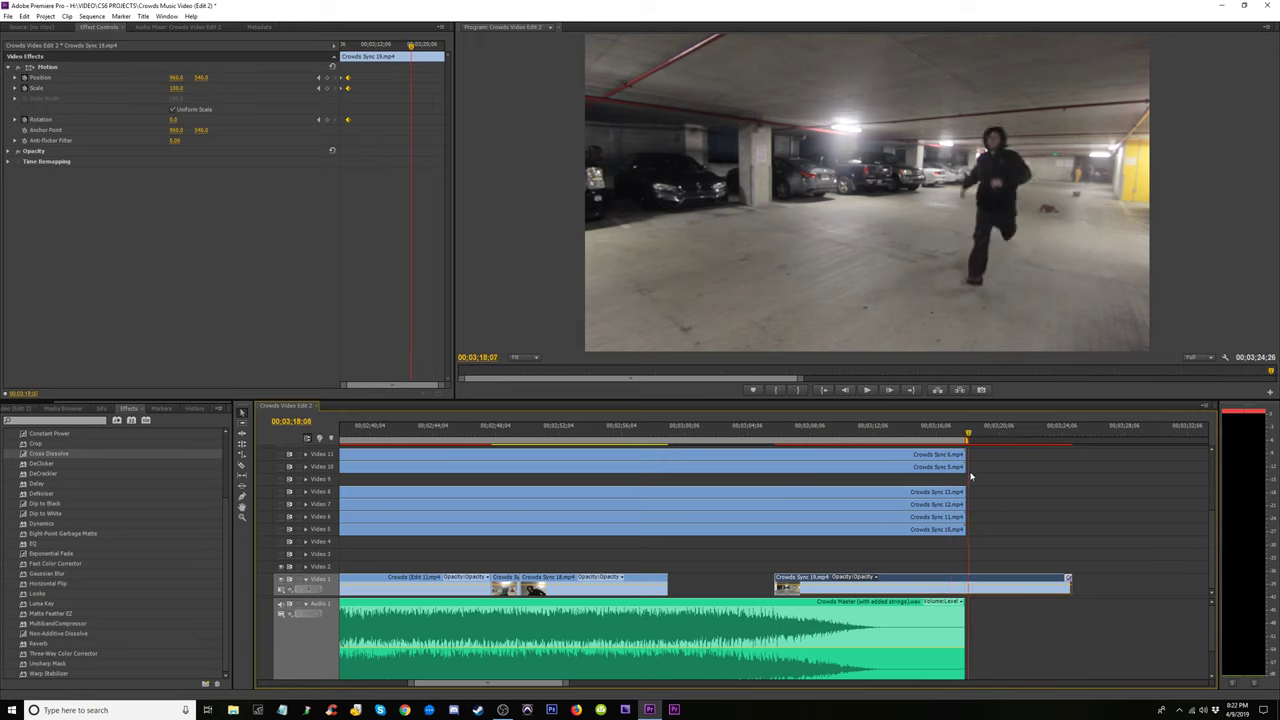
{"action": "left_click_drag", "start_coordinate": [957, 483], "coordinate": [922, 483]}
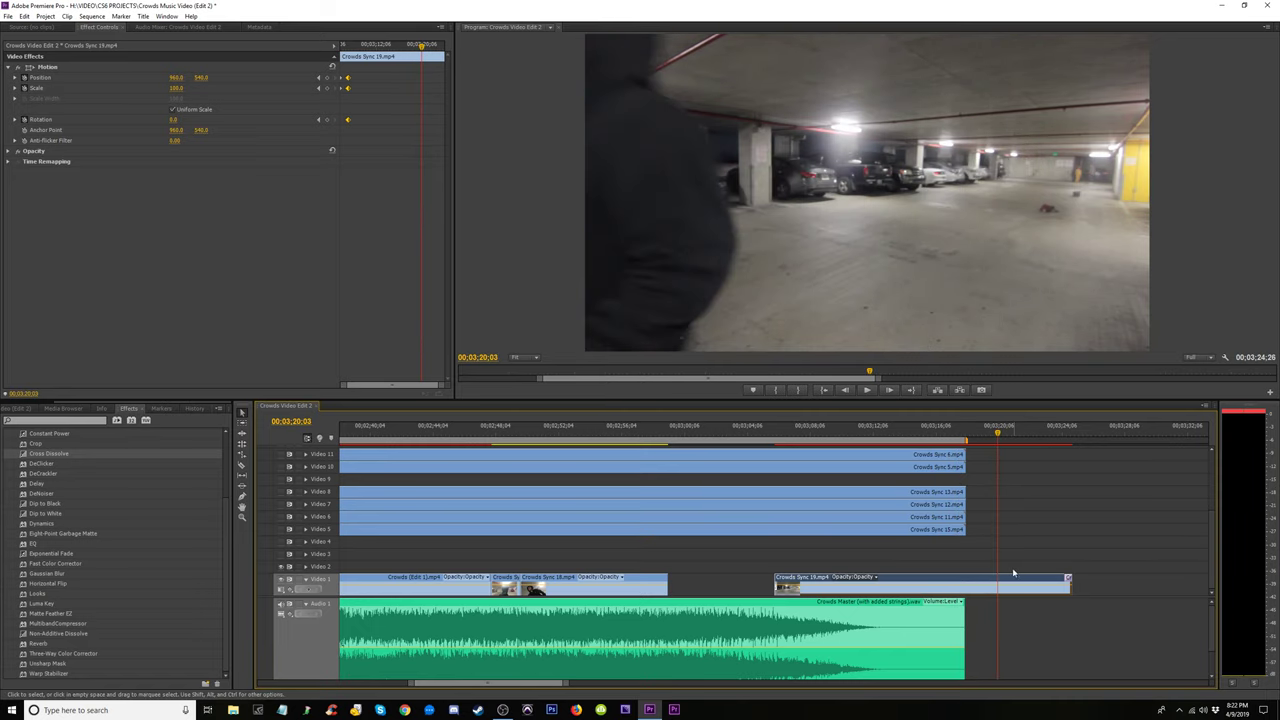
{"action": "left_click_drag", "start_coordinate": [1068, 586], "coordinate": [998, 590]}
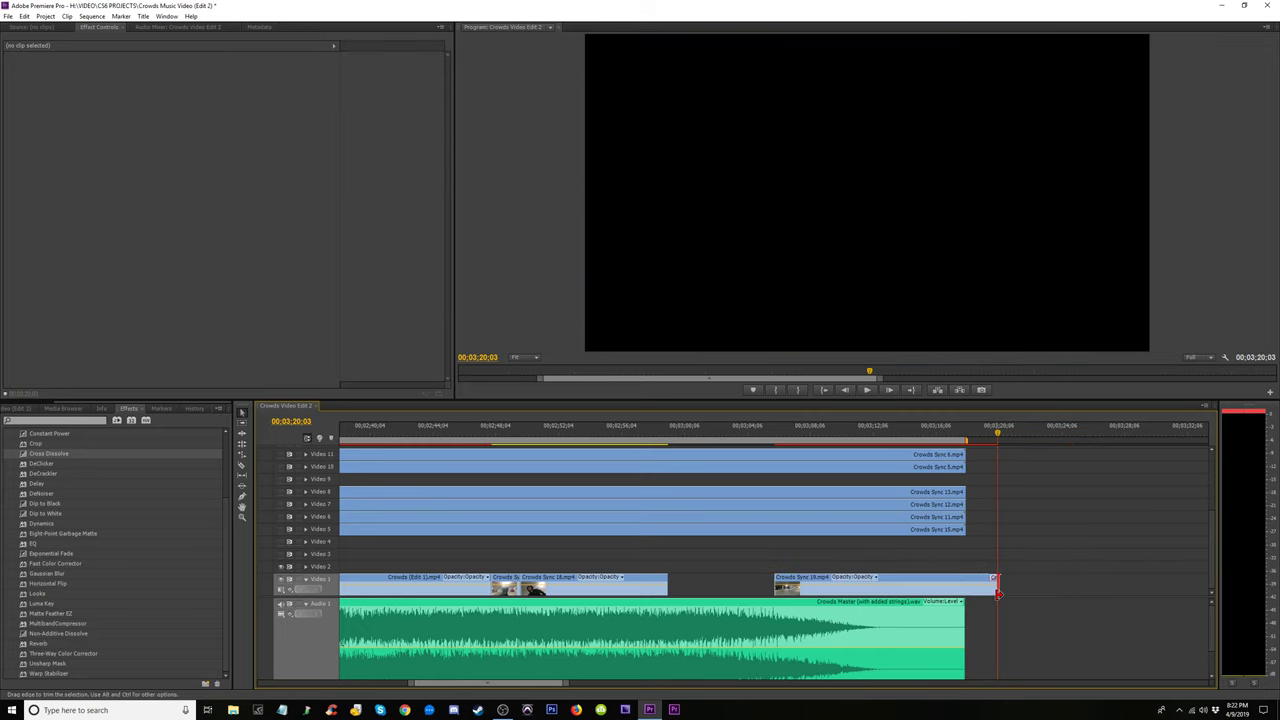
{"action": "left_click", "coordinate": [992, 581]}
Add a Cross Dissolve to the end of Crowds Sync 19, shortened to about 18 frames
{"action": "key", "text": "equal"}
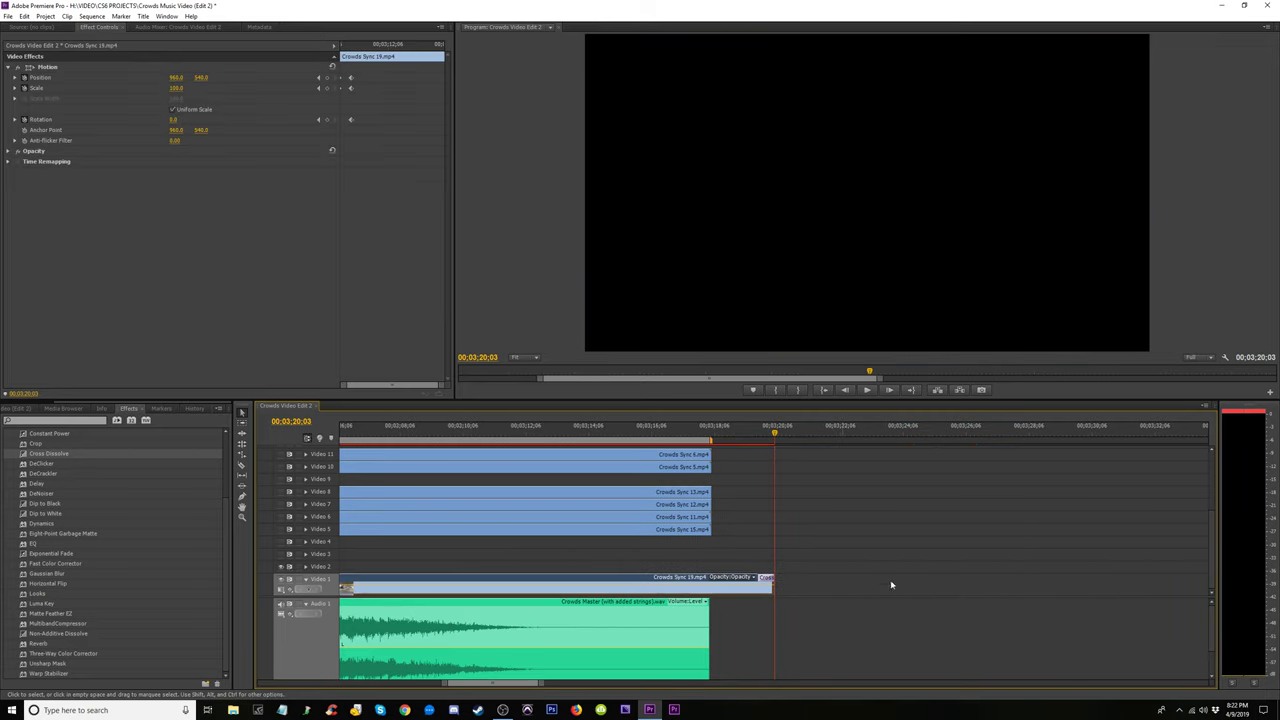
{"action": "left_click_drag", "start_coordinate": [765, 577], "coordinate": [762, 578]}
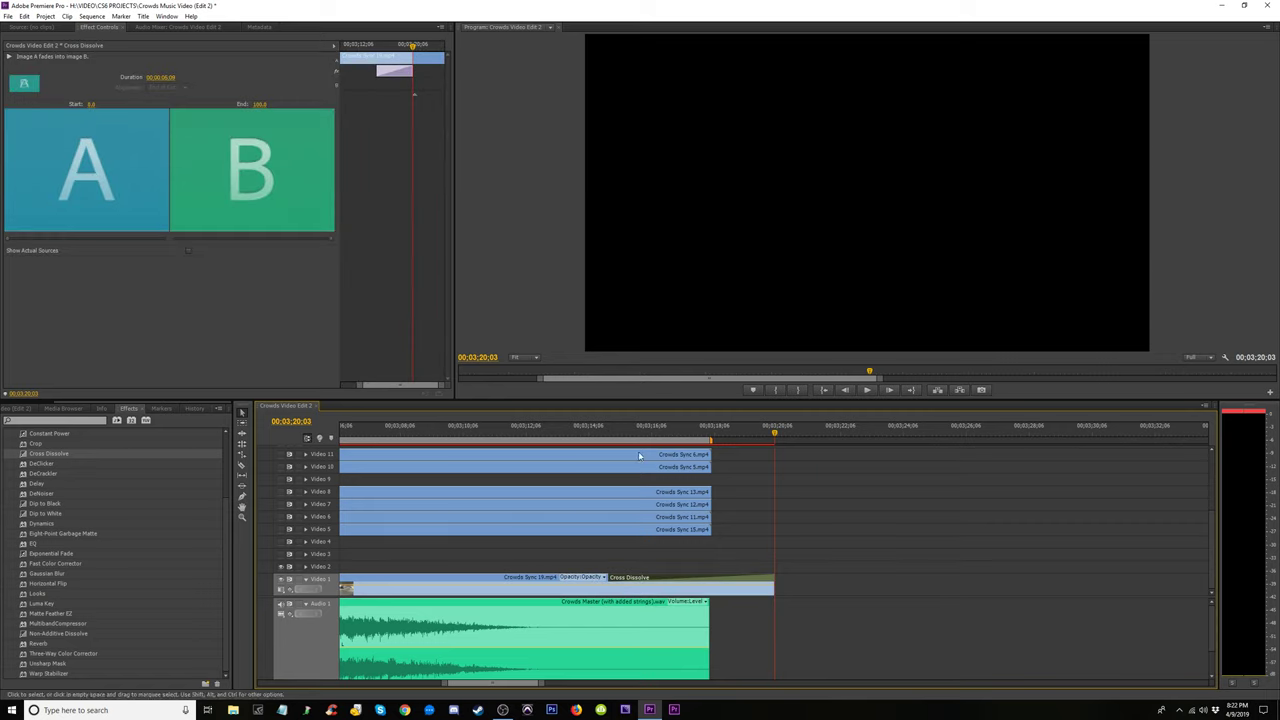
{"action": "mouse_move", "coordinate": [614, 437]}
{"action": "left_mouse_down"}
{"action": "mouse_move", "coordinate": [755, 457]}
{"action": "mouse_move", "coordinate": [652, 459]}
{"action": "mouse_move", "coordinate": [767, 480]}
{"action": "mouse_move", "coordinate": [755, 485]}
{"action": "left_mouse_up"}
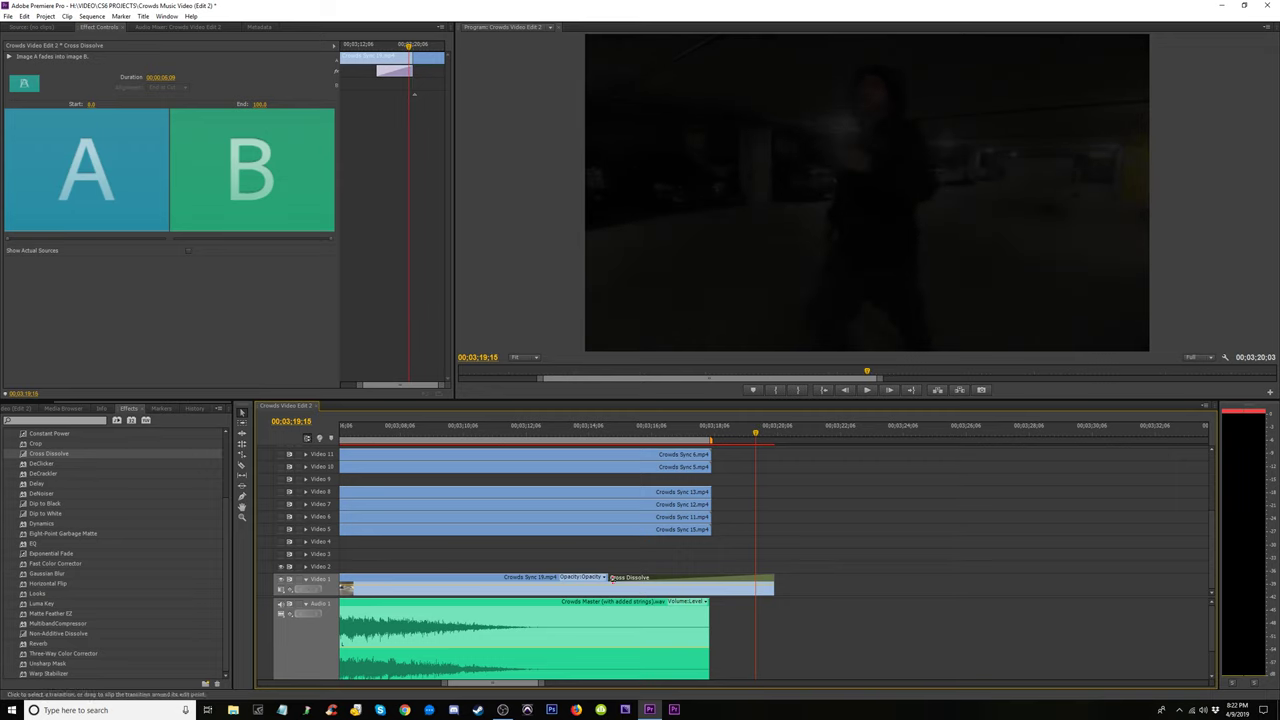
{"action": "left_click_drag", "start_coordinate": [606, 583], "coordinate": [757, 583]}
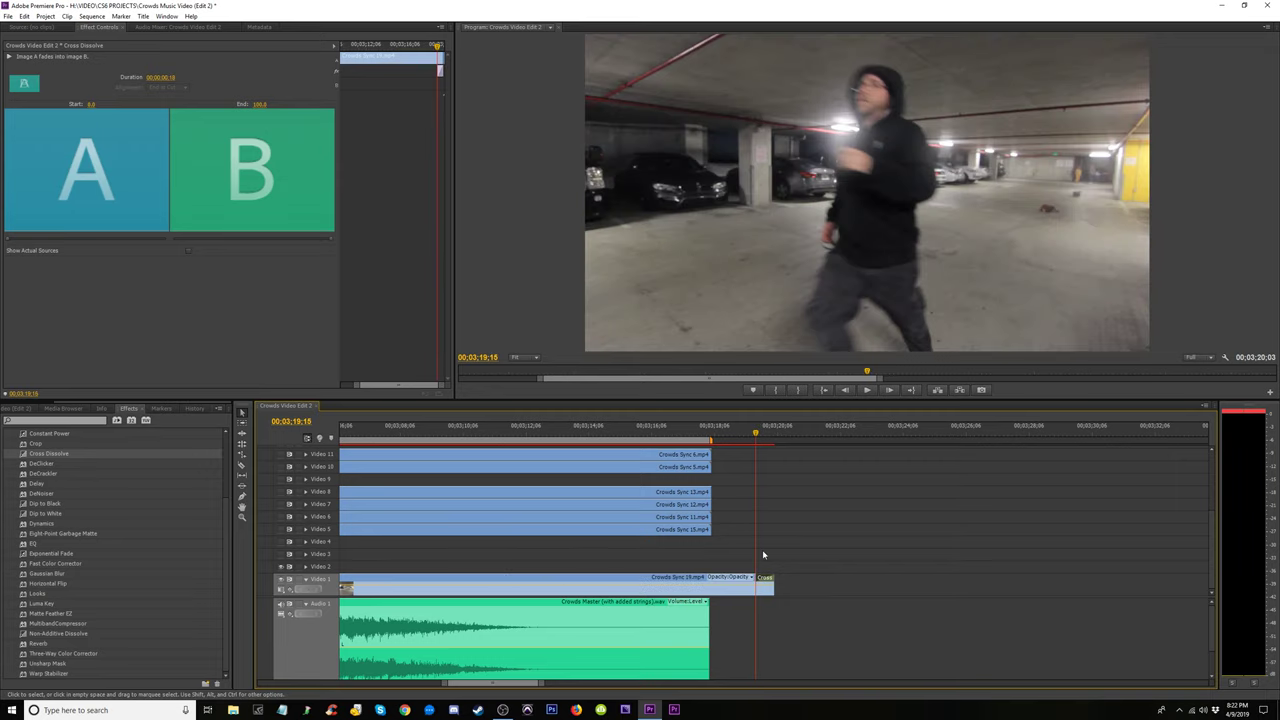
{"action": "left_click_drag", "start_coordinate": [723, 432], "coordinate": [782, 448]}
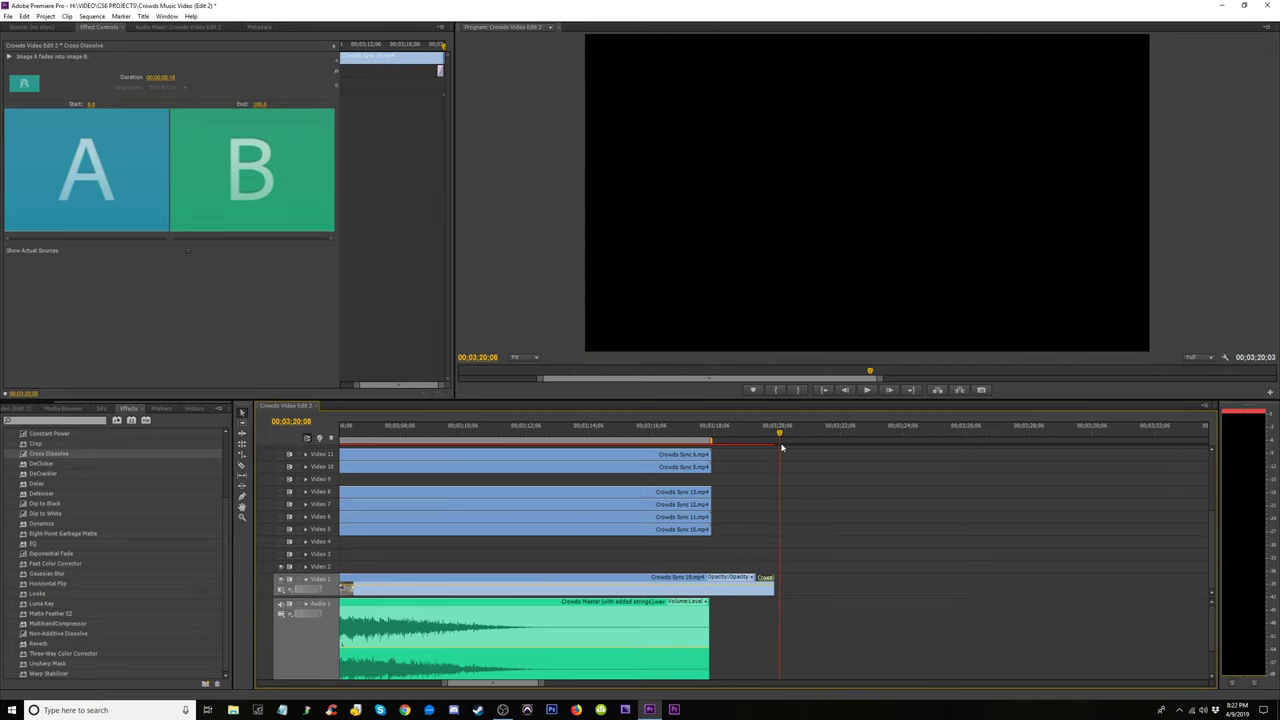
Extend the clip's end to the playhead at 00;03;20;08 and preview the fade
{"action": "left_click_drag", "start_coordinate": [780, 592], "coordinate": [787, 576]}
{"action": "left_click", "coordinate": [730, 437]}
{"action": "key", "text": "space"}
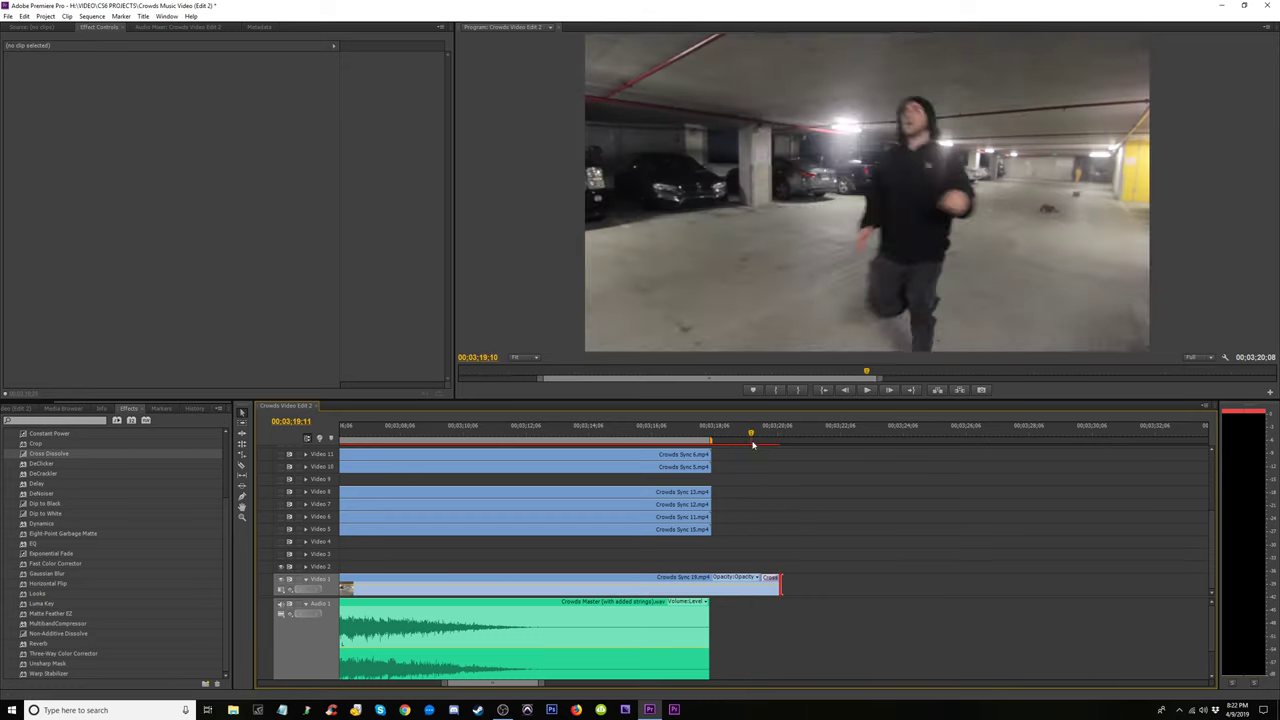
Nudge Crowds Sync 19 on Video 1 and review it from about 03:07
{"action": "key", "text": "minus"}
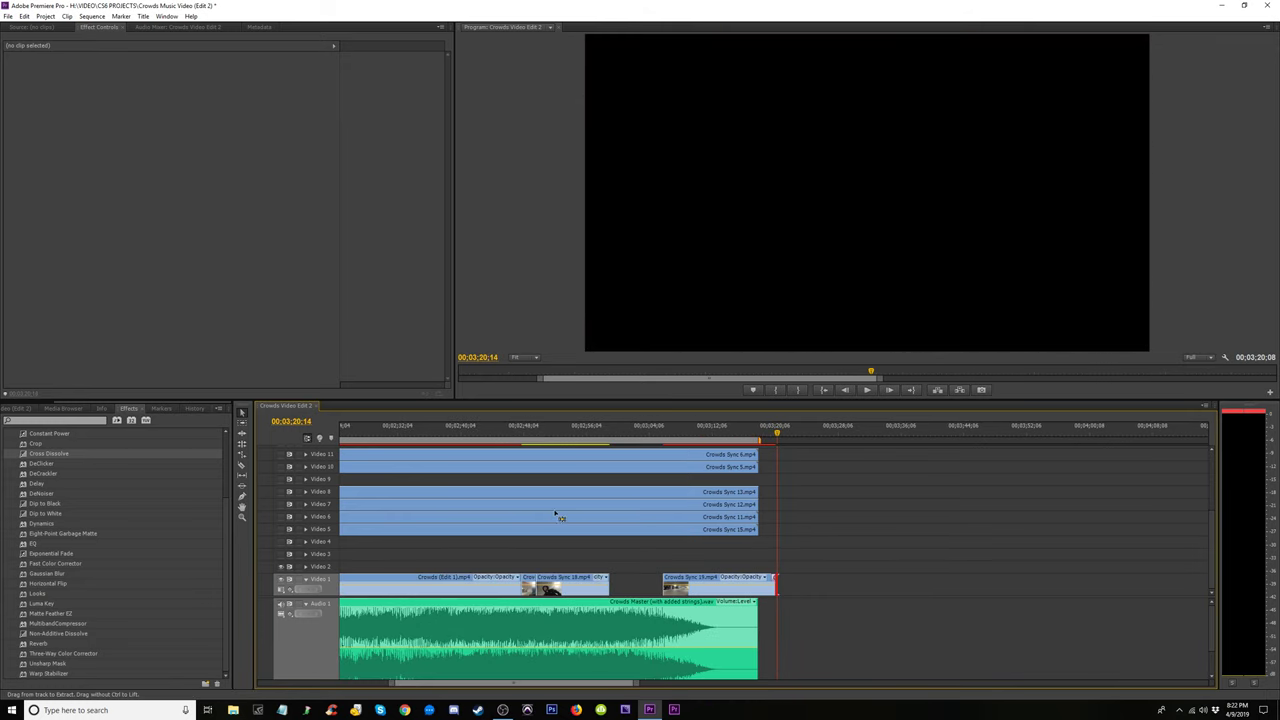
{"action": "key", "text": "equal"}
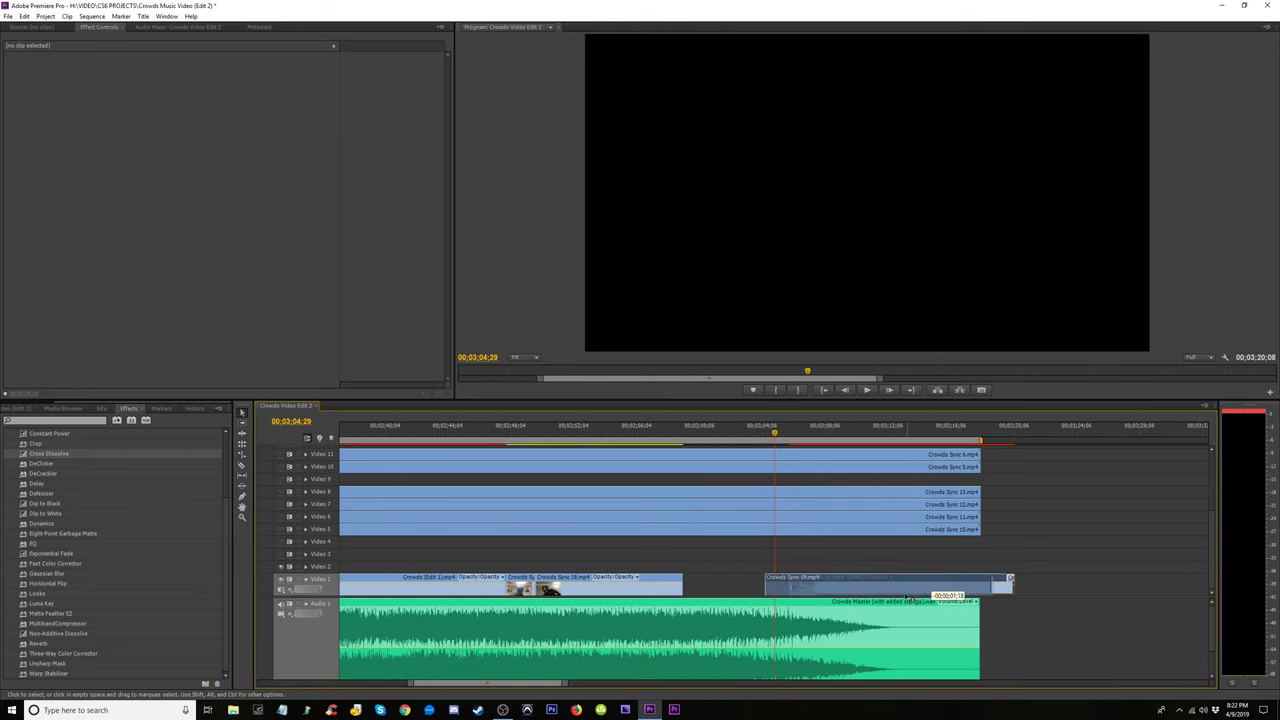
{"action": "left_click_drag", "start_coordinate": [907, 597], "coordinate": [898, 592]}
{"action": "left_click_drag", "start_coordinate": [772, 432], "coordinate": [810, 432]}
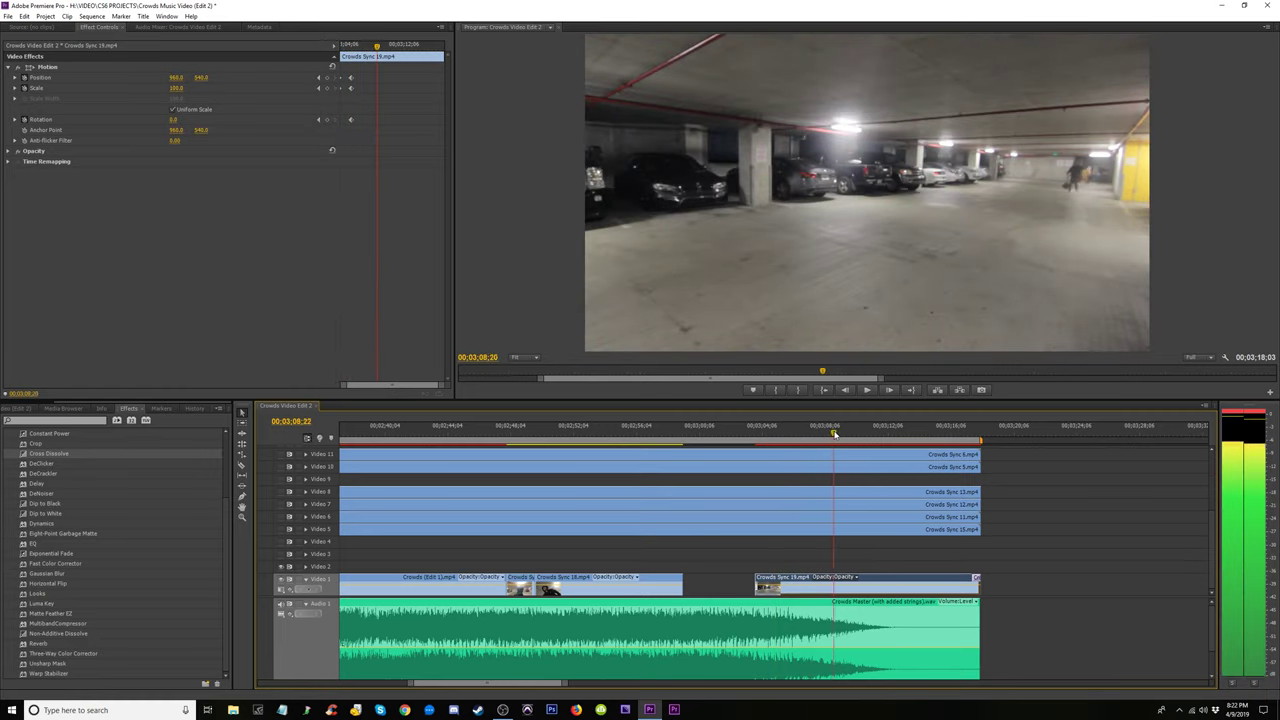
{"action": "key", "text": "space"}
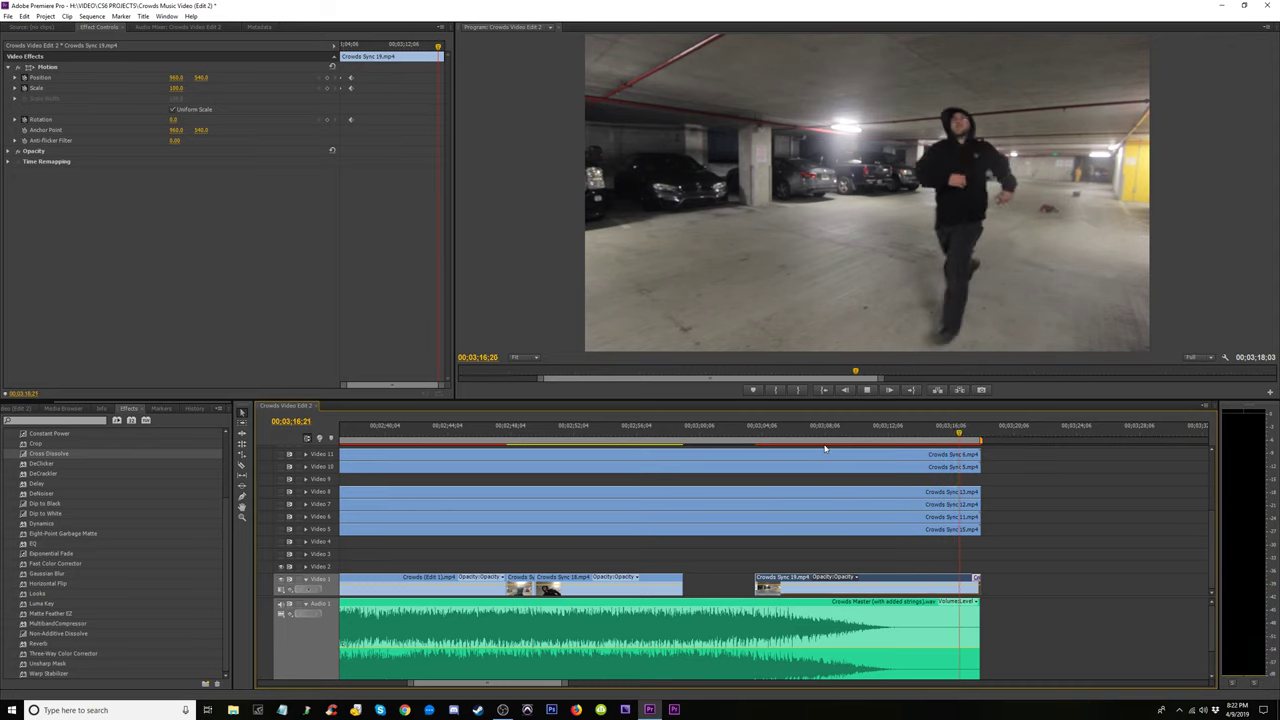
{"action": "key", "text": "space"}
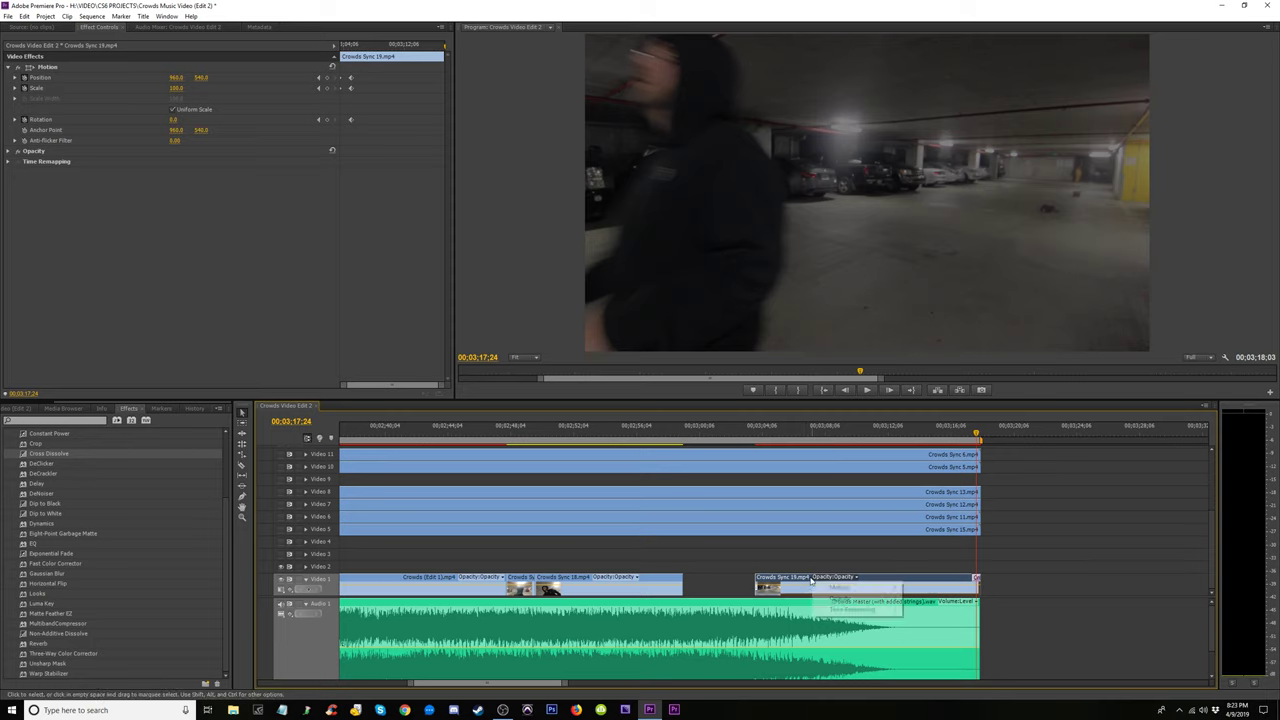
Move the Video 1 clip about 3;24 earlier and play it back
{"action": "left_click_drag", "start_coordinate": [759, 585], "coordinate": [697, 584]}
{"action": "left_click", "coordinate": [832, 430]}
{"action": "key", "text": "space"}
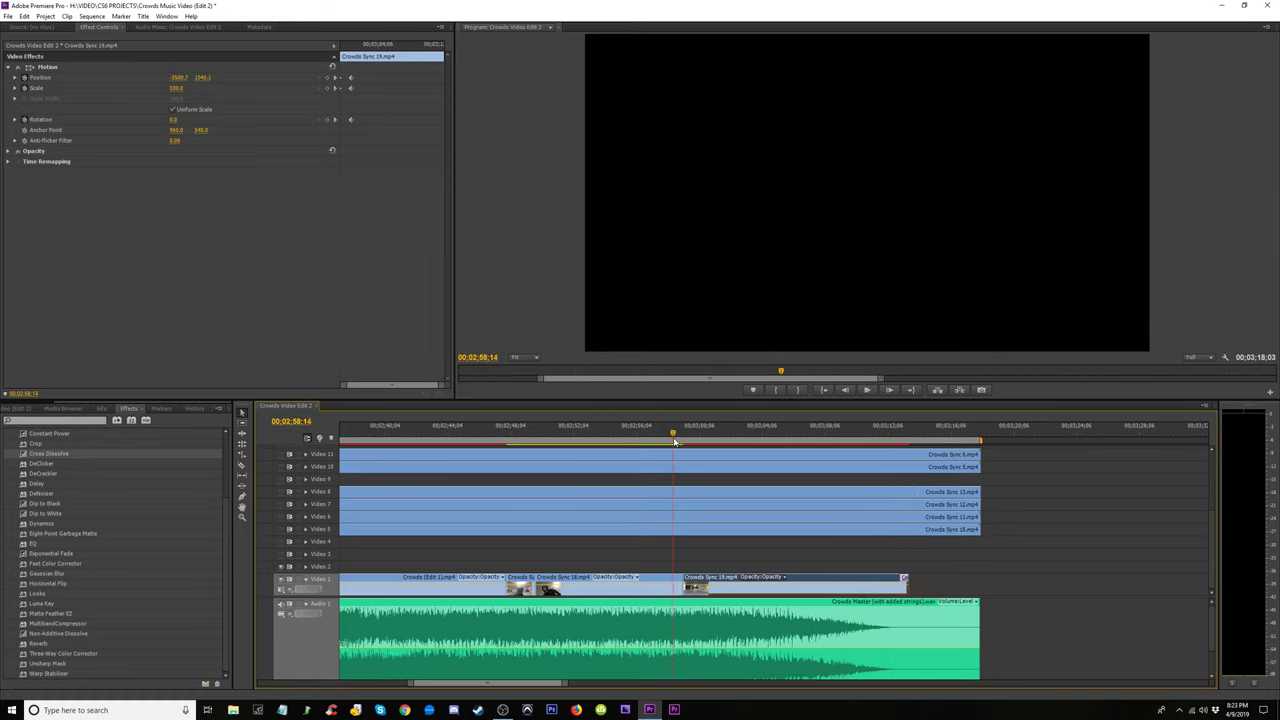
{"action": "key", "text": "space"}
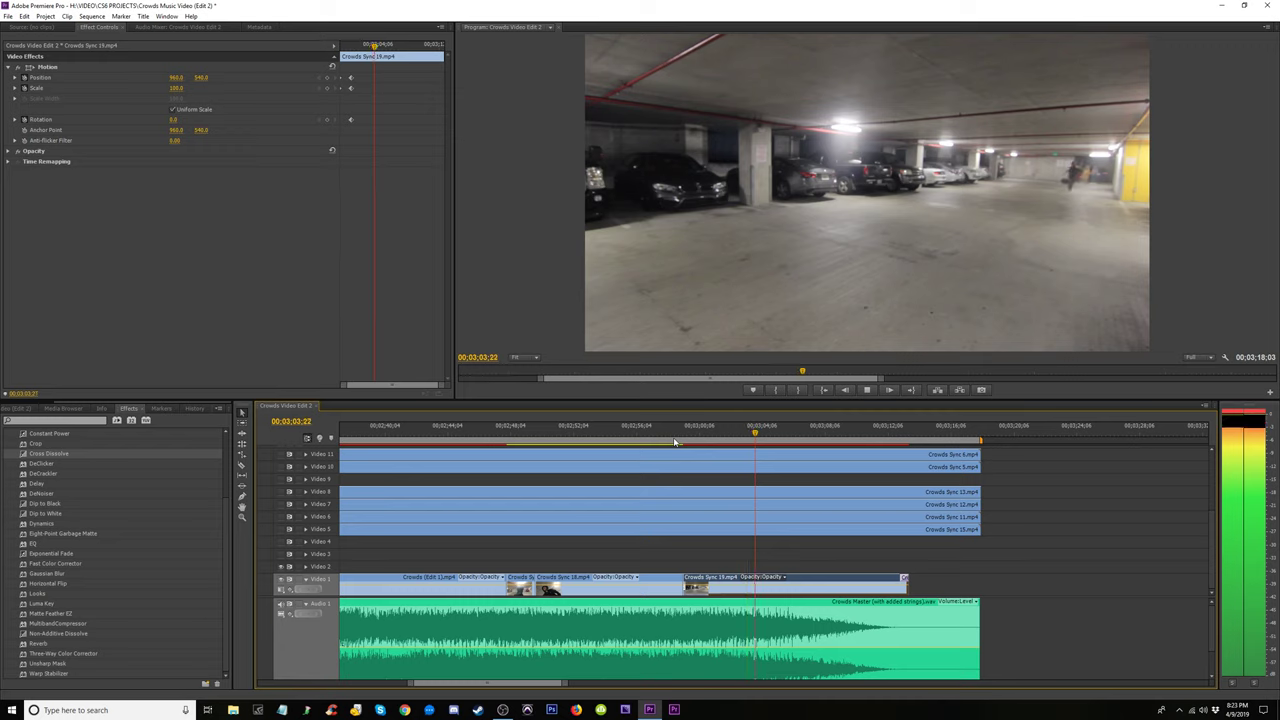
Extend its end about 3;05 to finish with the upper tracks, then review from 02;58;14
{"action": "left_click_drag", "start_coordinate": [906, 580], "coordinate": [980, 584]}
{"action": "left_click_drag", "start_coordinate": [766, 432], "coordinate": [919, 442]}
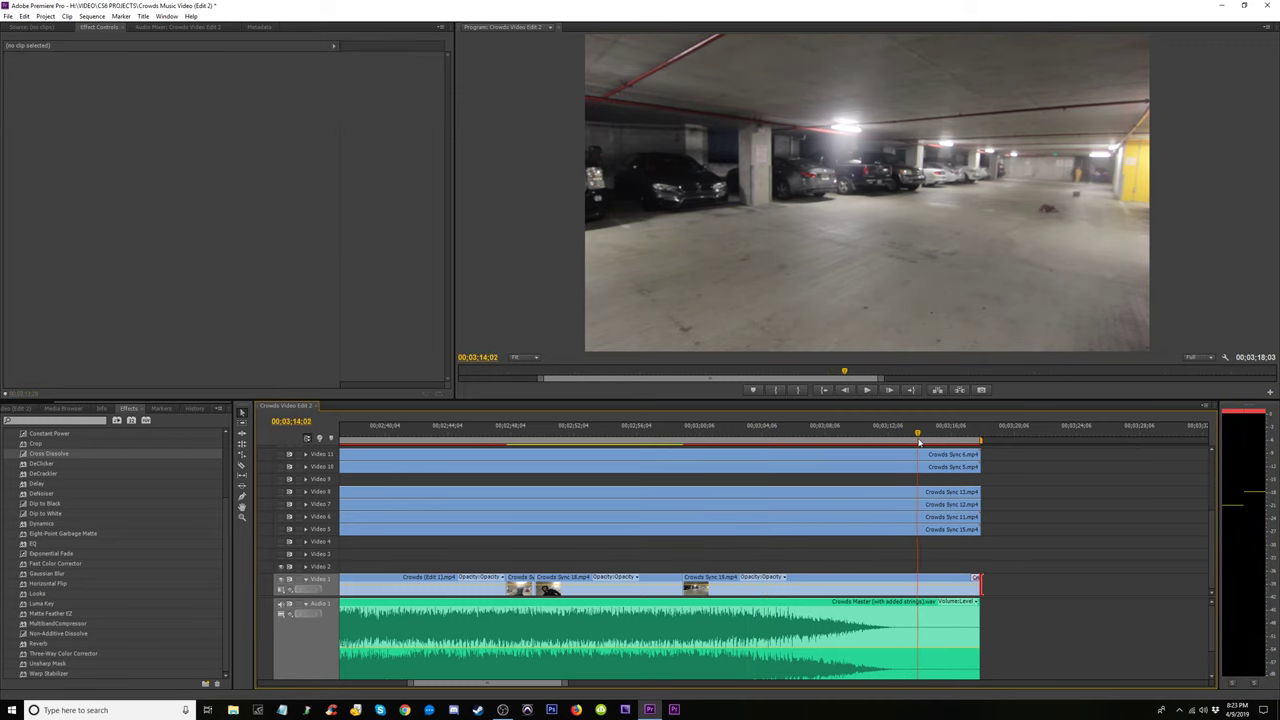
{"action": "left_click_drag", "start_coordinate": [960, 440], "coordinate": [675, 433]}
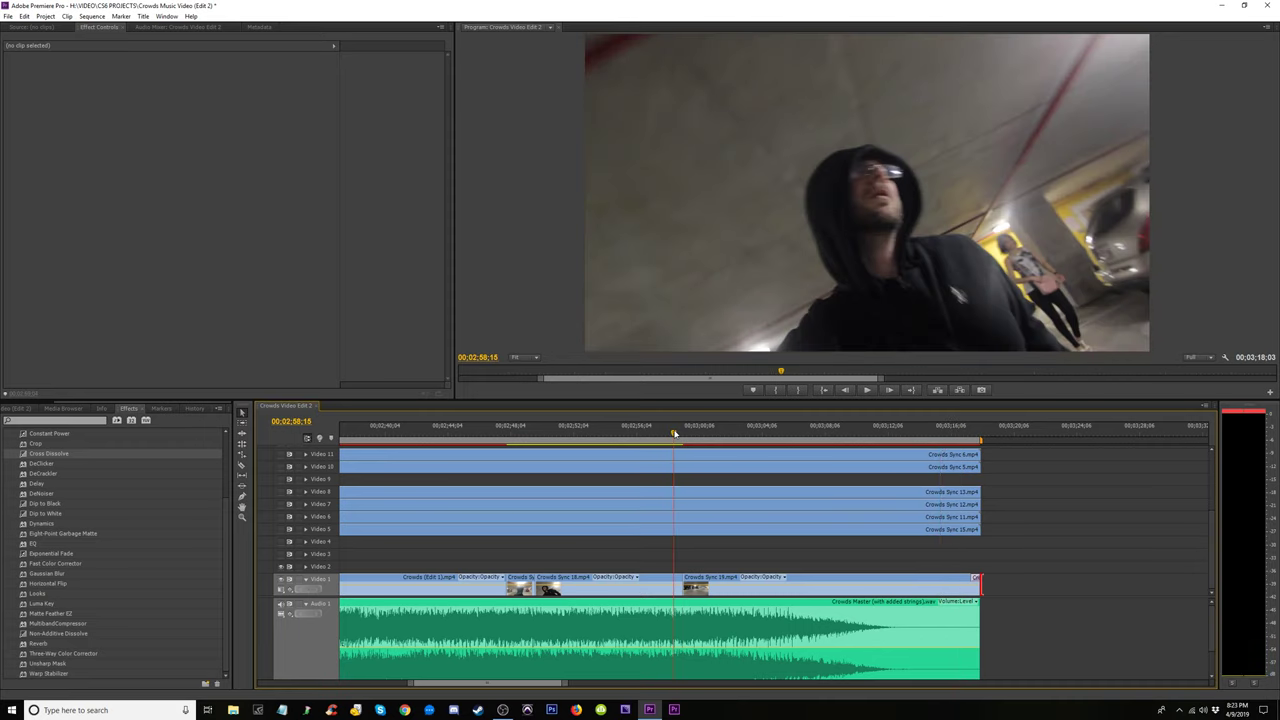
{"action": "key", "text": "space"}
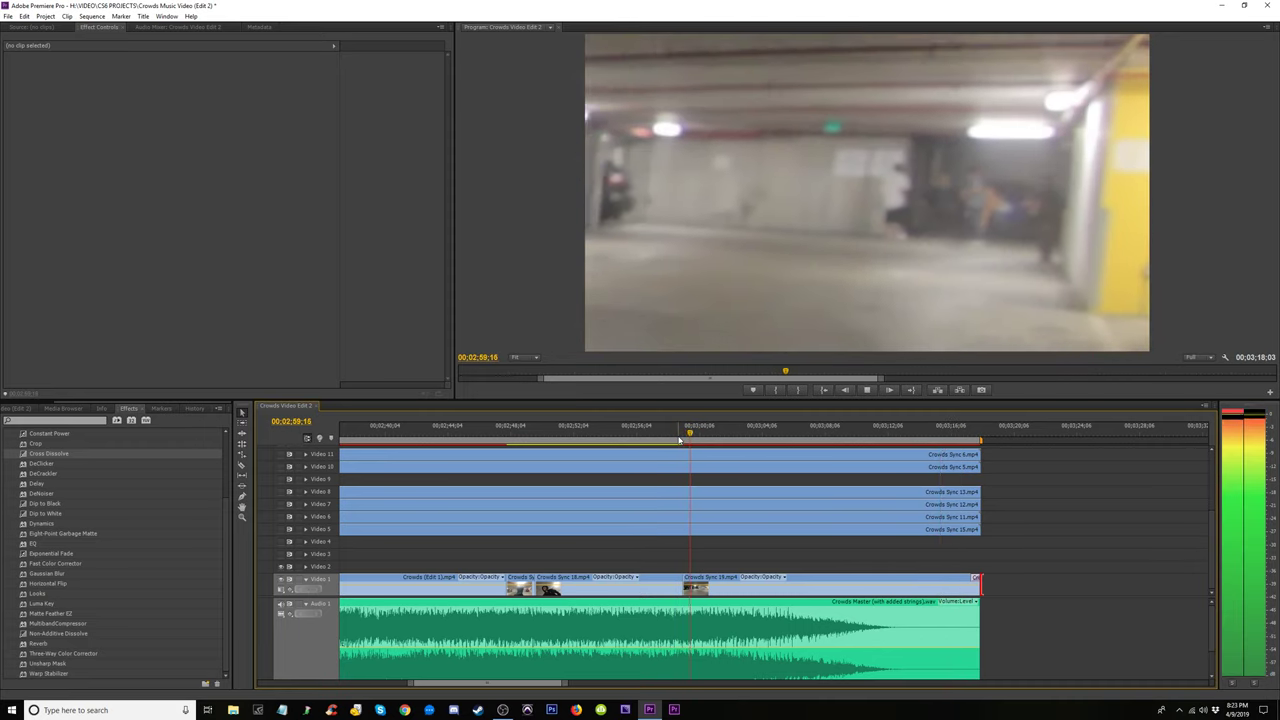
{"action": "key", "text": "minus"}
{"action": "key", "text": "minus"}
{"action": "key", "text": "minus"}
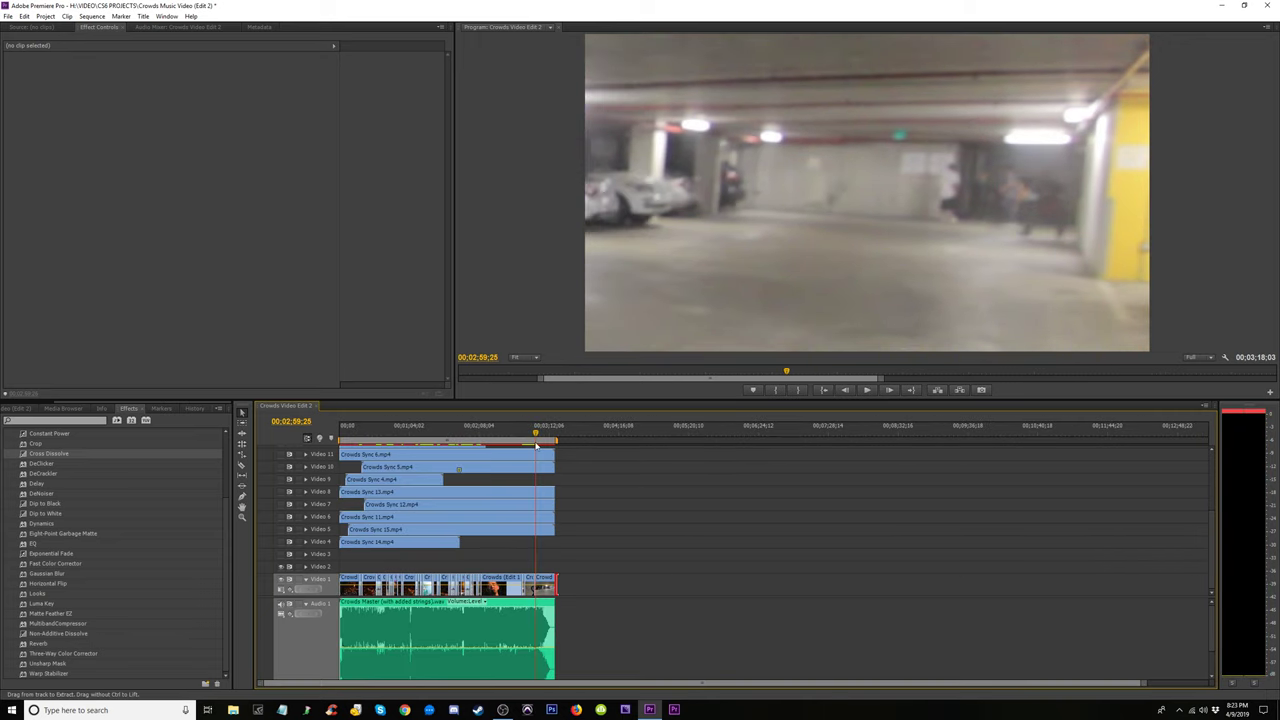
Drag the Crowds Sync clips on Video 4–11 and the upper clips down two tracks
{"action": "left_click_drag", "start_coordinate": [558, 555], "coordinate": [332, 461]}
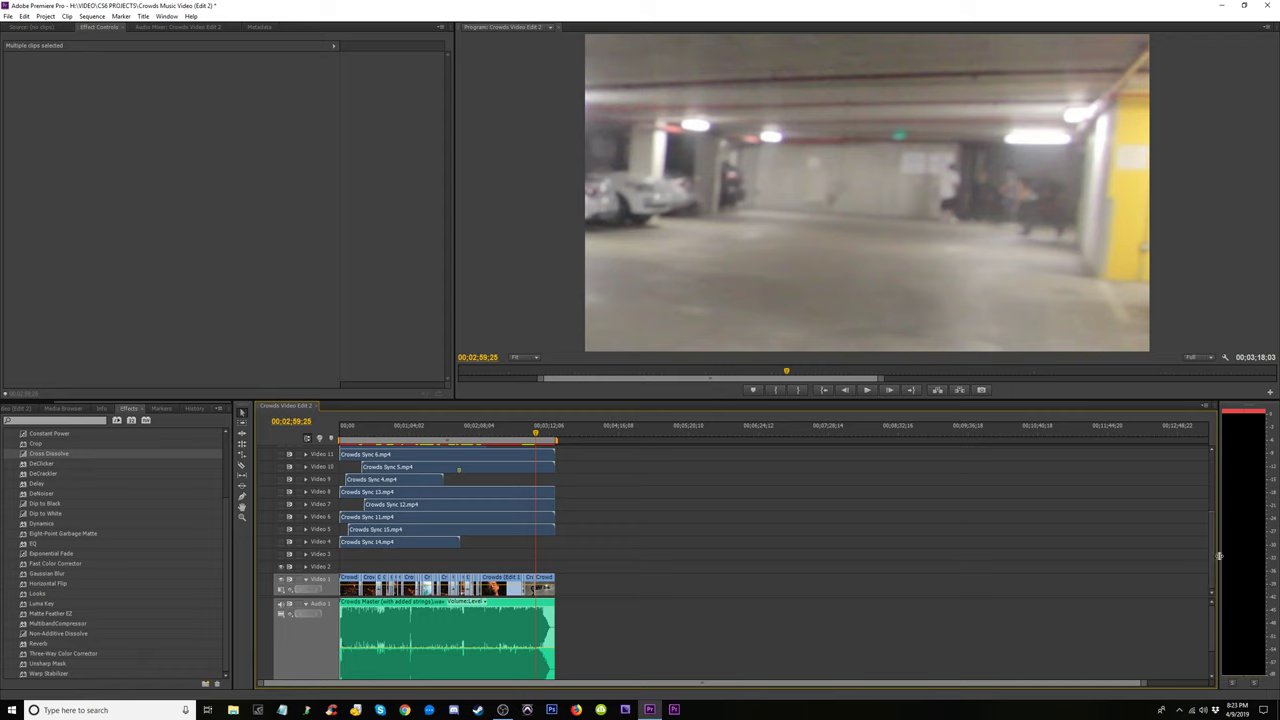
{"action": "left_click_drag", "start_coordinate": [1207, 568], "coordinate": [1211, 578]}
{"action": "left_click_drag", "start_coordinate": [394, 541], "coordinate": [396, 566]}
{"action": "left_click_drag", "start_coordinate": [1218, 580], "coordinate": [1206, 515]}
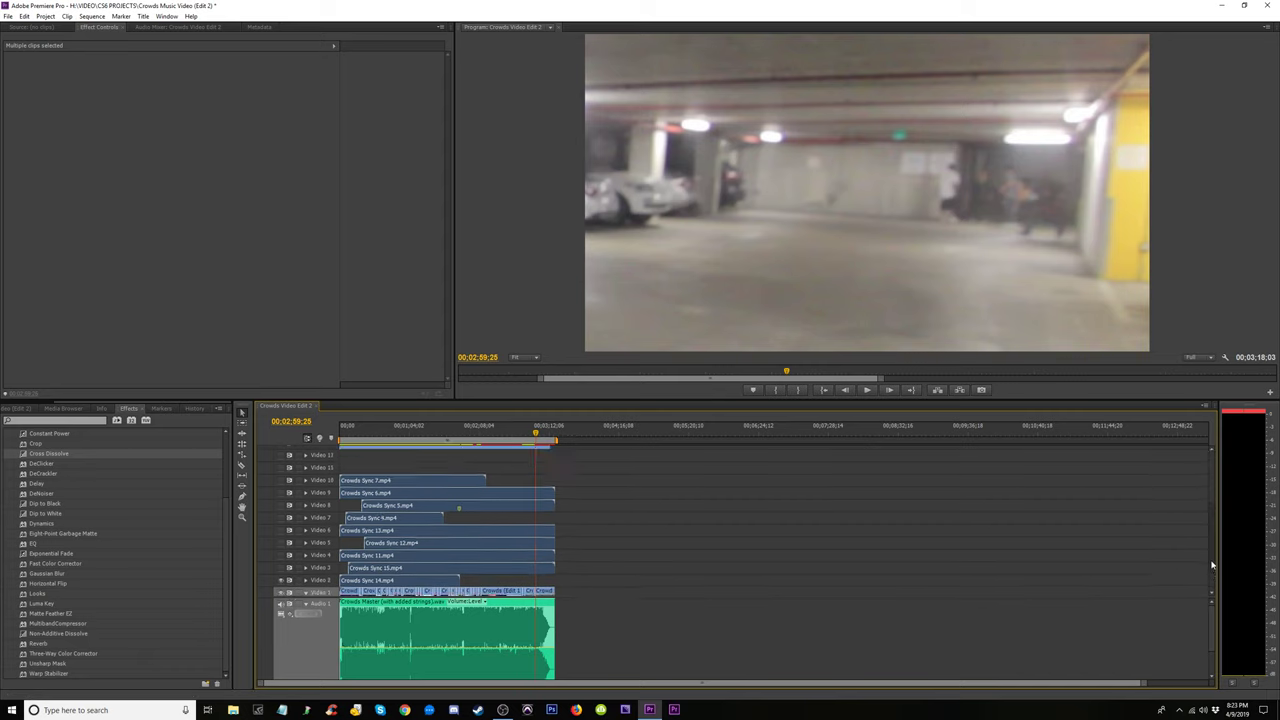
{"action": "left_click", "coordinate": [487, 501]}
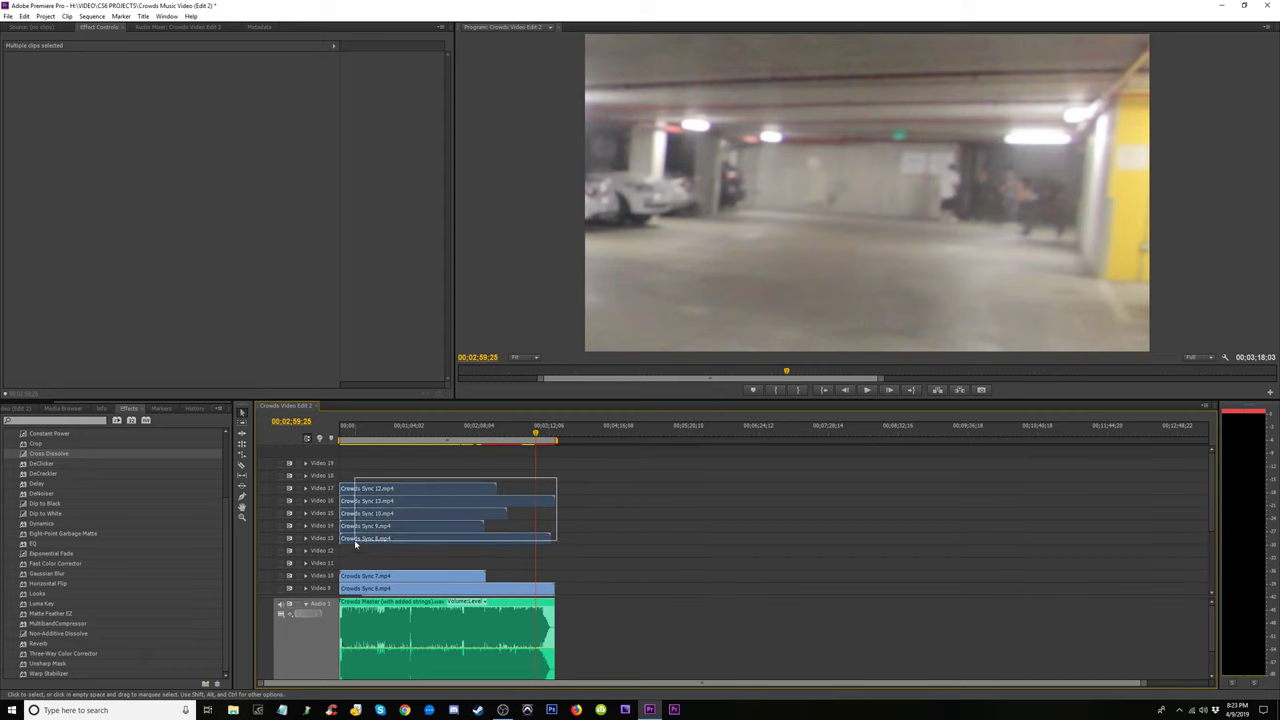
{"action": "left_click_drag", "start_coordinate": [376, 545], "coordinate": [370, 551]}
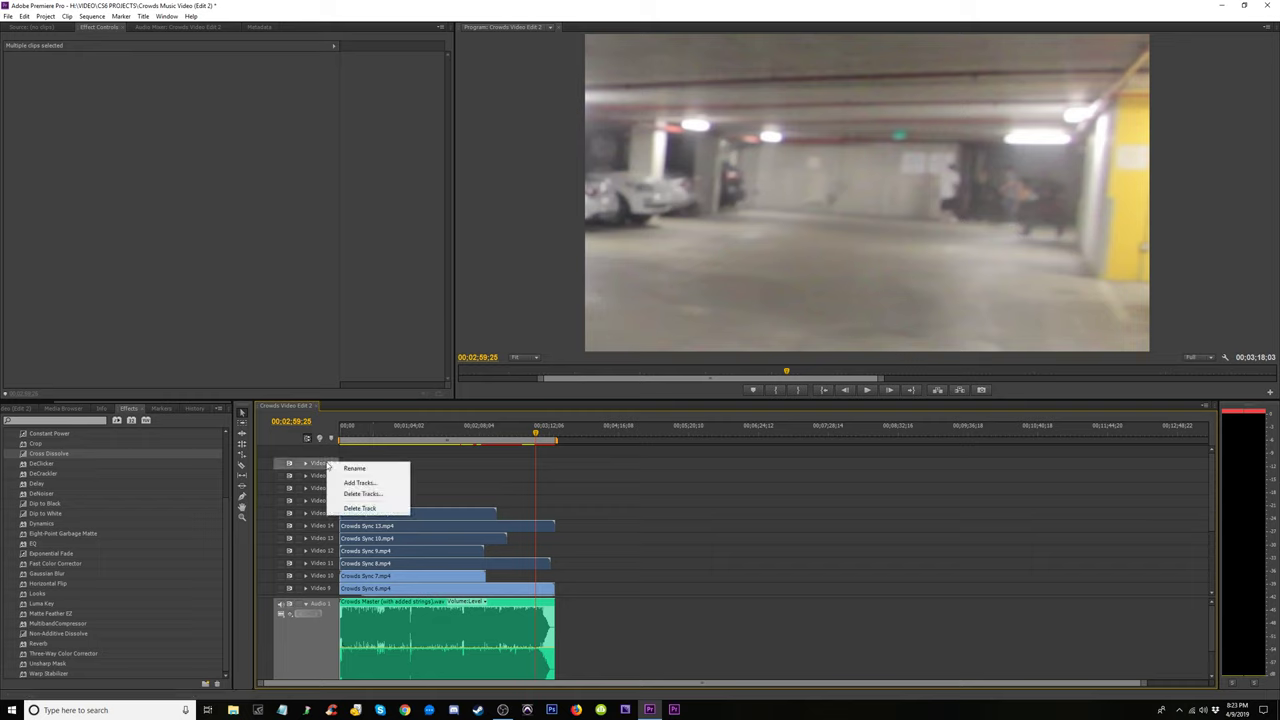
Delete the empty video tracks so the Crowds Sync stack tops out at Video 11
{"action": "left_click", "coordinate": [372, 496]}
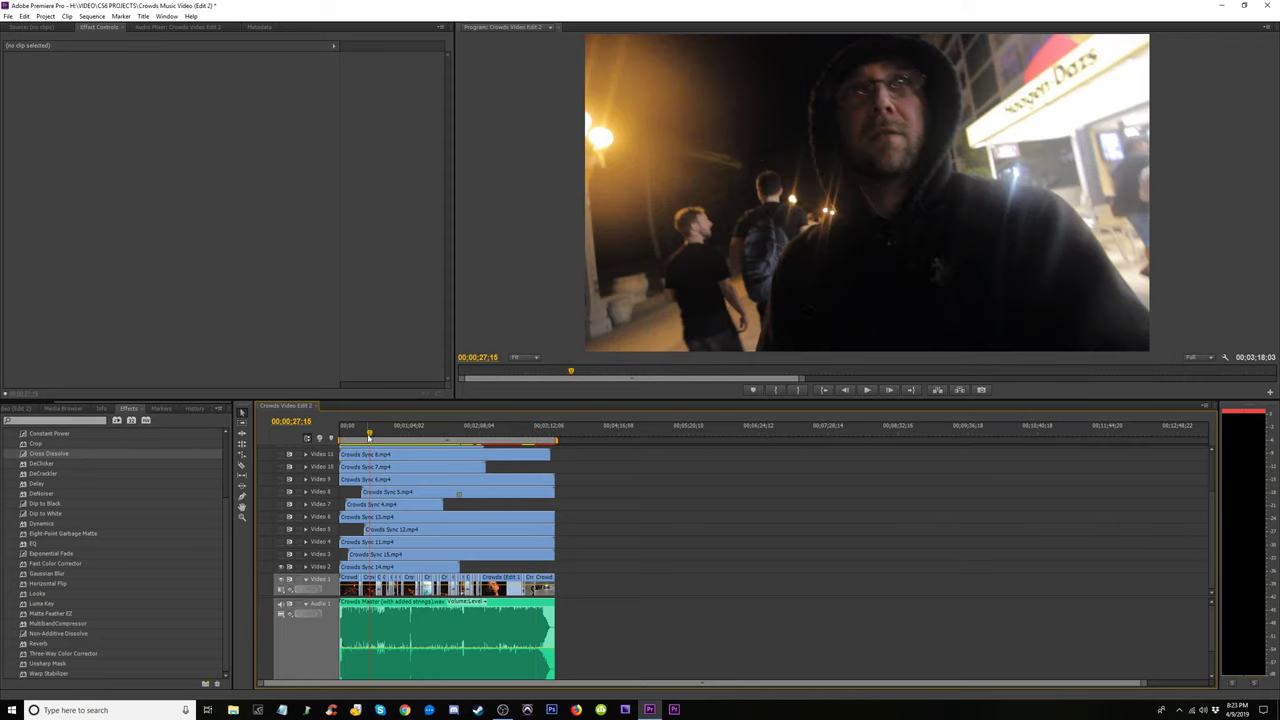
{"action": "key", "text": "="}
From the sequence start, trim the start of Crowds Sync 14 on Video 2 later
{"action": "left_click_drag", "start_coordinate": [426, 437], "coordinate": [340, 438]}
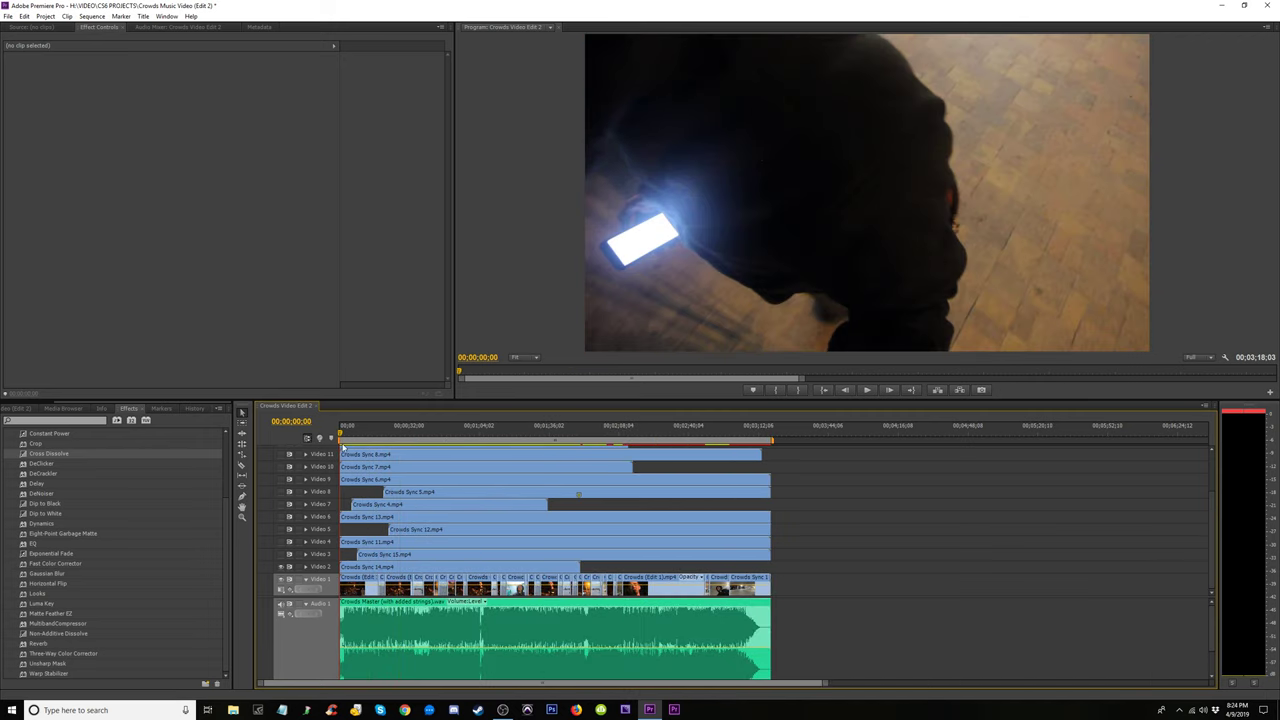
{"action": "key", "text": "backslash"}
{"action": "key", "text": "space"}
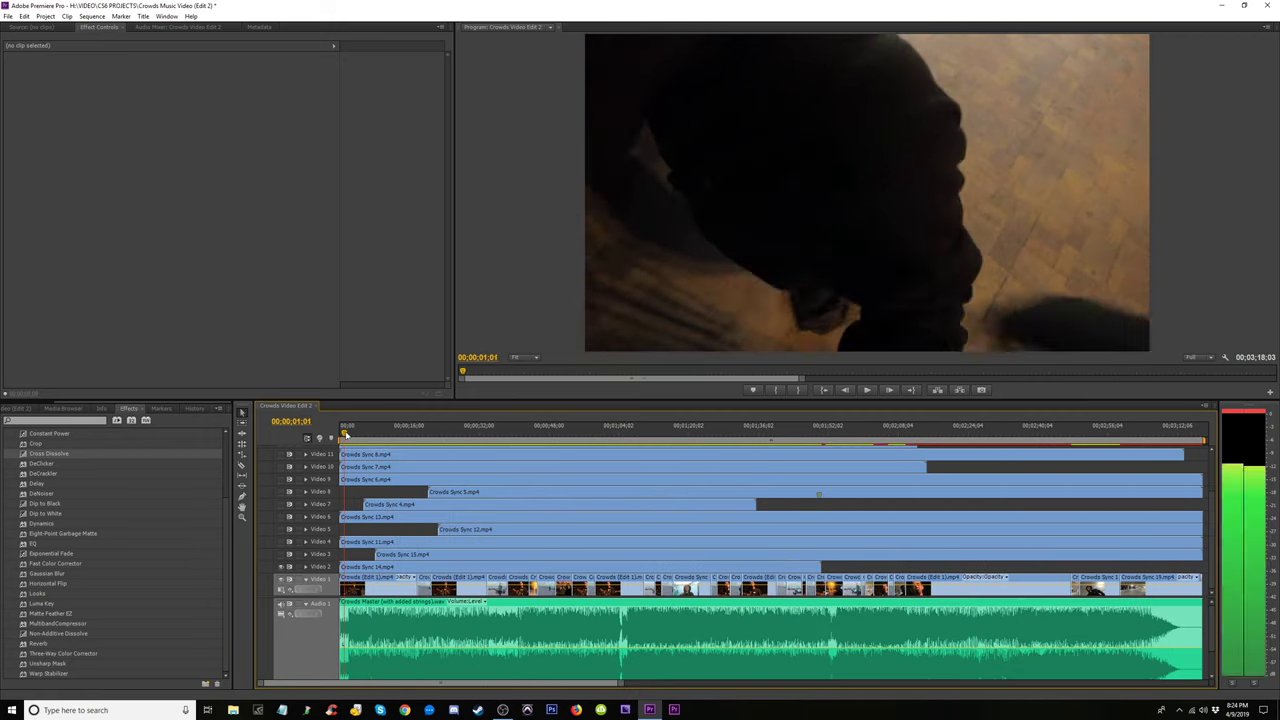
{"action": "left_click_drag", "start_coordinate": [350, 566], "coordinate": [441, 574]}
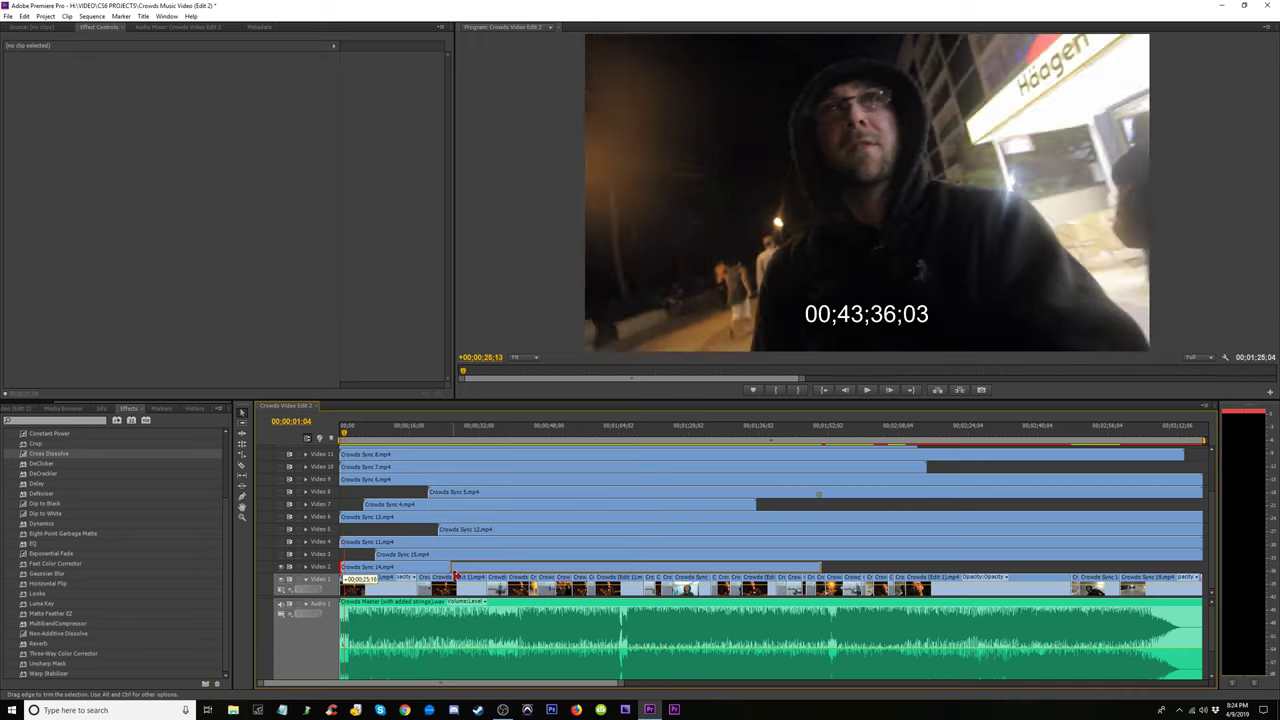
{"action": "left_click_drag", "start_coordinate": [441, 574], "coordinate": [465, 580]}
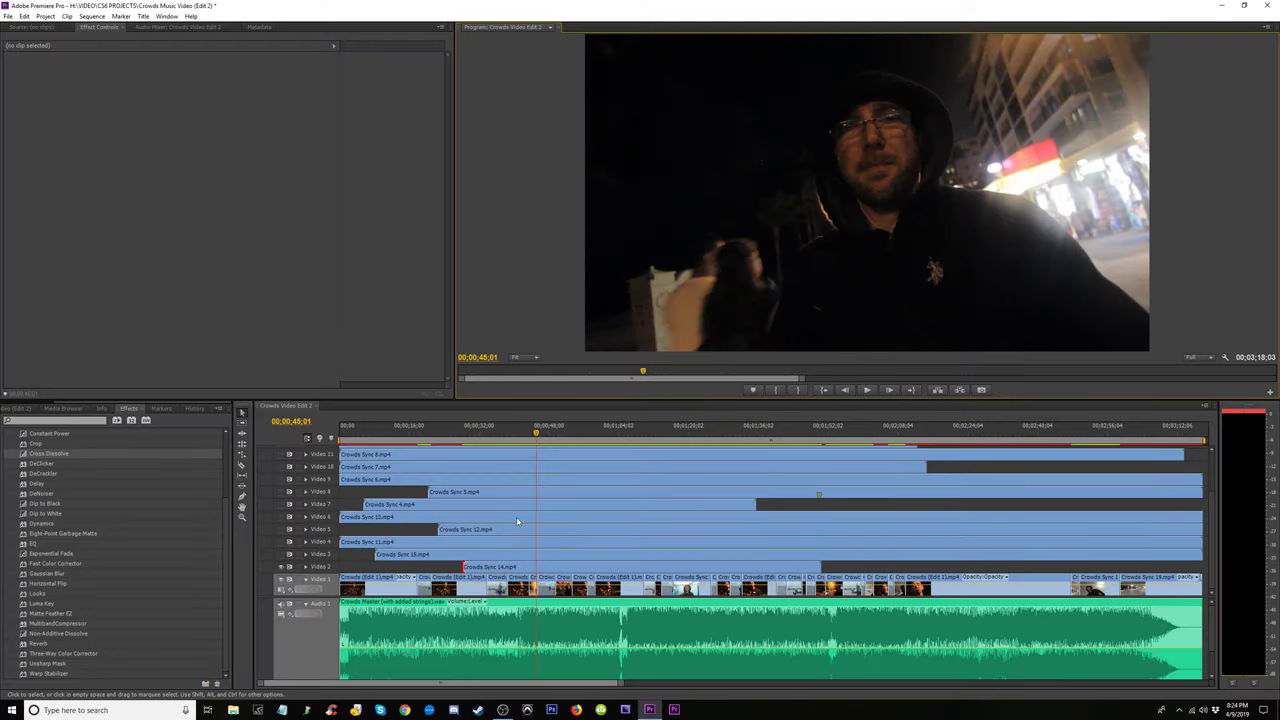
Refine the trim so Crowds Sync 14 begins at 00;00;29;23, previewing around 30 seconds
{"action": "left_click", "coordinate": [516, 441]}
{"action": "key", "text": "="}
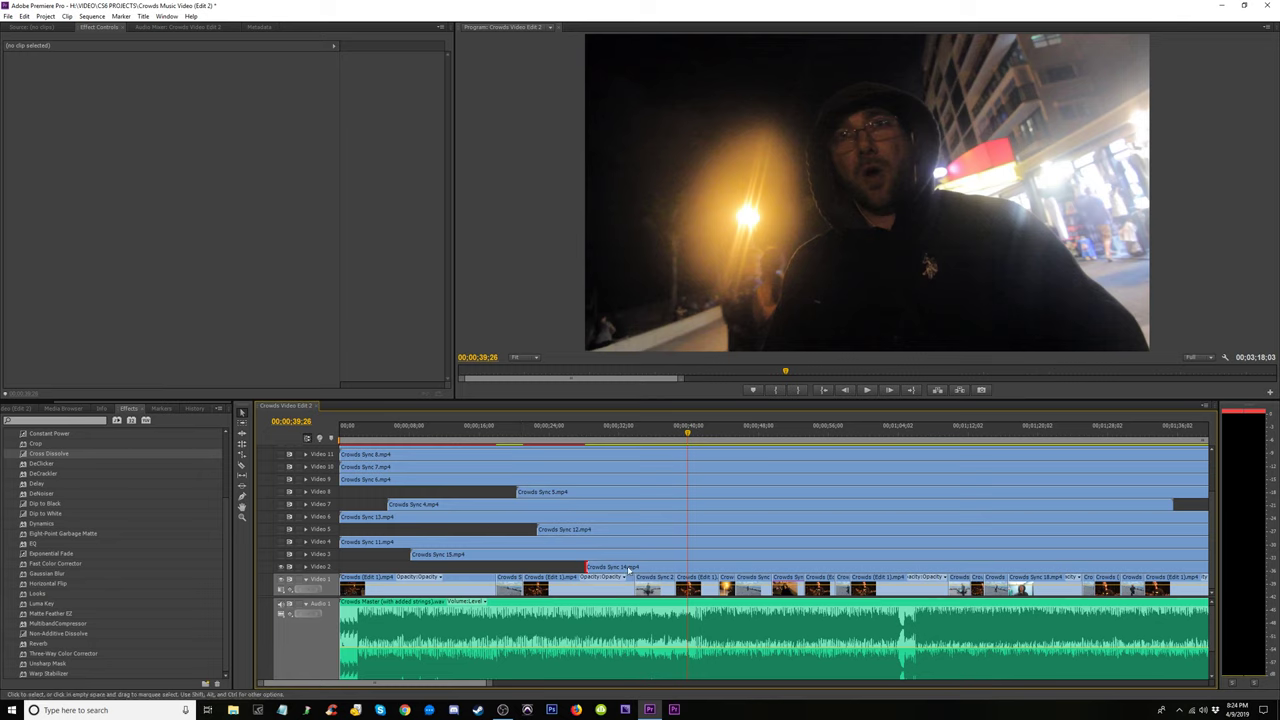
{"action": "left_click_drag", "start_coordinate": [588, 567], "coordinate": [581, 567]}
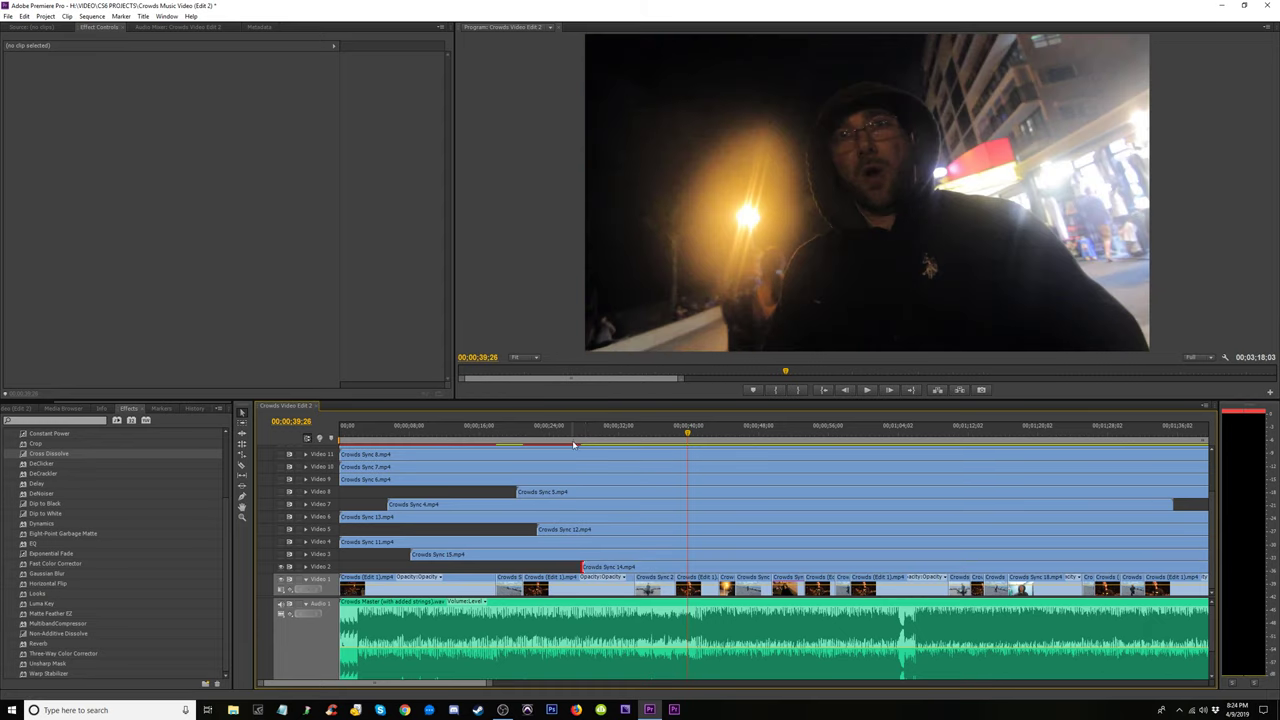
{"action": "left_click", "coordinate": [578, 435]}
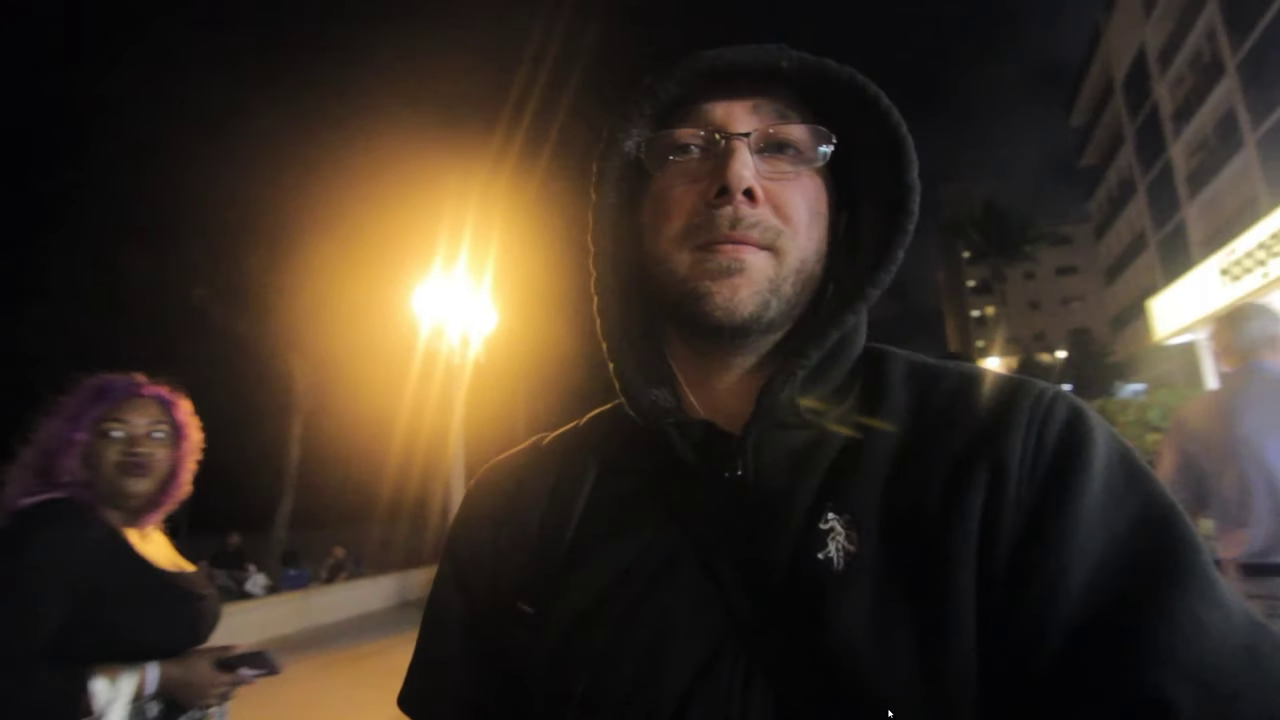
{"action": "key", "text": "Escape"}
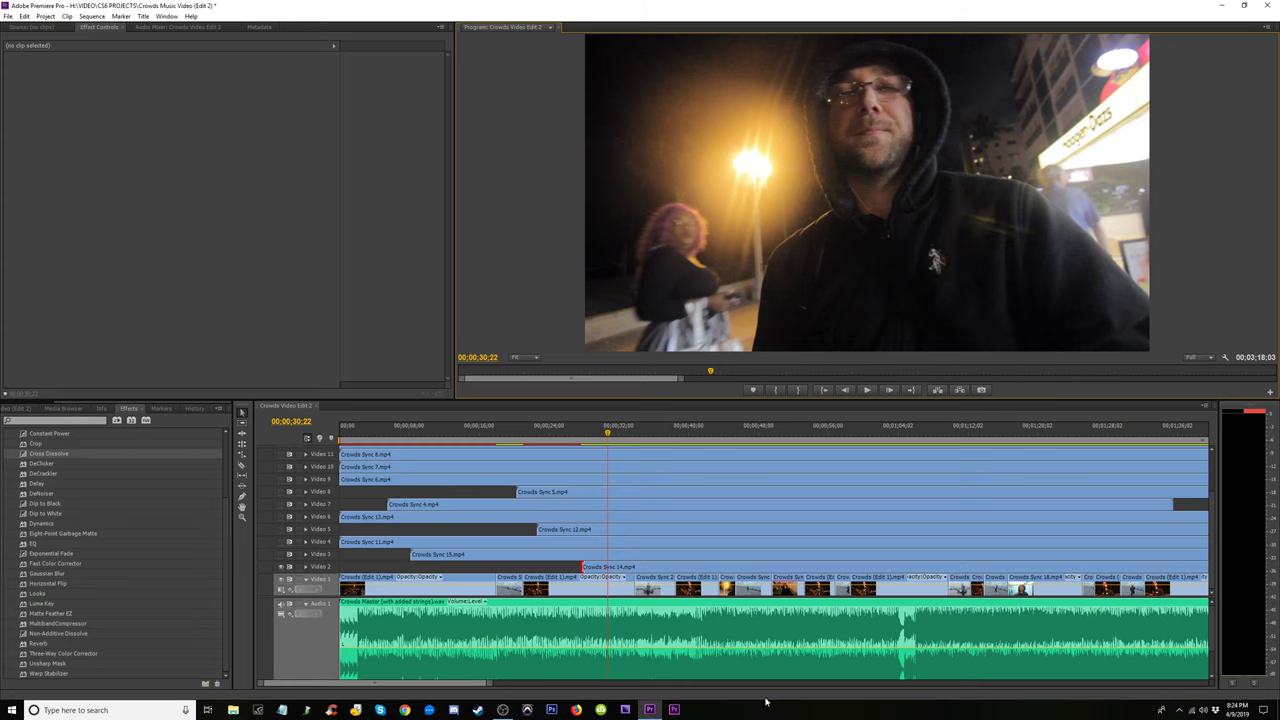
{"action": "key", "text": "="}
{"action": "key", "text": "="}
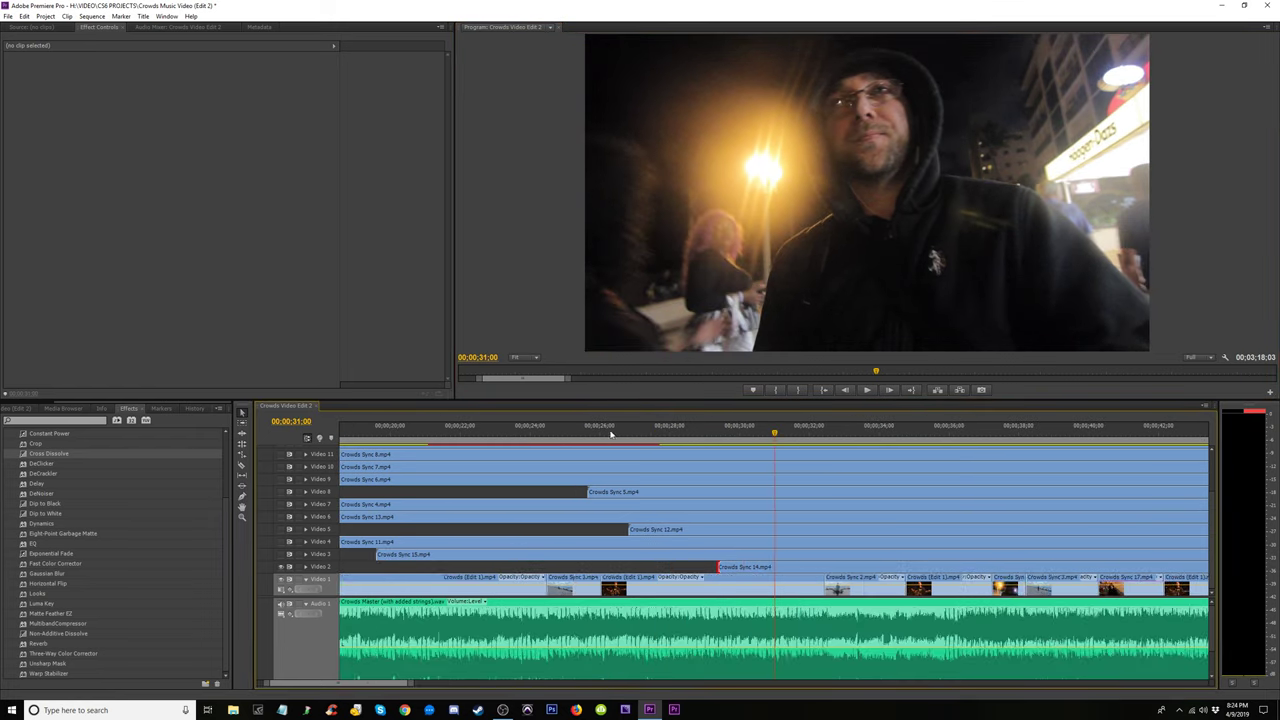
{"action": "left_click", "coordinate": [740, 436]}
{"action": "key", "text": "space"}
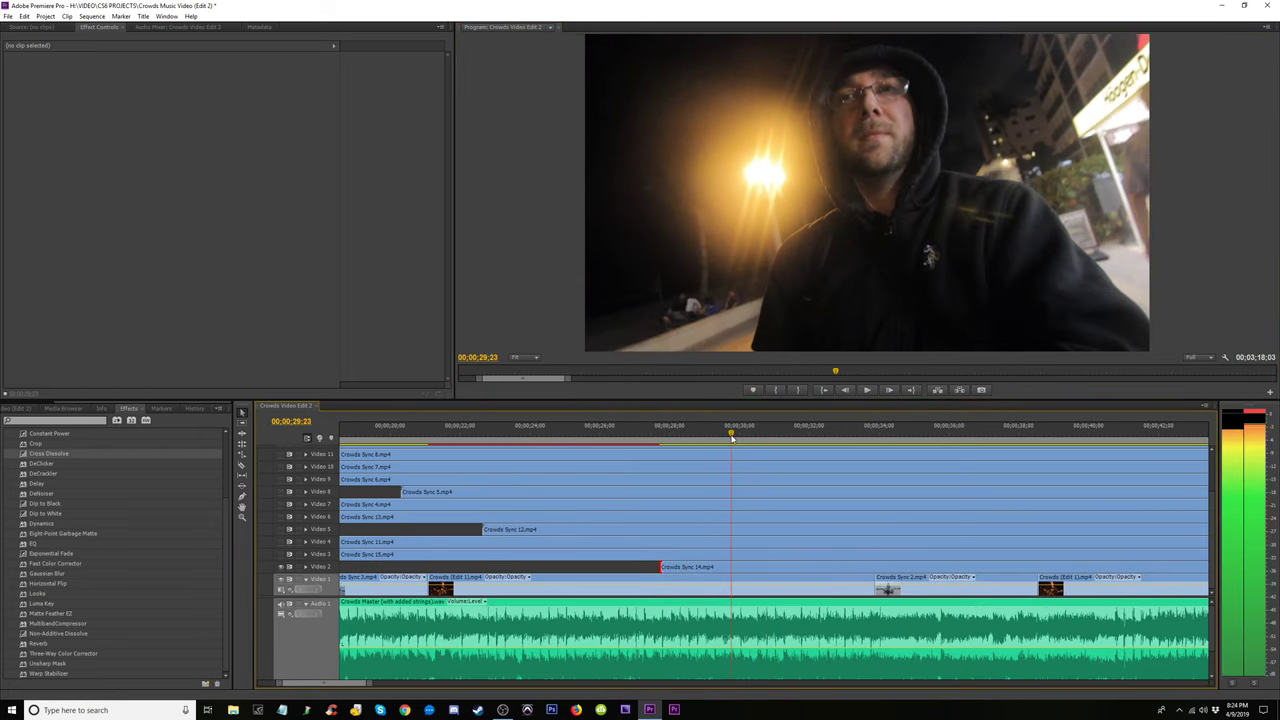
{"action": "left_click_drag", "start_coordinate": [668, 567], "coordinate": [729, 567]}
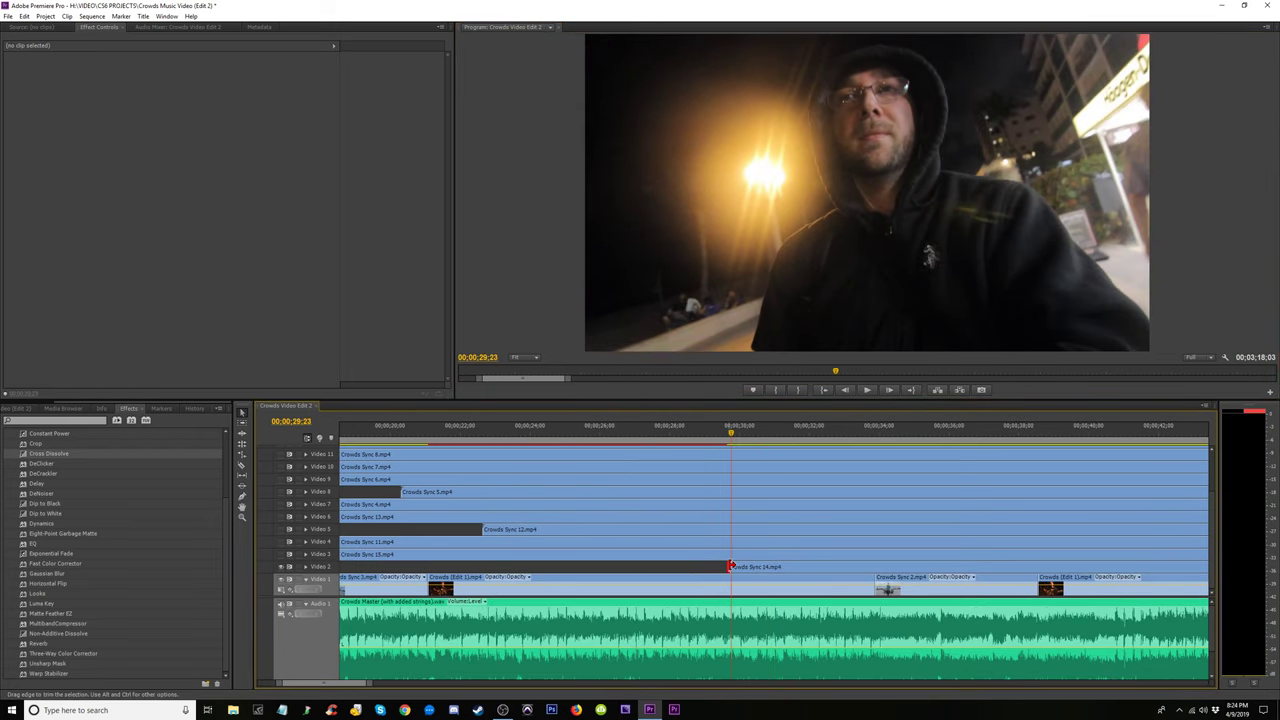
Play from 28 seconds and pinpoint the exact cut frame in Crowds Sync 14
{"action": "left_click", "coordinate": [701, 443]}
{"action": "key", "text": "space"}
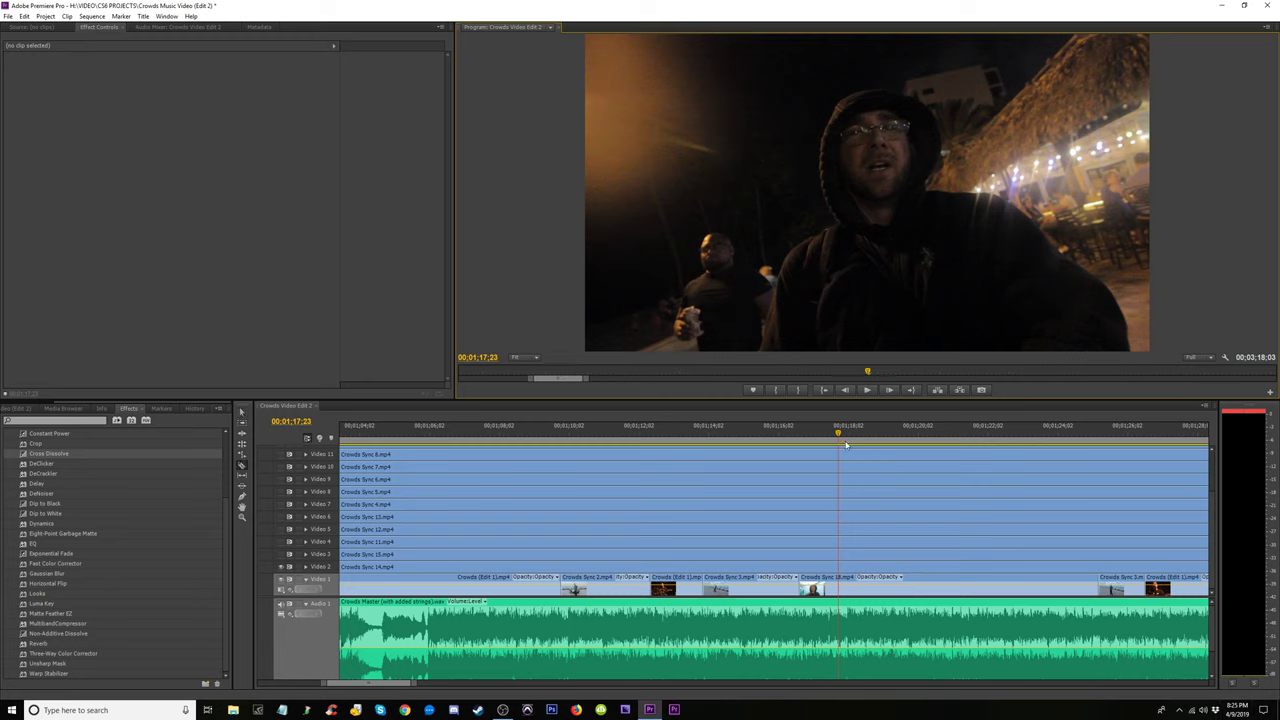
{"action": "key", "text": "equal"}
{"action": "key", "text": "equal"}
{"action": "key", "text": "equal"}
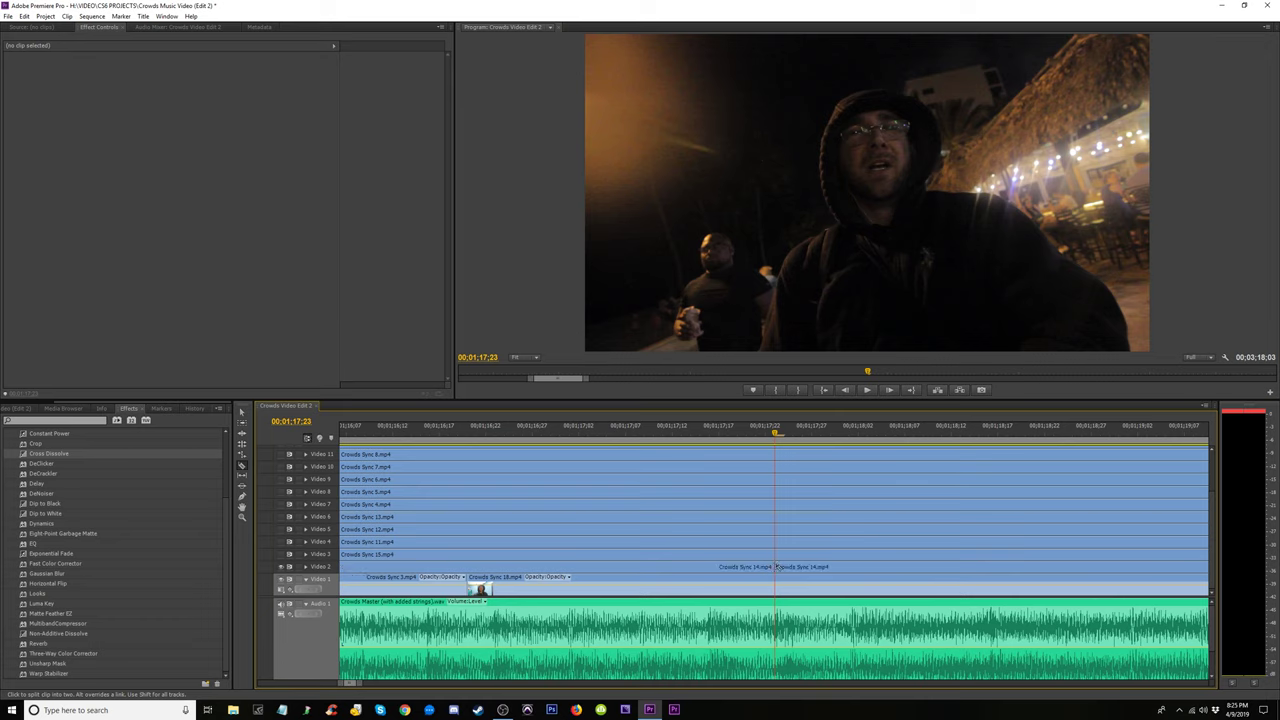
{"action": "mouse_move", "coordinate": [768, 432]}
{"action": "left_mouse_down"}
{"action": "mouse_move", "coordinate": [491, 436]}
{"action": "mouse_move", "coordinate": [676, 456]}
{"action": "left_mouse_up"}
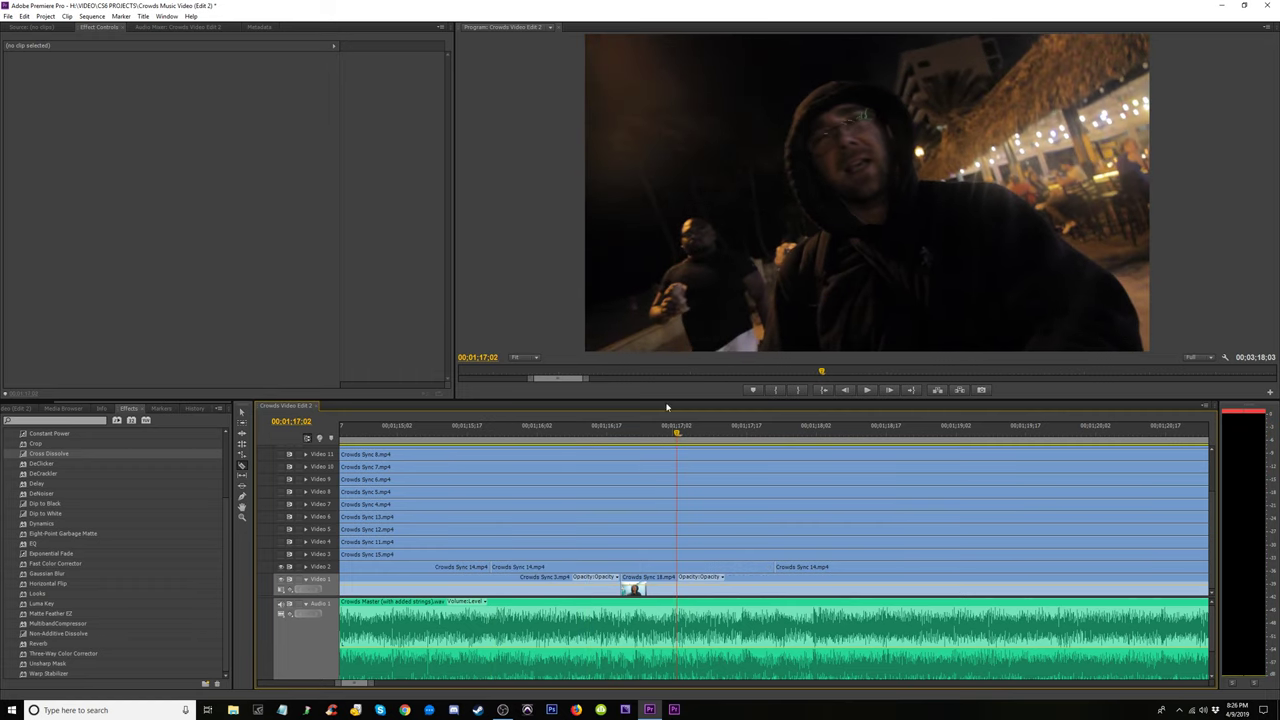
{"action": "mouse_move", "coordinate": [626, 430]}
{"action": "left_mouse_down"}
{"action": "mouse_move", "coordinate": [681, 431]}
{"action": "mouse_move", "coordinate": [664, 436]}
{"action": "left_mouse_up"}
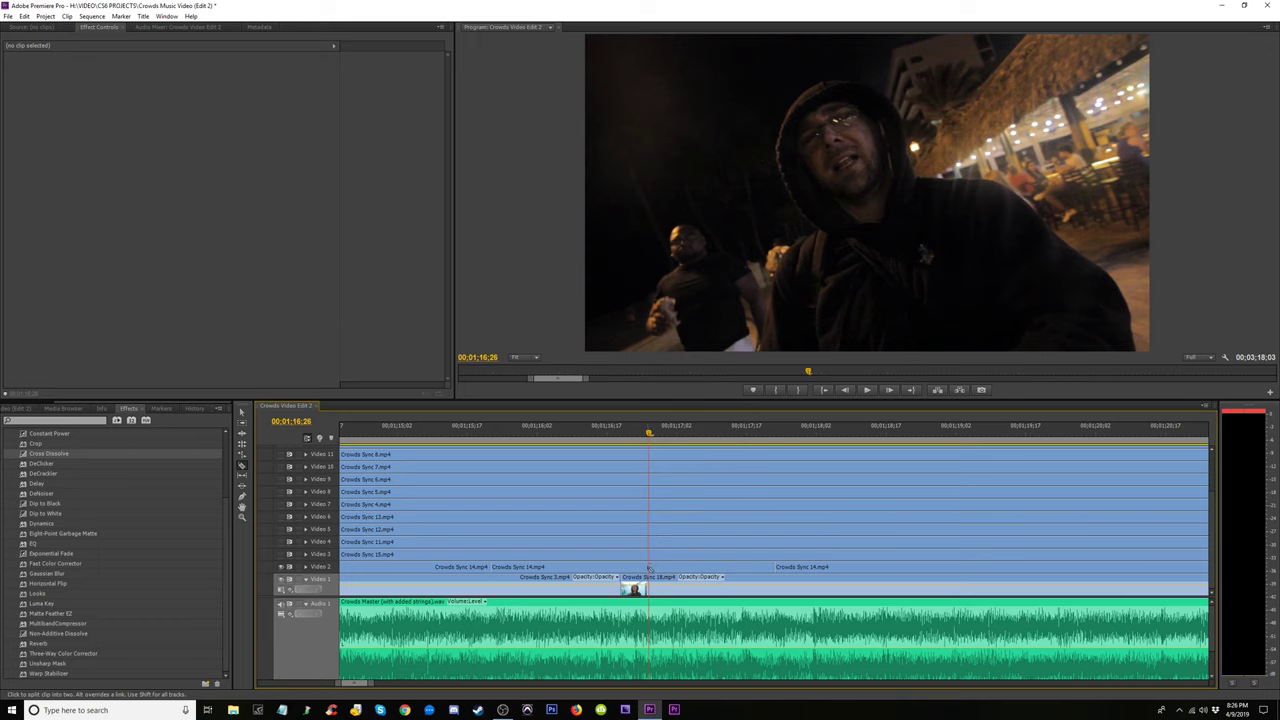
Save the project and delete the unwanted Crowds Sync 14 section
{"action": "left_click", "coordinate": [729, 565]}
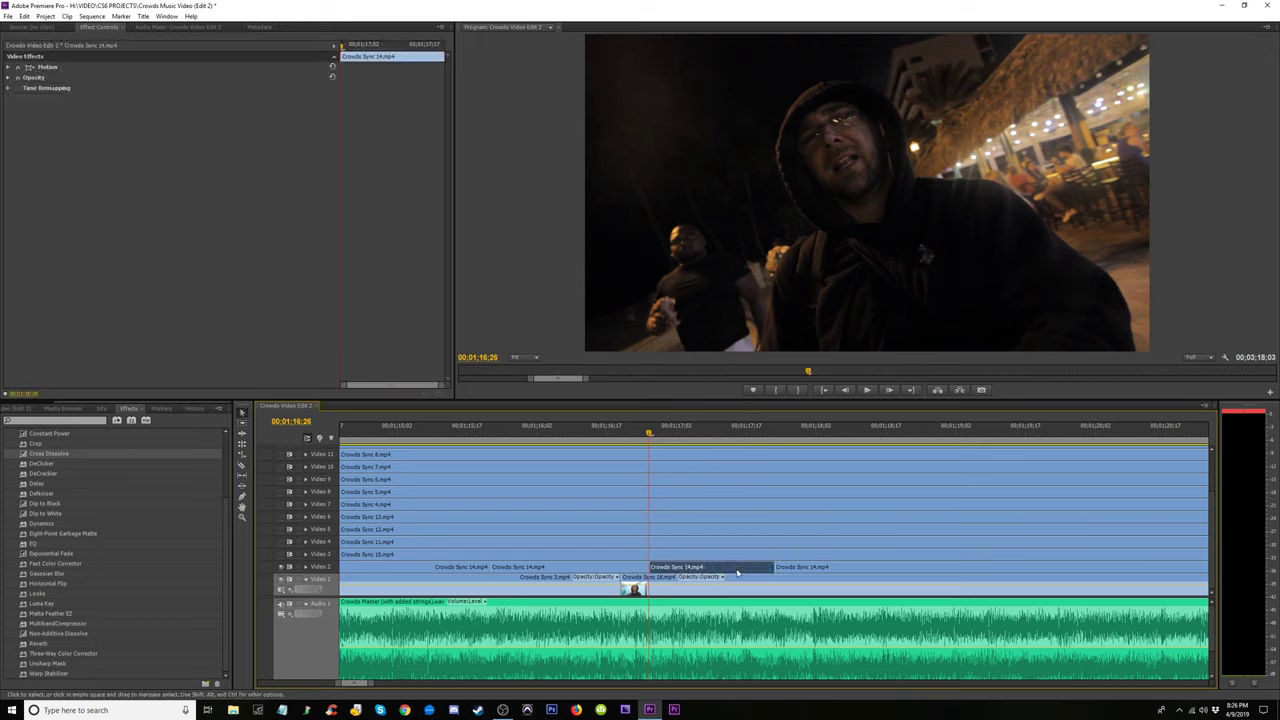
{"action": "key", "text": "ctrl+s"}
{"action": "key", "text": "Delete"}
Review around 01:12–01:14 and trim the Crowds Sync 14 edge back to 01:12:00
{"action": "left_click_drag", "start_coordinate": [580, 433], "coordinate": [462, 440]}
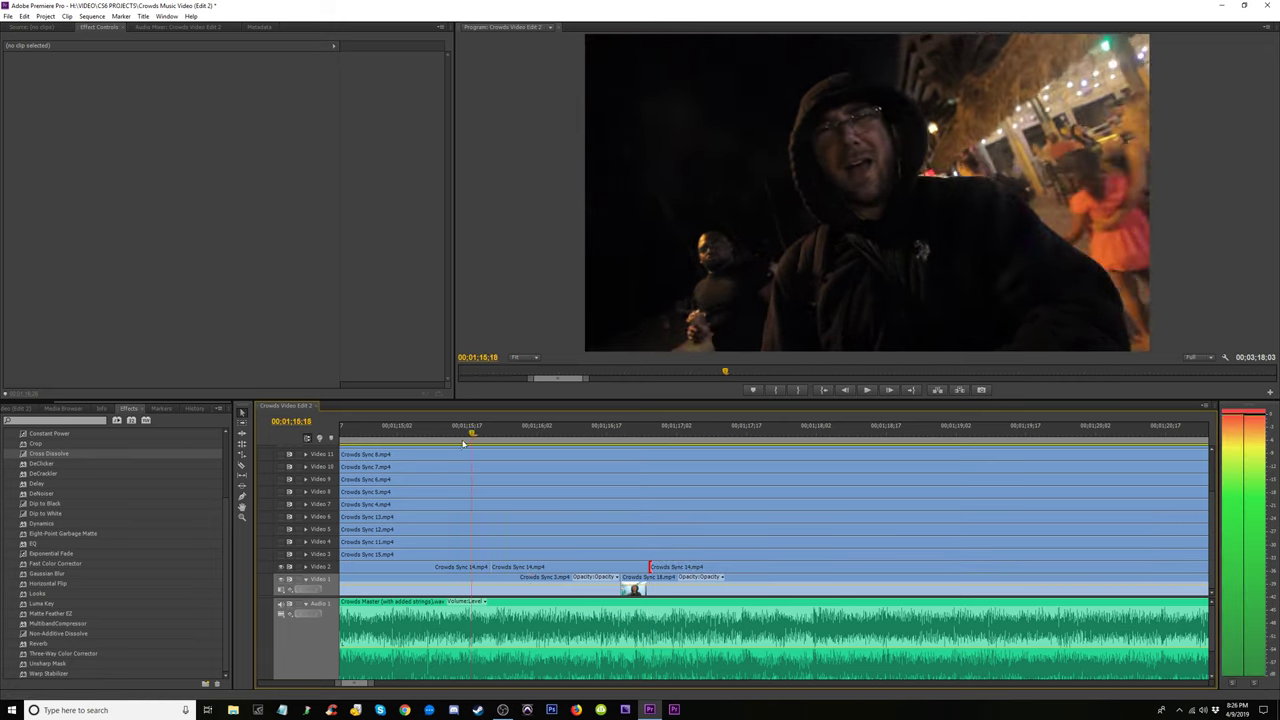
{"action": "key", "text": "space"}
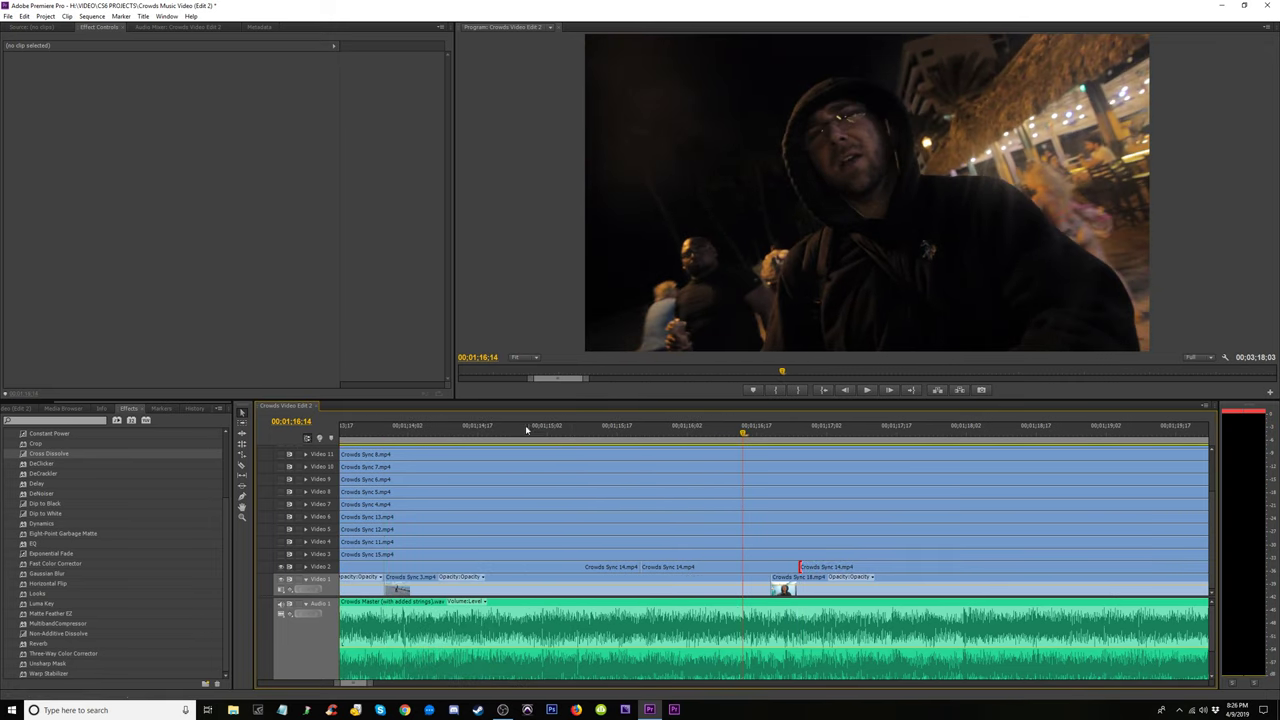
{"action": "left_click_drag", "start_coordinate": [423, 433], "coordinate": [366, 440]}
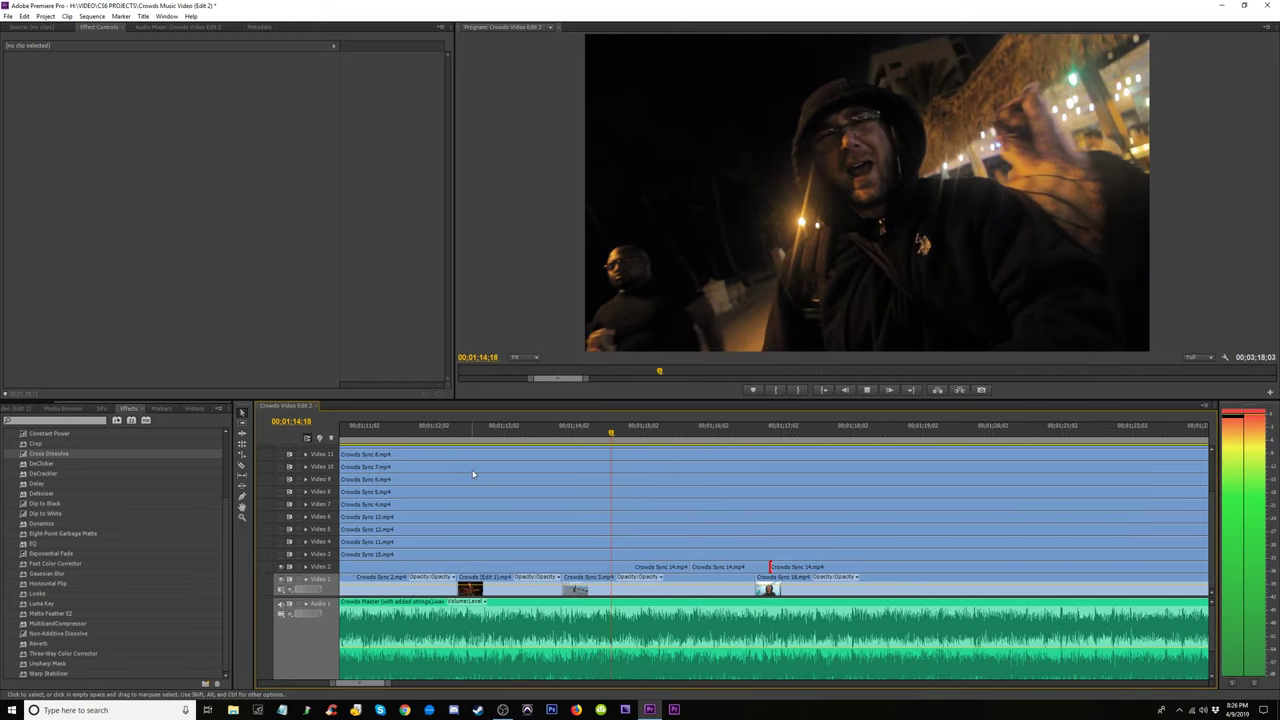
{"action": "key", "text": "space"}
{"action": "left_click", "coordinate": [451, 436]}
{"action": "key", "text": "space"}
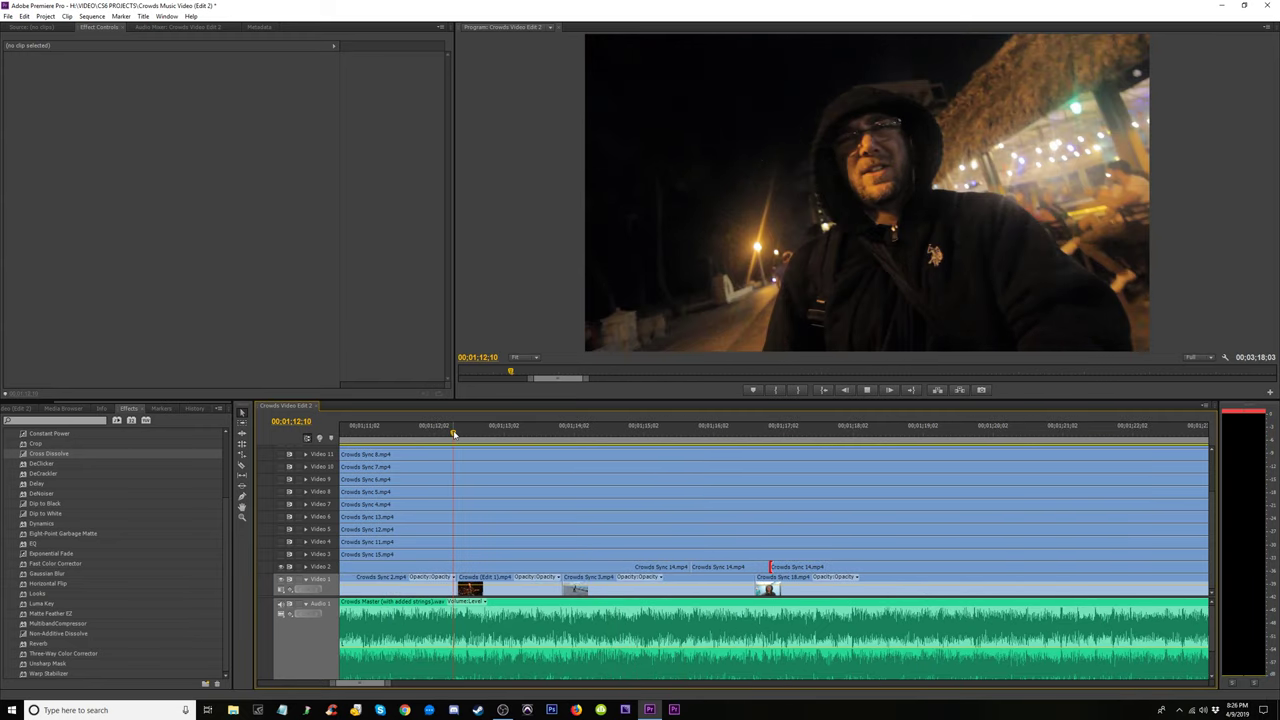
{"action": "left_click", "coordinate": [431, 436]}
{"action": "key", "text": "space"}
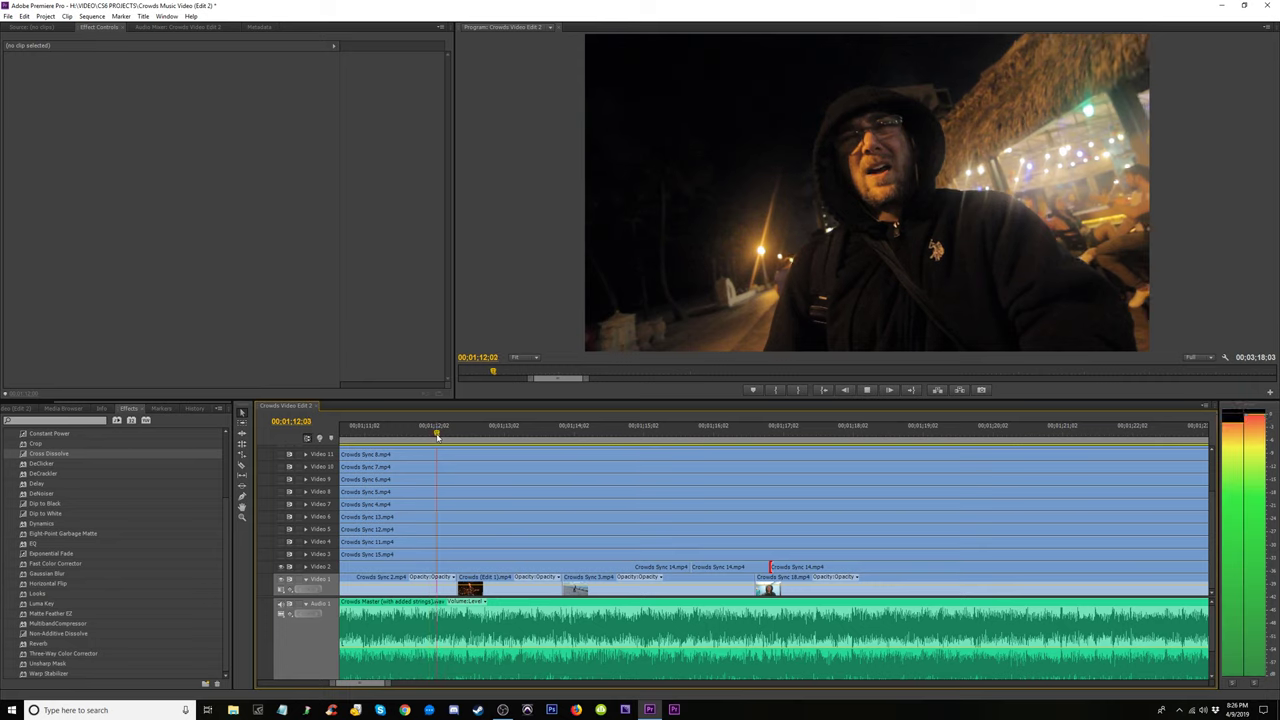
{"action": "left_click", "coordinate": [434, 436]}
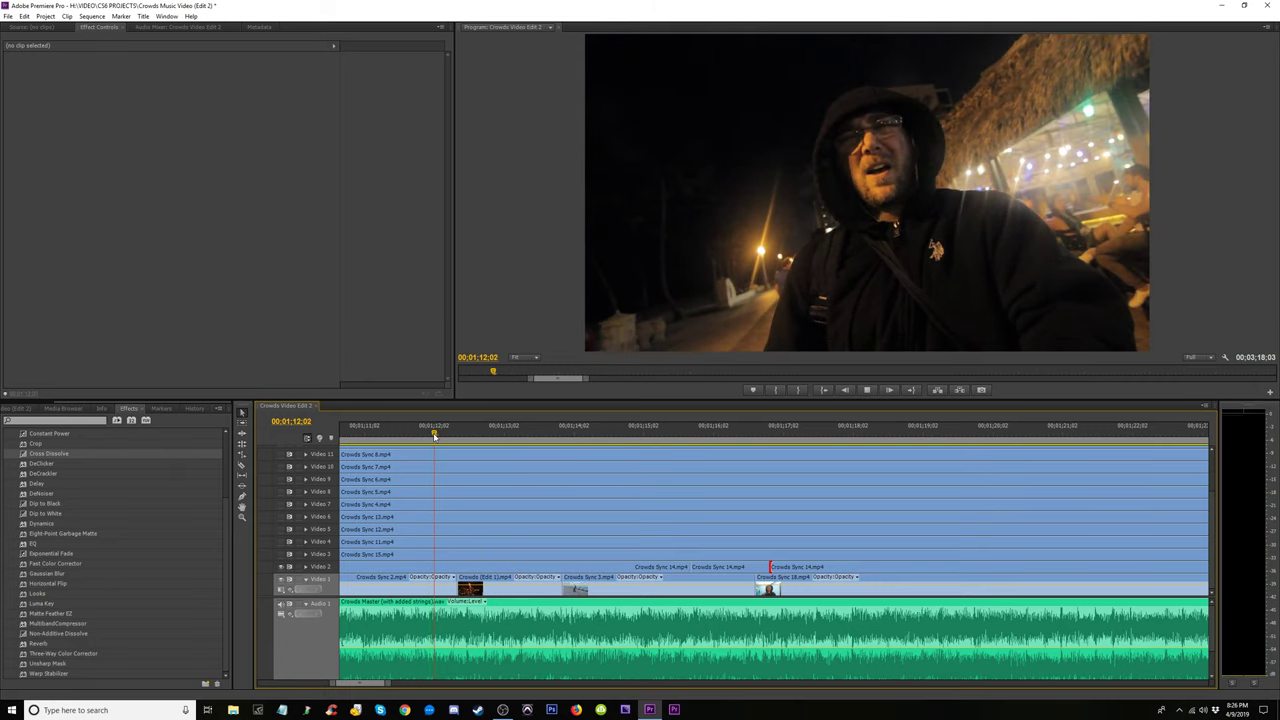
{"action": "left_click", "coordinate": [431, 436]}
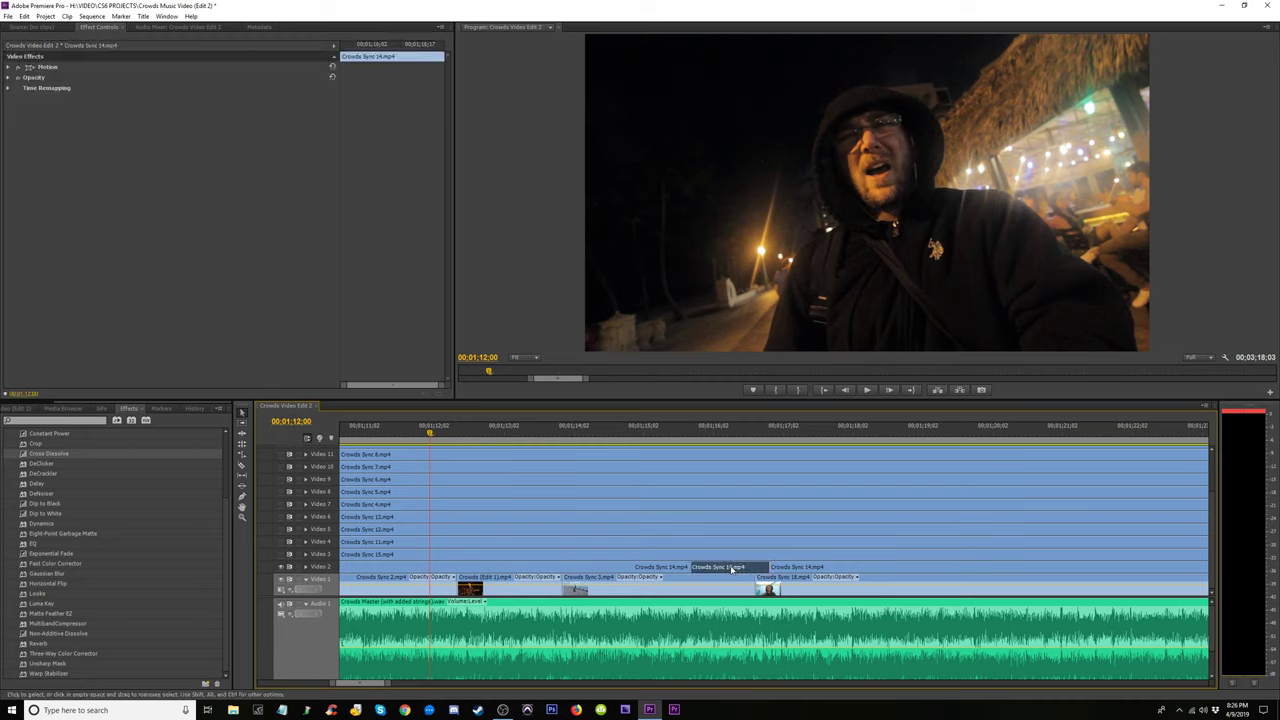
{"action": "left_click_drag", "start_coordinate": [697, 567], "coordinate": [436, 567]}
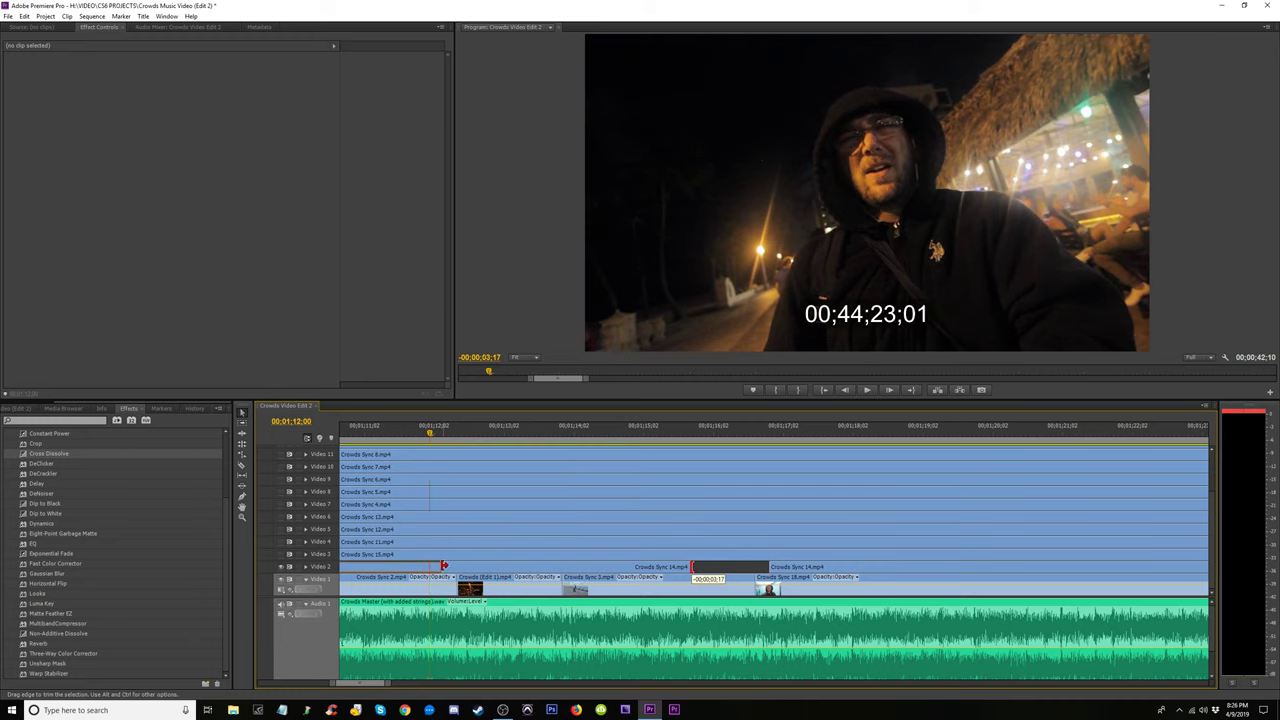
{"action": "key", "text": "minus"}
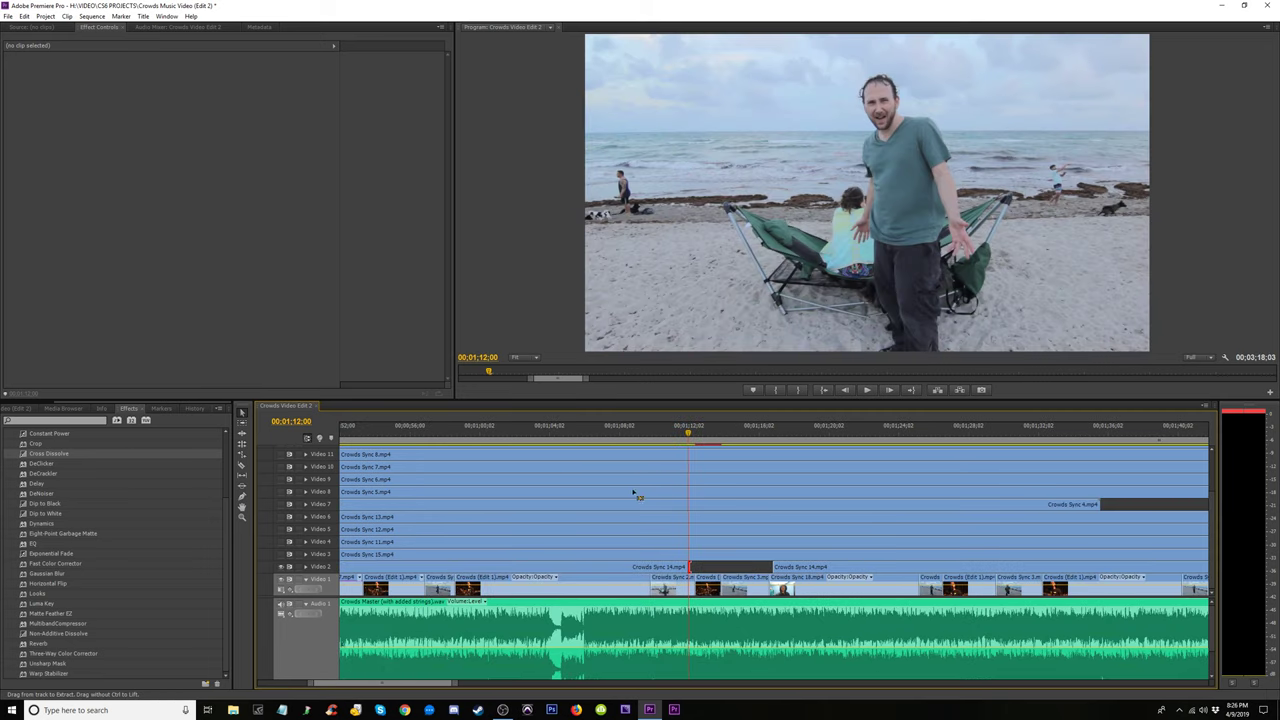
Replay the Crowds Sync 14 edit from around 01:04–01:11
{"action": "key", "text": "minus"}
{"action": "key", "text": "minus"}
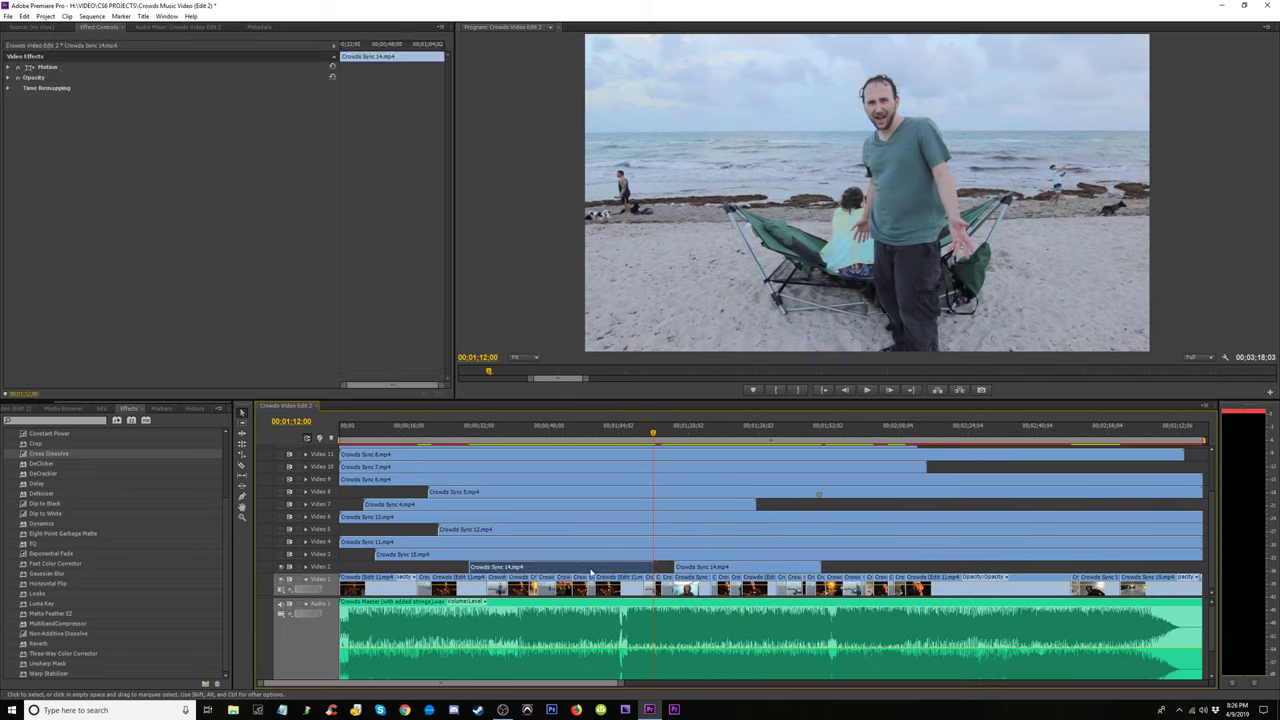
{"action": "left_click", "coordinate": [650, 435]}
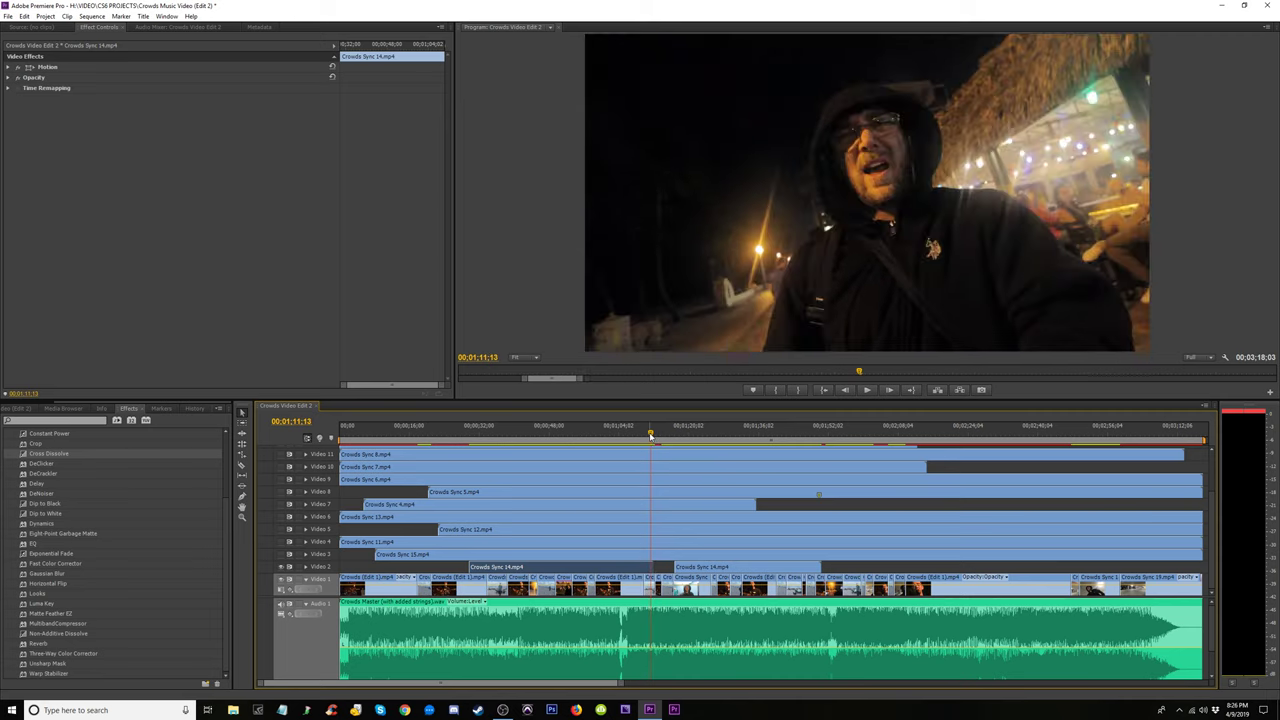
{"action": "key", "text": "equal"}
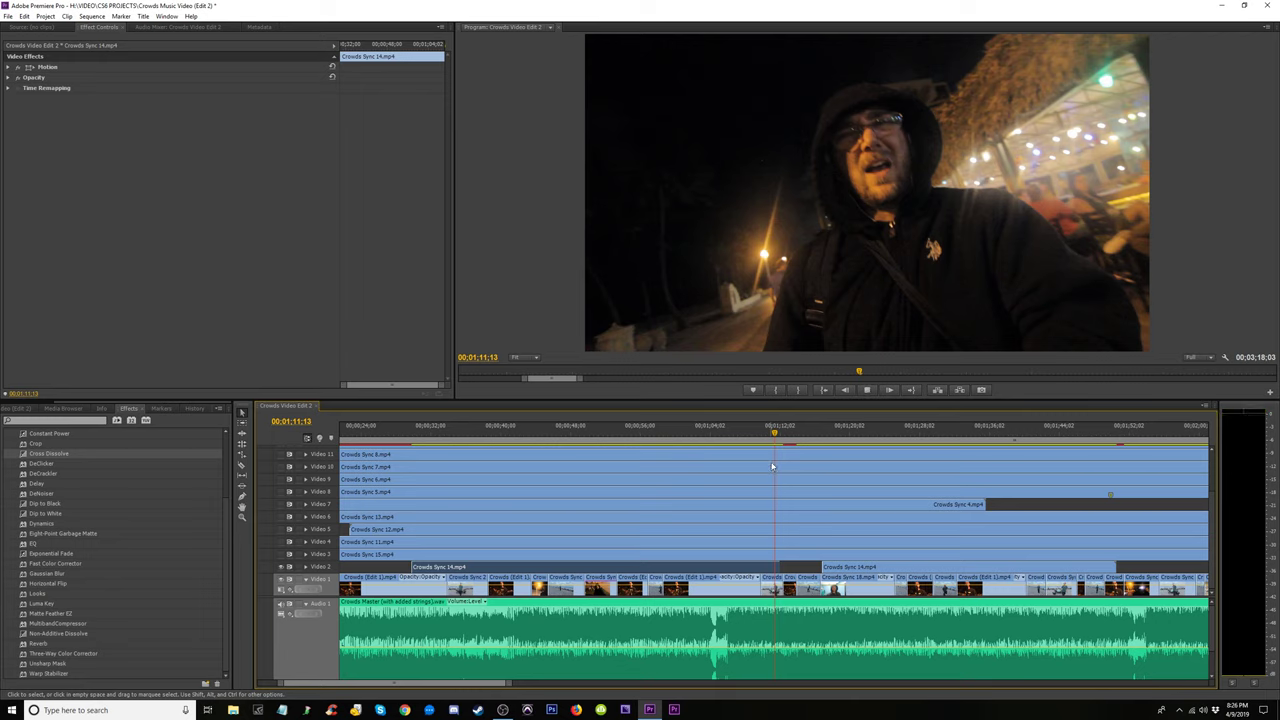
{"action": "key", "text": "space"}
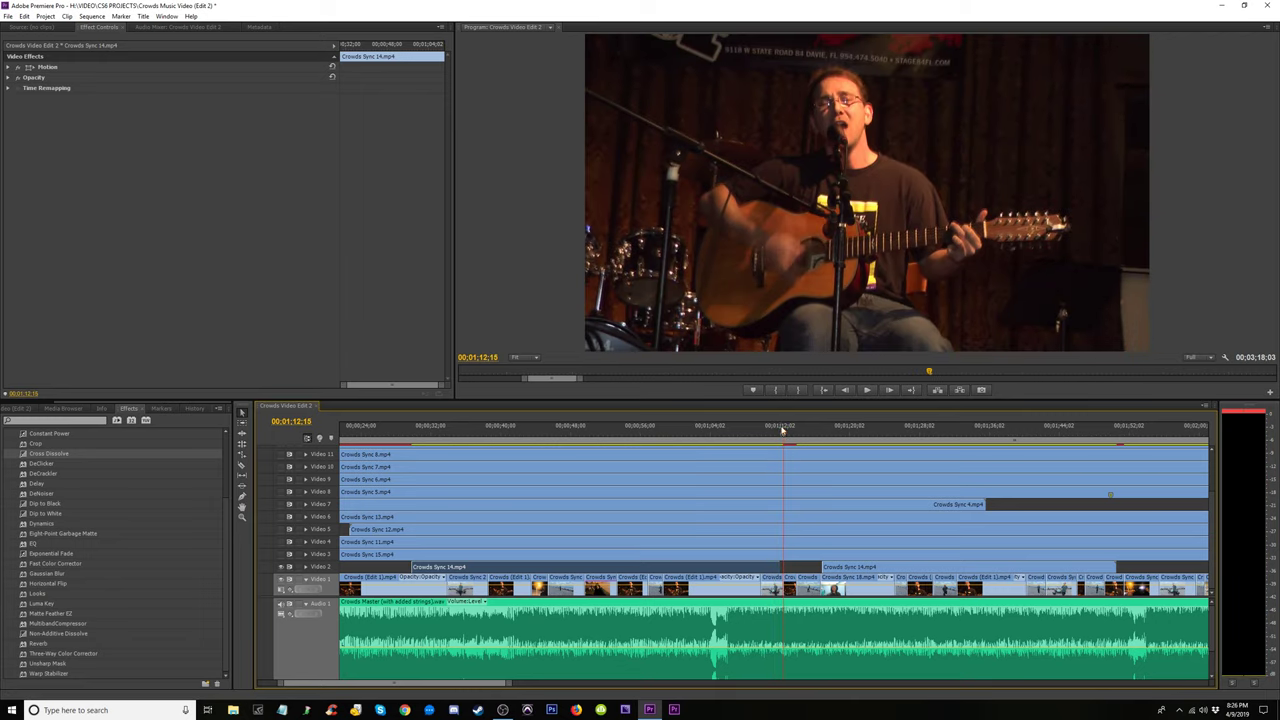
{"action": "left_click_drag", "start_coordinate": [783, 430], "coordinate": [752, 432]}
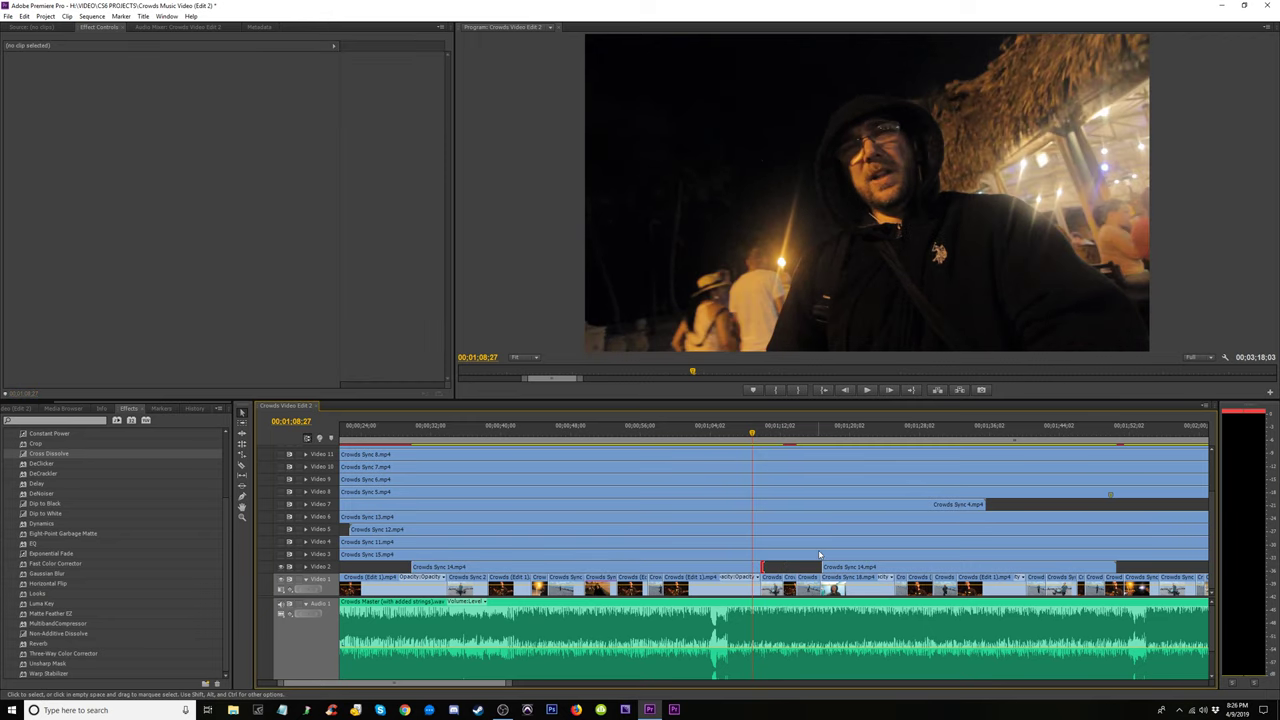
{"action": "key", "text": "space"}
{"action": "left_click", "coordinate": [715, 432]}
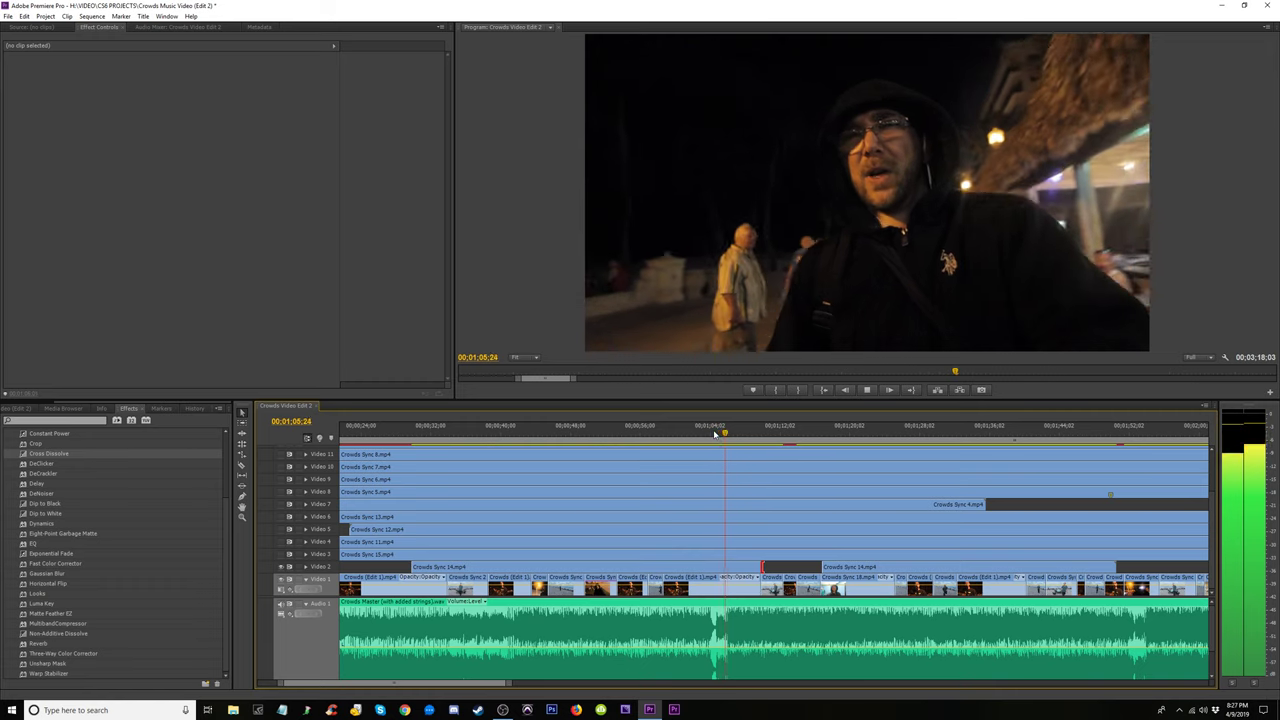
{"action": "left_click", "coordinate": [713, 432]}
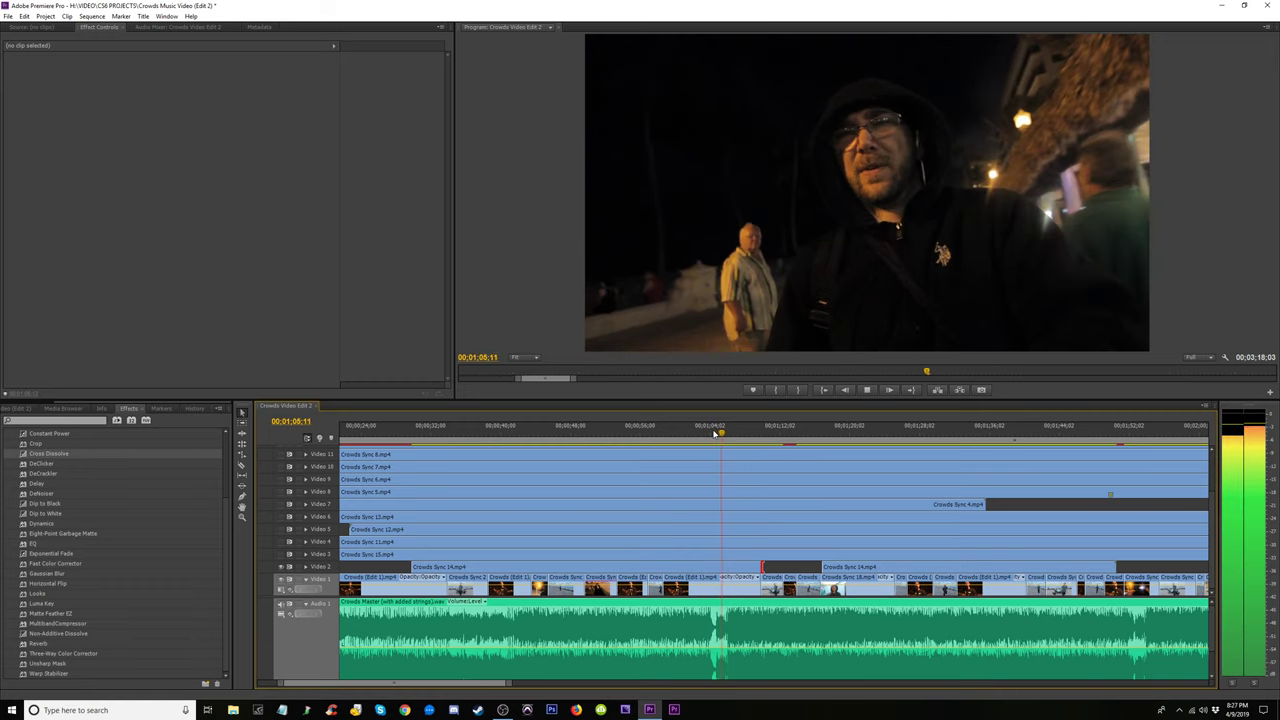
{"action": "key", "text": "space"}
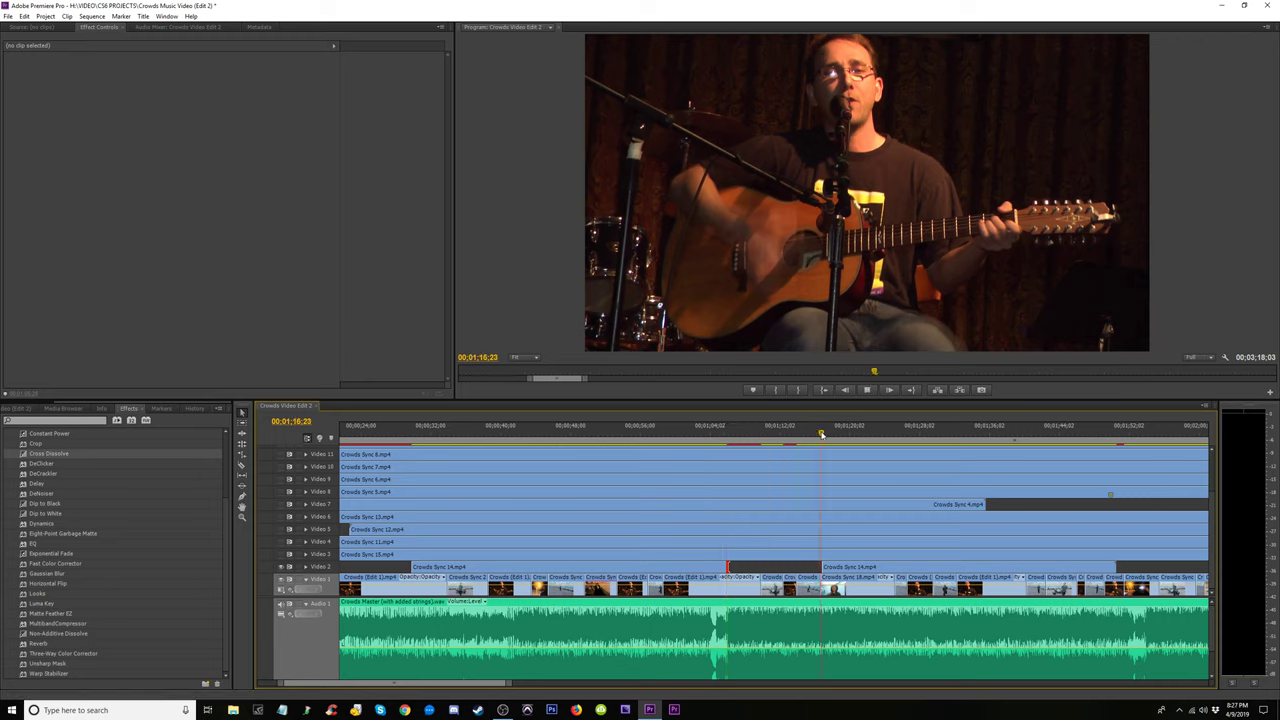
Play the sequence full-screen, then exit and zoom the timeline in at the playhead
{"action": "key", "text": "space"}
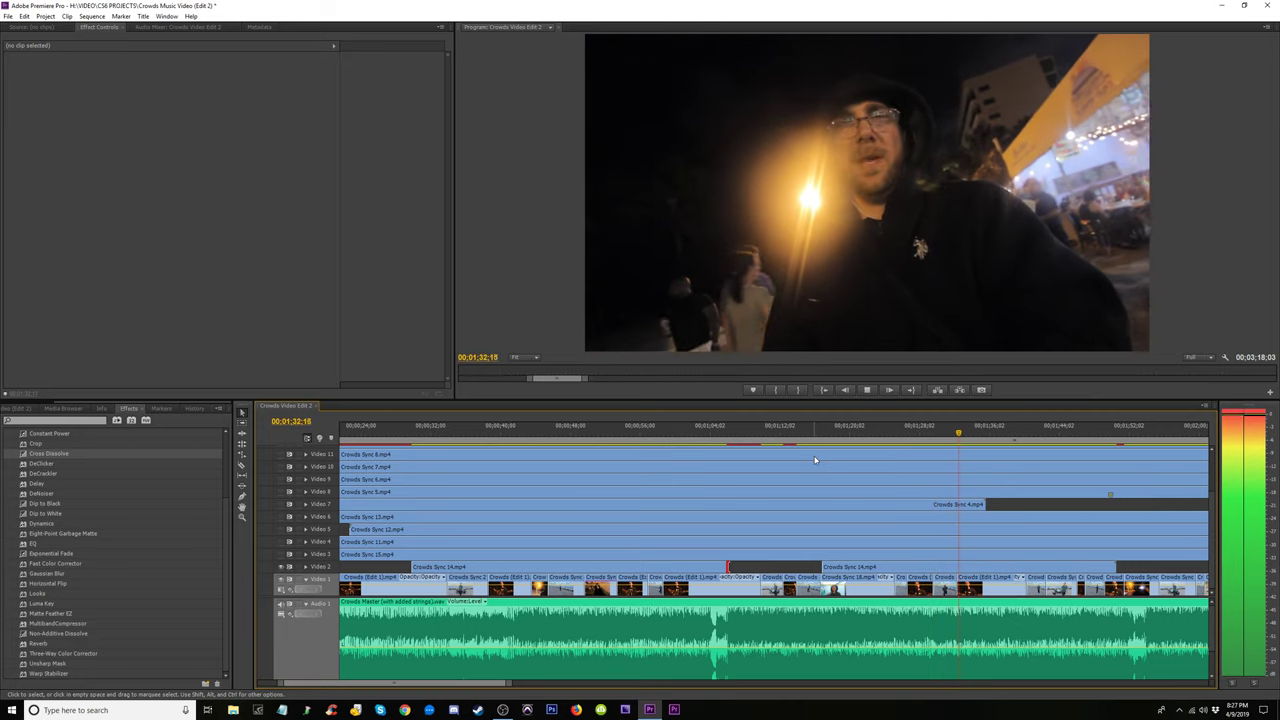
{"action": "key", "text": "ctrl+grave"}
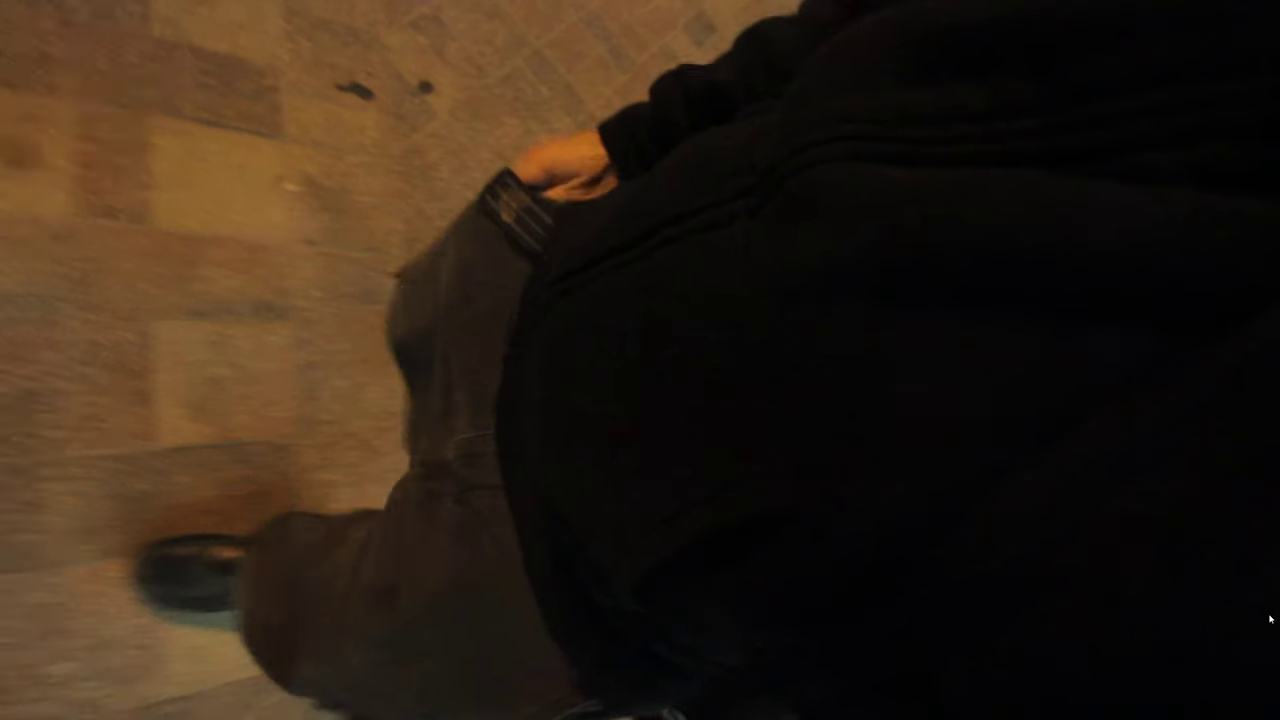
{"action": "key", "text": "Escape"}
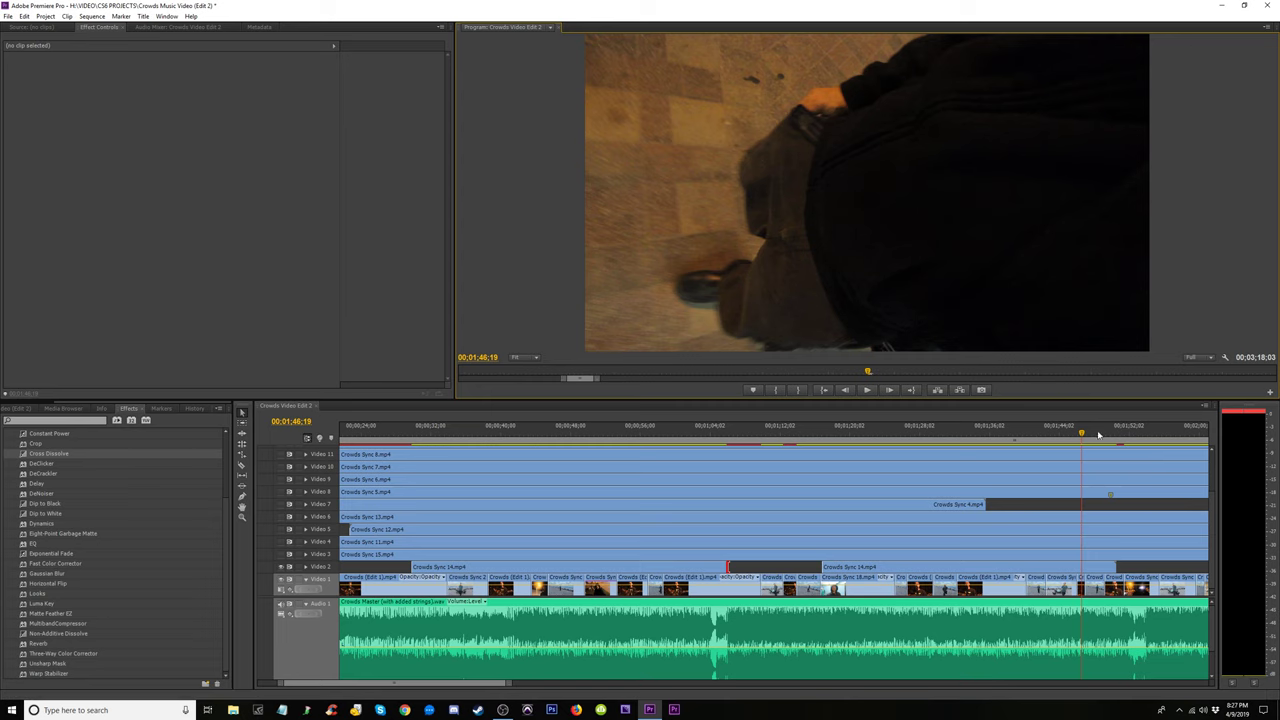
{"action": "key", "text": "="}
Trim the edge of the Crowds Sync 14.mp4 street clip on Video 2 near 1:41
{"action": "left_click_drag", "start_coordinate": [800, 433], "coordinate": [618, 439]}
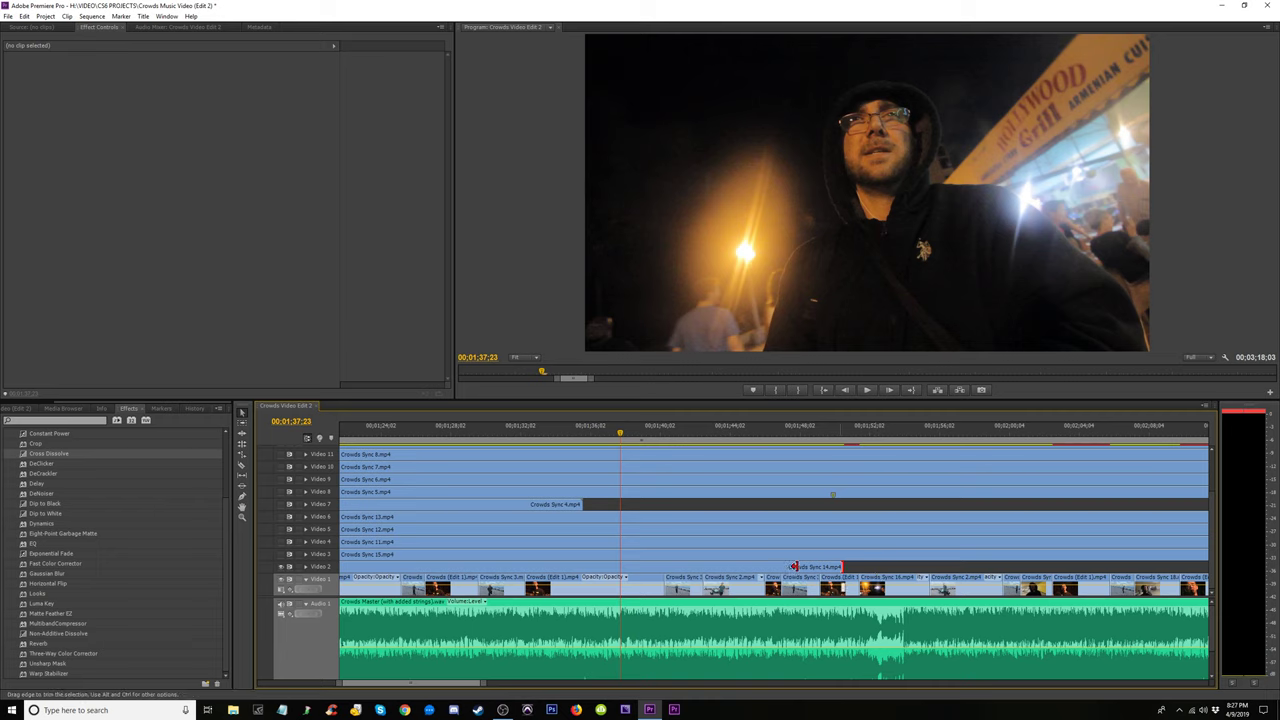
{"action": "left_click_drag", "start_coordinate": [793, 566], "coordinate": [620, 566]}
{"action": "key", "text": "minus"}
{"action": "key", "text": "minus"}
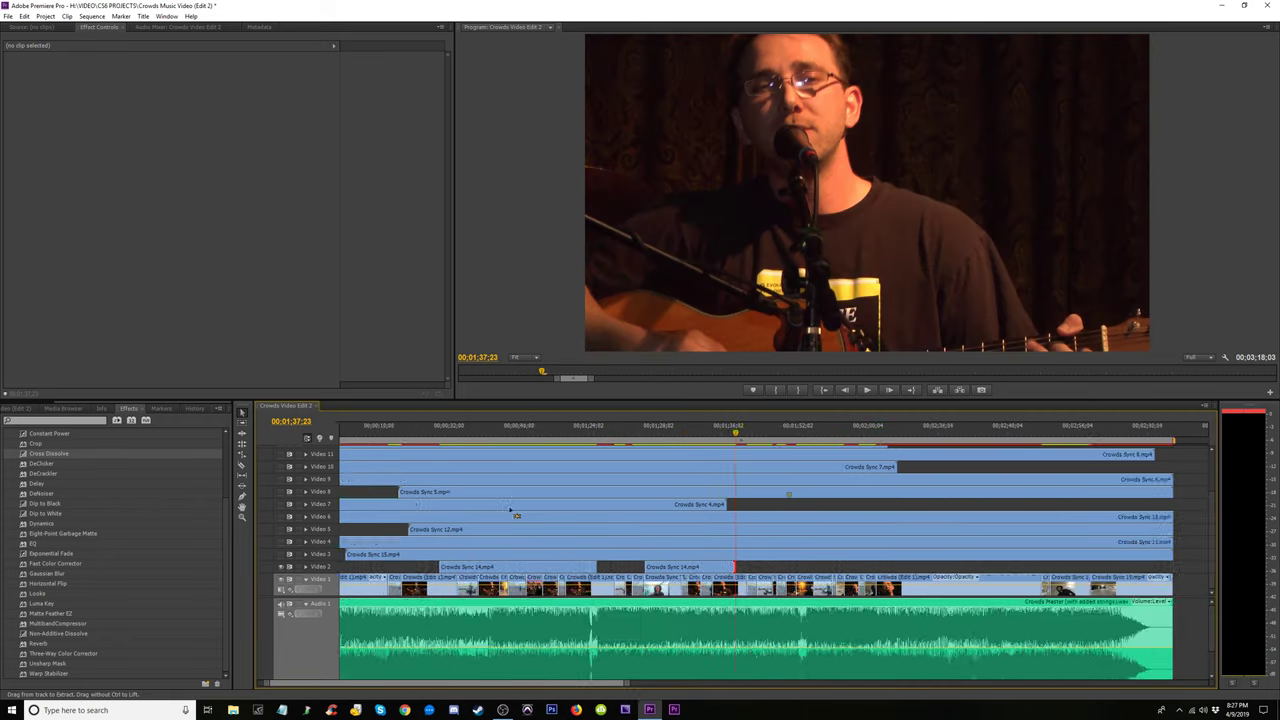
{"action": "key", "text": "minus"}
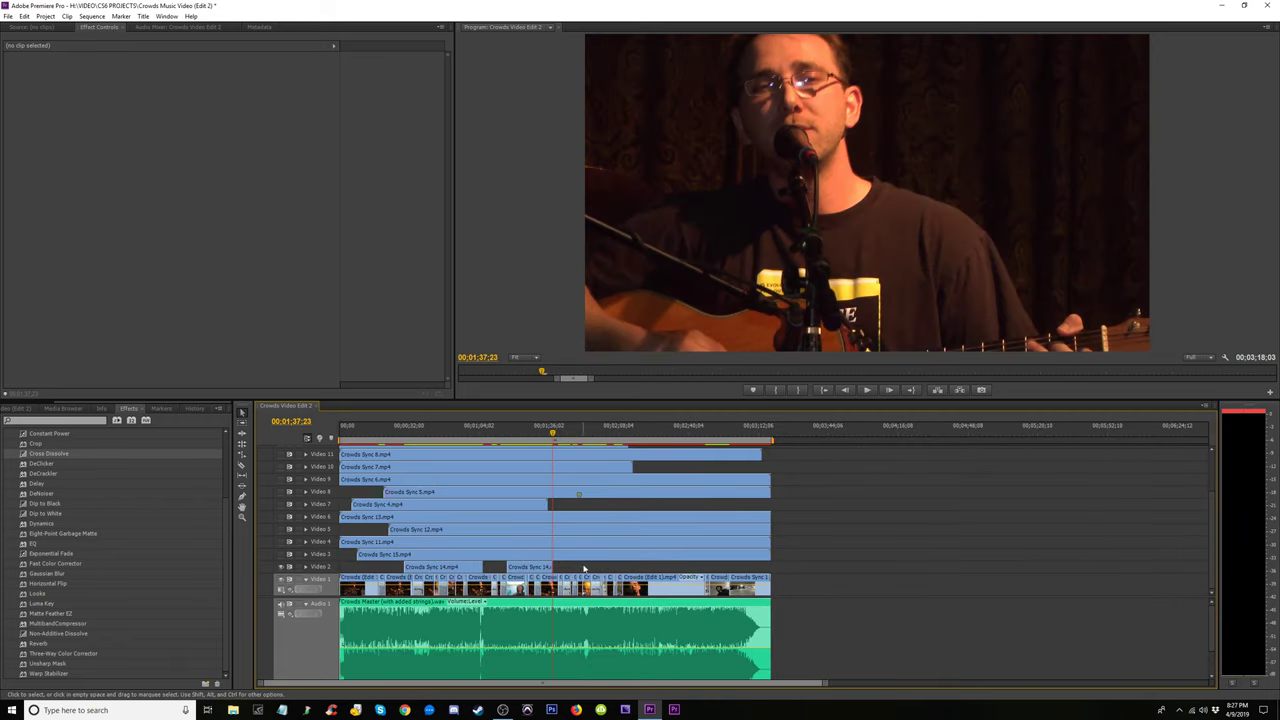
{"action": "left_click", "coordinate": [528, 432]}
{"action": "key", "text": "equal"}
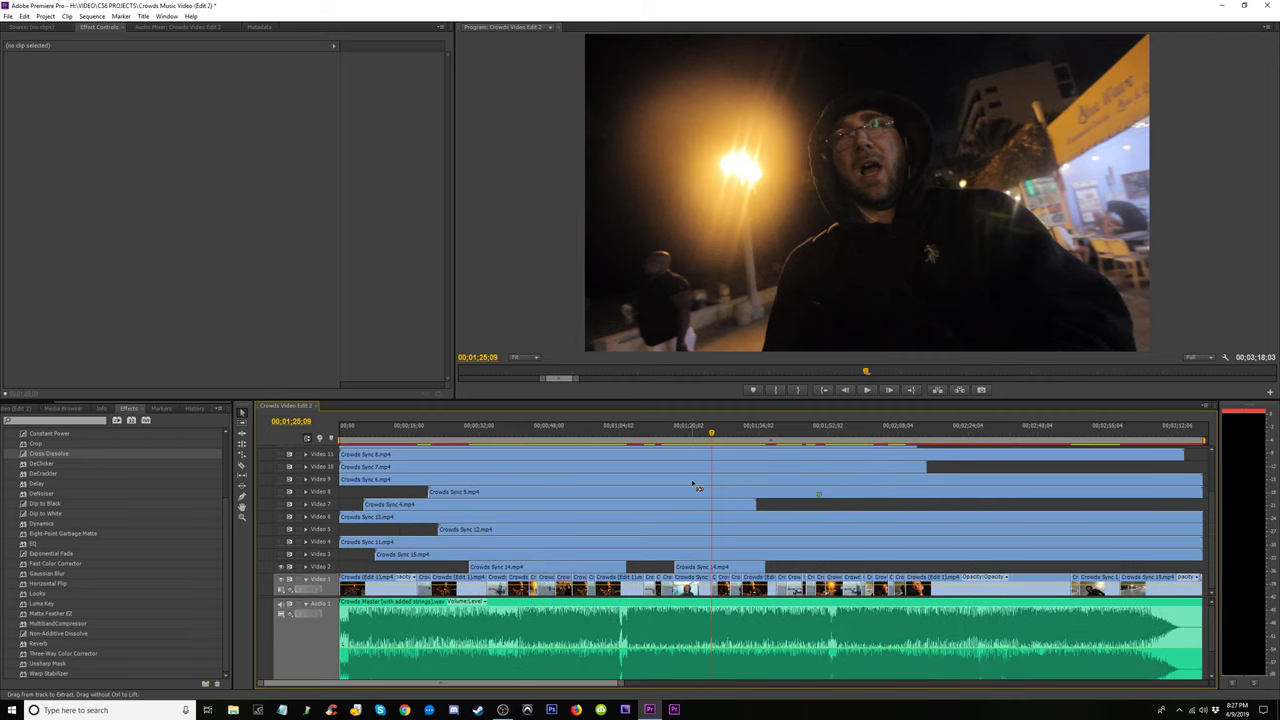
{"action": "key", "text": "equal"}
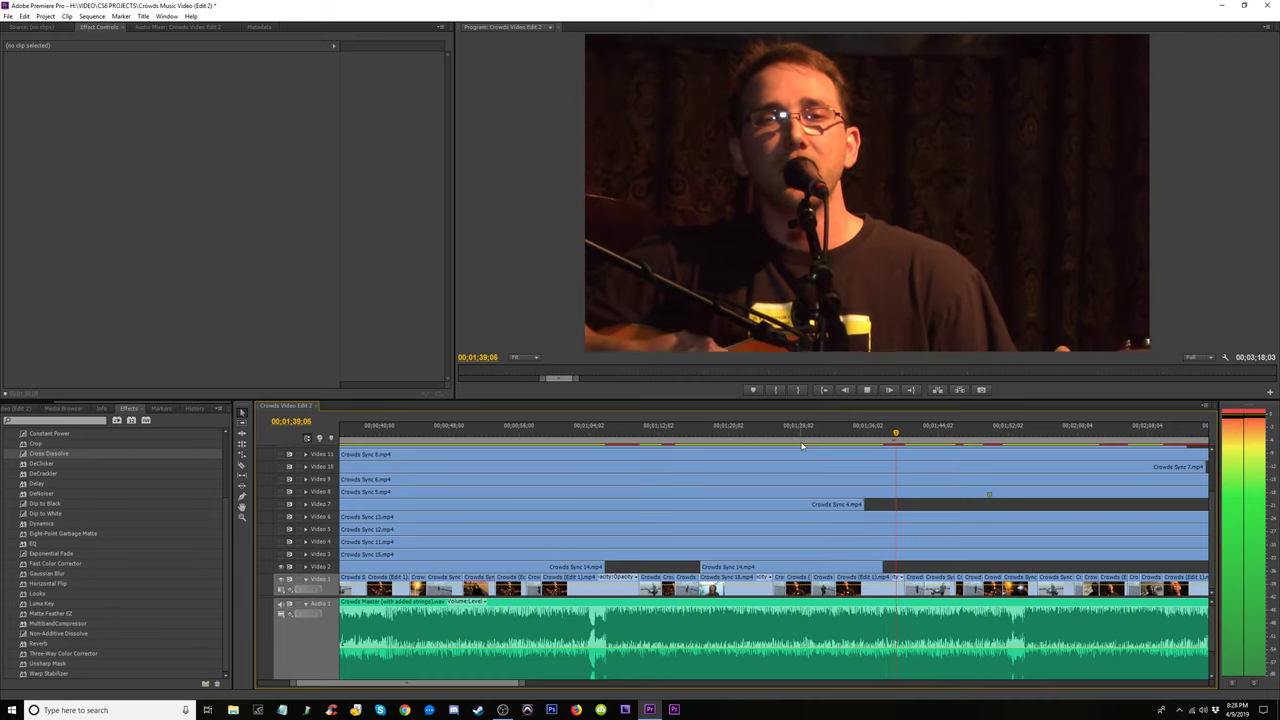
Review the cut around 1:17 and the night street scene with playback
{"action": "key", "text": "space"}
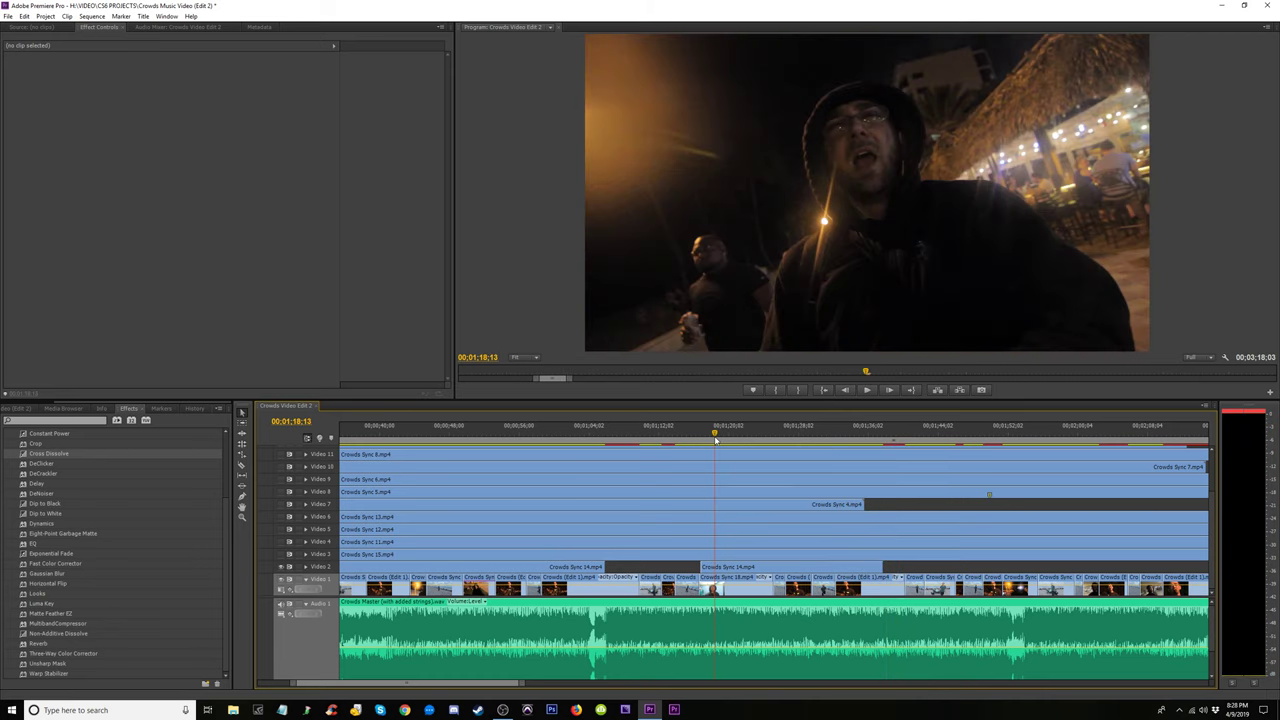
{"action": "key", "text": "equal"}
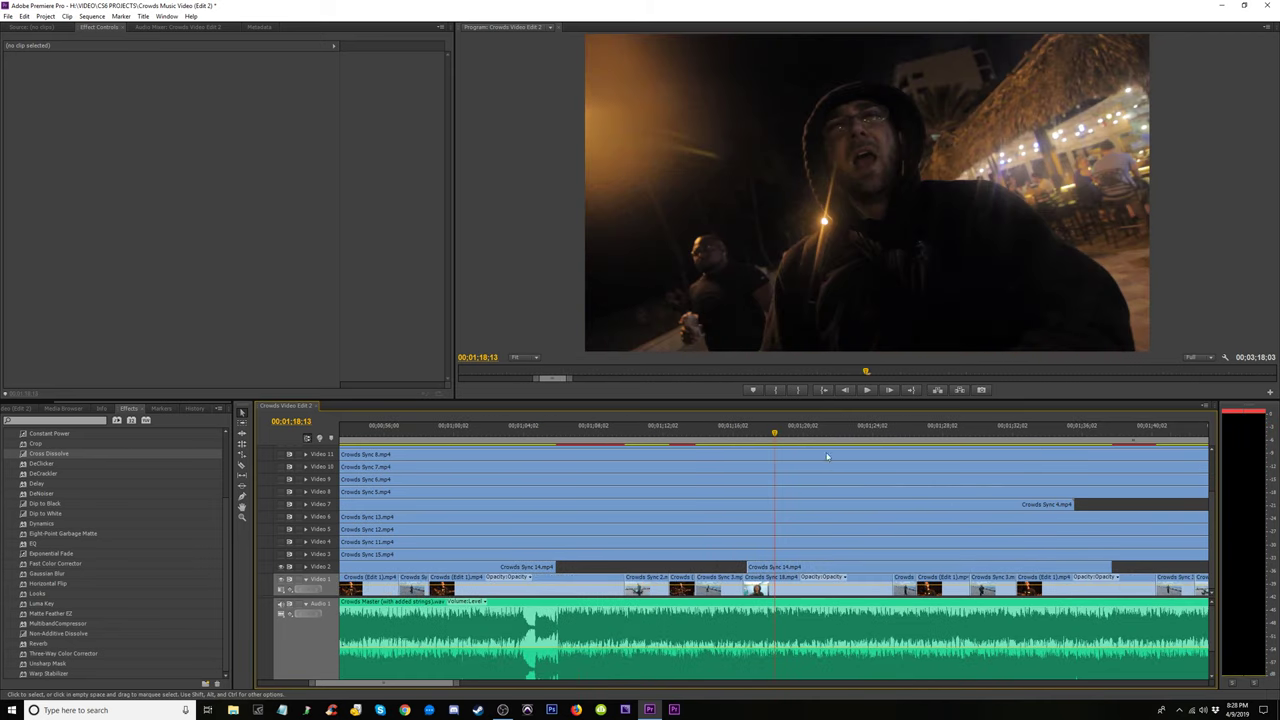
{"action": "left_click", "coordinate": [751, 436]}
{"action": "key", "text": "equal"}
{"action": "key", "text": "equal"}
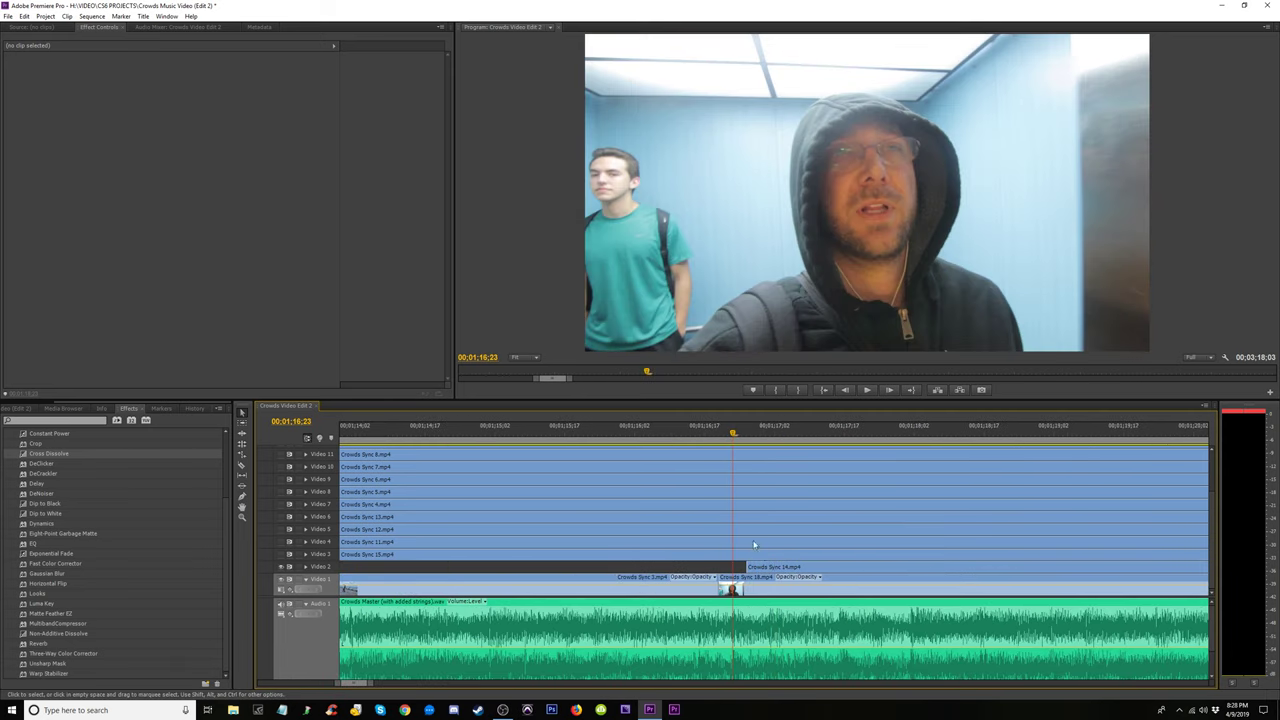
{"action": "key", "text": "minus"}
{"action": "key", "text": "minus"}
{"action": "key", "text": "minus"}
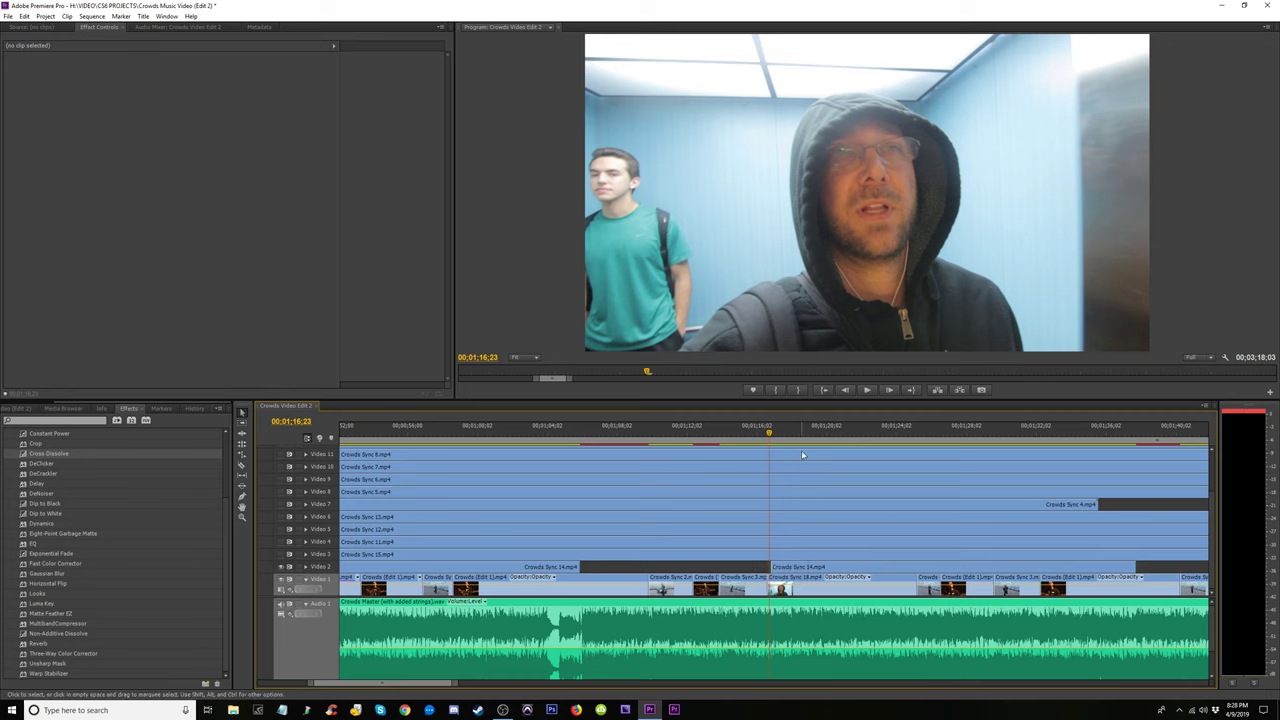
{"action": "left_click", "coordinate": [845, 432]}
{"action": "key", "text": "equal"}
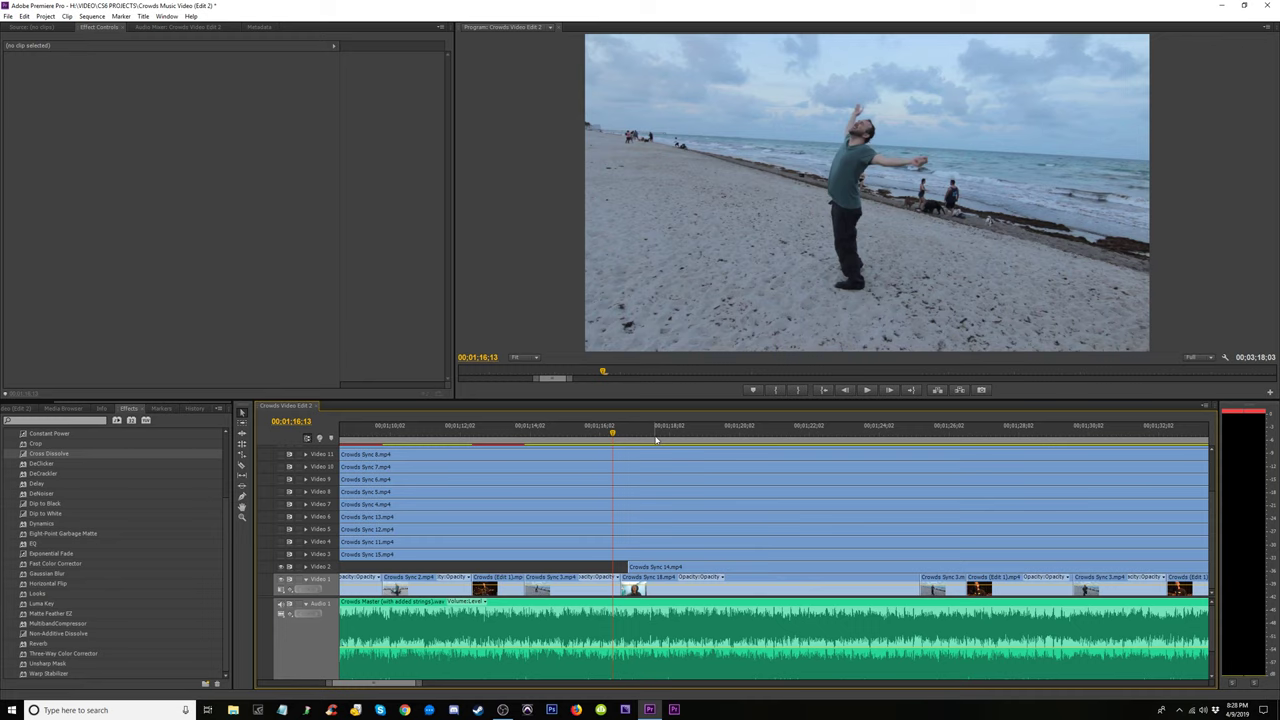
{"action": "key", "text": "space"}
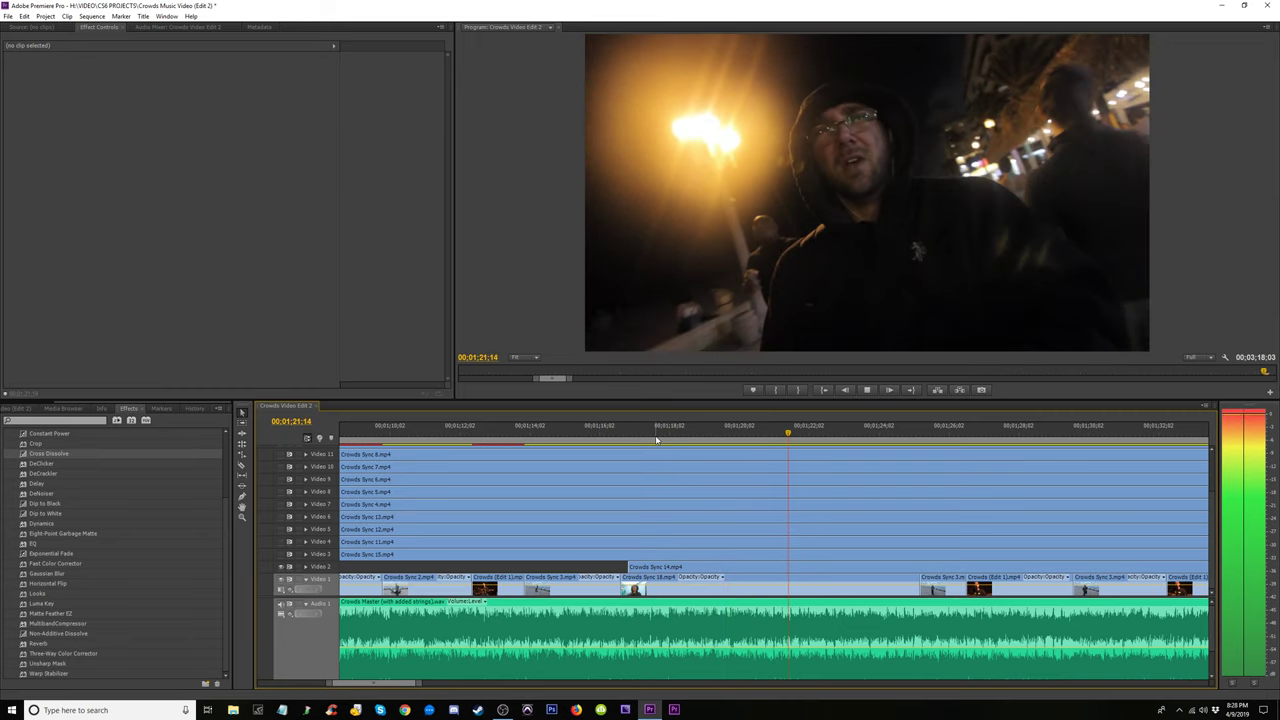
{"action": "key", "text": "space"}
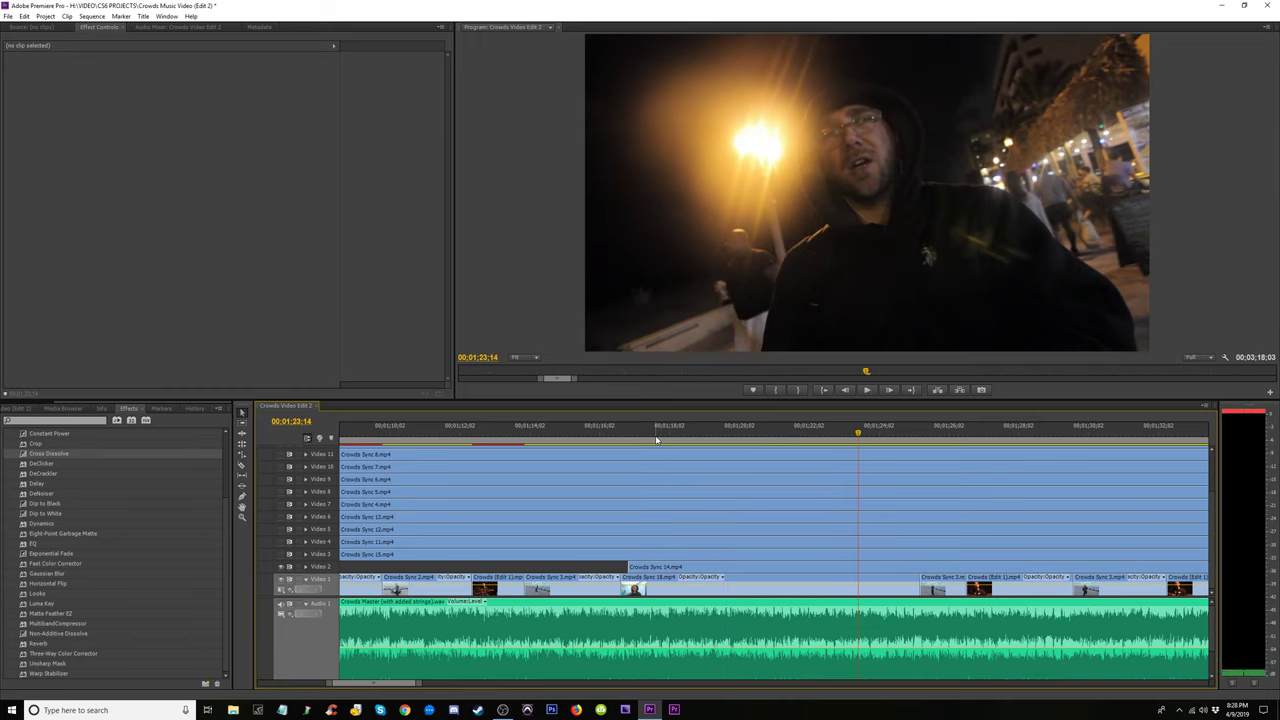
Extend the street clip's end about six seconds and play back from the elevator shot
{"action": "left_click_drag", "start_coordinate": [659, 566], "coordinate": [866, 569]}
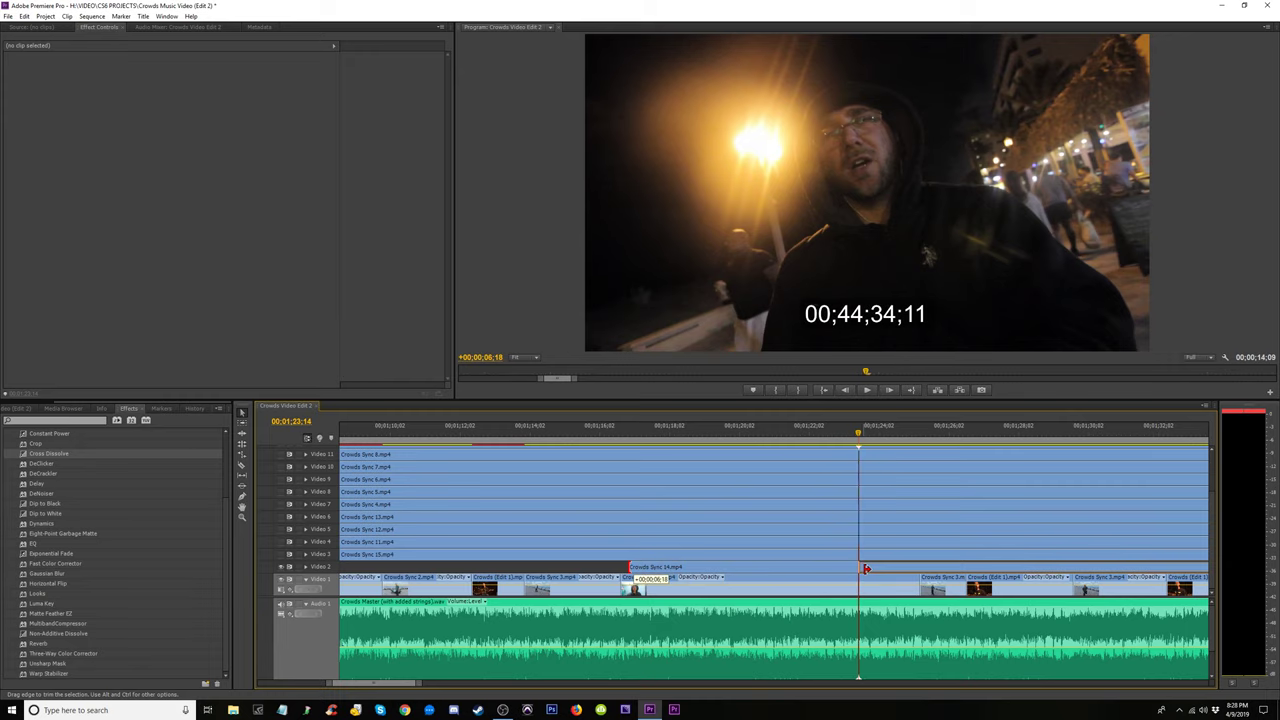
{"action": "left_click", "coordinate": [632, 431]}
{"action": "key", "text": "space"}
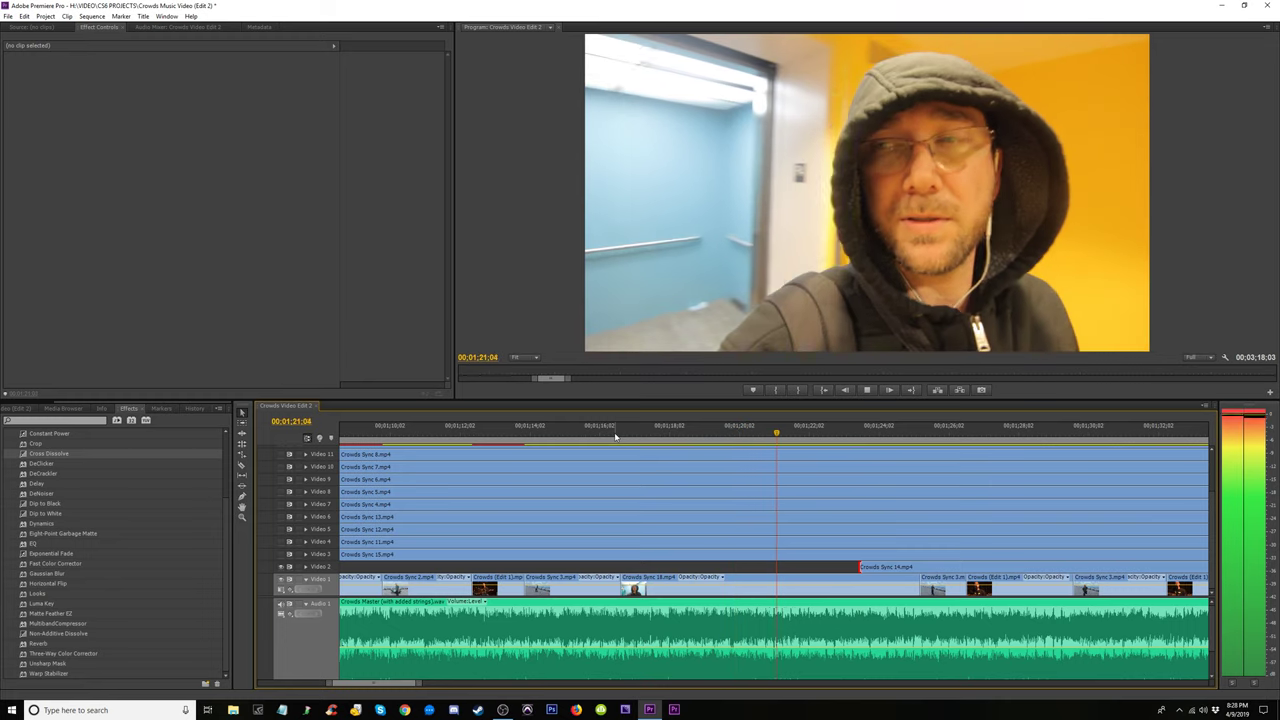
{"action": "key", "text": "space"}
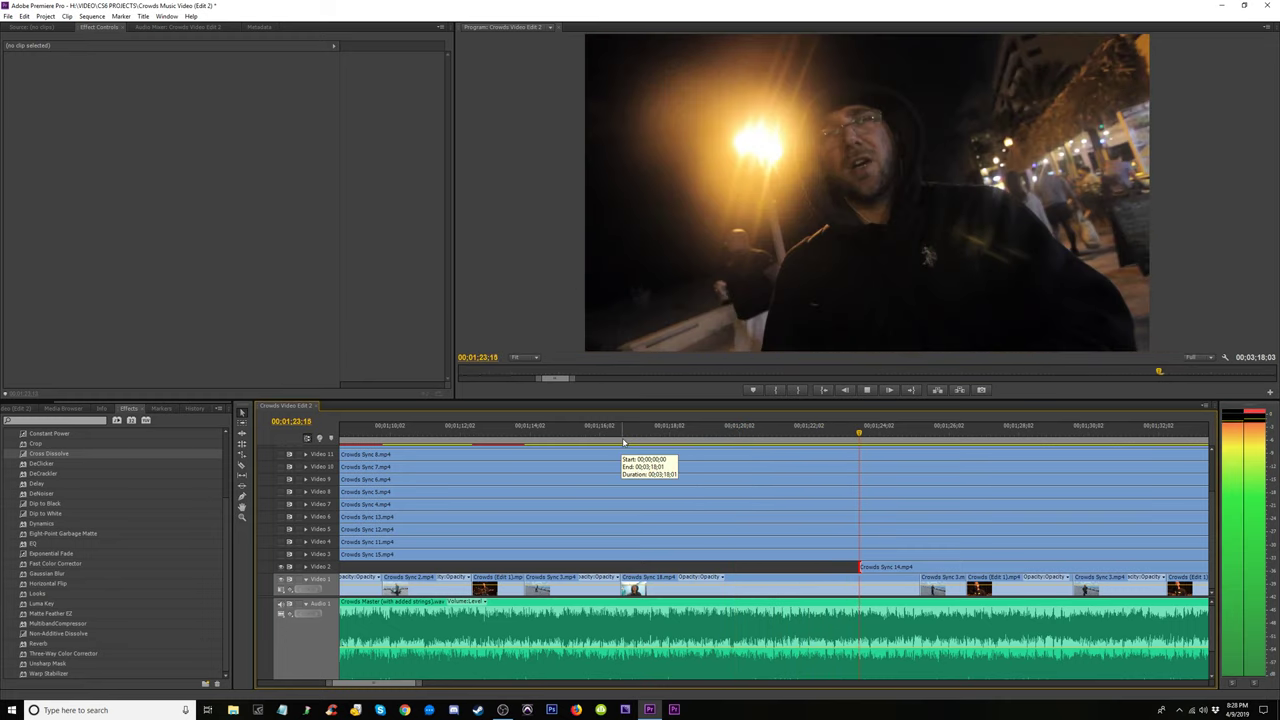
{"action": "left_click", "coordinate": [619, 439]}
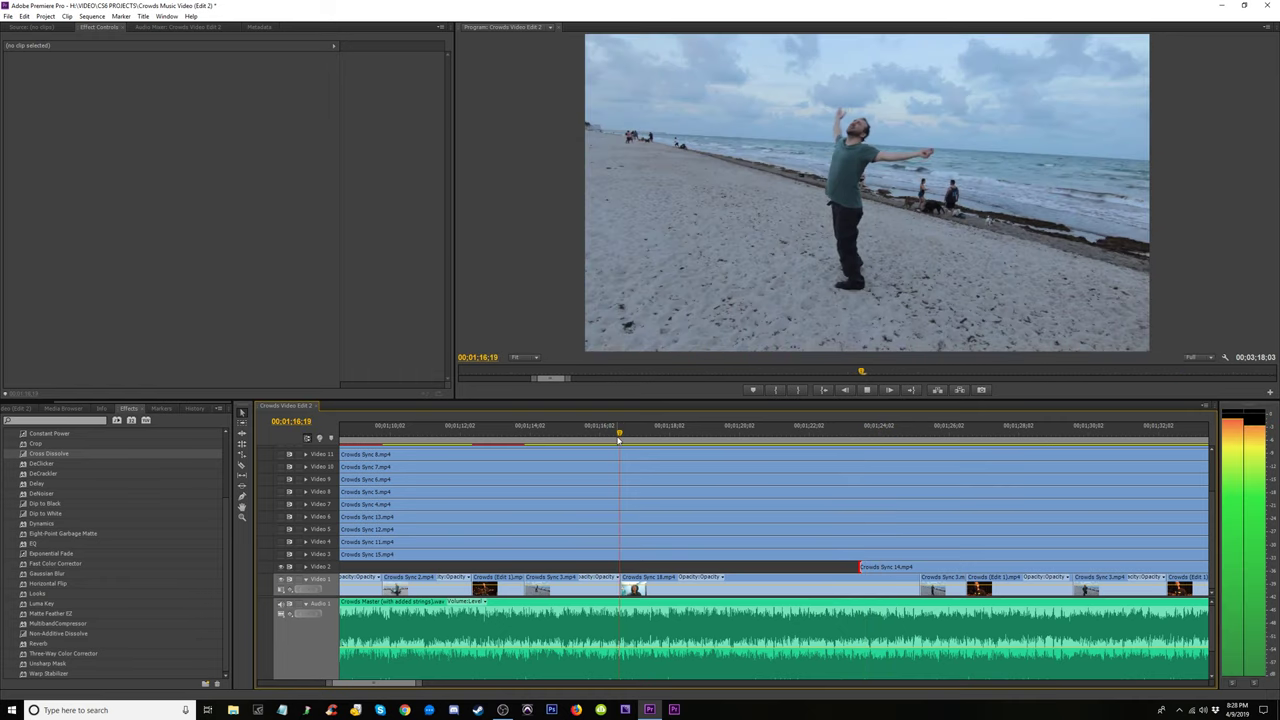
{"action": "key", "text": "space"}
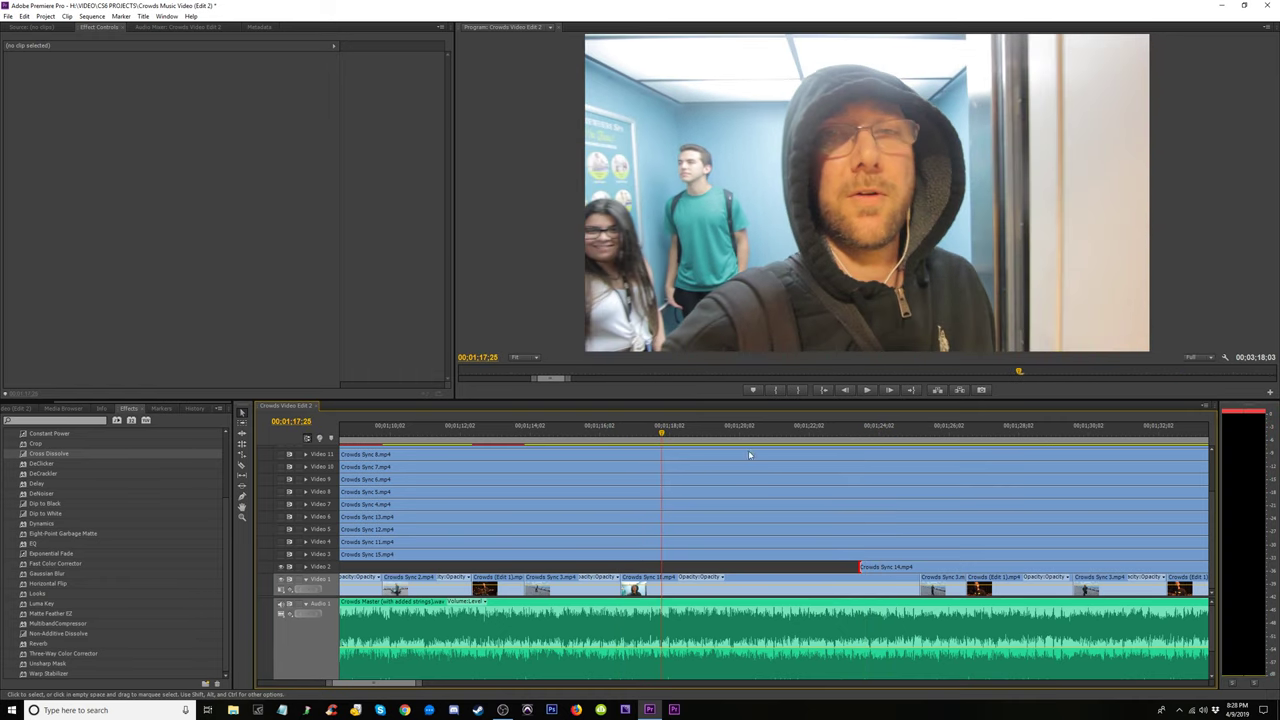
{"action": "key", "text": "space"}
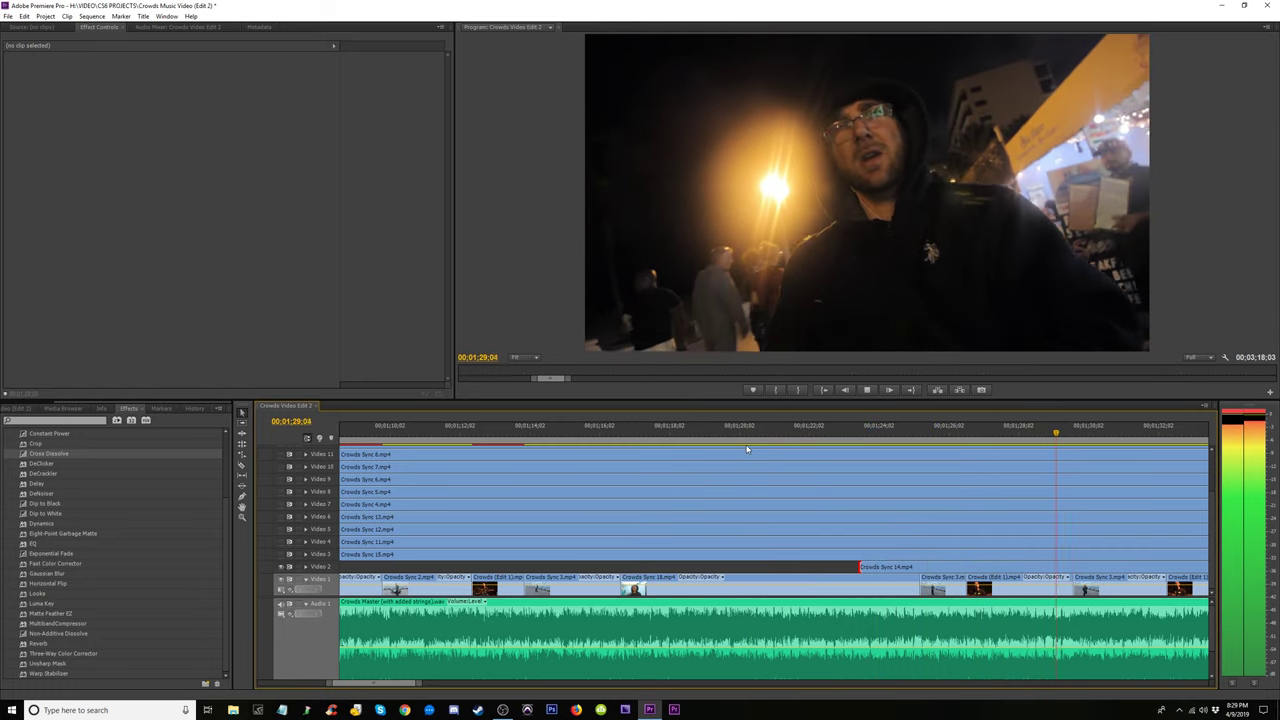
{"action": "key", "text": "minus"}
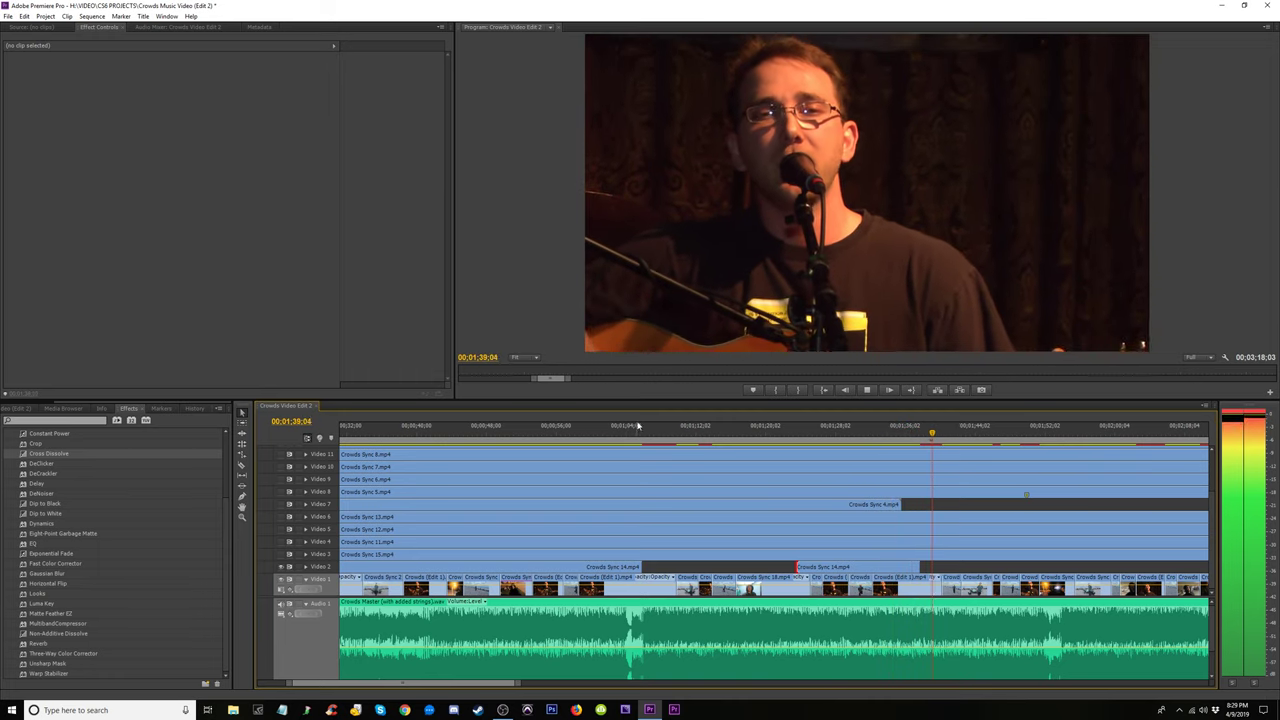
{"action": "key", "text": "space"}
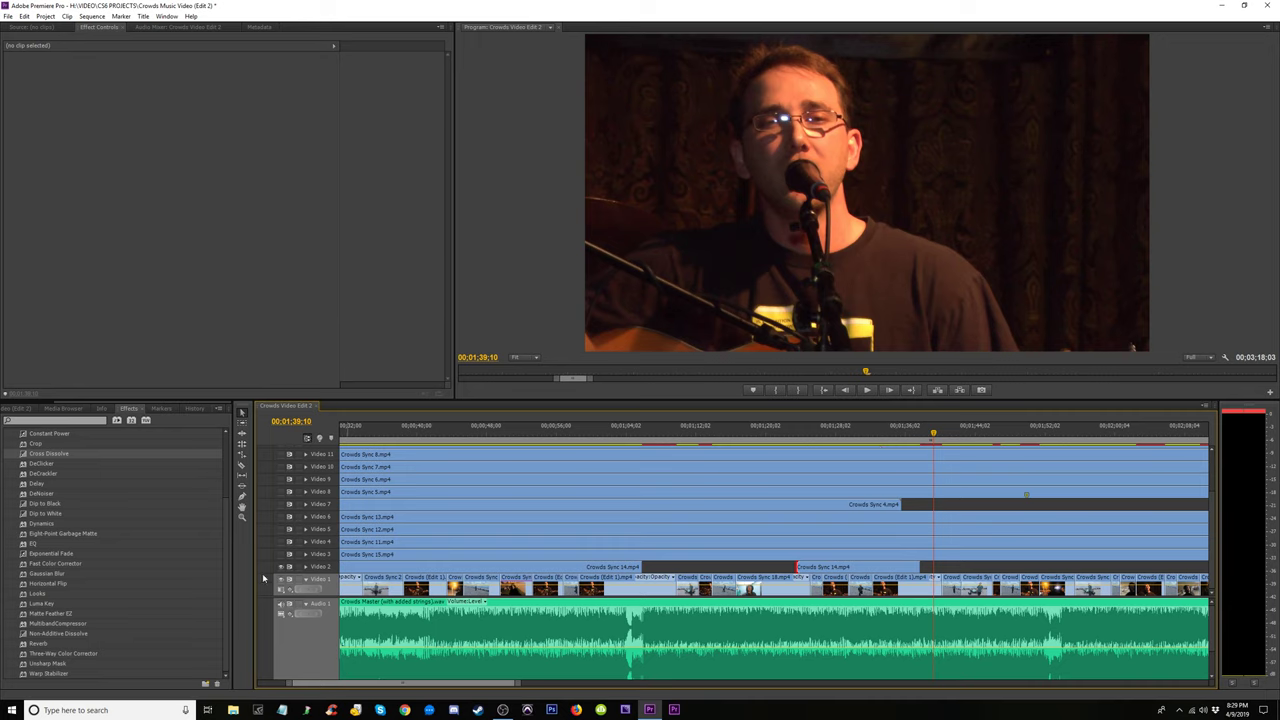
{"action": "left_click", "coordinate": [805, 440]}
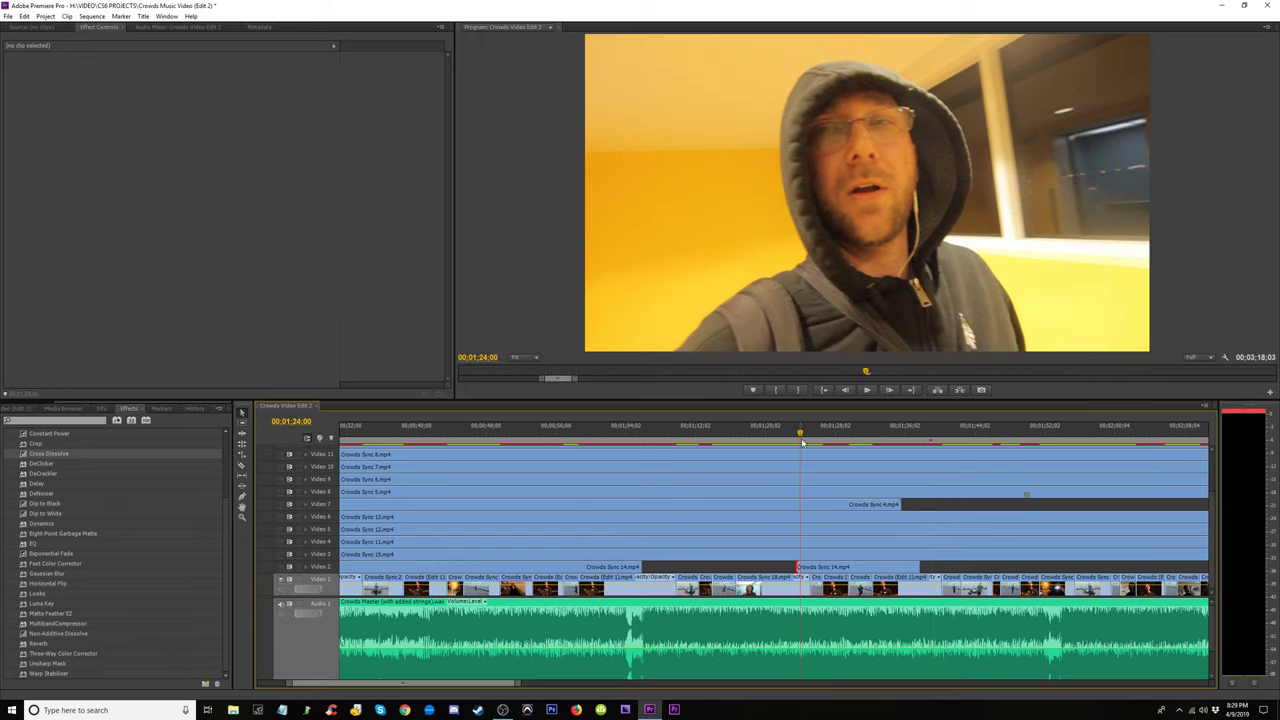
{"action": "key", "text": "space"}
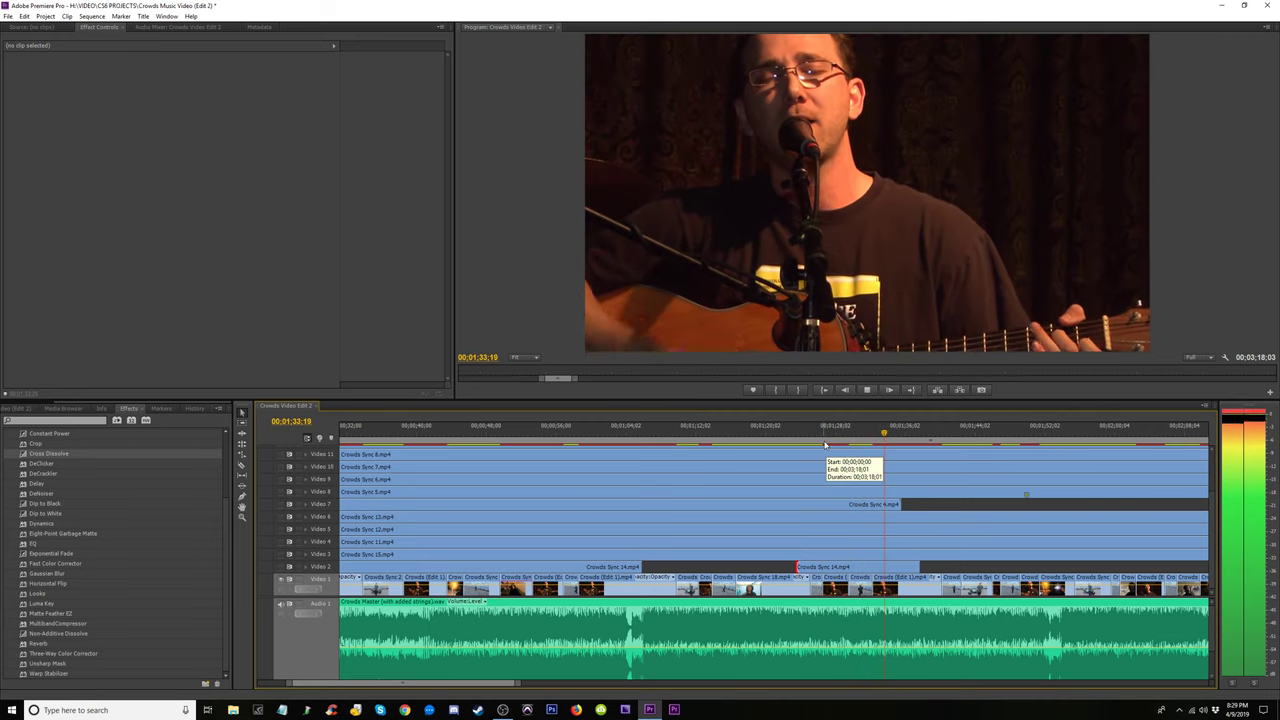
{"action": "key", "text": "space"}
{"action": "key", "text": "equal"}
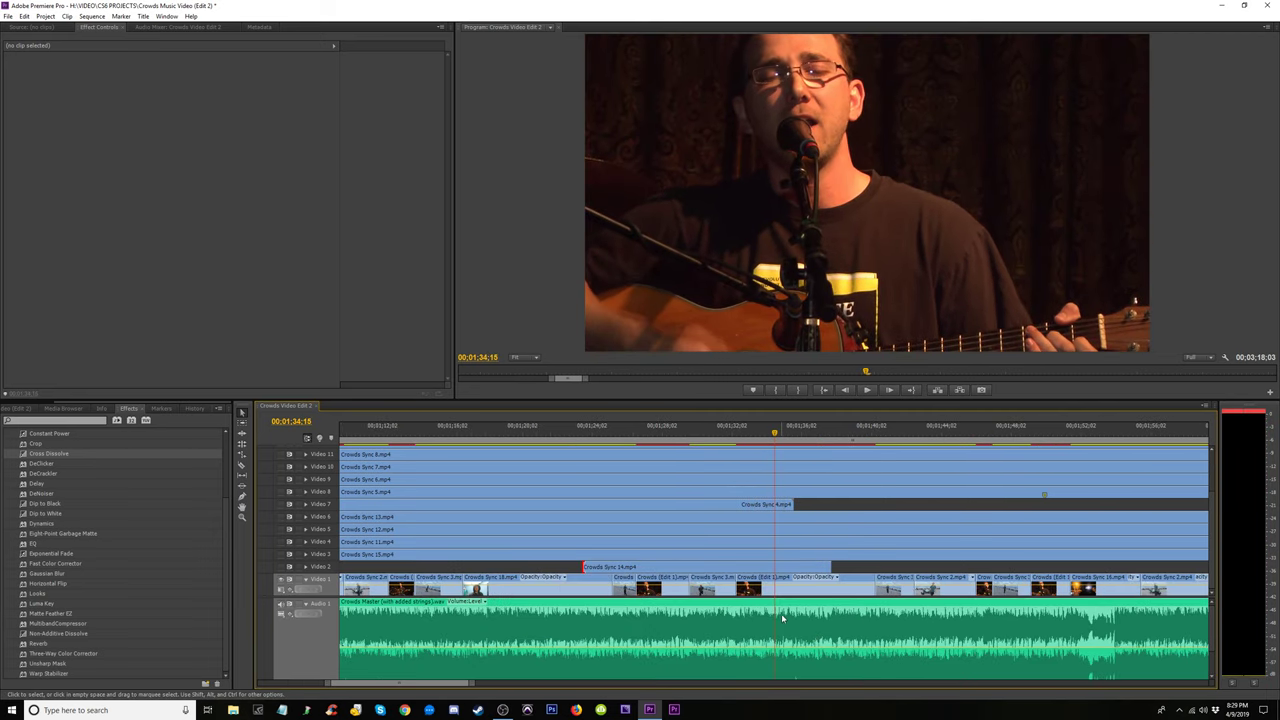
{"action": "left_click_drag", "start_coordinate": [742, 578], "coordinate": [832, 578]}
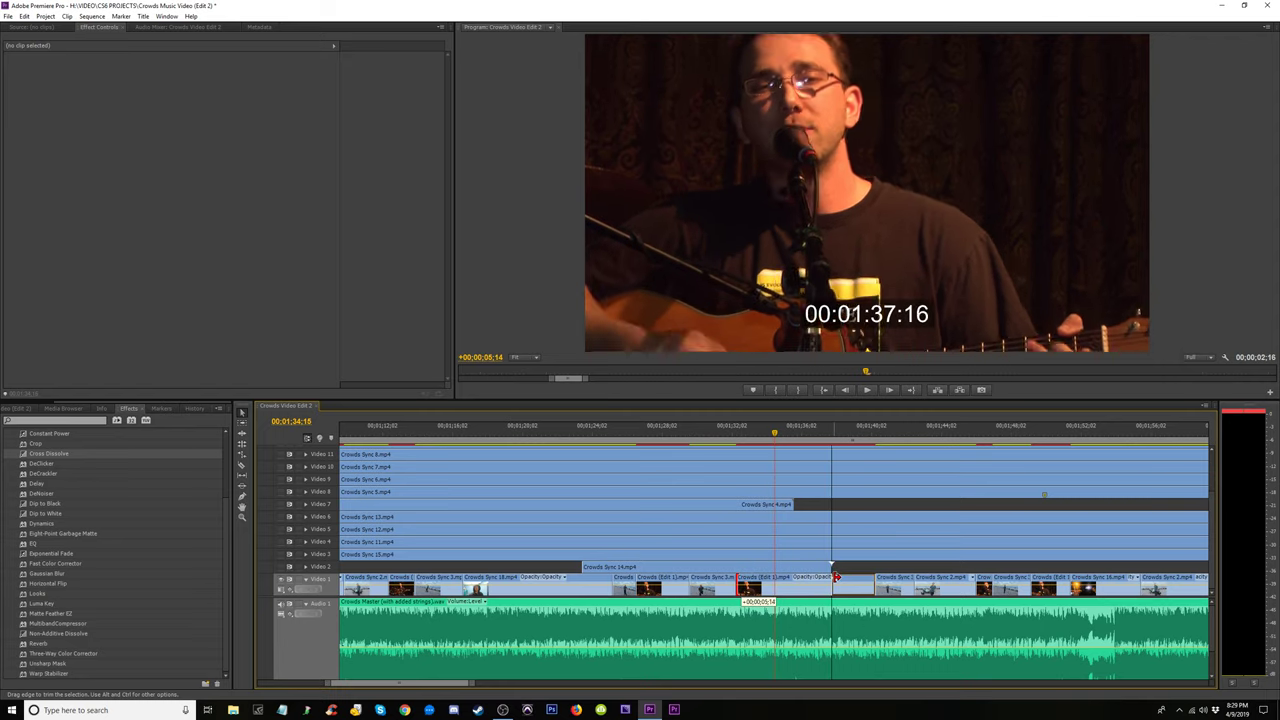
{"action": "left_click", "coordinate": [656, 587]}
{"action": "key", "text": "Delete"}
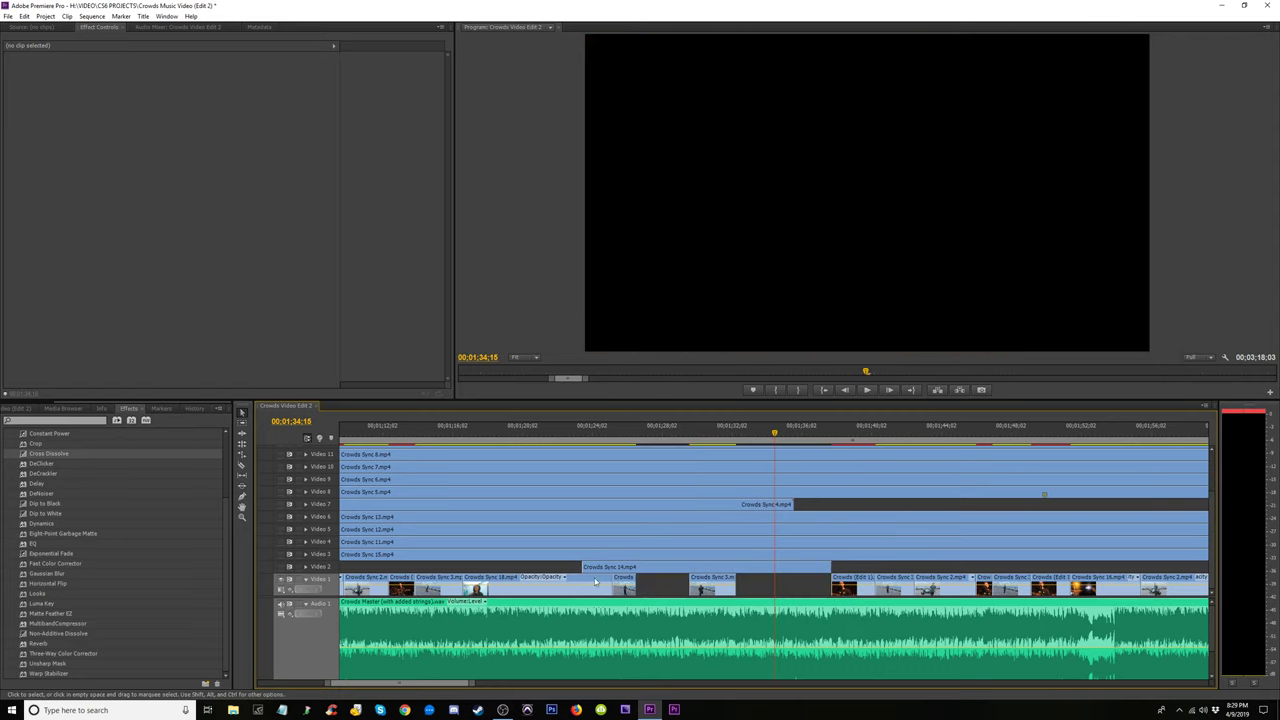
{"action": "left_click", "coordinate": [571, 440]}
{"action": "key", "text": "space"}
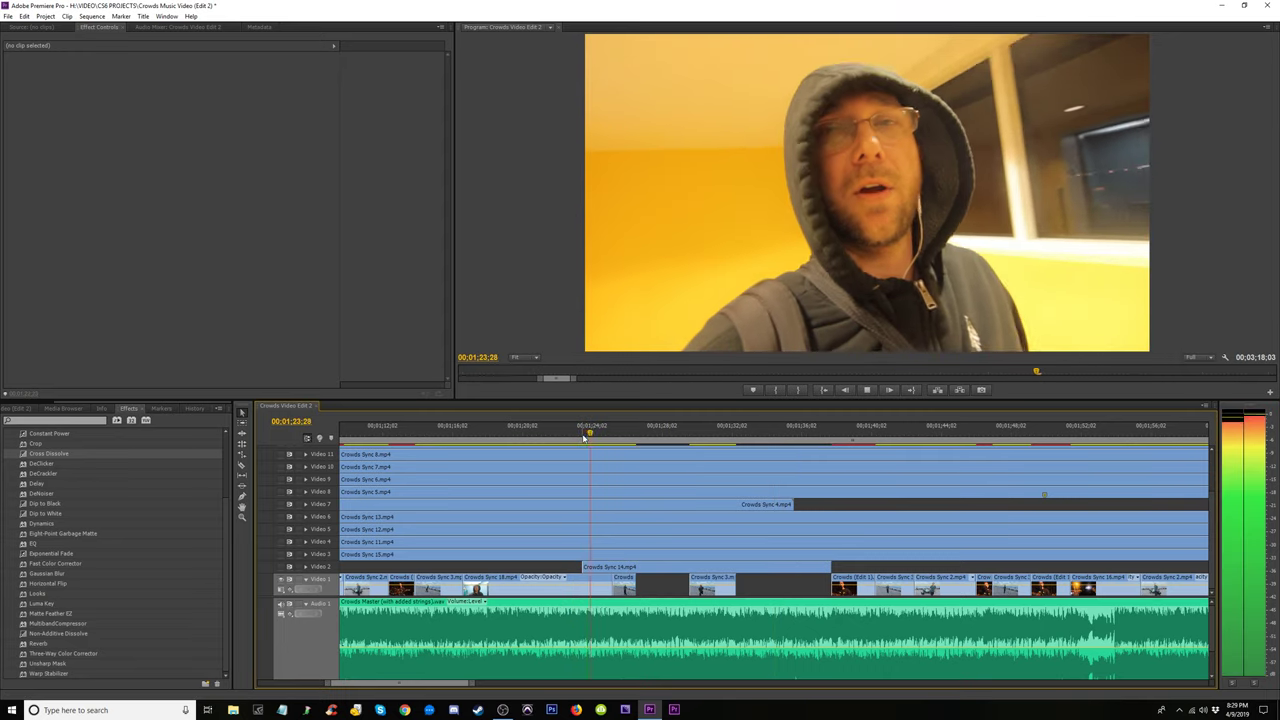
{"action": "key", "text": "space"}
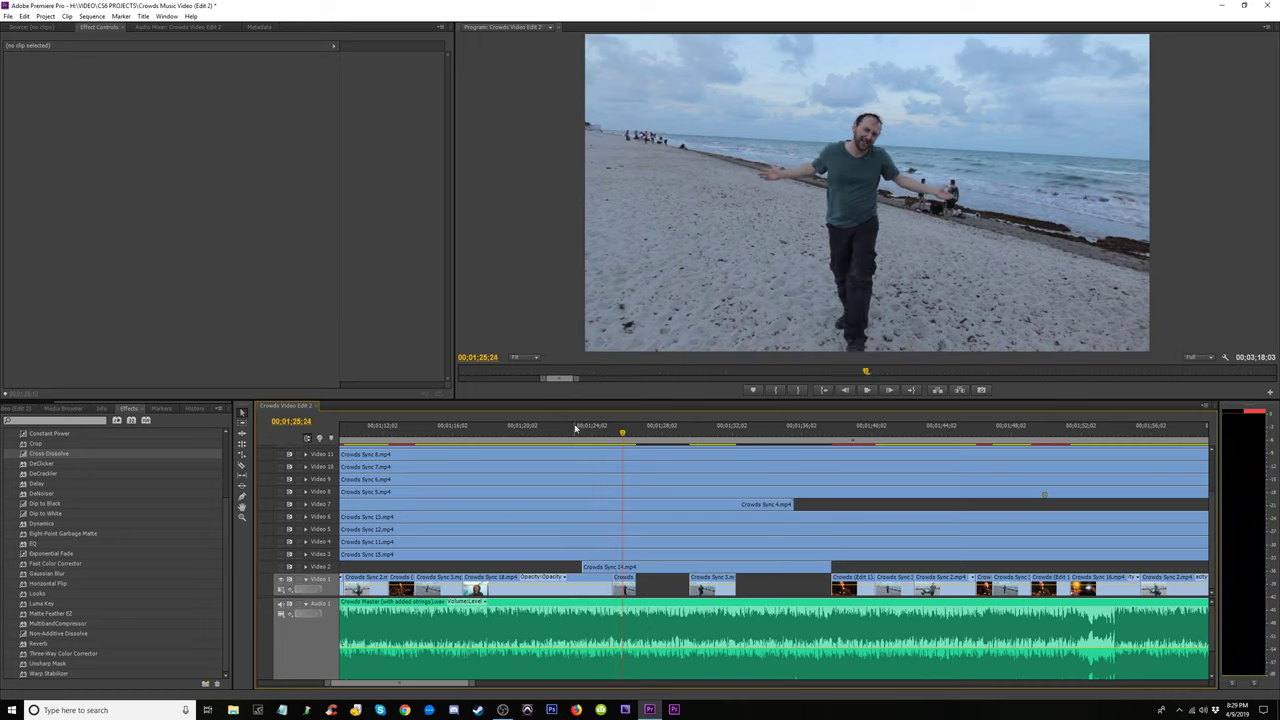
{"action": "left_click", "coordinate": [576, 430]}
{"action": "key", "text": "space"}
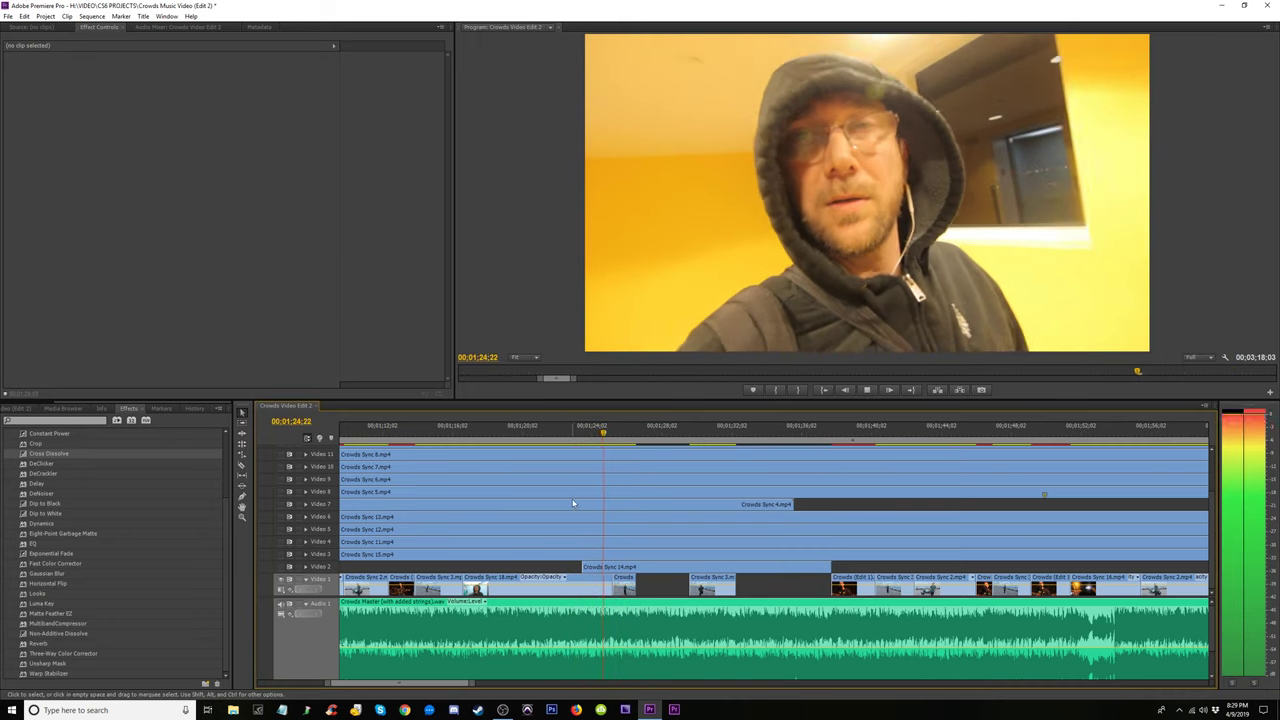
{"action": "left_click_drag", "start_coordinate": [600, 430], "coordinate": [461, 432]}
{"action": "key", "text": "space"}
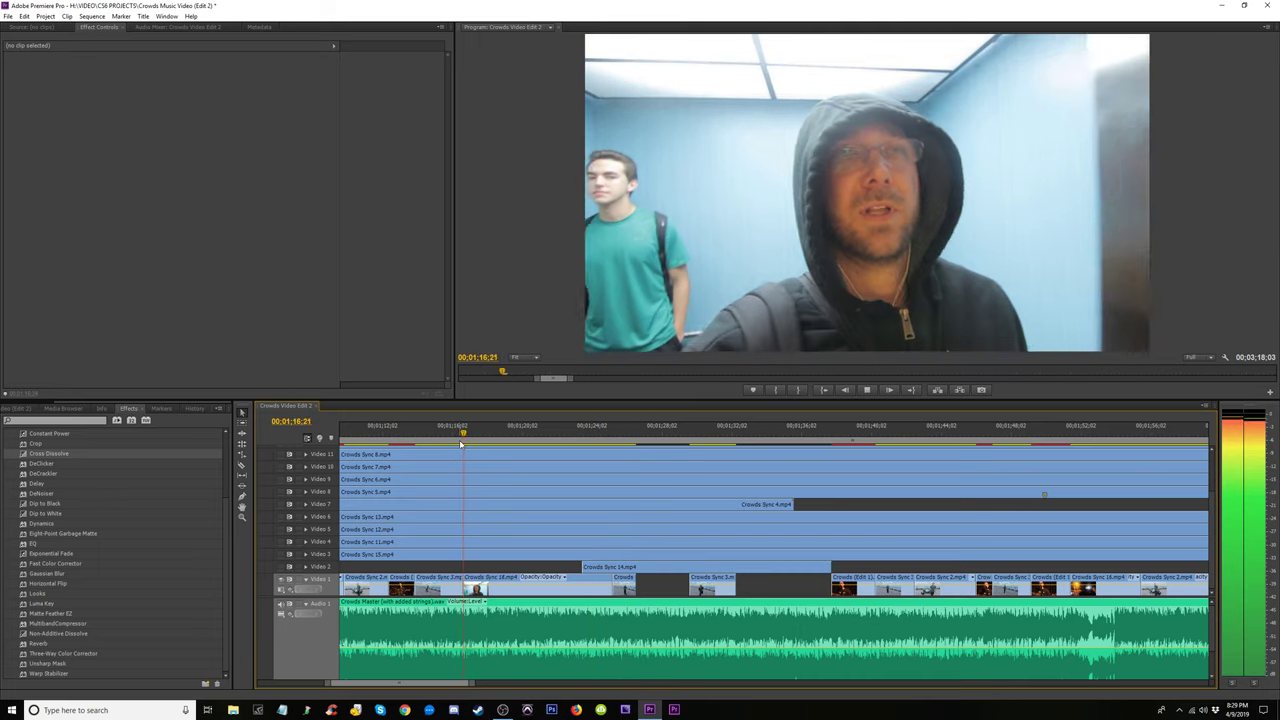
{"action": "key", "text": "space"}
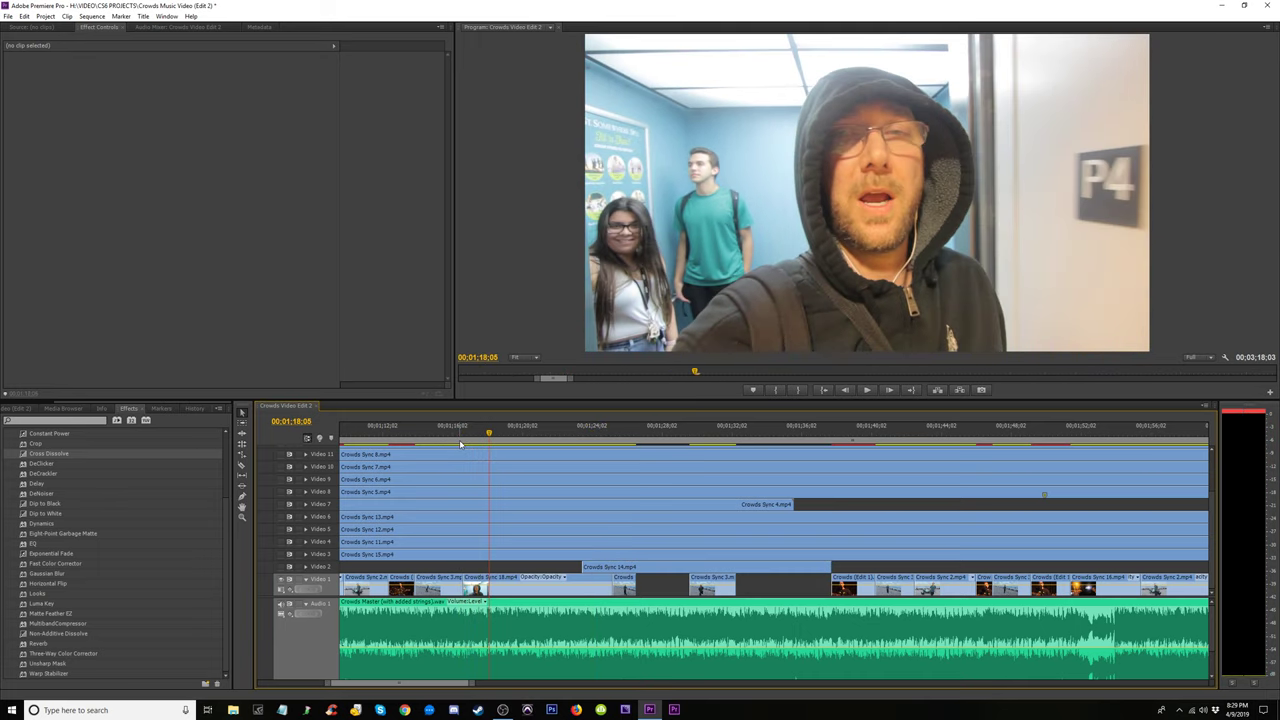
{"action": "key", "text": "space"}
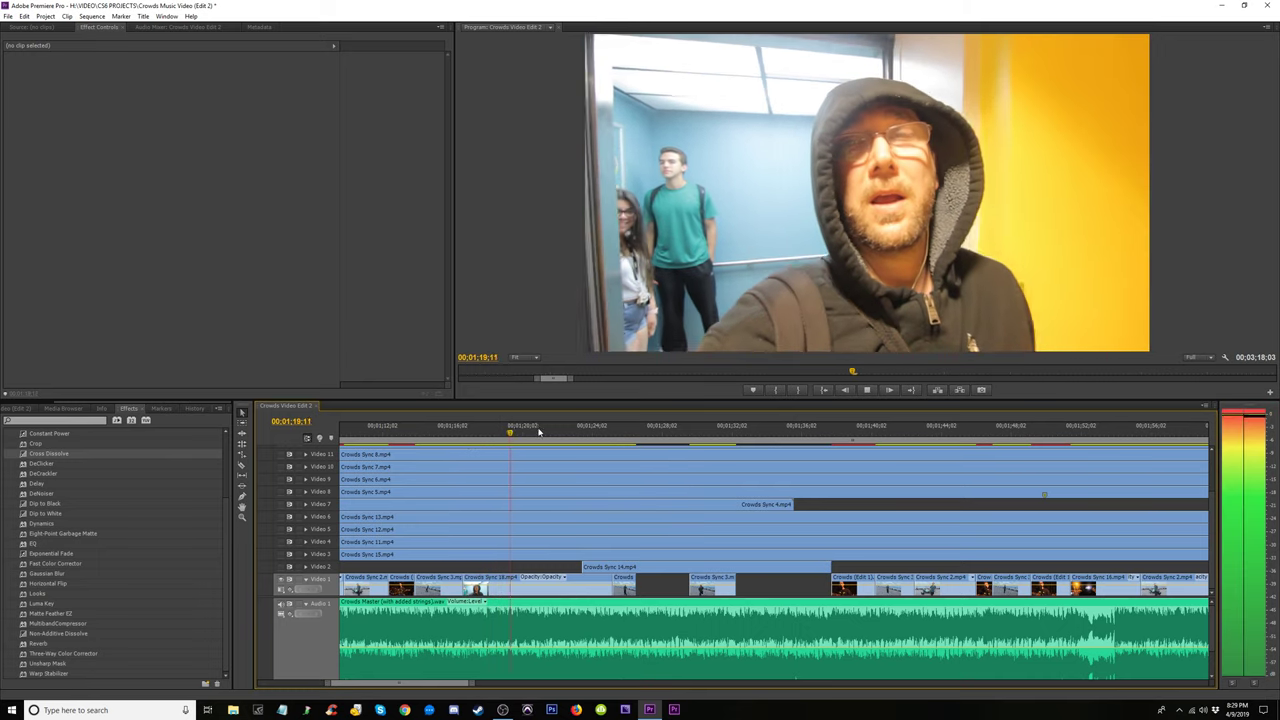
{"action": "key", "text": "space"}
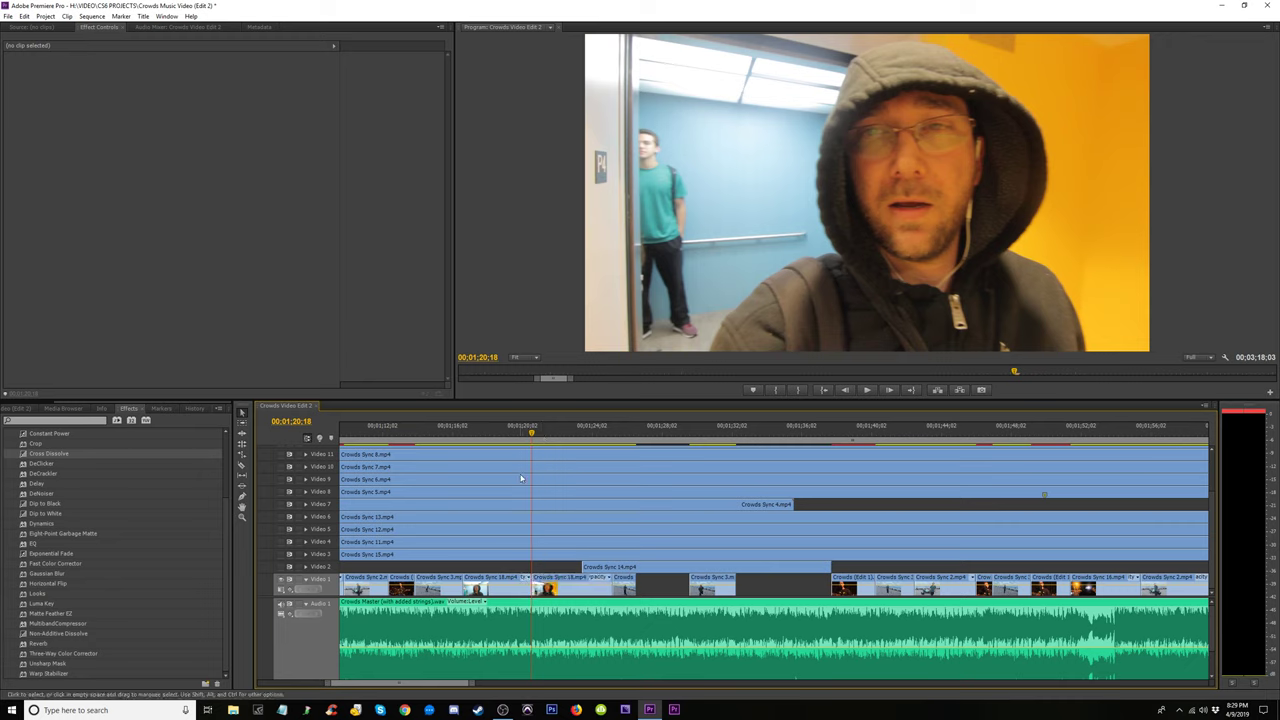
{"action": "left_click", "coordinate": [485, 435]}
{"action": "key", "text": "space"}
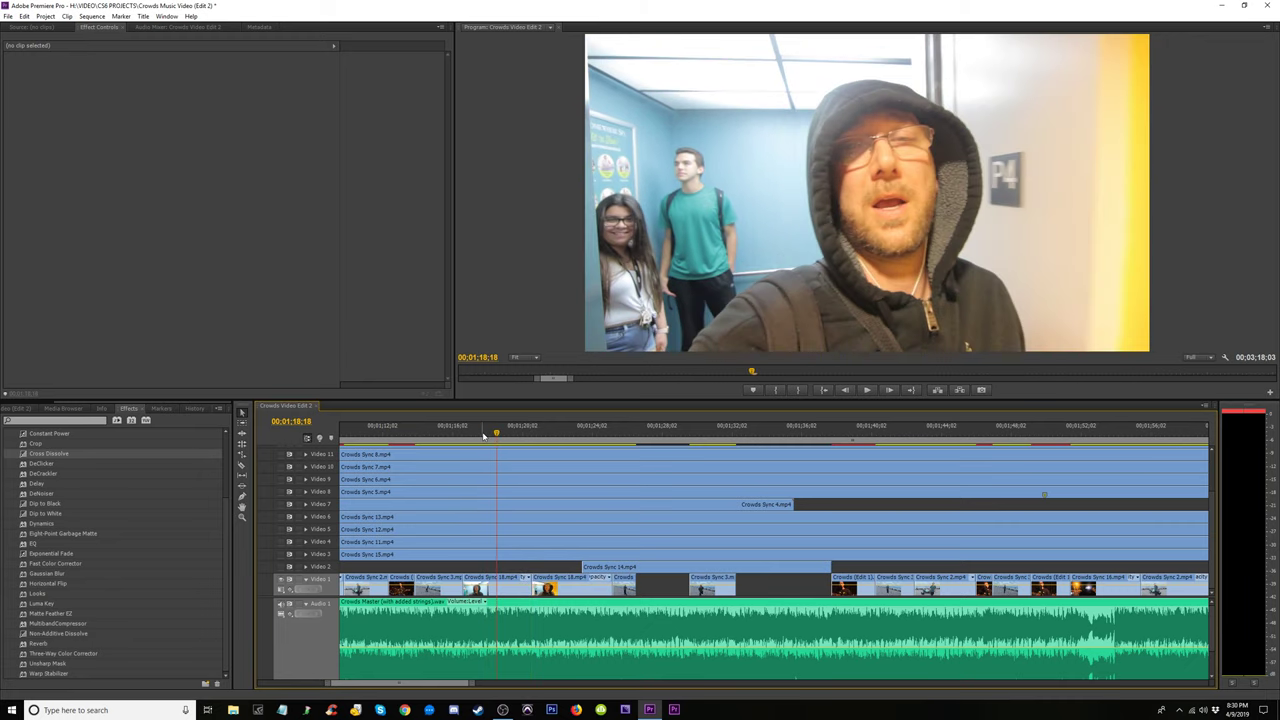
Shorten the Video 1 elevator clip's end by 1;18 and play across the new cut
{"action": "left_click", "coordinate": [523, 556]}
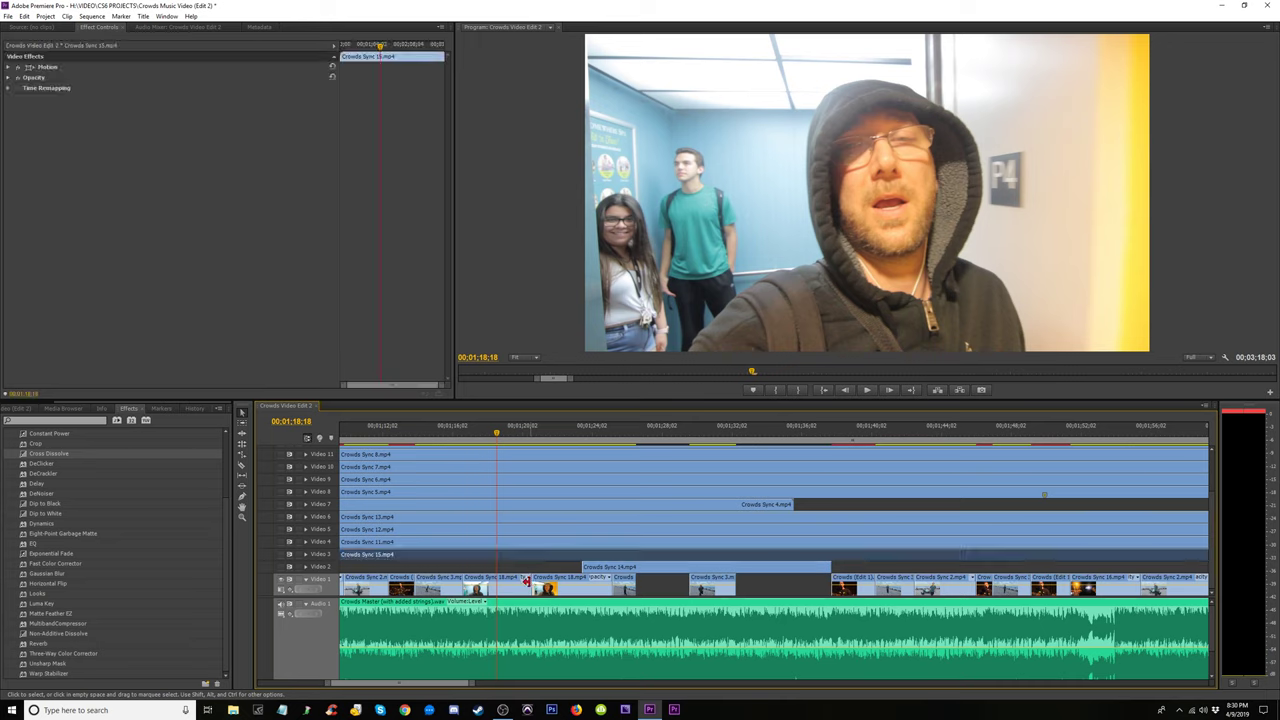
{"action": "left_click", "coordinate": [505, 594]}
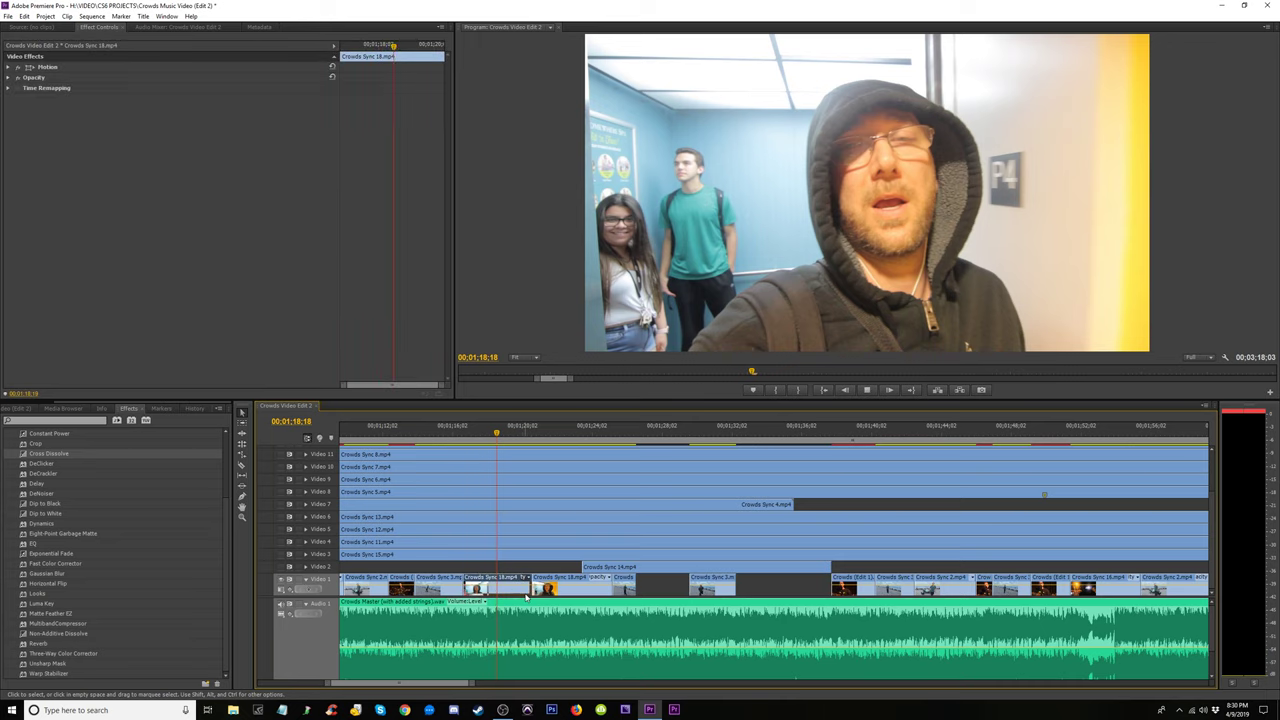
{"action": "key", "text": "space"}
{"action": "left_click_drag", "start_coordinate": [529, 590], "coordinate": [500, 590]}
{"action": "left_click", "coordinate": [457, 430]}
{"action": "key", "text": "space"}
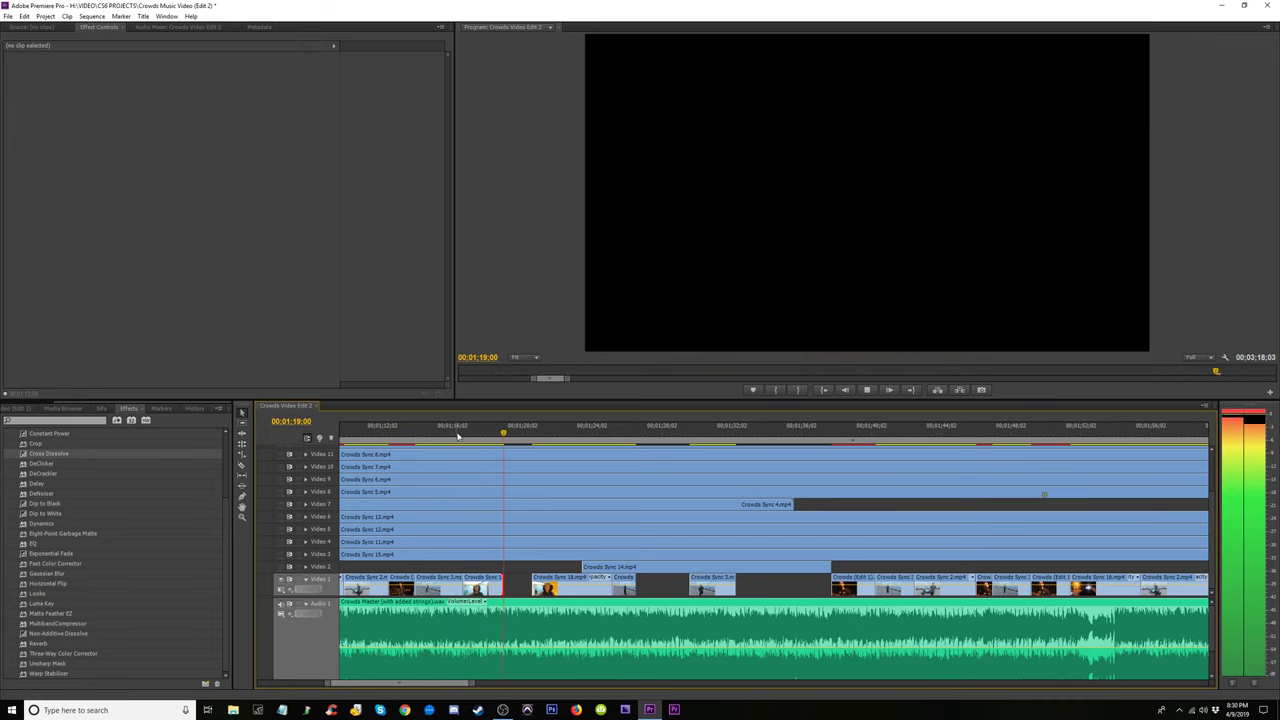
{"action": "key", "text": "space"}
Replay from the guitarist shot and from 00:01:13:03 to review the gap
{"action": "left_click", "coordinate": [403, 432]}
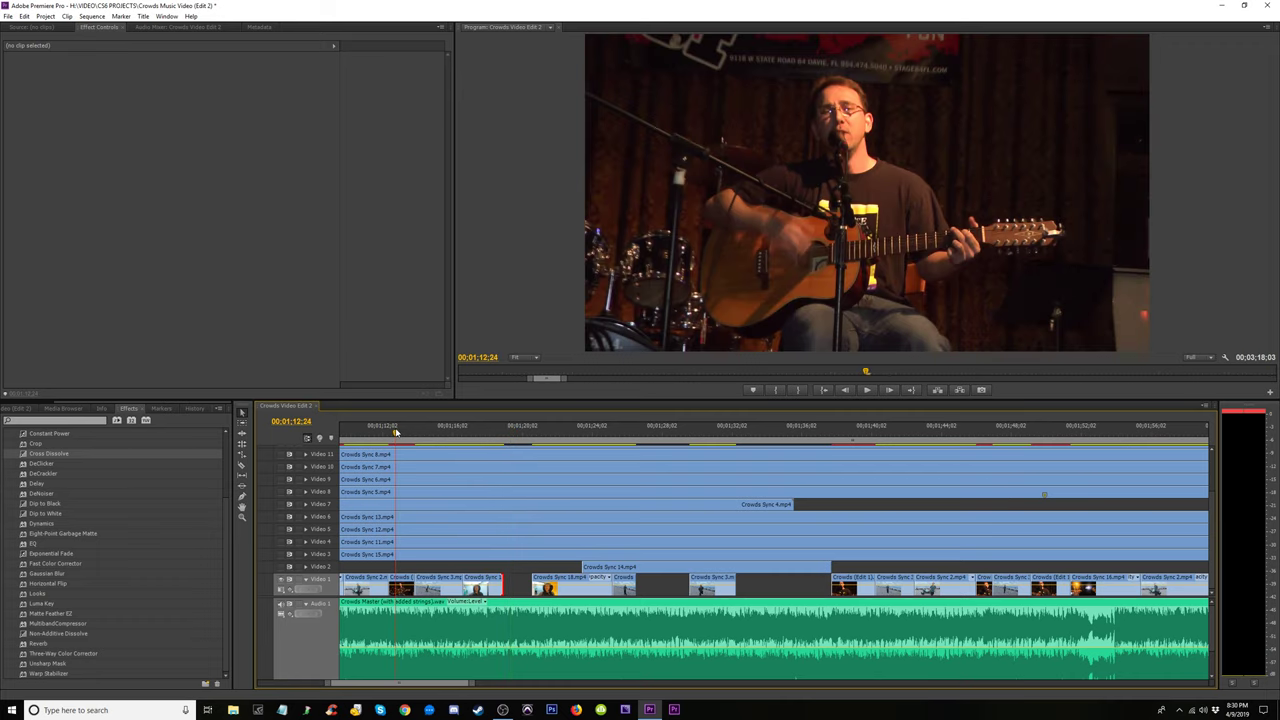
{"action": "key", "text": "space"}
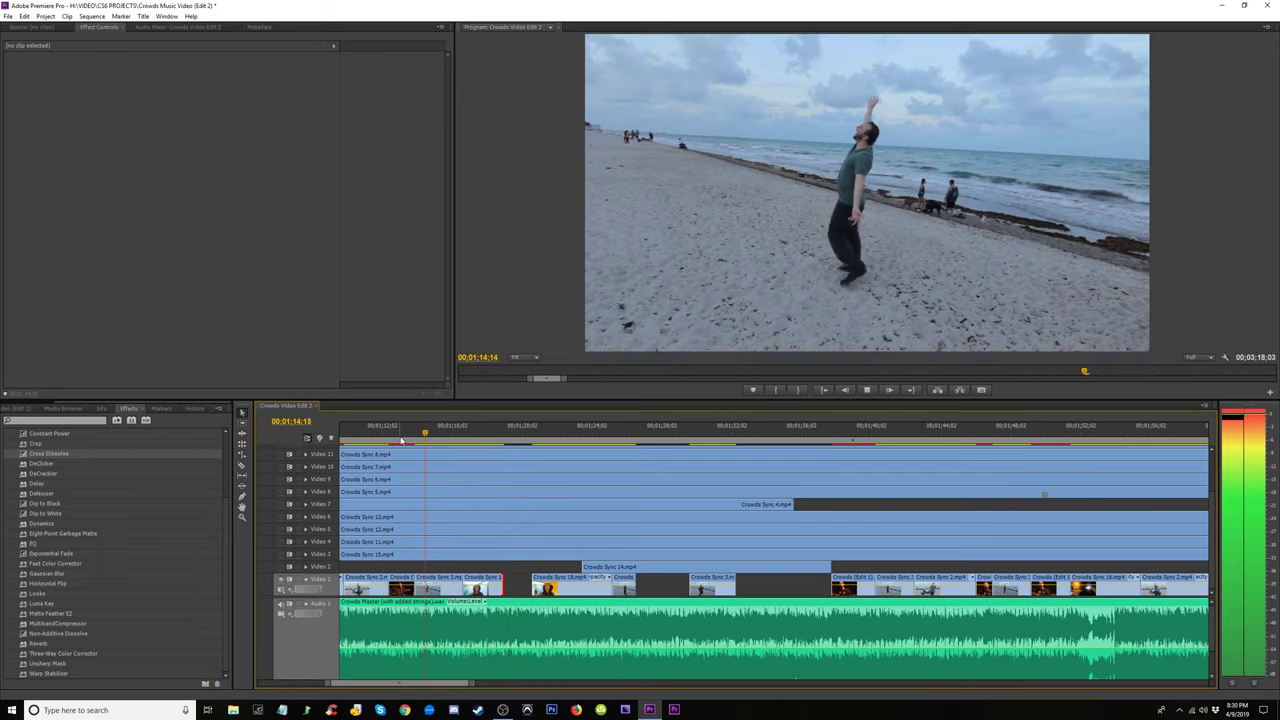
{"action": "scroll", "coordinate": [412, 452], "scroll_direction": "up", "scroll_amount": 3}
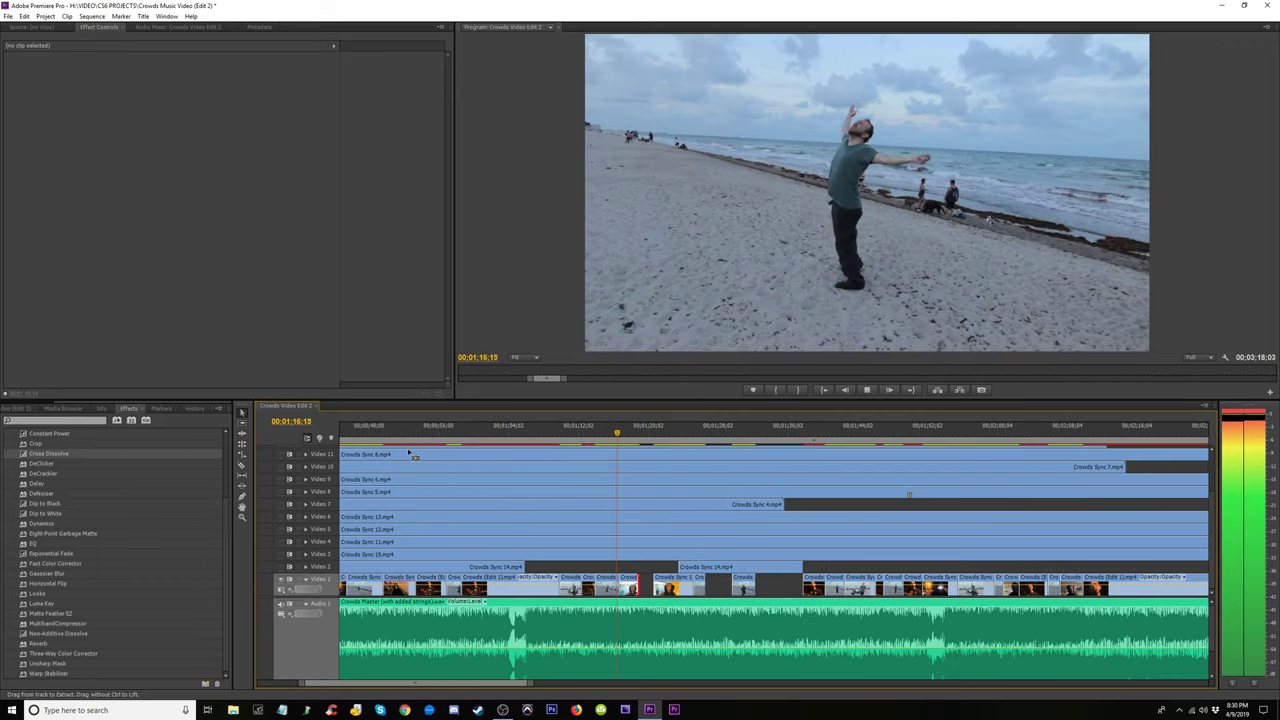
{"action": "scroll", "coordinate": [432, 462], "scroll_direction": "up", "scroll_amount": 3}
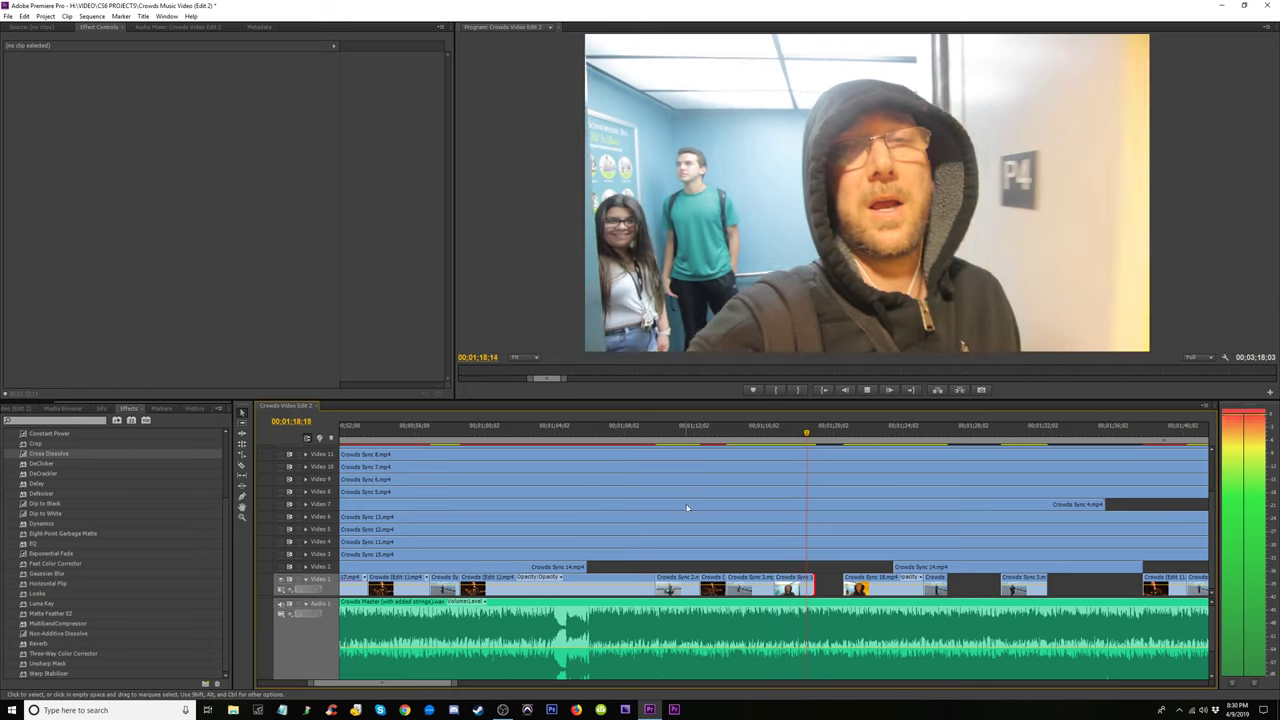
{"action": "left_click", "coordinate": [712, 434]}
{"action": "key", "text": "equal"}
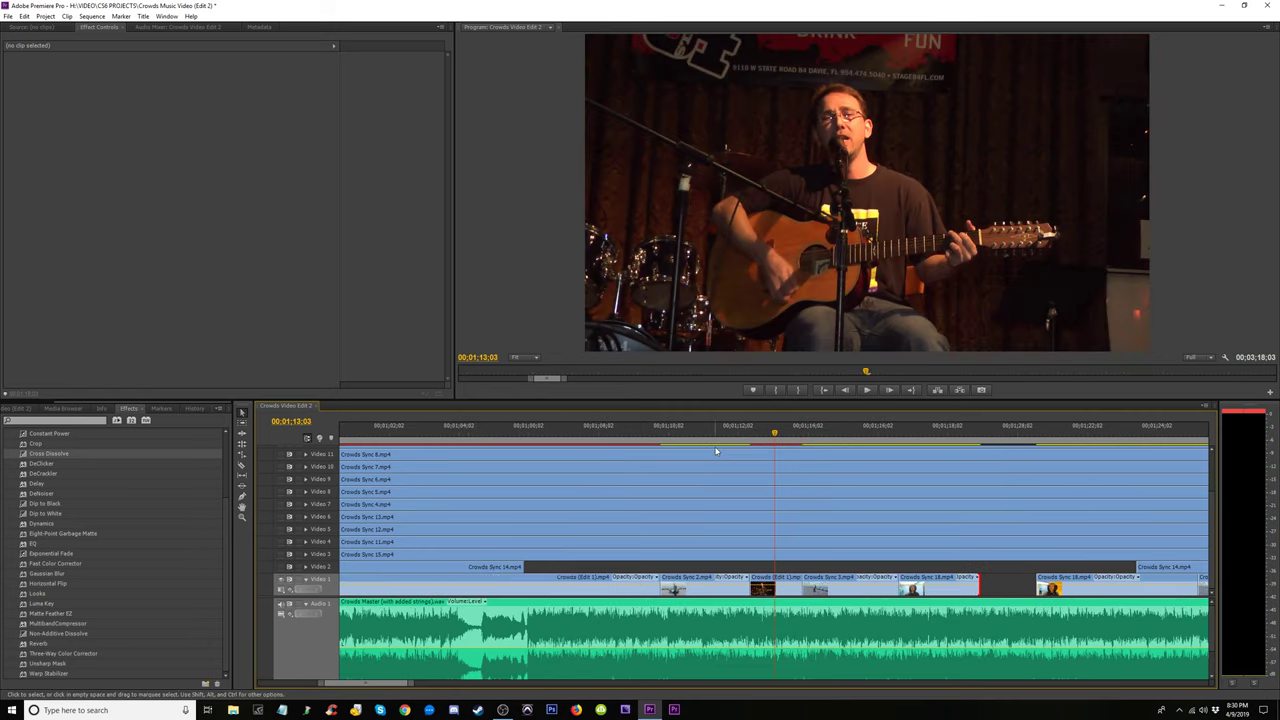
{"action": "key", "text": "space"}
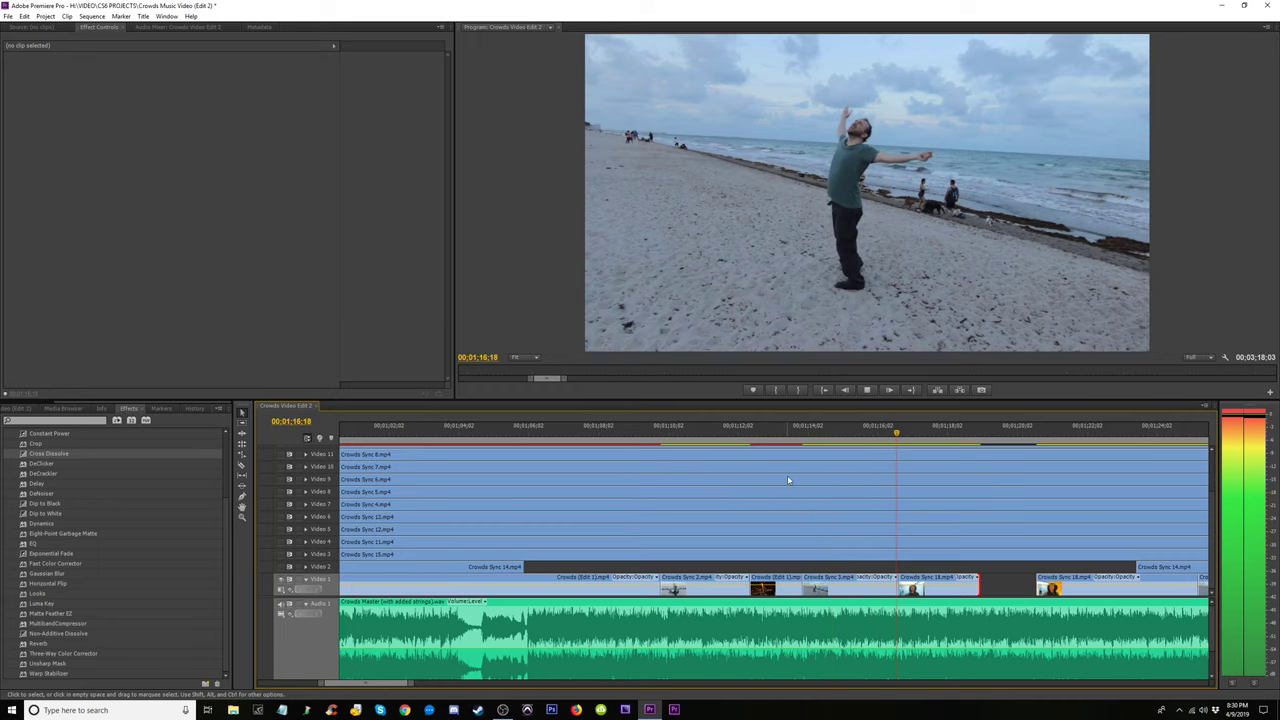
{"action": "key", "text": "space"}
Move the Crowds Sync 3 clip from Video 1 up to Video 2 and play back
{"action": "left_click_drag", "start_coordinate": [820, 581], "coordinate": [881, 562]}
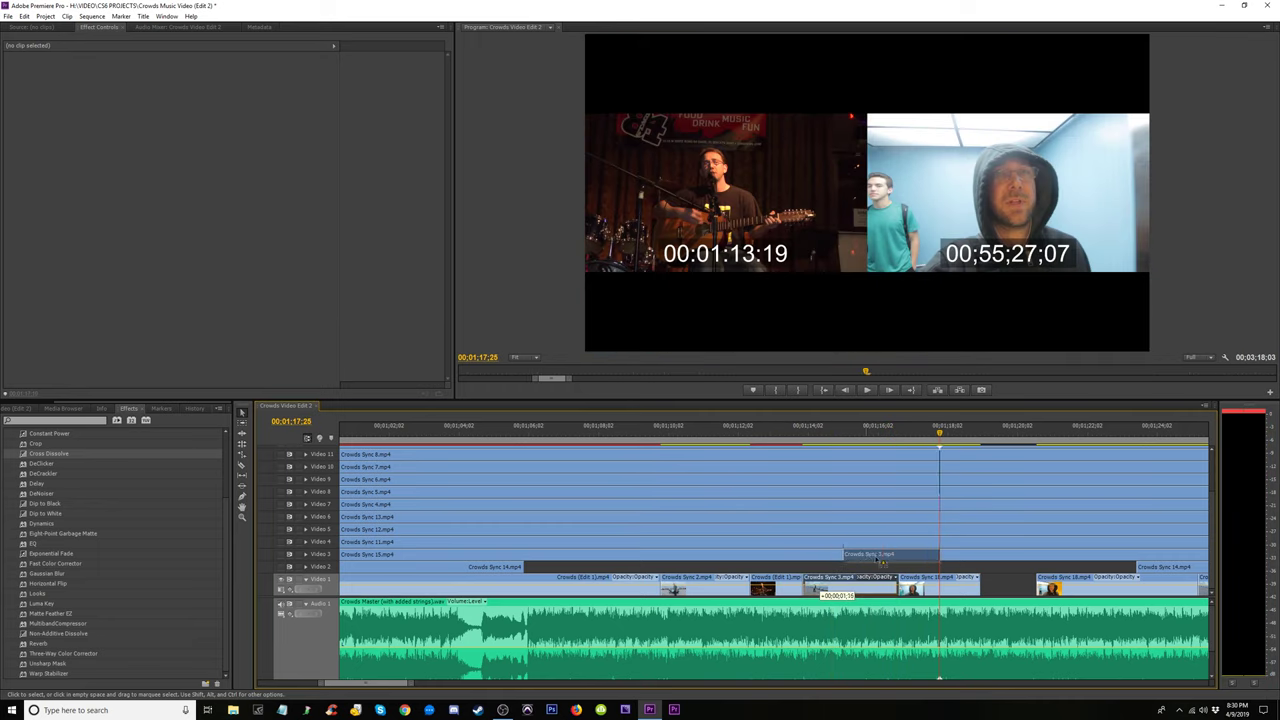
{"action": "left_click_drag", "start_coordinate": [962, 566], "coordinate": [1001, 586]}
{"action": "key", "text": "space"}
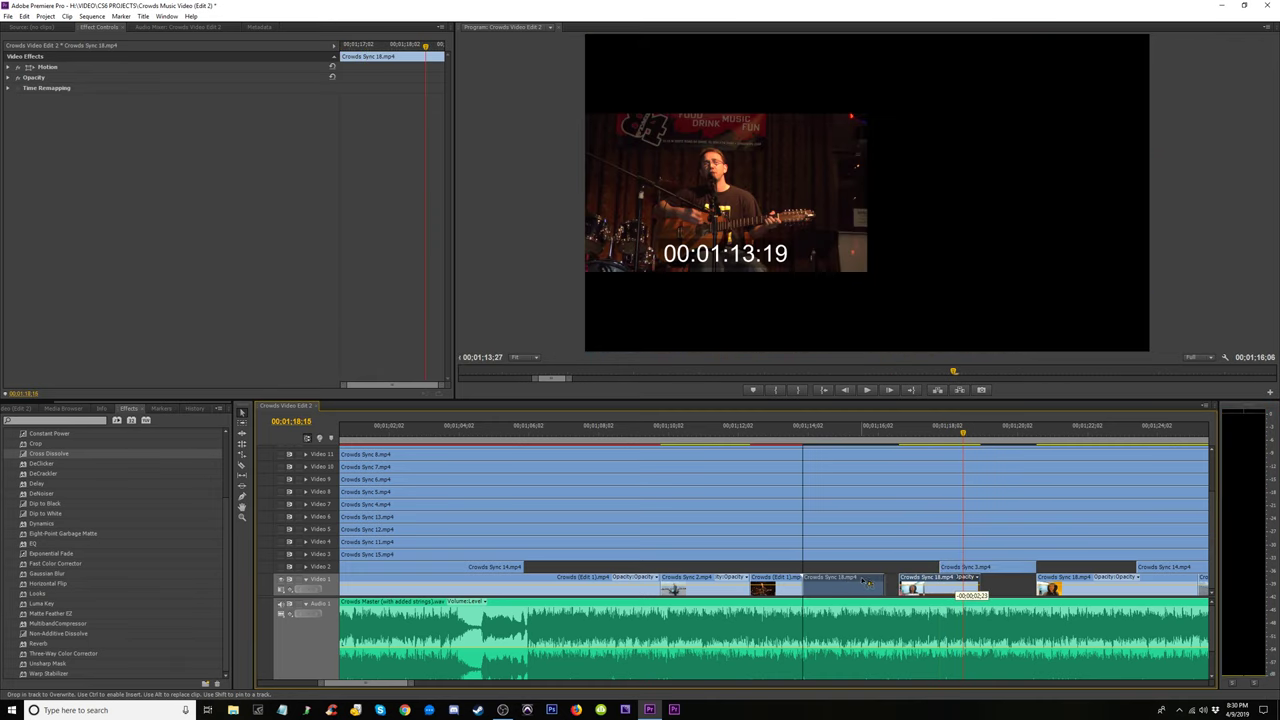
{"action": "left_click", "coordinate": [798, 438]}
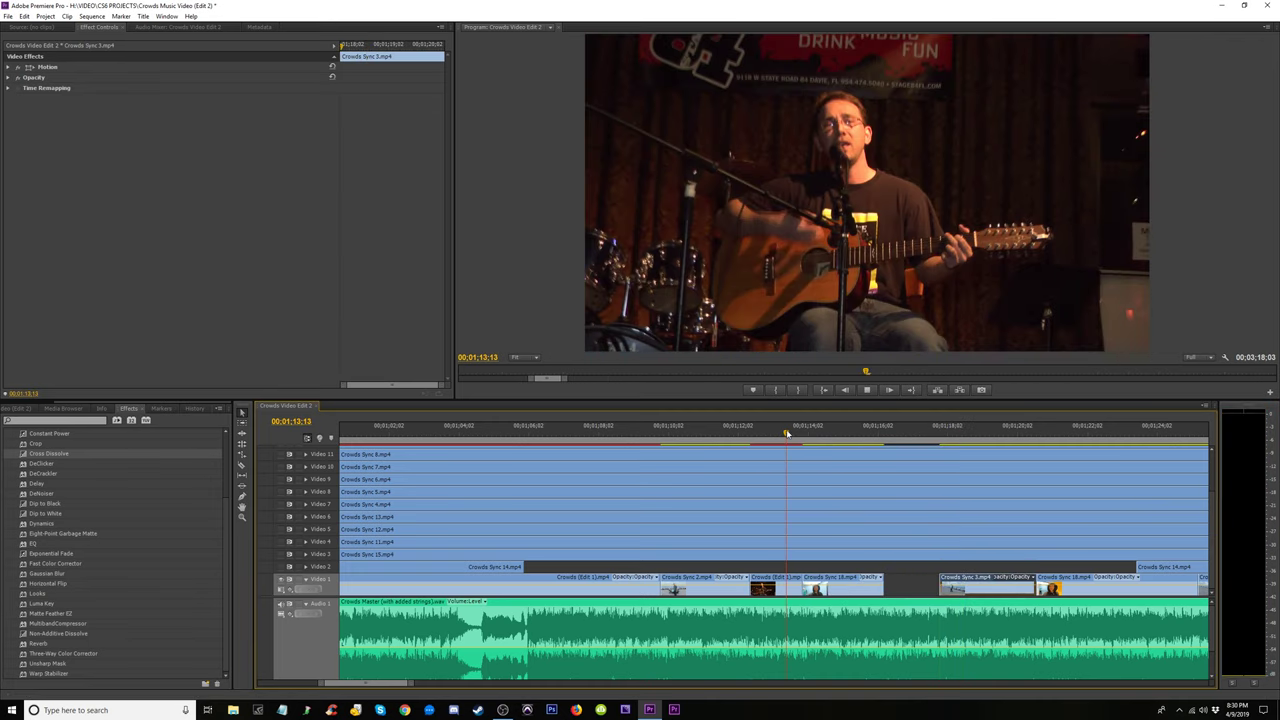
{"action": "key", "text": "space"}
{"action": "key", "text": "space"}
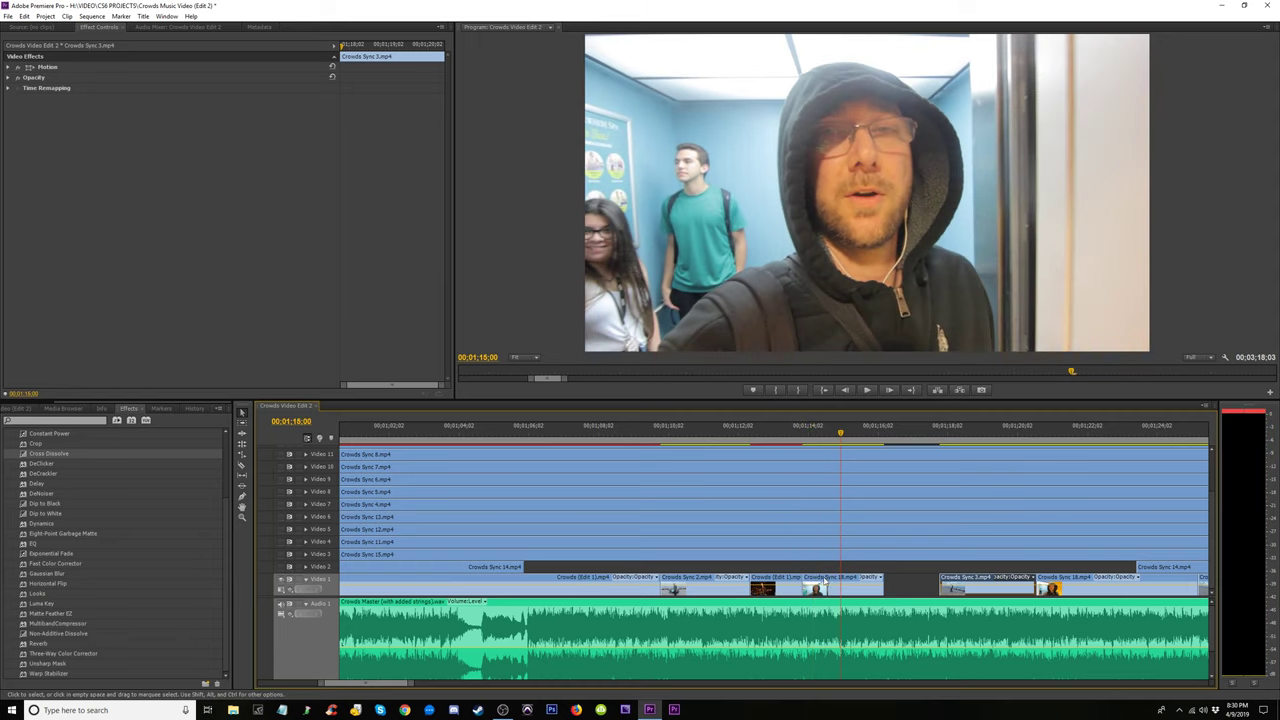
Slide Crowds Sync 18 earlier on Video 1 and review the cut near 01;12–01;16
{"action": "left_click", "coordinate": [782, 438]}
{"action": "left_click_drag", "start_coordinate": [820, 588], "coordinate": [792, 588]}
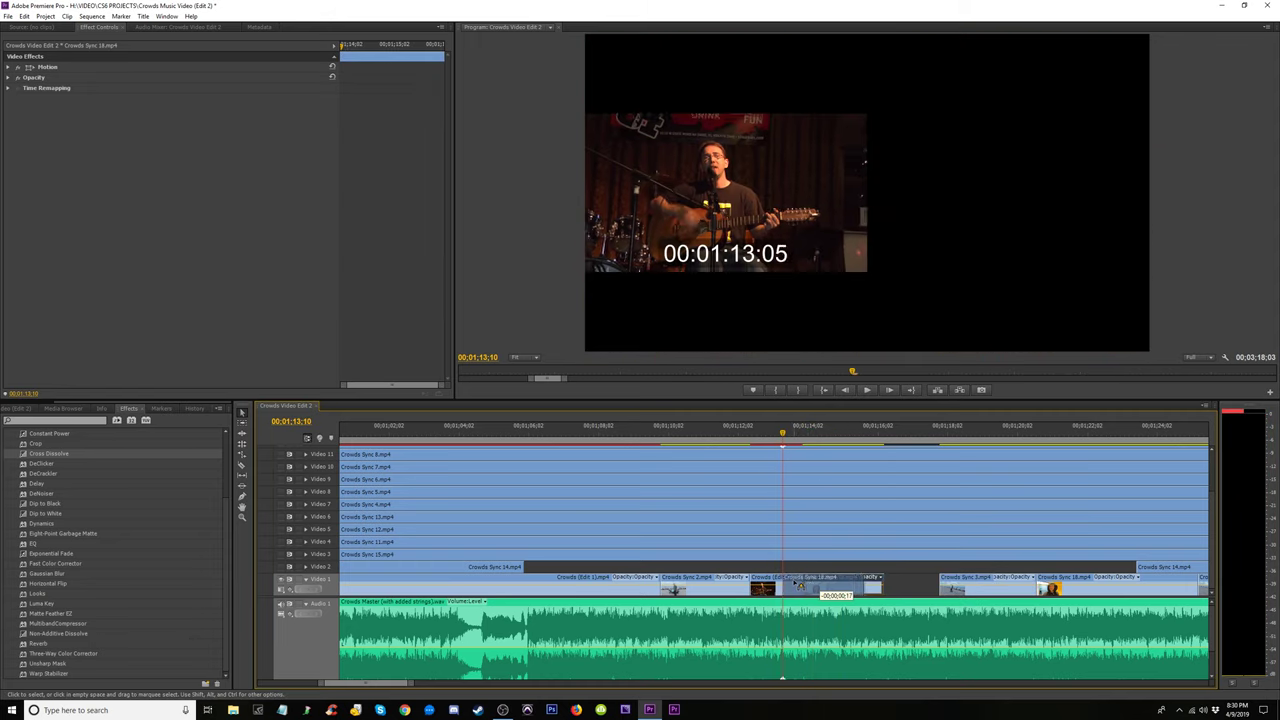
{"action": "key", "text": "space"}
{"action": "key", "text": "space"}
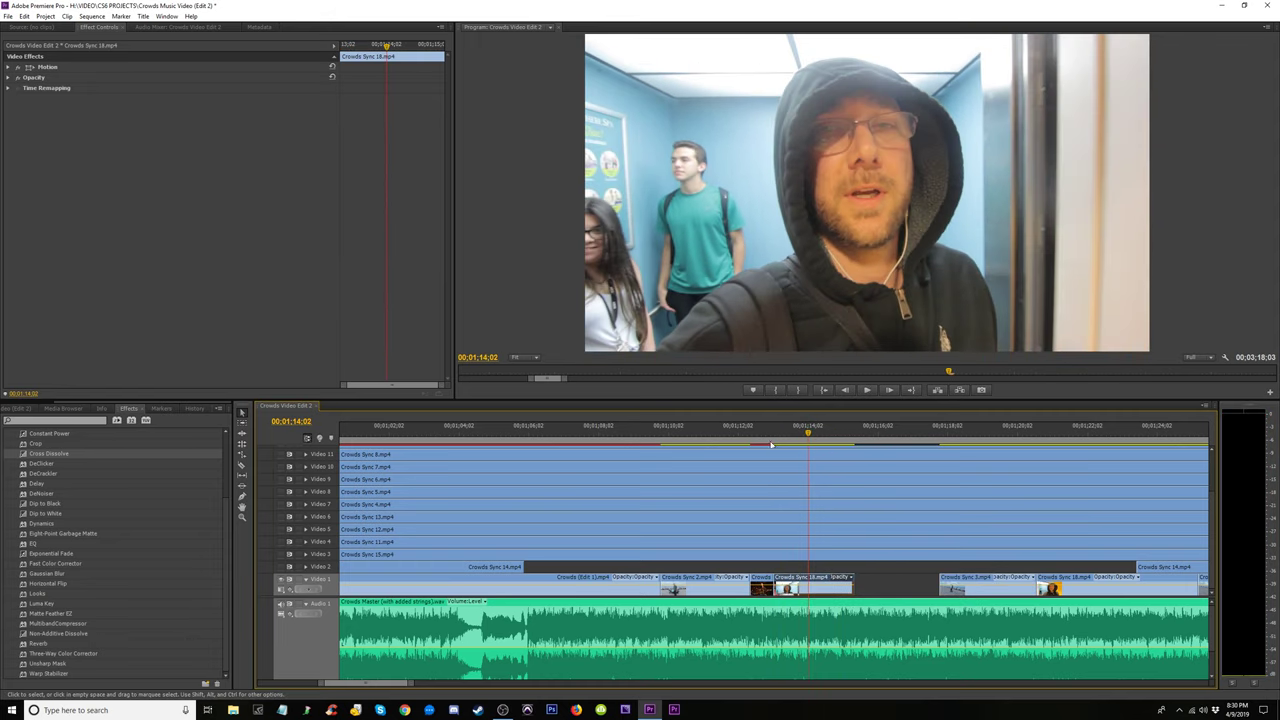
{"action": "left_click", "coordinate": [769, 441]}
{"action": "key", "text": "space"}
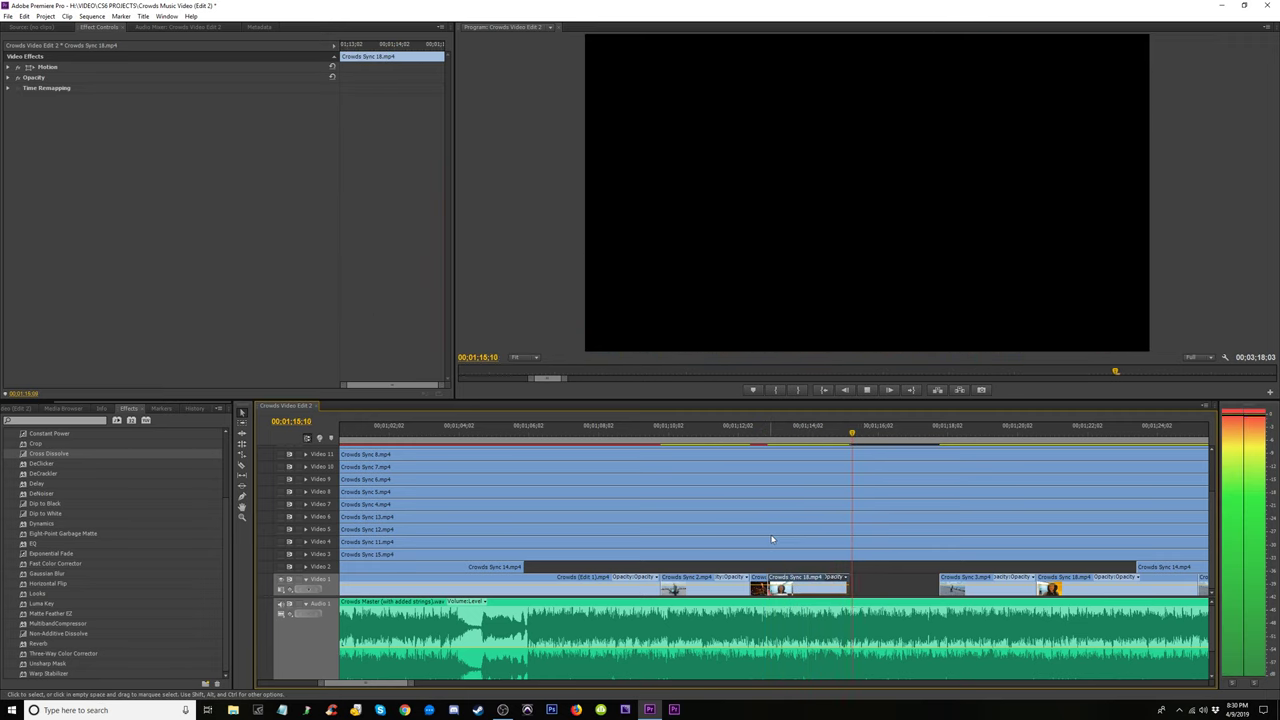
{"action": "key", "text": "space"}
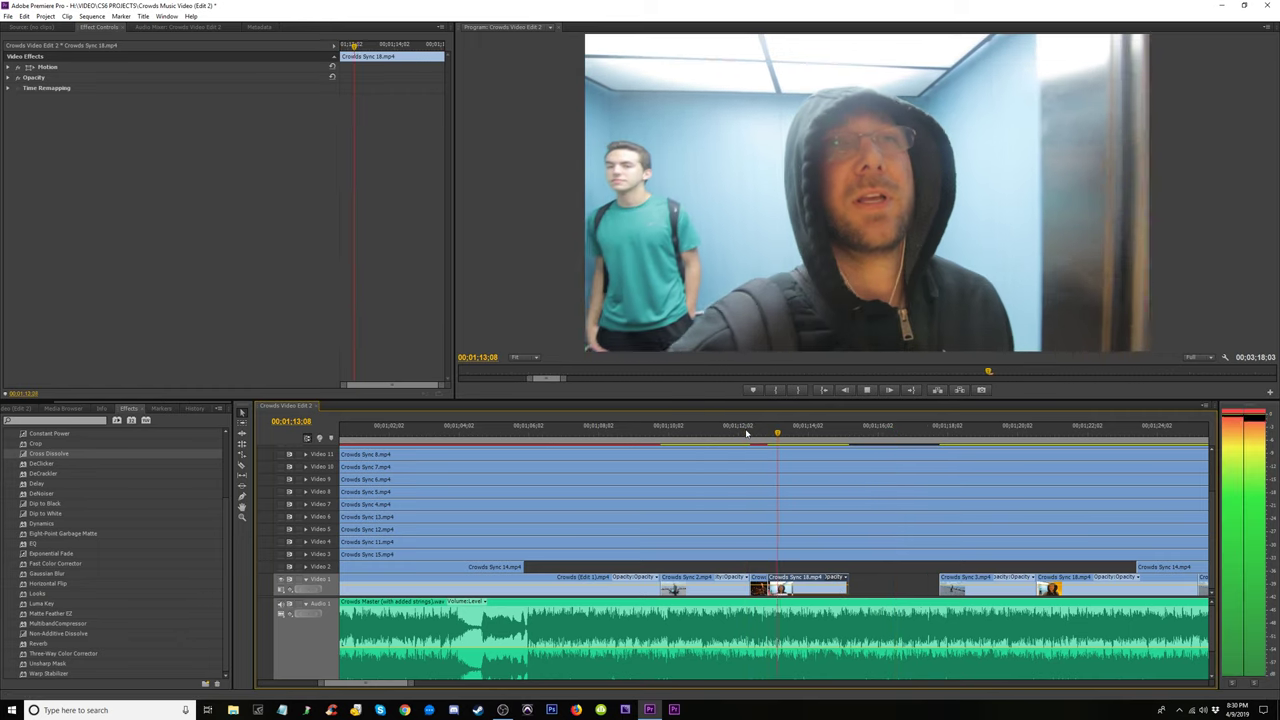
{"action": "key", "text": "space"}
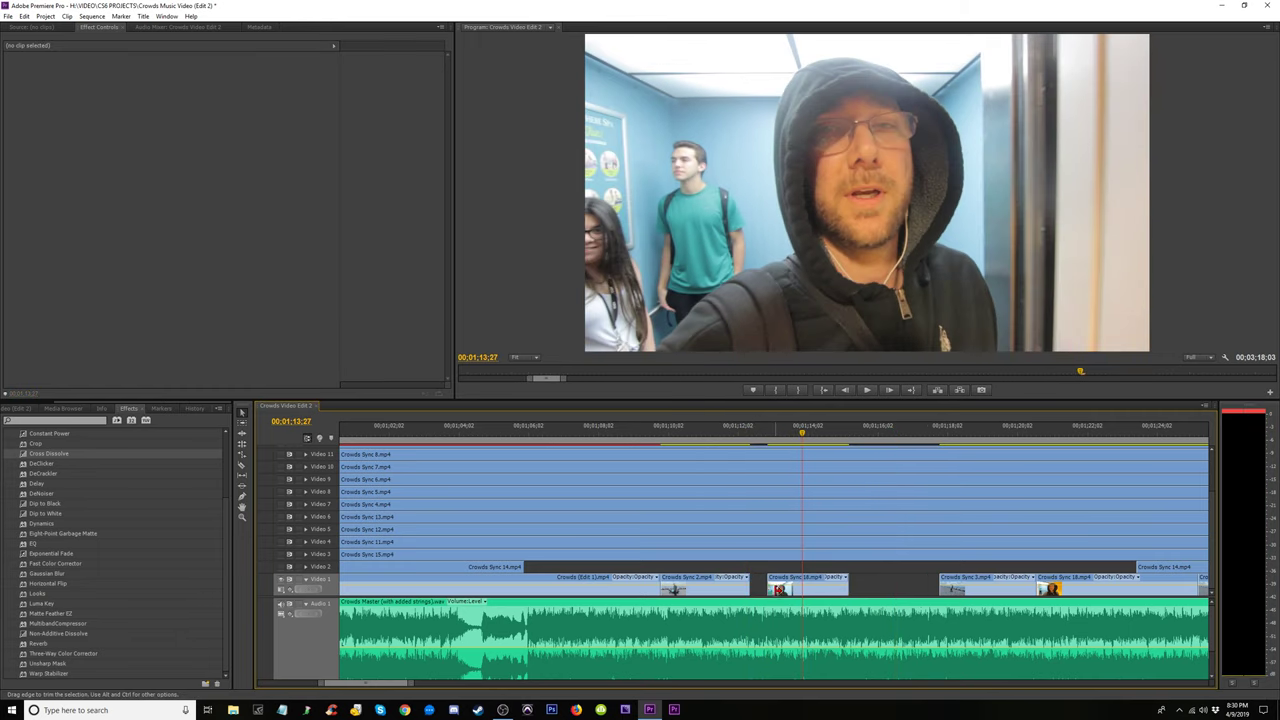
{"action": "key", "text": "space"}
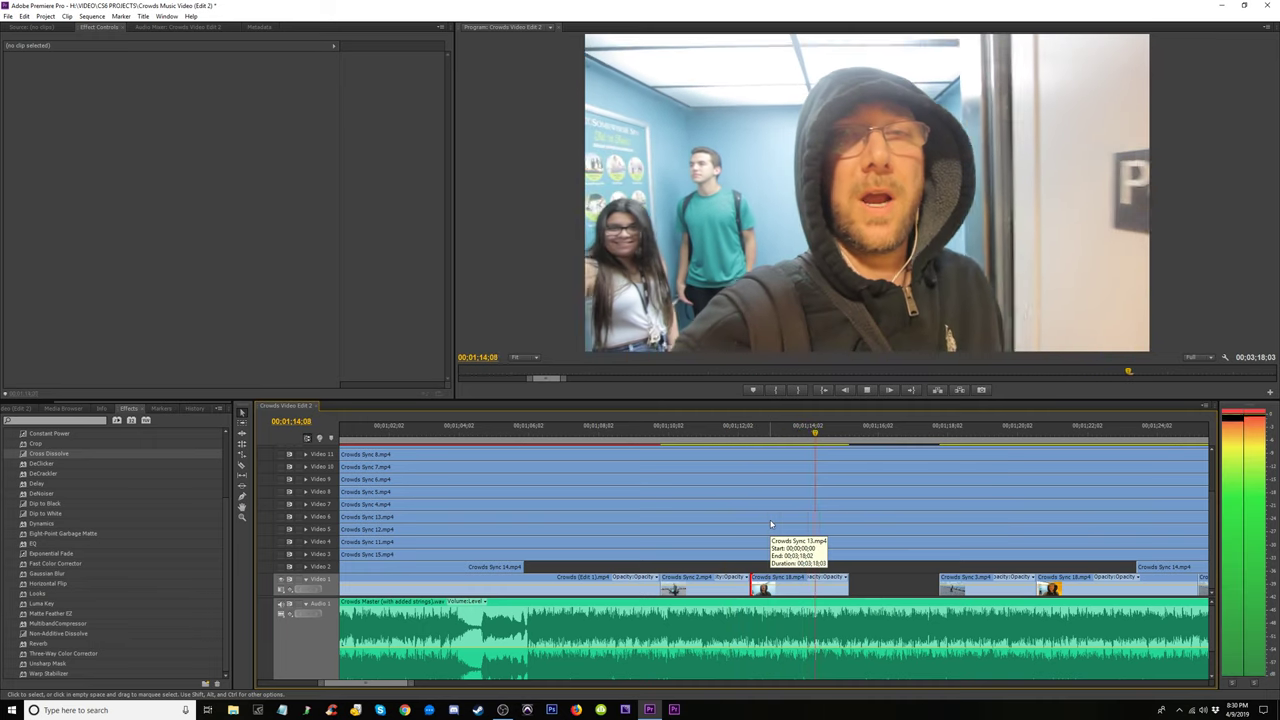
{"action": "key", "text": "space"}
Nudge Crowds Sync 18 slightly earlier after the beach shot and replay it
{"action": "left_click", "coordinate": [743, 440]}
{"action": "key", "text": "equal"}
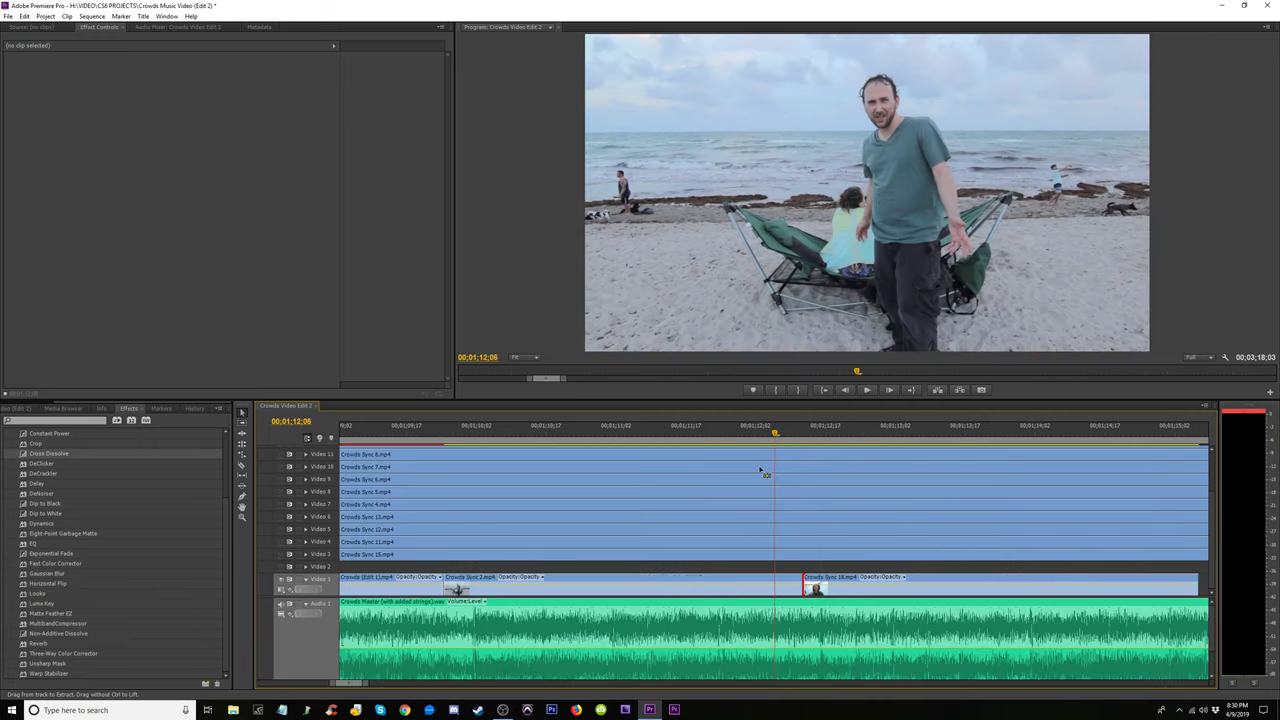
{"action": "left_click_drag", "start_coordinate": [850, 583], "coordinate": [837, 583]}
{"action": "key", "text": "space"}
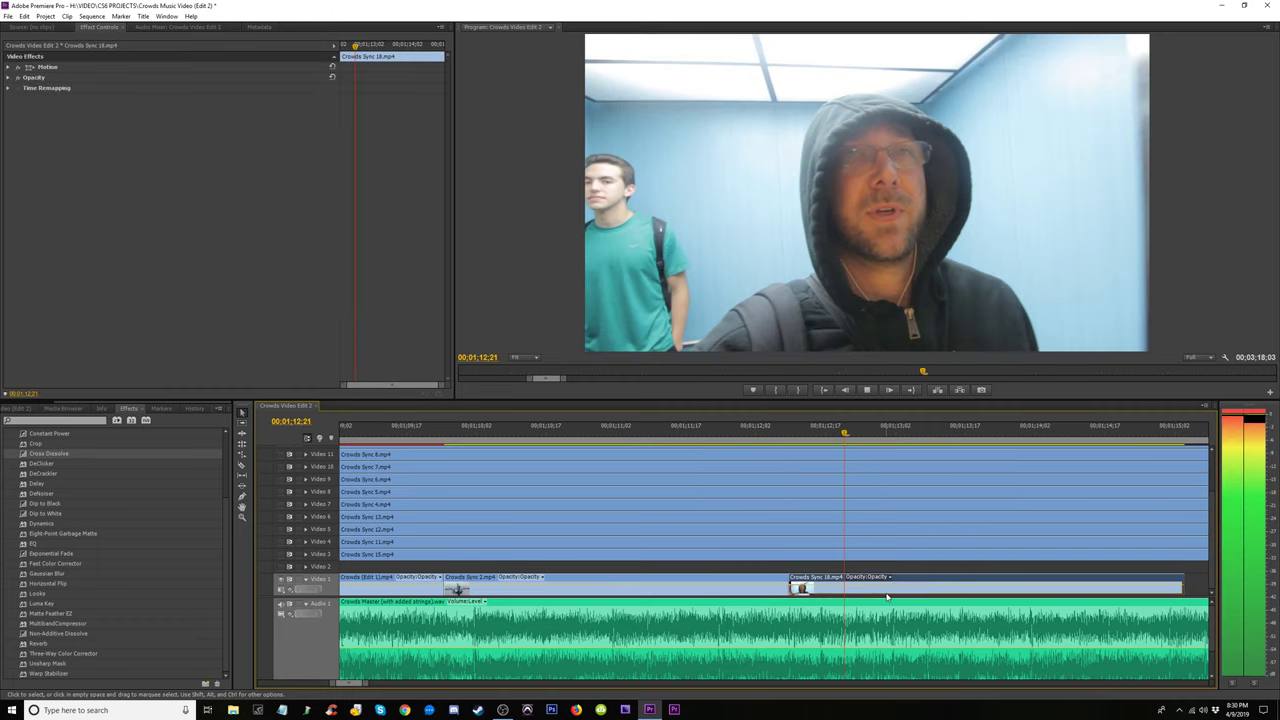
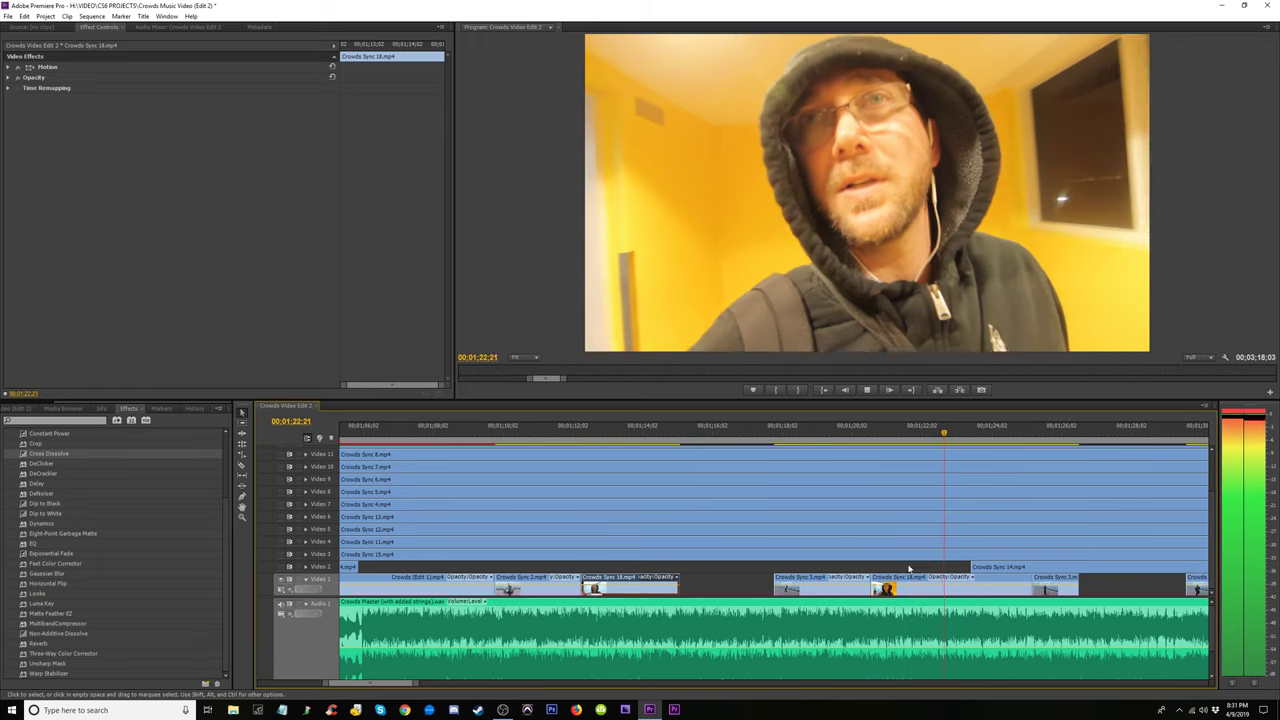
Review the sequence, then move the Crowds Sync 3 and 14 pieces from Video 2 into the Video 1 gaps
{"action": "left_click", "coordinate": [851, 432]}
{"action": "key", "text": "space"}
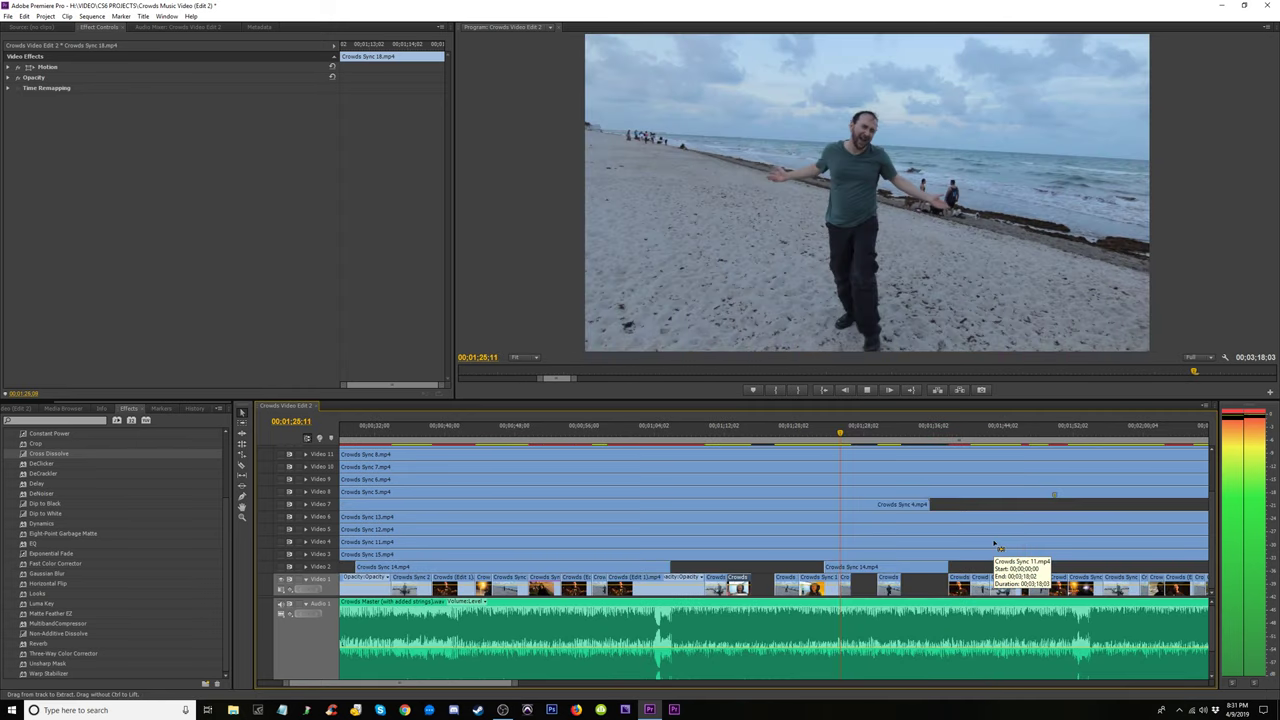
{"action": "key", "text": "space"}
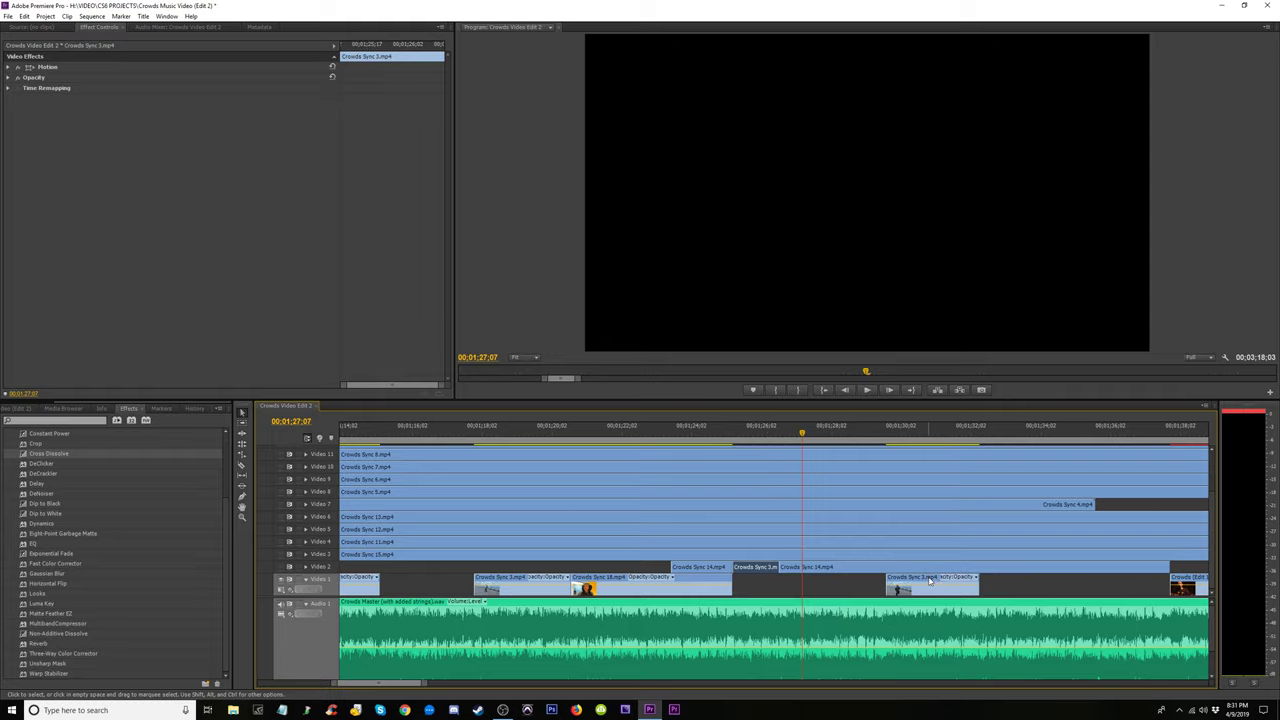
{"action": "left_click_drag", "start_coordinate": [938, 583], "coordinate": [929, 571]}
{"action": "left_click_drag", "start_coordinate": [823, 566], "coordinate": [699, 567]}
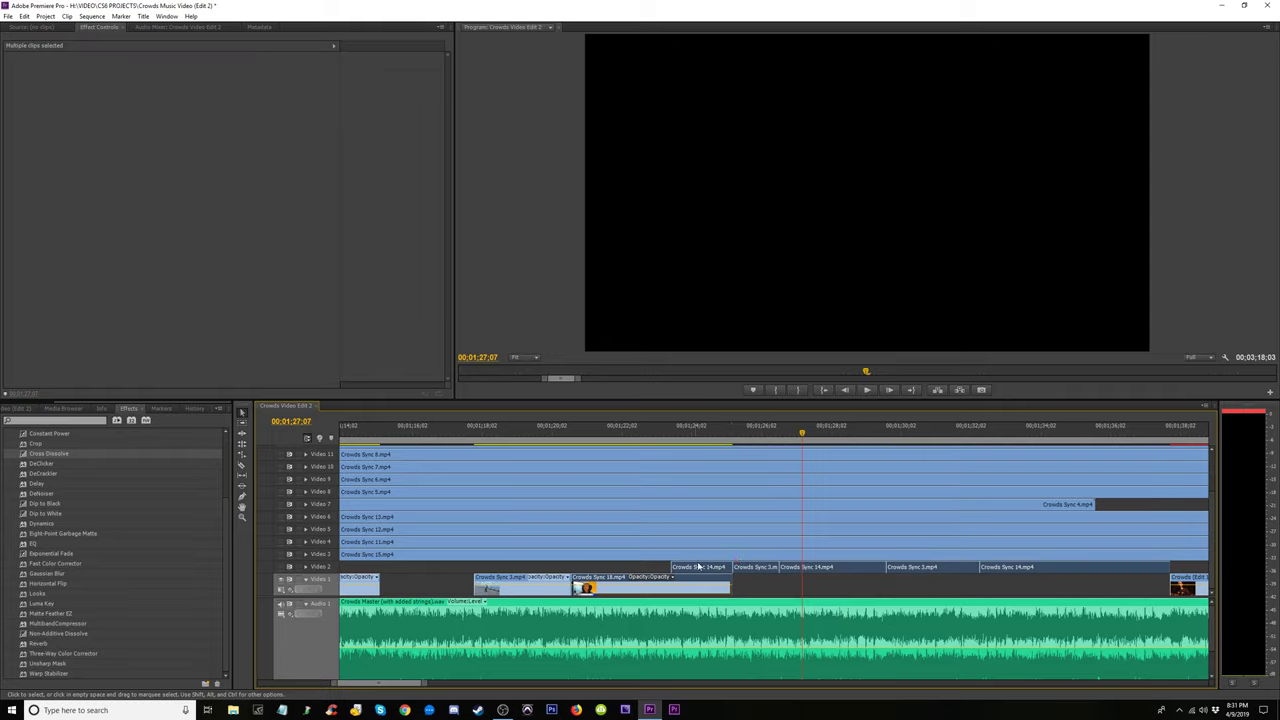
{"action": "mouse_move", "coordinate": [1051, 587]}
{"action": "left_mouse_down"}
{"action": "mouse_move", "coordinate": [757, 566]}
{"action": "mouse_move", "coordinate": [708, 579]}
{"action": "left_mouse_up"}
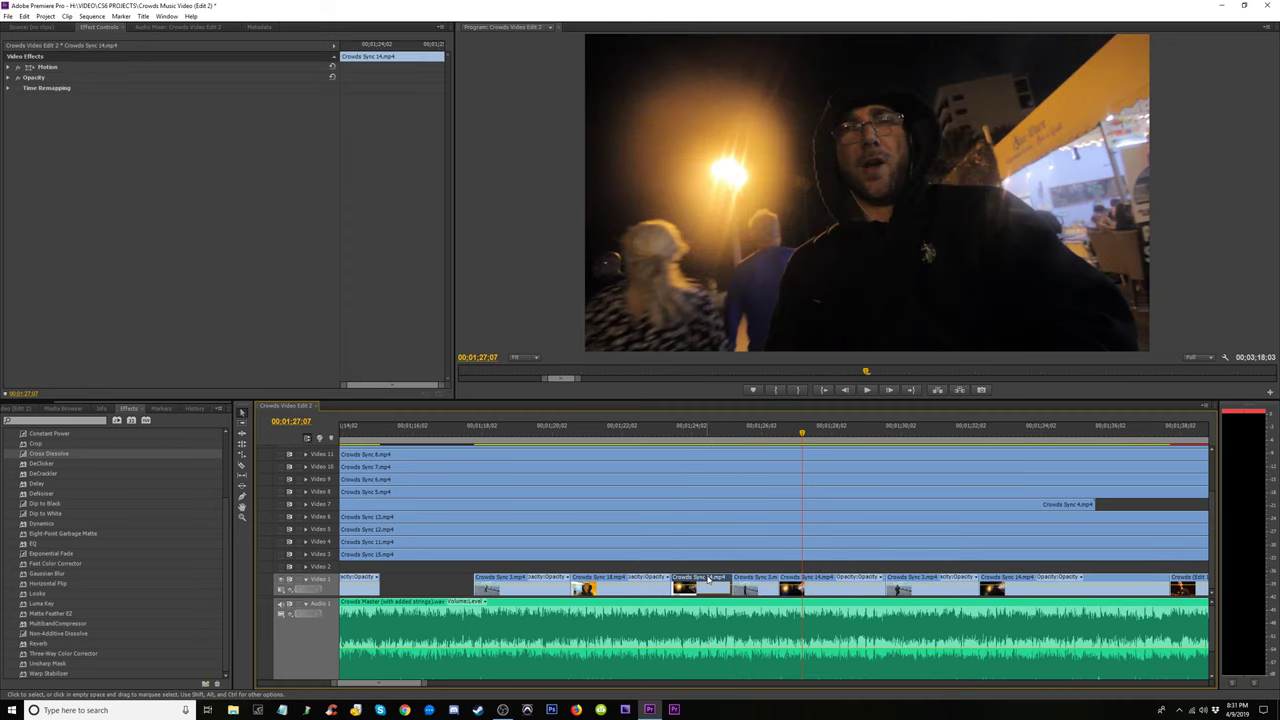
Fit the whole sequence in view and play the beach section back full screen
{"action": "key", "text": "backslash"}
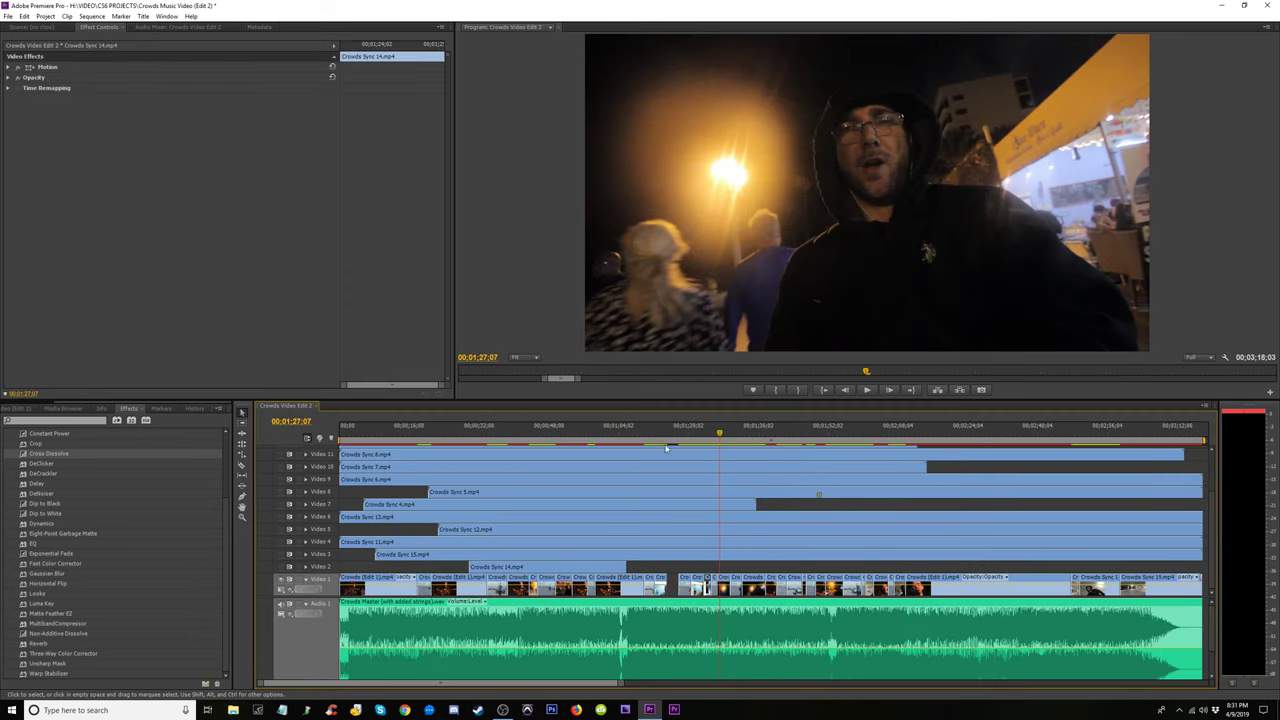
{"action": "left_click", "coordinate": [666, 441]}
{"action": "key", "text": "equal"}
{"action": "left_click", "coordinate": [805, 432]}
{"action": "key", "text": "space"}
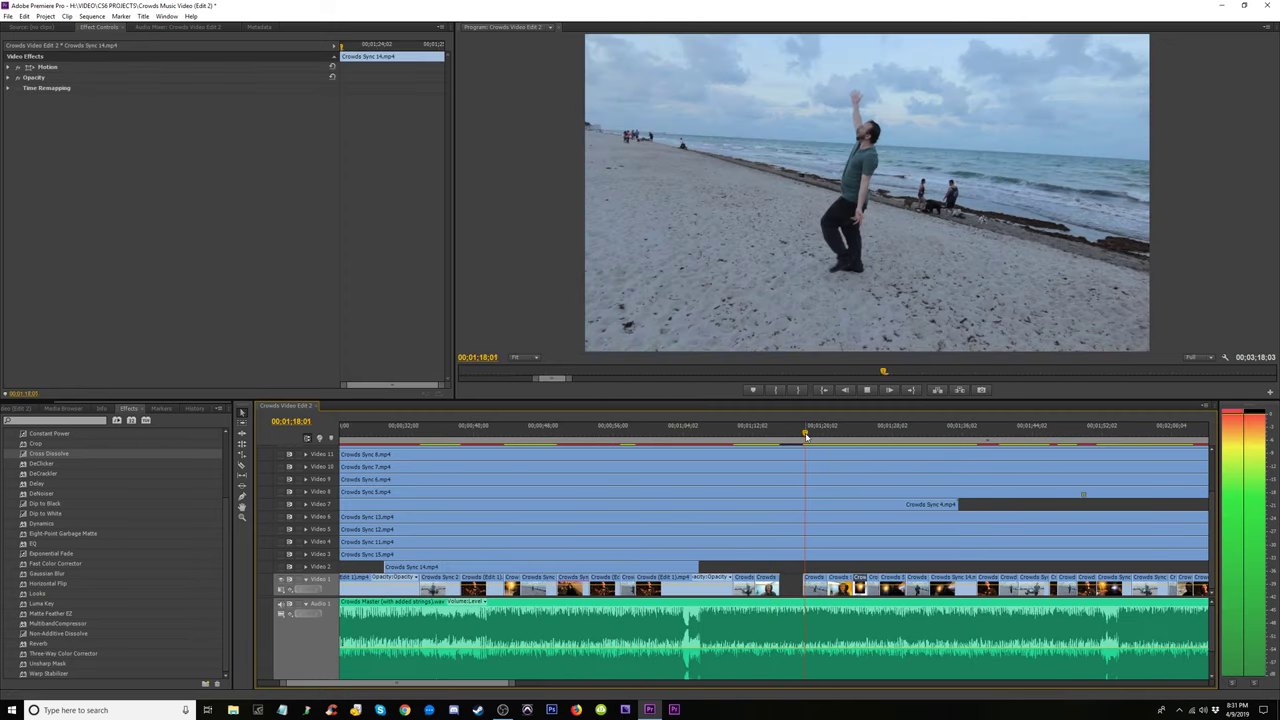
{"action": "key", "text": "ctrl+grave"}
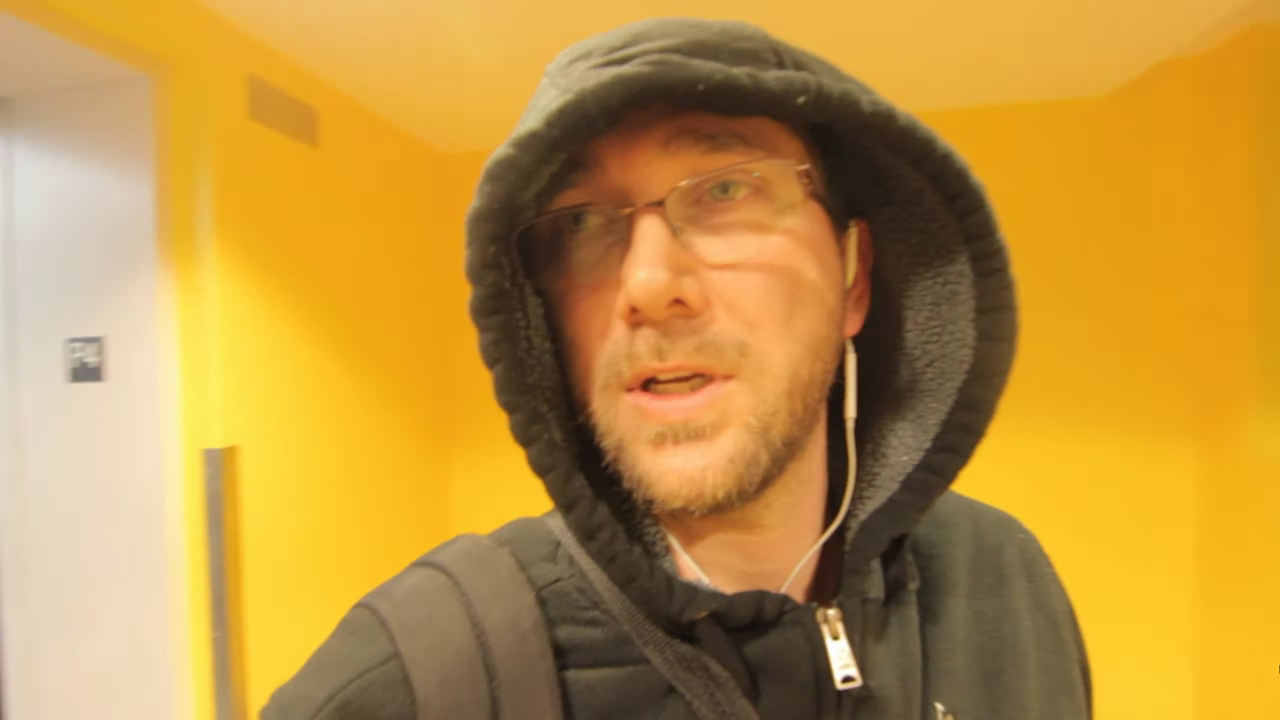
{"action": "key", "text": "ctrl+grave"}
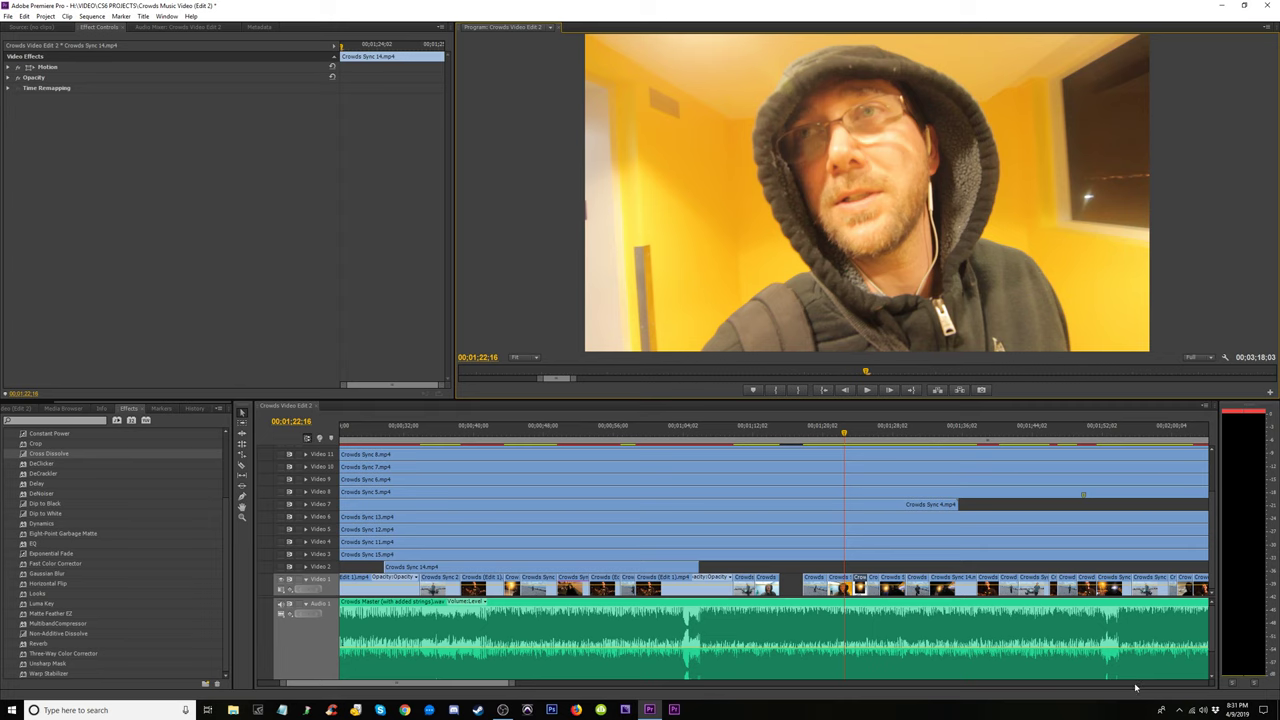
{"action": "key", "text": "equal"}
{"action": "key", "text": "equal"}
{"action": "key", "text": "equal"}
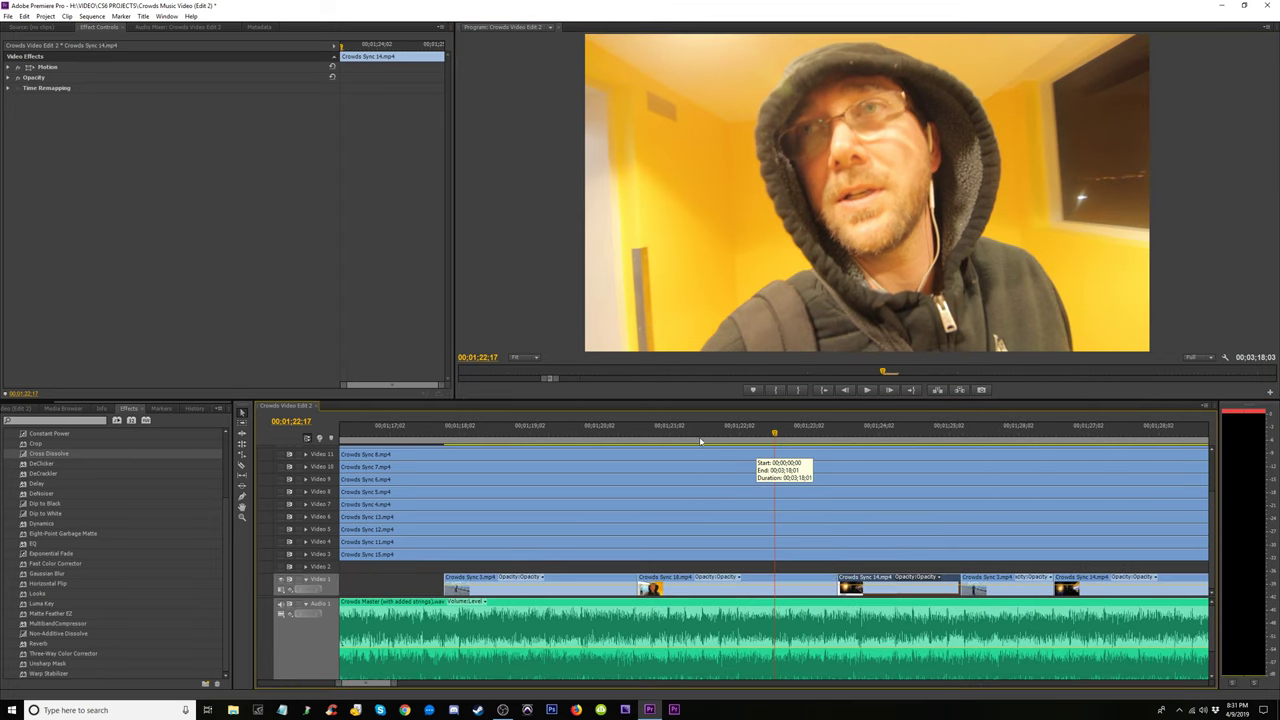
Trim the Video 1 clip to start at 00:01:18:05, extend Crowds Sync 16 earlier, and preview
{"action": "left_click_drag", "start_coordinate": [780, 440], "coordinate": [558, 459]}
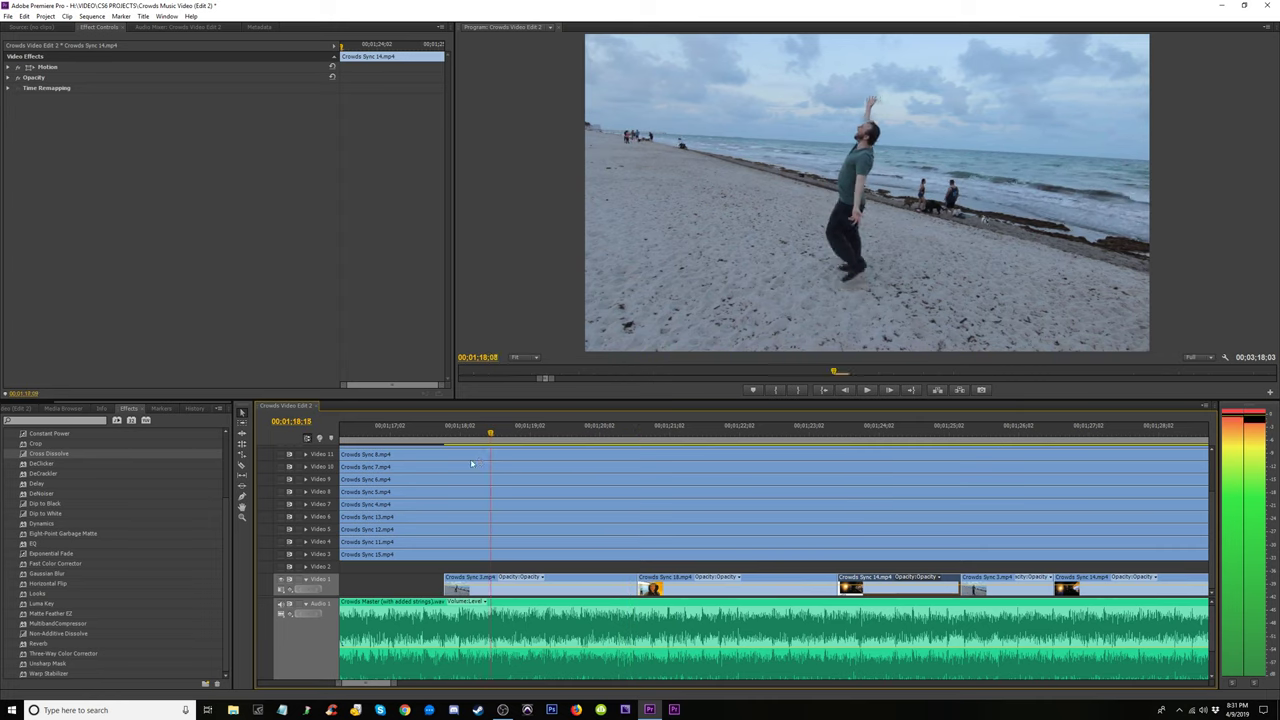
{"action": "left_click_drag", "start_coordinate": [472, 463], "coordinate": [468, 469]}
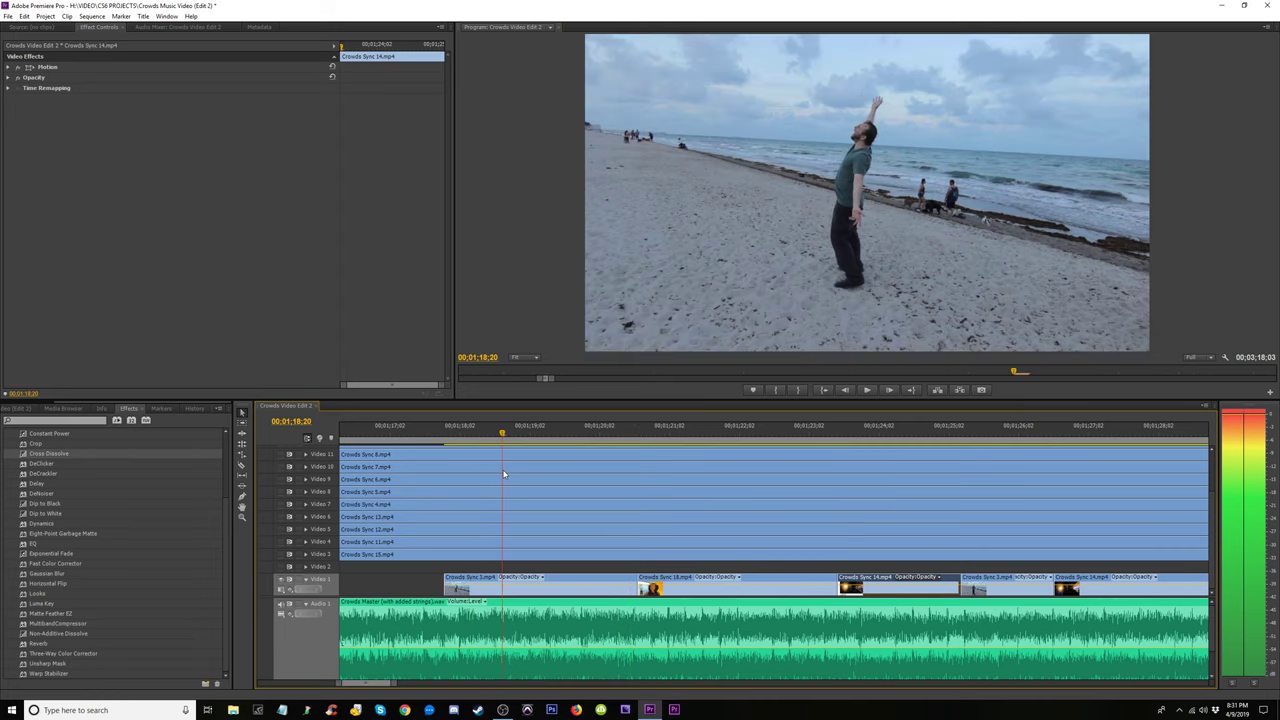
{"action": "mouse_move", "coordinate": [438, 578]}
{"action": "left_mouse_down"}
{"action": "mouse_move", "coordinate": [502, 578]}
{"action": "mouse_move", "coordinate": [463, 584]}
{"action": "left_mouse_up"}
{"action": "mouse_move", "coordinate": [640, 580]}
{"action": "left_mouse_down"}
{"action": "mouse_move", "coordinate": [588, 577]}
{"action": "mouse_move", "coordinate": [627, 580]}
{"action": "left_mouse_up"}
{"action": "left_click", "coordinate": [615, 433]}
{"action": "key", "text": "space"}
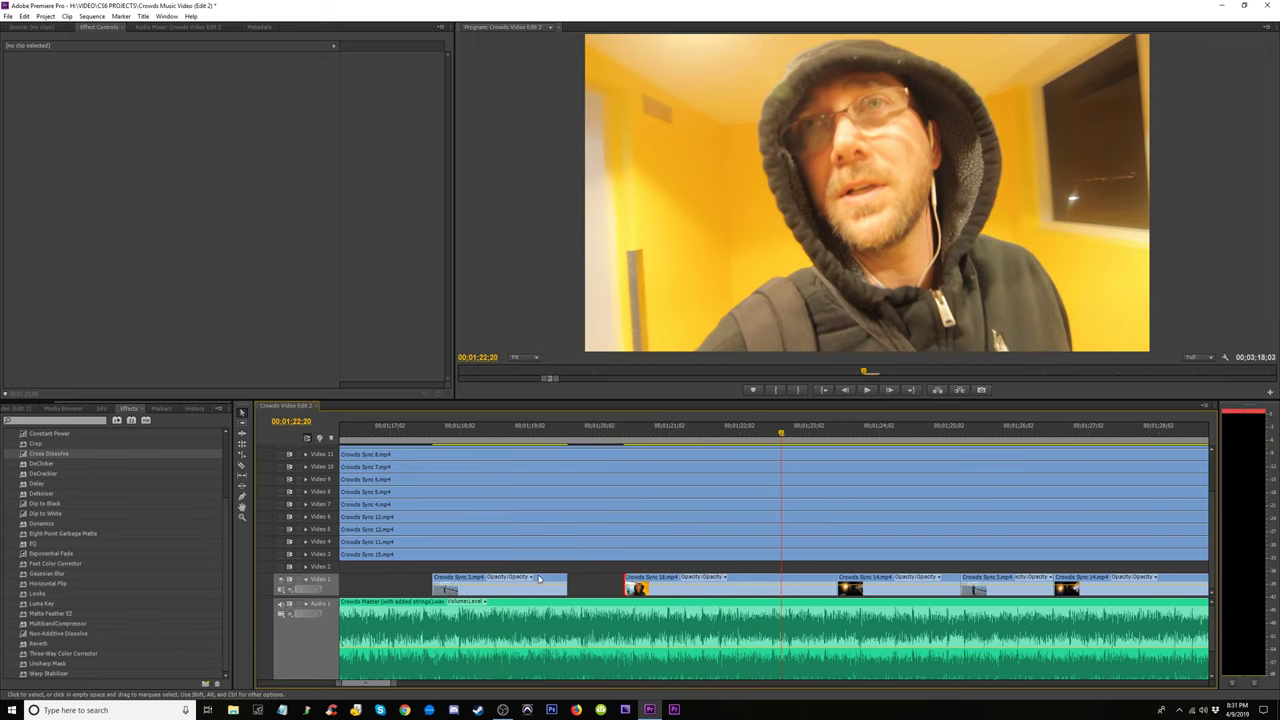
Try trimming the edges of Crowds Sync 3, review it, and undo the trim
{"action": "left_click_drag", "start_coordinate": [567, 580], "coordinate": [618, 583]}
{"action": "left_click_drag", "start_coordinate": [433, 580], "coordinate": [489, 580]}
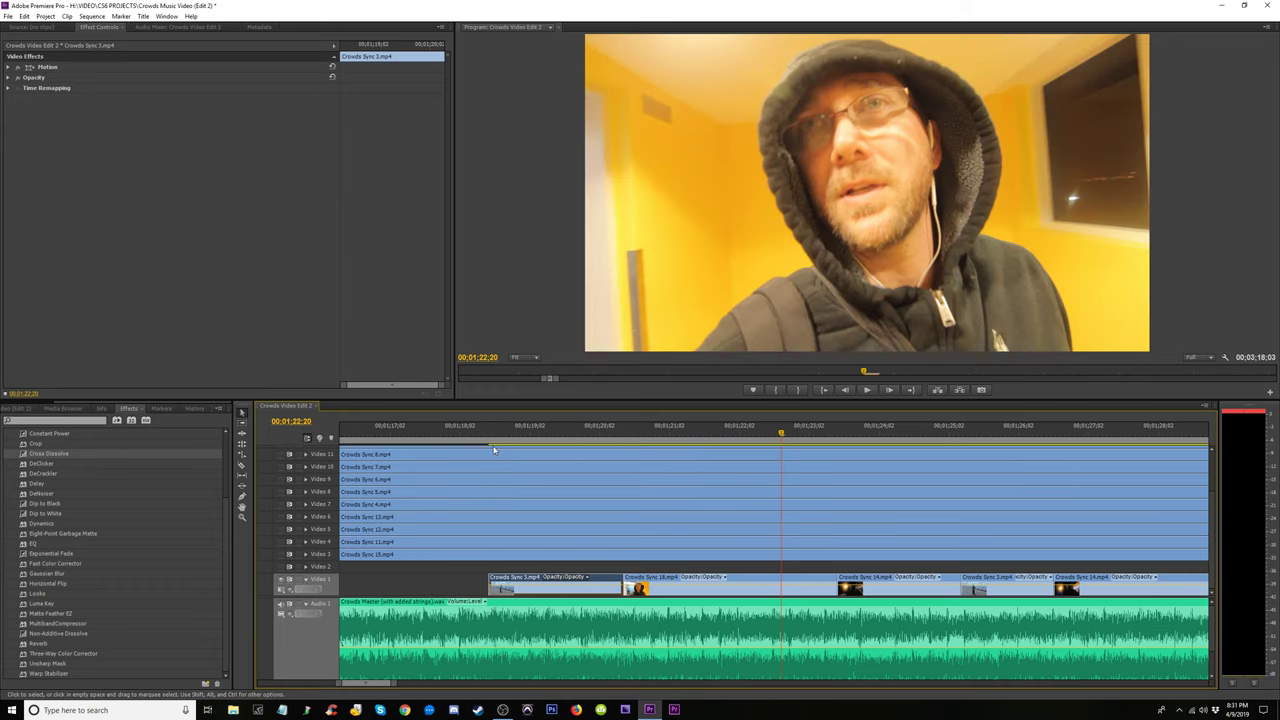
{"action": "left_click", "coordinate": [486, 432]}
{"action": "key", "text": "space"}
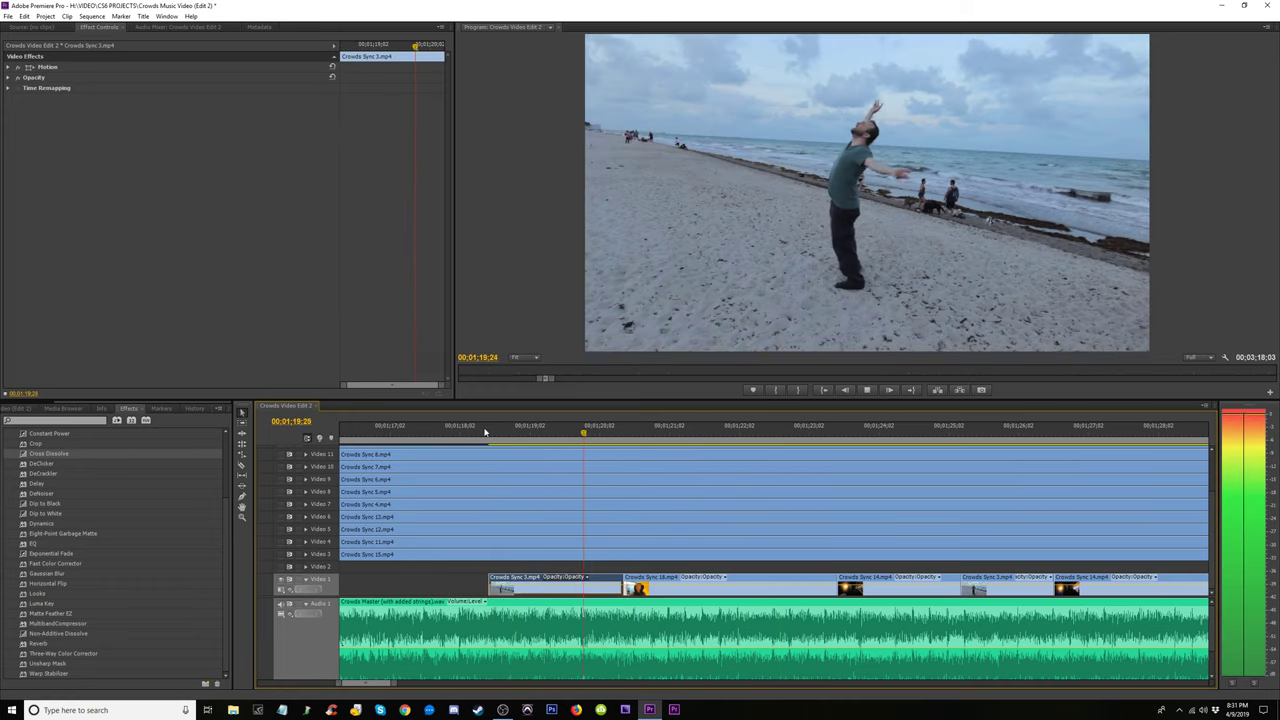
{"action": "key", "text": "space"}
{"action": "key", "text": "ctrl+z"}
{"action": "key", "text": "ctrl+z"}
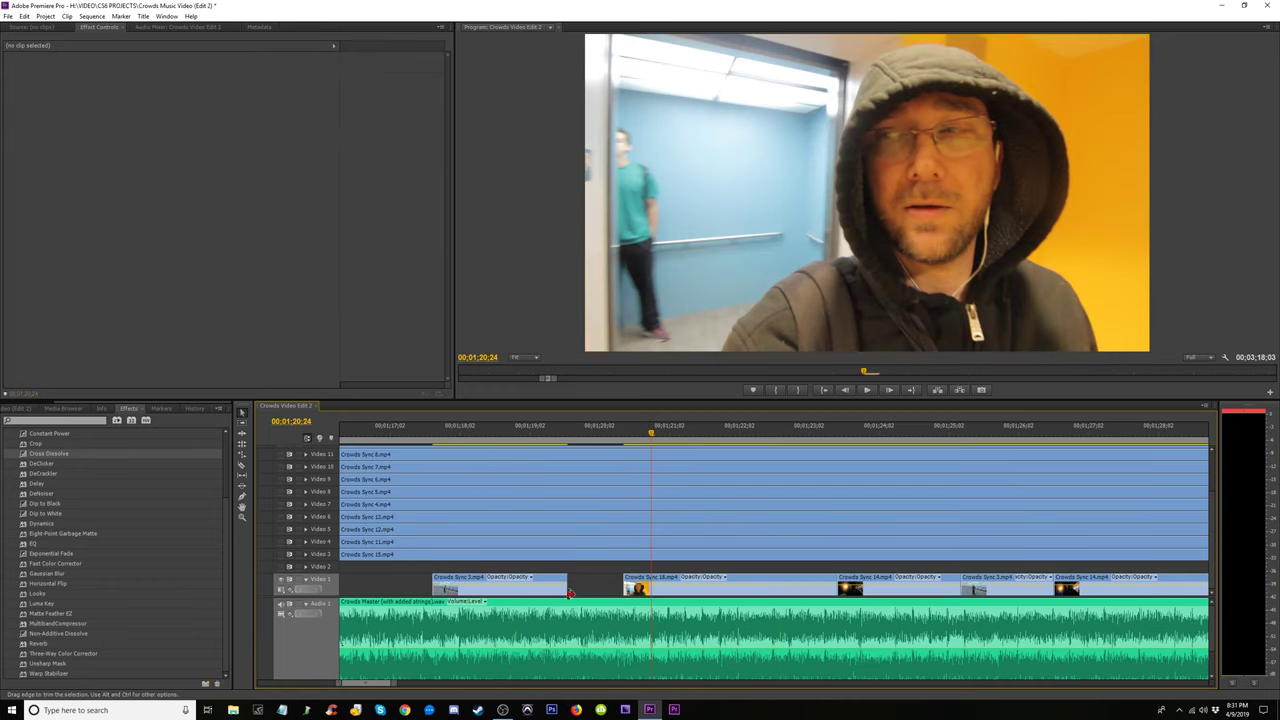
Trim the end of Crowds Sync 3, move it later on Video 1, and review the cut
{"action": "mouse_move", "coordinate": [578, 579]}
{"action": "left_mouse_down"}
{"action": "mouse_move", "coordinate": [594, 580]}
{"action": "mouse_move", "coordinate": [578, 582]}
{"action": "left_mouse_up"}
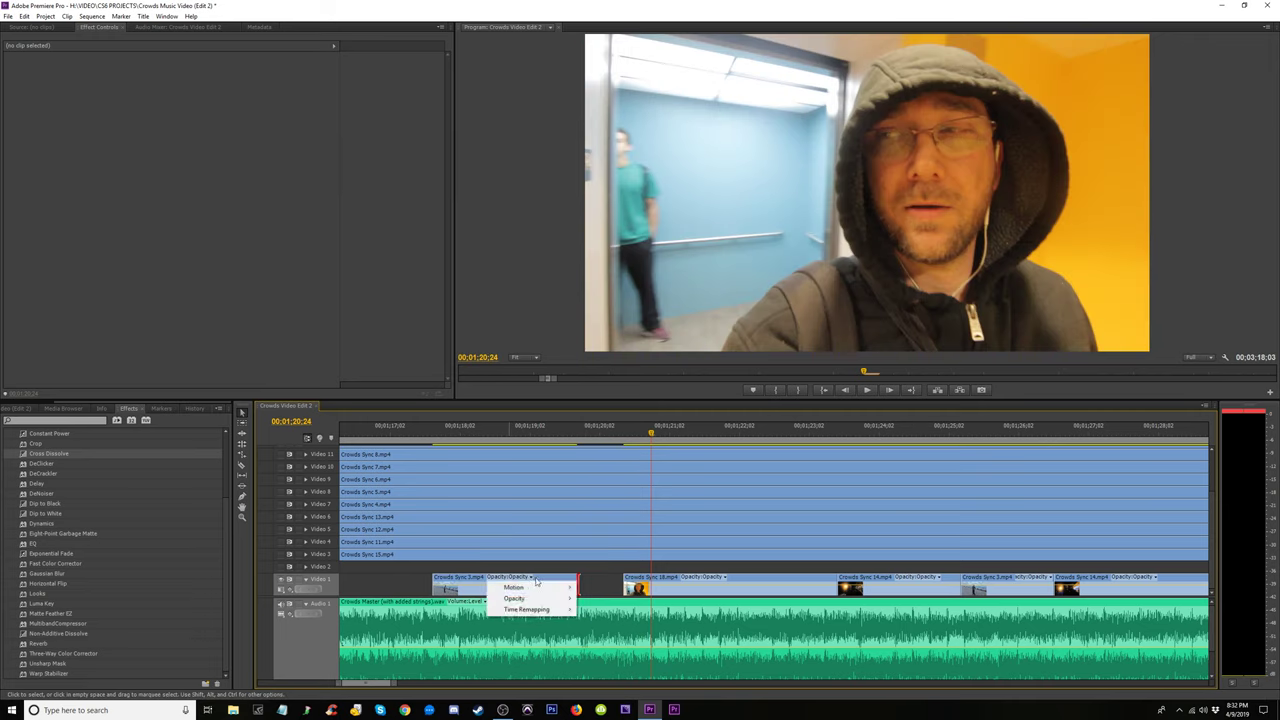
{"action": "left_click_drag", "start_coordinate": [480, 583], "coordinate": [514, 589]}
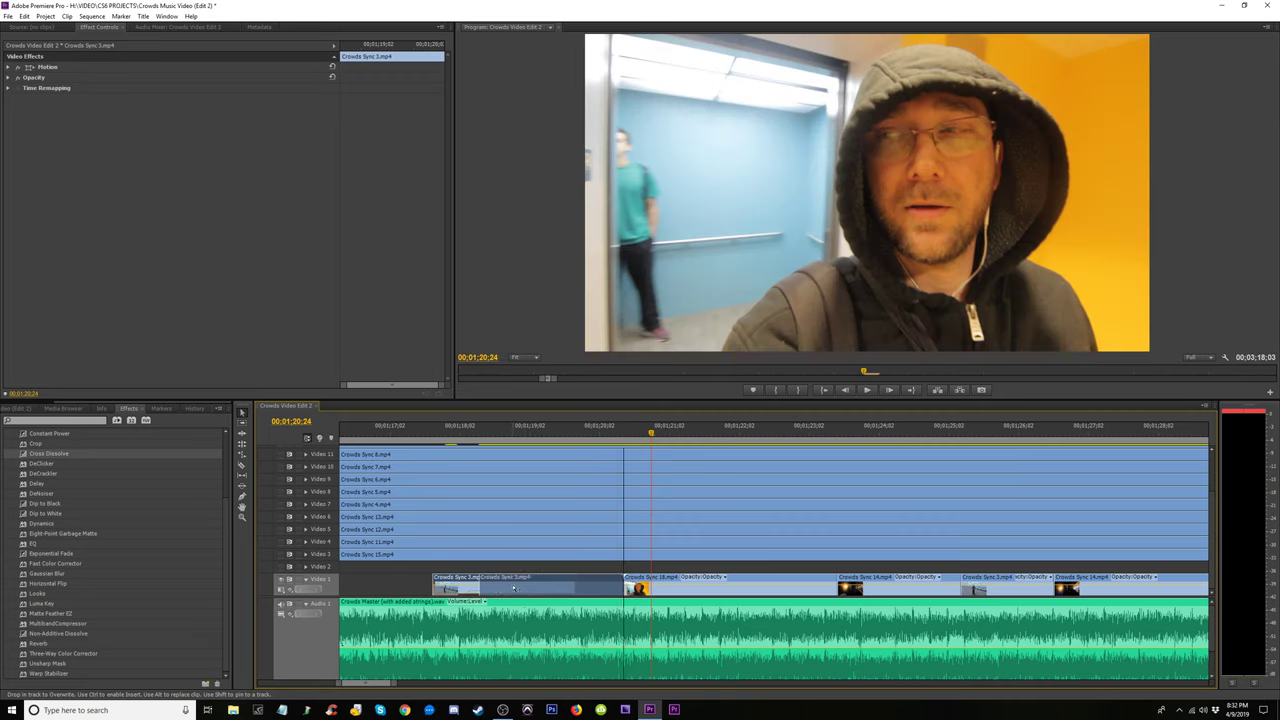
{"action": "left_click", "coordinate": [467, 437]}
{"action": "key", "text": "space"}
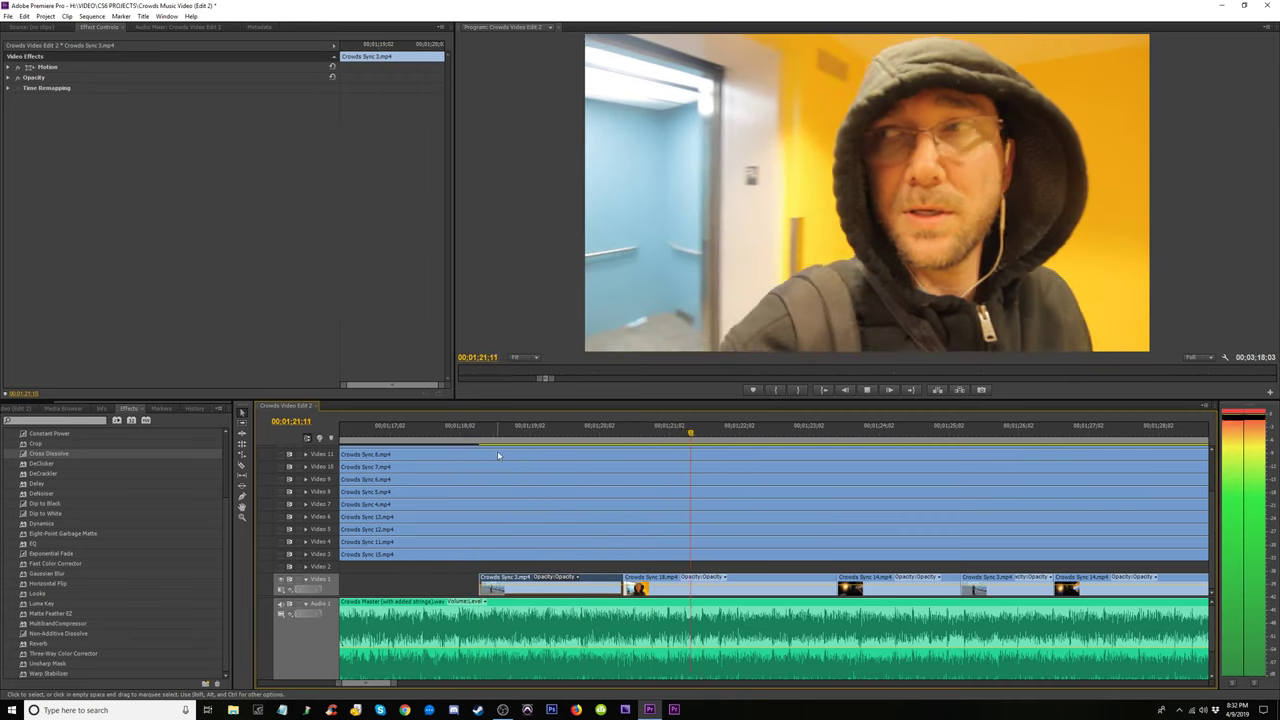
{"action": "left_click", "coordinate": [476, 437]}
{"action": "key", "text": "space"}
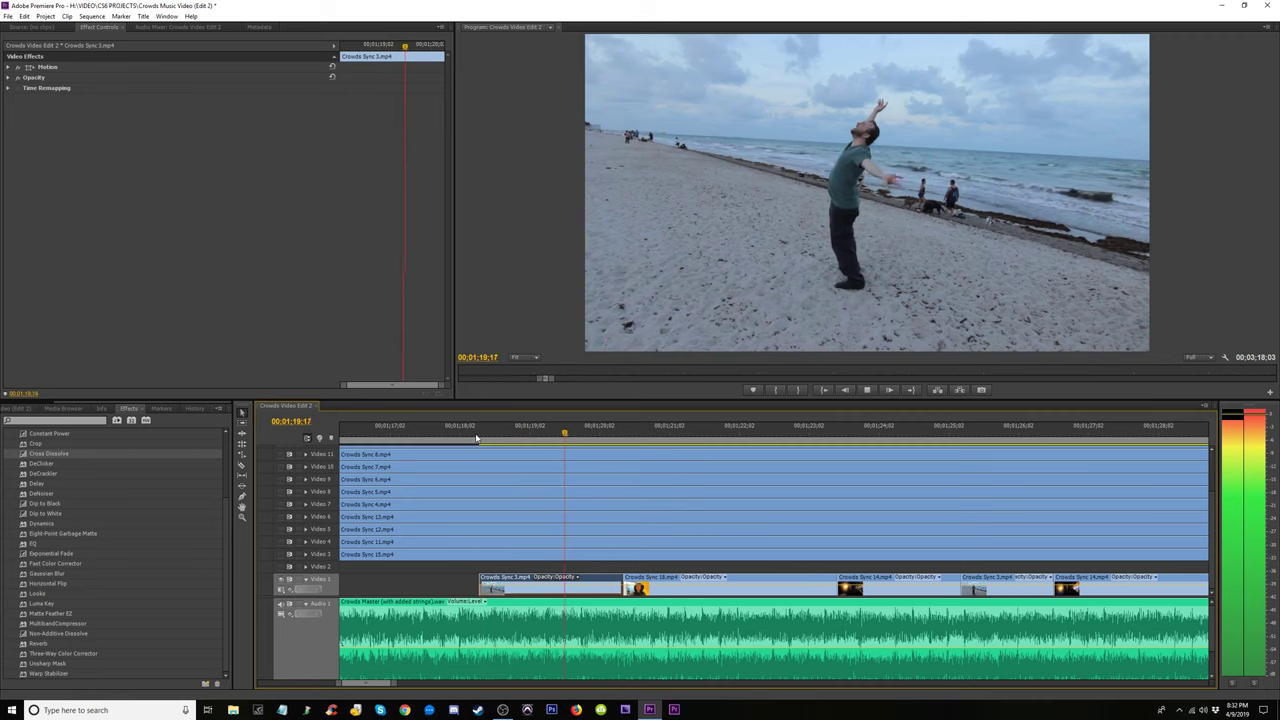
{"action": "key", "text": "space"}
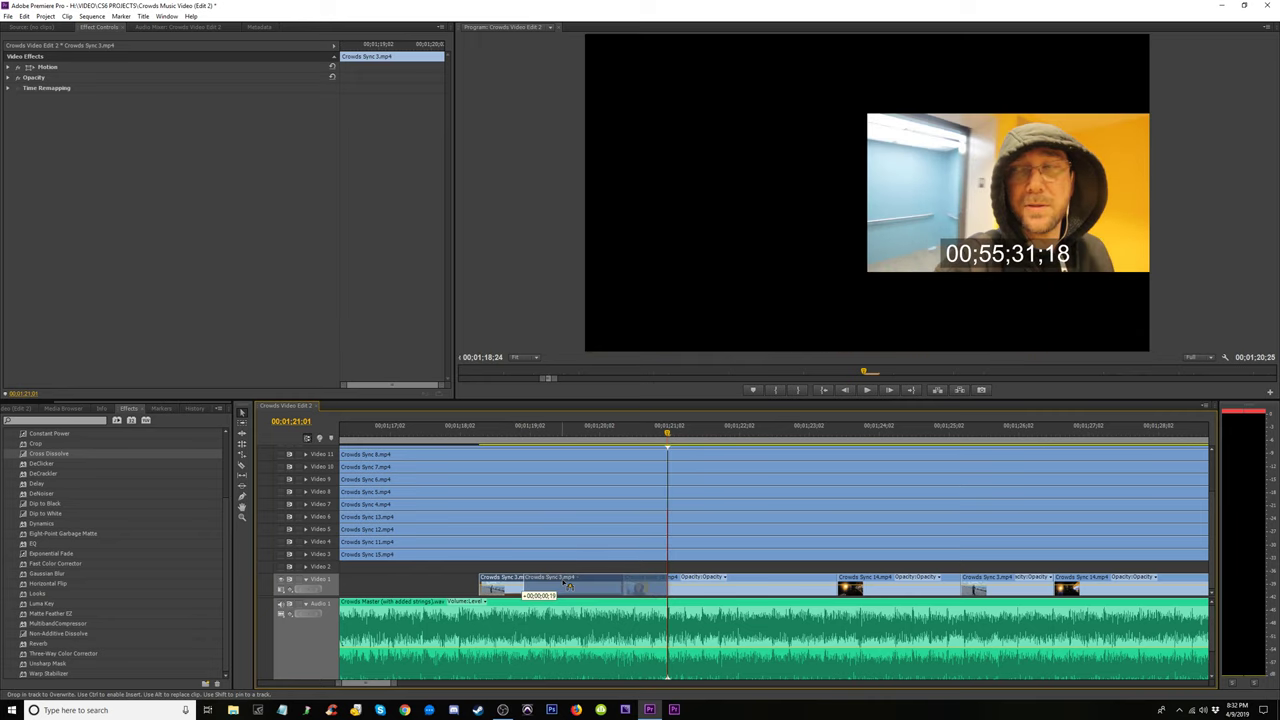
Shift Crowds Sync 3 further right to meet Crowds Sync 16 and replay from 01:18:20
{"action": "left_click_drag", "start_coordinate": [522, 580], "coordinate": [566, 580]}
{"action": "left_click", "coordinate": [502, 434]}
{"action": "key", "text": "space"}
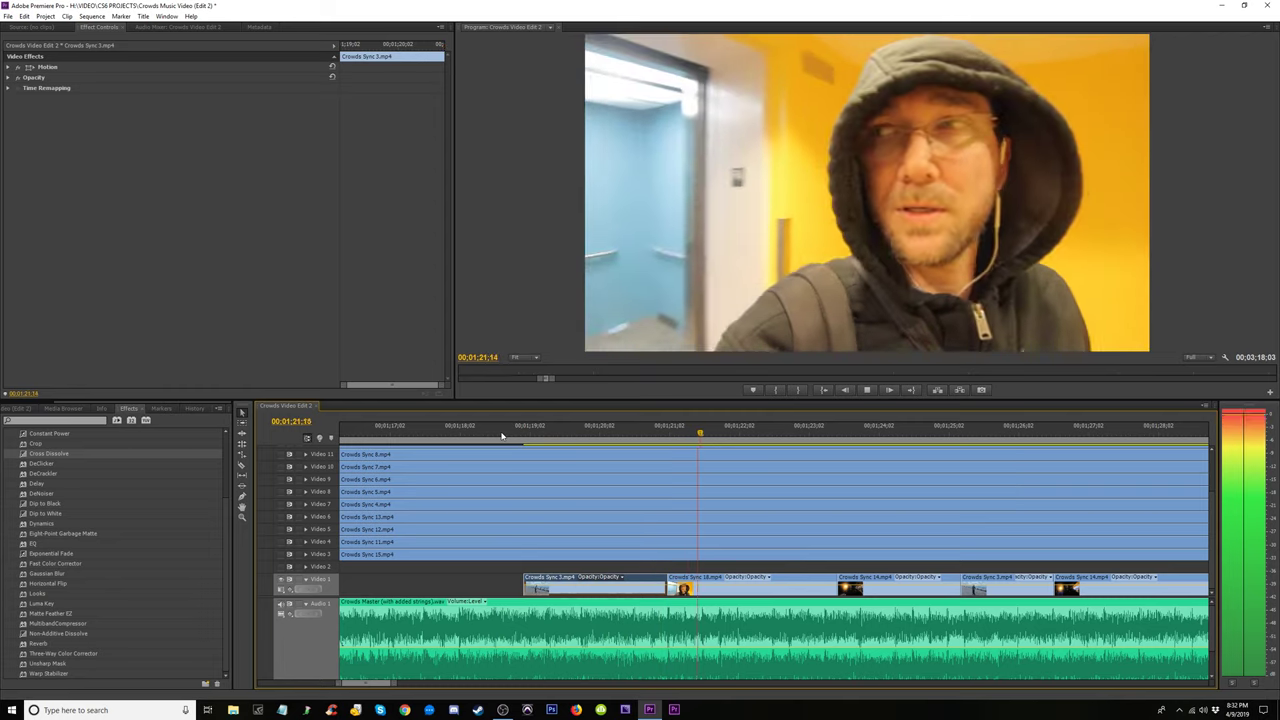
{"action": "key", "text": "minus"}
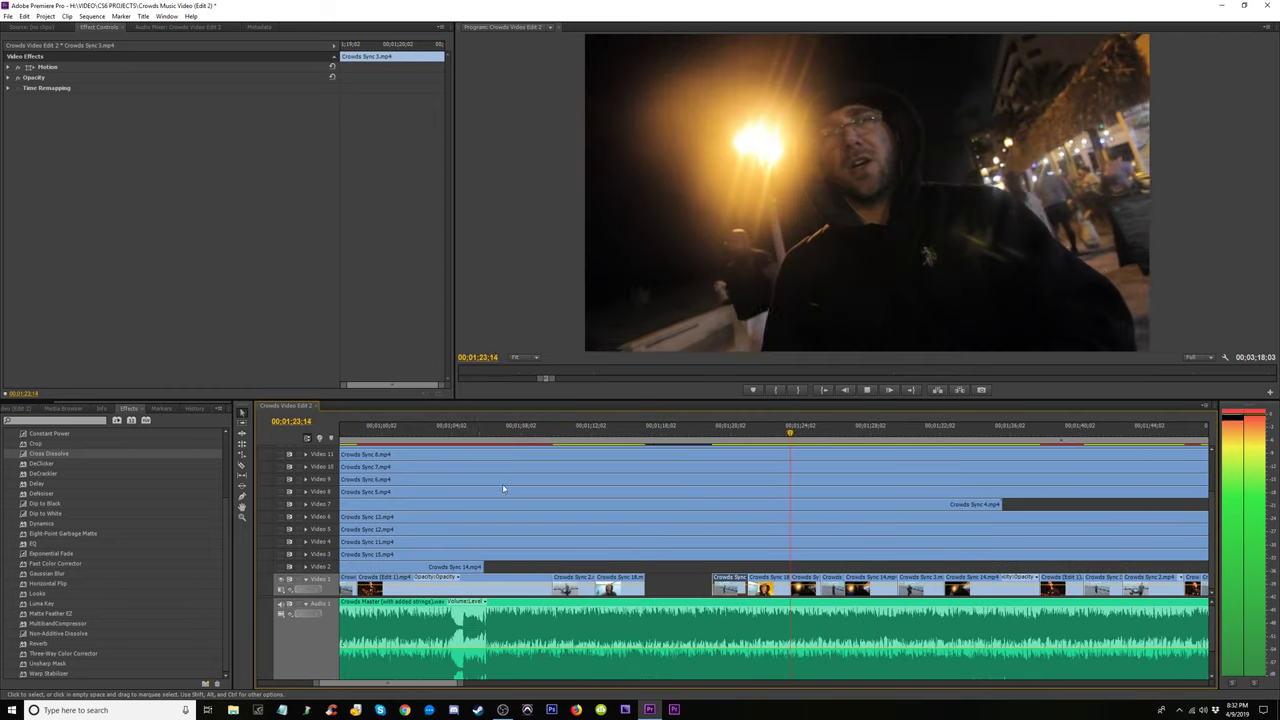
{"action": "key", "text": "space"}
Replay the edit from around 1:14–1:15, then zoom the timeline out to about 32 seconds
{"action": "left_click", "coordinate": [625, 437]}
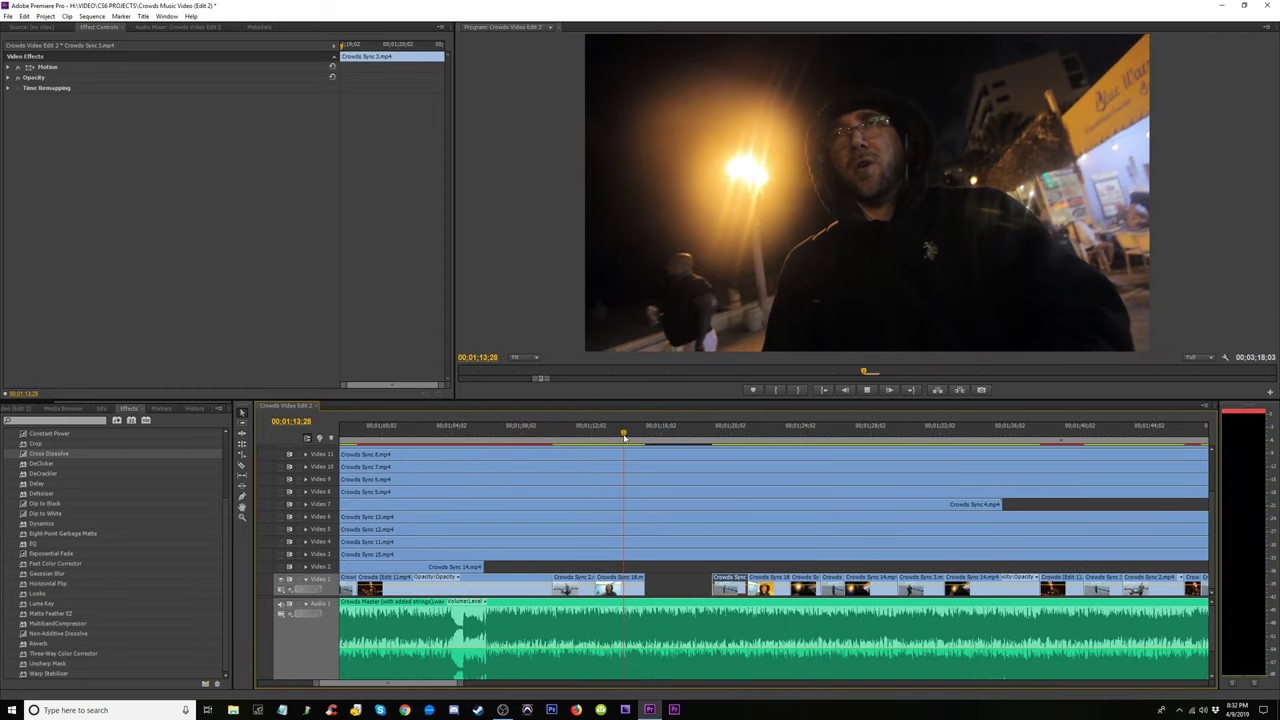
{"action": "key", "text": "space"}
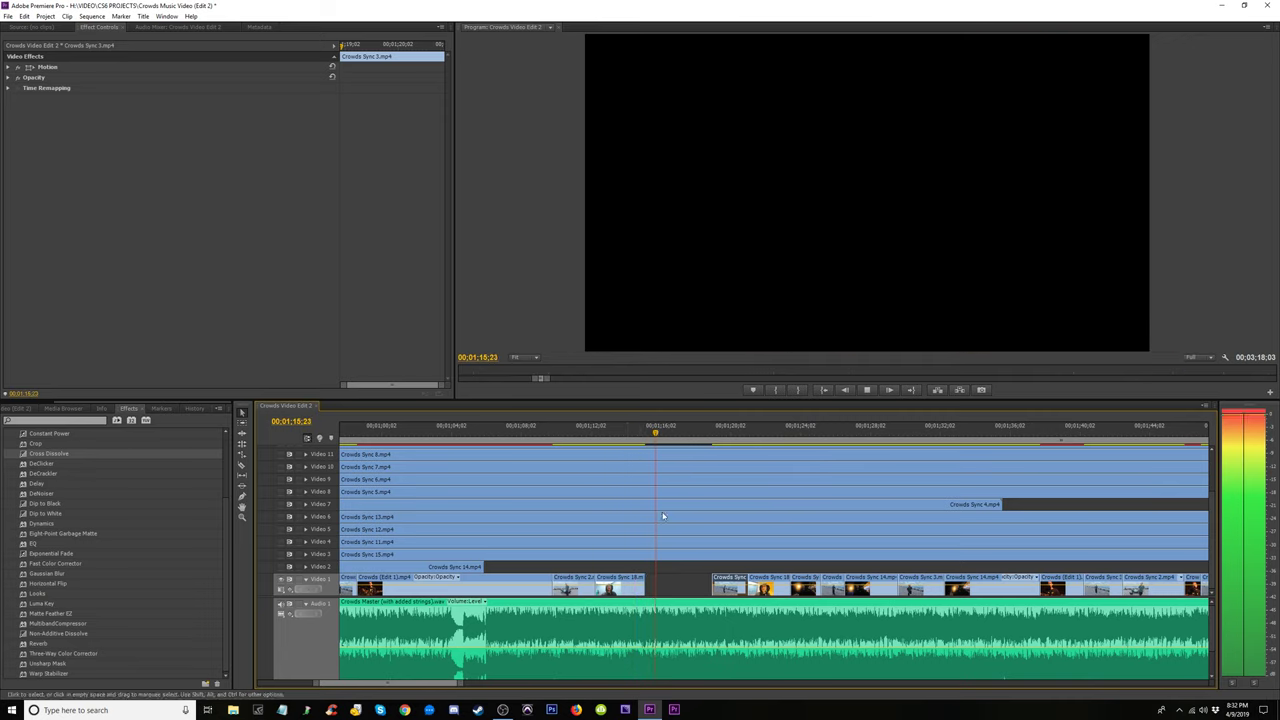
{"action": "left_click", "coordinate": [663, 514]}
{"action": "left_click", "coordinate": [632, 437]}
{"action": "key", "text": "space"}
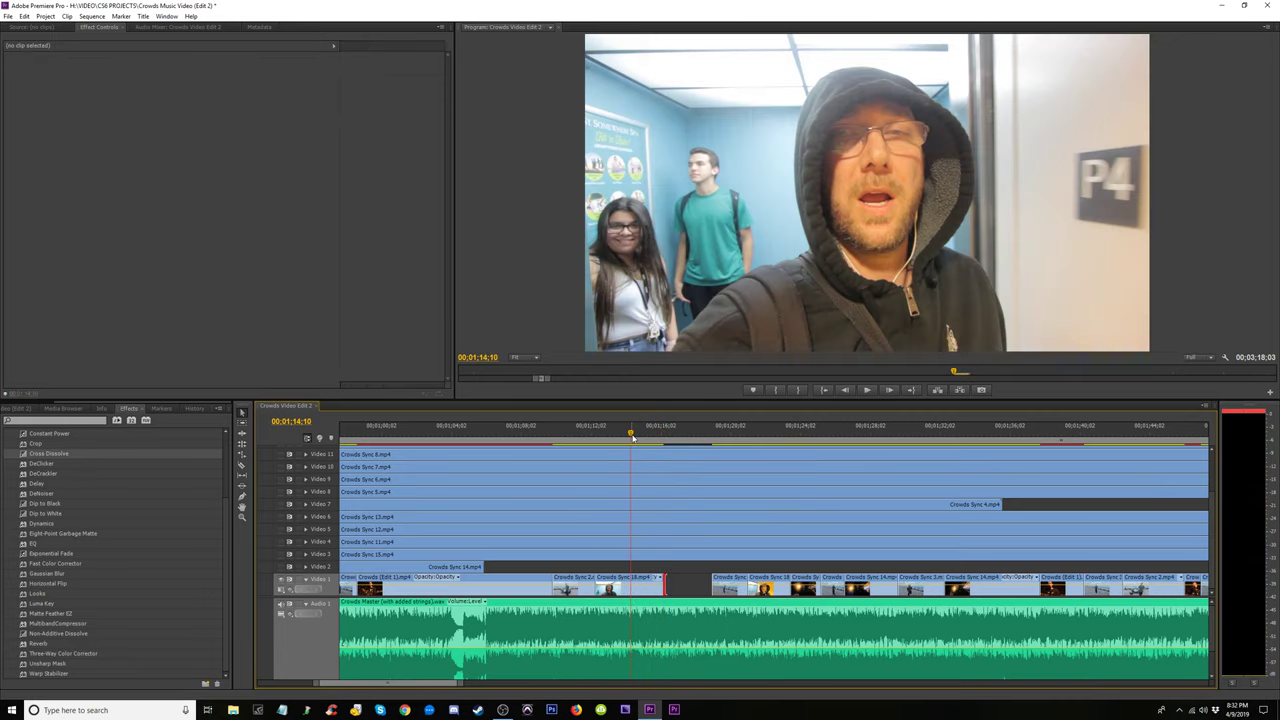
{"action": "key", "text": "space"}
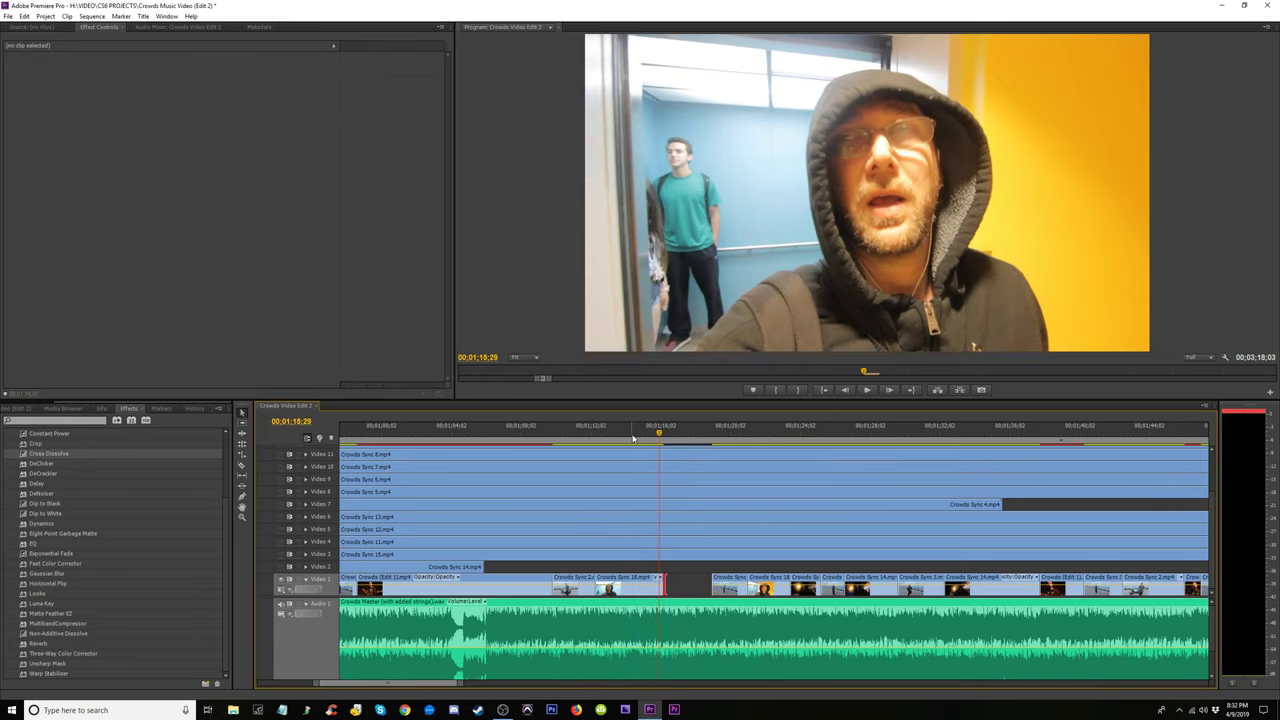
{"action": "key", "text": "space"}
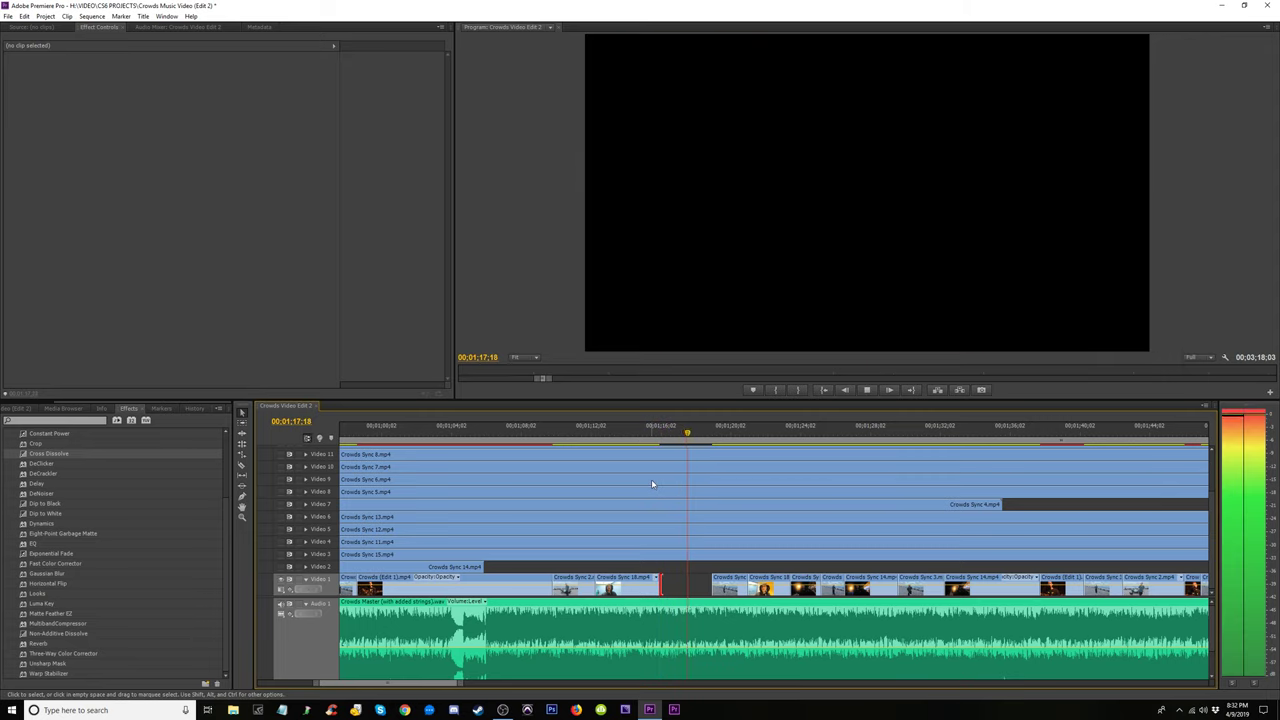
{"action": "key", "text": "minus"}
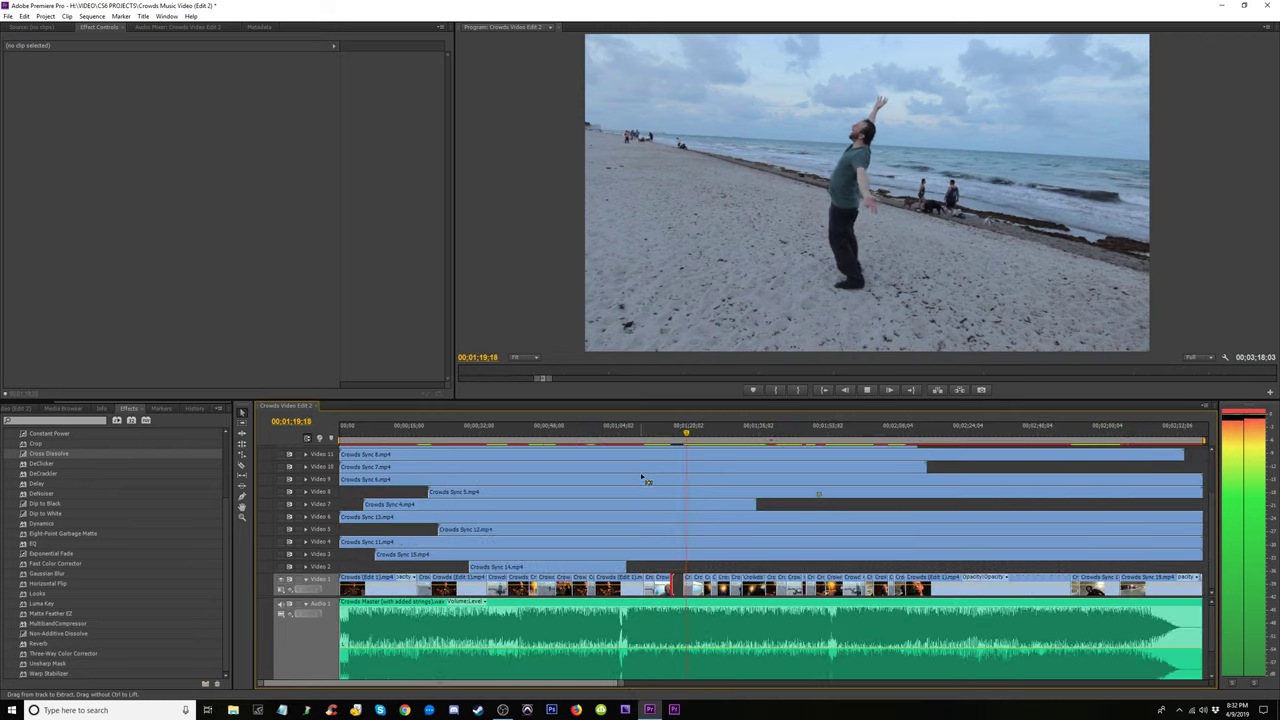
{"action": "key", "text": "minus"}
{"action": "key", "text": "space"}
{"action": "left_click", "coordinate": [409, 428]}
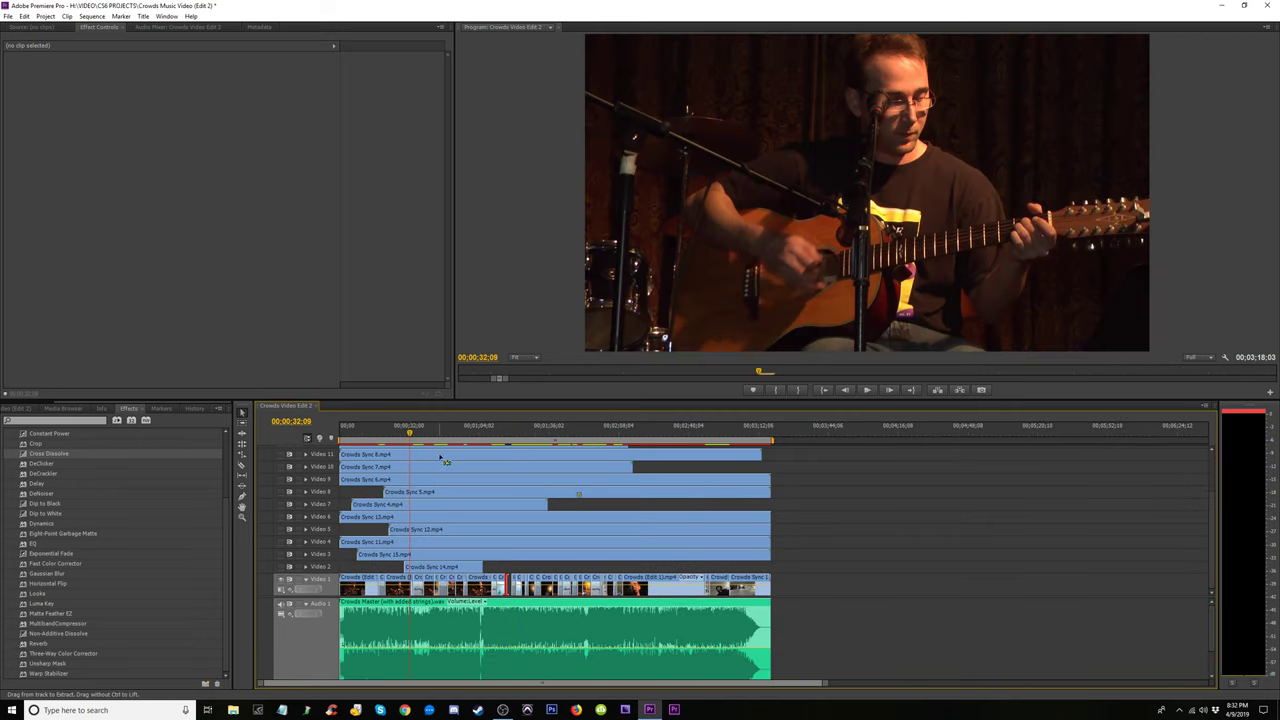
Toggle Video 2 visibility and review the section from about 33 to 40 seconds
{"action": "key", "text": "equal"}
{"action": "key", "text": "equal"}
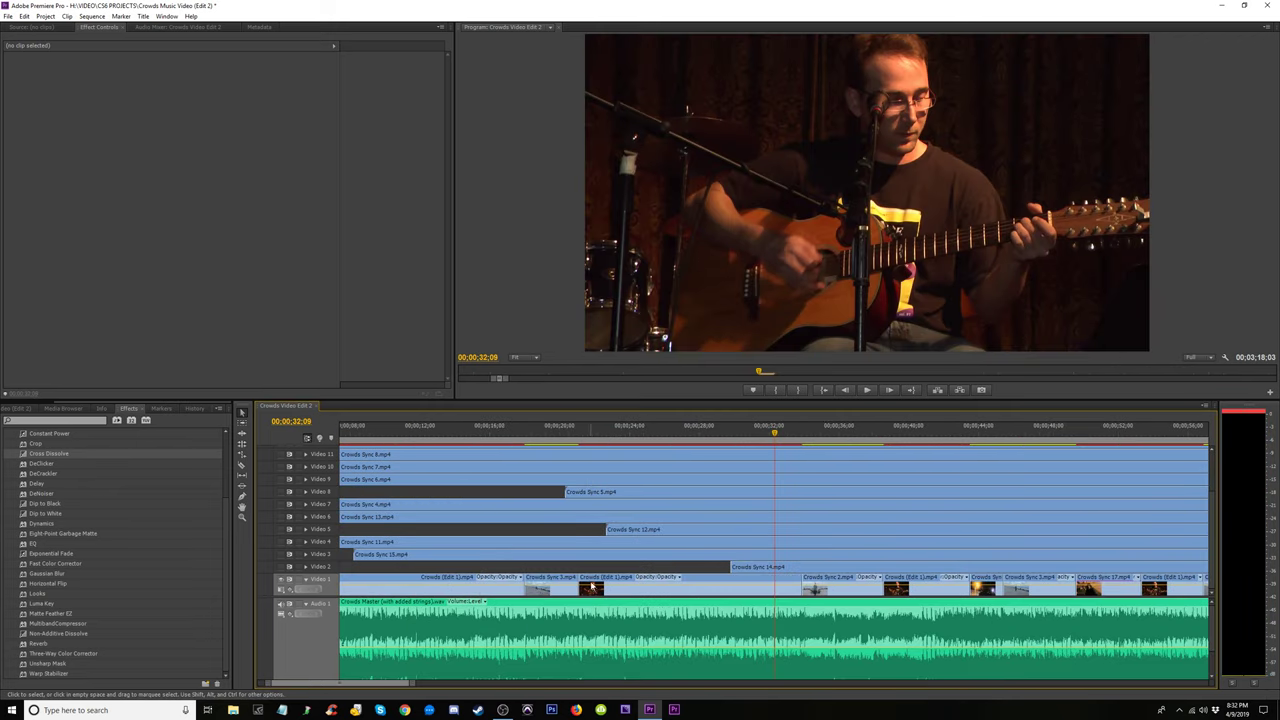
{"action": "left_click", "coordinate": [282, 567]}
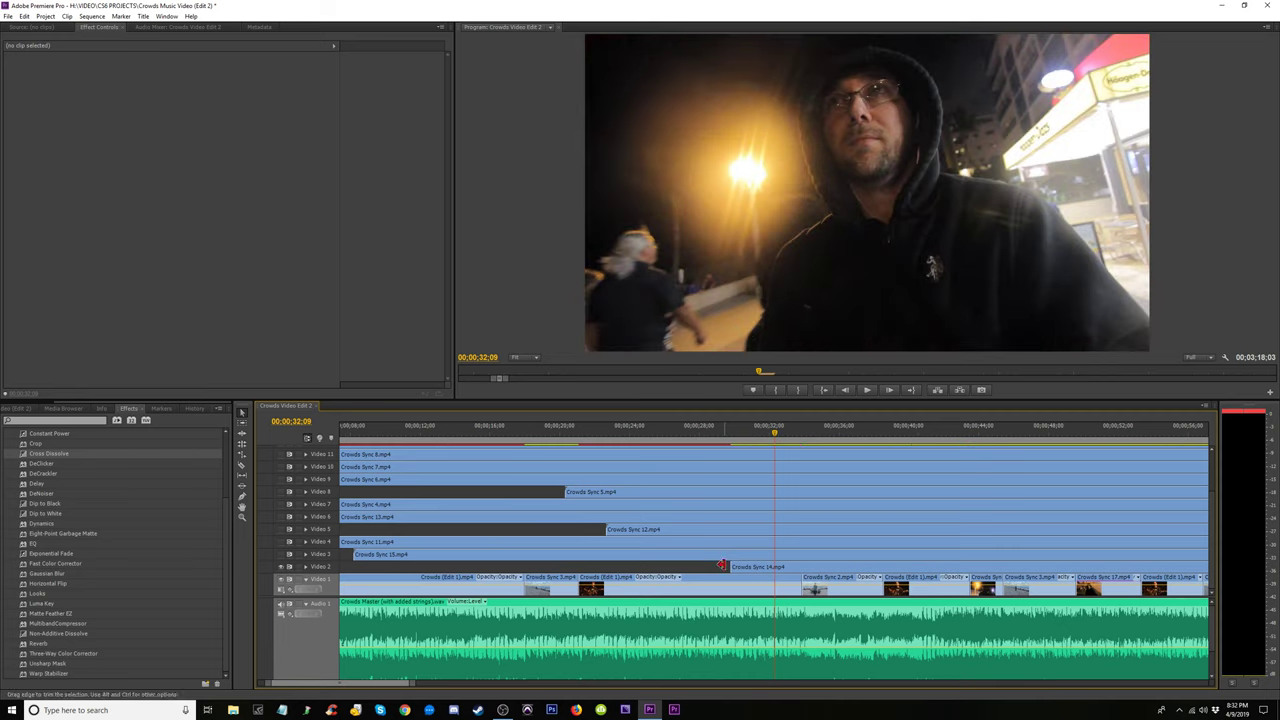
{"action": "left_click", "coordinate": [281, 567]}
{"action": "left_click_drag", "start_coordinate": [785, 447], "coordinate": [825, 455]}
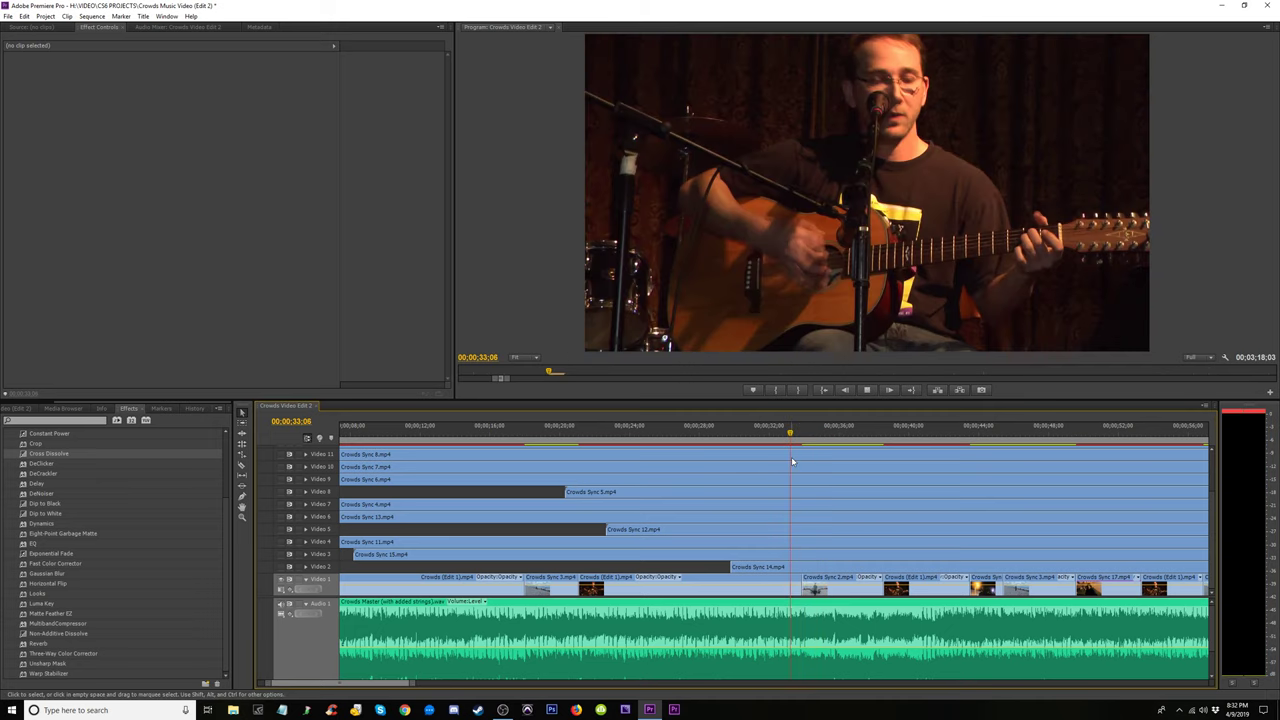
{"action": "left_click_drag", "start_coordinate": [825, 455], "coordinate": [792, 461]}
{"action": "key", "text": "space"}
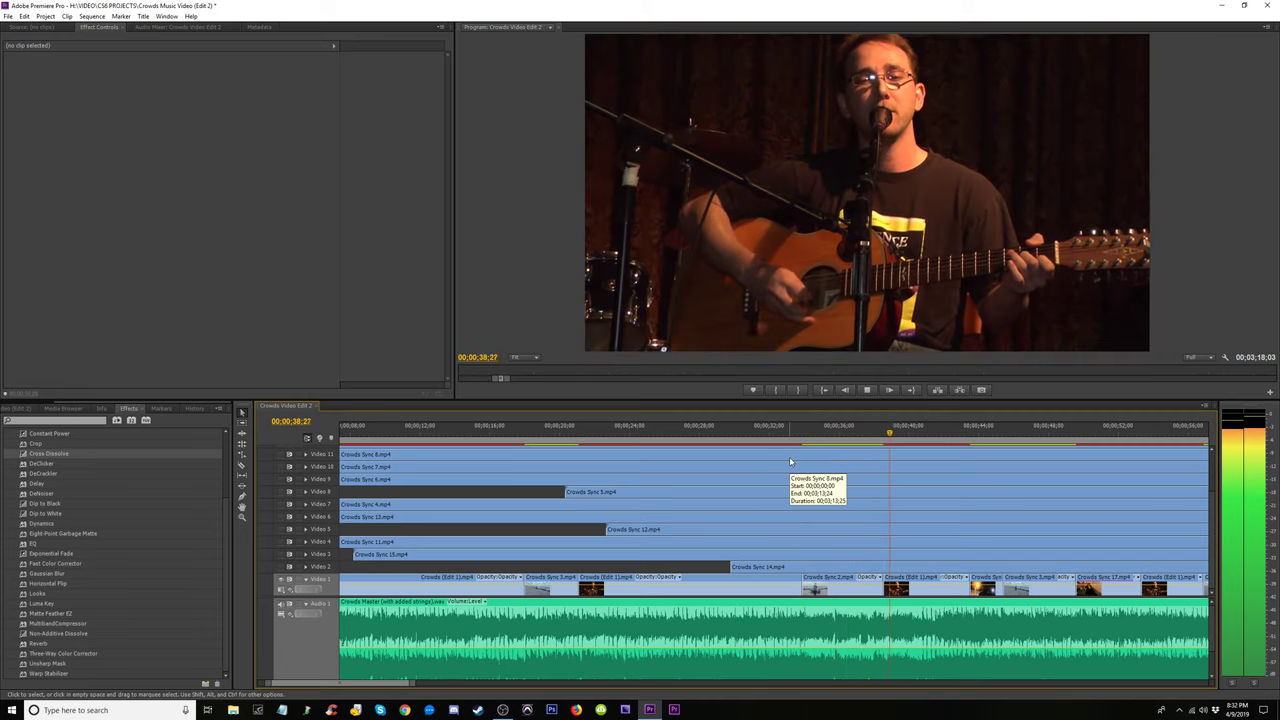
{"action": "key", "text": "space"}
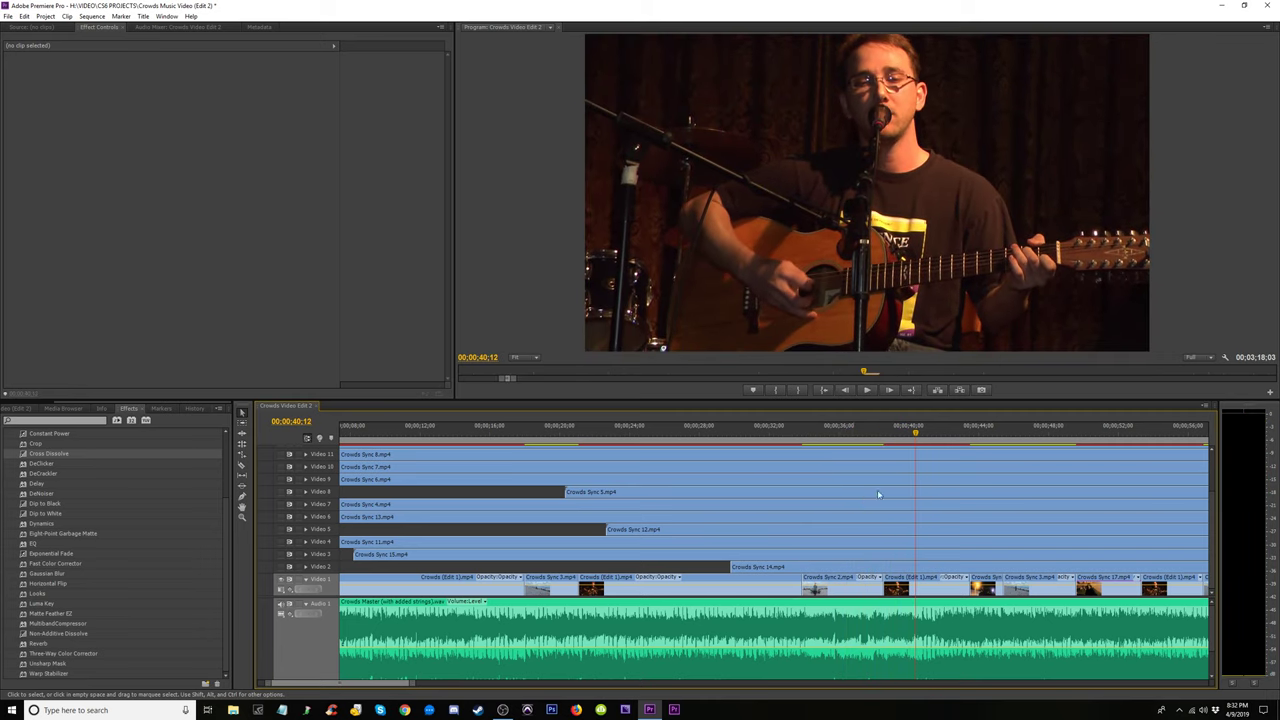
Razor Crowds Sync 14 at 42;26 and move its first part down onto Video 1
{"action": "left_click_drag", "start_coordinate": [917, 432], "coordinate": [960, 437]}
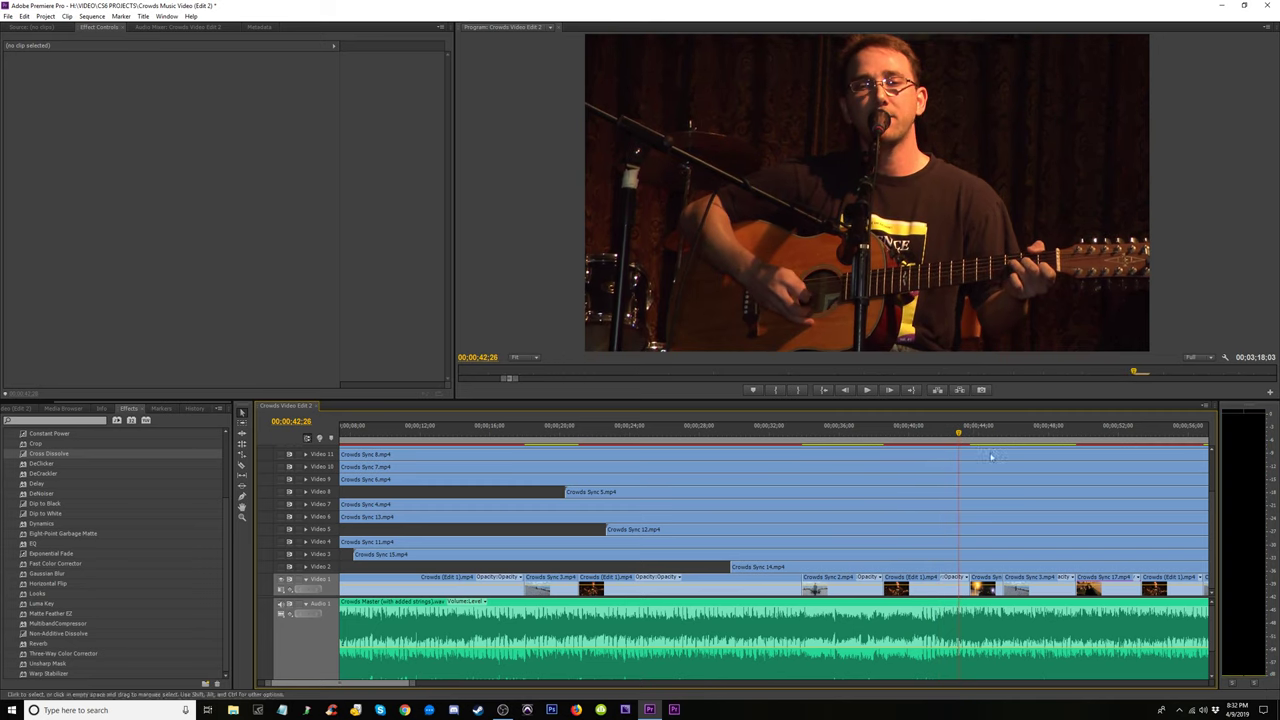
{"action": "scroll", "coordinate": [950, 491], "scroll_direction": "down", "scroll_amount": 2}
{"action": "scroll", "coordinate": [940, 500], "scroll_direction": "down", "scroll_amount": 4}
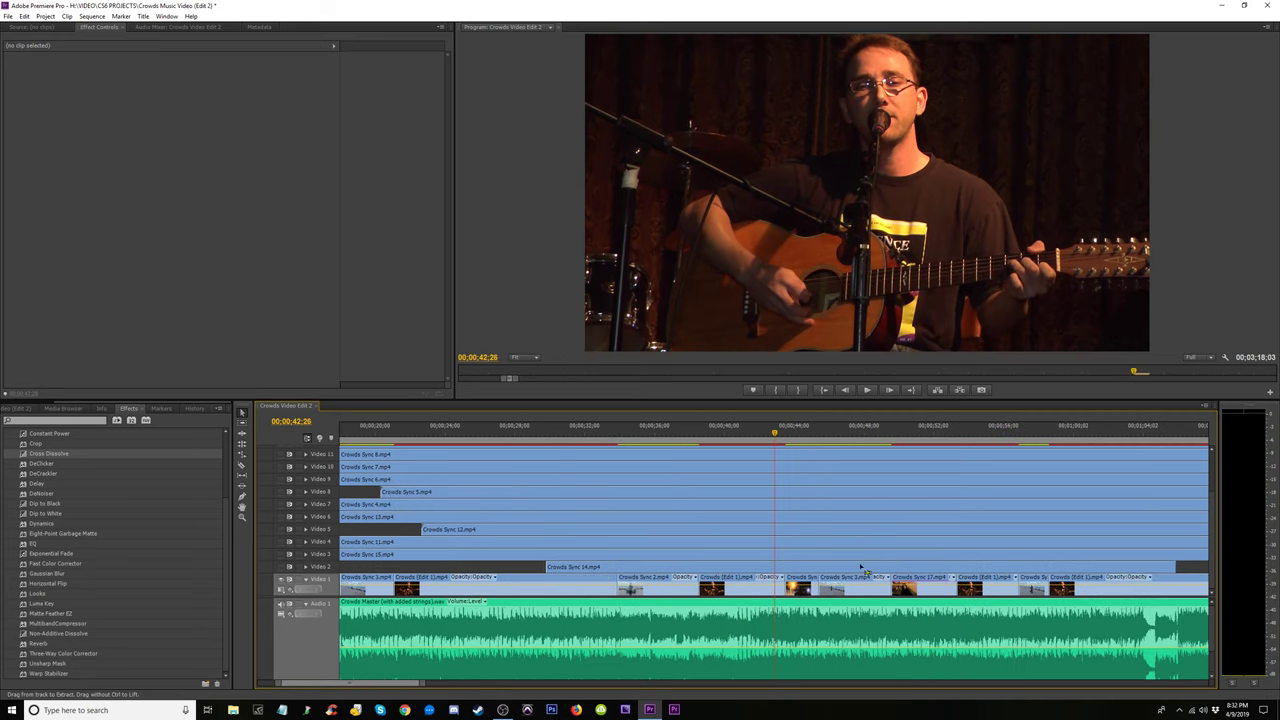
{"action": "key", "text": "c"}
{"action": "left_click", "coordinate": [786, 567]}
{"action": "left_click_drag", "start_coordinate": [723, 568], "coordinate": [723, 580]}
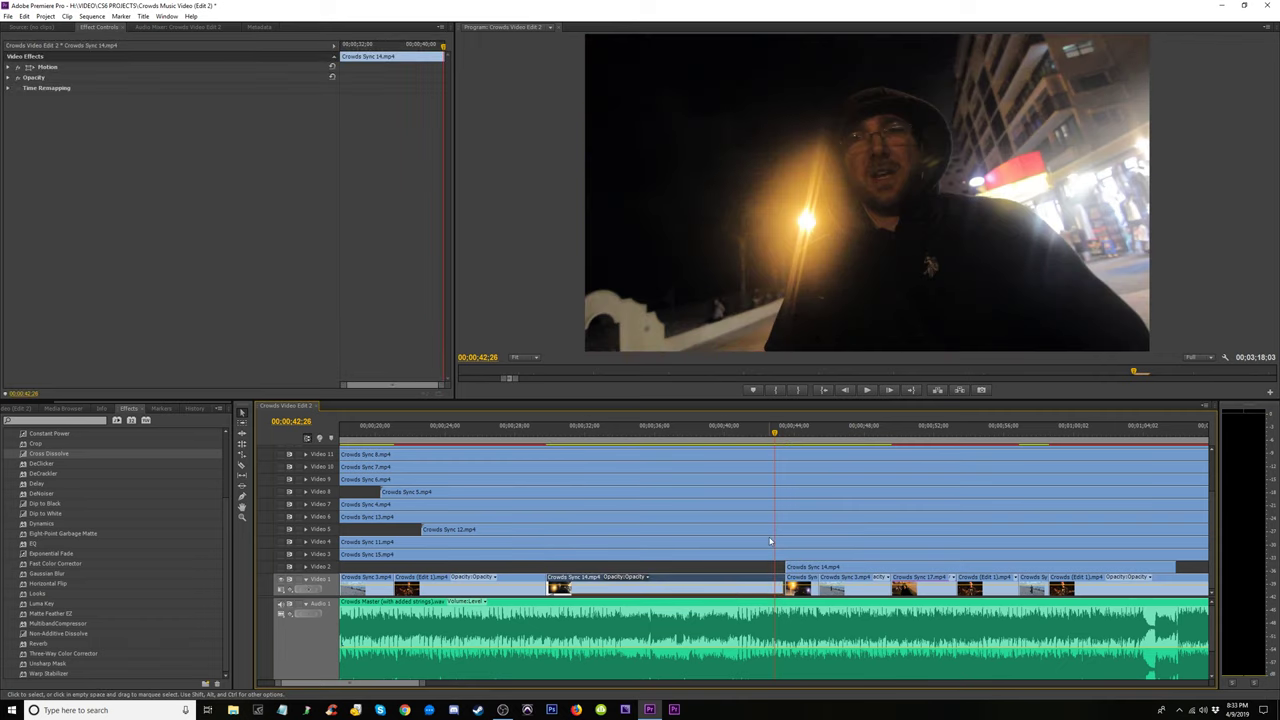
Review the new cut around 42–46 seconds, stopping at 46;29
{"action": "left_click", "coordinate": [550, 432]}
{"action": "key", "text": "space"}
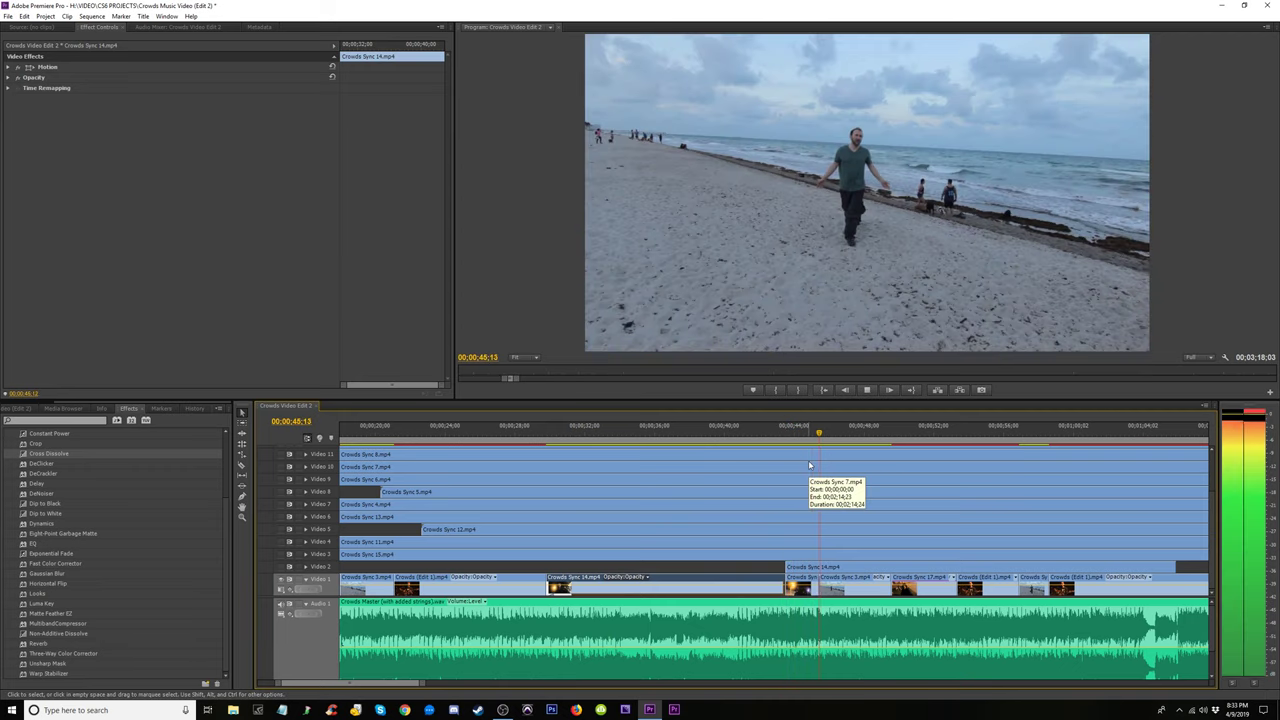
{"action": "key", "text": "space"}
{"action": "left_click", "coordinate": [771, 428]}
{"action": "key", "text": "space"}
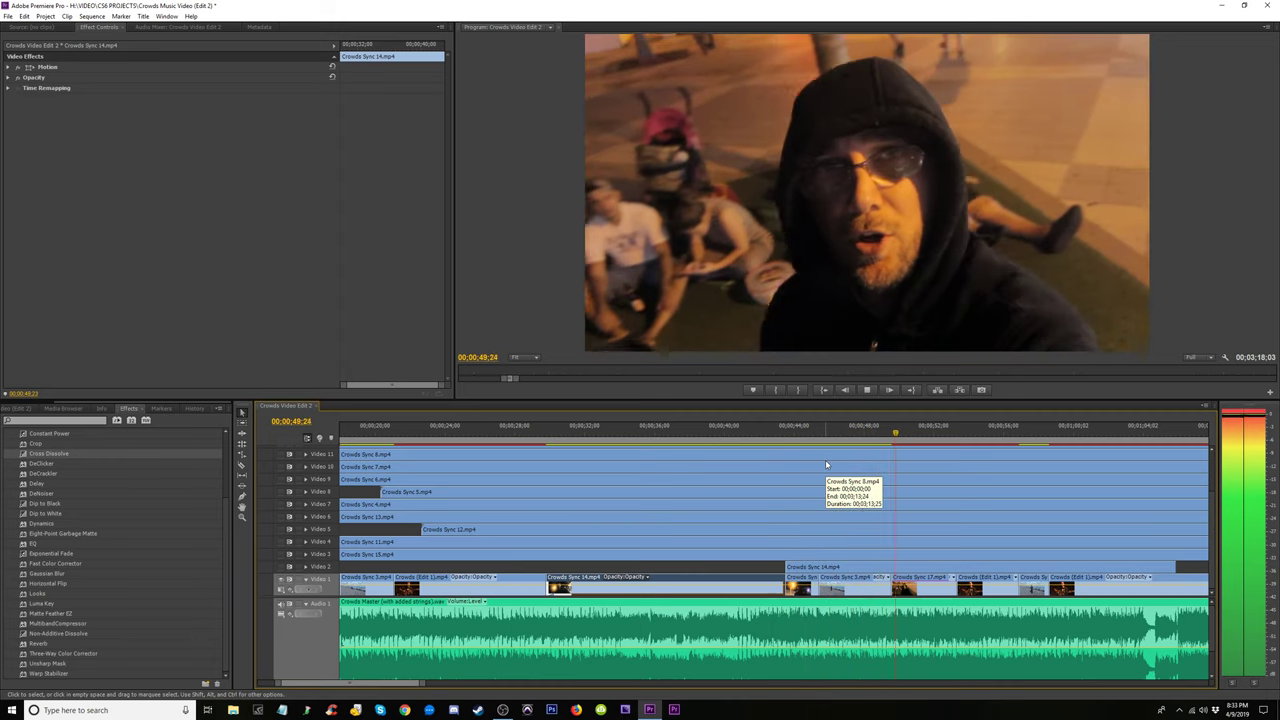
{"action": "scroll", "coordinate": [780, 470], "scroll_direction": "down", "scroll_amount": 3}
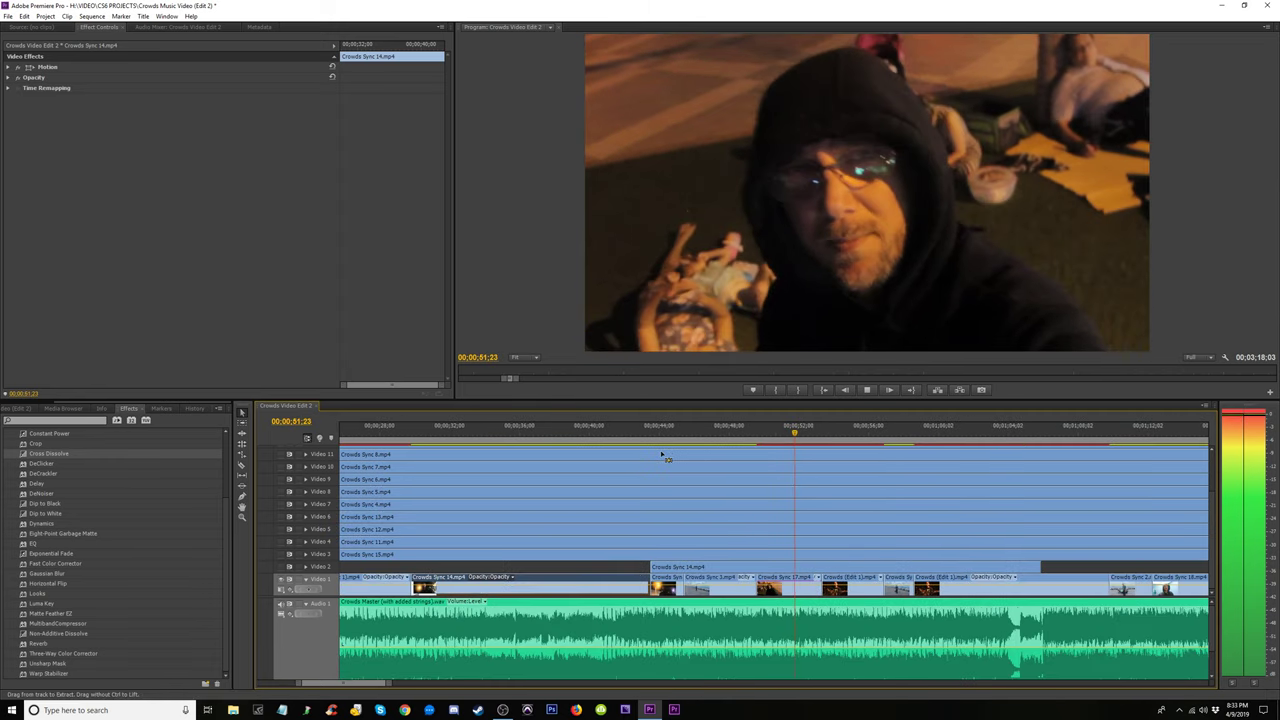
{"action": "left_click", "coordinate": [686, 431]}
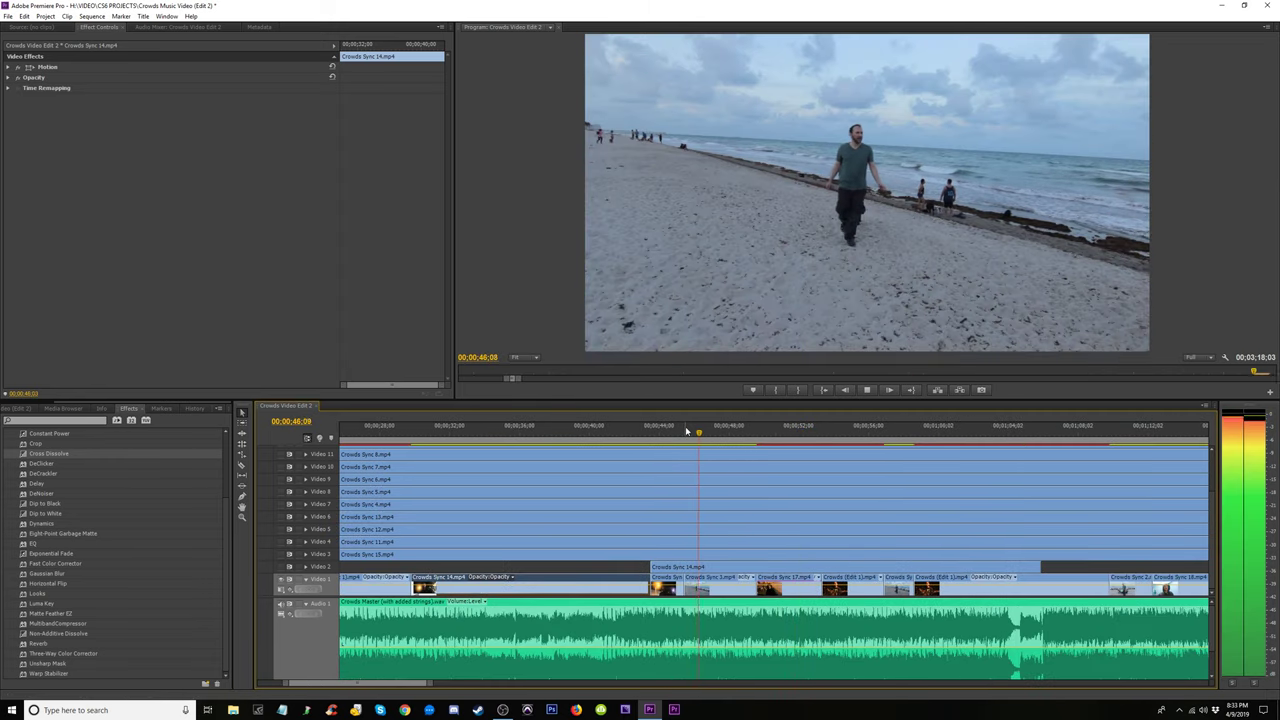
{"action": "left_click", "coordinate": [668, 431]}
{"action": "left_click", "coordinate": [670, 431]}
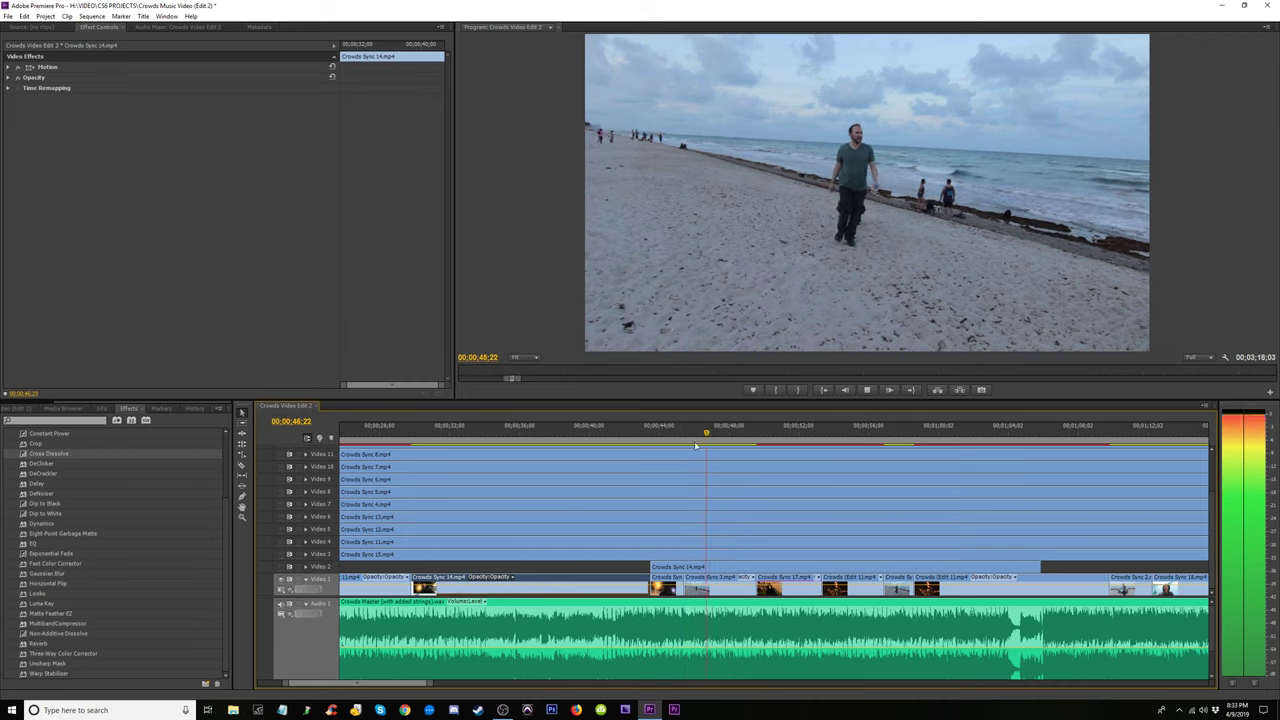
{"action": "key", "text": "space"}
Trim the following Video 1 clip's edge by about 2 seconds and play through to 59;15
{"action": "left_click_drag", "start_coordinate": [750, 589], "coordinate": [706, 590]}
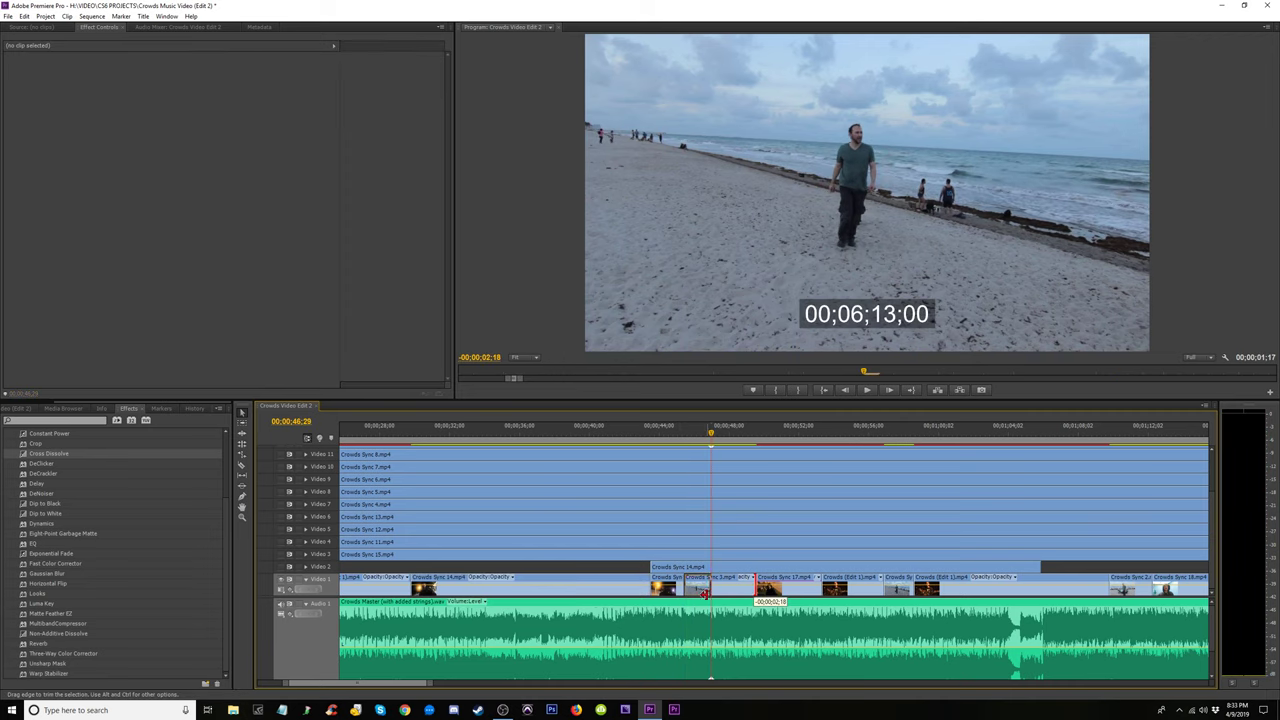
{"action": "key", "text": "space"}
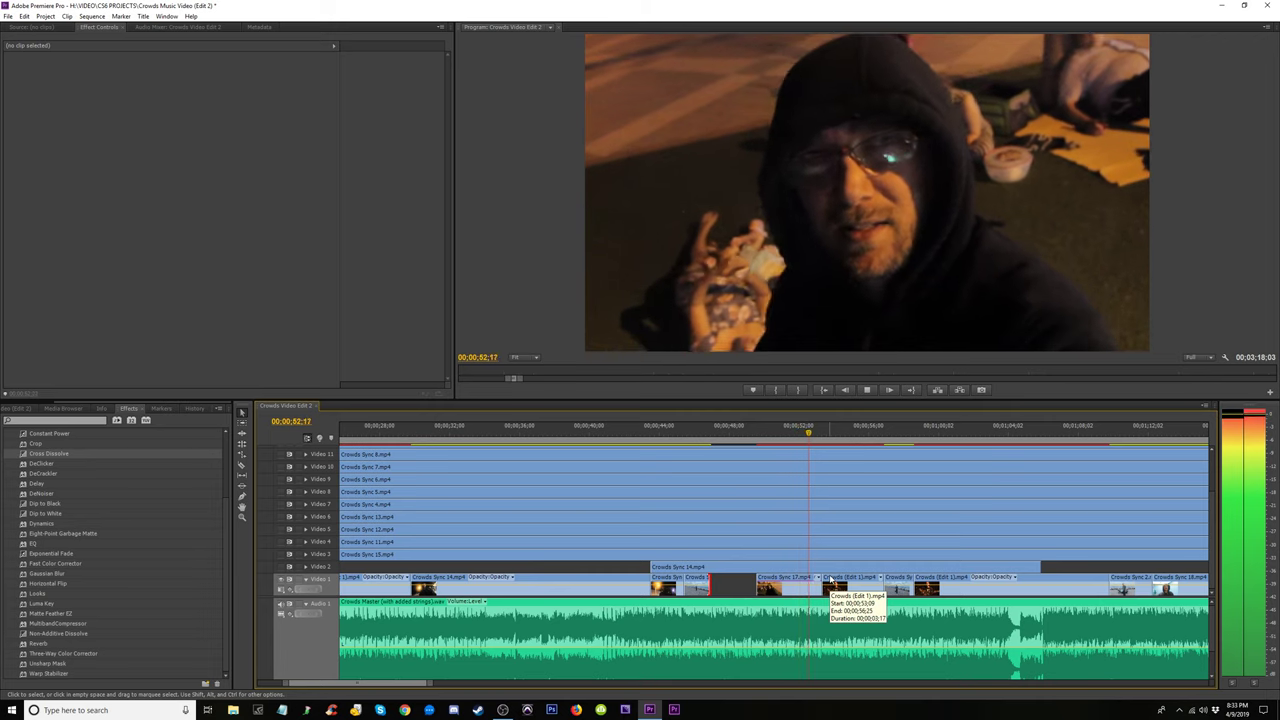
{"action": "key", "text": "space"}
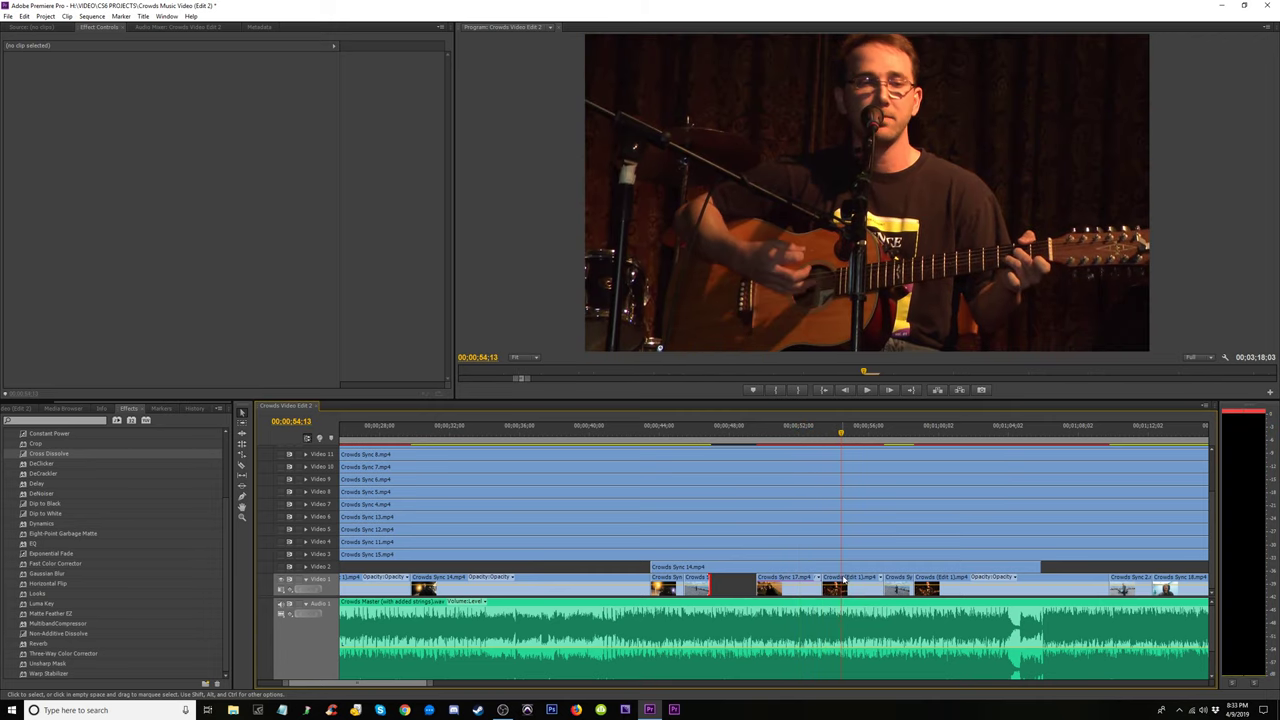
{"action": "key", "text": "space"}
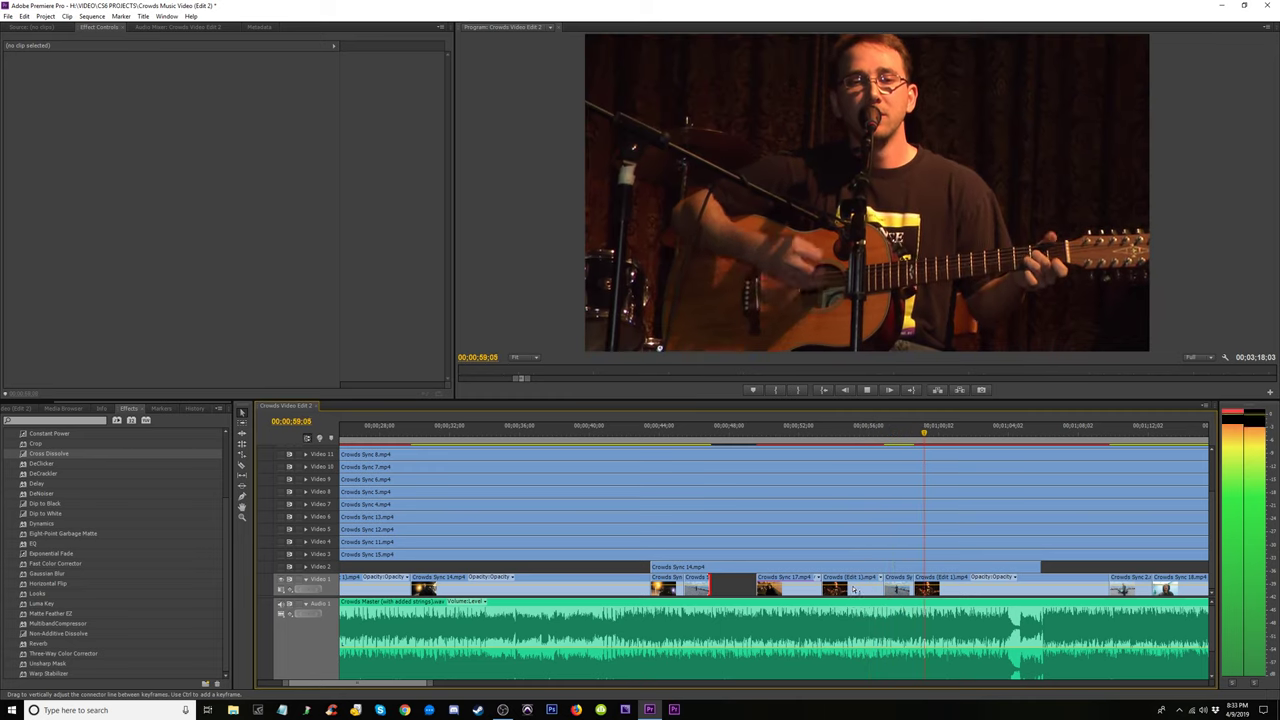
{"action": "key", "text": "space"}
Delete the Video 1 clips after the gap and trim the next clip's start later past 1;05;07
{"action": "left_click_drag", "start_coordinate": [862, 591], "coordinate": [740, 580]}
{"action": "key", "text": "Delete"}
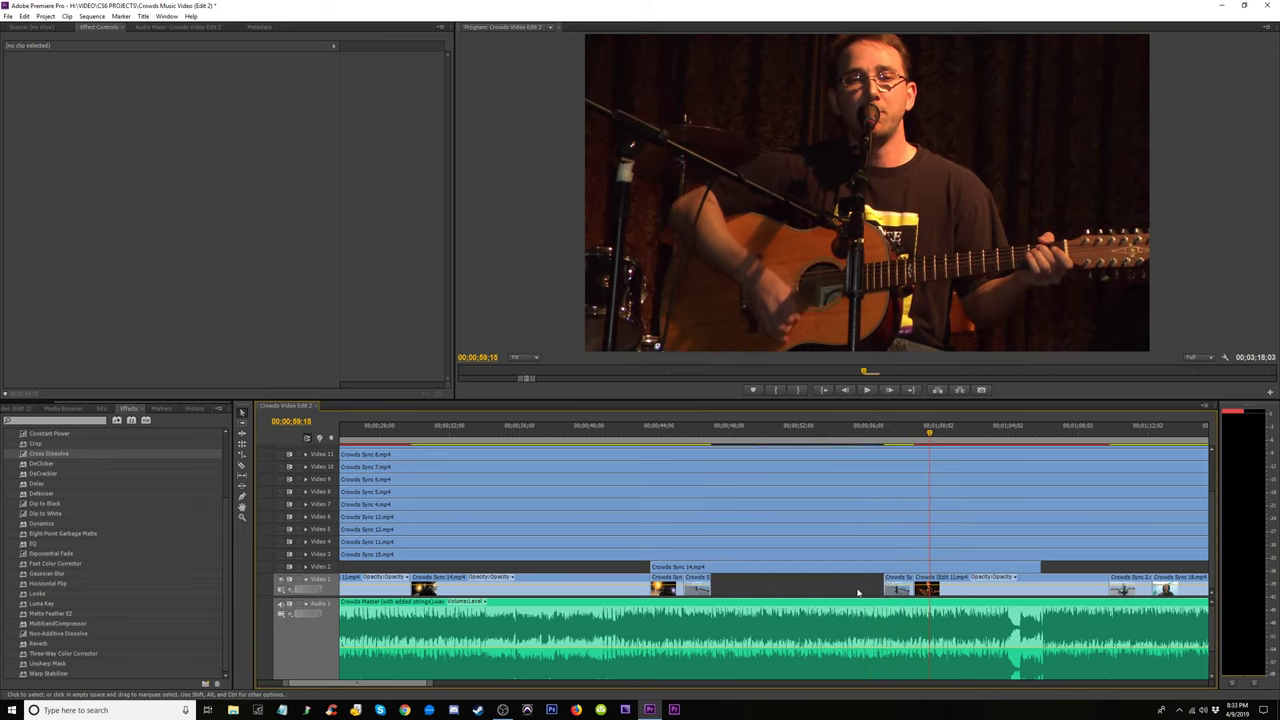
{"action": "key", "text": "space"}
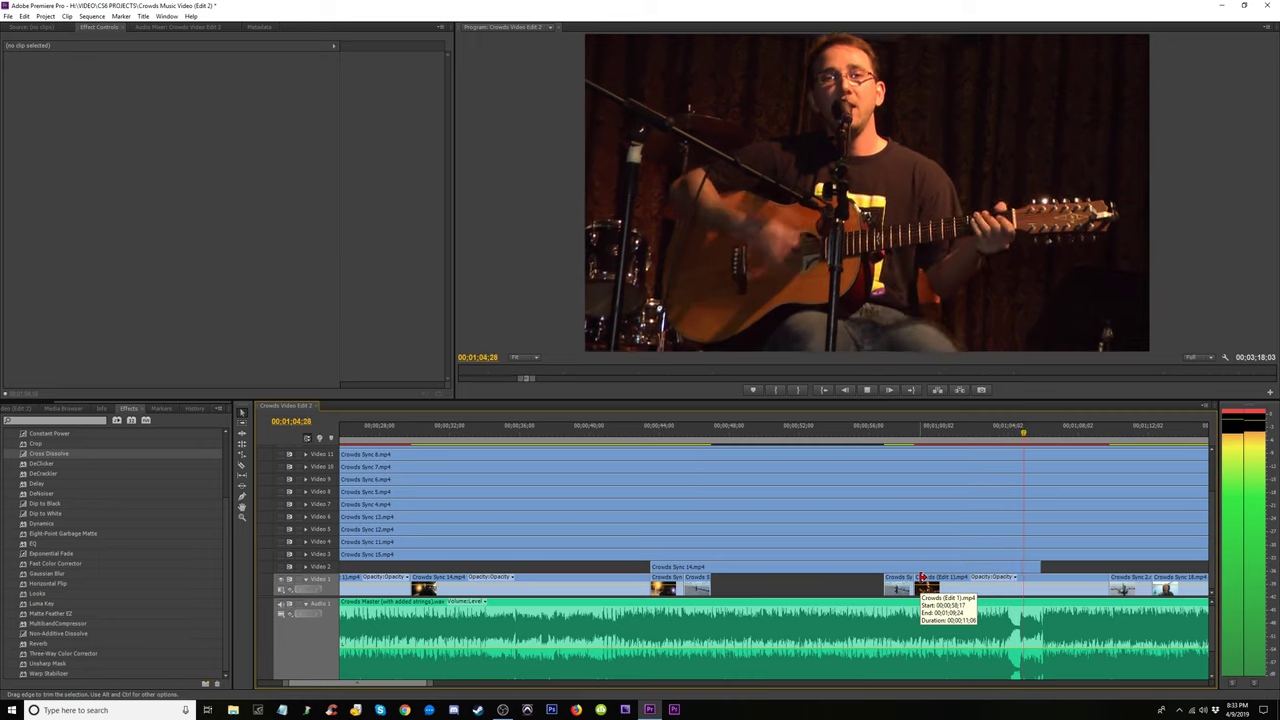
{"action": "key", "text": "space"}
{"action": "left_click_drag", "start_coordinate": [920, 578], "coordinate": [1041, 578]}
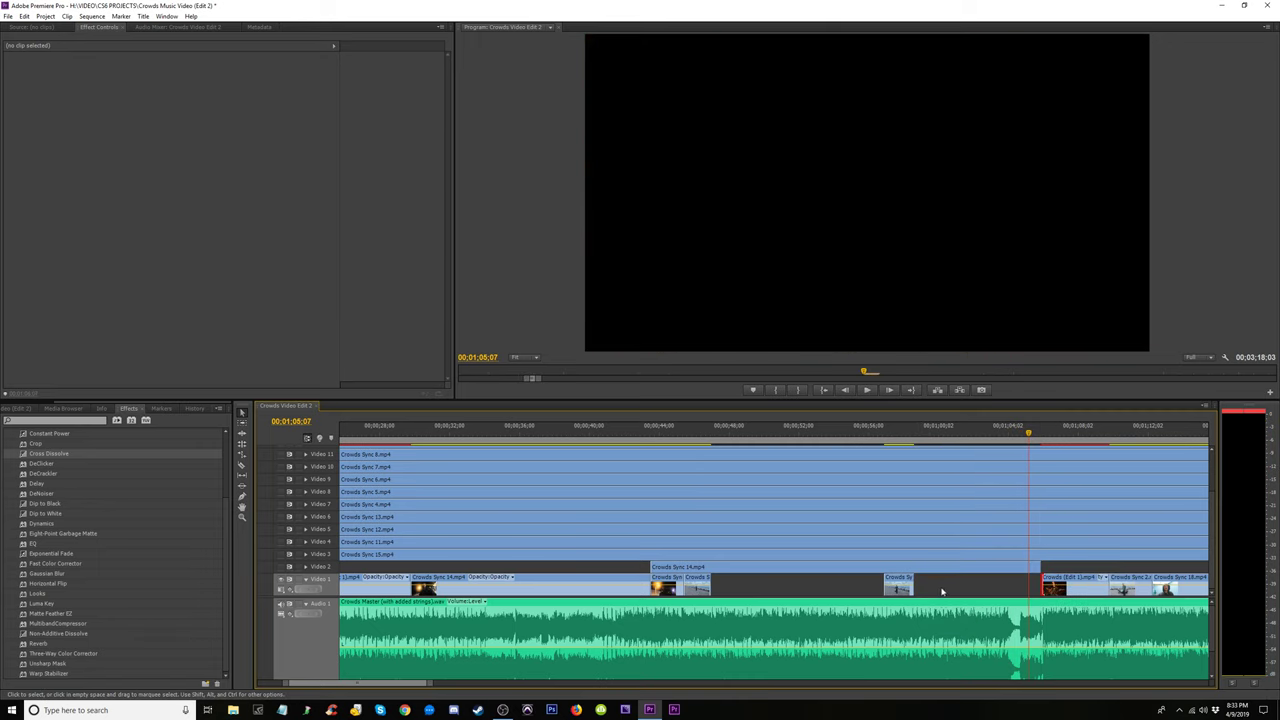
Select the remaining Video 1 clips, including the short Crowds Sync clip at 44;22, and delete them
{"action": "left_click_drag", "start_coordinate": [962, 577], "coordinate": [780, 587]}
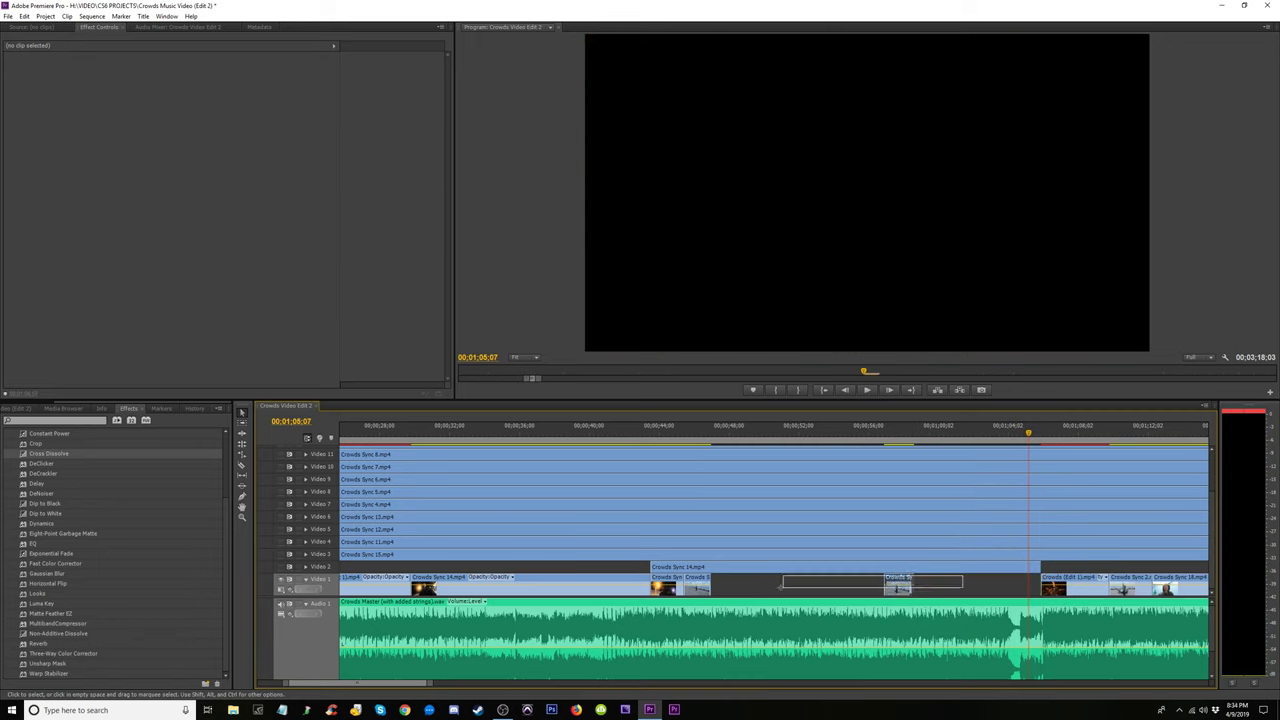
{"action": "left_click_drag", "start_coordinate": [697, 588], "coordinate": [703, 593]}
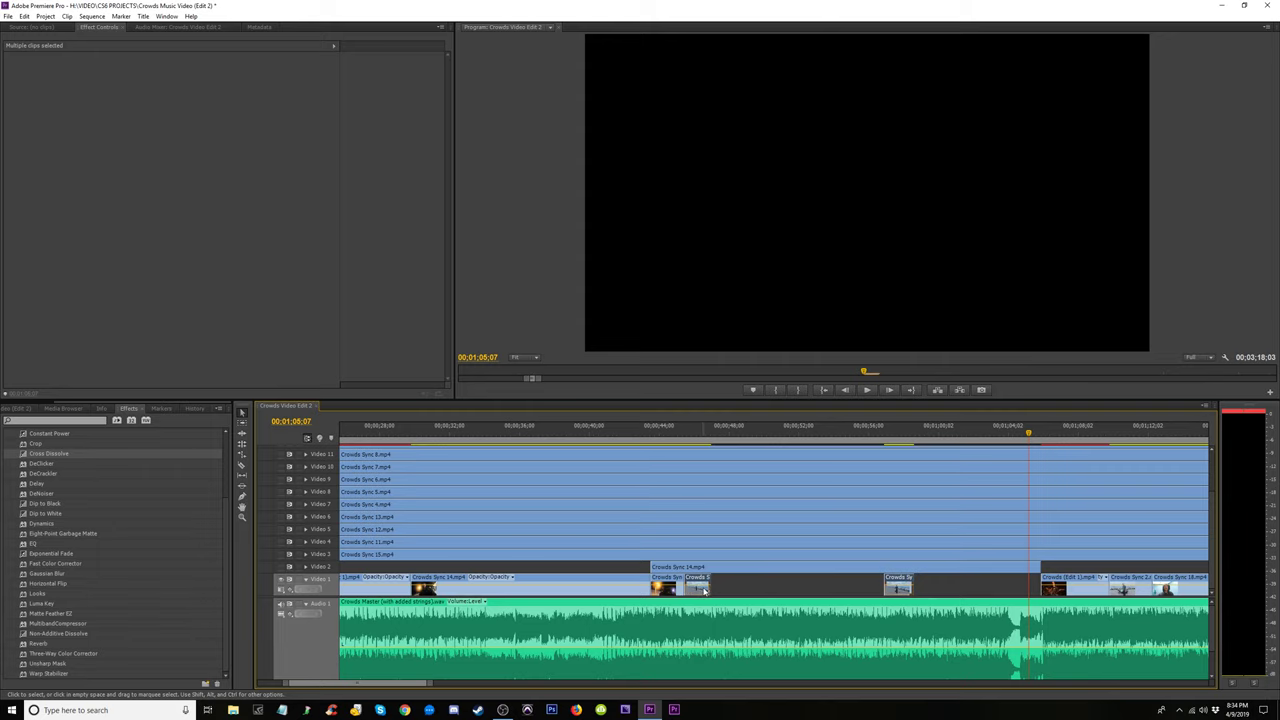
{"action": "left_click_drag", "start_coordinate": [668, 441], "coordinate": [672, 441]}
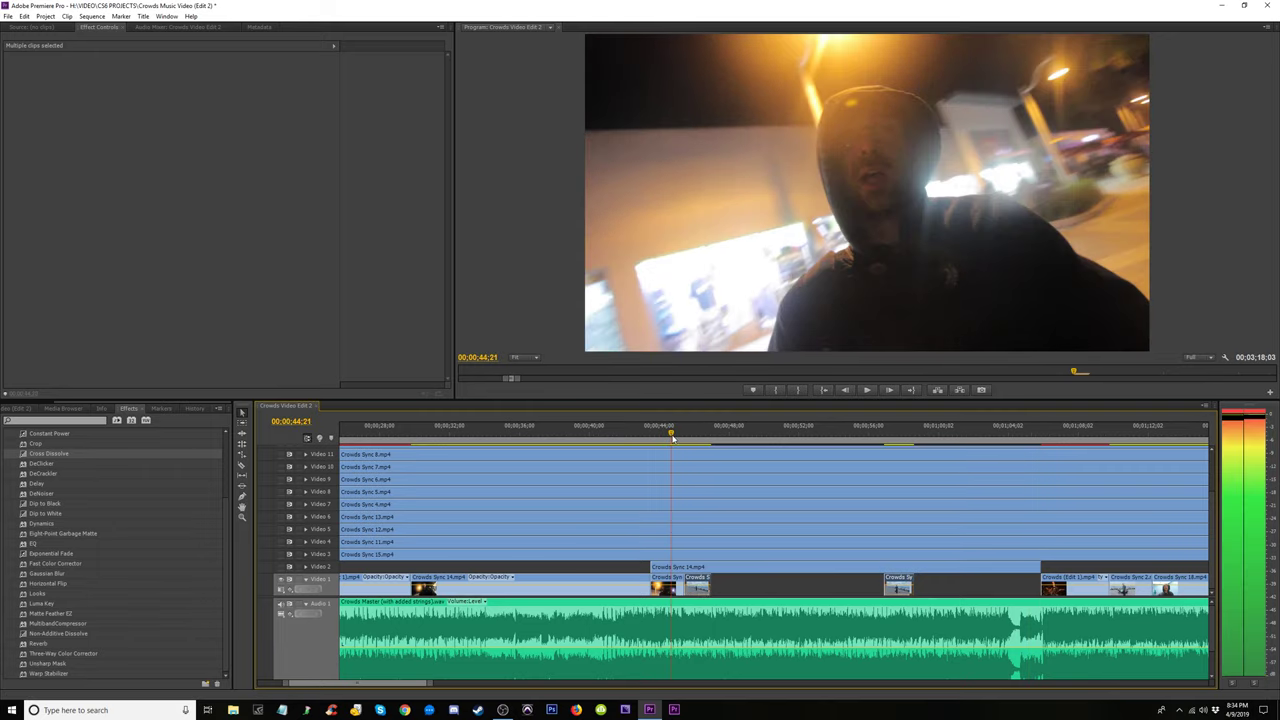
{"action": "left_click_drag", "start_coordinate": [780, 588], "coordinate": [674, 595]}
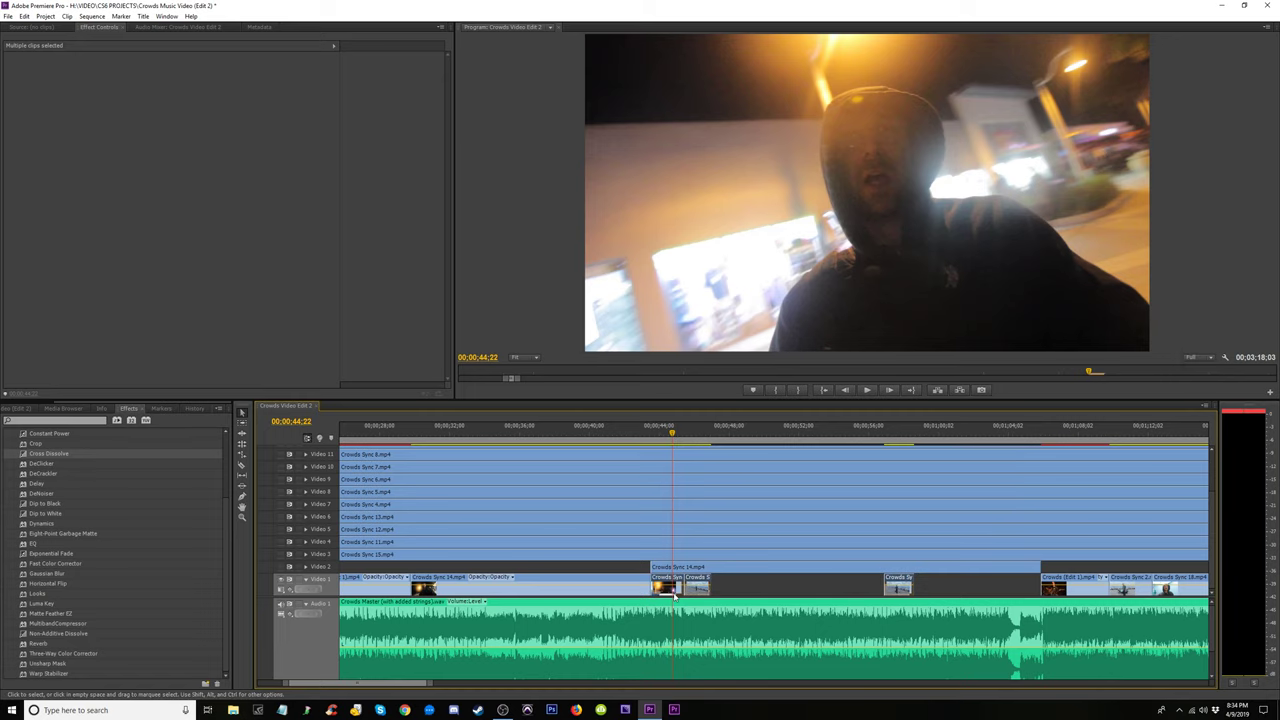
{"action": "key", "text": "Delete"}
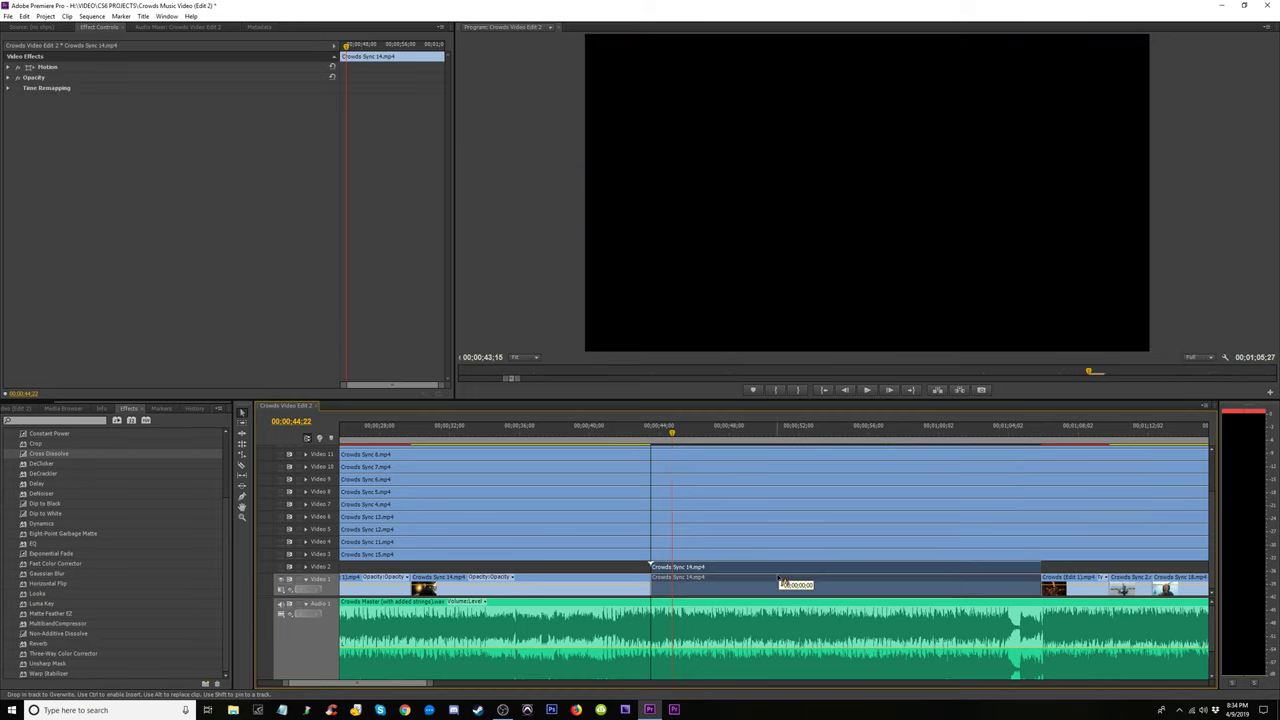
Clear the leftover cutaways and place Crowds Sync 14 on Video 1 from 00:00:43:15
{"action": "left_click_drag", "start_coordinate": [780, 567], "coordinate": [778, 580]}
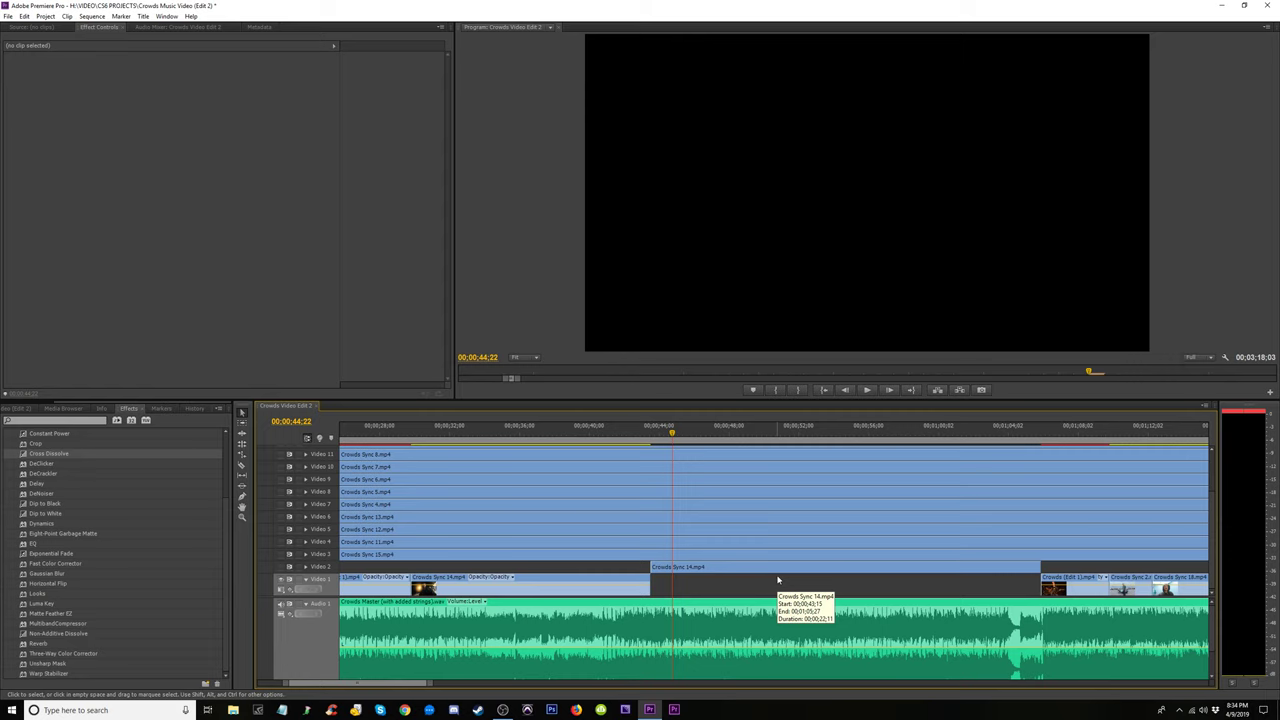
{"action": "key", "text": "ctrl+z"}
{"action": "left_click_drag", "start_coordinate": [873, 581], "coordinate": [898, 585]}
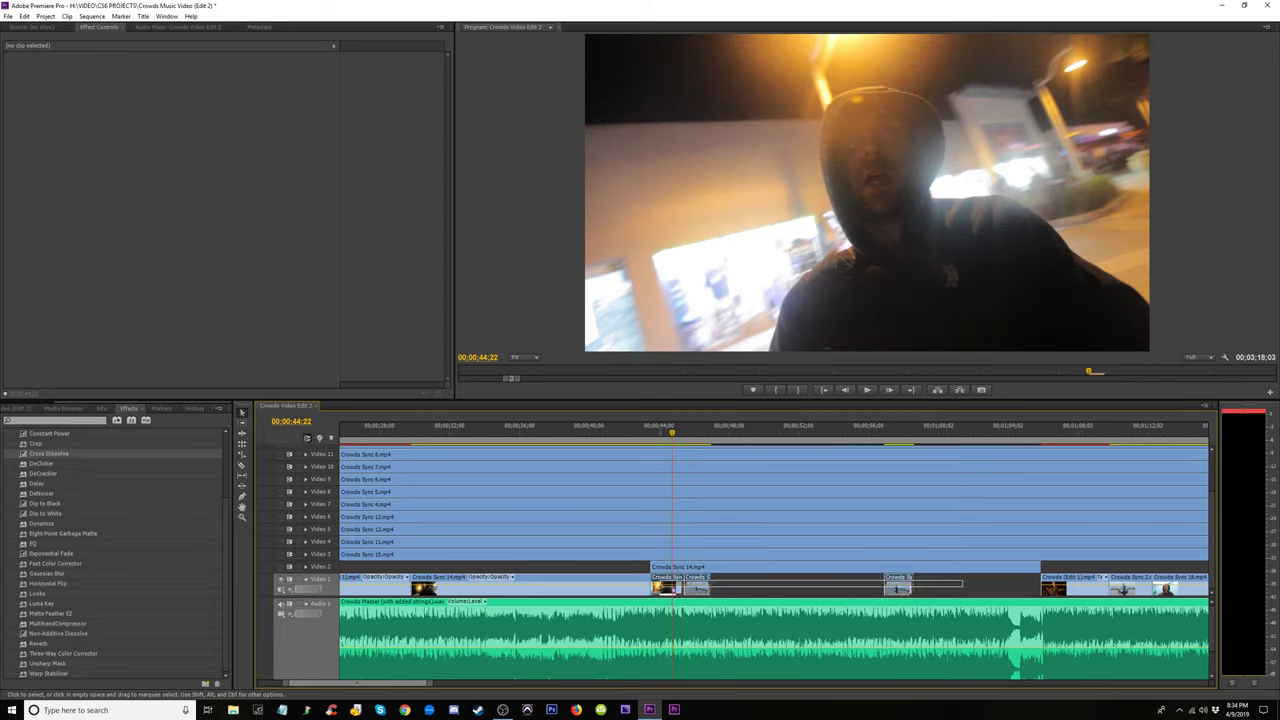
{"action": "key", "text": "Delete"}
{"action": "key", "text": "Up"}
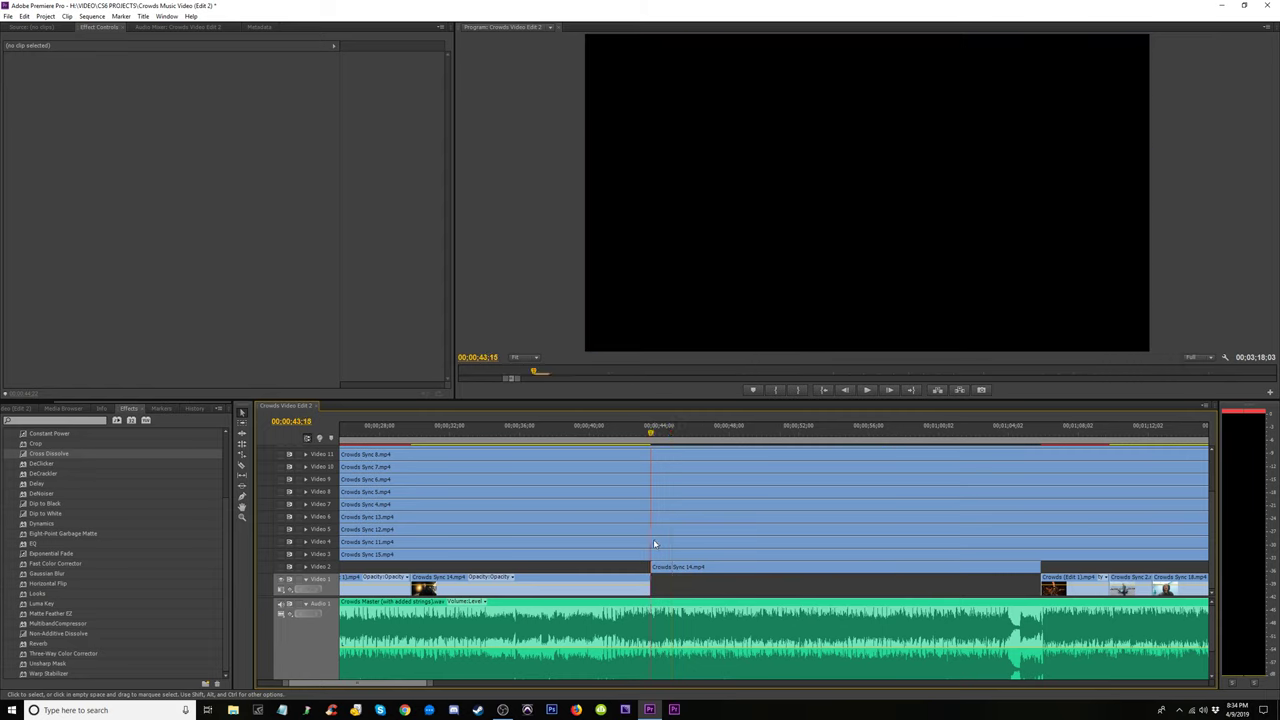
{"action": "left_click_drag", "start_coordinate": [703, 578], "coordinate": [706, 582]}
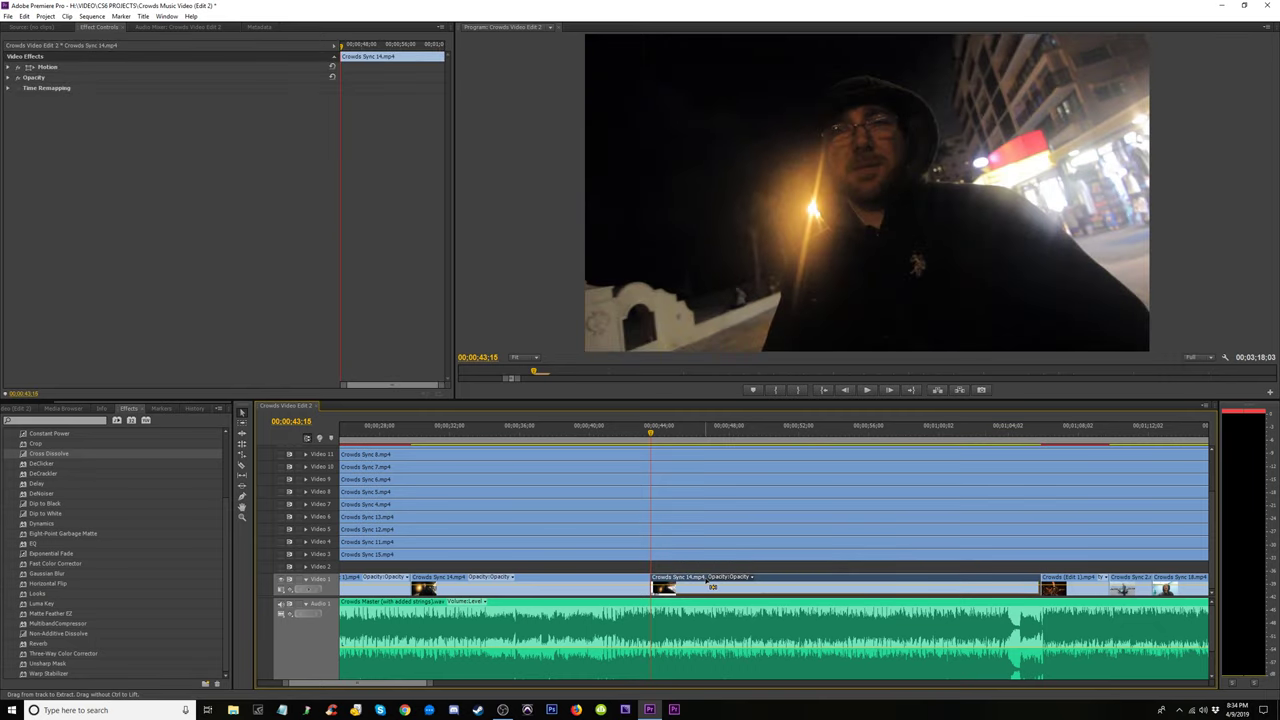
Step through the edit points at 21:02, 43:15 and 58:17 to inspect the cuts
{"action": "key", "text": "Down"}
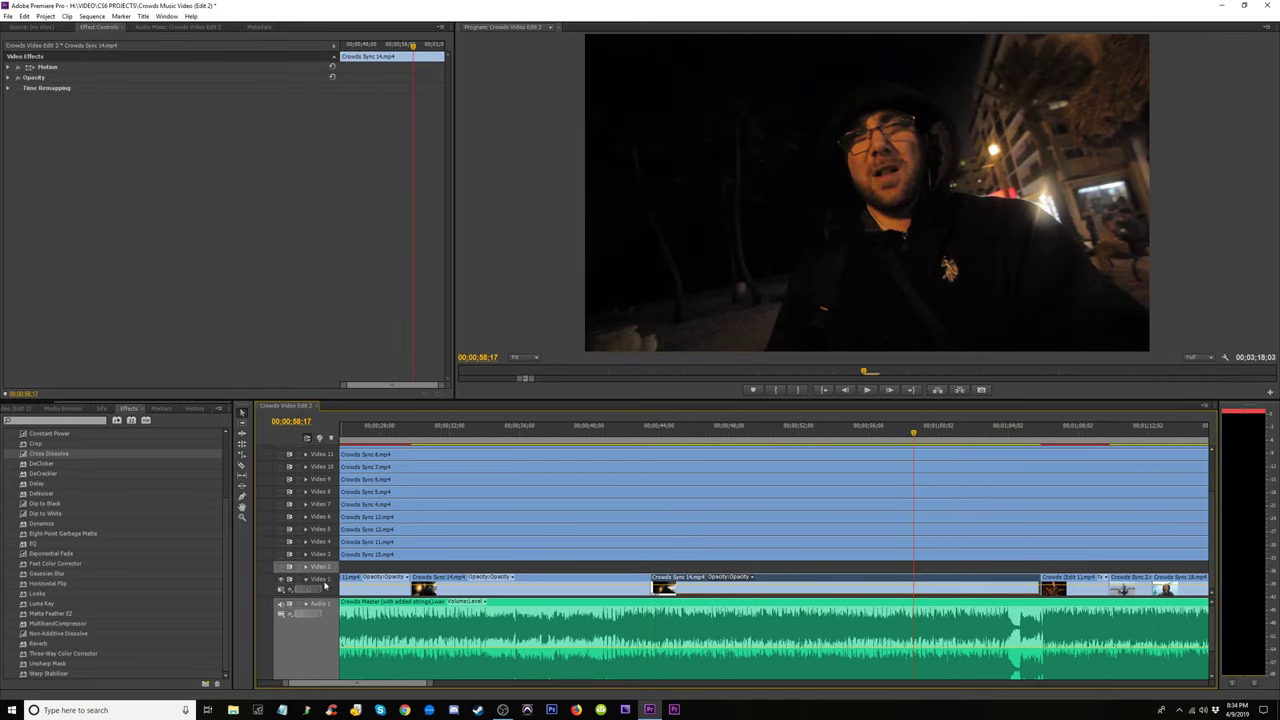
{"action": "key", "text": "Down"}
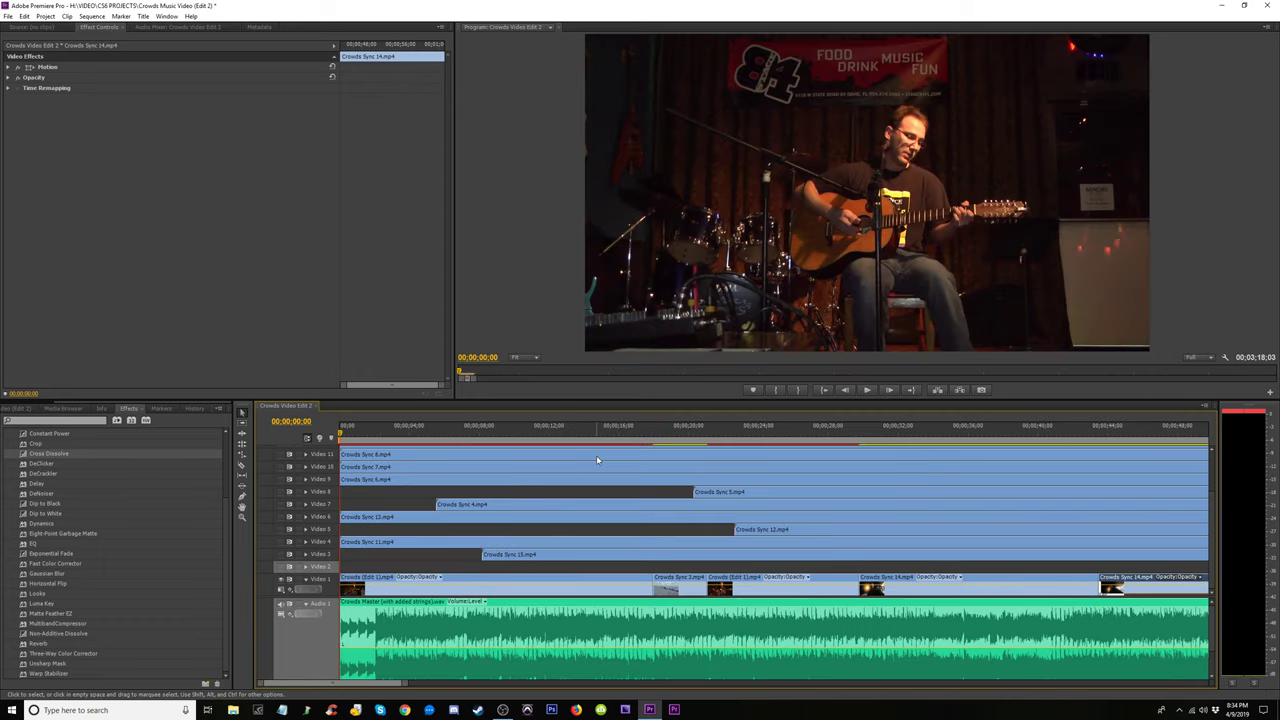
{"action": "key", "text": "Down"}
{"action": "key", "text": "Home"}
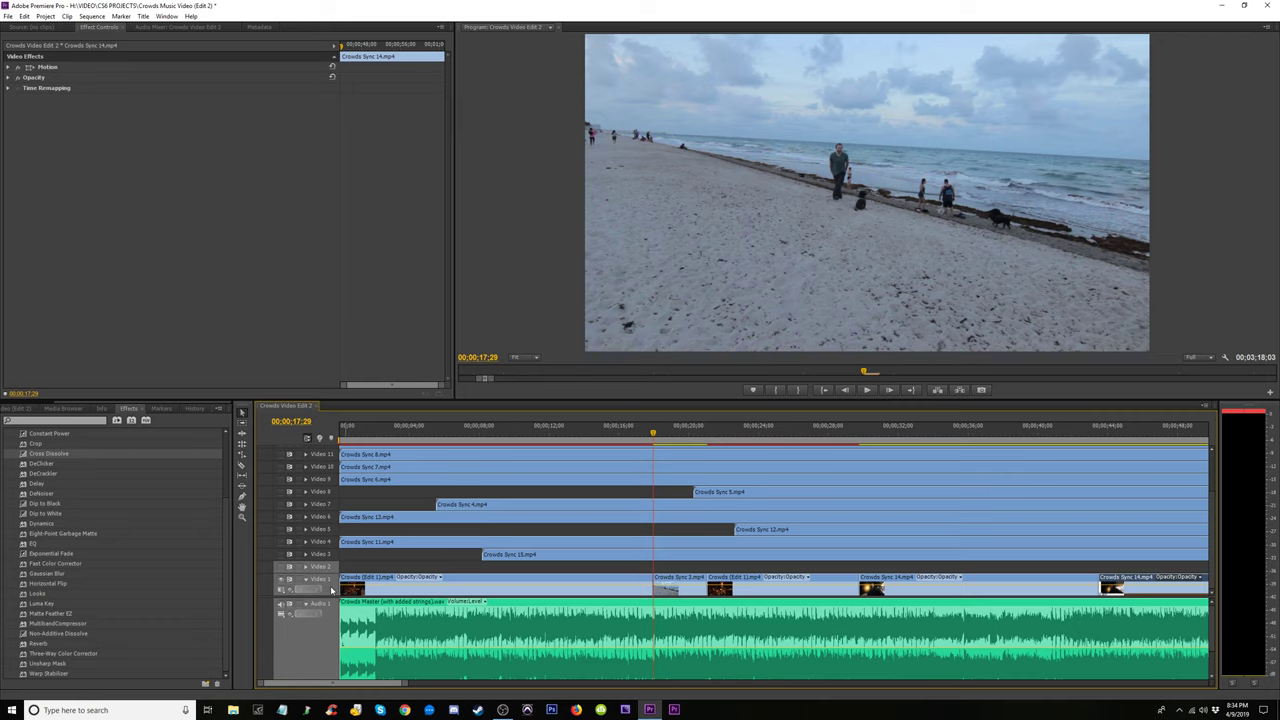
{"action": "key", "text": "Down"}
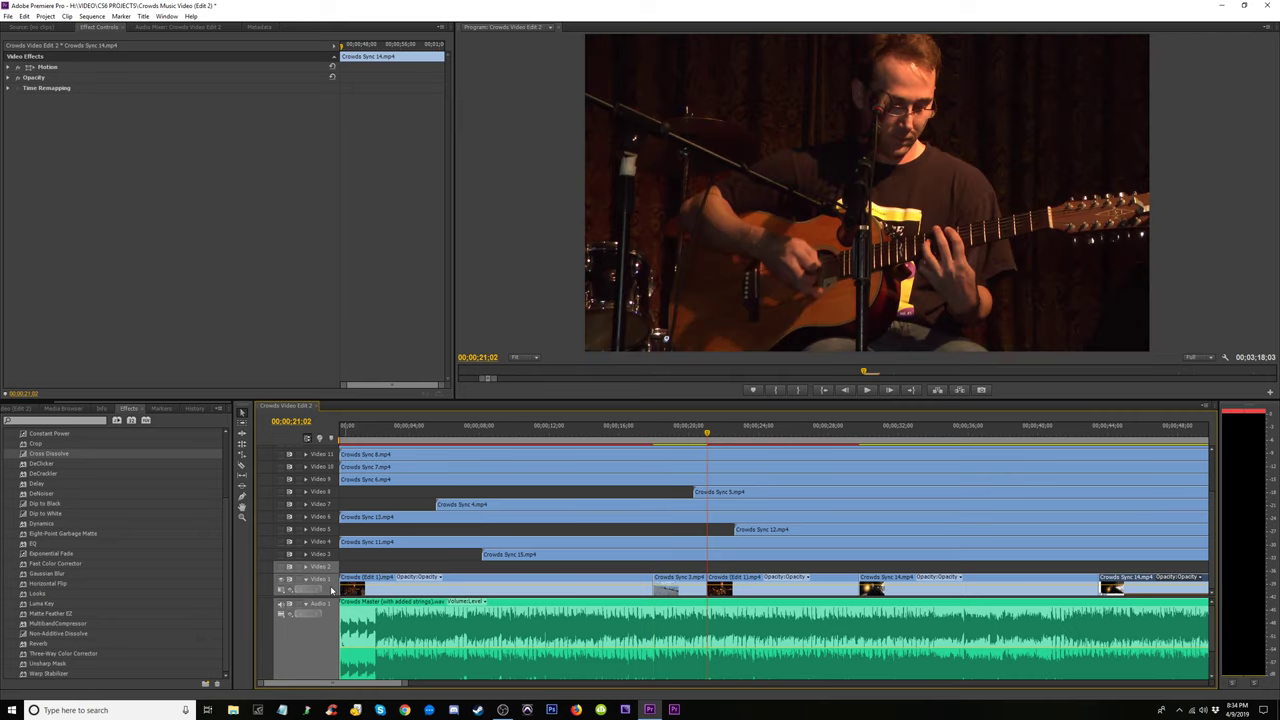
{"action": "key", "text": "Down"}
{"action": "key", "text": "minus"}
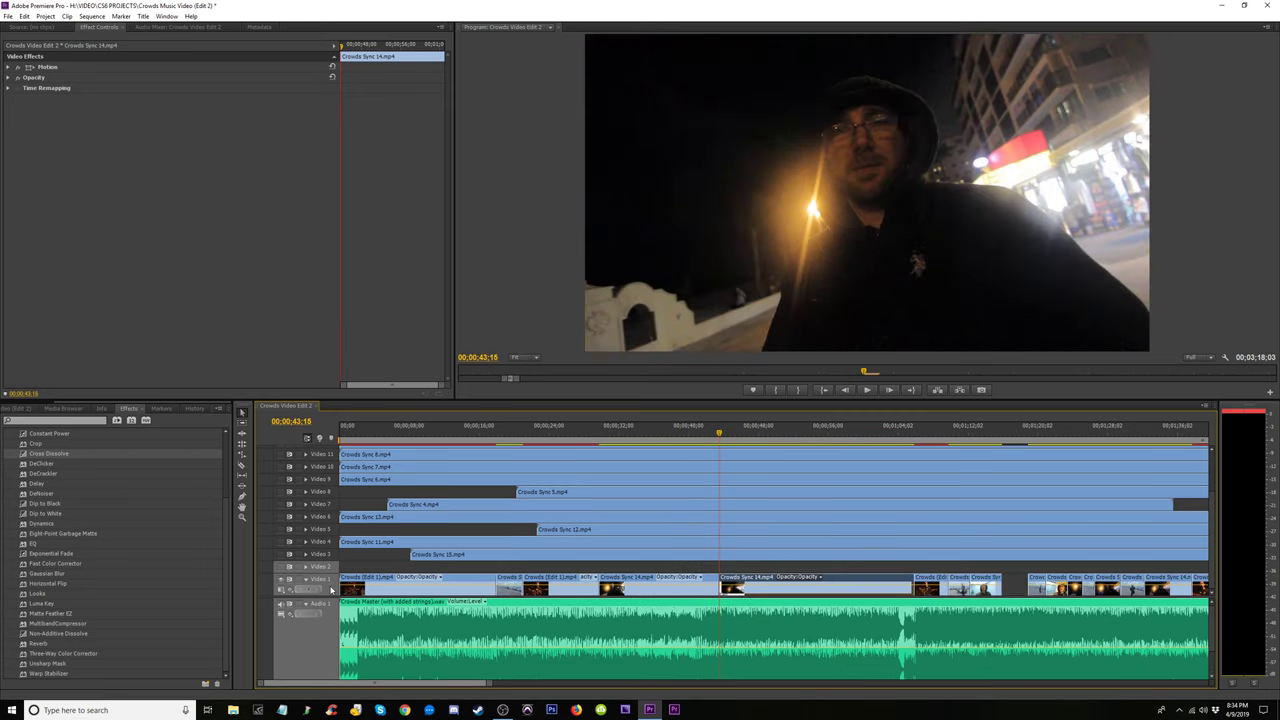
{"action": "key", "text": "equal"}
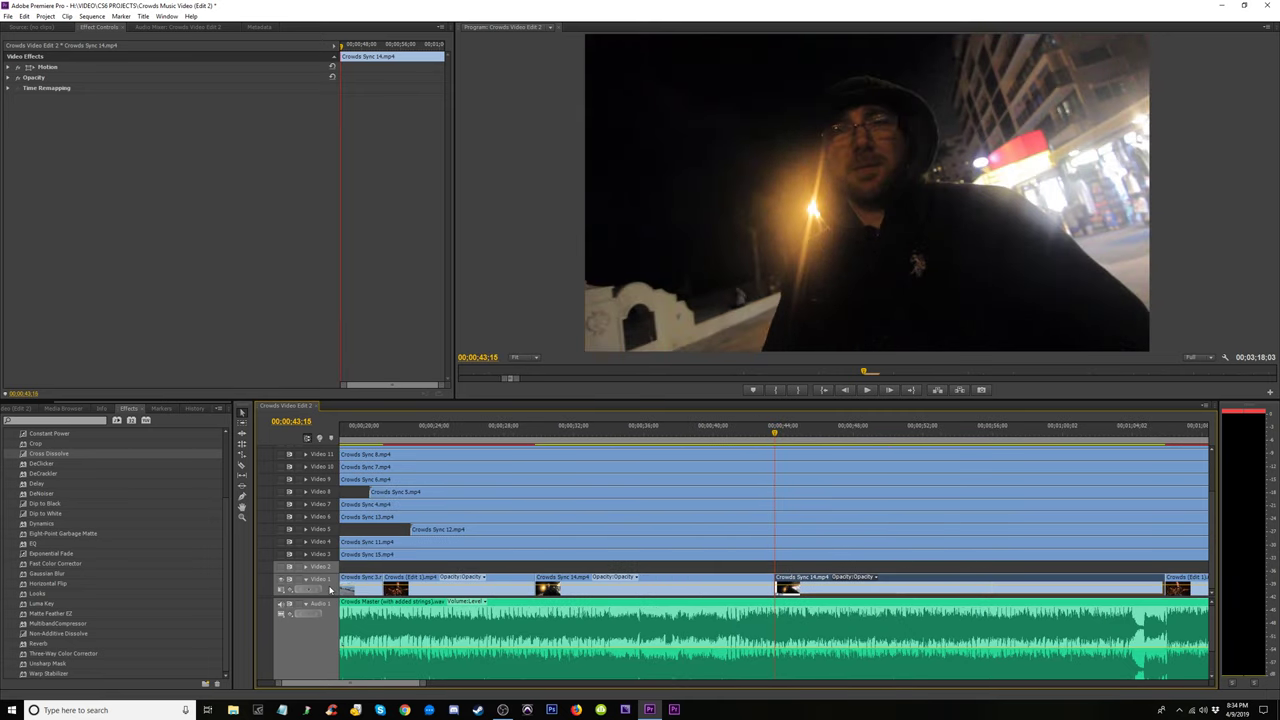
{"action": "key", "text": "Down"}
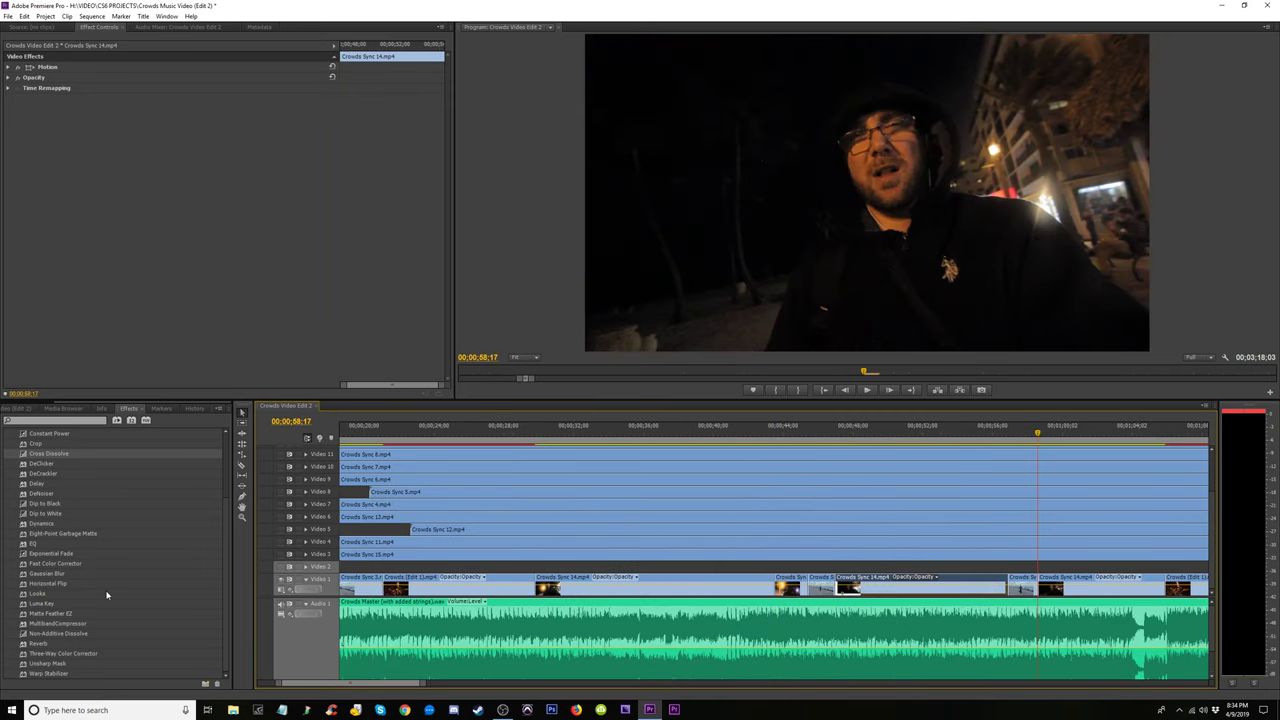
Undo twice to rejoin Crowds Sync 14 and bring back the Video 2 cutaways
{"action": "key", "text": "ctrl+z"}
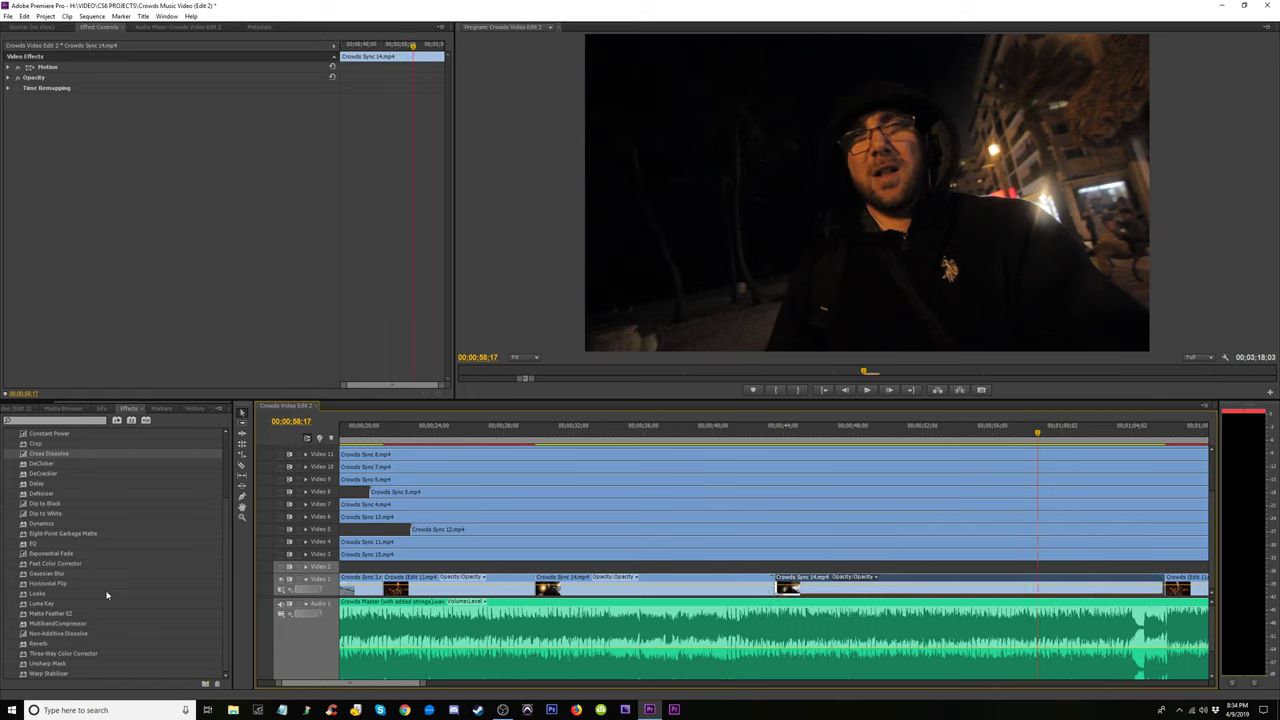
{"action": "key", "text": "Up"}
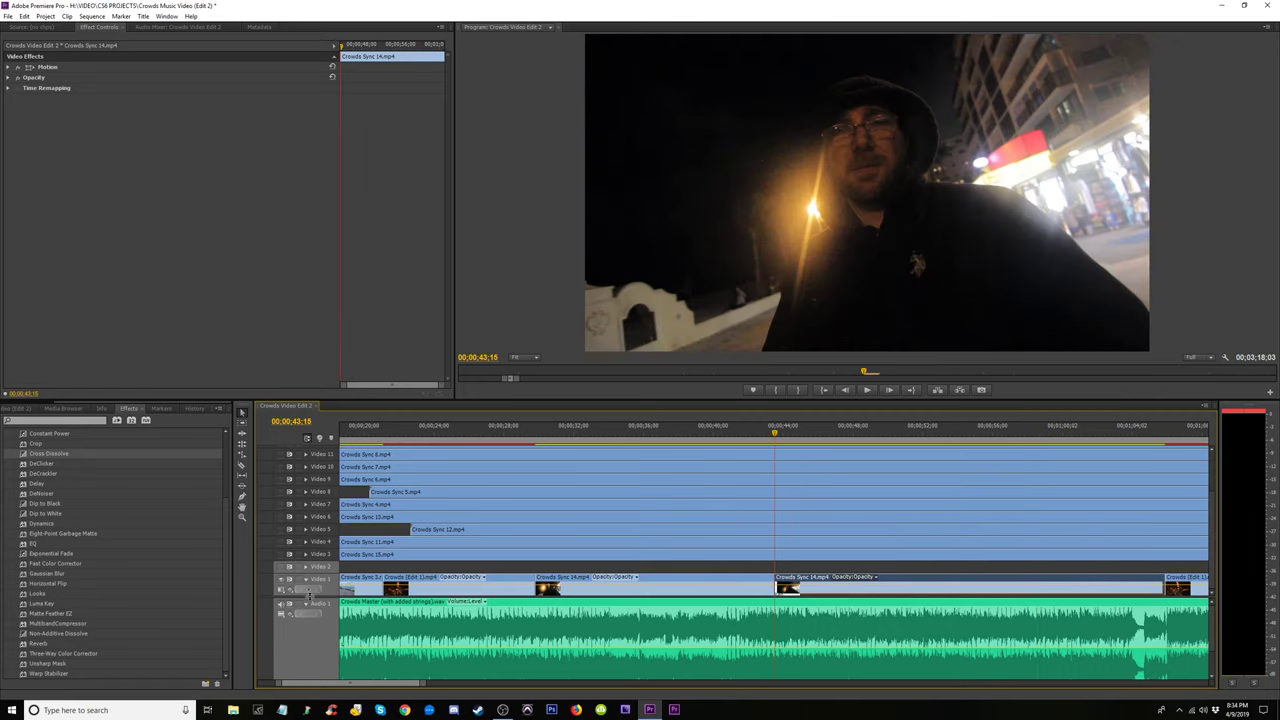
{"action": "key", "text": "ctrl+z"}
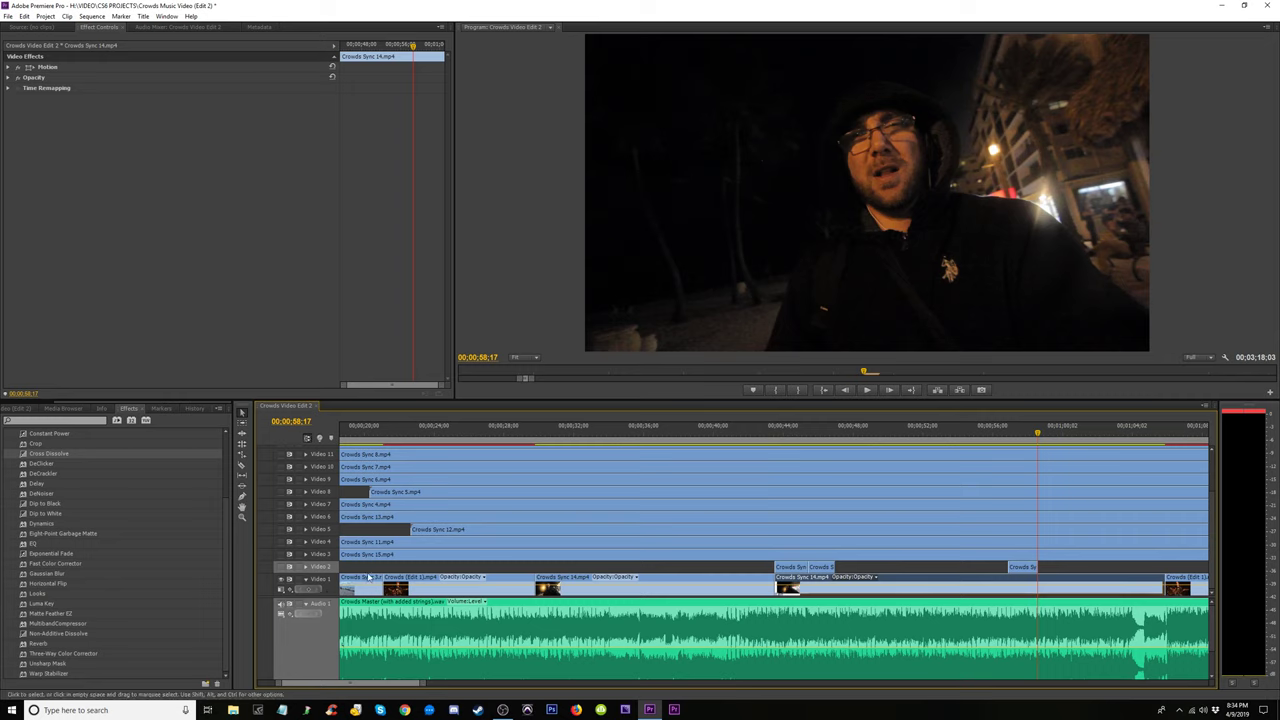
Replay the section from about 43 seconds, zooming the timeline in for finer detail
{"action": "left_click", "coordinate": [780, 443]}
{"action": "key", "text": "space"}
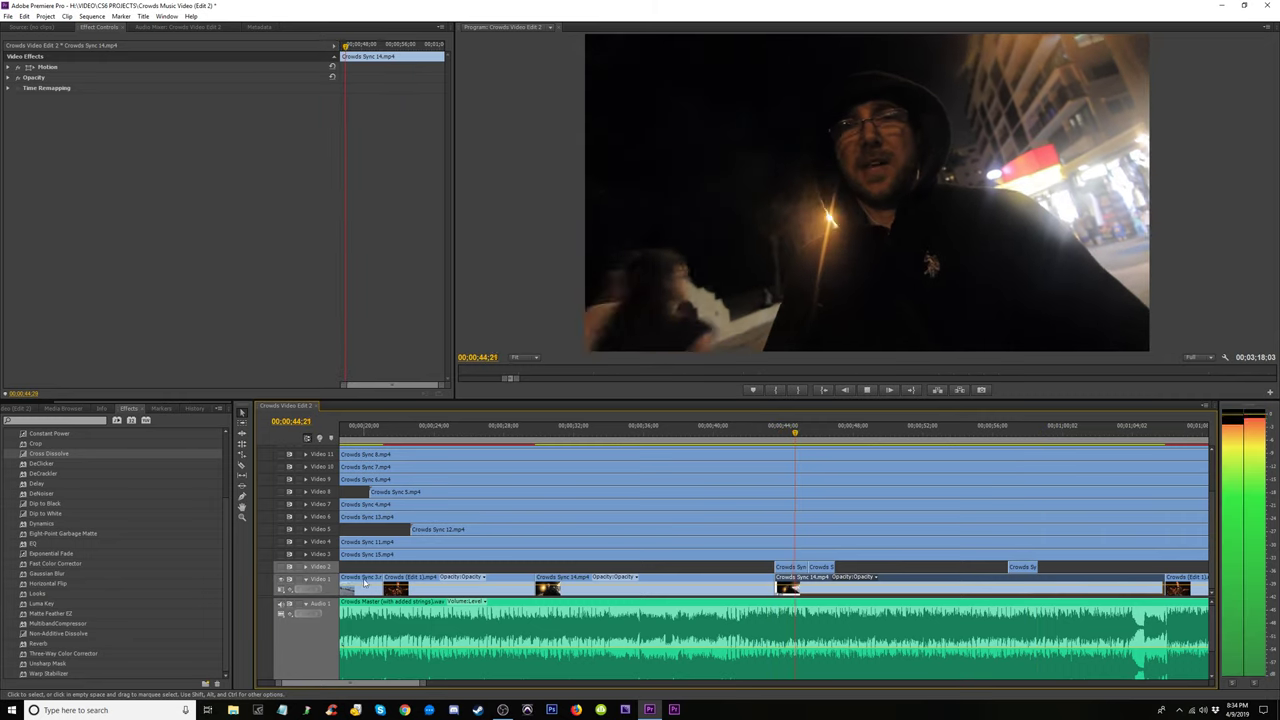
{"action": "key", "text": "space"}
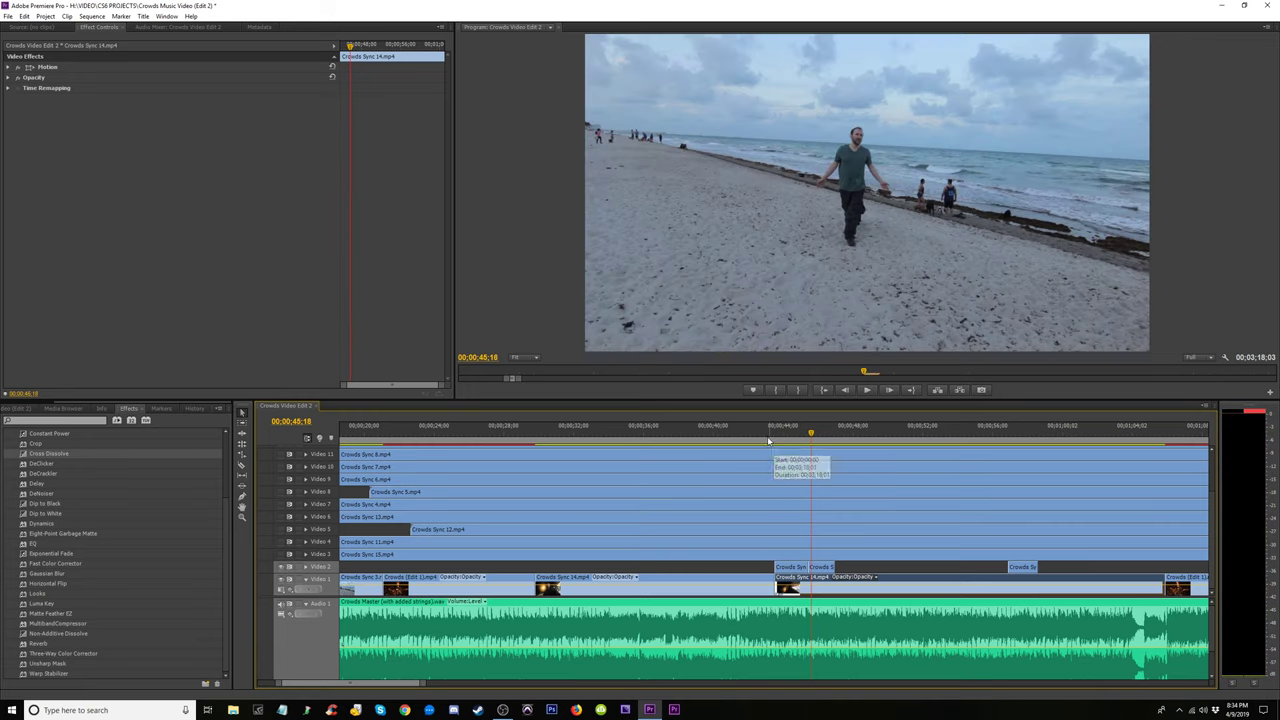
{"action": "left_click", "coordinate": [768, 441]}
{"action": "key", "text": "space"}
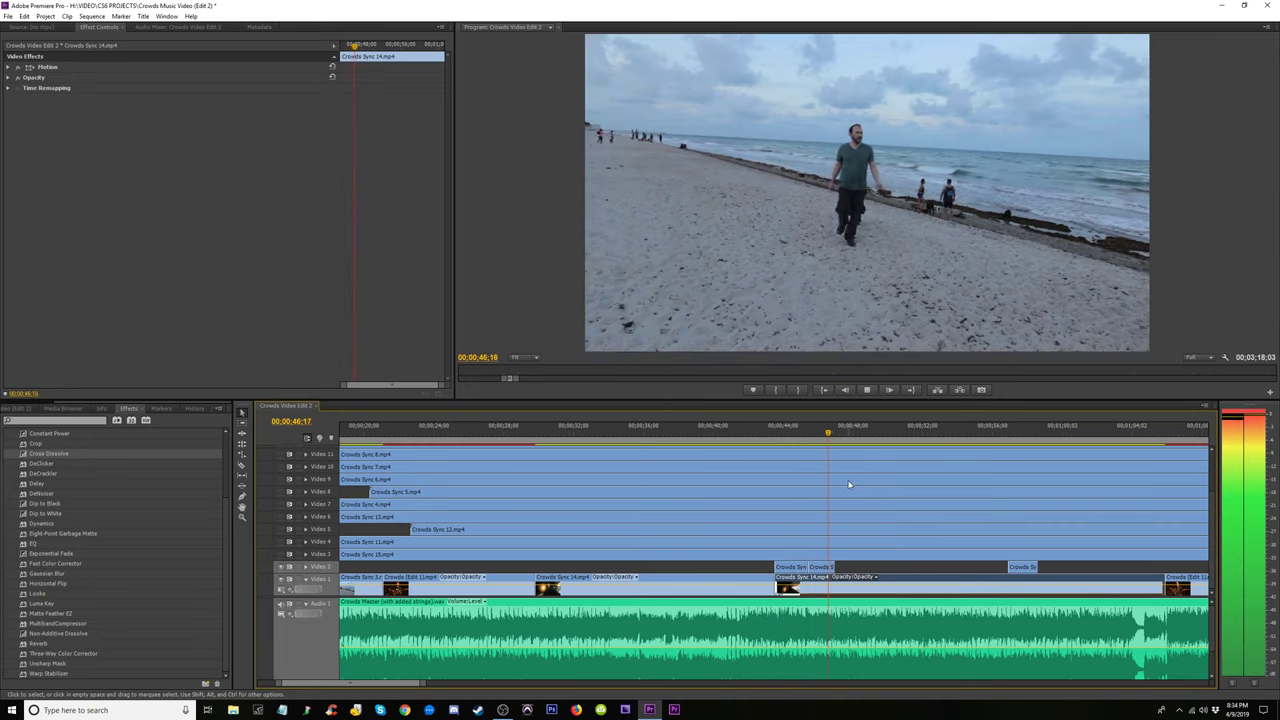
{"action": "key", "text": "equal"}
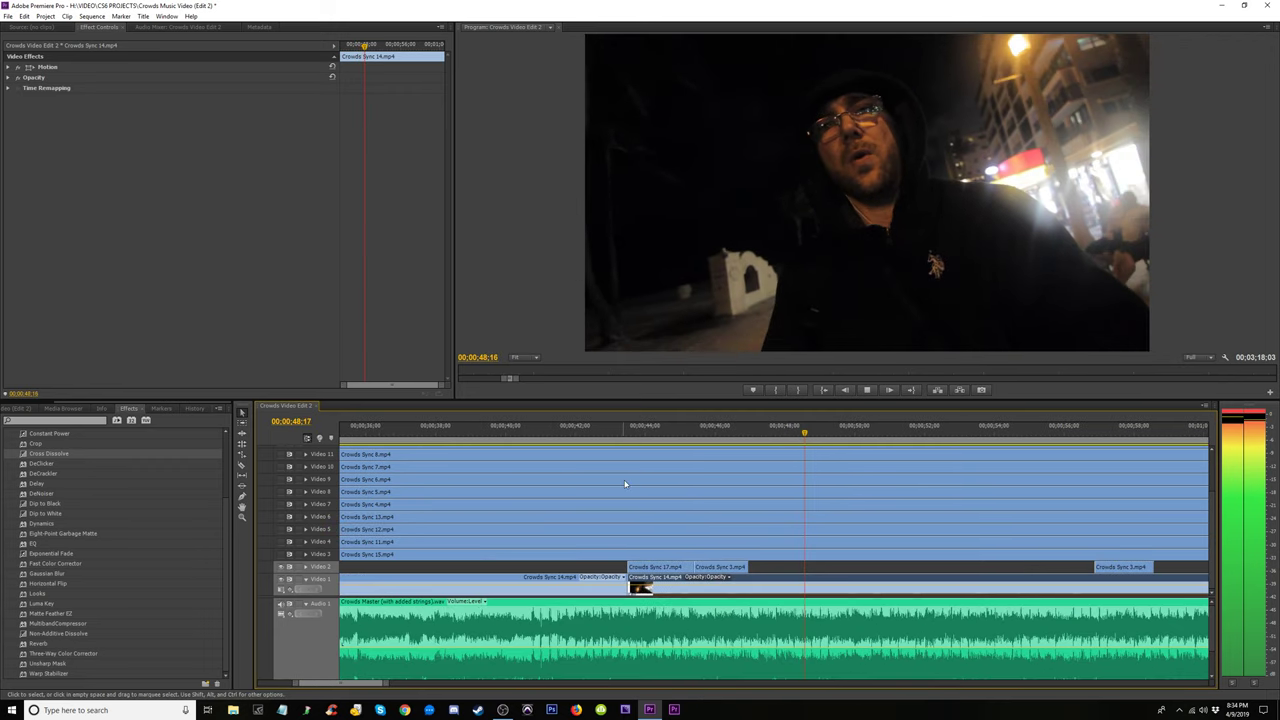
{"action": "left_click", "coordinate": [614, 441]}
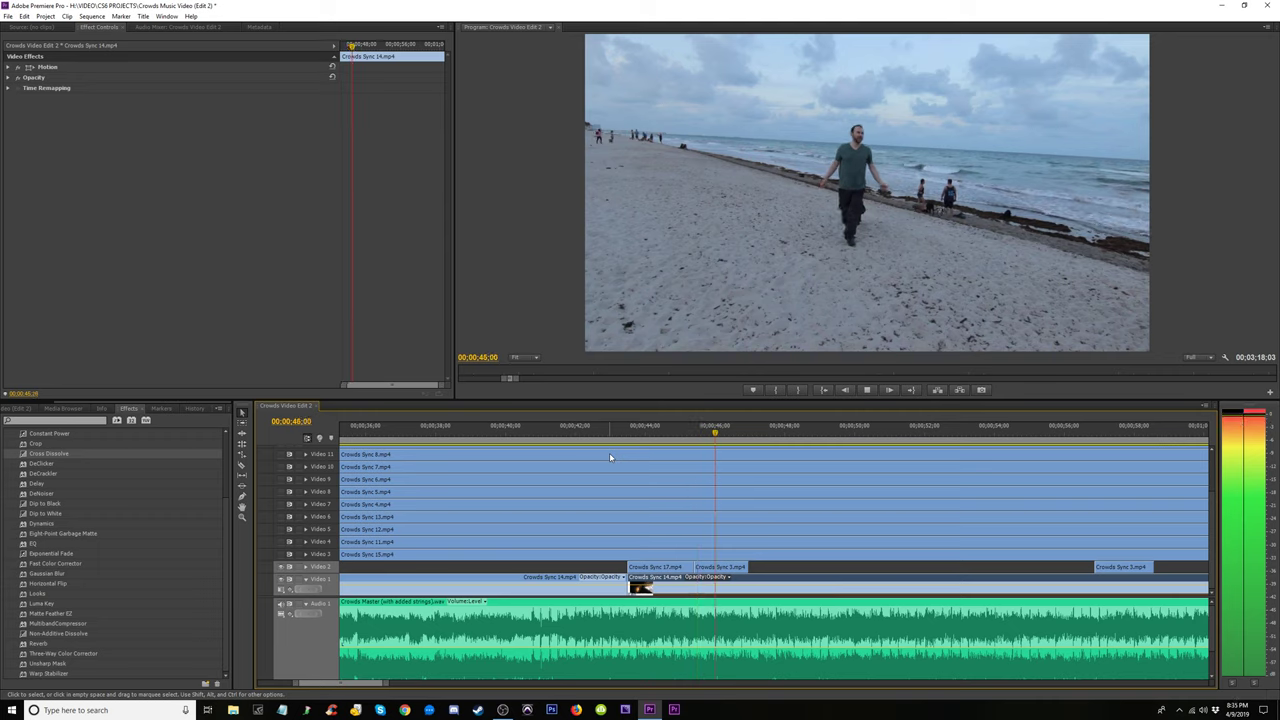
{"action": "key", "text": "space"}
Delete the Crowds Sync 17 clip from Video 2 and replay from 43 seconds
{"action": "left_click", "coordinate": [660, 569]}
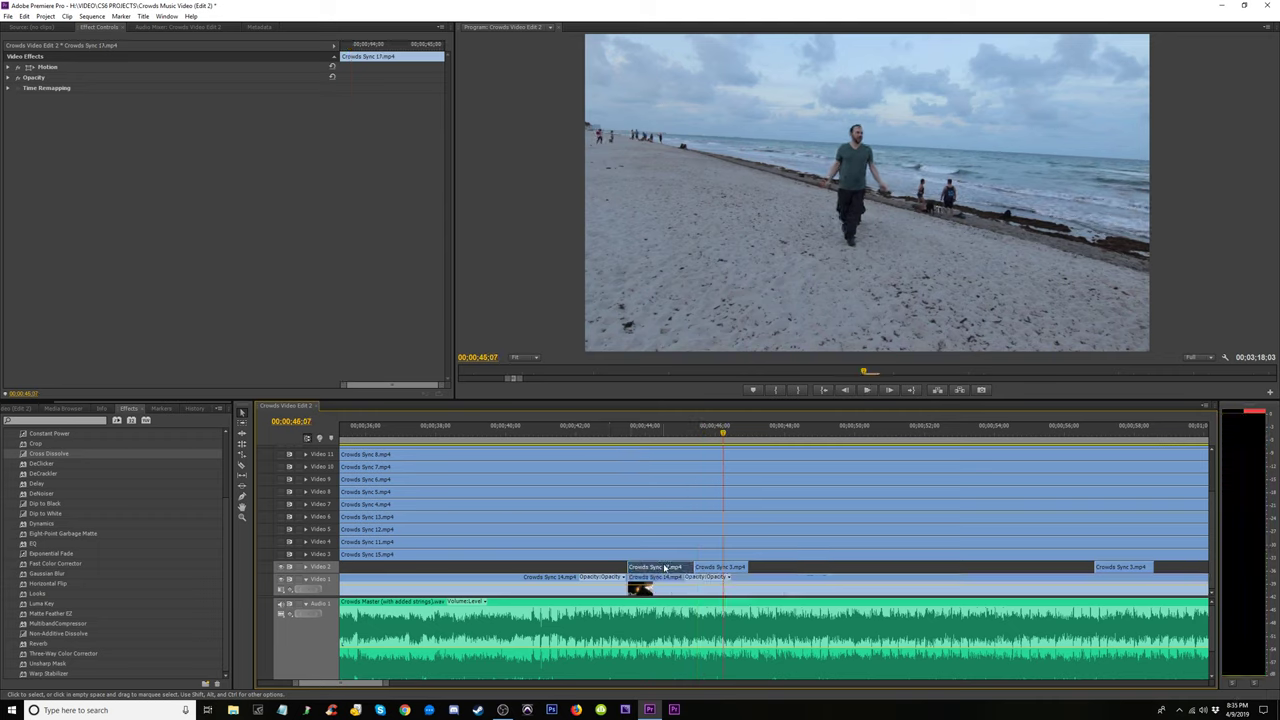
{"action": "key", "text": "Delete"}
{"action": "left_click", "coordinate": [613, 440]}
{"action": "key", "text": "space"}
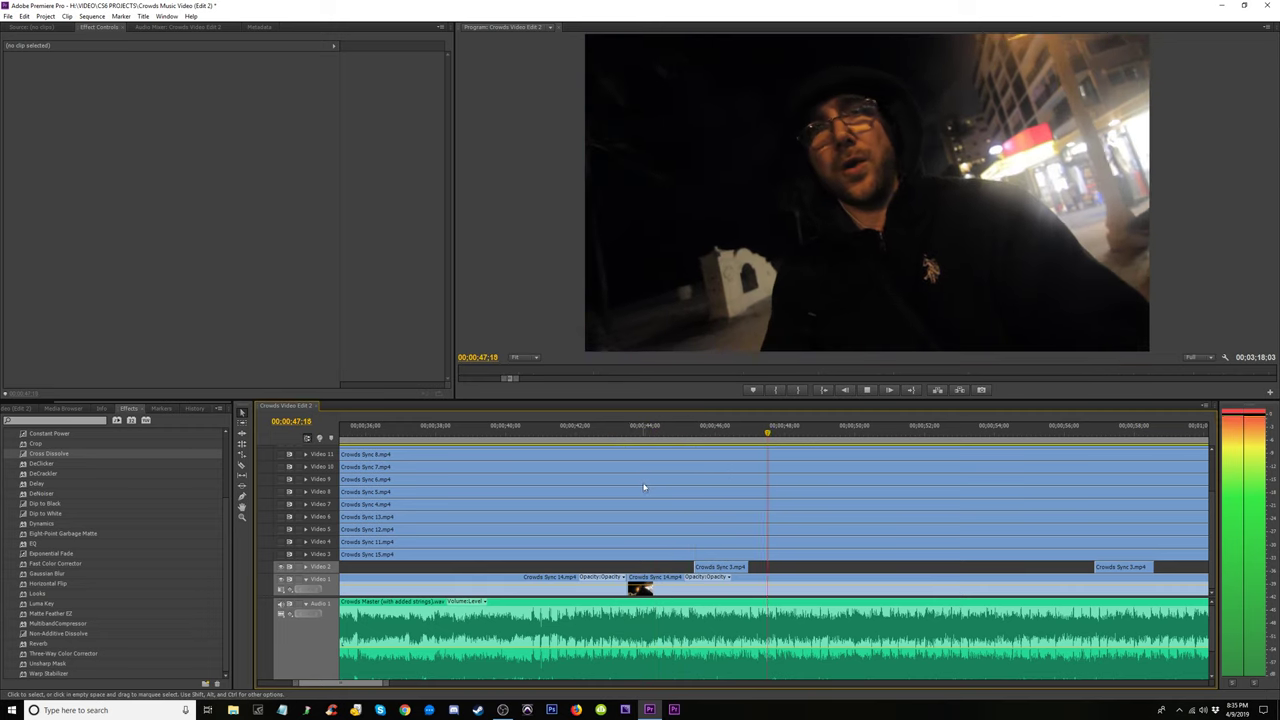
{"action": "key", "text": "space"}
Extend Crowds Sync 3's start earlier and shorten its end, checking each trim by playback
{"action": "left_click_drag", "start_coordinate": [697, 567], "coordinate": [628, 567]}
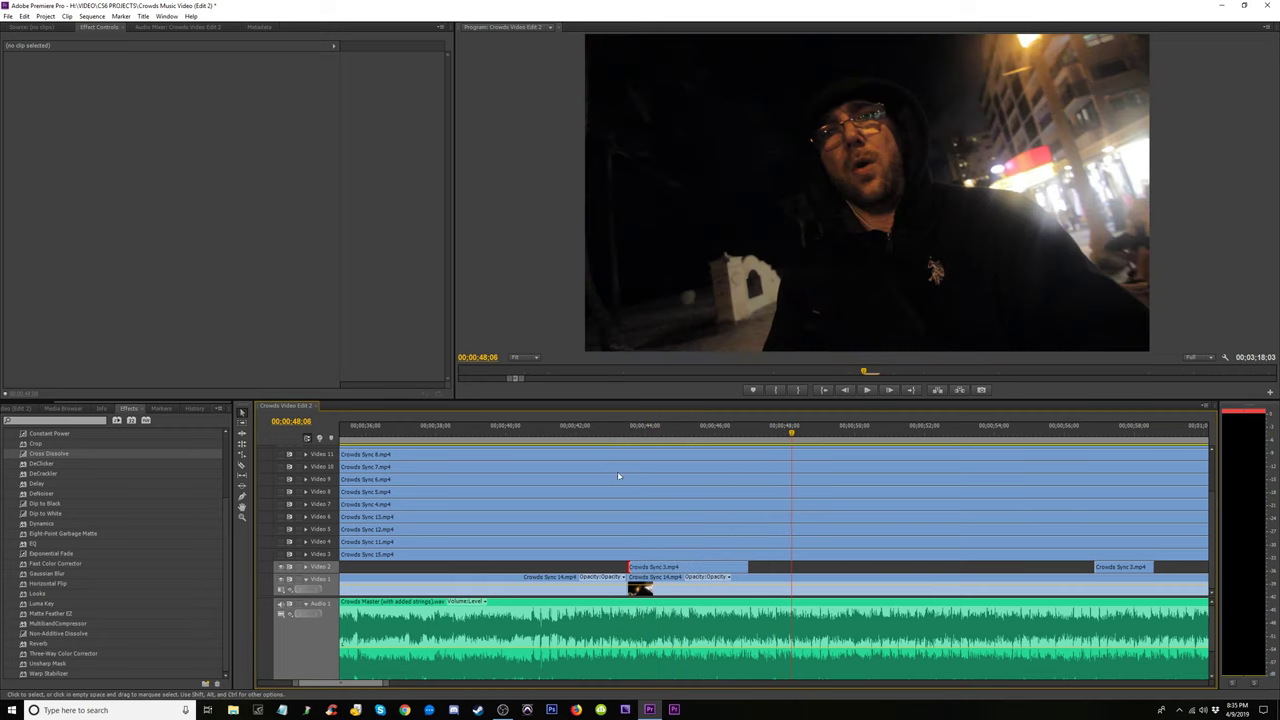
{"action": "left_click", "coordinate": [620, 440]}
{"action": "key", "text": "space"}
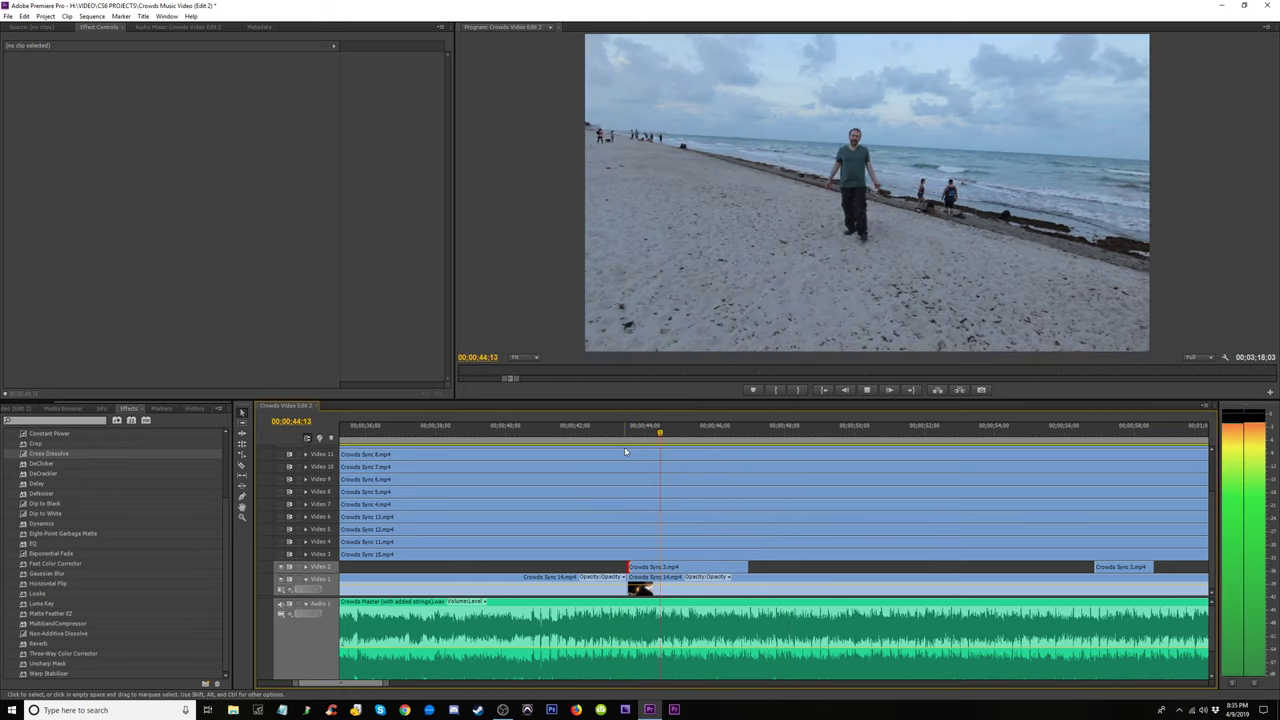
{"action": "key", "text": "space"}
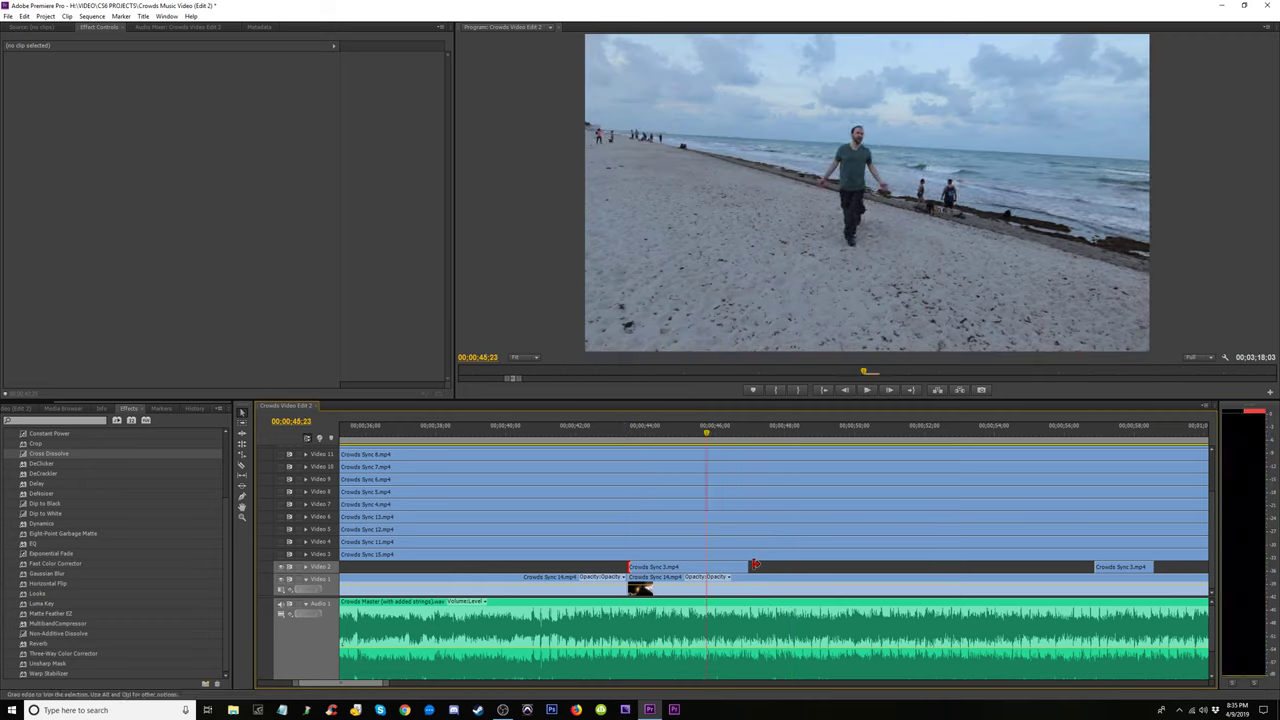
{"action": "left_click_drag", "start_coordinate": [755, 566], "coordinate": [708, 567]}
{"action": "key", "text": "space"}
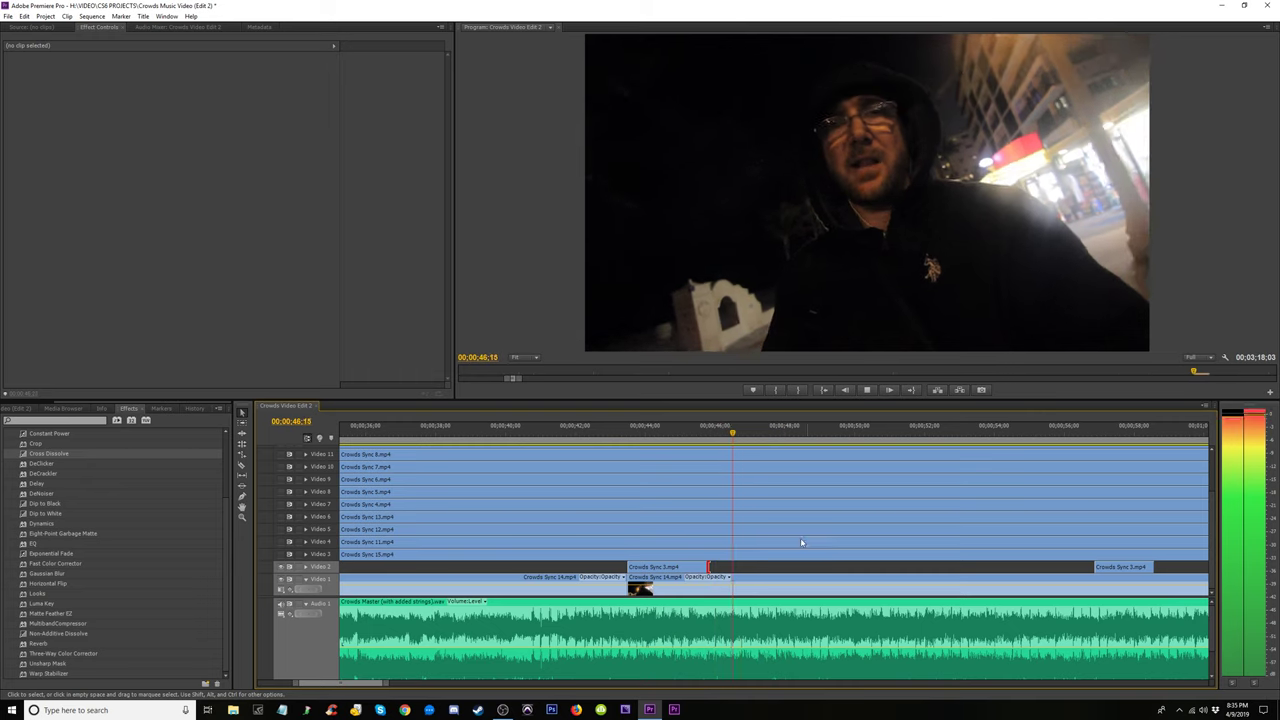
{"action": "key", "text": "space"}
Toggle Video 2's visibility and replay around 41–43 seconds to compare the shots underneath
{"action": "left_click", "coordinate": [290, 567]}
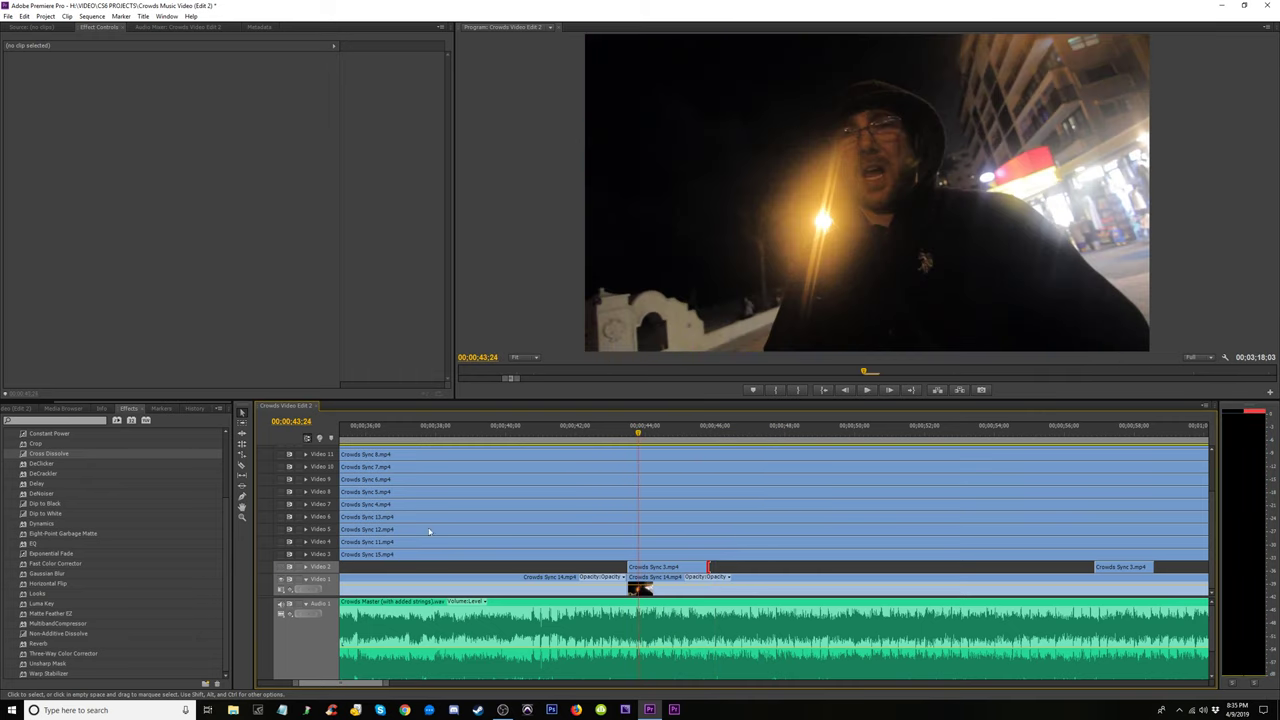
{"action": "mouse_move", "coordinate": [634, 424]}
{"action": "left_mouse_down"}
{"action": "mouse_move", "coordinate": [694, 447]}
{"action": "mouse_move", "coordinate": [695, 463]}
{"action": "mouse_move", "coordinate": [619, 468]}
{"action": "left_mouse_up"}
{"action": "key", "text": "space"}
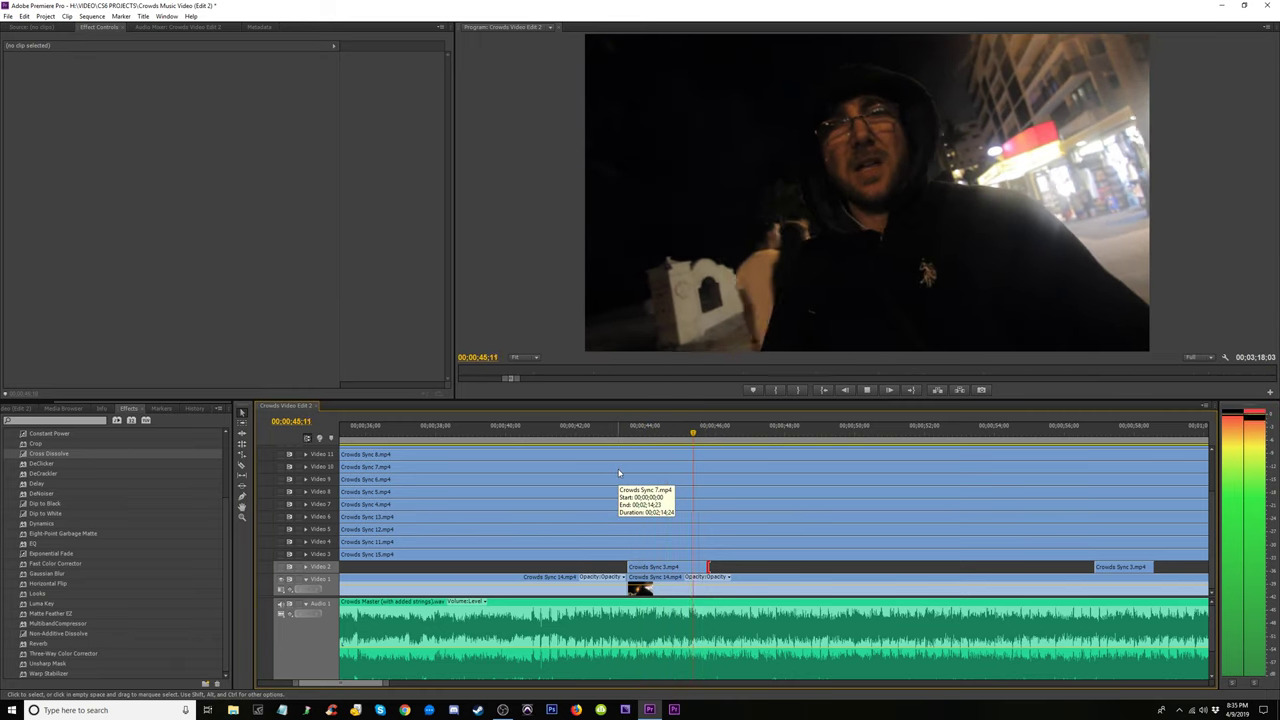
{"action": "key", "text": "space"}
{"action": "left_click", "coordinate": [286, 568]}
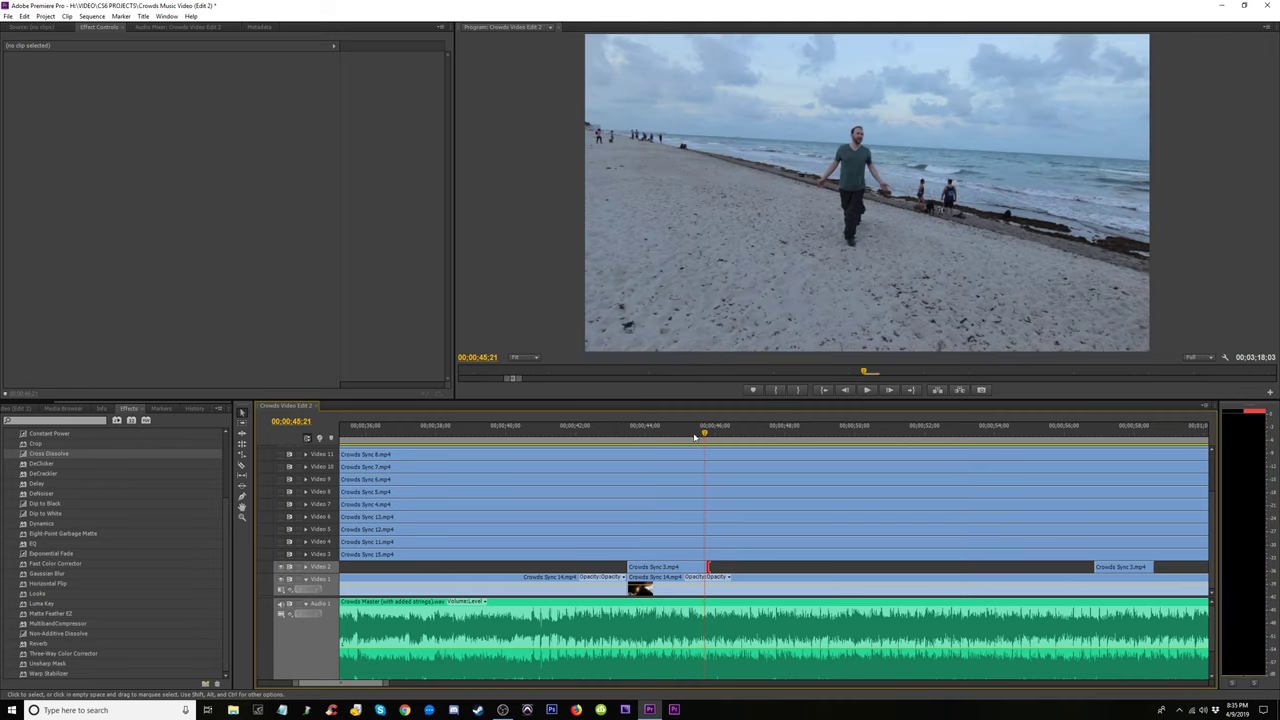
{"action": "left_click_drag", "start_coordinate": [695, 437], "coordinate": [628, 436]}
{"action": "key", "text": "space"}
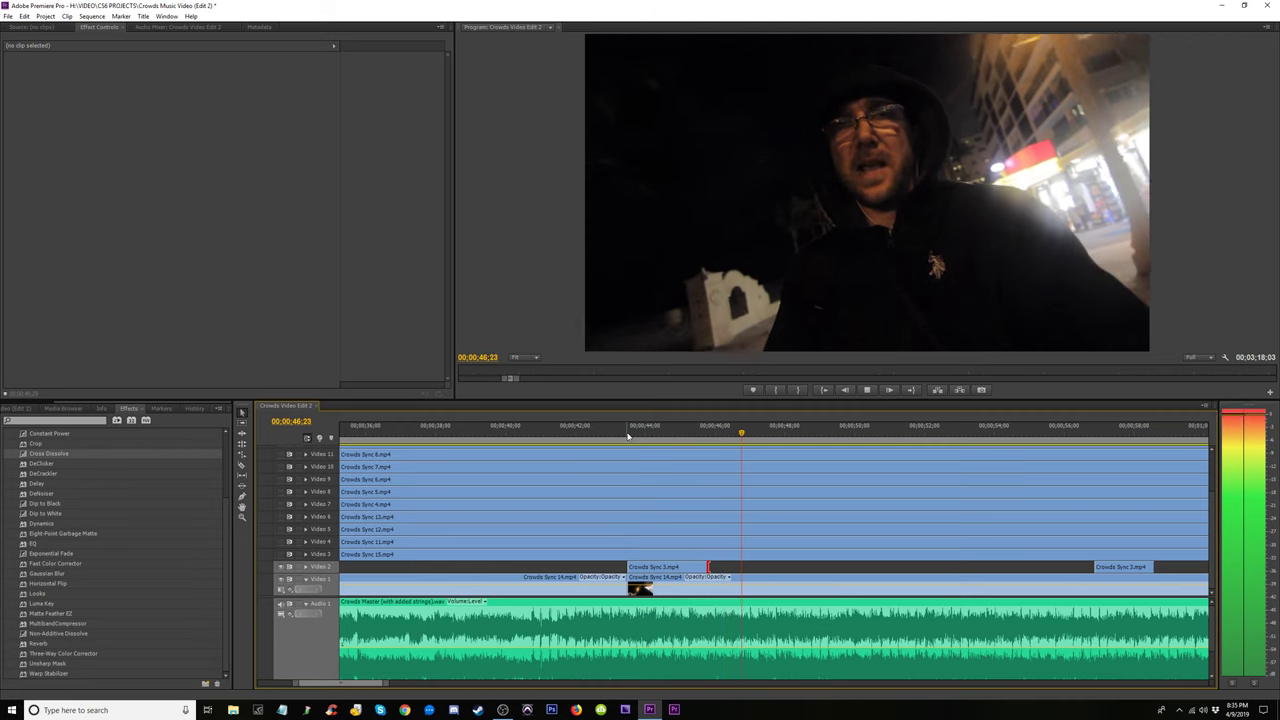
{"action": "left_click", "coordinate": [570, 438]}
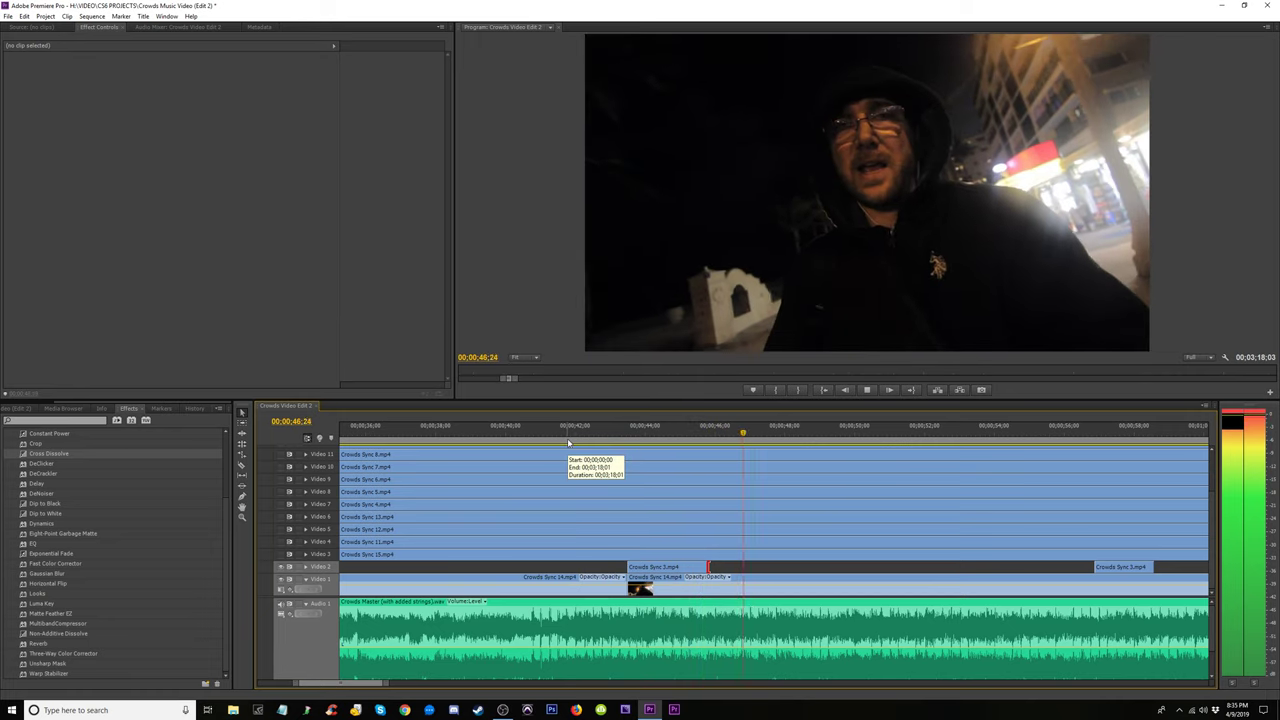
{"action": "key", "text": "minus"}
{"action": "key", "text": "minus"}
{"action": "key", "text": "minus"}
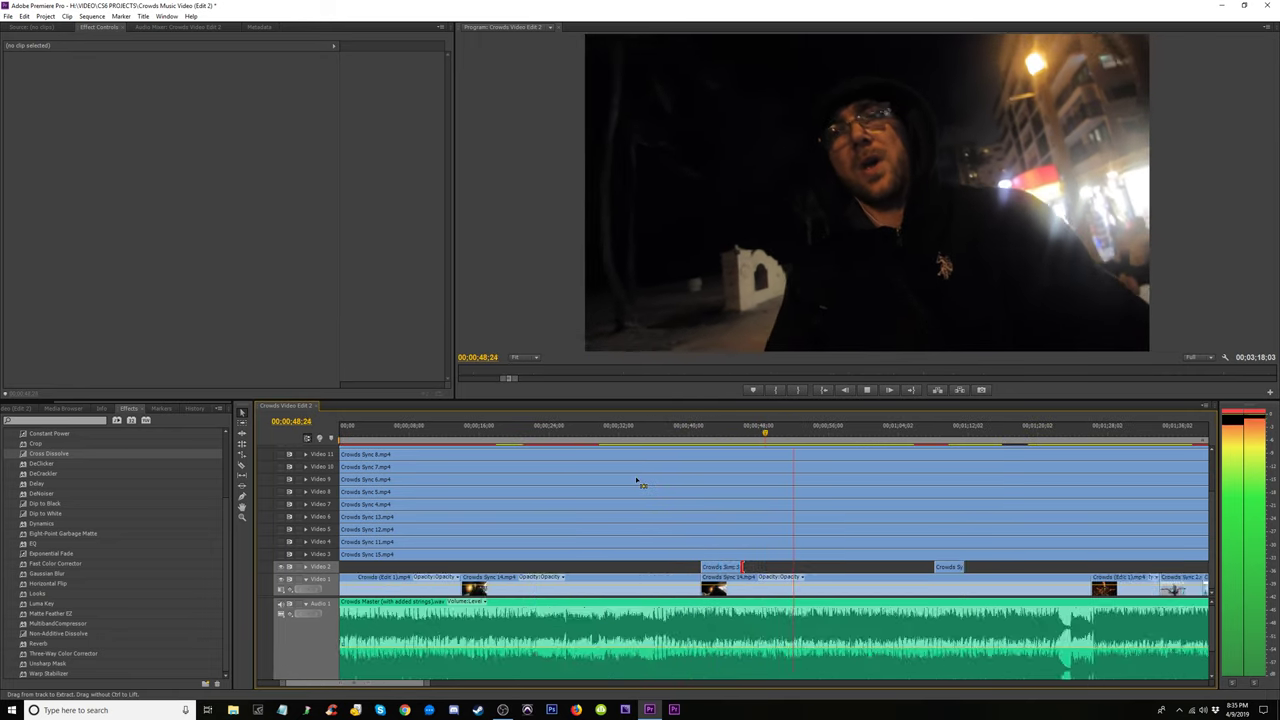
{"action": "key", "text": "minus"}
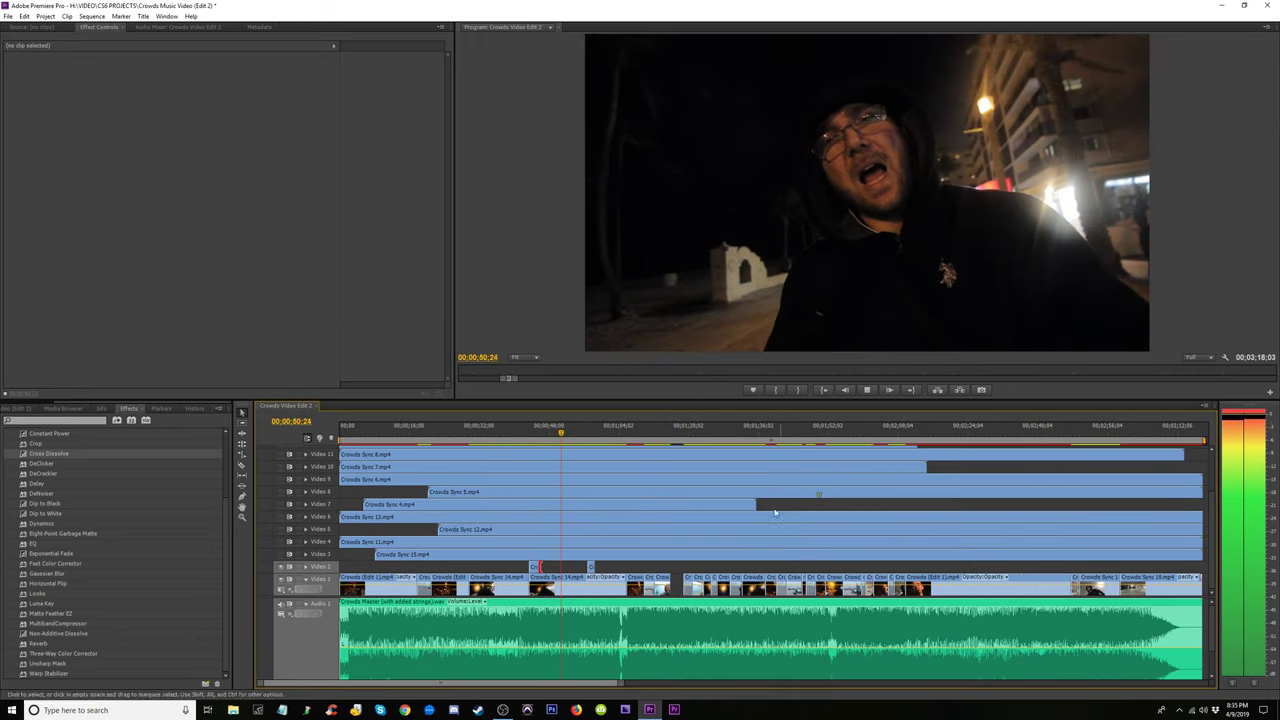
{"action": "key", "text": "equal"}
{"action": "key", "text": "space"}
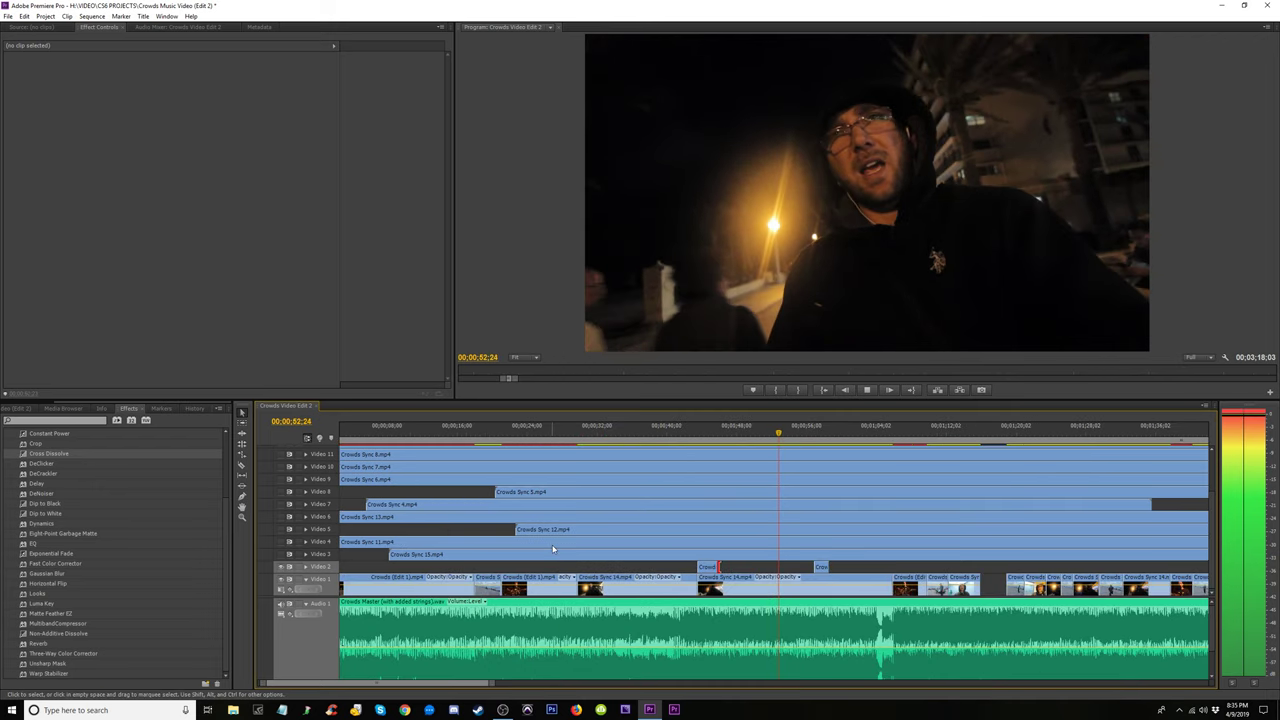
Select Crowds Sync 3 and play the section around 56–58 seconds
{"action": "left_click", "coordinate": [707, 582]}
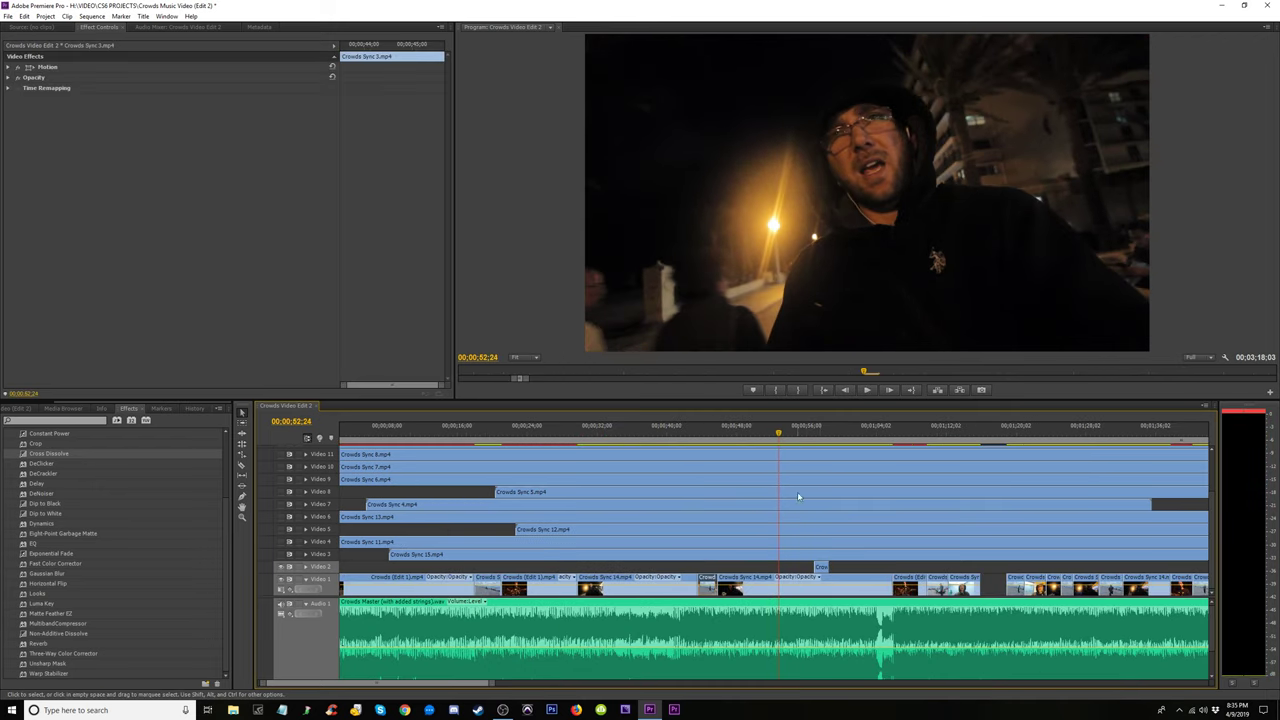
{"action": "left_click", "coordinate": [815, 432]}
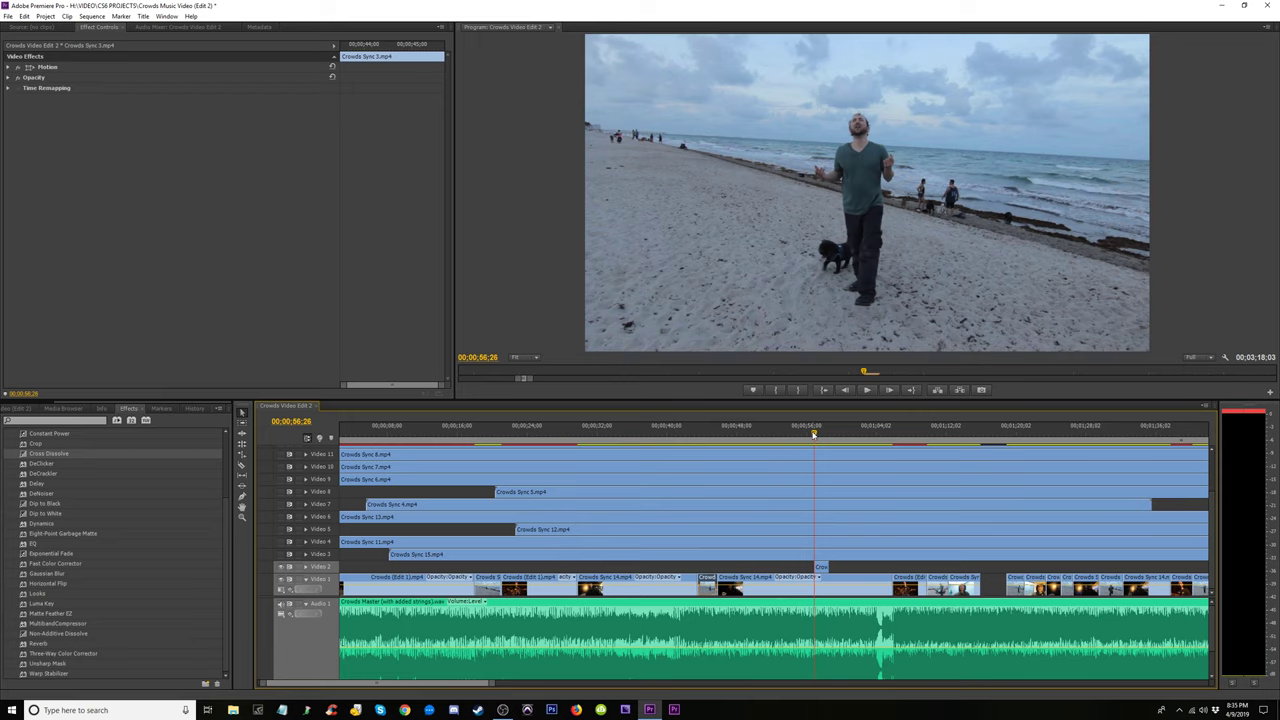
{"action": "key", "text": "space"}
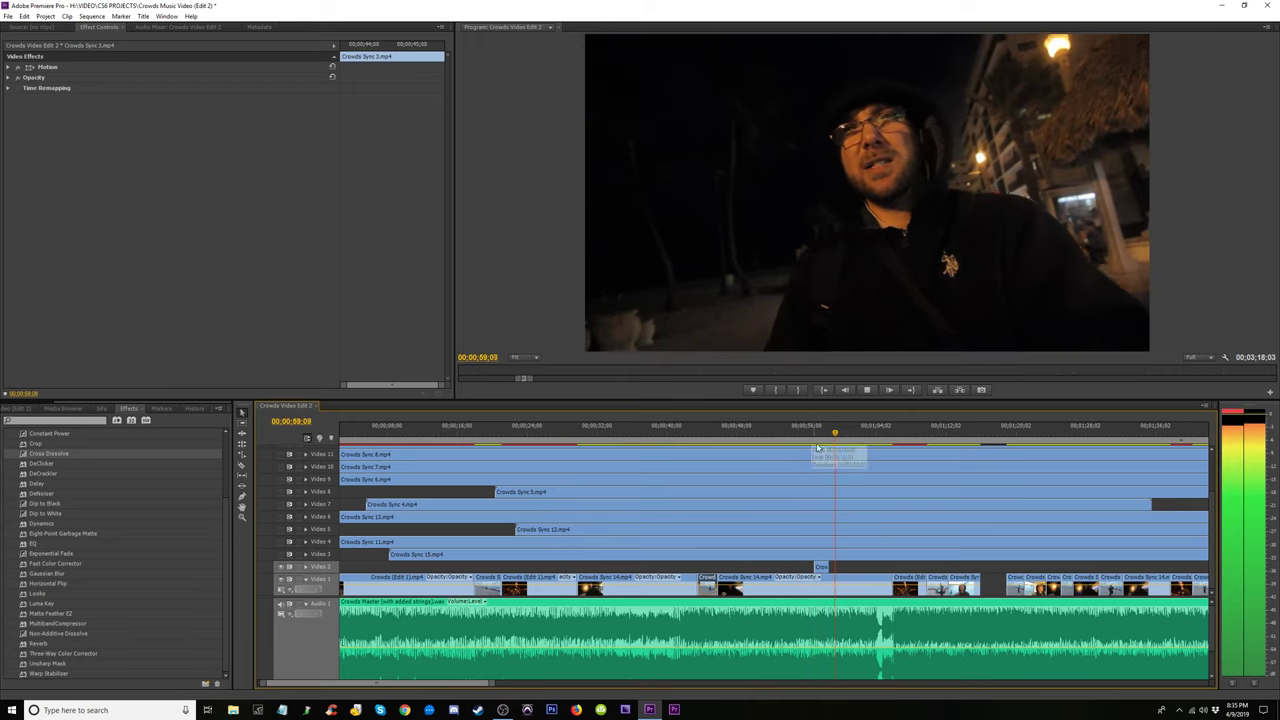
{"action": "left_click", "coordinate": [826, 431]}
{"action": "key", "text": "equal"}
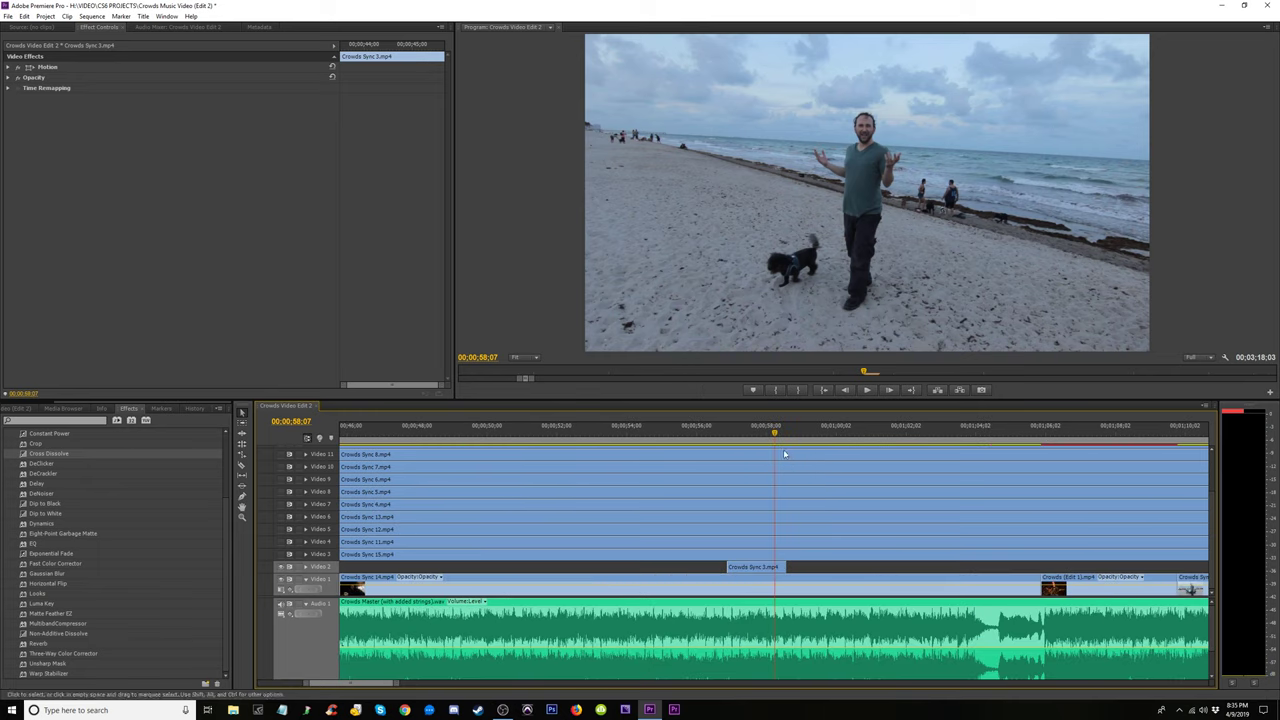
{"action": "key", "text": "space"}
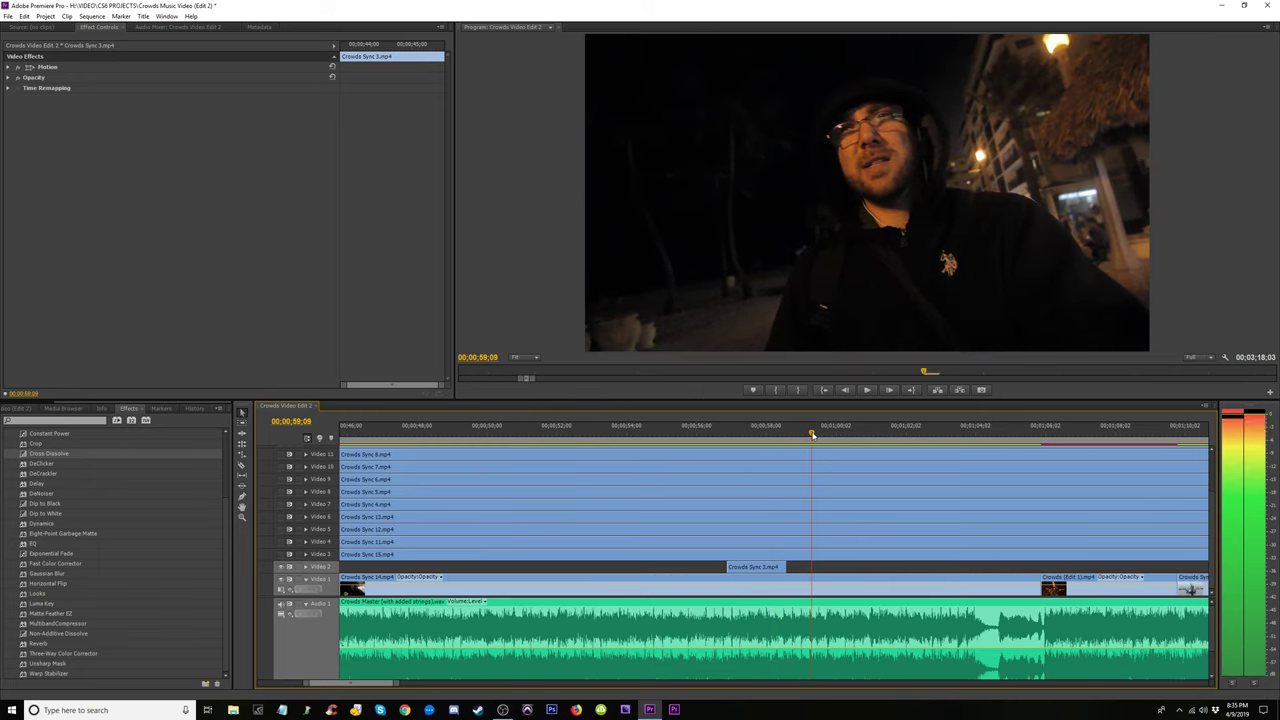
{"action": "key", "text": "space"}
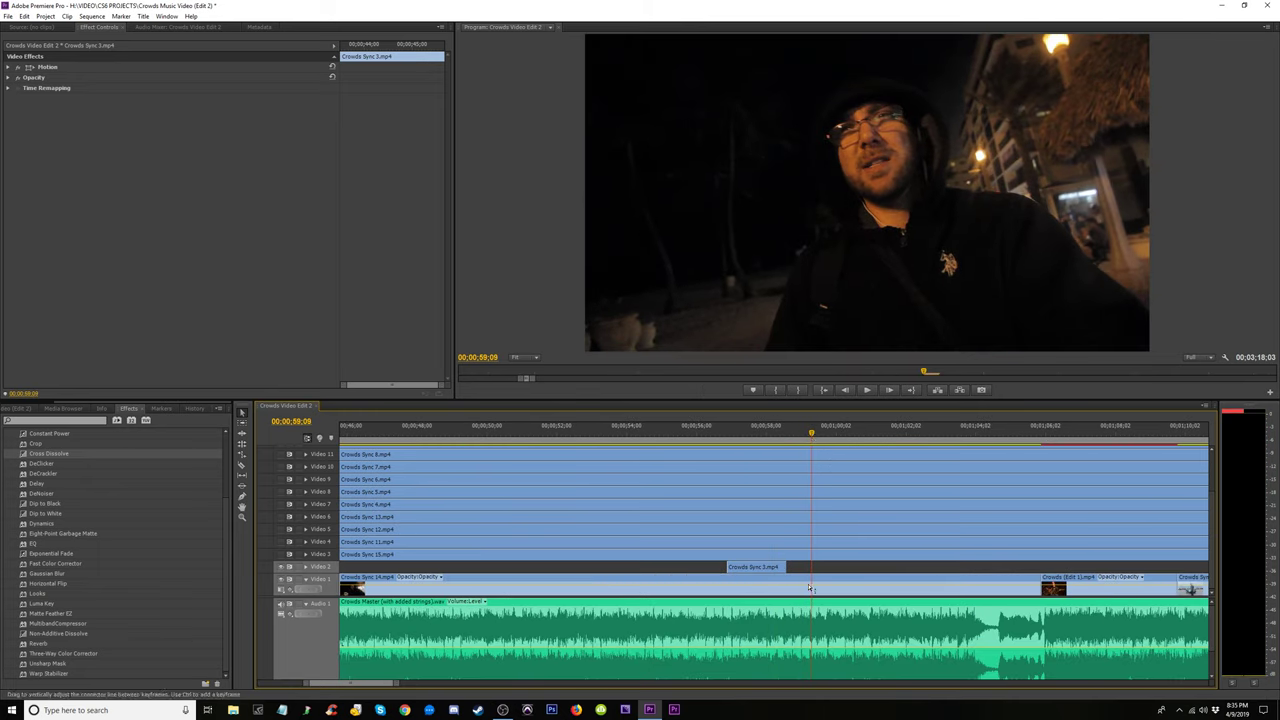
{"action": "left_click", "coordinate": [813, 566]}
{"action": "left_click", "coordinate": [735, 444]}
{"action": "key", "text": "space"}
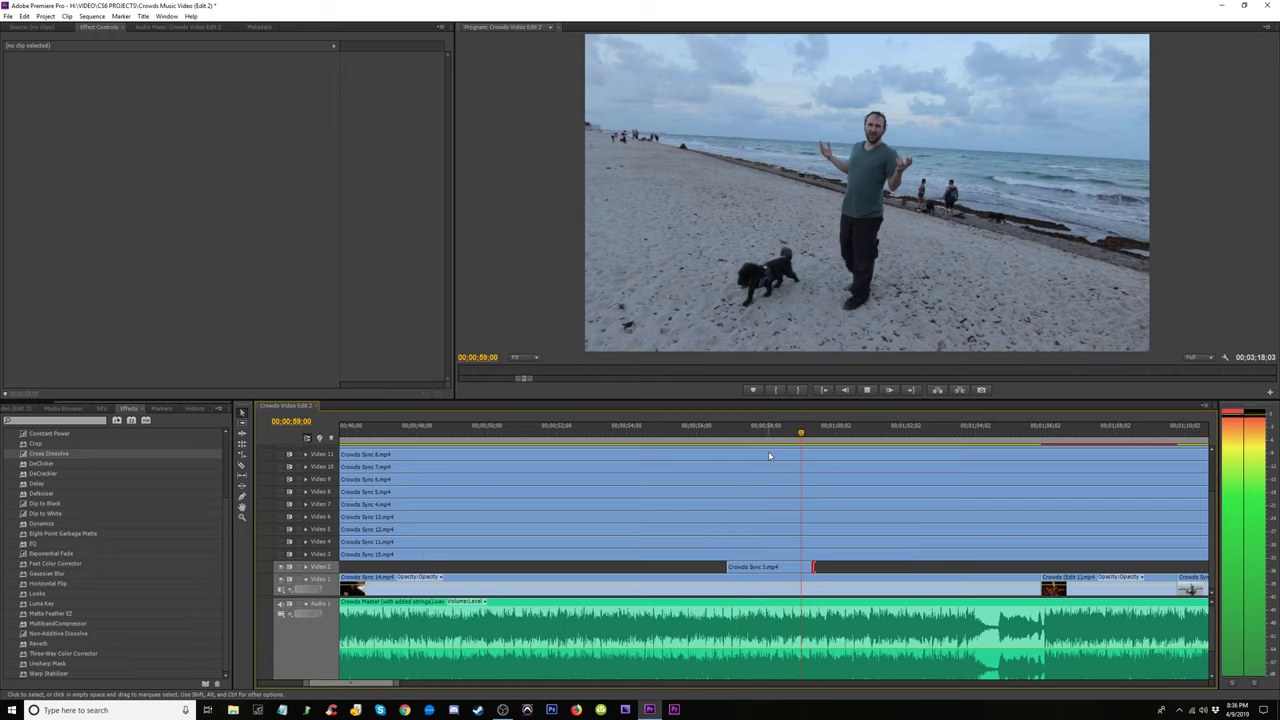
{"action": "key", "text": "space"}
Move Crowds Sync 3 from Video 2 down onto Video 1 and review it from about 55 seconds
{"action": "left_click_drag", "start_coordinate": [781, 570], "coordinate": [781, 581]}
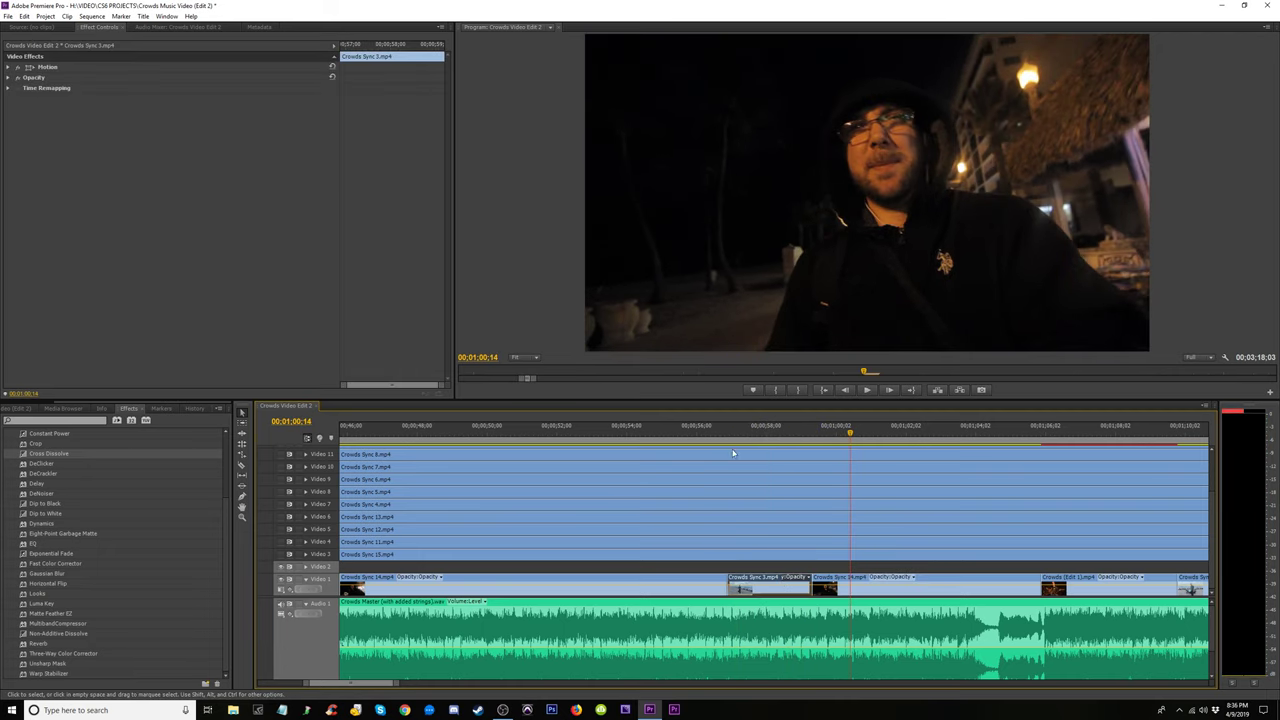
{"action": "left_click", "coordinate": [699, 427]}
{"action": "key", "text": "space"}
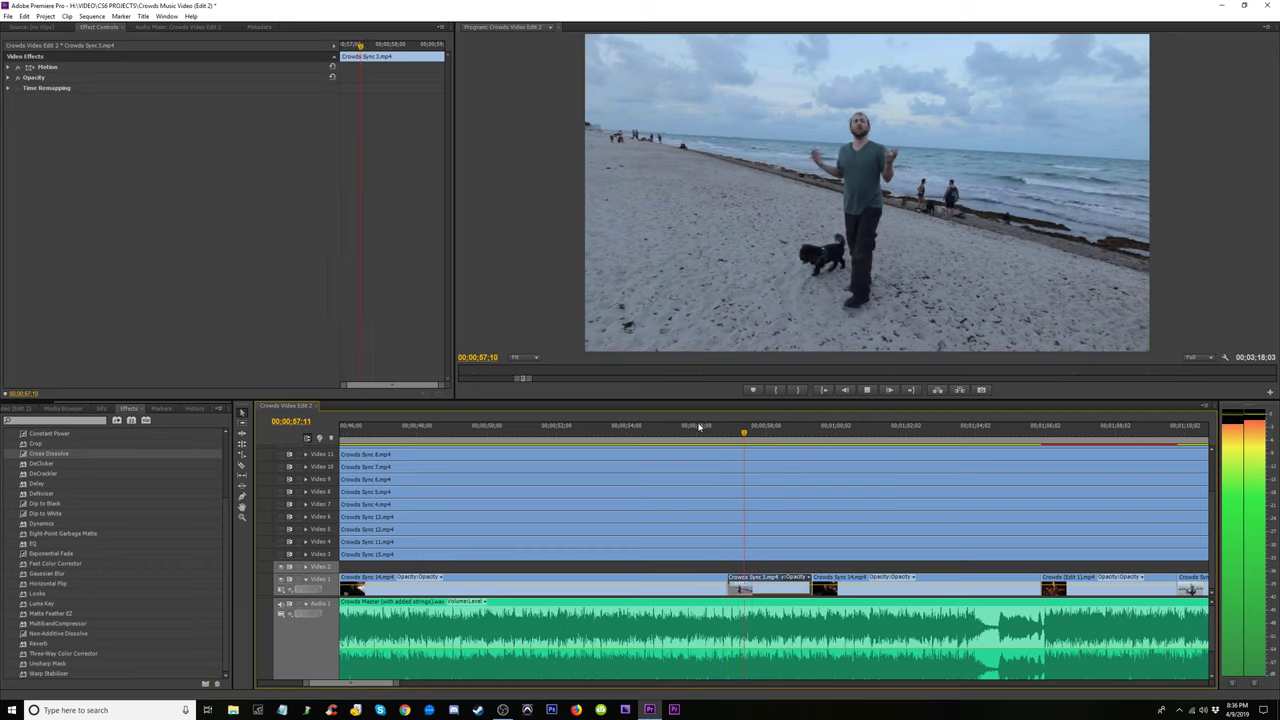
{"action": "left_click", "coordinate": [657, 431]}
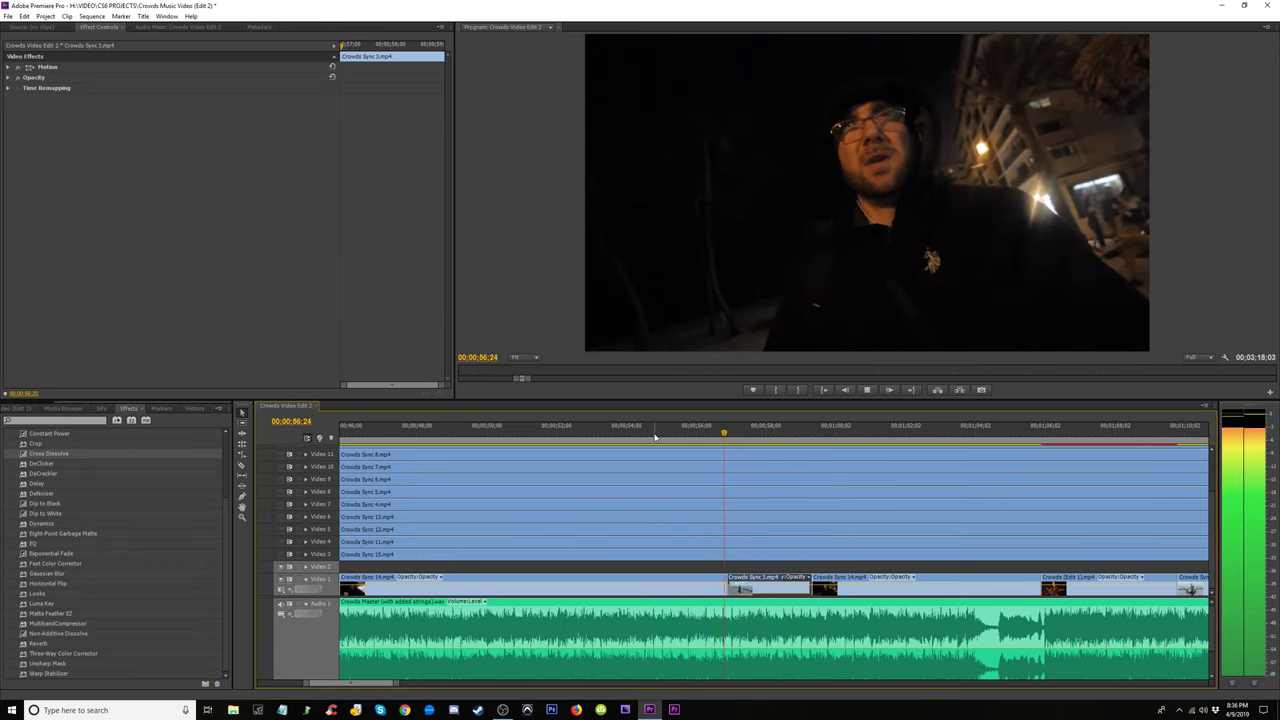
{"action": "left_click", "coordinate": [657, 434]}
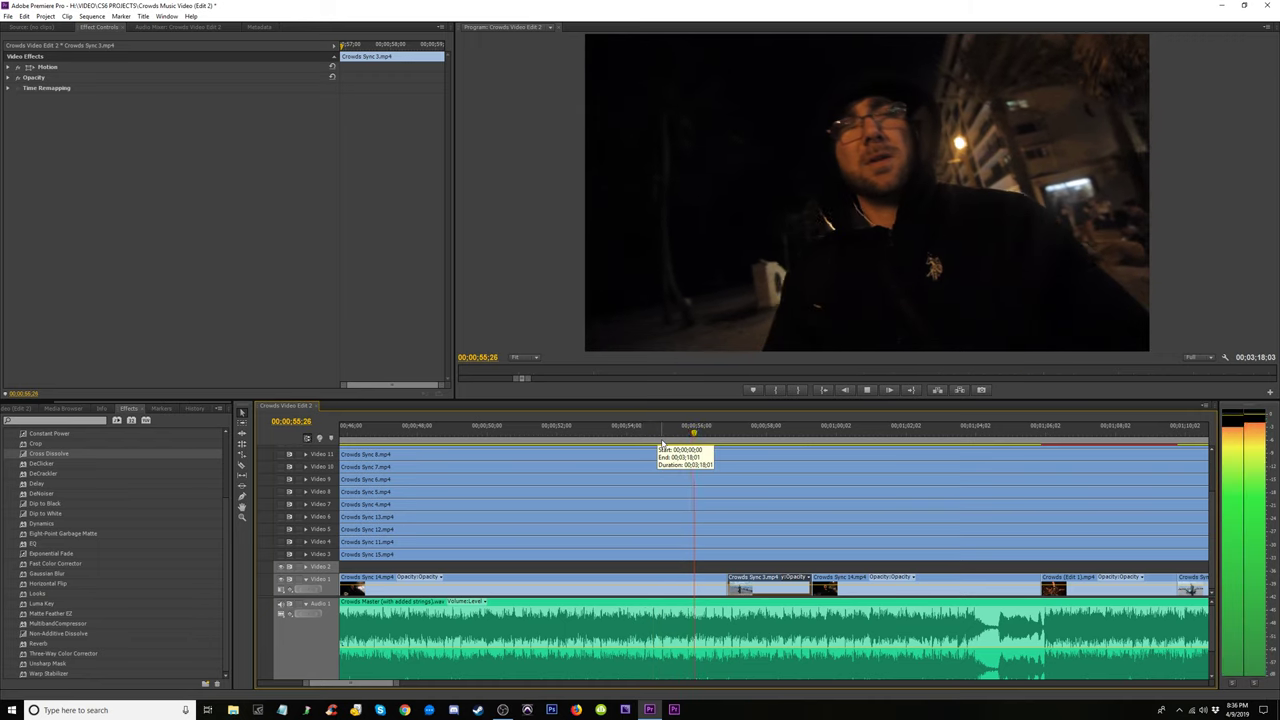
{"action": "key", "text": "space"}
Extend Crowds Sync 3's start 17 frames earlier and play back the result
{"action": "left_click_drag", "start_coordinate": [719, 580], "coordinate": [706, 580]}
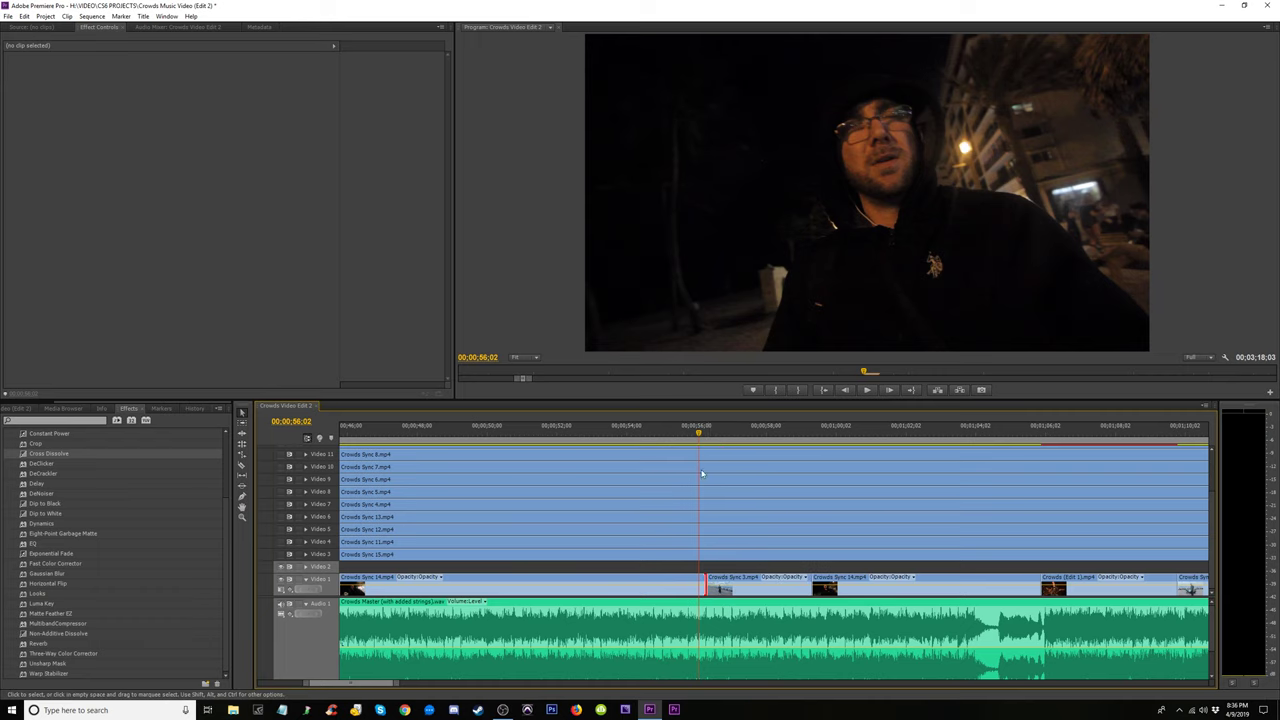
{"action": "key", "text": "space"}
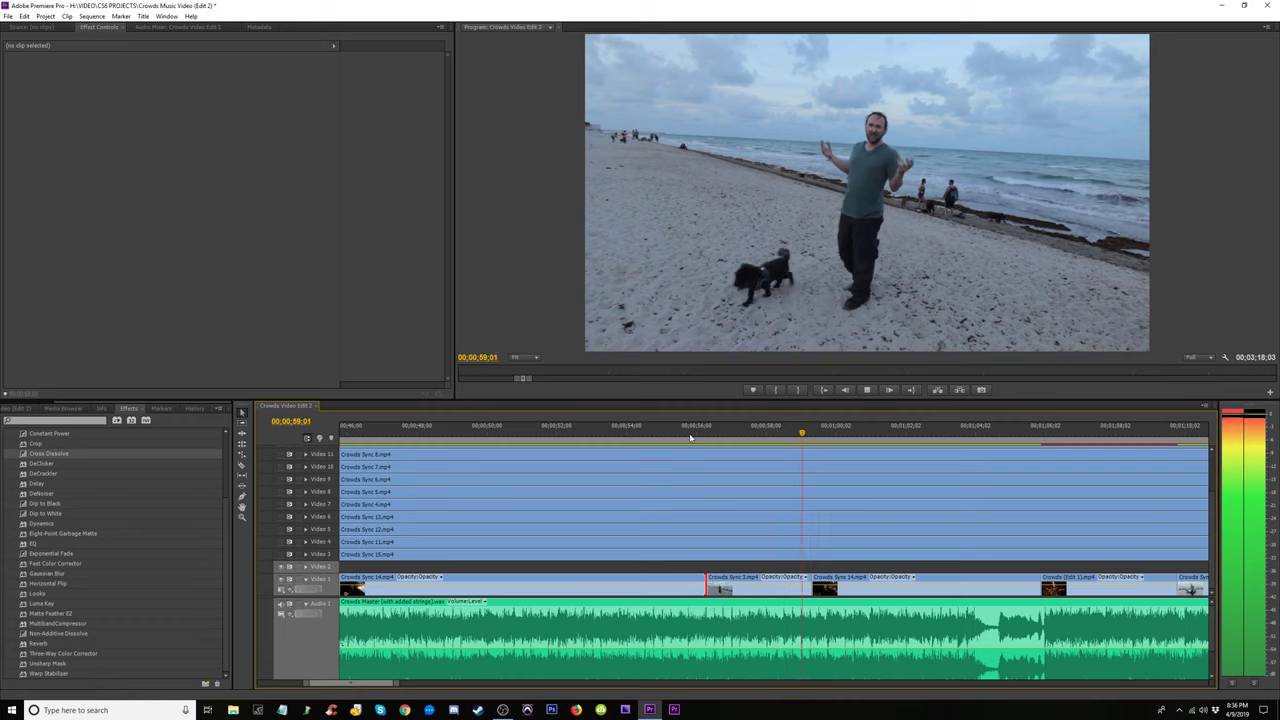
{"action": "key", "text": "backslash"}
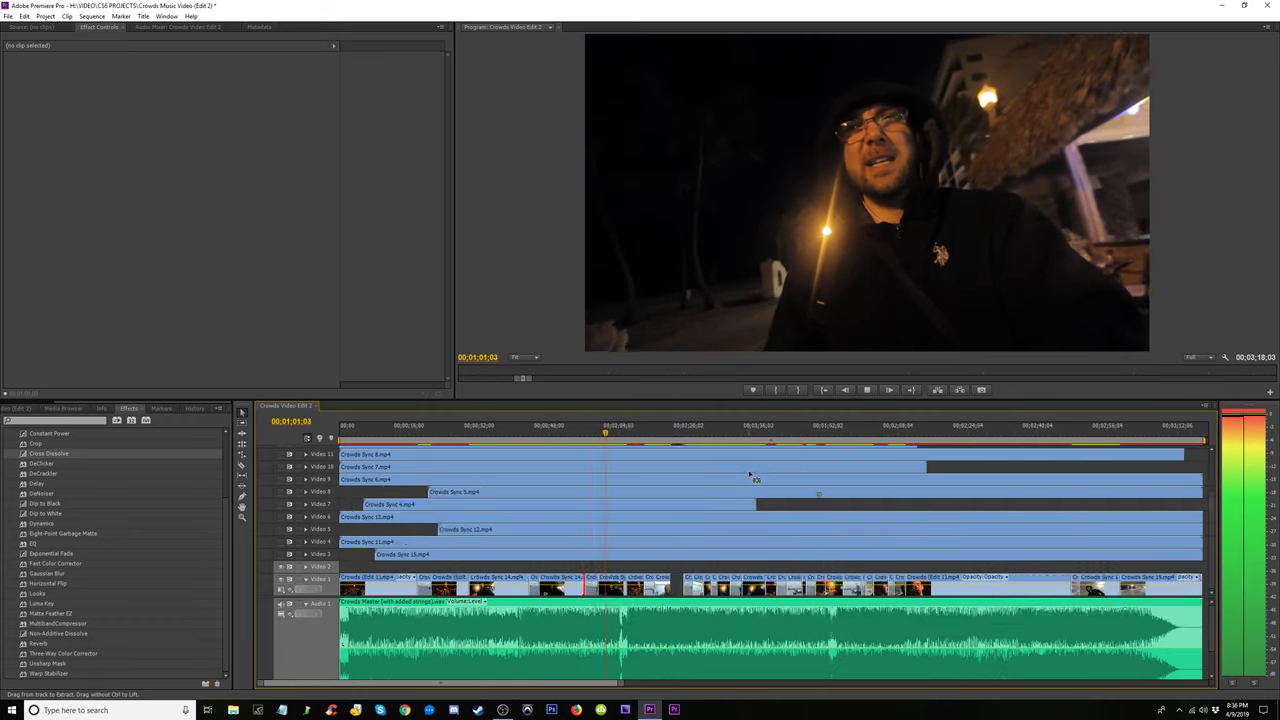
{"action": "key", "text": "minus"}
{"action": "key", "text": "space"}
{"action": "key", "text": "equal"}
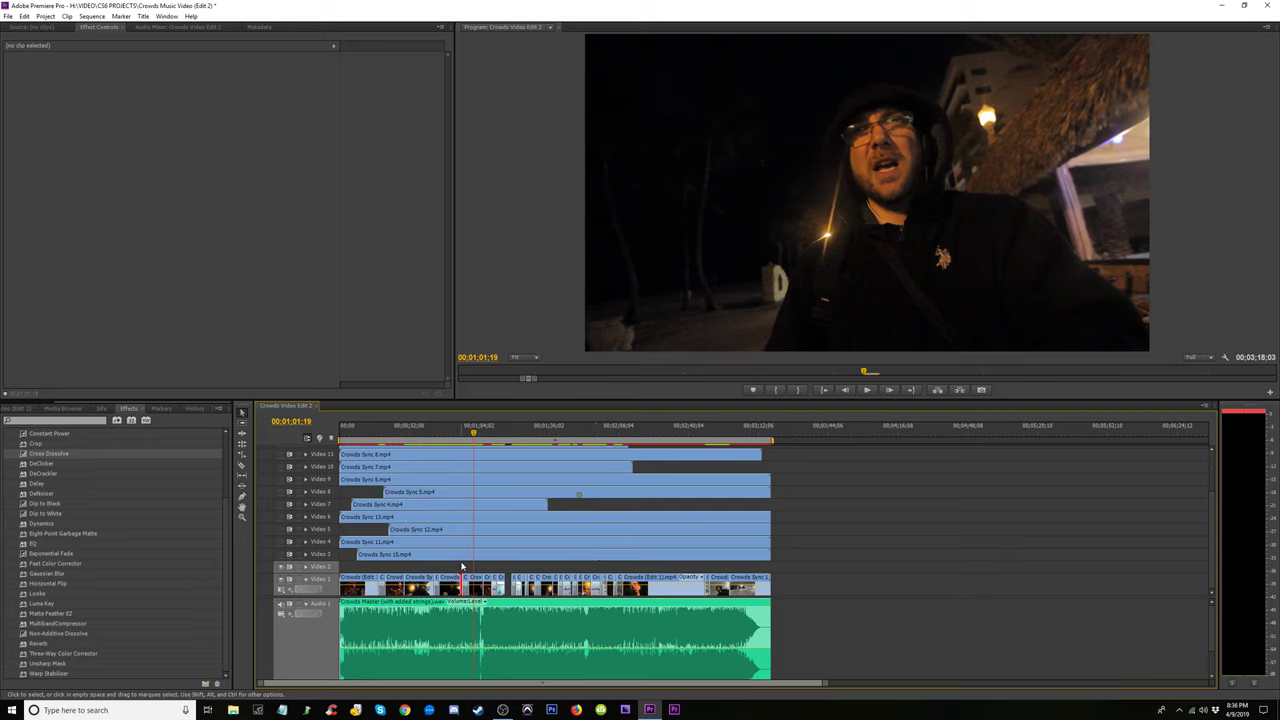
Move Crowds Sync 15 down onto Video 2
{"action": "left_click_drag", "start_coordinate": [464, 556], "coordinate": [464, 568]}
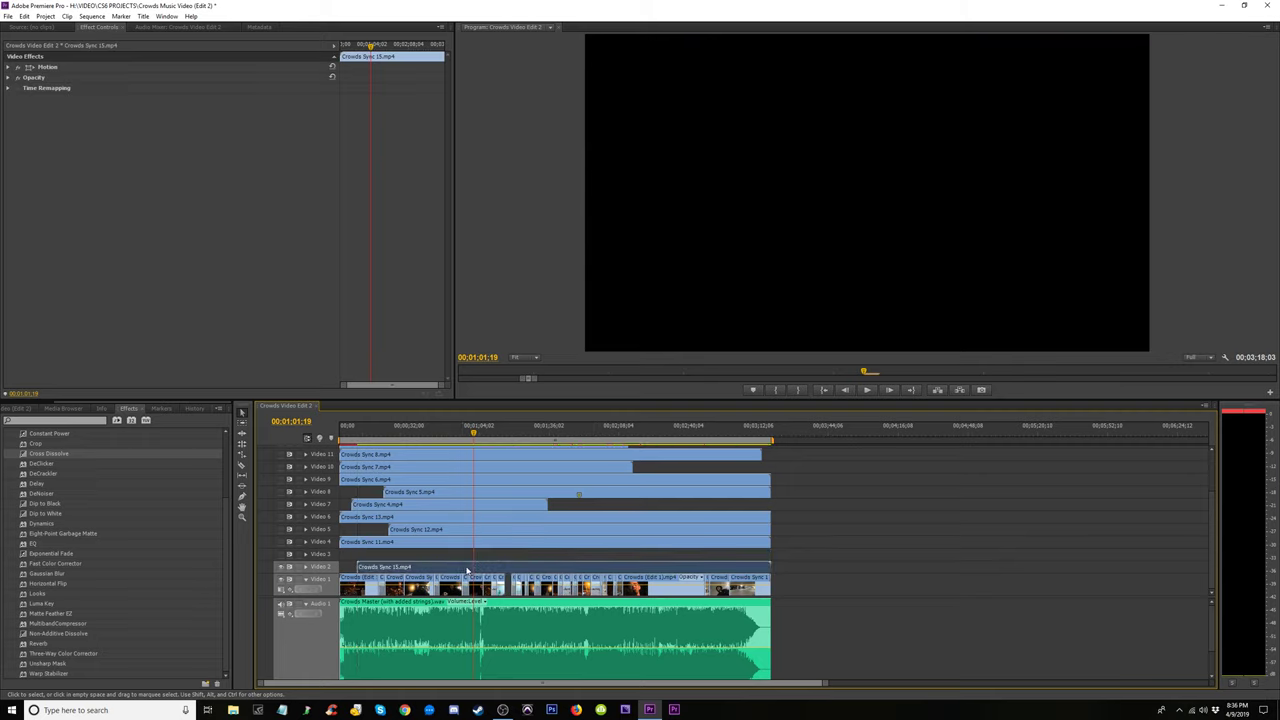
{"action": "key", "text": "minus"}
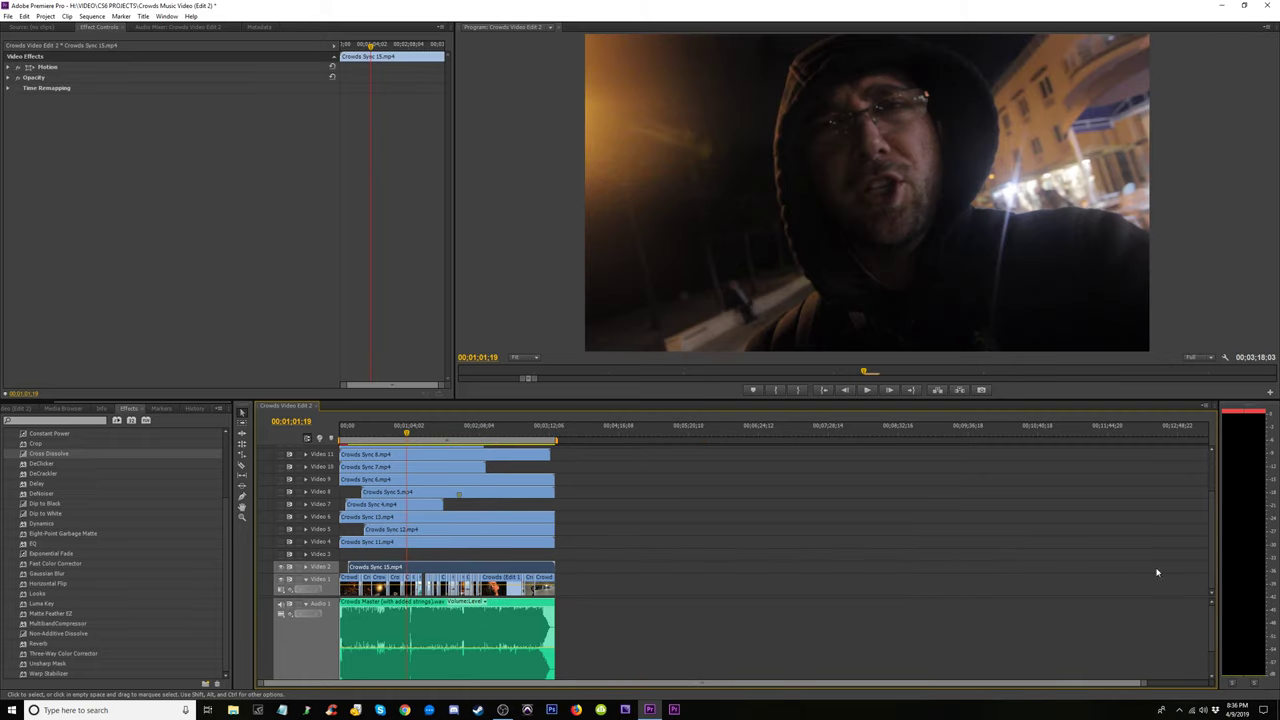
{"action": "scroll", "coordinate": [1215, 543], "scroll_direction": "up", "scroll_amount": 3}
{"action": "scroll", "coordinate": [1215, 543], "scroll_direction": "down", "scroll_amount": 4}
Marquee-select the clips on Video 4 through 11 and shift them down one track
{"action": "left_click_drag", "start_coordinate": [583, 552], "coordinate": [338, 442]}
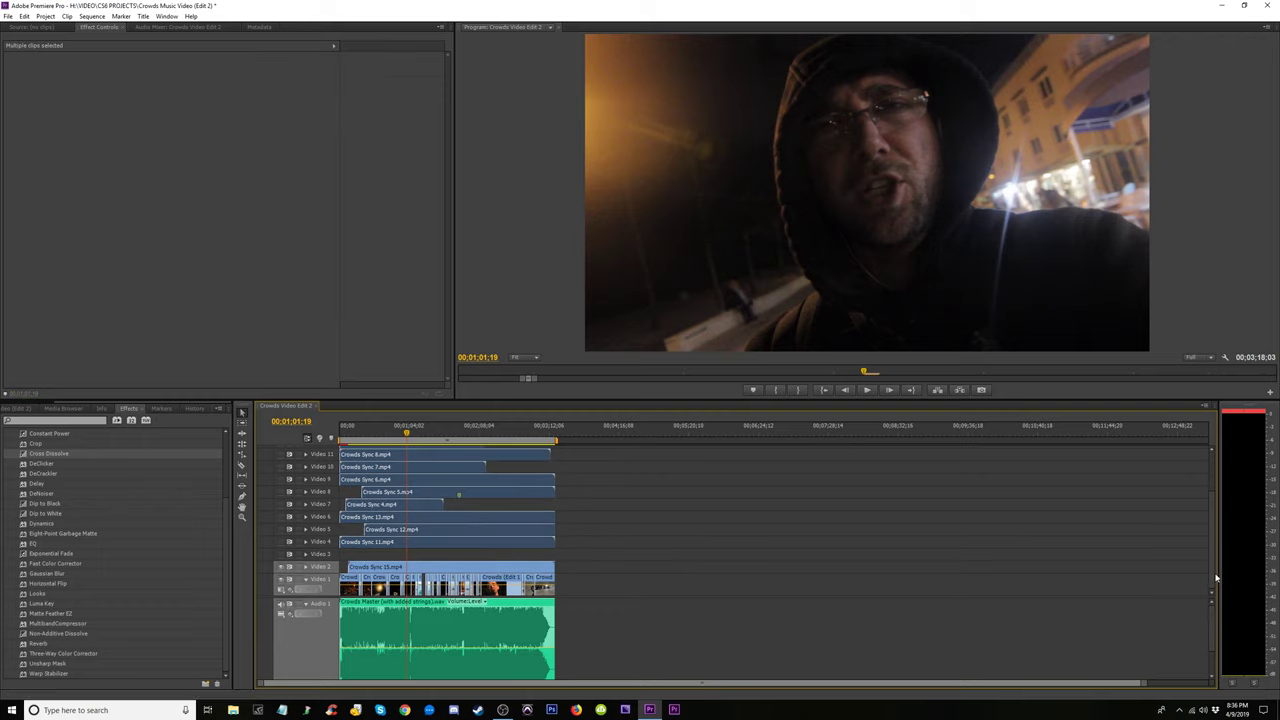
{"action": "left_click_drag", "start_coordinate": [1213, 578], "coordinate": [1213, 574]}
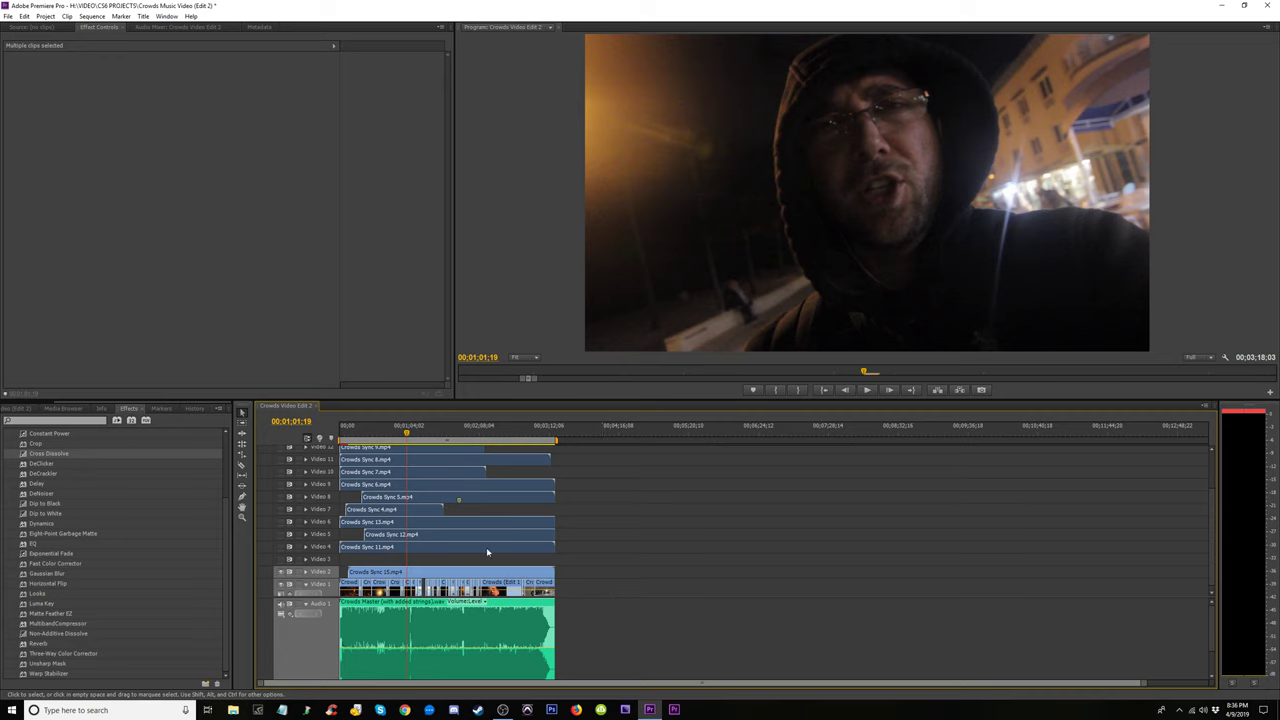
{"action": "left_click_drag", "start_coordinate": [480, 558], "coordinate": [572, 524]}
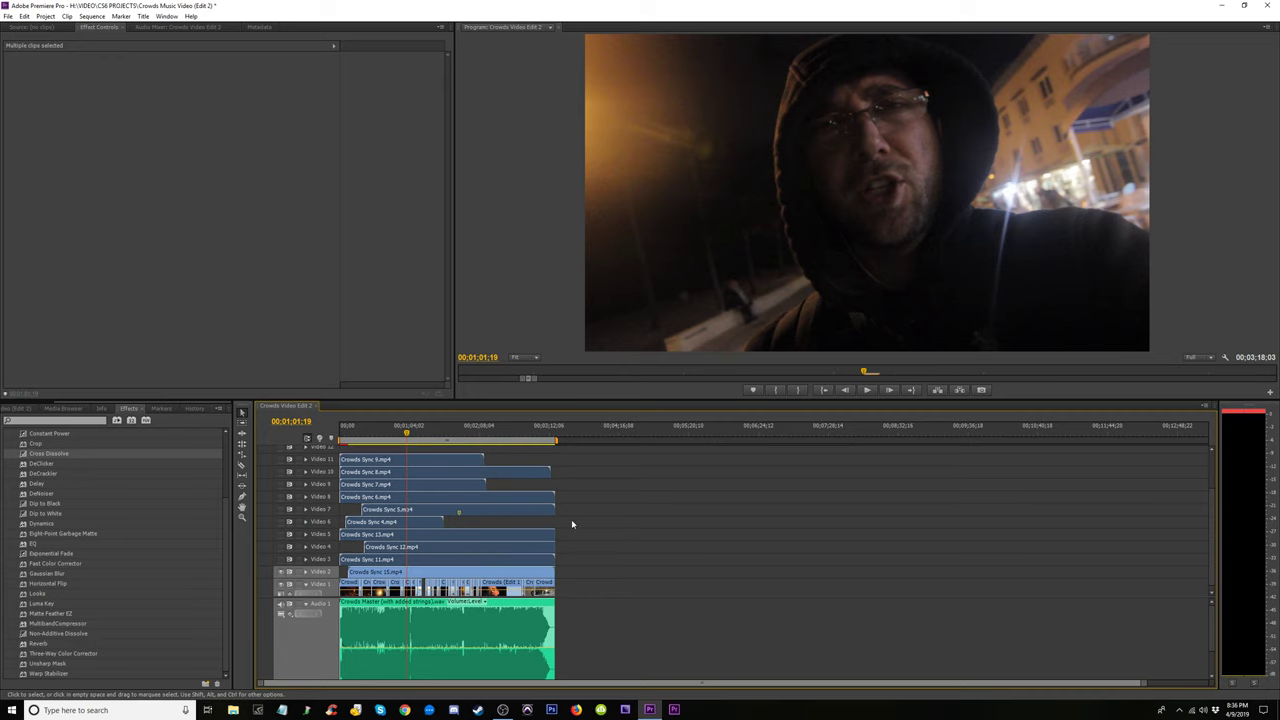
{"action": "left_click_drag", "start_coordinate": [1215, 575], "coordinate": [1214, 545]}
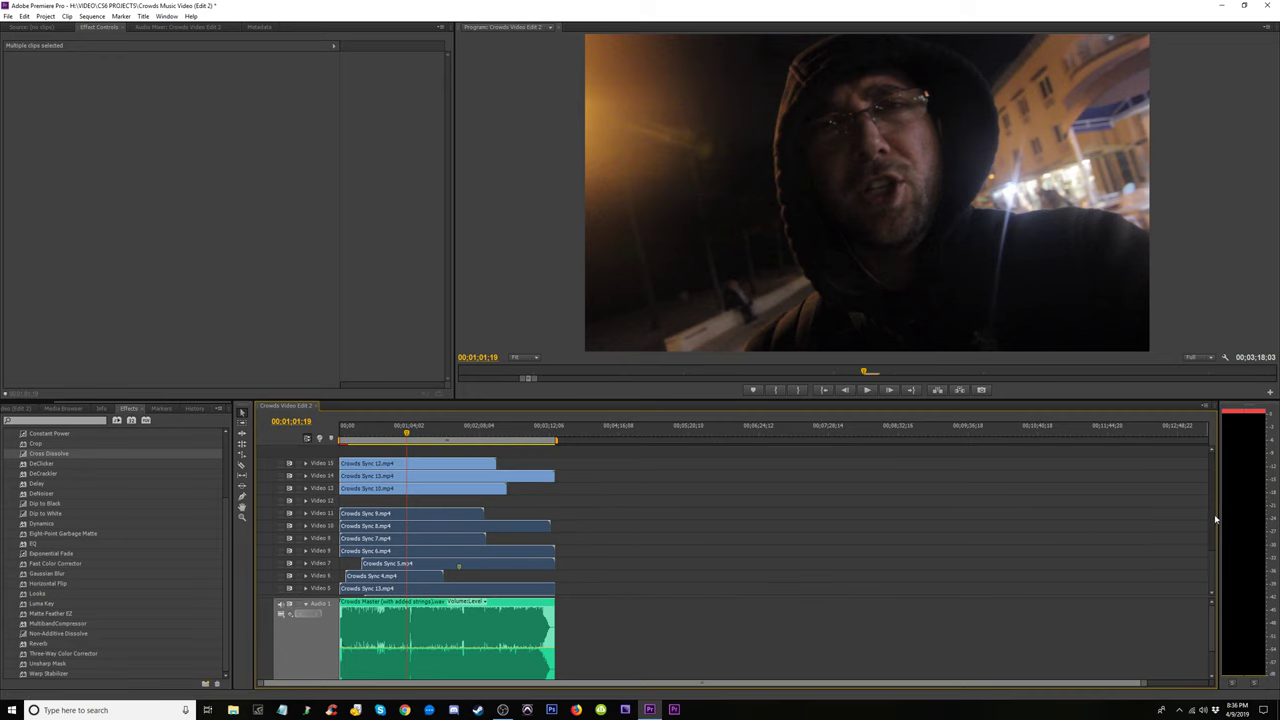
{"action": "mouse_move", "coordinate": [566, 500]}
{"action": "left_mouse_down"}
{"action": "mouse_move", "coordinate": [405, 458]}
{"action": "mouse_move", "coordinate": [420, 508]}
{"action": "left_mouse_up"}
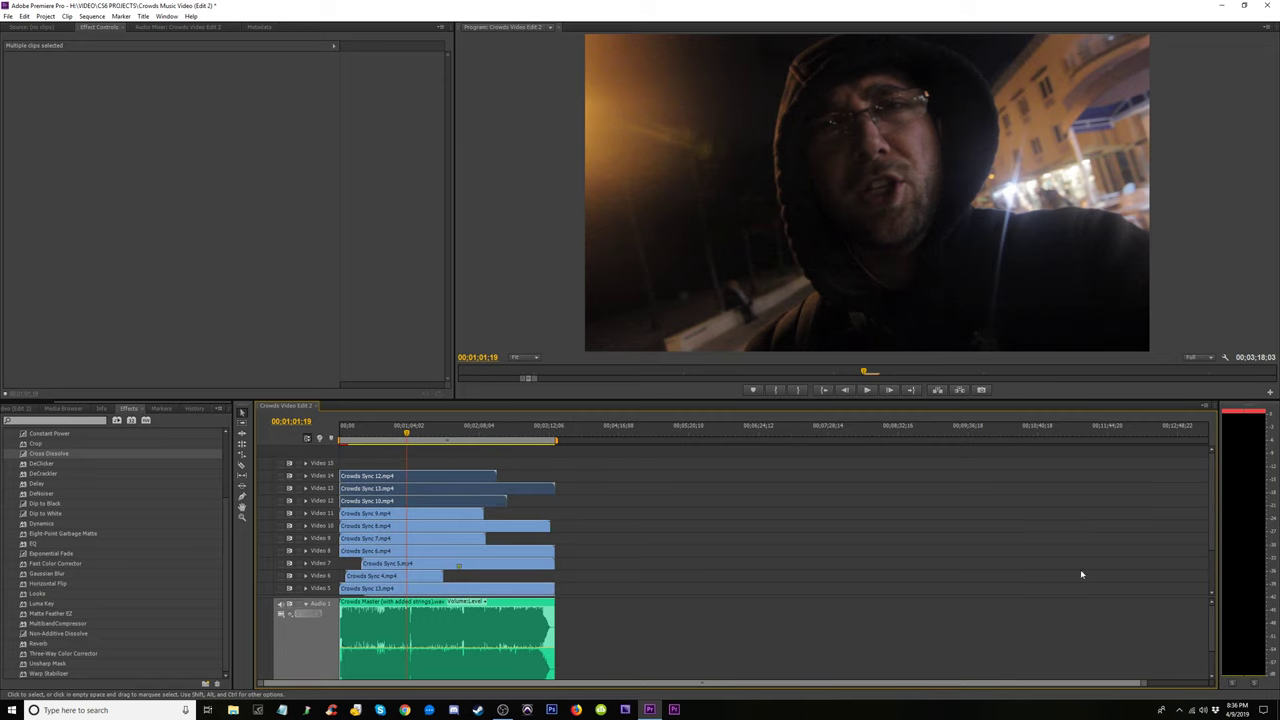
{"action": "left_click", "coordinate": [733, 553]}
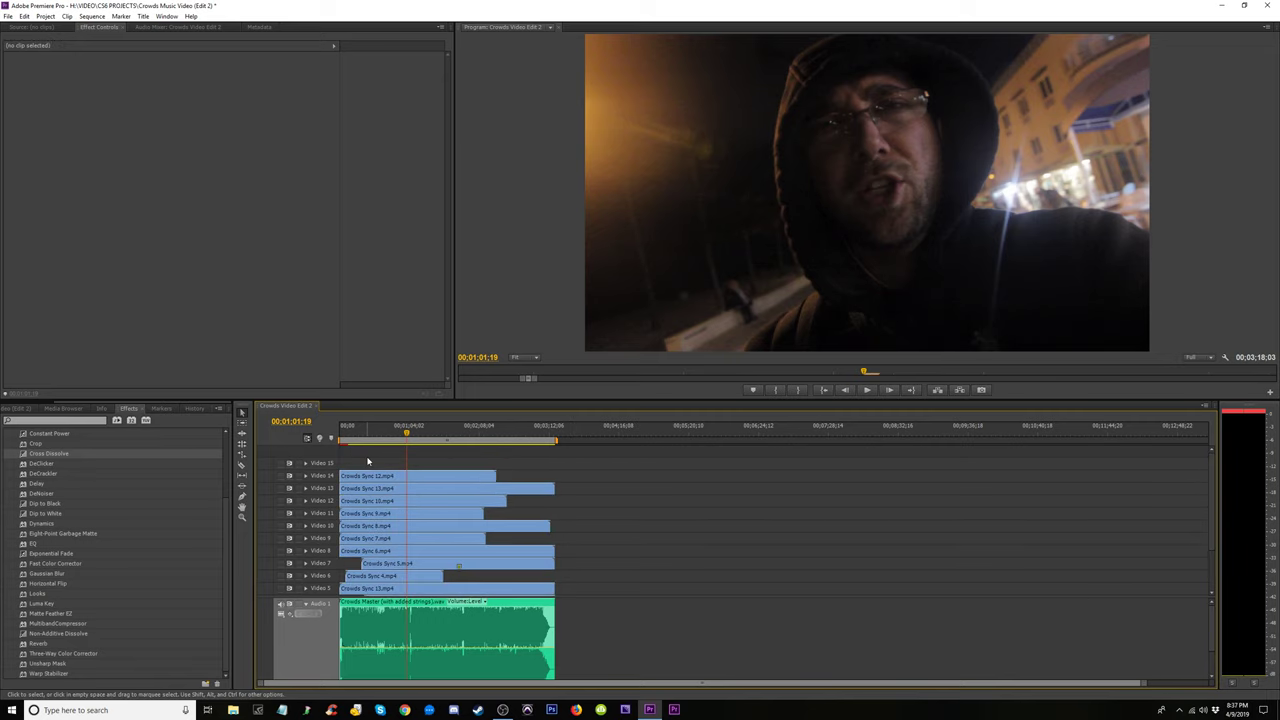
Delete the empty top video track and scrub from about 1:28 to check the cuts
{"action": "right_click", "coordinate": [326, 461]}
{"action": "left_click", "coordinate": [367, 506]}
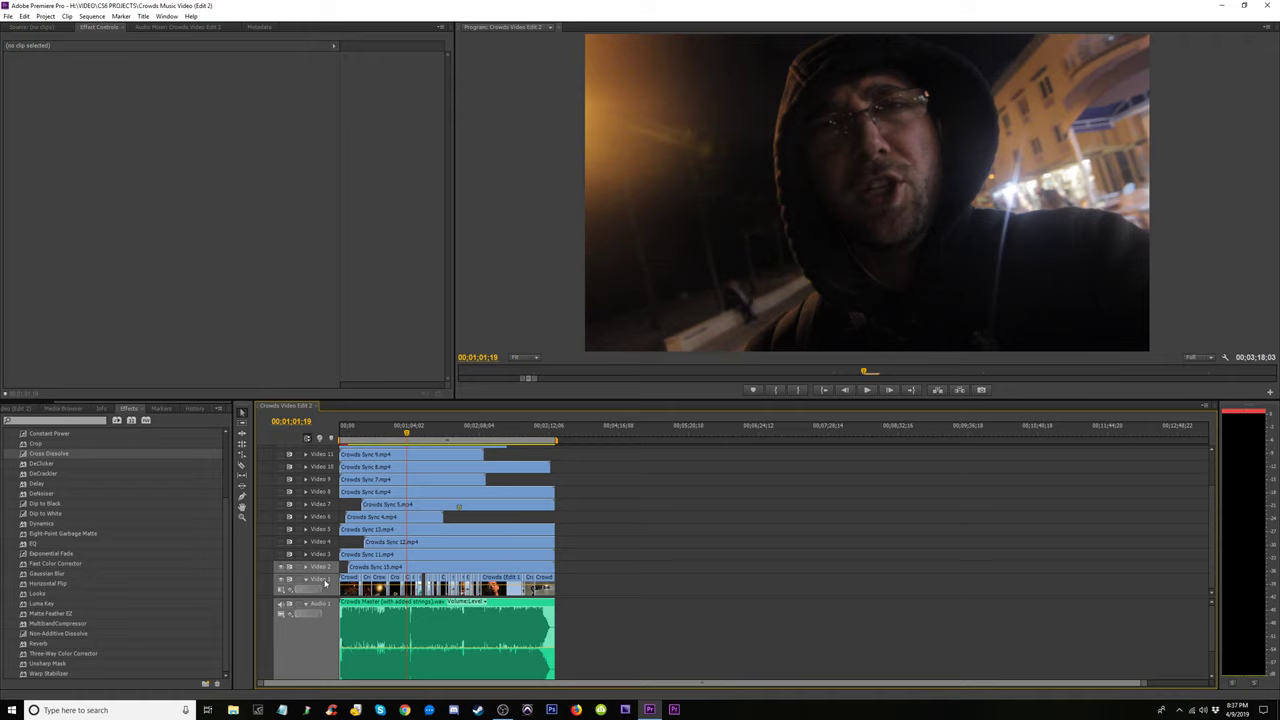
{"action": "left_click", "coordinate": [437, 431]}
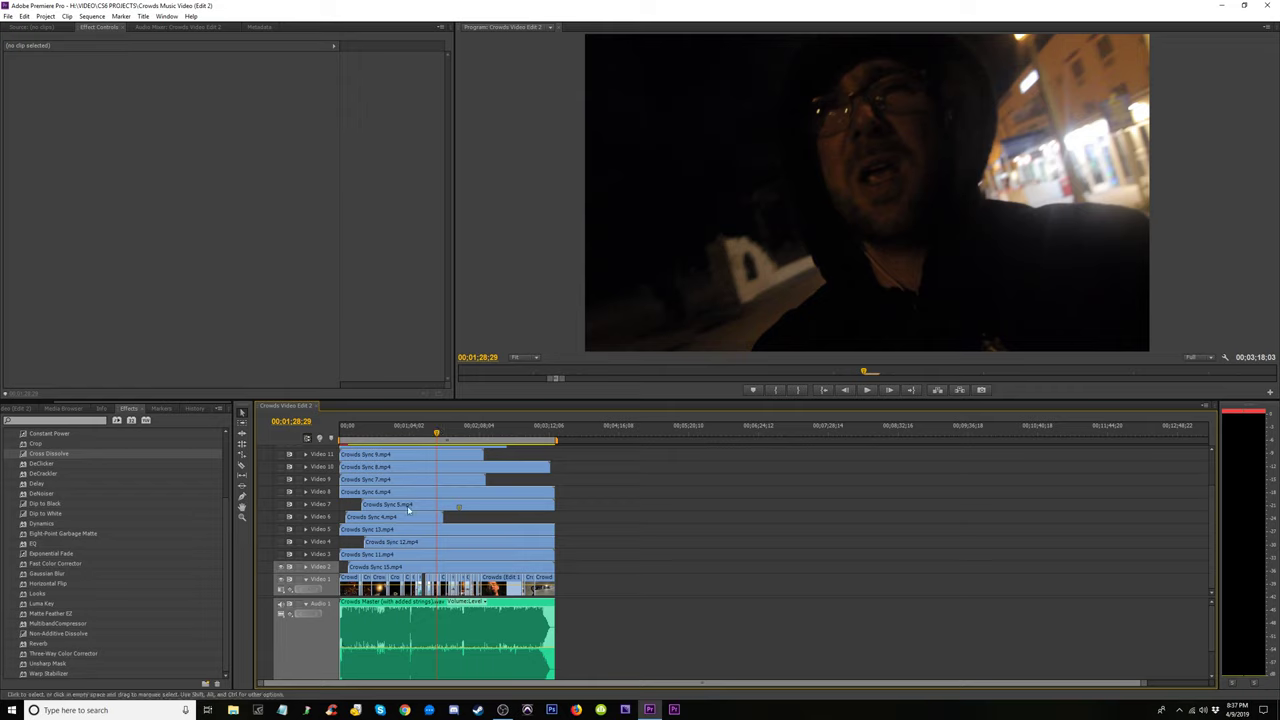
{"action": "left_click_drag", "start_coordinate": [365, 431], "coordinate": [473, 455]}
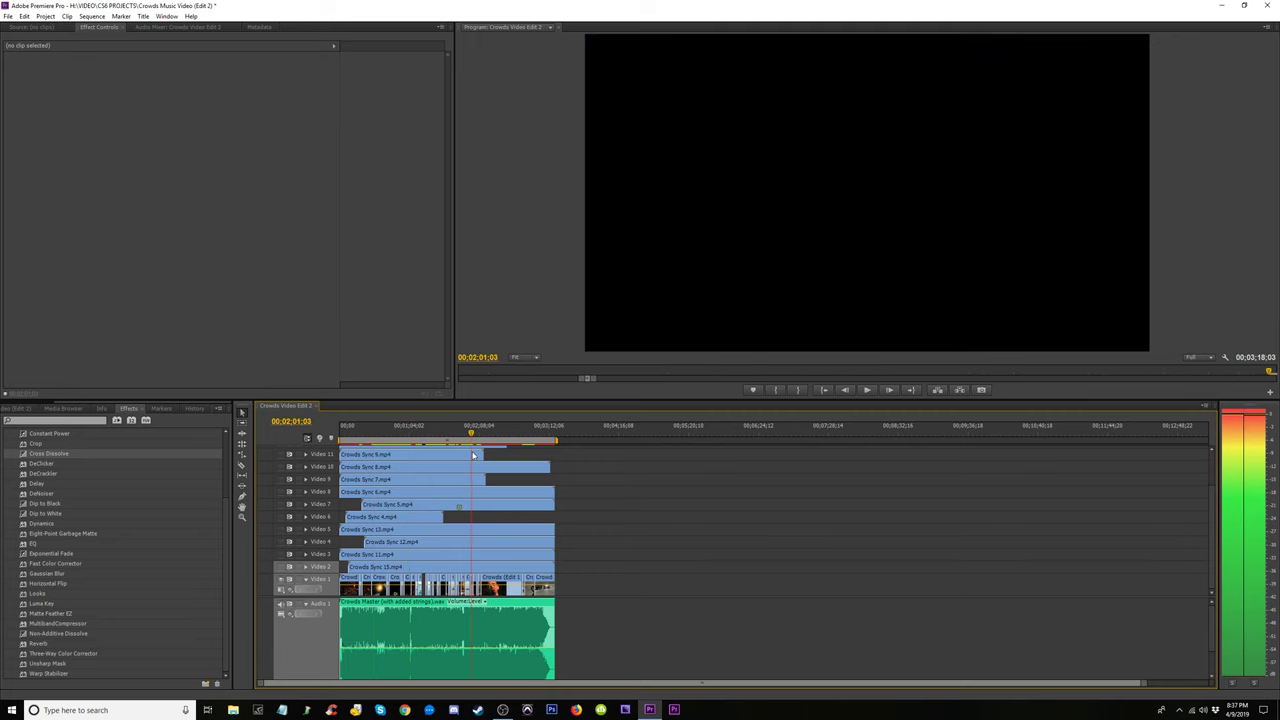
Fit the sequence, scrub to the beach shot, and zoom in around 00:00:55:13
{"action": "key", "text": "backslash"}
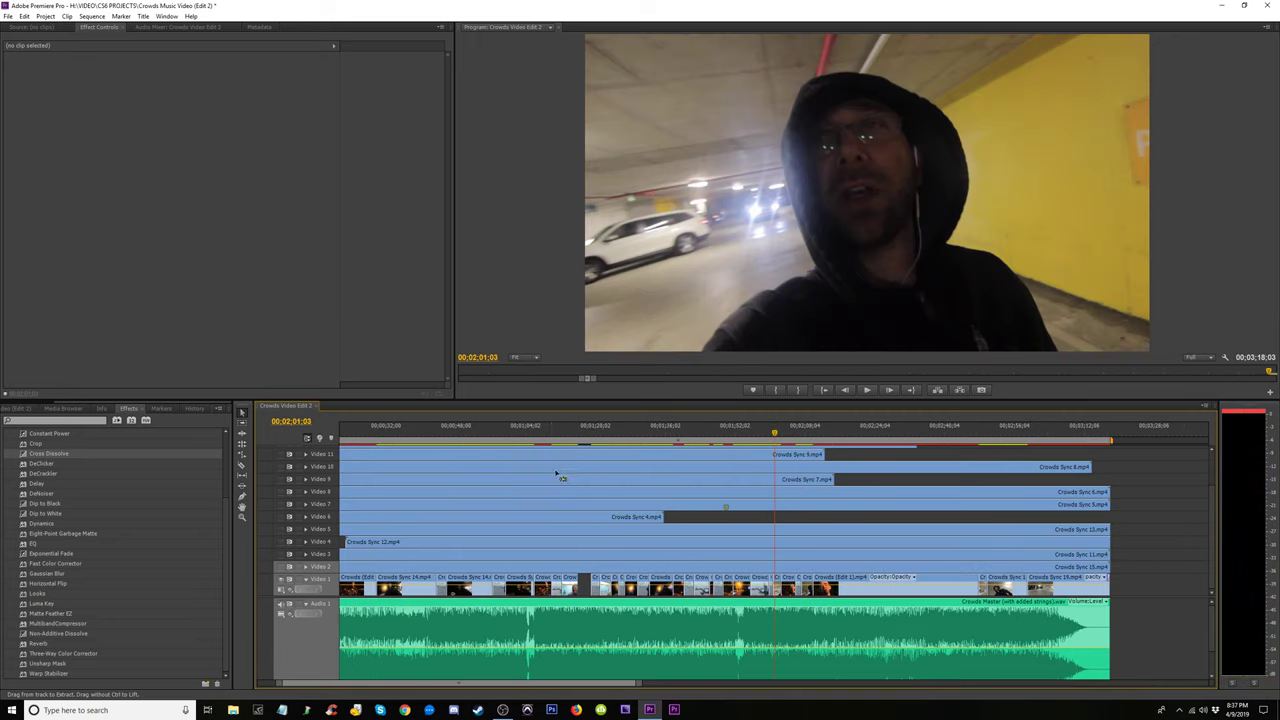
{"action": "left_click_drag", "start_coordinate": [612, 445], "coordinate": [662, 447]}
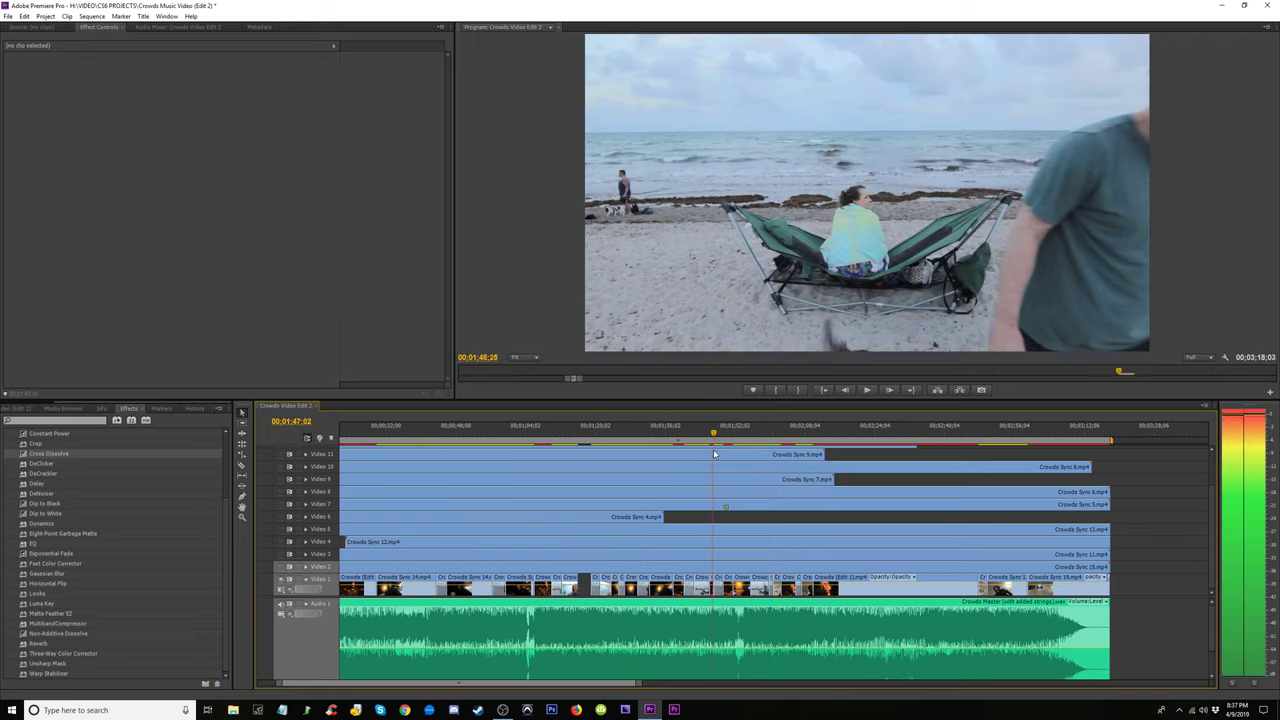
{"action": "left_click_drag", "start_coordinate": [662, 447], "coordinate": [953, 447]}
{"action": "key", "text": "minus"}
{"action": "key", "text": "minus"}
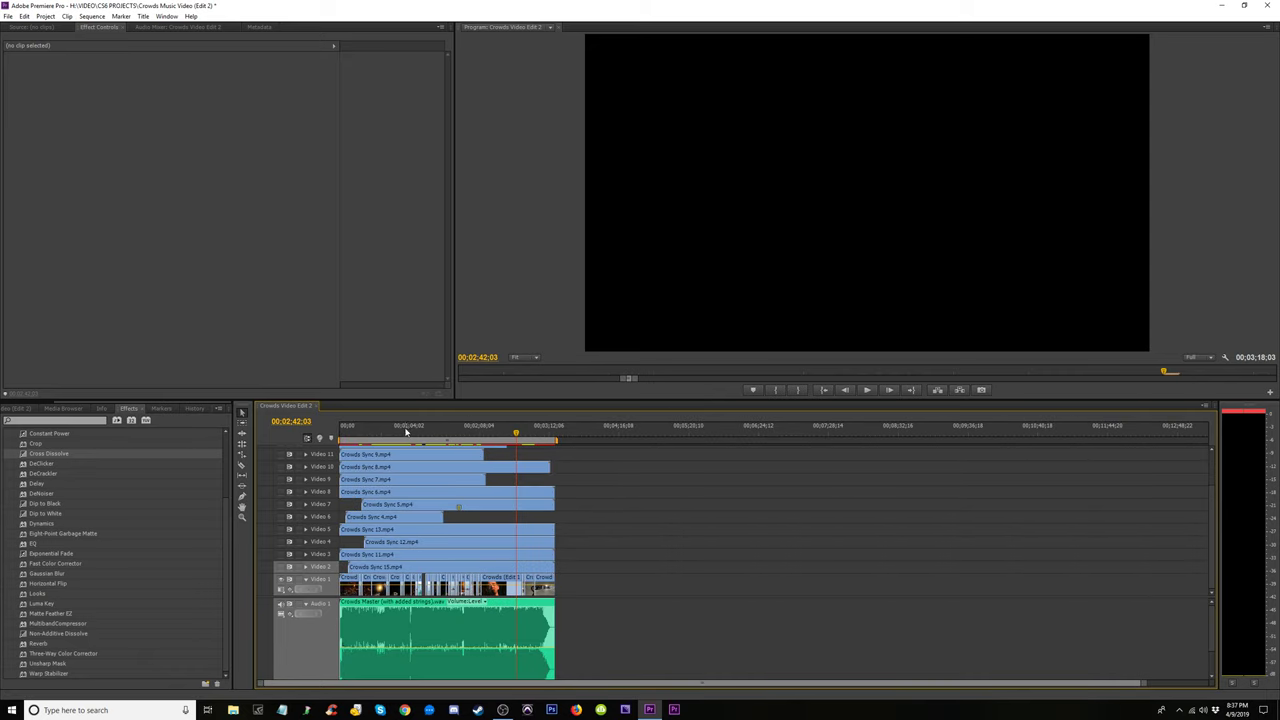
{"action": "left_click", "coordinate": [403, 431]}
{"action": "key", "text": "equal"}
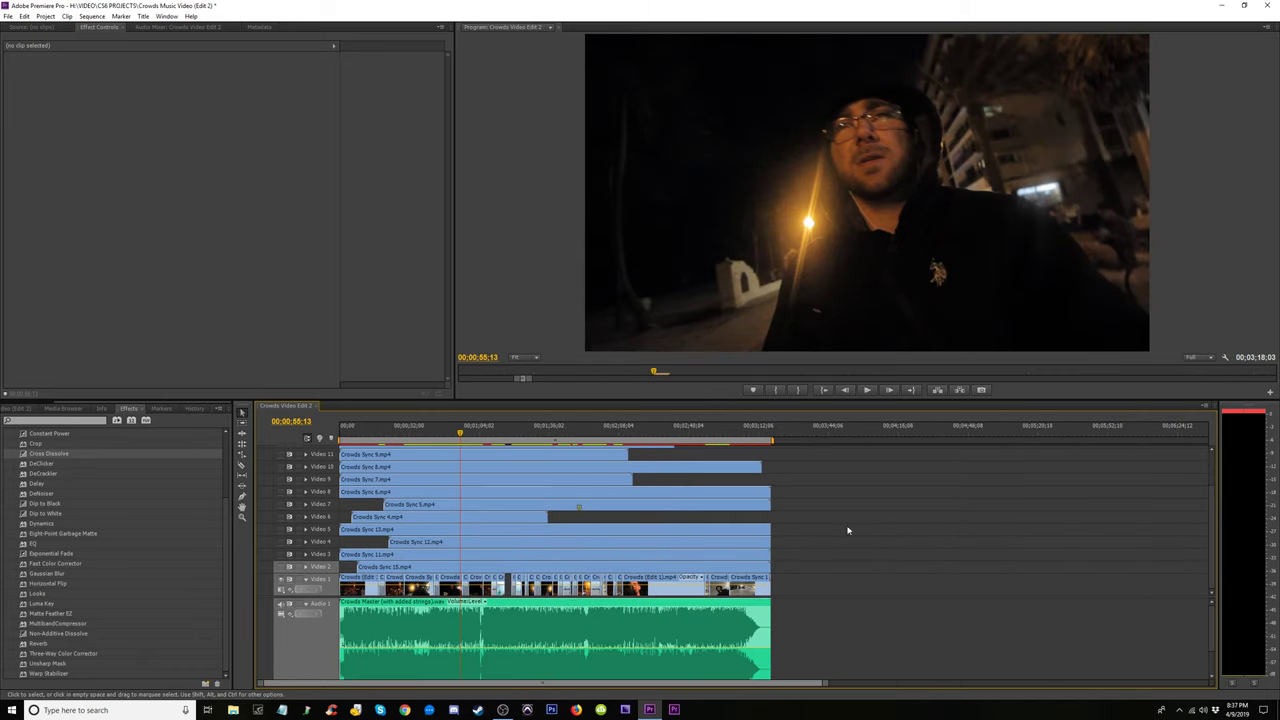
{"action": "scroll", "coordinate": [1208, 570], "scroll_direction": "up", "scroll_amount": 2}
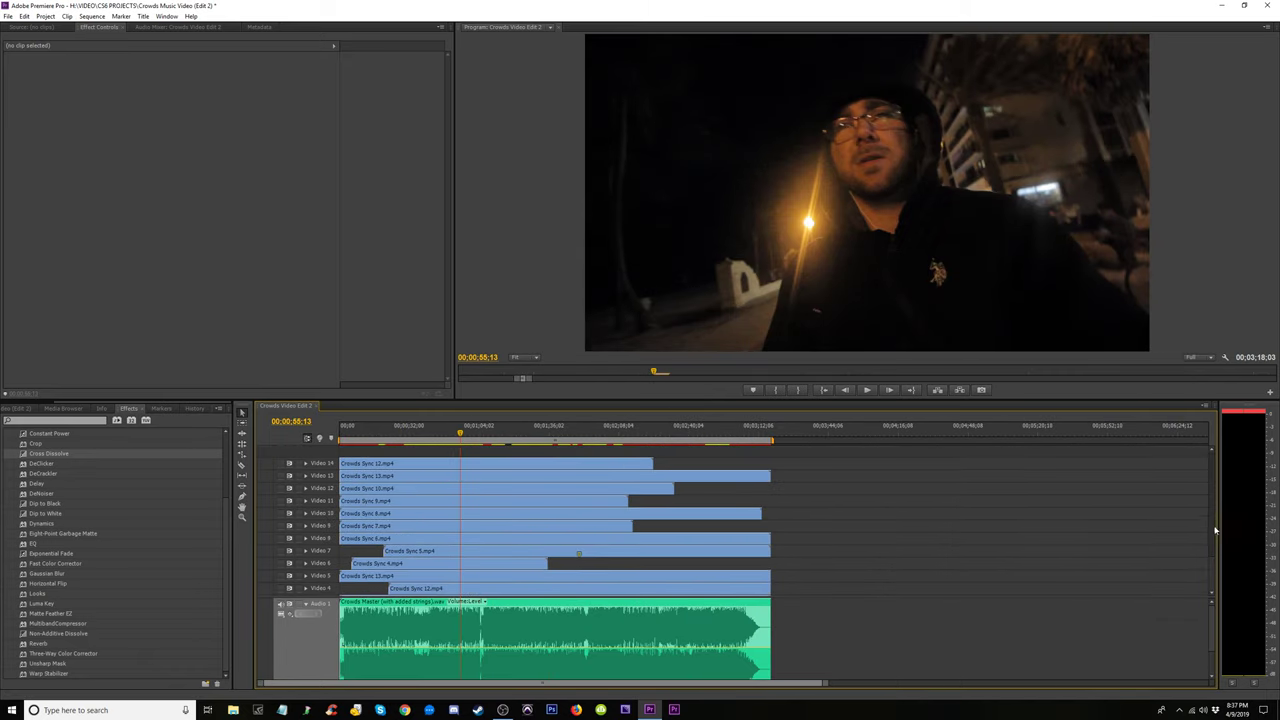
{"action": "scroll", "coordinate": [1208, 570], "scroll_direction": "down", "scroll_amount": 2}
{"action": "scroll", "coordinate": [1208, 570], "scroll_direction": "up", "scroll_amount": 2}
{"action": "scroll", "coordinate": [1202, 534], "scroll_direction": "down", "scroll_amount": 2}
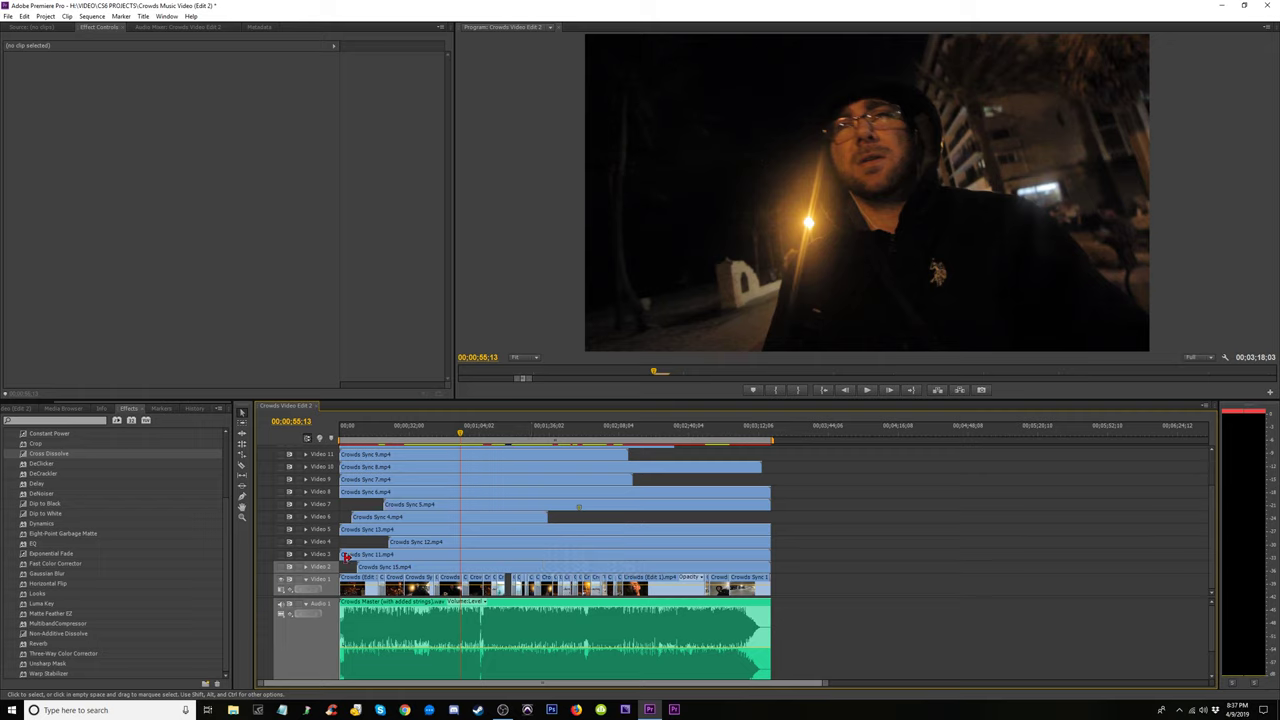
Toggle the Track Output eye on the upper video tracks in turn, leaving Video 7's crowd shot showing
{"action": "left_click", "coordinate": [280, 581]}
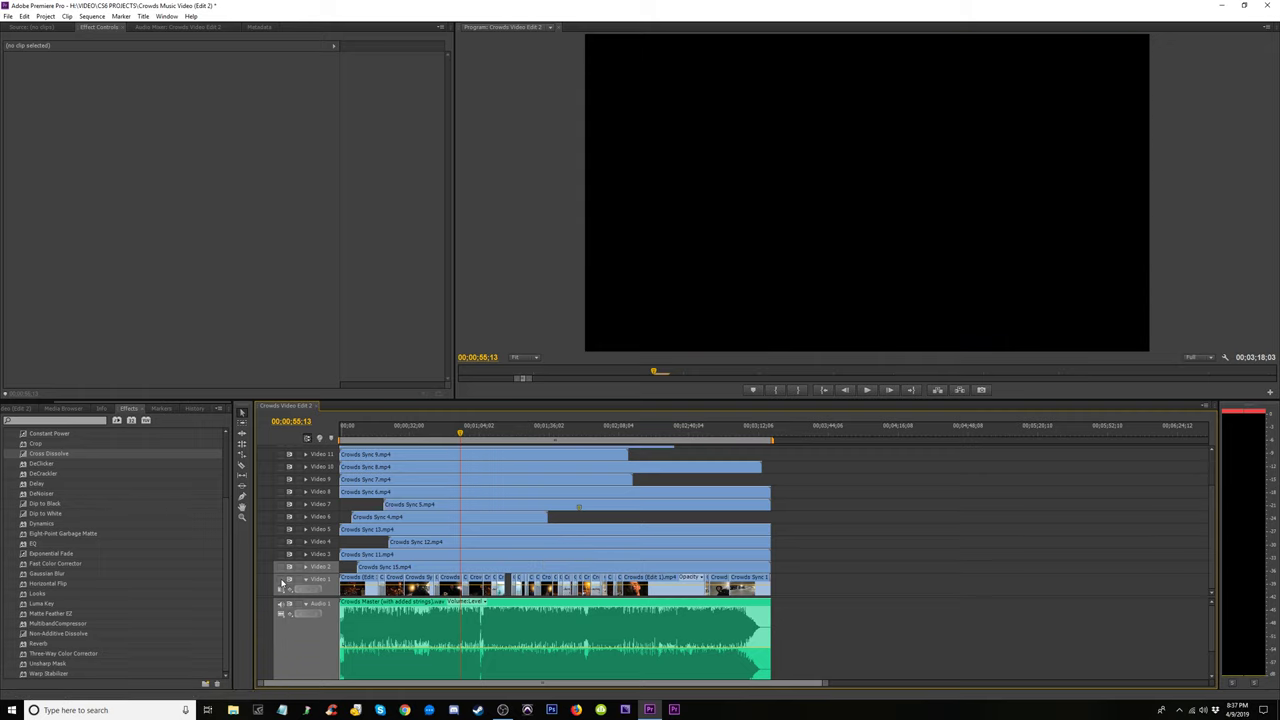
{"action": "left_click", "coordinate": [281, 579]}
{"action": "left_click", "coordinate": [281, 568]}
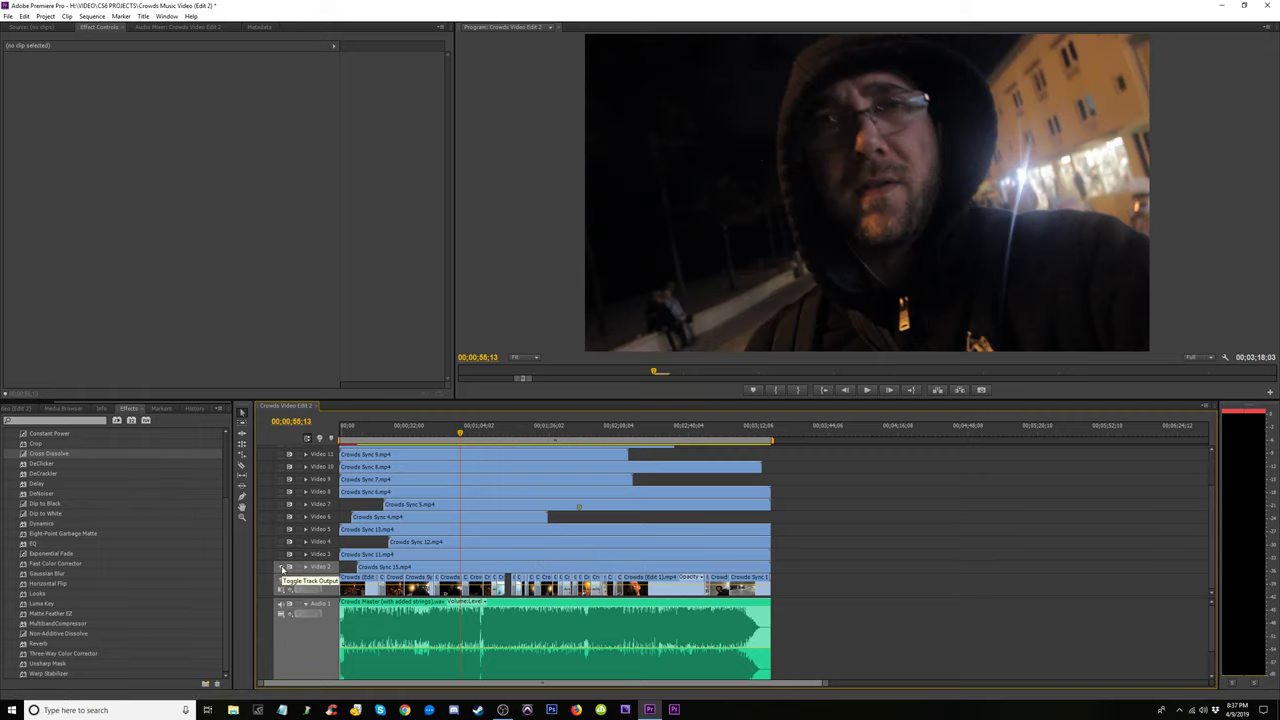
{"action": "left_click", "coordinate": [282, 566]}
{"action": "left_click", "coordinate": [281, 555]}
{"action": "left_click", "coordinate": [281, 555]}
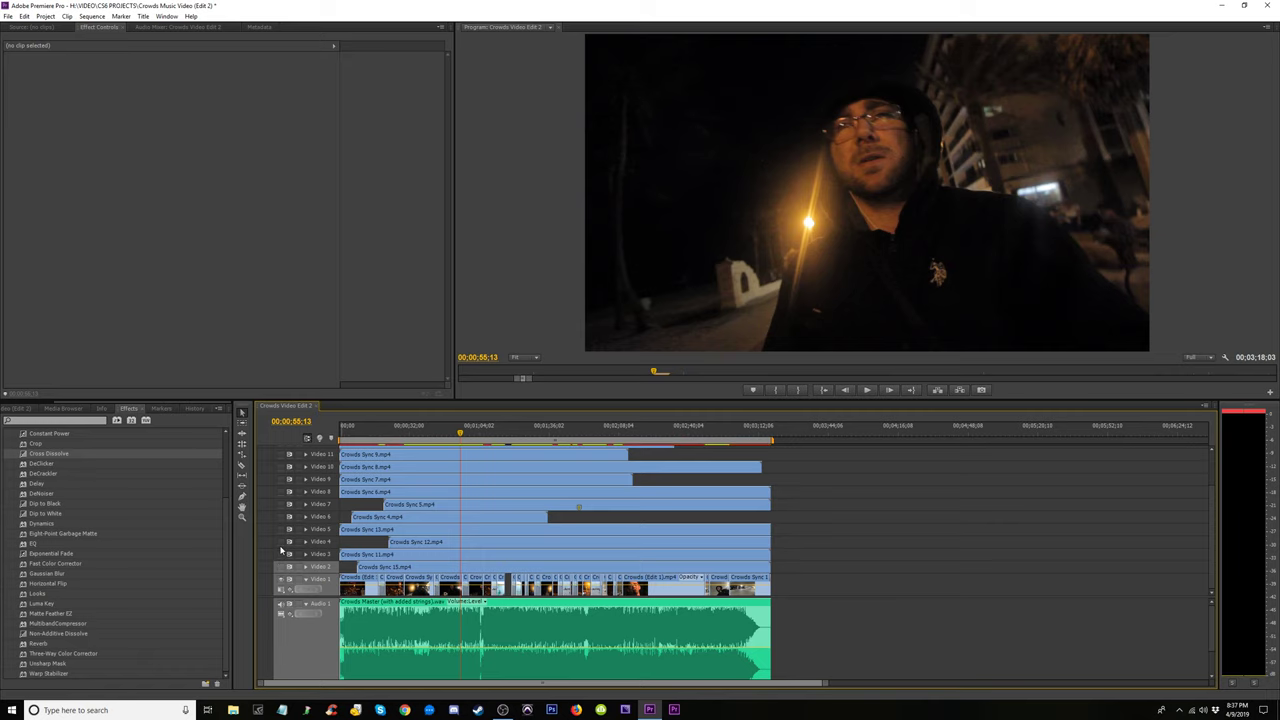
{"action": "left_click", "coordinate": [281, 555]}
{"action": "left_click", "coordinate": [281, 555]}
{"action": "left_click", "coordinate": [281, 542]}
{"action": "left_click", "coordinate": [281, 542]}
{"action": "left_click", "coordinate": [282, 529]}
{"action": "left_click", "coordinate": [282, 529]}
{"action": "left_click", "coordinate": [282, 517]}
{"action": "left_click", "coordinate": [282, 517]}
{"action": "left_click", "coordinate": [282, 505]}
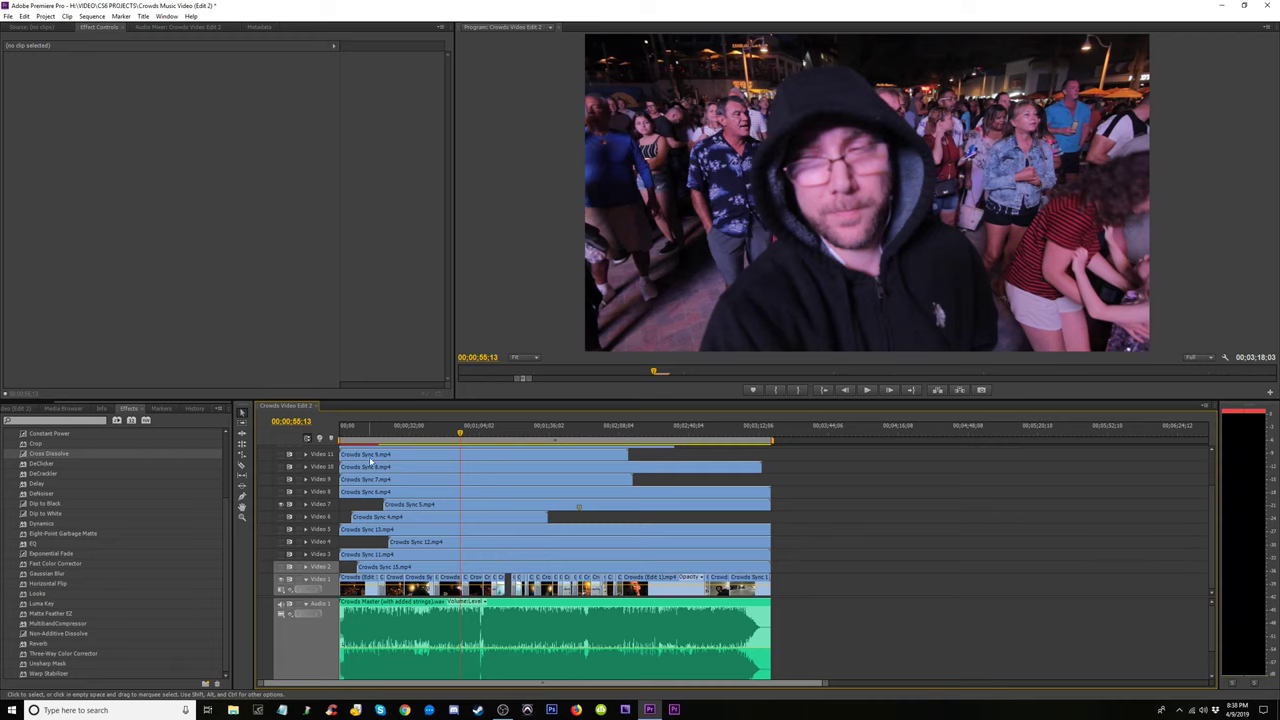
Zoom in from about 00:00:23 and scrub the crowd footage up to about 00:02:02
{"action": "left_click", "coordinate": [390, 432]}
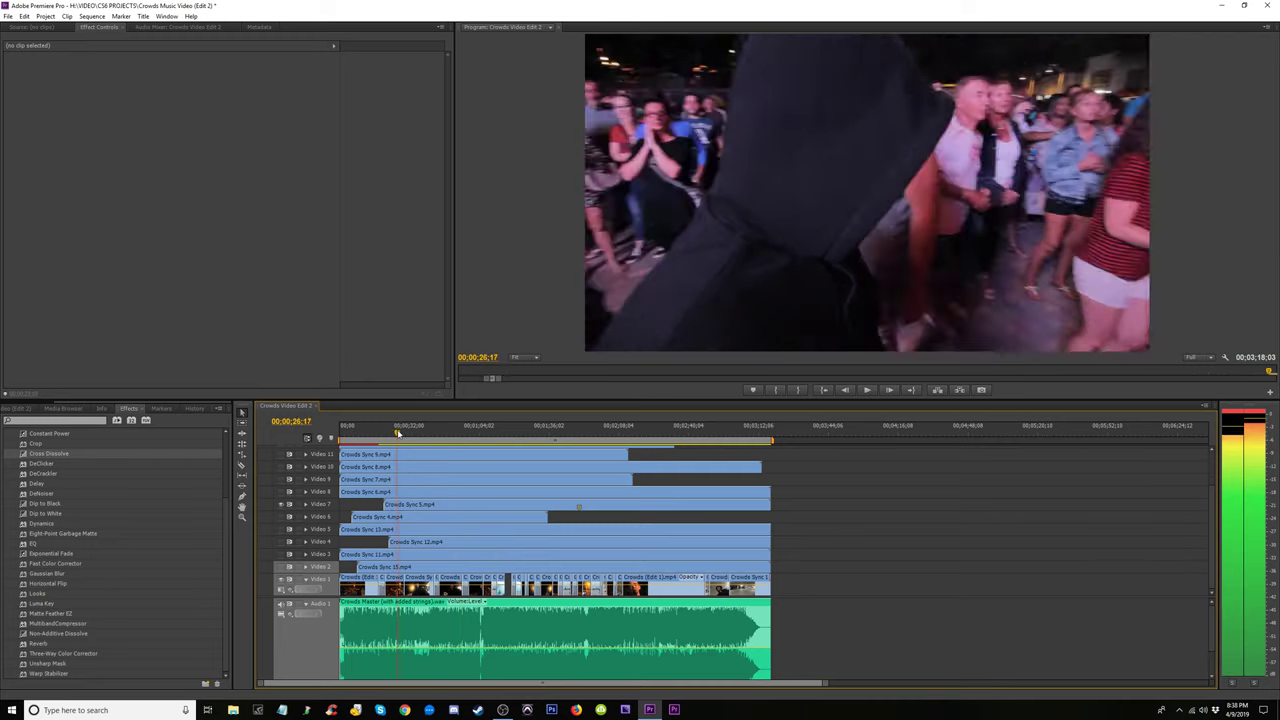
{"action": "key", "text": "equal"}
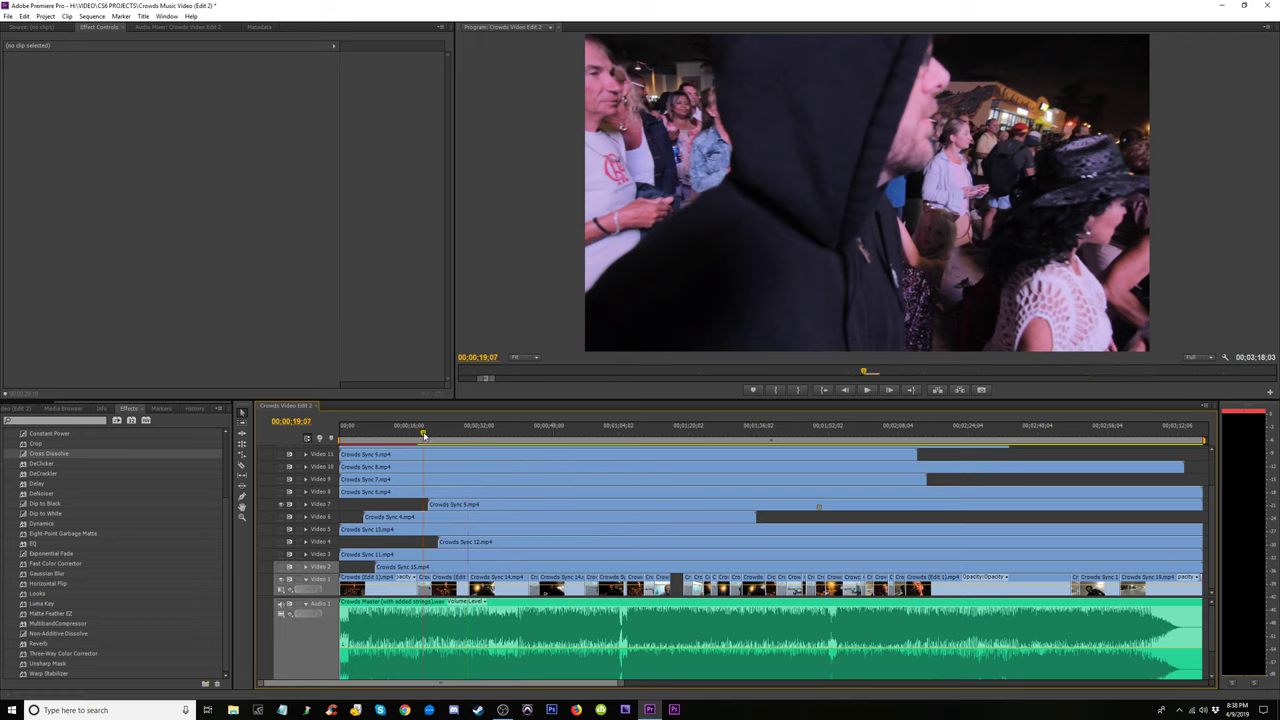
{"action": "left_click_drag", "start_coordinate": [424, 436], "coordinate": [719, 476]}
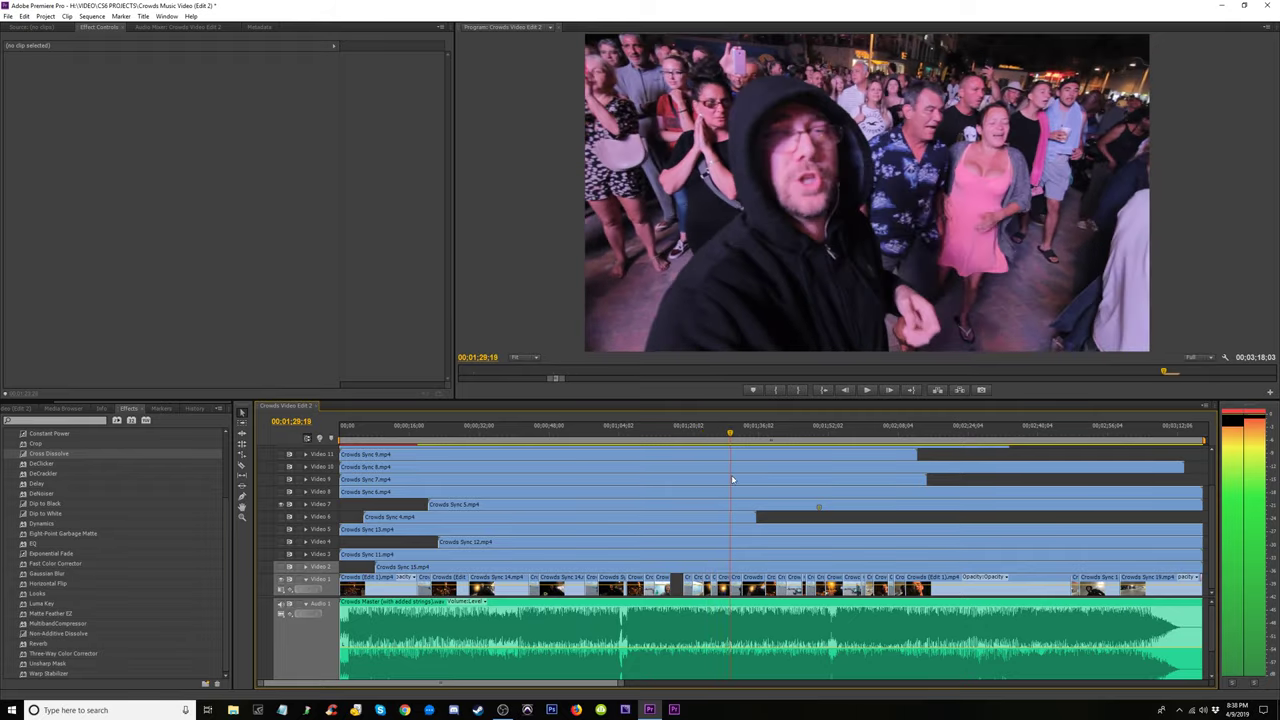
{"action": "left_click_drag", "start_coordinate": [759, 480], "coordinate": [785, 481]}
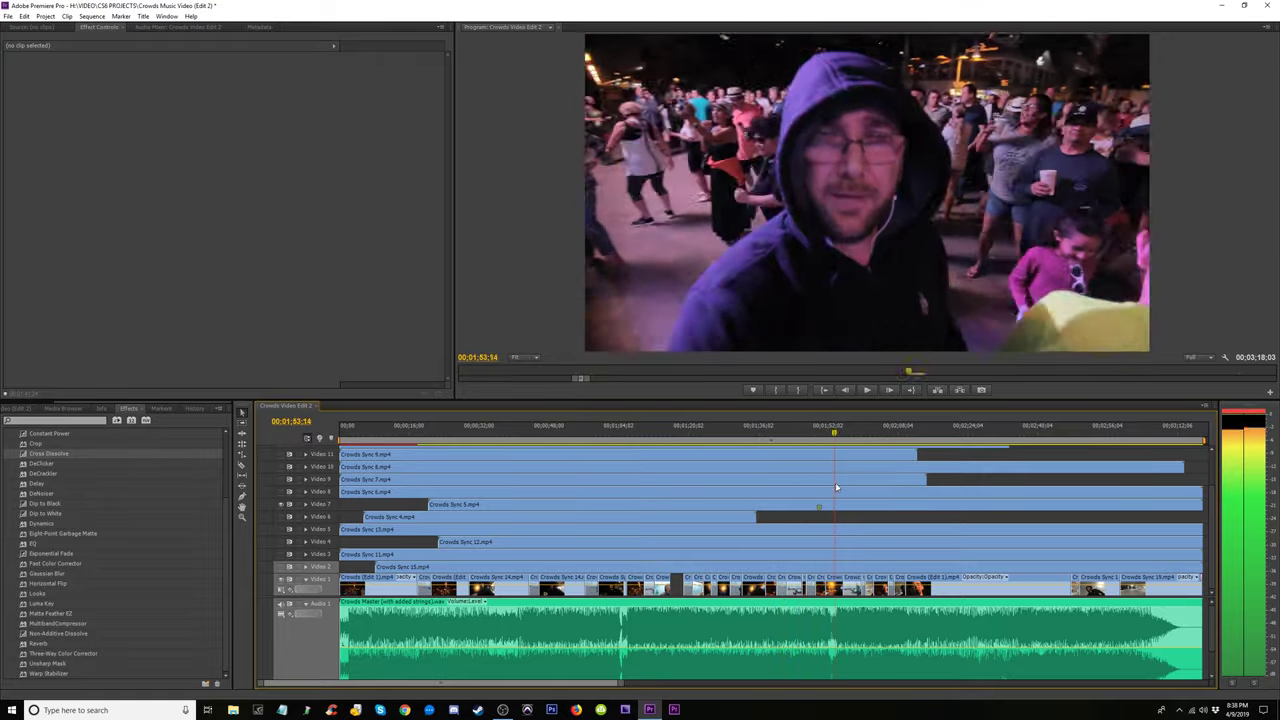
{"action": "left_click_drag", "start_coordinate": [836, 487], "coordinate": [862, 485]}
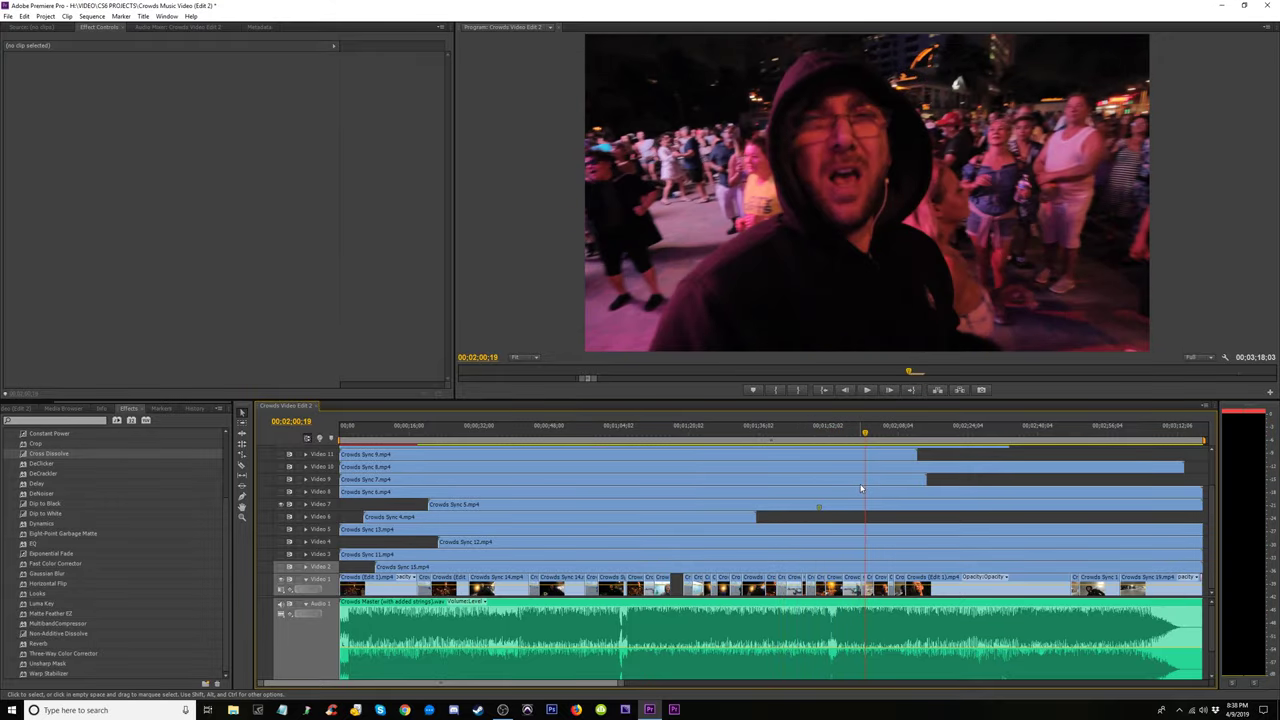
{"action": "left_click_drag", "start_coordinate": [870, 433], "coordinate": [871, 441]}
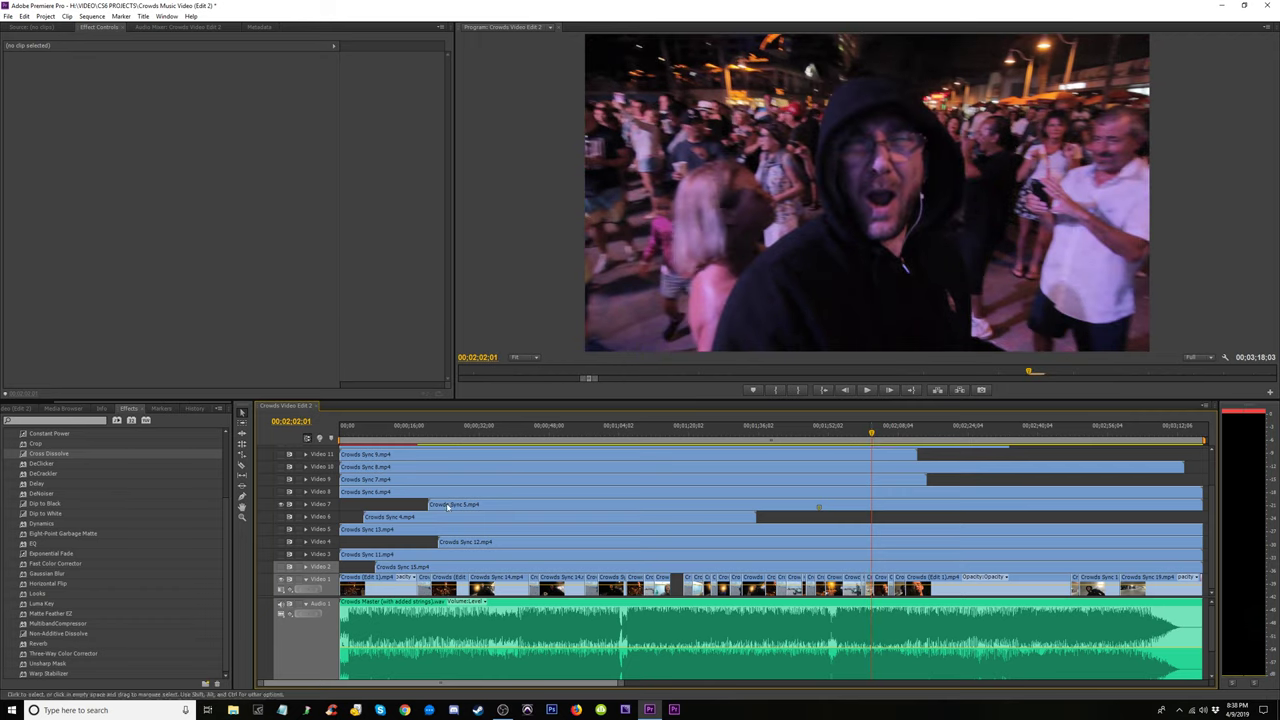
Trim Crowds Sync 5's start on Video 7 to about 00:02:02 and play it back
{"action": "left_click_drag", "start_coordinate": [428, 505], "coordinate": [868, 505]}
{"action": "key", "text": "space"}
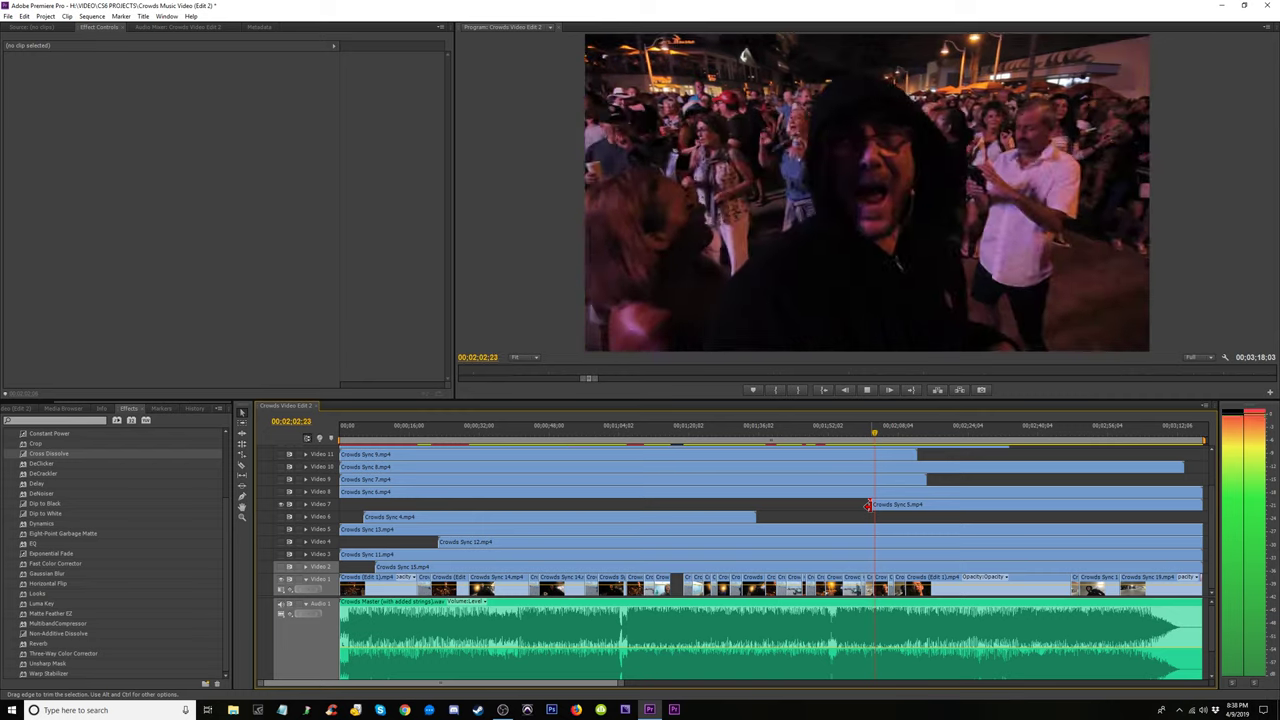
{"action": "key", "text": "space"}
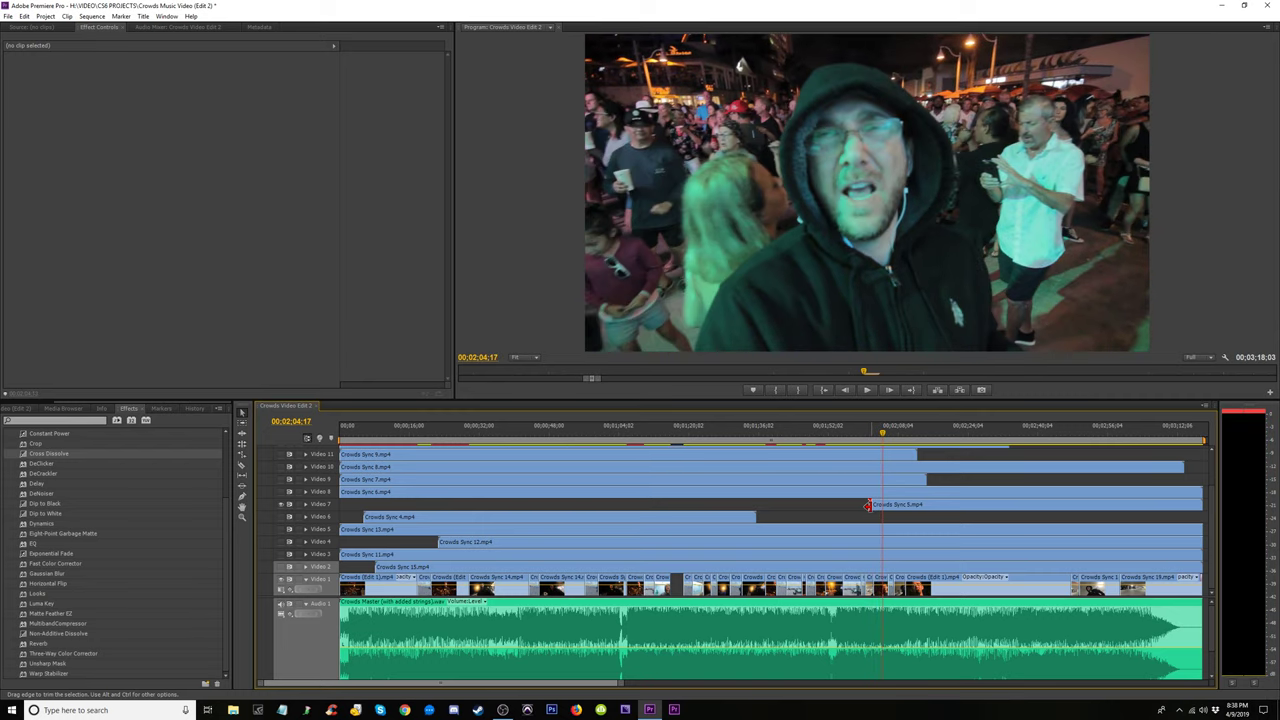
Split Crowds Sync 5 with the Razor near 00:02:05 and delete its unwanted tail
{"action": "key", "text": "c"}
{"action": "left_click_drag", "start_coordinate": [883, 432], "coordinate": [1120, 459]}
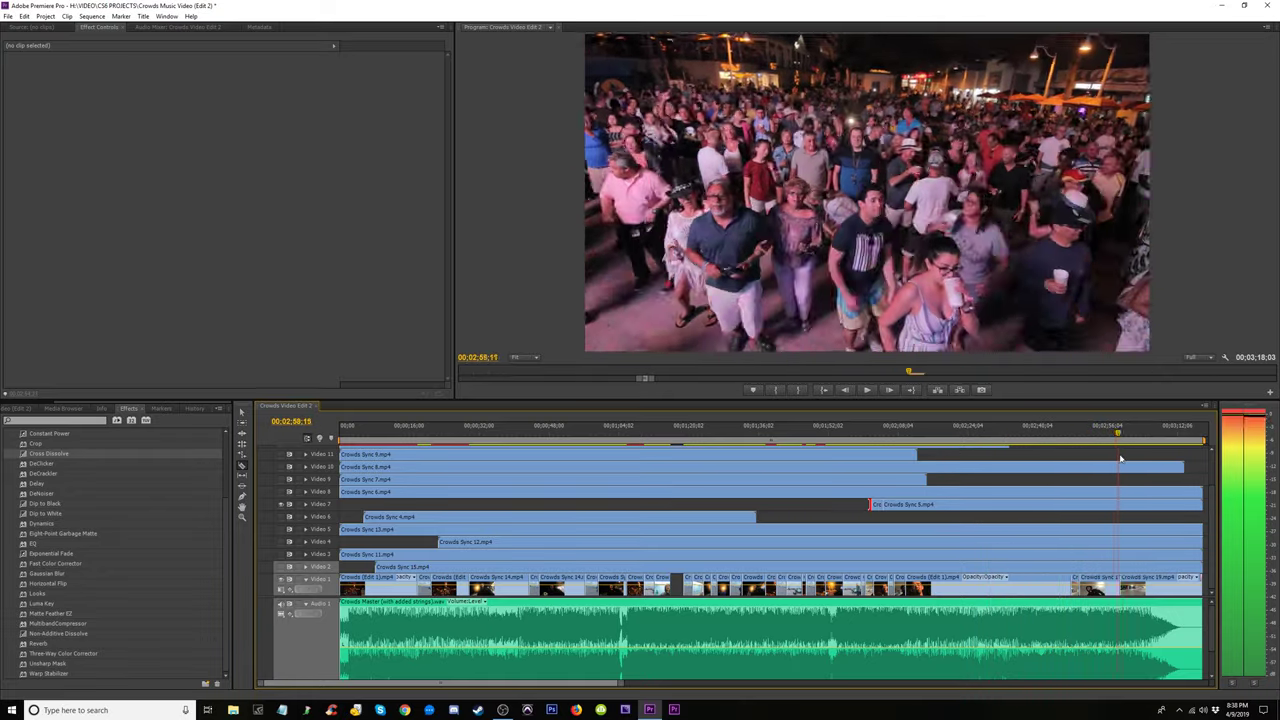
{"action": "key", "text": "c"}
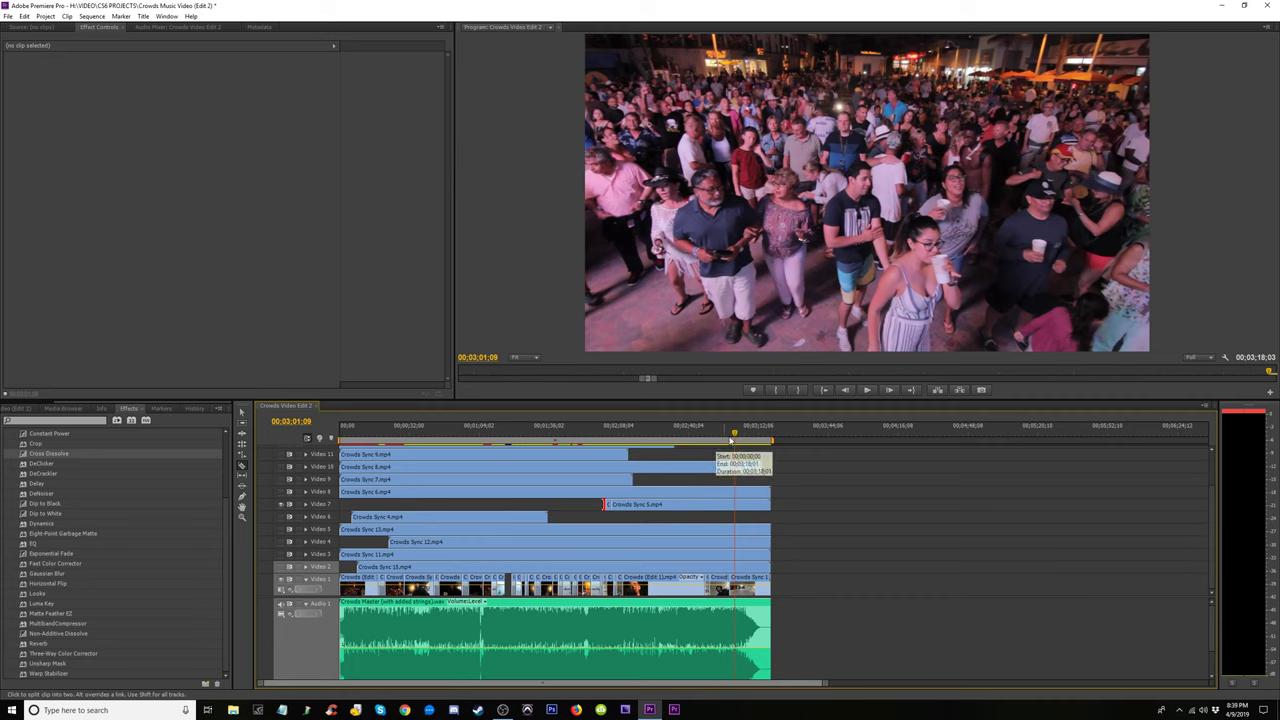
{"action": "left_click_drag", "start_coordinate": [745, 443], "coordinate": [768, 440]}
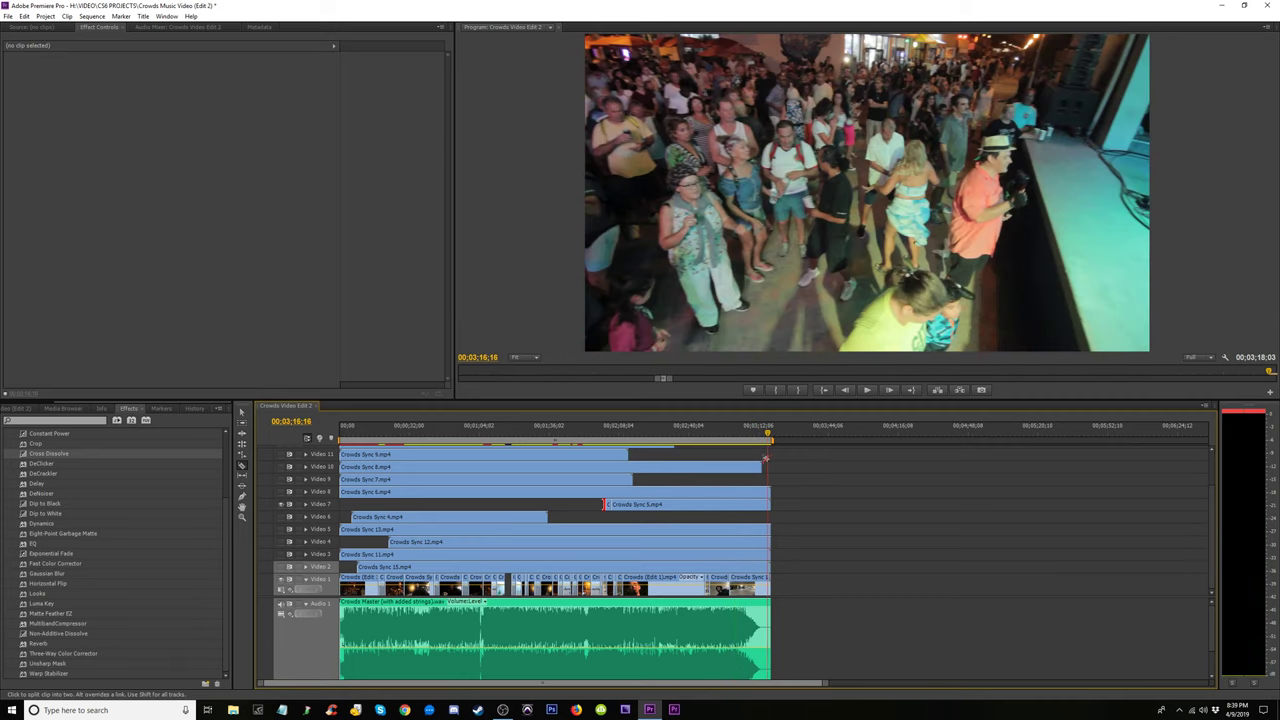
{"action": "left_click", "coordinate": [660, 509]}
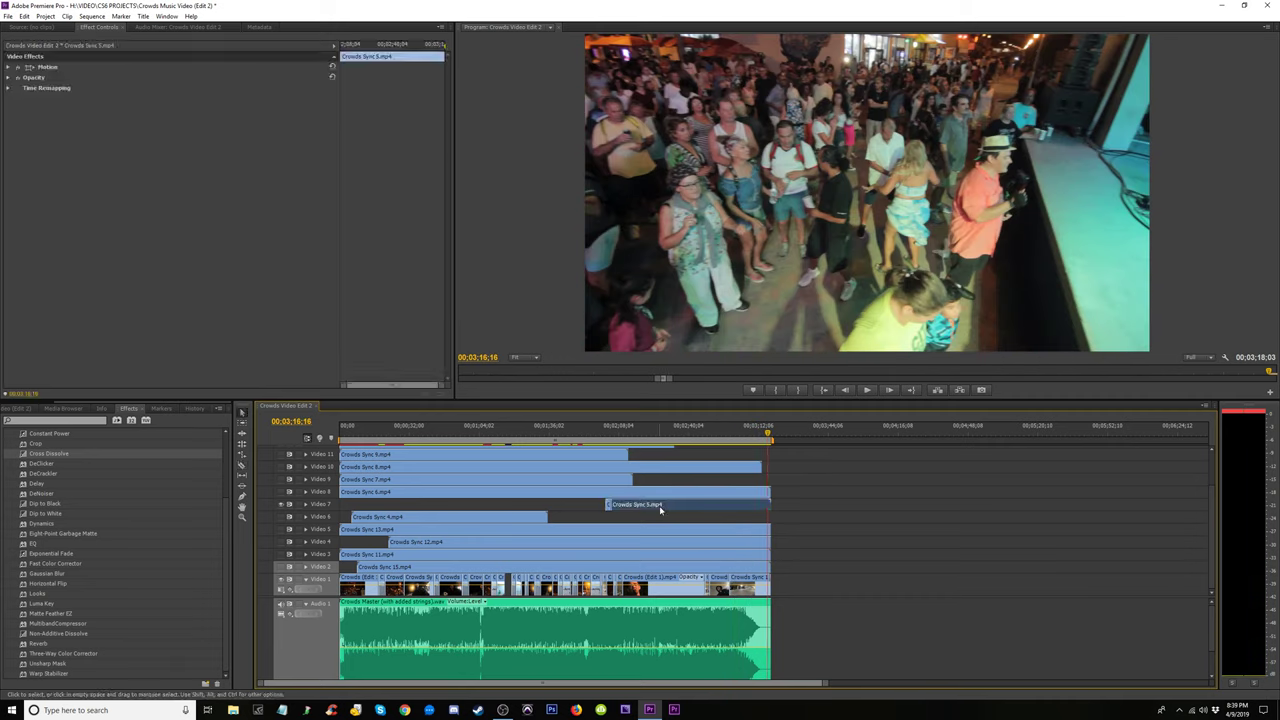
{"action": "key", "text": "Delete"}
{"action": "left_click", "coordinate": [608, 436]}
Move Crowds Sync 5 down via Video 6 onto Video 1 at 00:02:02 and play it back
{"action": "key", "text": "equal"}
{"action": "key", "text": "equal"}
{"action": "key", "text": "equal"}
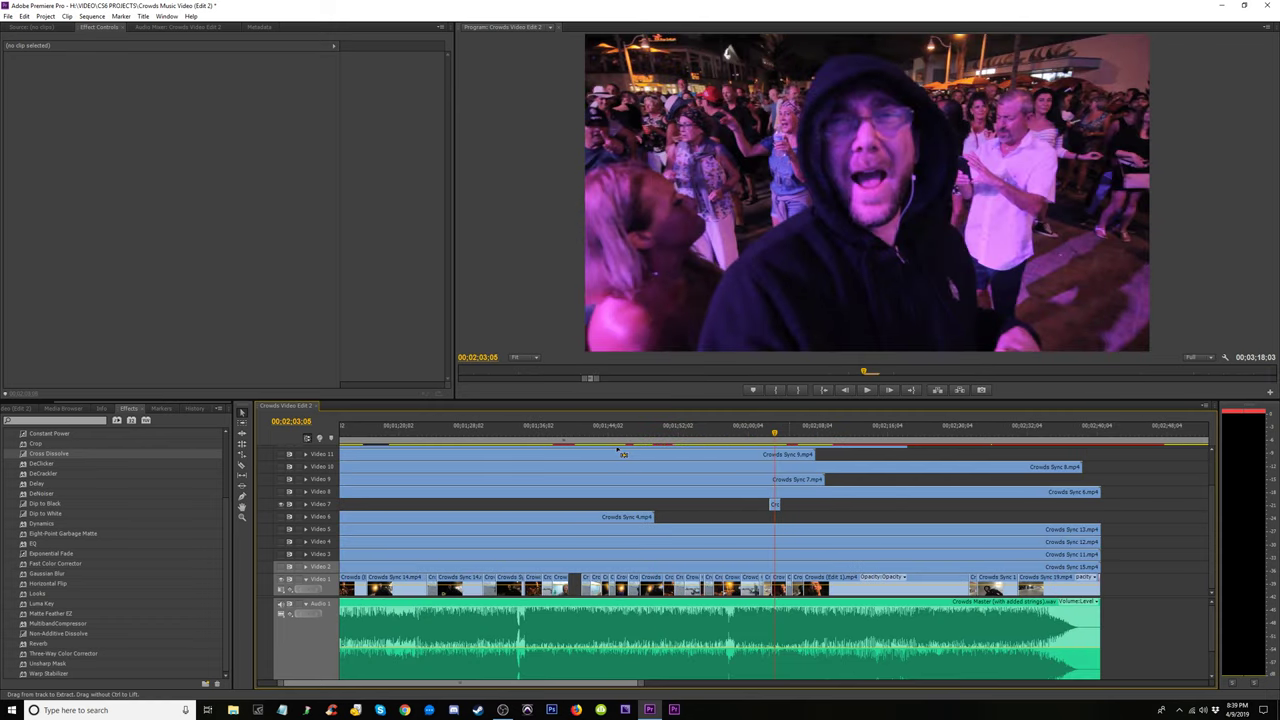
{"action": "left_click_drag", "start_coordinate": [783, 509], "coordinate": [783, 521]}
{"action": "key", "text": "equal"}
{"action": "key", "text": "equal"}
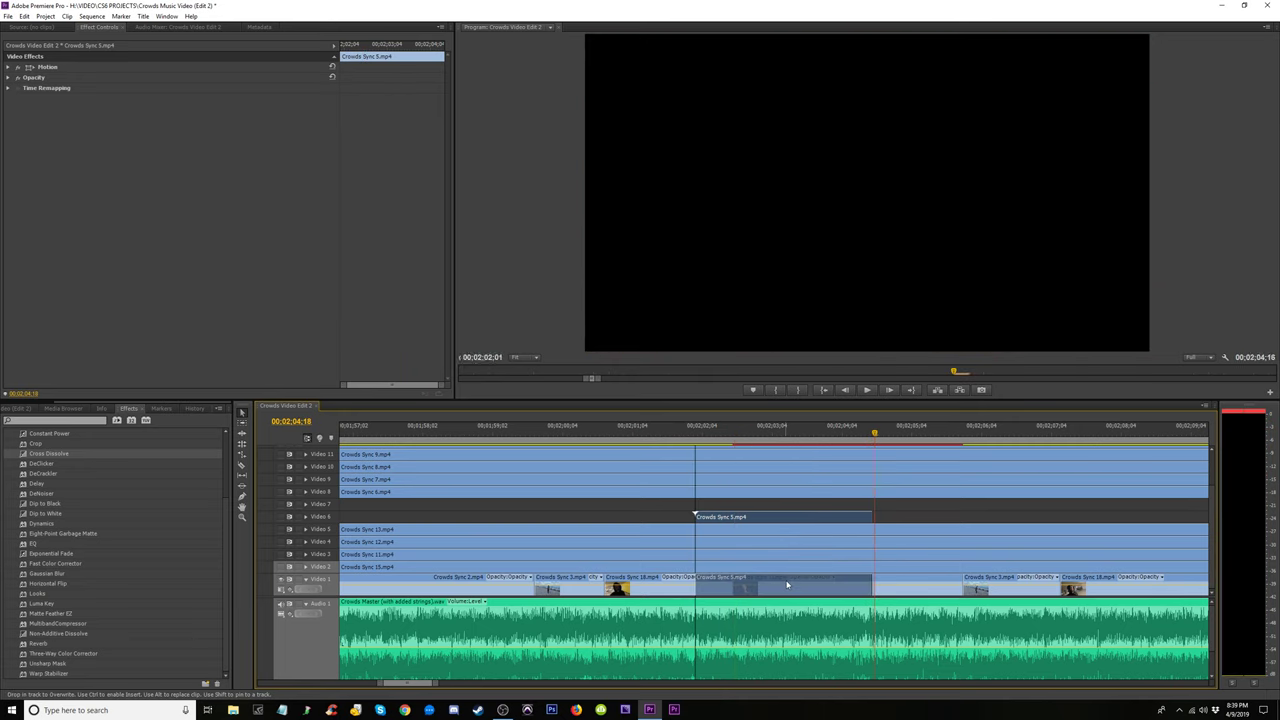
{"action": "left_click_drag", "start_coordinate": [790, 540], "coordinate": [790, 580]}
{"action": "left_click", "coordinate": [666, 435]}
{"action": "key", "text": "space"}
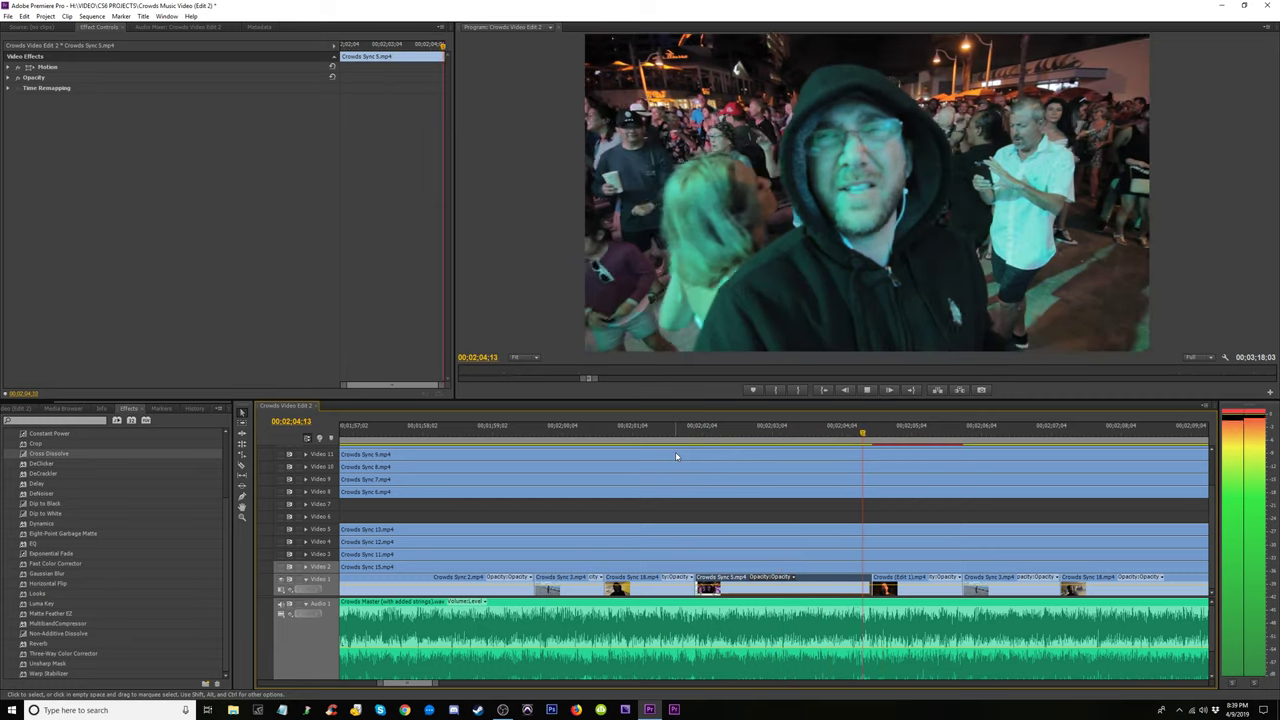
{"action": "key", "text": "space"}
{"action": "key", "text": "minus"}
{"action": "key", "text": "minus"}
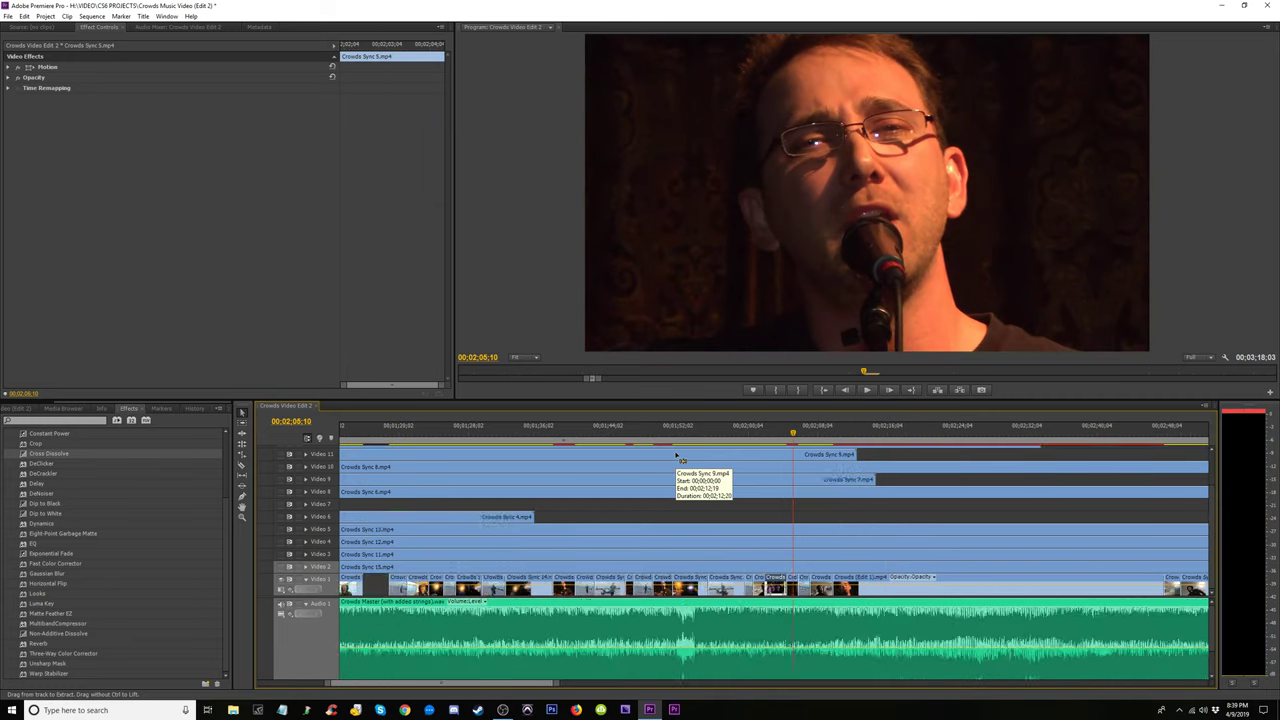
{"action": "key", "text": "minus"}
{"action": "key", "text": "minus"}
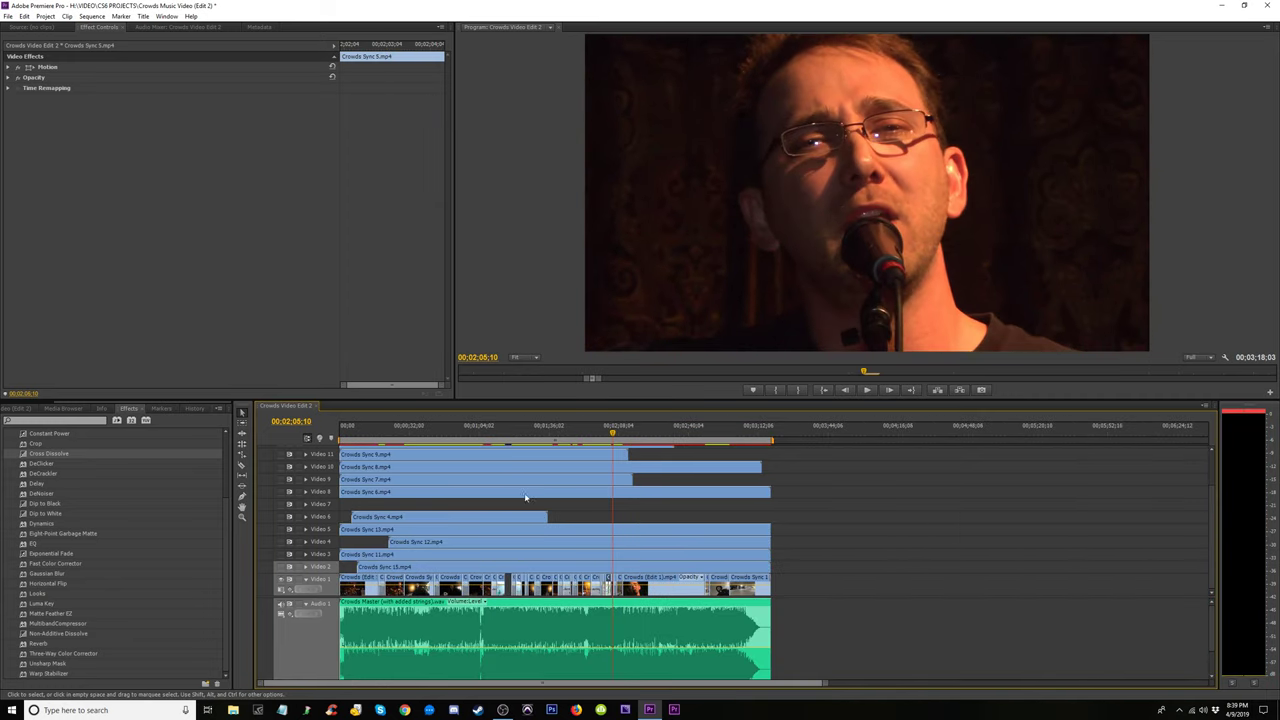
Play the edit from the start to about 00:01:29, then trim Crowds Sync 6's head on Video 8 to 00:01:29:02
{"action": "left_click", "coordinate": [358, 430]}
{"action": "key", "text": "equal"}
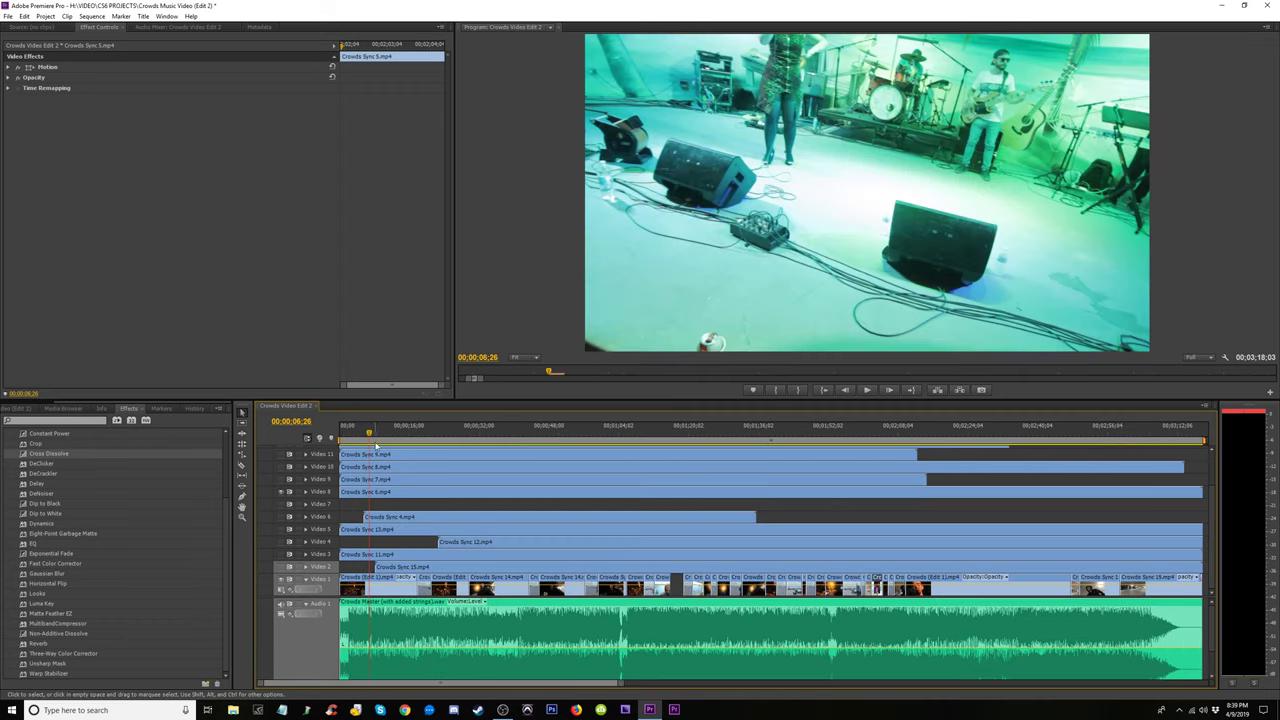
{"action": "left_click_drag", "start_coordinate": [380, 434], "coordinate": [397, 437]}
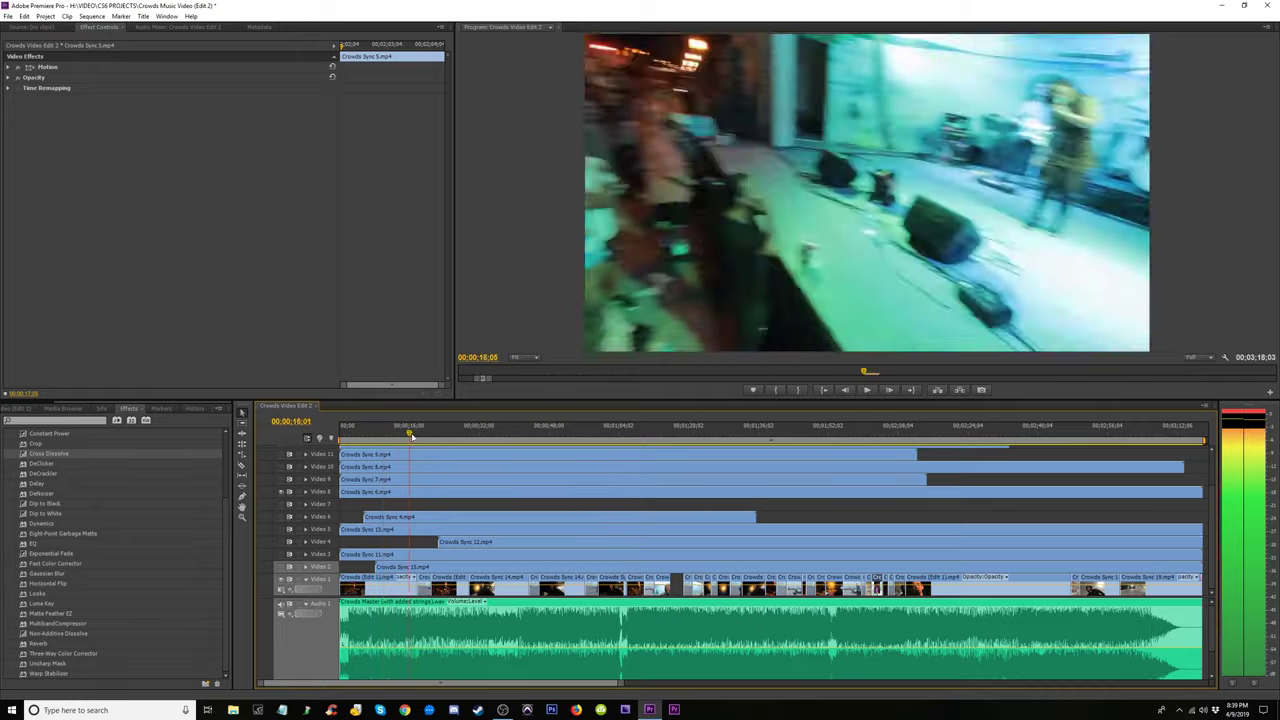
{"action": "left_click", "coordinate": [346, 432]}
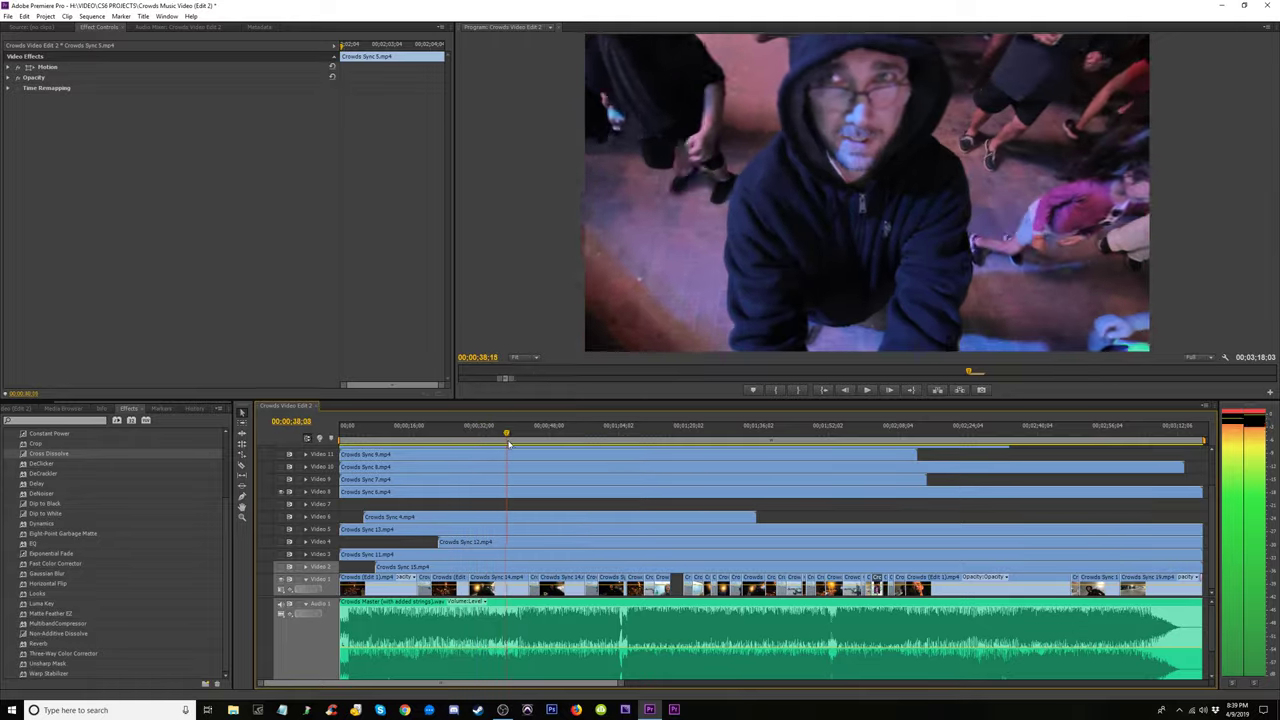
{"action": "left_click_drag", "start_coordinate": [521, 447], "coordinate": [531, 448]}
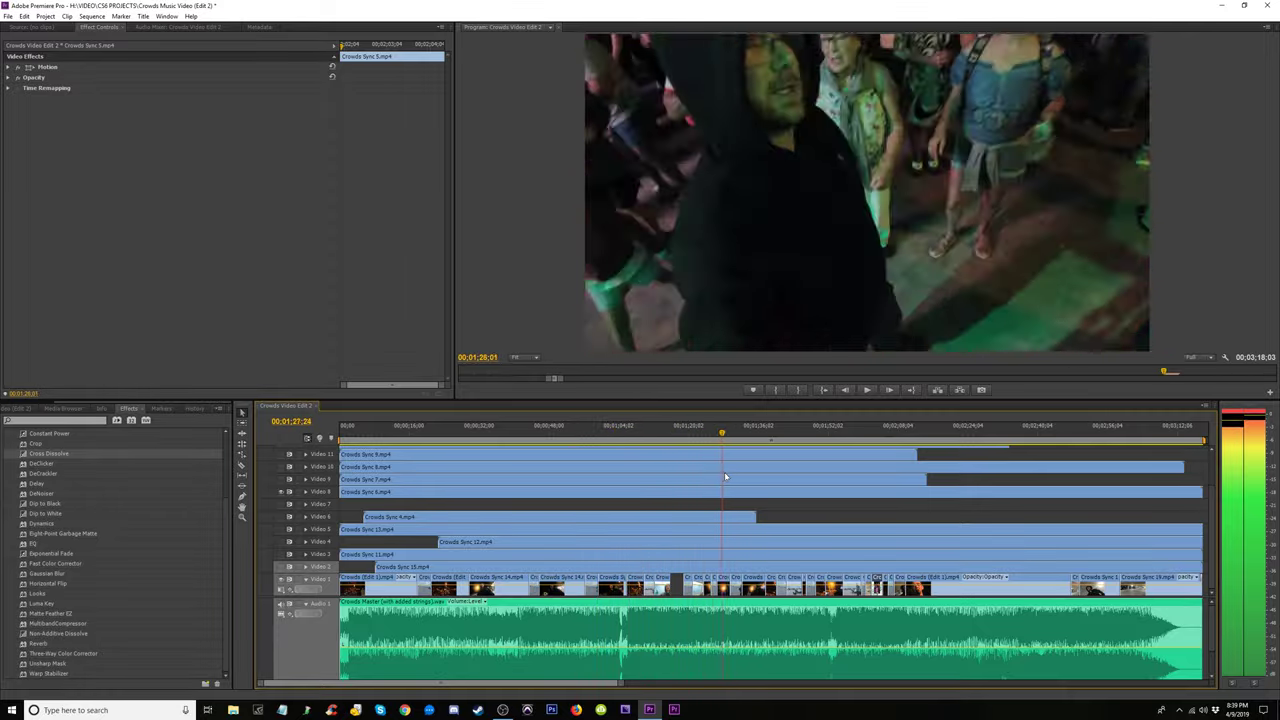
{"action": "key", "text": "space"}
{"action": "left_click_drag", "start_coordinate": [342, 492], "coordinate": [729, 492]}
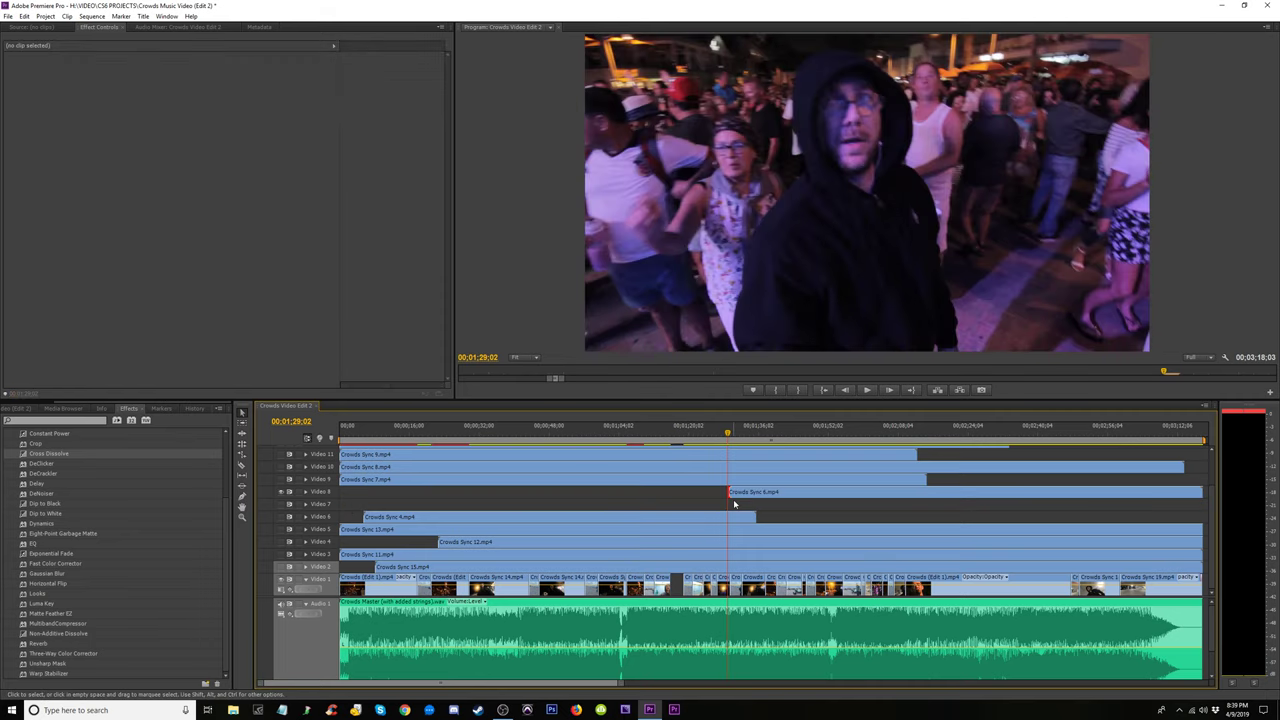
Play the Crowds Sync 6 cutaway and scrub from 00:01:50:05 to around 00:02:02
{"action": "left_click", "coordinate": [741, 433]}
{"action": "key", "text": "space"}
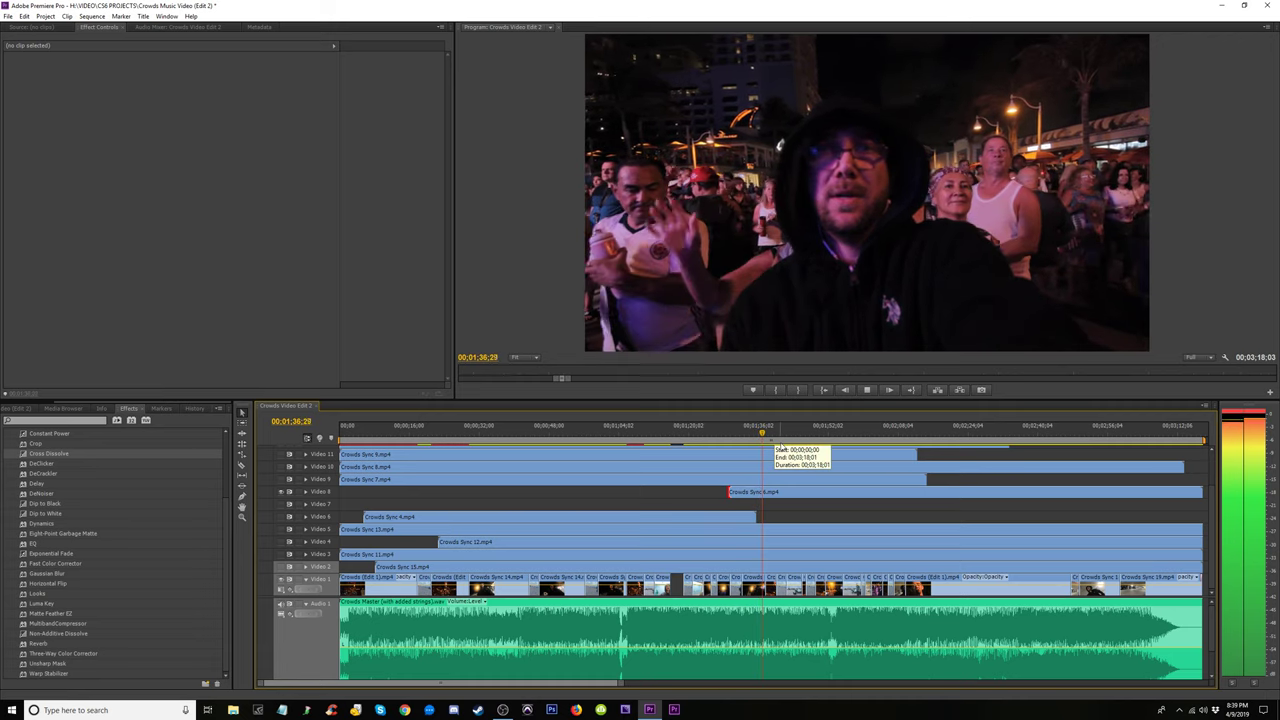
{"action": "key", "text": "minus"}
{"action": "key", "text": "equal"}
{"action": "key", "text": "equal"}
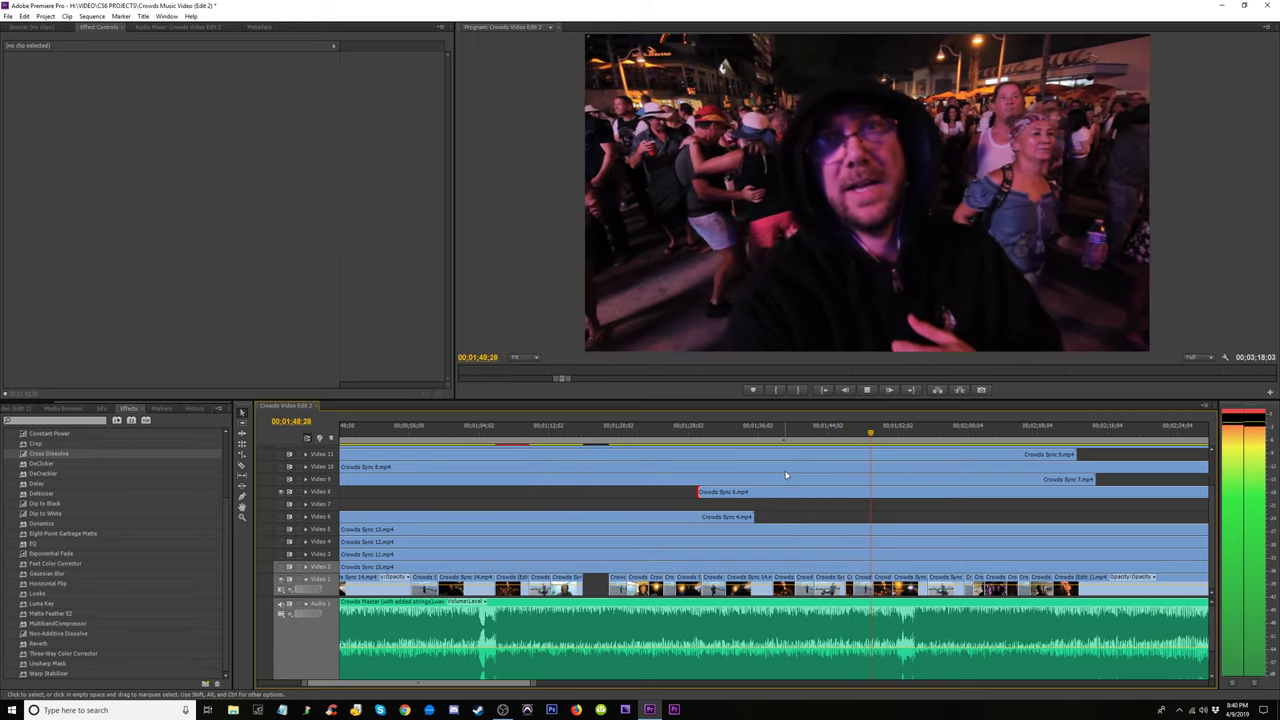
{"action": "key", "text": "space"}
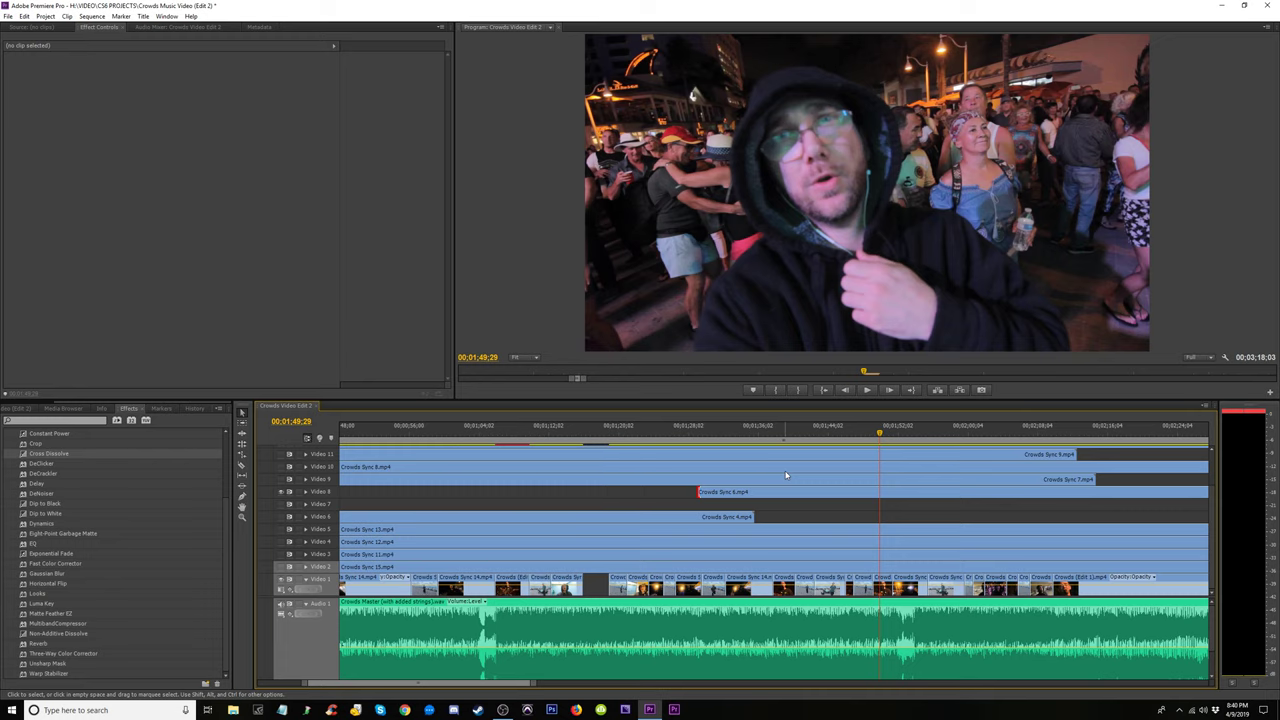
{"action": "key", "text": "minus"}
{"action": "left_click", "coordinate": [820, 432]}
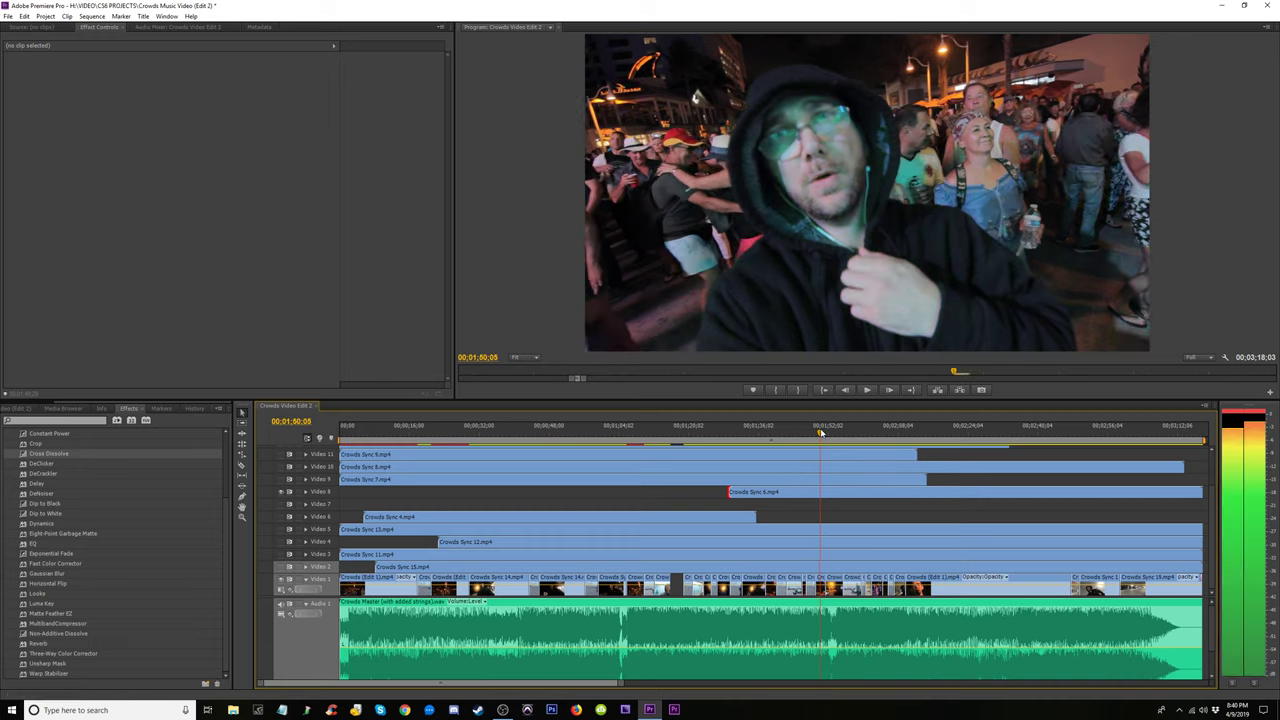
{"action": "left_click_drag", "start_coordinate": [820, 432], "coordinate": [853, 440]}
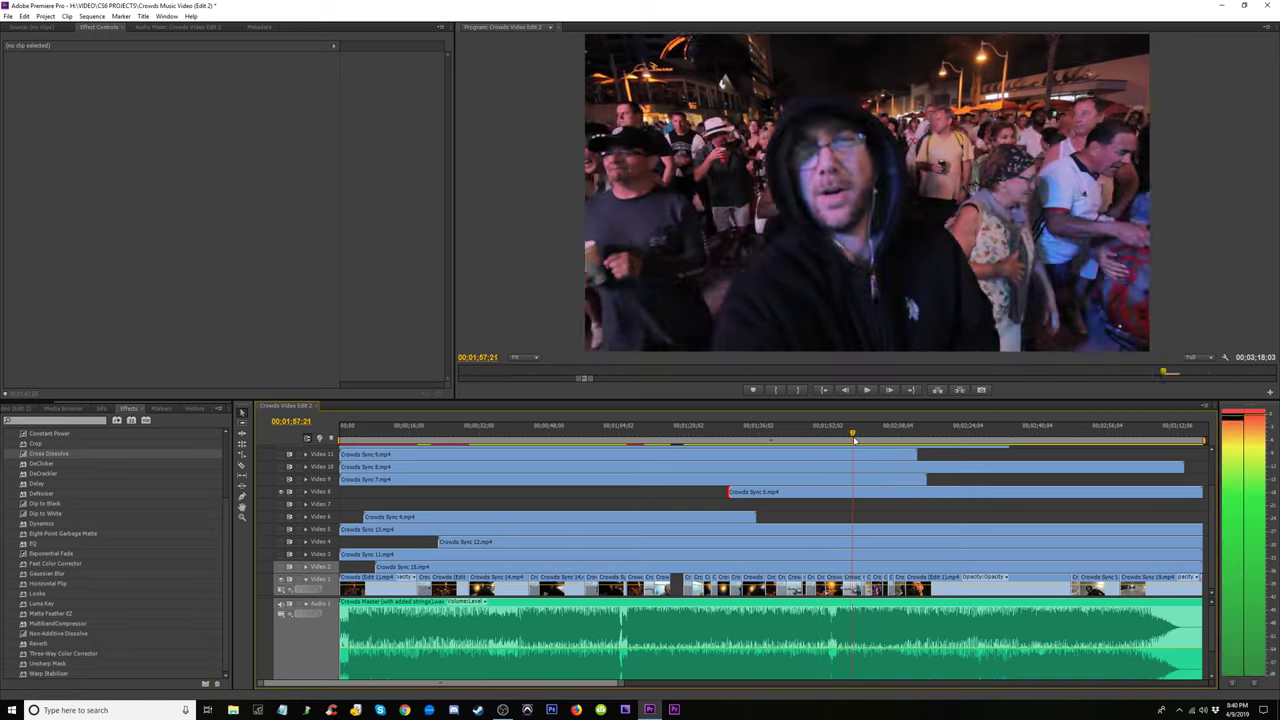
{"action": "left_click_drag", "start_coordinate": [853, 440], "coordinate": [872, 446]}
Split the Crowds Sync 6 clip on Video 8 at the playhead and open a small gap
{"action": "key", "text": "c"}
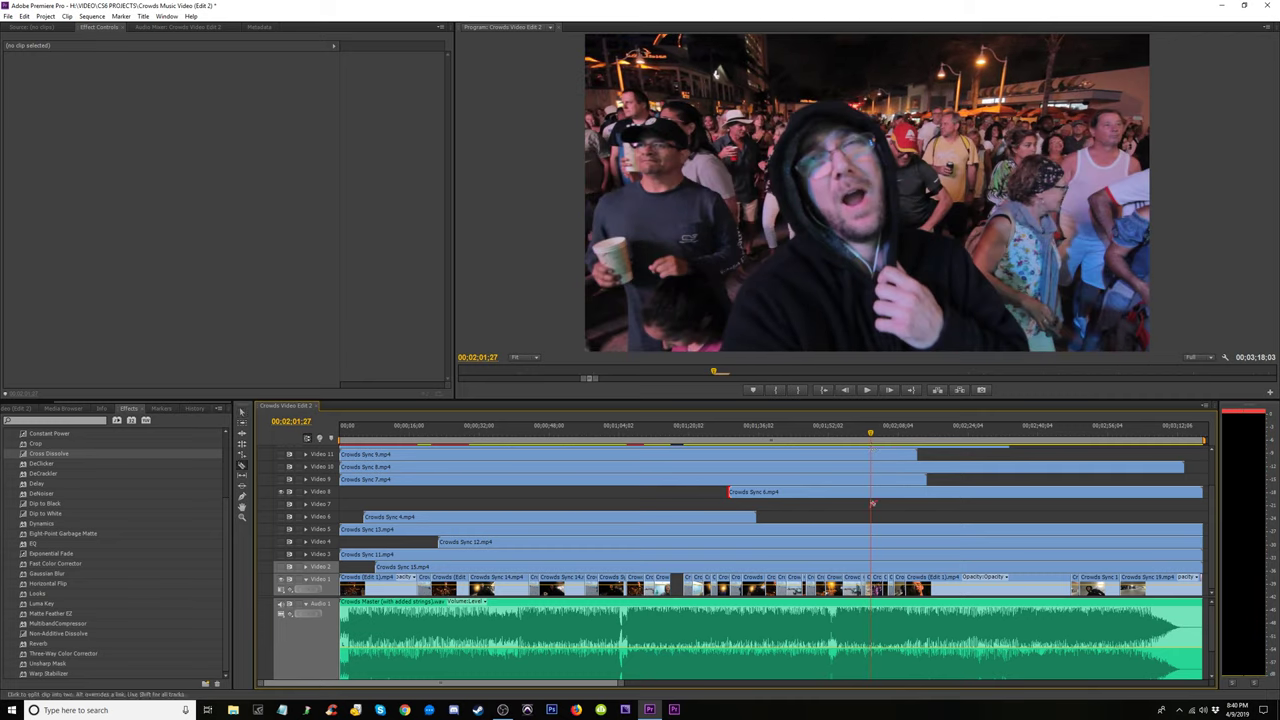
{"action": "left_click", "coordinate": [872, 493]}
{"action": "key", "text": "="}
{"action": "key", "text": "="}
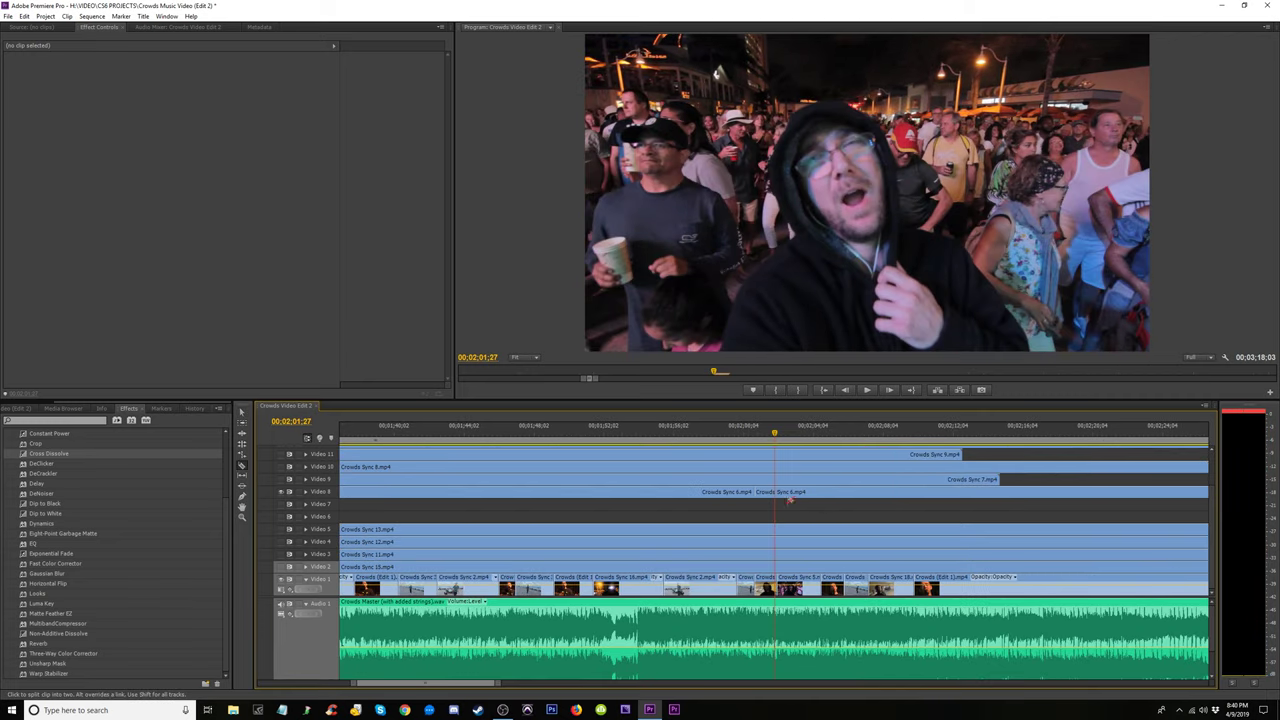
{"action": "key", "text": "v"}
{"action": "left_click_drag", "start_coordinate": [773, 492], "coordinate": [775, 492]}
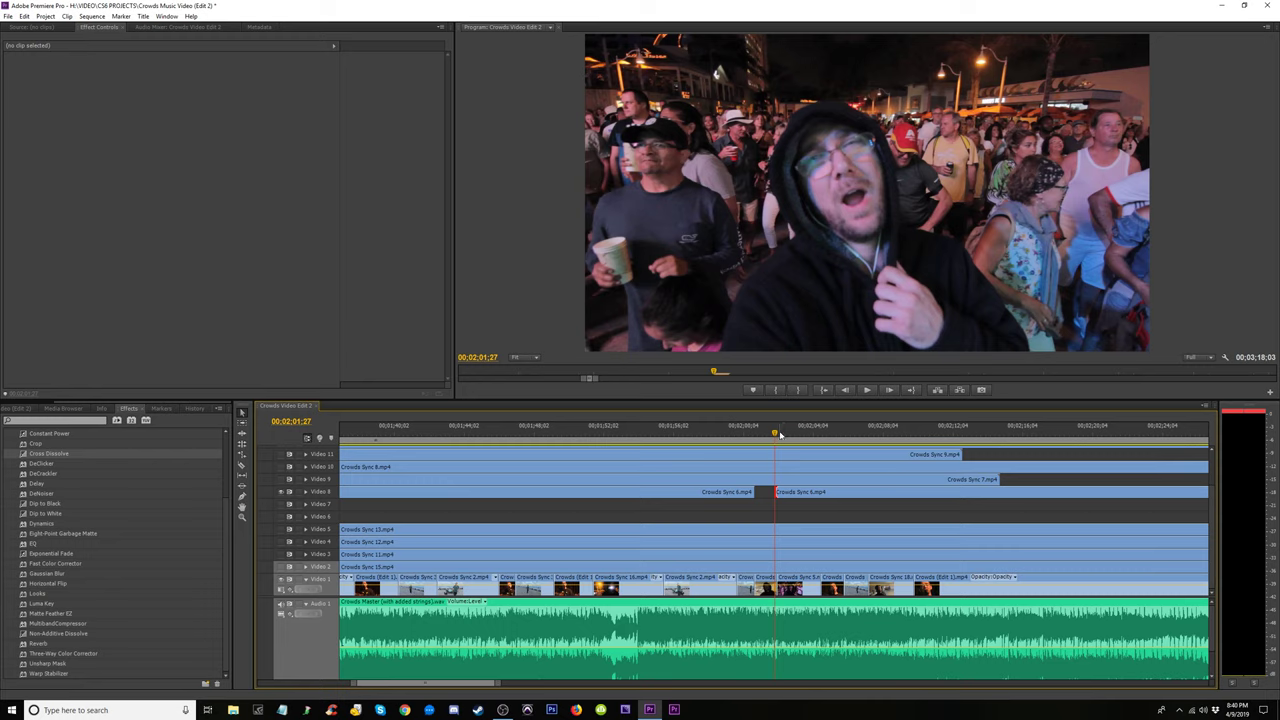
Select the later Crowds Sync 6 piece and scrub and play around its end to review timing
{"action": "mouse_move", "coordinate": [780, 435]}
{"action": "left_mouse_down"}
{"action": "mouse_move", "coordinate": [1052, 458]}
{"action": "mouse_move", "coordinate": [931, 432]}
{"action": "mouse_move", "coordinate": [1040, 434]}
{"action": "left_mouse_up"}
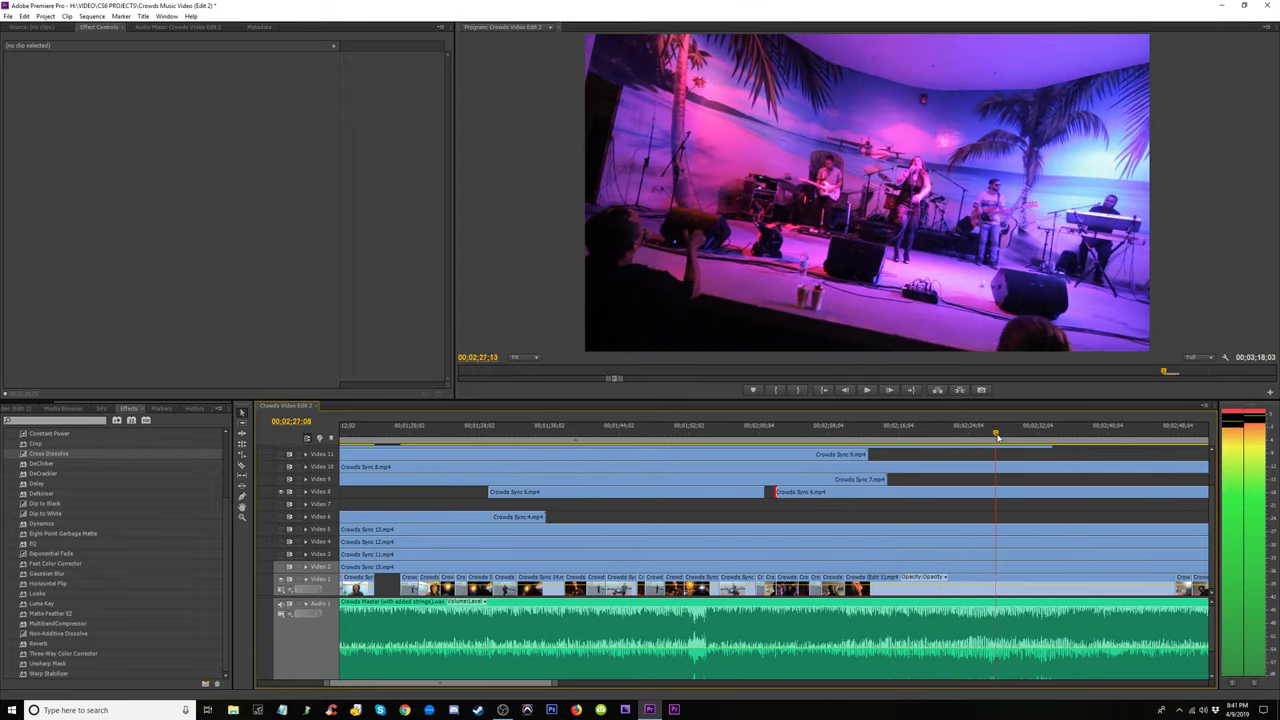
{"action": "key", "text": "minus"}
{"action": "left_click", "coordinate": [953, 491]}
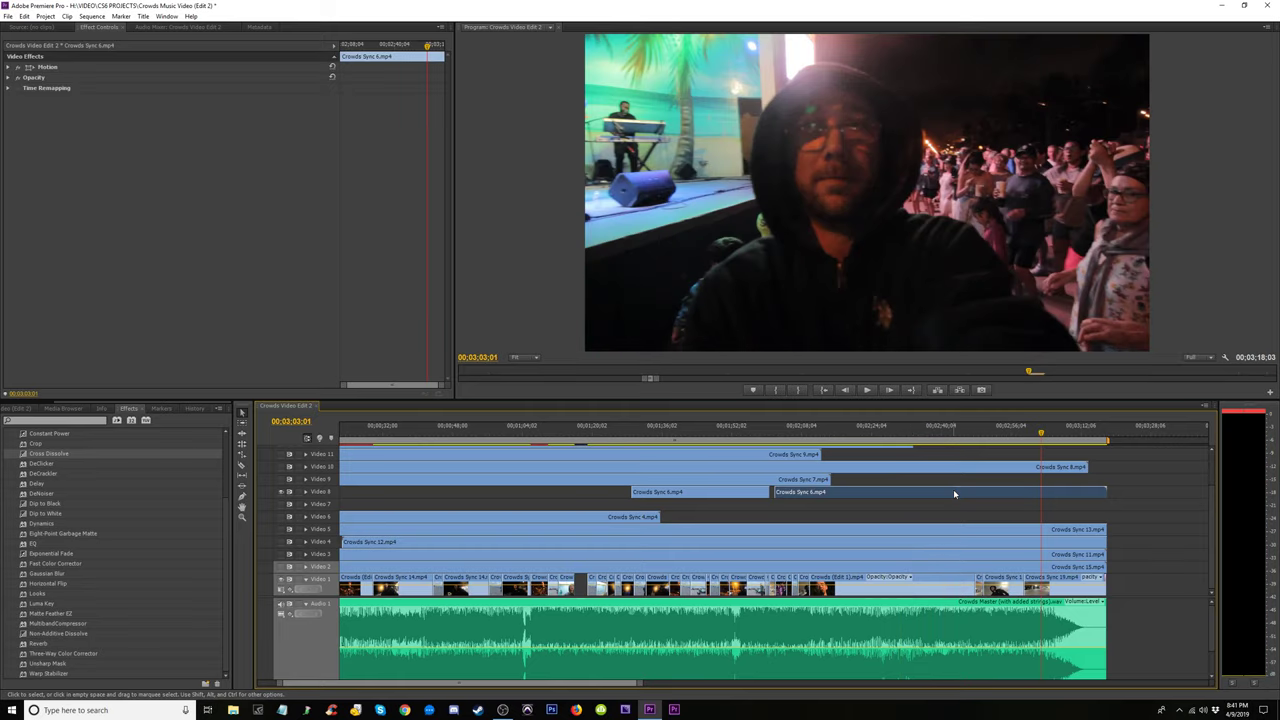
{"action": "left_click", "coordinate": [1054, 432]}
{"action": "left_click_drag", "start_coordinate": [1072, 432], "coordinate": [1033, 440]}
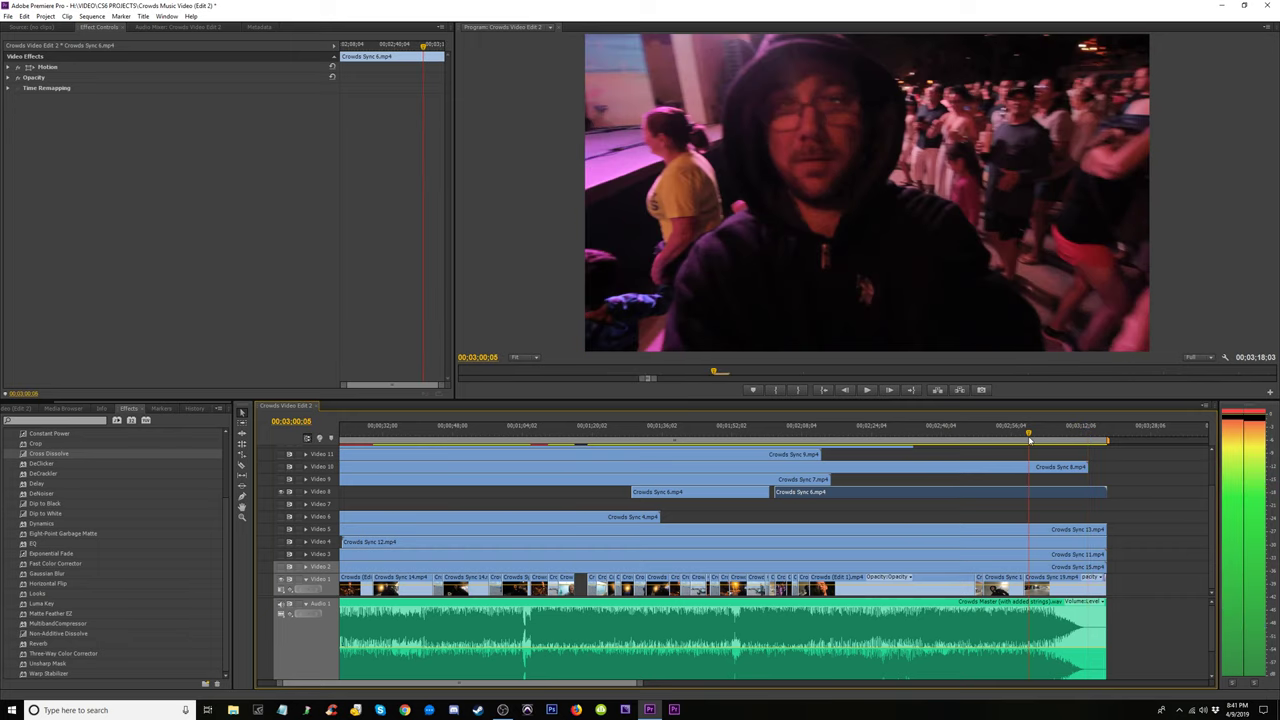
{"action": "left_click_drag", "start_coordinate": [1040, 440], "coordinate": [1014, 445]}
{"action": "key", "text": "space"}
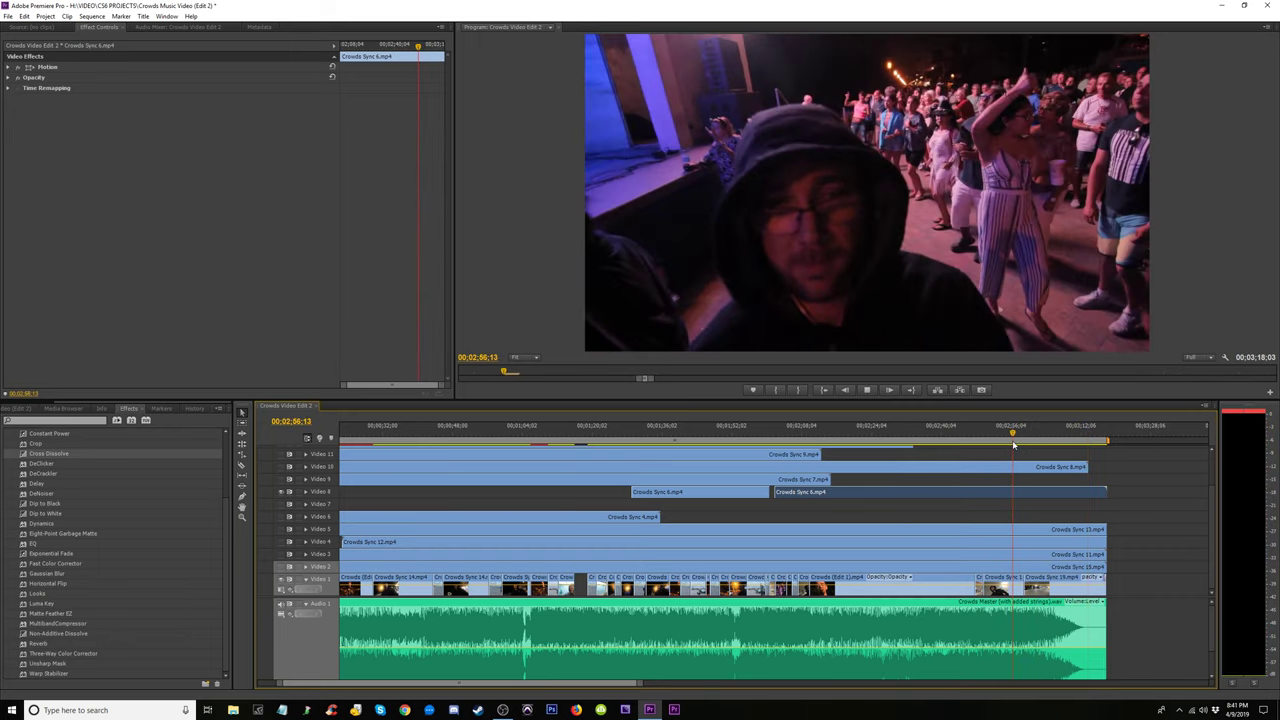
{"action": "key", "text": "space"}
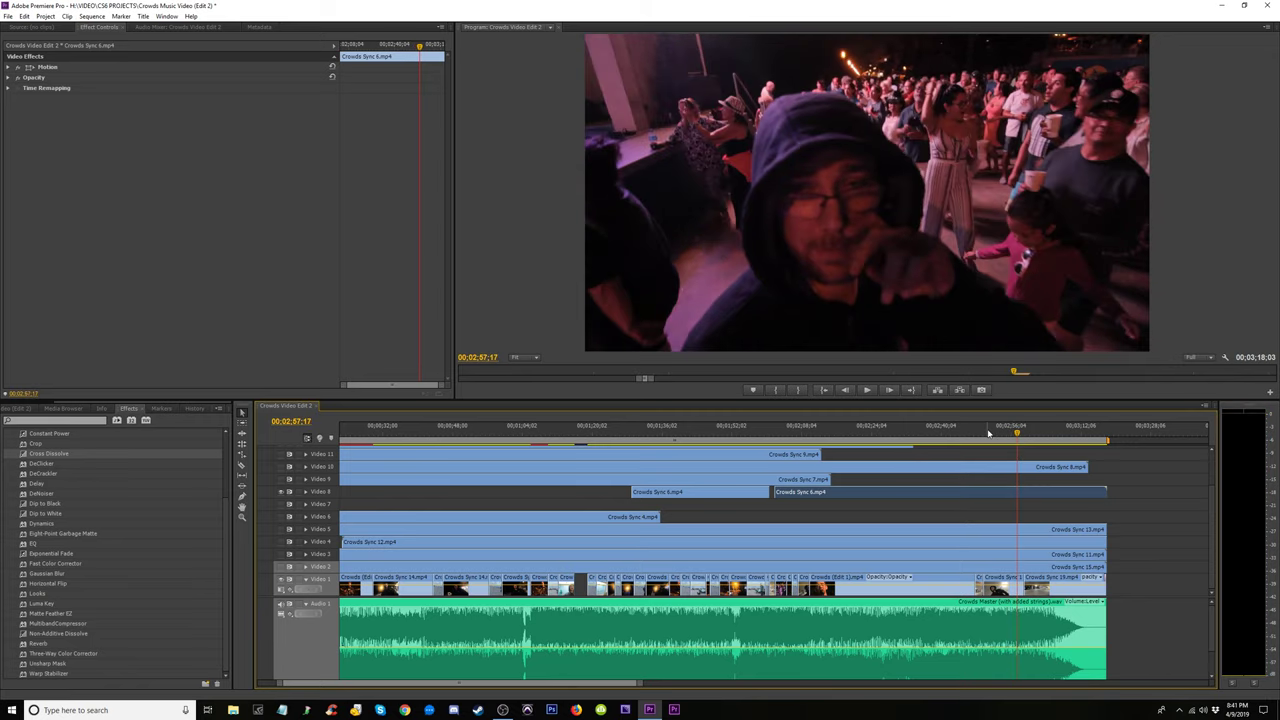
Trim the later cutaway piece to start at 00:02:55:15 and play it back
{"action": "left_click", "coordinate": [990, 440]}
{"action": "key", "text": "space"}
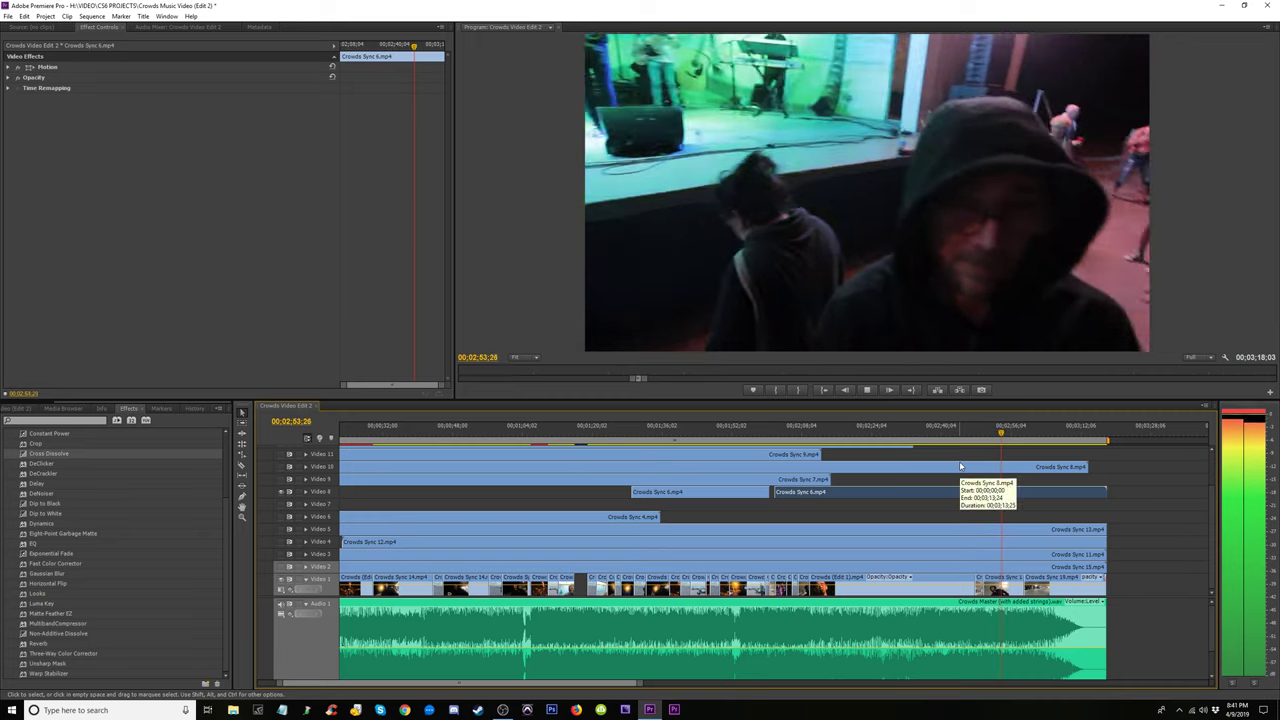
{"action": "key", "text": "space"}
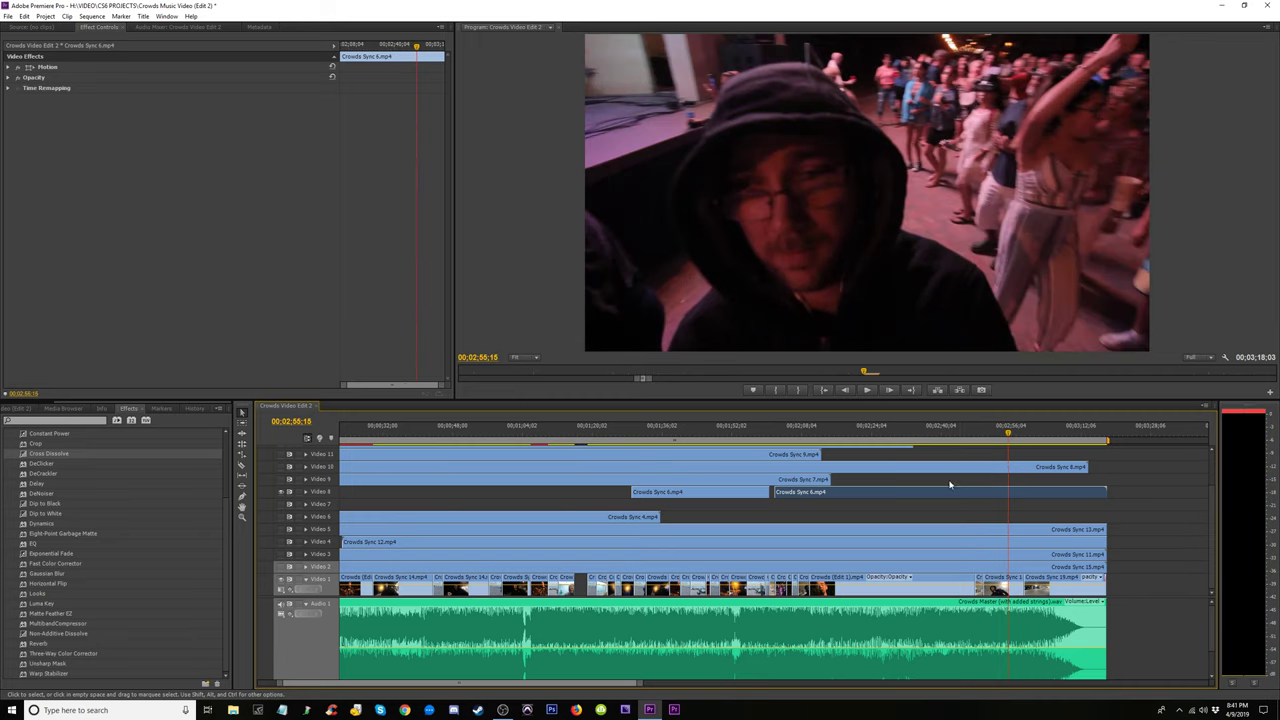
{"action": "left_click_drag", "start_coordinate": [780, 491], "coordinate": [1010, 493]}
{"action": "key", "text": "space"}
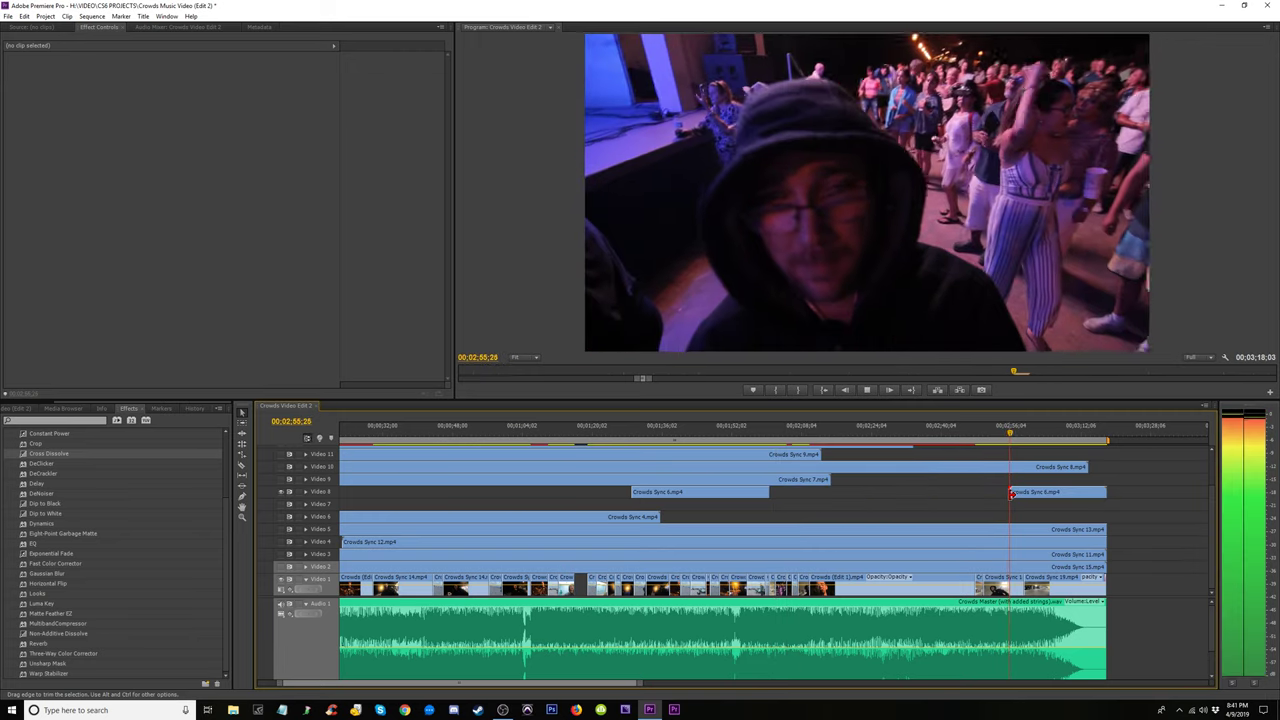
{"action": "key", "text": "space"}
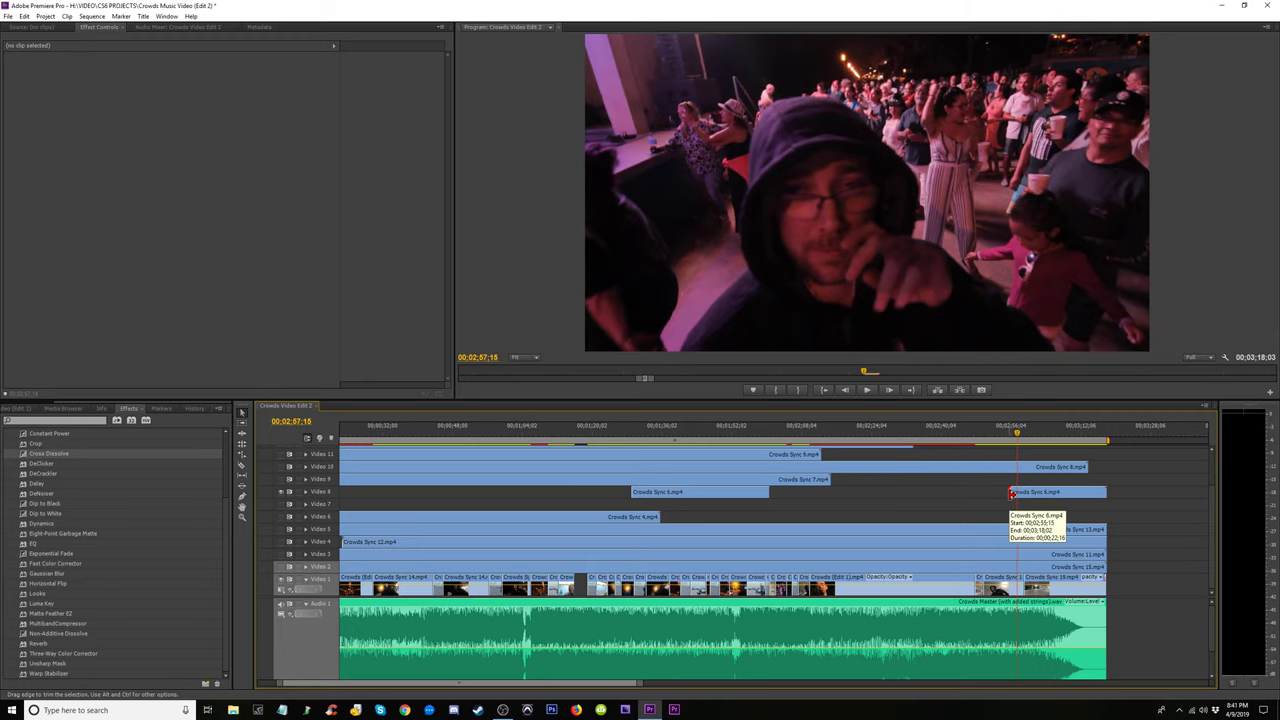
{"action": "key", "text": "equal"}
{"action": "key", "text": "equal"}
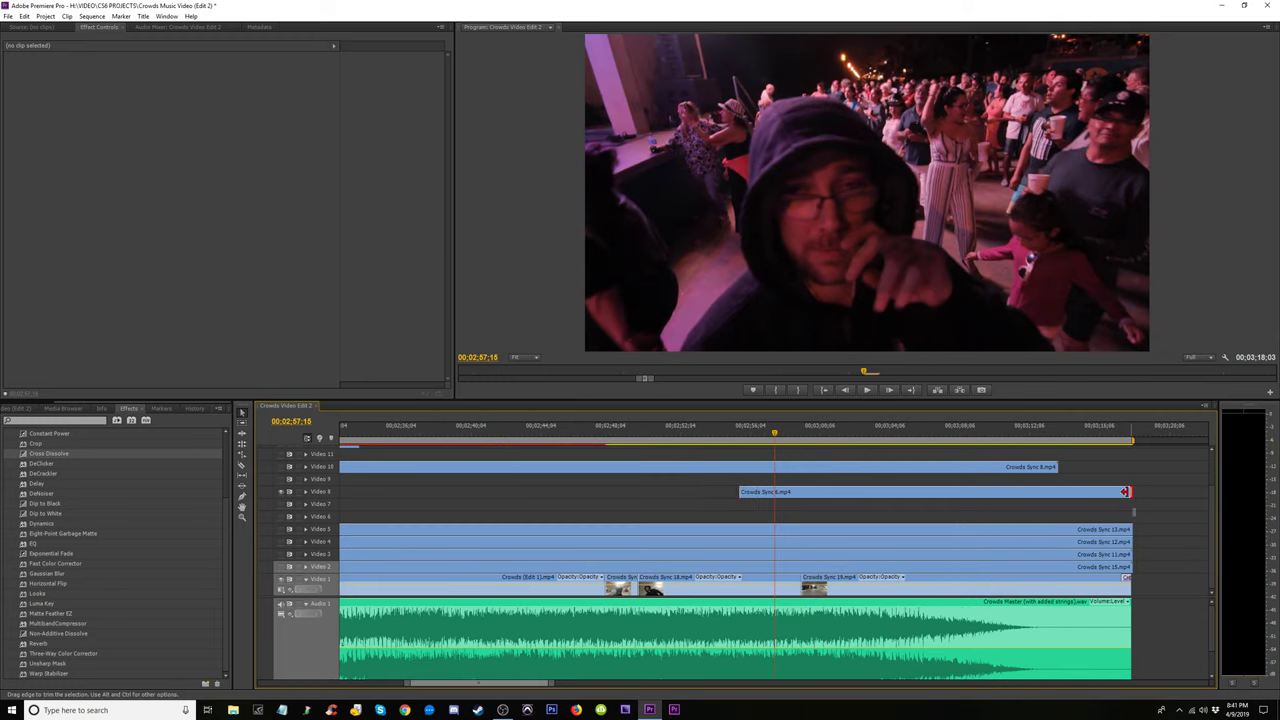
Test an earlier end for the cutaway, restore it, and park the playhead at 02;56;24
{"action": "left_click_drag", "start_coordinate": [1125, 491], "coordinate": [1018, 494]}
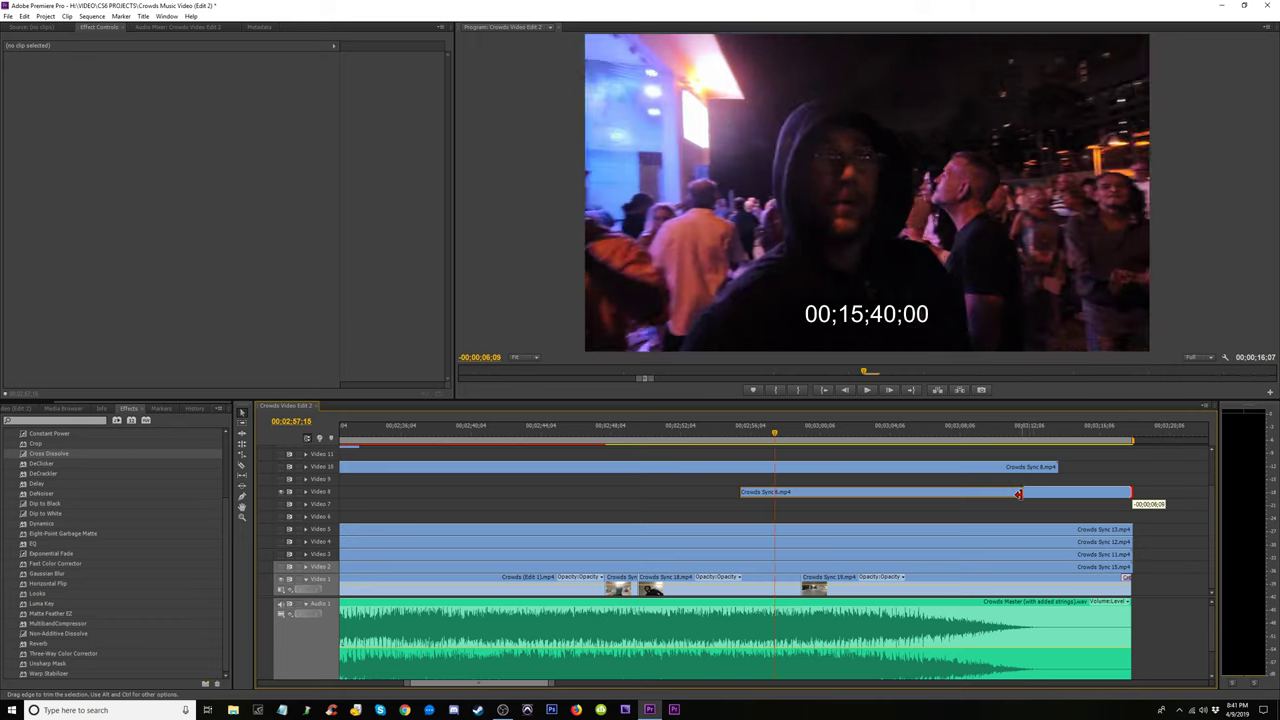
{"action": "left_click_drag", "start_coordinate": [1018, 494], "coordinate": [1130, 492]}
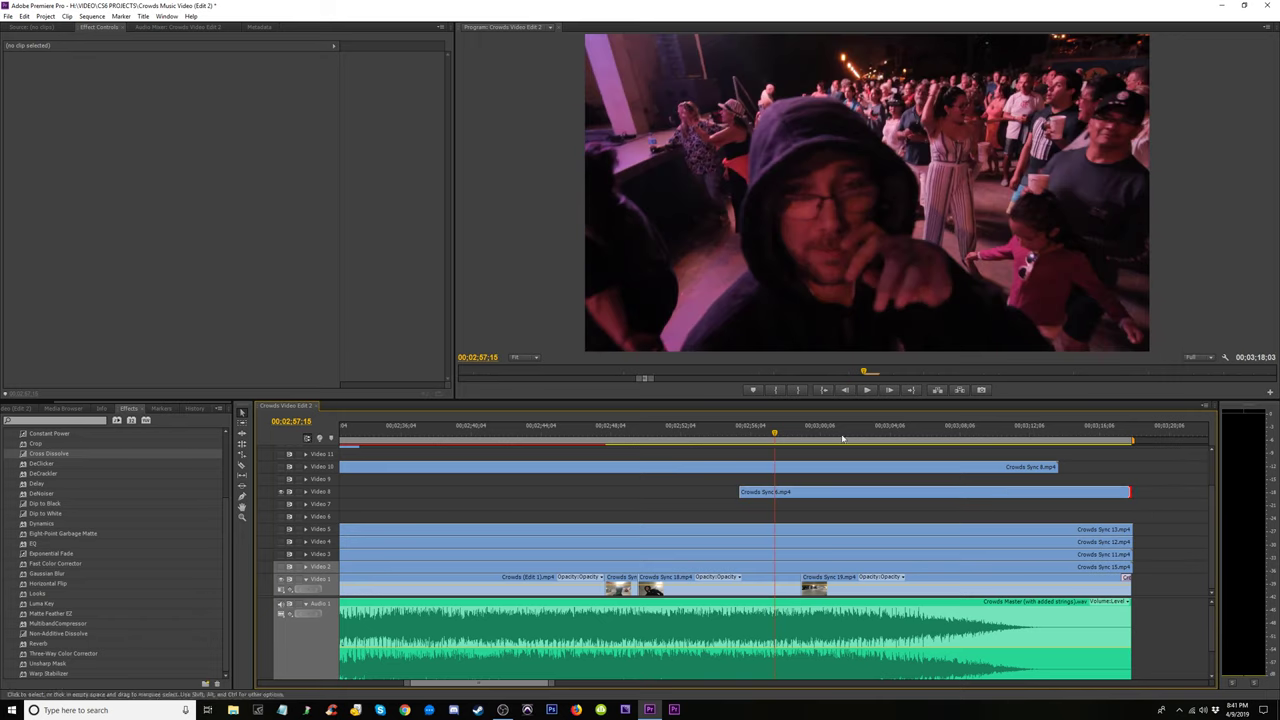
{"action": "left_click", "coordinate": [766, 434]}
{"action": "left_click_drag", "start_coordinate": [766, 434], "coordinate": [763, 434]}
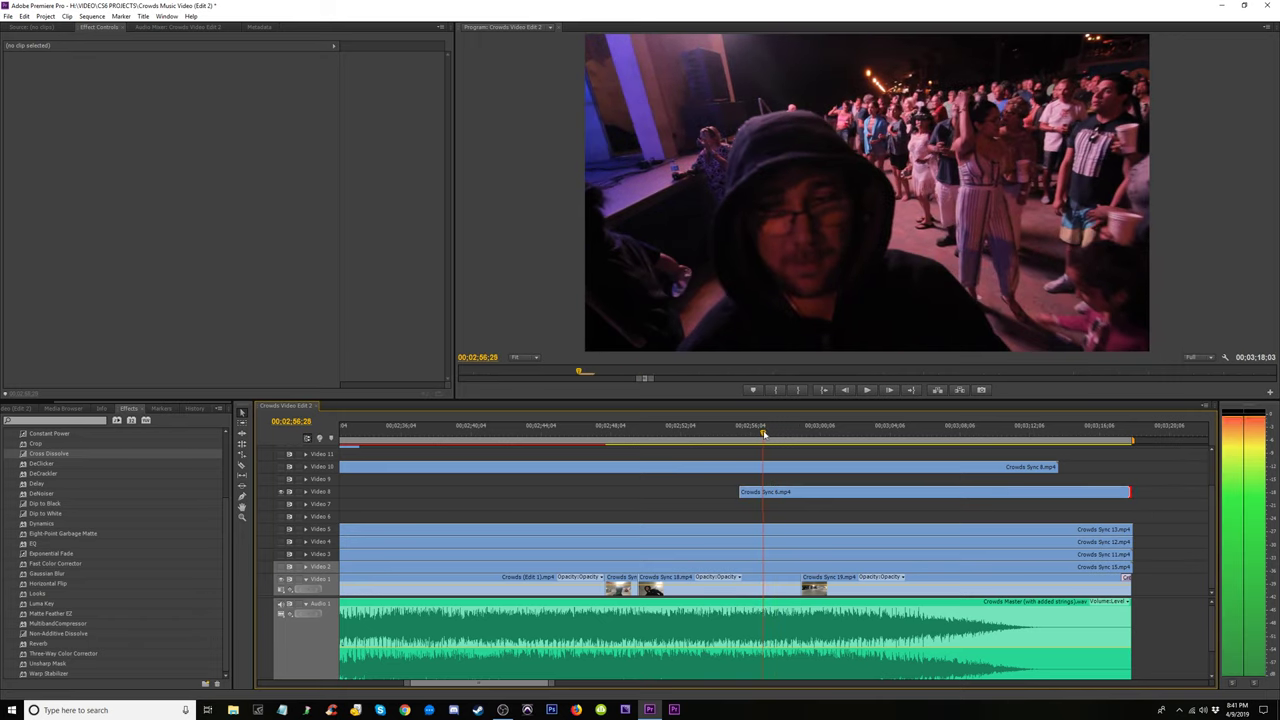
Razor the cutaway at 02;56;24 and near 03;06, then delete the middle section
{"action": "key", "text": "c"}
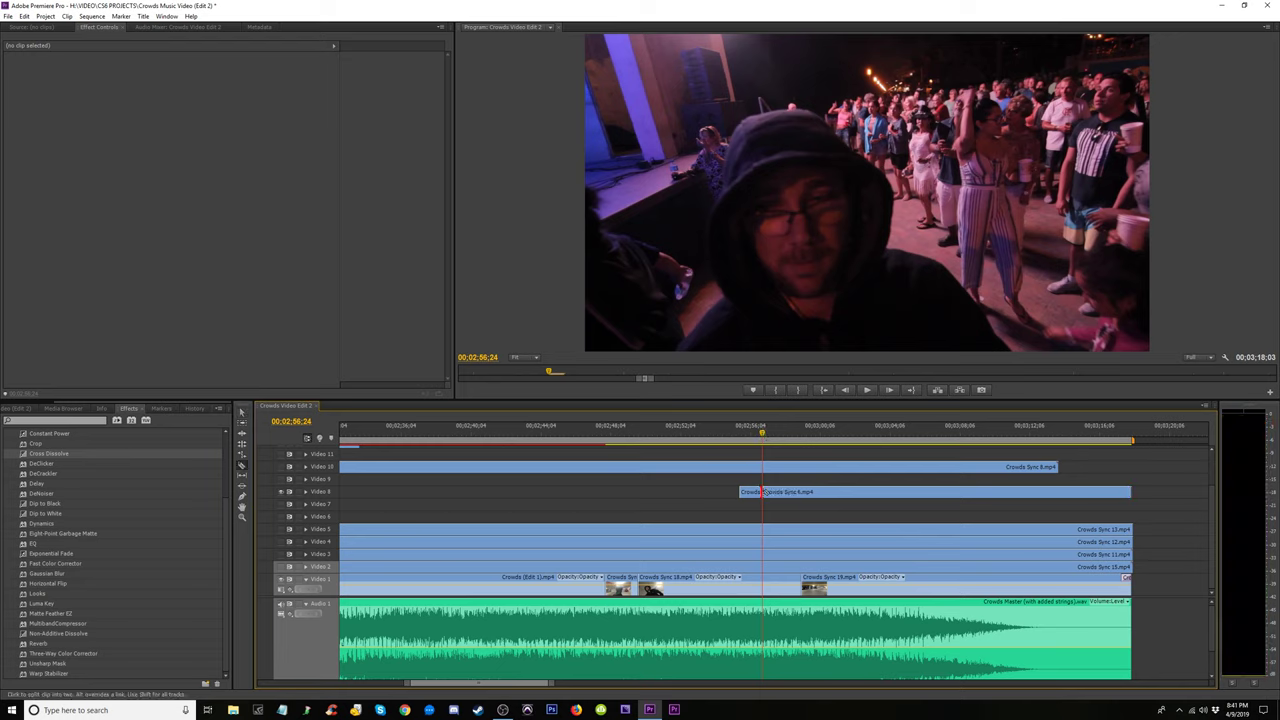
{"action": "left_click", "coordinate": [762, 492]}
{"action": "left_click_drag", "start_coordinate": [766, 434], "coordinate": [866, 434]}
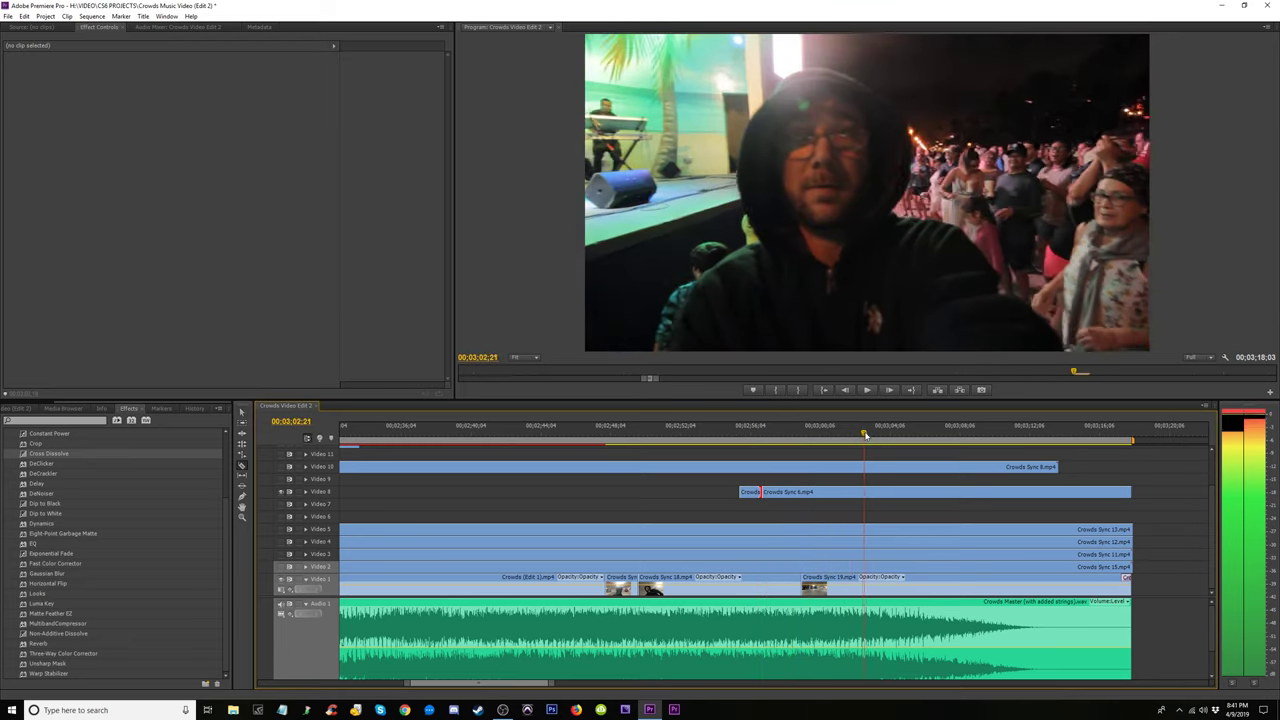
{"action": "left_click_drag", "start_coordinate": [866, 434], "coordinate": [945, 446]}
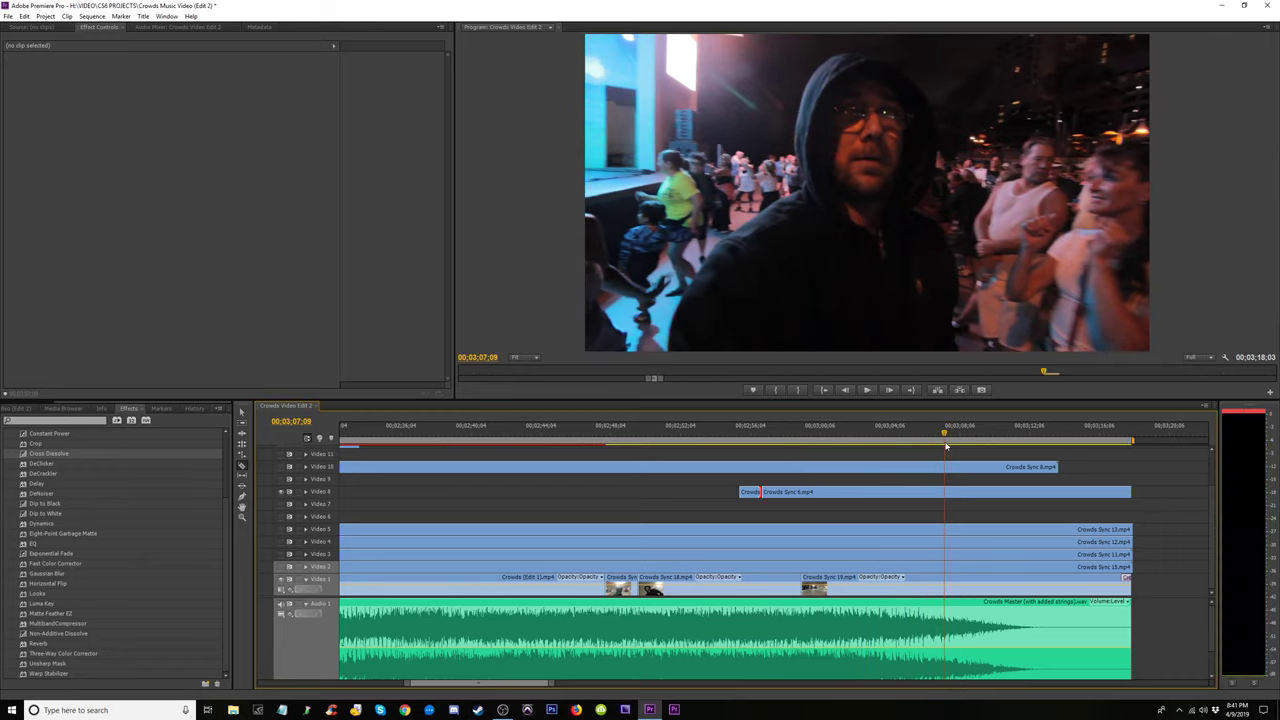
{"action": "left_click", "coordinate": [918, 497]}
{"action": "key", "text": "Delete"}
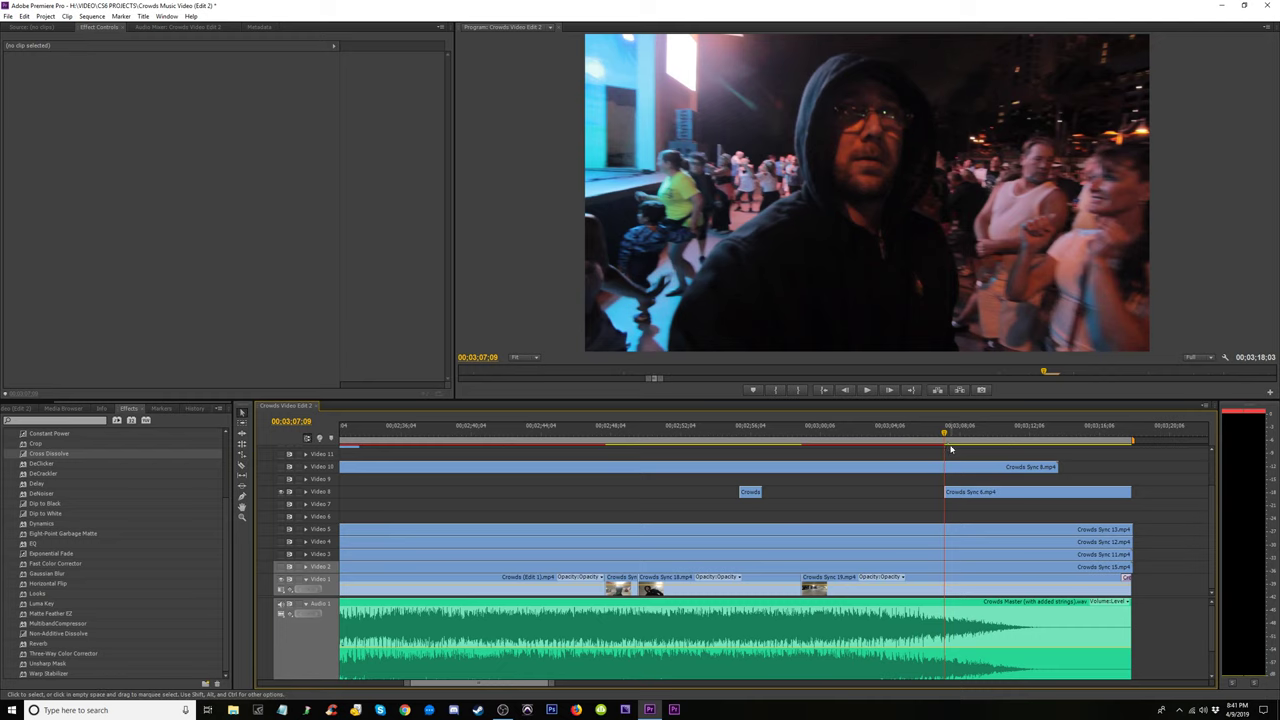
{"action": "left_click", "coordinate": [951, 435]}
Shorten the cutaway's end by about five seconds and play back from 03;07;25
{"action": "left_click_drag", "start_coordinate": [954, 436], "coordinate": [1021, 456]}
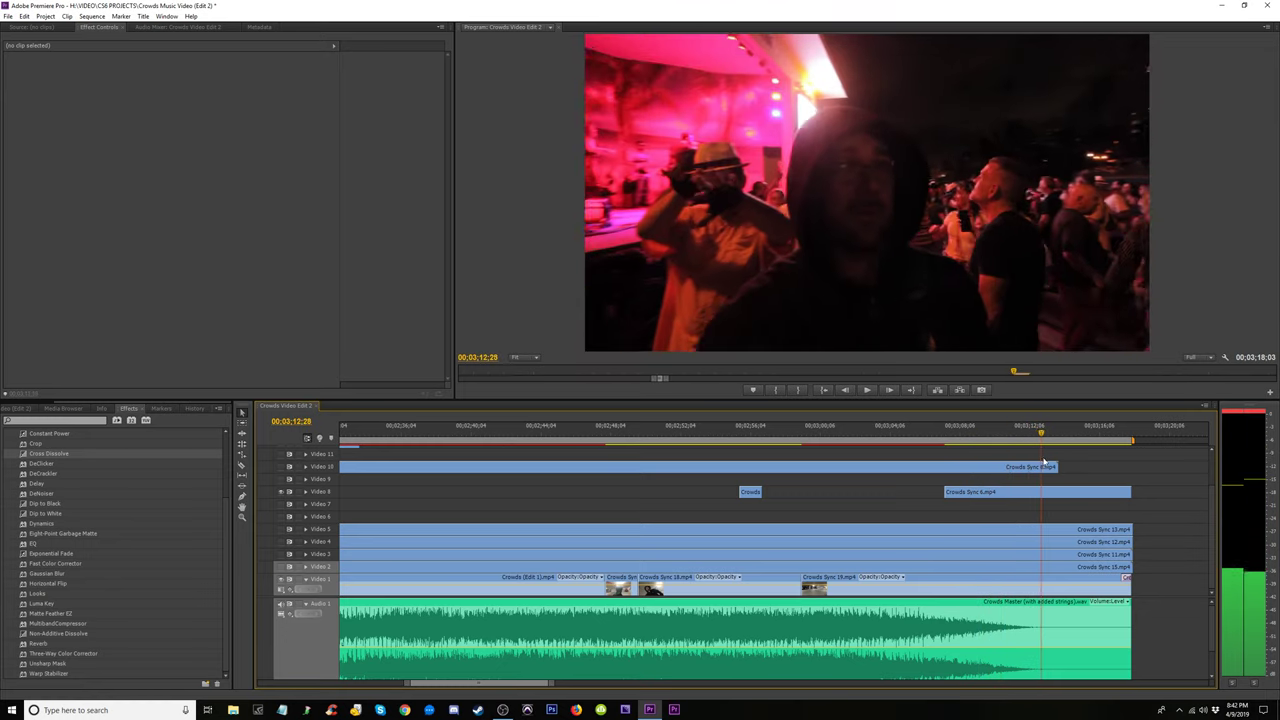
{"action": "mouse_move", "coordinate": [1021, 456]}
{"action": "left_mouse_down"}
{"action": "mouse_move", "coordinate": [1094, 466]}
{"action": "mouse_move", "coordinate": [1136, 490]}
{"action": "mouse_move", "coordinate": [1028, 502]}
{"action": "mouse_move", "coordinate": [1045, 509]}
{"action": "left_mouse_up"}
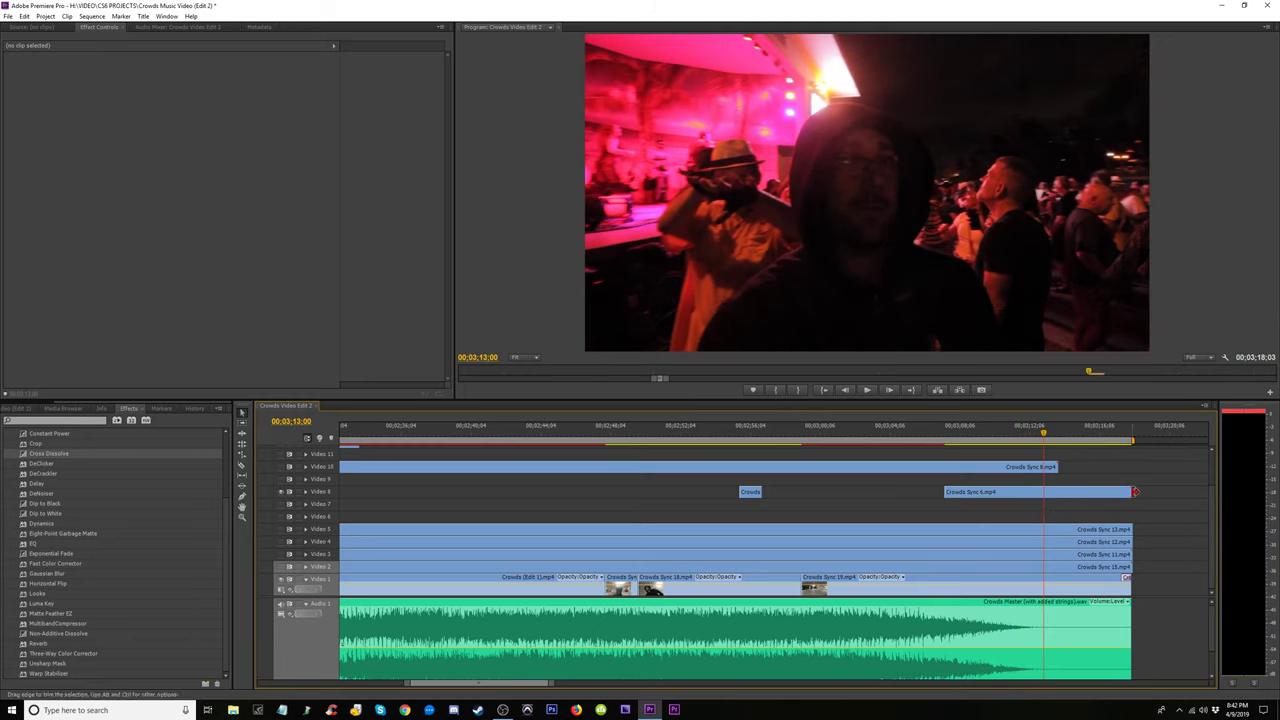
{"action": "left_click_drag", "start_coordinate": [1135, 491], "coordinate": [1046, 492]}
{"action": "left_click_drag", "start_coordinate": [1045, 437], "coordinate": [985, 442]}
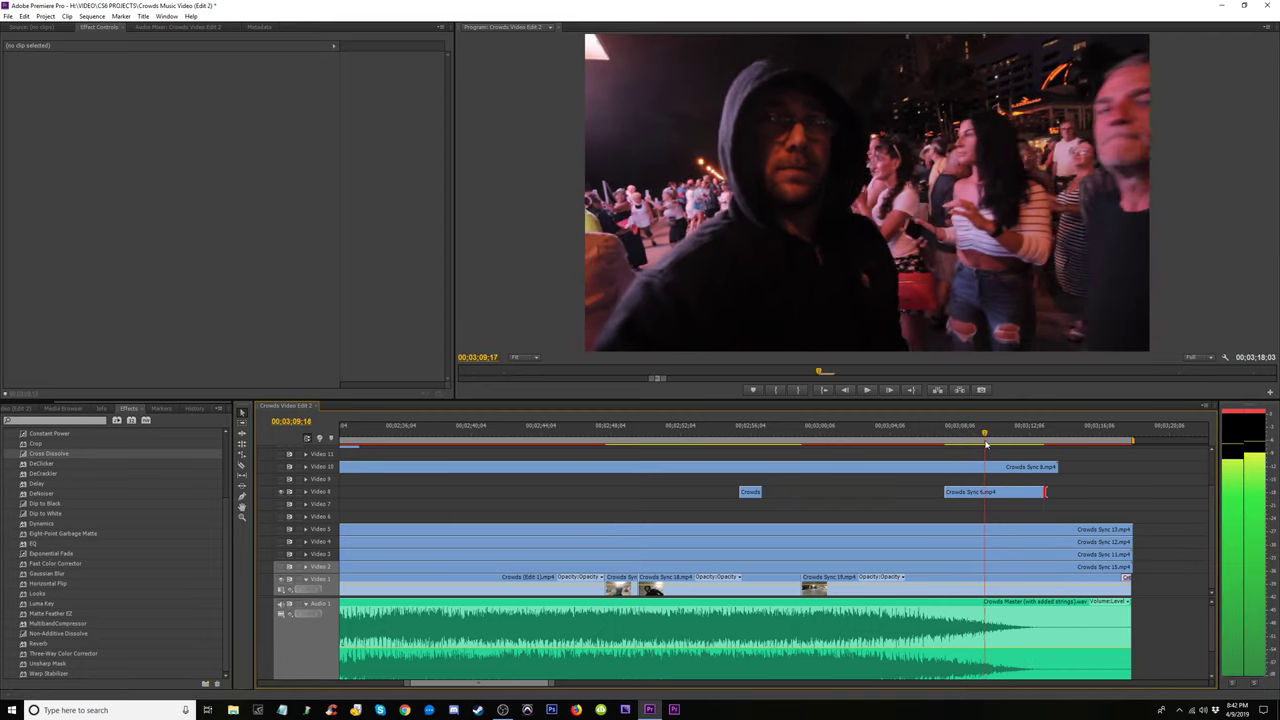
{"action": "left_click_drag", "start_coordinate": [985, 442], "coordinate": [963, 451]}
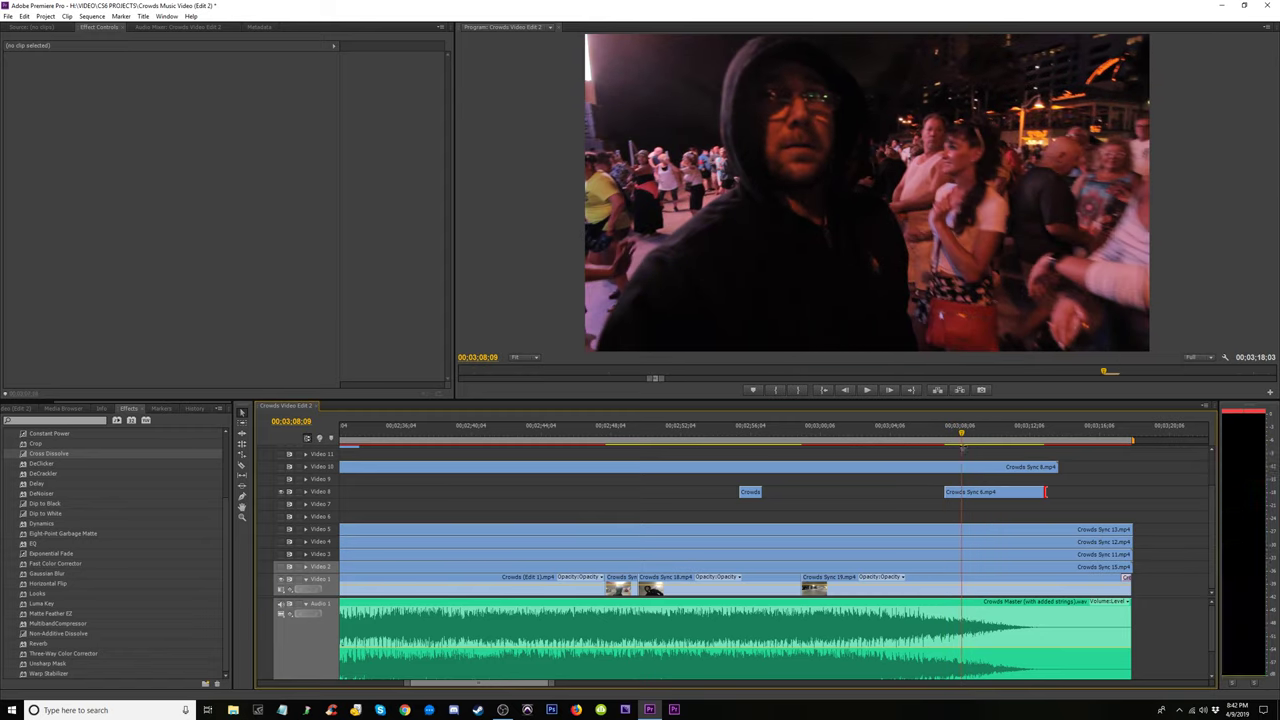
{"action": "key", "text": "space"}
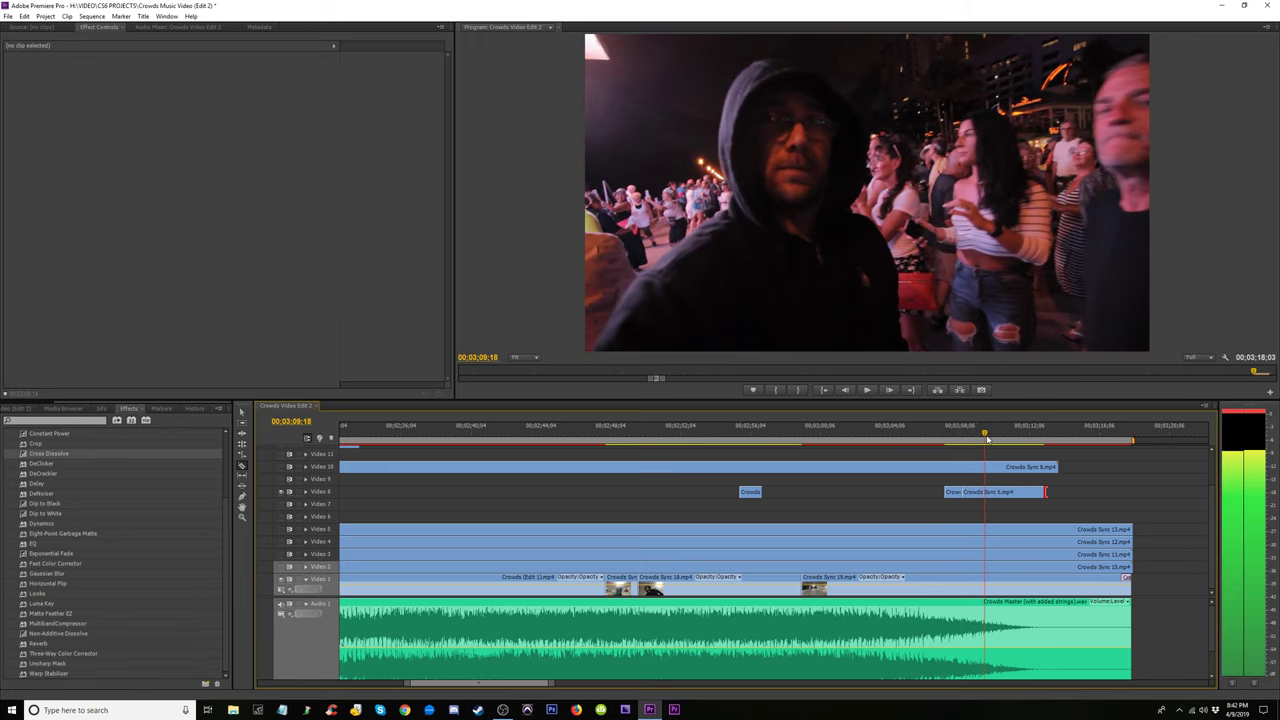
Review the separated cutaway pieces on Video 8 by playing and scrubbing through them
{"action": "key", "text": "v"}
{"action": "left_click", "coordinate": [981, 493]}
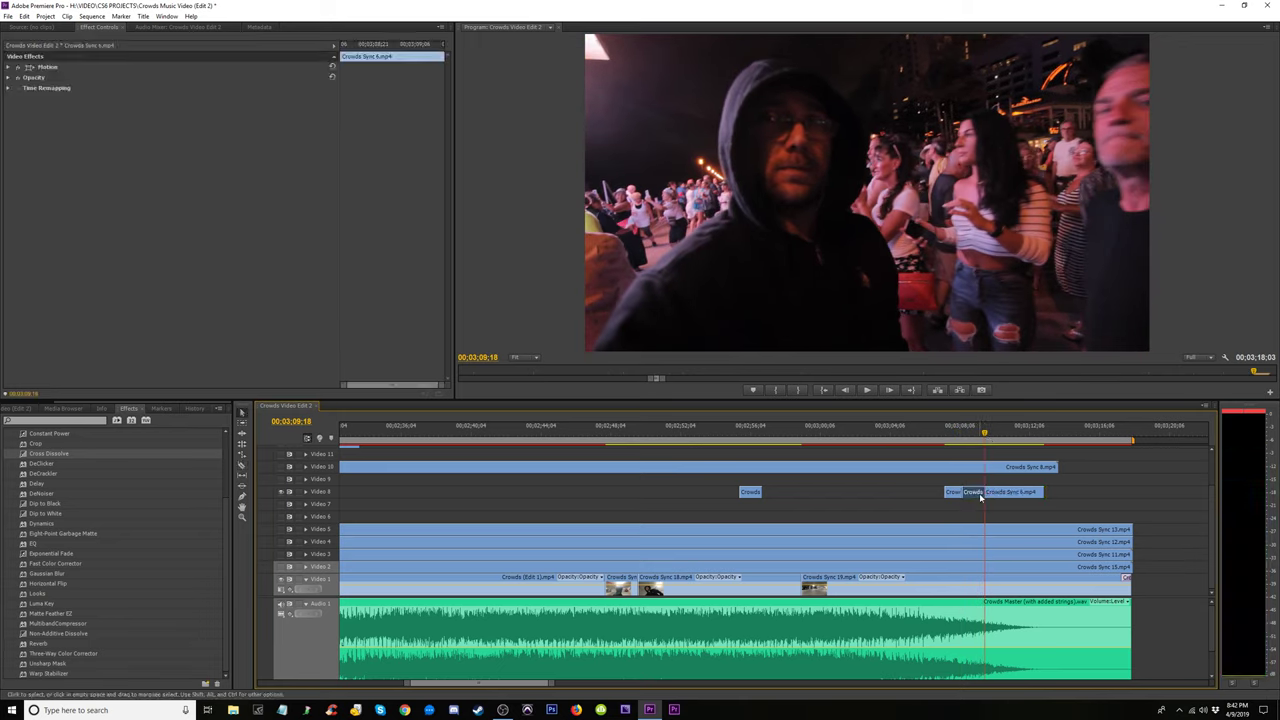
{"action": "left_click", "coordinate": [984, 478]}
{"action": "key", "text": "space"}
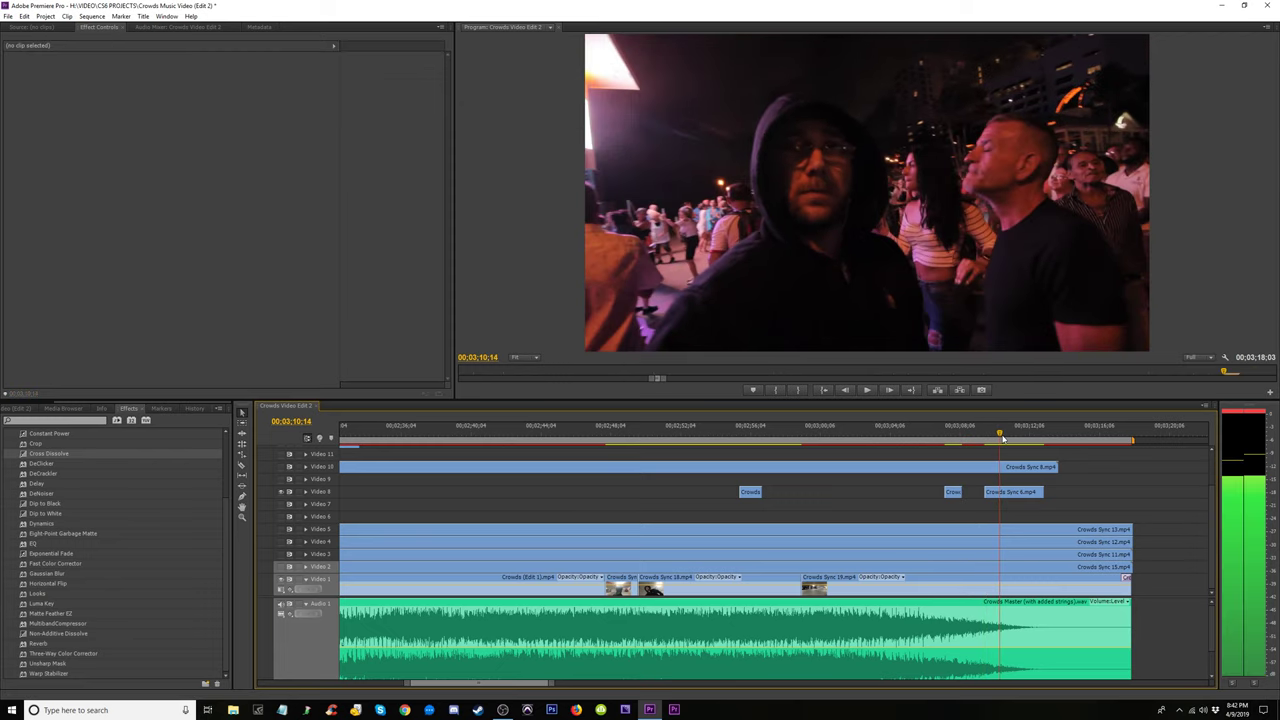
{"action": "mouse_move", "coordinate": [1010, 441]}
{"action": "left_mouse_down"}
{"action": "mouse_move", "coordinate": [1049, 455]}
{"action": "mouse_move", "coordinate": [620, 448]}
{"action": "left_mouse_up"}
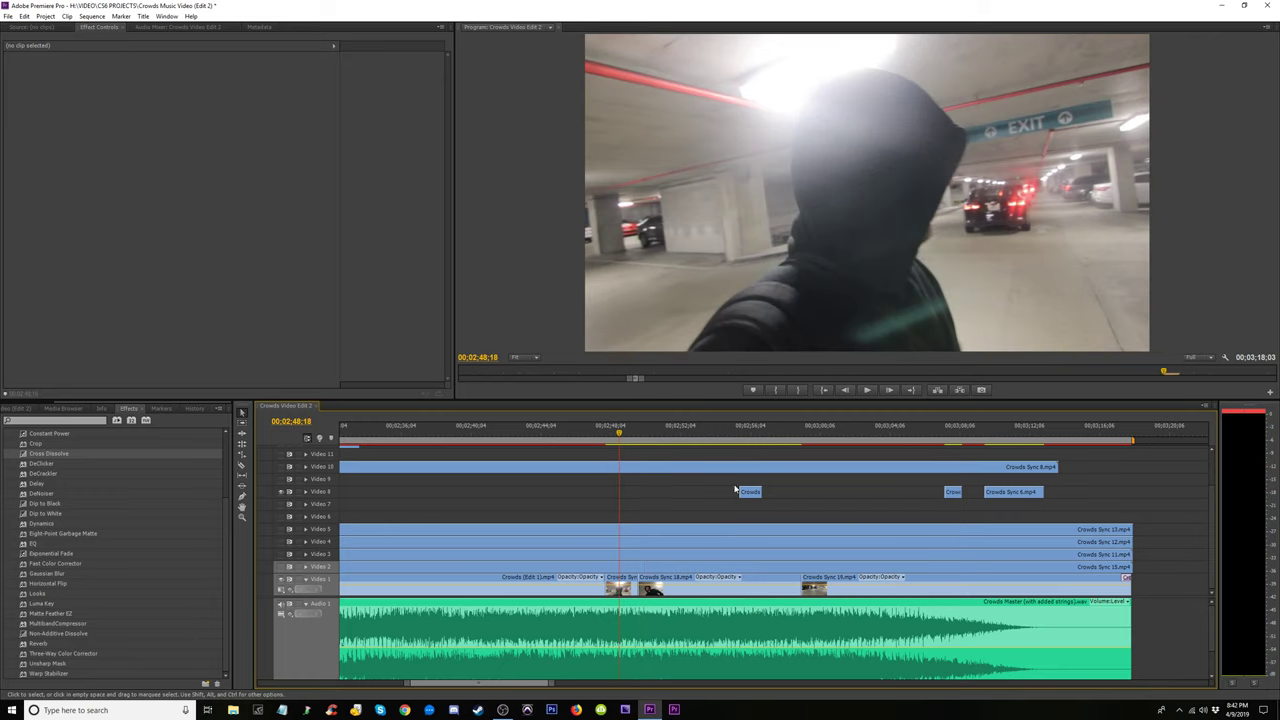
Zoom out and nudge the cutaway pieces earlier, checking placement around 02;37;08
{"action": "left_click_drag", "start_coordinate": [531, 437], "coordinate": [505, 437]}
{"action": "key", "text": "minus"}
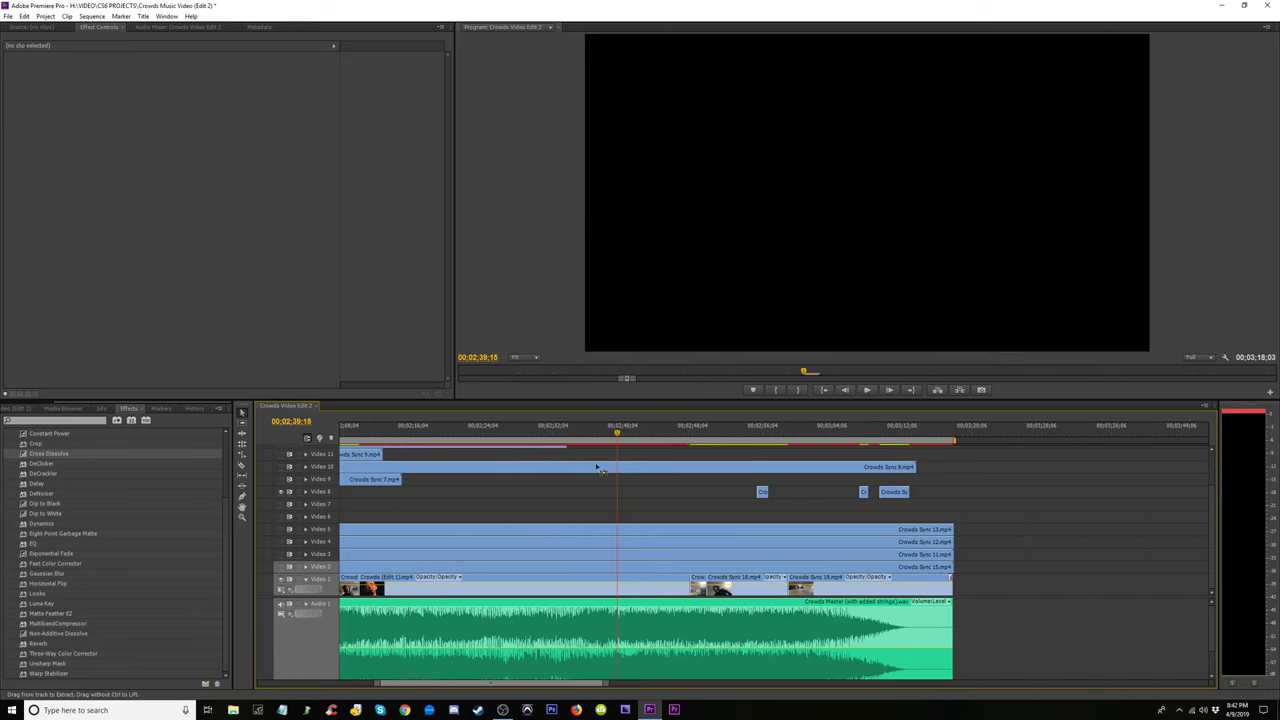
{"action": "left_click_drag", "start_coordinate": [597, 437], "coordinate": [626, 437]}
{"action": "left_click_drag", "start_coordinate": [762, 493], "coordinate": [755, 493]}
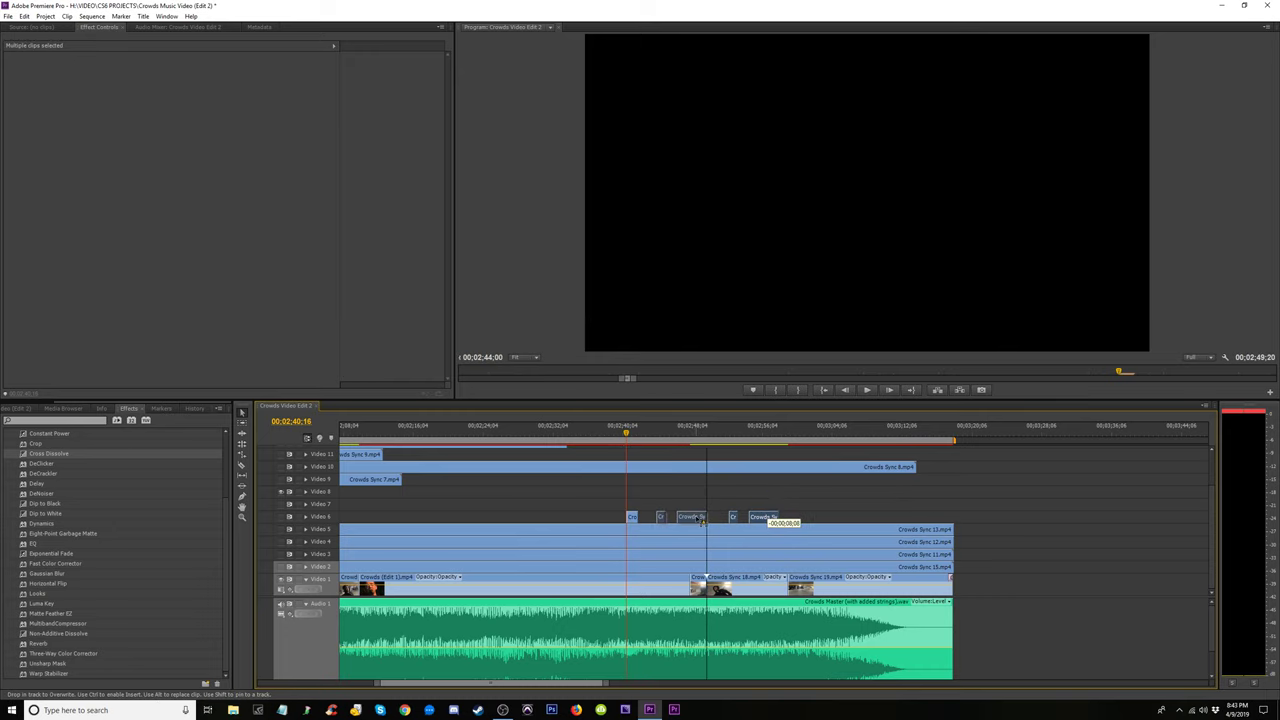
{"action": "left_click", "coordinate": [635, 434]}
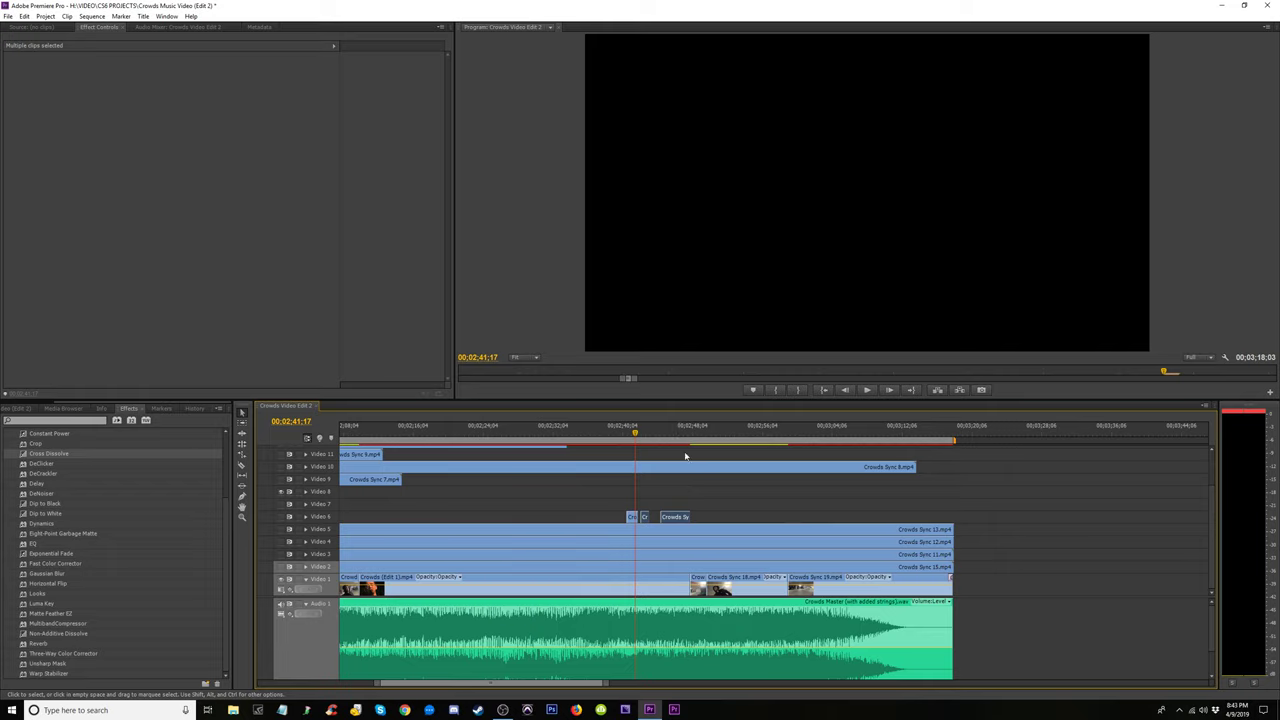
{"action": "left_click", "coordinate": [597, 434]}
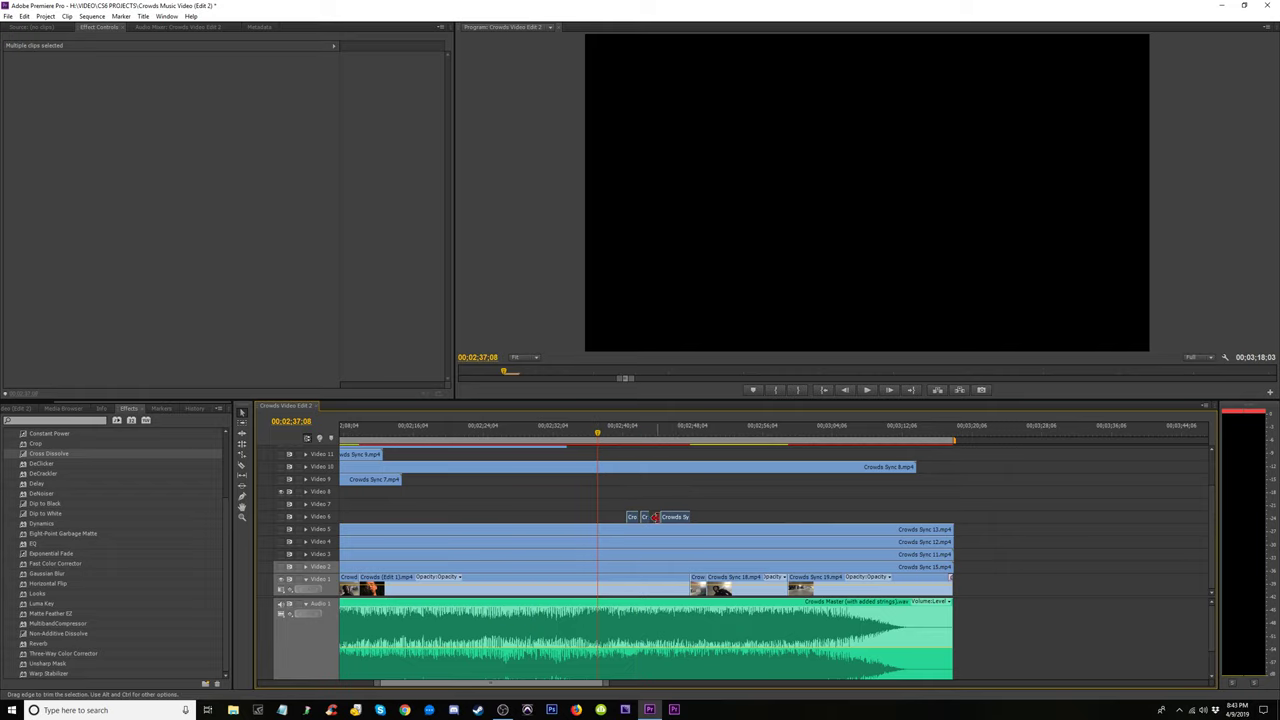
Drop the short cutaway clips onto Video 1 around 02:40–02:46 and play them back
{"action": "left_click_drag", "start_coordinate": [665, 537], "coordinate": [668, 598]}
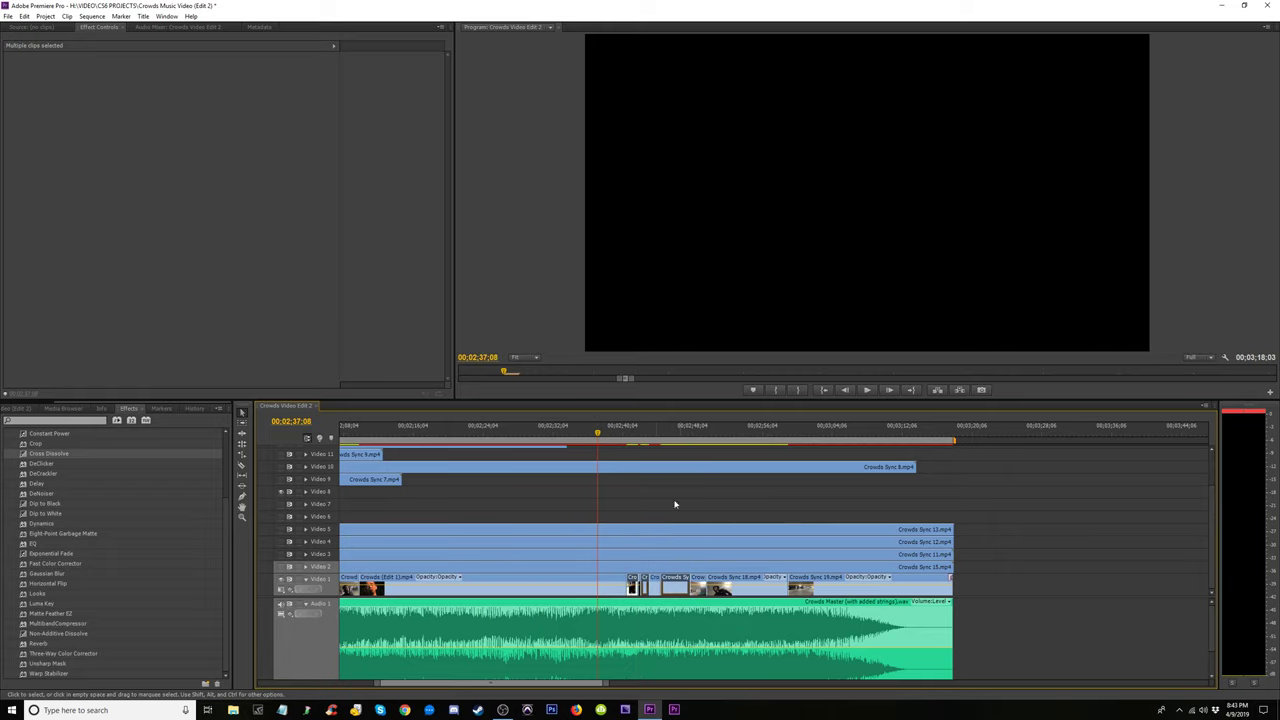
{"action": "key", "text": "space"}
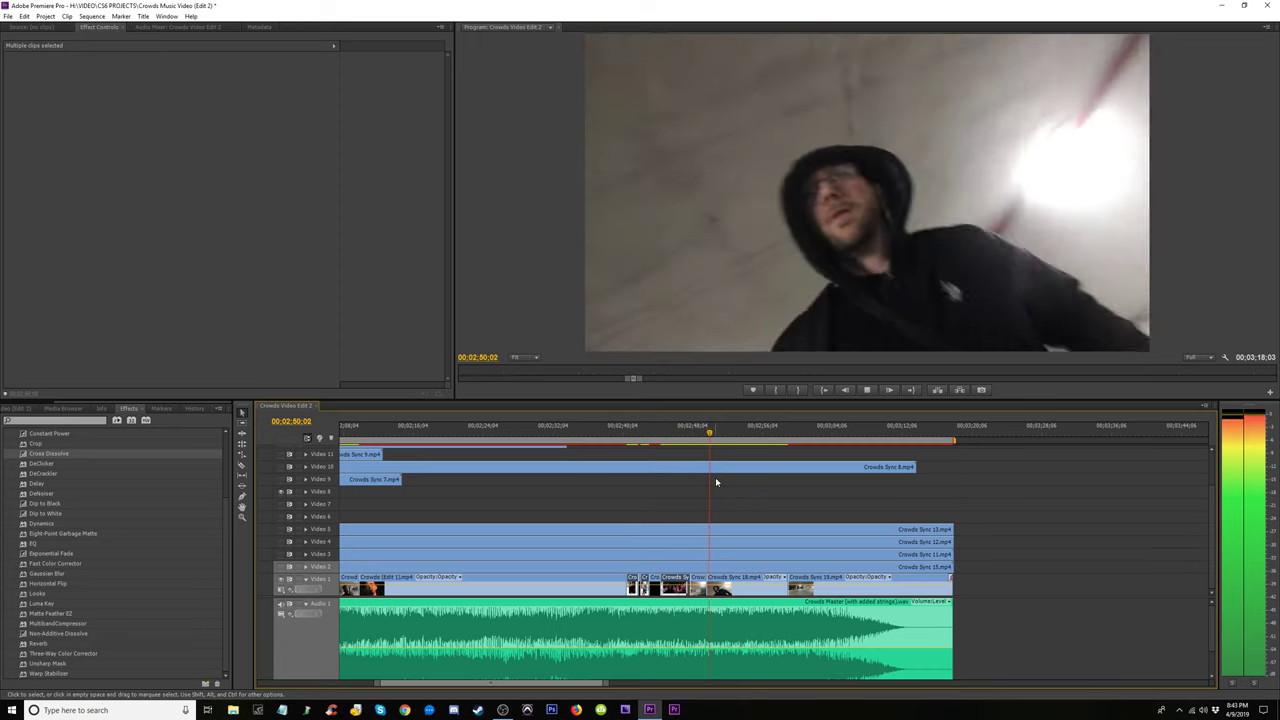
{"action": "key", "text": "="}
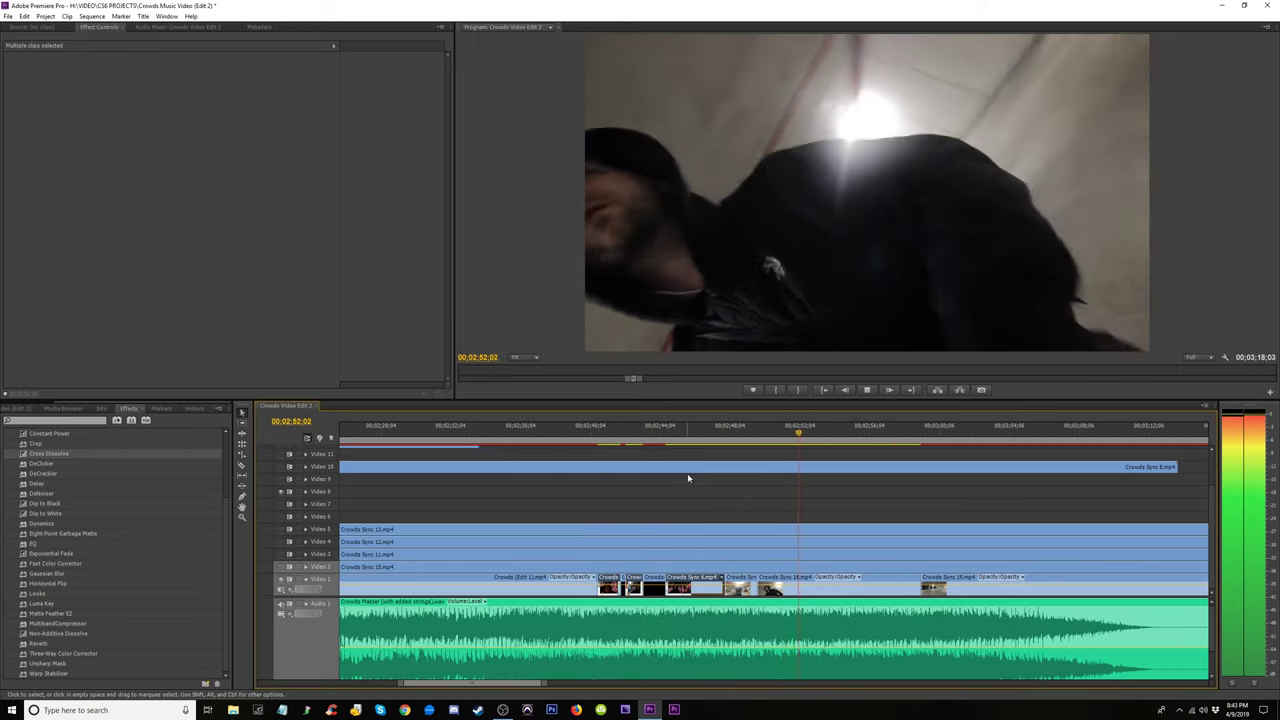
{"action": "left_click", "coordinate": [640, 437]}
{"action": "key", "text": "space"}
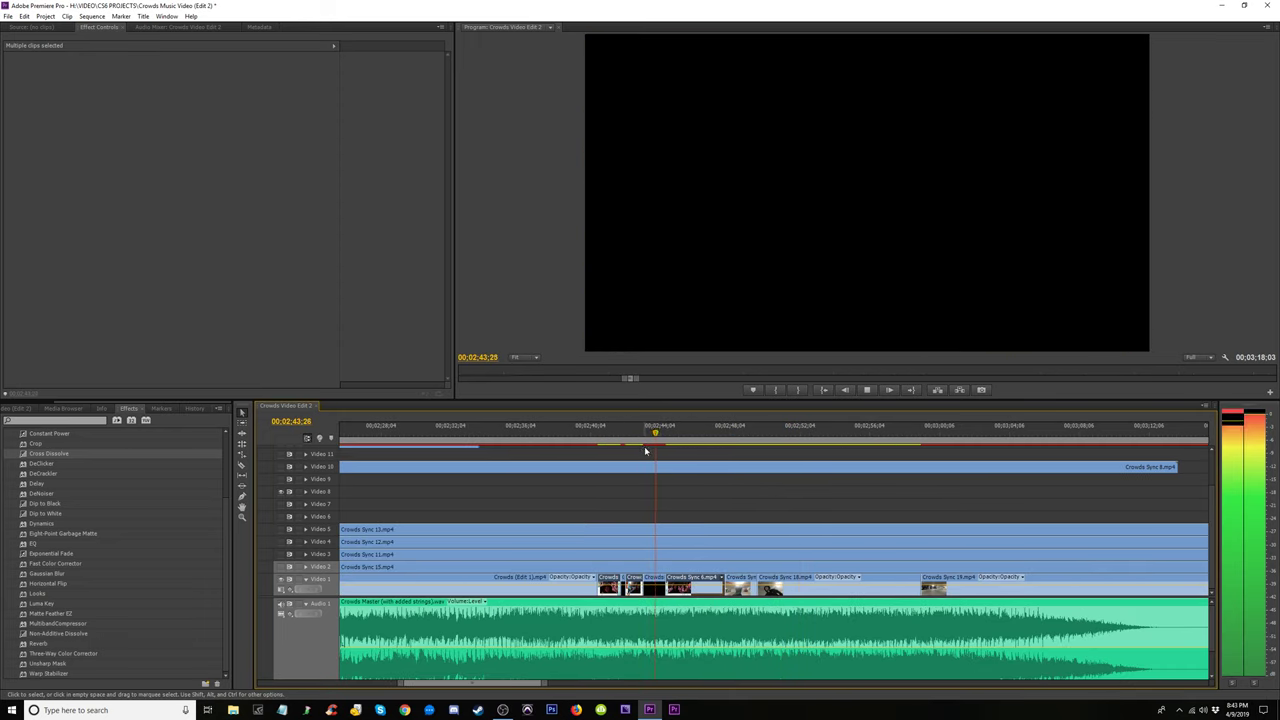
{"action": "left_click", "coordinate": [706, 493]}
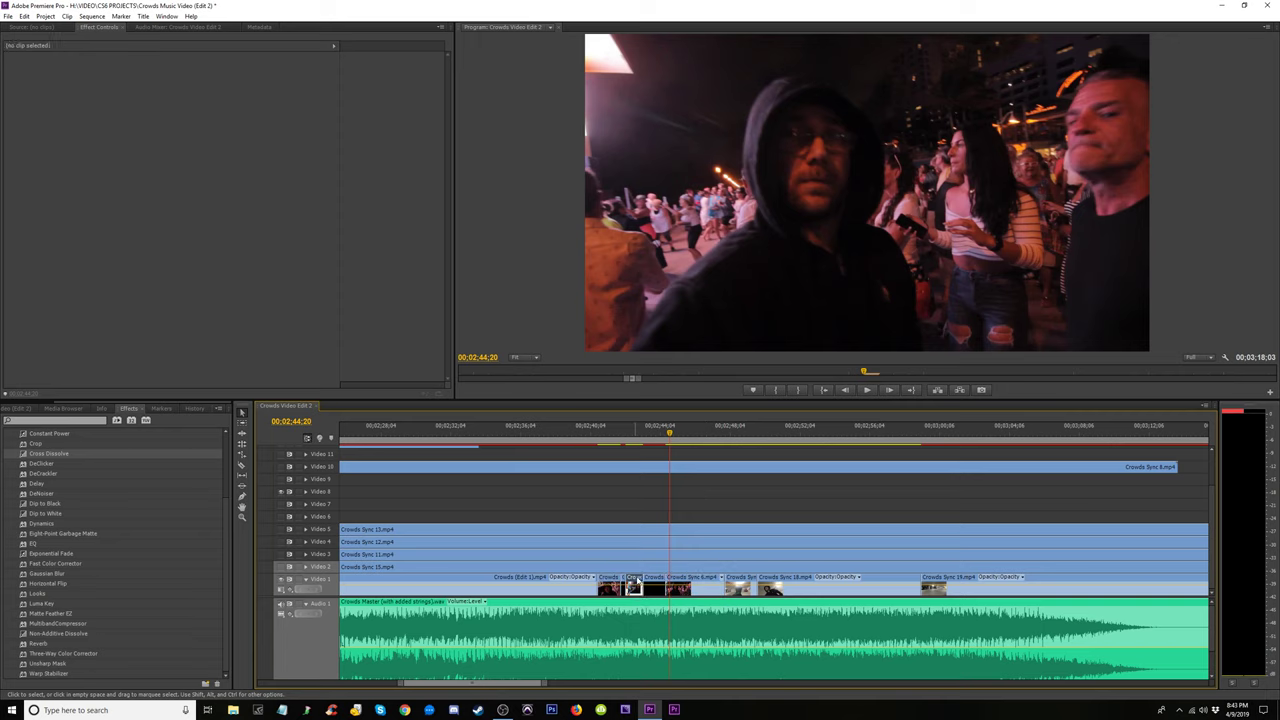
Trim the Video 1 Crowds Edit clip's end back to about 00:02:23 and replay from 02;42;16
{"action": "mouse_move", "coordinate": [633, 580]}
{"action": "left_mouse_down"}
{"action": "mouse_move", "coordinate": [652, 580]}
{"action": "mouse_move", "coordinate": [607, 583]}
{"action": "left_mouse_up"}
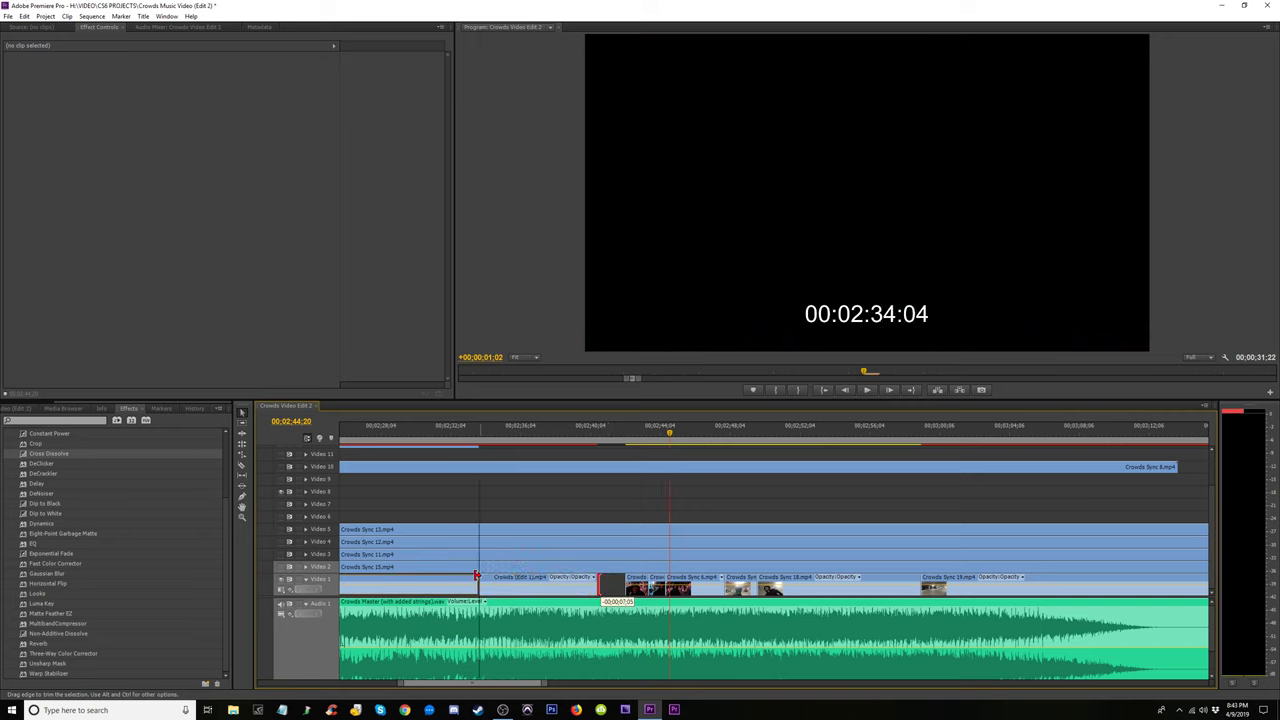
{"action": "left_click_drag", "start_coordinate": [418, 576], "coordinate": [418, 577]}
{"action": "key", "text": "minus"}
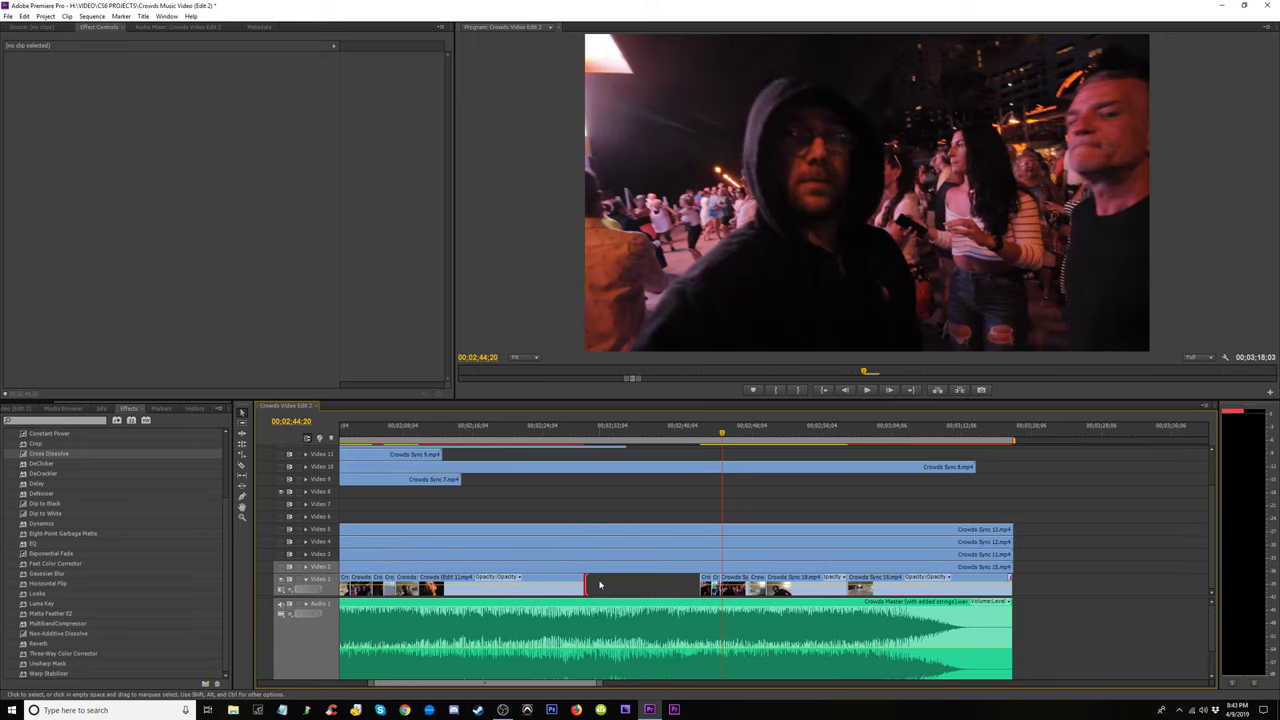
{"action": "mouse_move", "coordinate": [579, 578]}
{"action": "left_mouse_down"}
{"action": "mouse_move", "coordinate": [534, 581]}
{"action": "mouse_move", "coordinate": [547, 585]}
{"action": "left_mouse_up"}
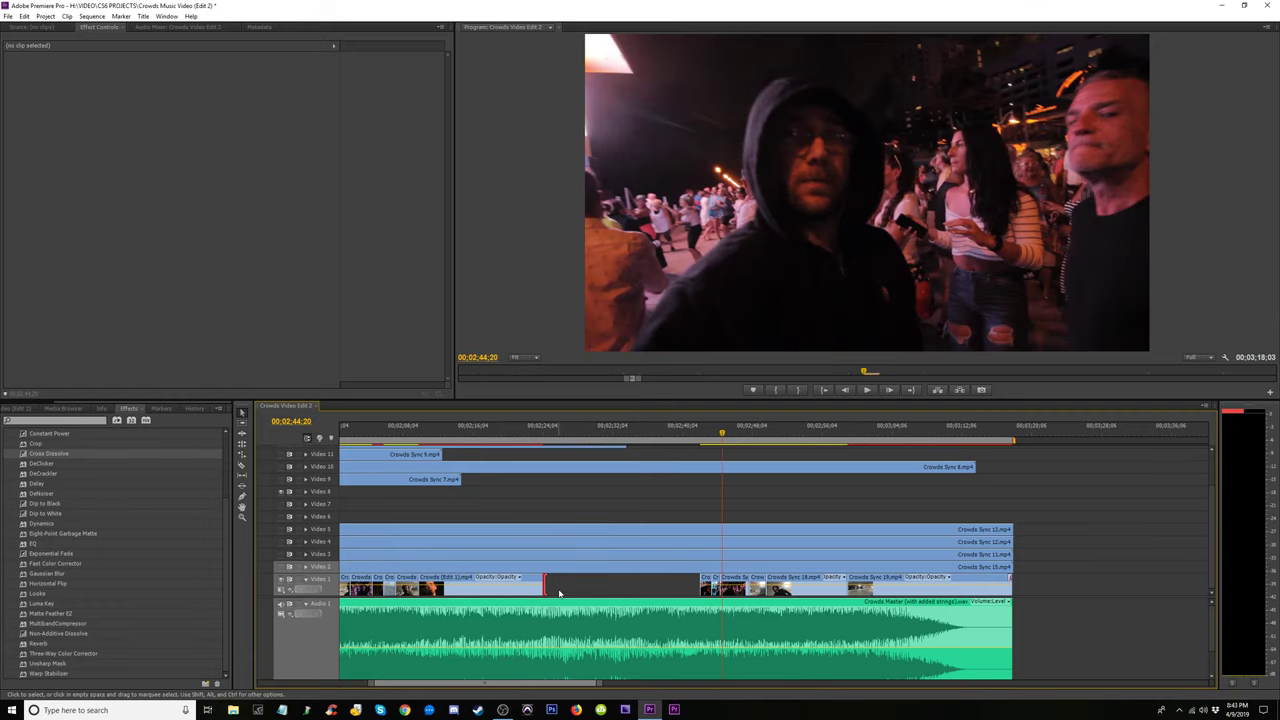
{"action": "mouse_move", "coordinate": [528, 578]}
{"action": "left_mouse_down"}
{"action": "mouse_move", "coordinate": [437, 583]}
{"action": "mouse_move", "coordinate": [540, 589]}
{"action": "left_mouse_up"}
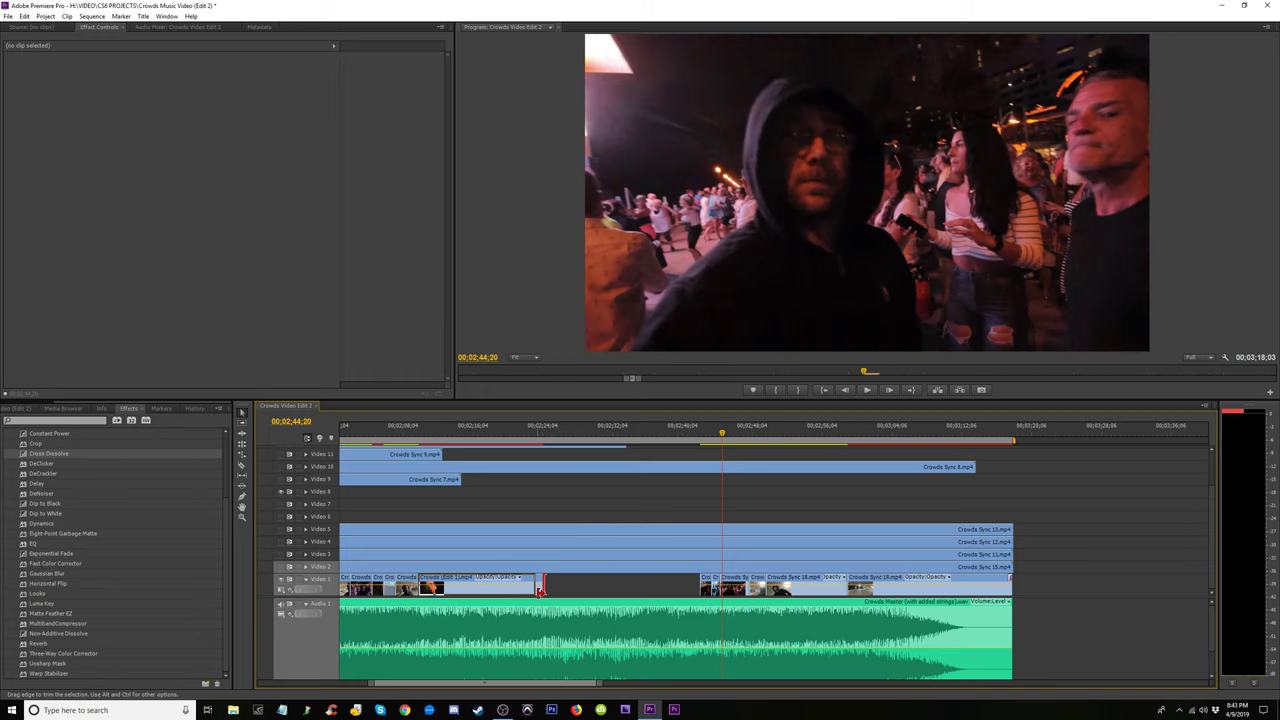
{"action": "left_click", "coordinate": [703, 438]}
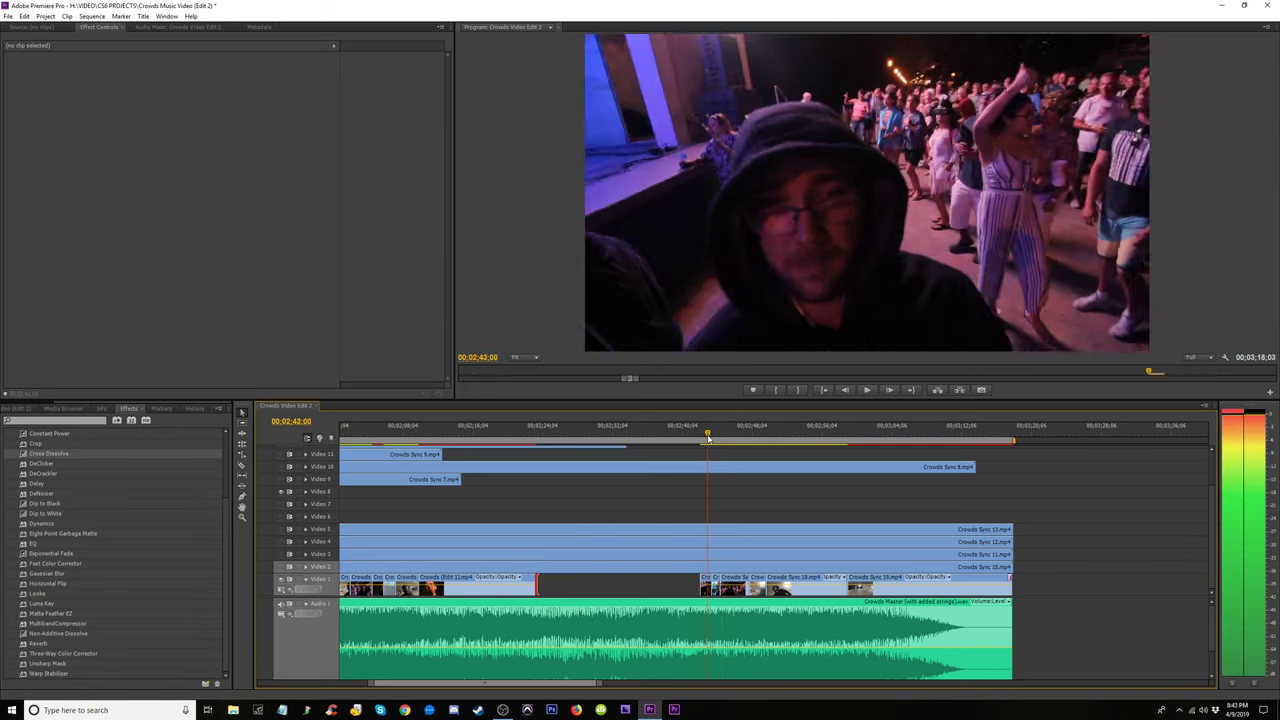
{"action": "key", "text": "space"}
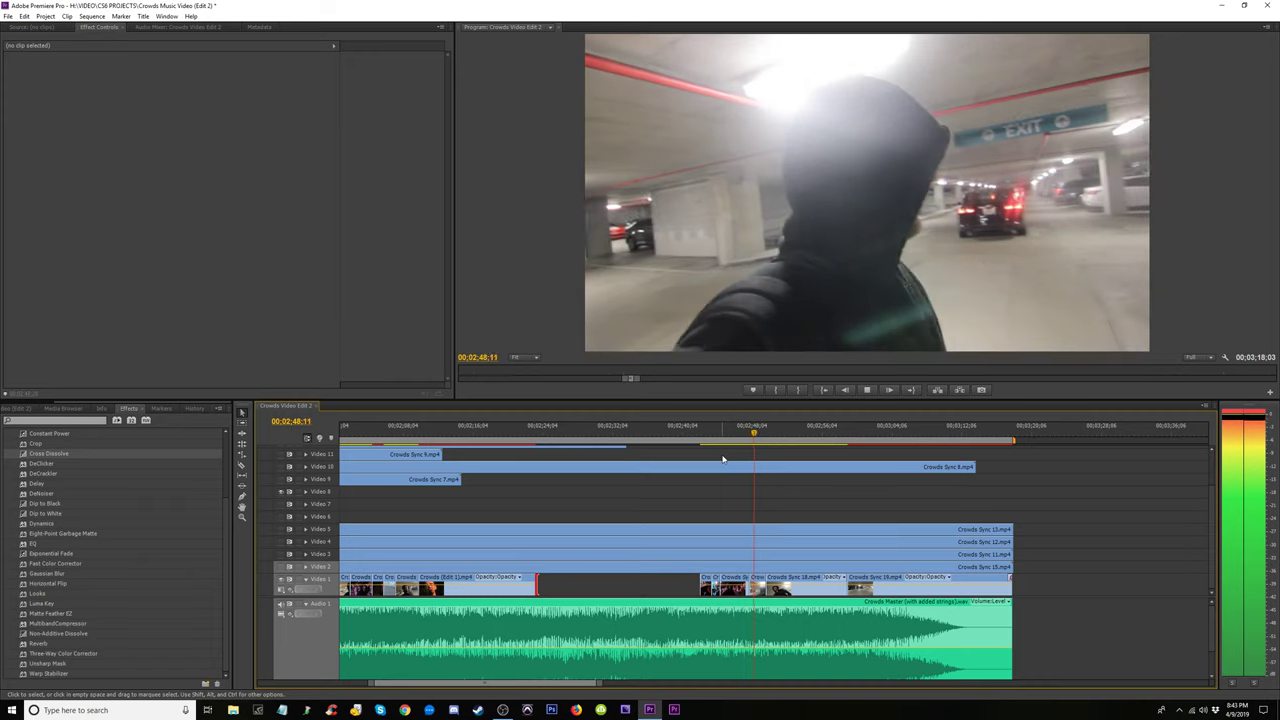
{"action": "left_click", "coordinate": [705, 440]}
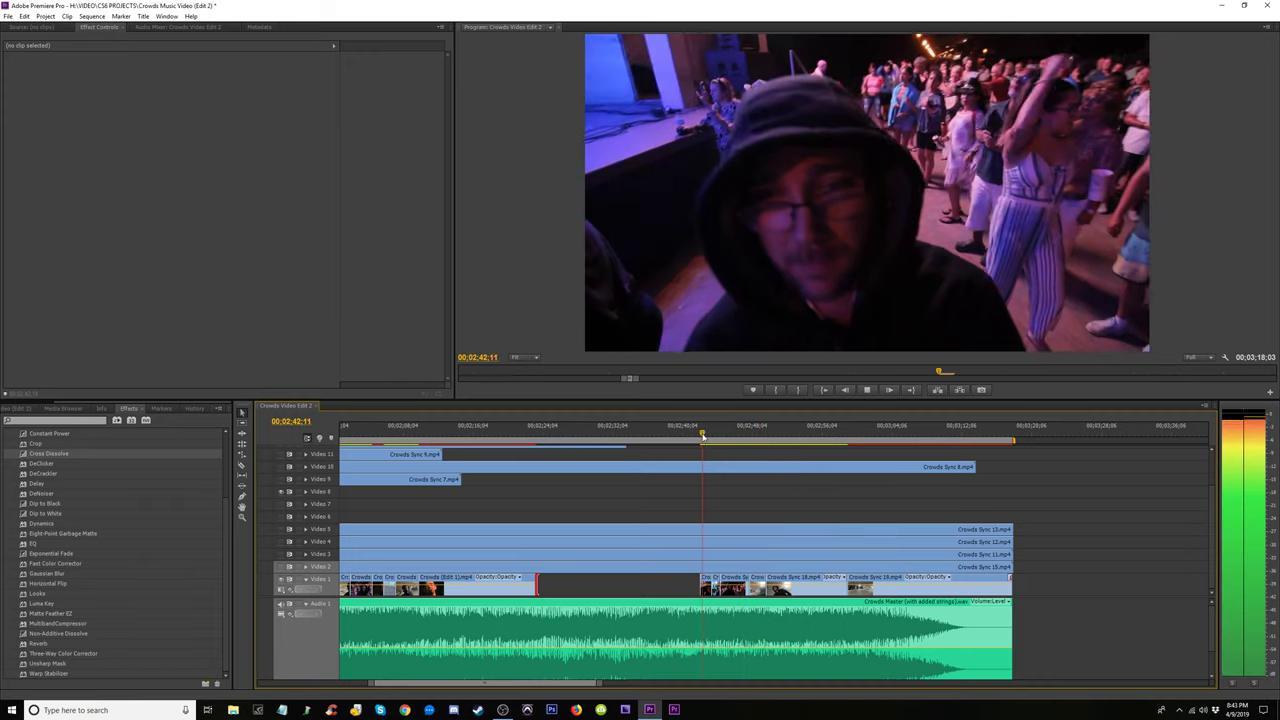
{"action": "key", "text": "equal"}
{"action": "key", "text": "equal"}
{"action": "key", "text": "equal"}
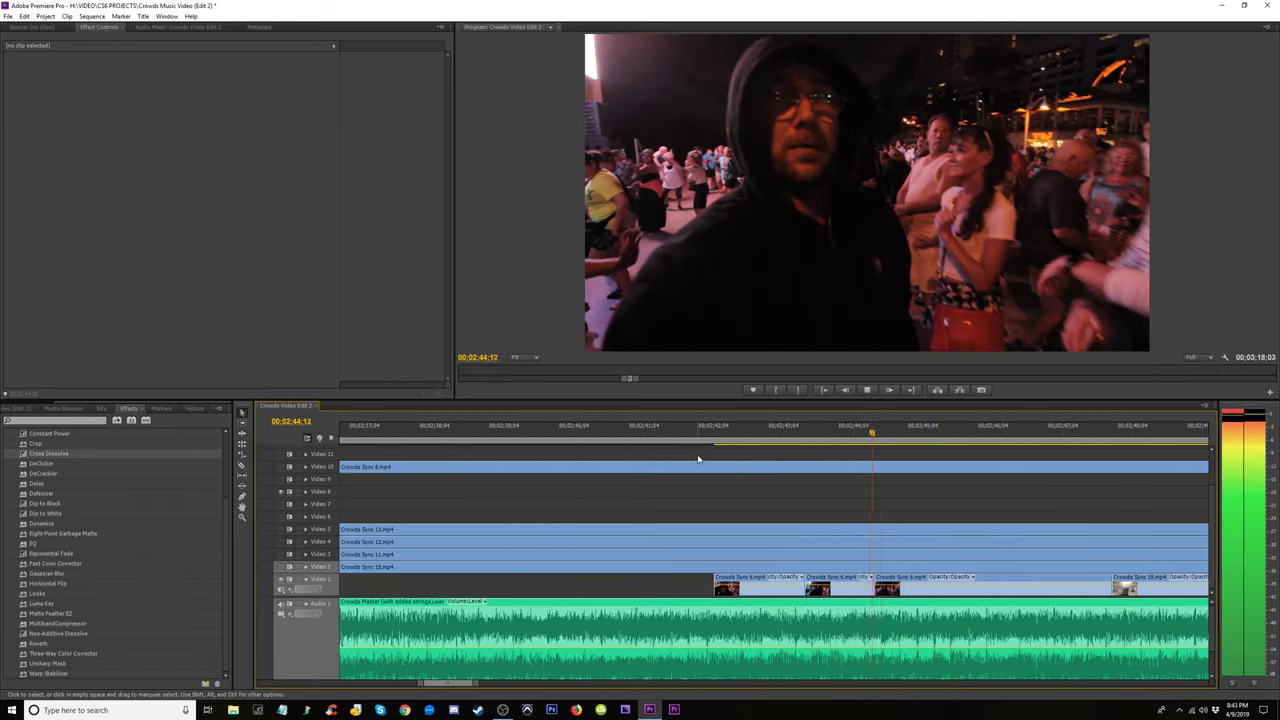
Move a Crowds Sync 6 clip later on Video 1 and play it back
{"action": "key", "text": "space"}
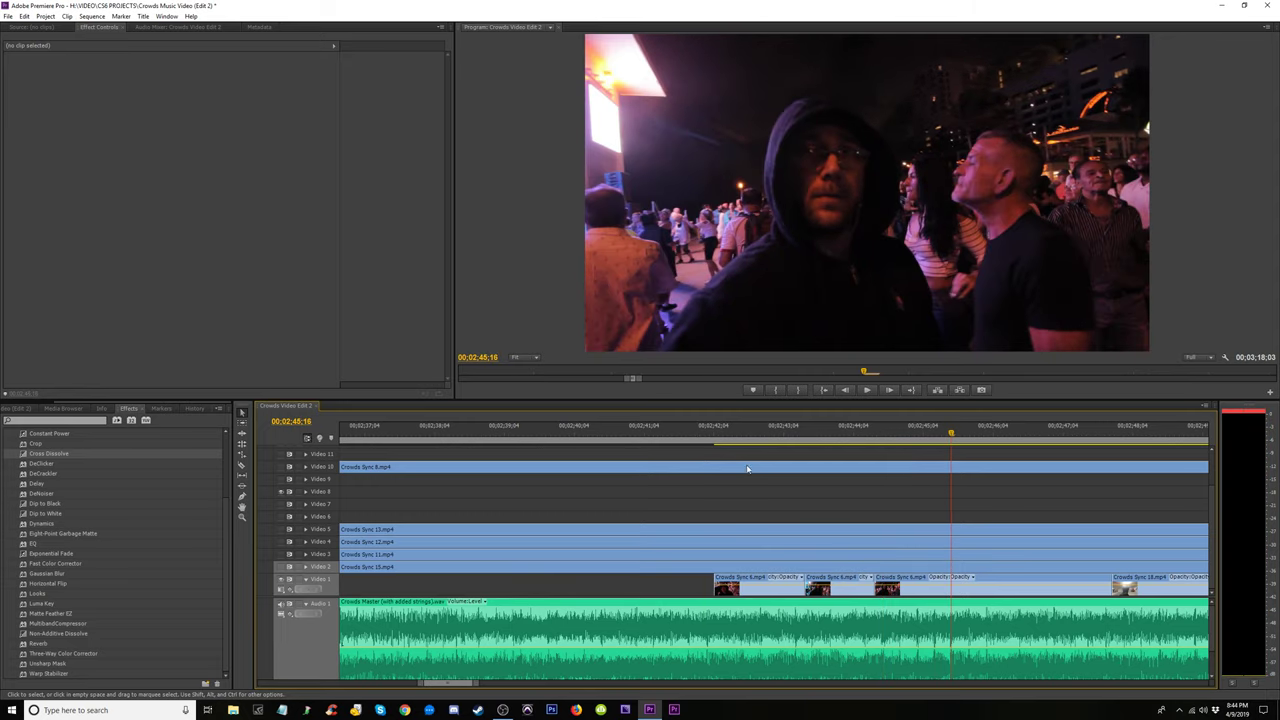
{"action": "left_click", "coordinate": [706, 440]}
{"action": "key", "text": "space"}
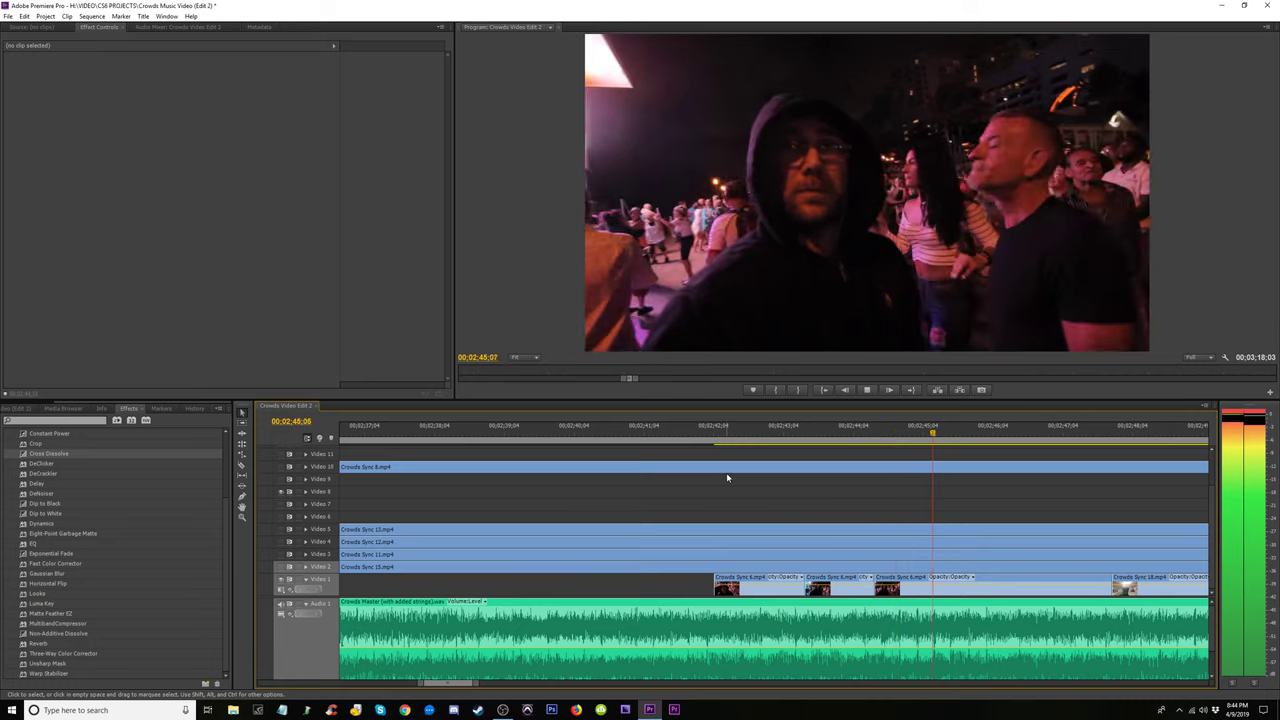
{"action": "key", "text": "space"}
{"action": "left_click_drag", "start_coordinate": [738, 578], "coordinate": [980, 580]}
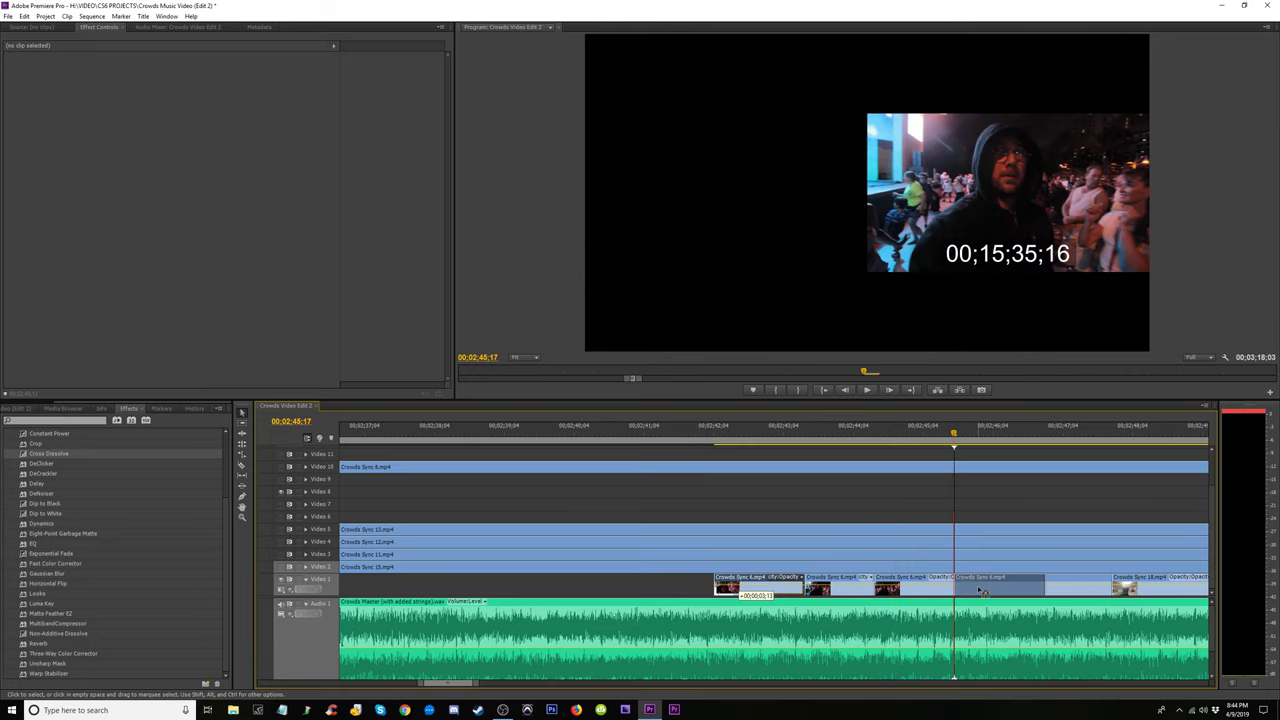
{"action": "key", "text": "space"}
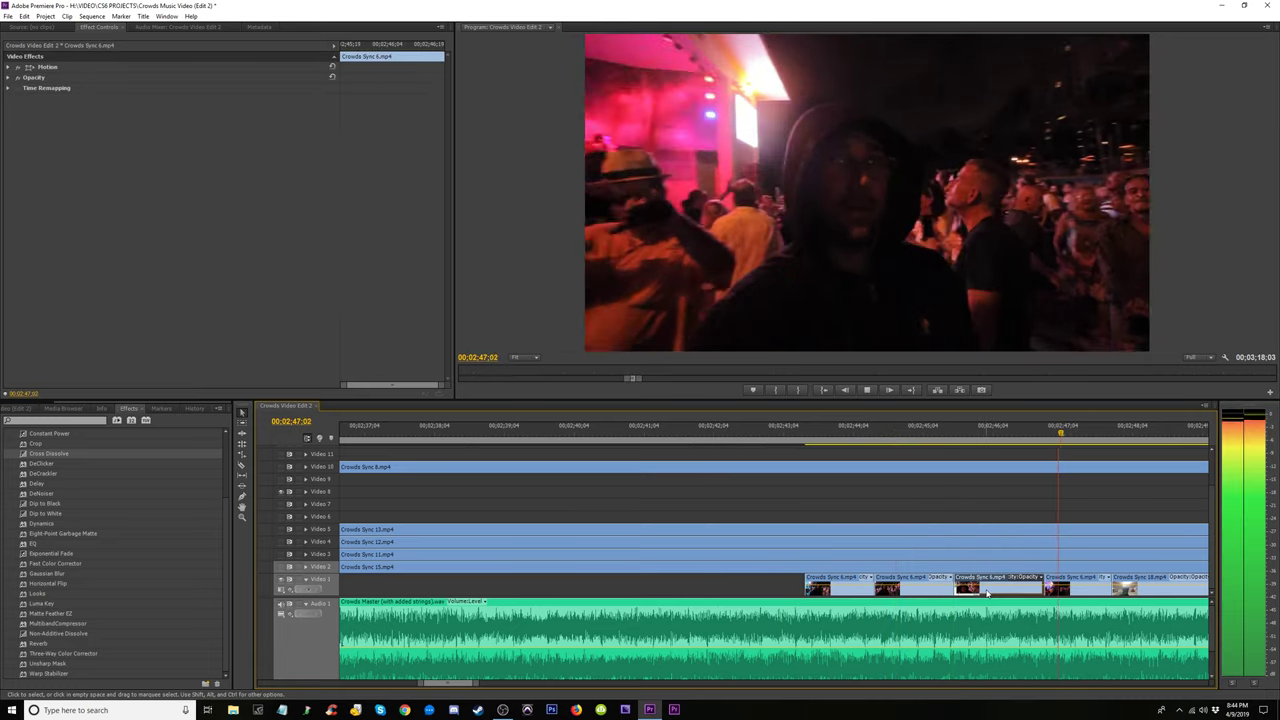
{"action": "key", "text": "space"}
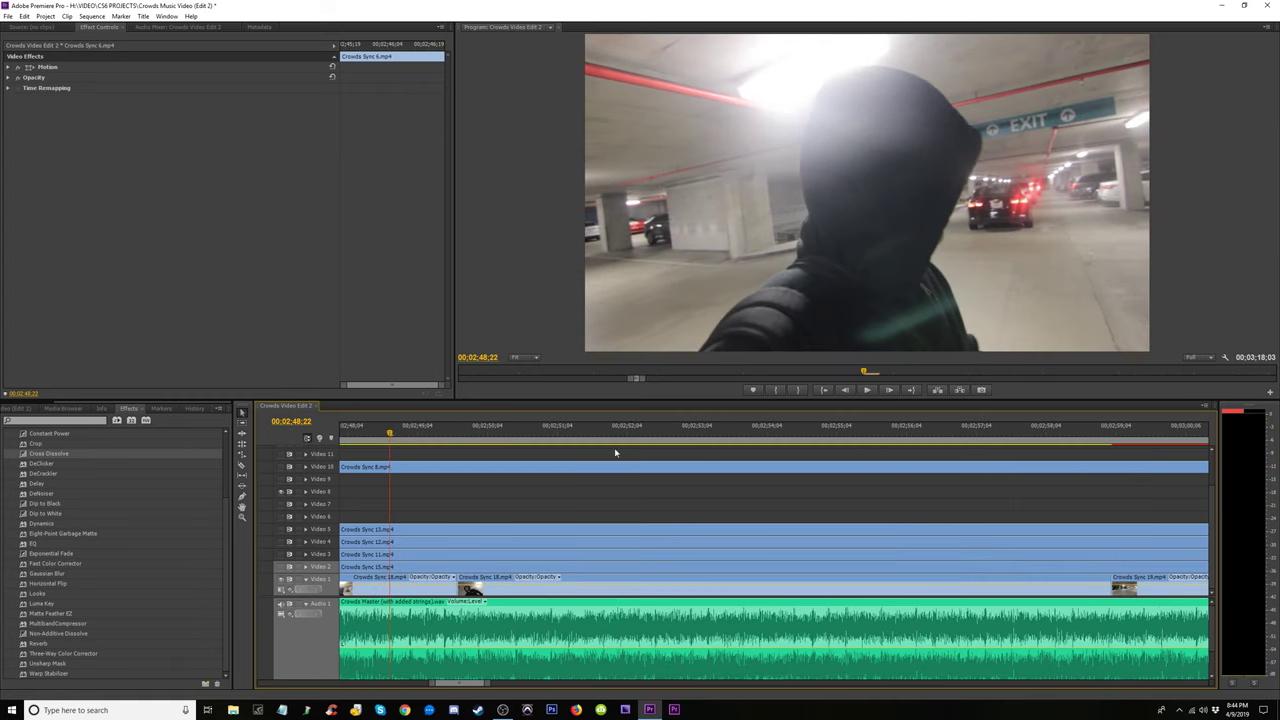
Zoom out and replay the section around 02;43–02;44 to locate the first cutaway
{"action": "key", "text": "minus"}
{"action": "left_click", "coordinate": [587, 440]}
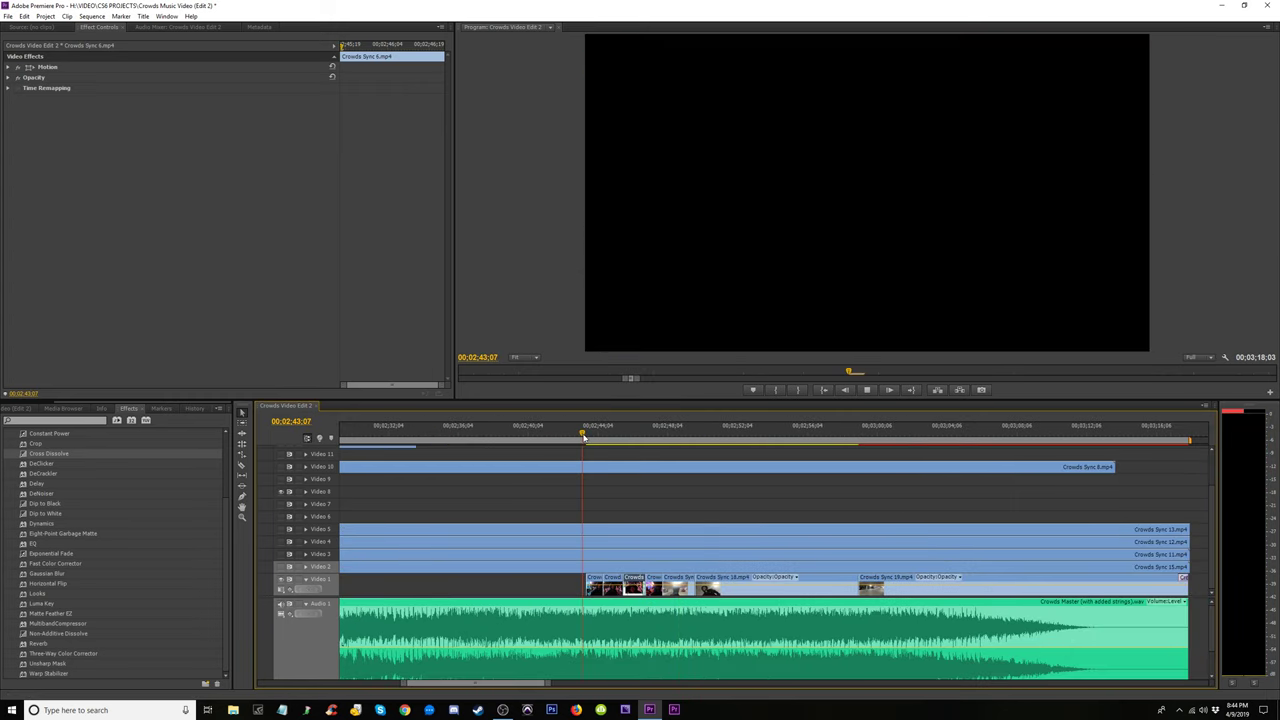
{"action": "key", "text": "space"}
{"action": "key", "text": "equal"}
{"action": "key", "text": "equal"}
{"action": "key", "text": "space"}
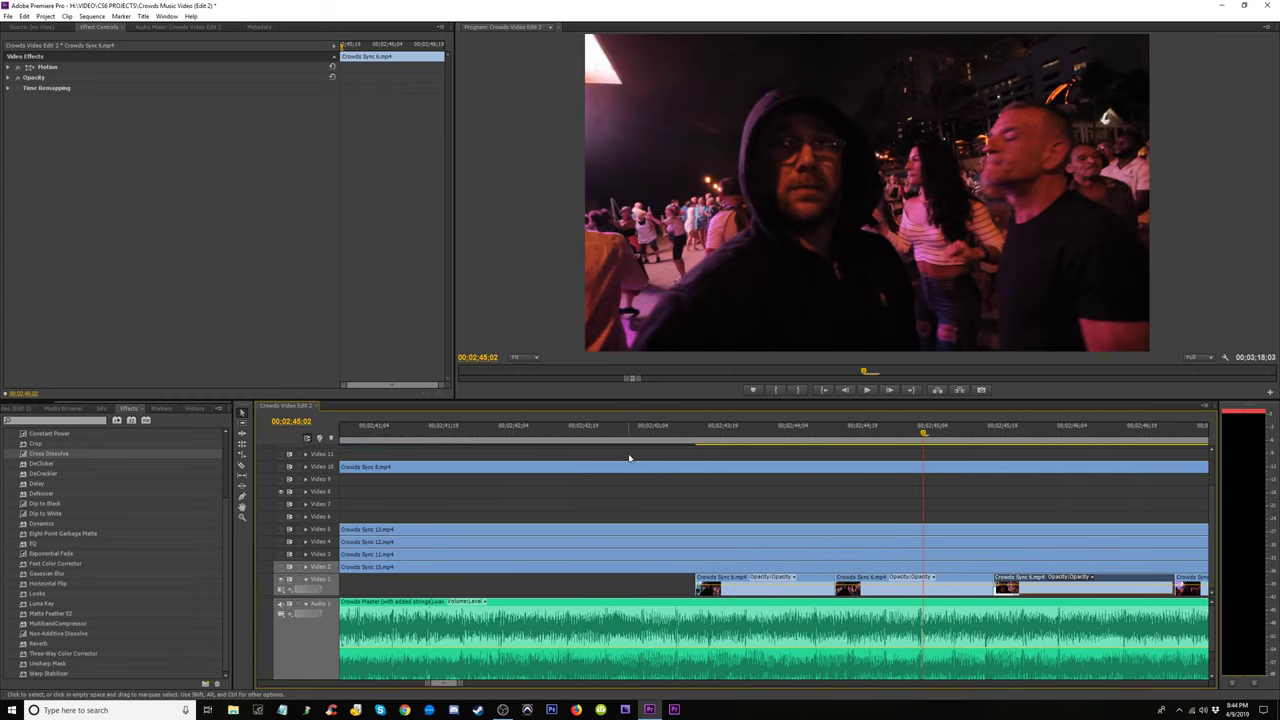
{"action": "left_click", "coordinate": [681, 436]}
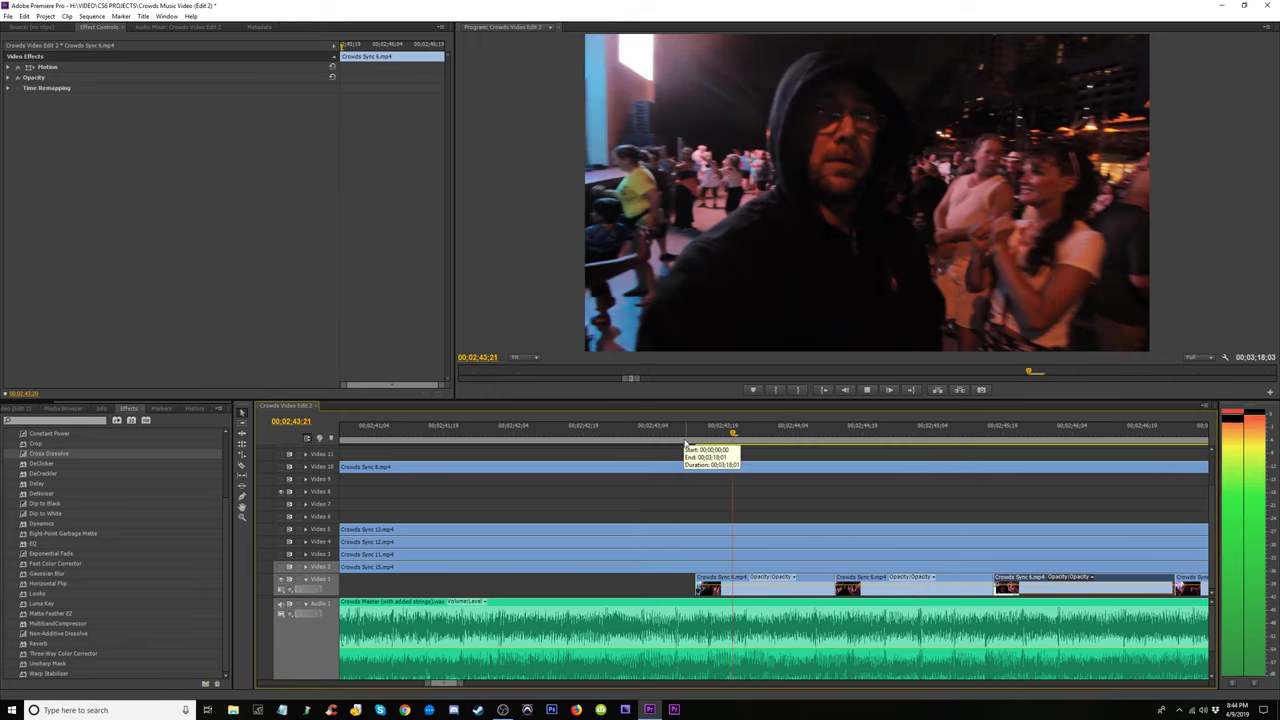
{"action": "key", "text": "space"}
{"action": "key", "text": "space"}
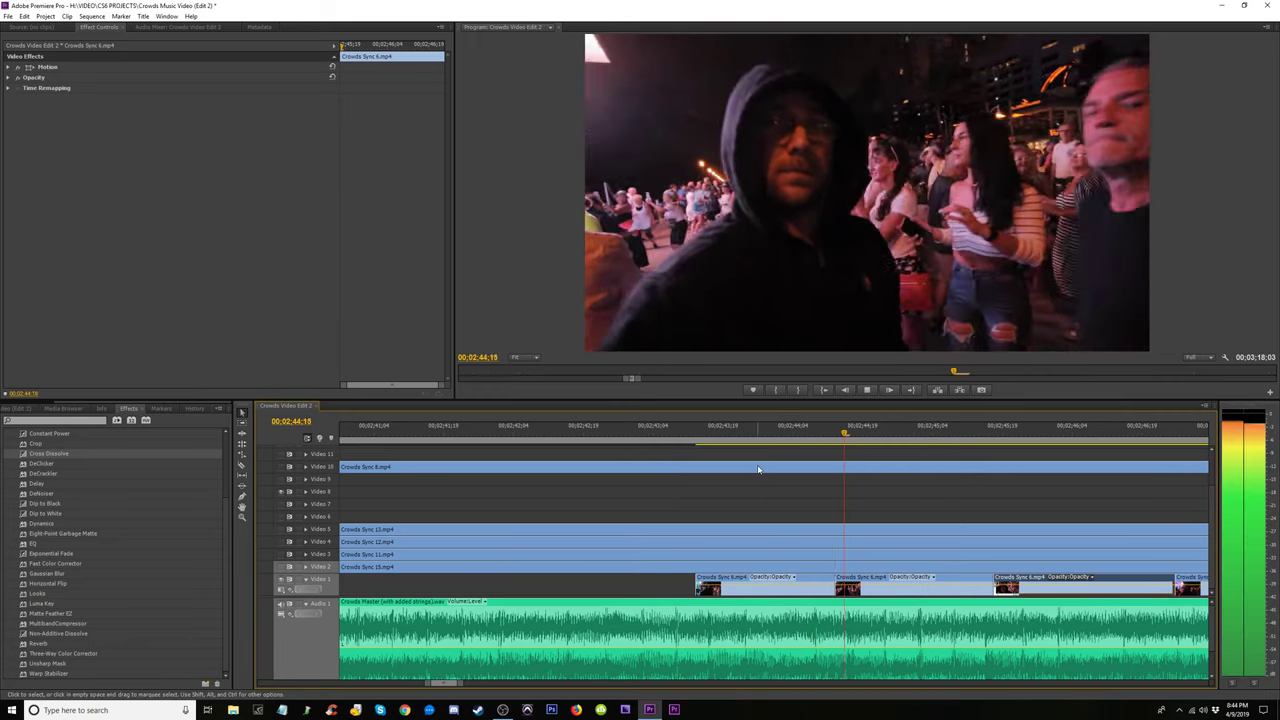
{"action": "key", "text": "space"}
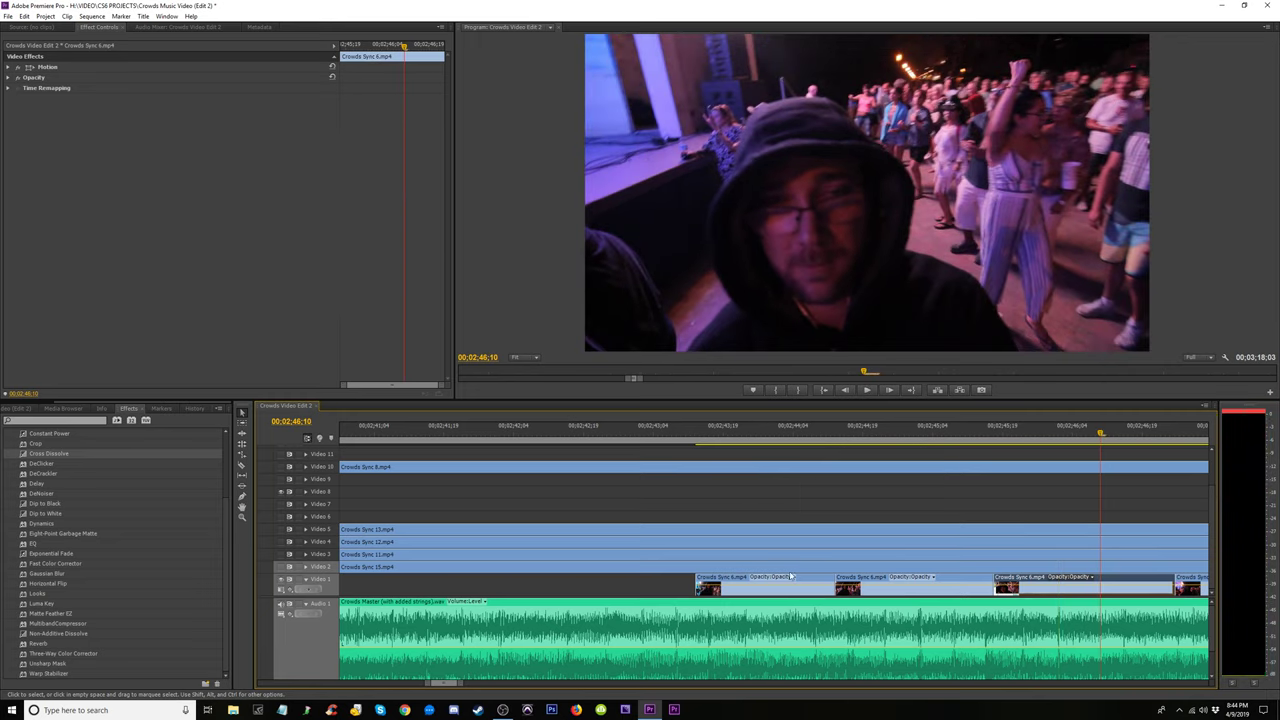
{"action": "left_click", "coordinate": [762, 578]}
Delete the first Crowds Sync 6 clip on Video 1 and play over the new gap
{"action": "left_click", "coordinate": [721, 584]}
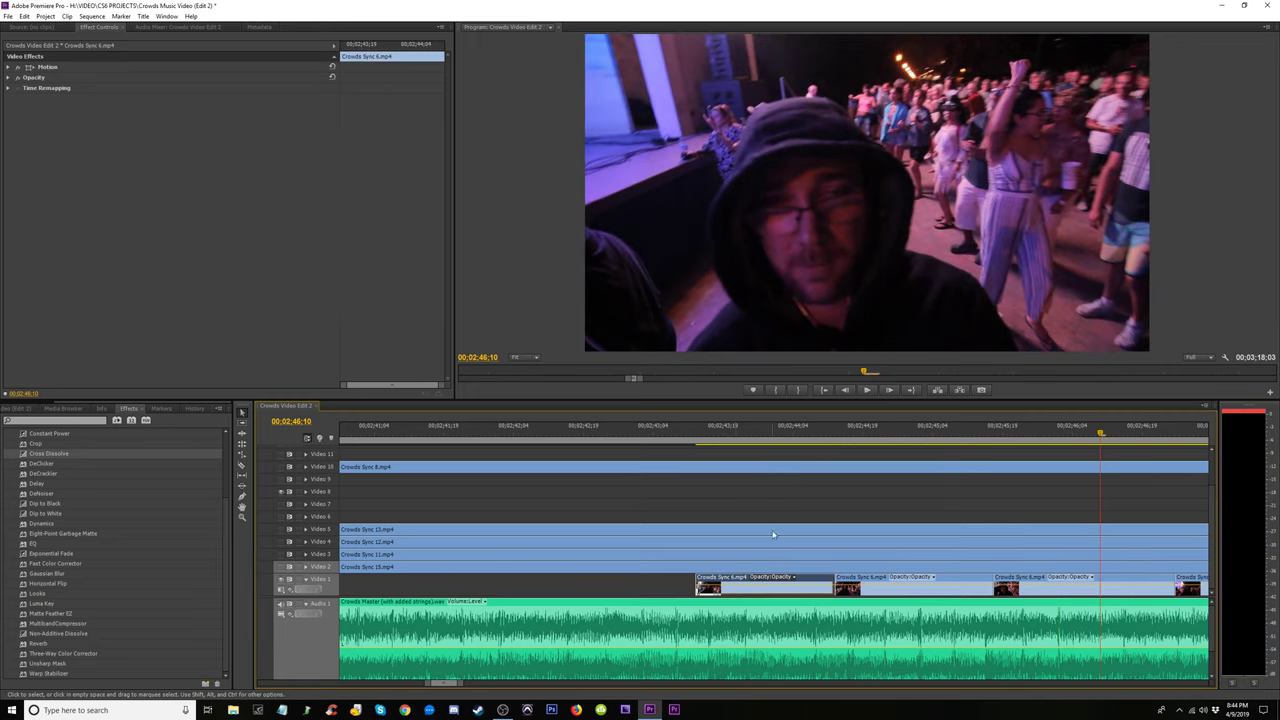
{"action": "key", "text": "Delete"}
{"action": "left_click", "coordinate": [777, 446]}
{"action": "key", "text": "space"}
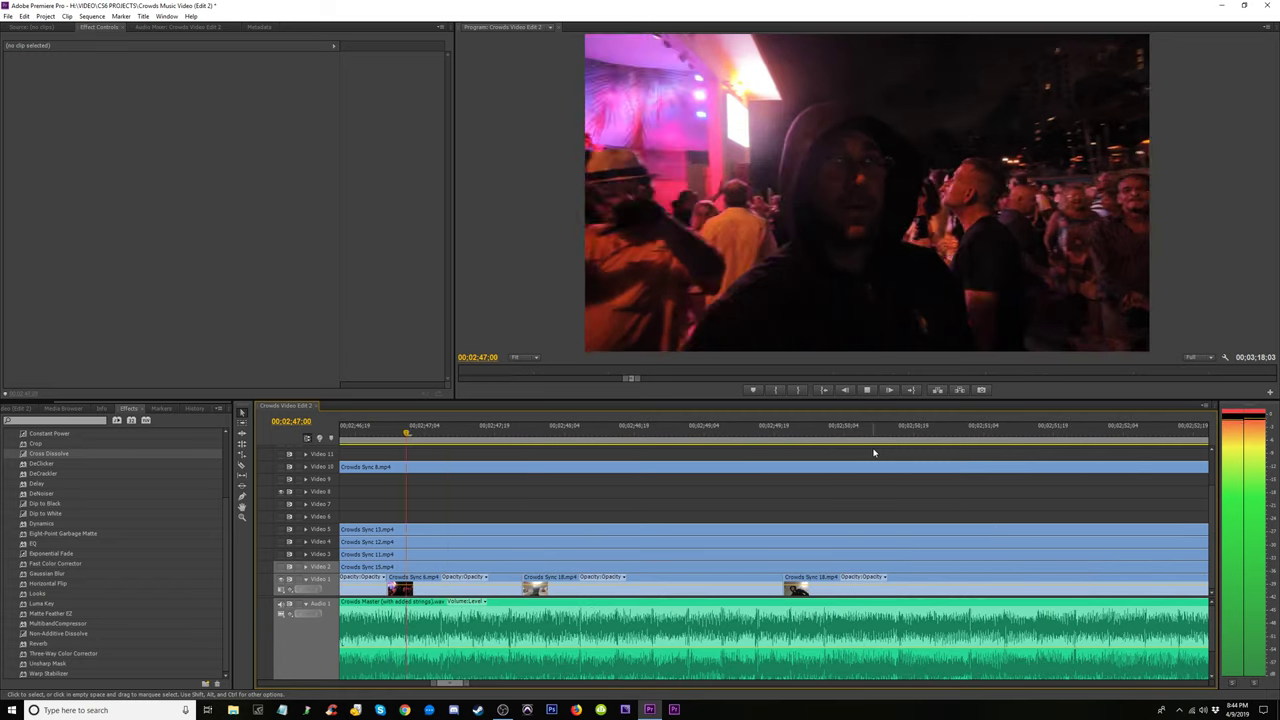
Replay the Video 1 cutaways from around 02;45;20–02;46;10 to check the cut
{"action": "key", "text": "space"}
{"action": "key", "text": "minus"}
{"action": "left_click", "coordinate": [545, 447]}
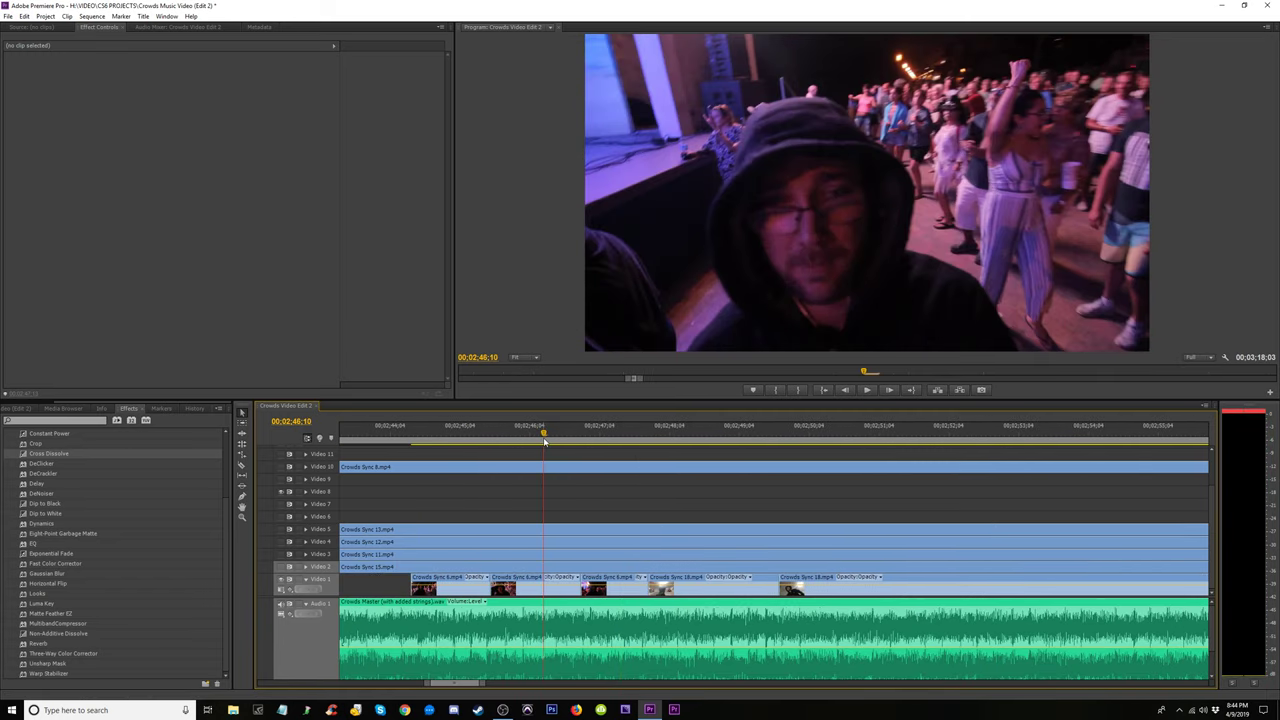
{"action": "key", "text": "equal"}
{"action": "key", "text": "space"}
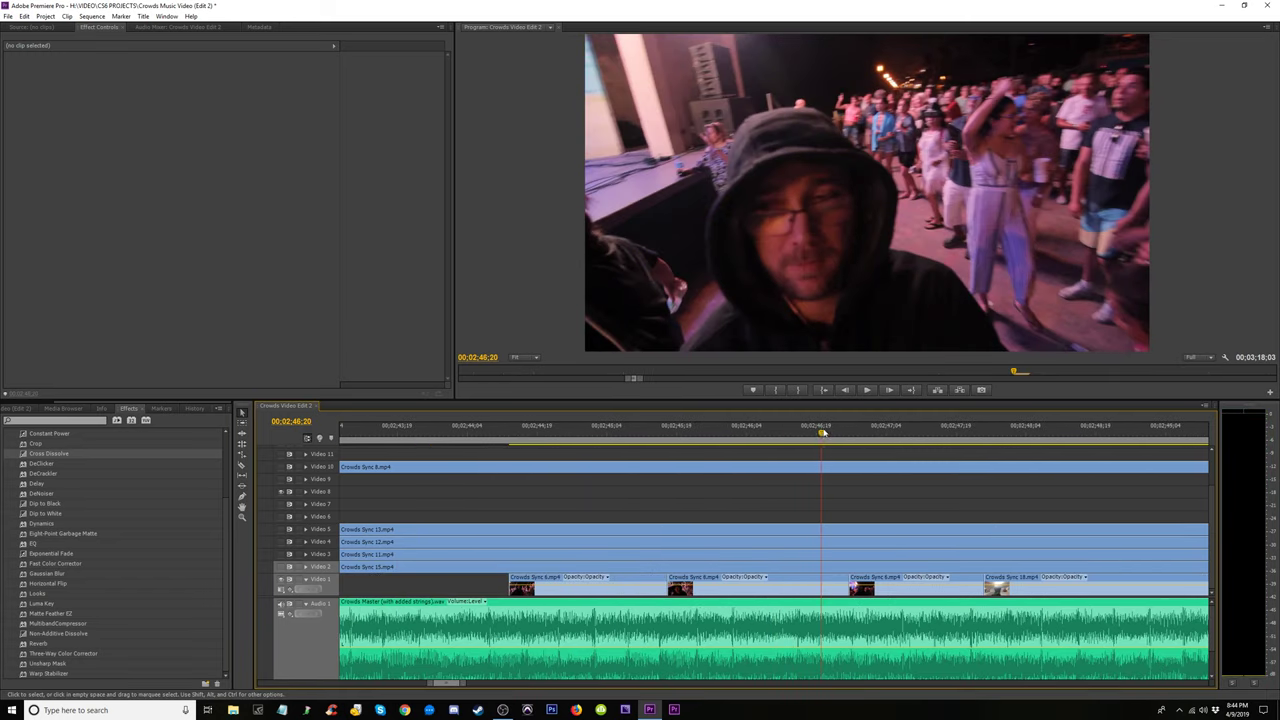
{"action": "left_click_drag", "start_coordinate": [822, 432], "coordinate": [690, 433]}
{"action": "key", "text": "space"}
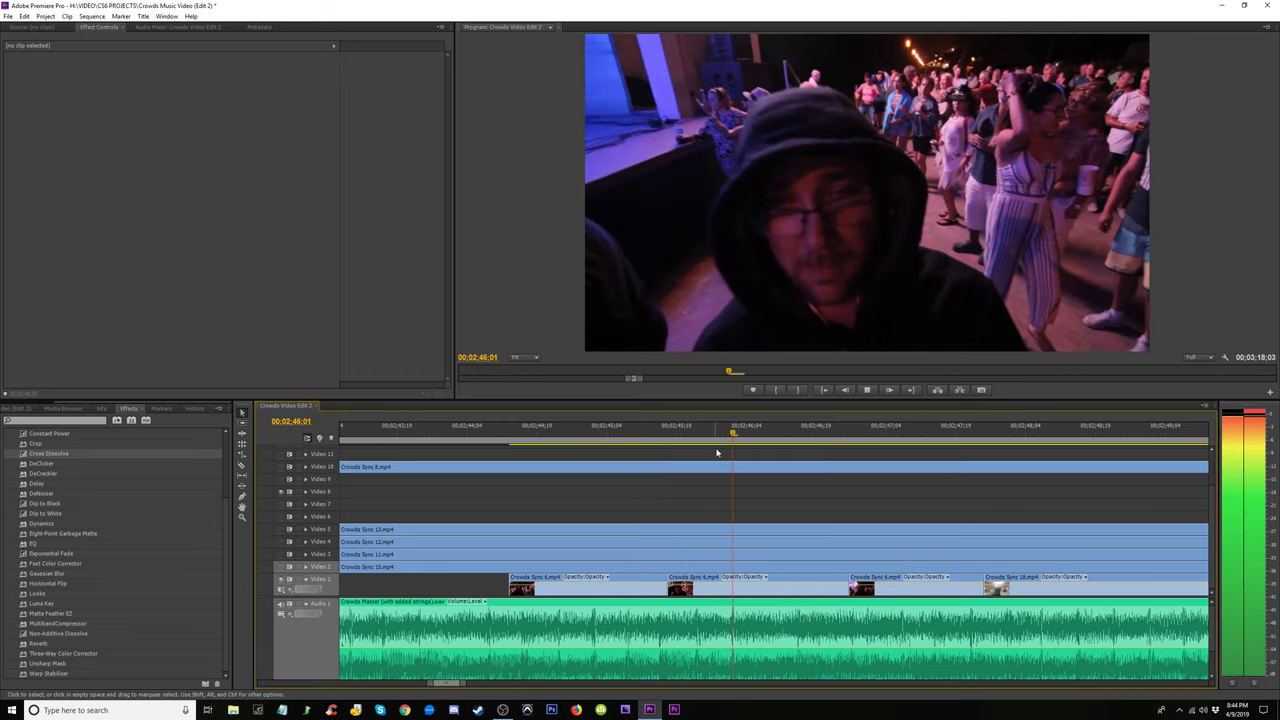
{"action": "key", "text": "space"}
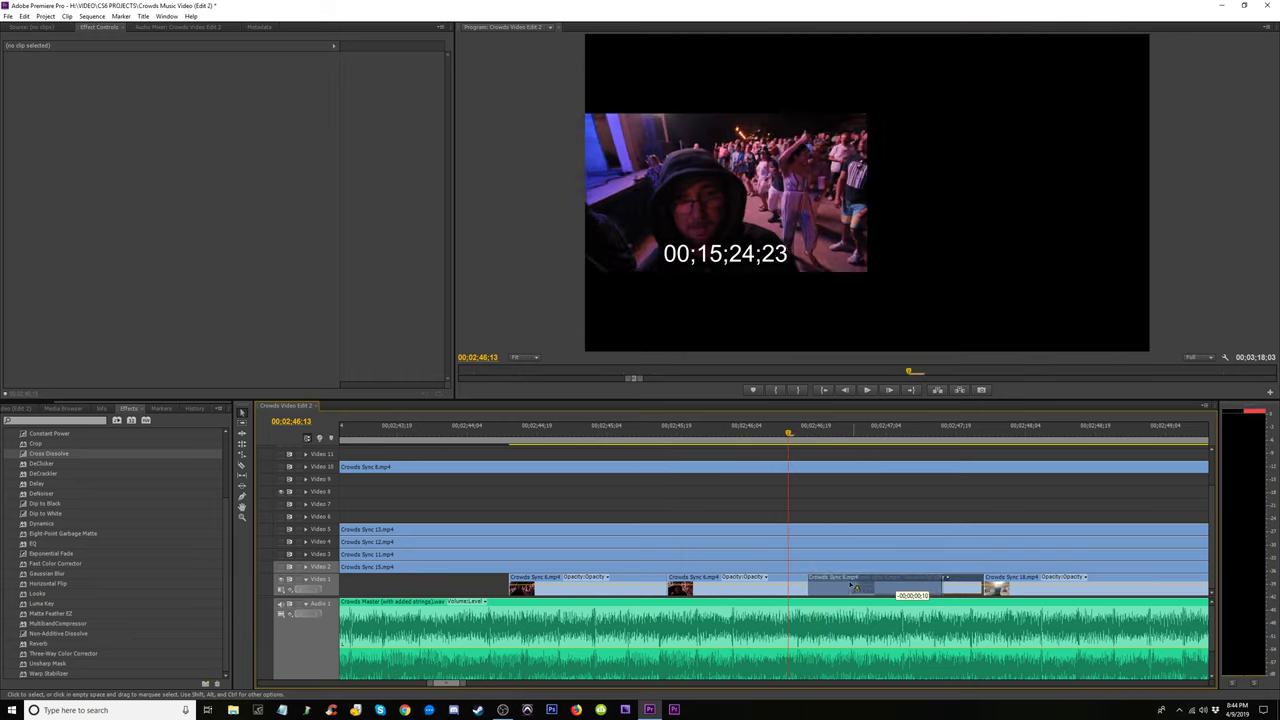
Shift Crowds Sync 6 slightly earlier, make Crowds Sync 18 start earlier, and review from 02;44;04
{"action": "left_click_drag", "start_coordinate": [897, 578], "coordinate": [837, 578]}
{"action": "key", "text": "space"}
{"action": "key", "text": "space"}
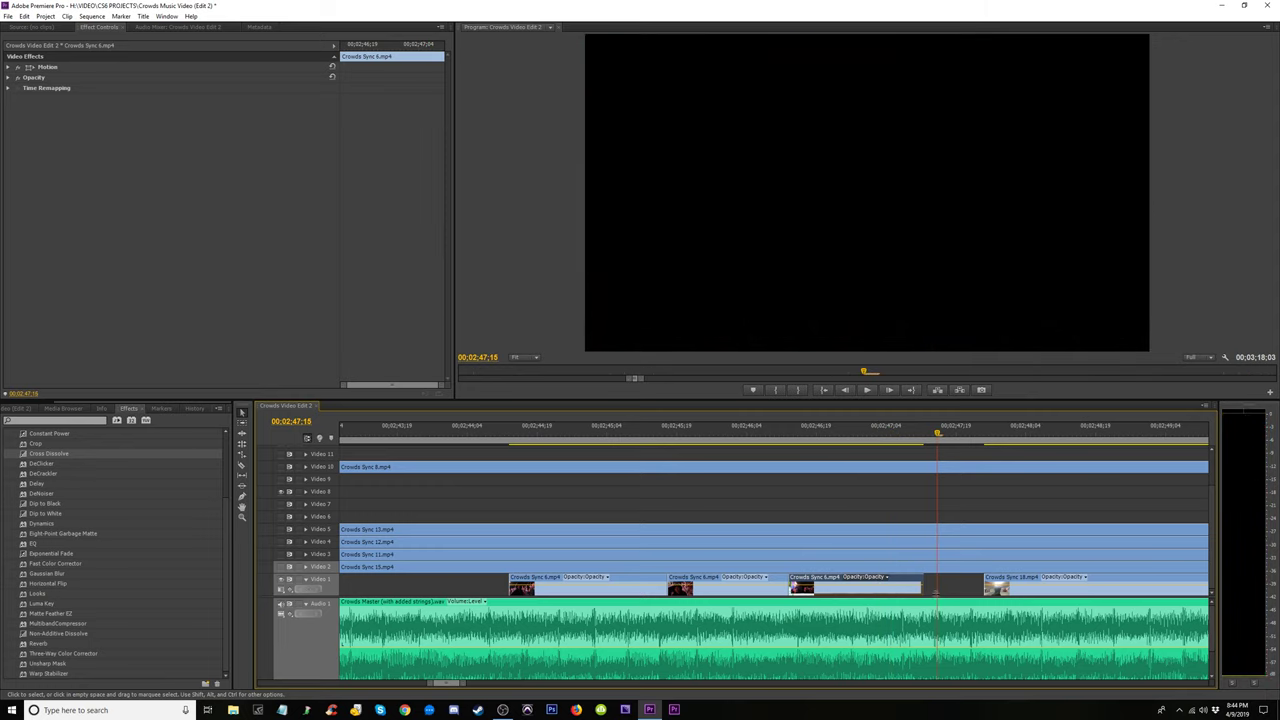
{"action": "left_click_drag", "start_coordinate": [990, 580], "coordinate": [923, 580]}
{"action": "left_click", "coordinate": [467, 430]}
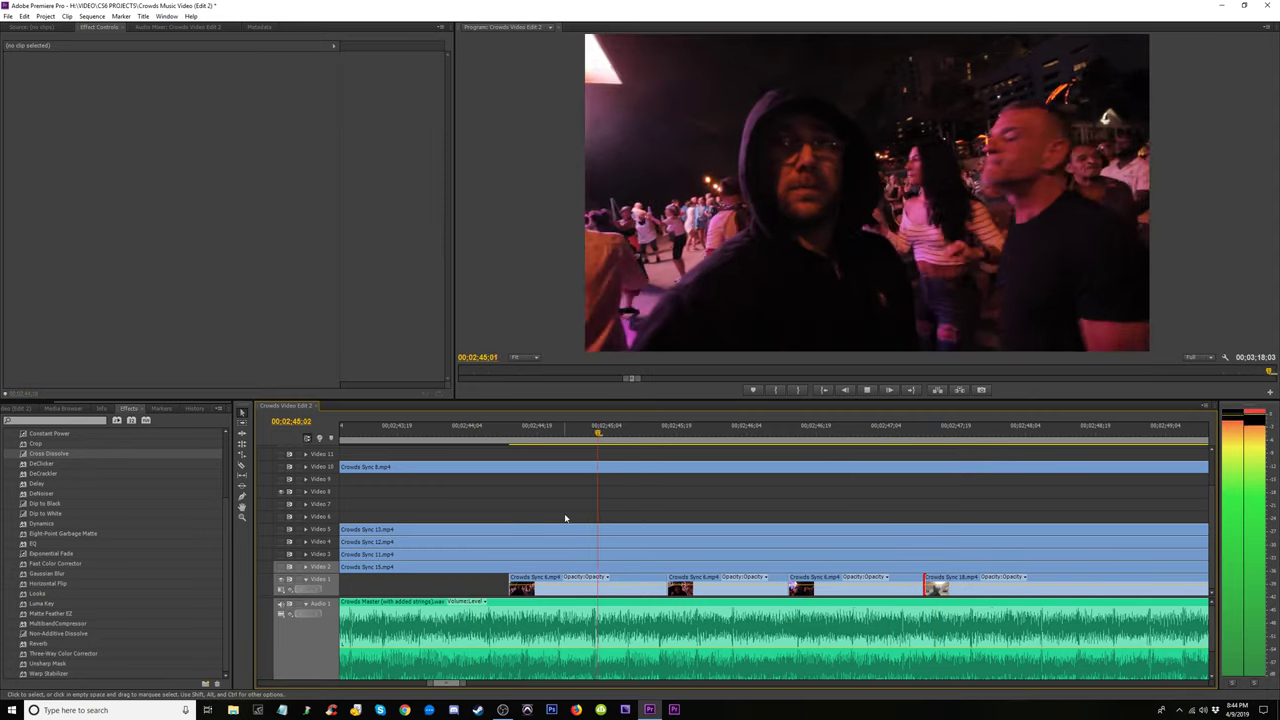
{"action": "key", "text": "space"}
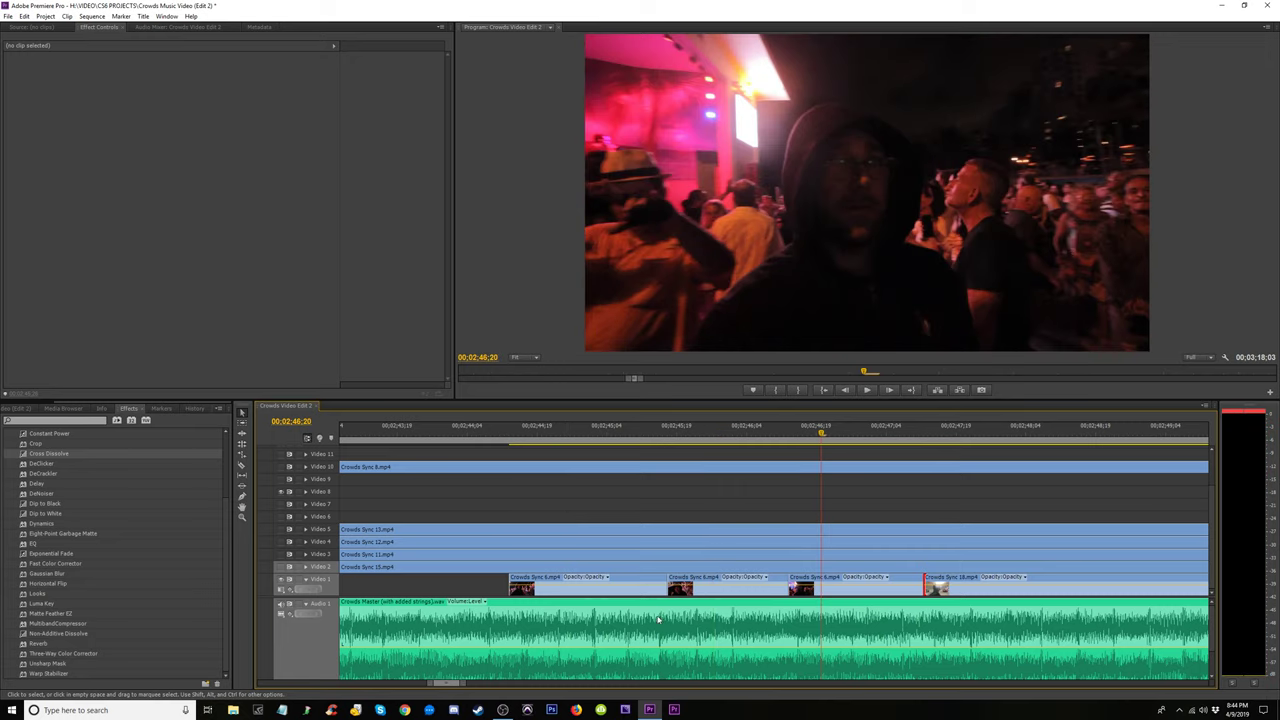
Trim both edges of the first Video 1 clip and check the neighbouring clips
{"action": "left_click_drag", "start_coordinate": [661, 590], "coordinate": [655, 590]}
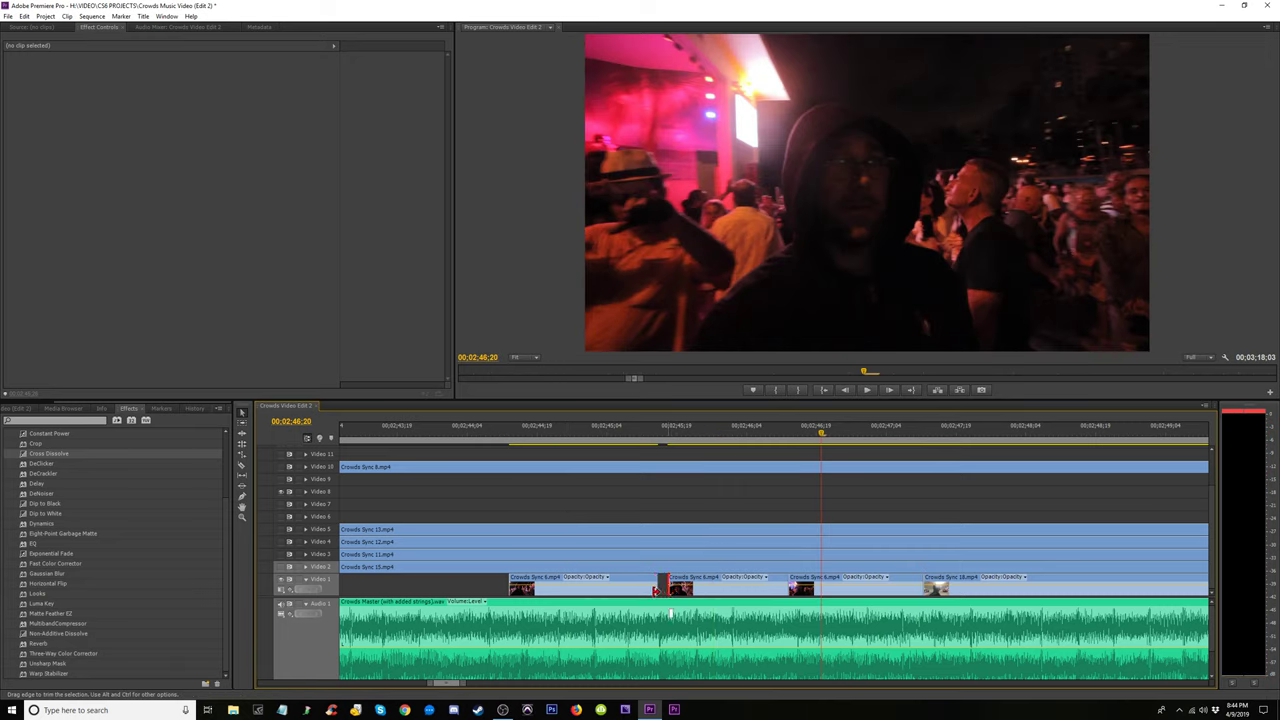
{"action": "left_click_drag", "start_coordinate": [521, 597], "coordinate": [530, 597]}
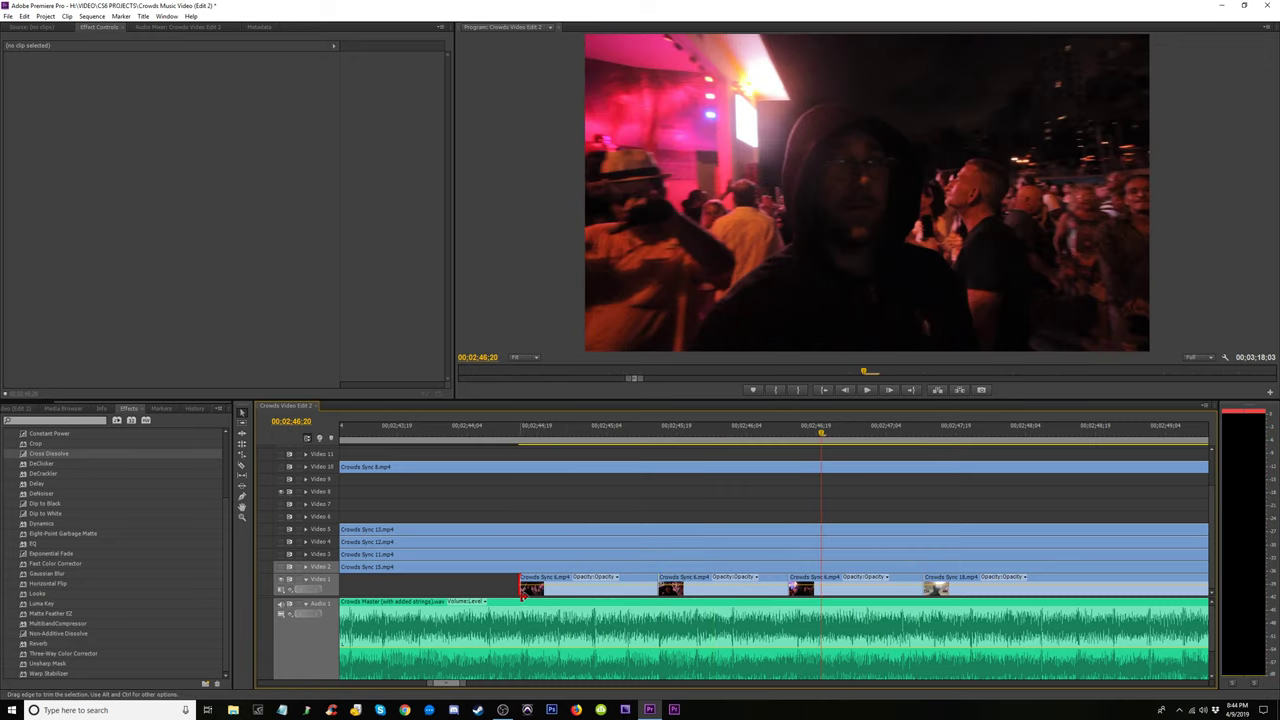
{"action": "left_click", "coordinate": [538, 583]}
{"action": "left_click", "coordinate": [701, 589]}
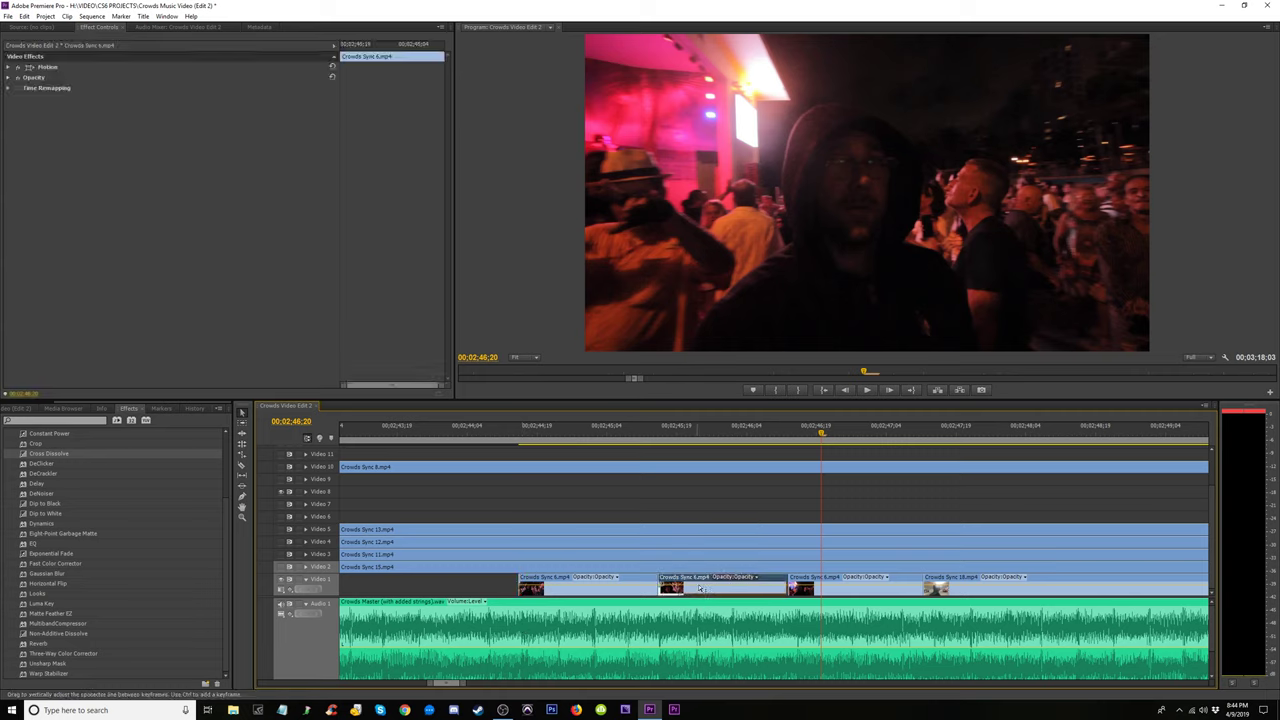
{"action": "left_click", "coordinate": [821, 594]}
{"action": "left_click", "coordinate": [713, 588]}
Trim the start of Crowds Sync 18 to about 02;47;14 and play back the retimed cutaways
{"action": "left_click", "coordinate": [955, 594]}
{"action": "left_click_drag", "start_coordinate": [908, 434], "coordinate": [935, 441]}
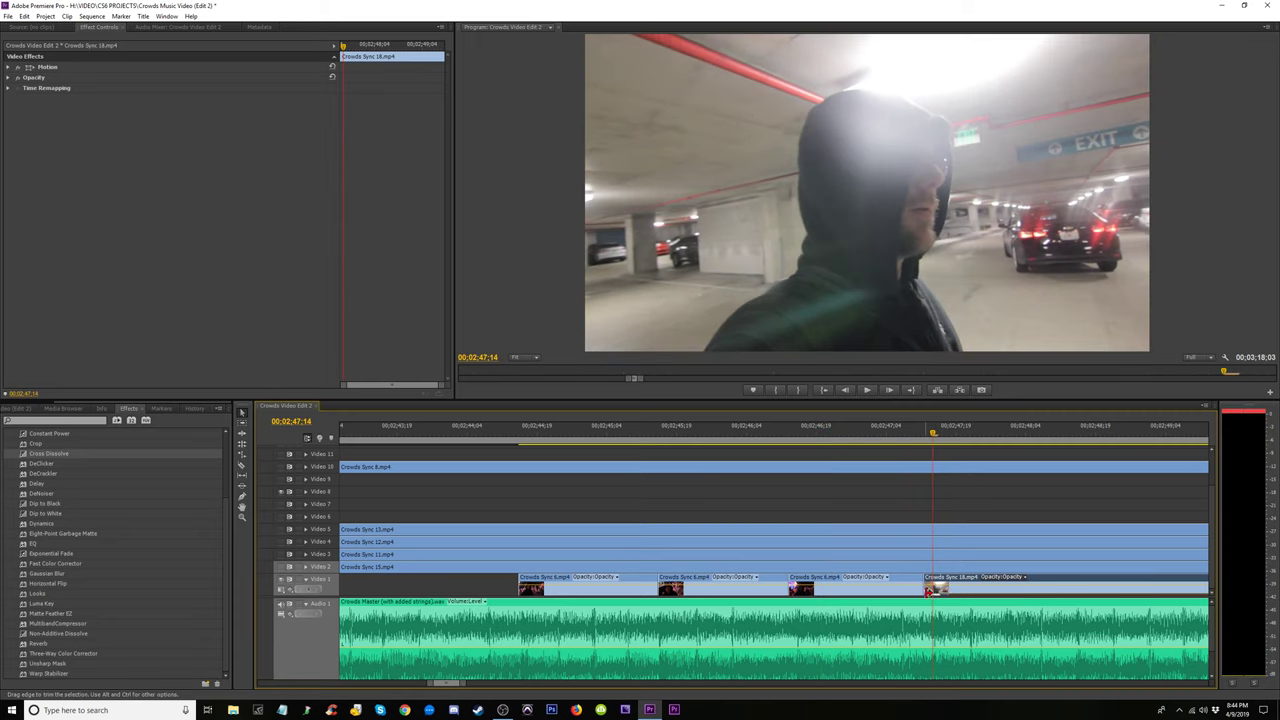
{"action": "left_click_drag", "start_coordinate": [929, 590], "coordinate": [933, 591]}
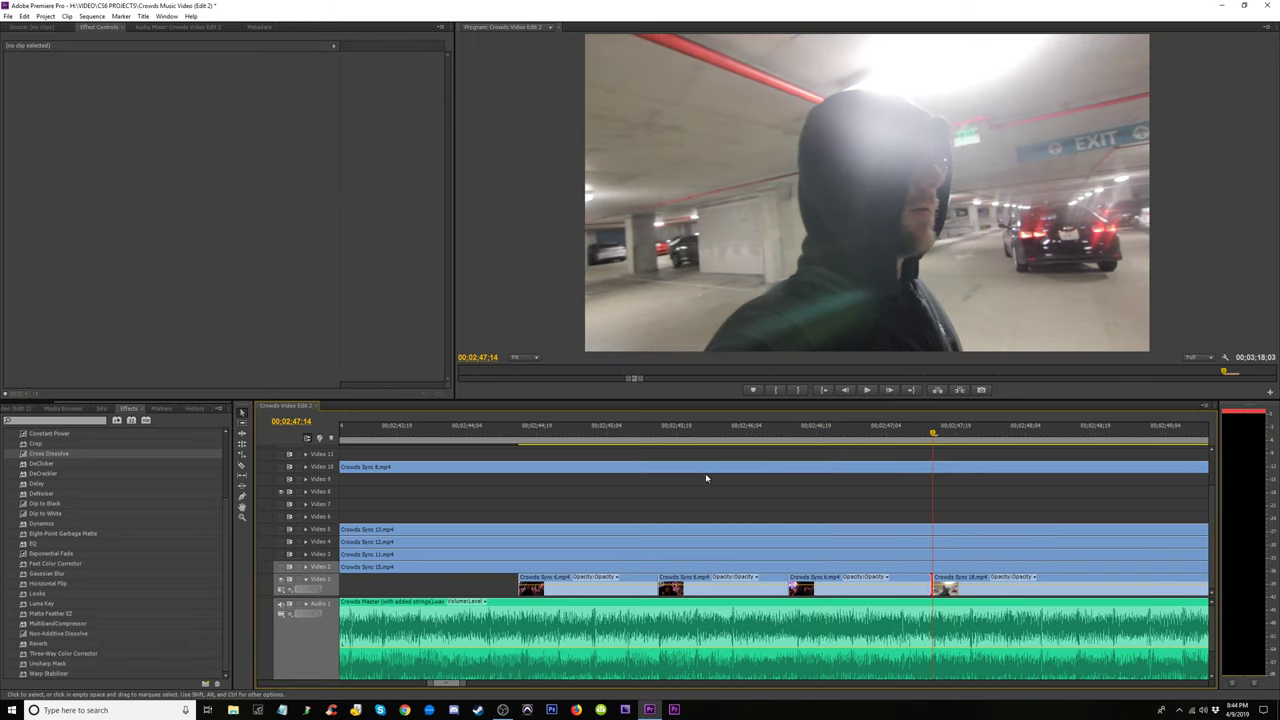
{"action": "left_click", "coordinate": [447, 436]}
{"action": "key", "text": "space"}
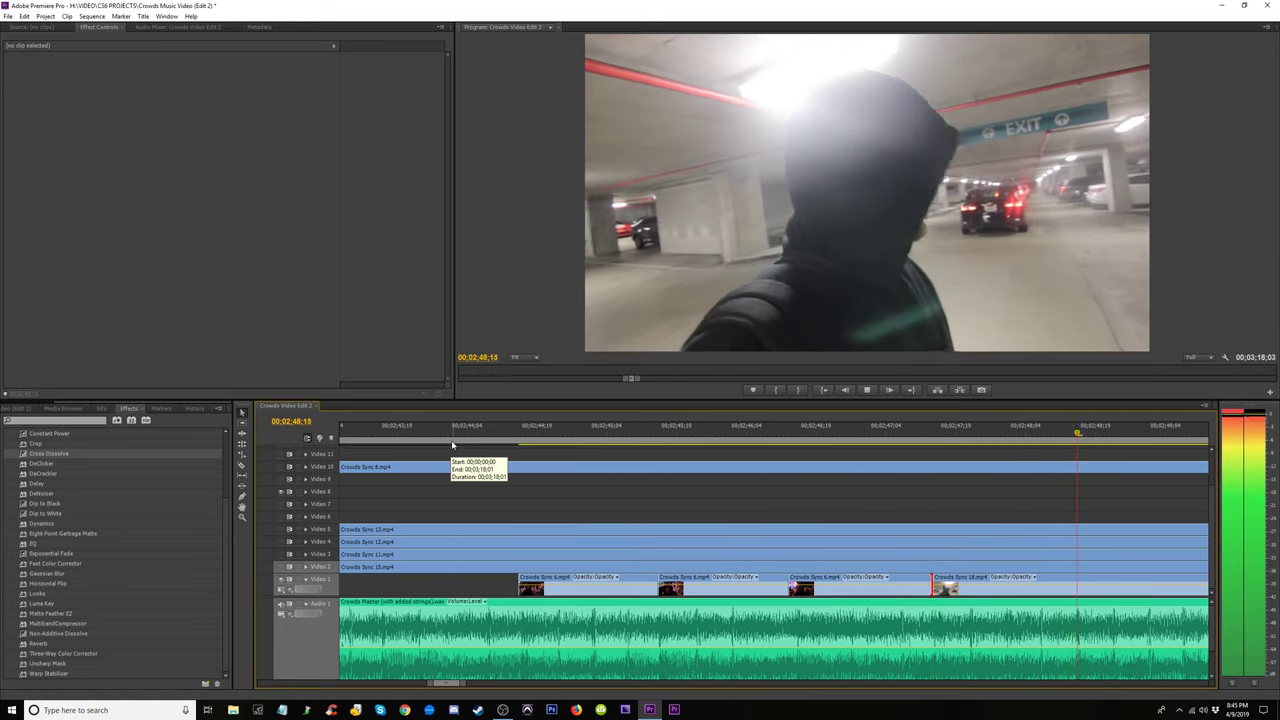
{"action": "key", "text": "minus"}
{"action": "key", "text": "minus"}
{"action": "key", "text": "minus"}
{"action": "key", "text": "minus"}
{"action": "key", "text": "minus"}
{"action": "key", "text": "space"}
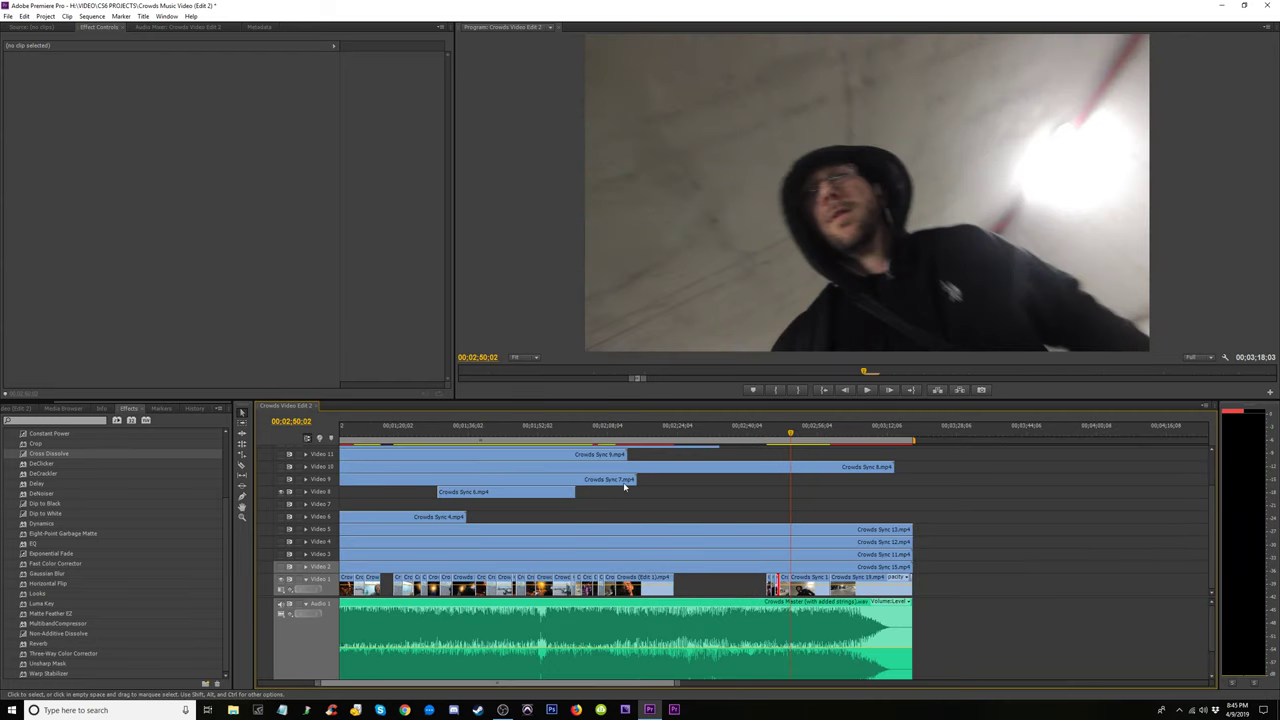
{"action": "key", "text": "minus"}
{"action": "key", "text": "minus"}
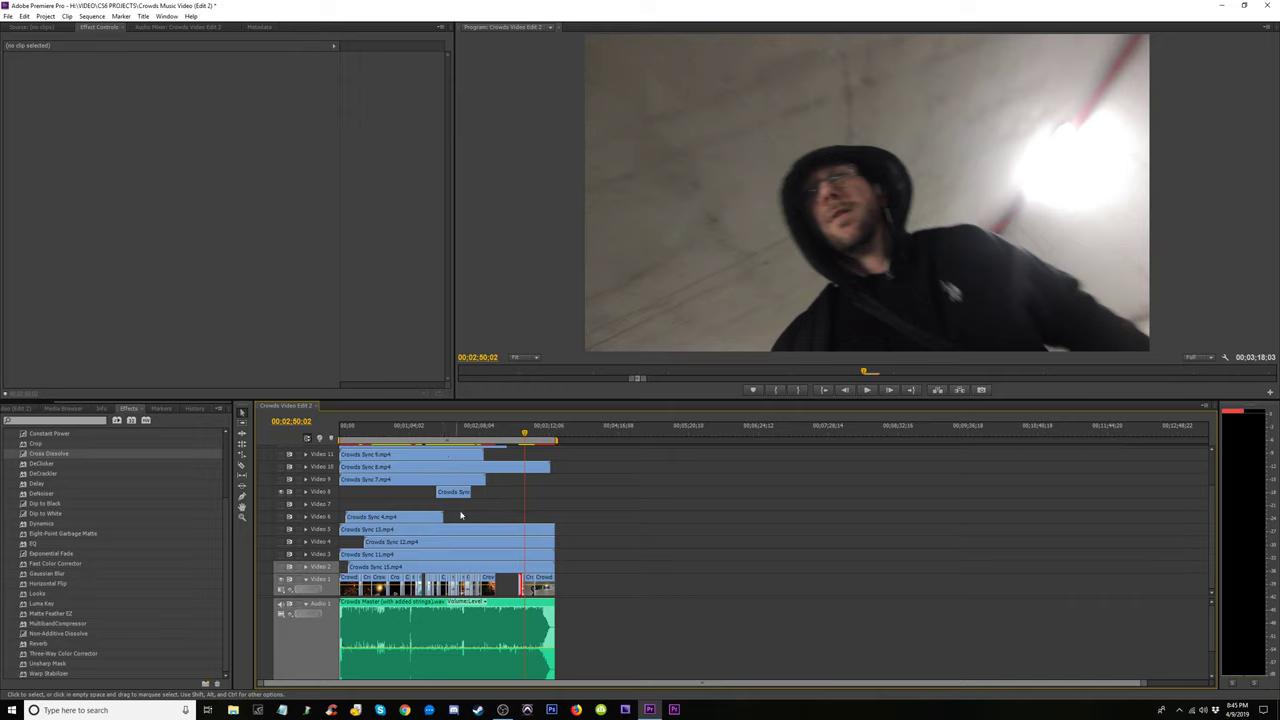
{"action": "left_click", "coordinate": [443, 432]}
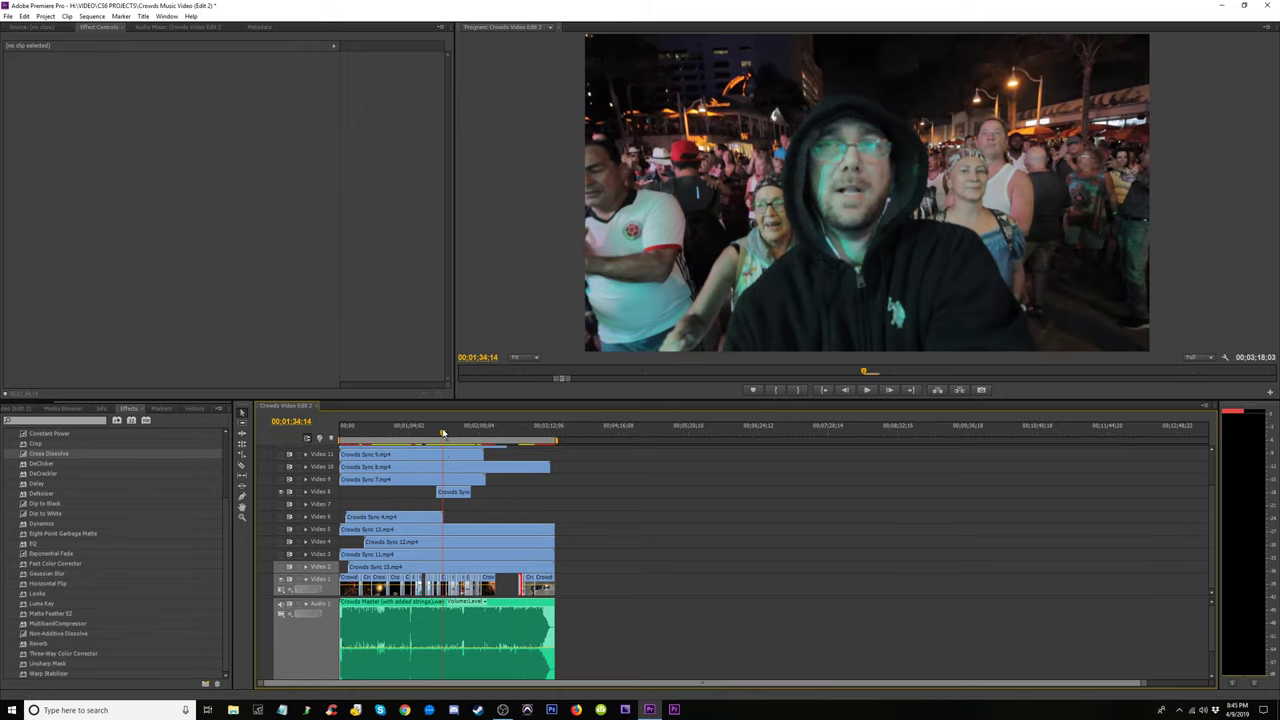
{"action": "key", "text": "equal"}
{"action": "key", "text": "equal"}
{"action": "key", "text": "equal"}
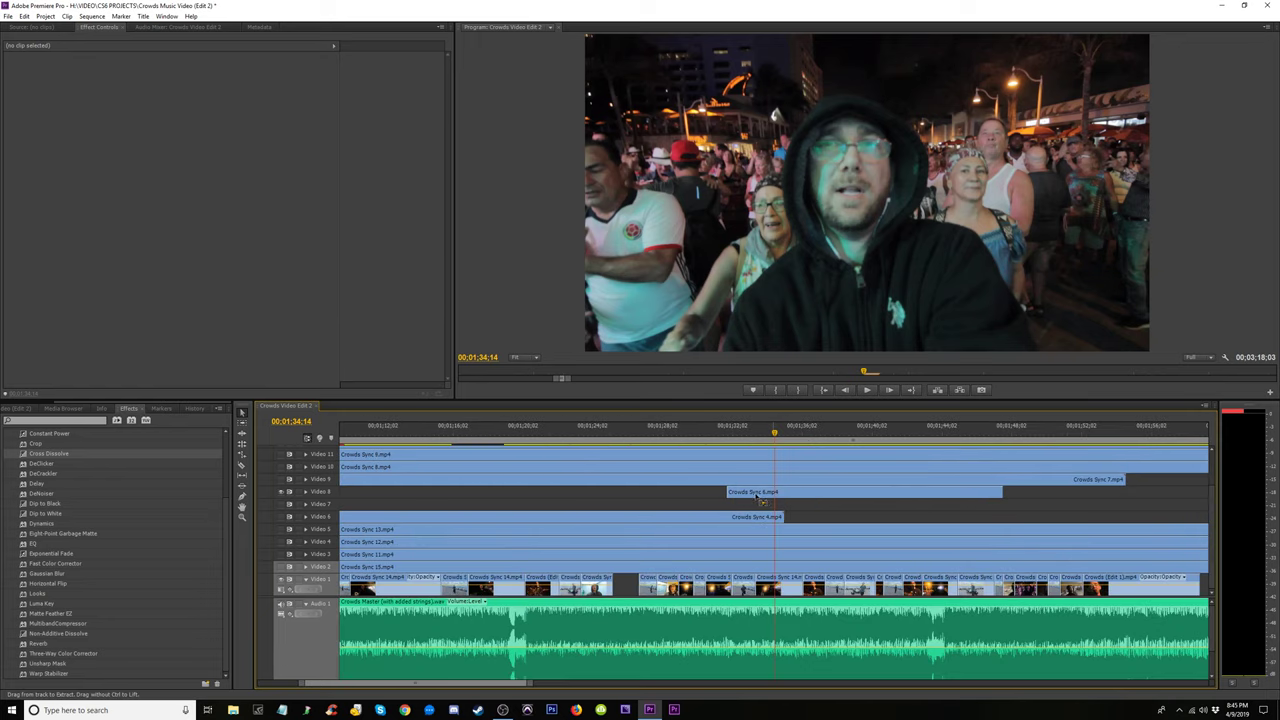
{"action": "key", "text": "equal"}
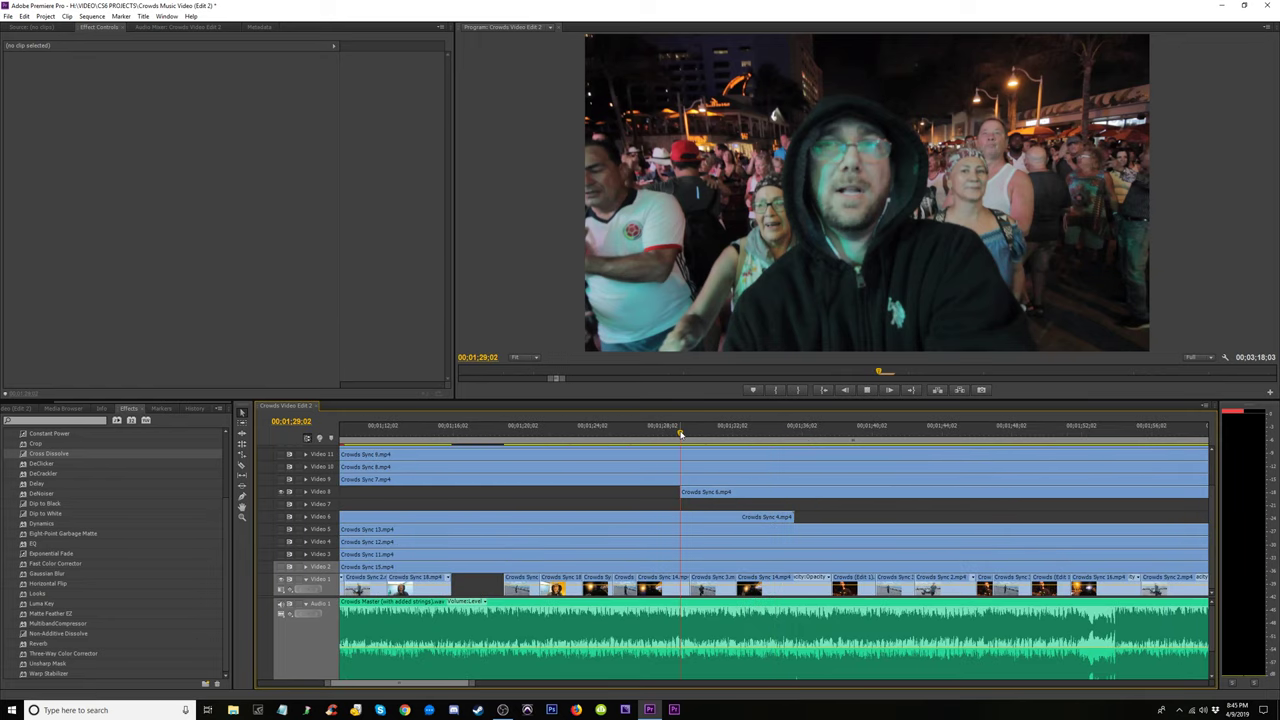
{"action": "key", "text": "ctrl+grave"}
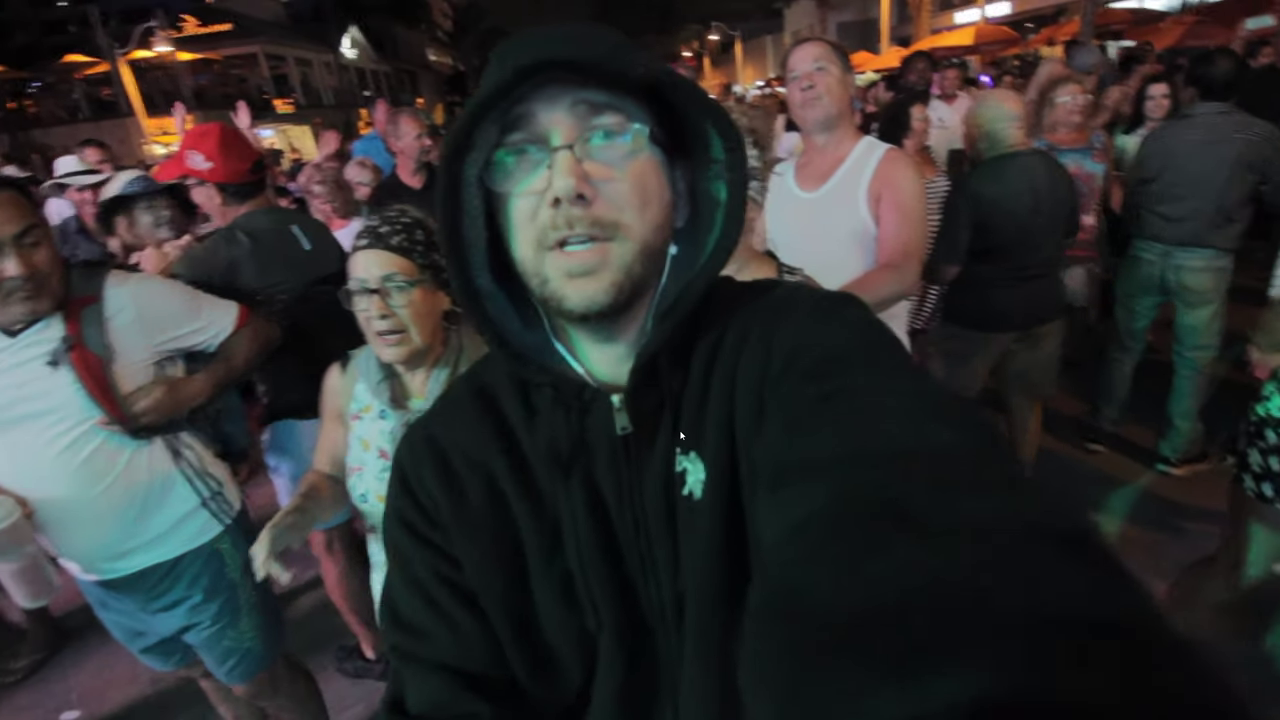
{"action": "key", "text": "ctrl+grave"}
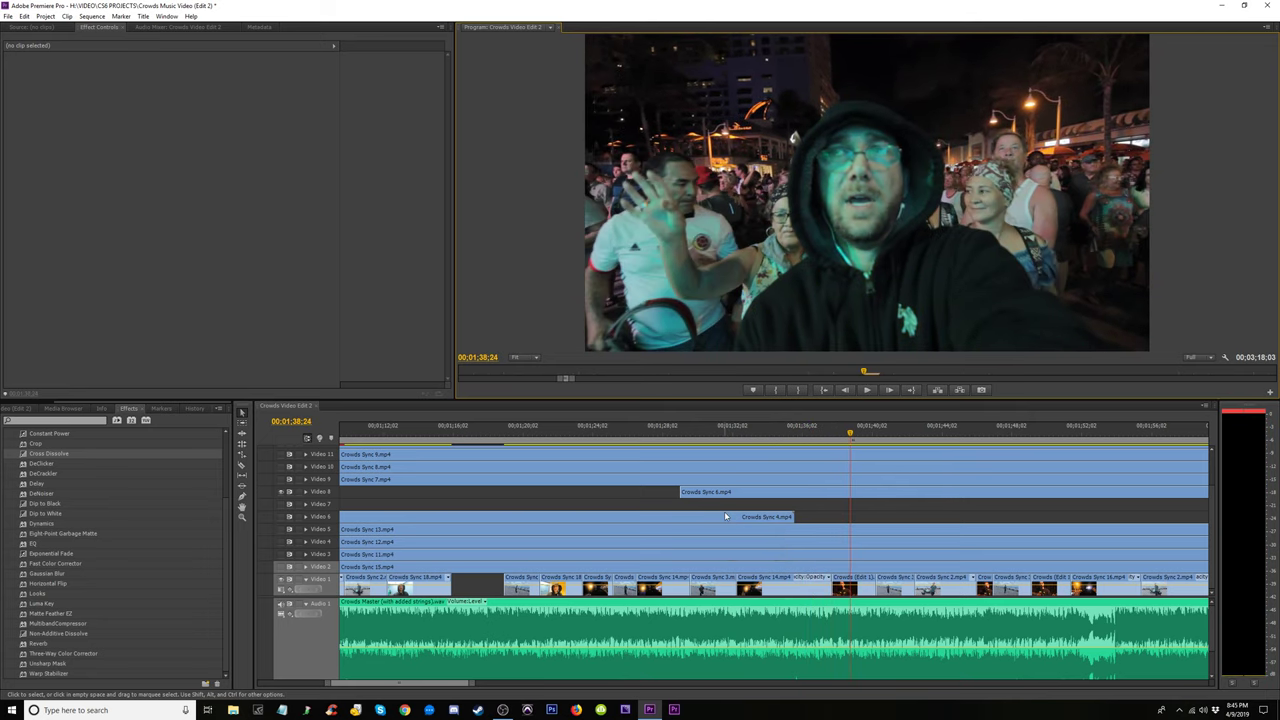
{"action": "key", "text": "space"}
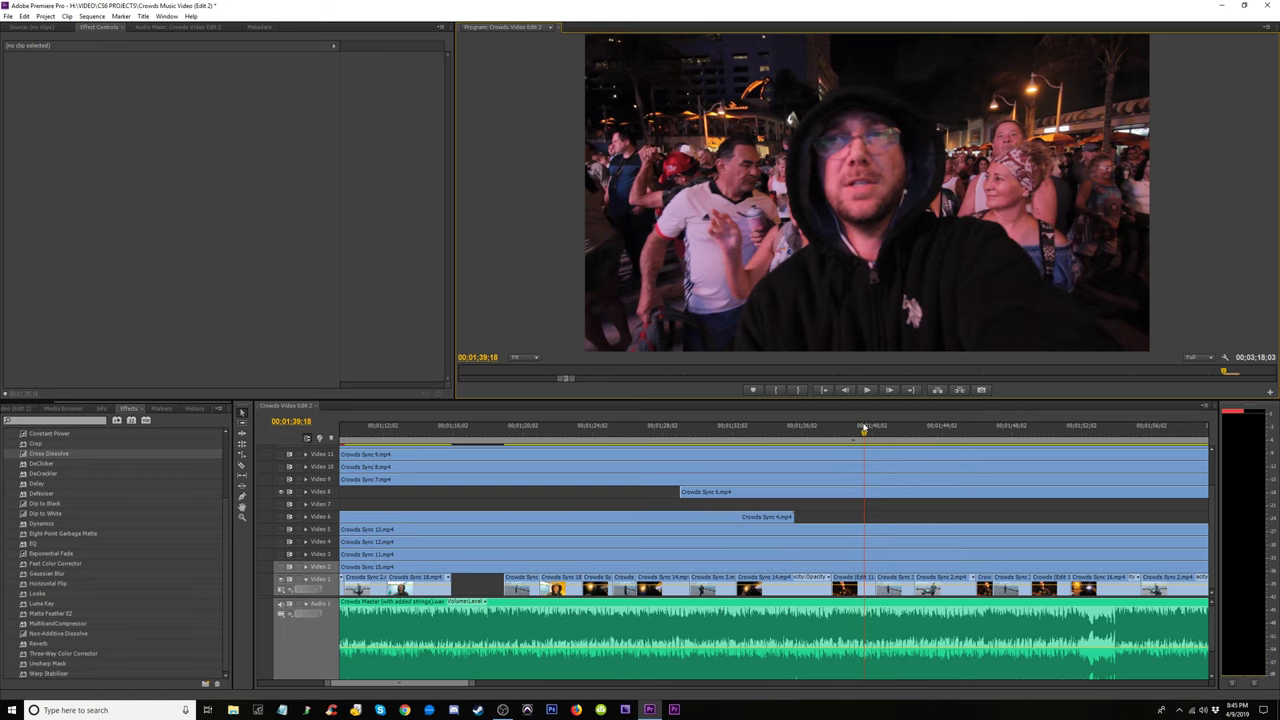
{"action": "left_click_drag", "start_coordinate": [866, 432], "coordinate": [1133, 453]}
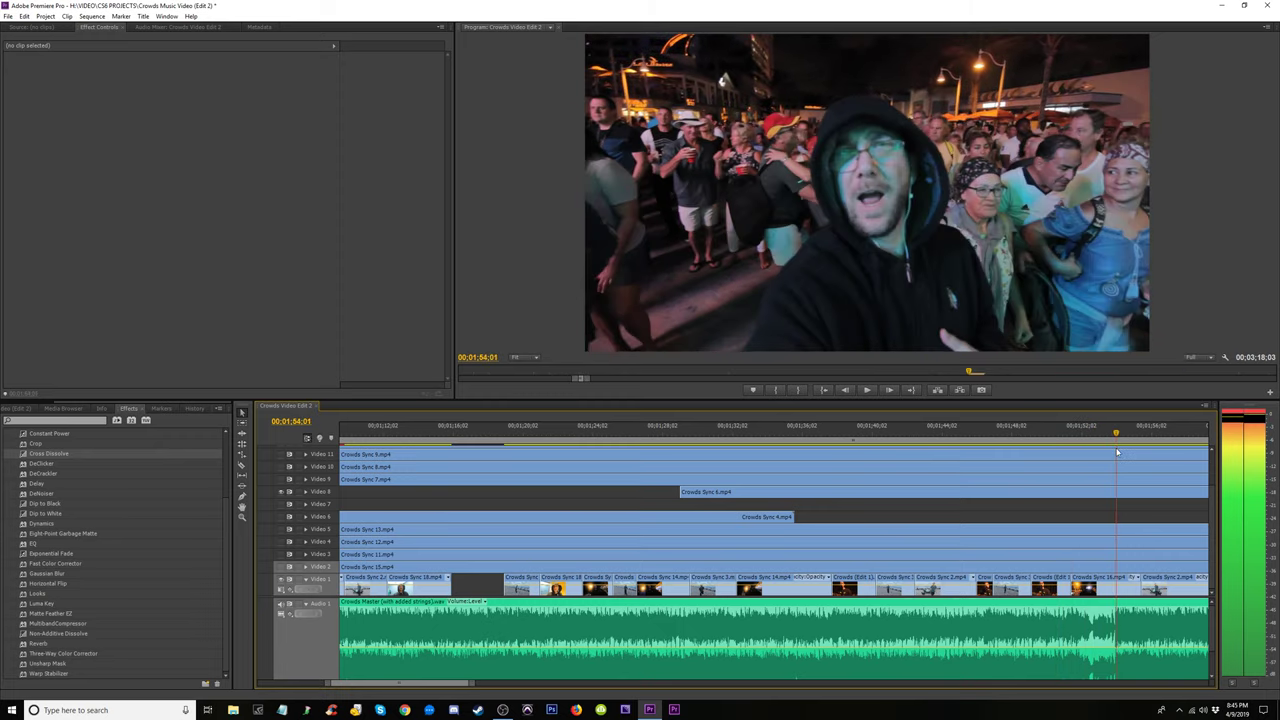
Extend the Crowds Sync 6 clip on Video 8 at both its start and end
{"action": "left_click_drag", "start_coordinate": [1133, 453], "coordinate": [1168, 453]}
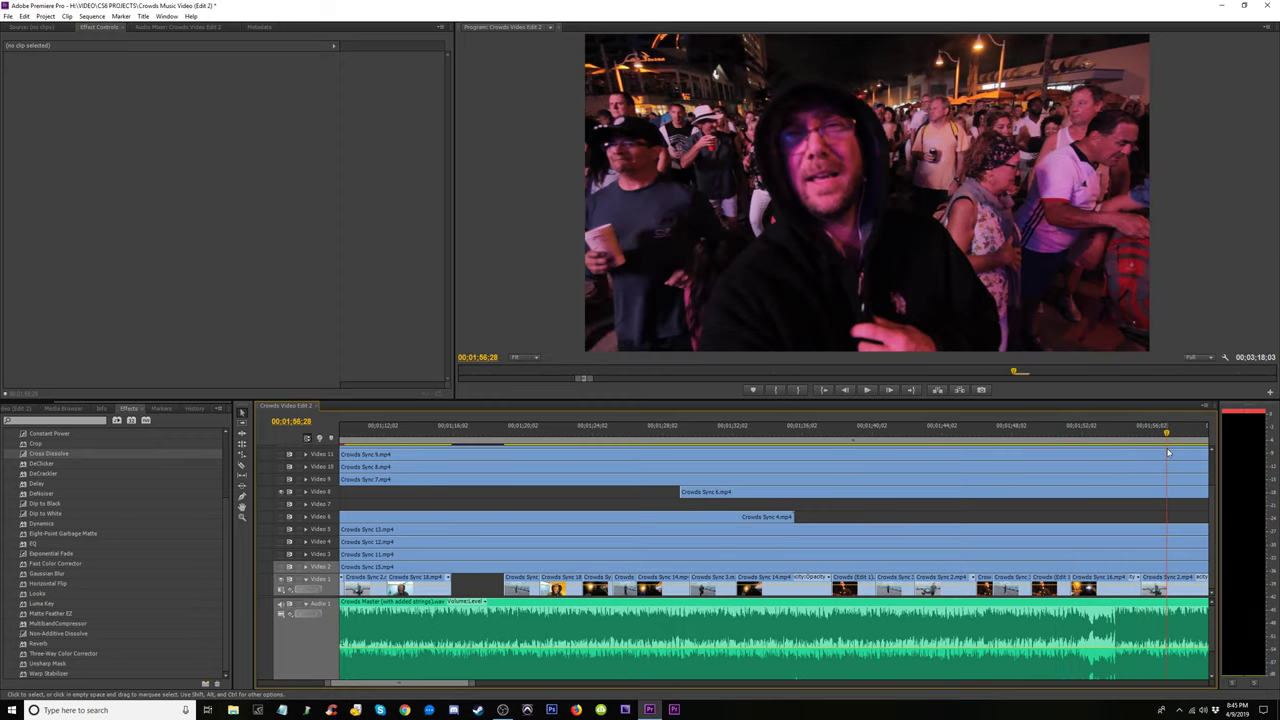
{"action": "key", "text": "minus"}
{"action": "left_click_drag", "start_coordinate": [968, 421], "coordinate": [879, 425]}
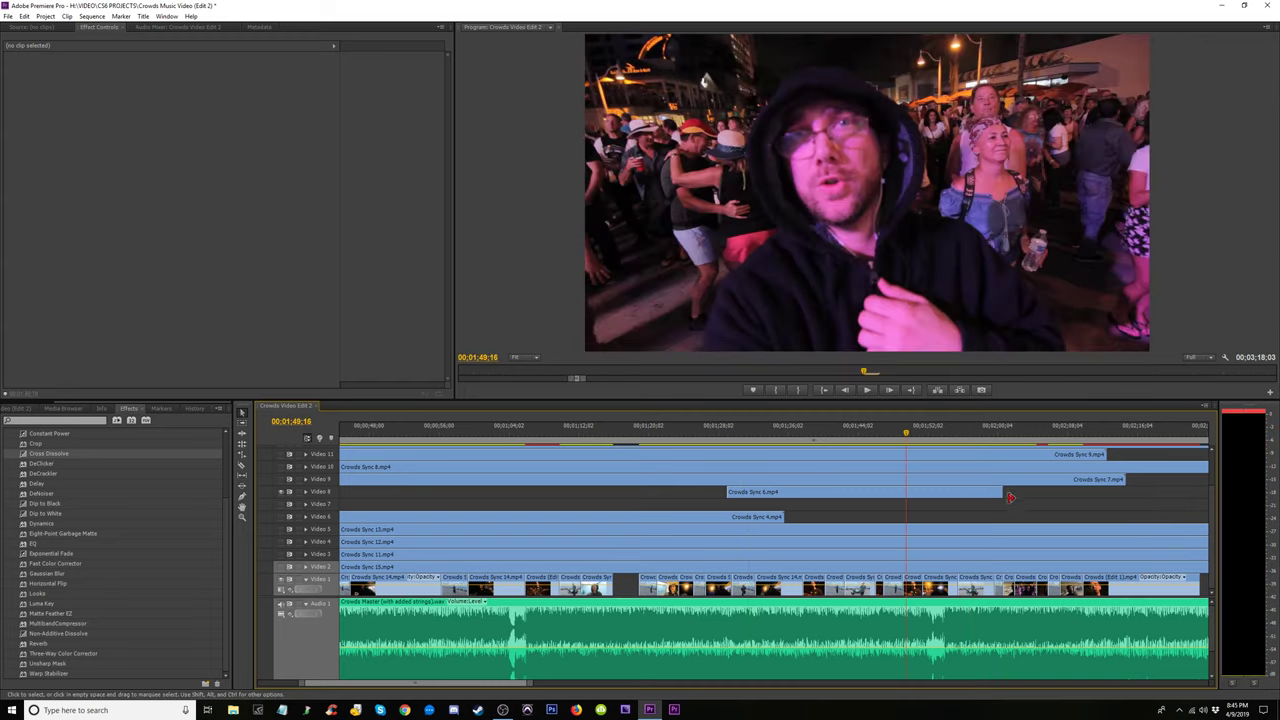
{"action": "mouse_move", "coordinate": [1003, 492]}
{"action": "left_mouse_down"}
{"action": "mouse_move", "coordinate": [1097, 494]}
{"action": "mouse_move", "coordinate": [1052, 493]}
{"action": "left_mouse_up"}
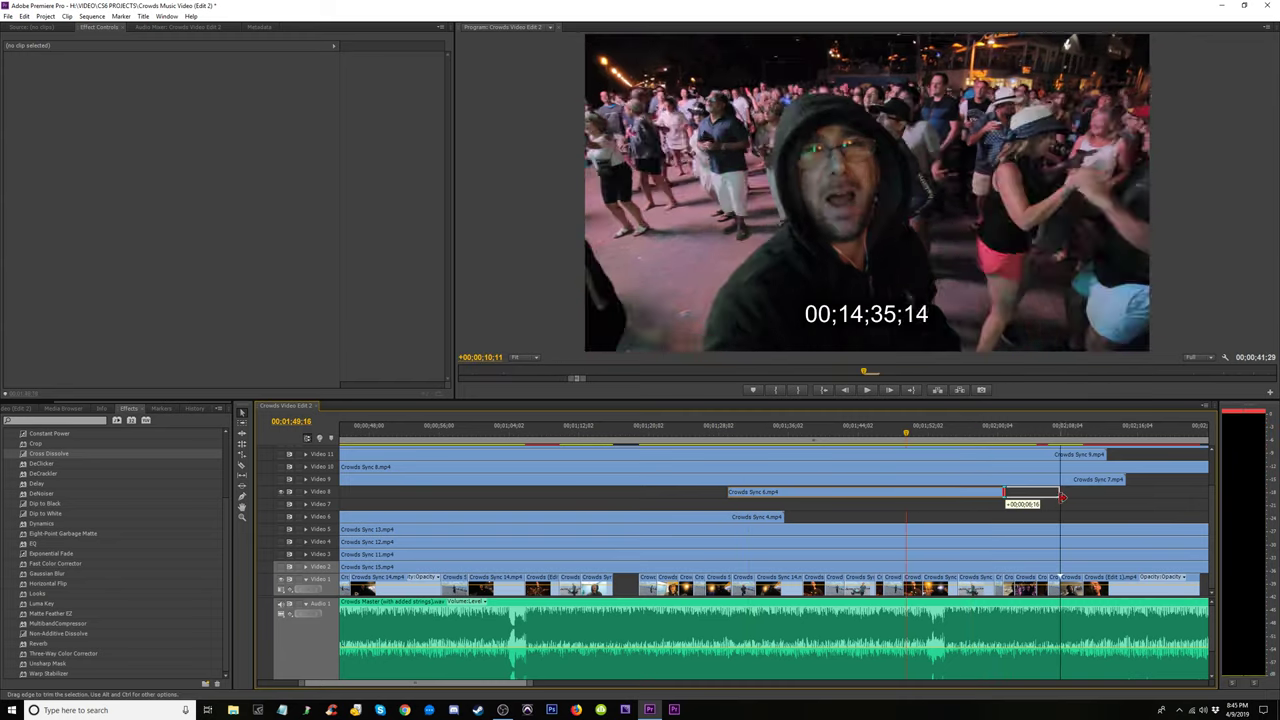
{"action": "left_click_drag", "start_coordinate": [731, 489], "coordinate": [714, 492]}
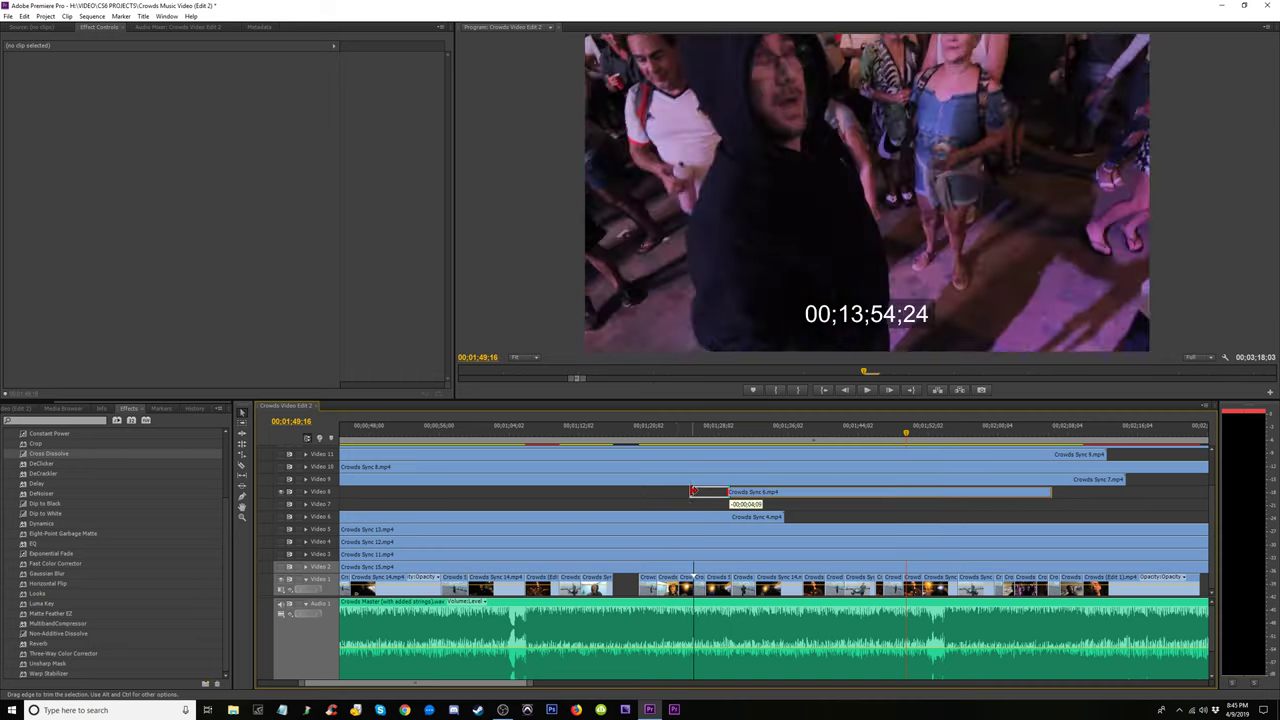
Delete Crowds Sync 6 from Video 8, fit the sequence, and play from the start
{"action": "left_click", "coordinate": [786, 495]}
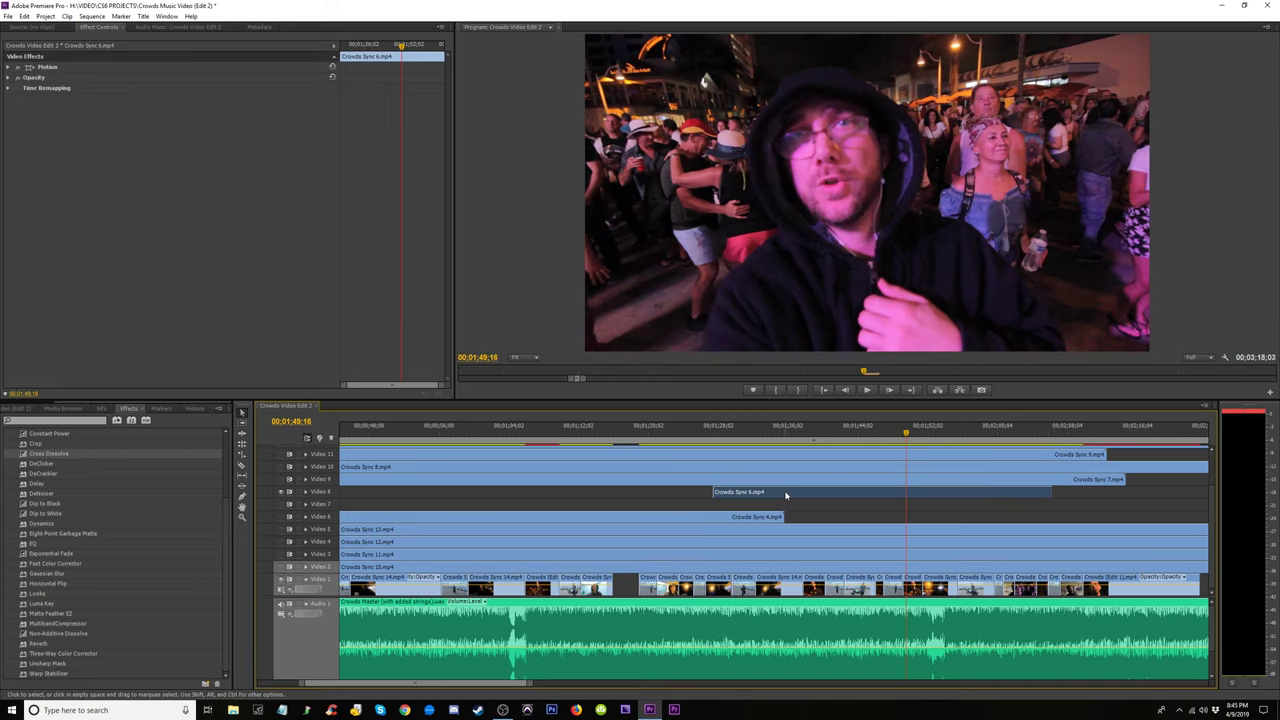
{"action": "key", "text": "Delete"}
{"action": "key", "text": "backslash"}
{"action": "key", "text": "minus"}
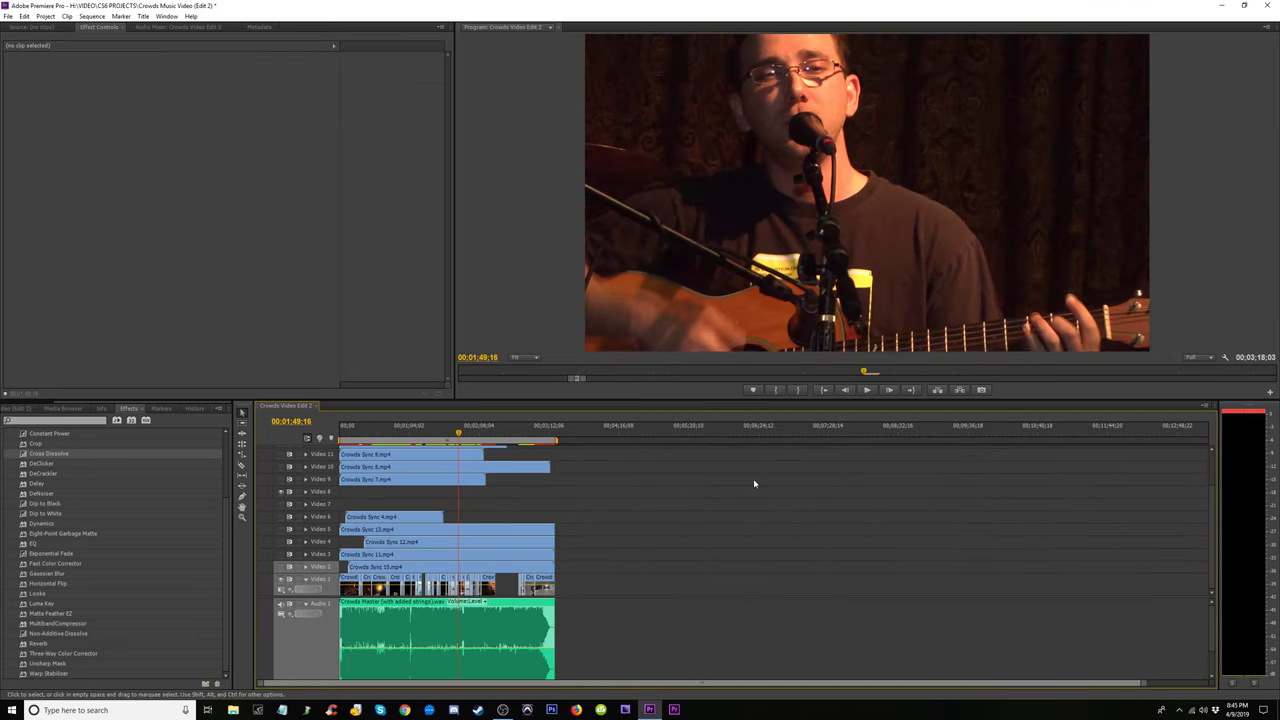
{"action": "key", "text": "equal"}
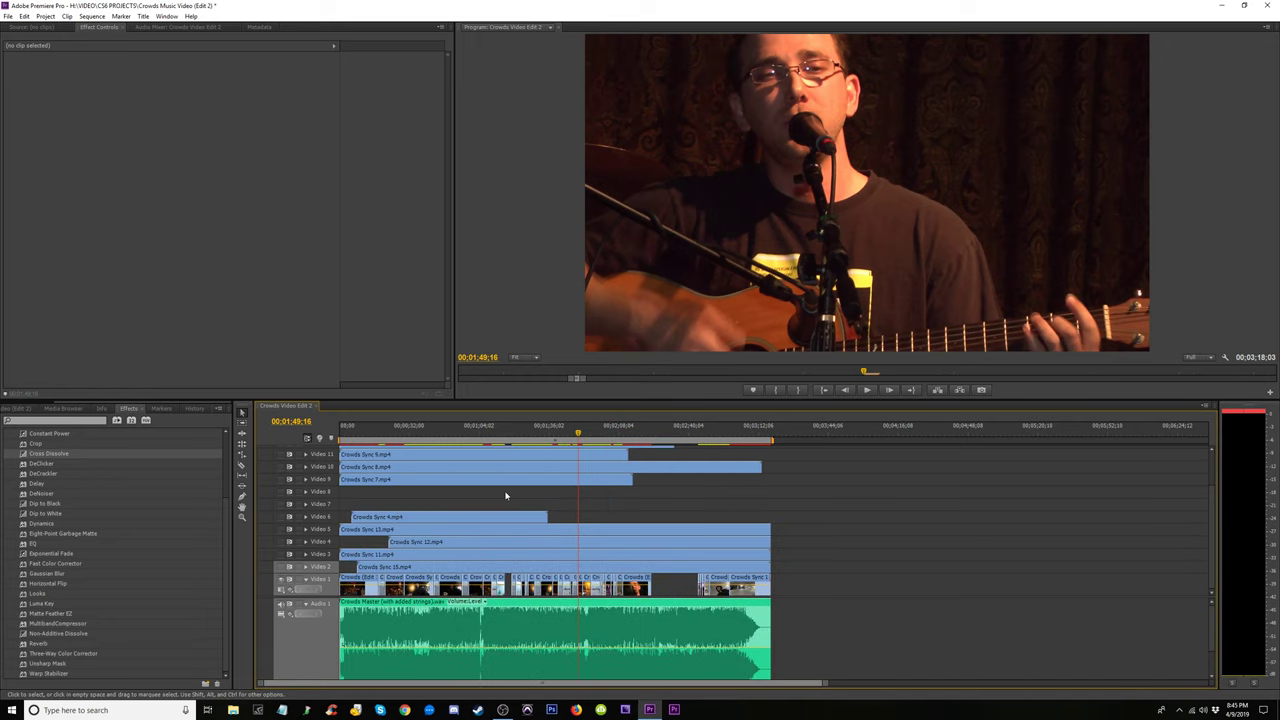
{"action": "key", "text": "space"}
{"action": "left_click", "coordinate": [404, 431]}
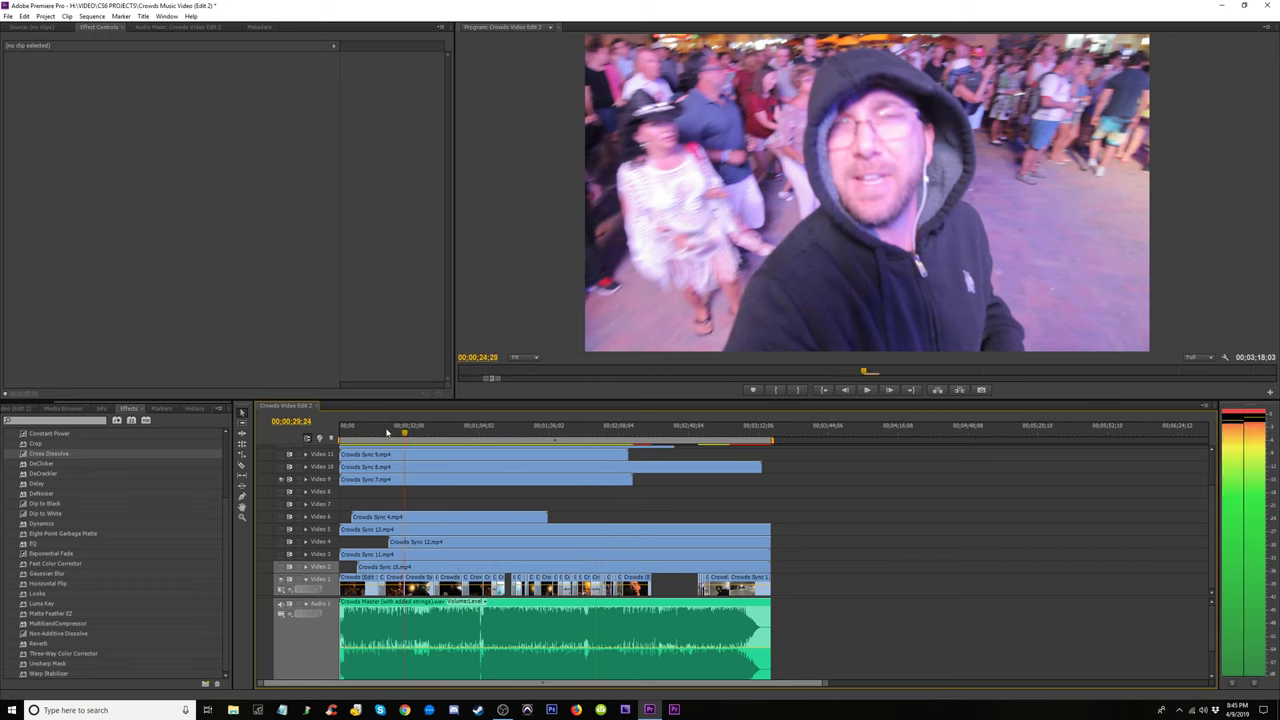
{"action": "key", "text": "Home"}
{"action": "key", "text": "equal"}
{"action": "key", "text": "equal"}
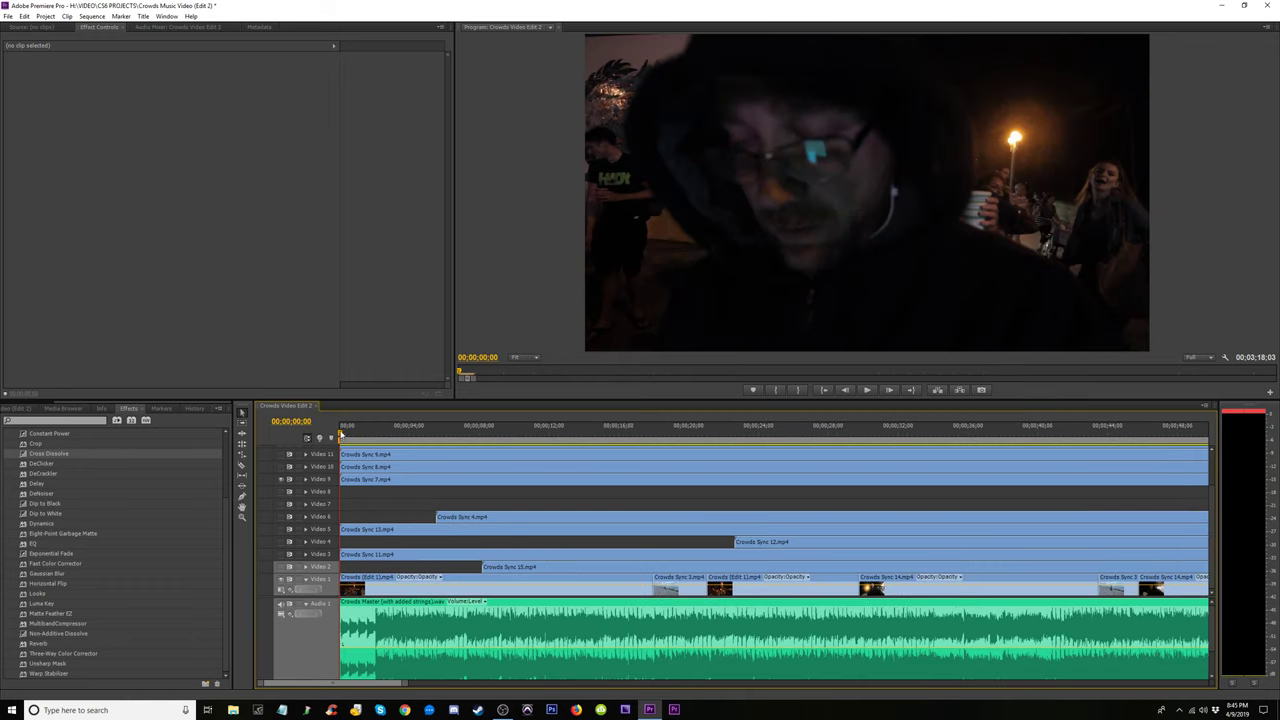
{"action": "mouse_move", "coordinate": [340, 432]}
{"action": "left_mouse_down"}
{"action": "mouse_move", "coordinate": [438, 446]}
{"action": "mouse_move", "coordinate": [343, 440]}
{"action": "left_mouse_up"}
{"action": "key", "text": "space"}
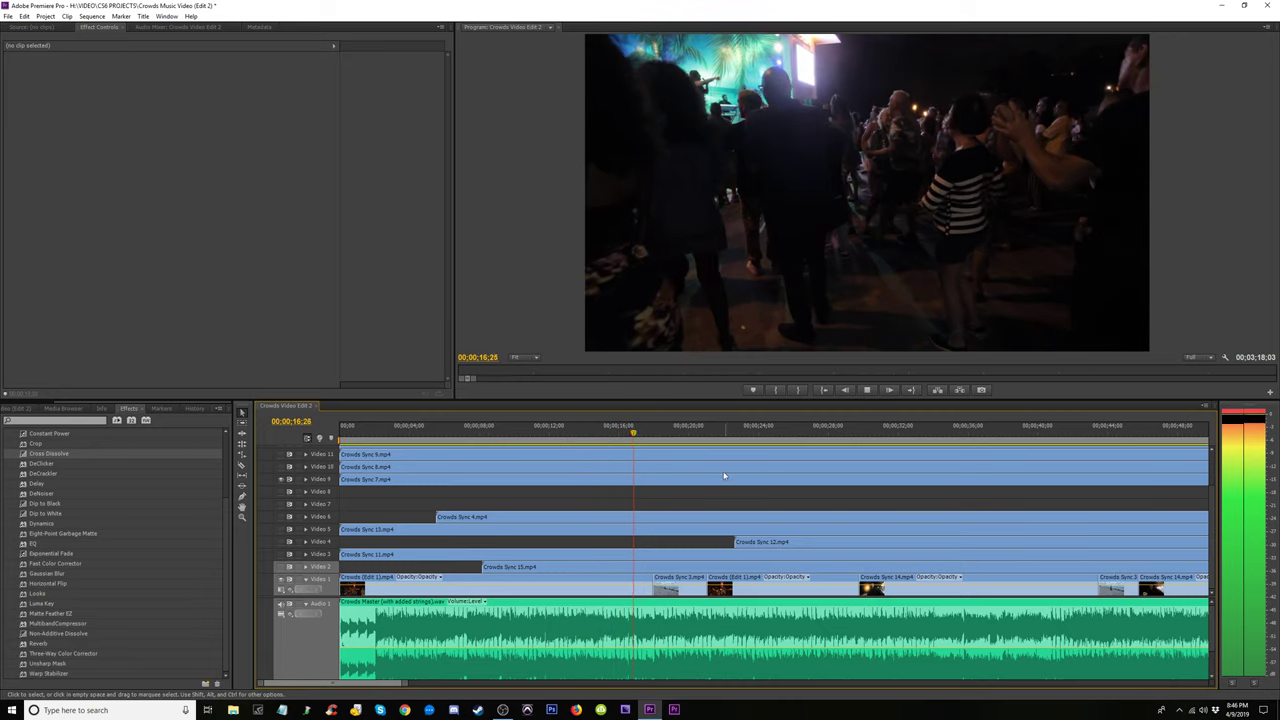
{"action": "mouse_move", "coordinate": [663, 440]}
{"action": "left_mouse_down"}
{"action": "mouse_move", "coordinate": [933, 469]}
{"action": "mouse_move", "coordinate": [917, 466]}
{"action": "left_mouse_up"}
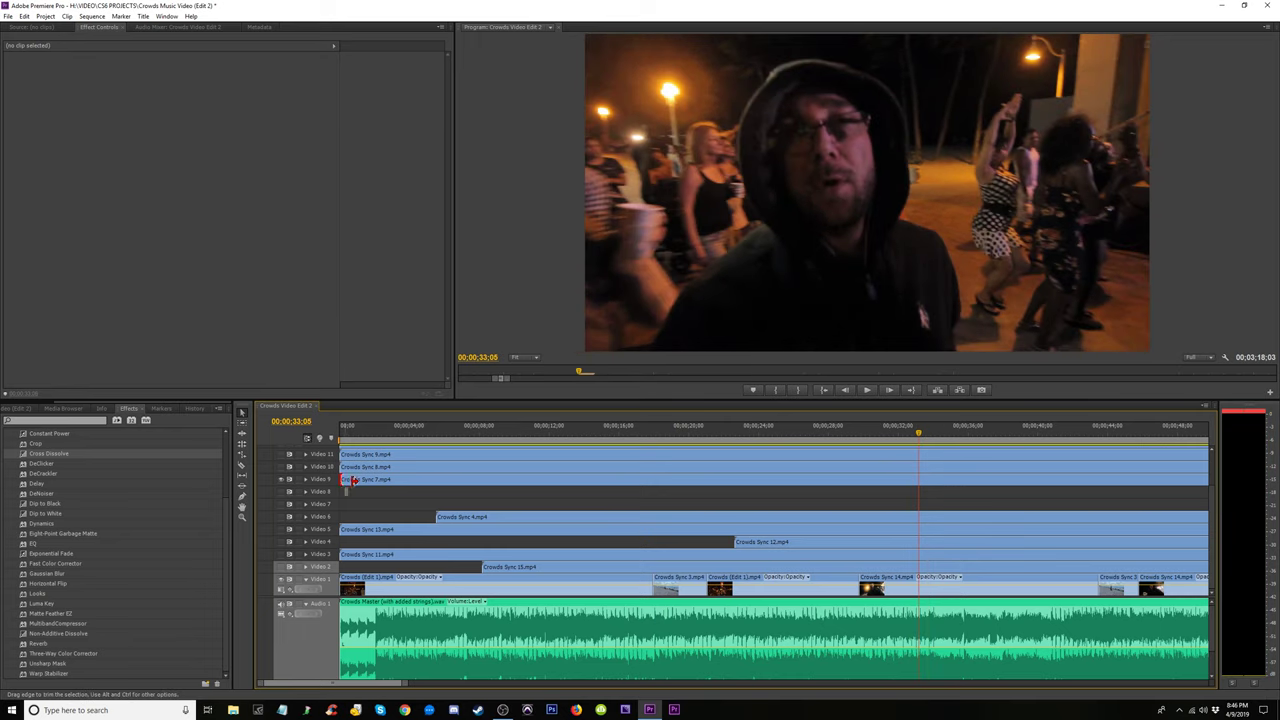
Trim Crowds Sync 7 on Video 9 to start at 00;00;33;05 and play it back
{"action": "left_click_drag", "start_coordinate": [352, 480], "coordinate": [920, 481]}
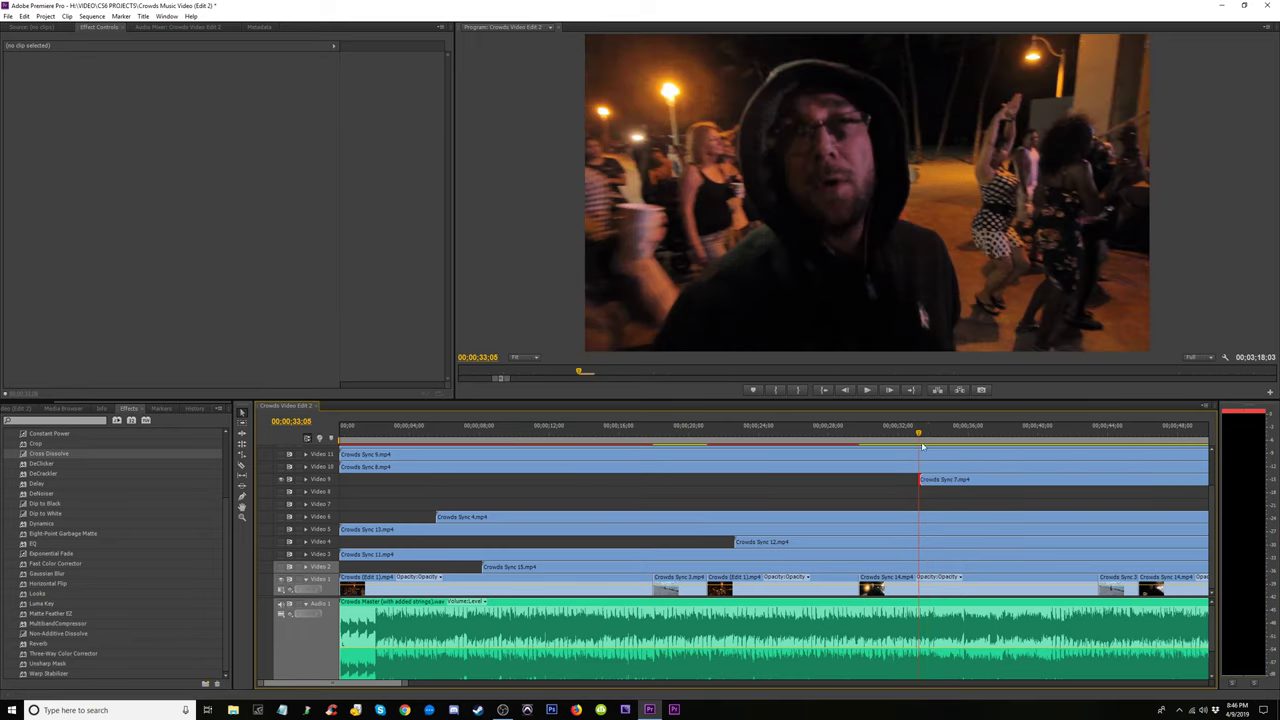
{"action": "key", "text": "space"}
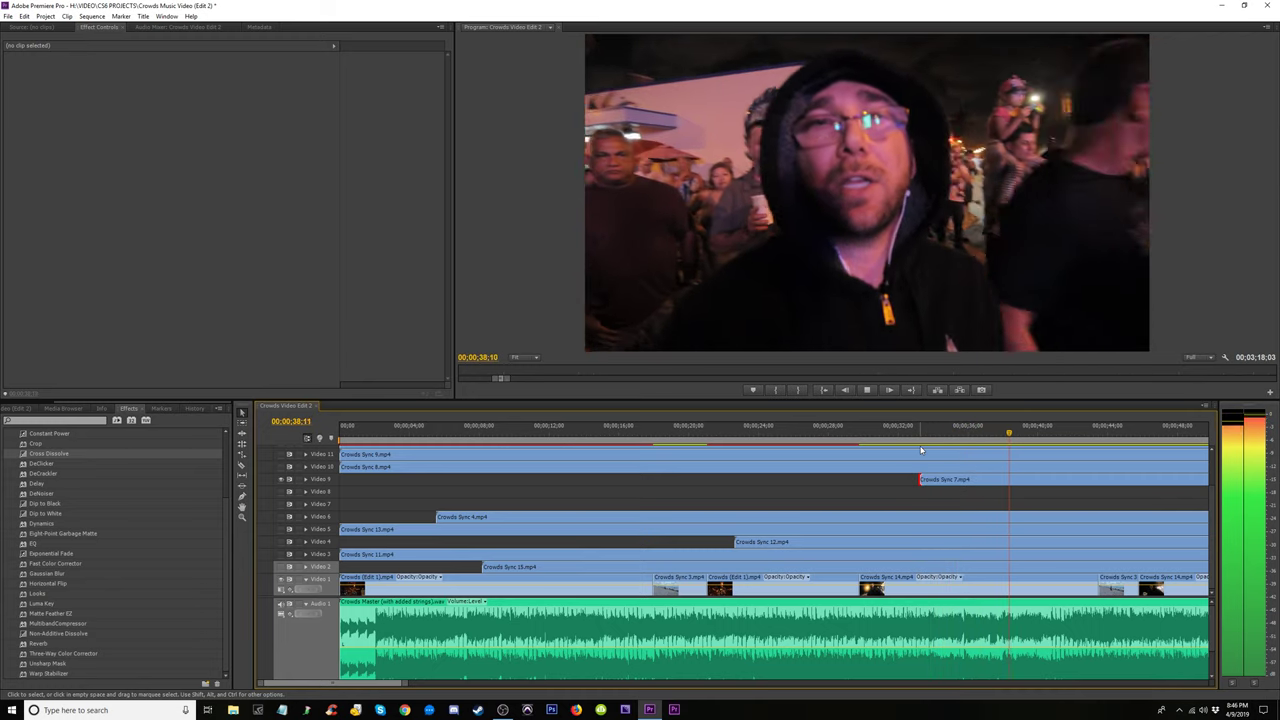
{"action": "key", "text": "space"}
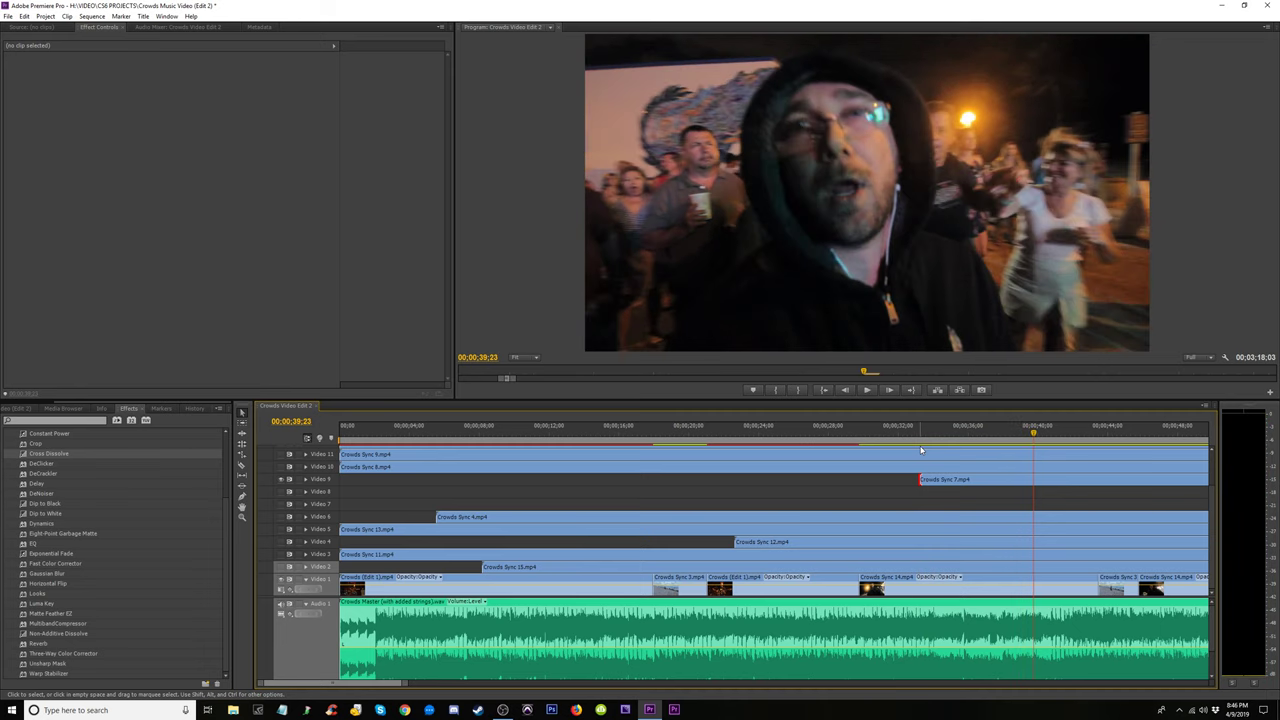
{"action": "key", "text": "space"}
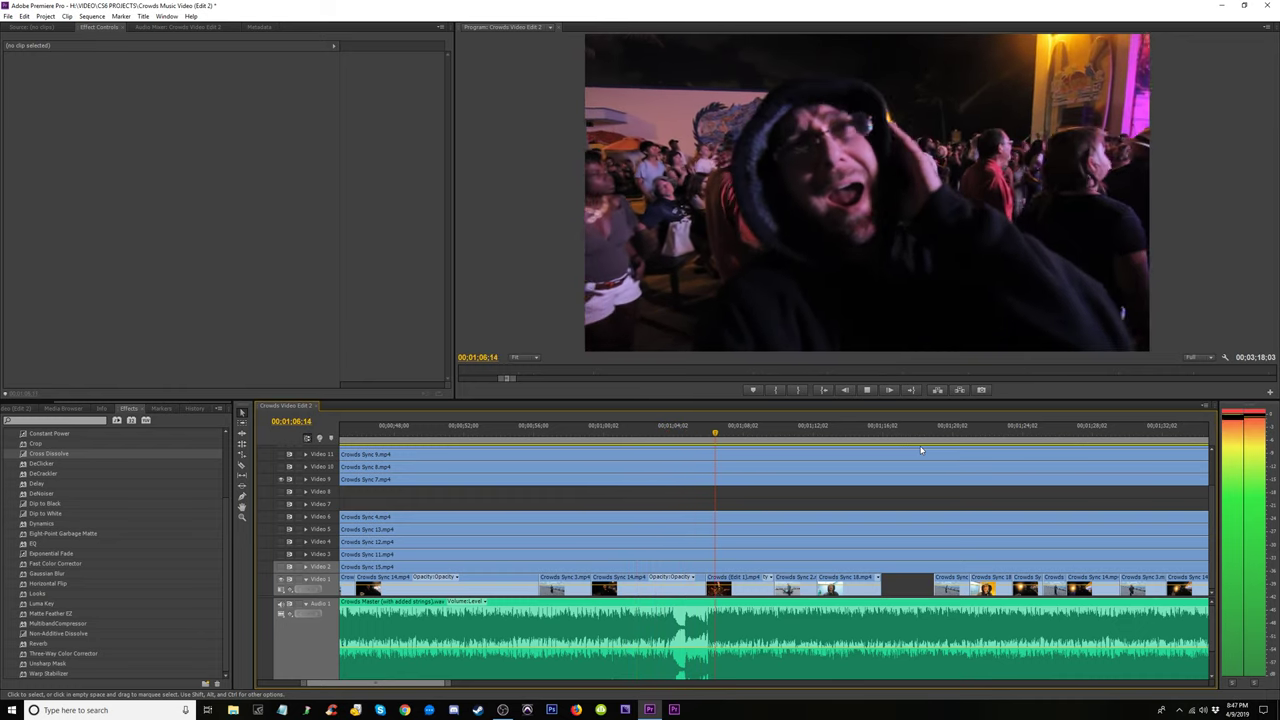
Trim the first Crowds Sync 7 part back at 1:07 and start the second part around 1:12:08
{"action": "key", "text": "space"}
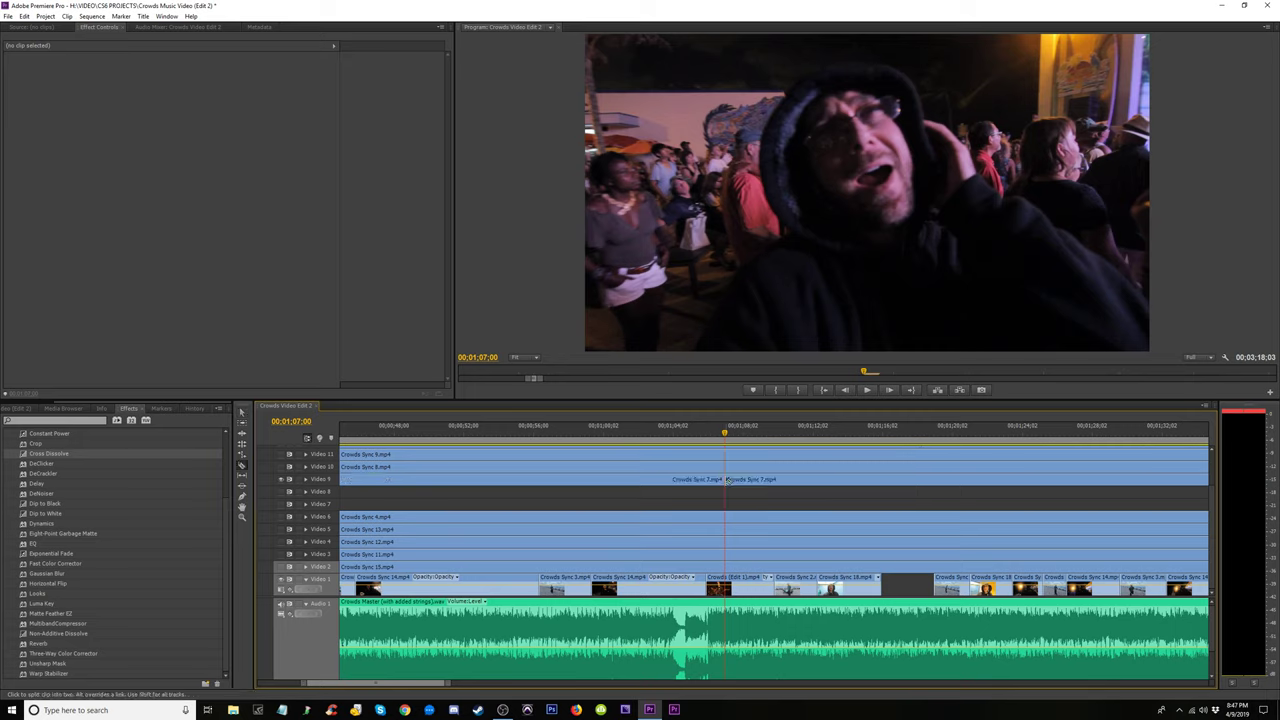
{"action": "left_click_drag", "start_coordinate": [718, 479], "coordinate": [697, 479]}
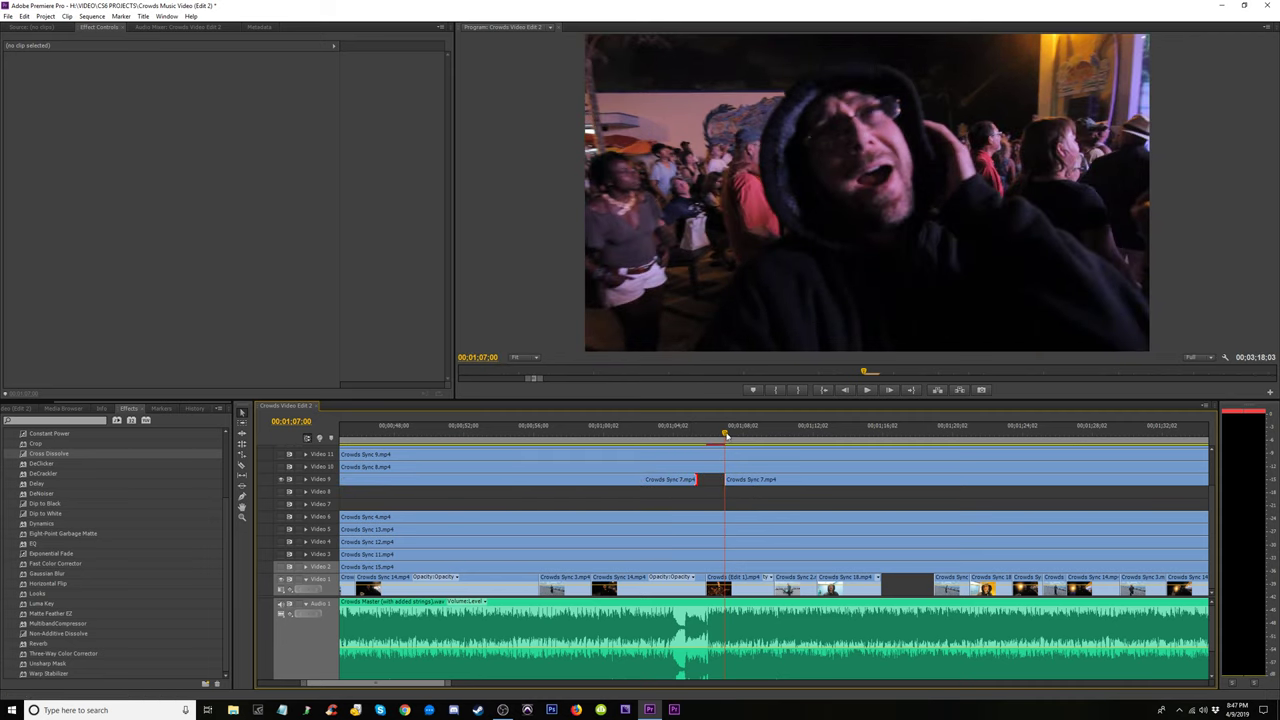
{"action": "key", "text": "space"}
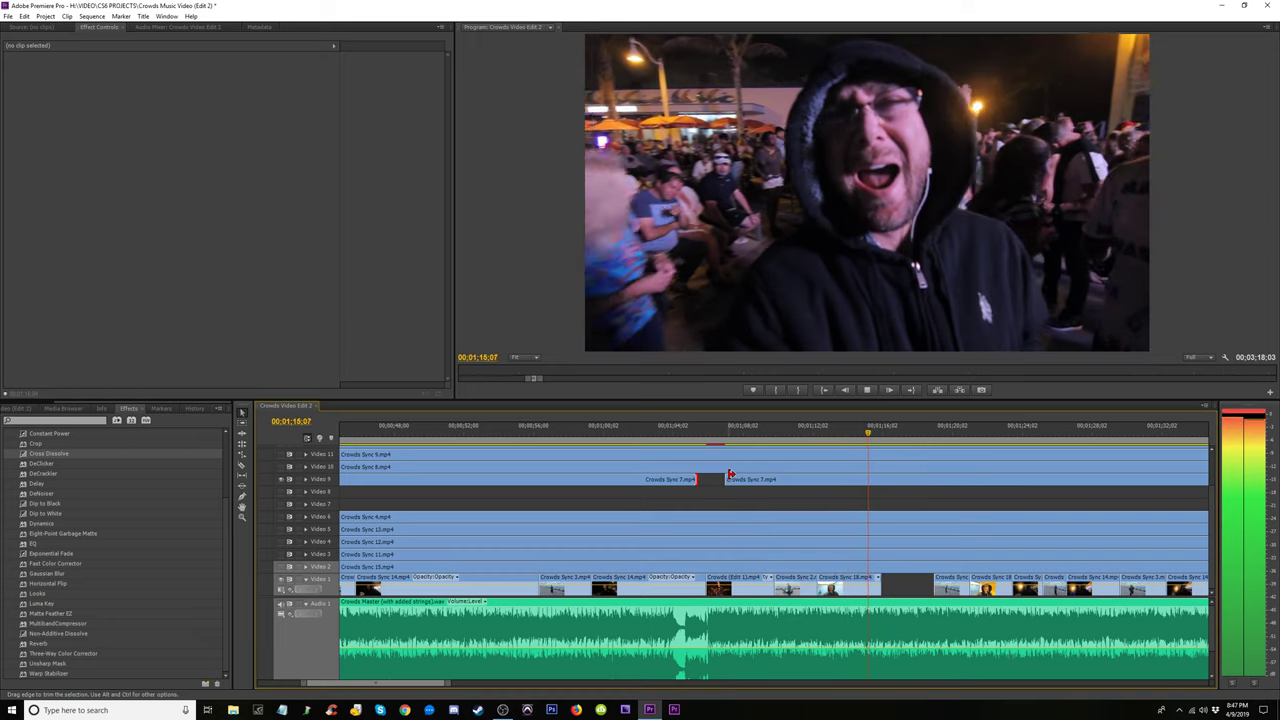
{"action": "key", "text": "space"}
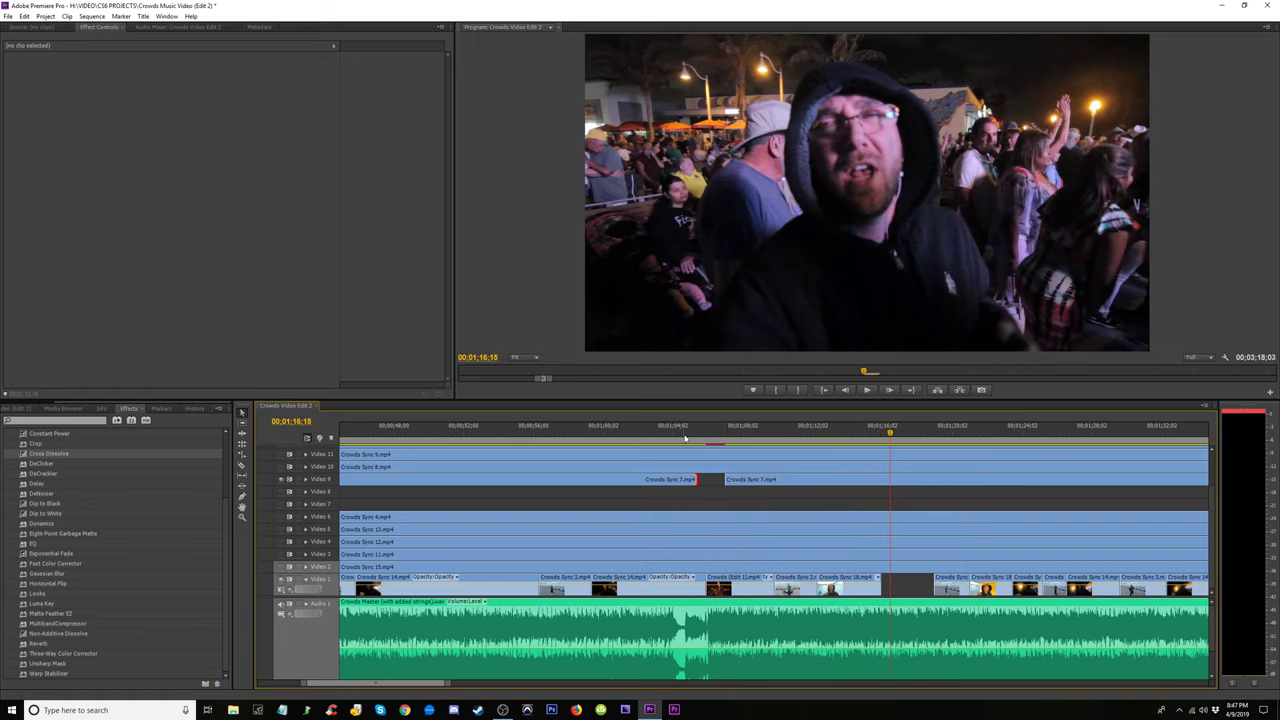
{"action": "left_click_drag", "start_coordinate": [880, 433], "coordinate": [826, 436]}
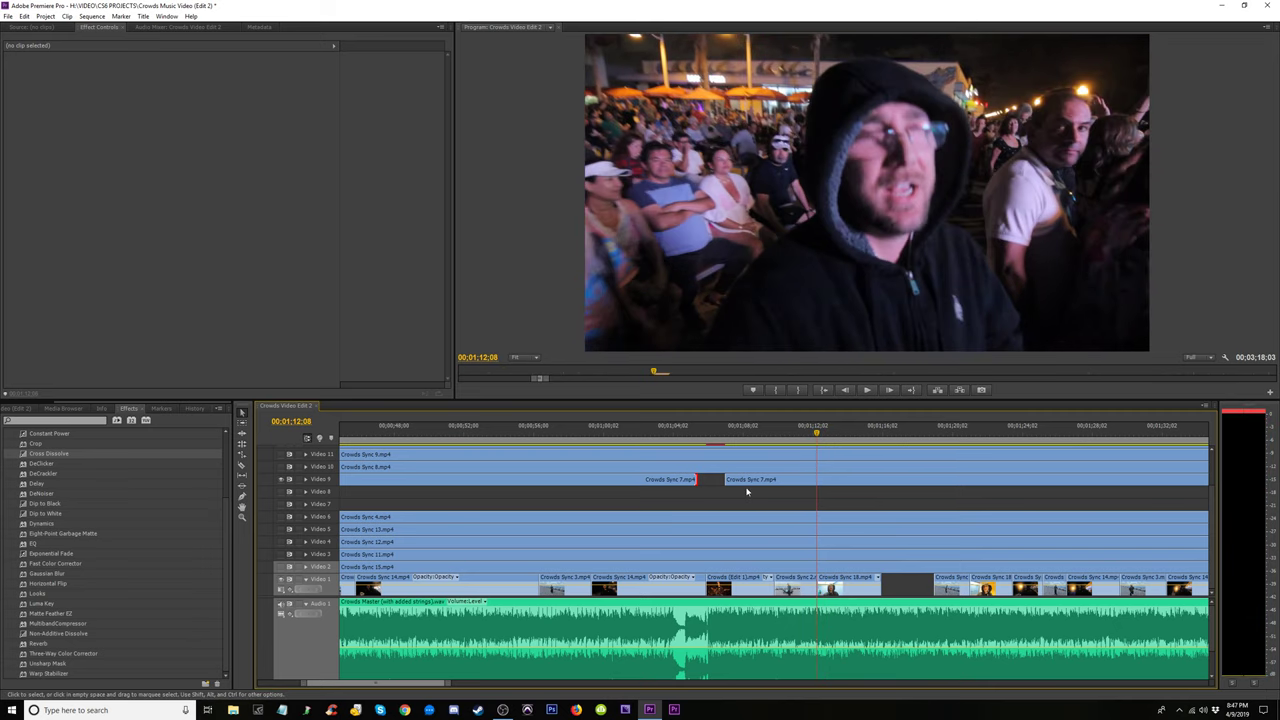
{"action": "left_click_drag", "start_coordinate": [726, 479], "coordinate": [822, 479]}
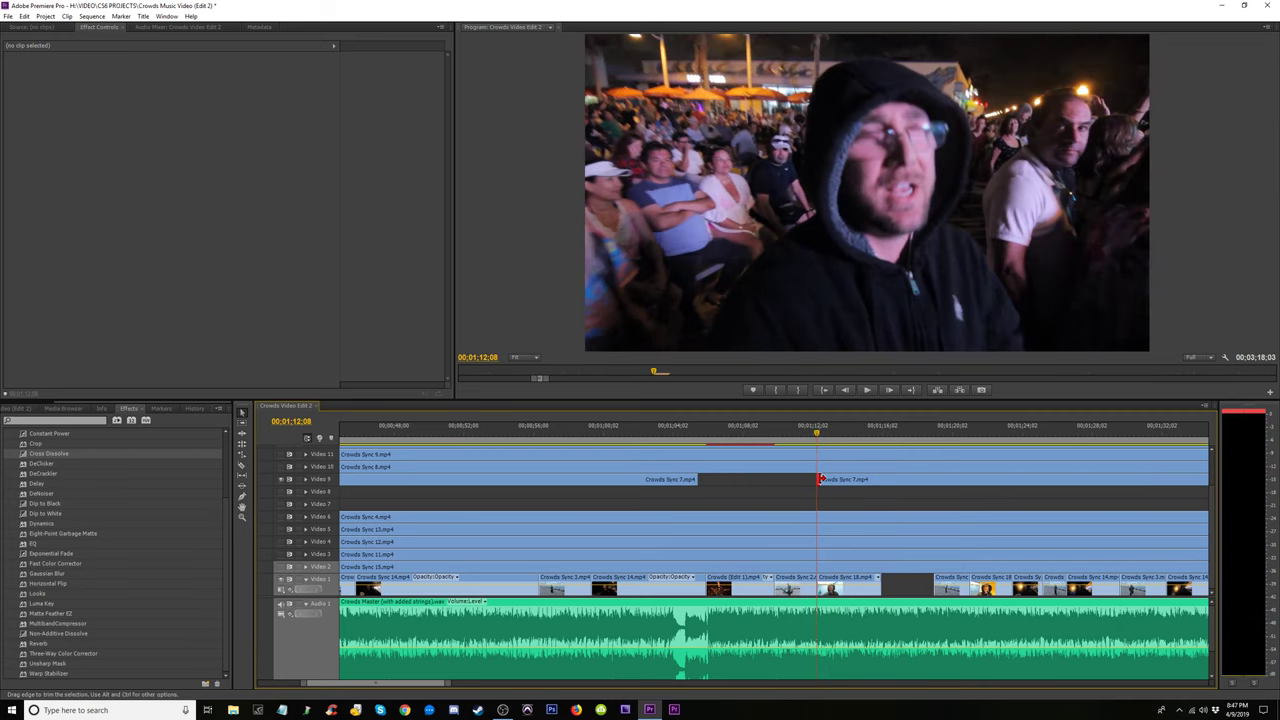
{"action": "key", "text": "minus"}
{"action": "key", "text": "minus"}
{"action": "key", "text": "minus"}
Zoom the timeline in and play from about 1:14, stopping at 01;44;01
{"action": "key", "text": "equal"}
{"action": "key", "text": "equal"}
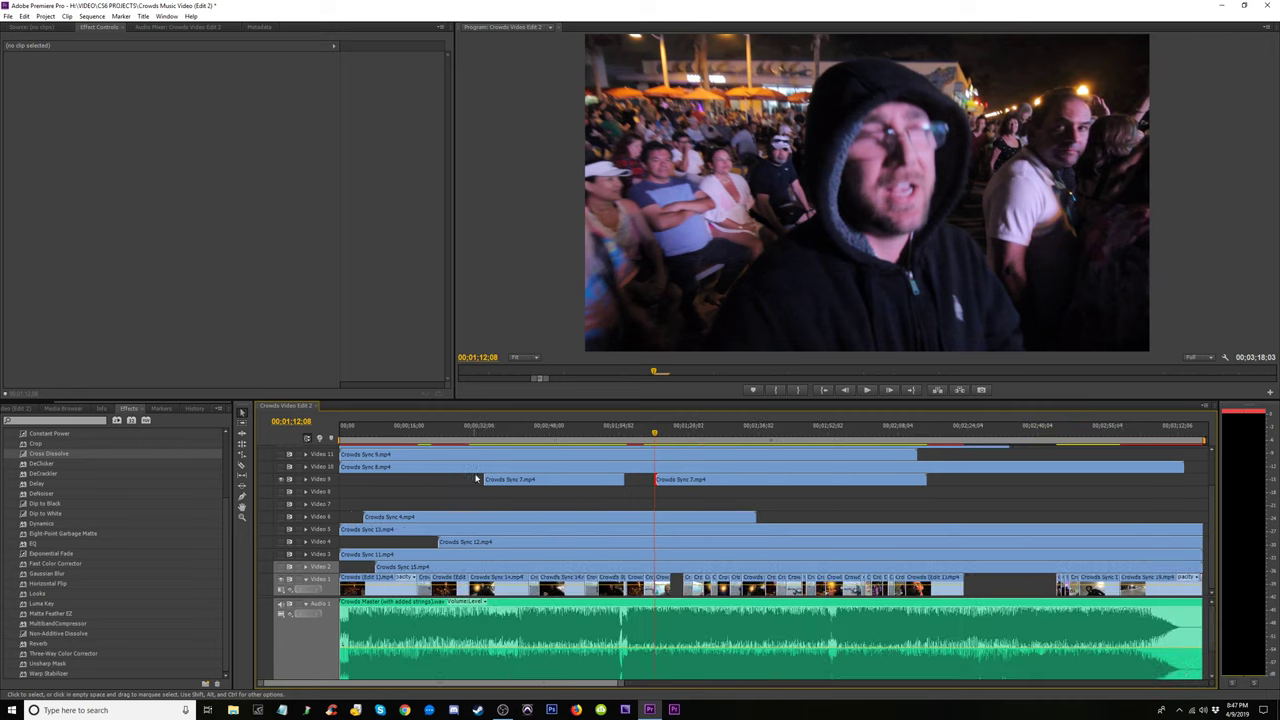
{"action": "left_click", "coordinate": [782, 430]}
{"action": "key", "text": "space"}
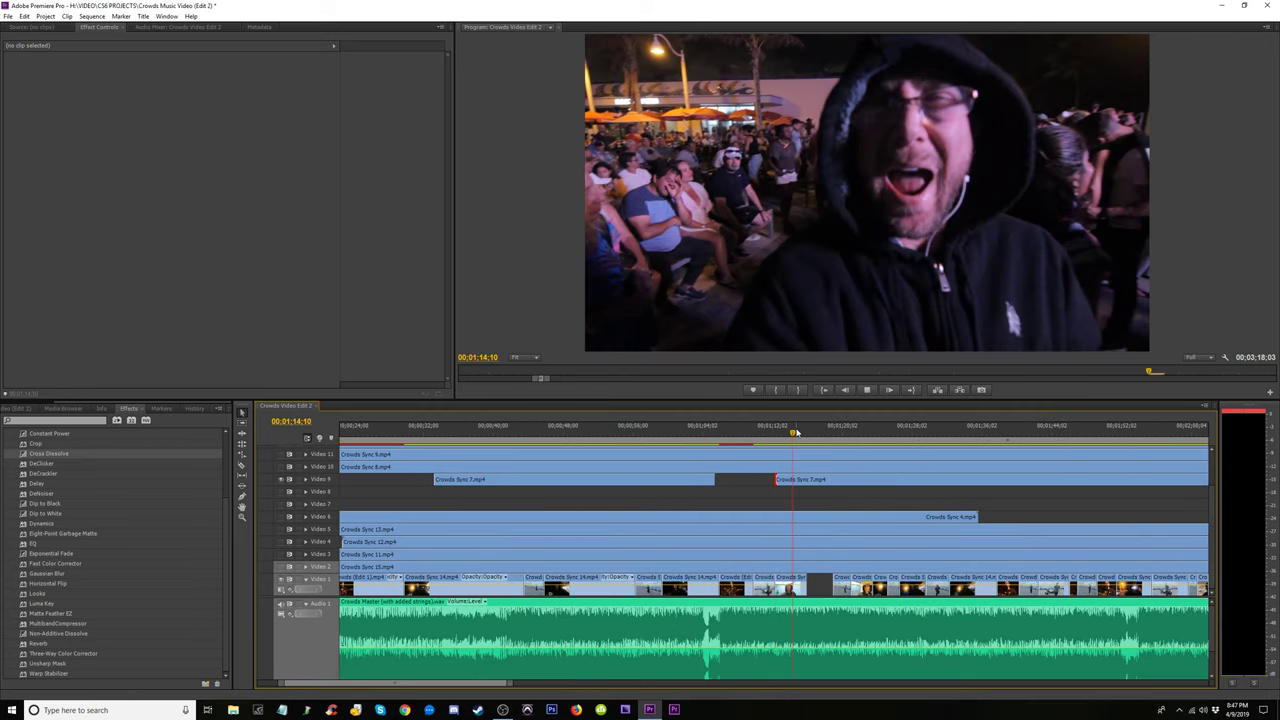
{"action": "key", "text": "space"}
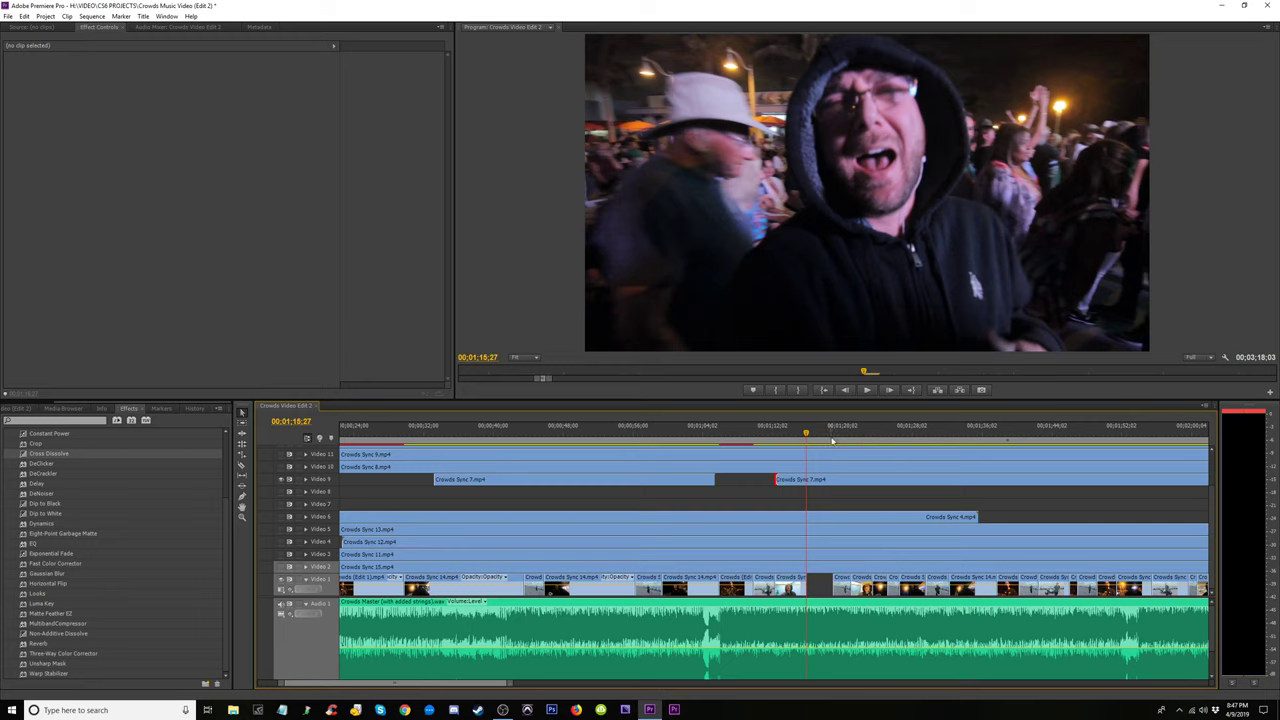
{"action": "key", "text": "space"}
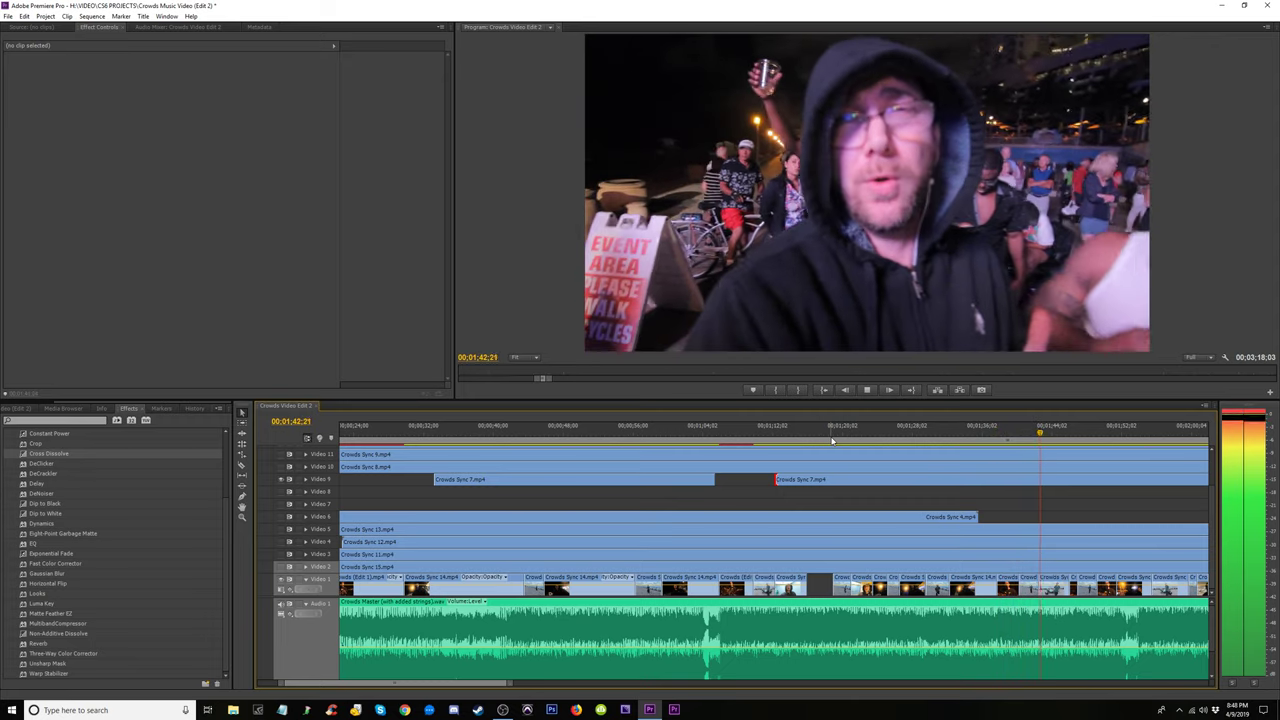
{"action": "key", "text": "space"}
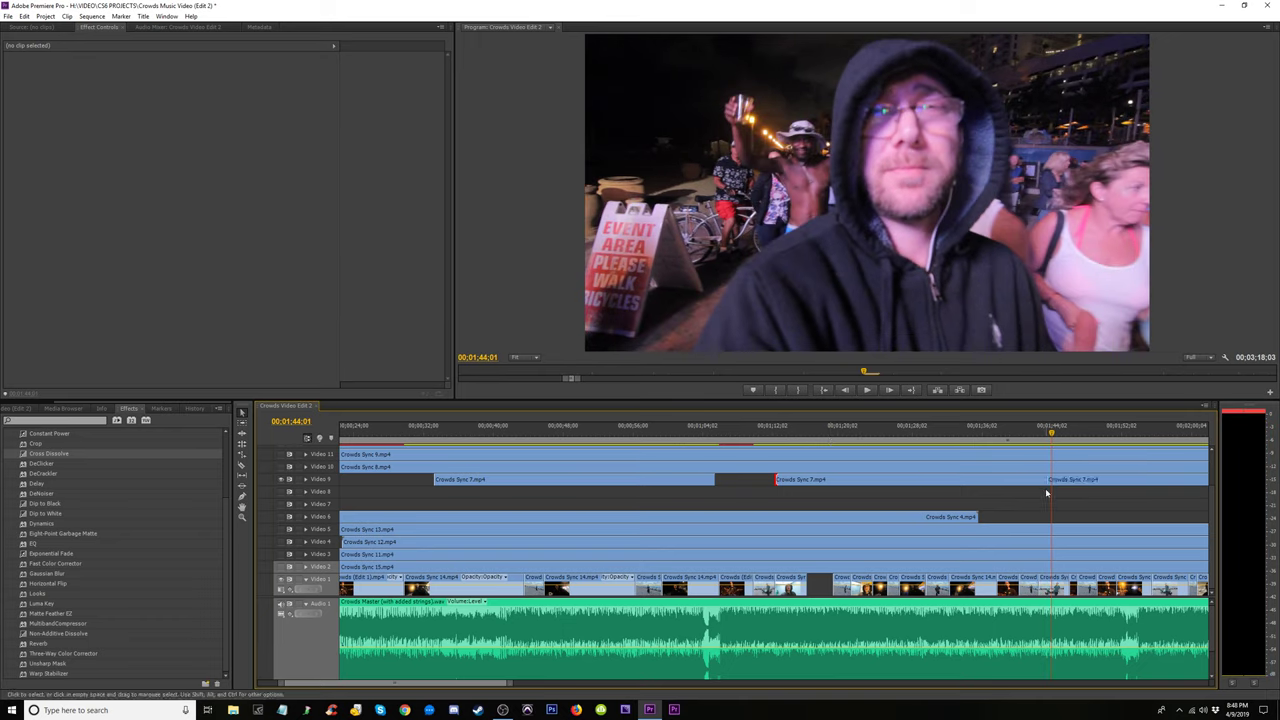
Shorten the middle Crowds Sync 7 clip by 00;00;07;25 and replay across the new gap
{"action": "left_click_drag", "start_coordinate": [1035, 480], "coordinate": [971, 483]}
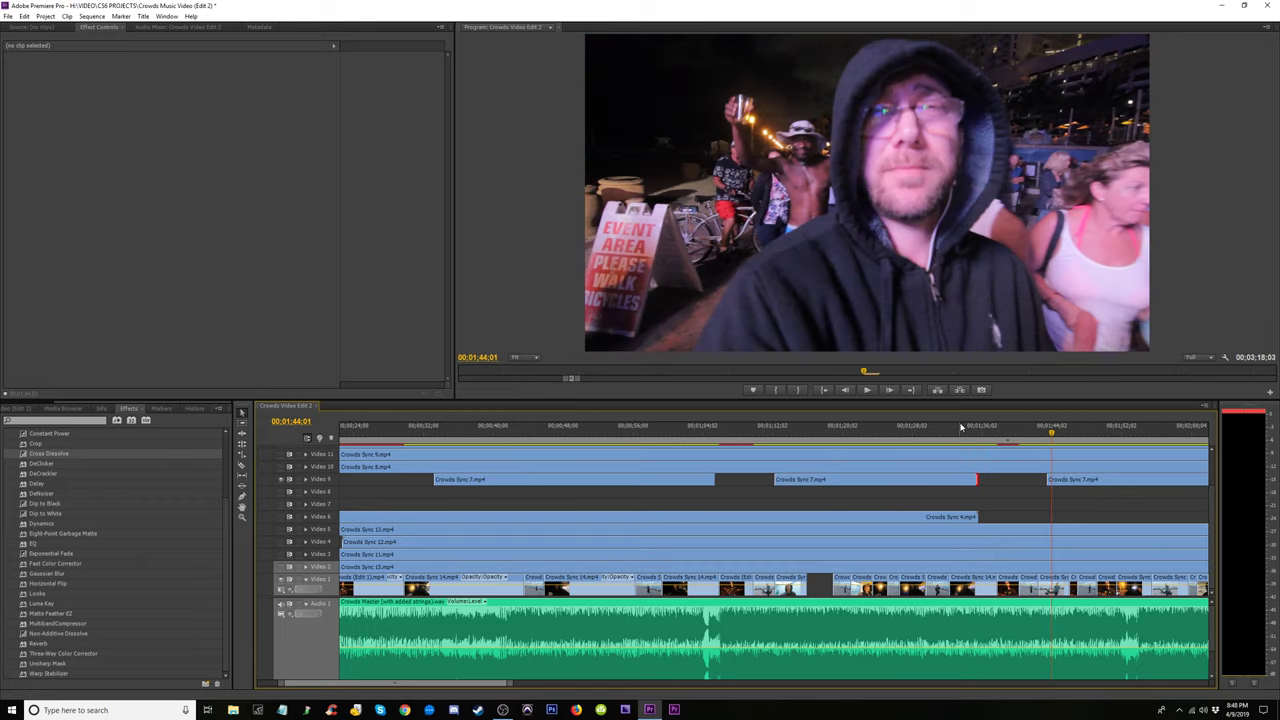
{"action": "left_click_drag", "start_coordinate": [962, 431], "coordinate": [1068, 432]}
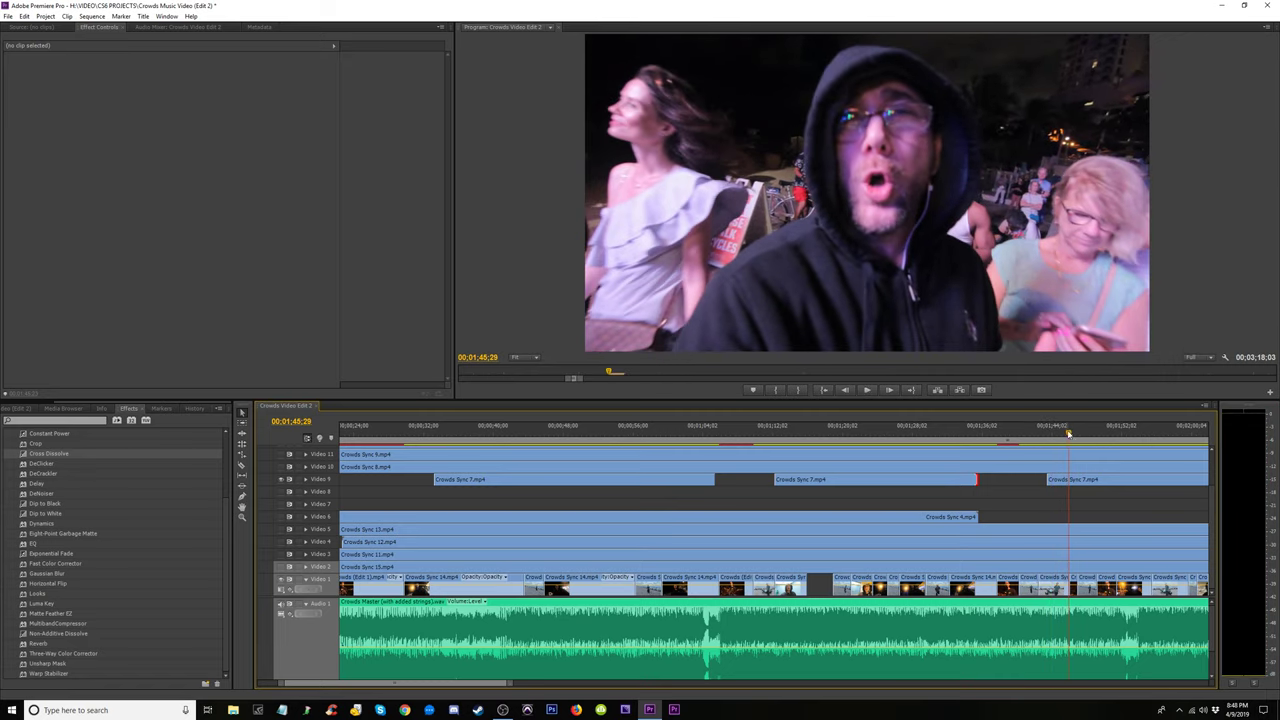
{"action": "key", "text": "space"}
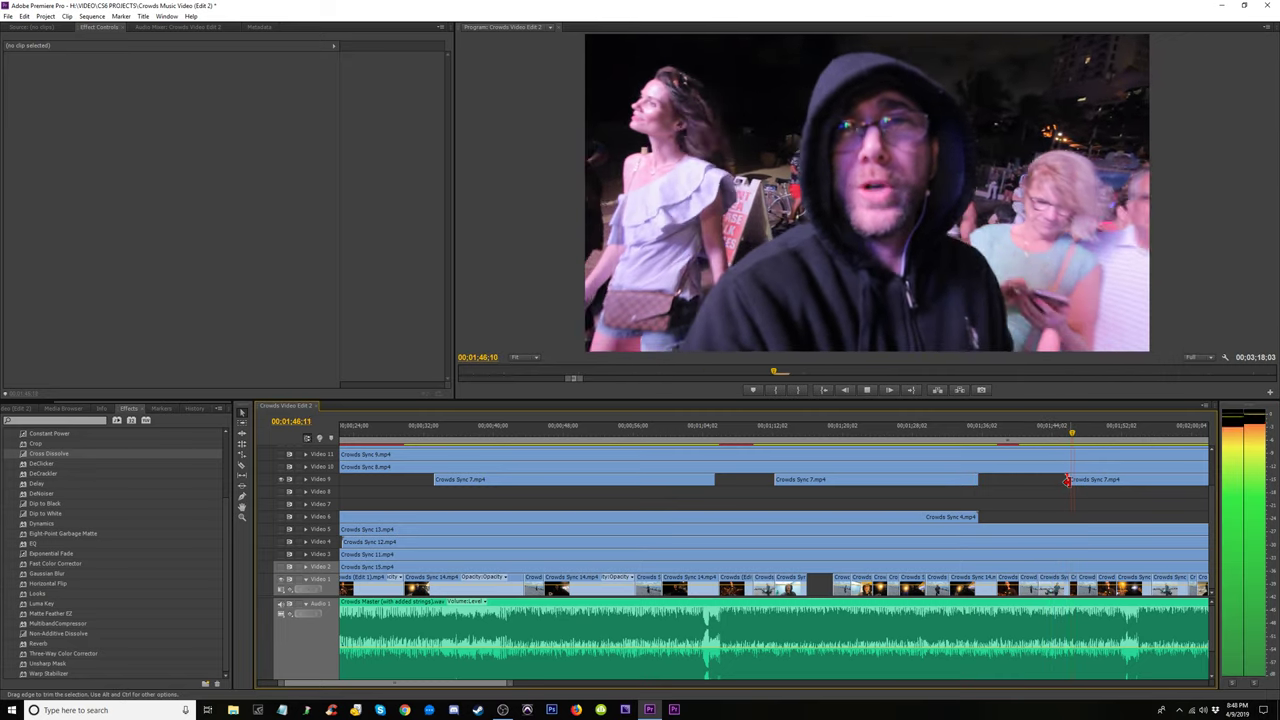
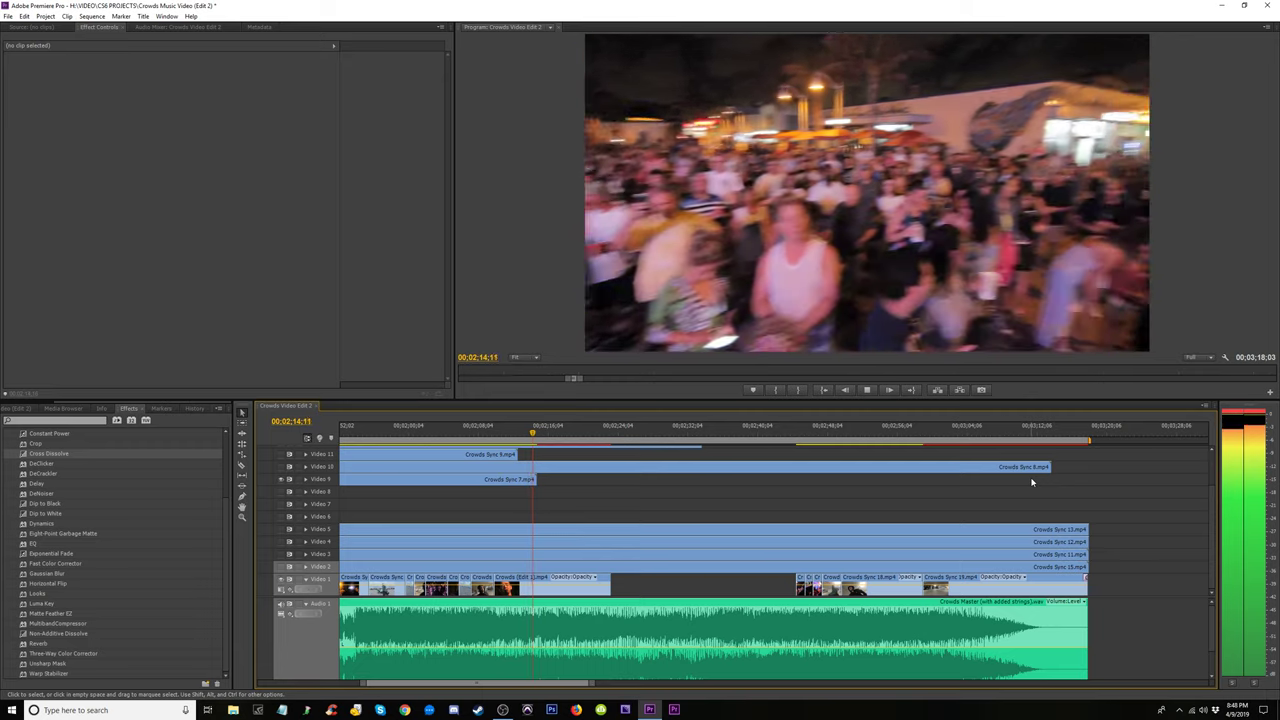
Zoom and scrub the timeline to park the playhead at the cut point near 02;10
{"action": "key", "text": "space"}
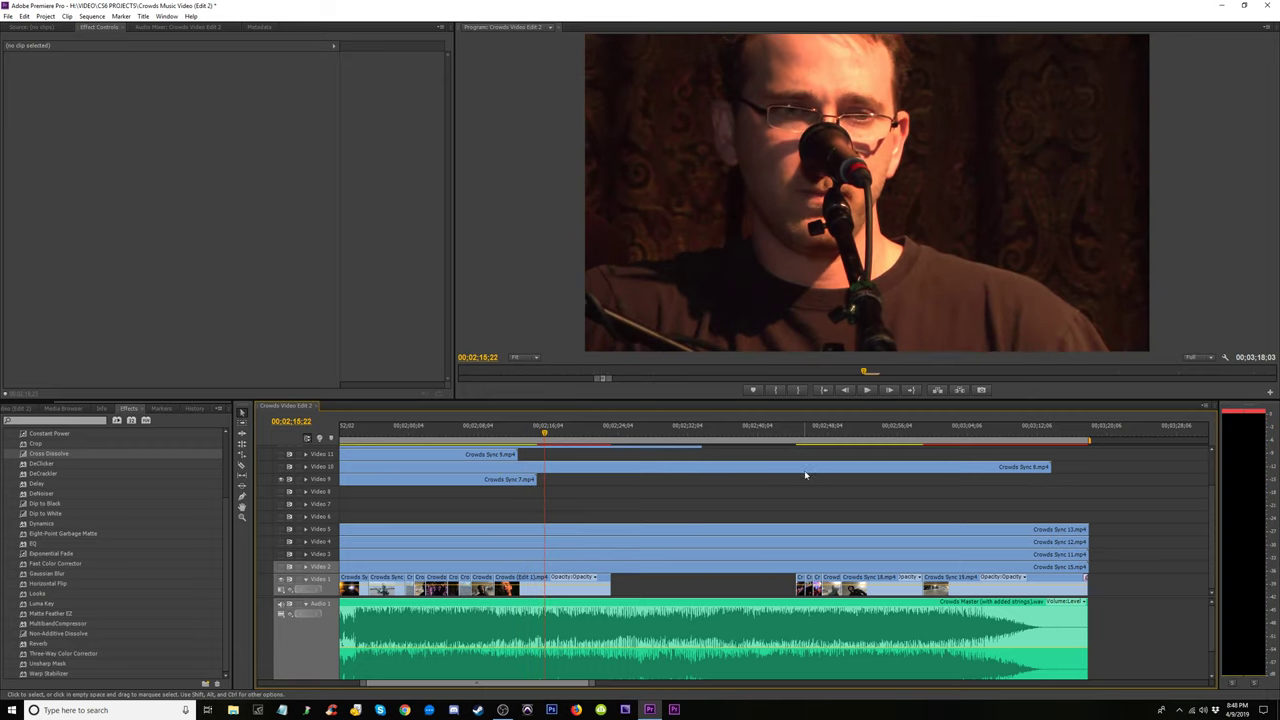
{"action": "key", "text": "minus"}
{"action": "key", "text": "minus"}
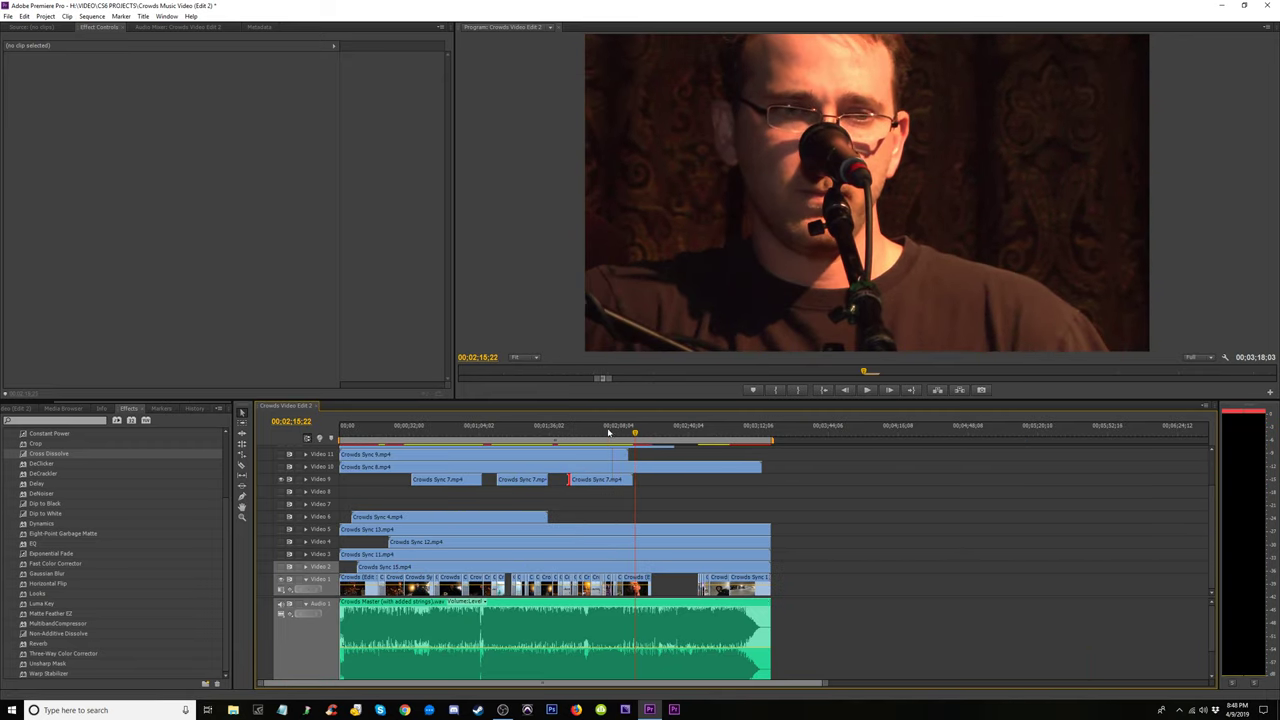
{"action": "left_click", "coordinate": [608, 431]}
{"action": "key", "text": "equal"}
{"action": "key", "text": "equal"}
{"action": "key", "text": "equal"}
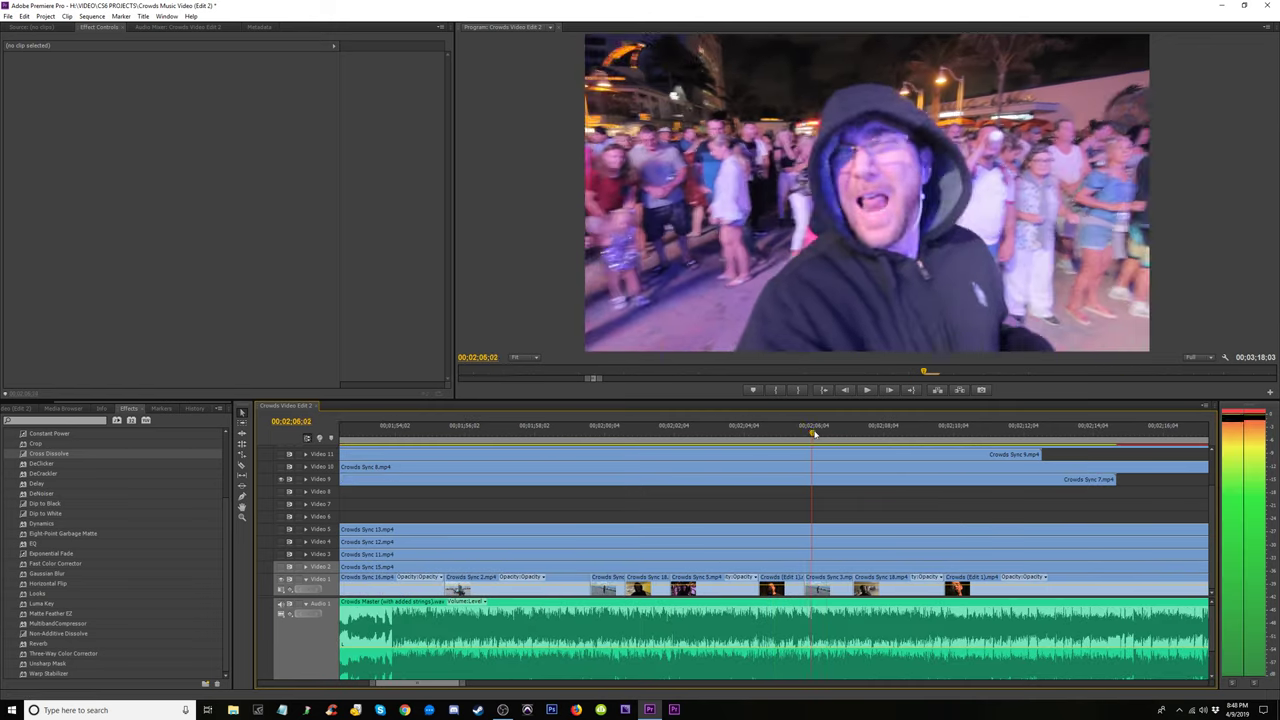
{"action": "left_click_drag", "start_coordinate": [853, 437], "coordinate": [994, 456]}
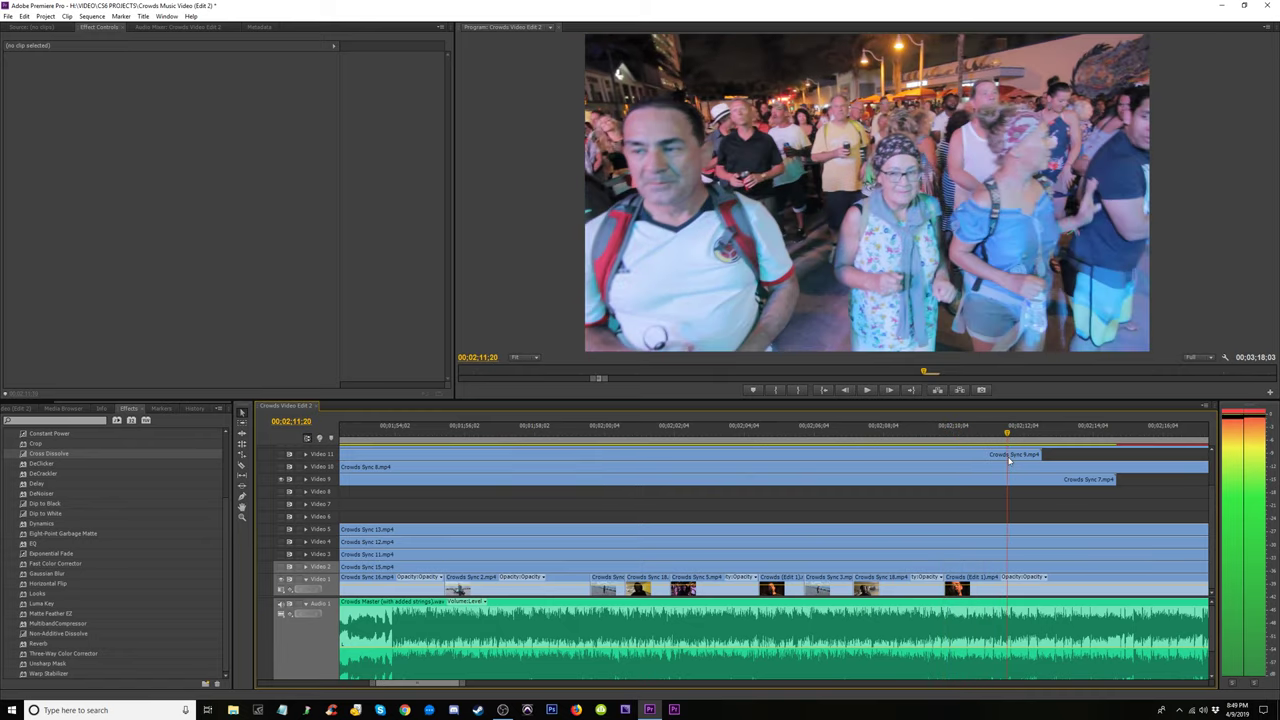
{"action": "left_click_drag", "start_coordinate": [994, 456], "coordinate": [950, 471]}
{"action": "key", "text": "space"}
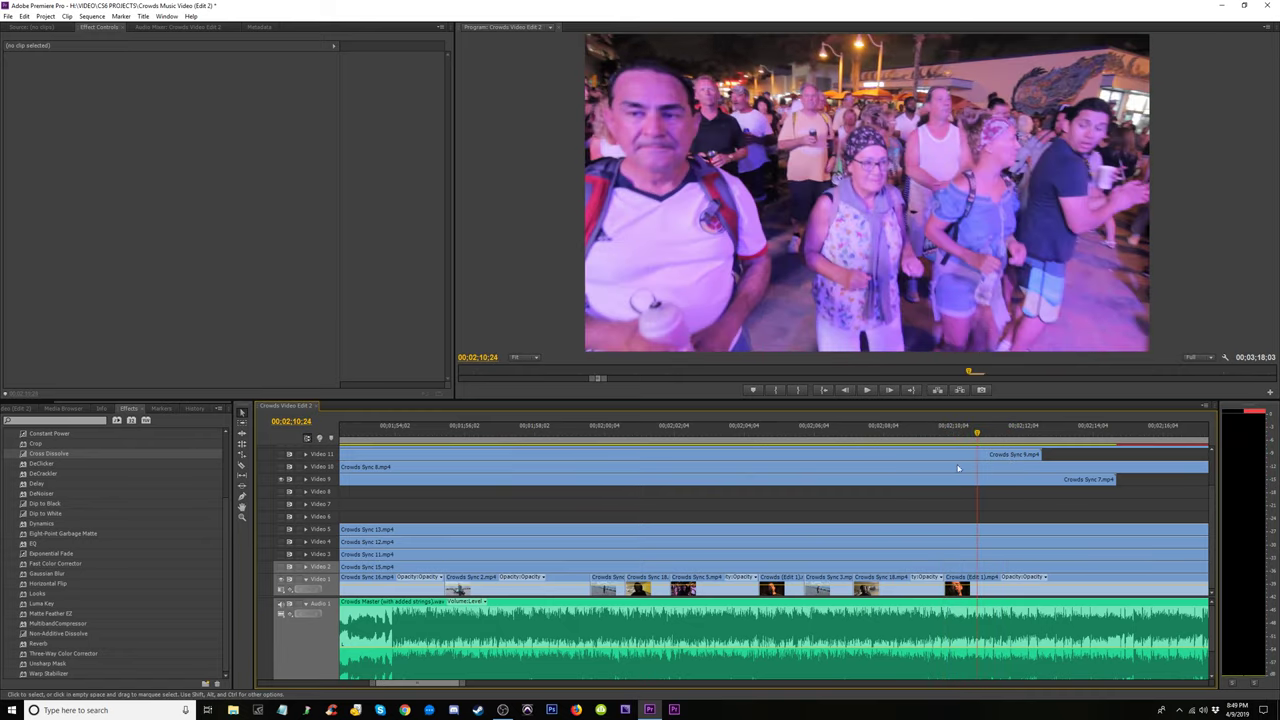
{"action": "left_click", "coordinate": [948, 430]}
{"action": "key", "text": "space"}
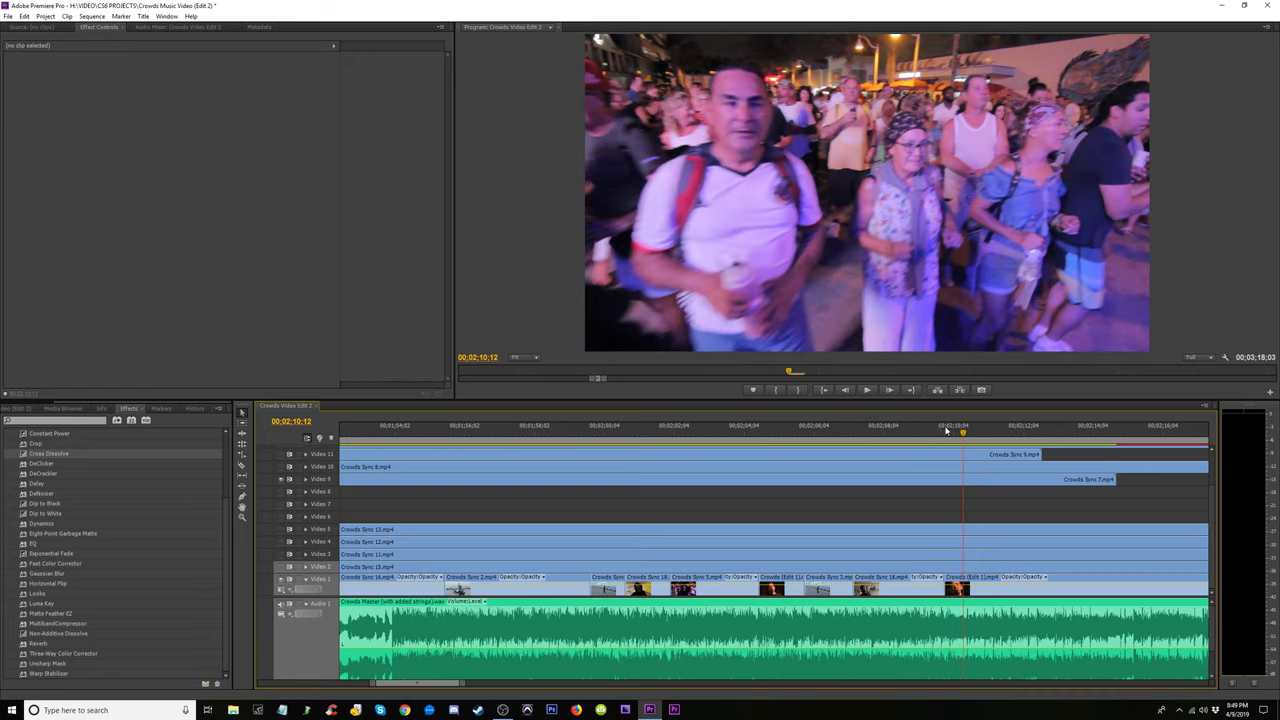
Trim the last Crowds Sync 7 clip's end to the playhead and select all three Crowds Sync 7 clips
{"action": "left_click_drag", "start_coordinate": [1115, 480], "coordinate": [963, 481]}
{"action": "key", "text": "minus"}
{"action": "key", "text": "minus"}
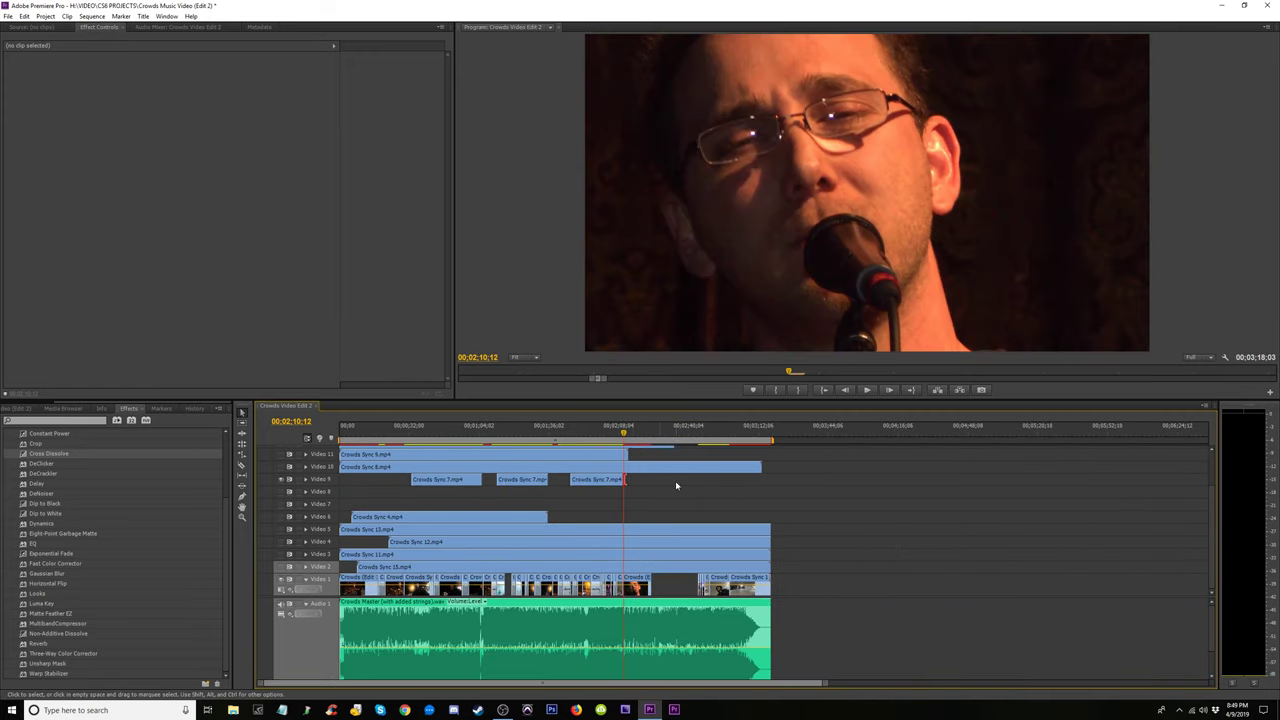
{"action": "mouse_move", "coordinate": [664, 484]}
{"action": "left_mouse_down"}
{"action": "mouse_move", "coordinate": [400, 485]}
{"action": "mouse_move", "coordinate": [454, 500]}
{"action": "left_mouse_up"}
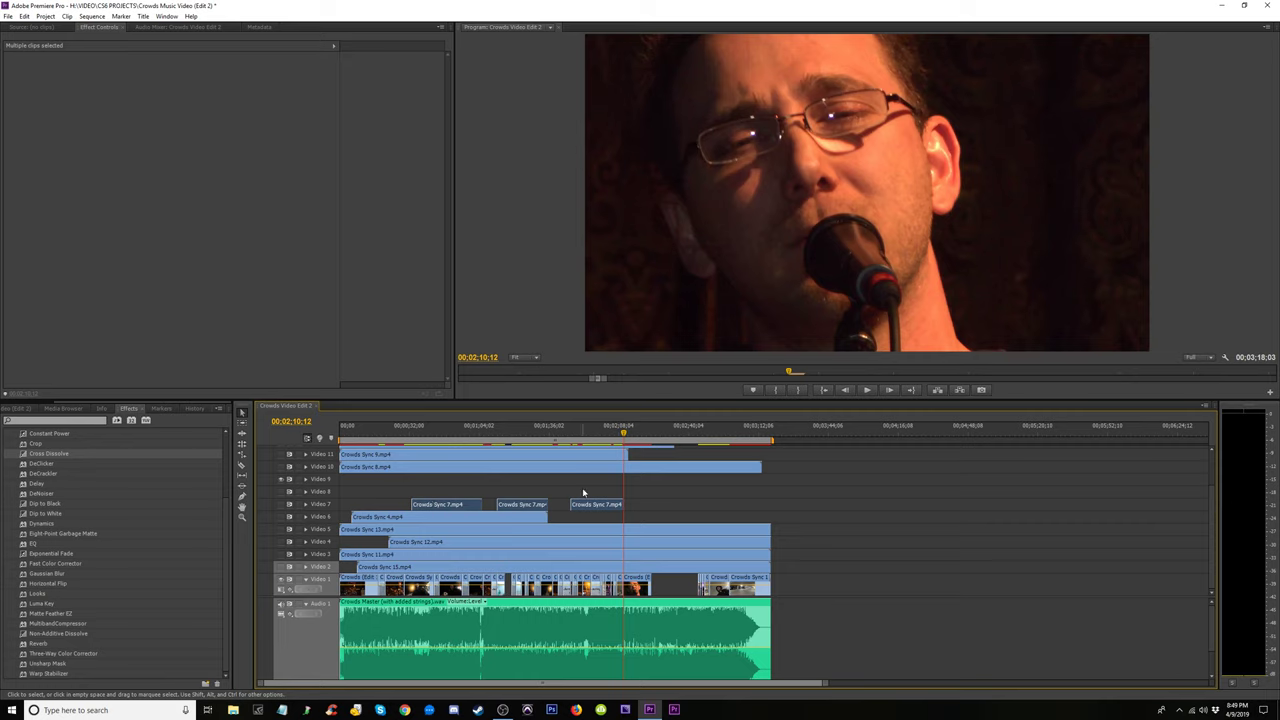
Cut the three Crowds Sync 7 clips from Video 7
{"action": "left_click_drag", "start_coordinate": [815, 500], "coordinate": [408, 508]}
{"action": "key", "text": "Delete"}
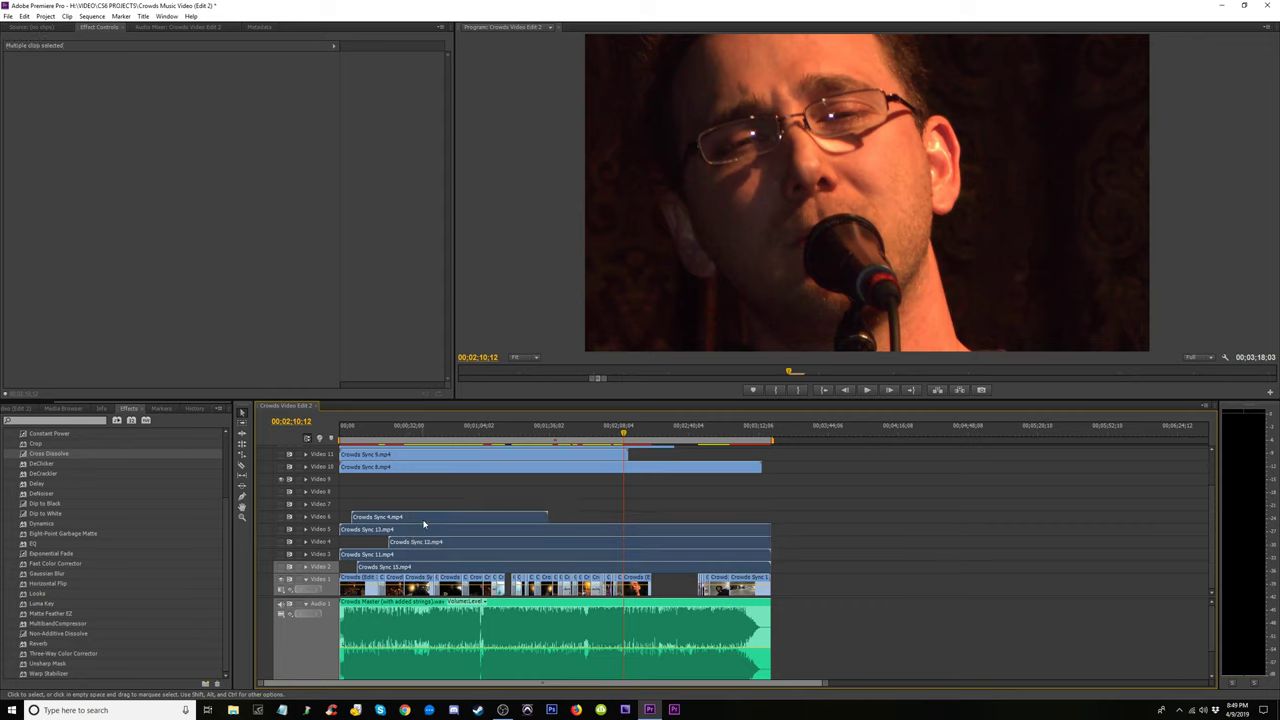
{"action": "key", "text": "ctrl+z"}
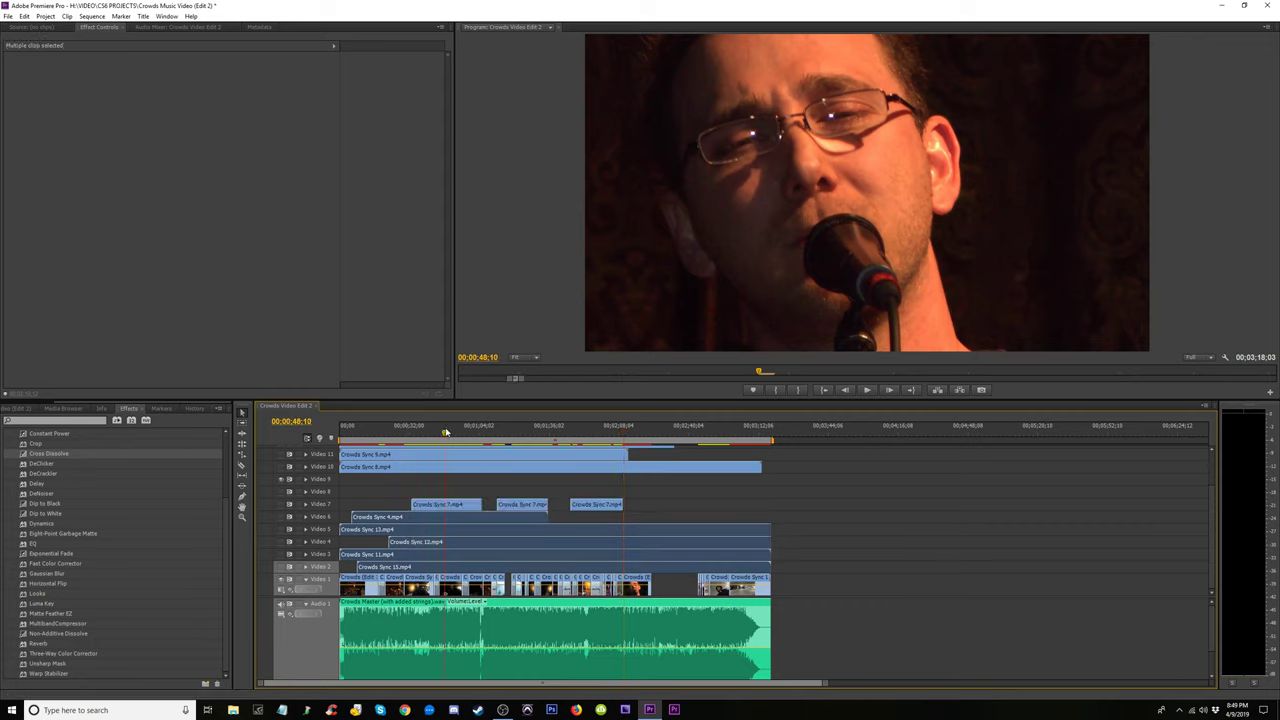
{"action": "left_click", "coordinate": [326, 507]}
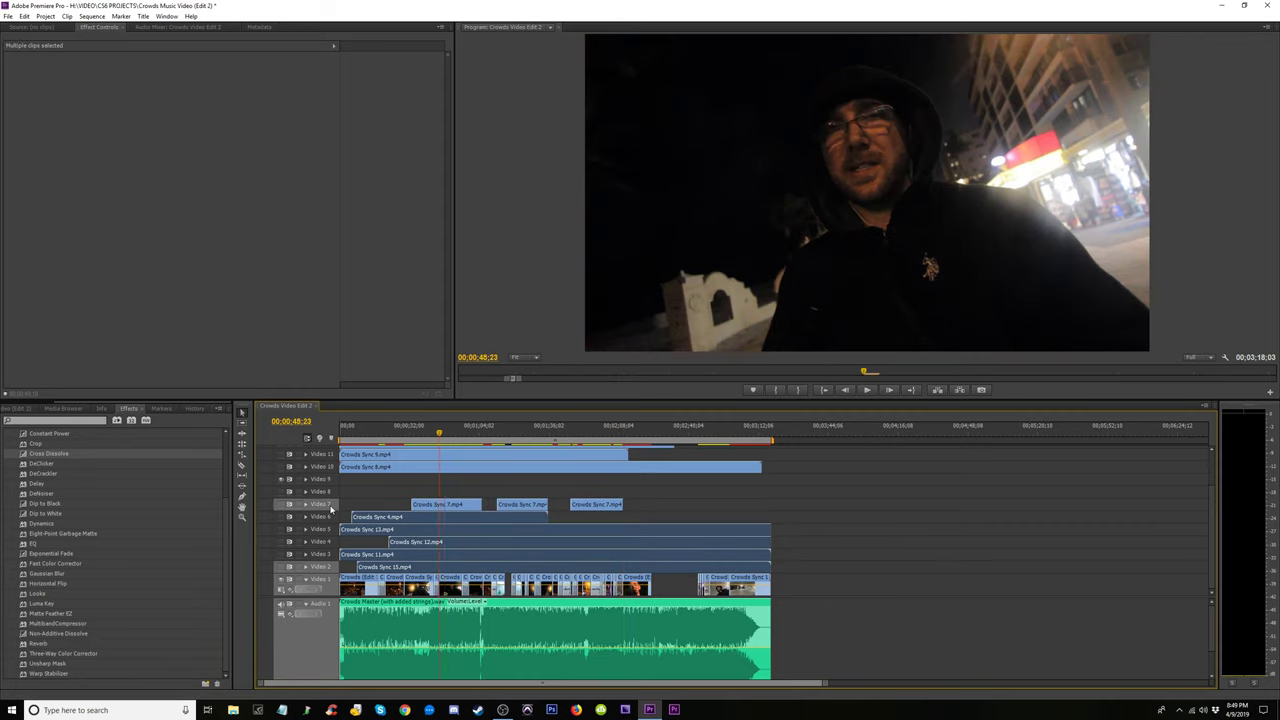
{"action": "key", "text": "Up"}
{"action": "key", "text": "Up"}
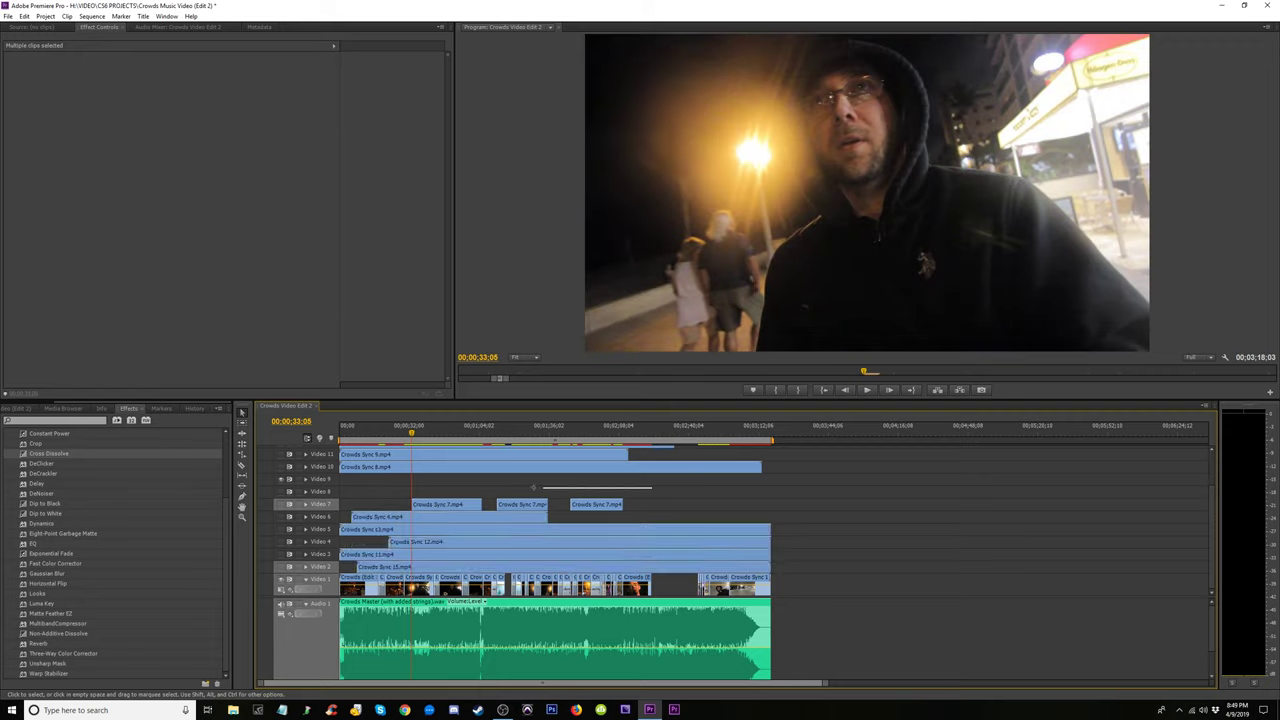
{"action": "key", "text": "Delete"}
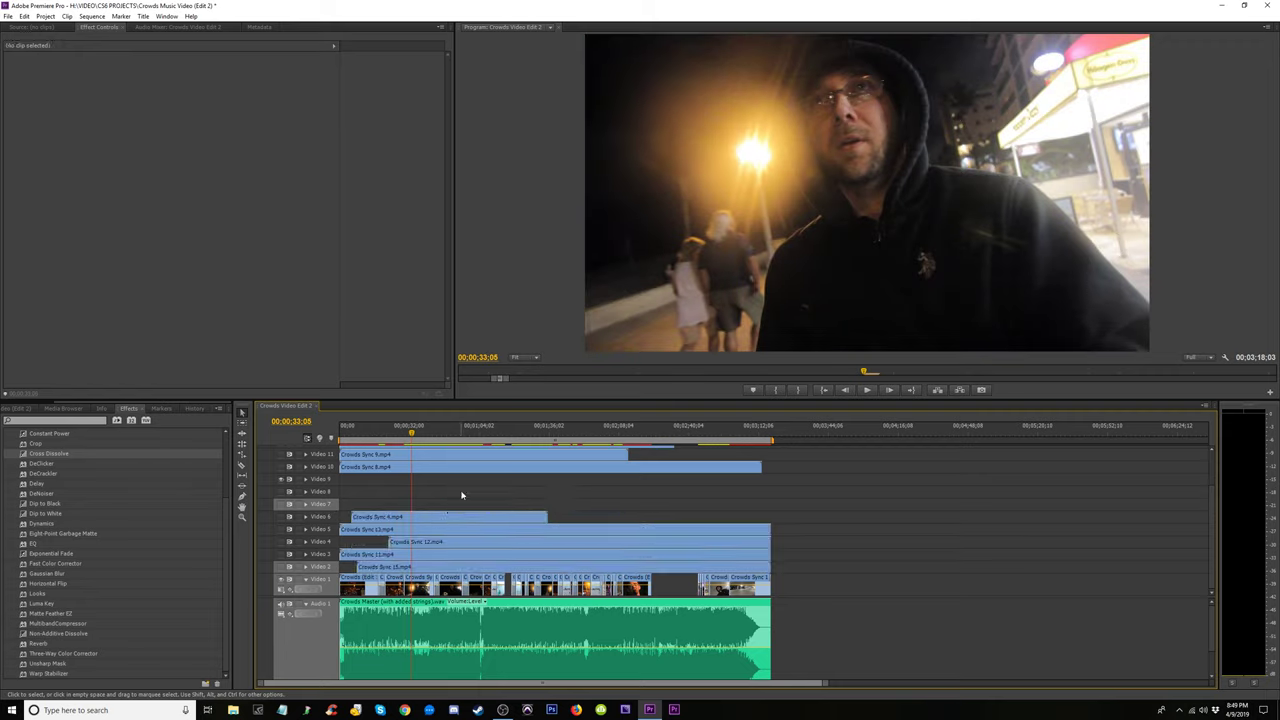
Shift the Video 2–6 clips up one track and paste the Crowds Sync 7 clips onto Video 2
{"action": "left_click_drag", "start_coordinate": [457, 498], "coordinate": [352, 574]}
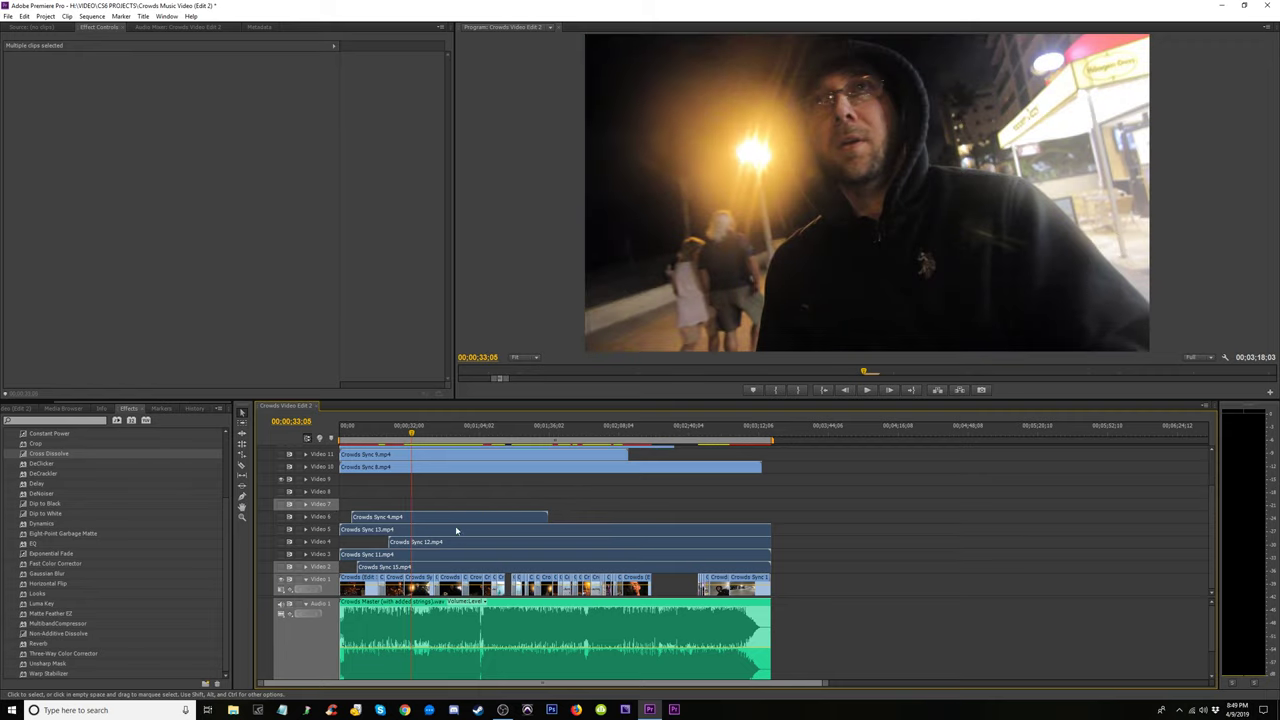
{"action": "left_click_drag", "start_coordinate": [453, 516], "coordinate": [453, 504]}
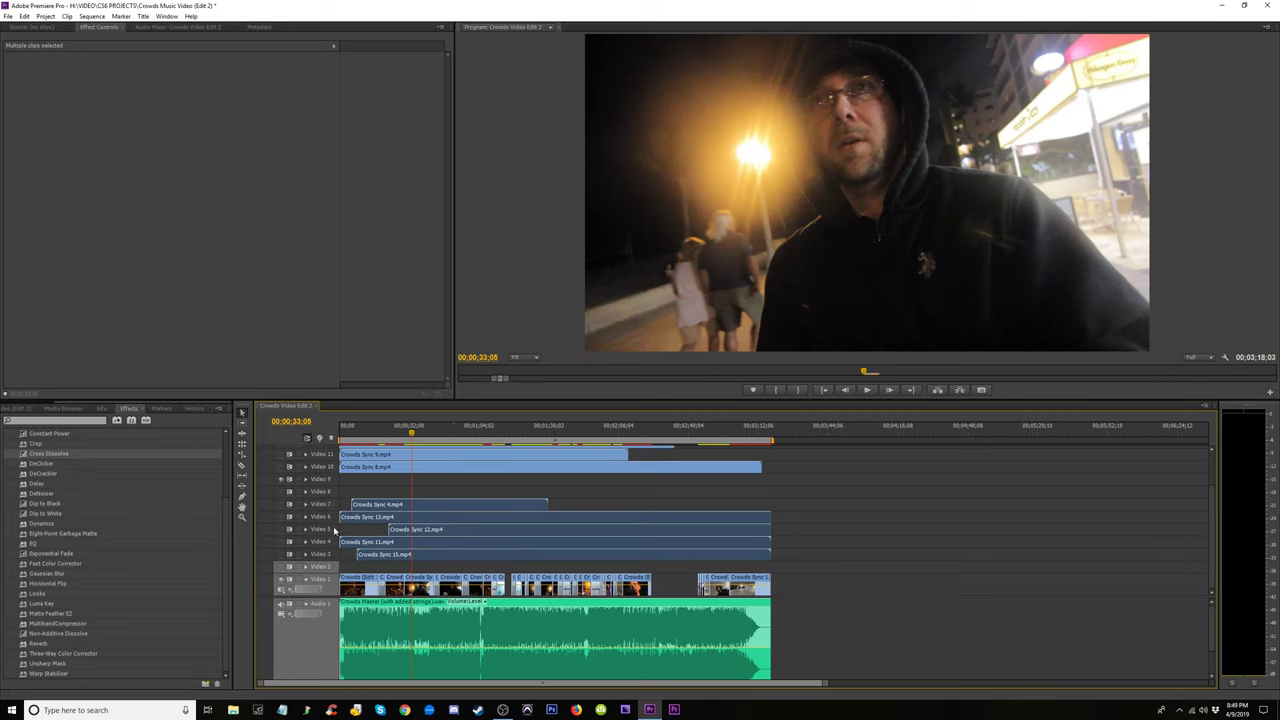
{"action": "key", "text": "ctrl+z"}
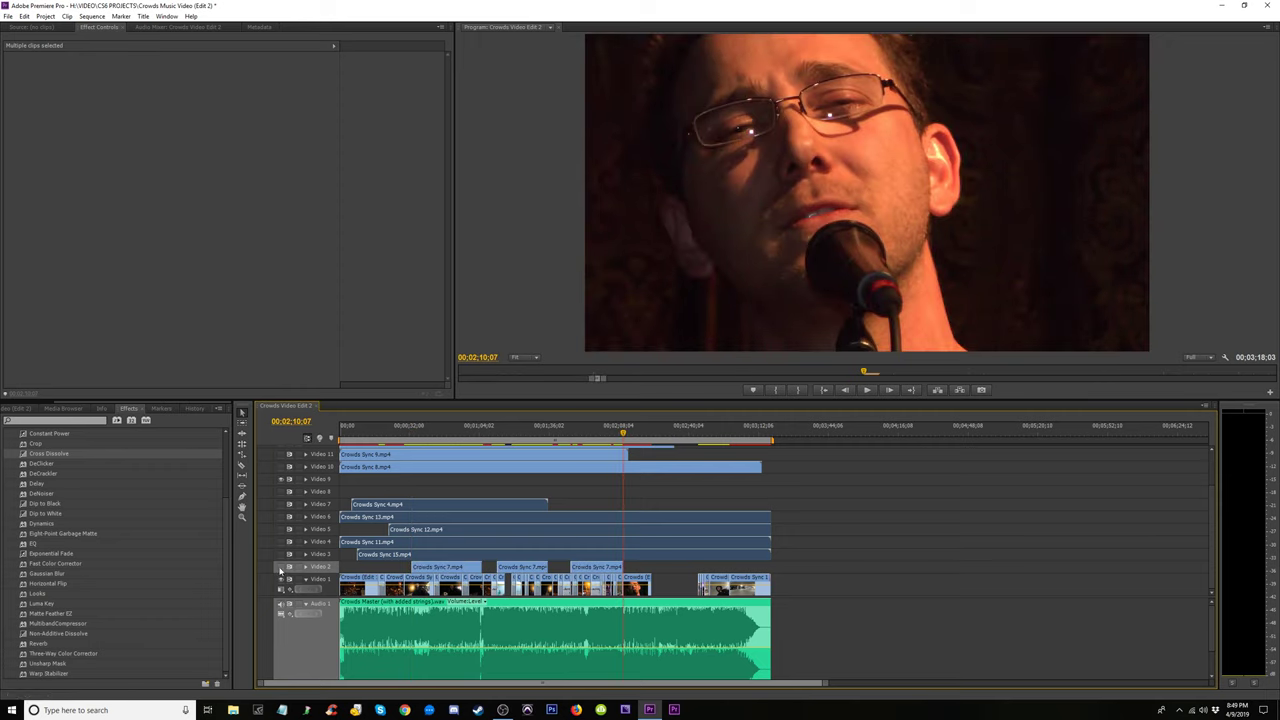
Review the sequence, then move the Video 10–14 clips down two tracks to Video 8–12
{"action": "left_click", "coordinate": [441, 438]}
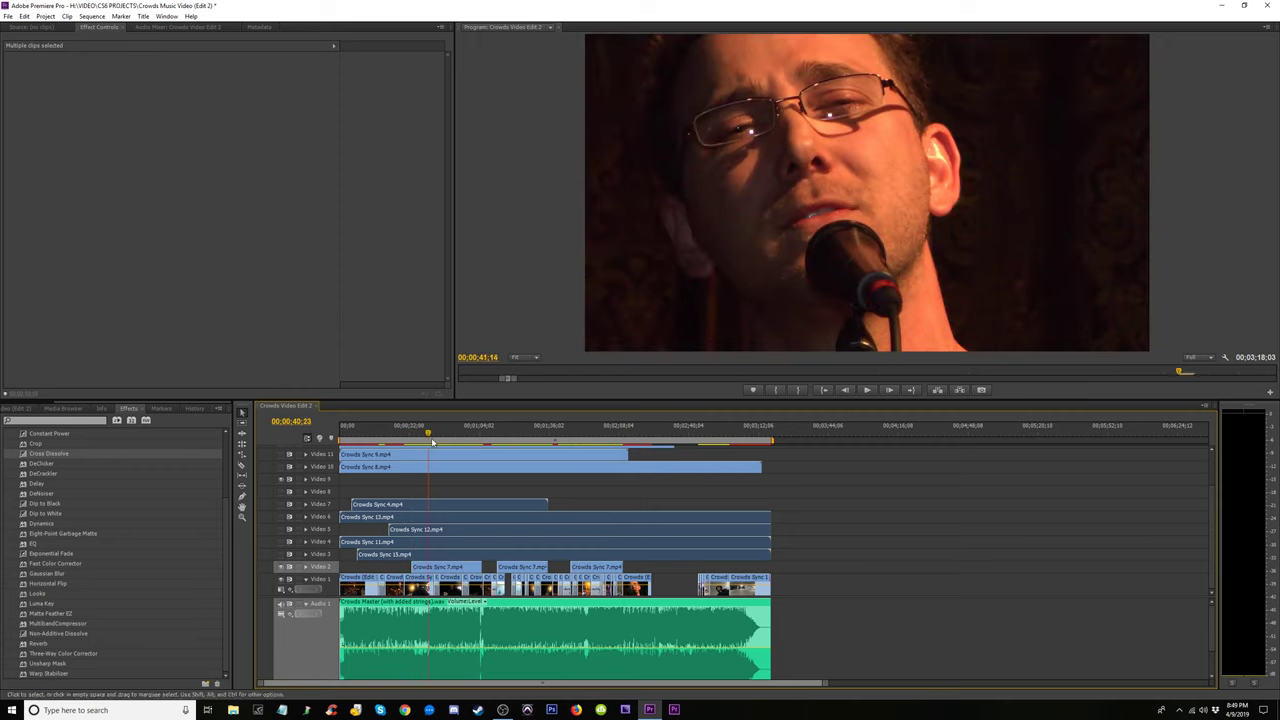
{"action": "key", "text": "space"}
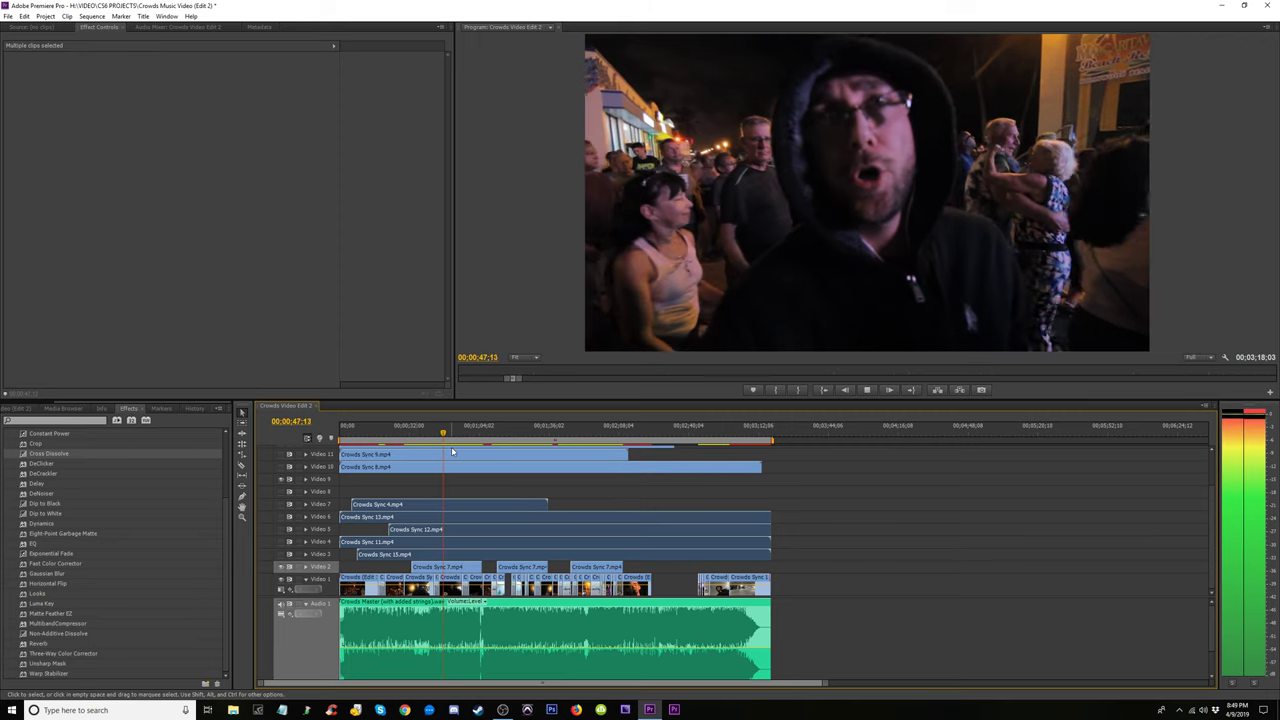
{"action": "left_click_drag", "start_coordinate": [705, 485], "coordinate": [265, 475]}
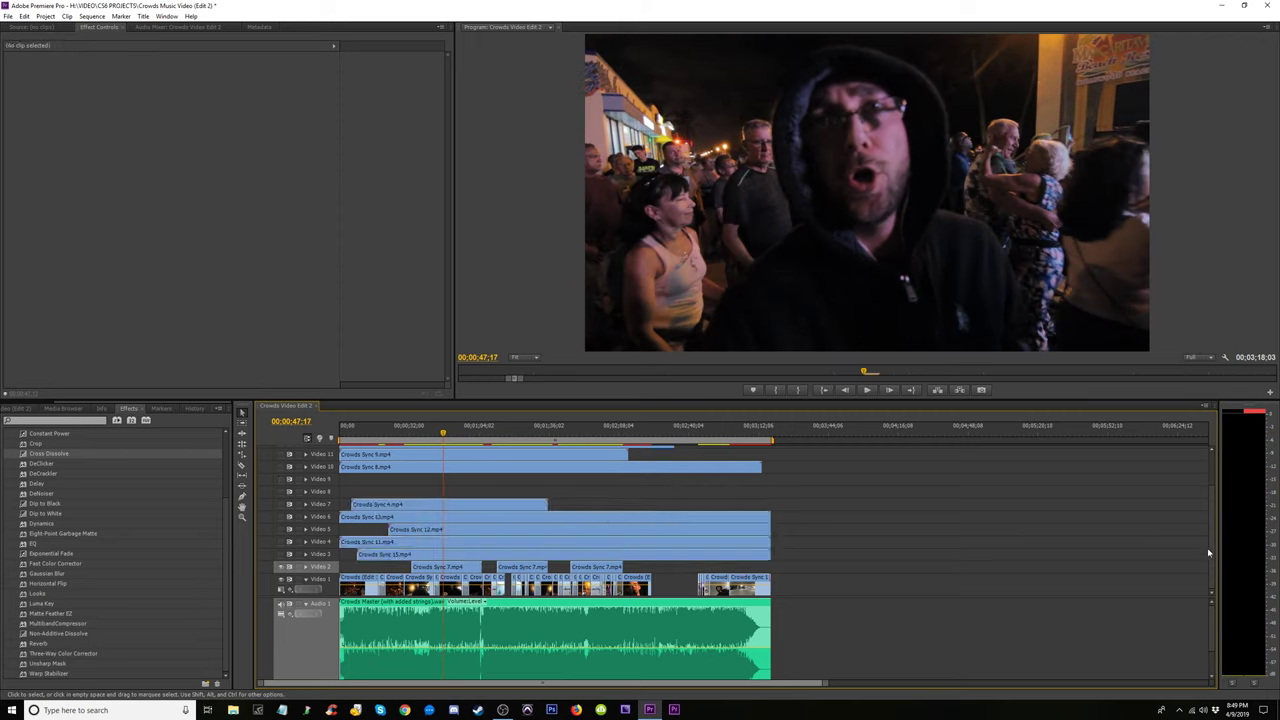
{"action": "left_click_drag", "start_coordinate": [1210, 553], "coordinate": [1210, 521]}
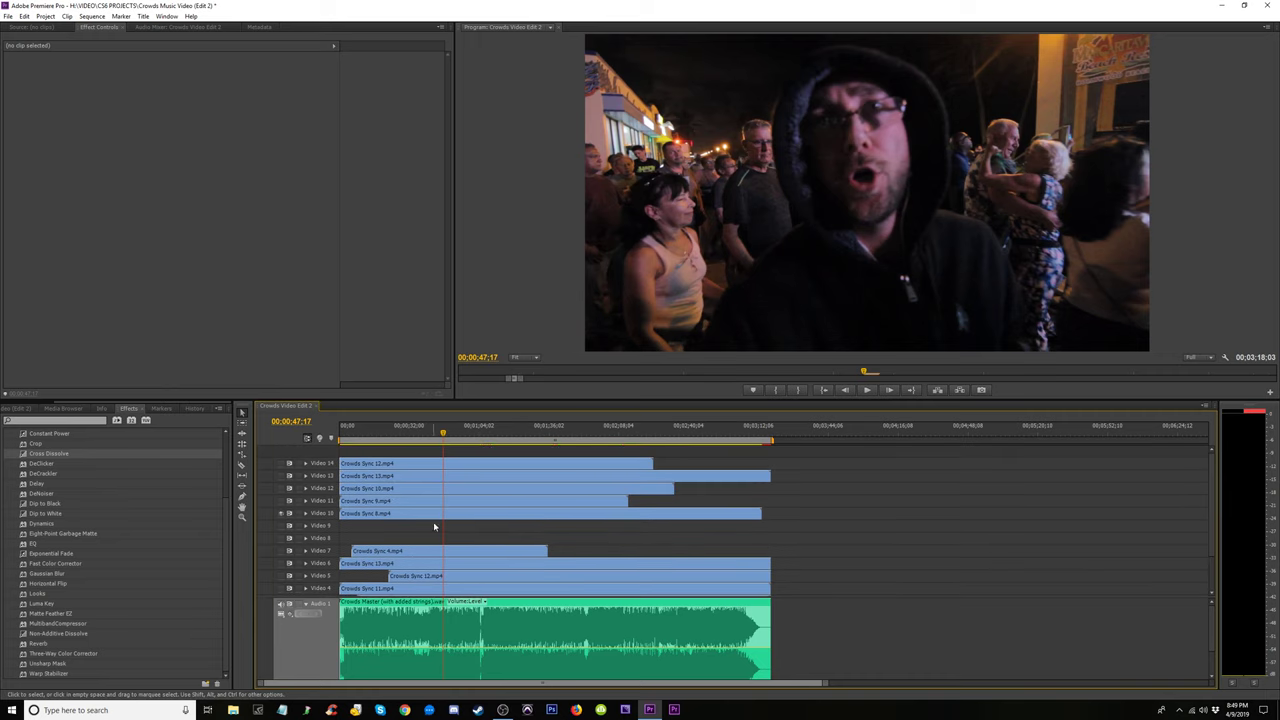
{"action": "left_click_drag", "start_coordinate": [470, 432], "coordinate": [483, 447]}
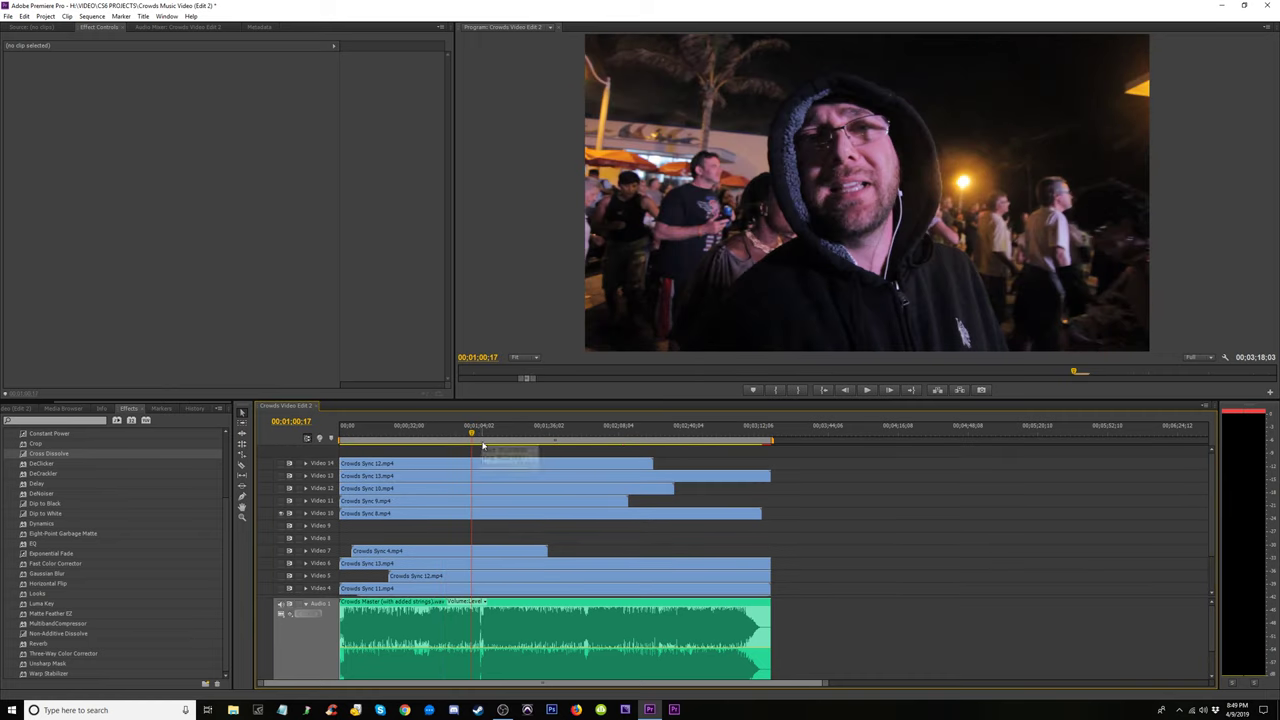
{"action": "left_click_drag", "start_coordinate": [483, 432], "coordinate": [596, 440]}
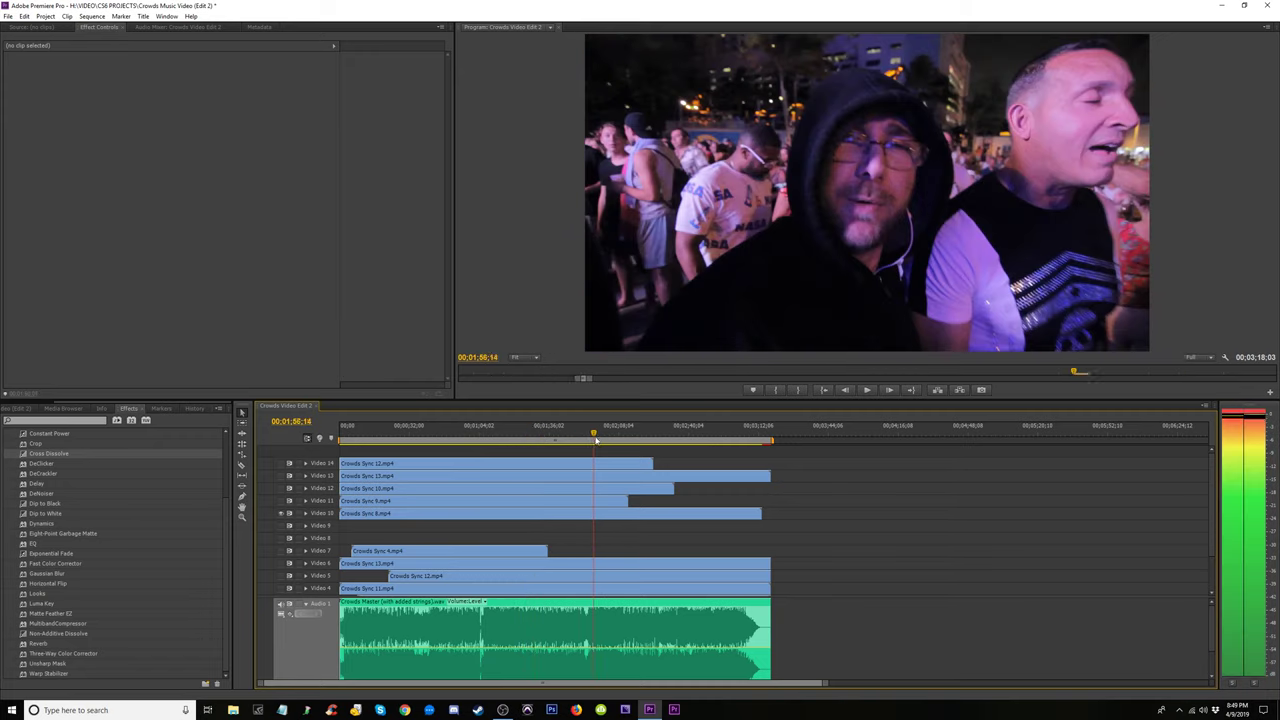
{"action": "left_click_drag", "start_coordinate": [596, 440], "coordinate": [381, 438]}
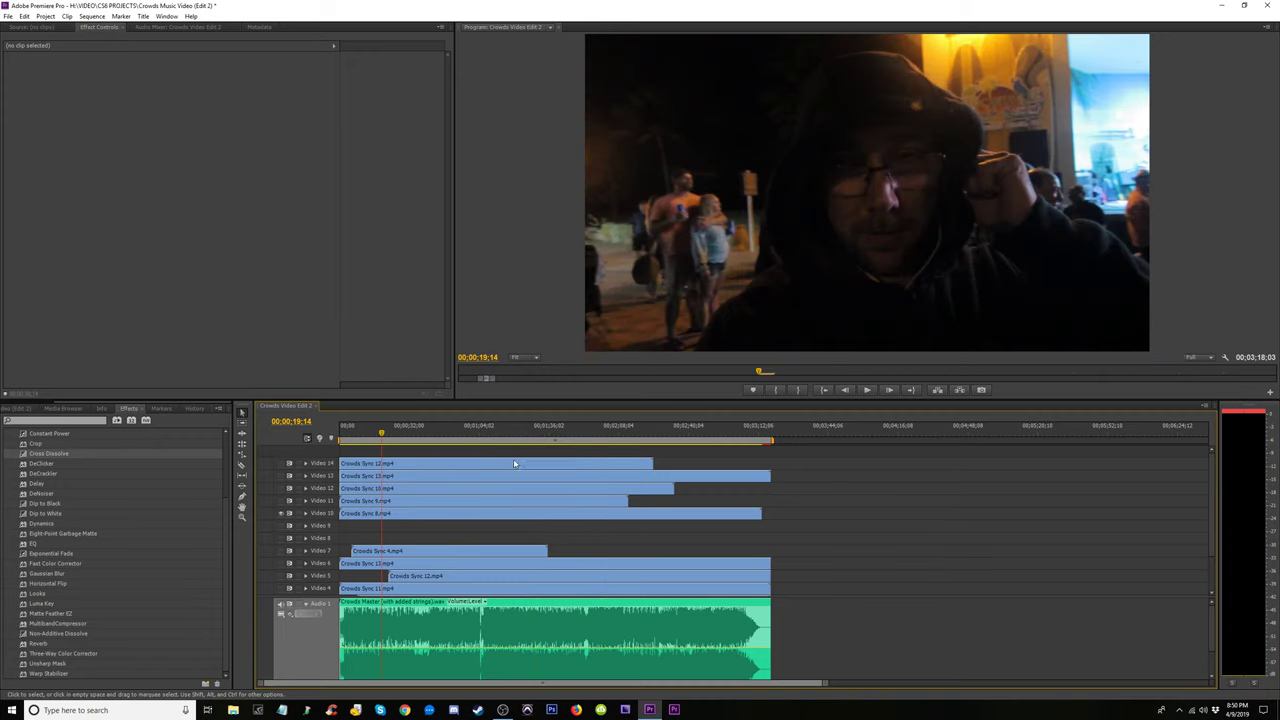
{"action": "left_click_drag", "start_coordinate": [788, 524], "coordinate": [345, 457]}
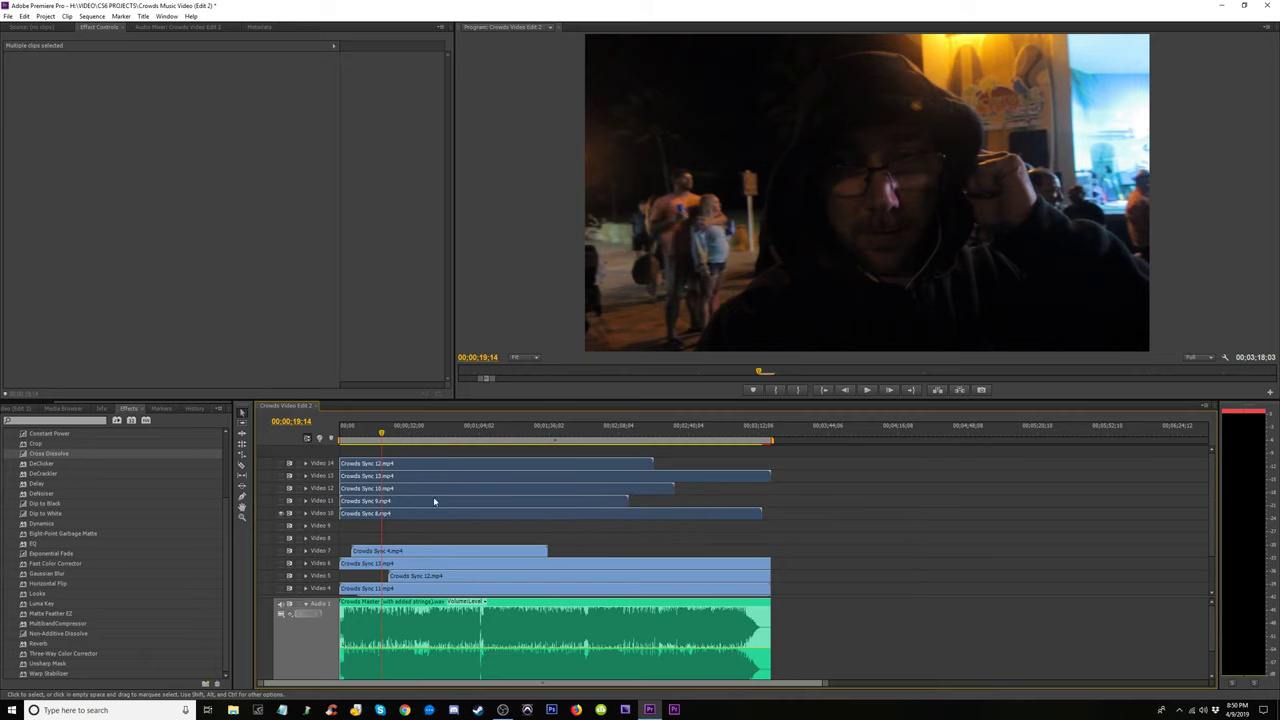
{"action": "left_click_drag", "start_coordinate": [462, 514], "coordinate": [462, 539]}
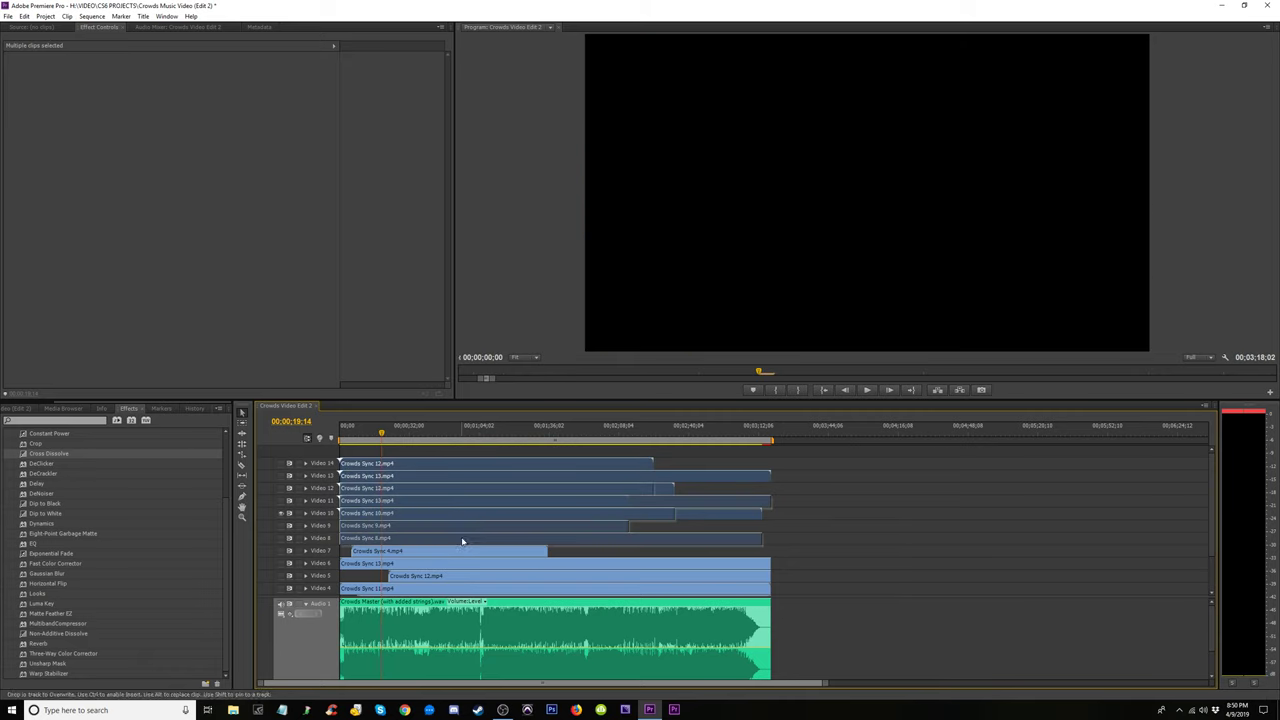
Remove the empty Video 13 track from its track header menu
{"action": "right_click", "coordinate": [322, 478]}
{"action": "left_click", "coordinate": [366, 522]}
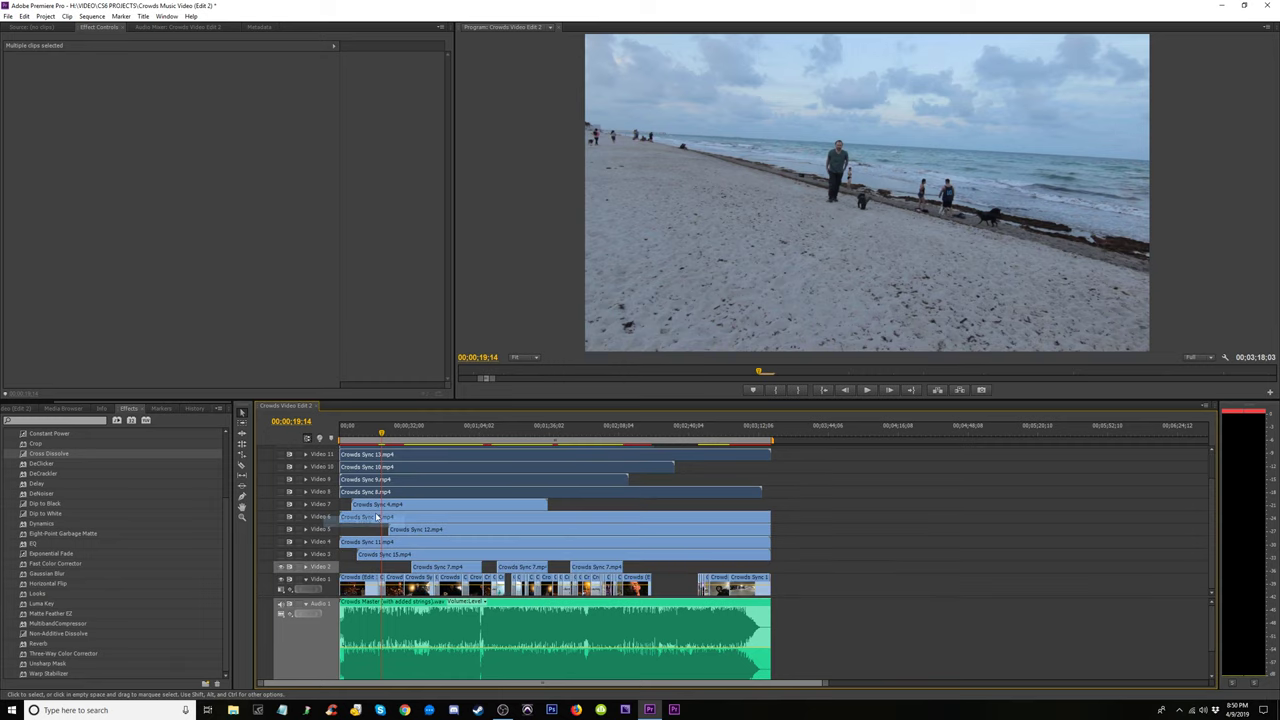
{"action": "scroll", "coordinate": [496, 467], "scroll_direction": "up", "scroll_amount": 1}
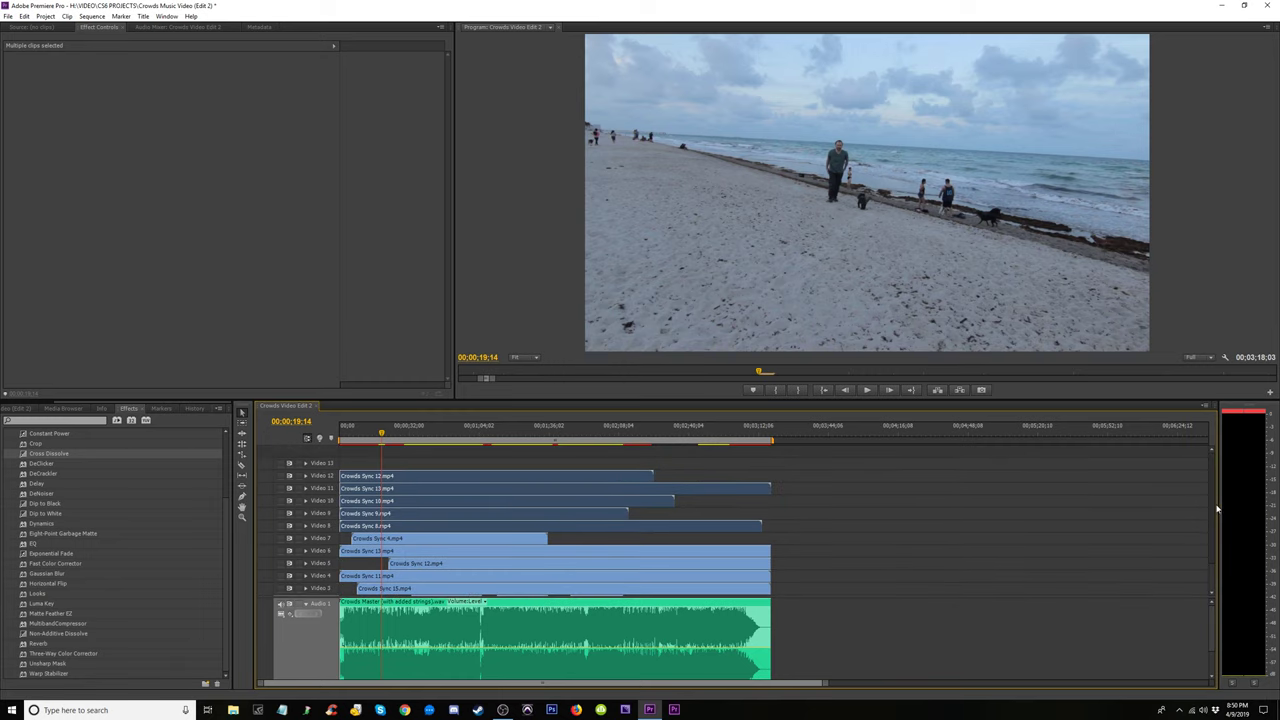
{"action": "scroll", "coordinate": [362, 470], "scroll_direction": "down", "scroll_amount": 1}
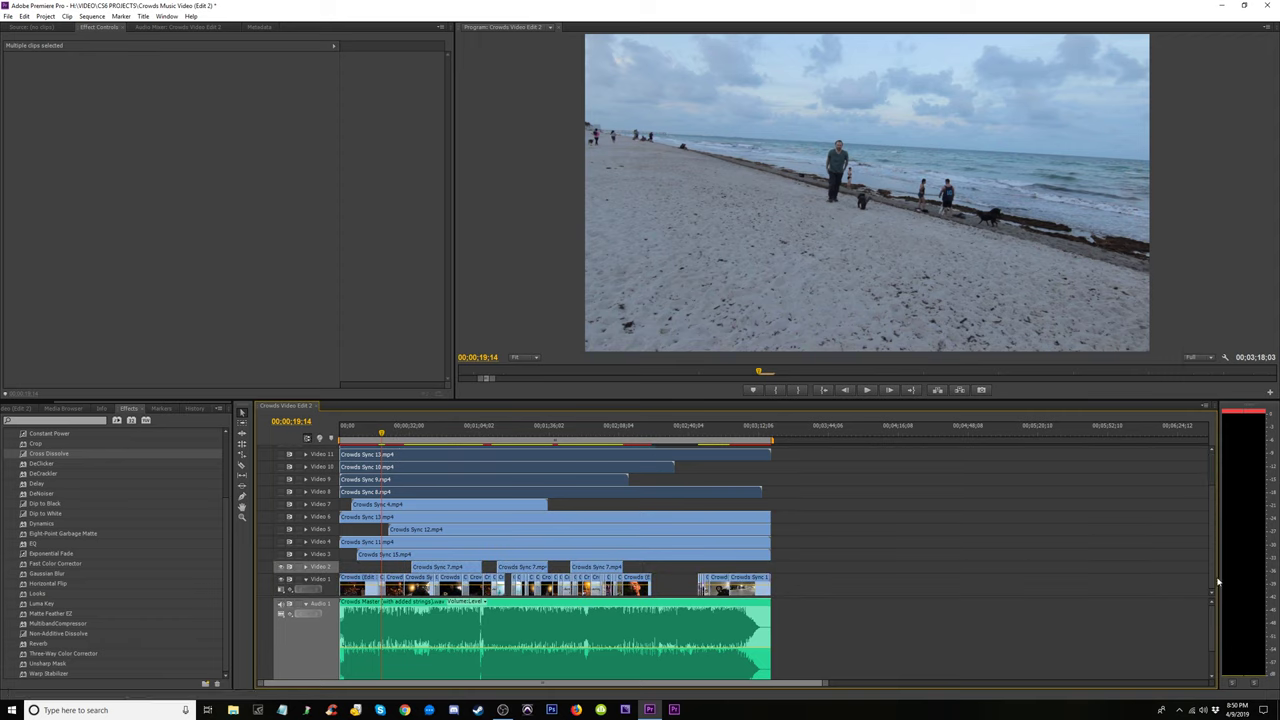
{"action": "scroll", "coordinate": [1214, 583], "scroll_direction": "up", "scroll_amount": 2}
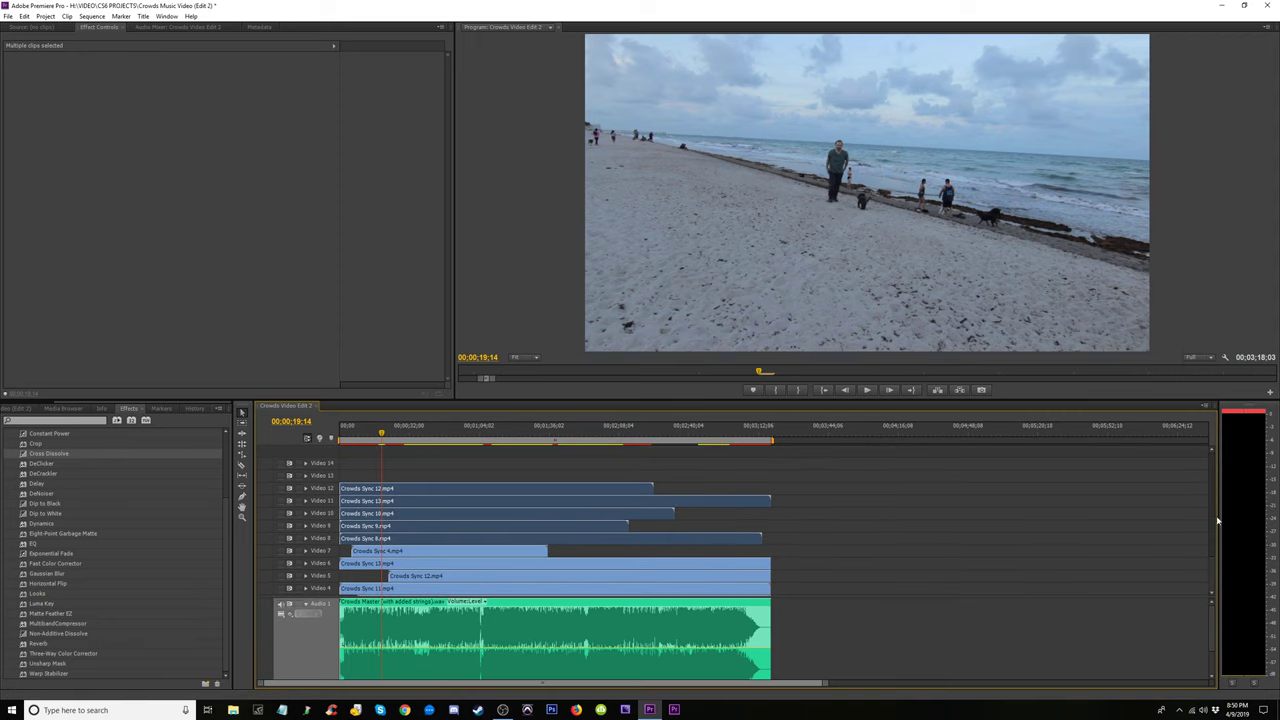
{"action": "left_click", "coordinate": [322, 475]}
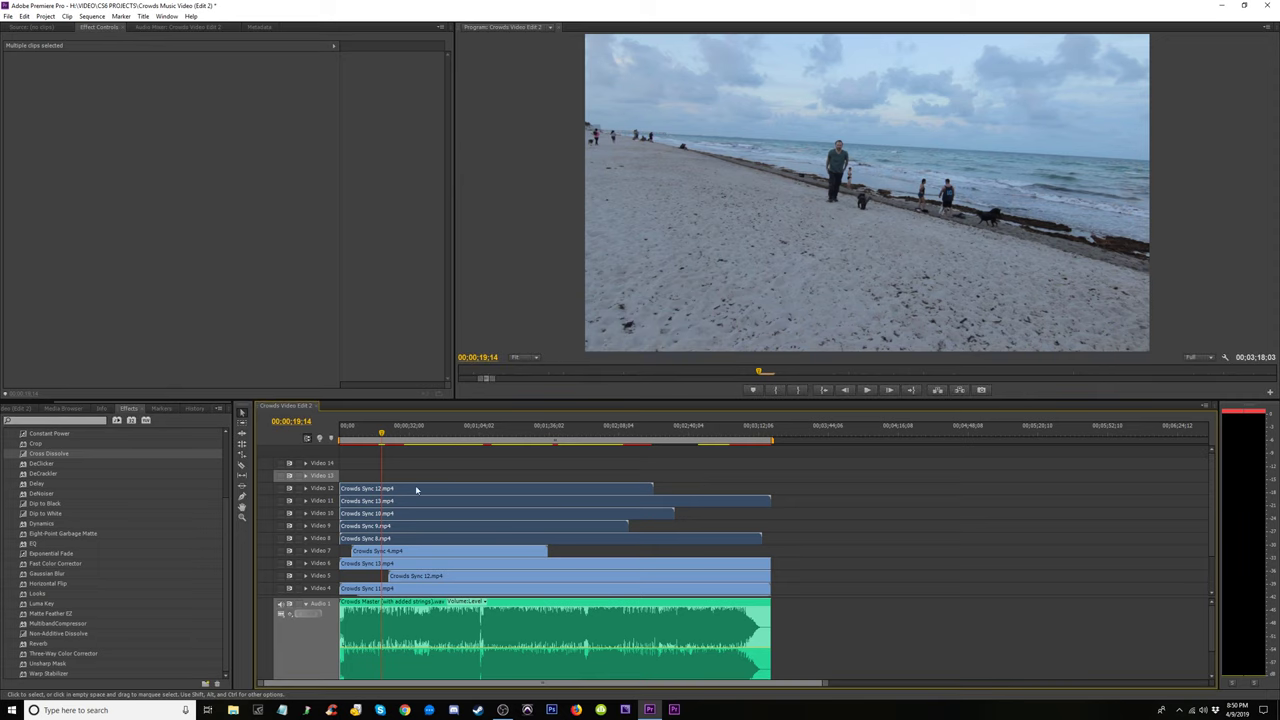
{"action": "right_click", "coordinate": [322, 476]}
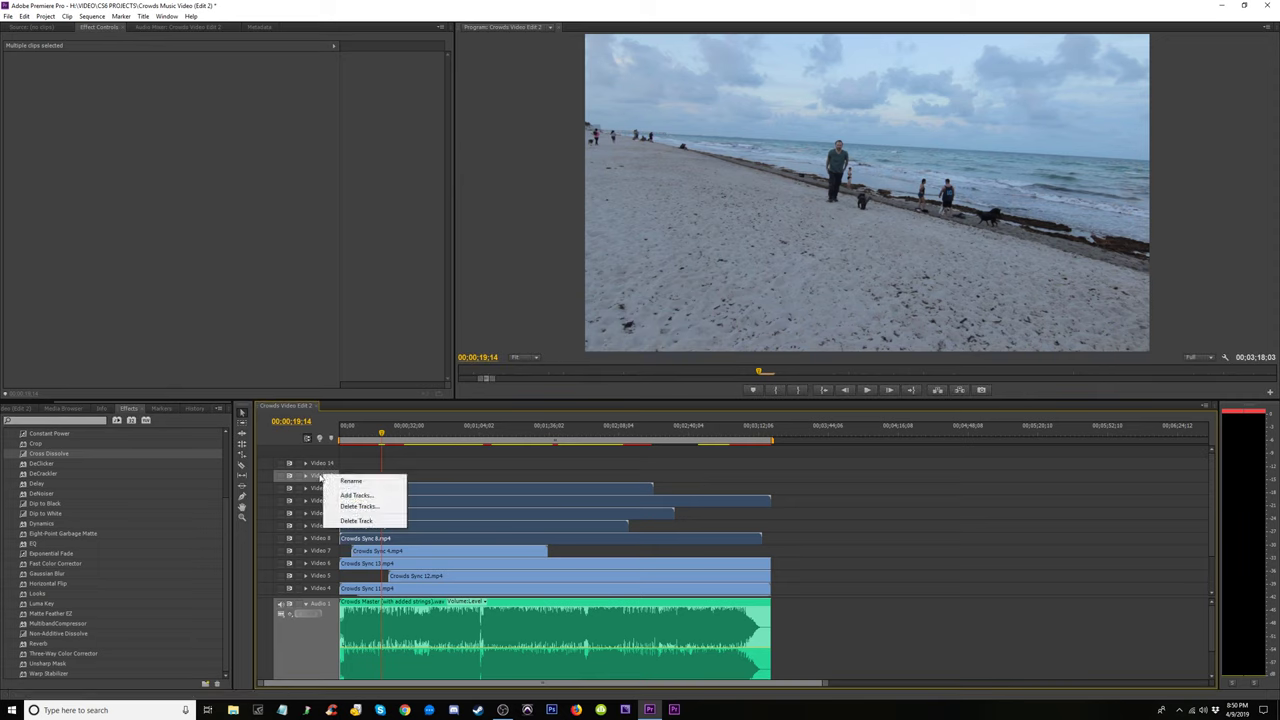
{"action": "left_click", "coordinate": [1220, 492]}
{"action": "left_click_drag", "start_coordinate": [1216, 500], "coordinate": [1216, 549]}
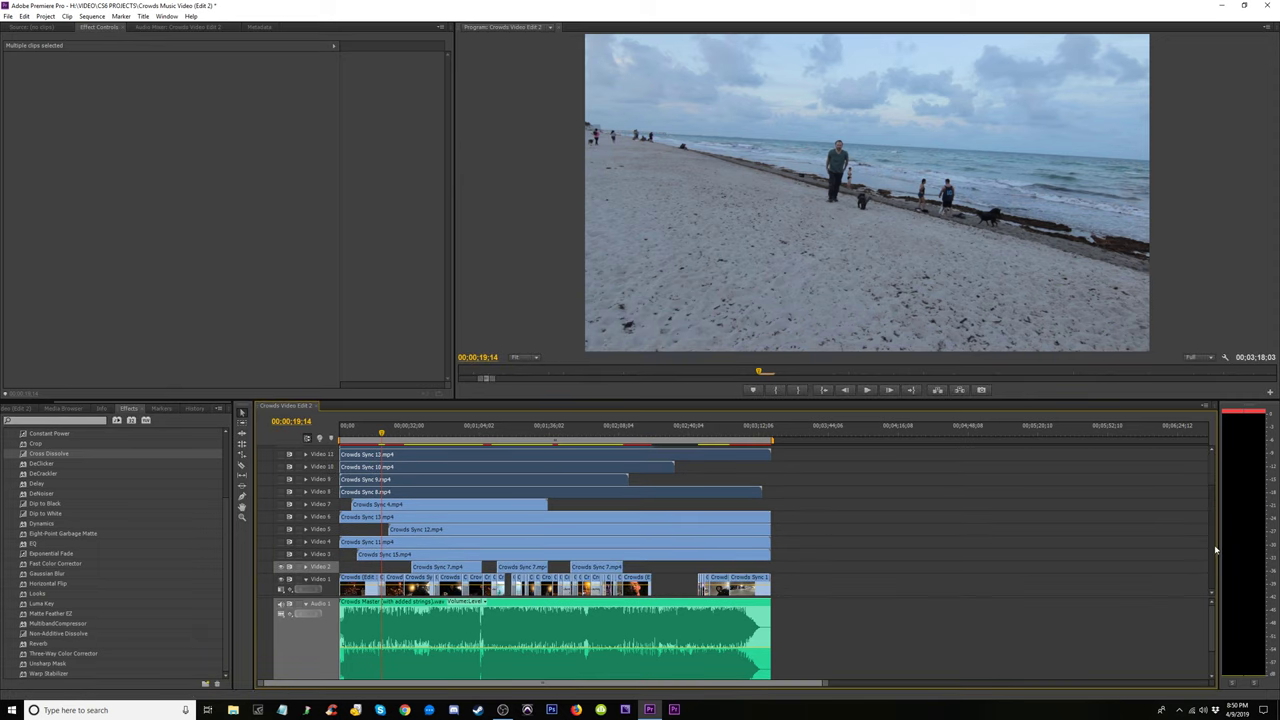
{"action": "scroll", "coordinate": [1216, 549], "scroll_direction": "up", "scroll_amount": 2}
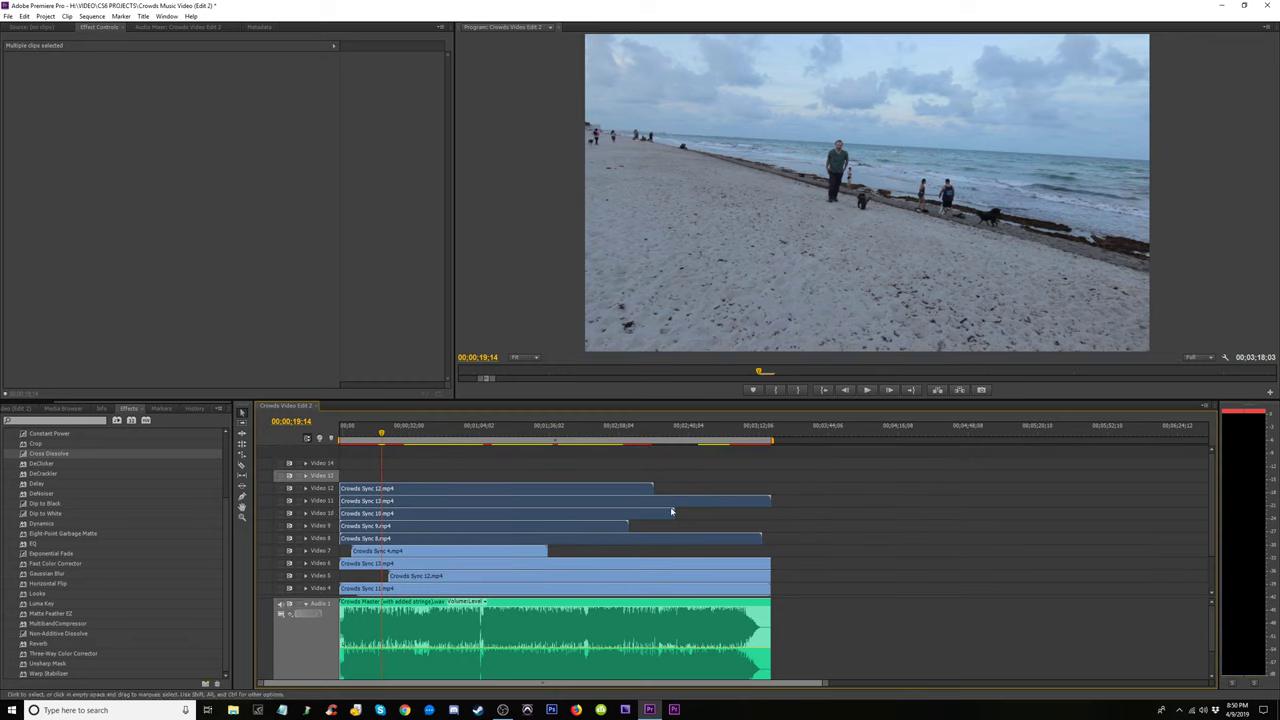
Delete the next empty top video track after backing out of the Delete Tracks dialog
{"action": "right_click", "coordinate": [328, 477]}
{"action": "left_click", "coordinate": [366, 508]}
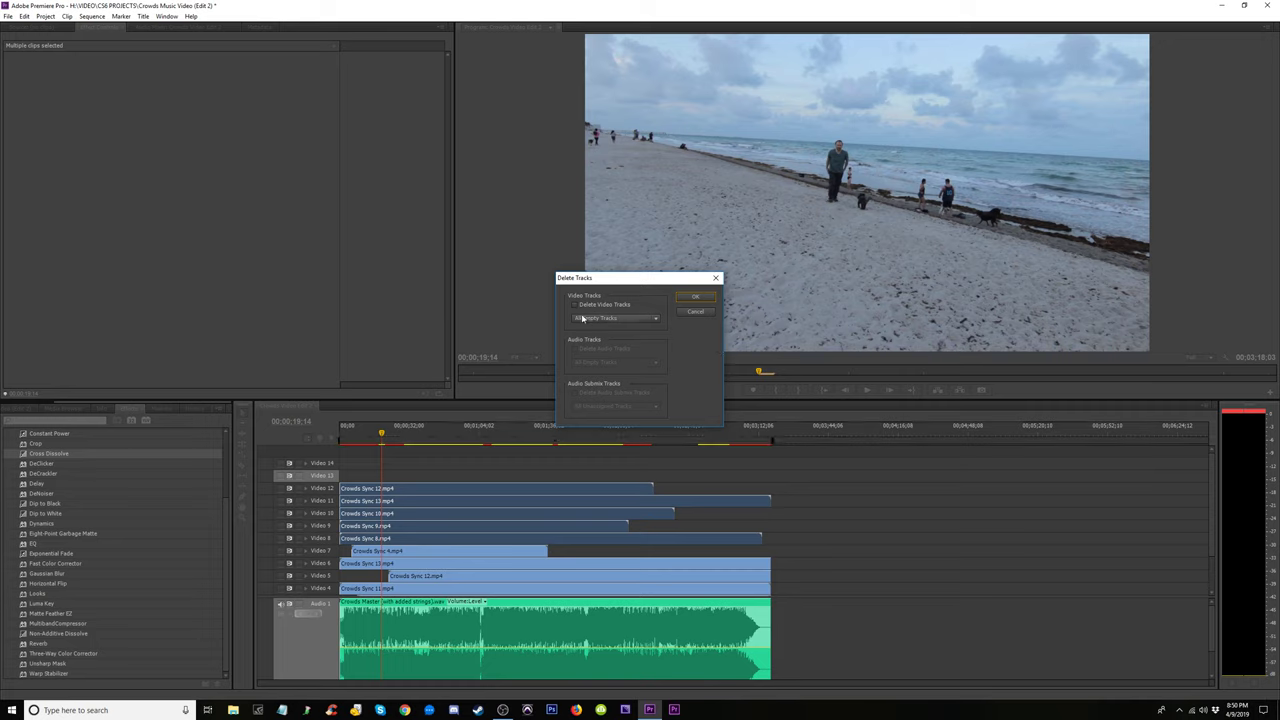
{"action": "left_click", "coordinate": [697, 316]}
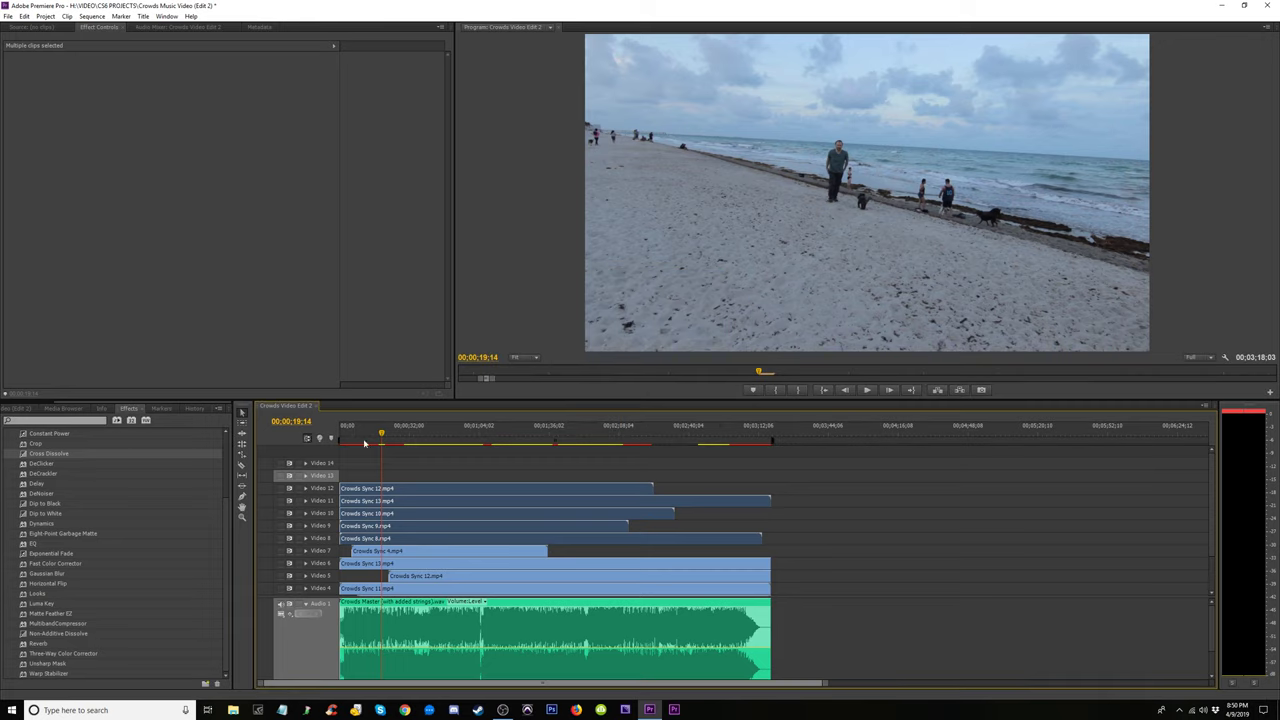
{"action": "right_click", "coordinate": [325, 476]}
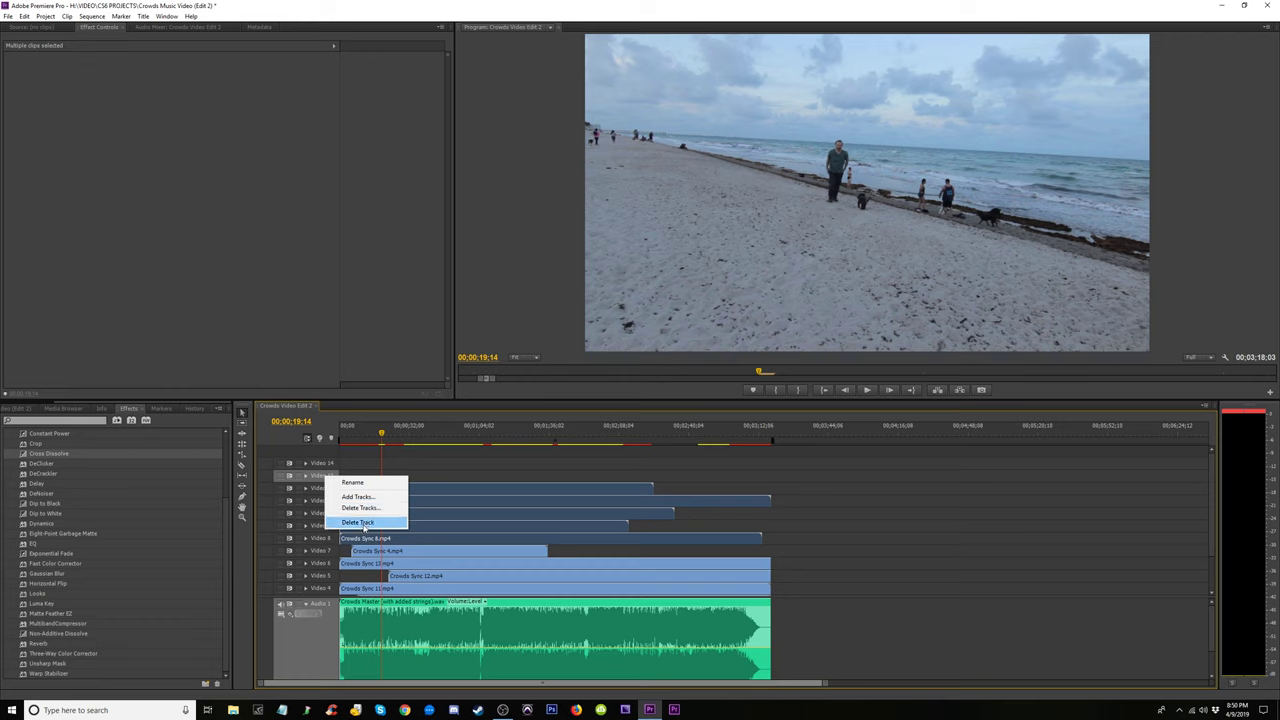
{"action": "left_click", "coordinate": [362, 523]}
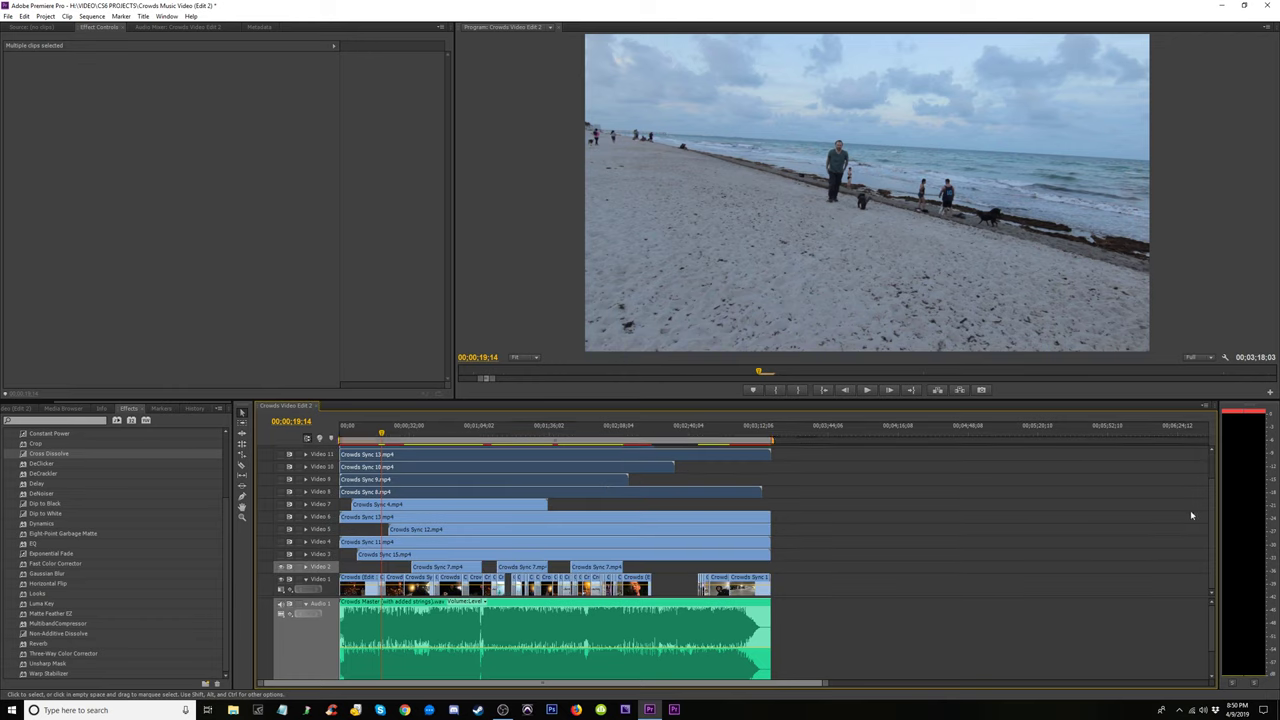
{"action": "scroll", "coordinate": [1212, 500], "scroll_direction": "up", "scroll_amount": 3}
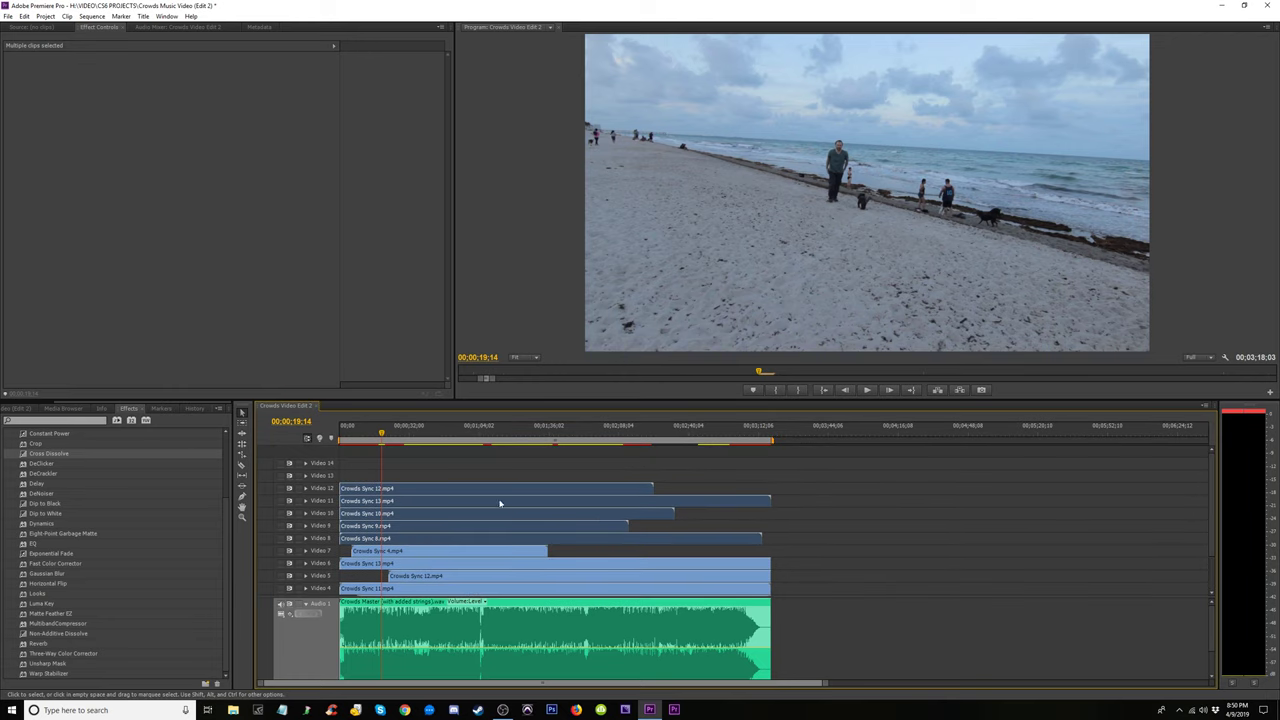
Delete all remaining empty video tracks with Delete Video Tracks set to All Empty Tracks
{"action": "right_click", "coordinate": [333, 469]}
{"action": "right_click", "coordinate": [320, 473]}
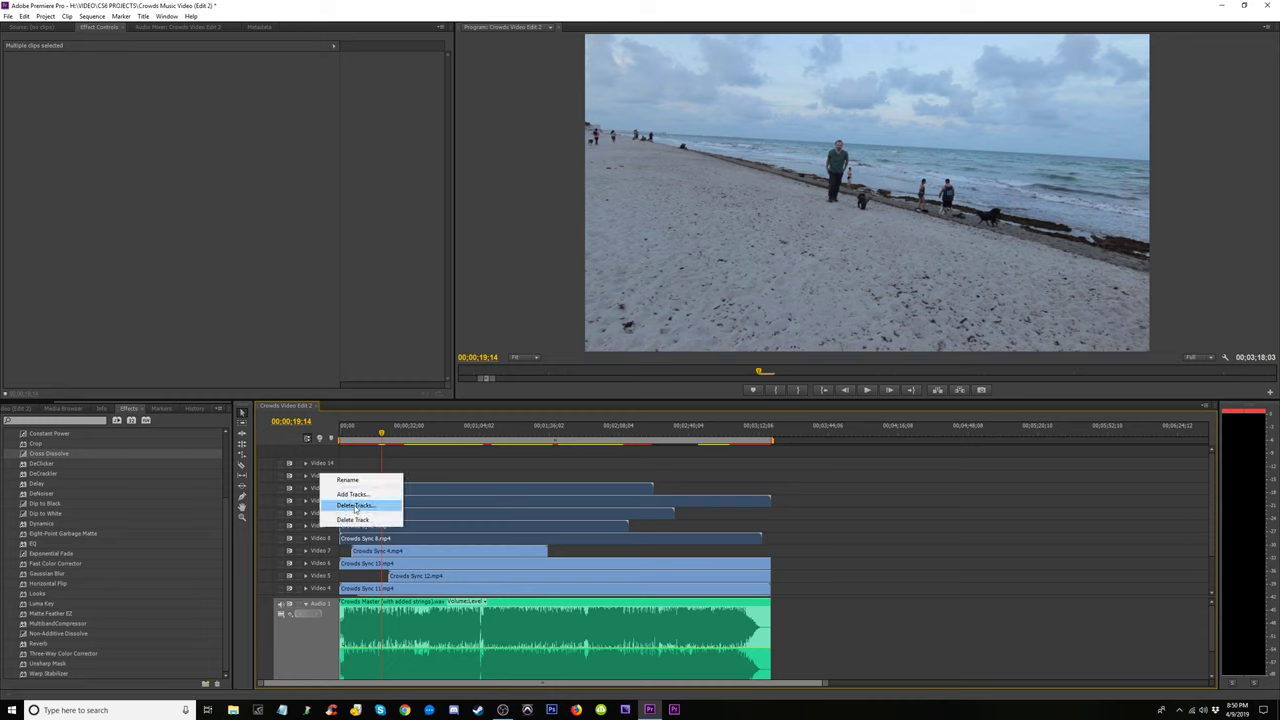
{"action": "left_click", "coordinate": [356, 505]}
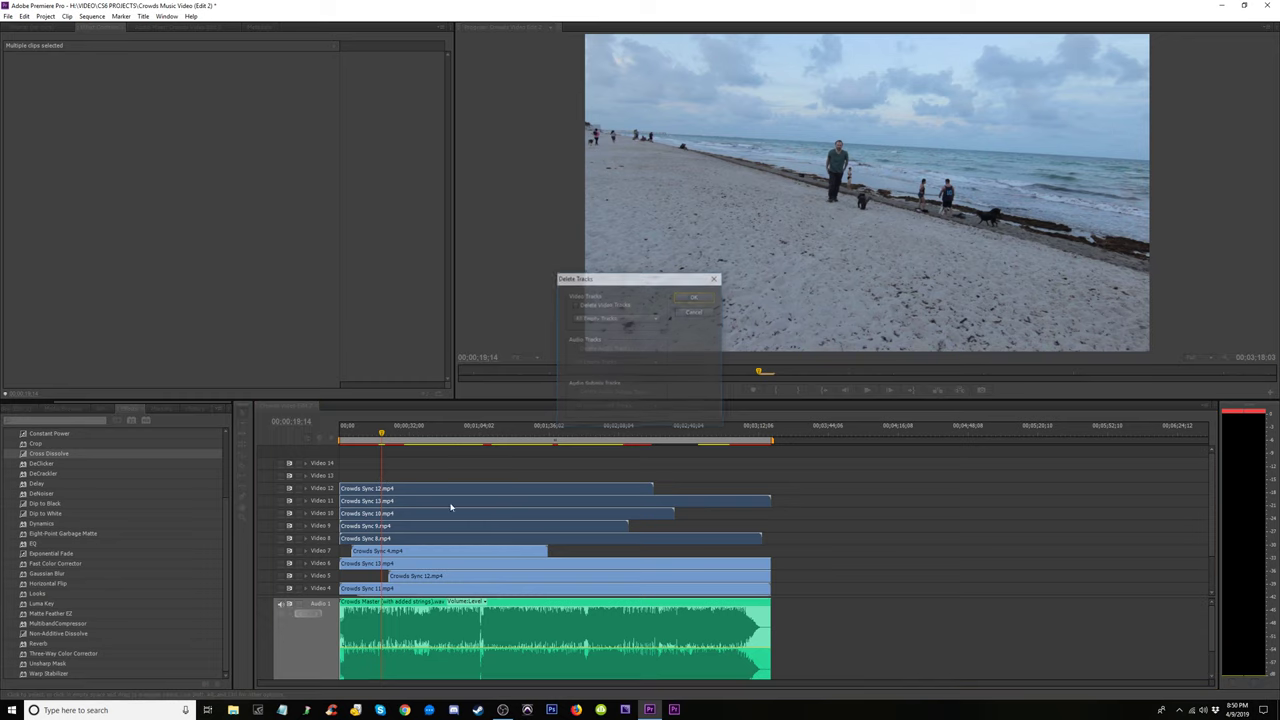
{"action": "left_click", "coordinate": [576, 305]}
{"action": "left_click", "coordinate": [636, 325]}
{"action": "left_click", "coordinate": [638, 326]}
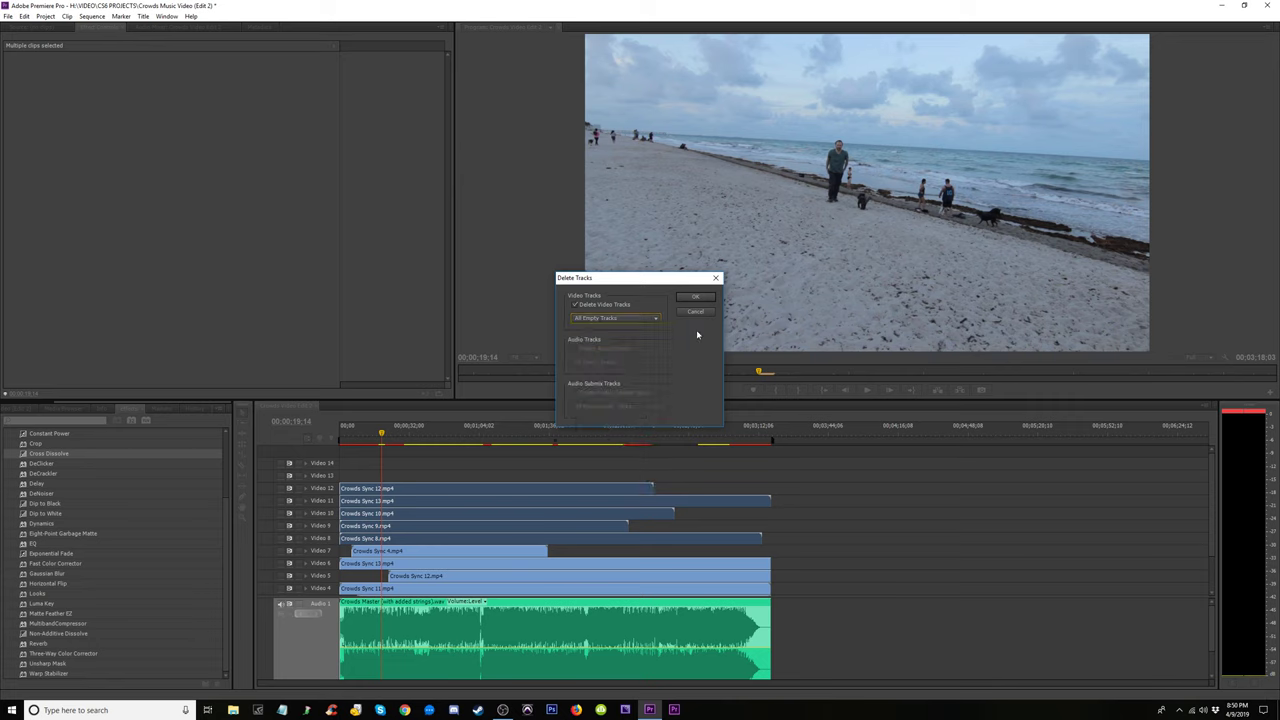
{"action": "left_click", "coordinate": [705, 300]}
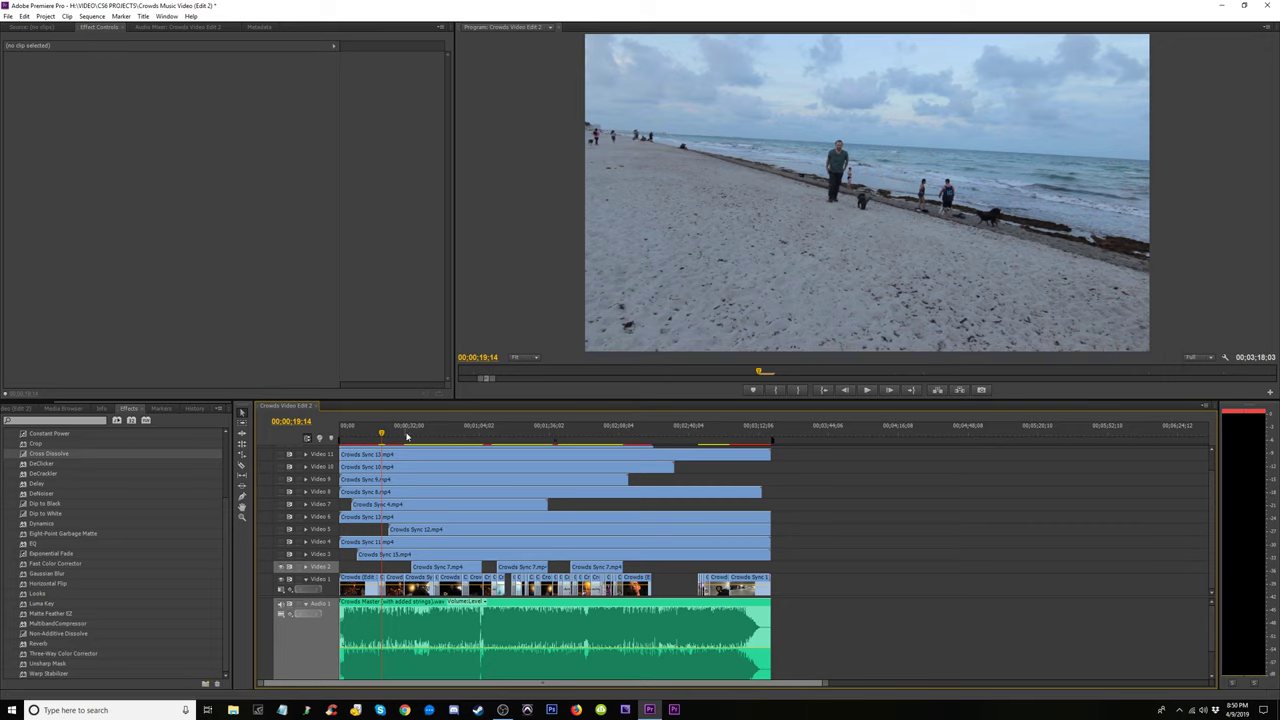
{"action": "left_click_drag", "start_coordinate": [414, 436], "coordinate": [459, 440]}
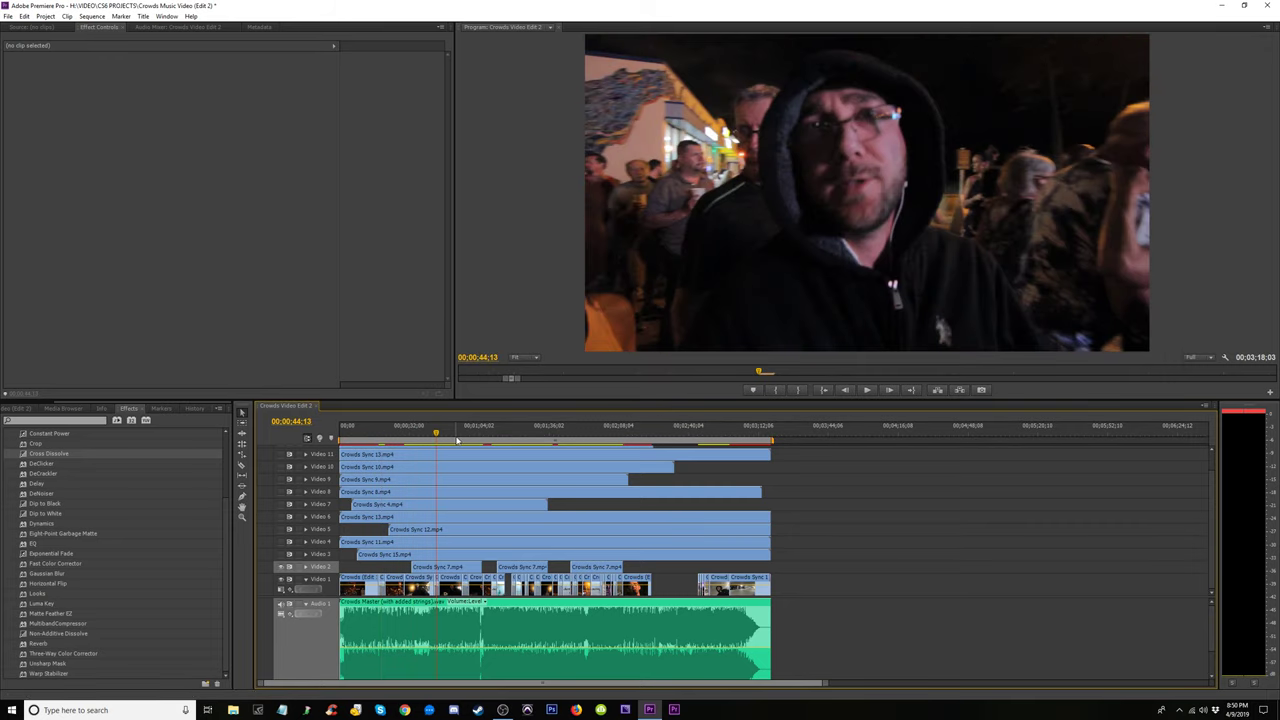
Fit the sequence in the timeline and select the Crowds Sync 7.mp4 clip on Video 2
{"action": "key", "text": "backslash"}
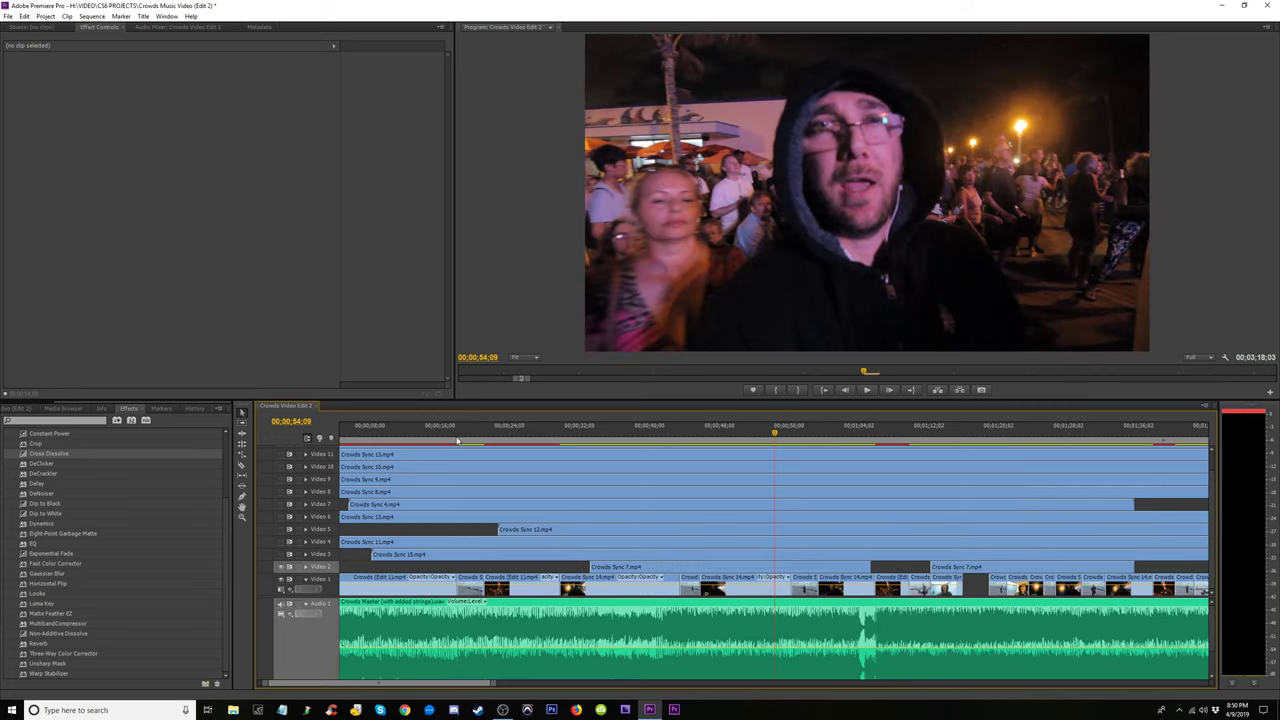
{"action": "left_click", "coordinate": [564, 433]}
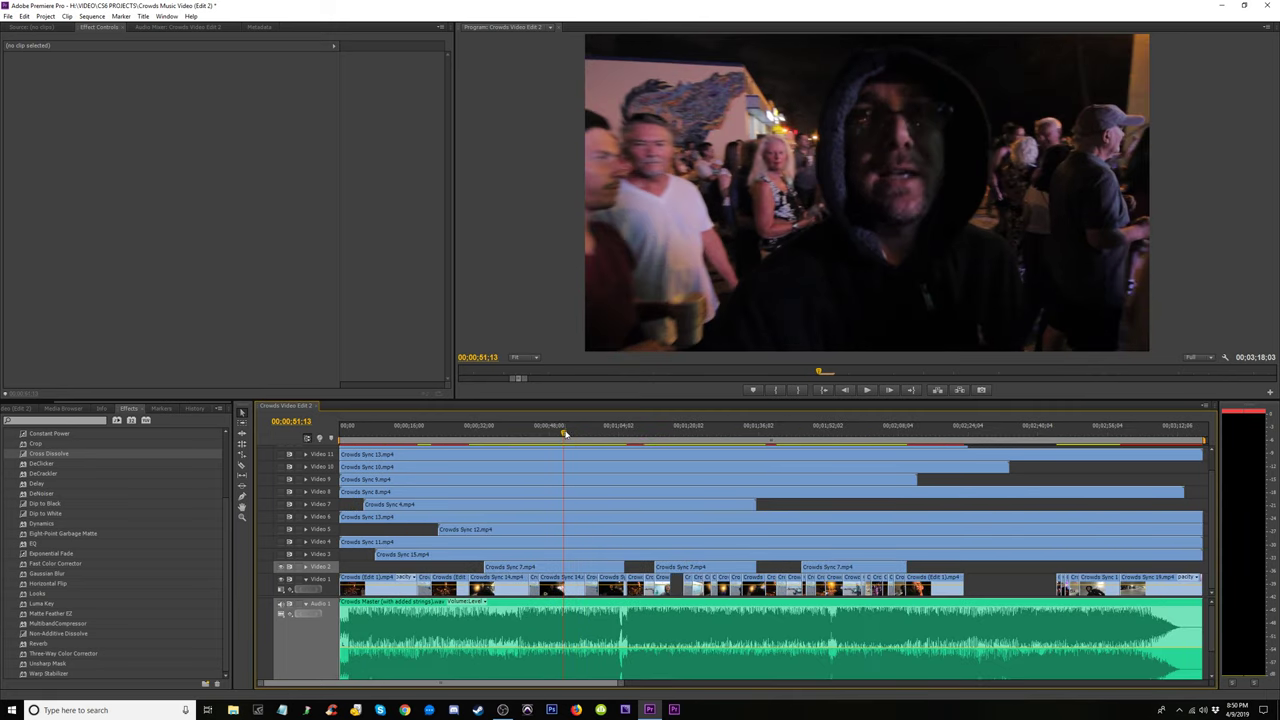
{"action": "left_click", "coordinate": [500, 433]}
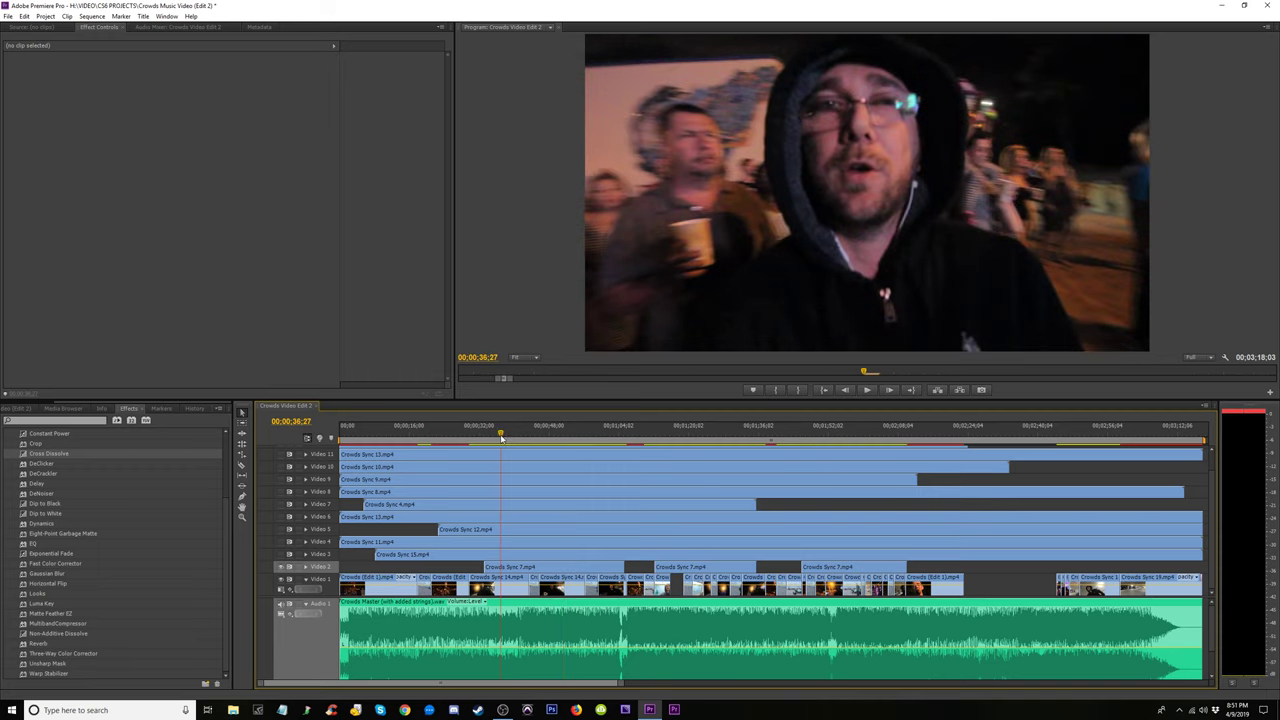
{"action": "left_click", "coordinate": [530, 567]}
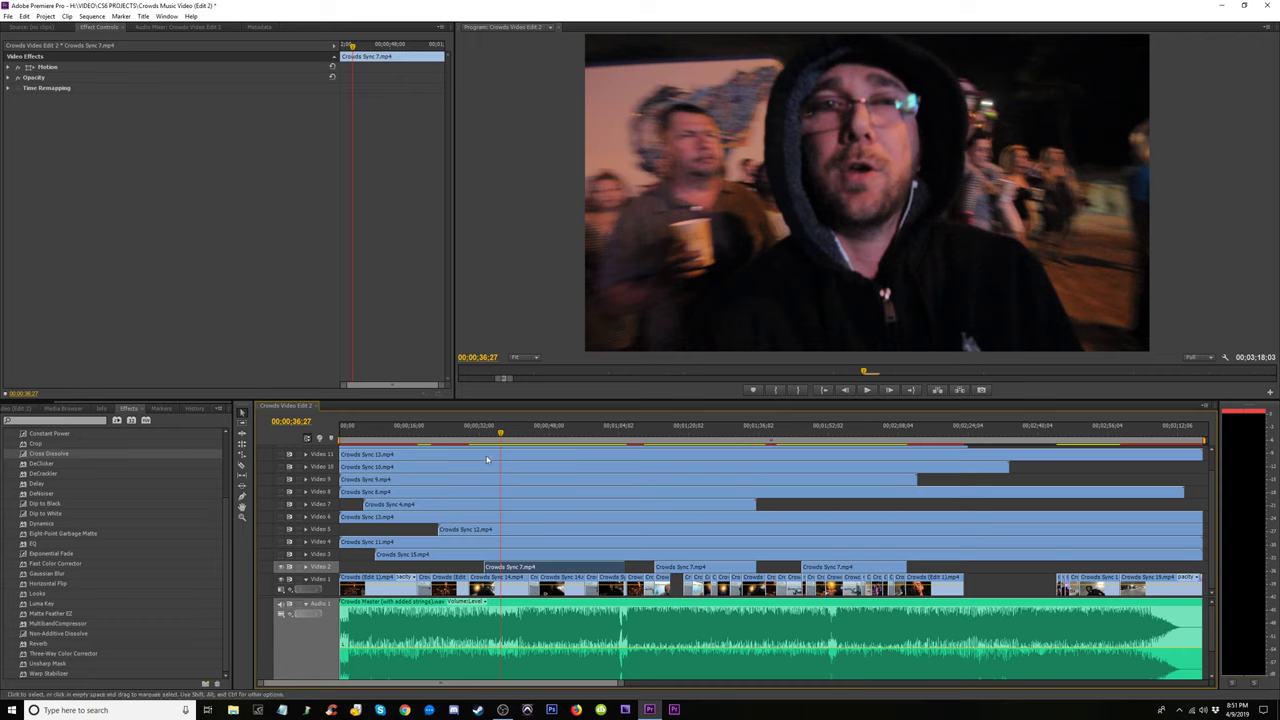
{"action": "left_click", "coordinate": [569, 438]}
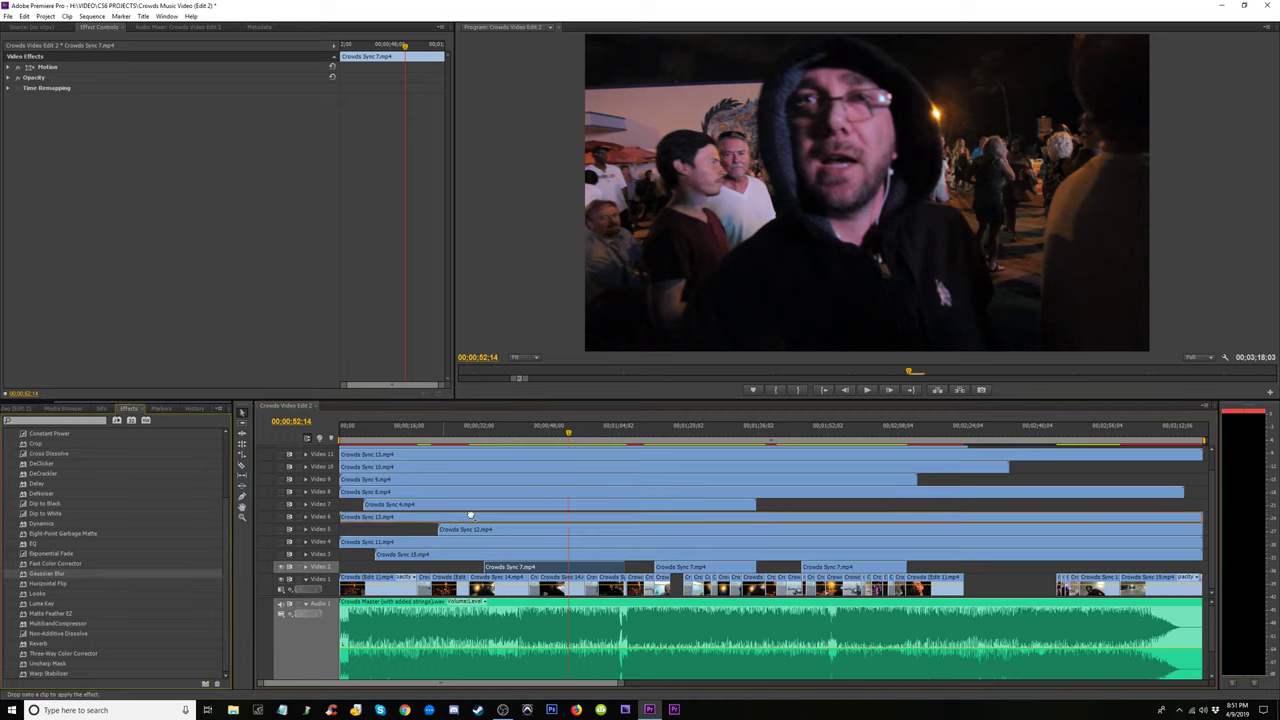
Apply Gaussian Blur to the Crowds Sync 7 clip and raise Blurriness to 28
{"action": "left_click_drag", "start_coordinate": [60, 577], "coordinate": [564, 571]}
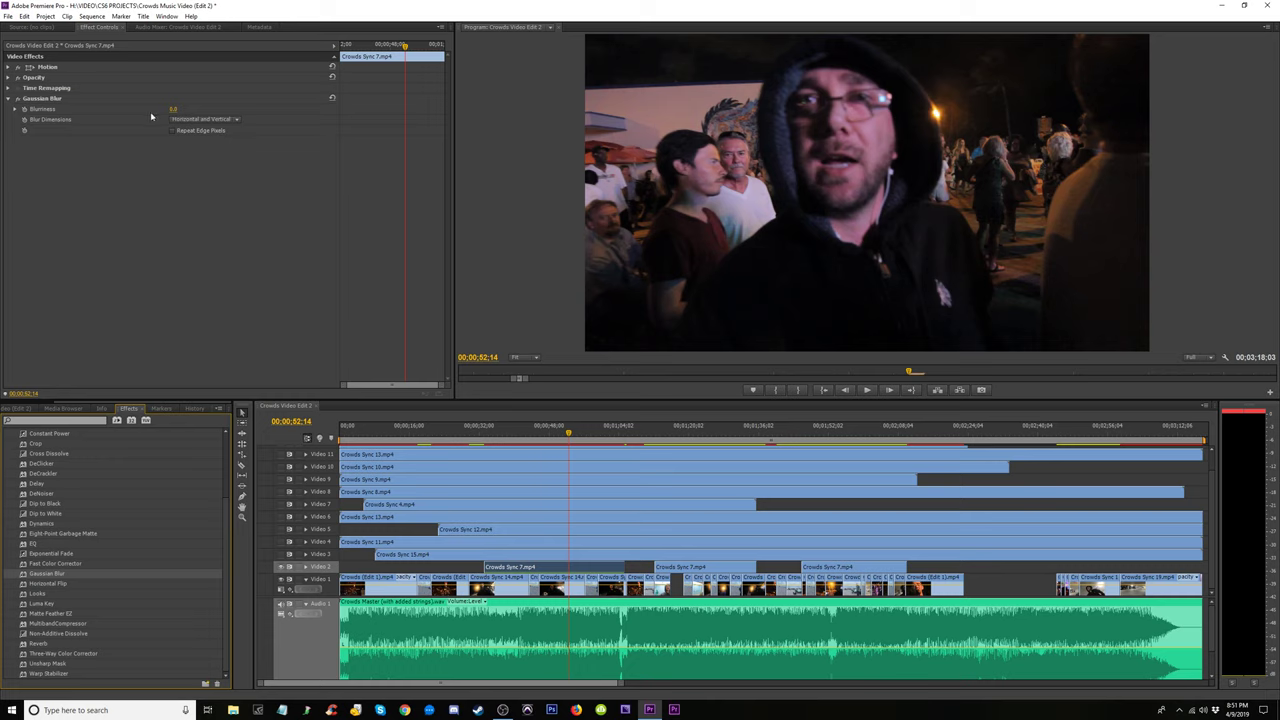
{"action": "left_click", "coordinate": [174, 108]}
{"action": "type", "text": "5"}
{"action": "key", "text": "Return"}
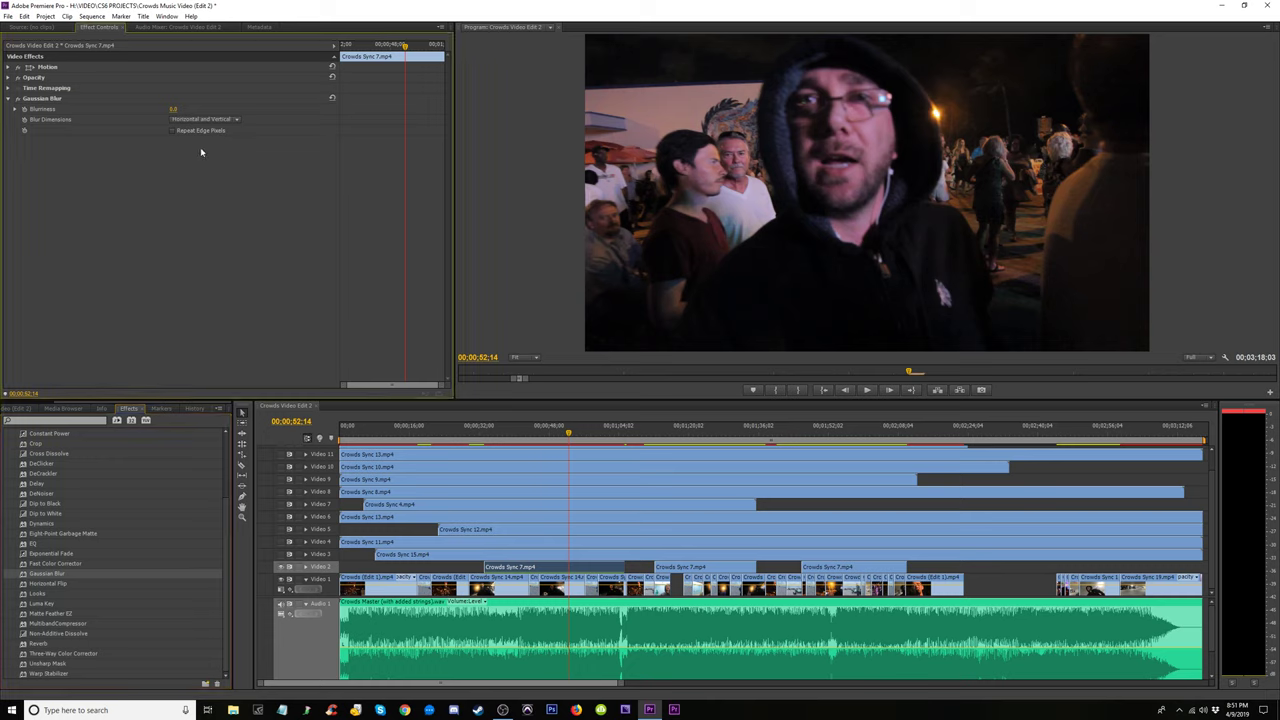
{"action": "left_click", "coordinate": [16, 109]}
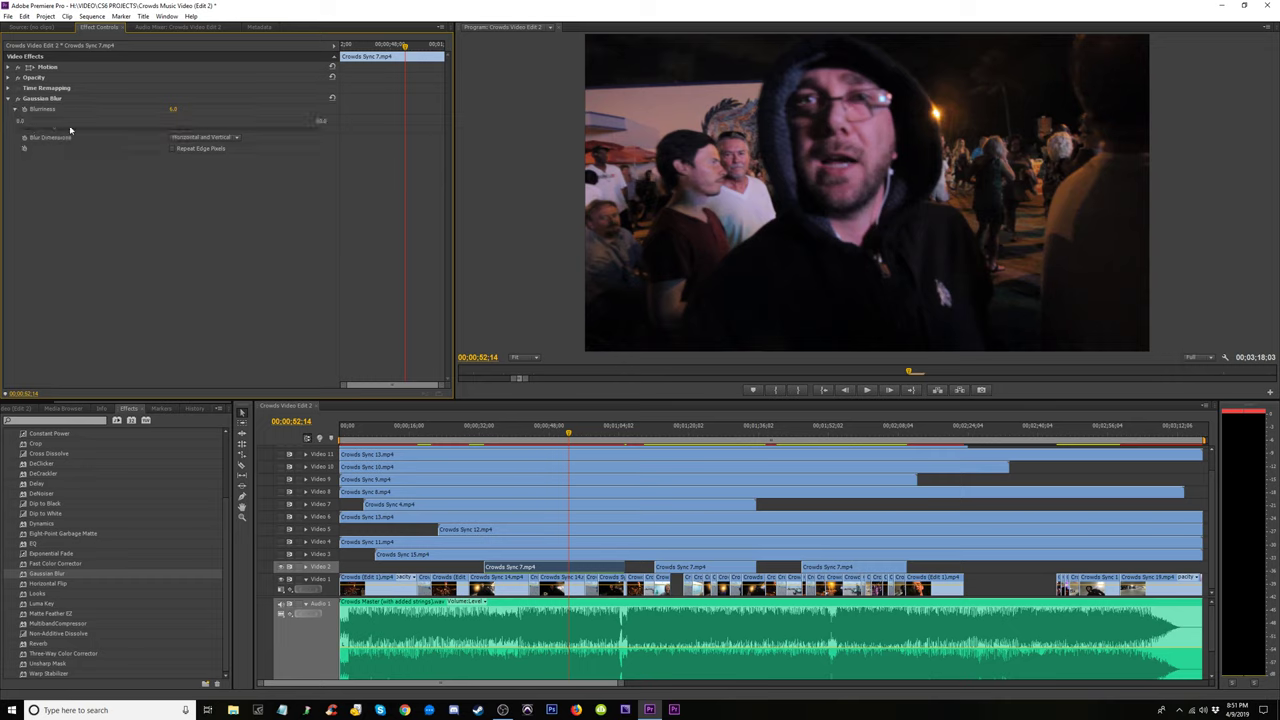
{"action": "left_click", "coordinate": [160, 128]}
{"action": "left_click", "coordinate": [200, 138]}
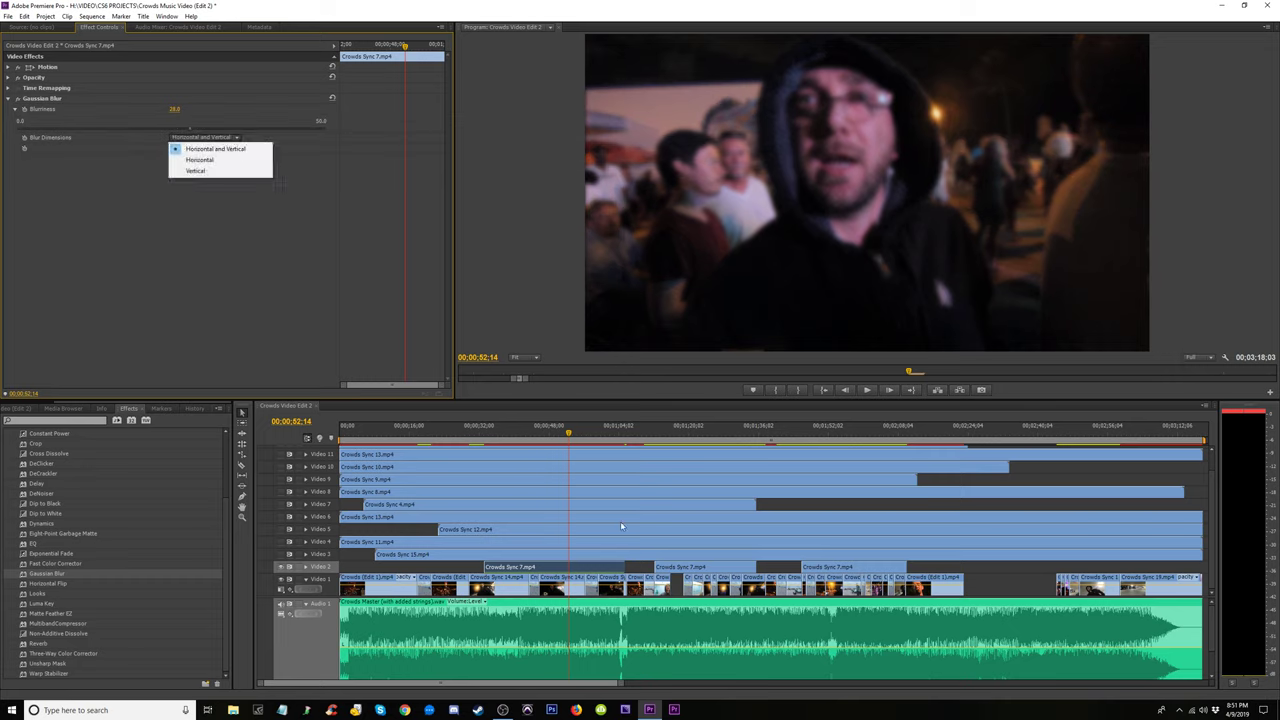
Preview the blurred section, then delete the Gaussian Blur effect from the clip
{"action": "left_click_drag", "start_coordinate": [594, 436], "coordinate": [513, 443]}
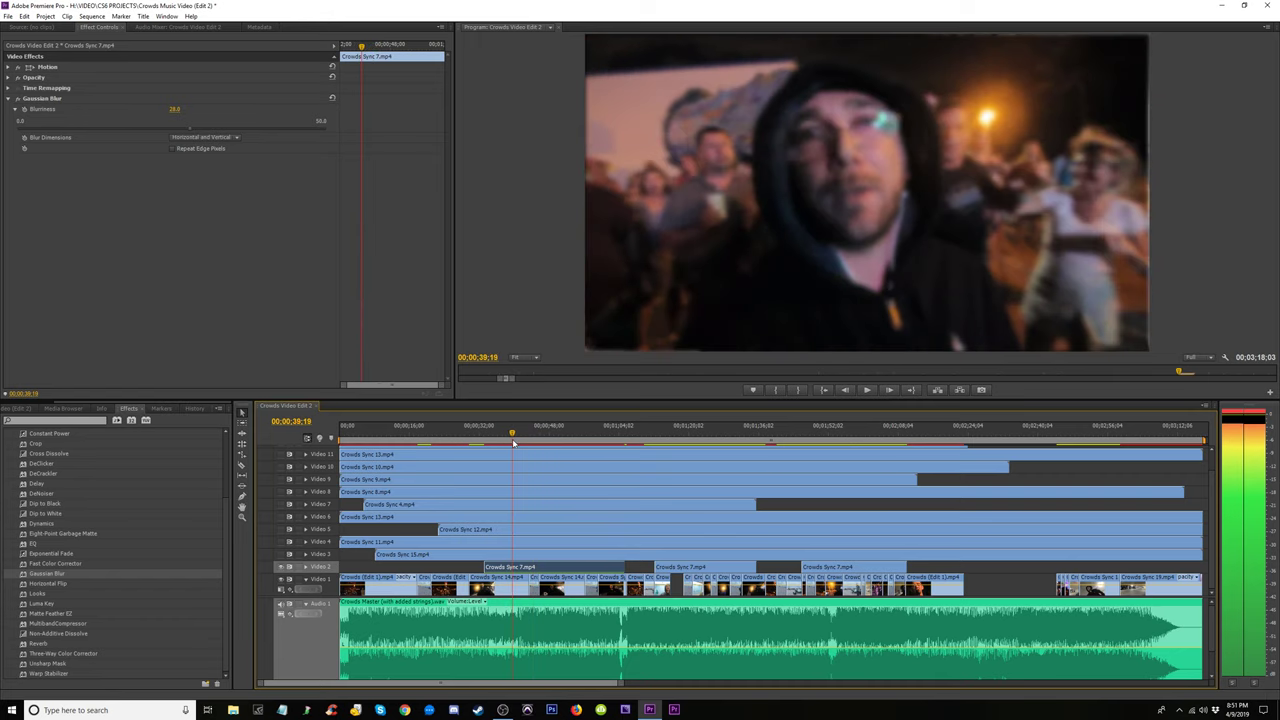
{"action": "key", "text": "space"}
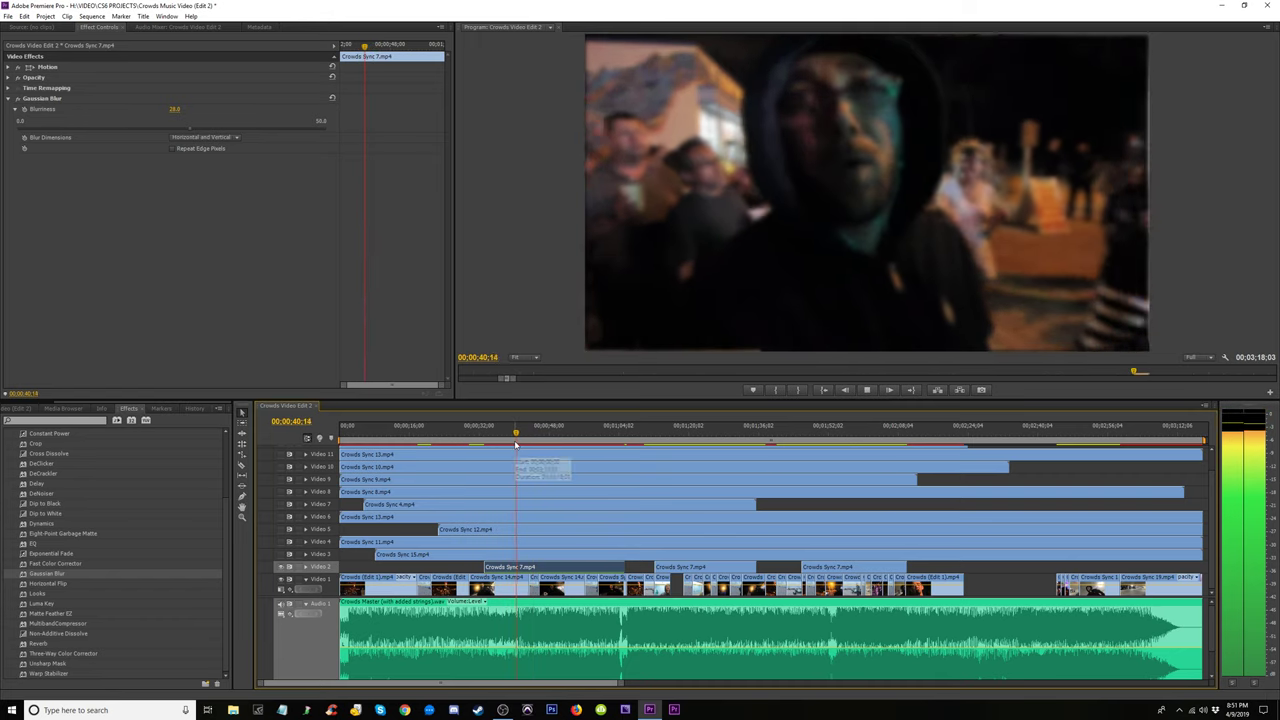
{"action": "key", "text": "space"}
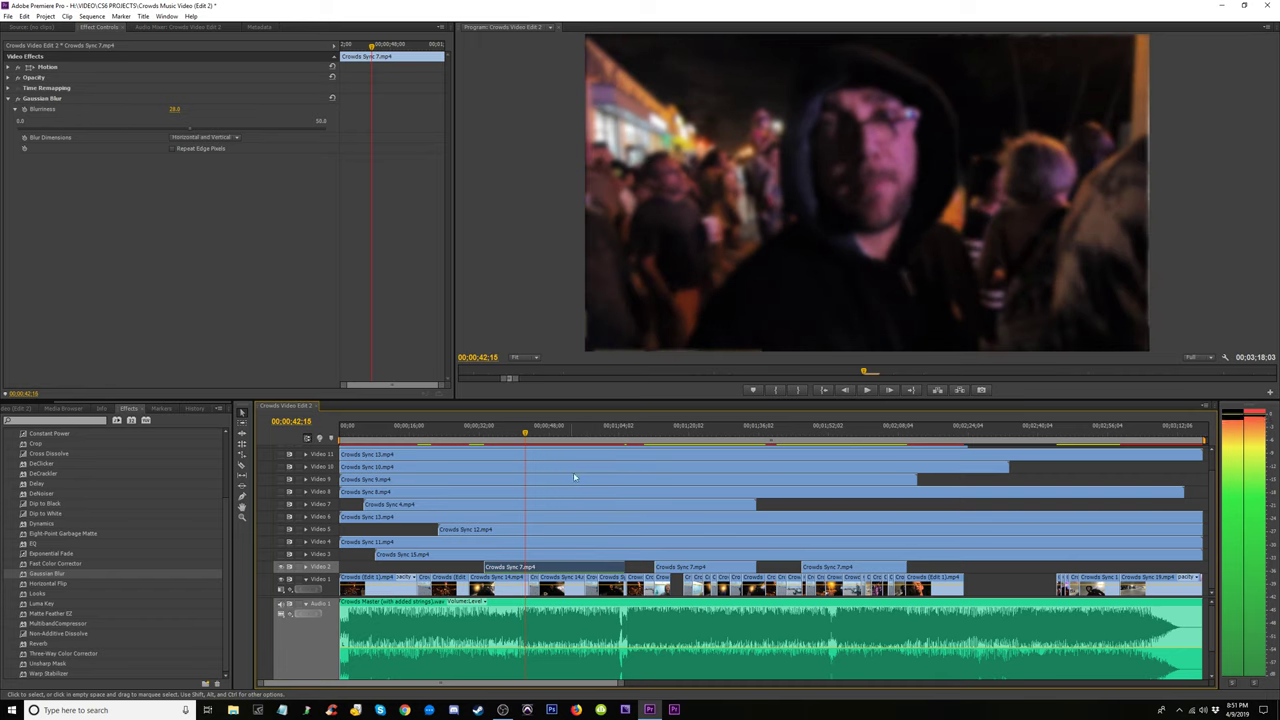
{"action": "key", "text": "space"}
{"action": "key", "text": "space"}
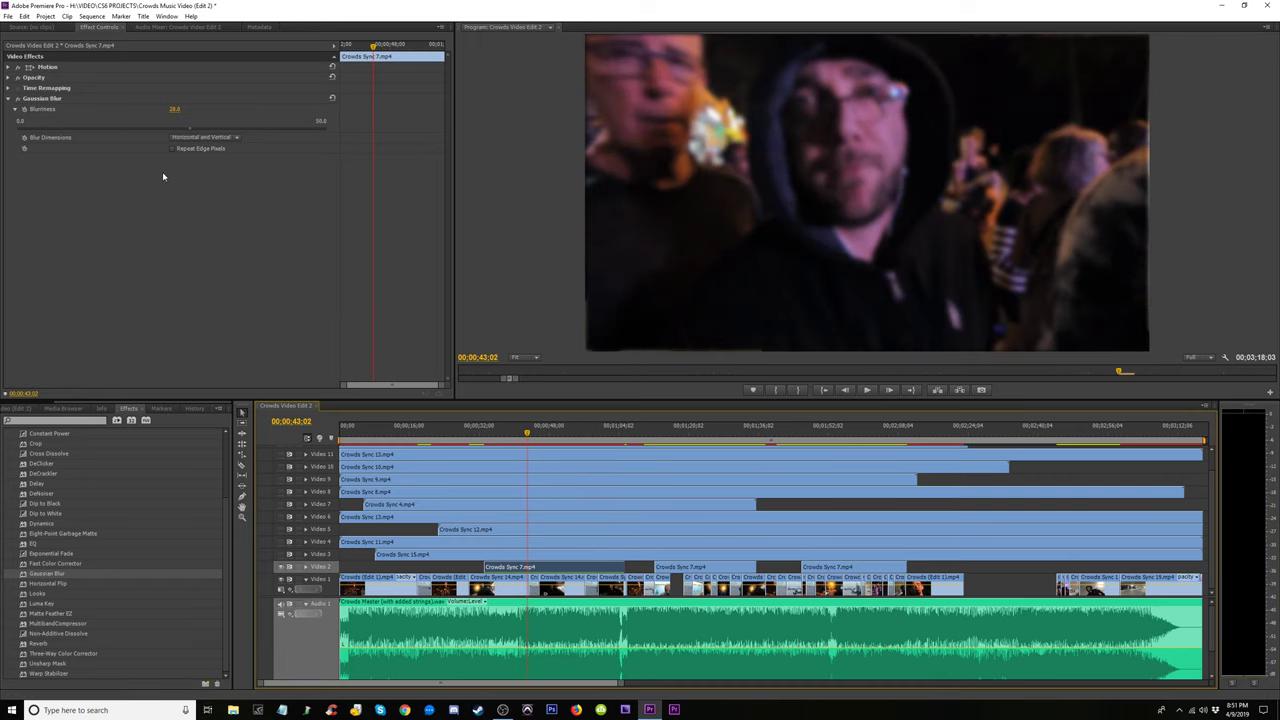
{"action": "left_click", "coordinate": [45, 98]}
{"action": "key", "text": "Delete"}
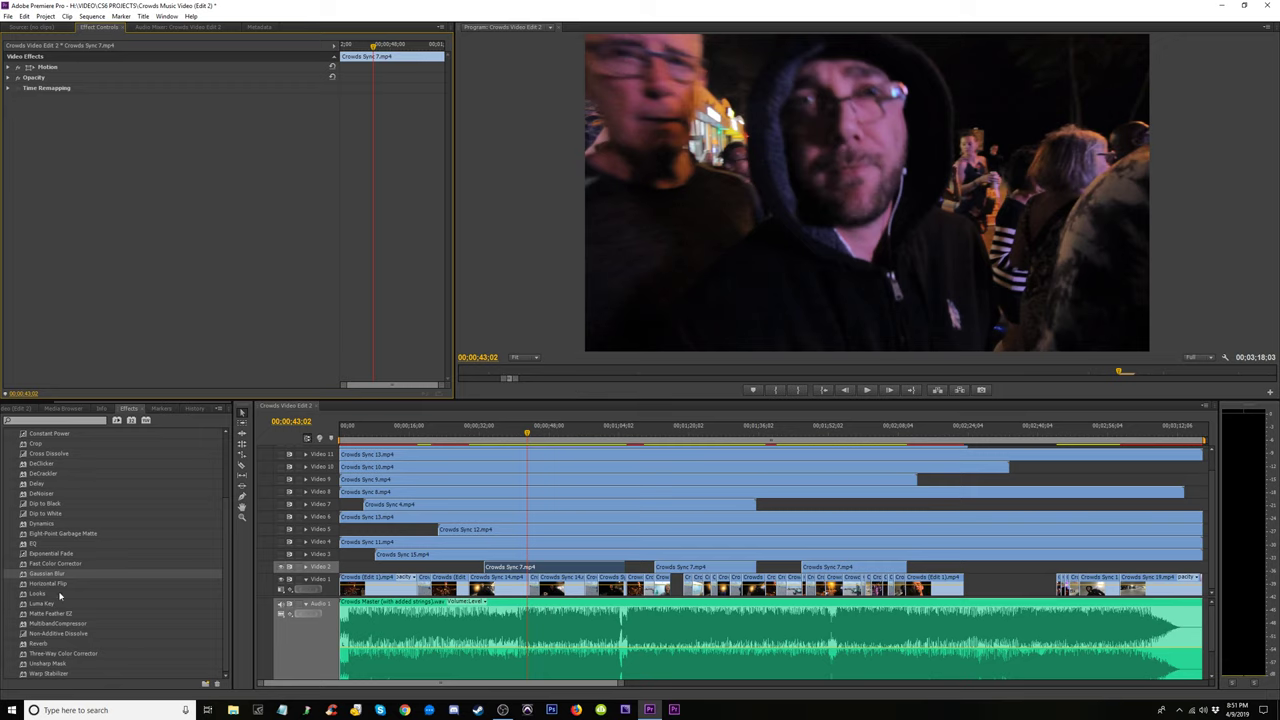
Apply the Looks effect to Crowds Sync 7 and preview Chronometer, Body Shop, Capetown and Frost
{"action": "left_click_drag", "start_coordinate": [60, 595], "coordinate": [591, 577]}
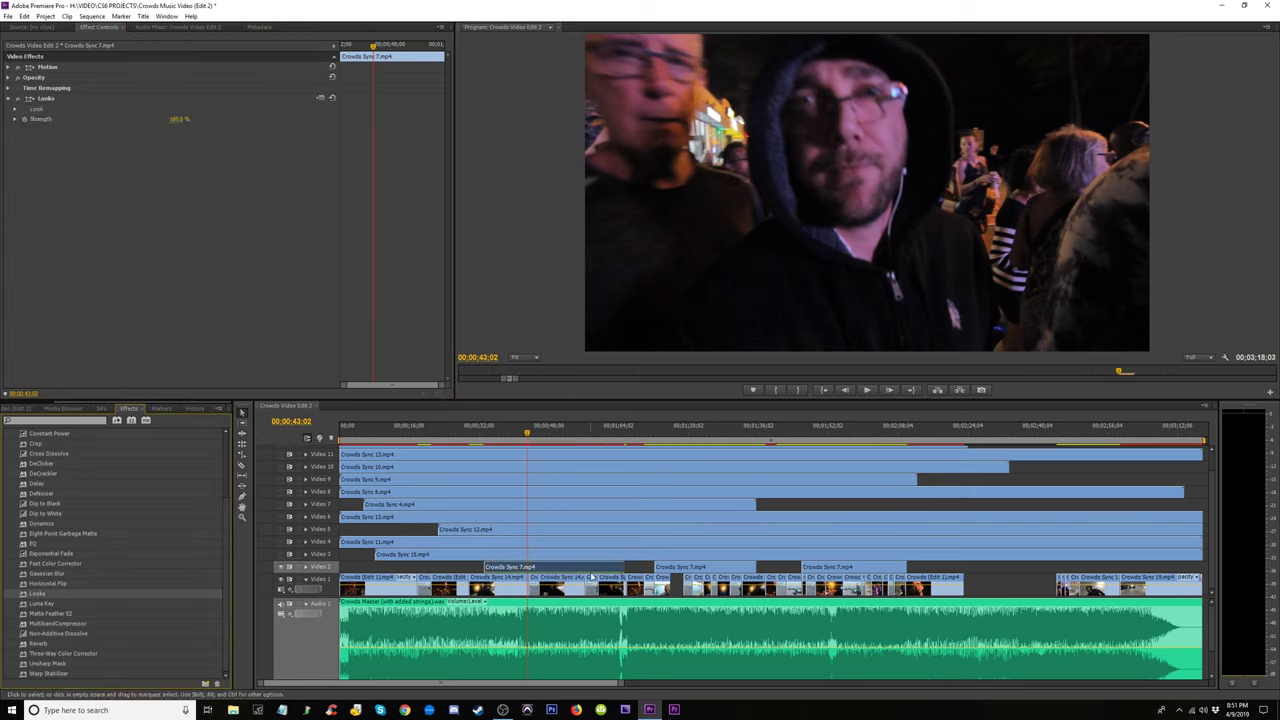
{"action": "left_click", "coordinate": [15, 109]}
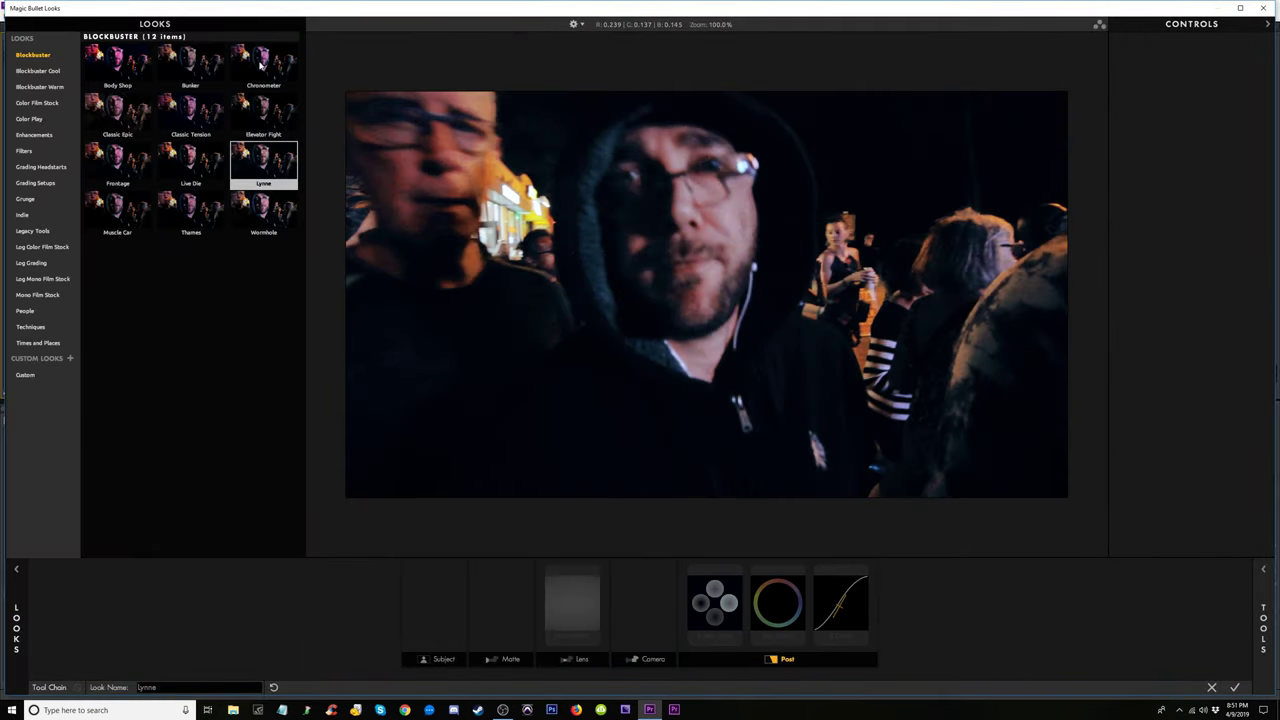
{"action": "left_click", "coordinate": [260, 65]}
{"action": "left_click", "coordinate": [125, 65]}
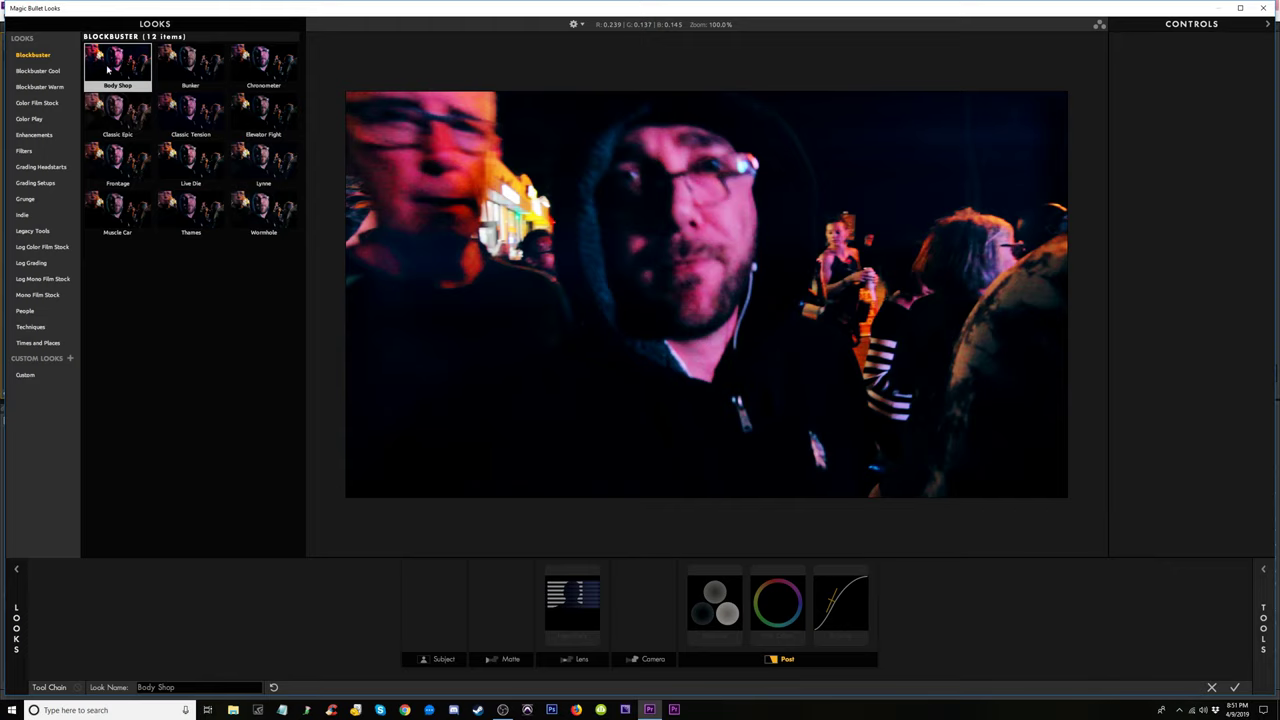
{"action": "left_click", "coordinate": [108, 68]}
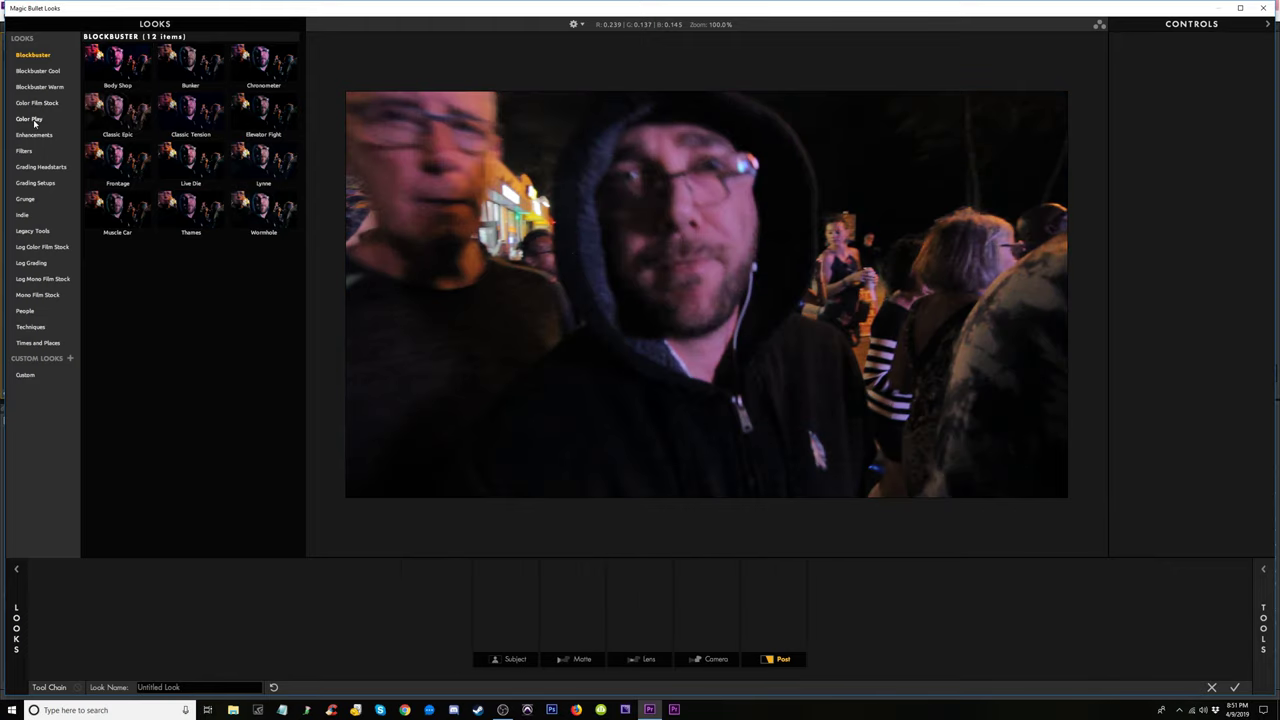
{"action": "left_click", "coordinate": [41, 72]}
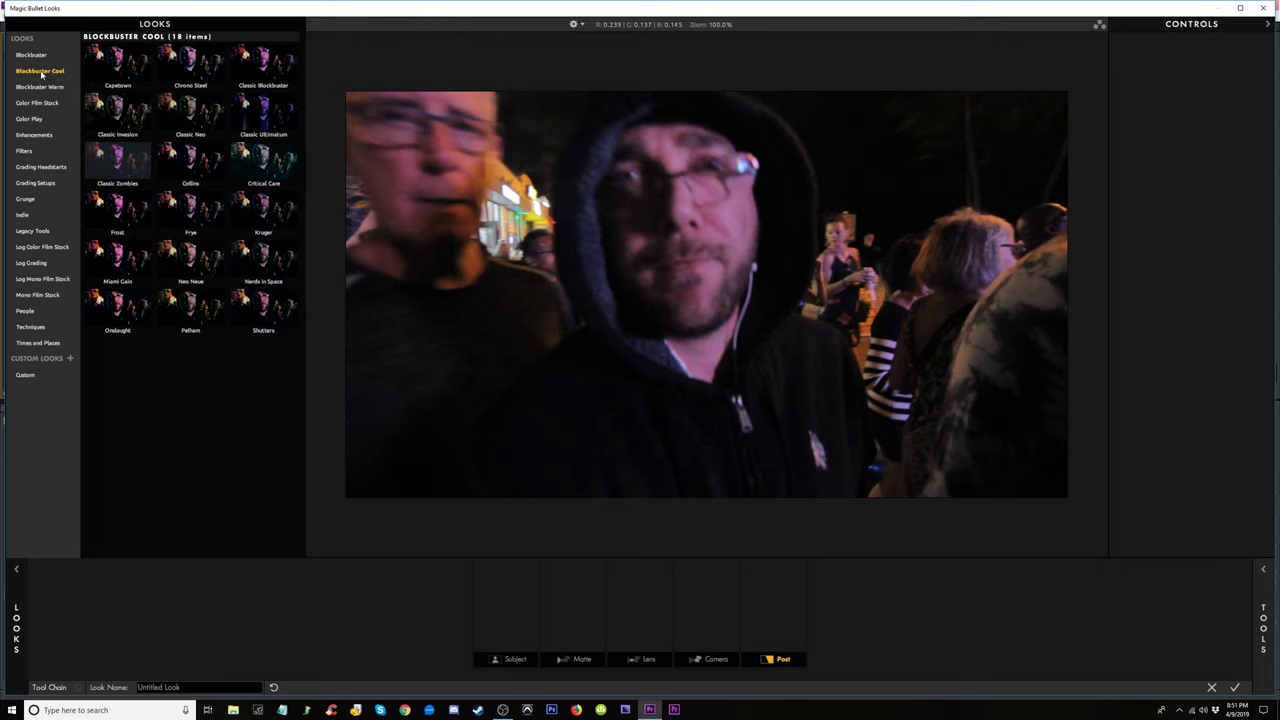
{"action": "left_click", "coordinate": [118, 60]}
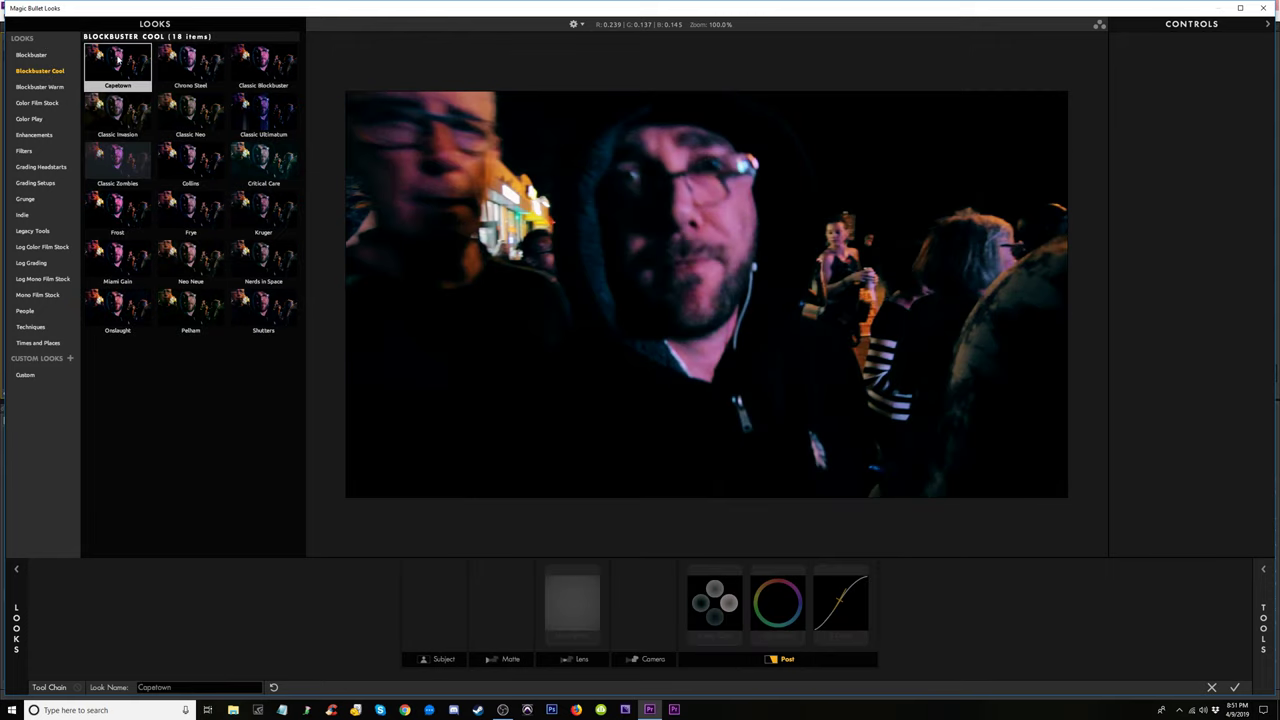
{"action": "left_click", "coordinate": [118, 215]}
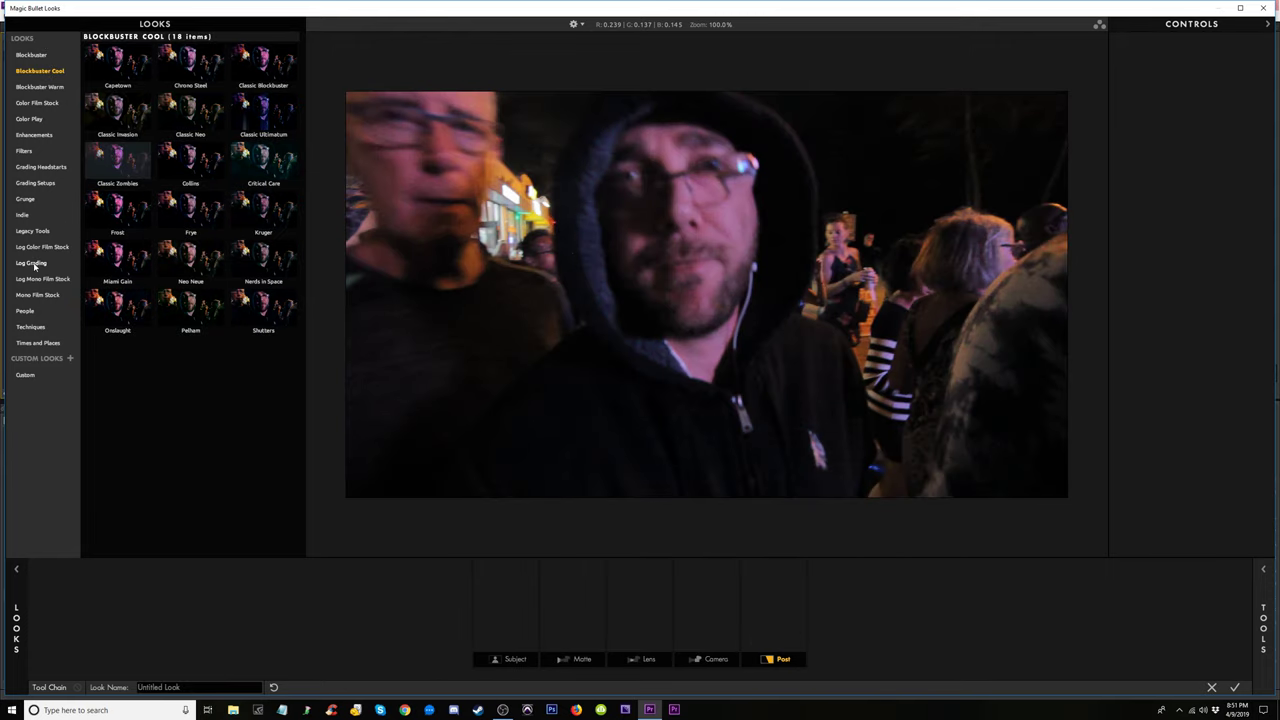
Preview the Indie looks Spoonfulls and Fuji Short Ends, then switch to the People category
{"action": "left_click", "coordinate": [22, 215]}
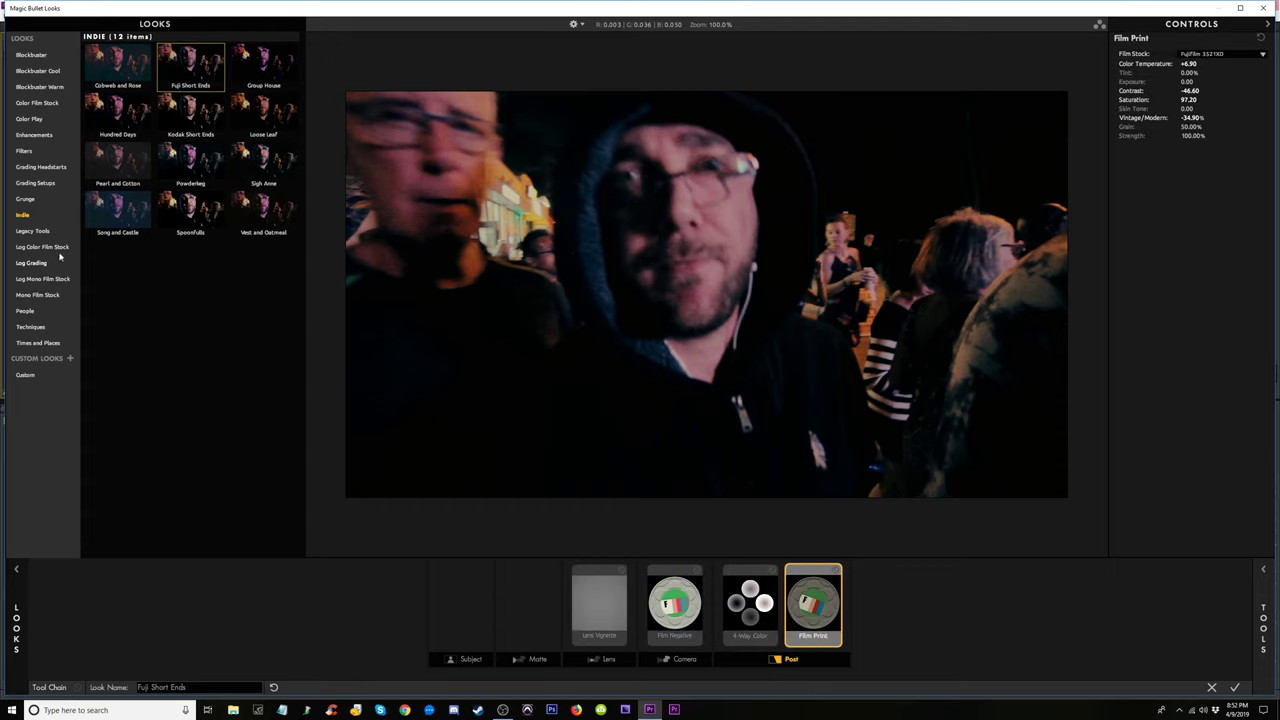
{"action": "left_click", "coordinate": [195, 206]}
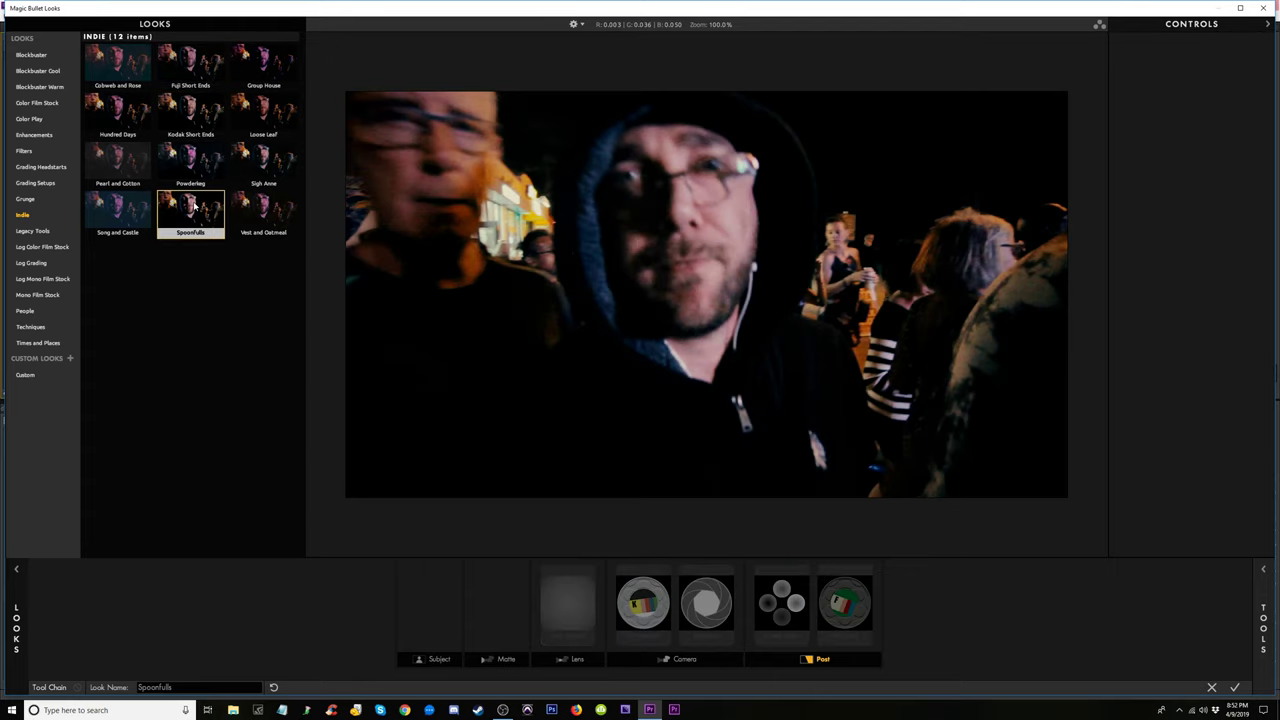
{"action": "left_click", "coordinate": [193, 68]}
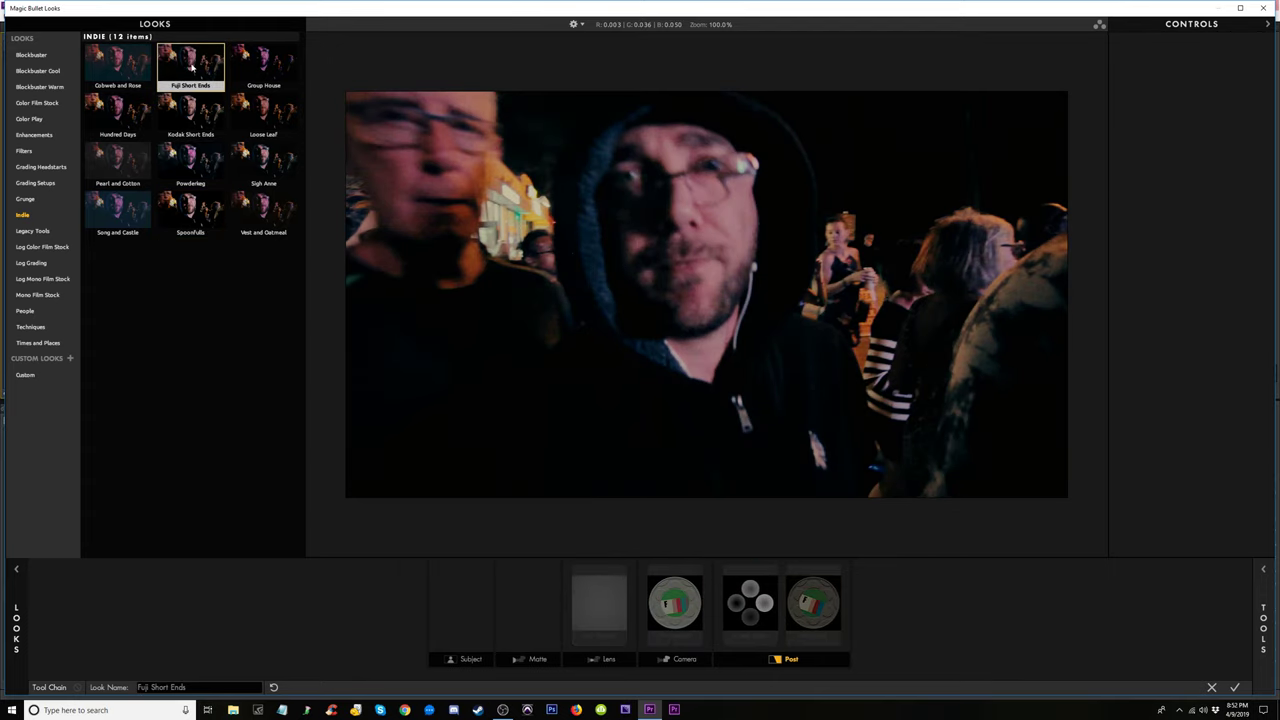
{"action": "left_click", "coordinate": [192, 204]}
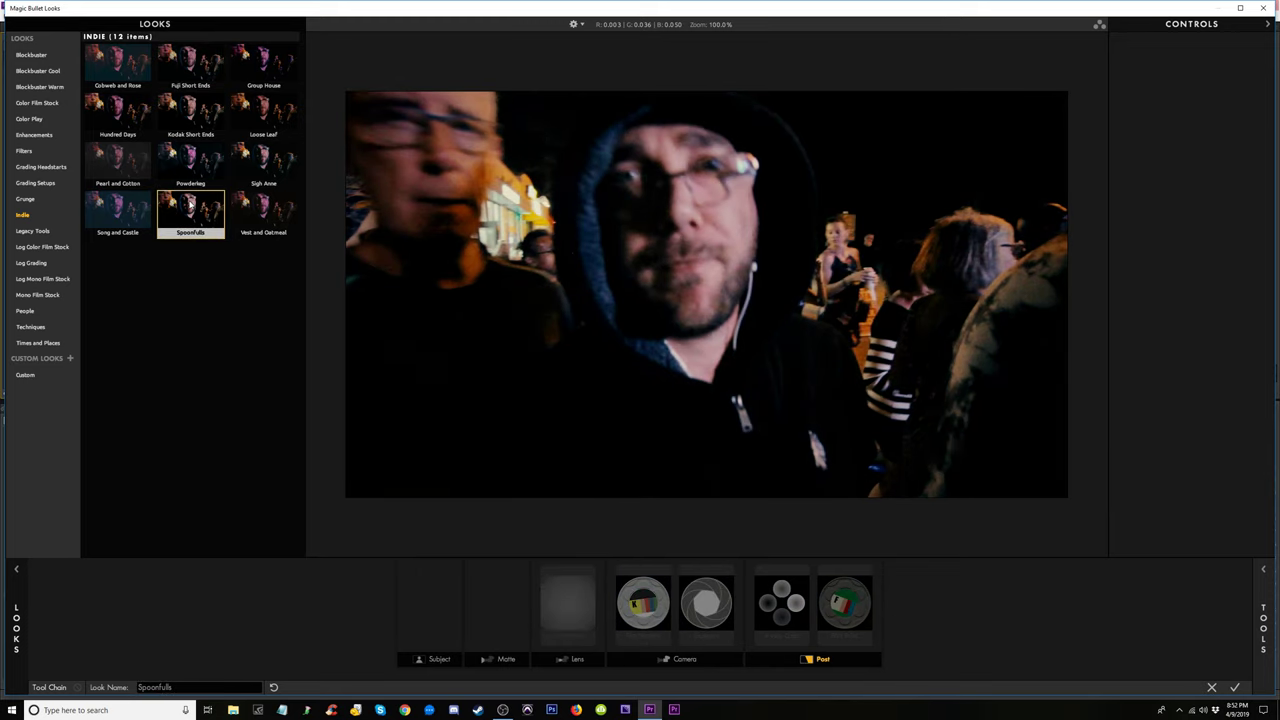
{"action": "left_click", "coordinate": [25, 311]}
Preview Relight Beldar, Classic Interview, Beijing, Classic Sunny Delight and Marrakech looks
{"action": "left_click", "coordinate": [162, 150]}
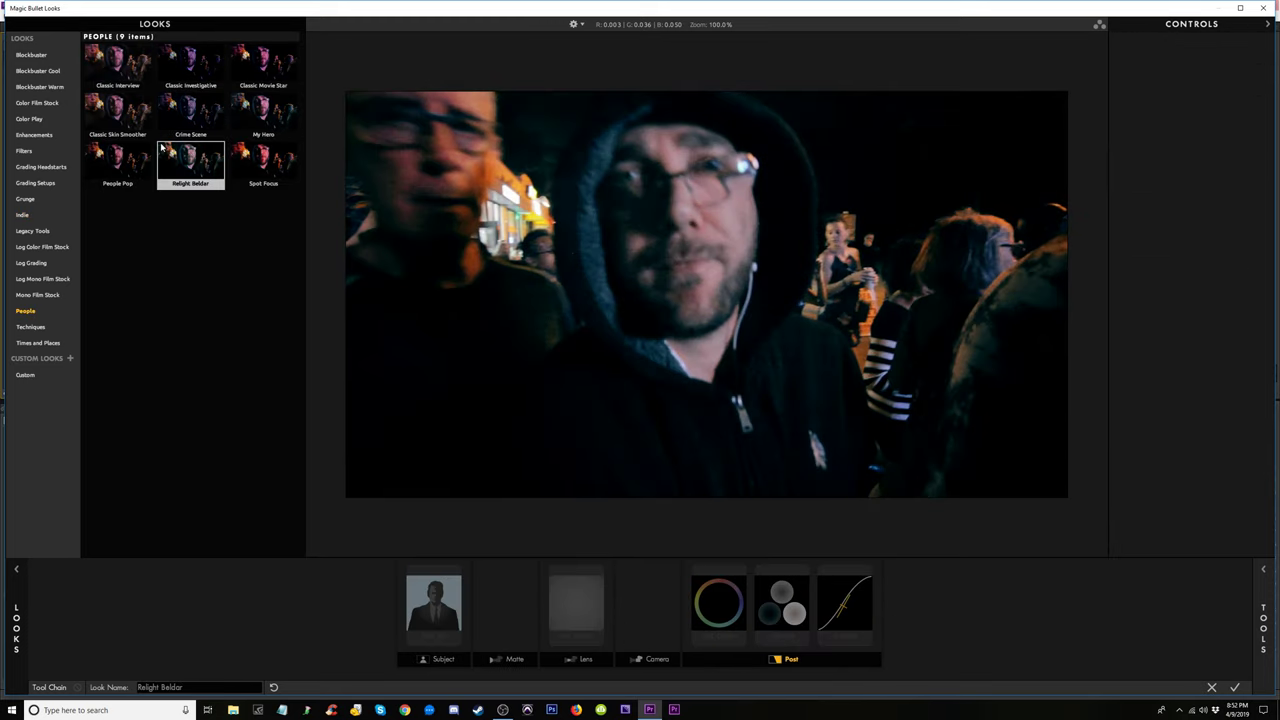
{"action": "left_click", "coordinate": [118, 70]}
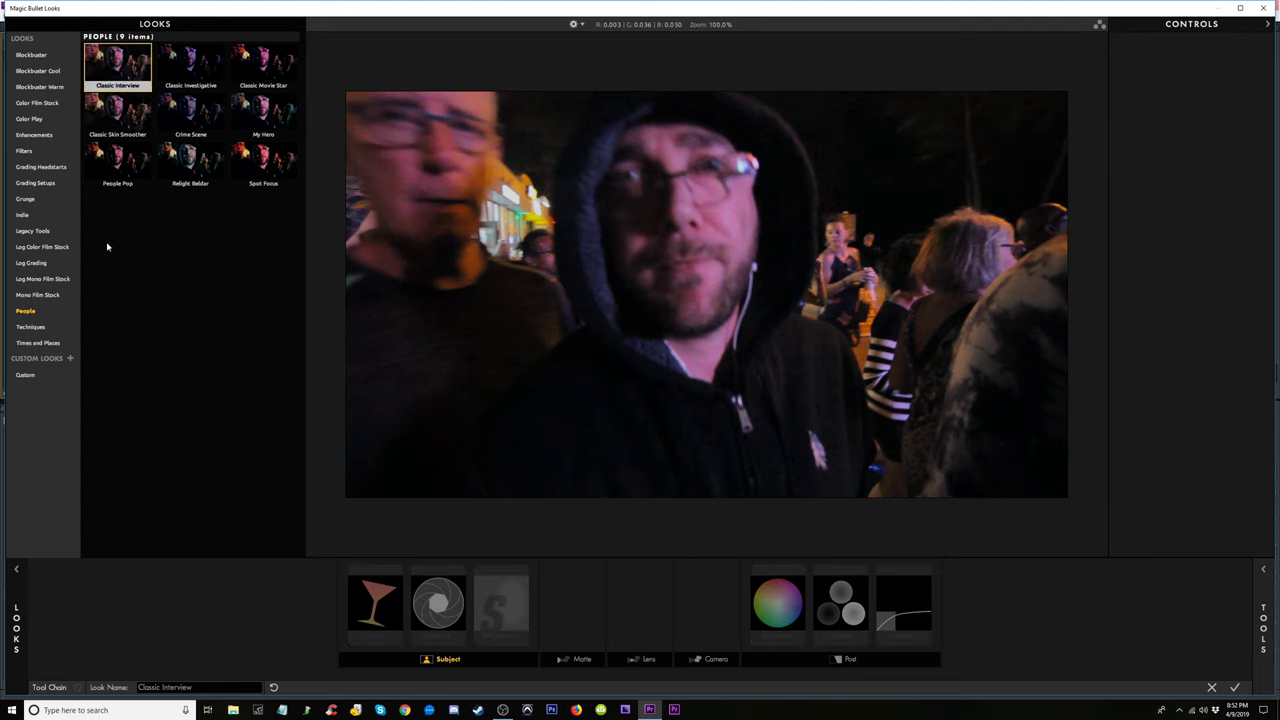
{"action": "left_click", "coordinate": [36, 344]}
{"action": "left_click", "coordinate": [136, 70]}
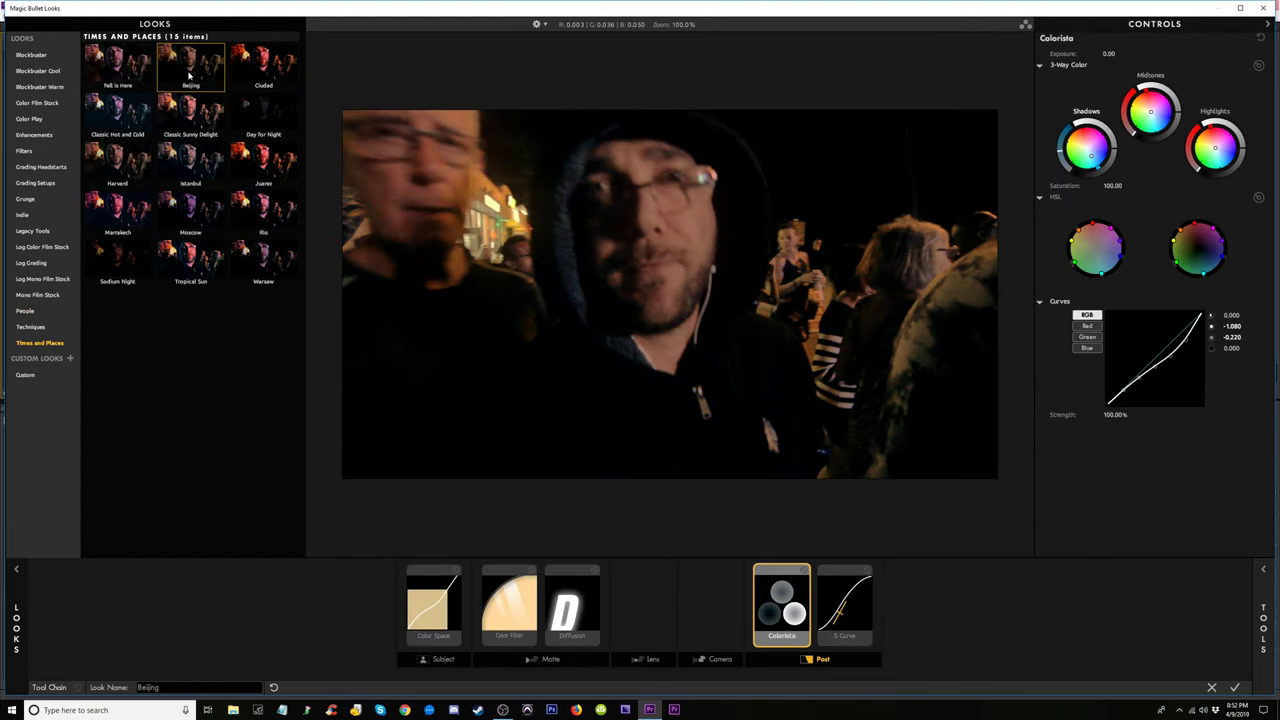
{"action": "left_click", "coordinate": [193, 118]}
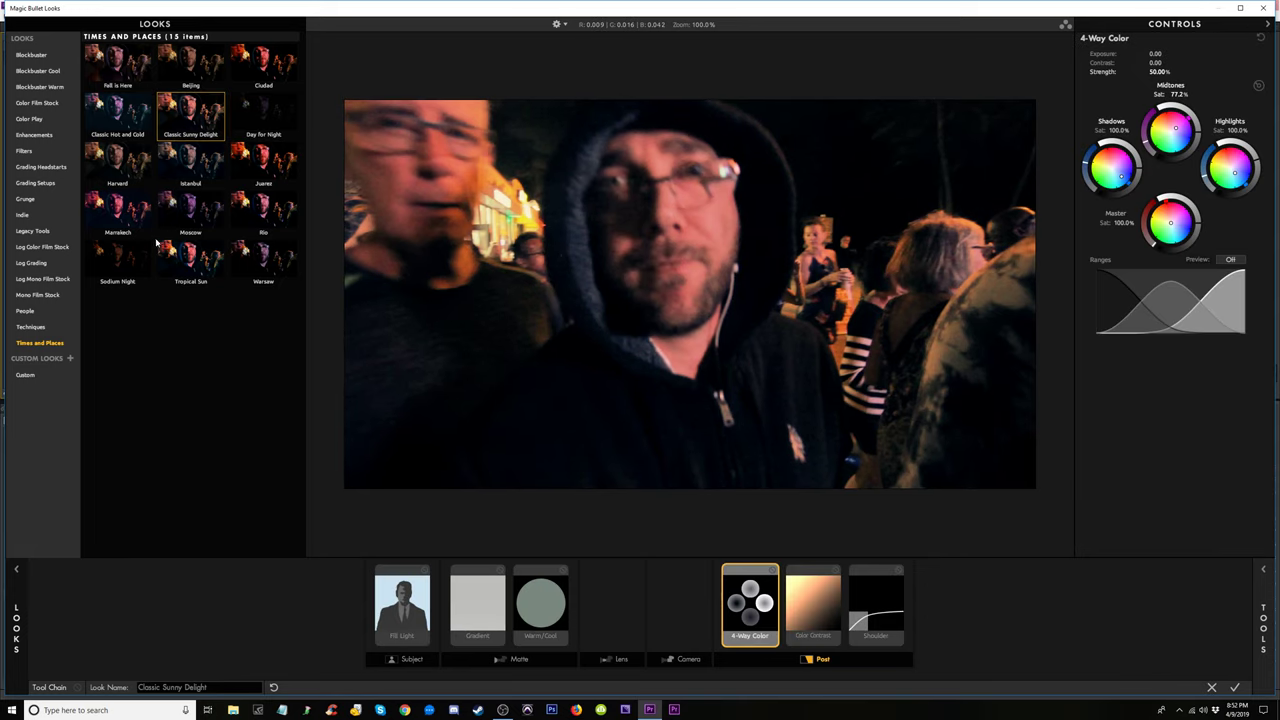
{"action": "left_click", "coordinate": [193, 249]}
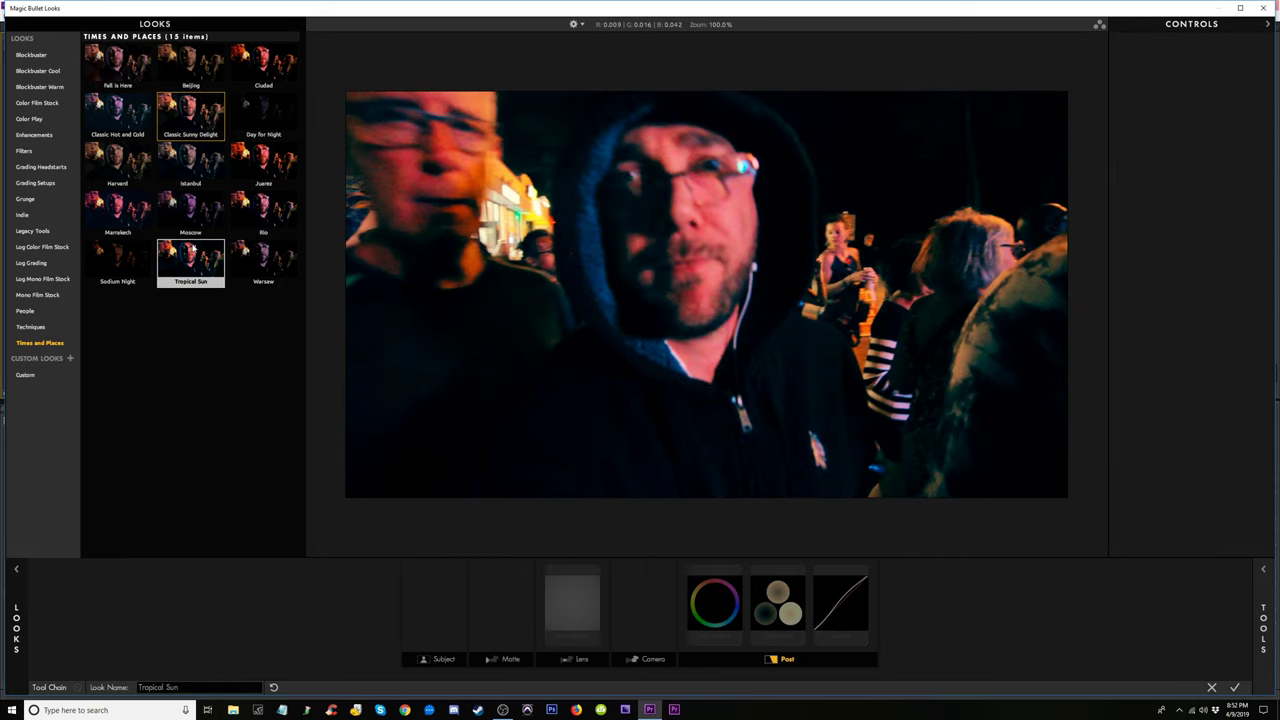
{"action": "left_click", "coordinate": [181, 117]}
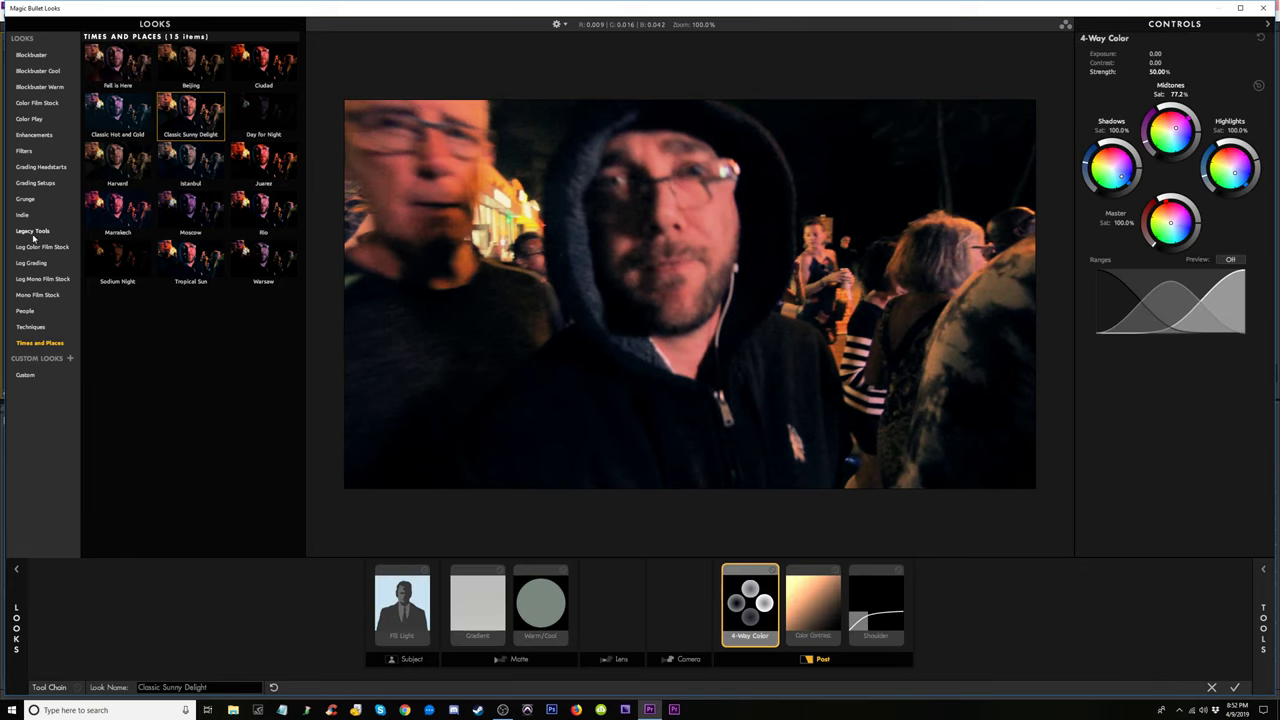
Choose the Mono Film Stock Sepiatone look and accept it back into Premiere Pro
{"action": "left_click", "coordinate": [33, 296]}
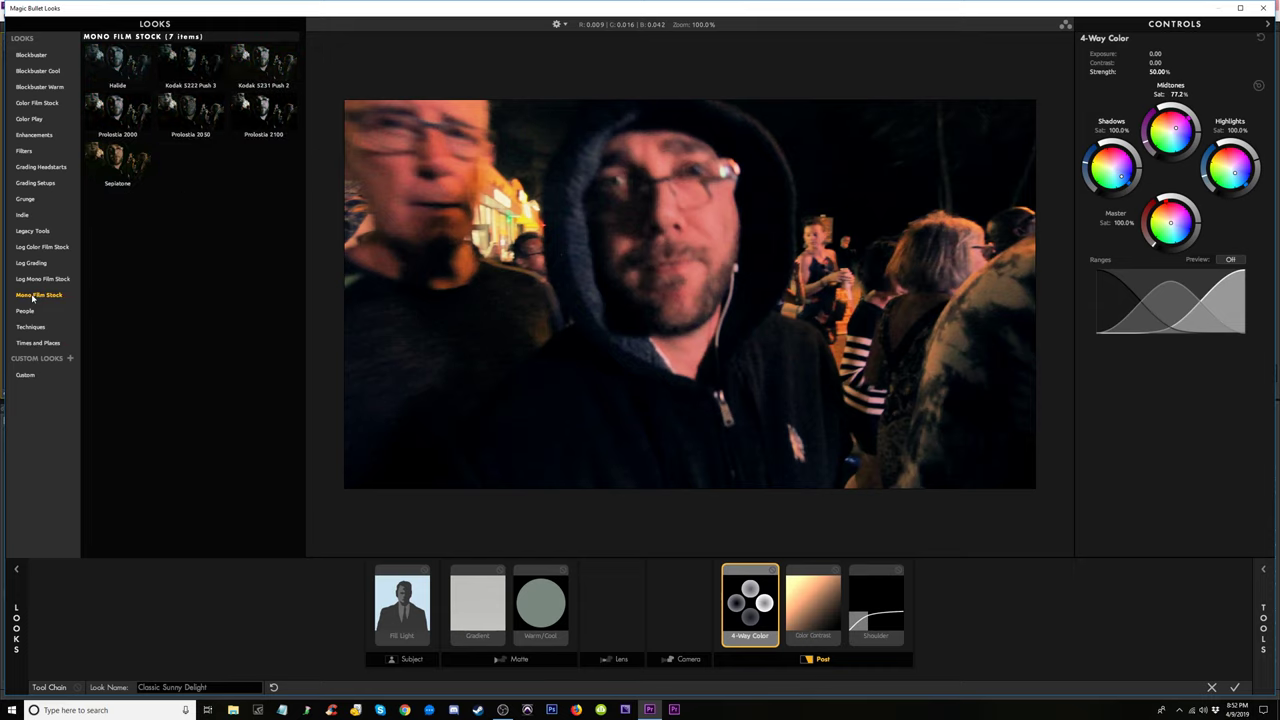
{"action": "left_click", "coordinate": [117, 165]}
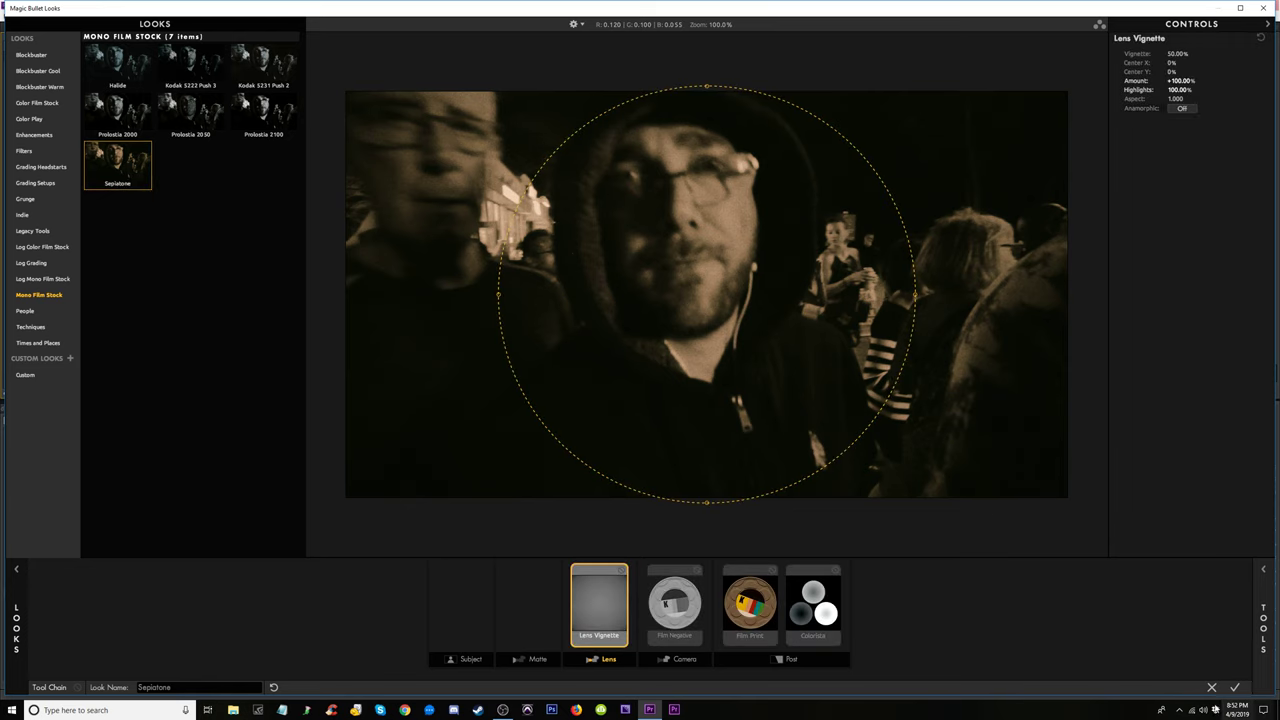
{"action": "left_click", "coordinate": [1234, 688]}
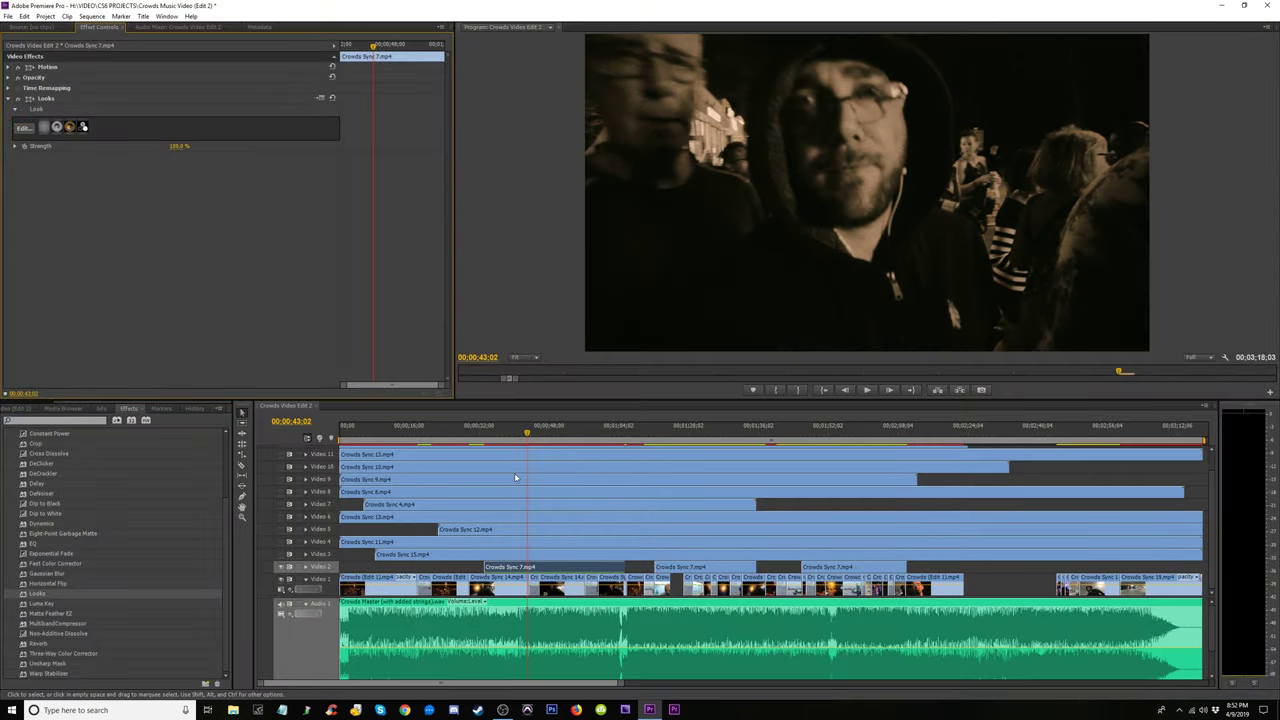
Play the sequence full screen and switch off the Looks effect on the sepia clip
{"action": "left_click_drag", "start_coordinate": [564, 436], "coordinate": [678, 444]}
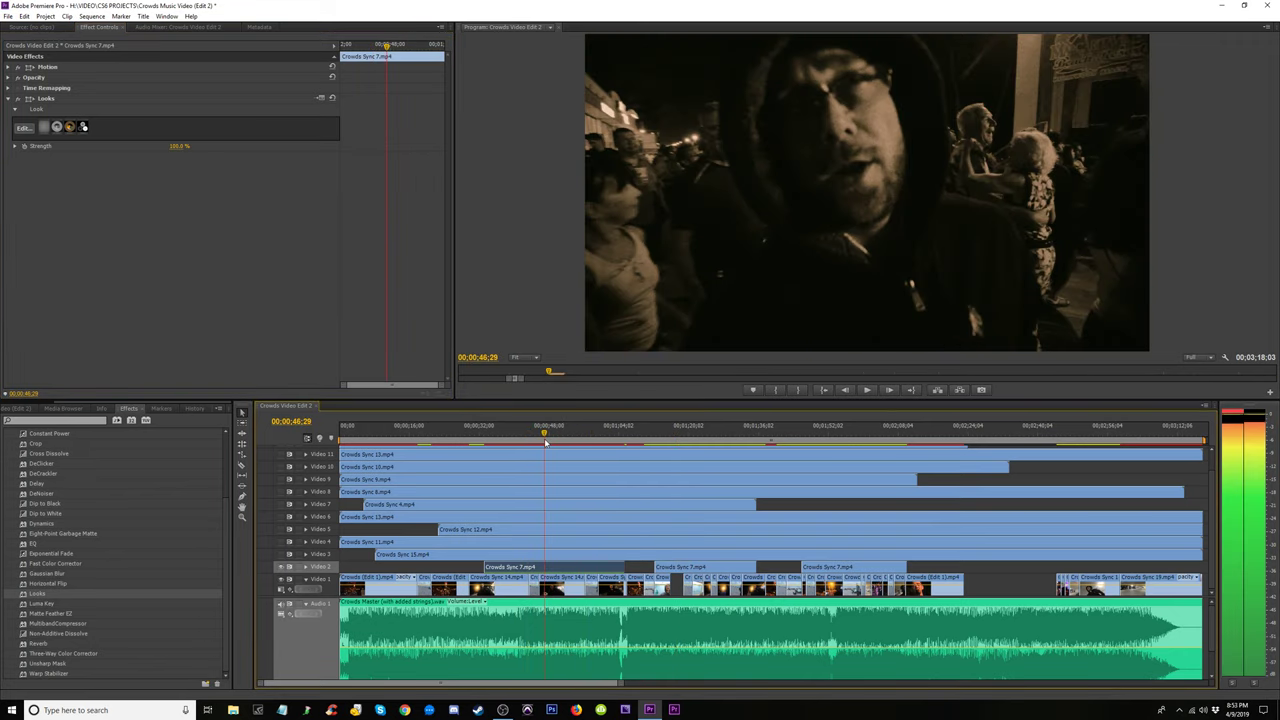
{"action": "left_click_drag", "start_coordinate": [545, 443], "coordinate": [520, 443]}
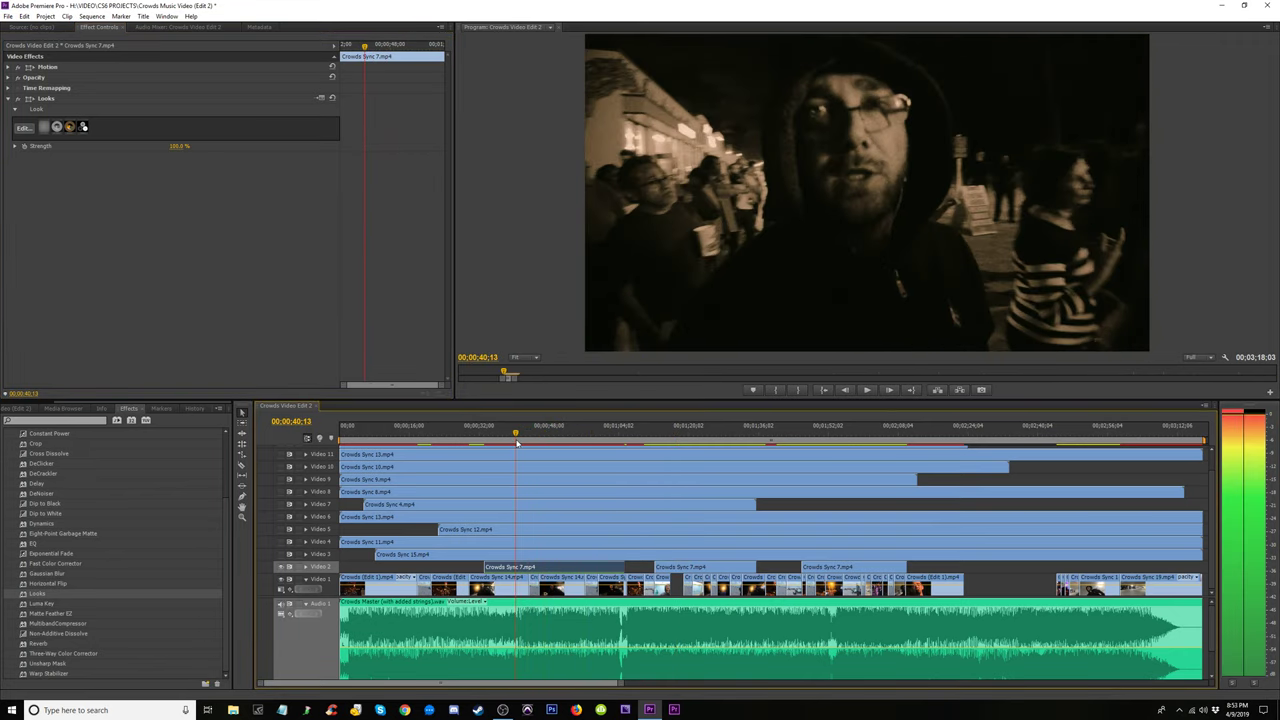
{"action": "key", "text": "space"}
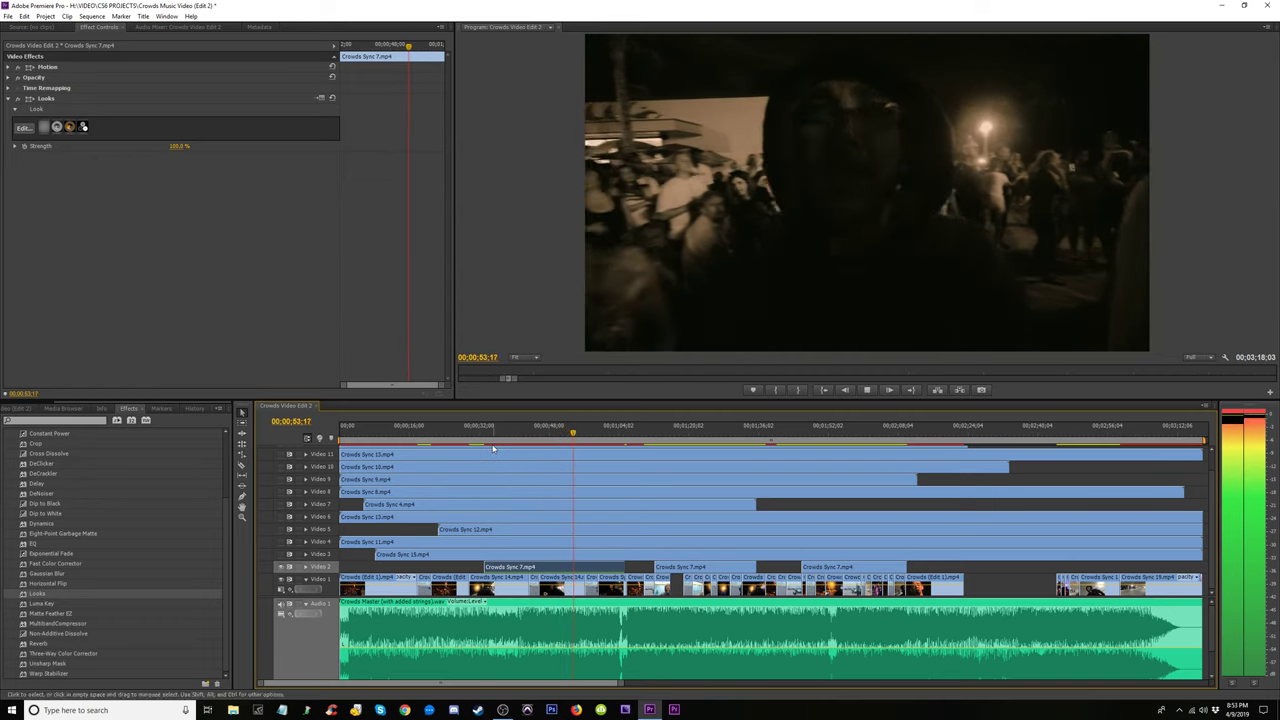
{"action": "key", "text": "ctrl+grave"}
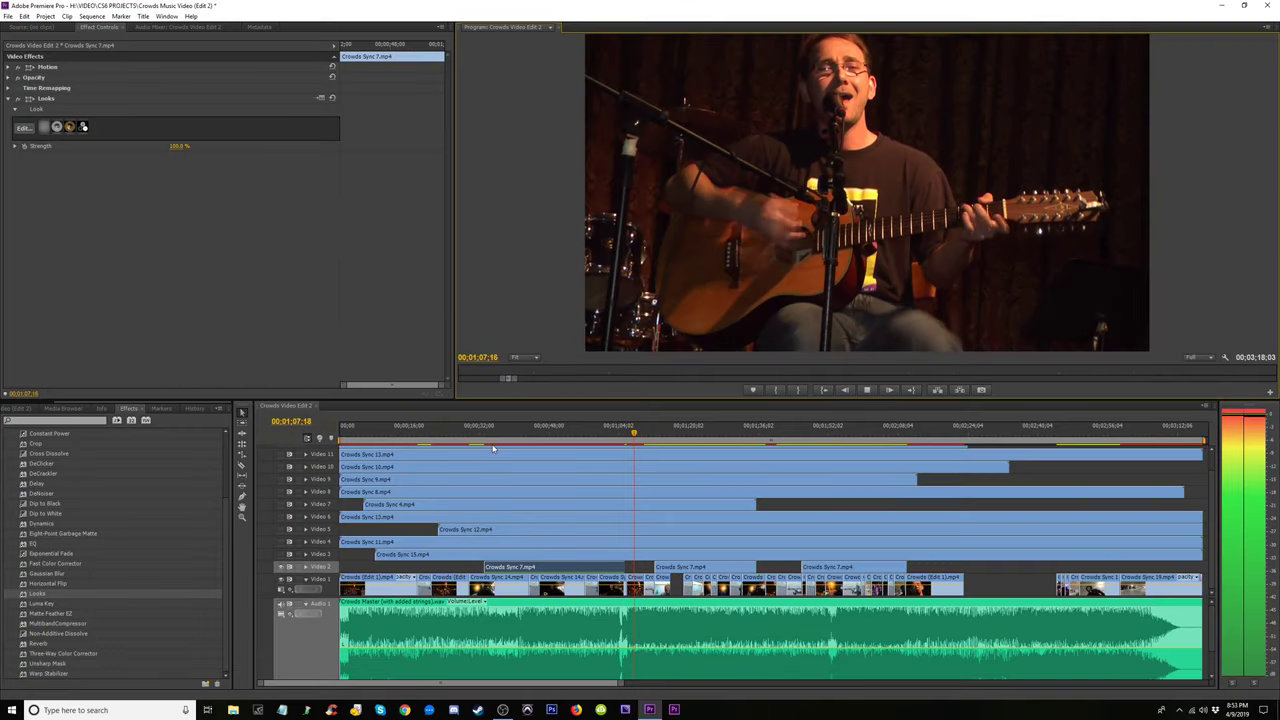
{"action": "left_click", "coordinate": [533, 428]}
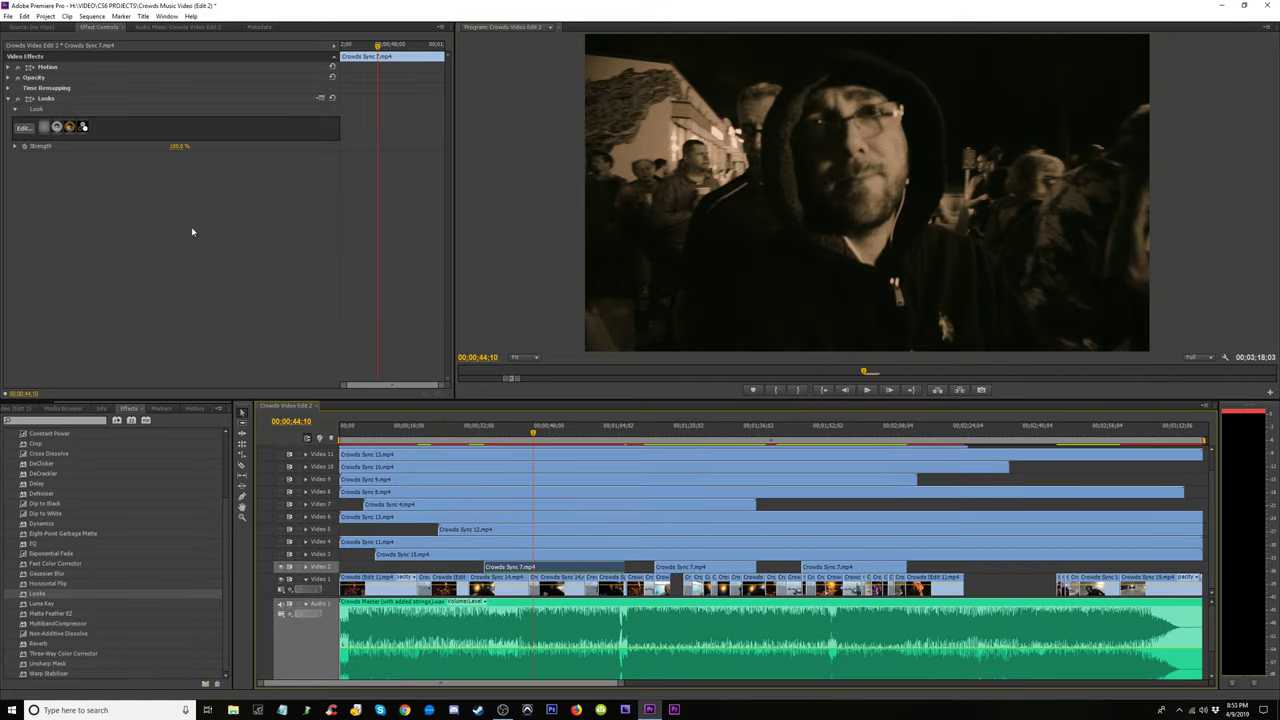
{"action": "left_click", "coordinate": [18, 98]}
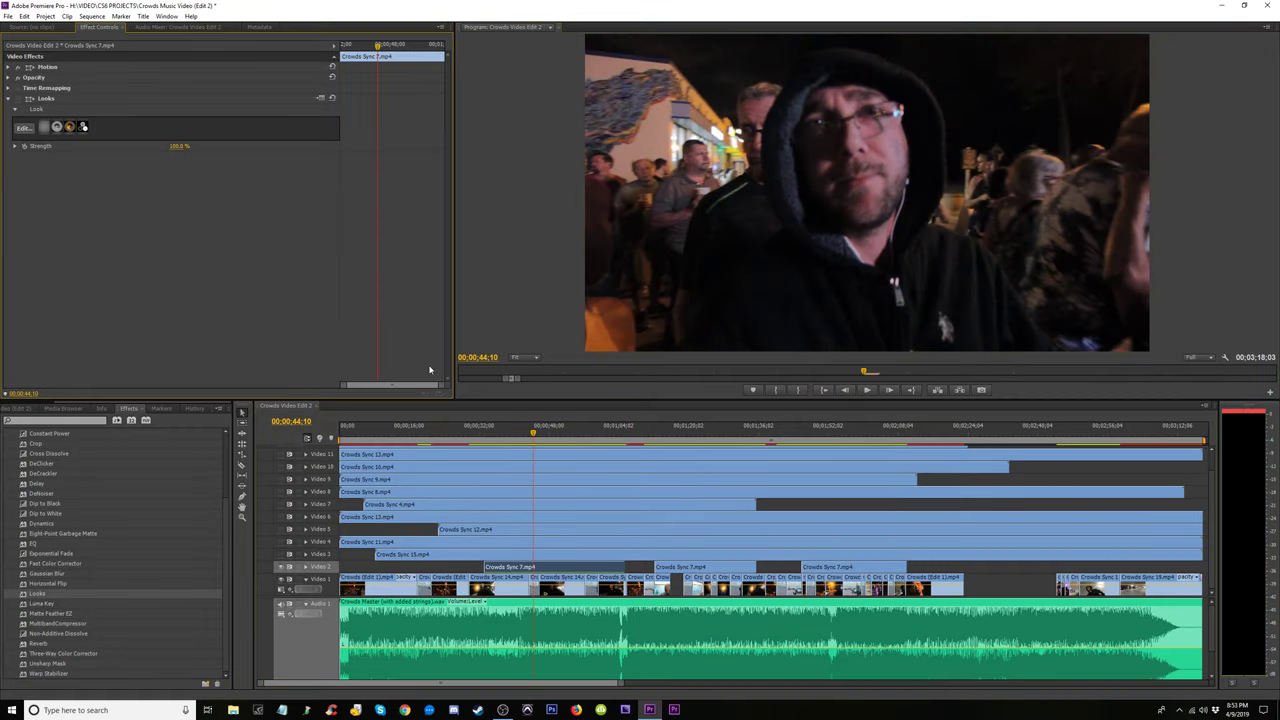
{"action": "left_click", "coordinate": [514, 436]}
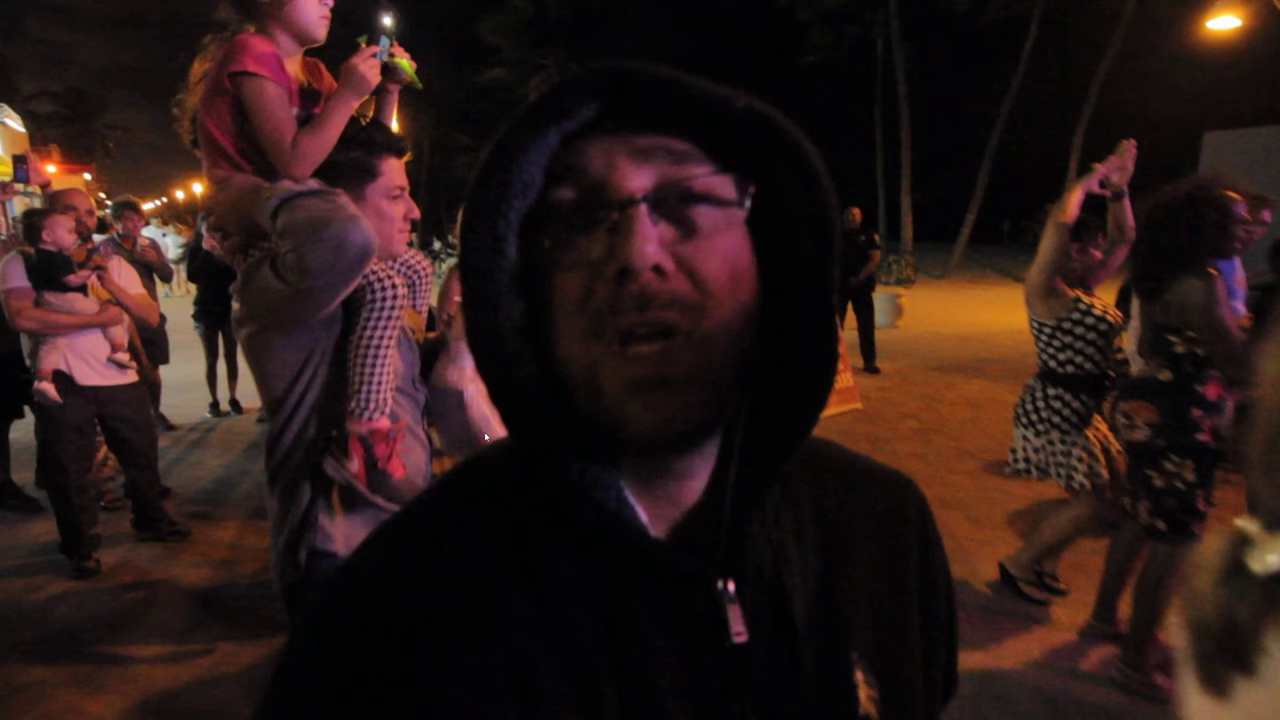
{"action": "key", "text": "Escape"}
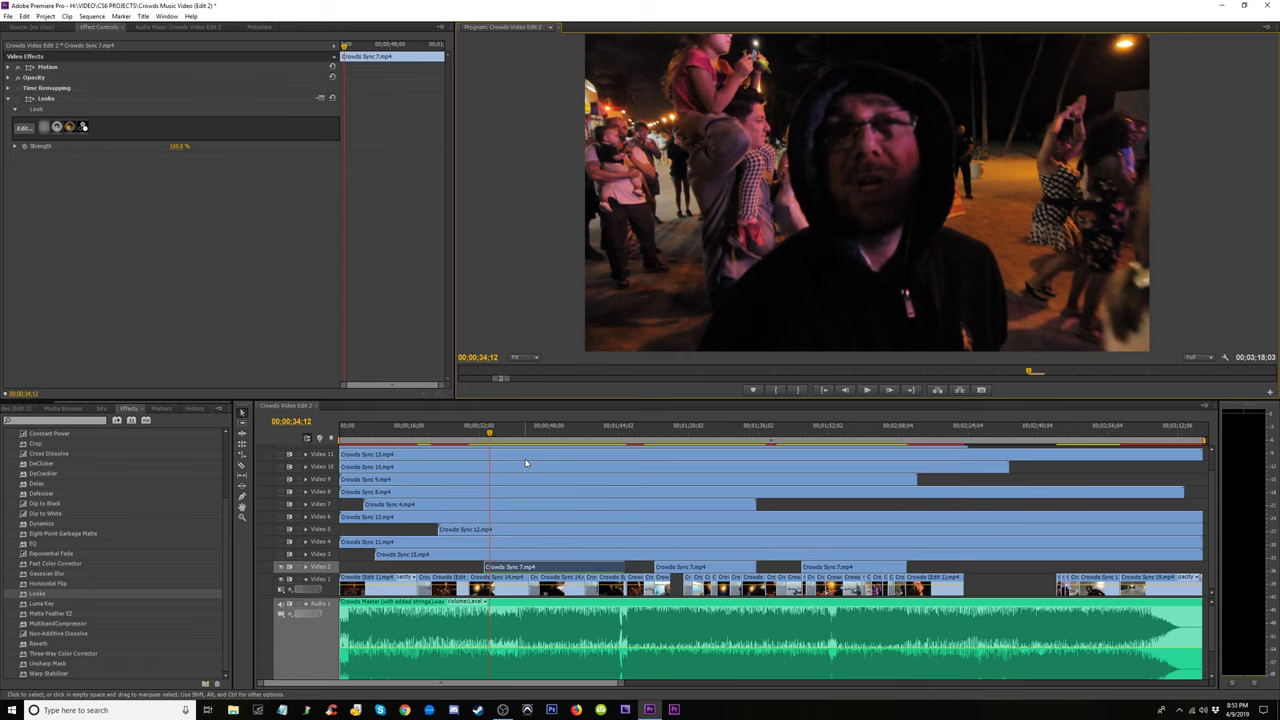
Zoom in and play the section around 30–32 seconds to find the new clip start
{"action": "key", "text": "equal"}
{"action": "key", "text": "equal"}
{"action": "key", "text": "equal"}
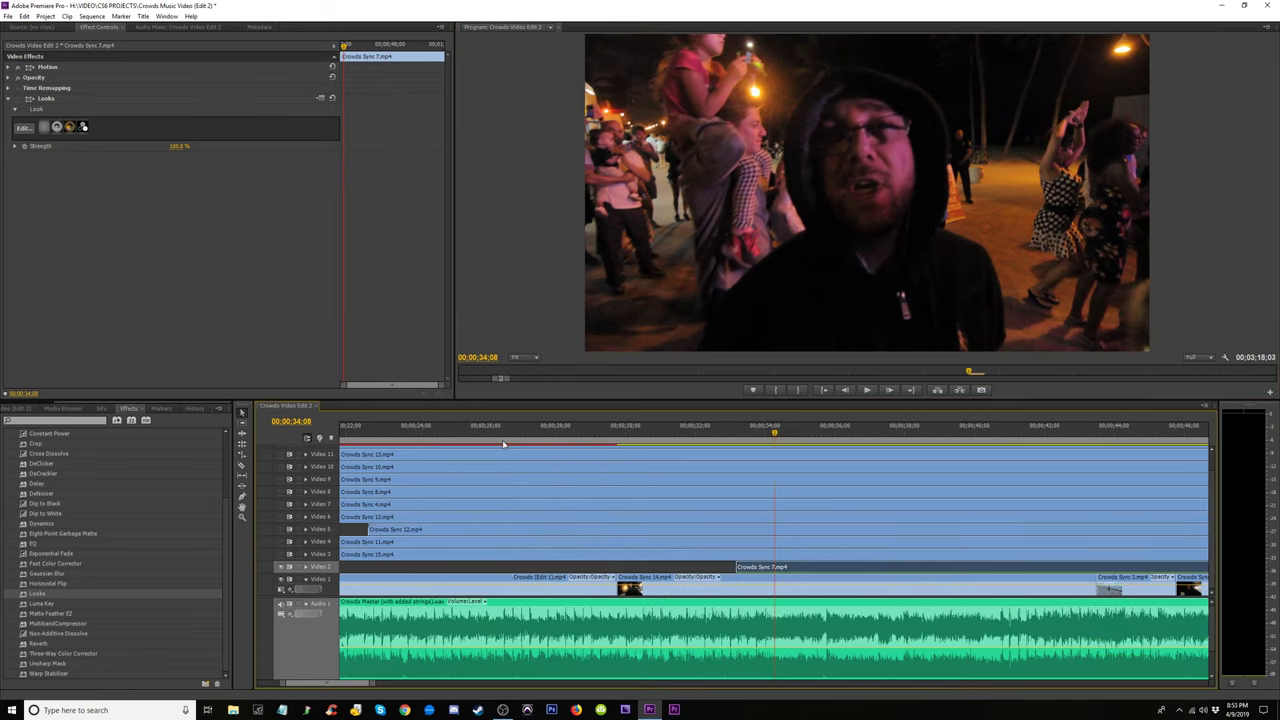
{"action": "key", "text": "space"}
{"action": "left_click", "coordinate": [722, 433]}
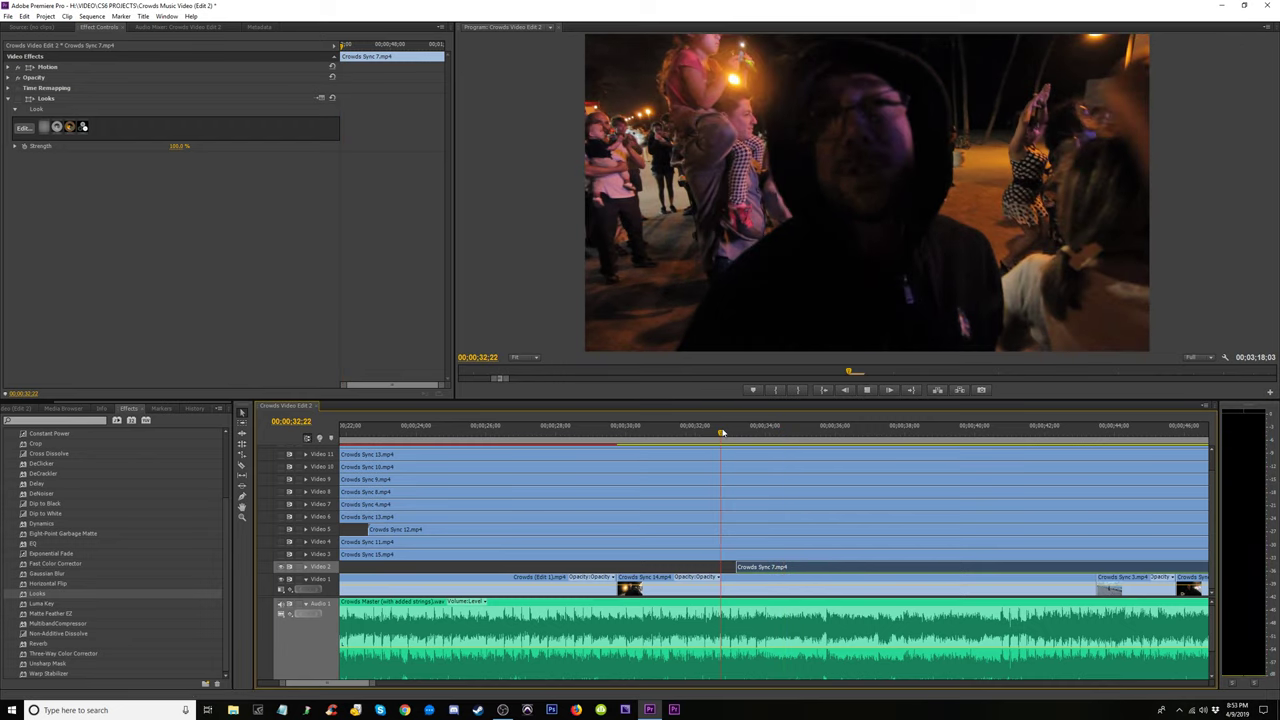
{"action": "left_click", "coordinate": [700, 433]}
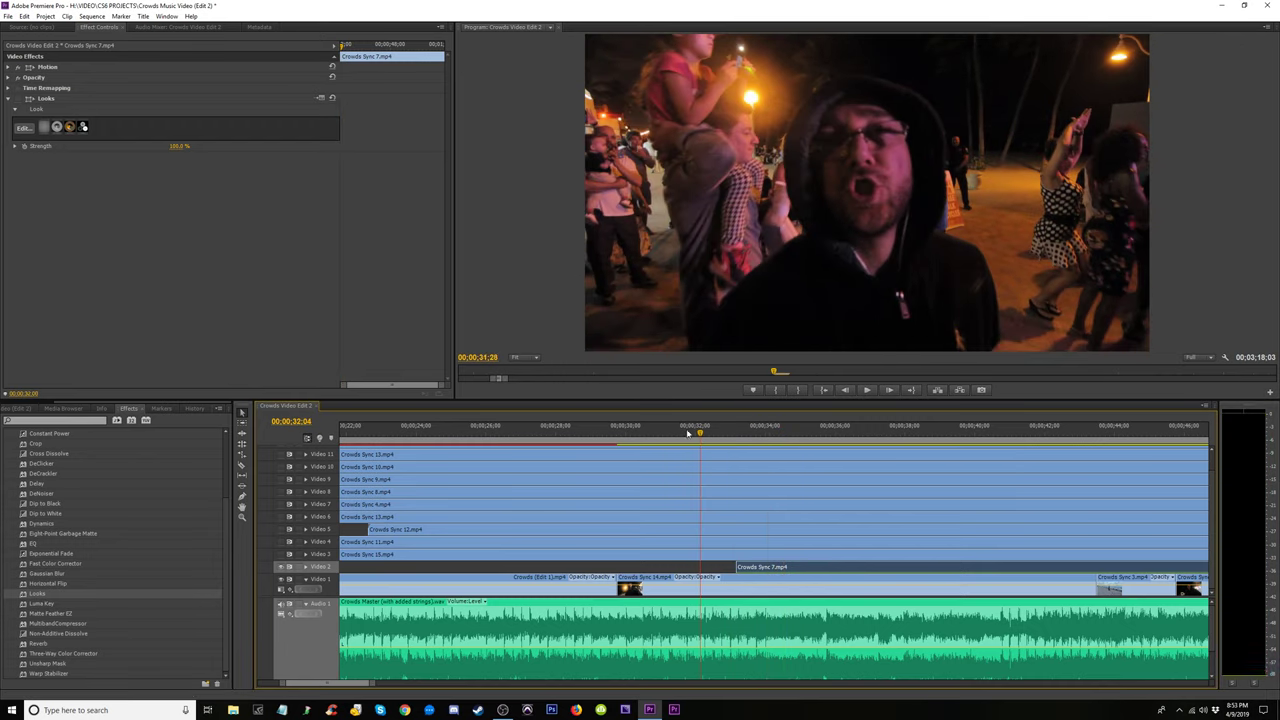
{"action": "left_click", "coordinate": [623, 433]}
{"action": "key", "text": "space"}
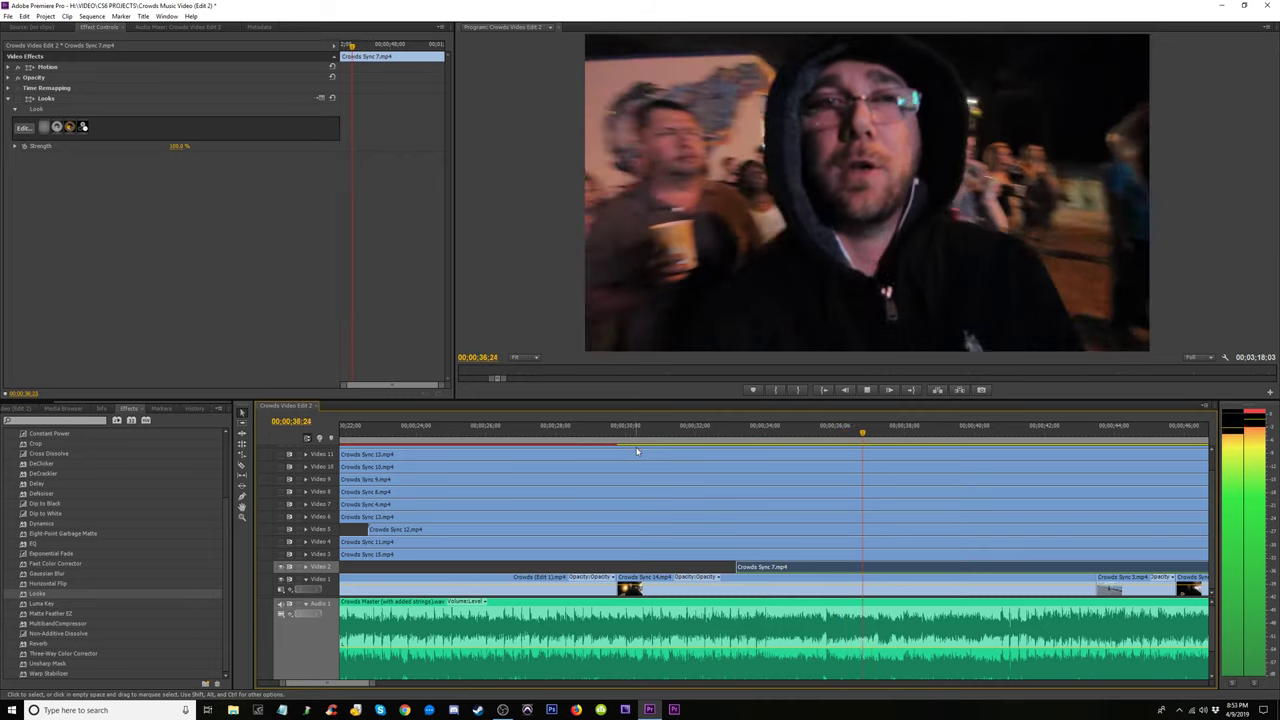
{"action": "key", "text": "space"}
Trim Crowds Sync 7's start on Video 2 later, to about 00;00;33, and replay it
{"action": "left_click_drag", "start_coordinate": [737, 567], "coordinate": [756, 567]}
{"action": "left_click", "coordinate": [711, 432]}
{"action": "key", "text": "space"}
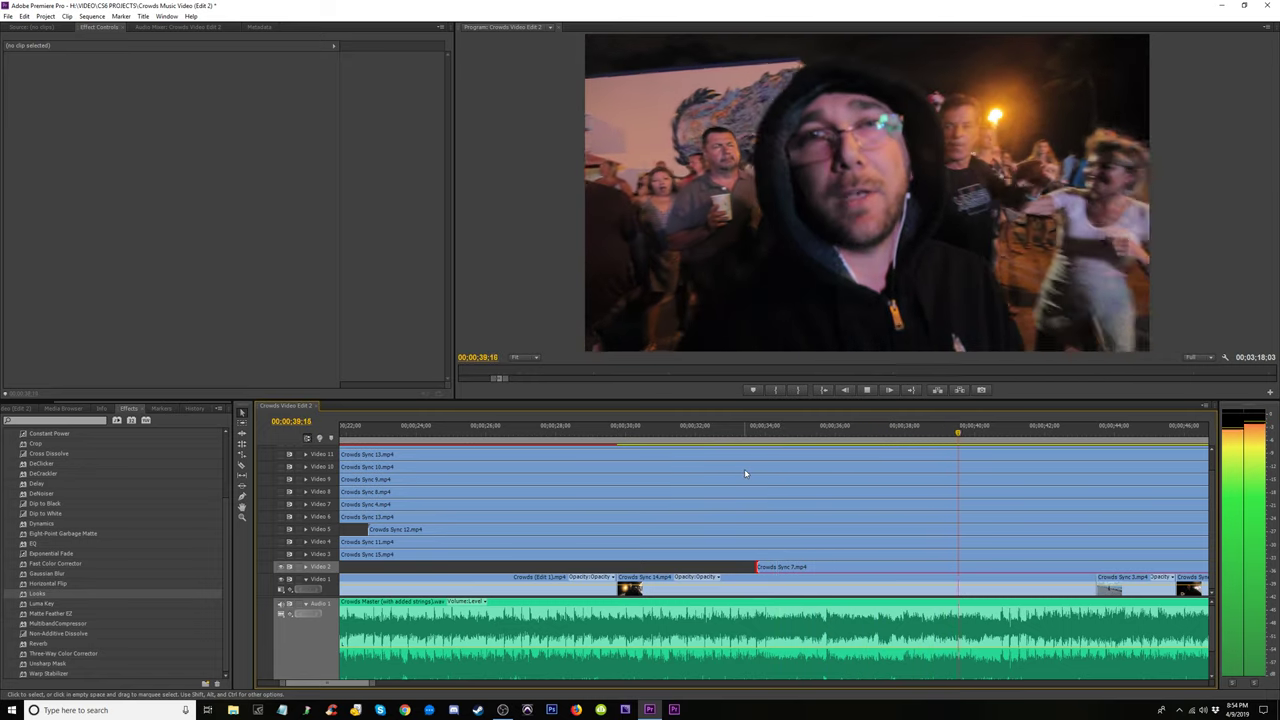
{"action": "scroll", "coordinate": [744, 468], "scroll_direction": "down", "scroll_amount": 1}
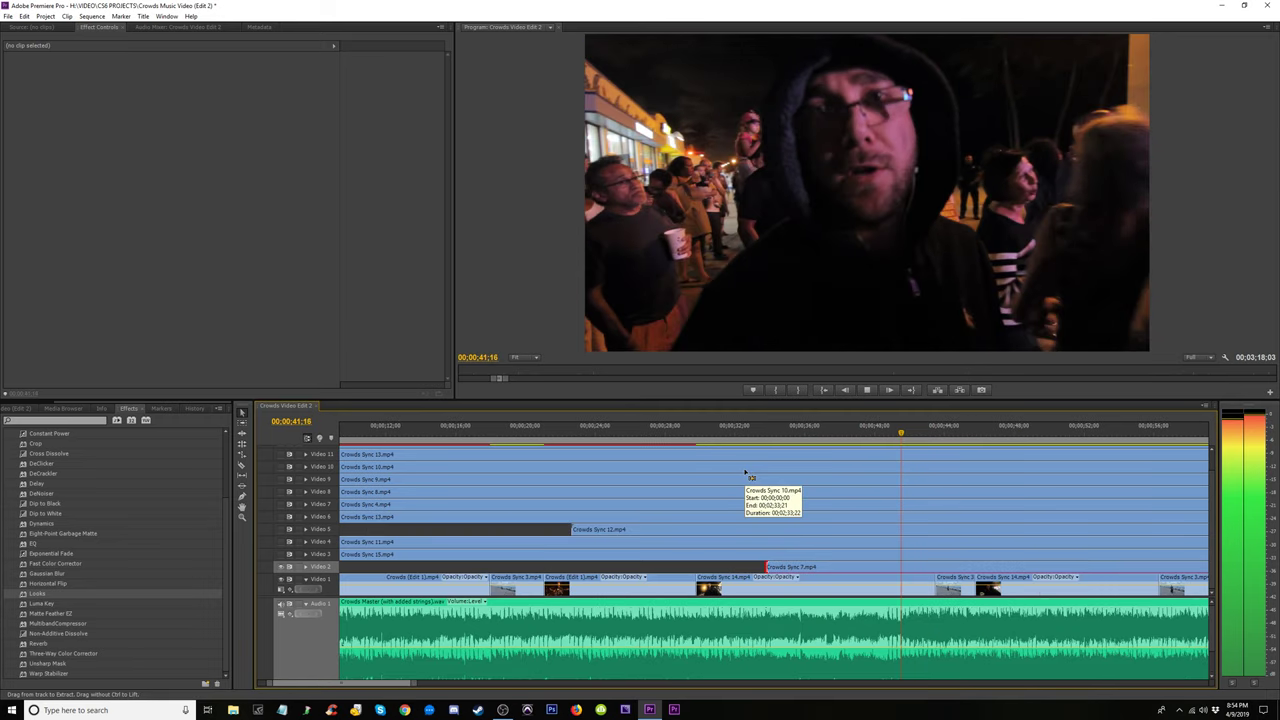
{"action": "left_click", "coordinate": [888, 569]}
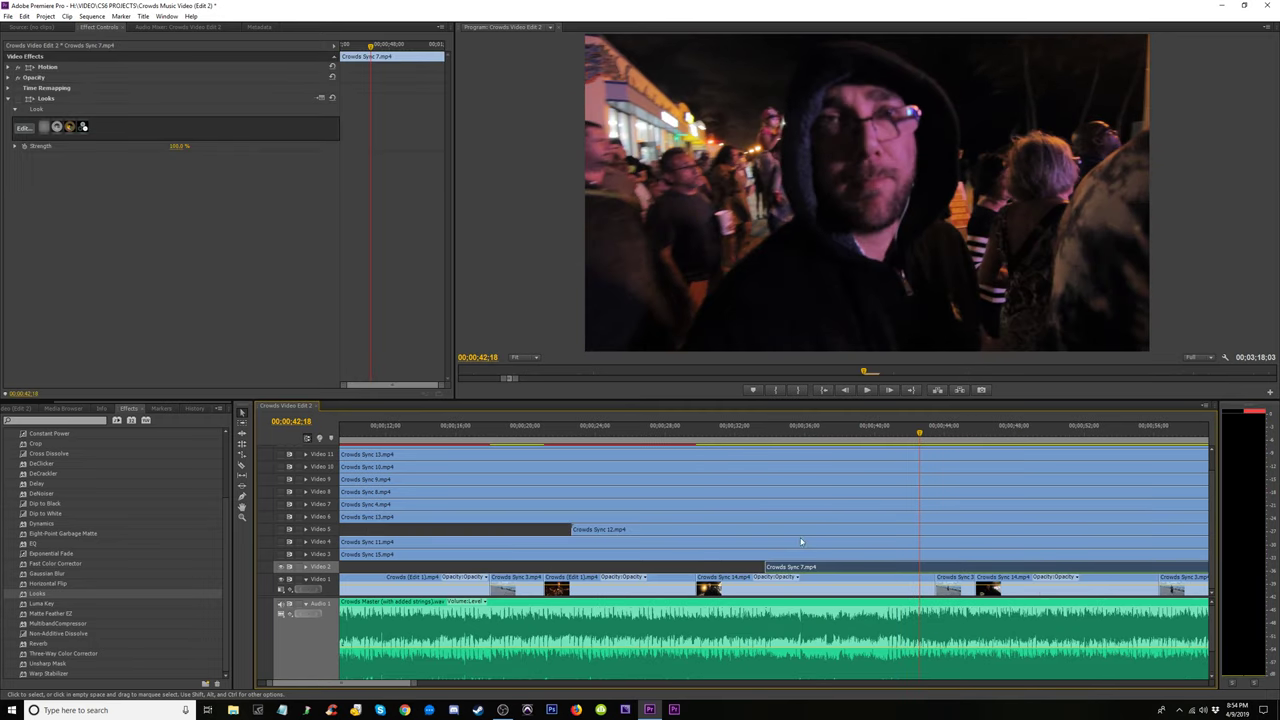
Add Unsharp Mask to Crowds Sync 7, set Amount about 88 and Radius 3.0, then review playback
{"action": "left_click_drag", "start_coordinate": [52, 666], "coordinate": [872, 567]}
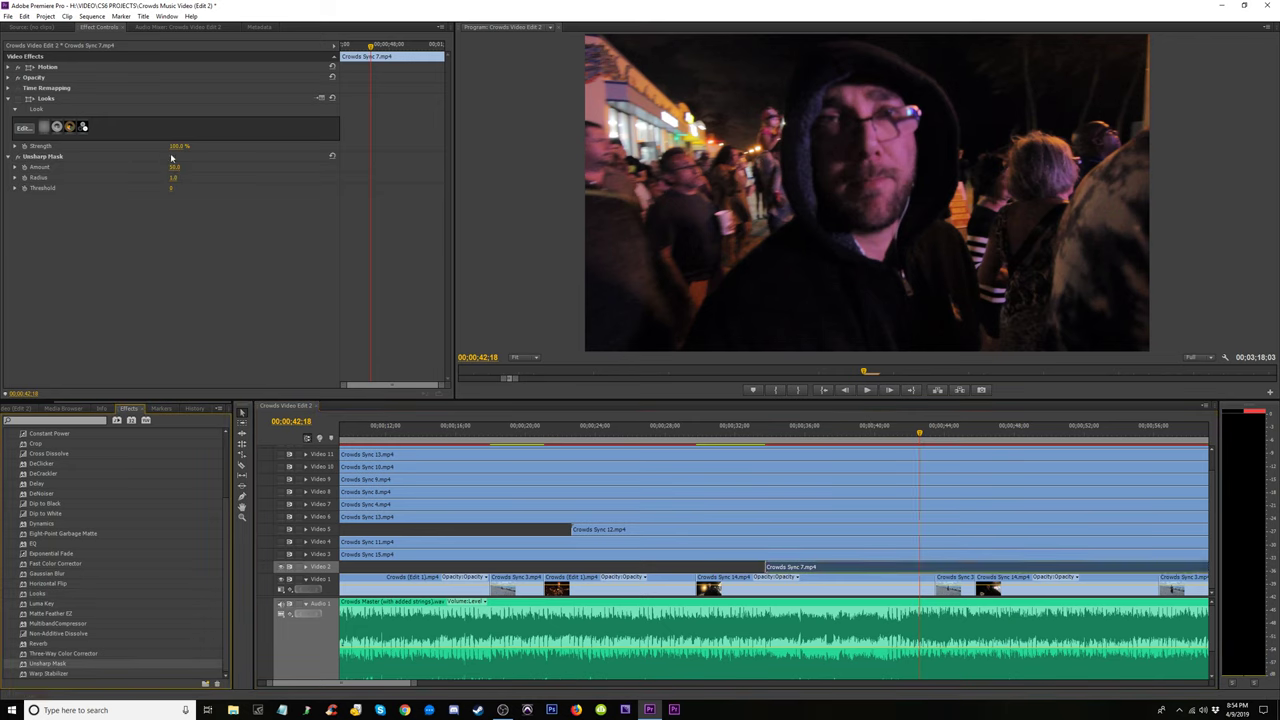
{"action": "left_click", "coordinate": [174, 177]}
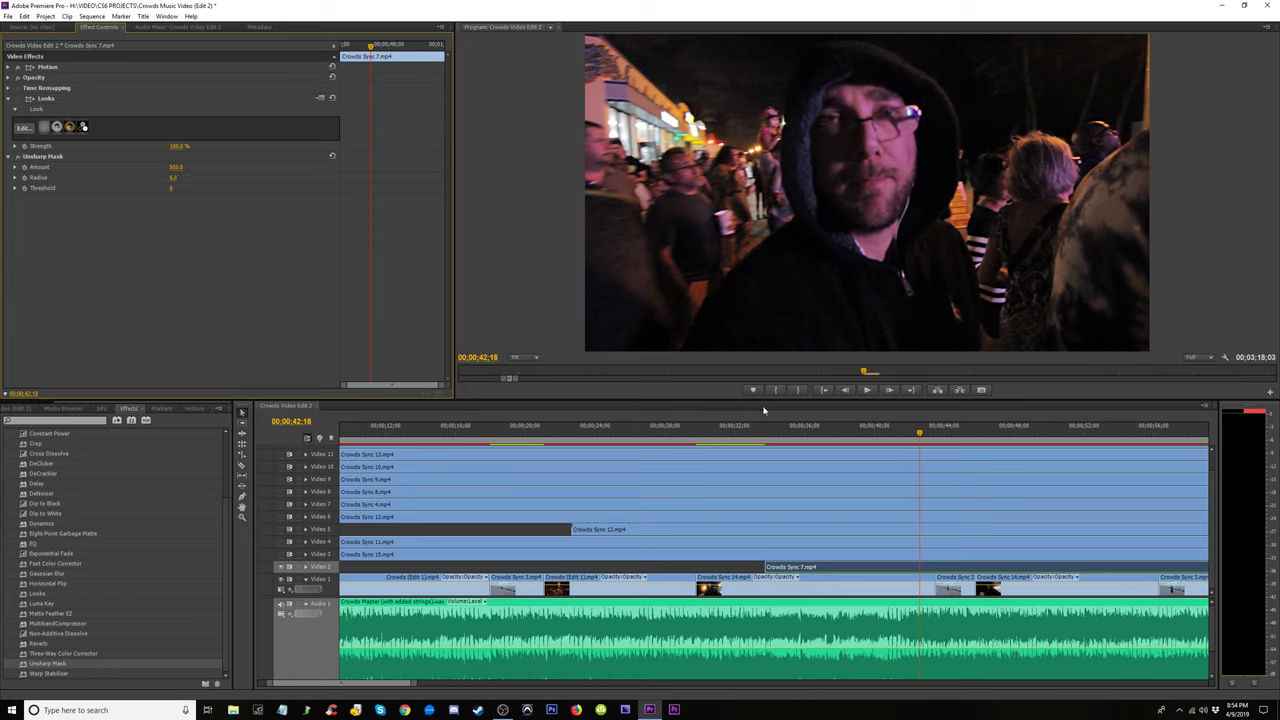
{"action": "left_click_drag", "start_coordinate": [919, 432], "coordinate": [1052, 437]}
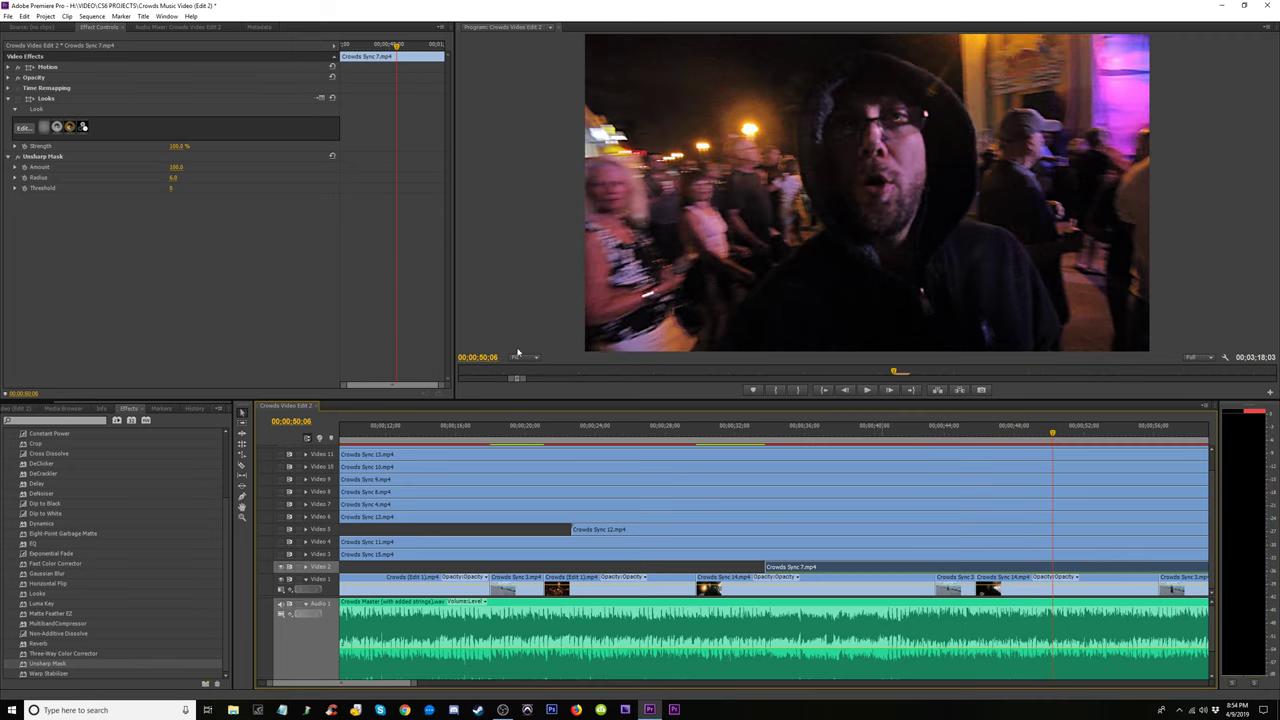
{"action": "left_click", "coordinate": [174, 177]}
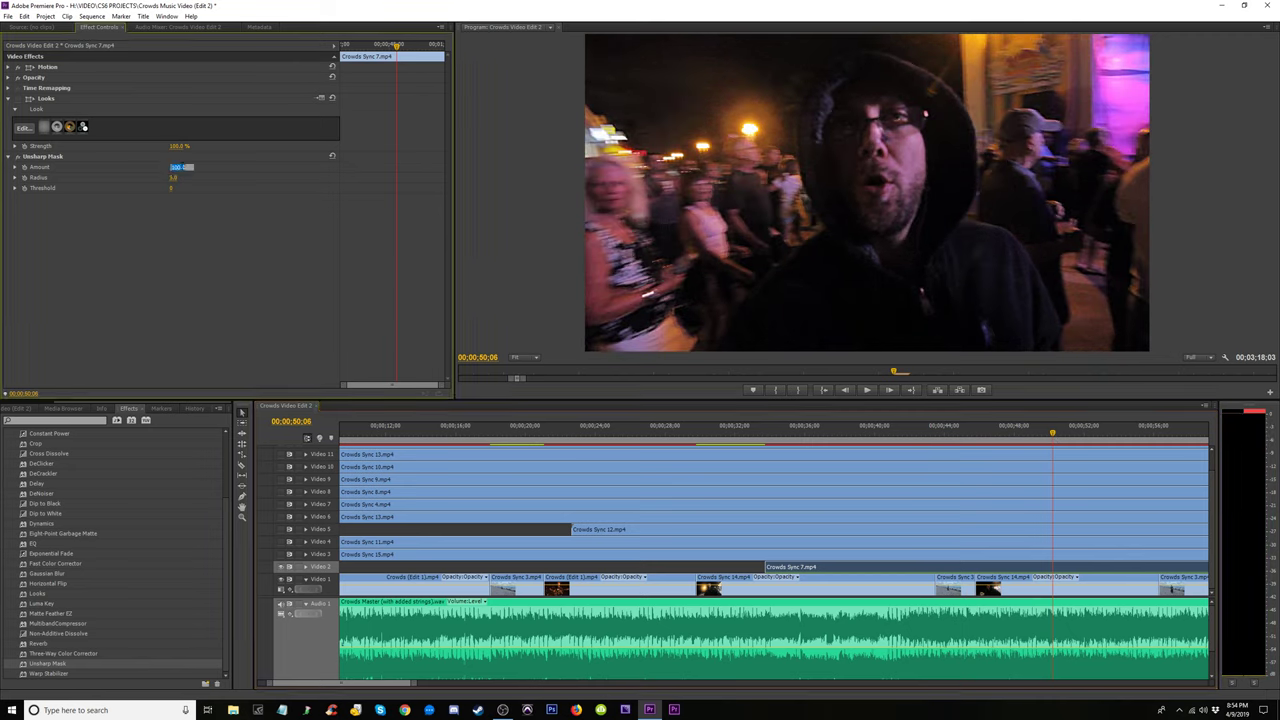
{"action": "left_click", "coordinate": [775, 438]}
{"action": "key", "text": "space"}
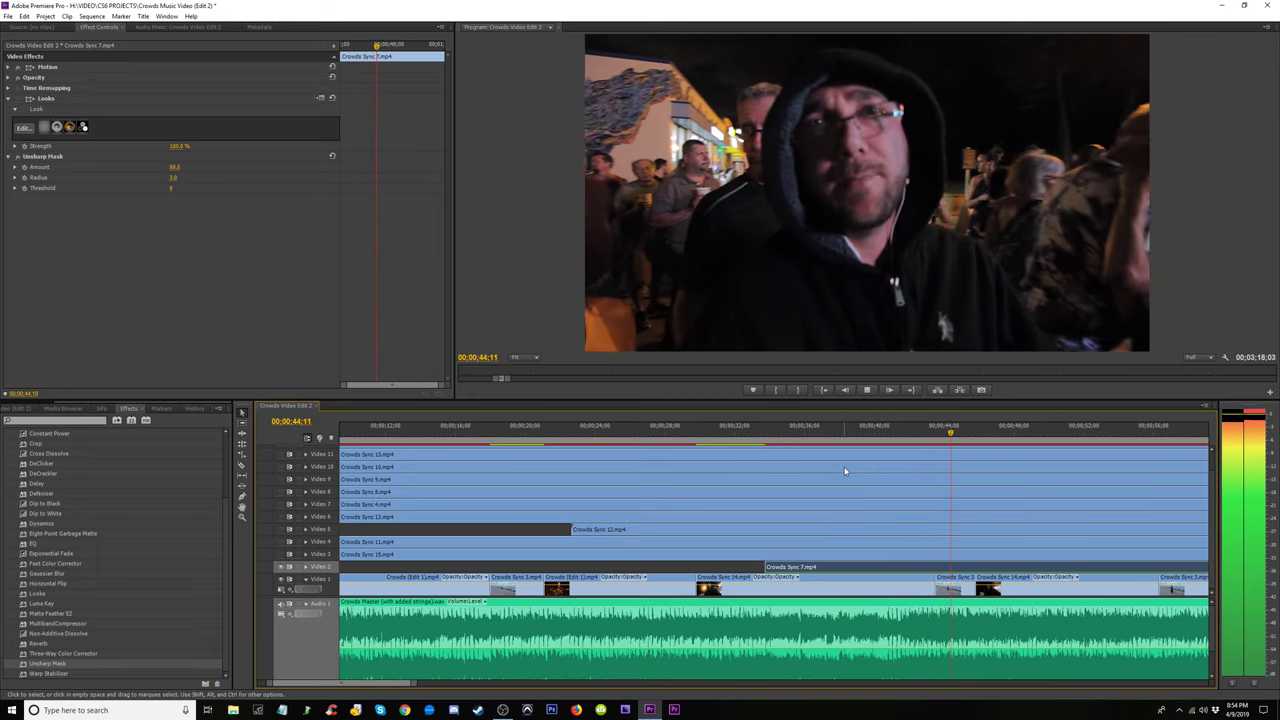
Zoom the timeline during playback, stop at 00:00:56:24, and select the Looks effect row
{"action": "key", "text": "minus"}
{"action": "key", "text": "minus"}
{"action": "key", "text": "minus"}
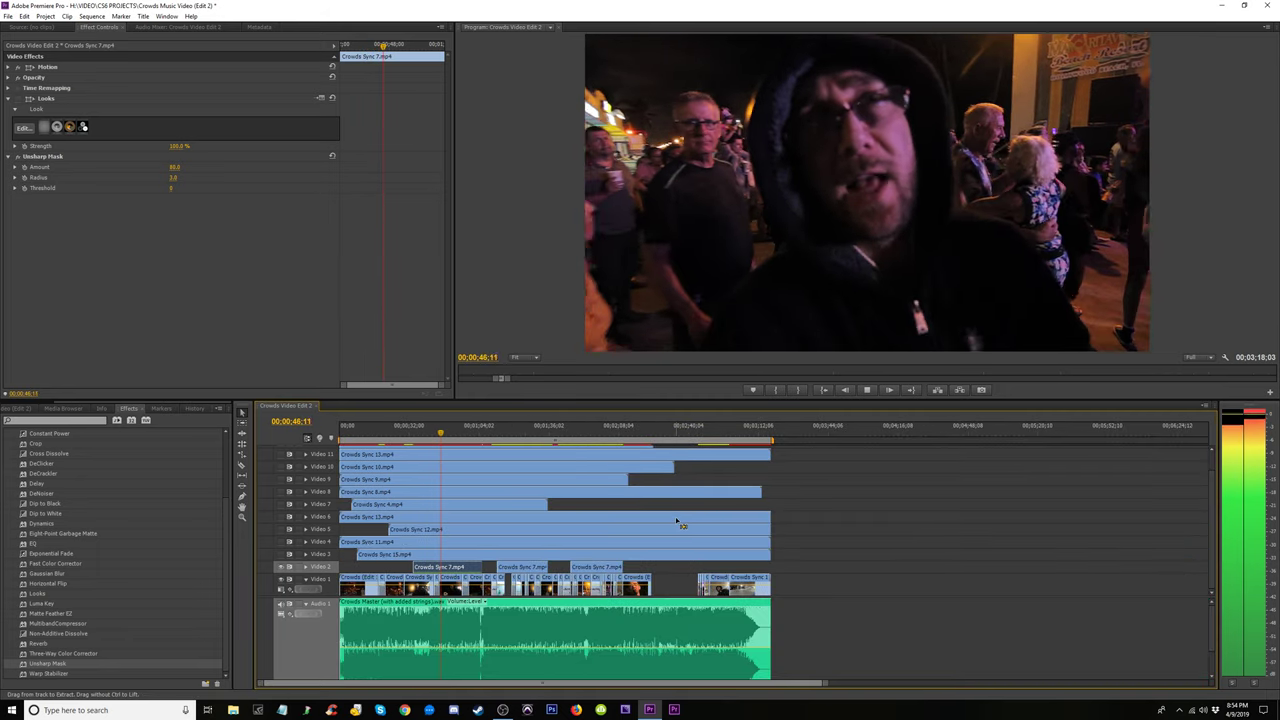
{"action": "key", "text": "equal"}
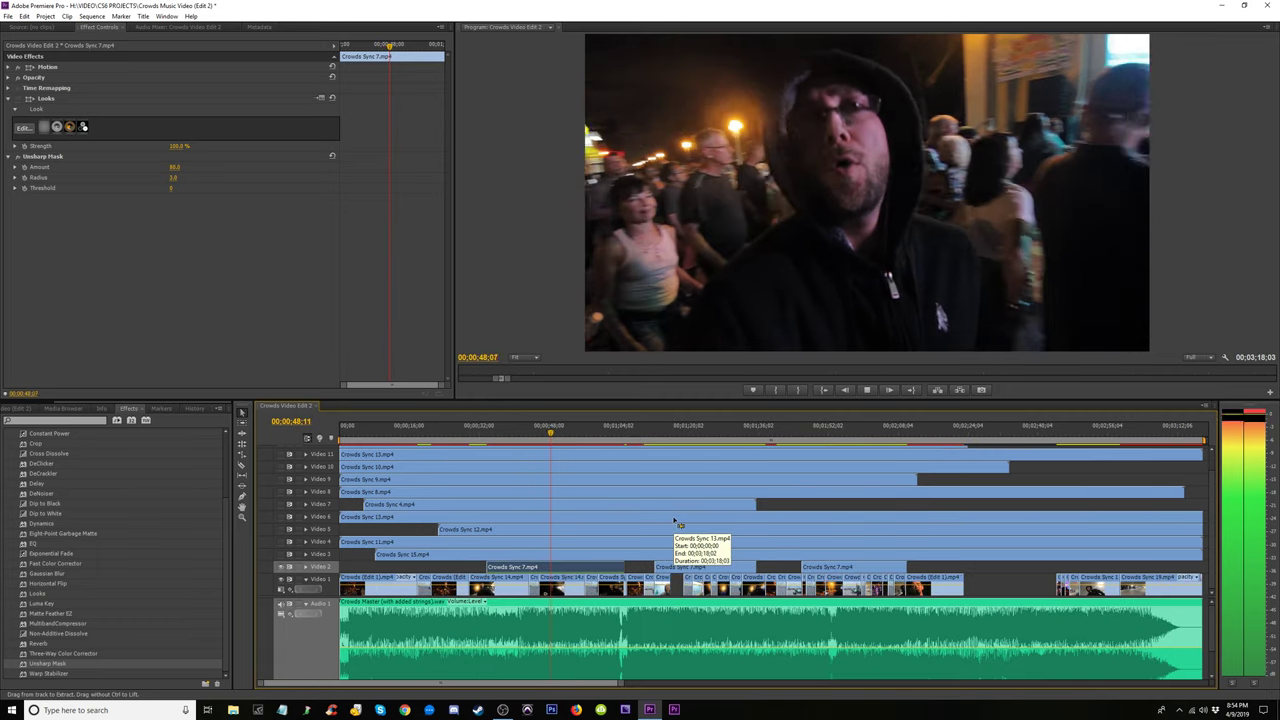
{"action": "key", "text": "minus"}
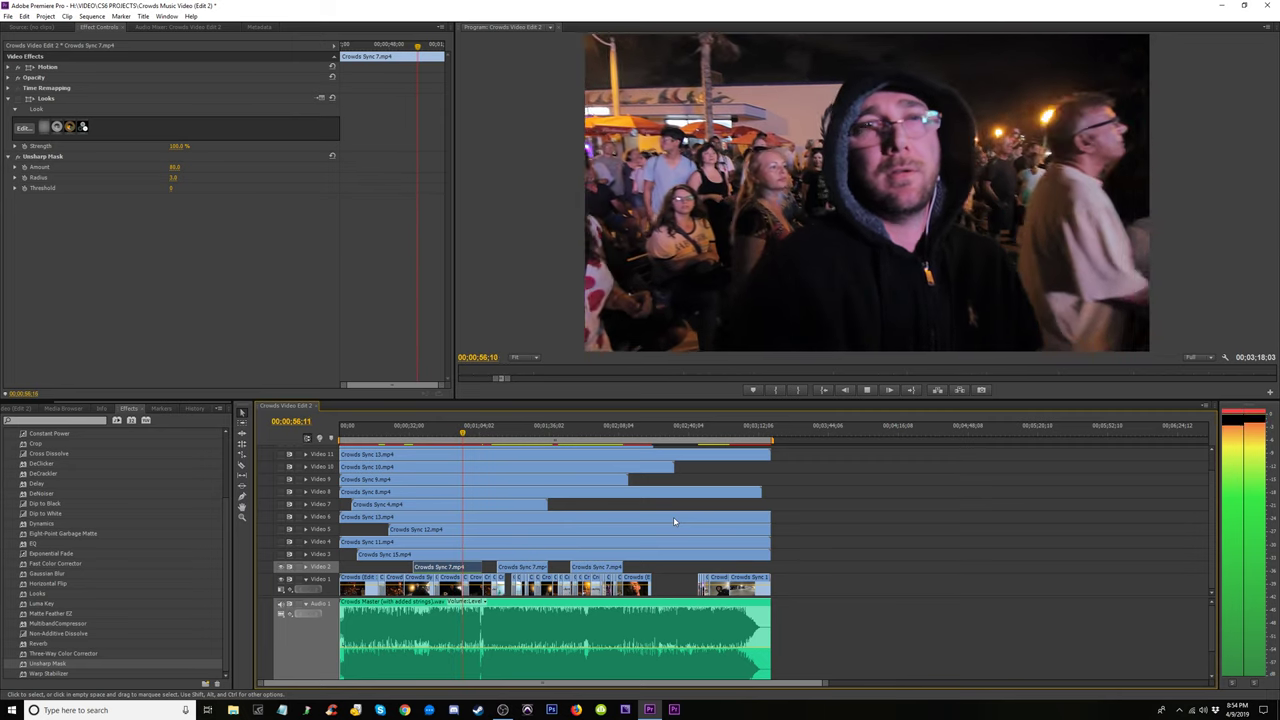
{"action": "key", "text": "space"}
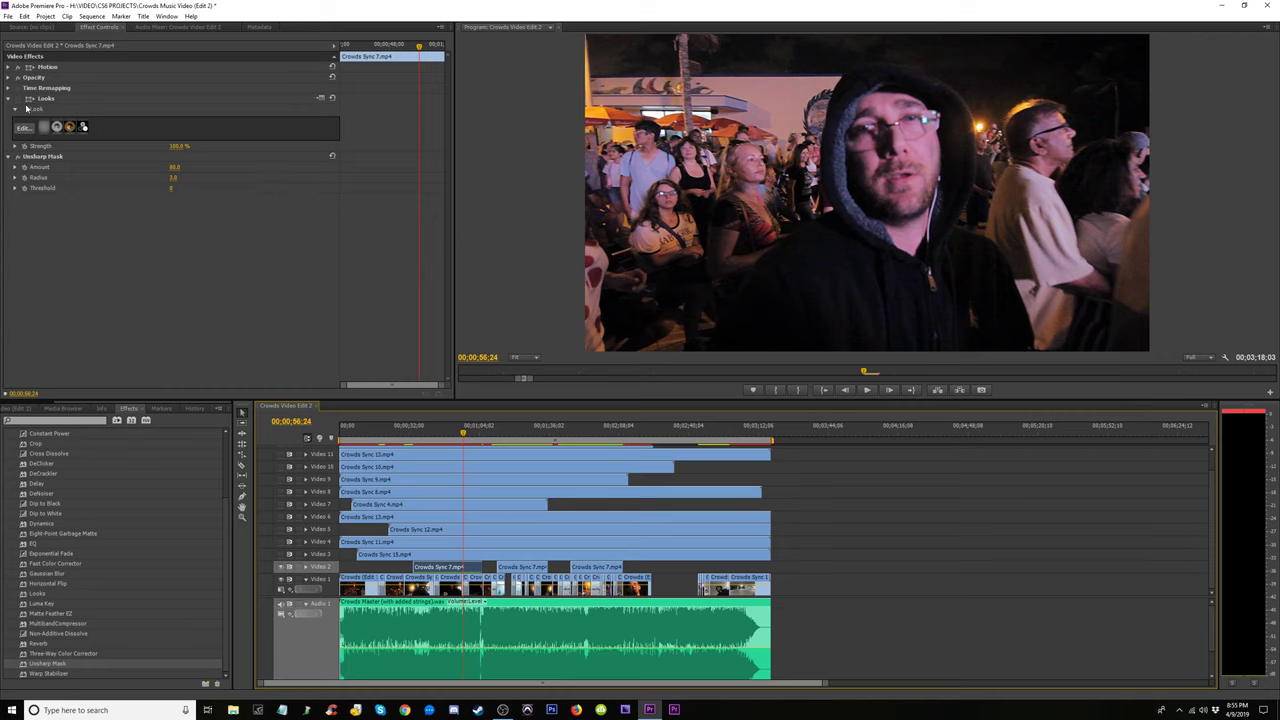
{"action": "left_click", "coordinate": [20, 158]}
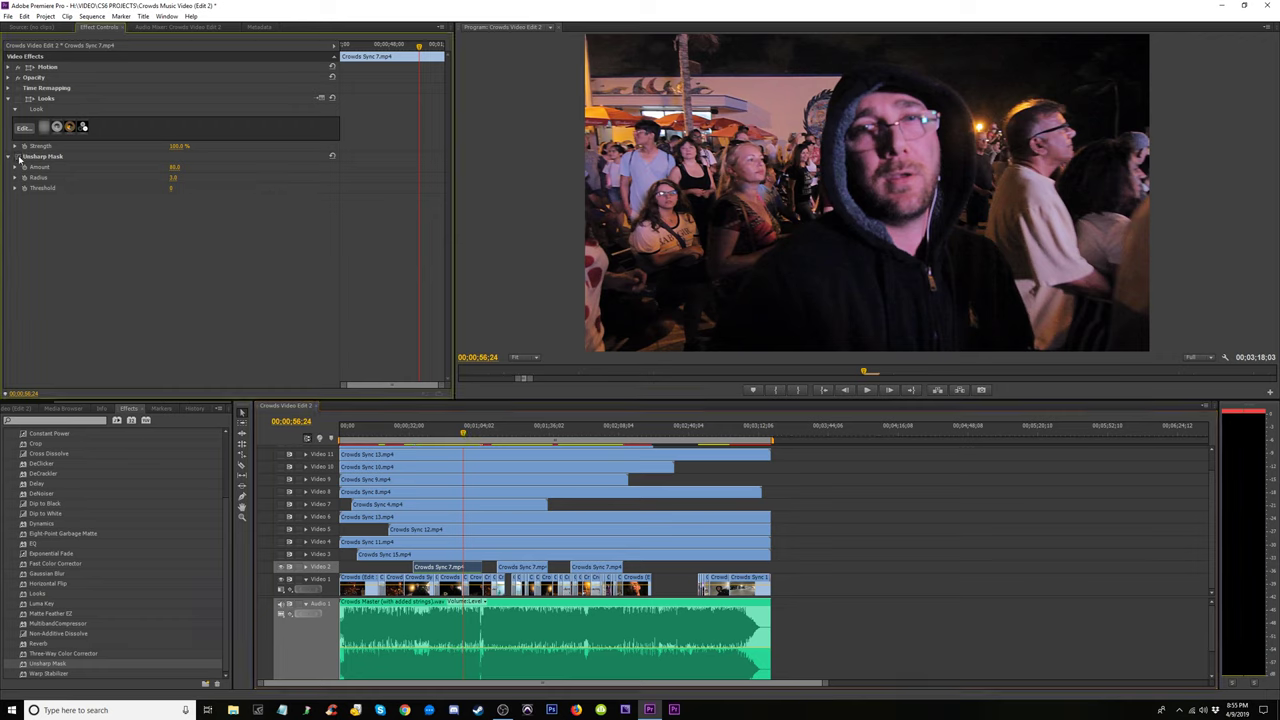
Delete the Looks effect from Crowds Sync 7, leaving Unsharp Mask at Amount about 79, Radius 2.0
{"action": "left_click", "coordinate": [45, 100]}
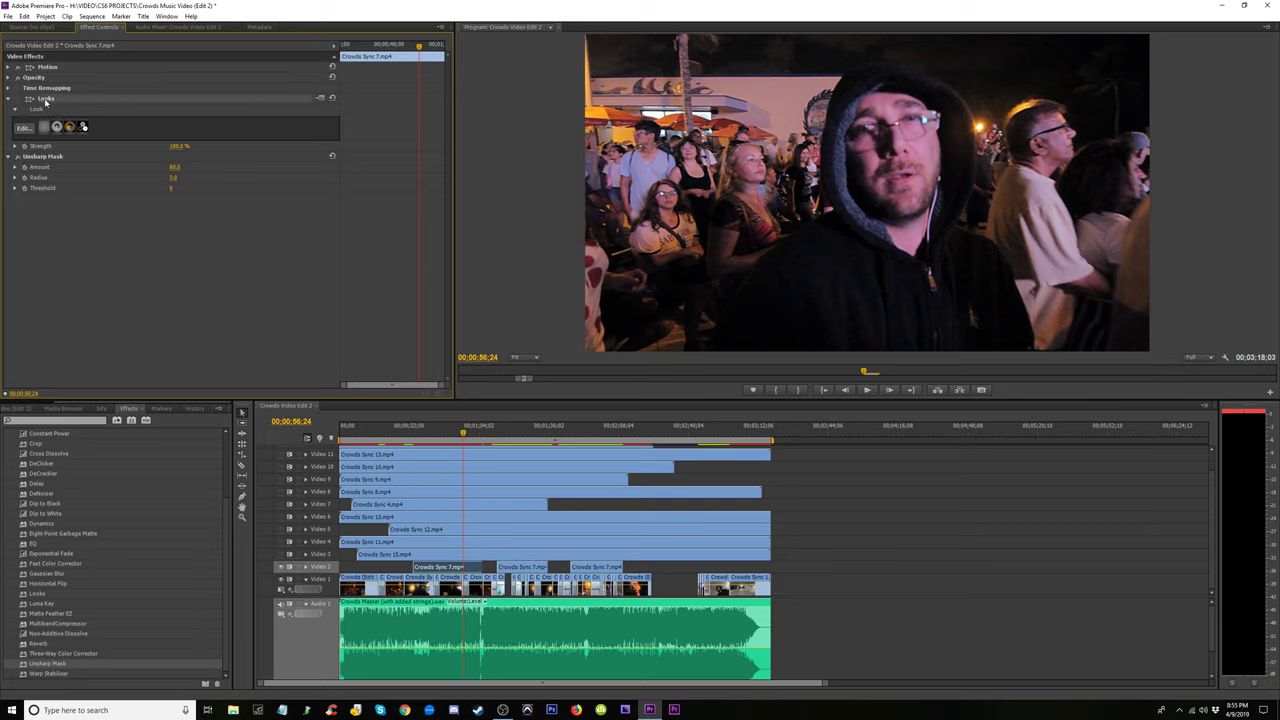
{"action": "key", "text": "Delete"}
{"action": "left_click", "coordinate": [38, 99]}
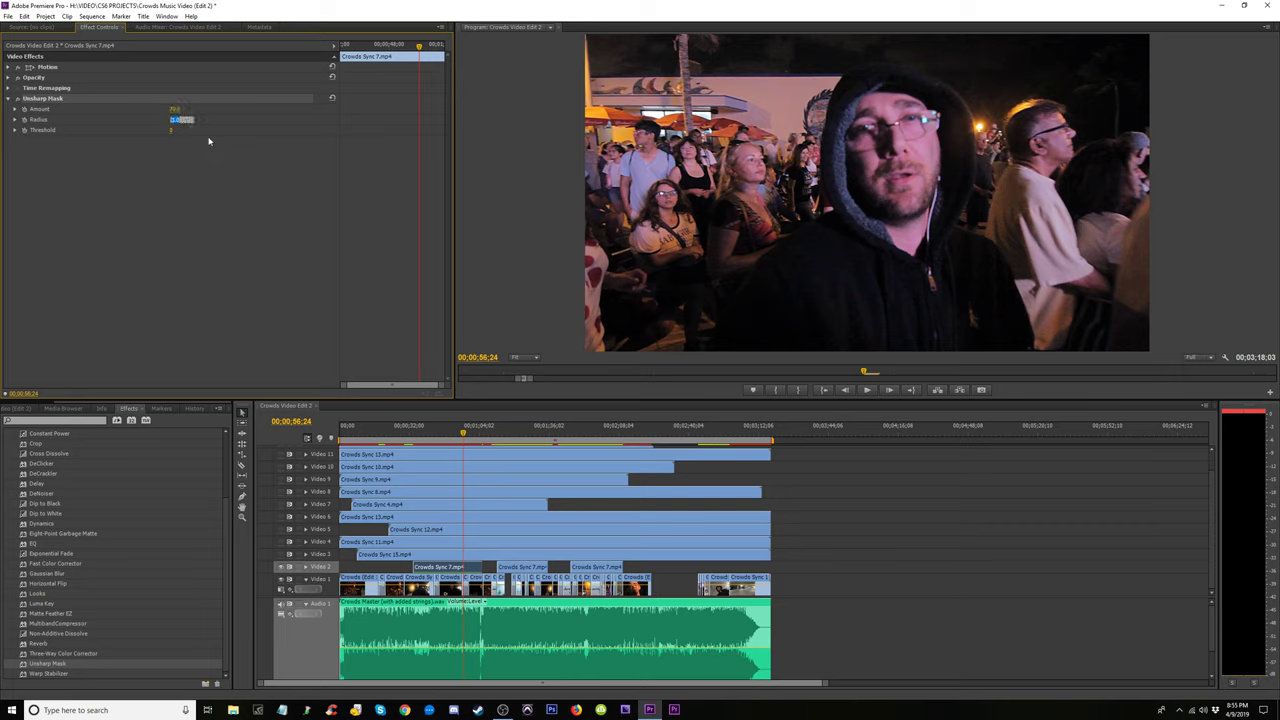
{"action": "left_click", "coordinate": [240, 213]}
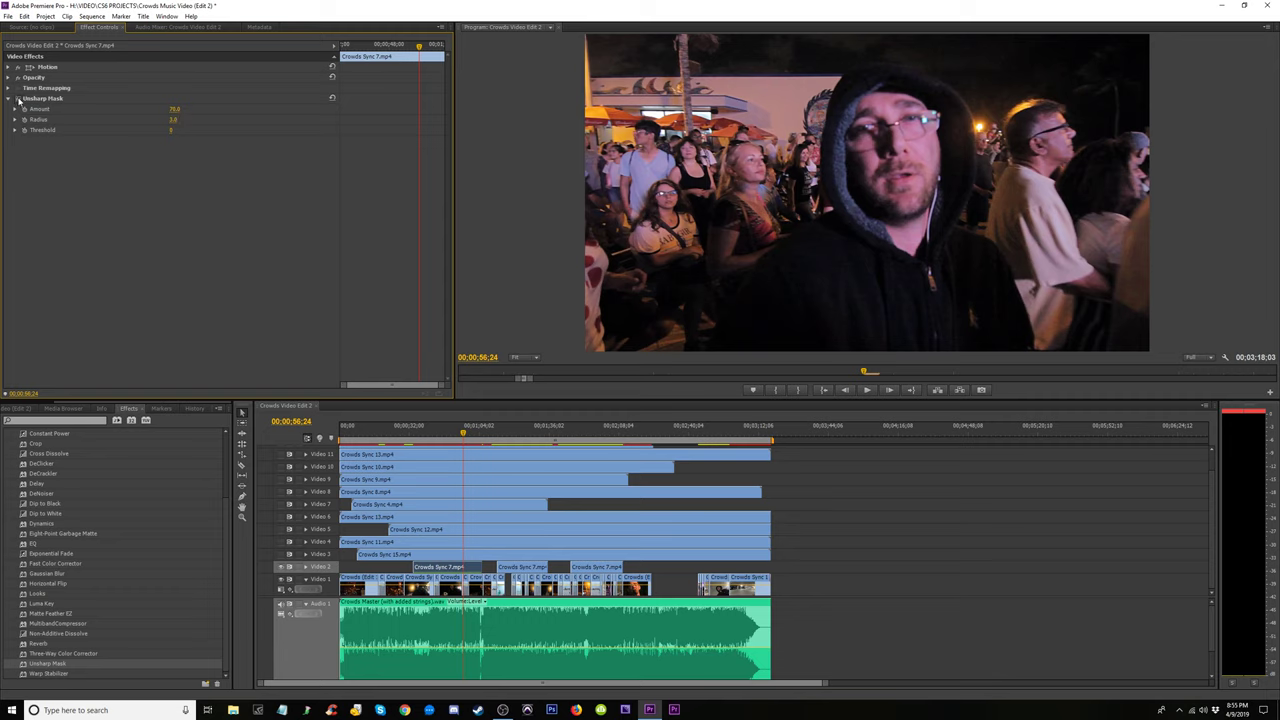
Copy Unsharp Mask from Crowds Sync 7 and paste it onto the later Crowds Sync 7 clip at 01;20;01
{"action": "right_click", "coordinate": [441, 569]}
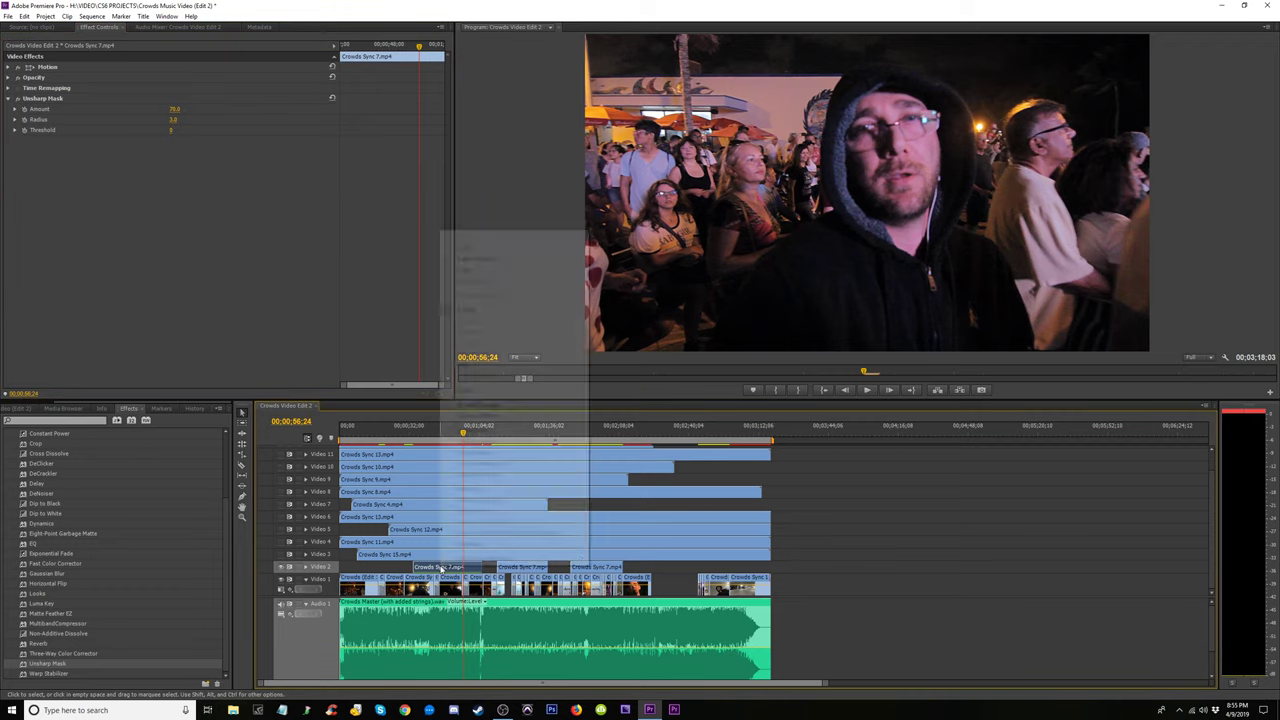
{"action": "left_click", "coordinate": [57, 100]}
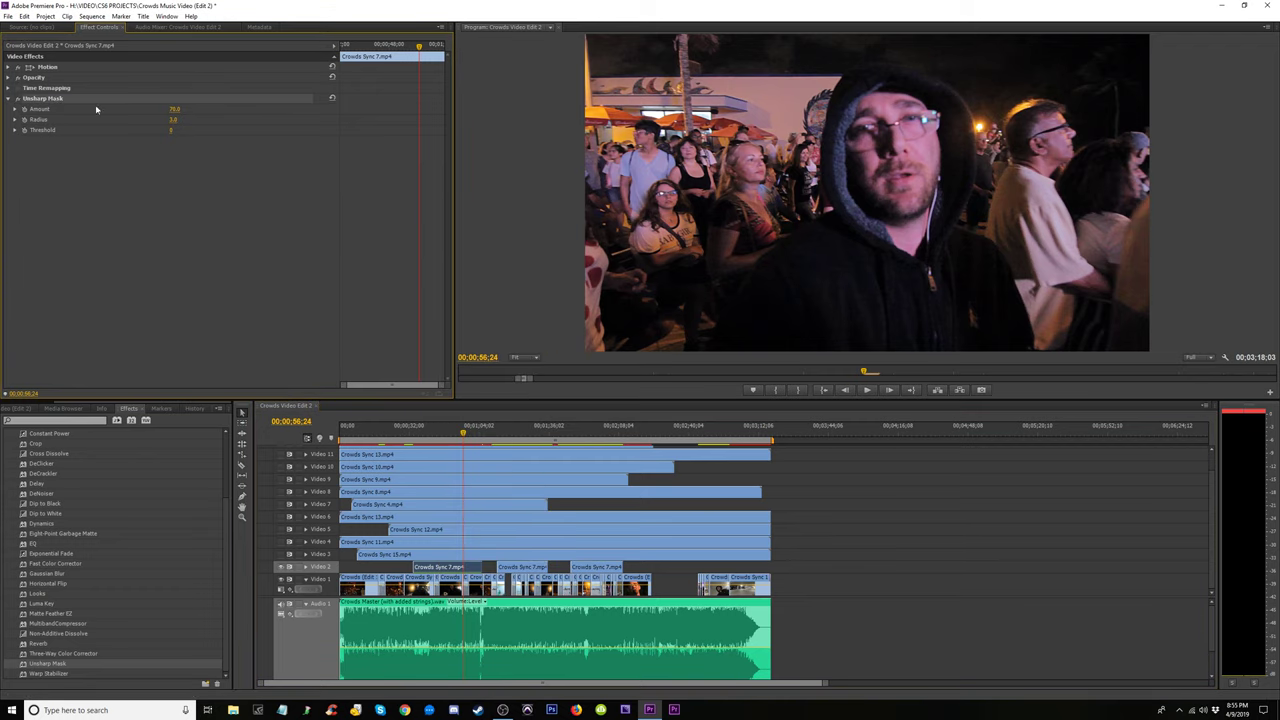
{"action": "right_click", "coordinate": [52, 100]}
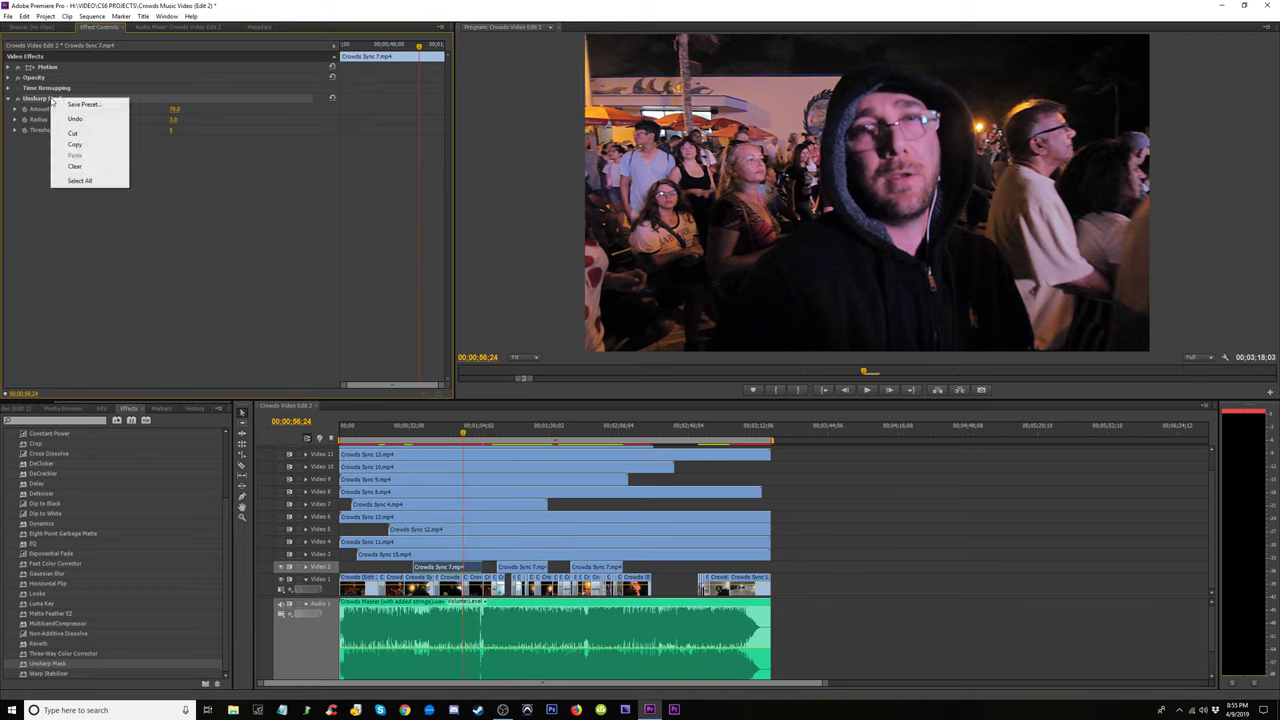
{"action": "left_click", "coordinate": [87, 145]}
{"action": "key", "text": "Delete"}
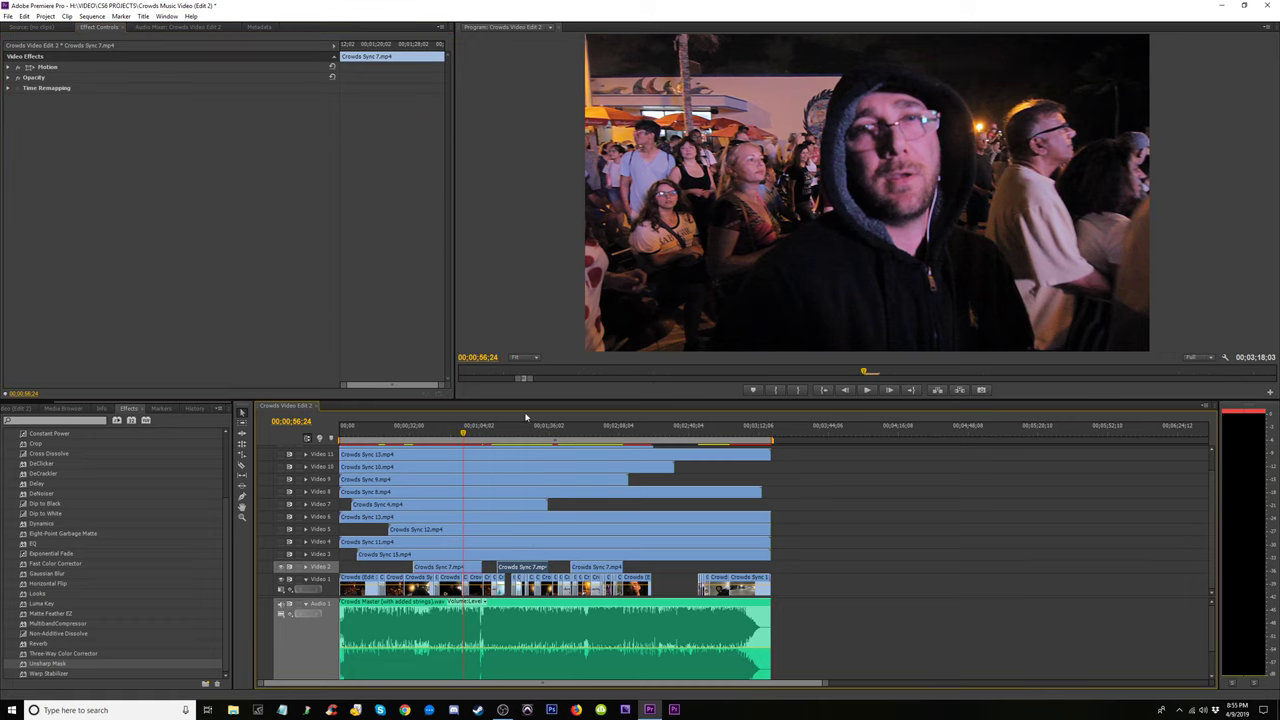
{"action": "left_click", "coordinate": [523, 431]}
{"action": "right_click", "coordinate": [76, 164]}
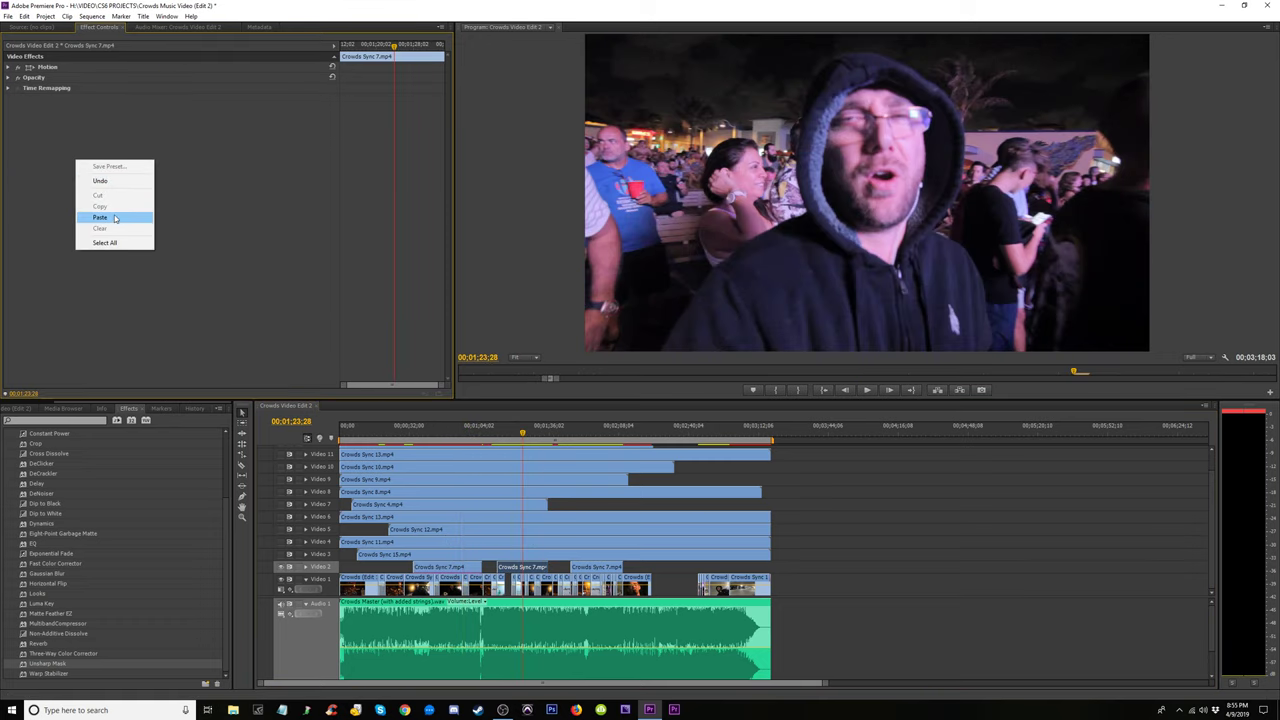
{"action": "left_click", "coordinate": [113, 218]}
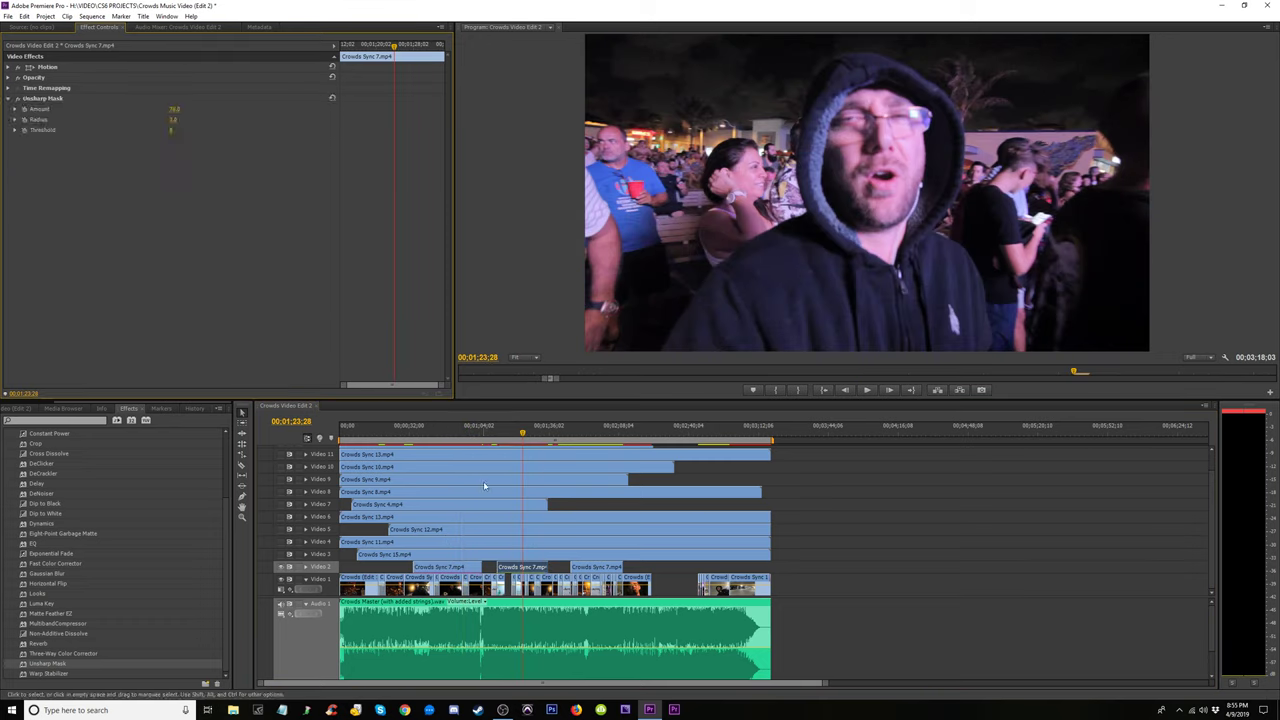
{"action": "left_click", "coordinate": [514, 432]}
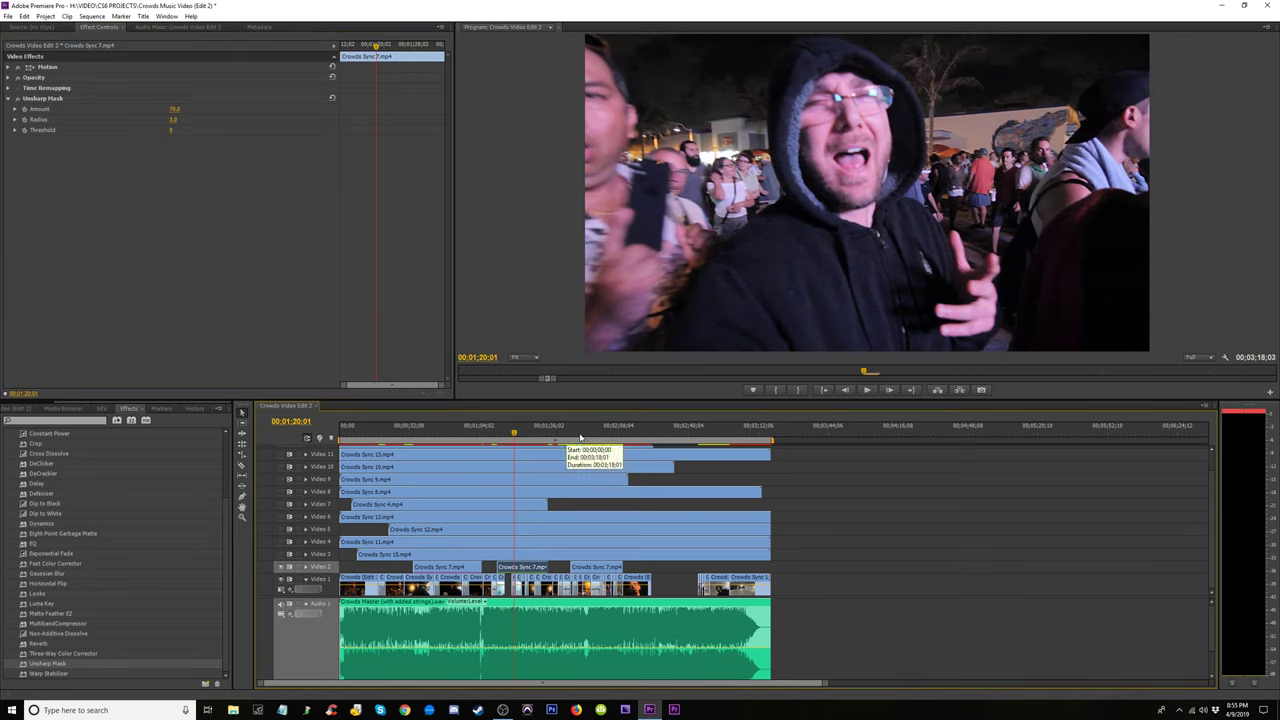
Paste Unsharp Mask onto the next Crowds Sync 7 clip on Video 2 and preview the result
{"action": "left_click", "coordinate": [594, 432]}
{"action": "left_click", "coordinate": [601, 568]}
{"action": "right_click", "coordinate": [109, 218]}
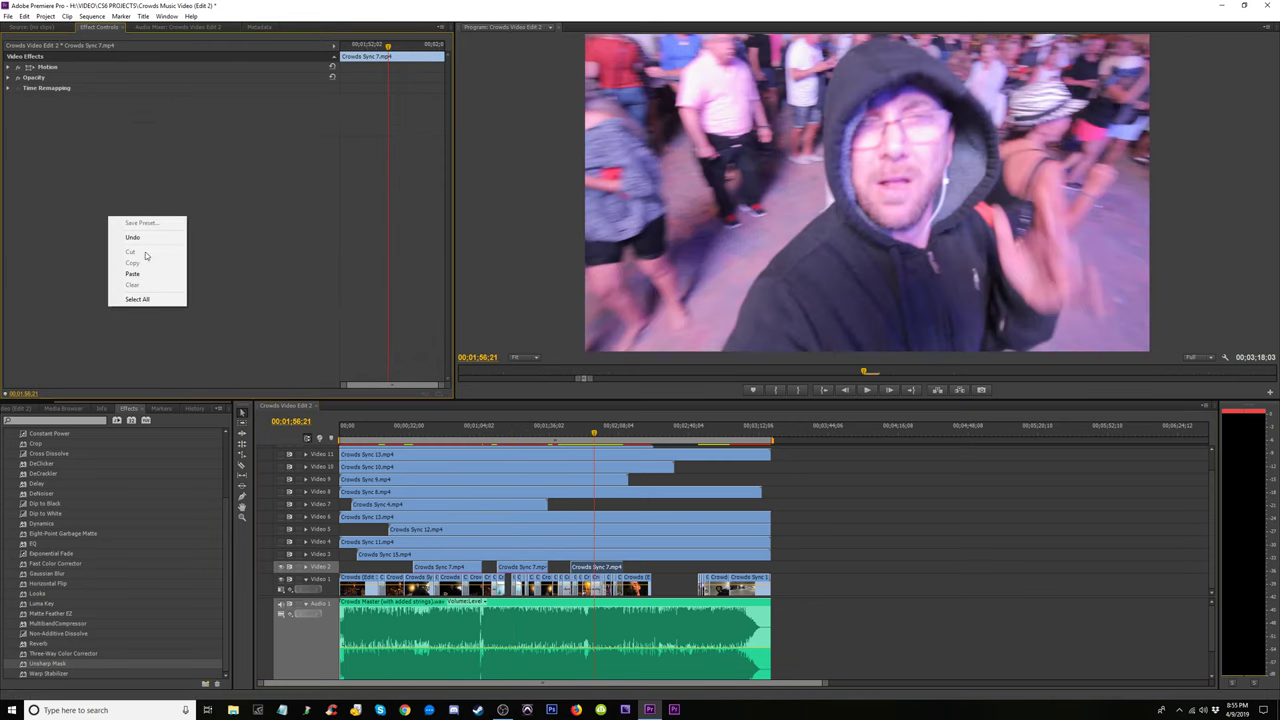
{"action": "left_click", "coordinate": [147, 273]}
{"action": "left_click", "coordinate": [605, 432]}
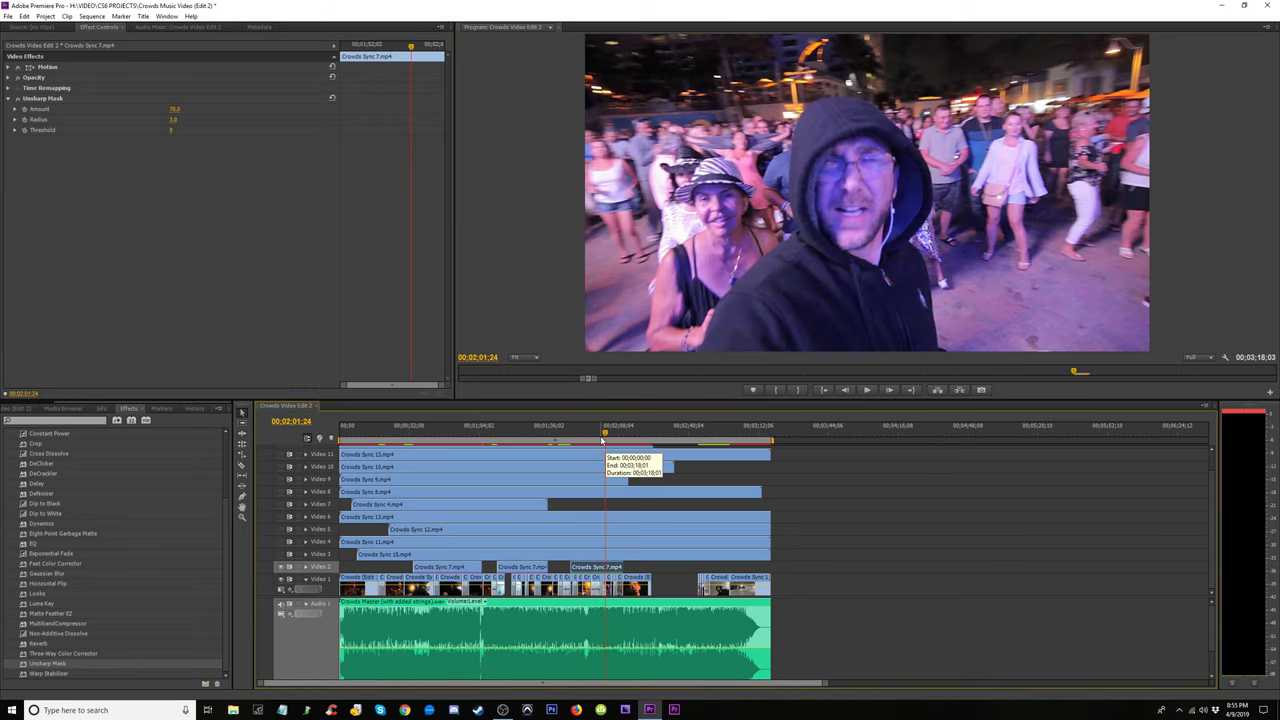
{"action": "left_click_drag", "start_coordinate": [602, 440], "coordinate": [587, 436]}
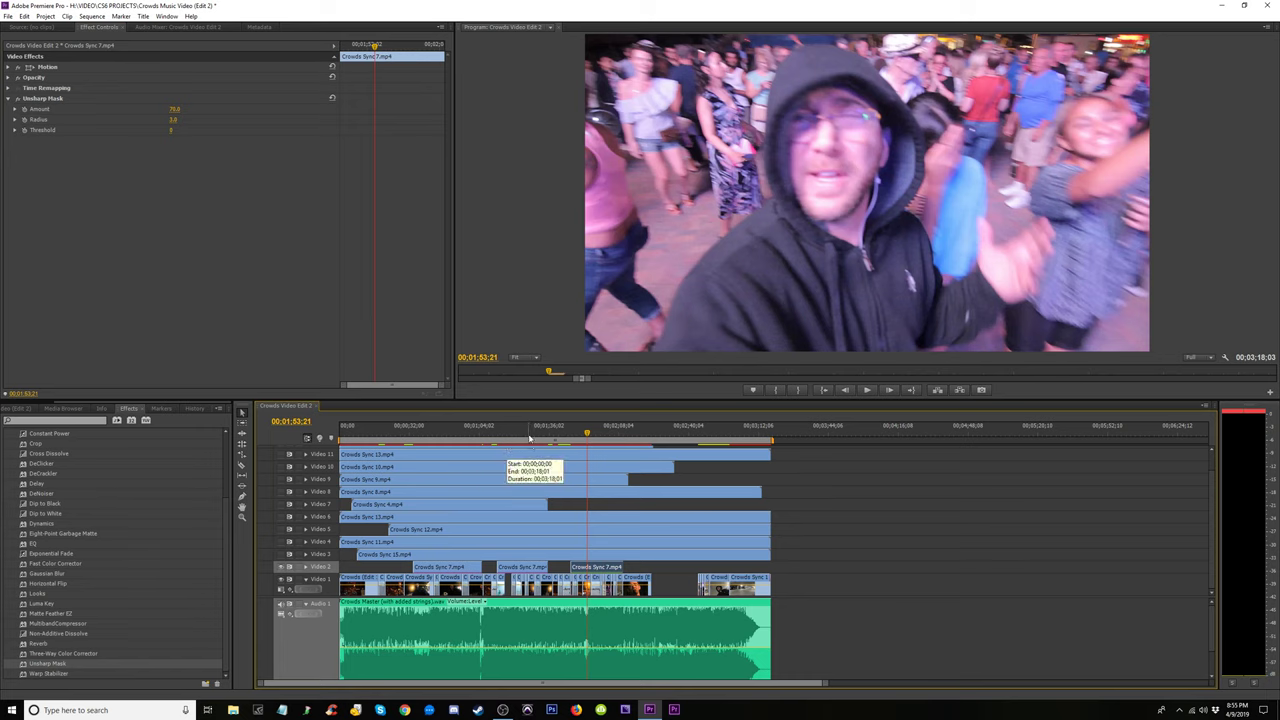
{"action": "scroll", "coordinate": [530, 438], "scroll_direction": "up", "scroll_amount": 3}
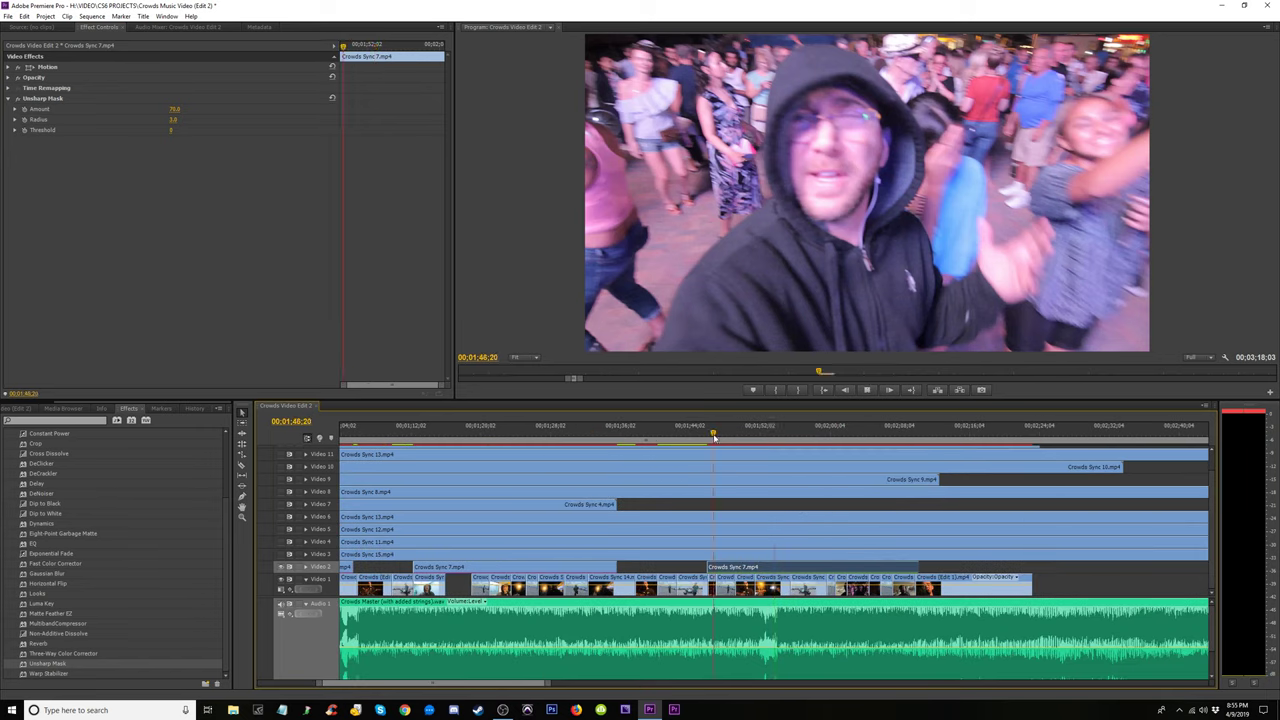
Trim the start of the Video 2 Crowds Sync 7 clip later and play back from the new edit
{"action": "key", "text": "space"}
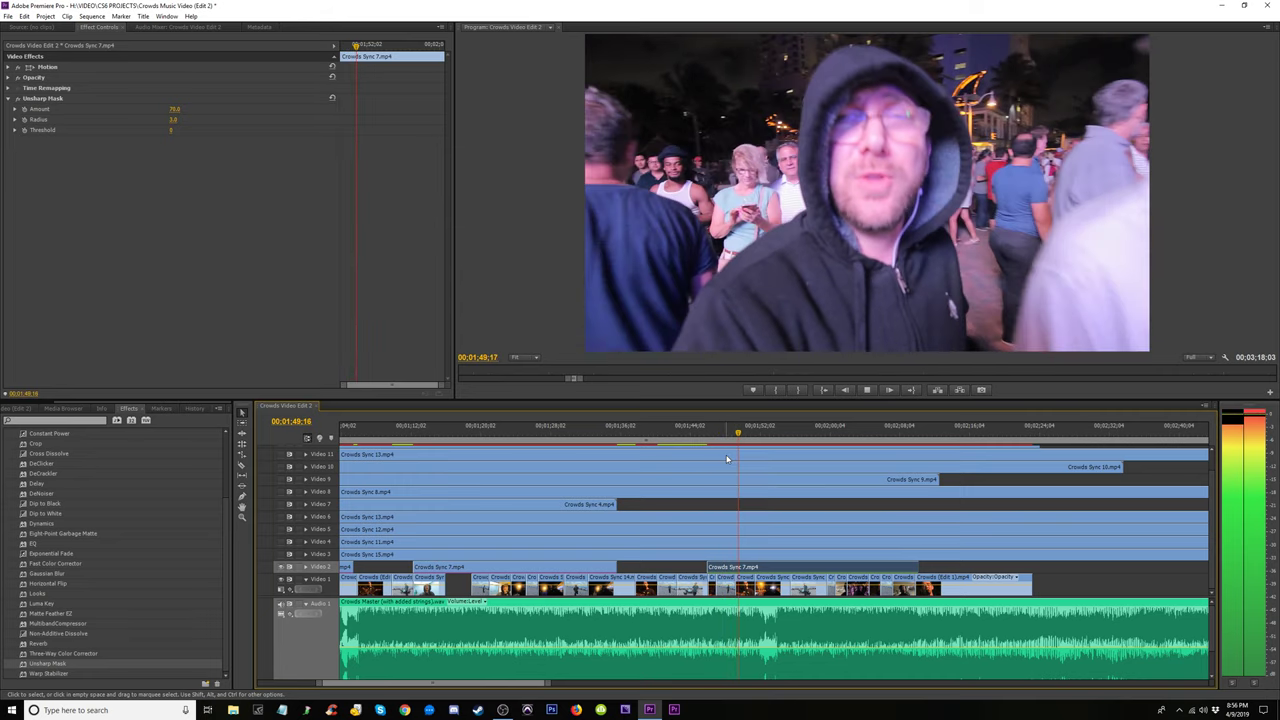
{"action": "key", "text": "space"}
{"action": "left_click_drag", "start_coordinate": [703, 566], "coordinate": [731, 566]}
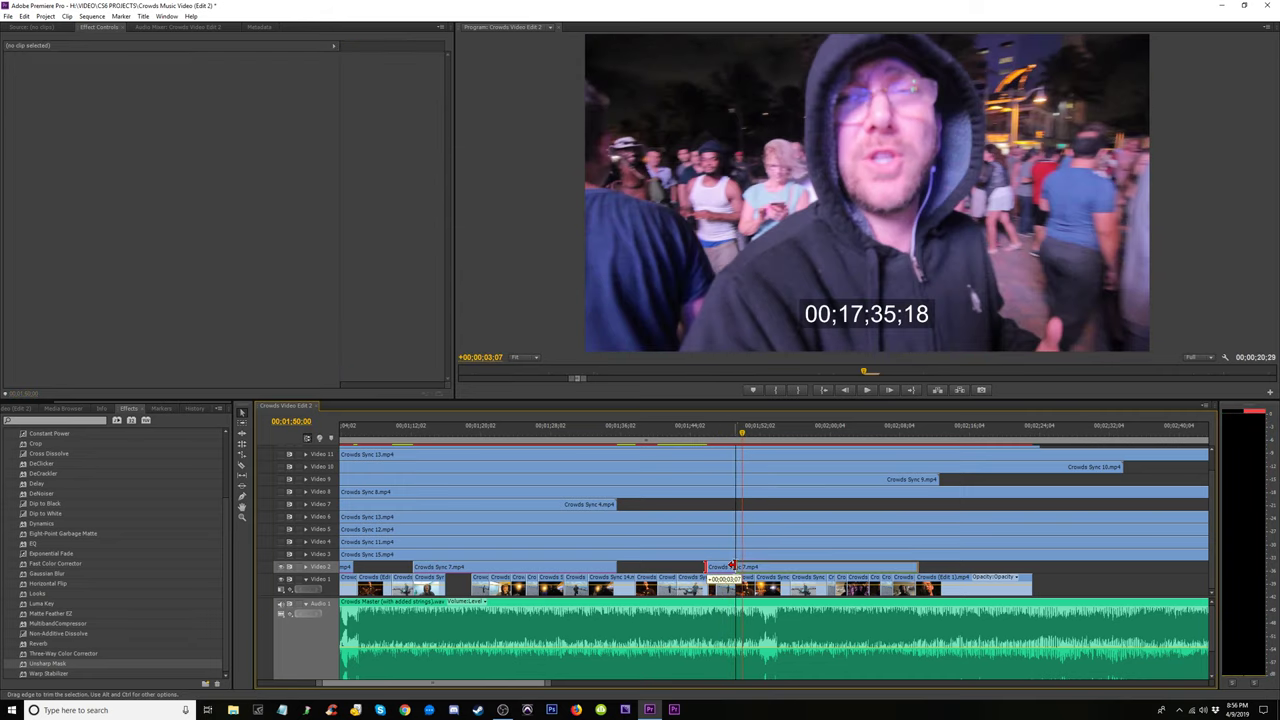
{"action": "left_click", "coordinate": [723, 437]}
{"action": "key", "text": "space"}
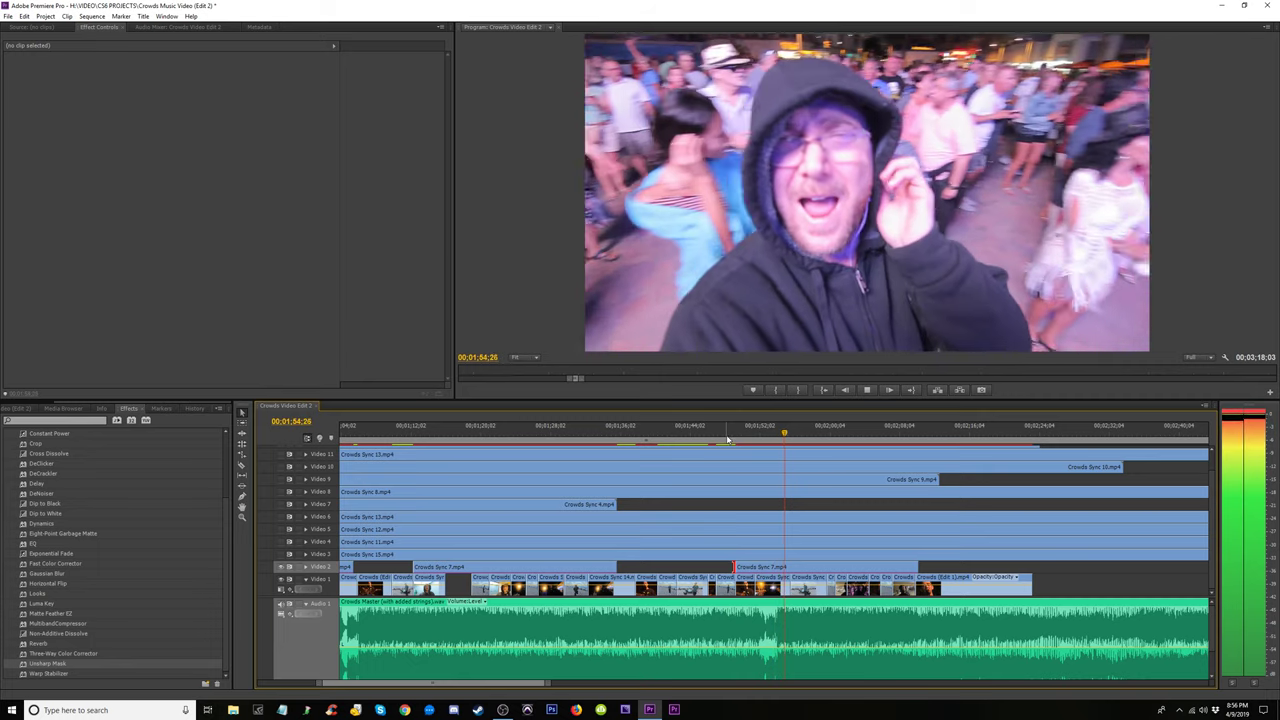
{"action": "key", "text": "space"}
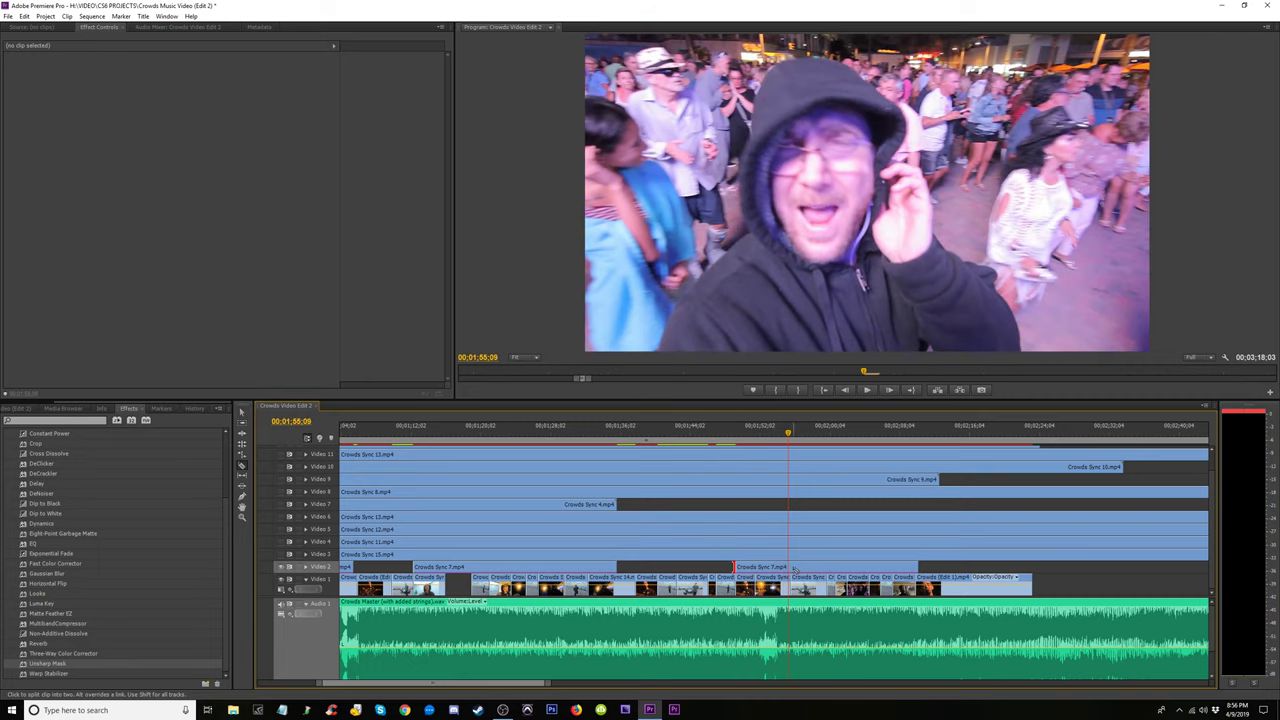
Shorten the Video 2 clip by about two seconds and review the trimmed section
{"action": "key", "text": "equal"}
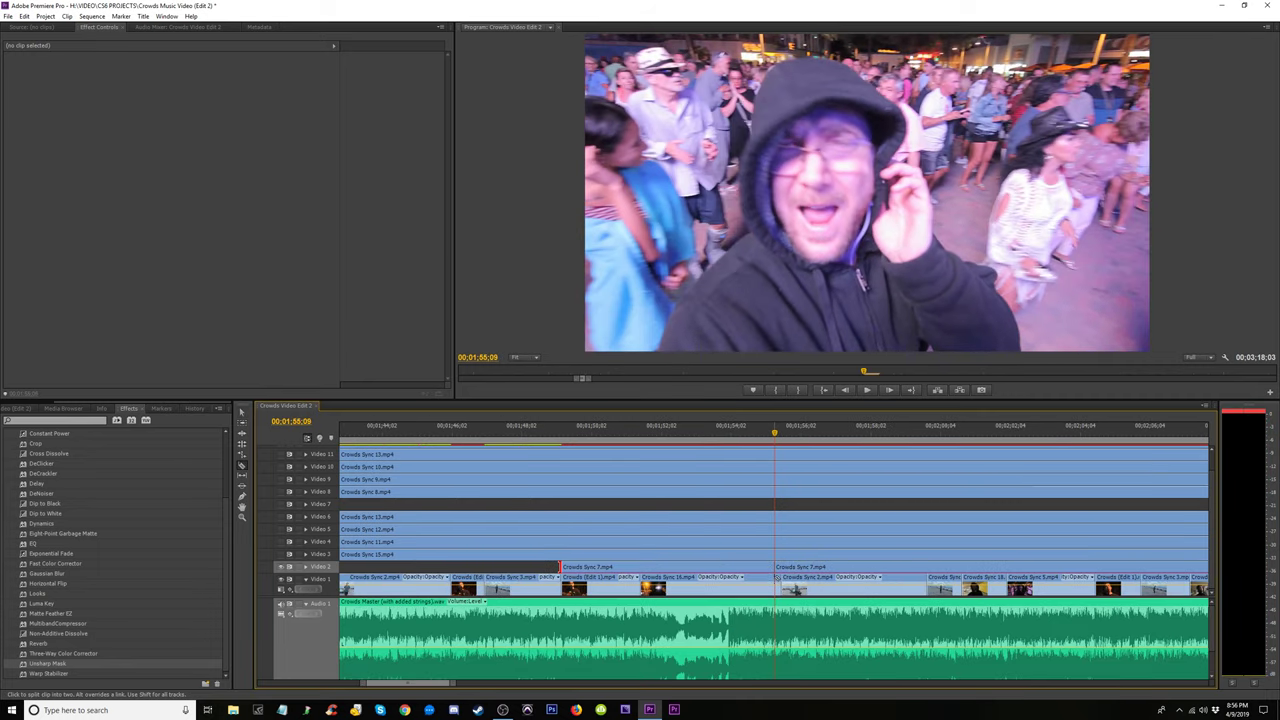
{"action": "left_click_drag", "start_coordinate": [767, 567], "coordinate": [690, 567]}
{"action": "left_click", "coordinate": [668, 432]}
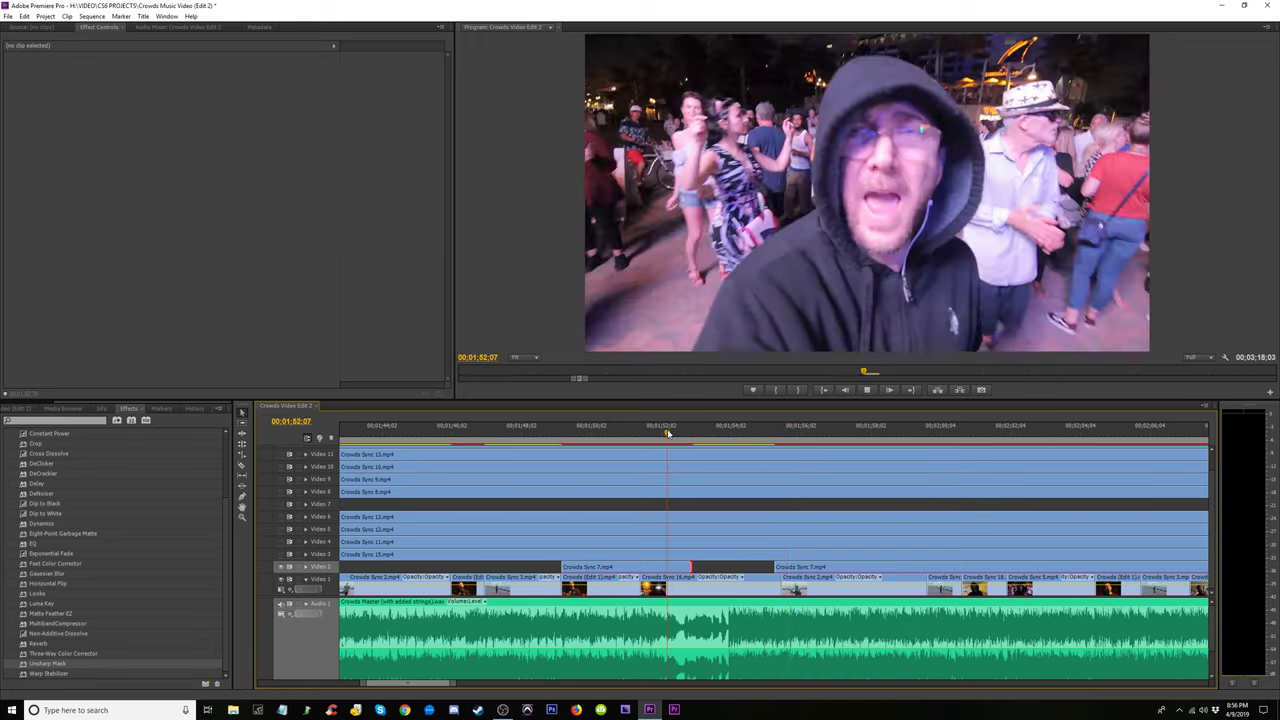
{"action": "key", "text": "space"}
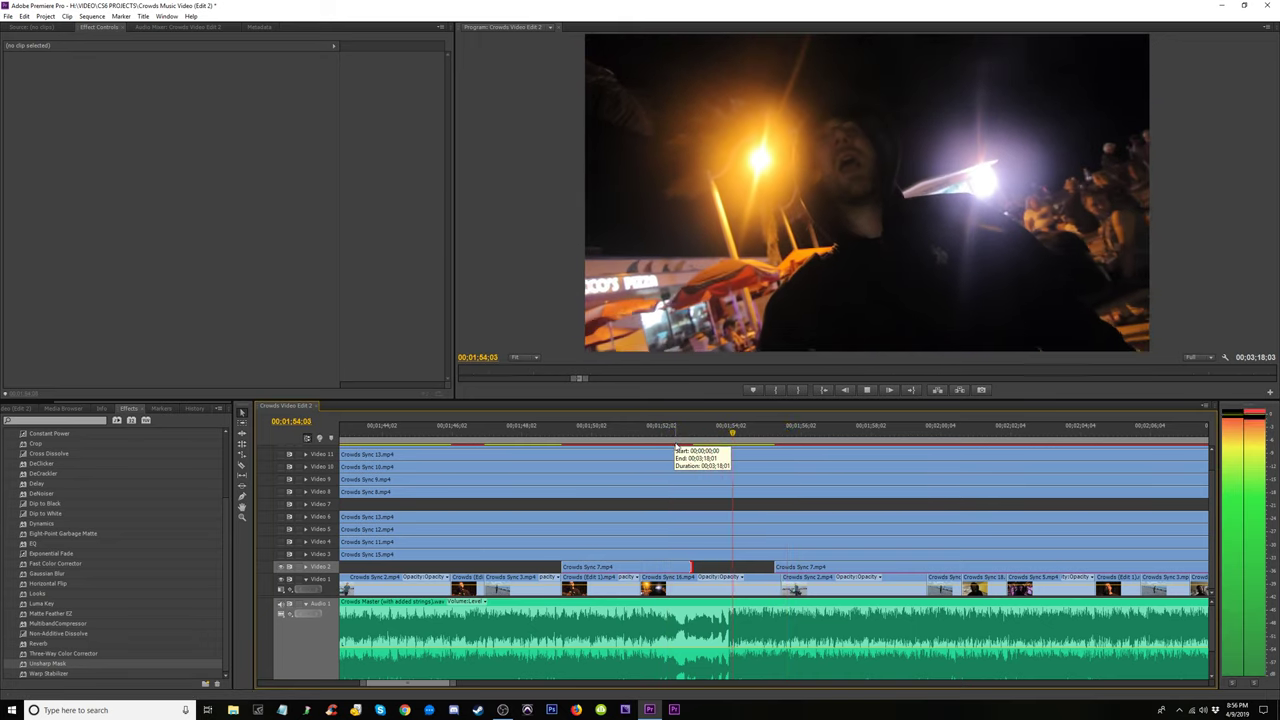
{"action": "key", "text": "space"}
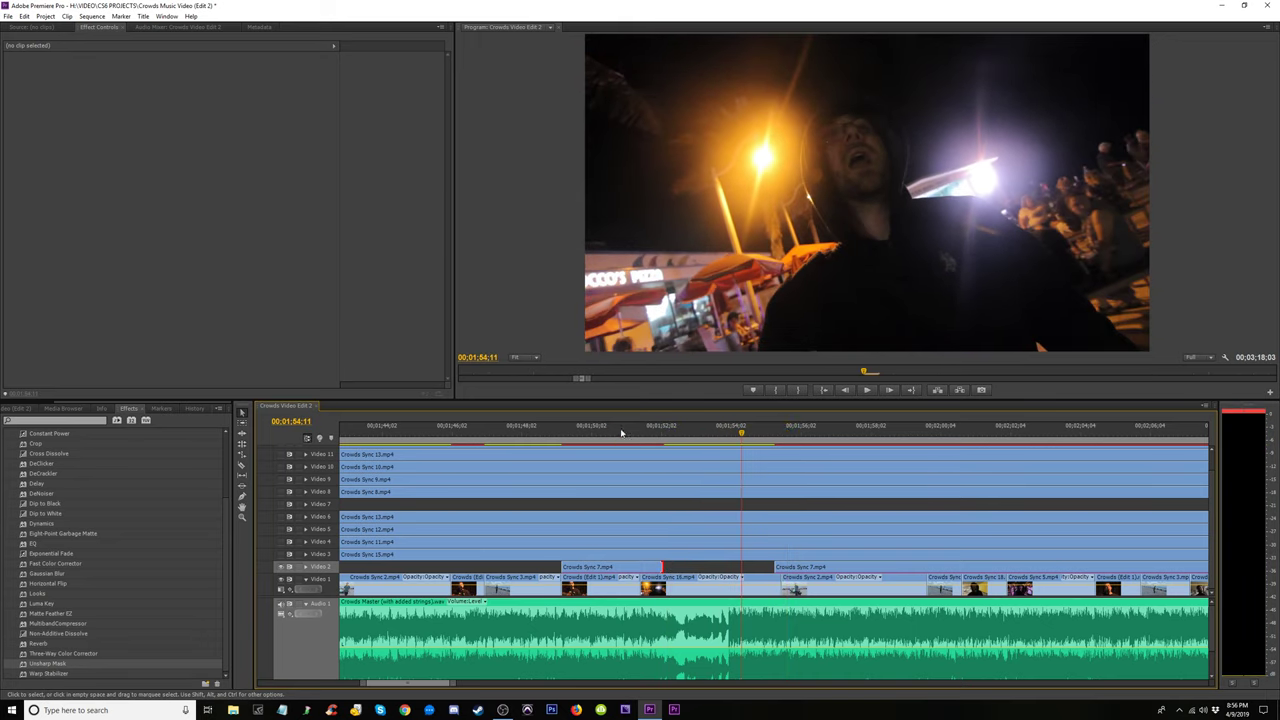
{"action": "left_click", "coordinate": [618, 432]}
{"action": "key", "text": "space"}
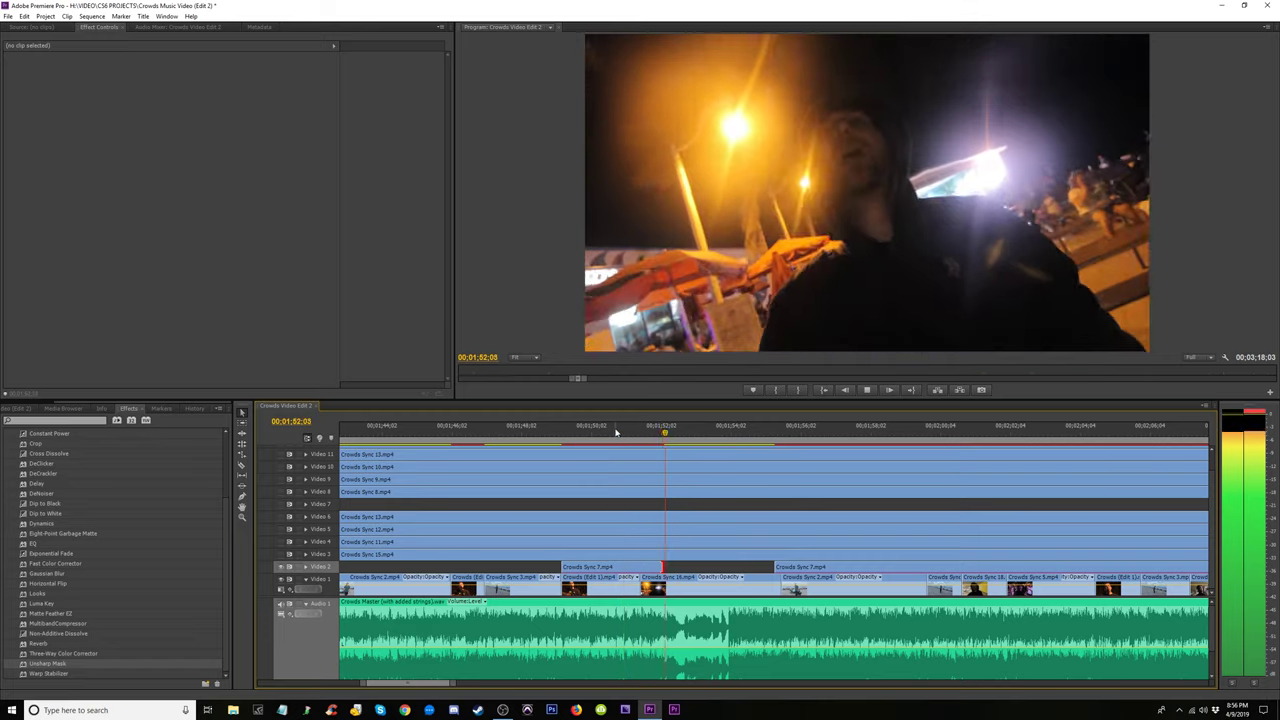
Move Crowds Sync 7 from Video 2 onto Video 1 and extend the Video 2 clip's end by about four seconds
{"action": "left_click_drag", "start_coordinate": [630, 593], "coordinate": [630, 590]}
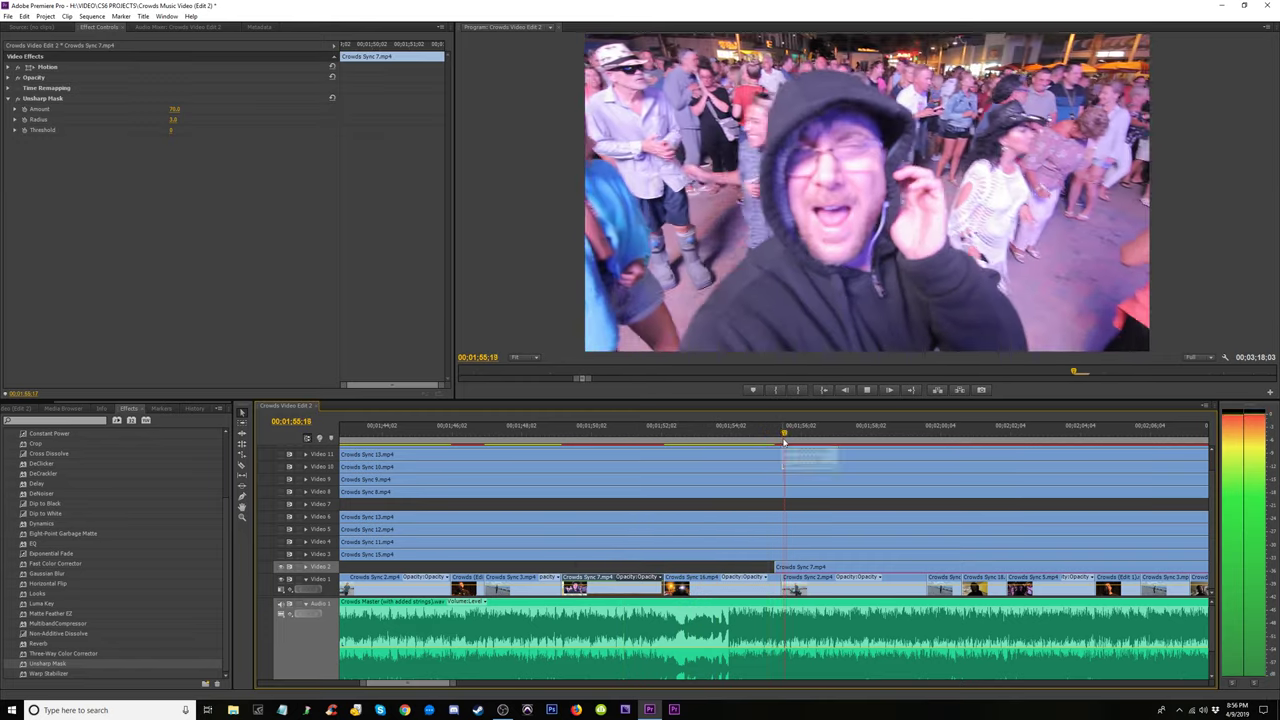
{"action": "left_click", "coordinate": [782, 566]}
{"action": "left_click_drag", "start_coordinate": [830, 566], "coordinate": [997, 567]}
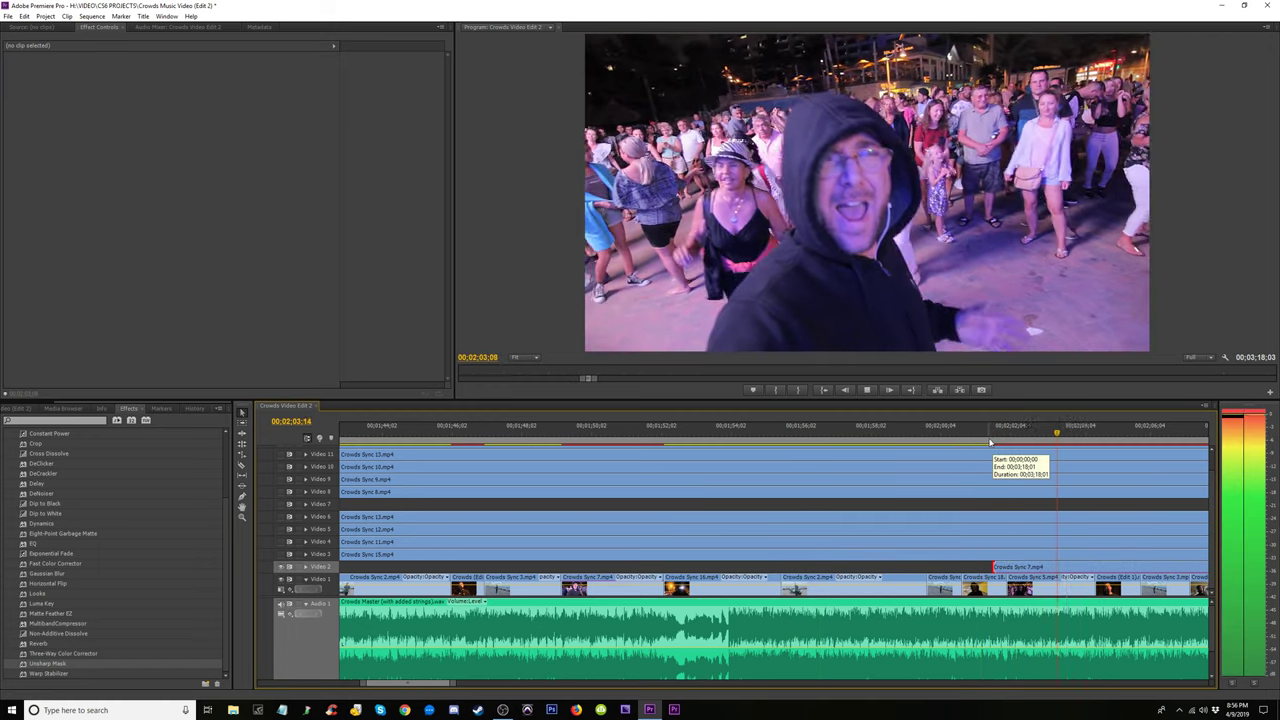
{"action": "key", "text": "space"}
{"action": "key", "text": "equal"}
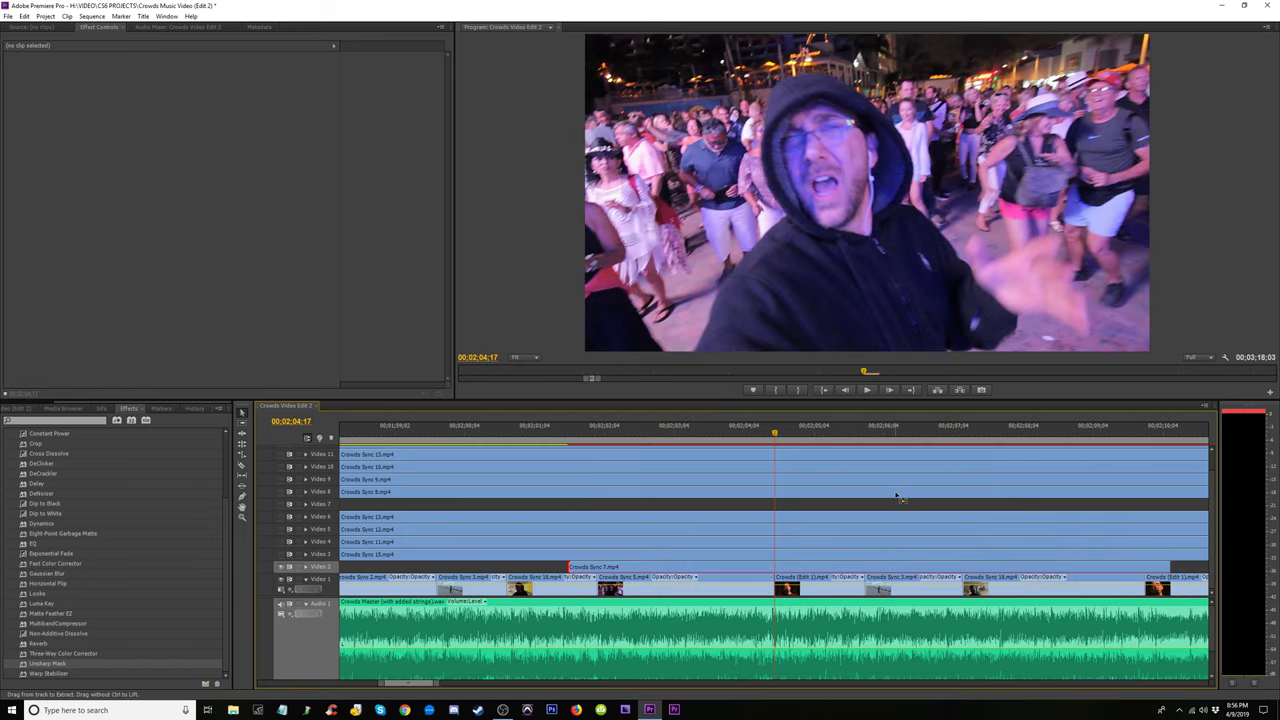
{"action": "left_click_drag", "start_coordinate": [621, 445], "coordinate": [597, 445]}
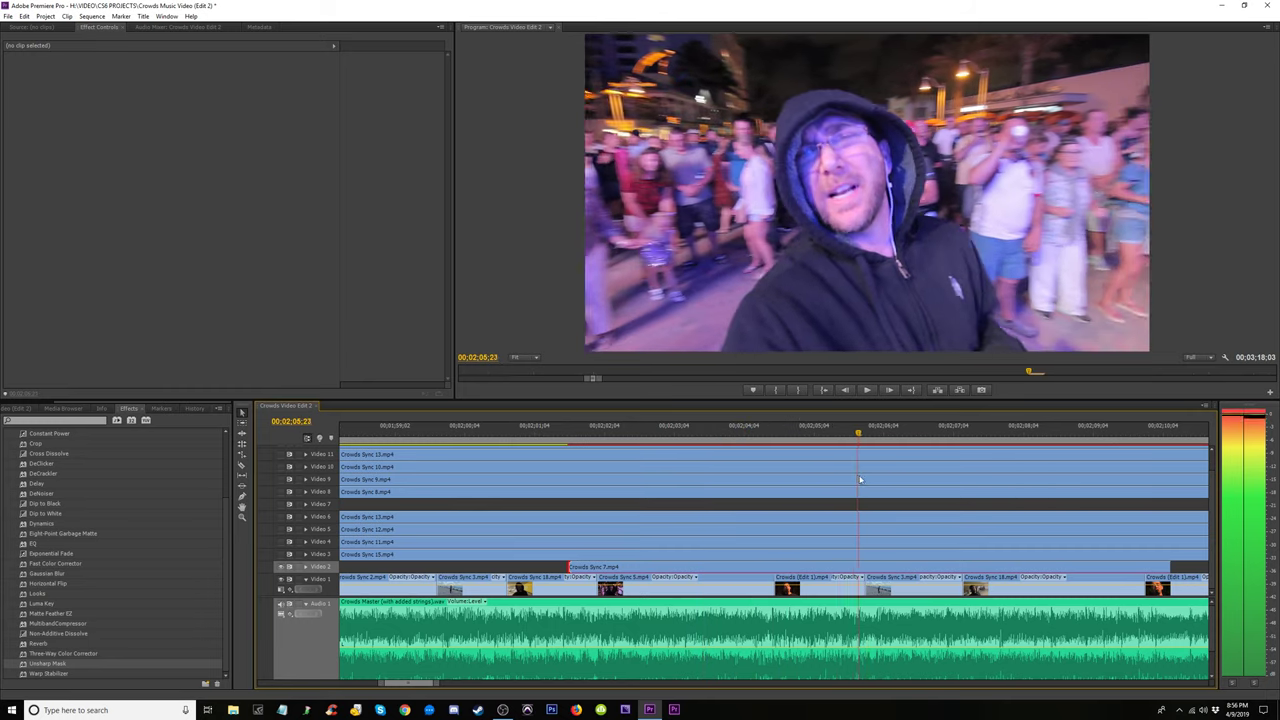
{"action": "left_click_drag", "start_coordinate": [735, 433], "coordinate": [566, 433]}
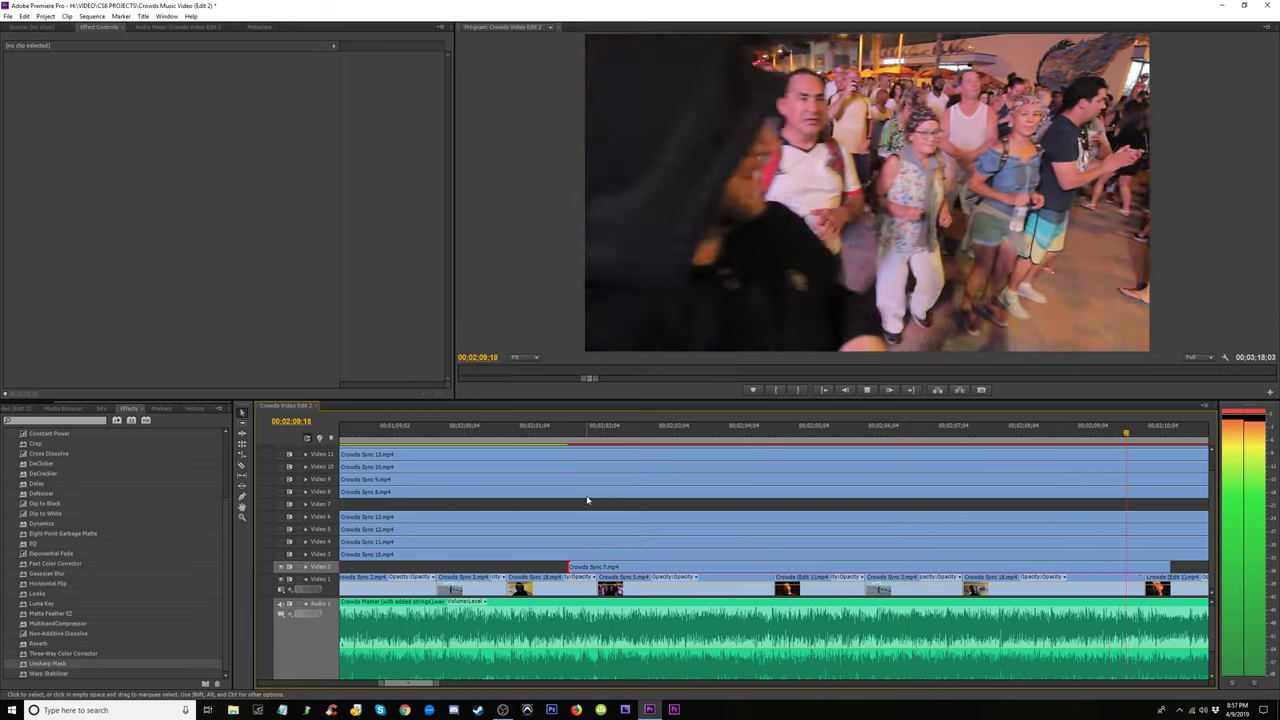
Review 00;02;06 to 00;02;09 and trim the later Crowds Sync 7 piece to start at 00;02;09;09
{"action": "key", "text": "minus"}
{"action": "key", "text": "space"}
{"action": "key", "text": "minus"}
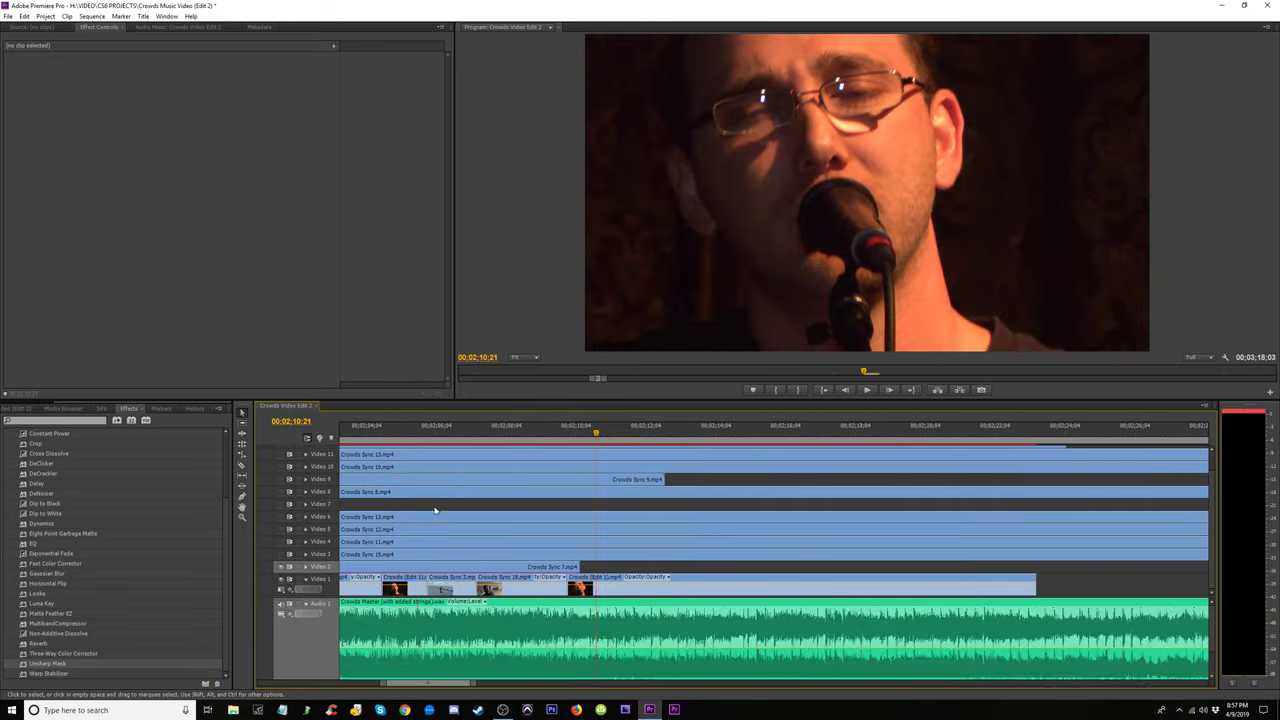
{"action": "key", "text": "minus"}
{"action": "left_click", "coordinate": [605, 432]}
{"action": "key", "text": "equal"}
{"action": "key", "text": "space"}
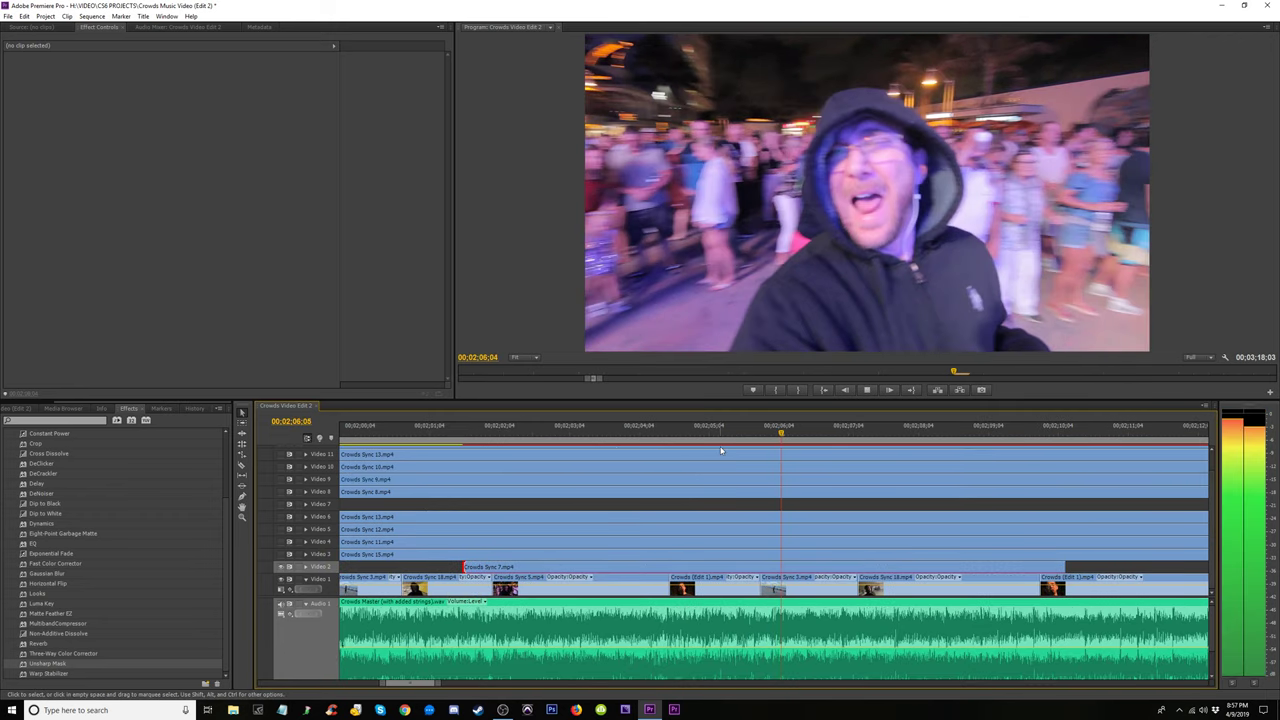
{"action": "key", "text": "space"}
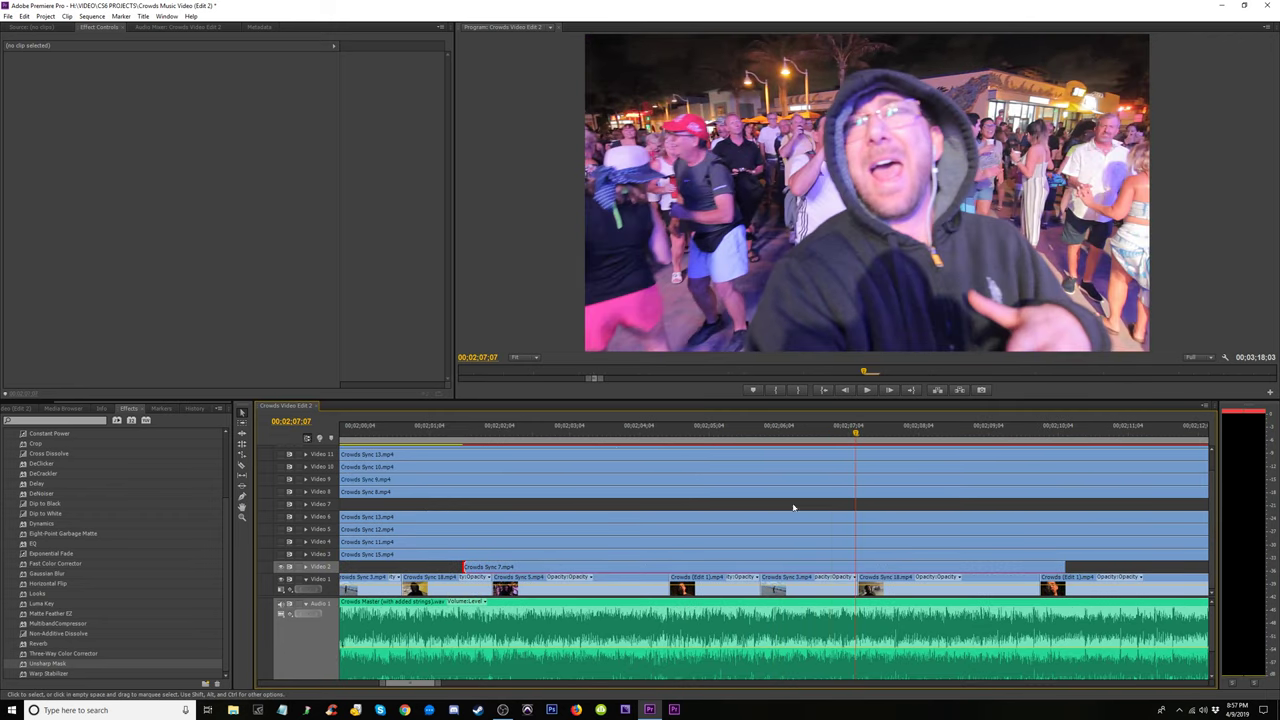
{"action": "key", "text": "space"}
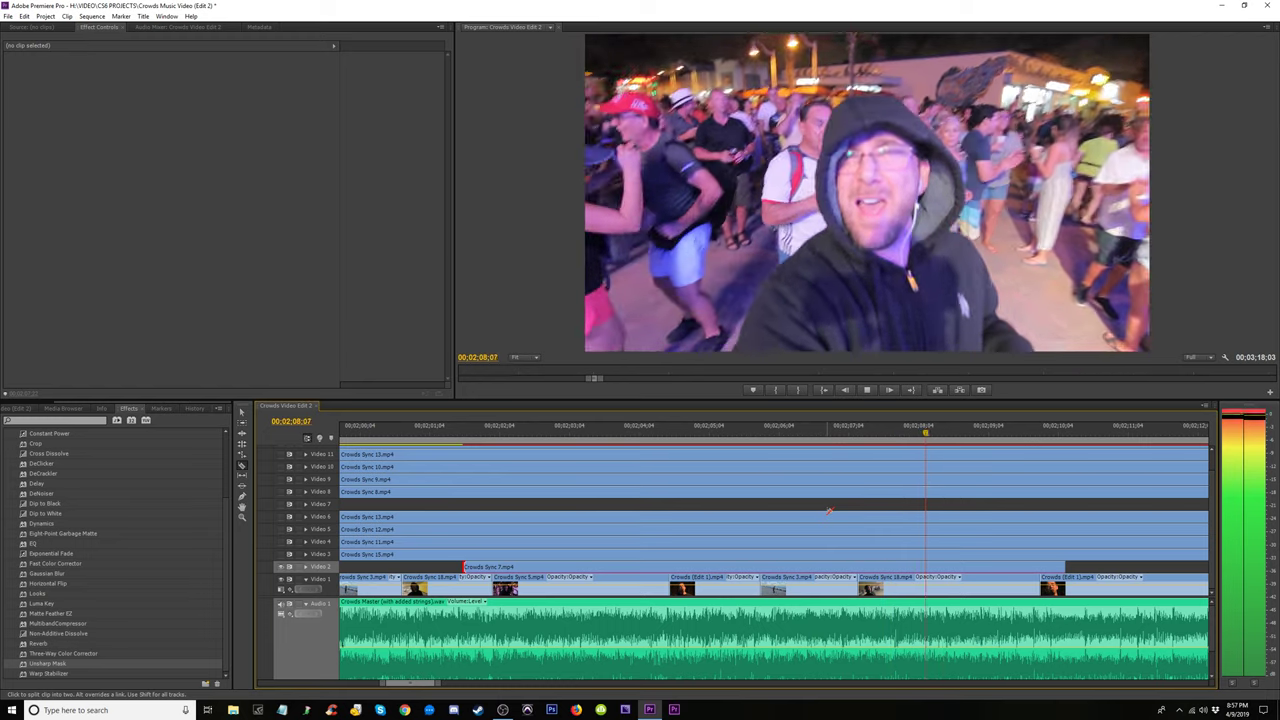
{"action": "key", "text": "space"}
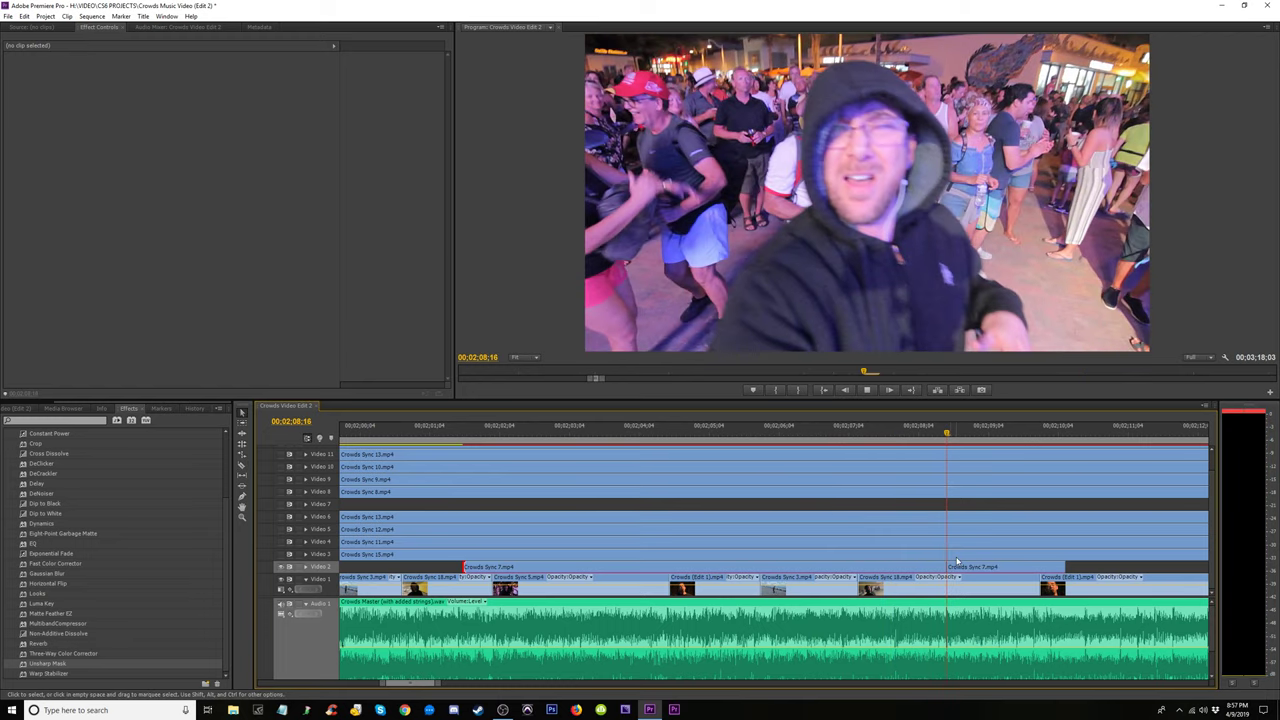
{"action": "key", "text": "space"}
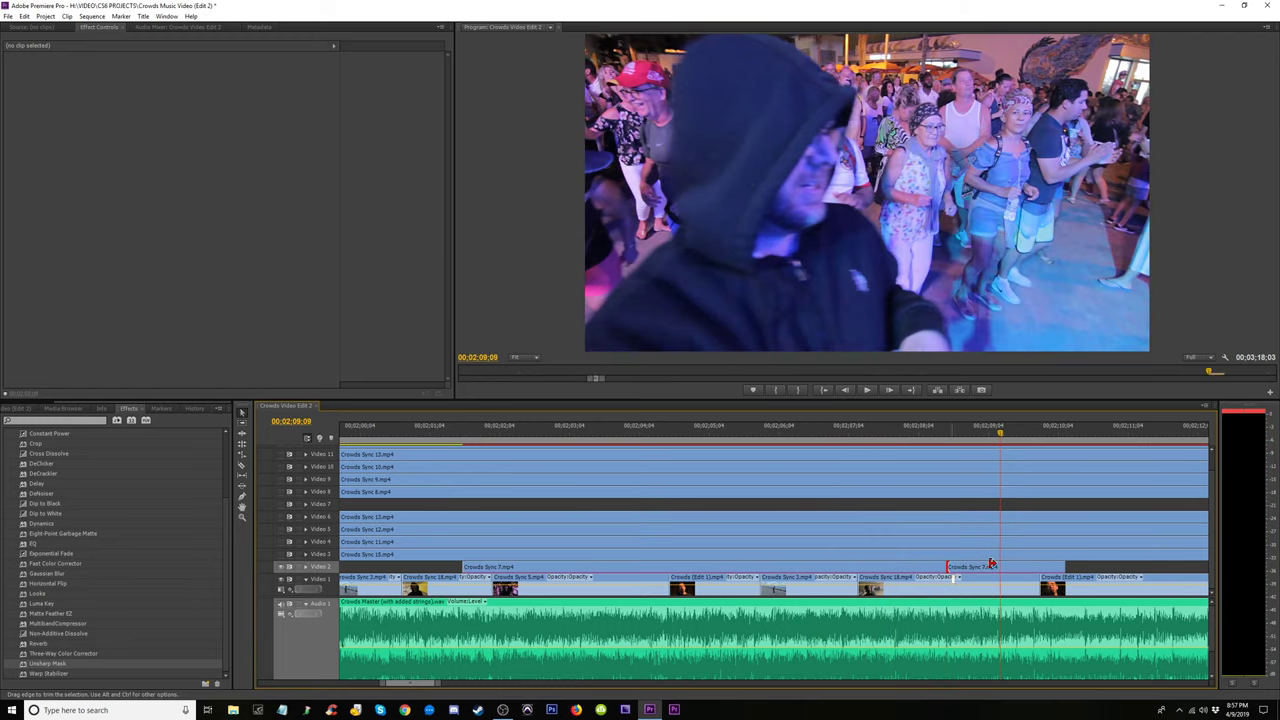
{"action": "left_click_drag", "start_coordinate": [990, 565], "coordinate": [1004, 565]}
Shorten the end of the first Crowds Sync 7 piece and review playback through 00;02;11
{"action": "left_click_drag", "start_coordinate": [983, 430], "coordinate": [690, 448]}
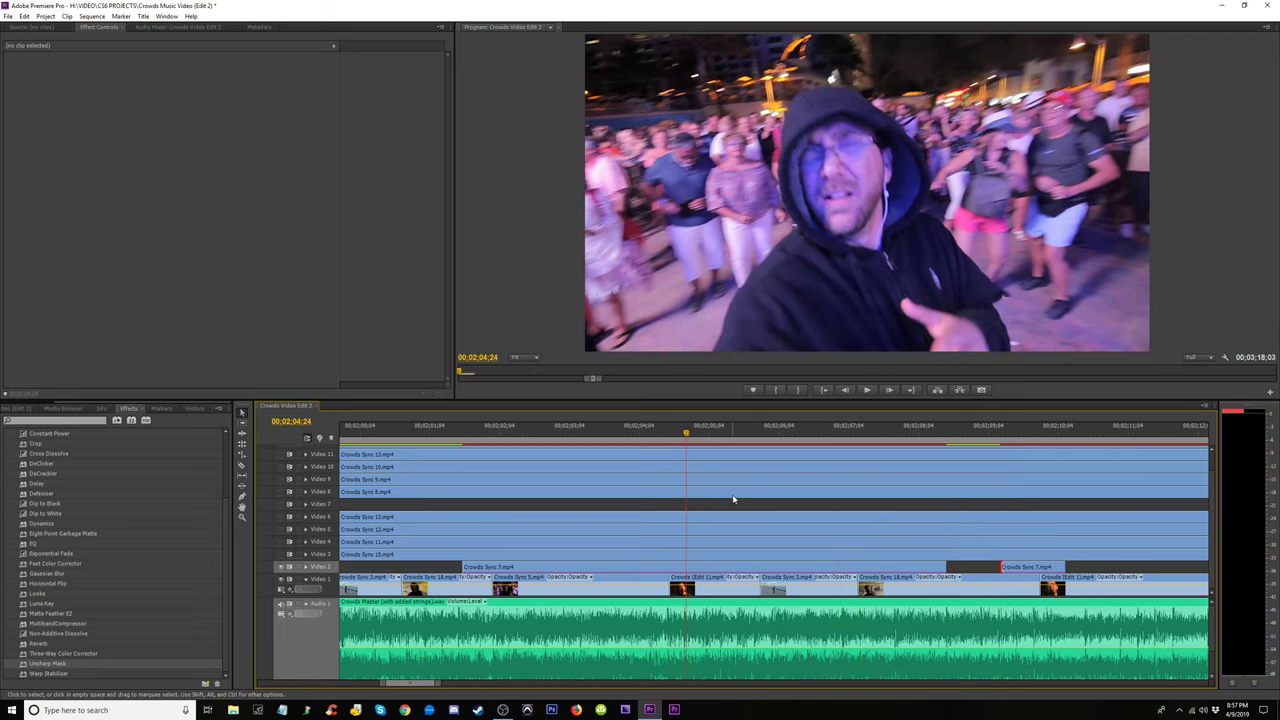
{"action": "key", "text": "space"}
{"action": "left_click", "coordinate": [624, 432]}
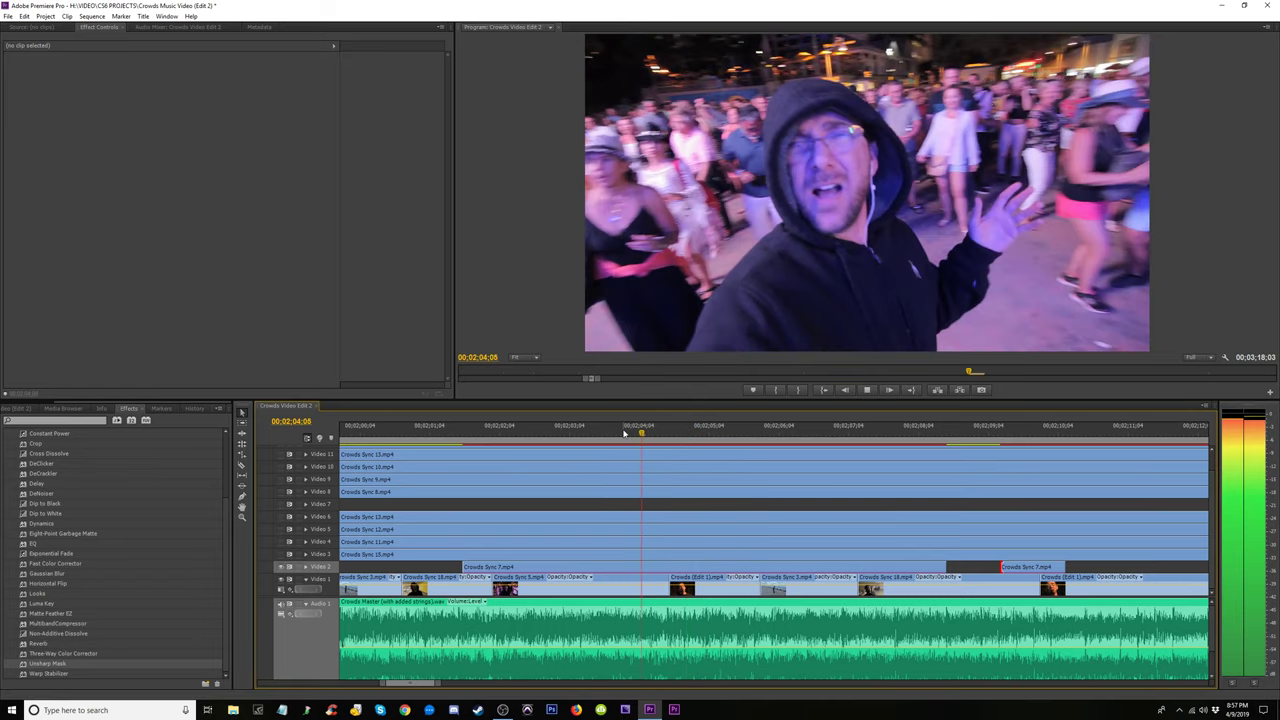
{"action": "left_click", "coordinate": [622, 432]}
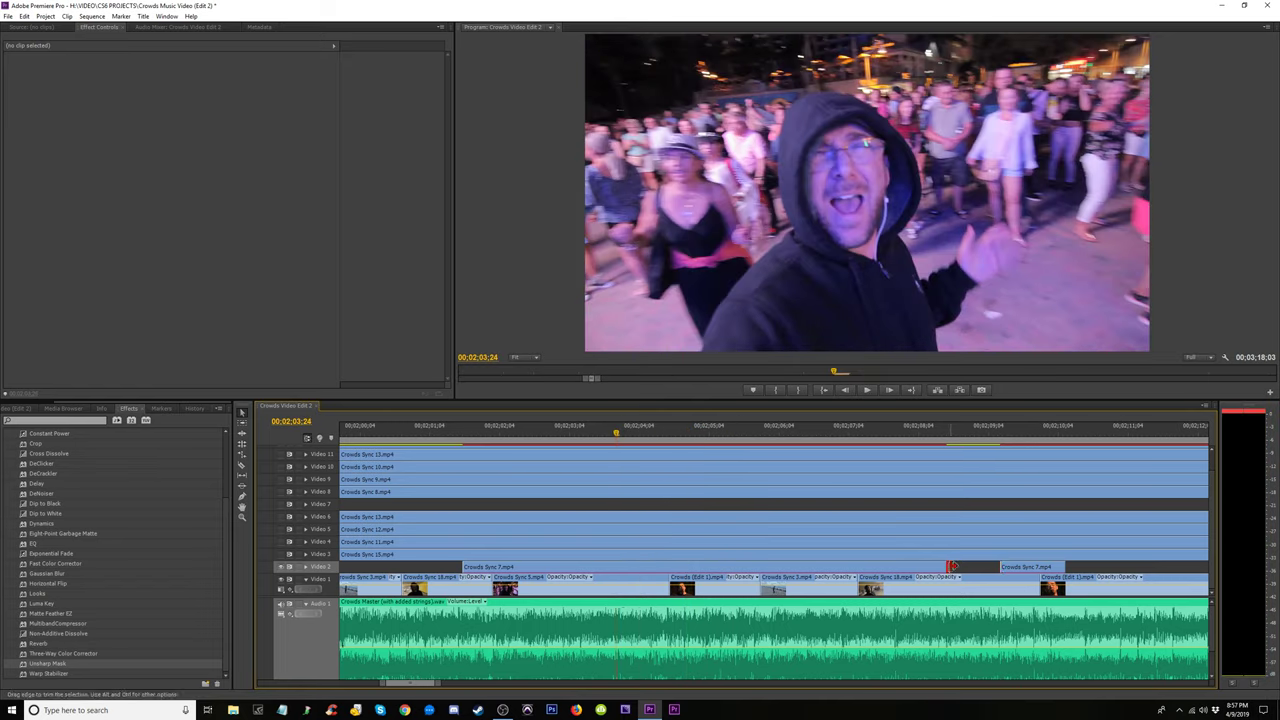
{"action": "left_click_drag", "start_coordinate": [953, 567], "coordinate": [670, 567]}
{"action": "key", "text": "space"}
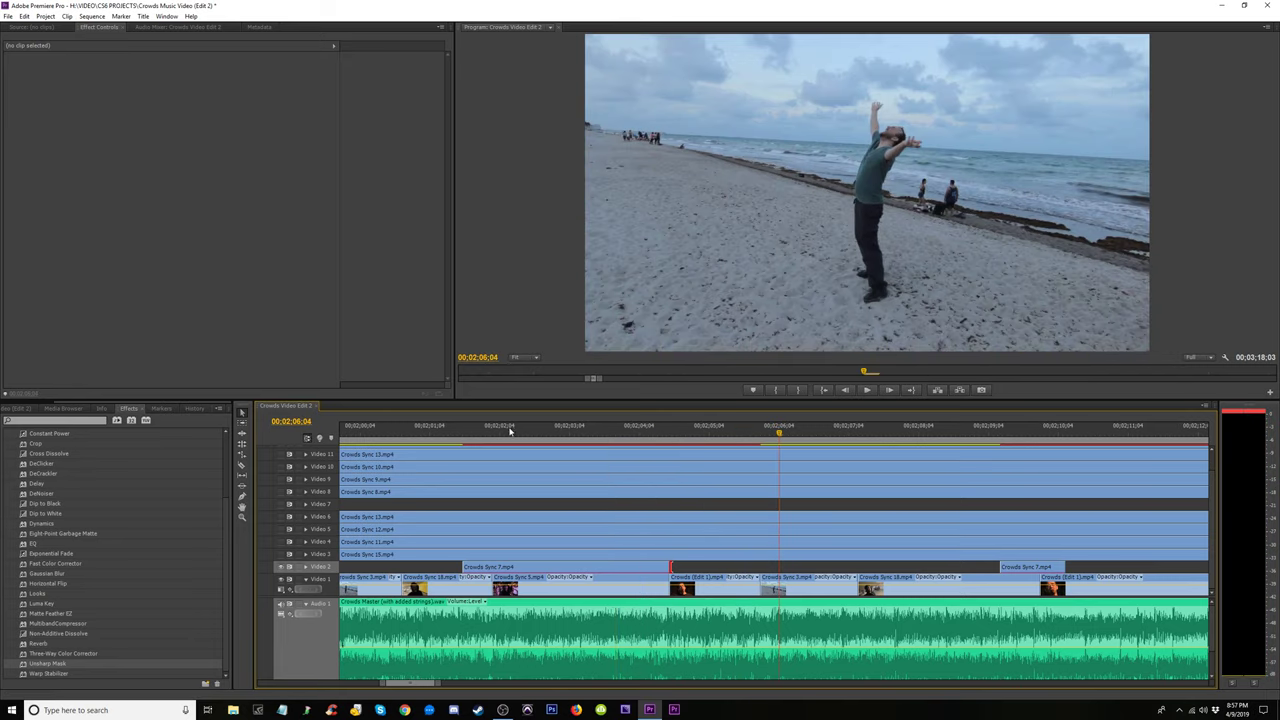
{"action": "left_click", "coordinate": [446, 432]}
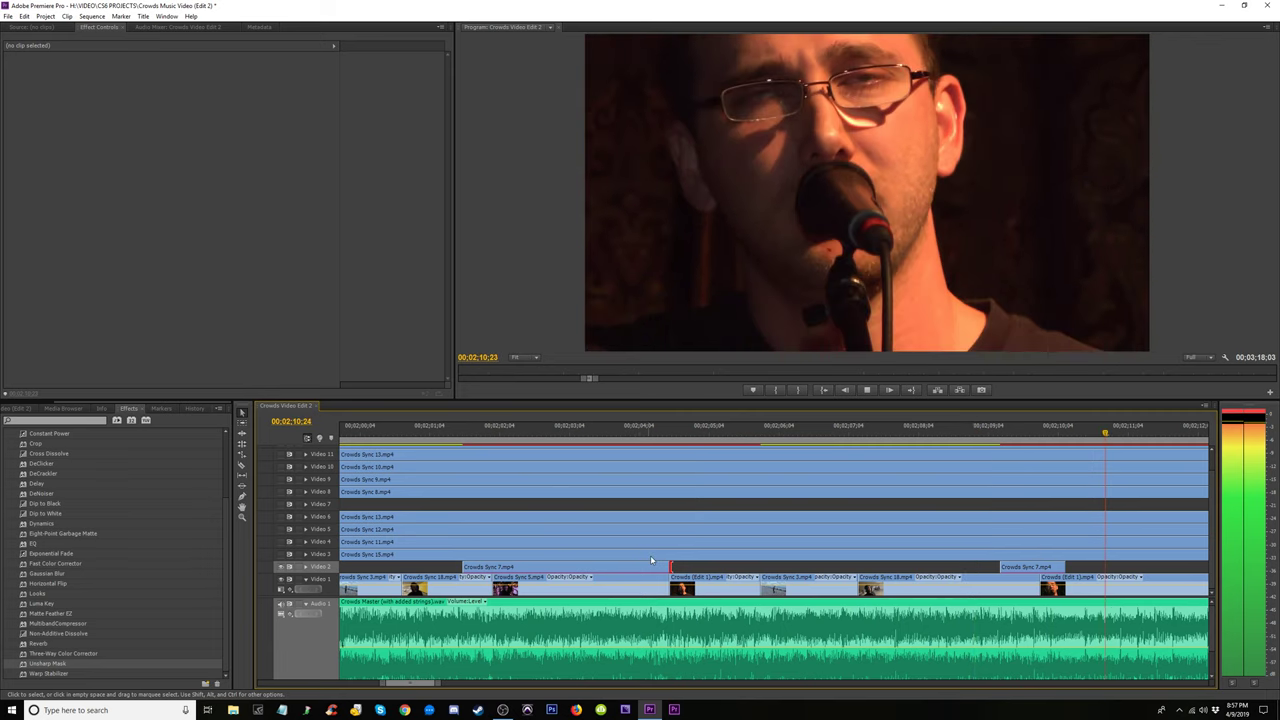
{"action": "key", "text": "space"}
Select Crowds Sync 7, hide Video 2 output, and play from 00;02;02;26 to preview Video 1
{"action": "left_click", "coordinate": [1040, 568]}
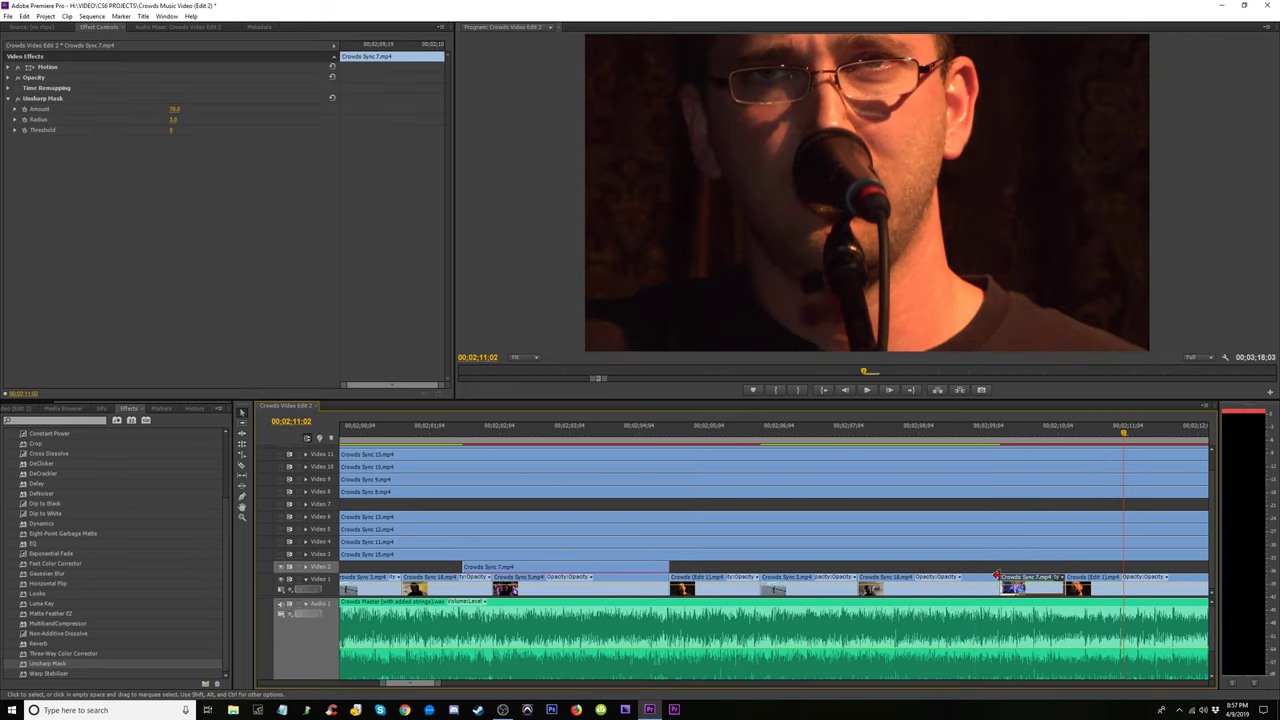
{"action": "key", "text": "minus"}
{"action": "key", "text": "minus"}
{"action": "key", "text": "minus"}
{"action": "left_click", "coordinate": [730, 440]}
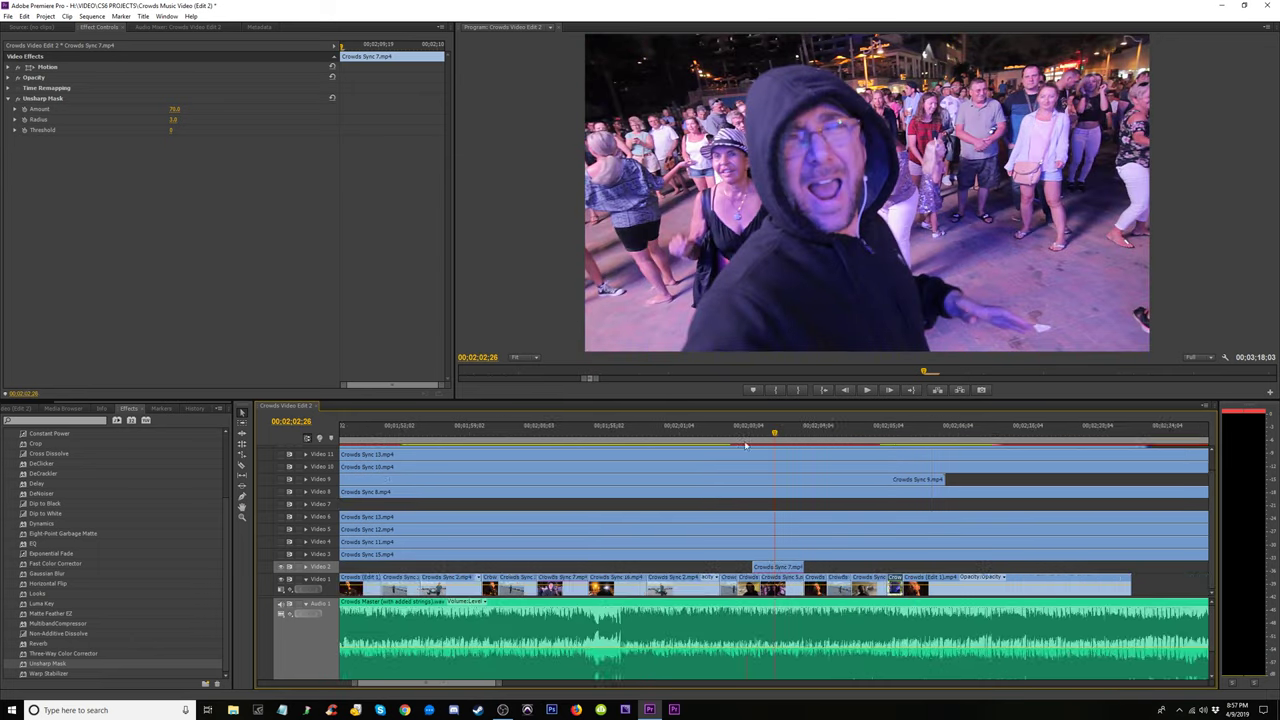
{"action": "key", "text": "equal"}
{"action": "key", "text": "equal"}
{"action": "key", "text": "equal"}
{"action": "left_click", "coordinate": [288, 567]}
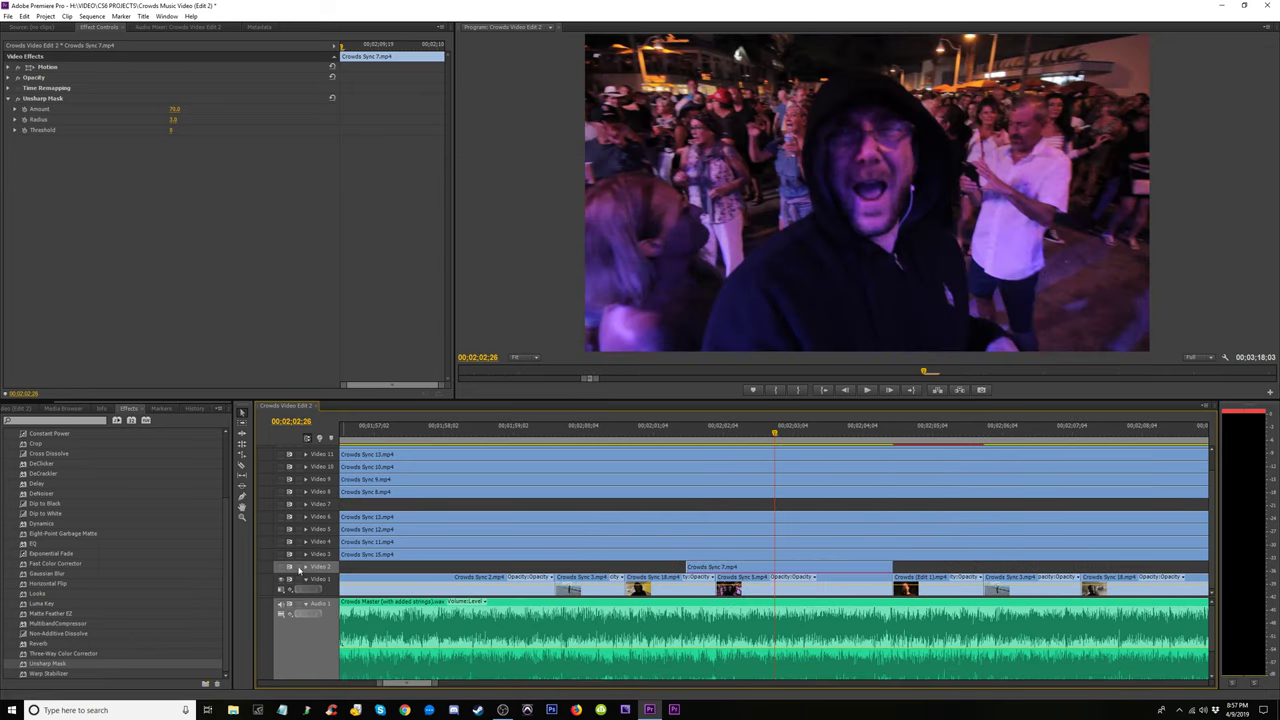
{"action": "key", "text": "space"}
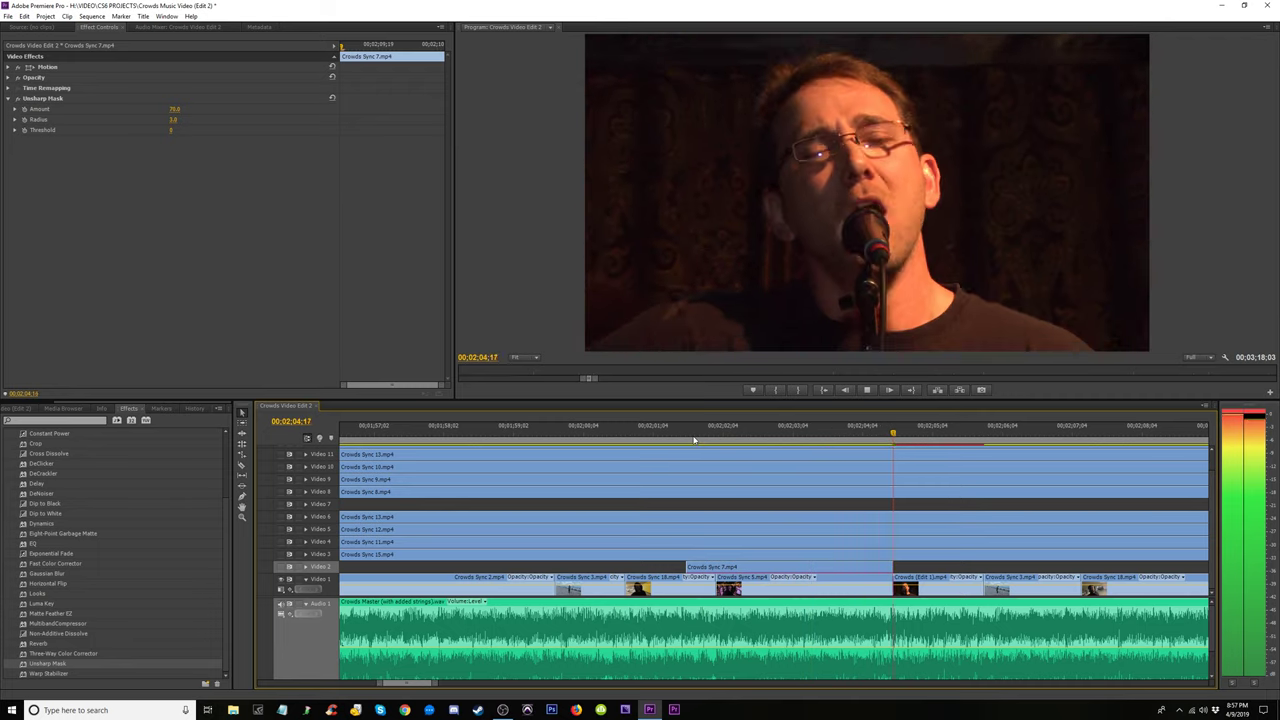
{"action": "key", "text": "space"}
Replay the section between 00;01;58 and 00;02;05 to find the cut point
{"action": "left_click", "coordinate": [761, 438]}
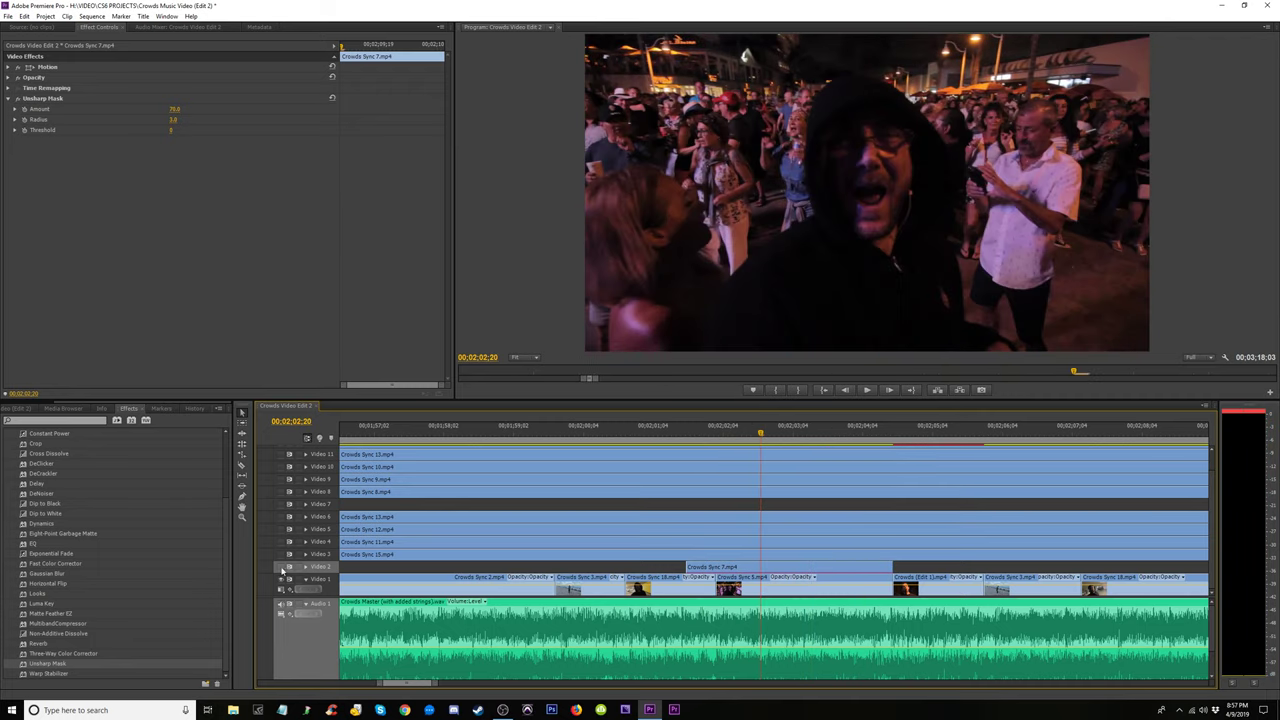
{"action": "left_click", "coordinate": [673, 433]}
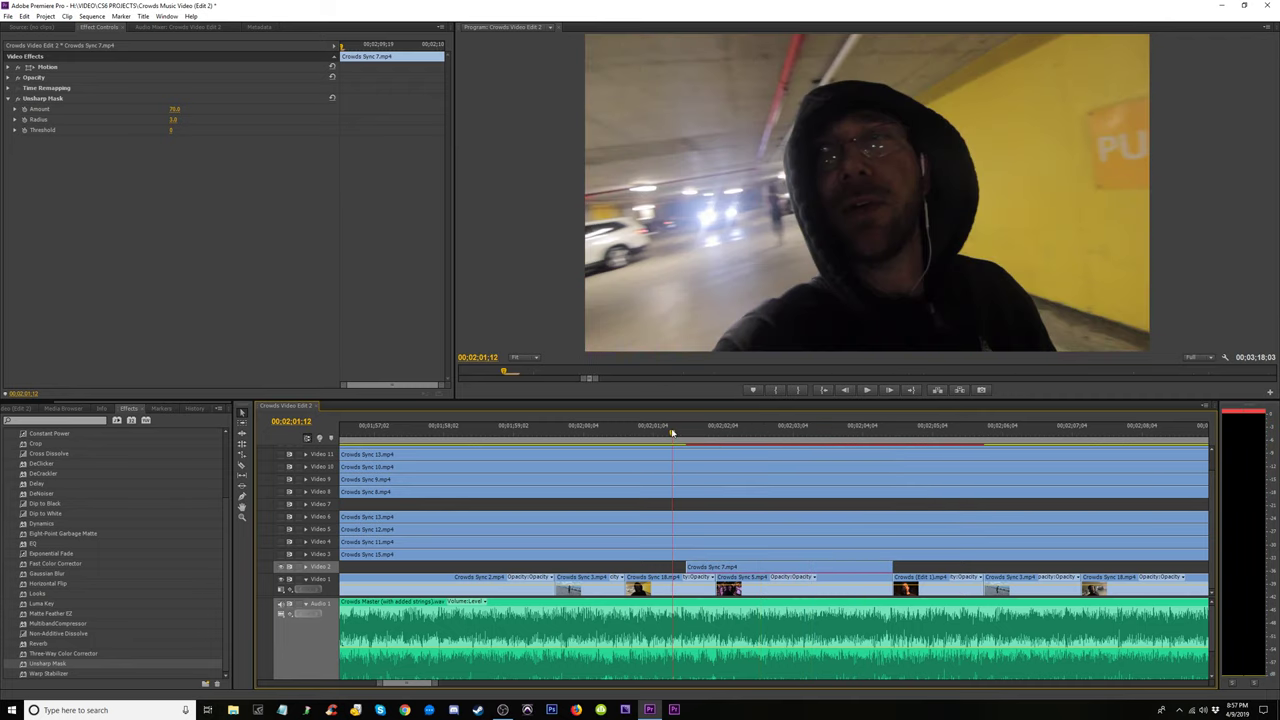
{"action": "key", "text": "space"}
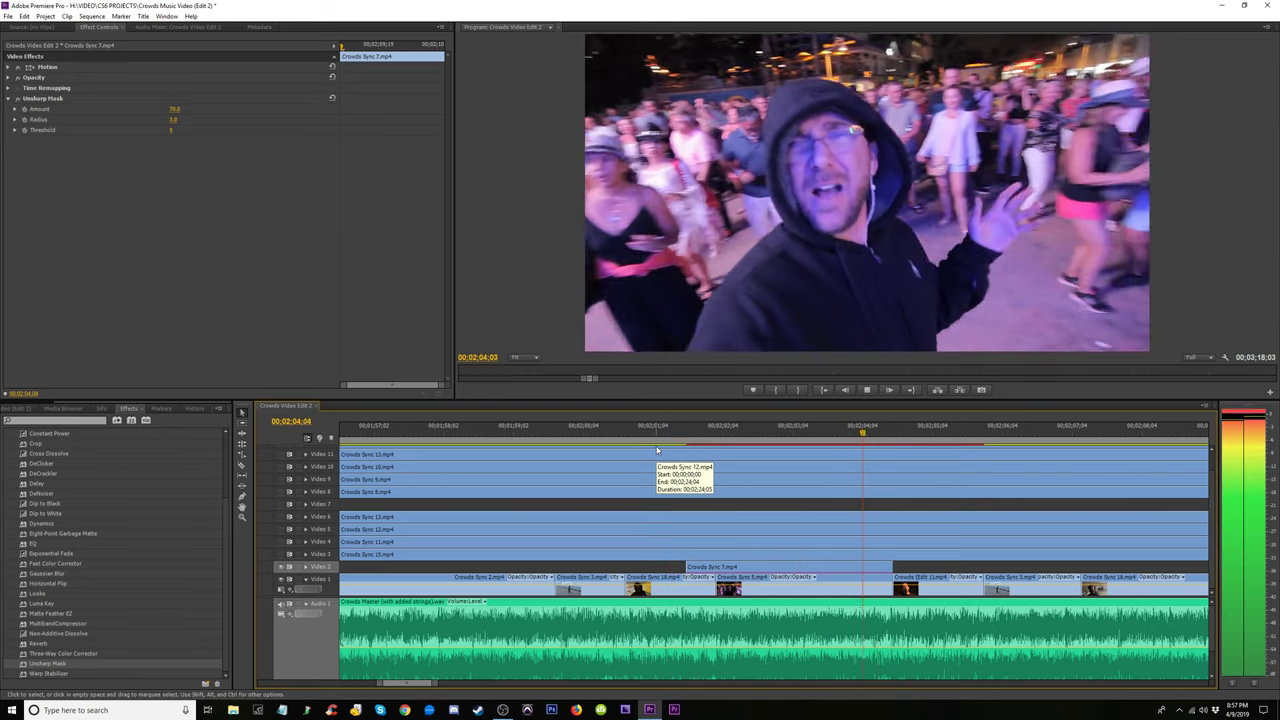
{"action": "key", "text": "space"}
{"action": "left_click", "coordinate": [660, 433]}
{"action": "key", "text": "space"}
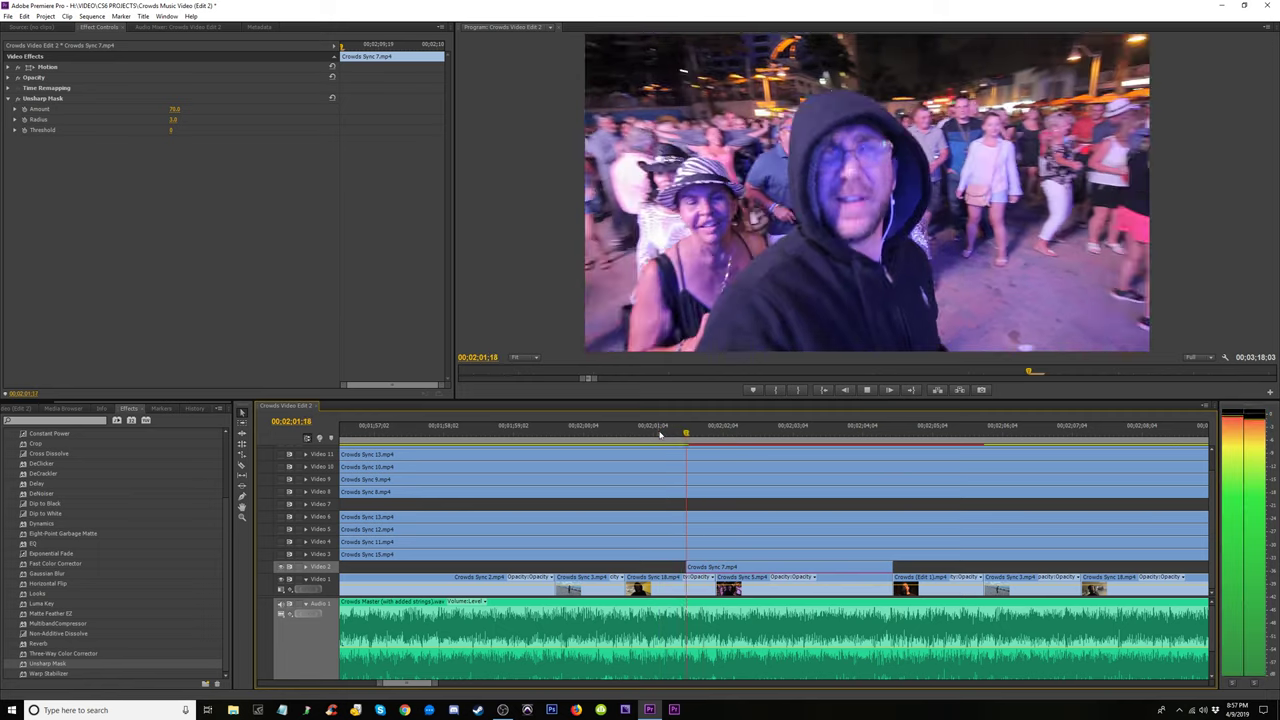
{"action": "key", "text": "space"}
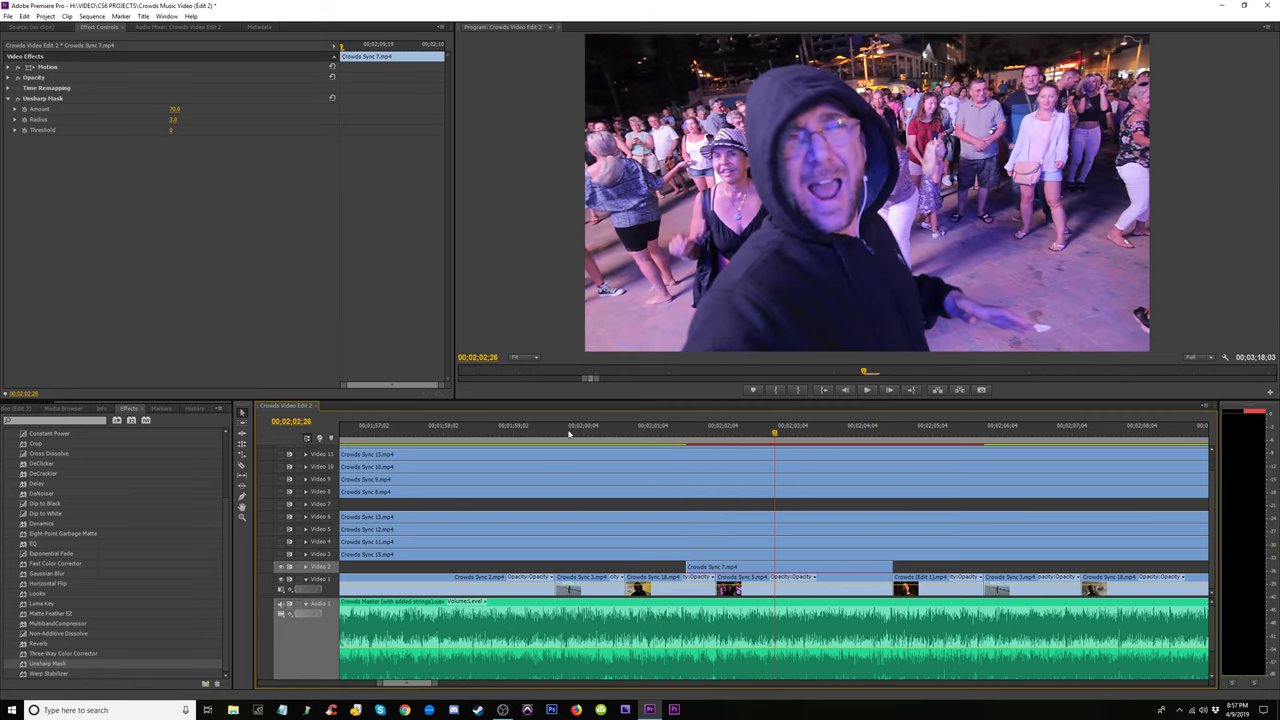
{"action": "left_click", "coordinate": [543, 435]}
{"action": "key", "text": "space"}
{"action": "left_click", "coordinate": [467, 433]}
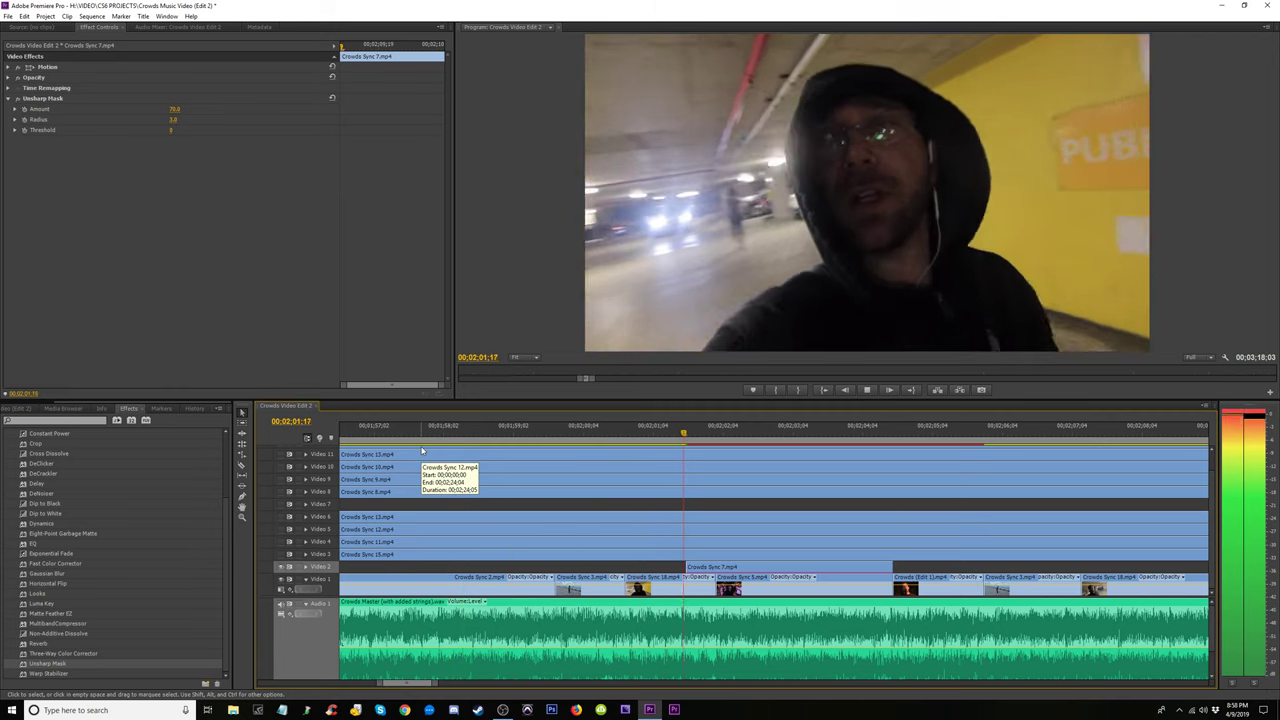
{"action": "key", "text": "space"}
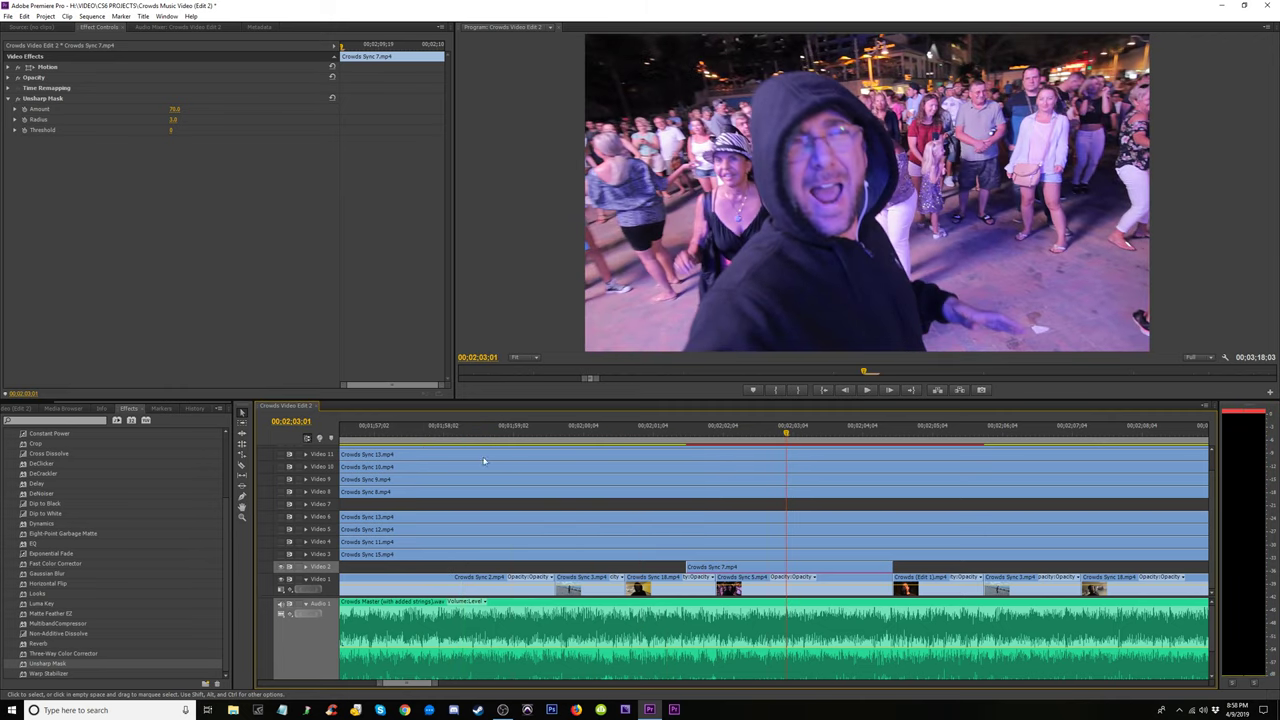
Zoom in on the timeline and replay the crowd shot around 00;02;02–00;02;05
{"action": "key", "text": "equal"}
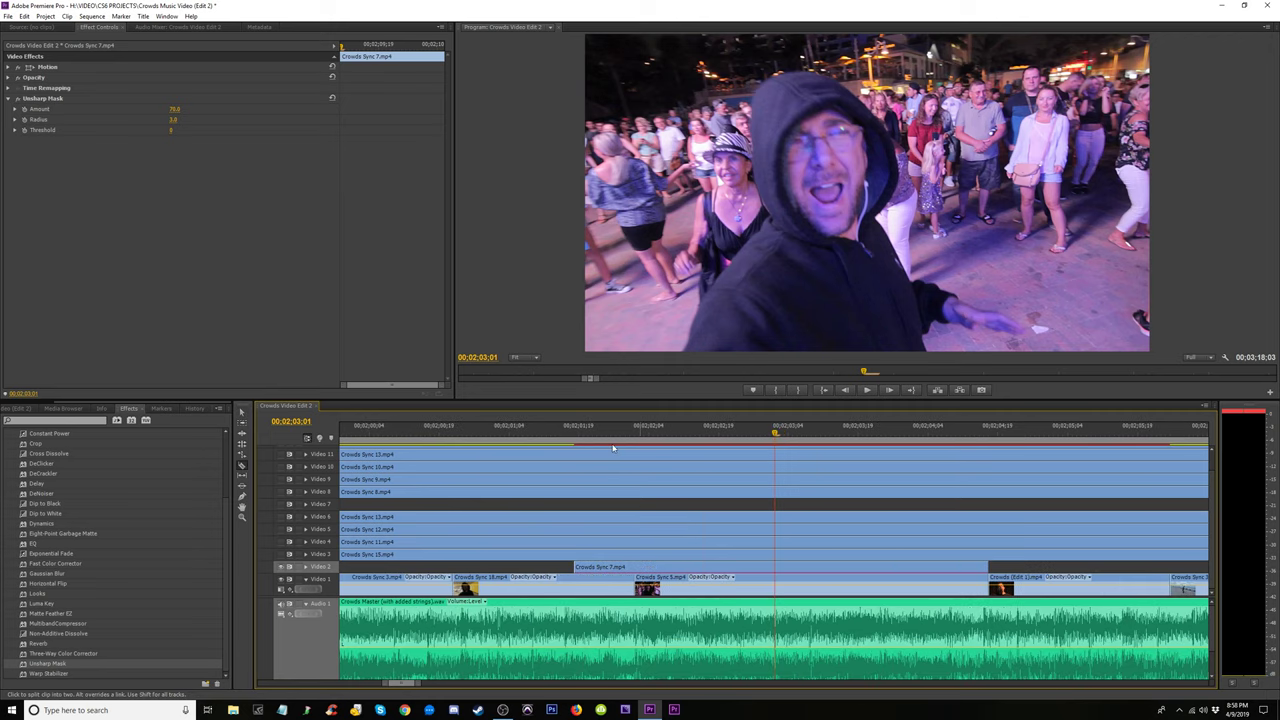
{"action": "left_click", "coordinate": [548, 432]}
{"action": "key", "text": "space"}
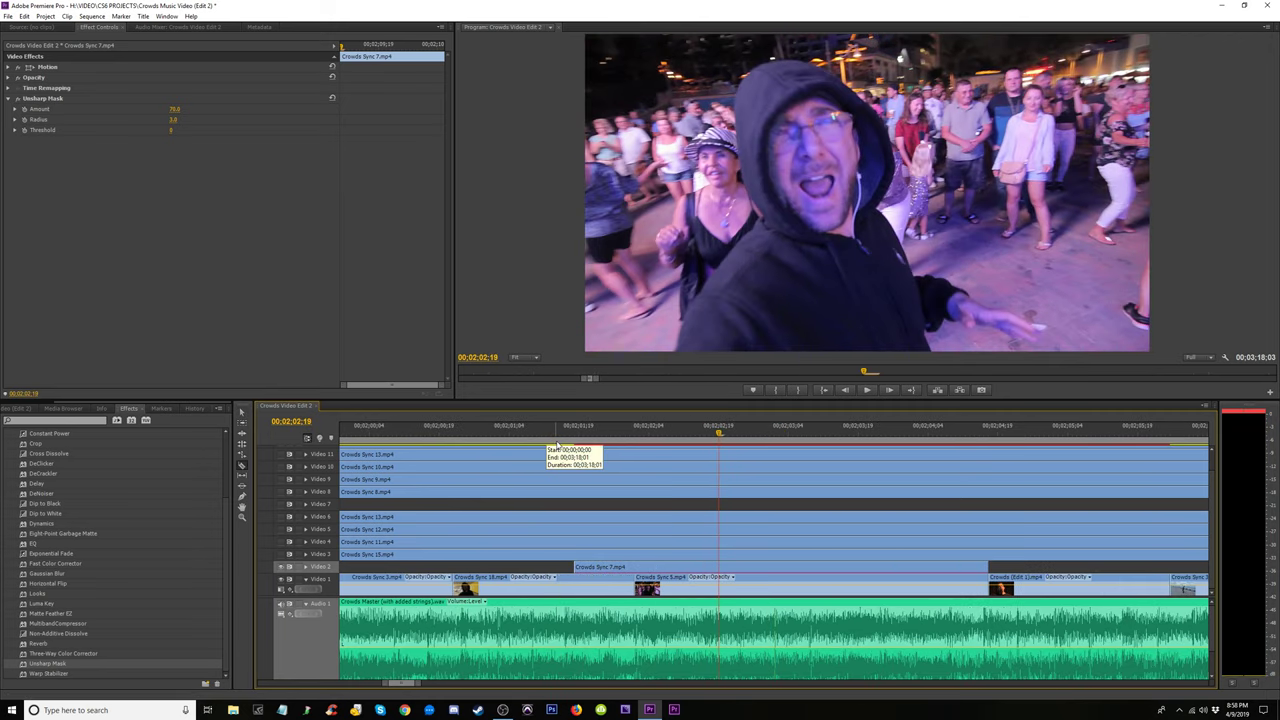
{"action": "left_click", "coordinate": [566, 436]}
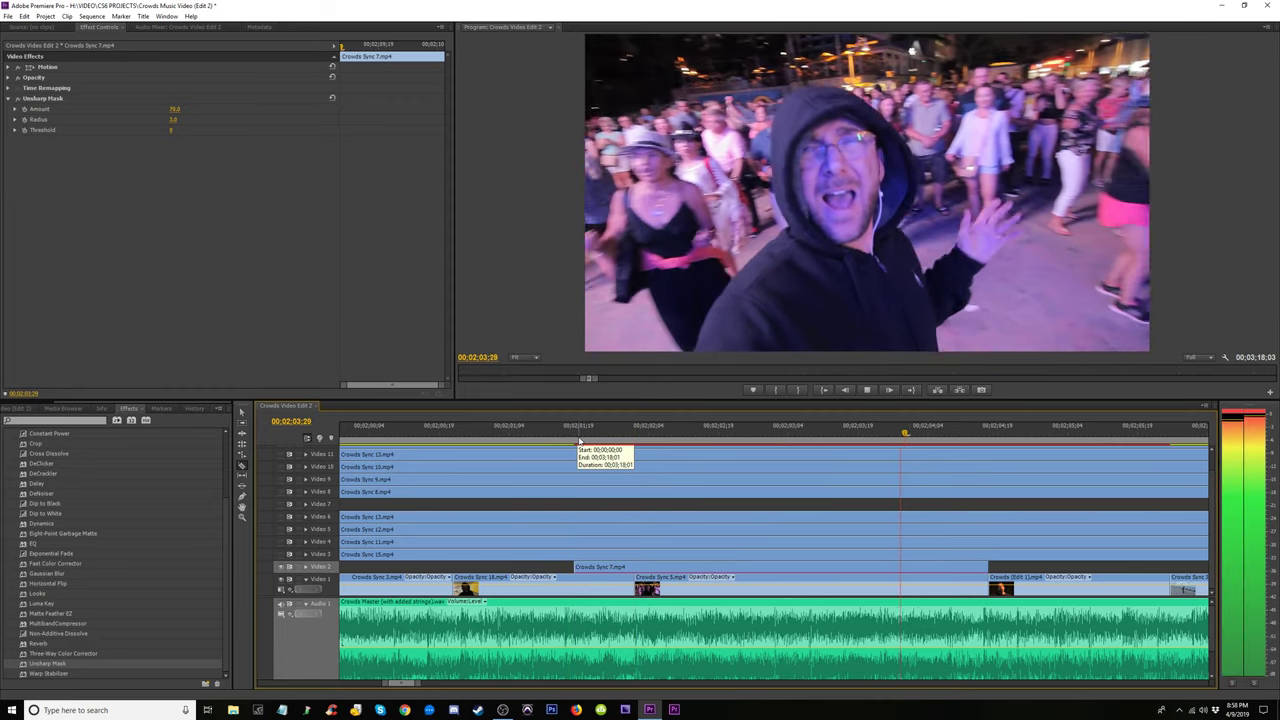
{"action": "key", "text": "space"}
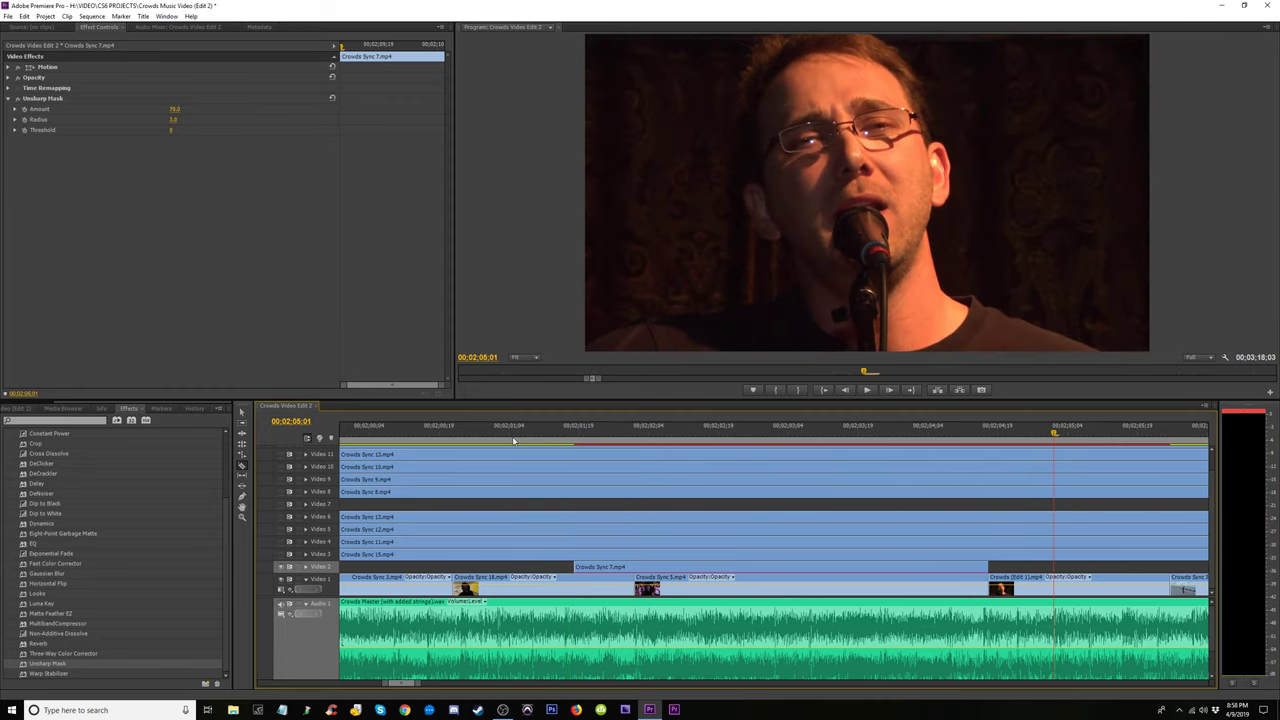
{"action": "left_click", "coordinate": [514, 441]}
{"action": "key", "text": "space"}
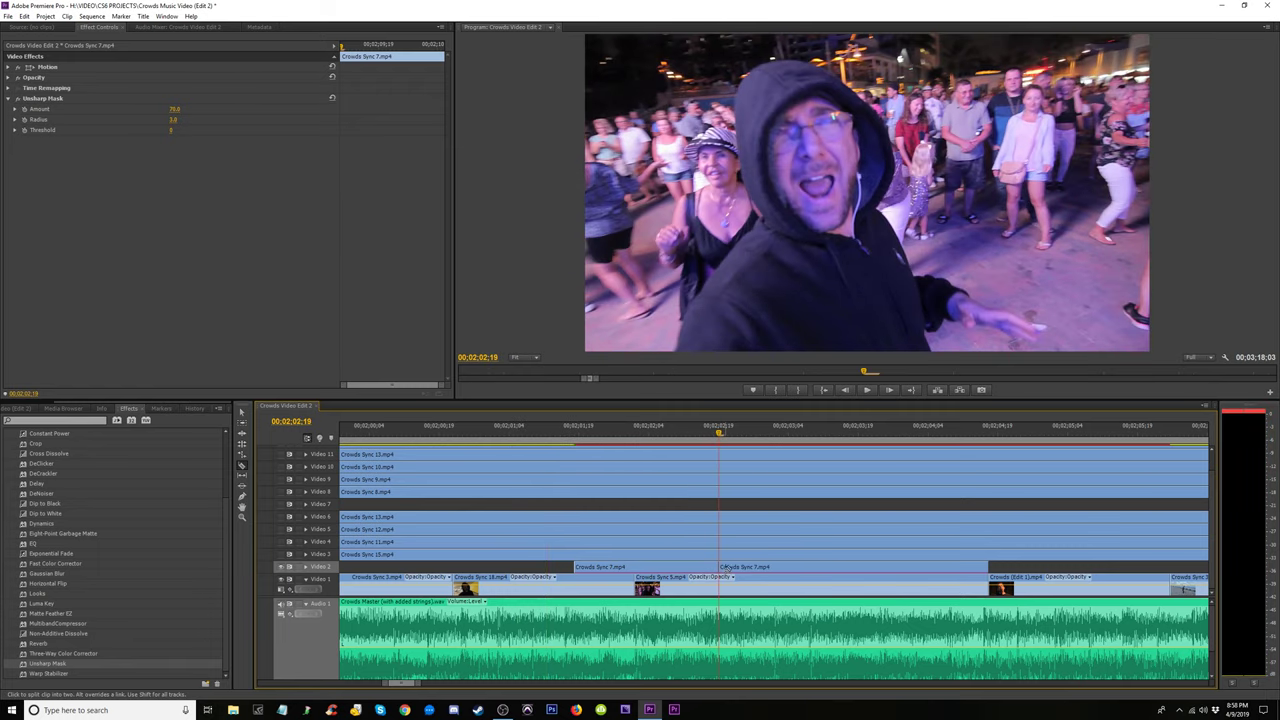
Trim the second Crowds Sync 7 piece to start later and play back the edit
{"action": "left_click_drag", "start_coordinate": [727, 567], "coordinate": [773, 567]}
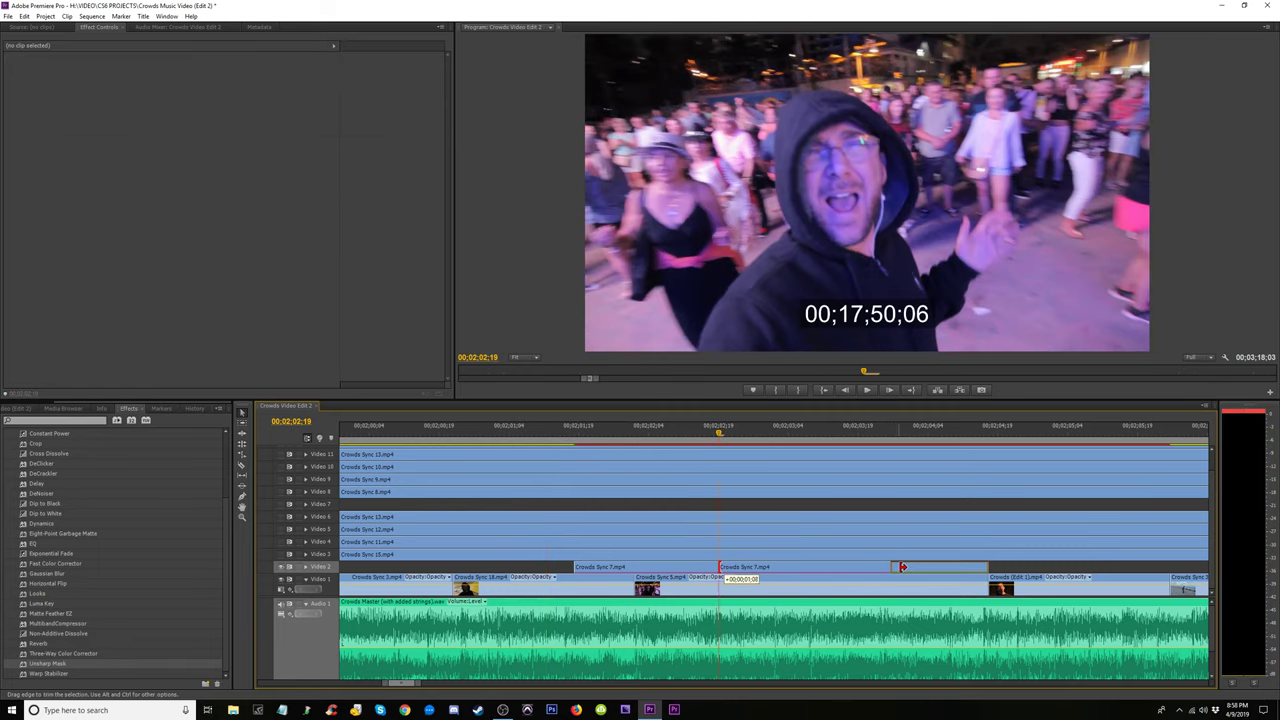
{"action": "left_click_drag", "start_coordinate": [921, 567], "coordinate": [916, 567]}
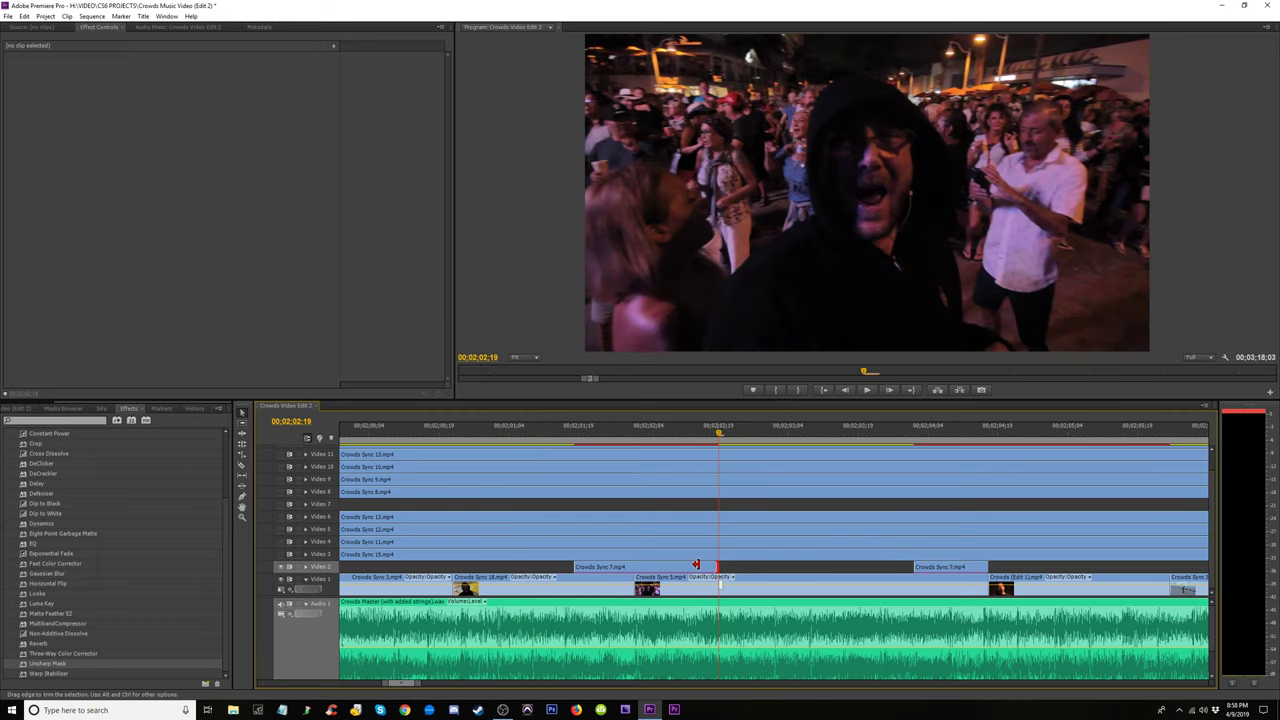
{"action": "key", "text": "space"}
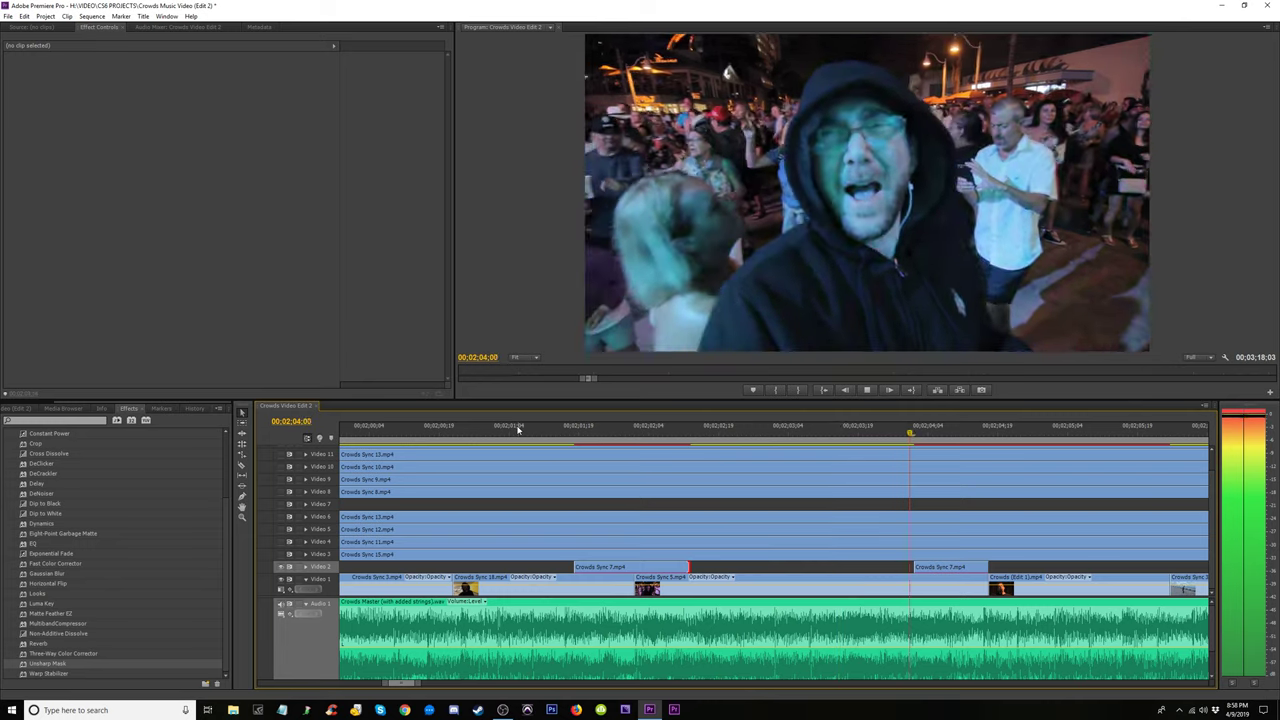
{"action": "key", "text": "space"}
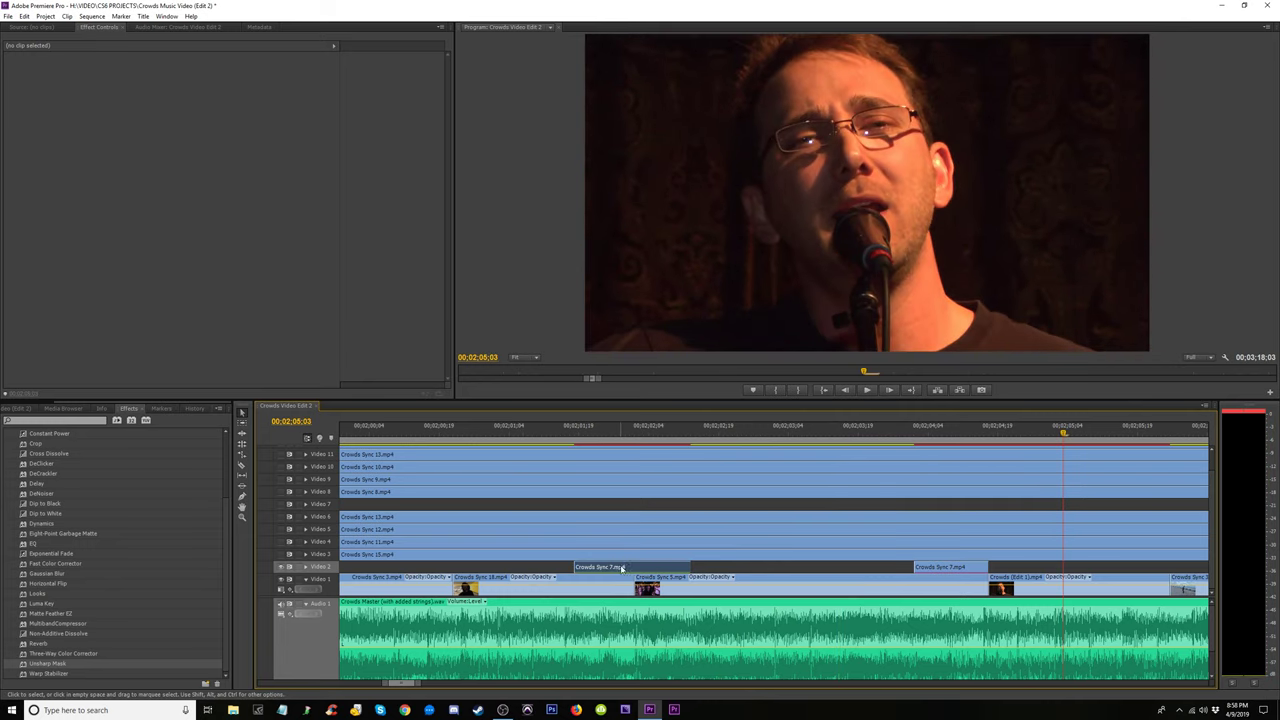
Drop the earlier Crowds Sync 7 piece from Video 2 onto Video 1 over Sync 5 and review the cut
{"action": "left_click_drag", "start_coordinate": [621, 567], "coordinate": [617, 579]}
{"action": "left_click", "coordinate": [533, 443]}
{"action": "key", "text": "space"}
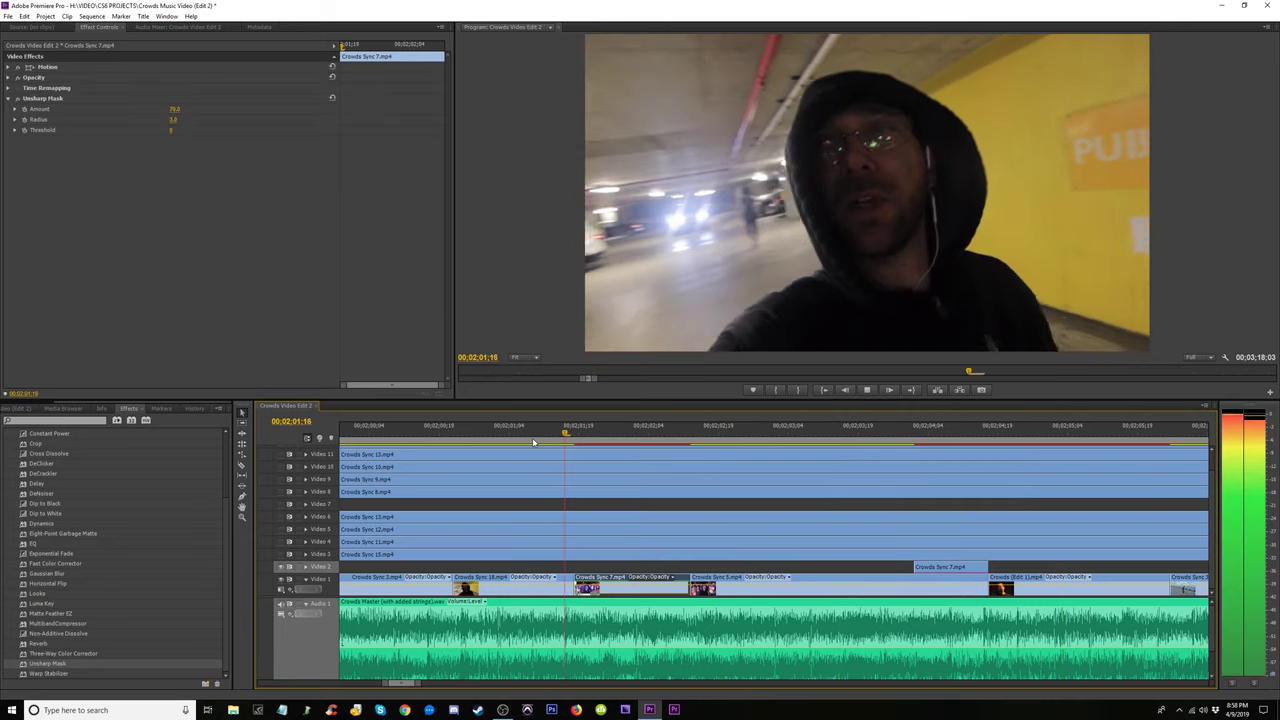
{"action": "left_click", "coordinate": [516, 442]}
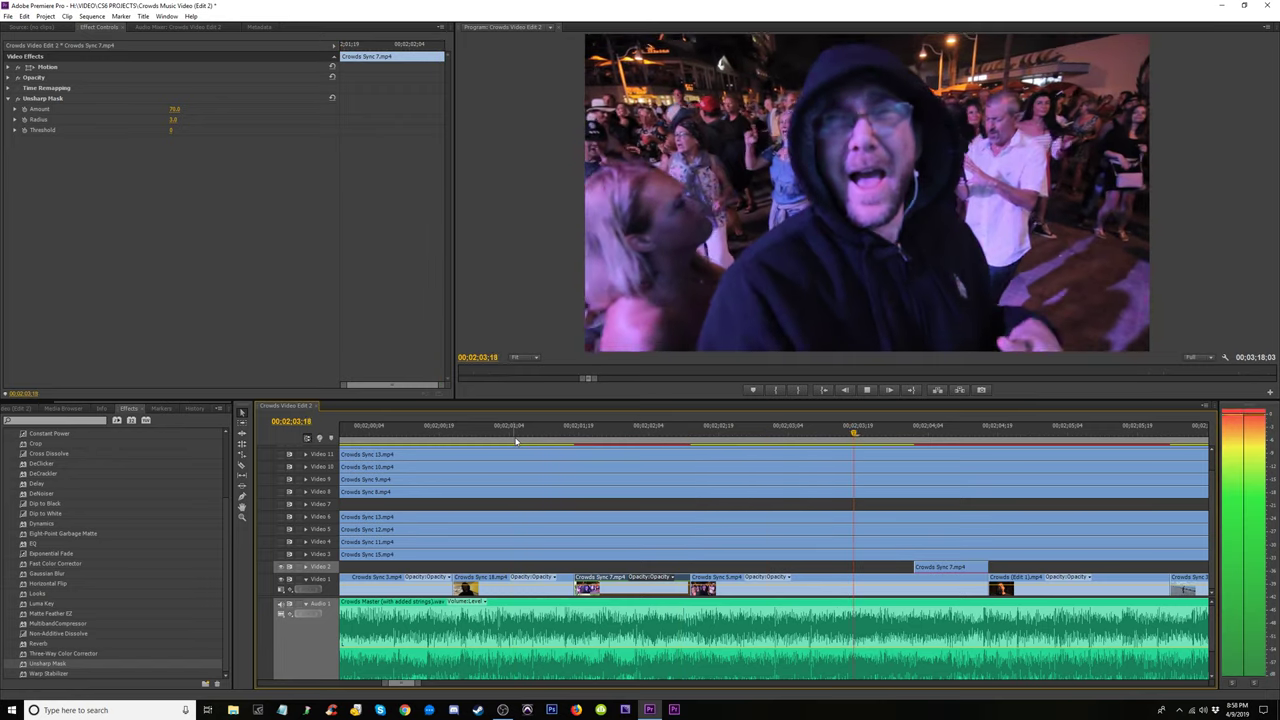
{"action": "key", "text": "space"}
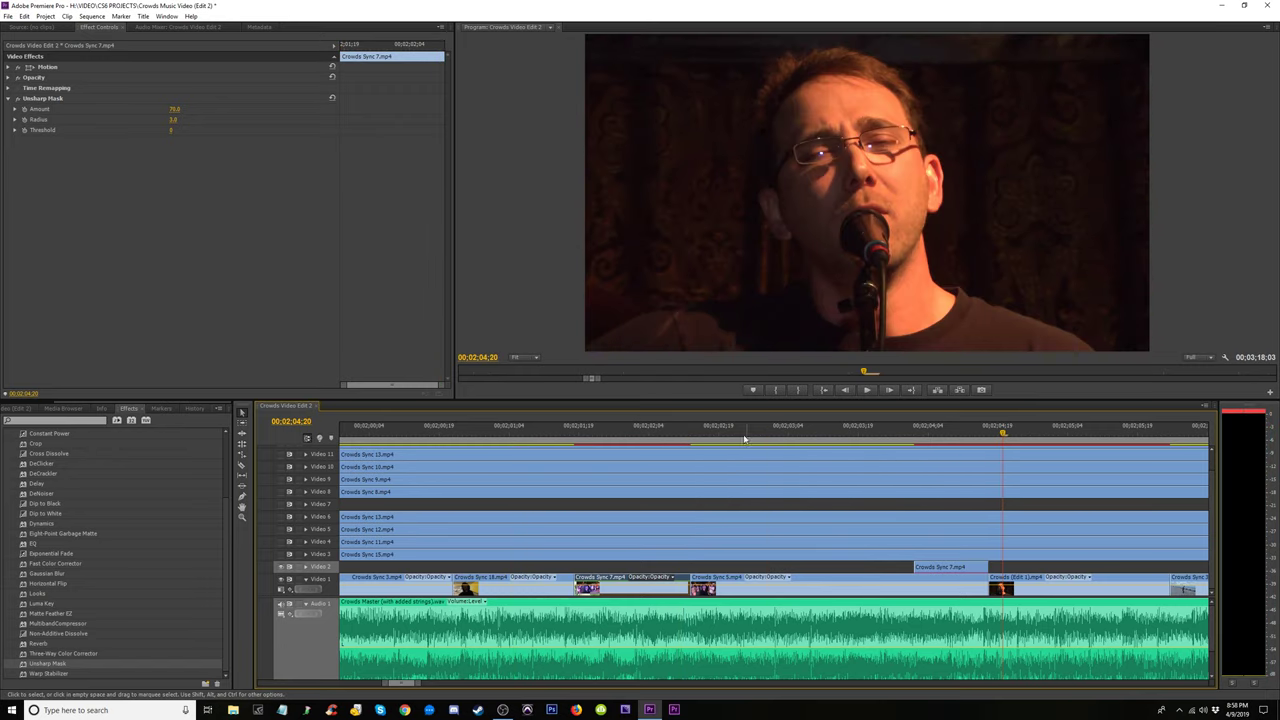
{"action": "left_click", "coordinate": [744, 438]}
{"action": "key", "text": "space"}
{"action": "key", "text": "space"}
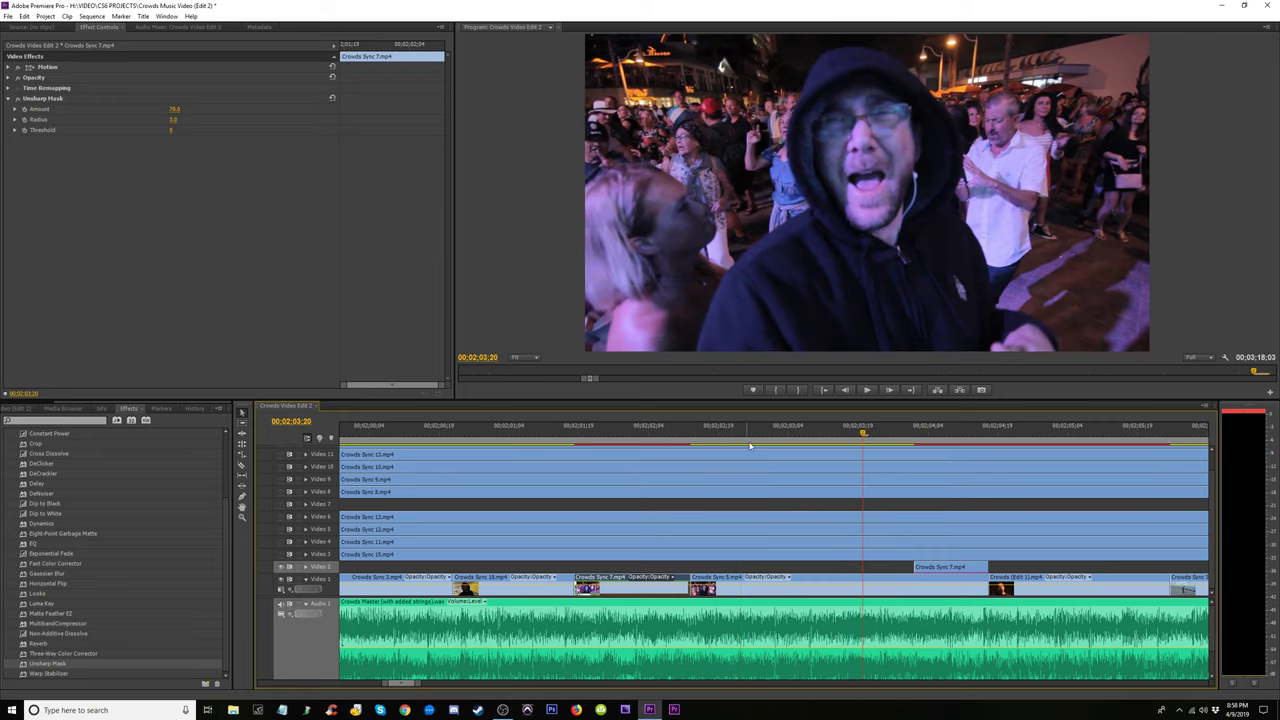
{"action": "key", "text": "space"}
{"action": "left_click", "coordinate": [822, 440]}
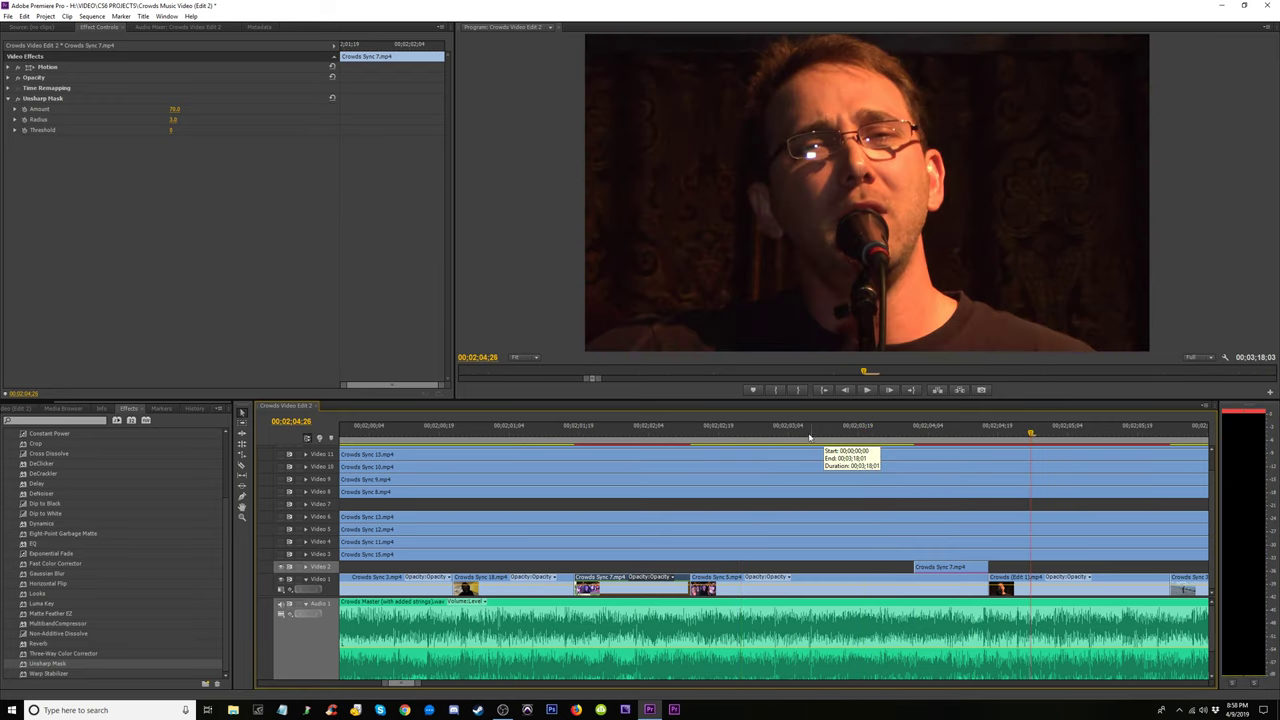
{"action": "left_click", "coordinate": [773, 436]}
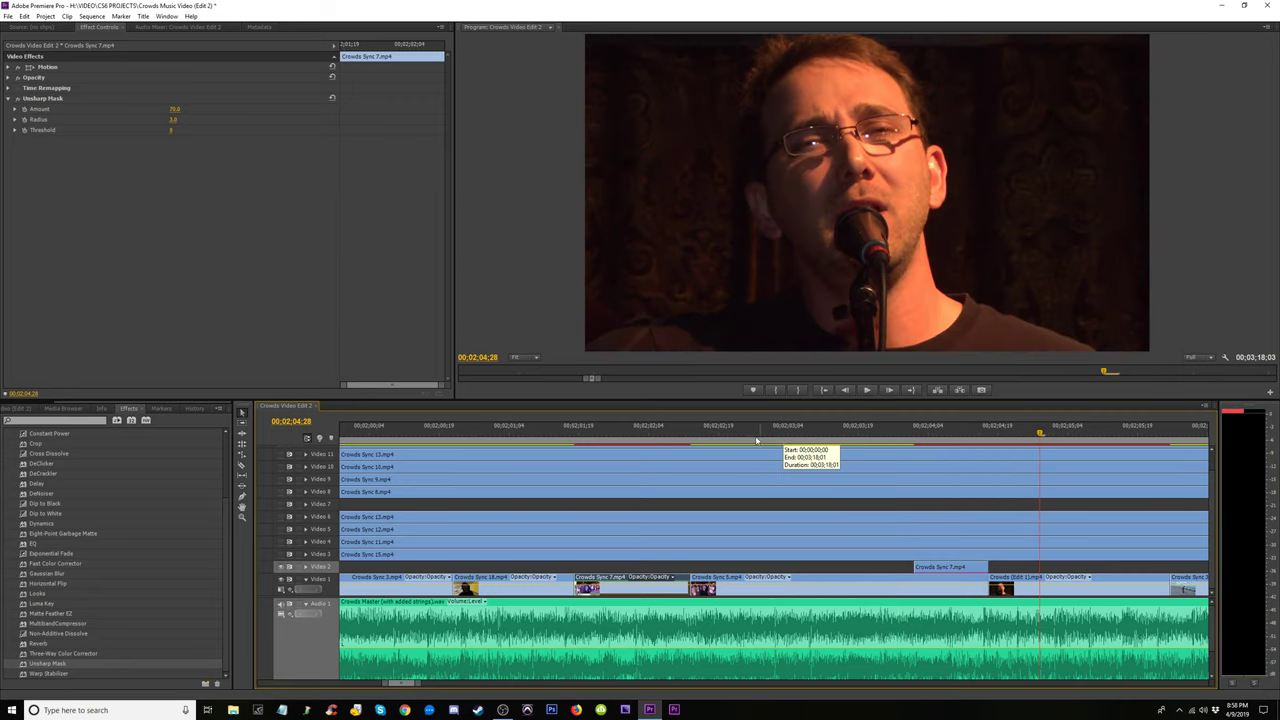
{"action": "left_click", "coordinate": [730, 440]}
{"action": "key", "text": "space"}
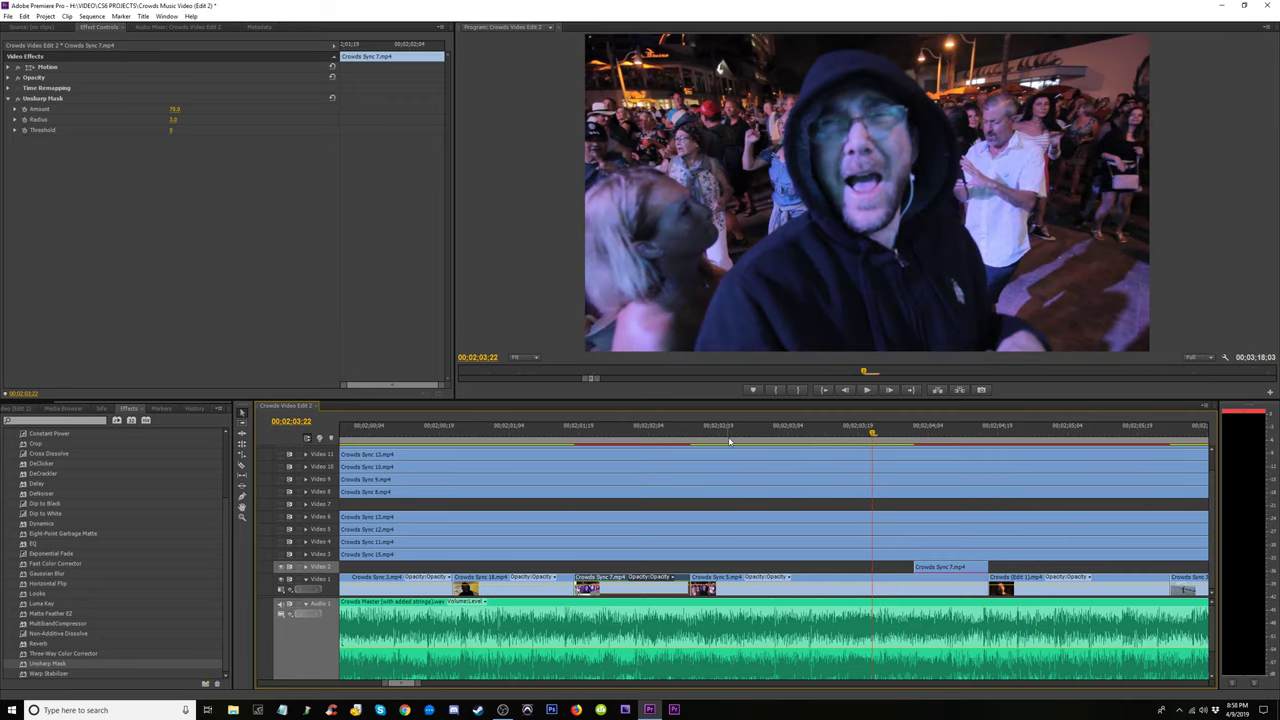
{"action": "left_click_drag", "start_coordinate": [863, 446], "coordinate": [840, 452]}
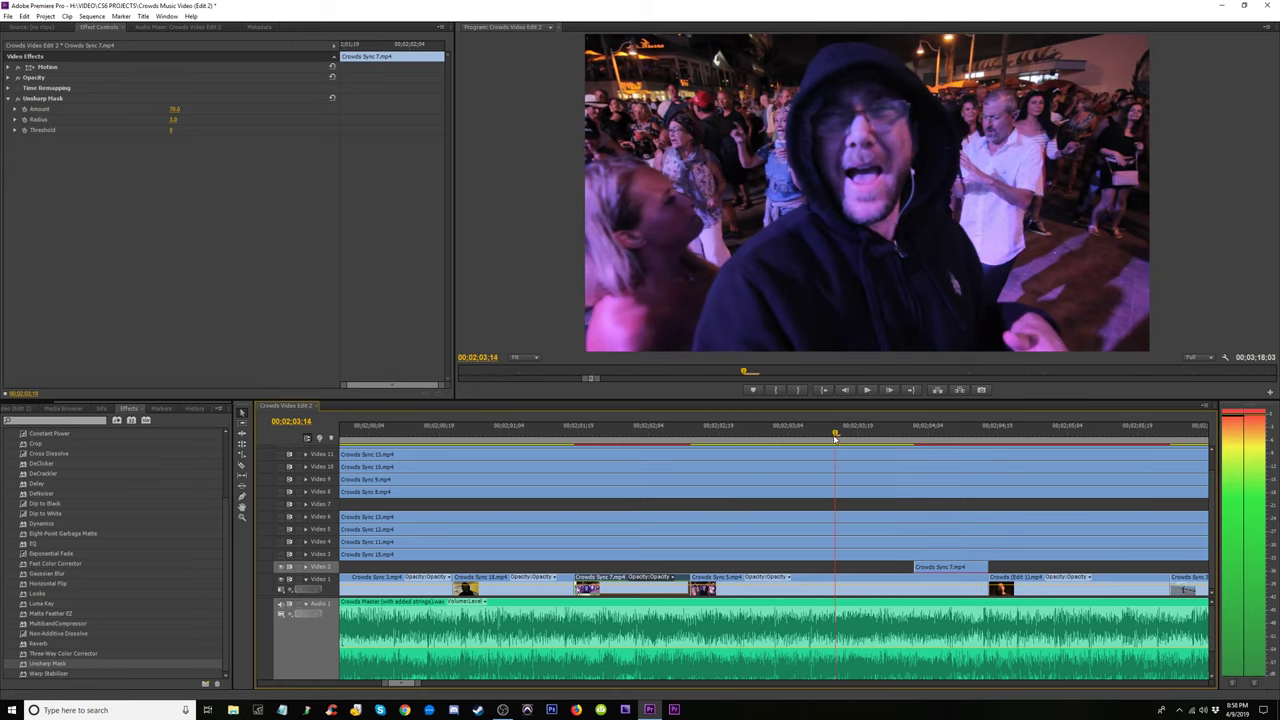
Extend the Video 2 clip's start back to the playhead and play back the section
{"action": "left_click_drag", "start_coordinate": [918, 567], "coordinate": [840, 567]}
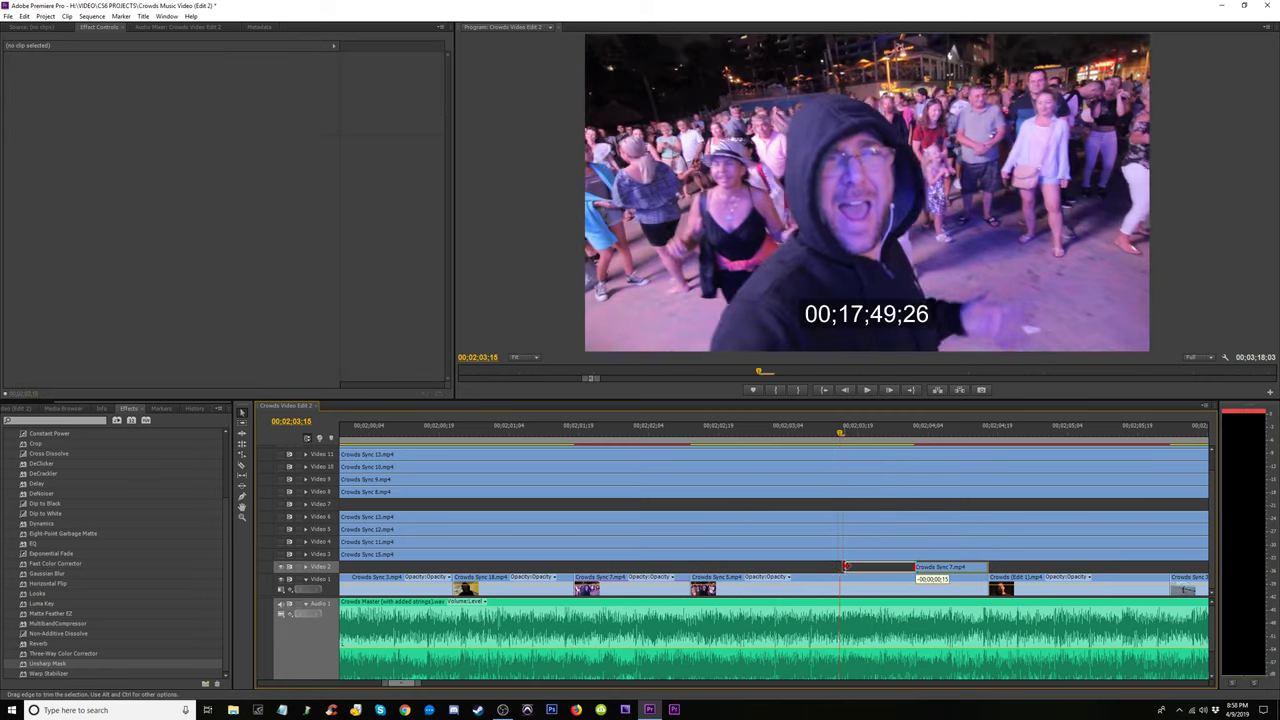
{"action": "key", "text": "space"}
{"action": "key", "text": "space"}
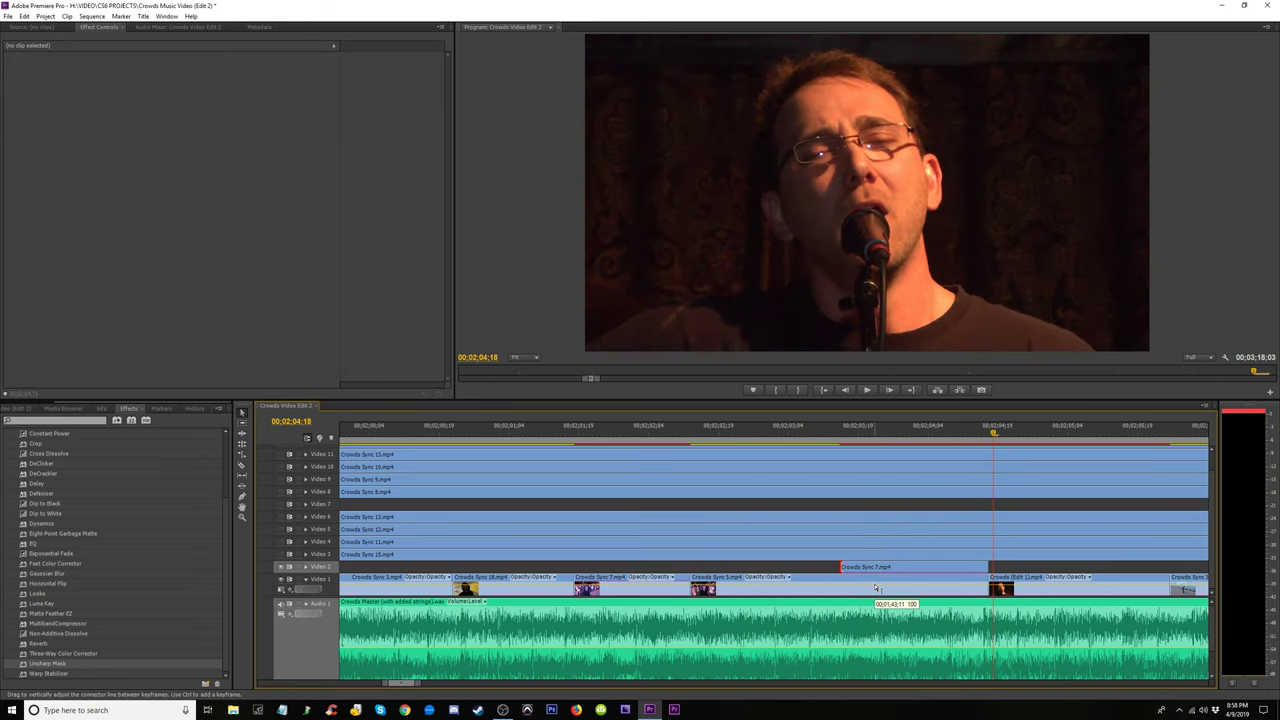
{"action": "left_click", "coordinate": [741, 435]}
{"action": "key", "text": "space"}
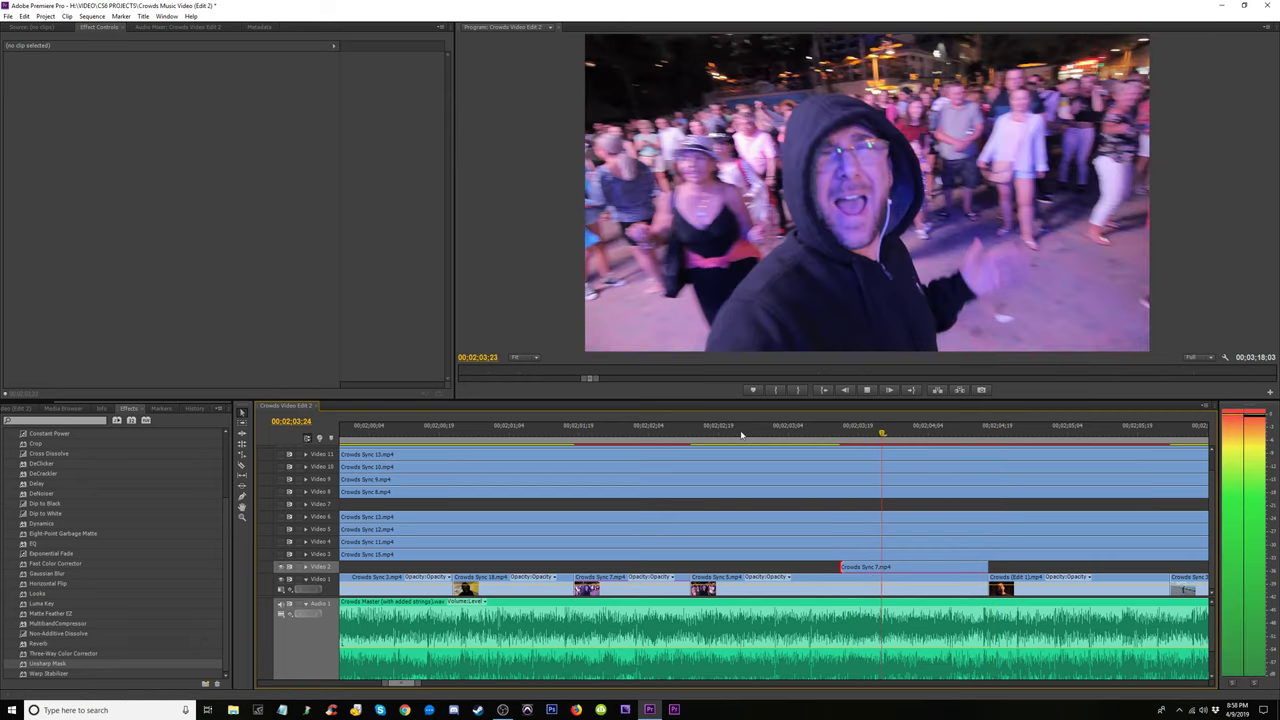
{"action": "key", "text": "space"}
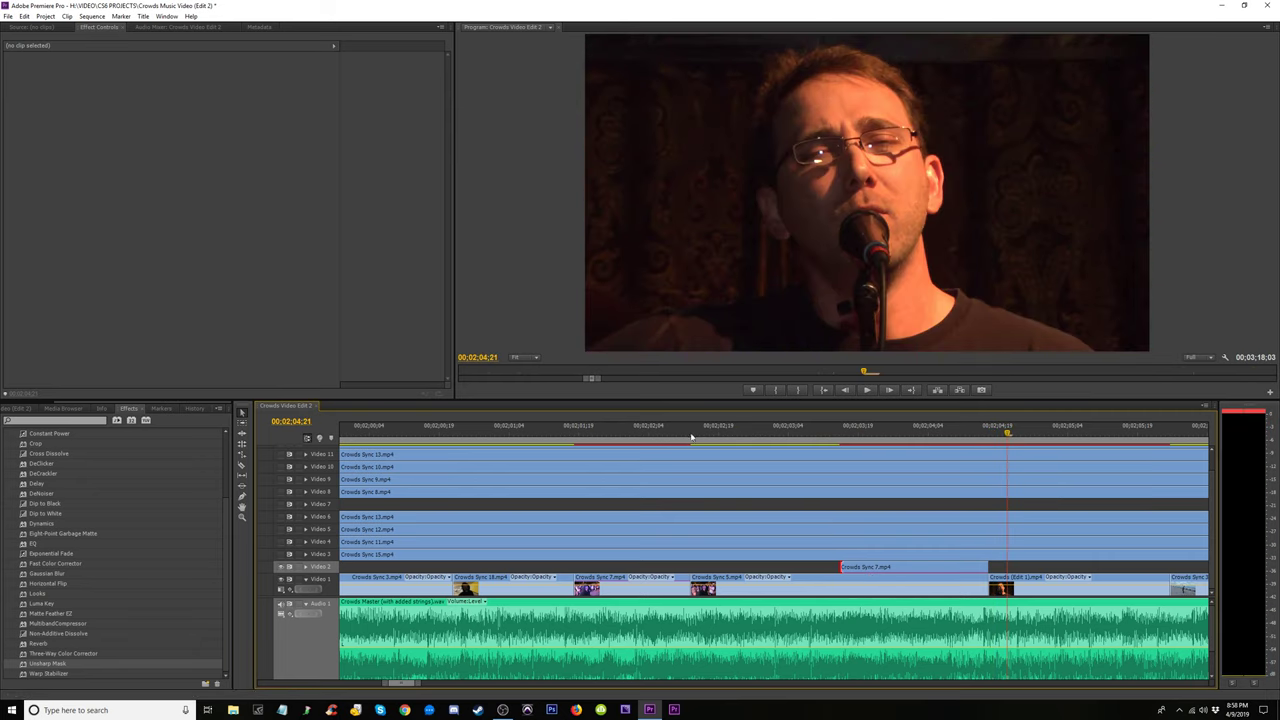
{"action": "left_click", "coordinate": [690, 437]}
{"action": "key", "text": "space"}
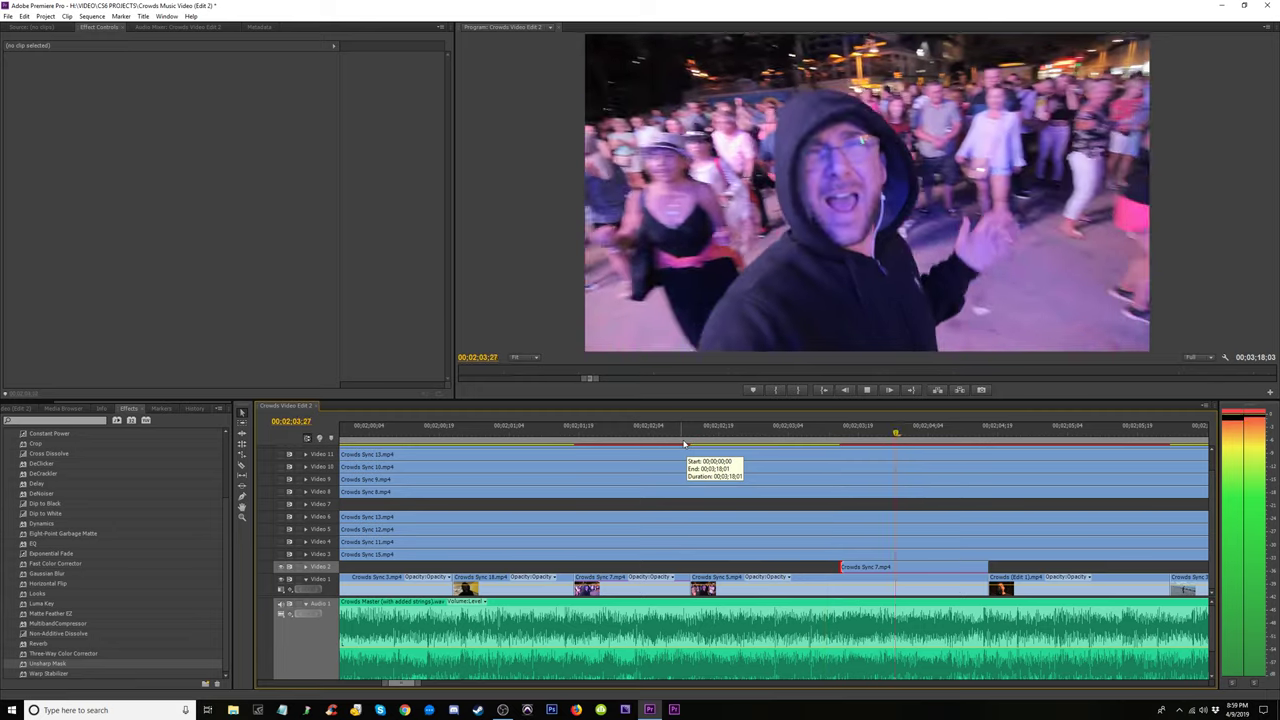
{"action": "key", "text": "space"}
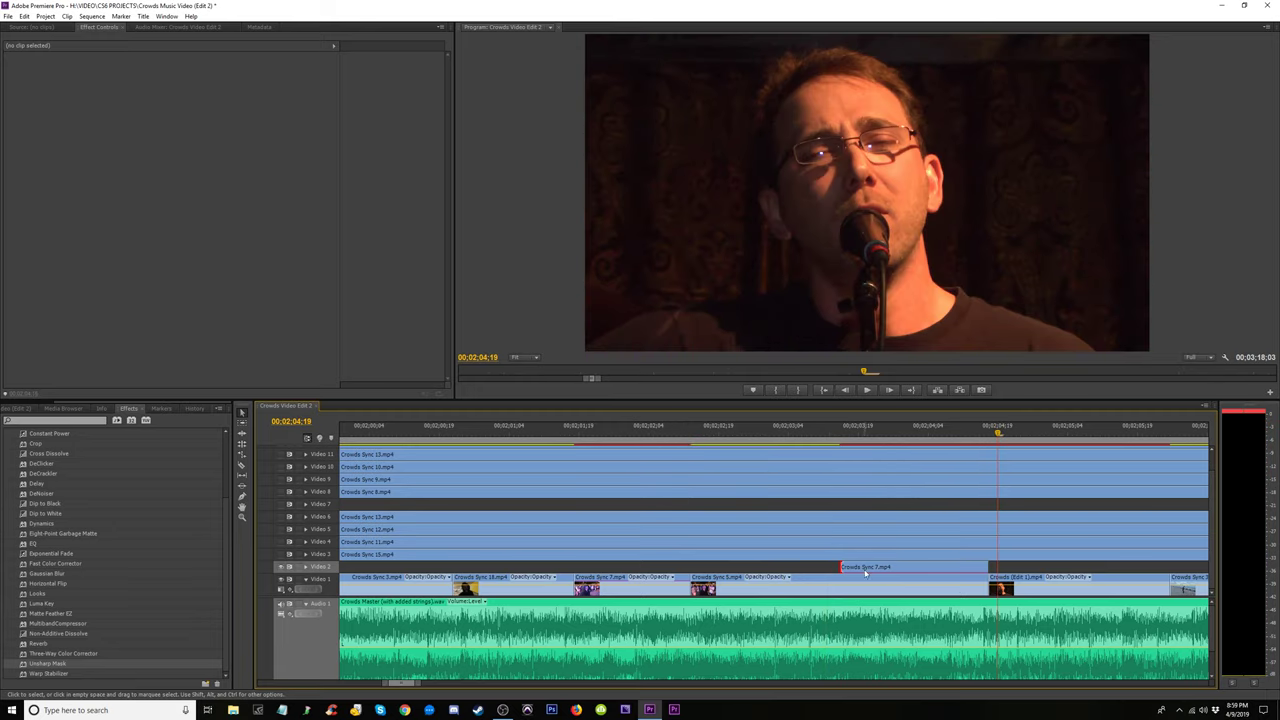
Trim the start of Crowds Sync 7 later and replay the trimmed section
{"action": "left_click_drag", "start_coordinate": [852, 565], "coordinate": [951, 566]}
{"action": "left_click", "coordinate": [778, 432]}
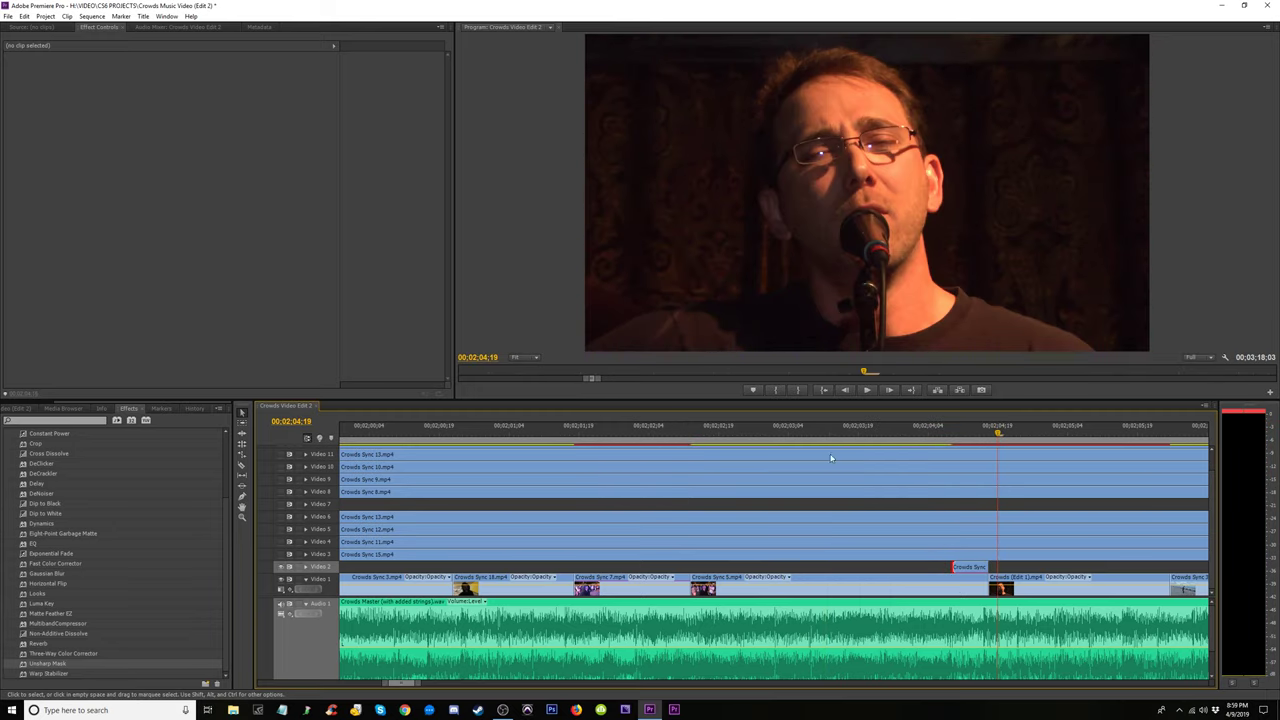
{"action": "key", "text": "space"}
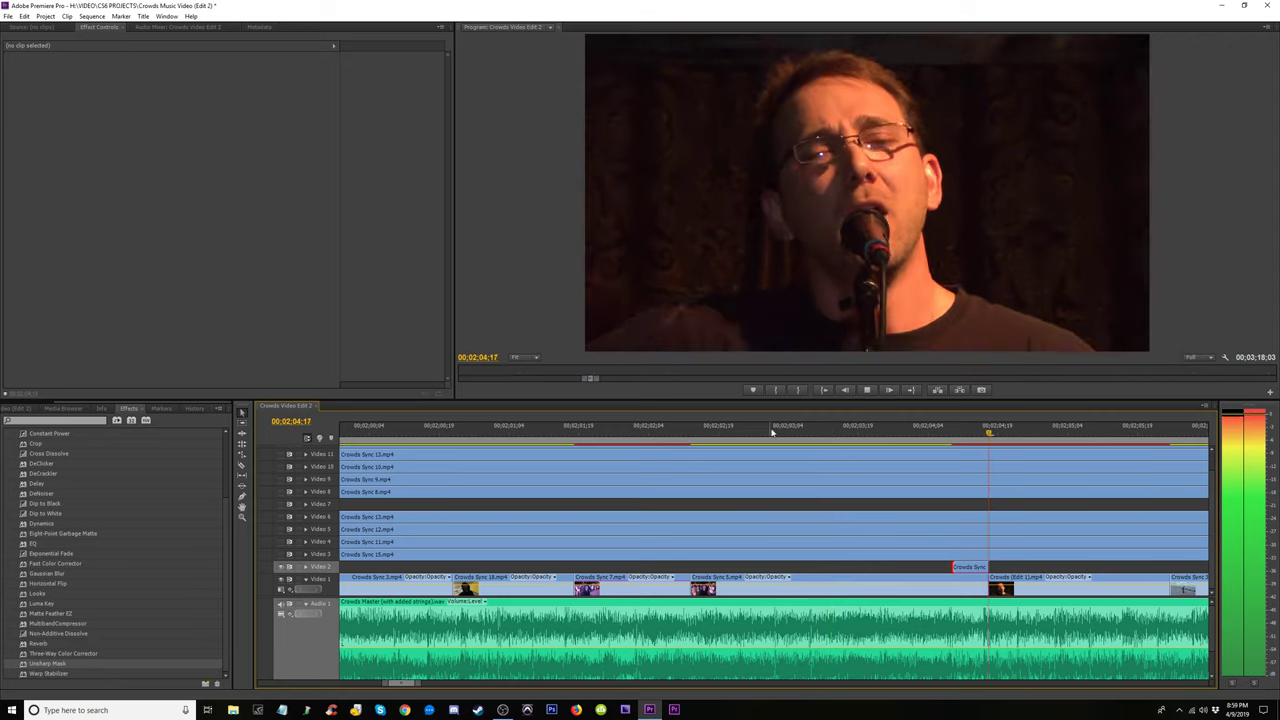
{"action": "key", "text": "space"}
{"action": "left_click", "coordinate": [776, 445]}
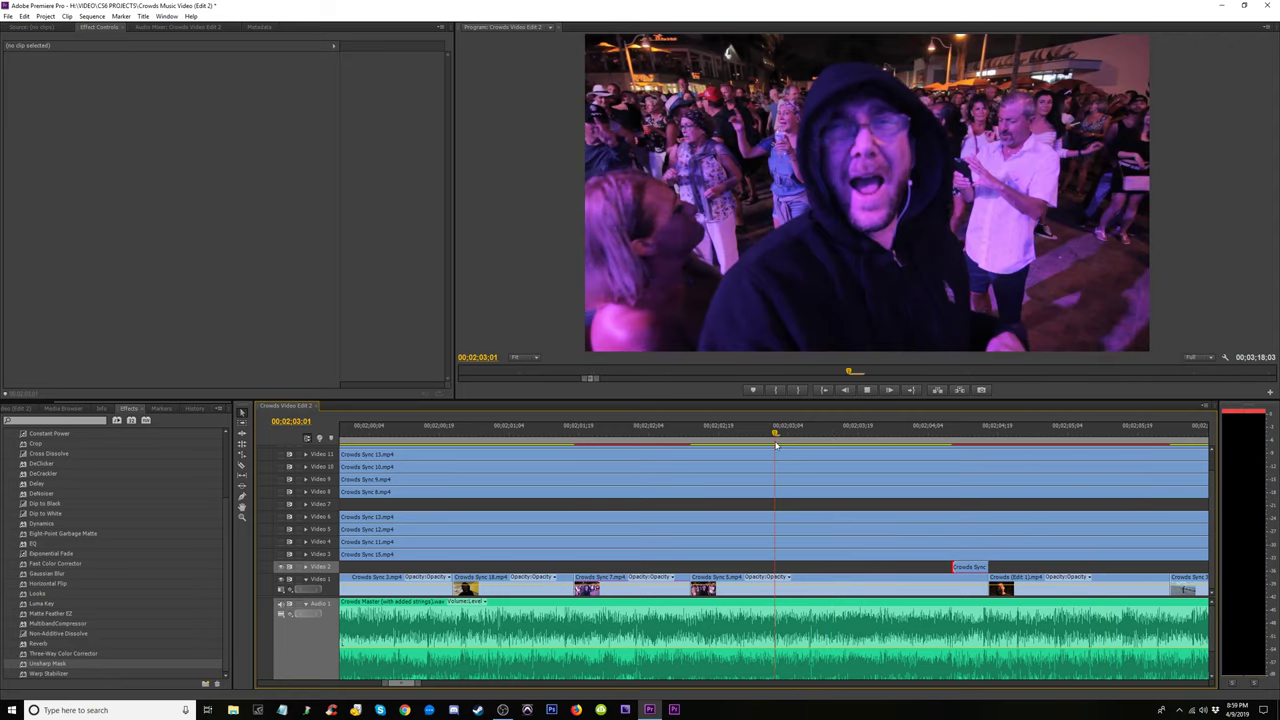
{"action": "key", "text": "space"}
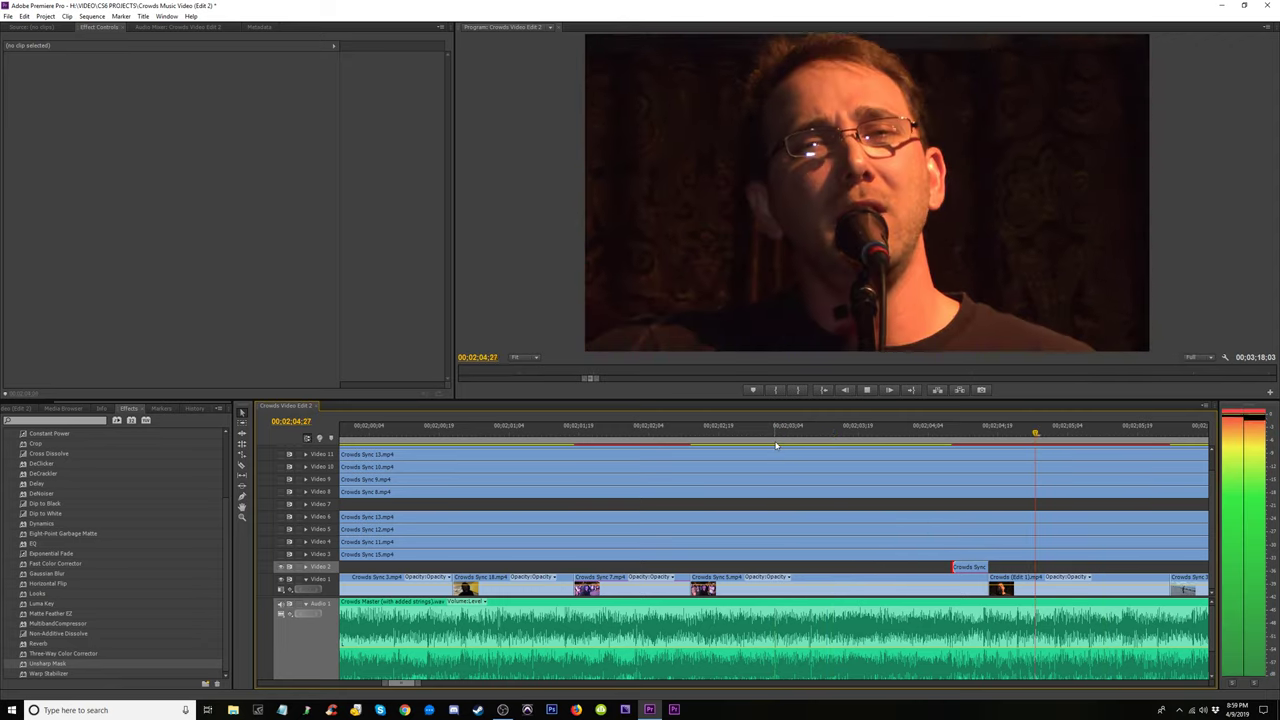
Reposition the short Crowds Sync clip on Video 2 and replay the section
{"action": "left_click", "coordinate": [943, 432]}
{"action": "key", "text": "space"}
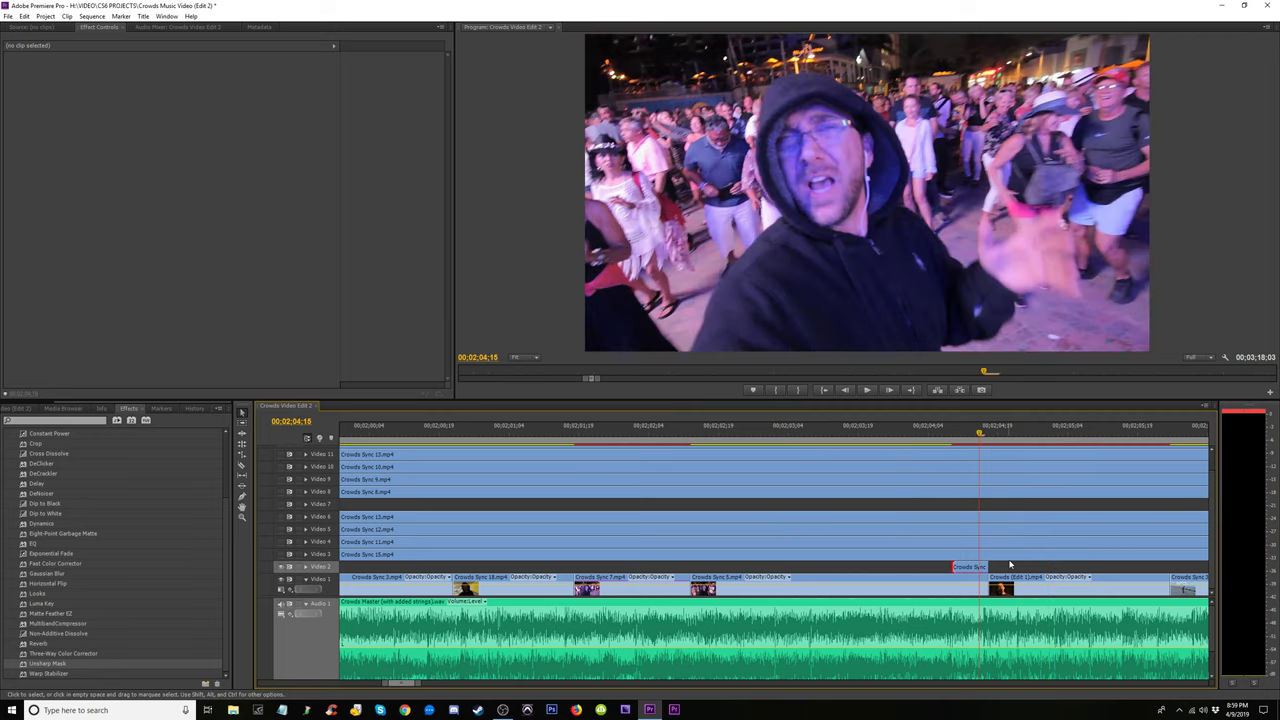
{"action": "left_click_drag", "start_coordinate": [968, 566], "coordinate": [966, 567]}
{"action": "left_click", "coordinate": [631, 444]}
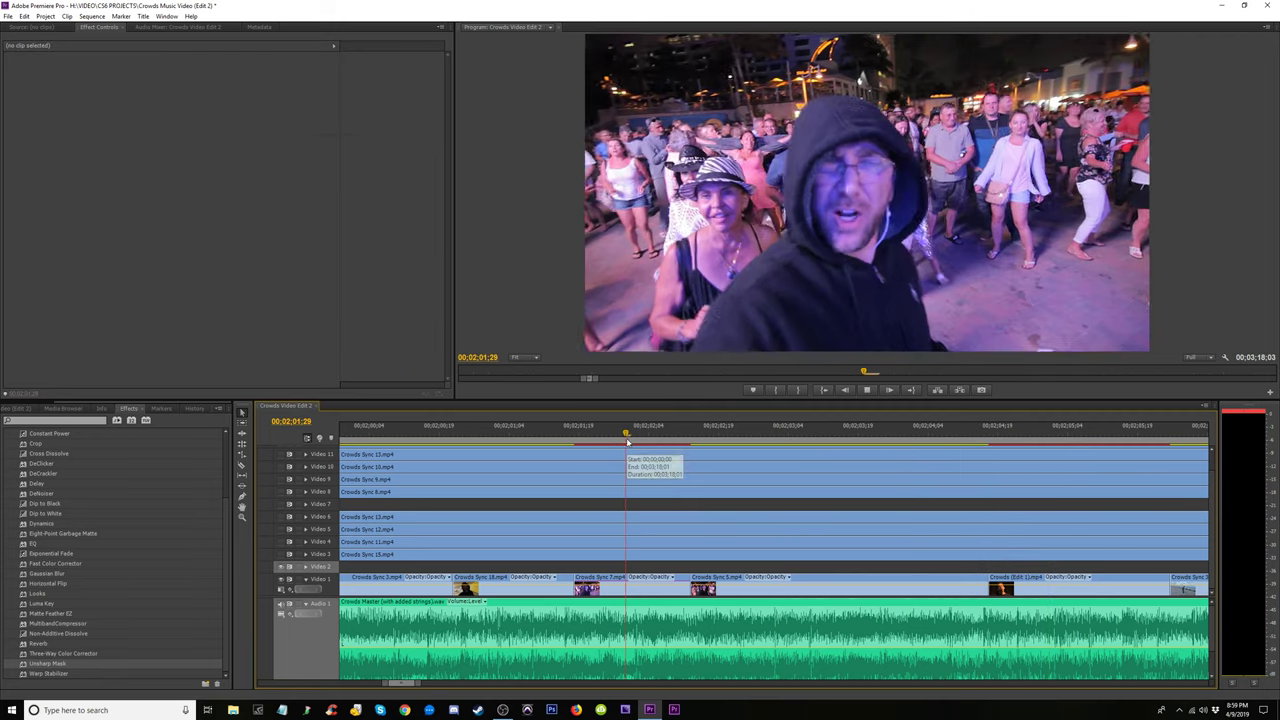
{"action": "key", "text": "space"}
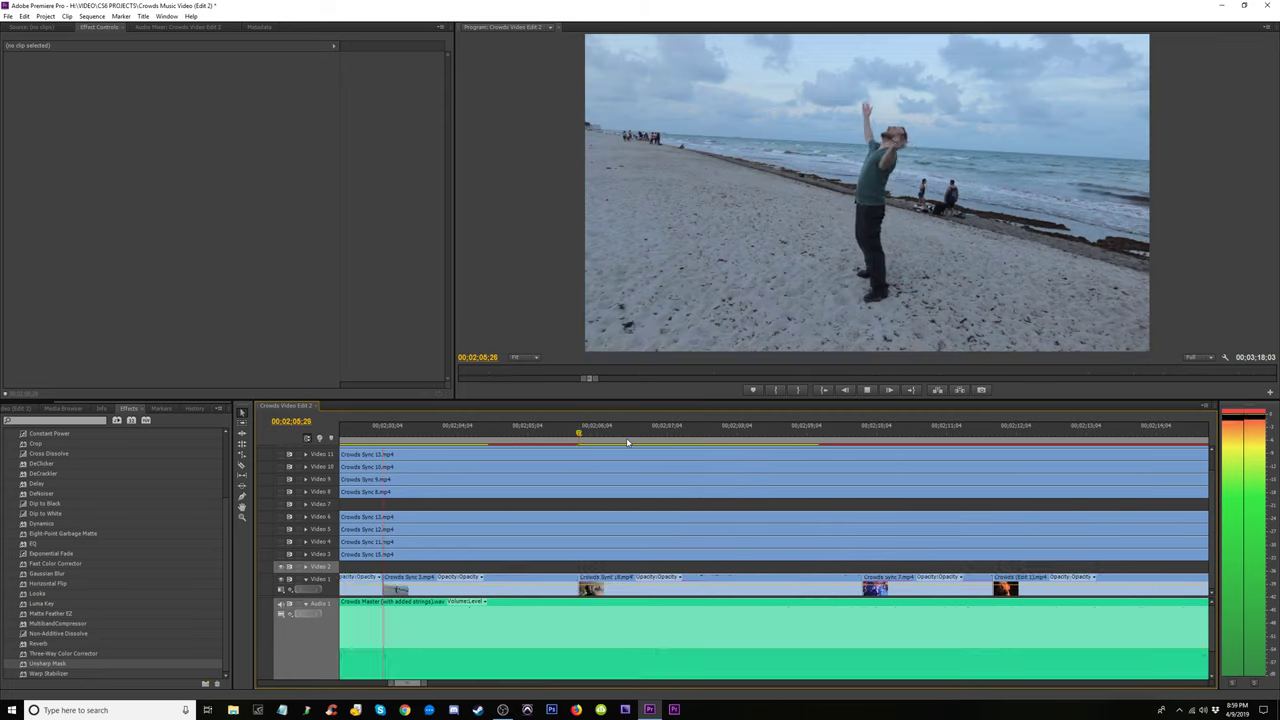
{"action": "key", "text": "minus"}
{"action": "key", "text": "minus"}
{"action": "key", "text": "minus"}
{"action": "key", "text": "space"}
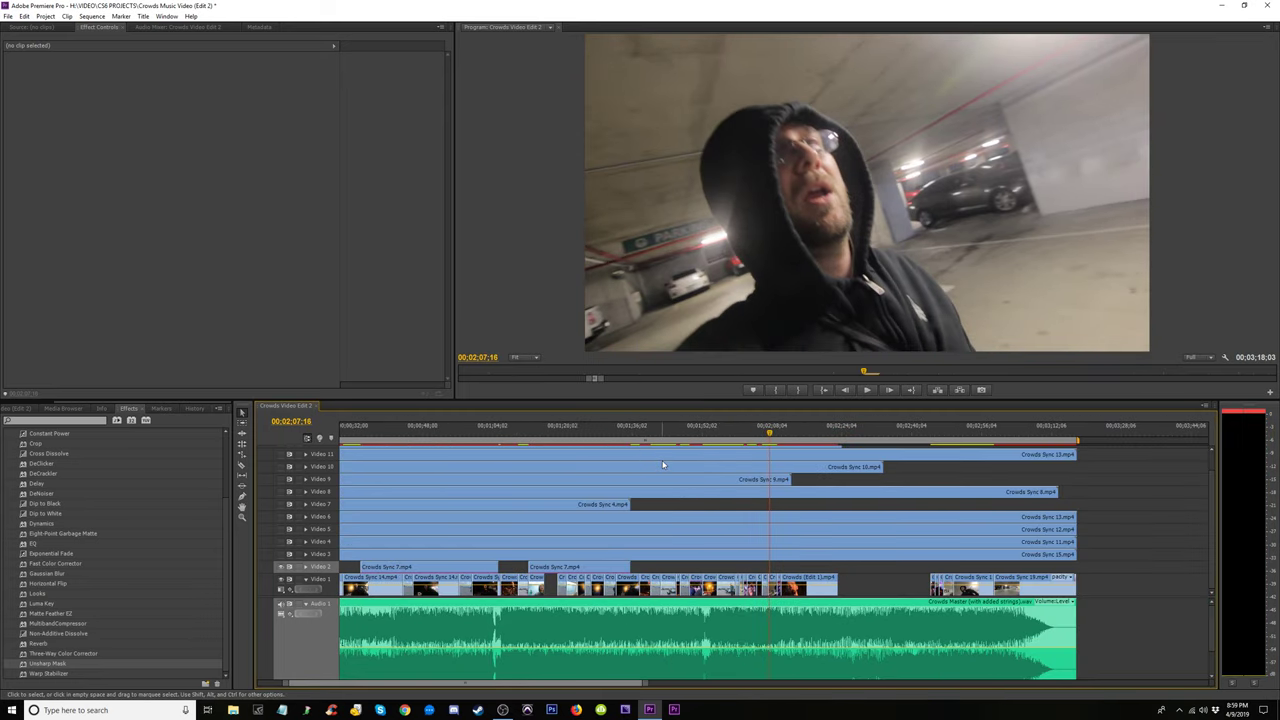
{"action": "key", "text": "minus"}
{"action": "key", "text": "ctrl+s"}
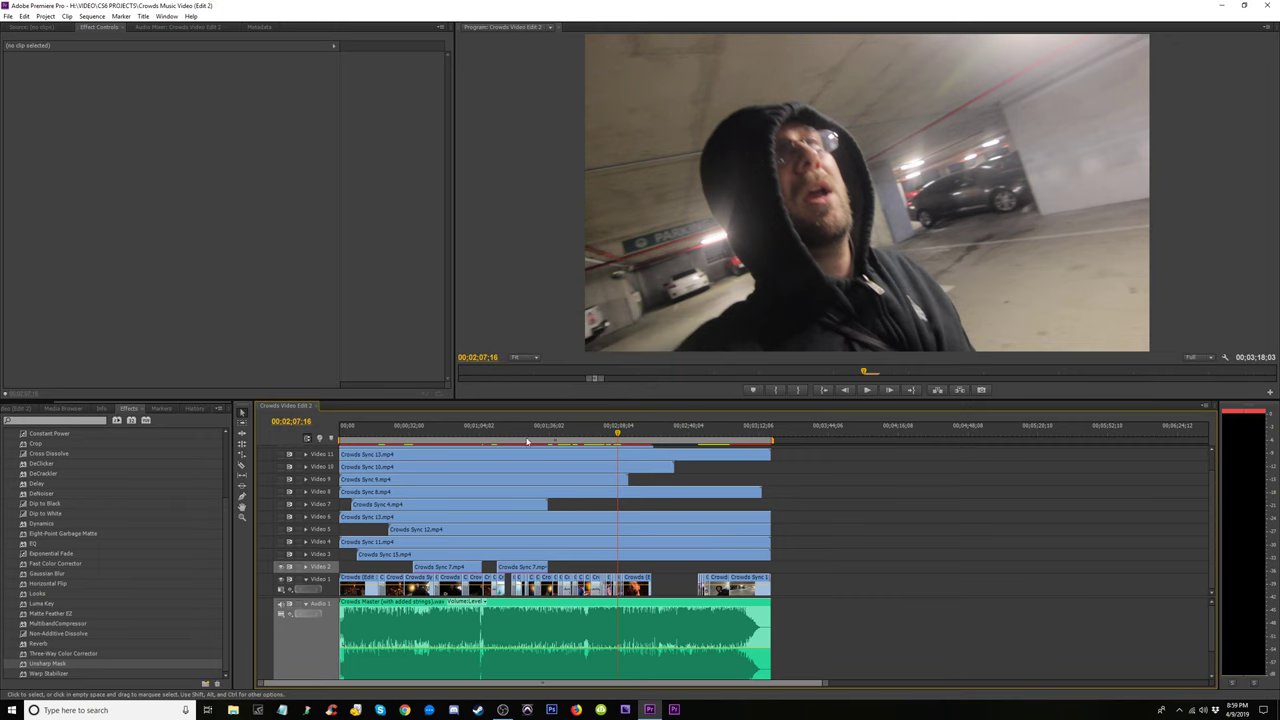
{"action": "left_click", "coordinate": [507, 433]}
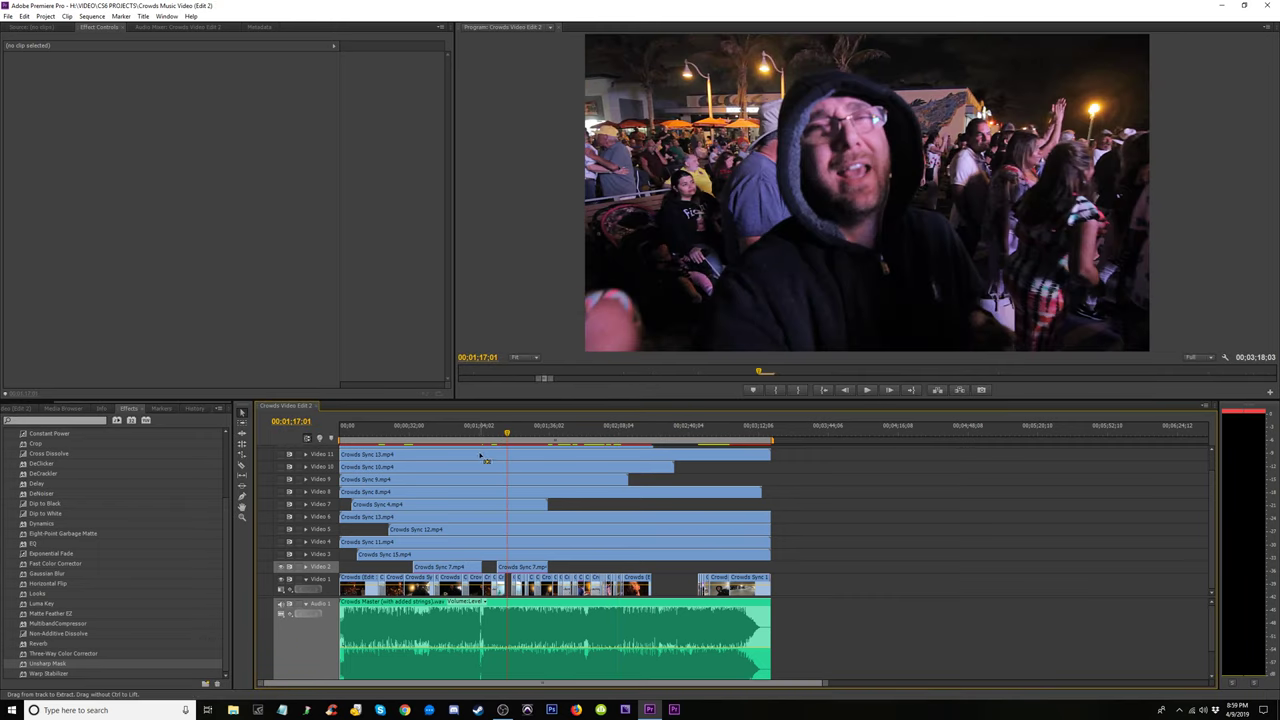
{"action": "key", "text": "equal"}
{"action": "key", "text": "equal"}
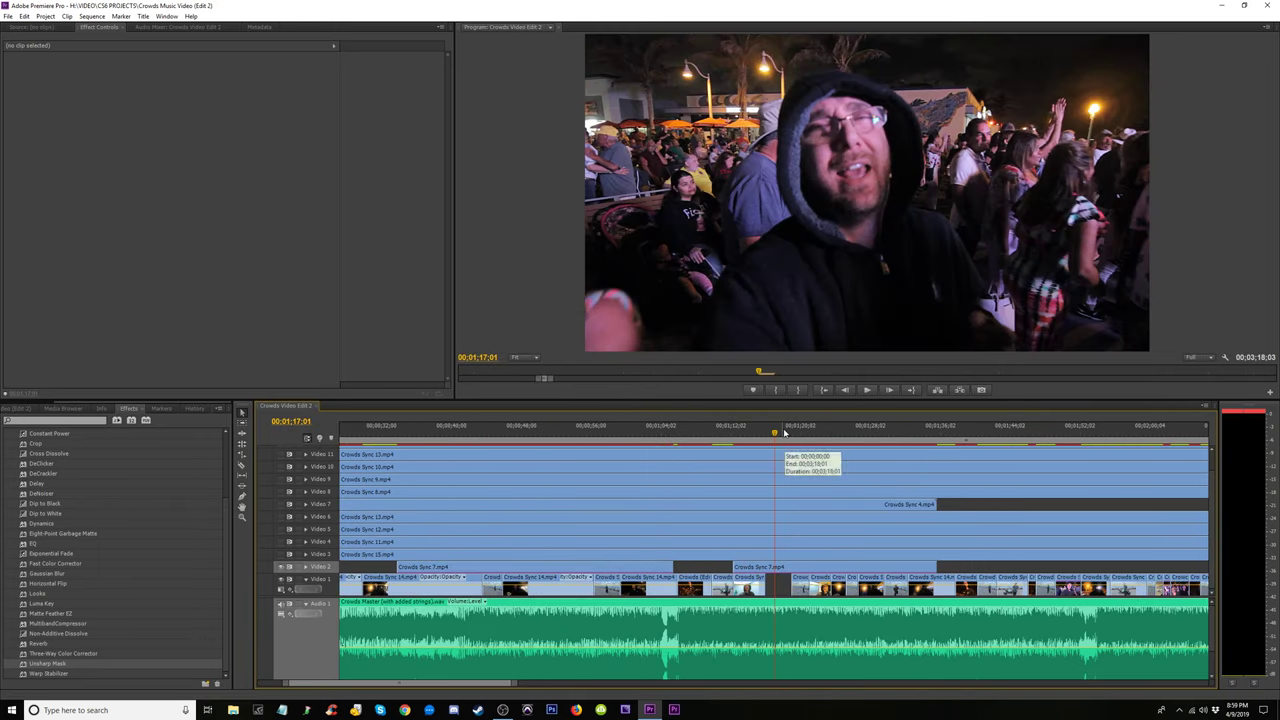
{"action": "left_click_drag", "start_coordinate": [784, 432], "coordinate": [817, 441]}
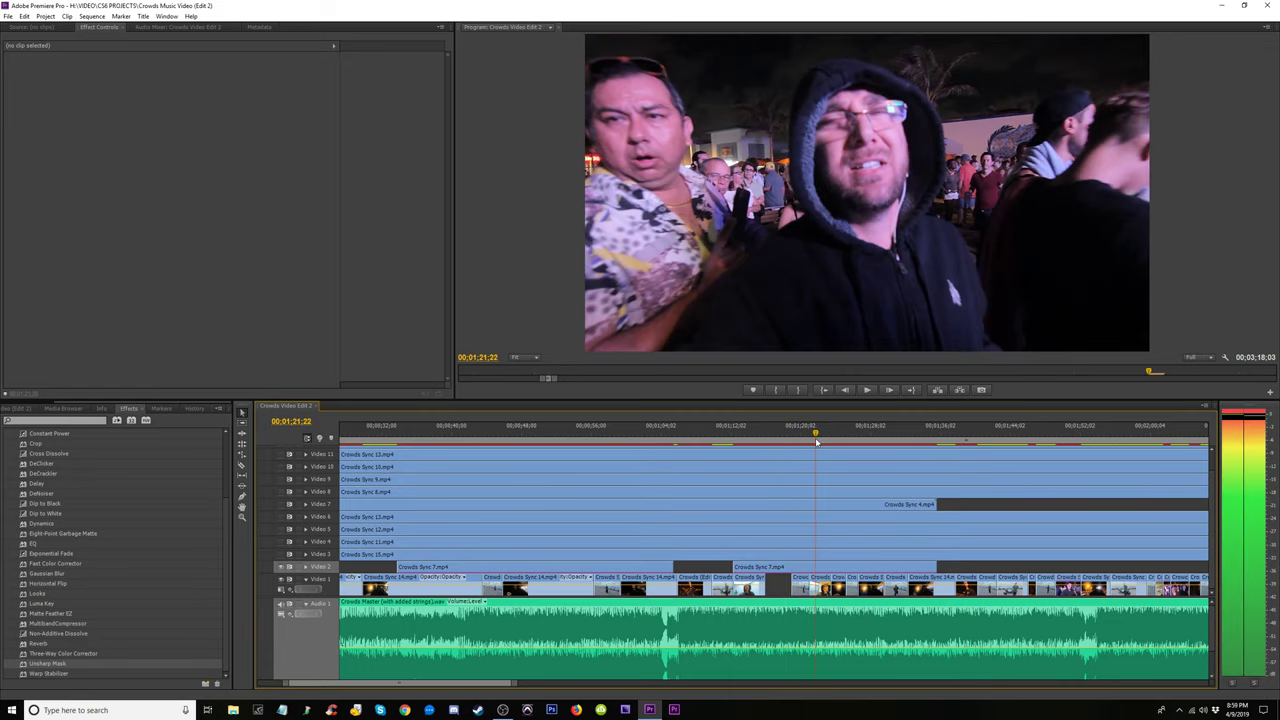
{"action": "left_click_drag", "start_coordinate": [817, 441], "coordinate": [810, 445]}
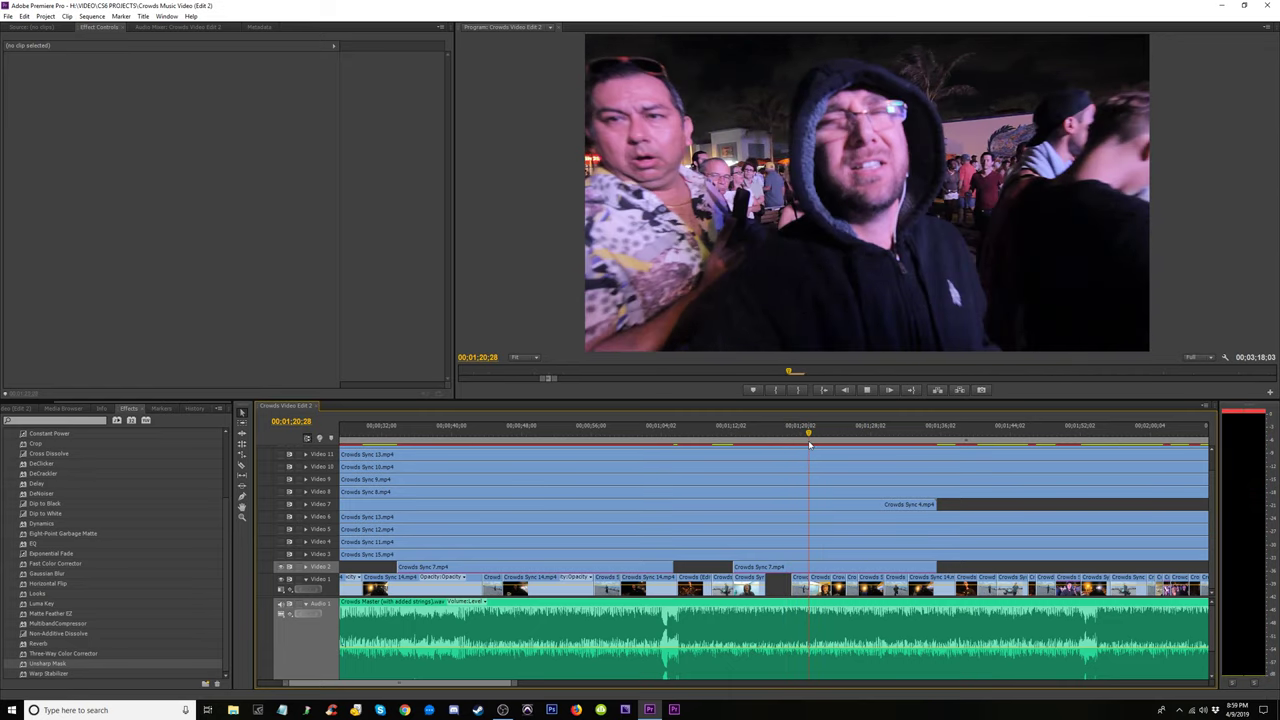
{"action": "key", "text": "space"}
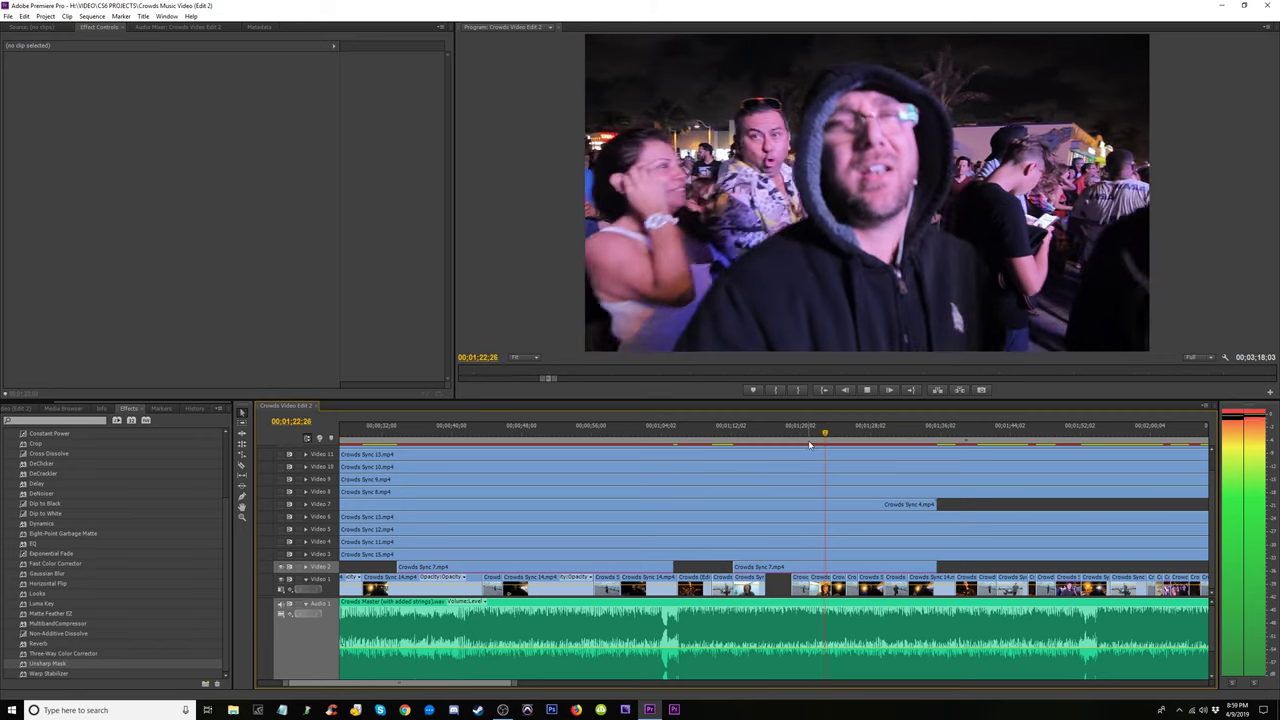
{"action": "key", "text": "space"}
{"action": "key", "text": "backslash"}
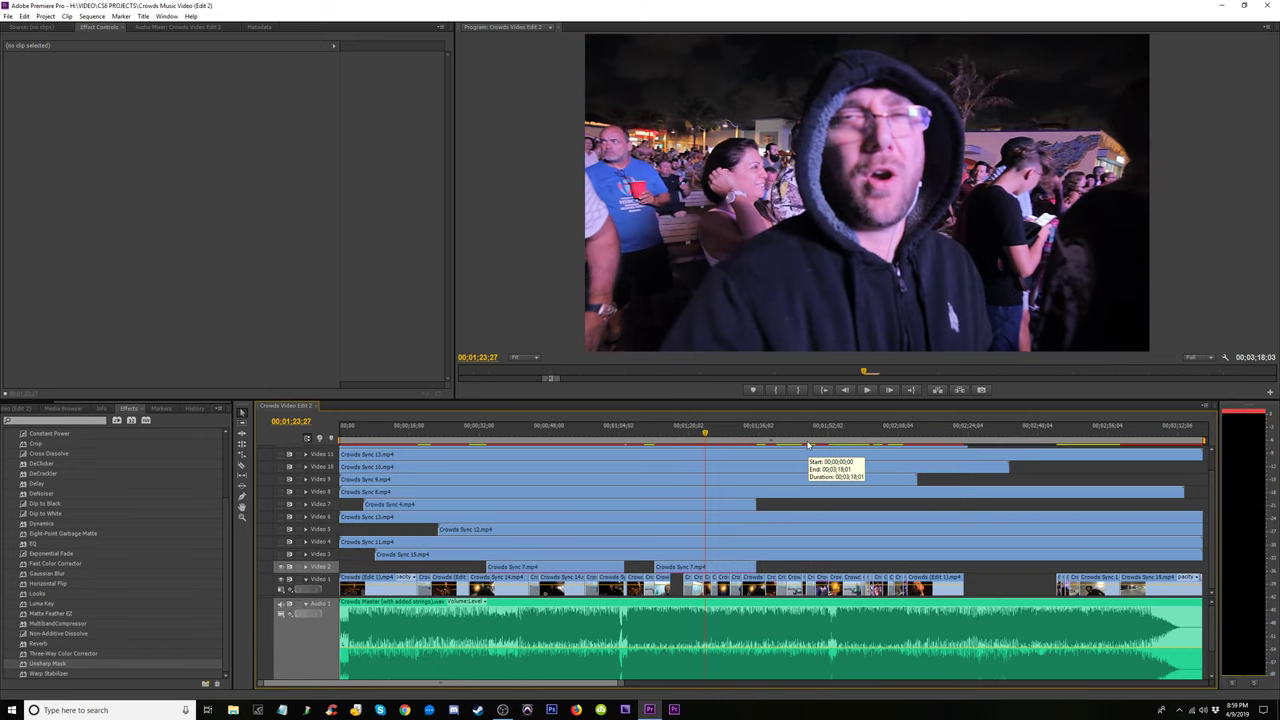
{"action": "key", "text": "equal"}
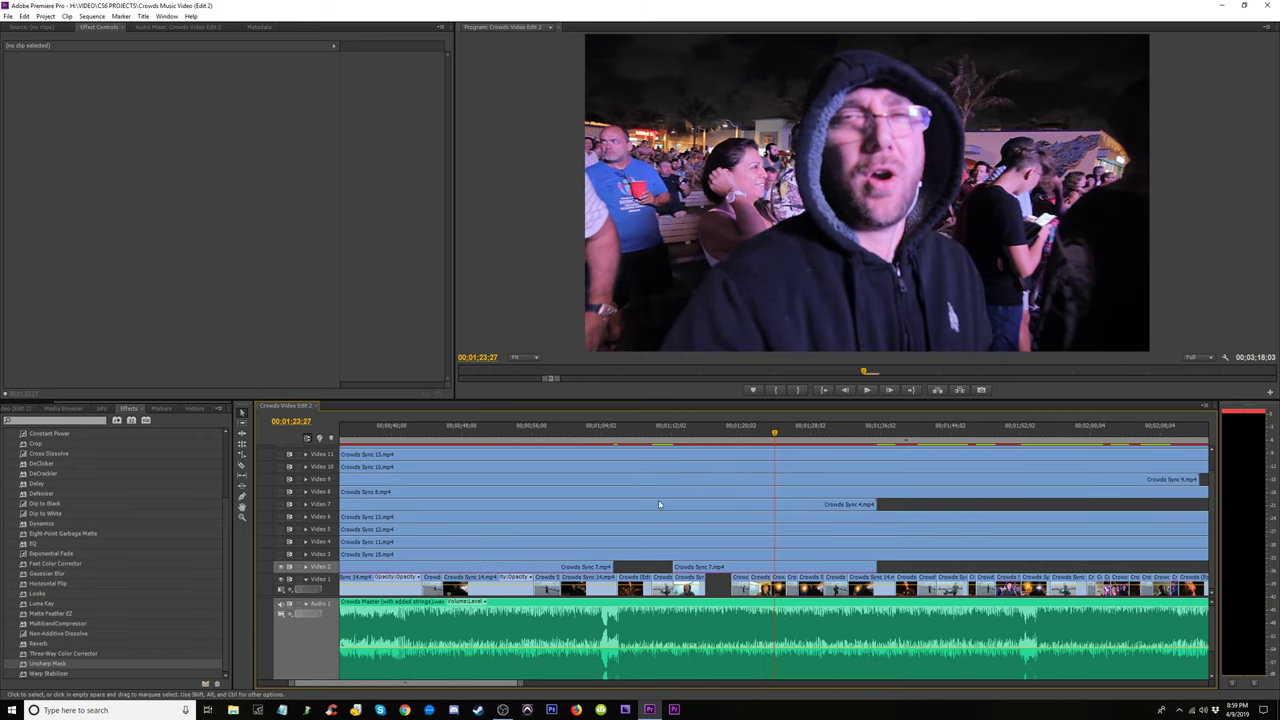
{"action": "left_click", "coordinate": [281, 567]}
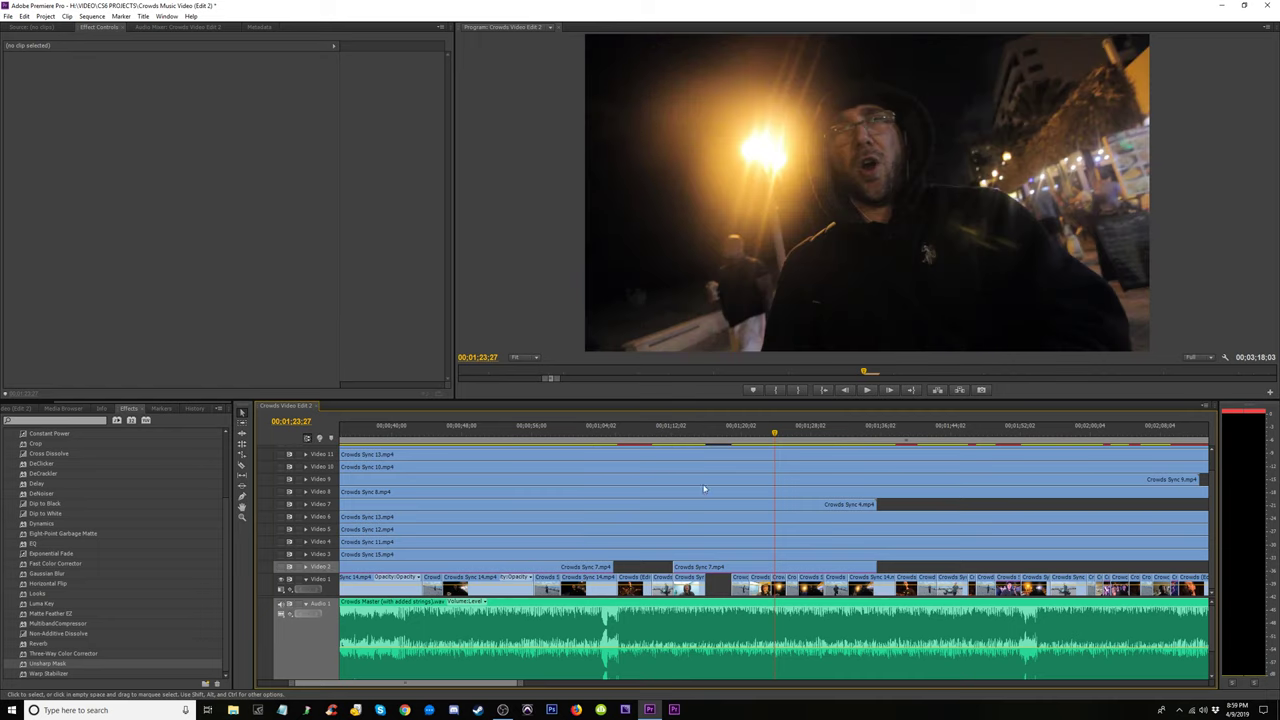
{"action": "mouse_move", "coordinate": [740, 438]}
{"action": "left_mouse_down"}
{"action": "mouse_move", "coordinate": [878, 472]}
{"action": "mouse_move", "coordinate": [437, 499]}
{"action": "left_mouse_up"}
{"action": "key", "text": "minus"}
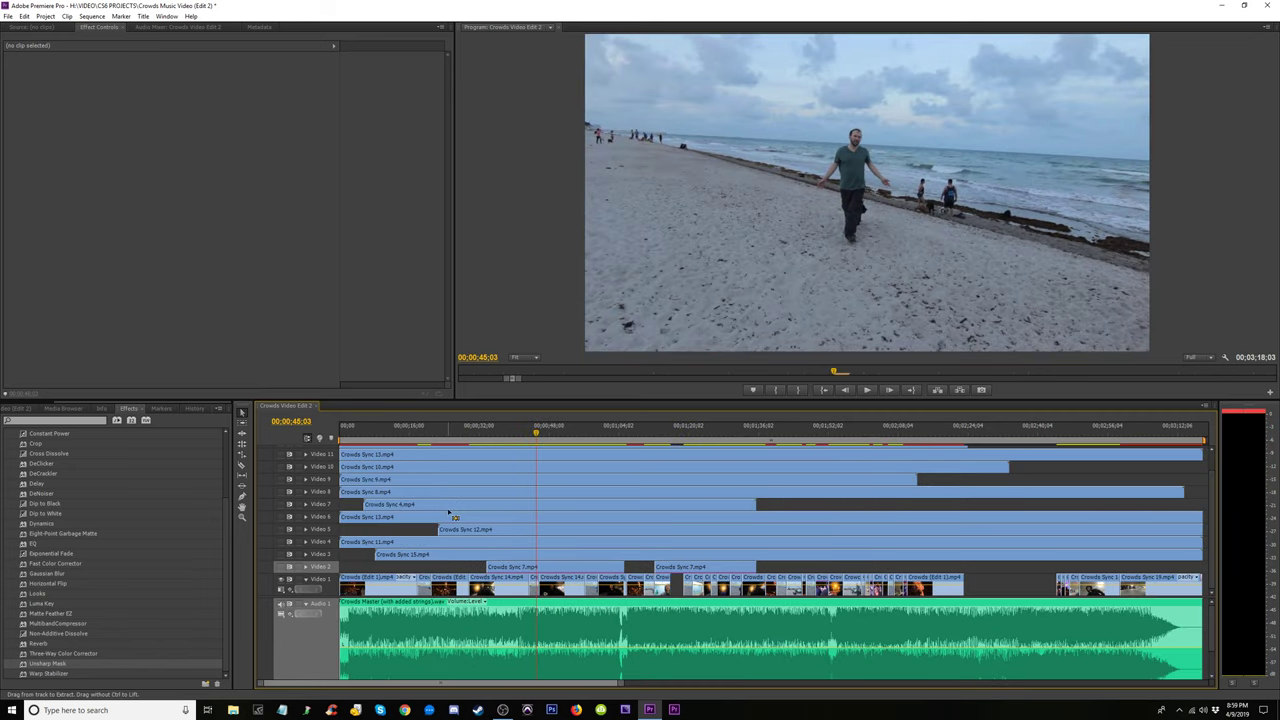
{"action": "left_click_drag", "start_coordinate": [483, 441], "coordinate": [630, 505]}
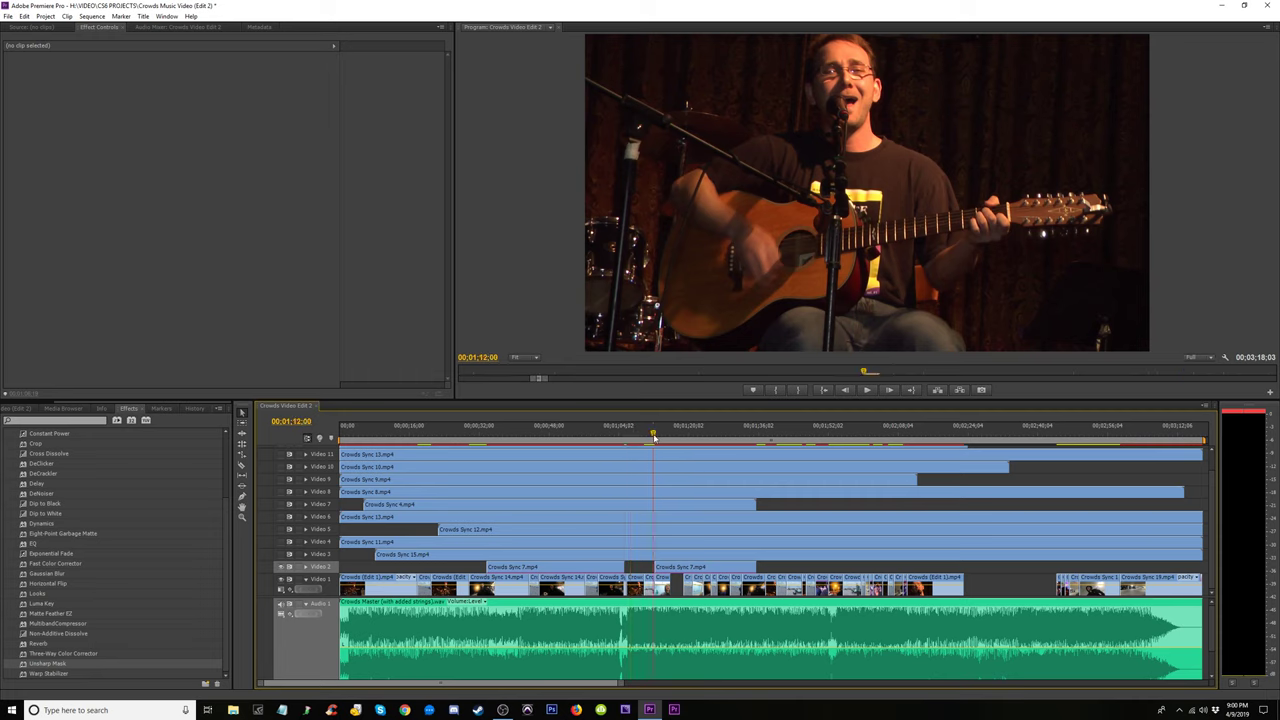
Move the playhead to 00:00:33 and play the sequence from there
{"action": "key", "text": "equal"}
{"action": "key", "text": "equal"}
{"action": "key", "text": "equal"}
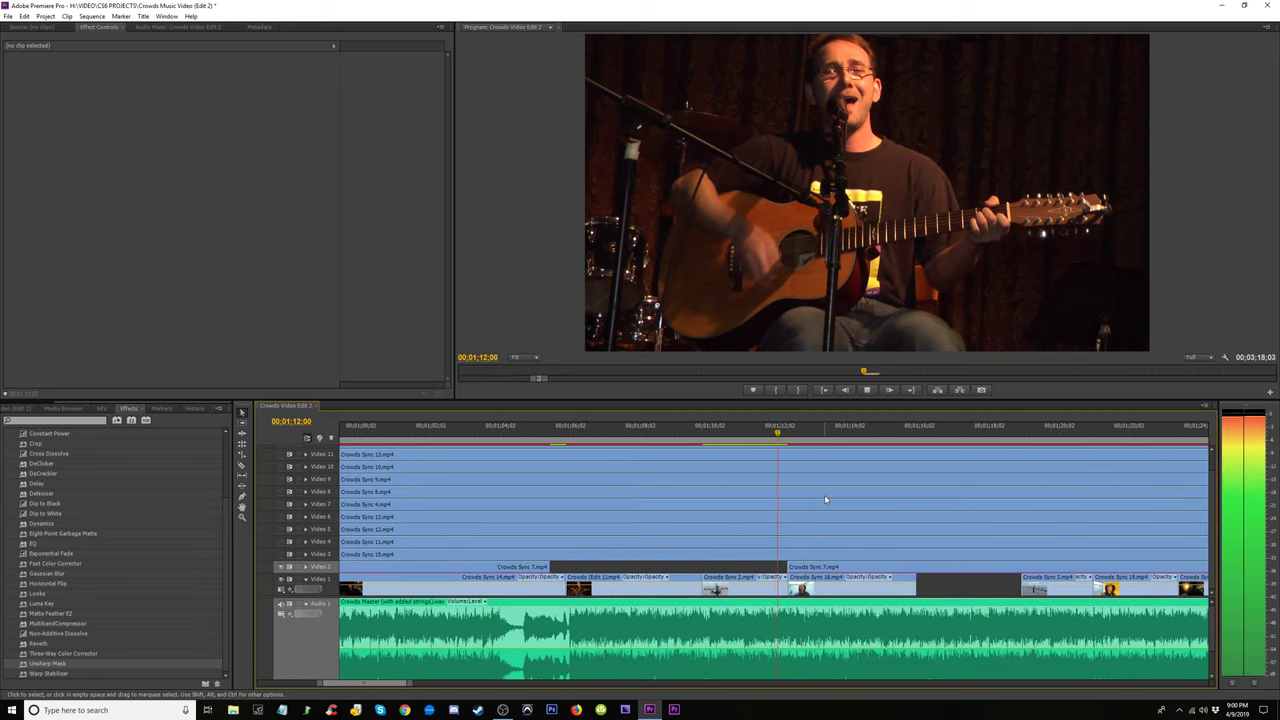
{"action": "left_click_drag", "start_coordinate": [791, 437], "coordinate": [803, 437]}
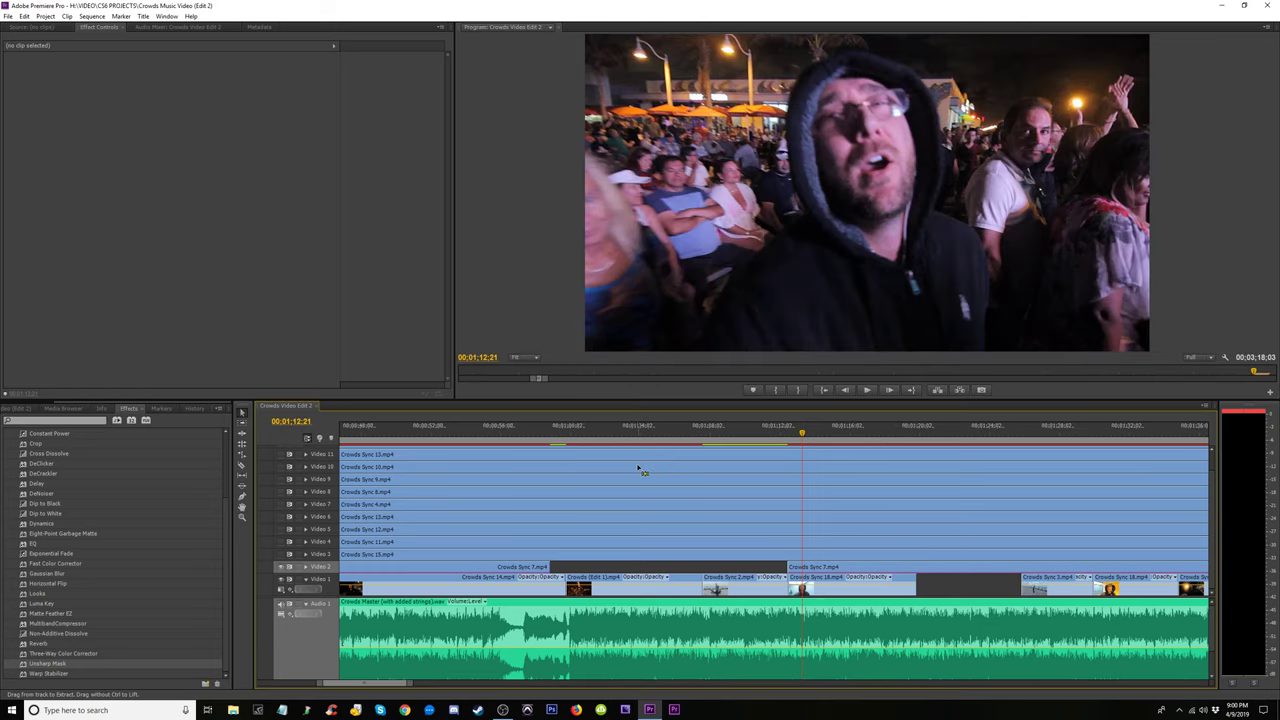
{"action": "key", "text": "minus"}
{"action": "key", "text": "minus"}
{"action": "key", "text": "equal"}
{"action": "key", "text": "equal"}
{"action": "mouse_move", "coordinate": [751, 437]}
{"action": "left_mouse_down"}
{"action": "mouse_move", "coordinate": [734, 437]}
{"action": "mouse_move", "coordinate": [757, 437]}
{"action": "left_mouse_up"}
{"action": "key", "text": "space"}
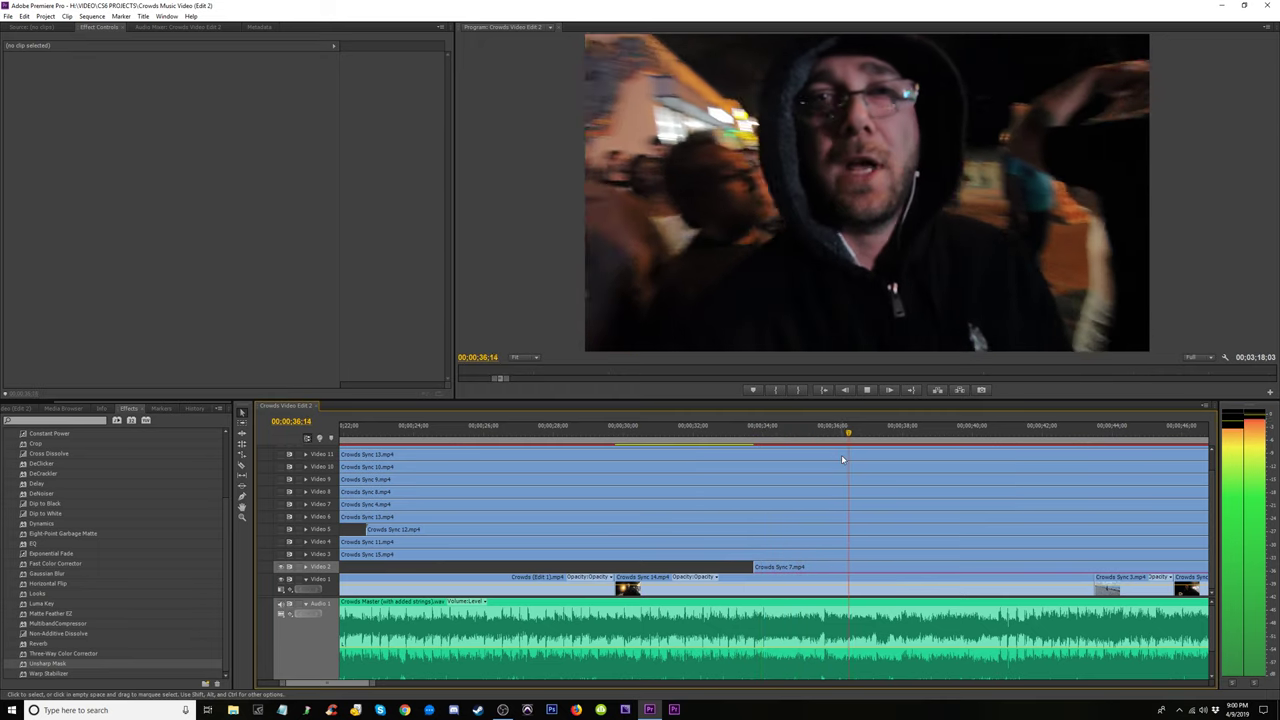
{"action": "key", "text": "minus"}
{"action": "key", "text": "minus"}
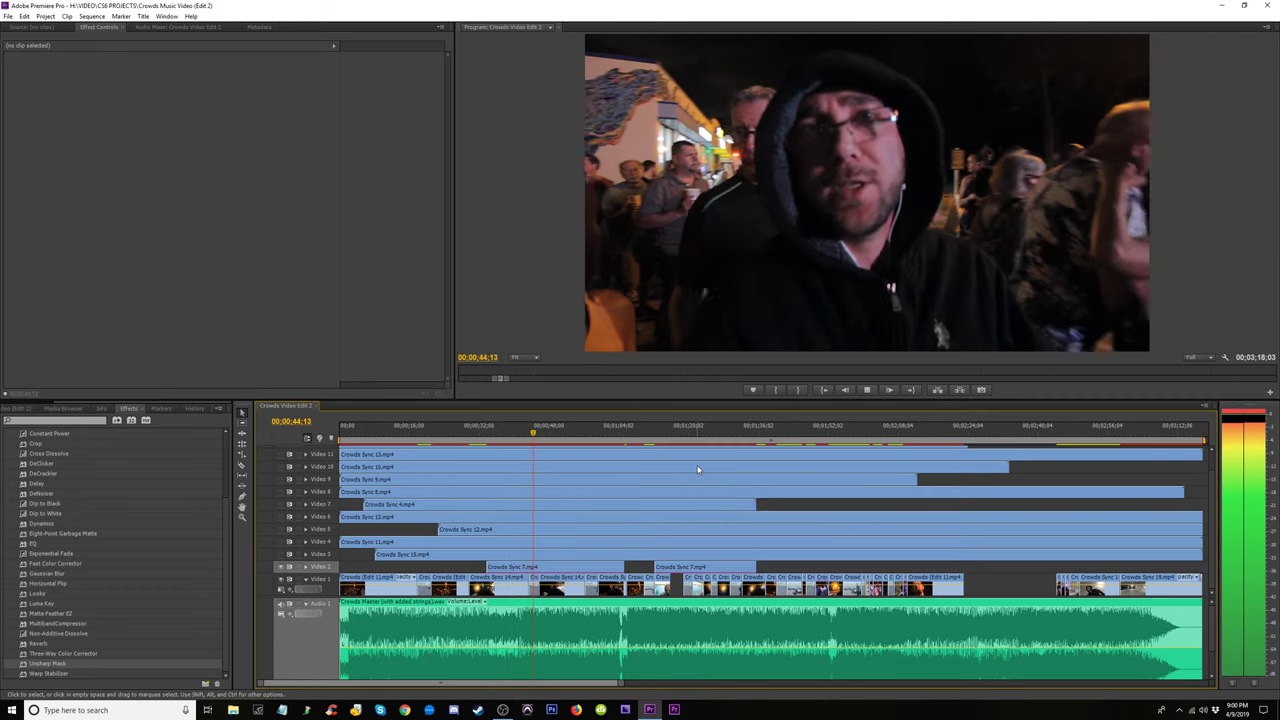
{"action": "key", "text": "space"}
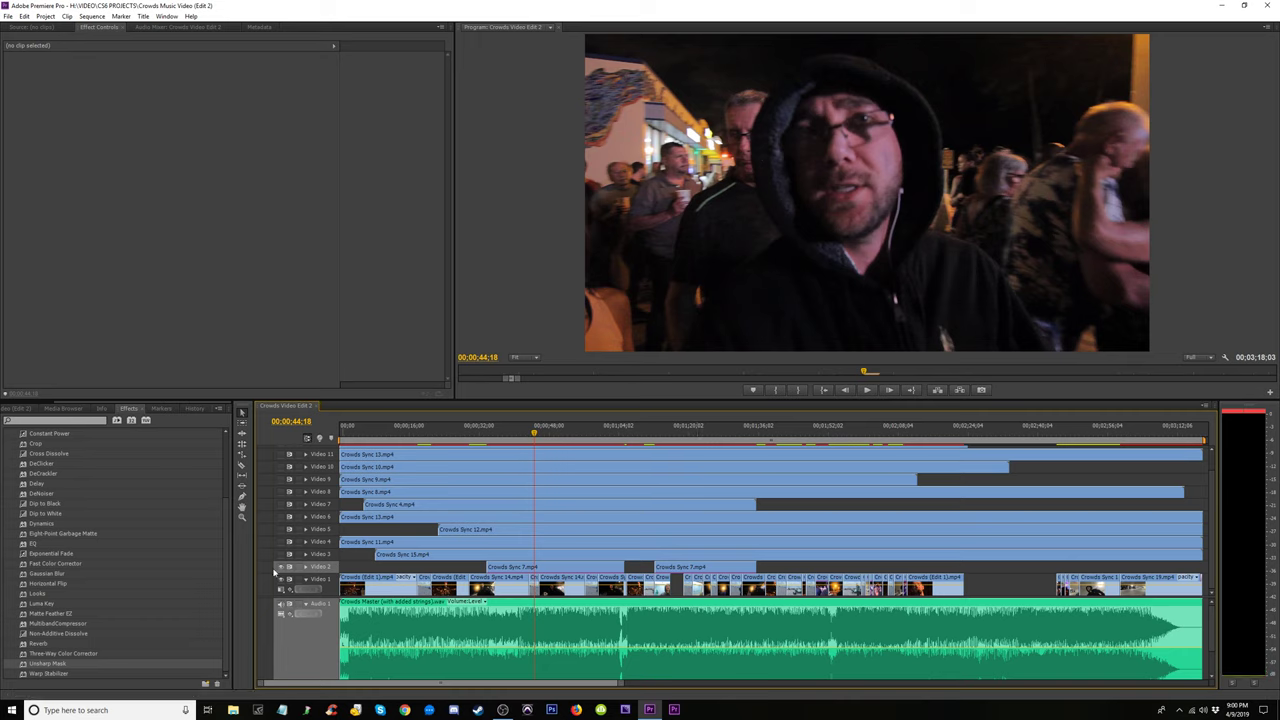
Play on to 00:00:54:17, then select both Crowds Sync 7 clips on Video 2
{"action": "key", "text": "space"}
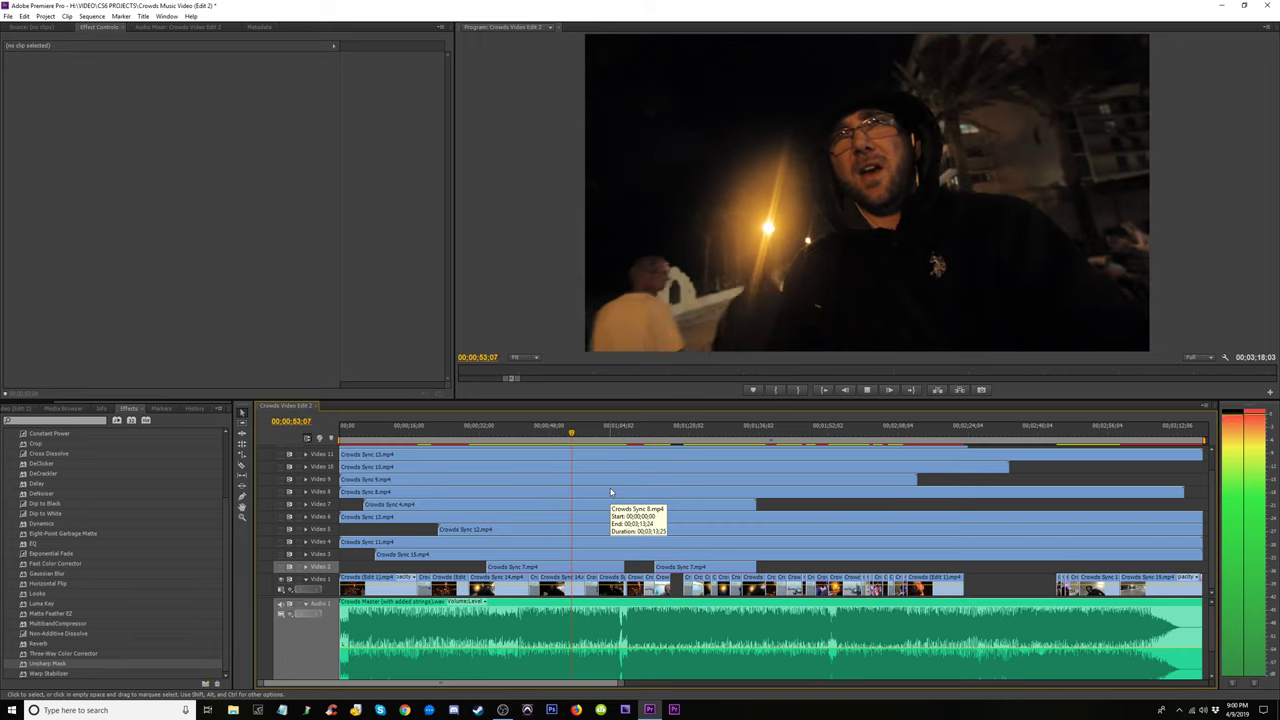
{"action": "key", "text": "space"}
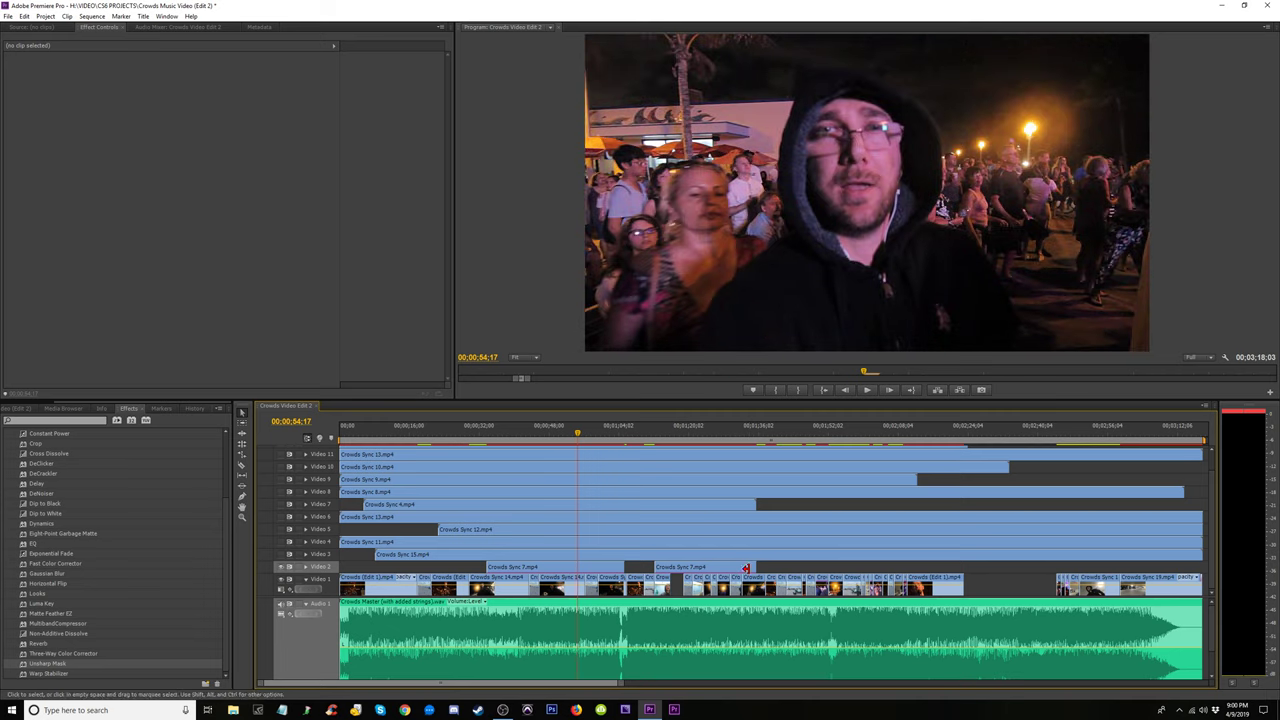
{"action": "left_click", "coordinate": [674, 566]}
{"action": "left_click", "coordinate": [536, 567], "text": "shift"}
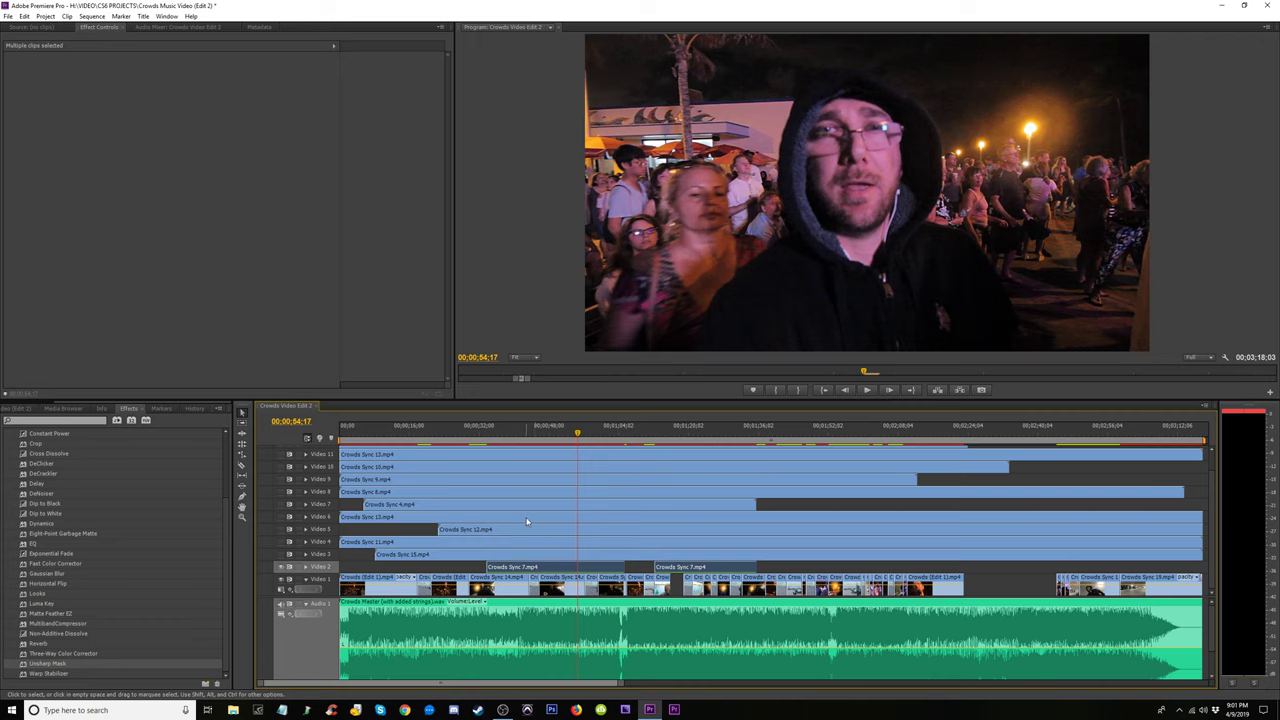
Delete both Crowds Sync 7 clips from Video 2, lift the Video 1 clips up, and paste Sync 7 onto Video 1
{"action": "key", "text": "Up"}
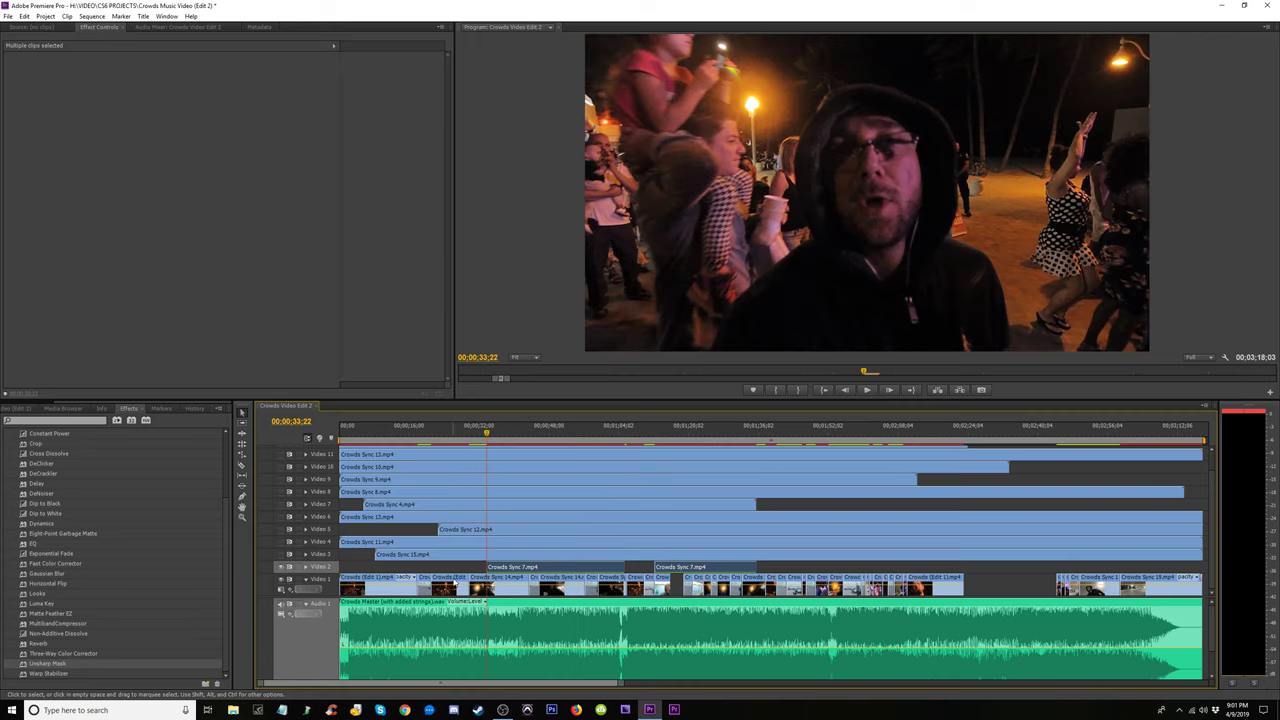
{"action": "key", "text": "Delete"}
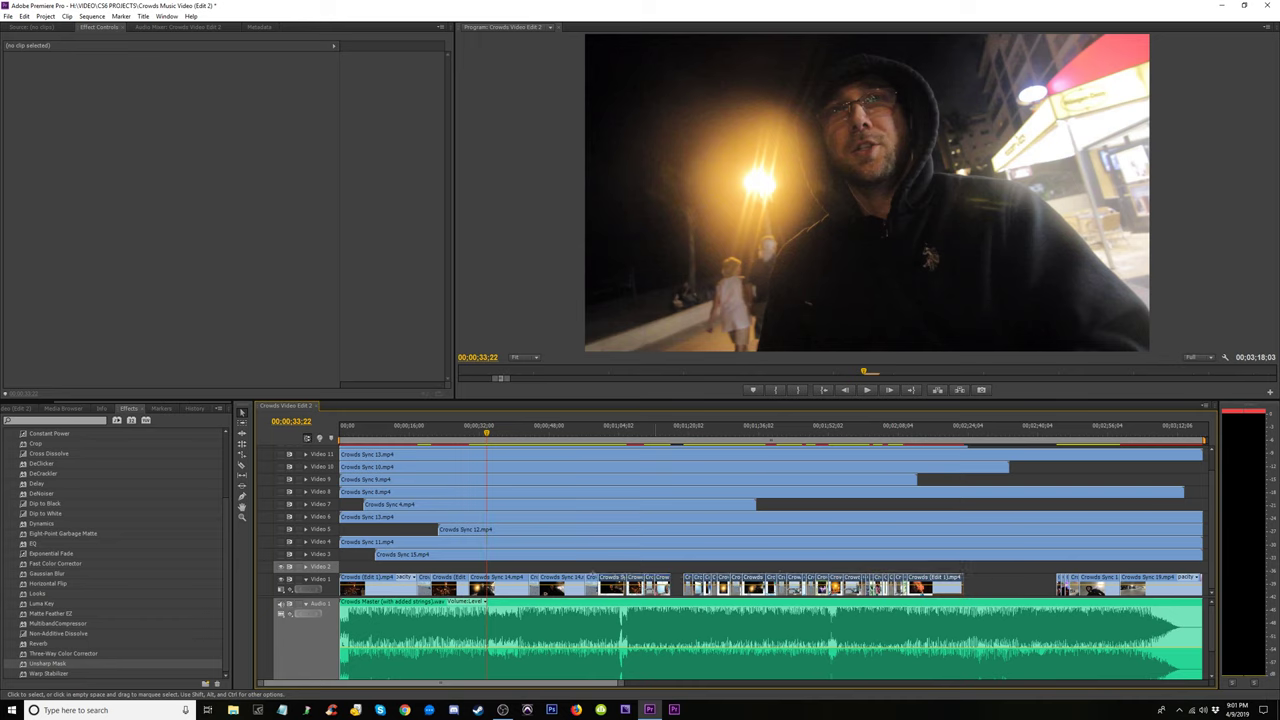
{"action": "left_click_drag", "start_coordinate": [989, 579], "coordinate": [372, 572]}
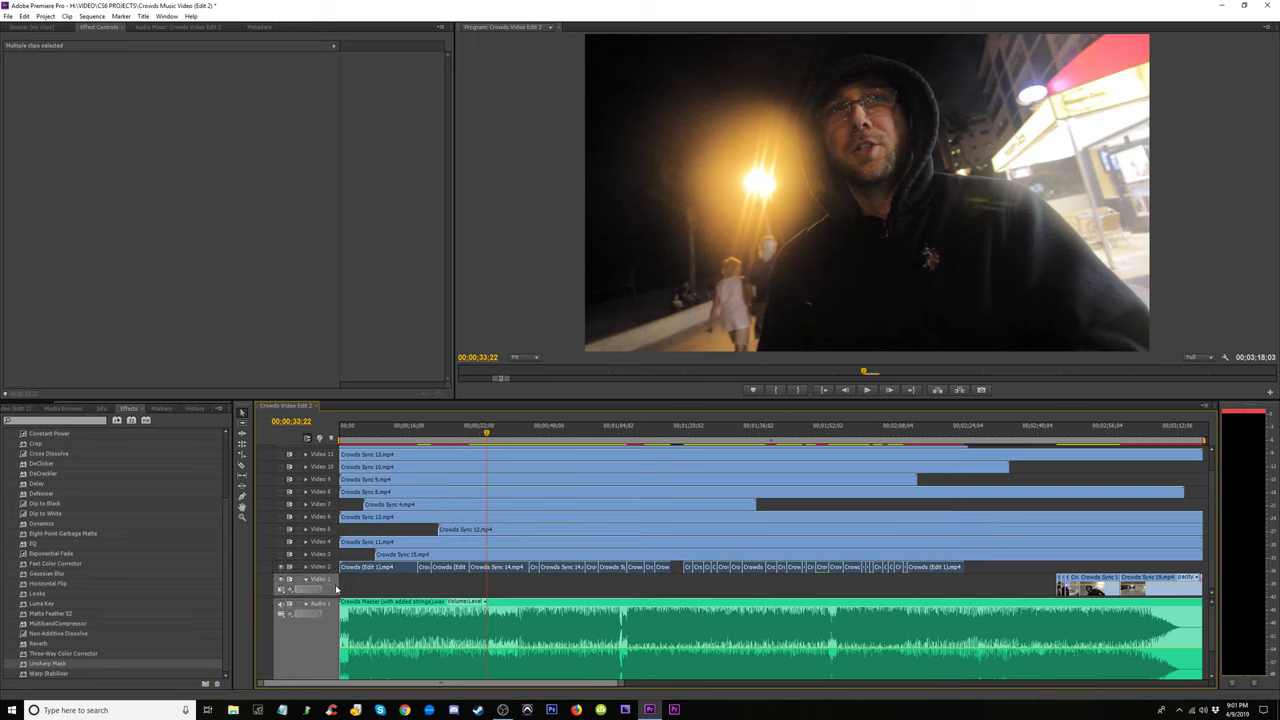
{"action": "key", "text": "ctrl+v"}
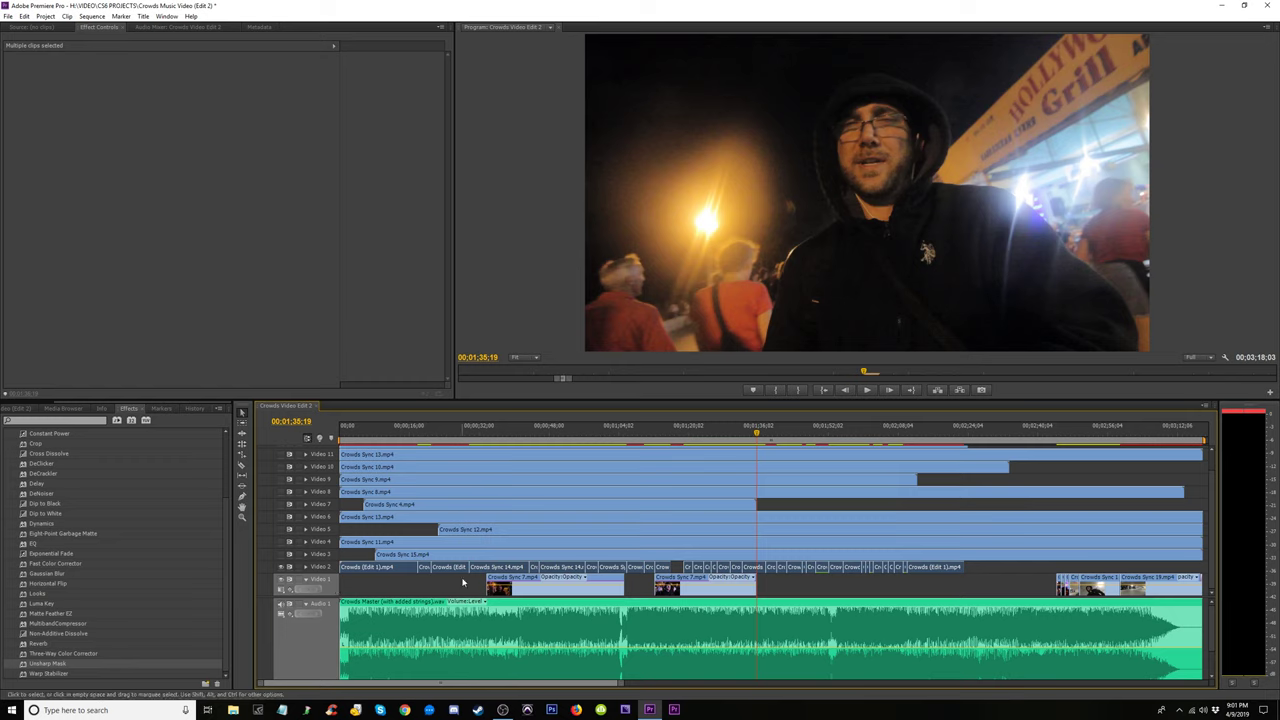
Select the later small clips on Video 2 and move them down onto Video 1 near 01:09:15
{"action": "mouse_move", "coordinate": [447, 581]}
{"action": "left_mouse_down"}
{"action": "mouse_move", "coordinate": [434, 573]}
{"action": "mouse_move", "coordinate": [453, 582]}
{"action": "left_mouse_up"}
{"action": "mouse_move", "coordinate": [979, 588]}
{"action": "left_mouse_down"}
{"action": "mouse_move", "coordinate": [784, 563]}
{"action": "mouse_move", "coordinate": [797, 582]}
{"action": "left_mouse_up"}
{"action": "left_click", "coordinate": [630, 583]}
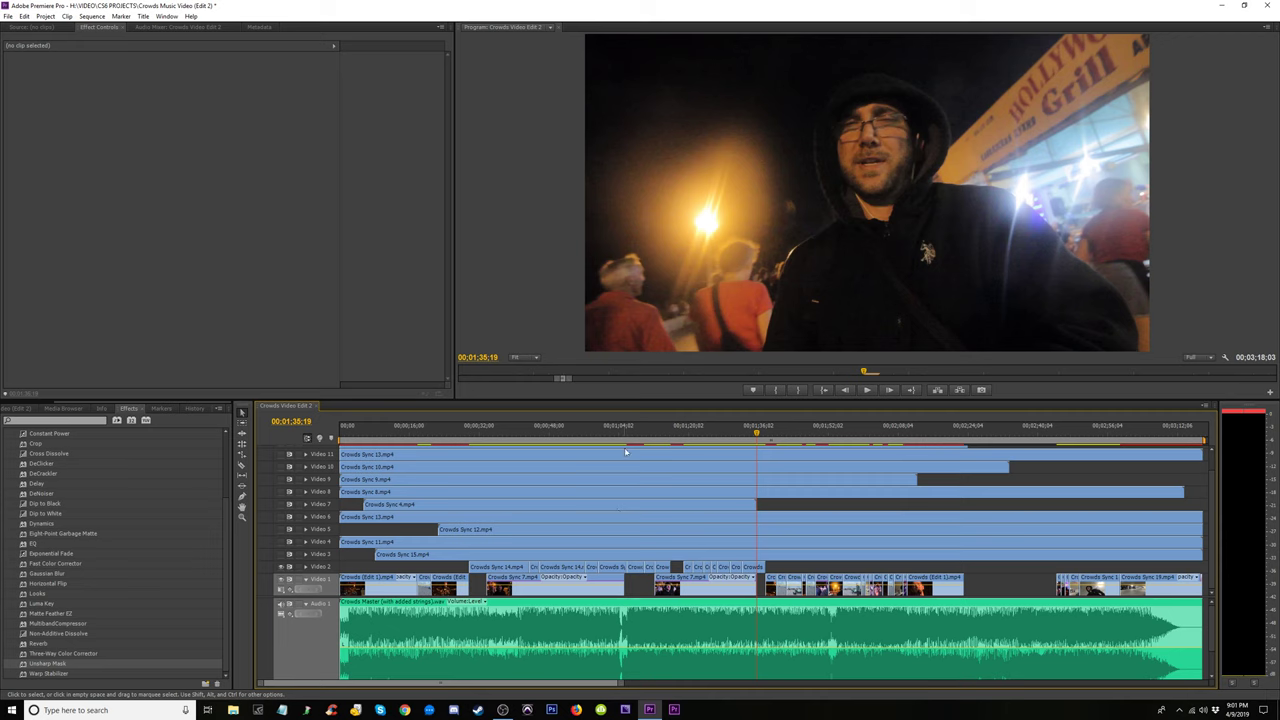
{"action": "left_click", "coordinate": [641, 437]}
{"action": "key", "text": "="}
{"action": "key", "text": "="}
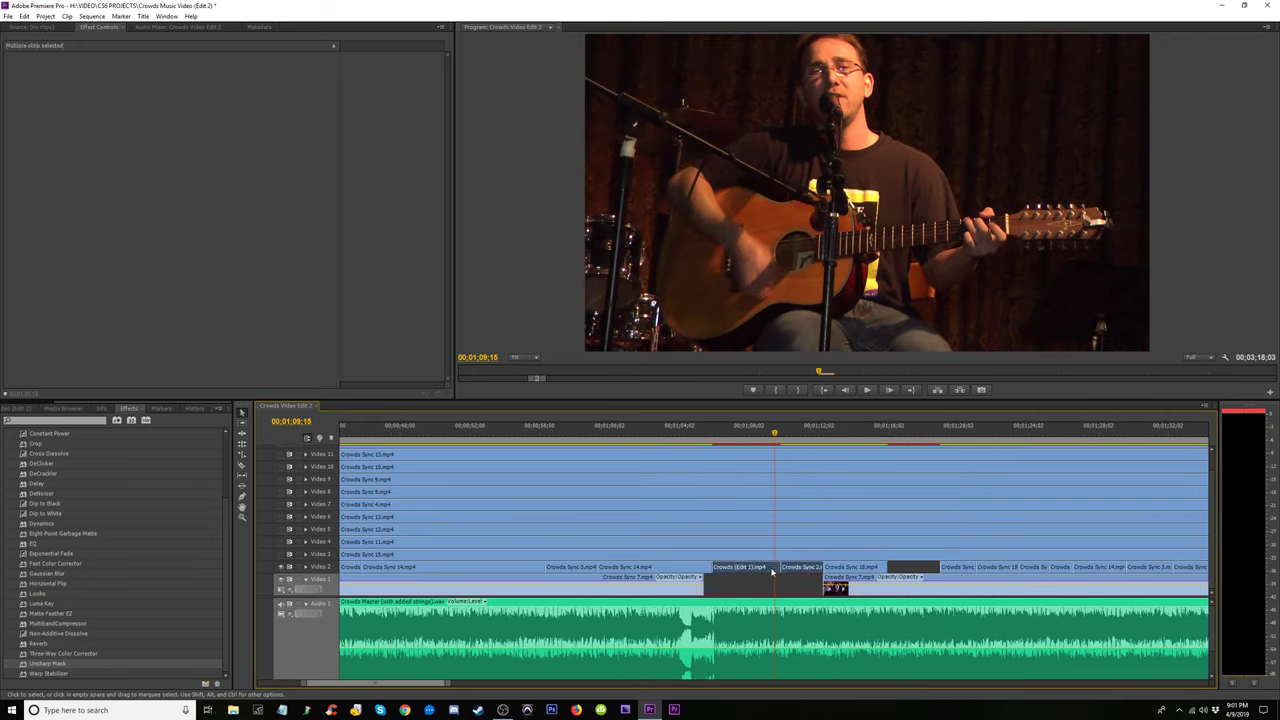
{"action": "left_click_drag", "start_coordinate": [800, 572], "coordinate": [800, 582]}
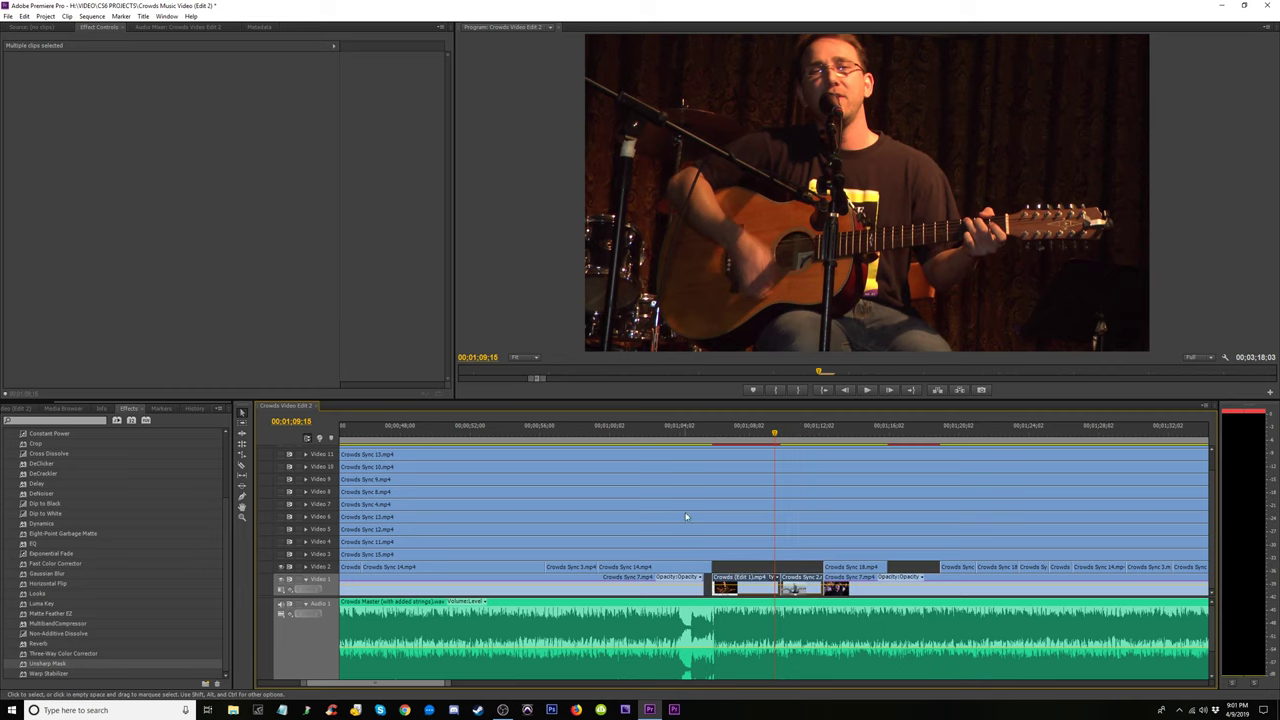
Preview the rearranged footage from 00:00:30 through about 00:00:54
{"action": "key", "text": "minus"}
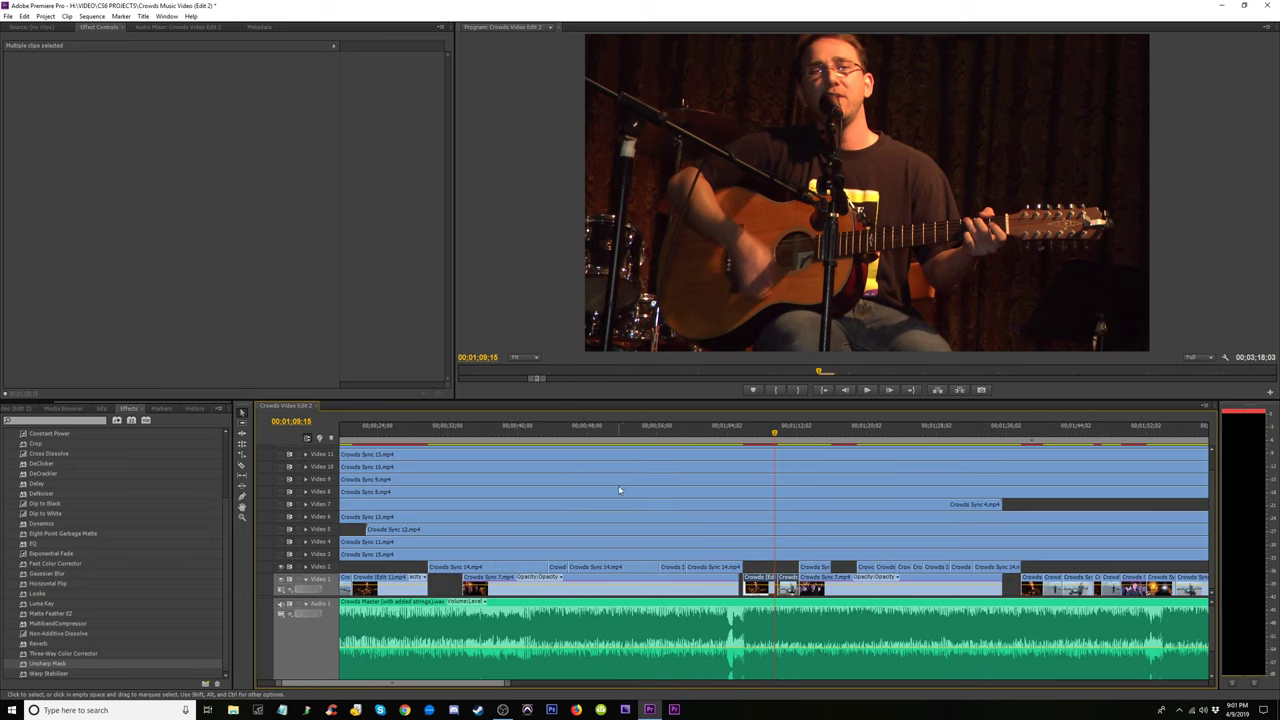
{"action": "key", "text": "minus"}
{"action": "key", "text": "equal"}
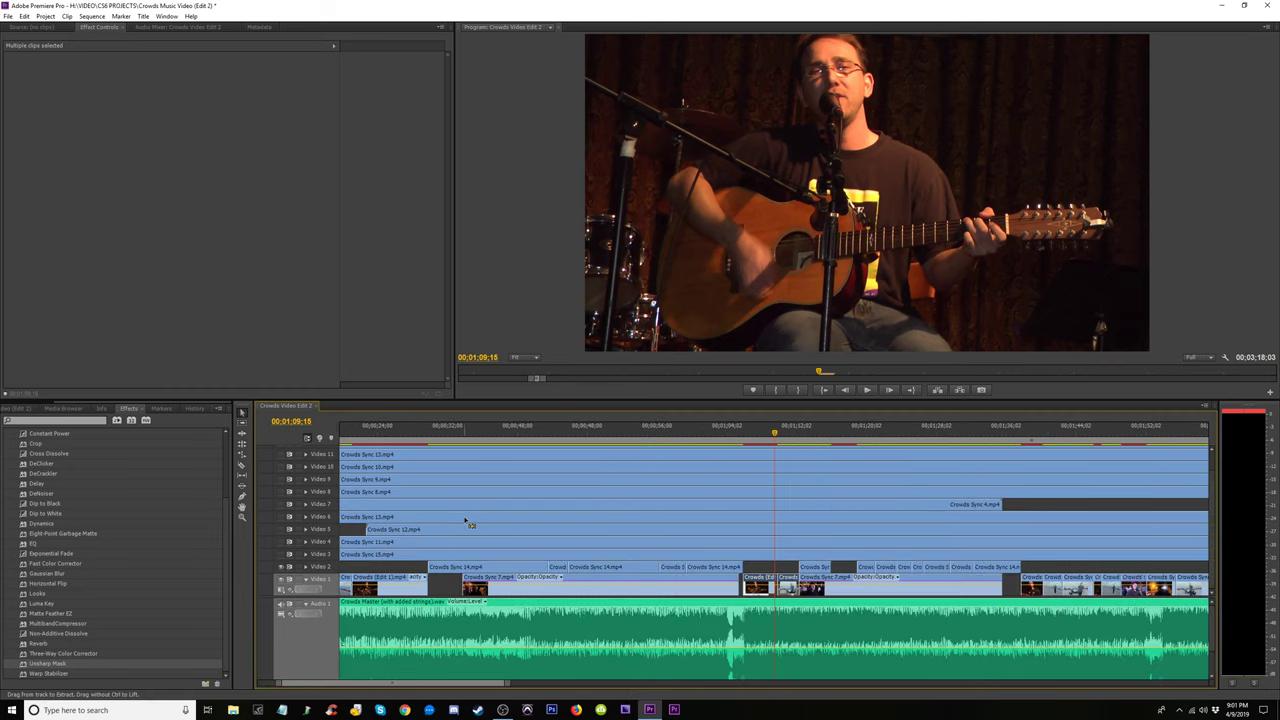
{"action": "key", "text": "minus"}
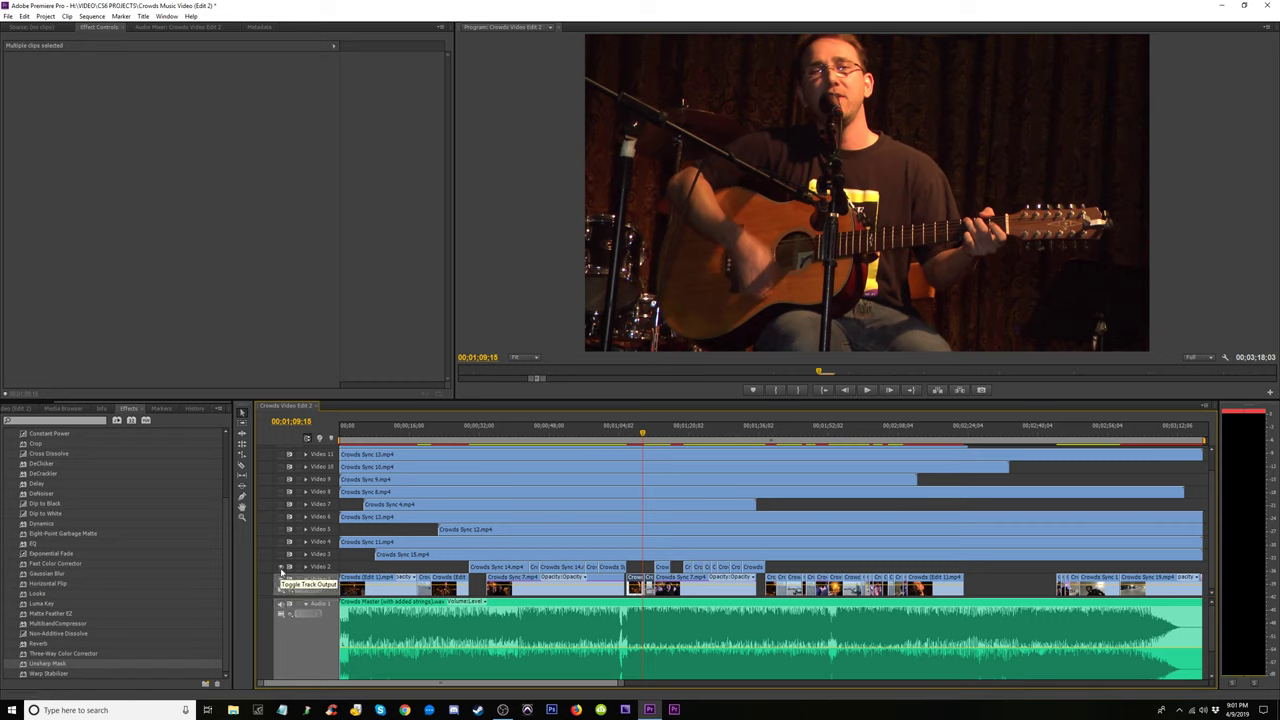
{"action": "left_click", "coordinate": [472, 446]}
{"action": "key", "text": "equal"}
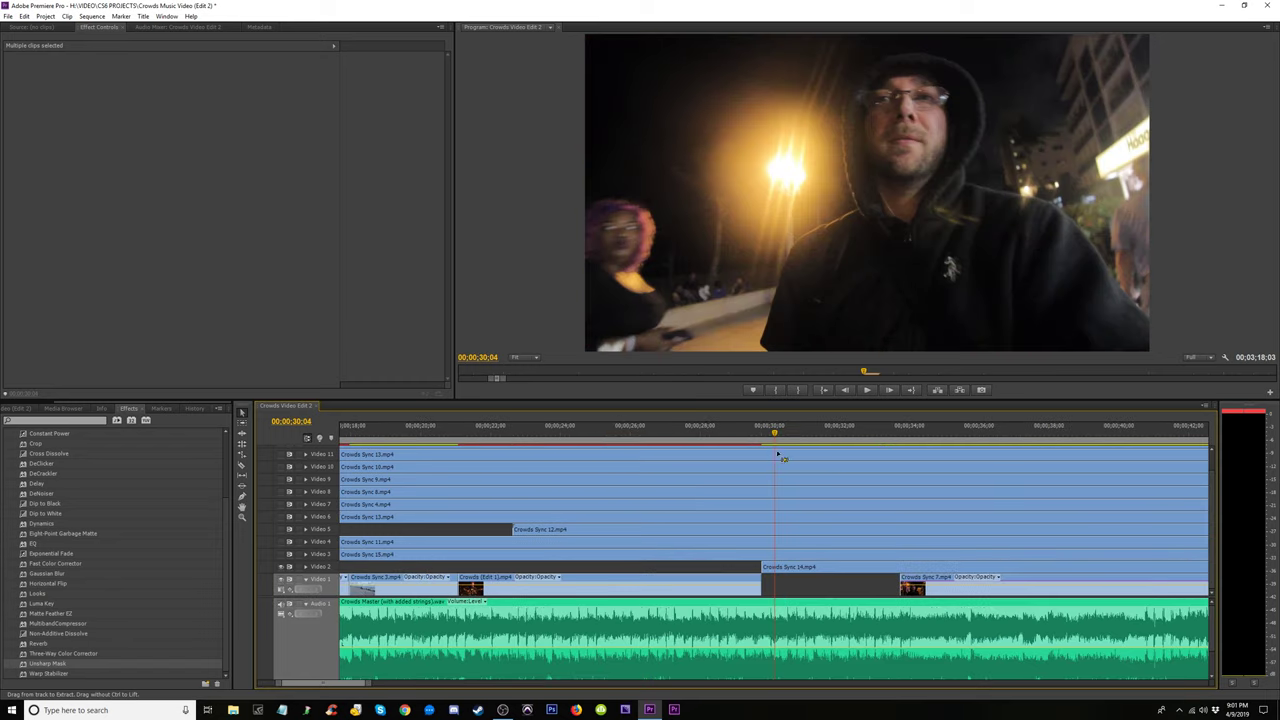
{"action": "left_click_drag", "start_coordinate": [790, 441], "coordinate": [950, 458]}
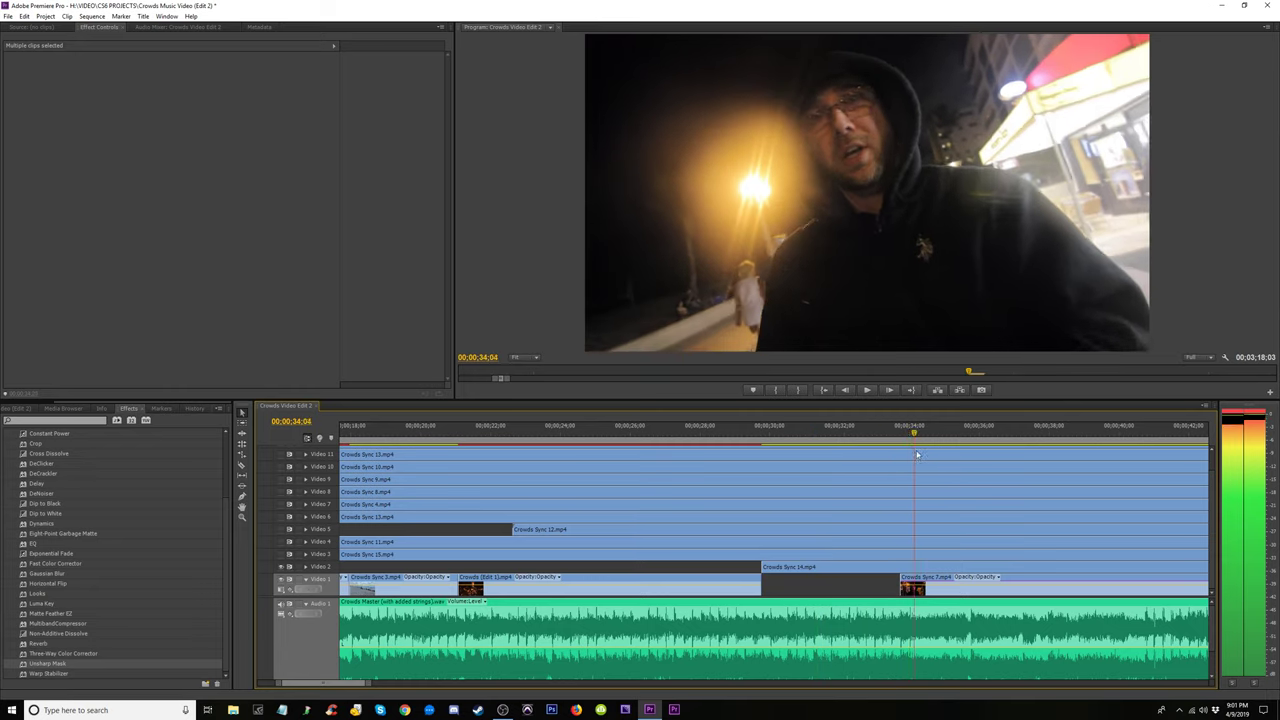
{"action": "key", "text": "minus"}
{"action": "left_click_drag", "start_coordinate": [870, 435], "coordinate": [1112, 477]}
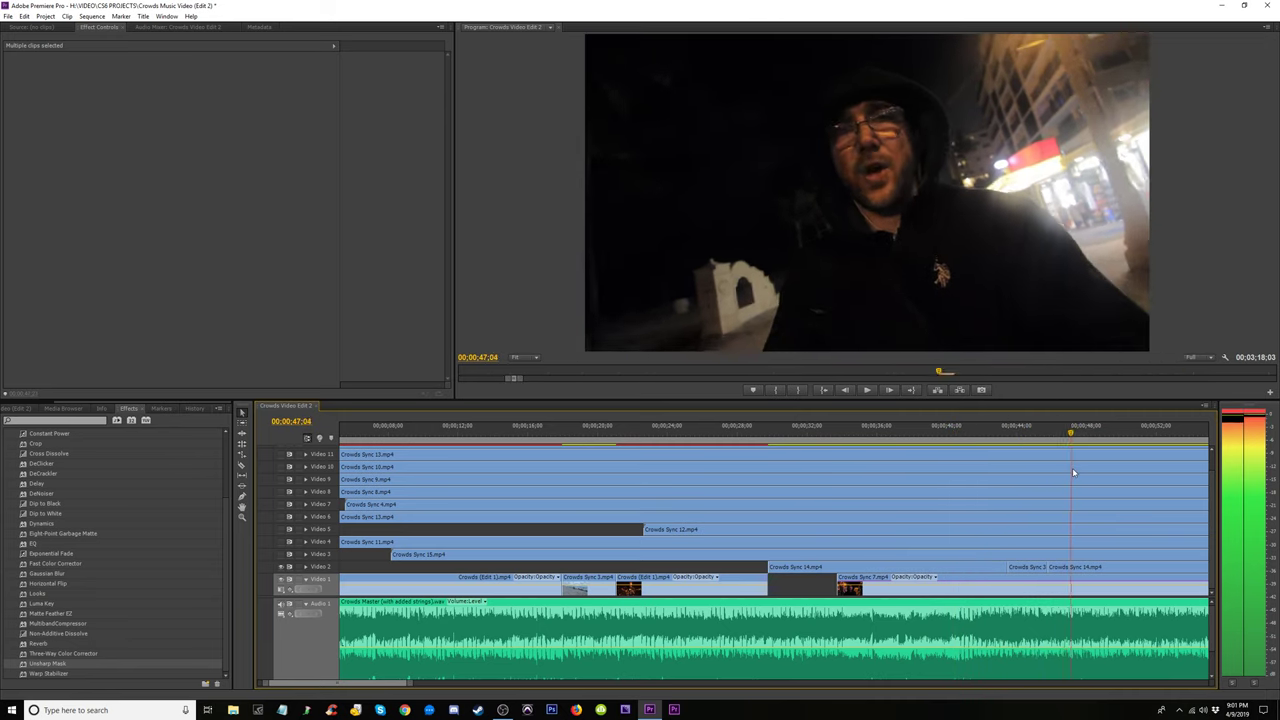
{"action": "key", "text": "minus"}
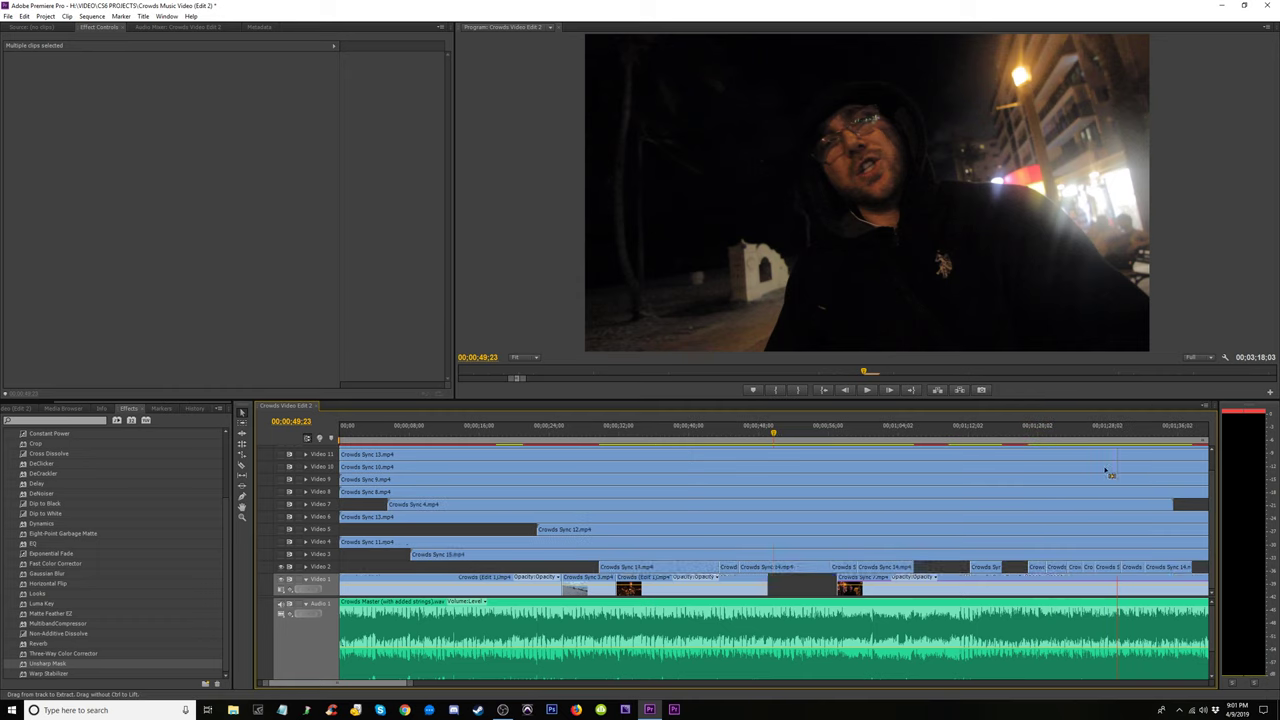
{"action": "left_click_drag", "start_coordinate": [778, 432], "coordinate": [891, 461]}
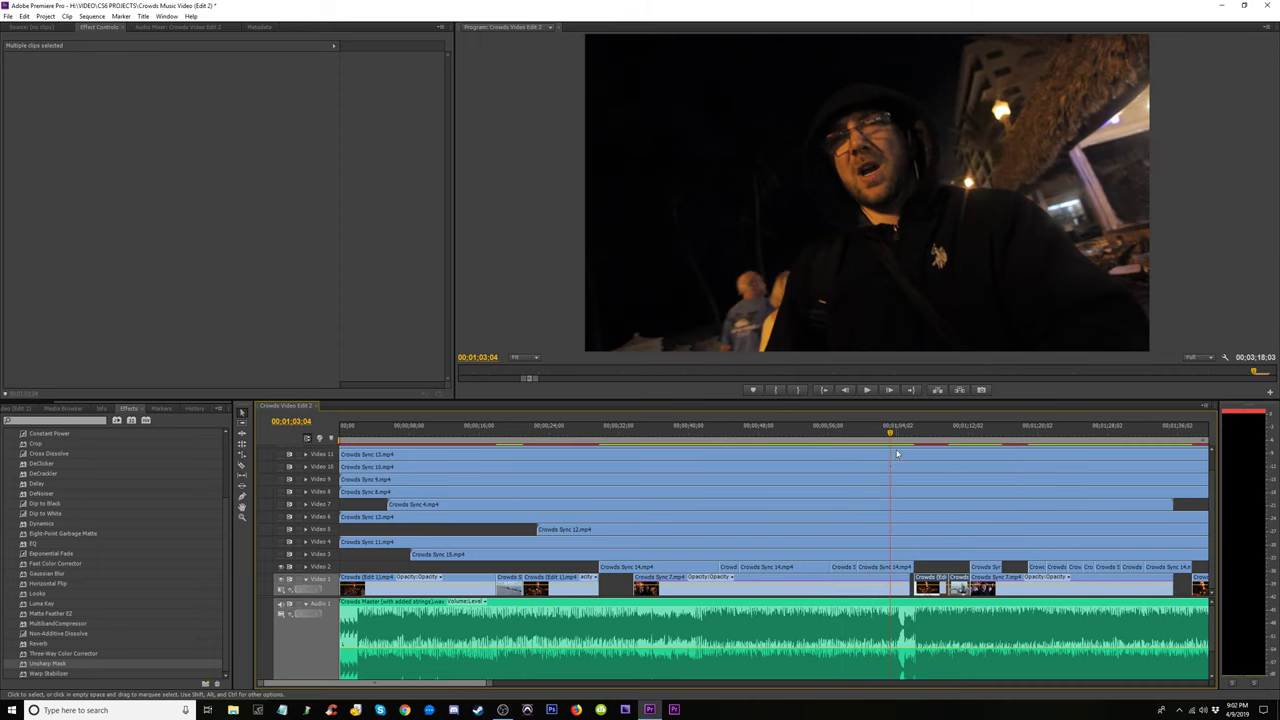
{"action": "mouse_move", "coordinate": [891, 461]}
{"action": "left_mouse_down"}
{"action": "mouse_move", "coordinate": [895, 433]}
{"action": "mouse_move", "coordinate": [924, 499]}
{"action": "left_mouse_up"}
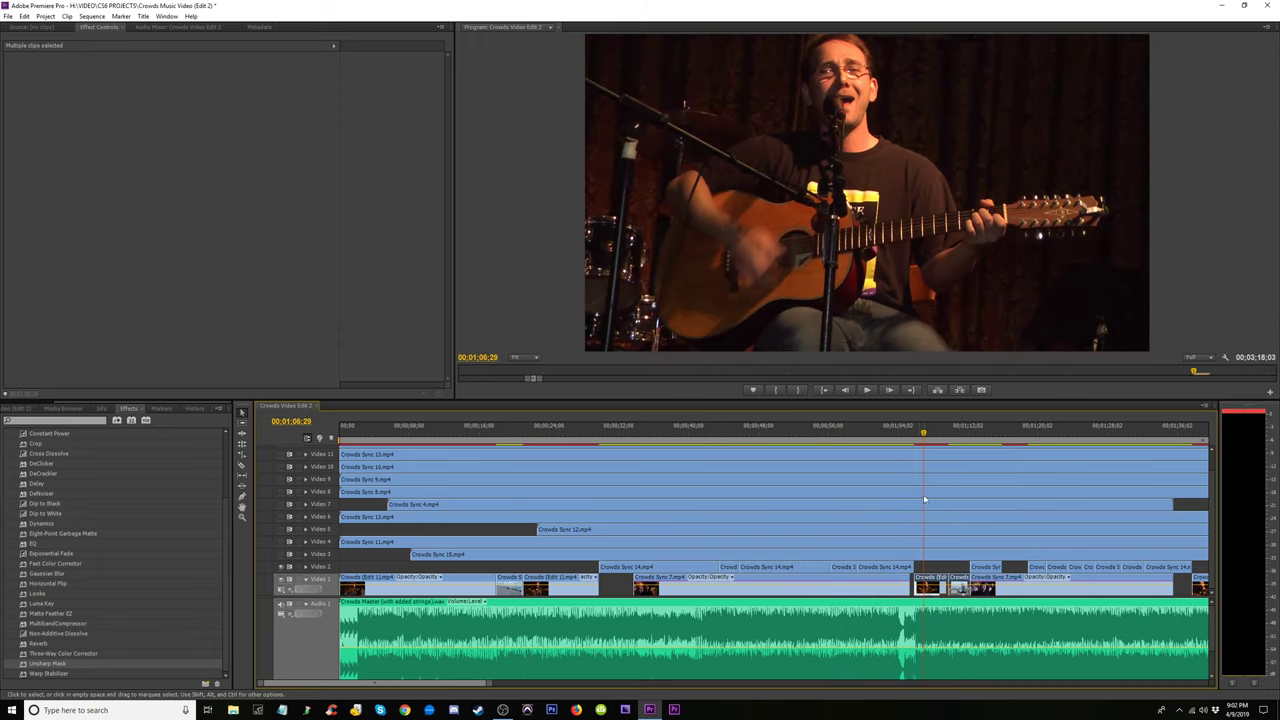
{"action": "left_click_drag", "start_coordinate": [920, 452], "coordinate": [832, 448]}
{"action": "key", "text": "space"}
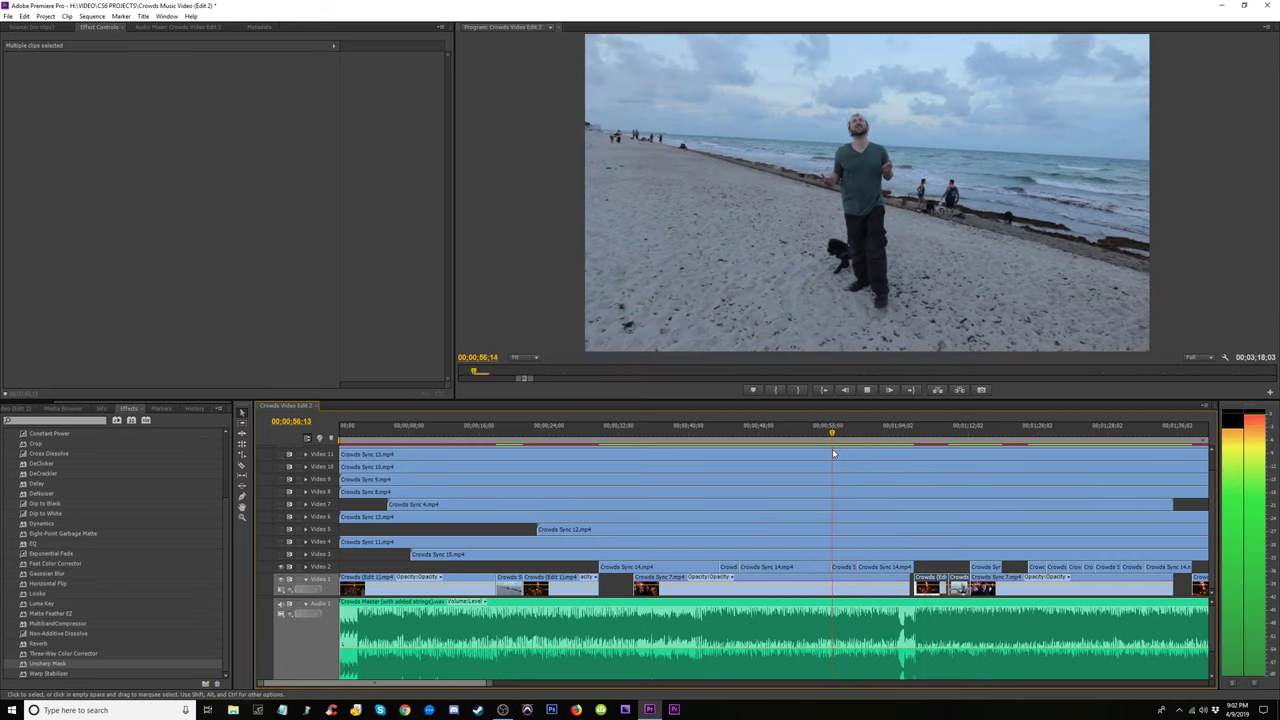
{"action": "key", "text": "space"}
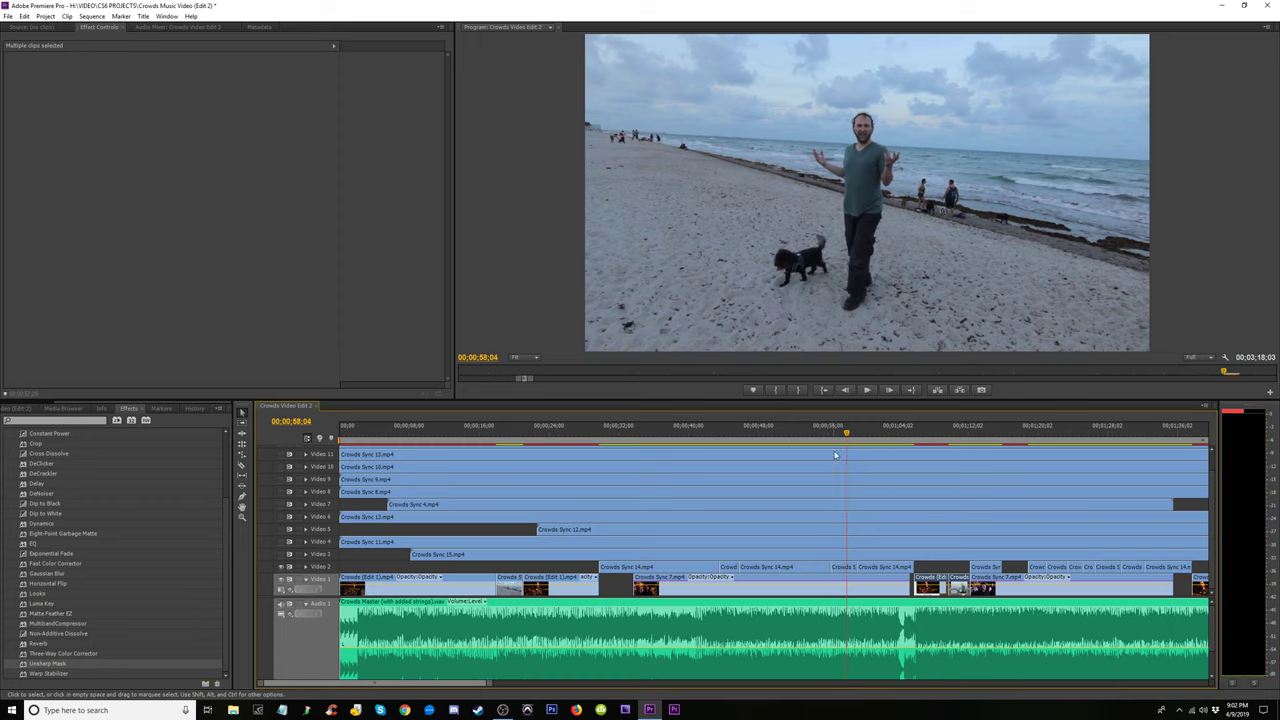
{"action": "left_click_drag", "start_coordinate": [830, 433], "coordinate": [722, 447]}
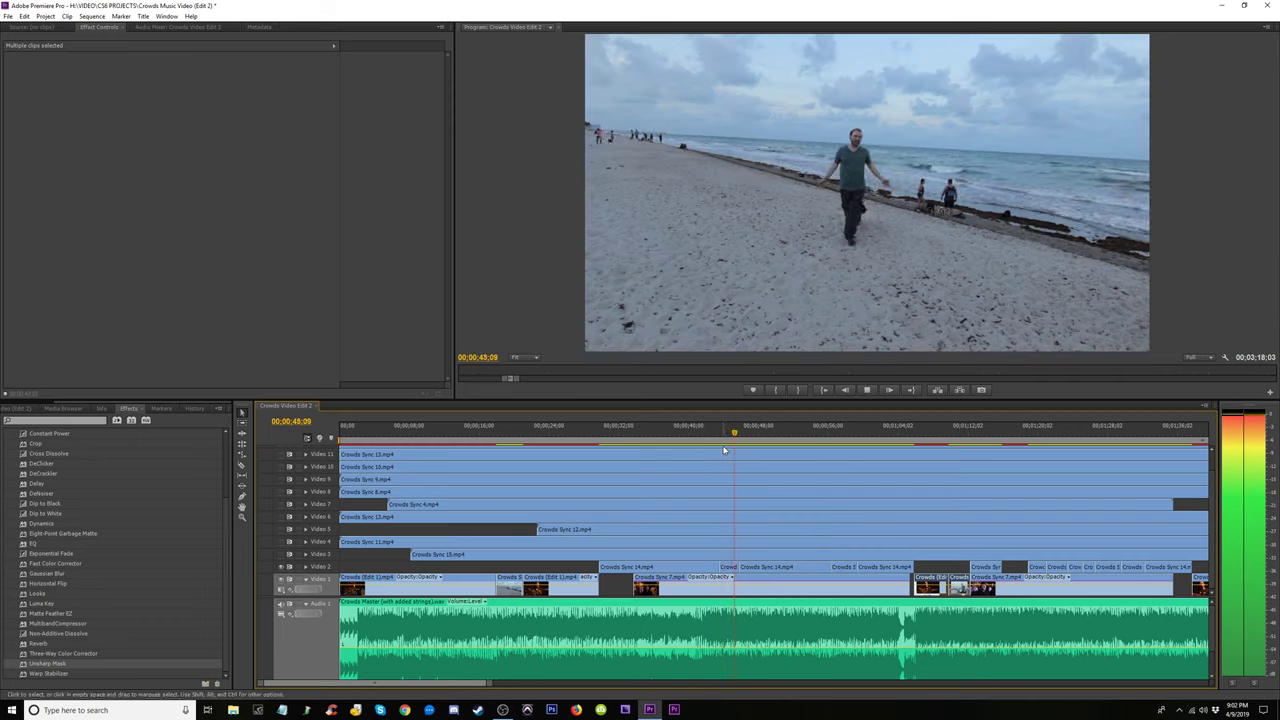
{"action": "key", "text": "space"}
{"action": "left_click_drag", "start_coordinate": [682, 436], "coordinate": [603, 441]}
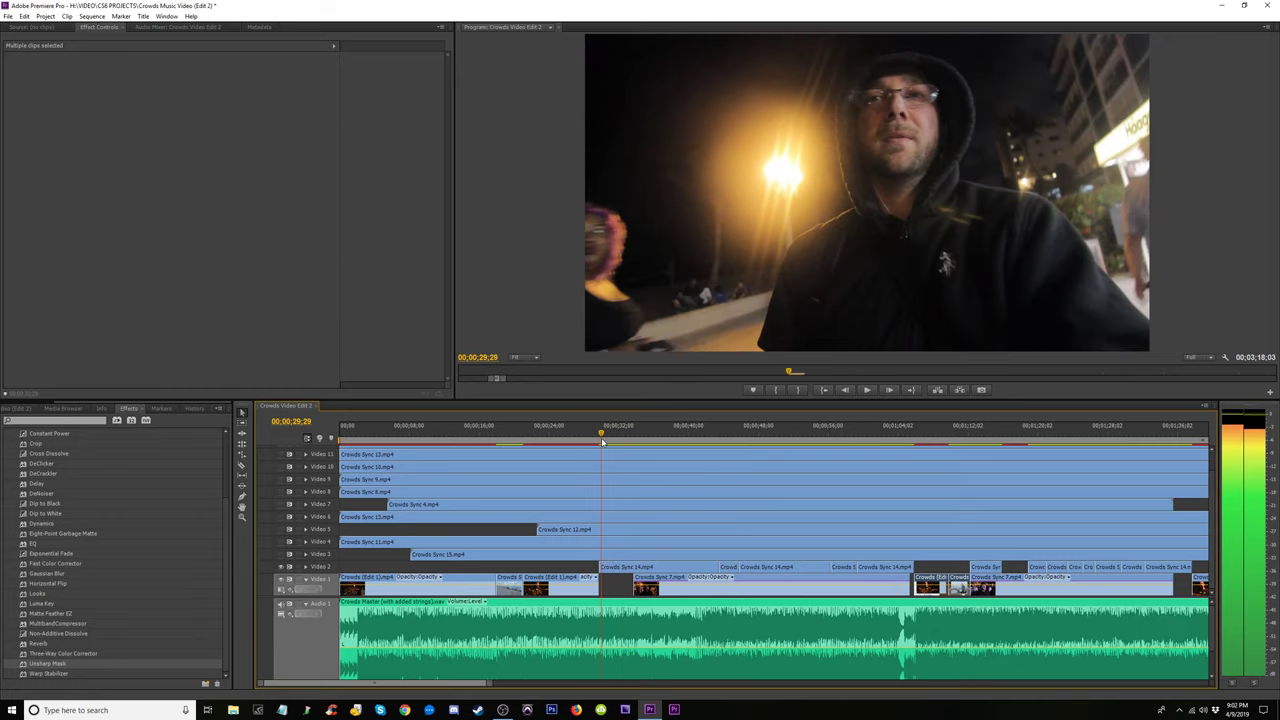
{"action": "key", "text": "space"}
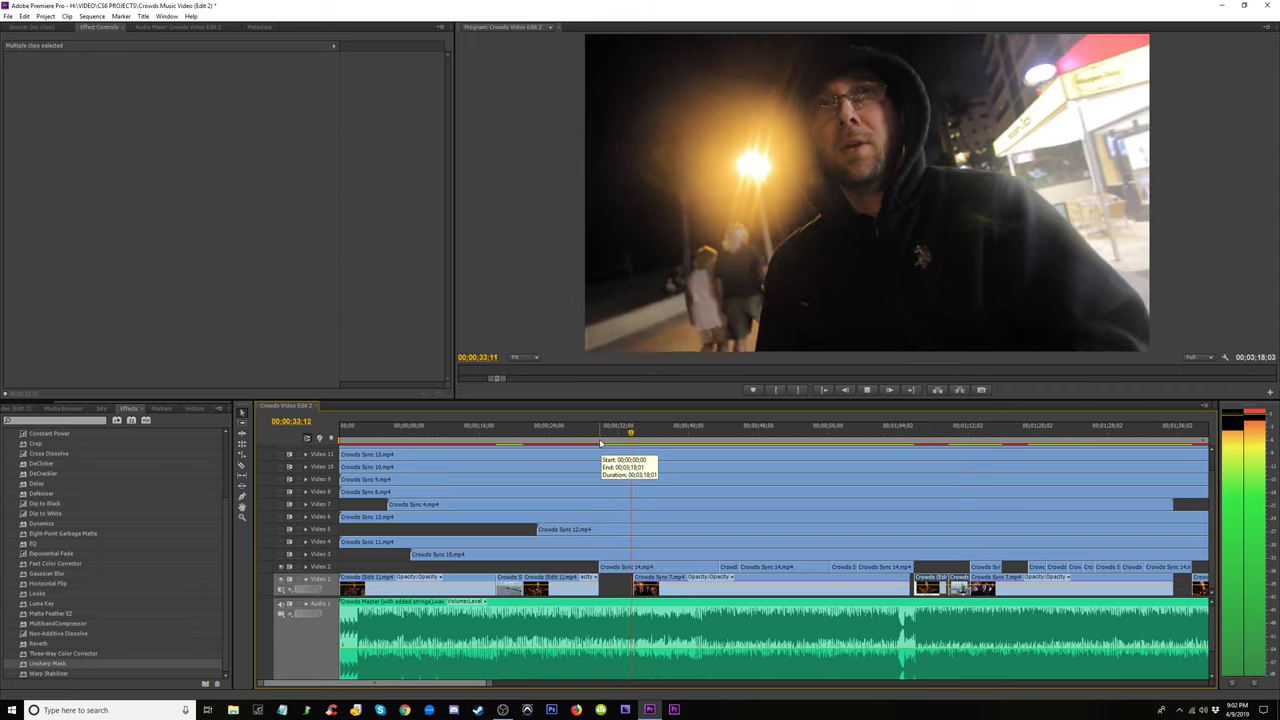
{"action": "key", "text": "space"}
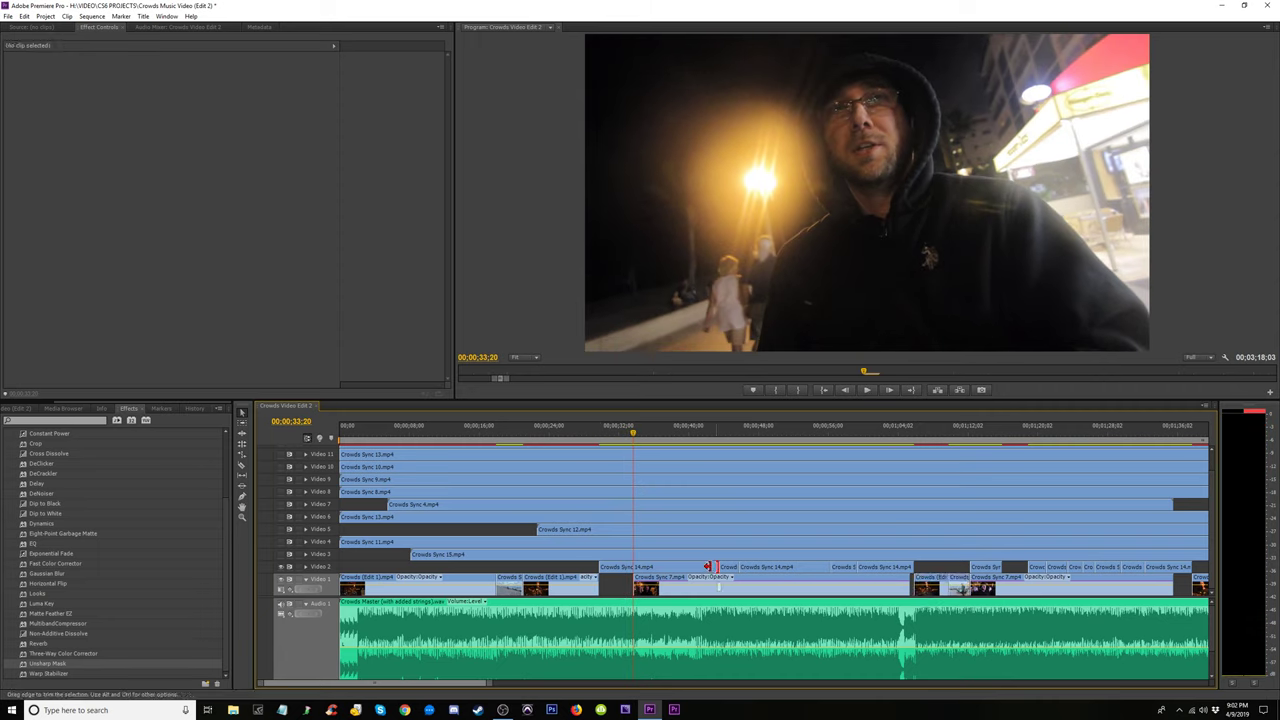
Try trimming Crowds Sync 14 on Video 2, undo it, and scrub back to about 00:00:37
{"action": "left_click_drag", "start_coordinate": [708, 567], "coordinate": [620, 586]}
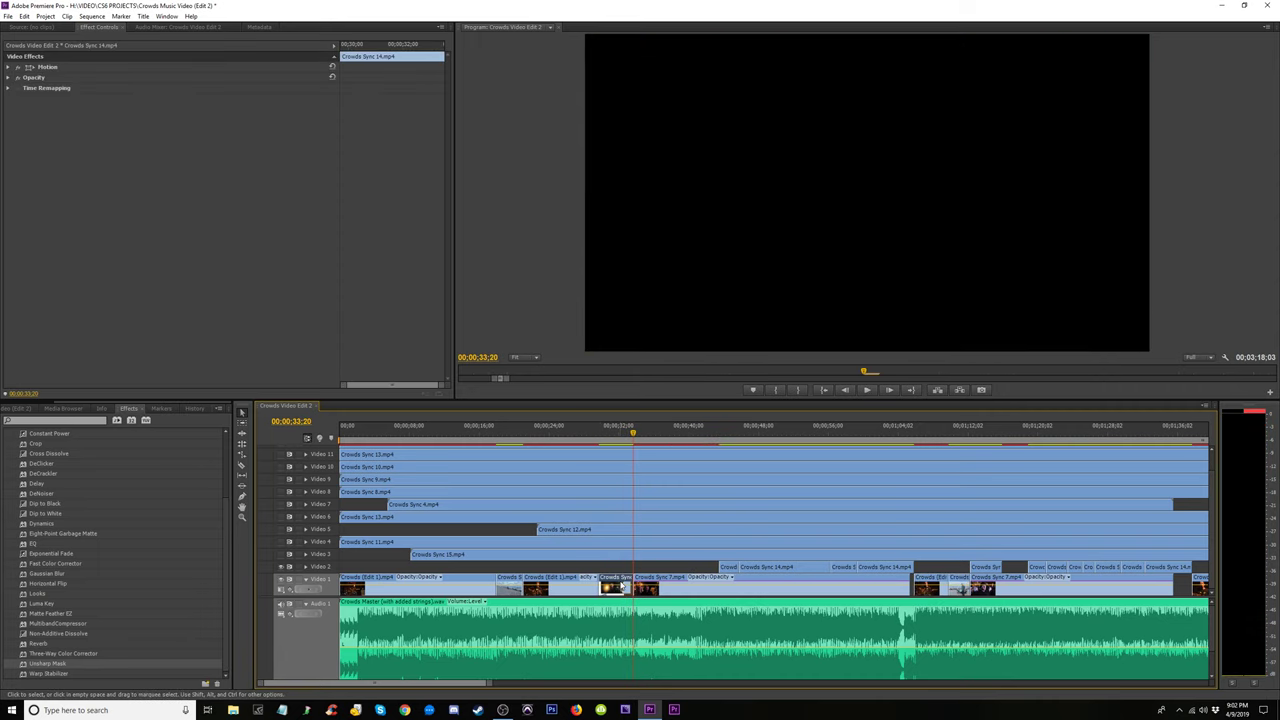
{"action": "left_click_drag", "start_coordinate": [728, 439], "coordinate": [776, 450]}
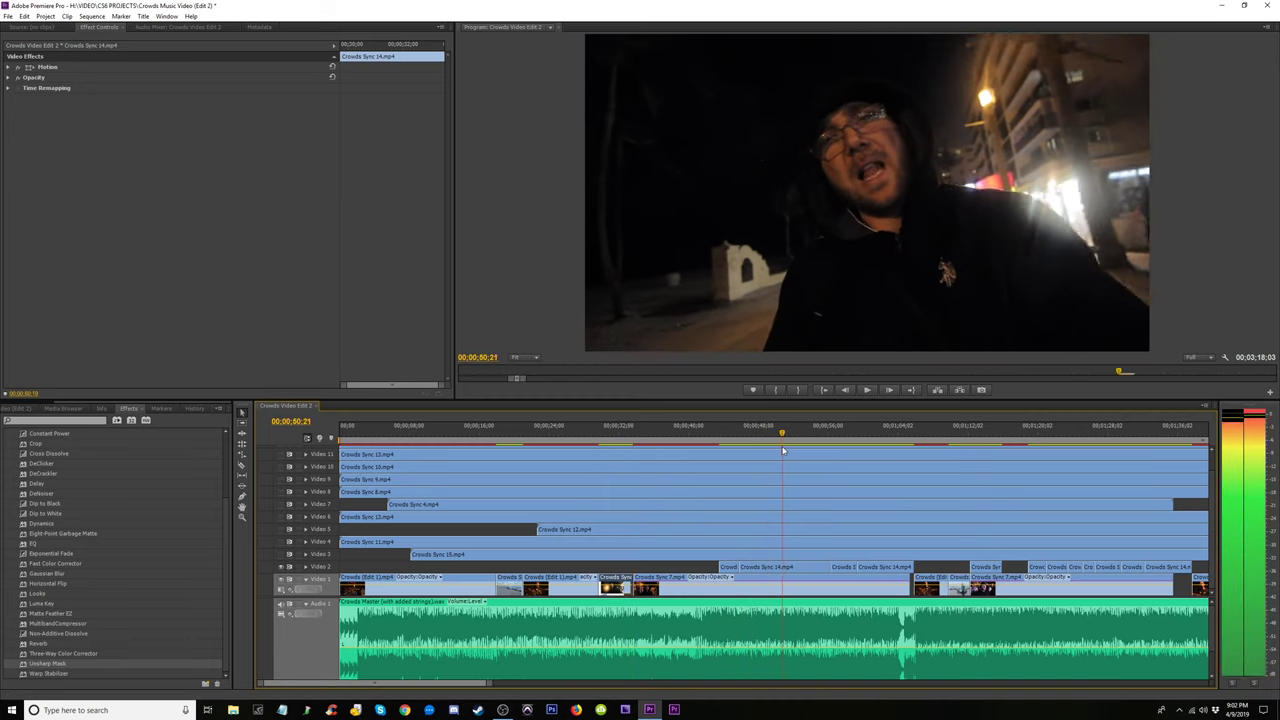
{"action": "key", "text": "ctrl+z"}
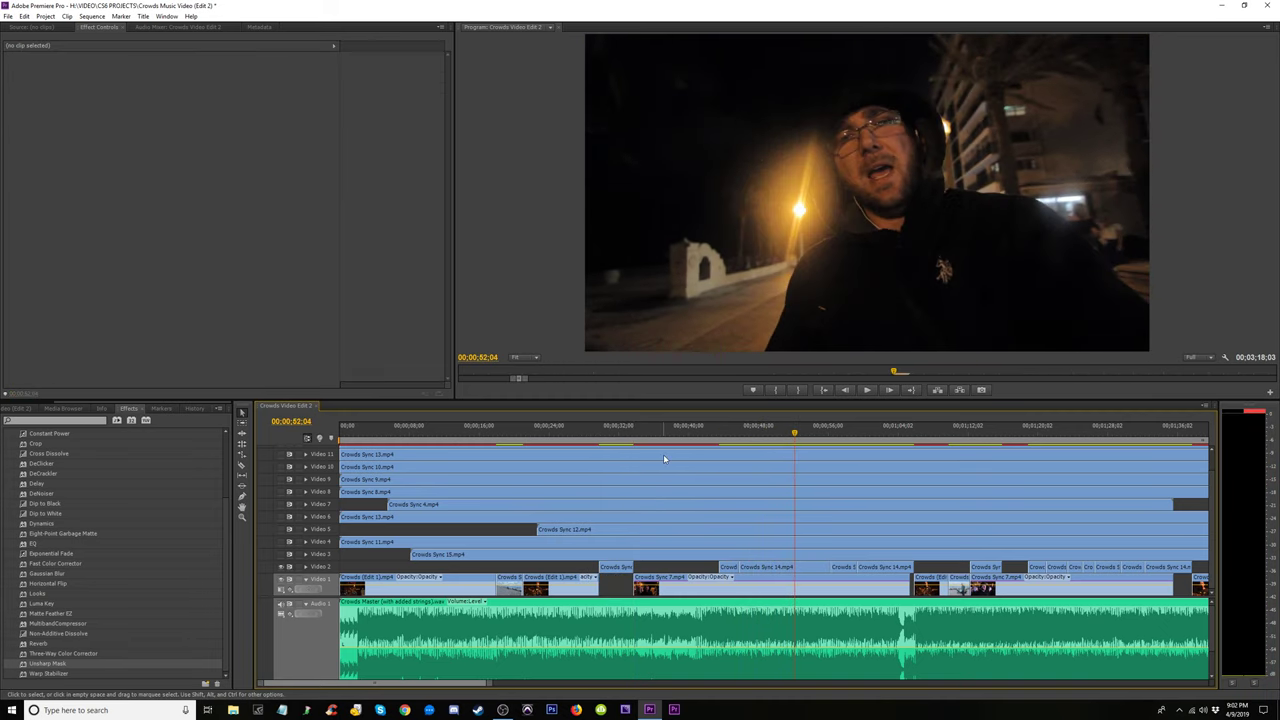
{"action": "left_click_drag", "start_coordinate": [644, 443], "coordinate": [693, 452]}
Shorten the end of Crowds Sync 14 on Video 2 and replay from 00:00:38 to check
{"action": "left_click_drag", "start_coordinate": [712, 572], "coordinate": [690, 568]}
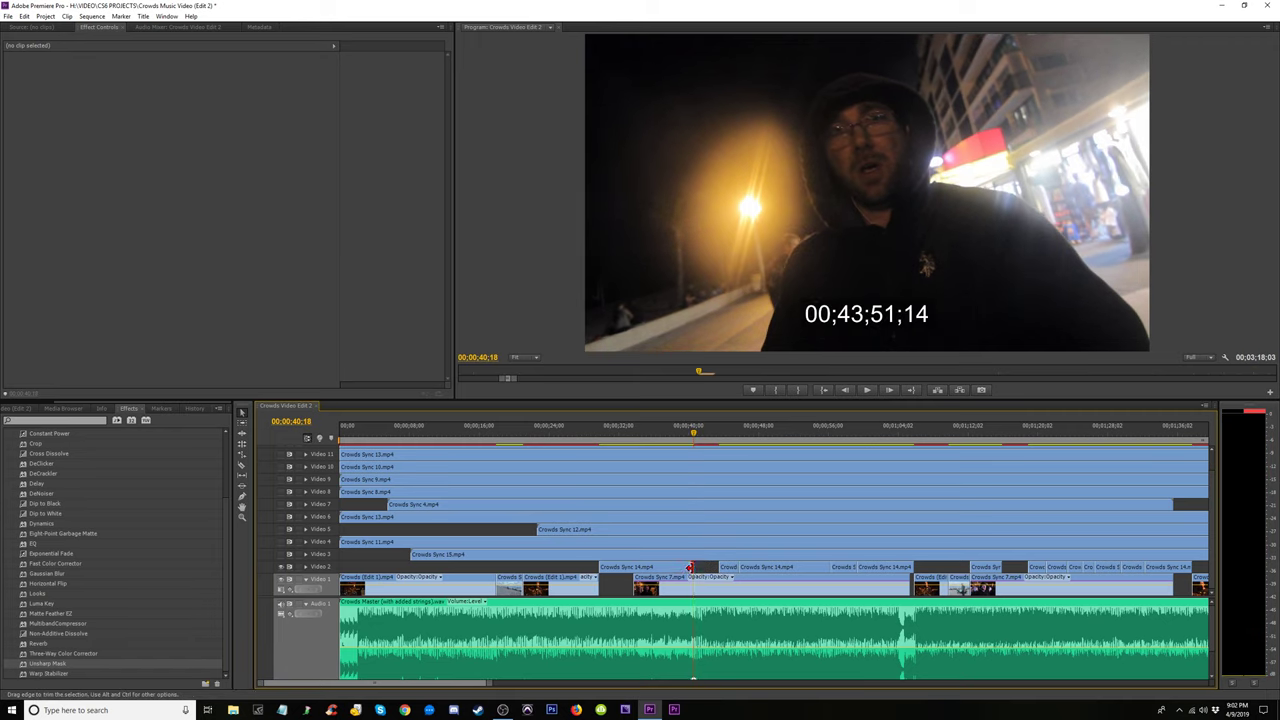
{"action": "key", "text": "space"}
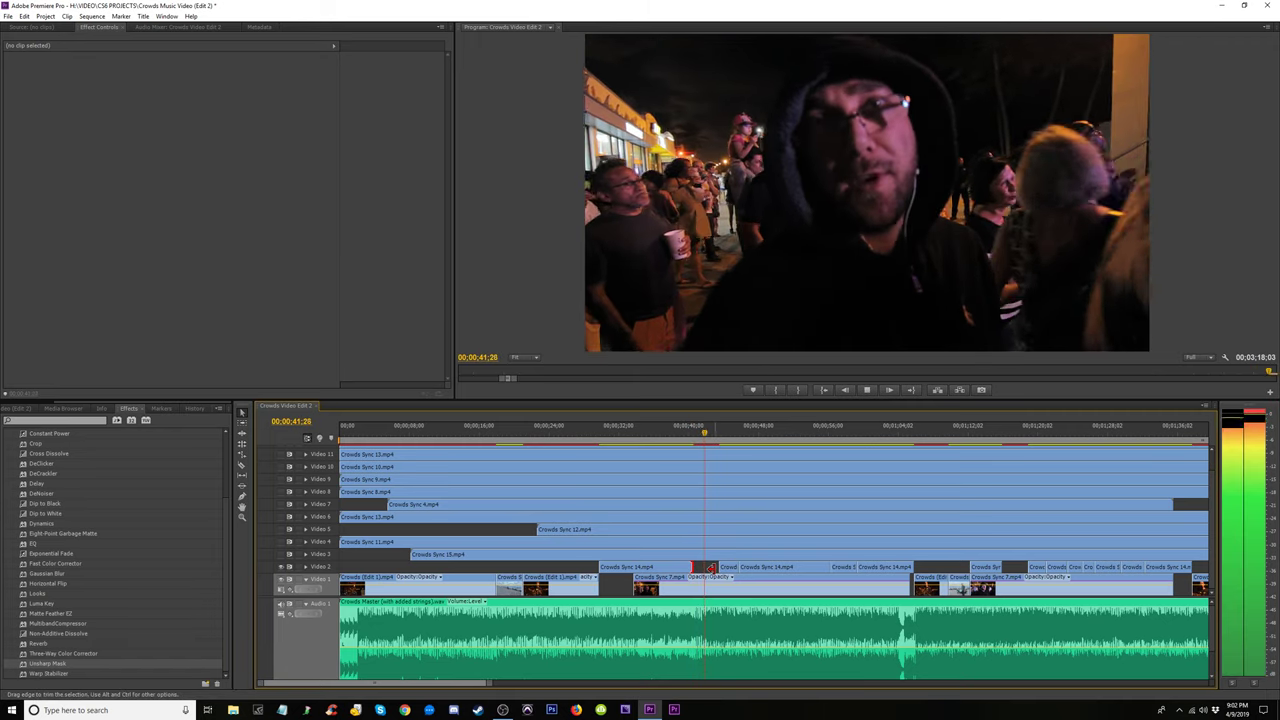
{"action": "left_click", "coordinate": [679, 431]}
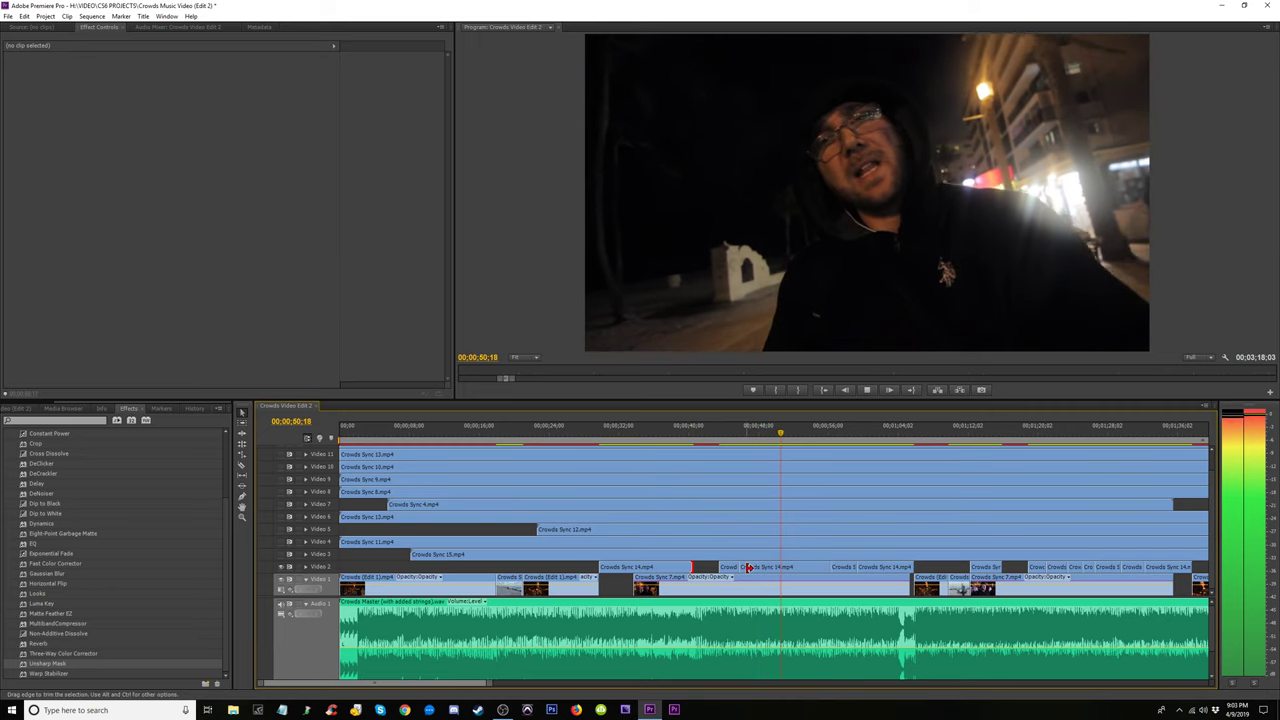
{"action": "key", "text": "space"}
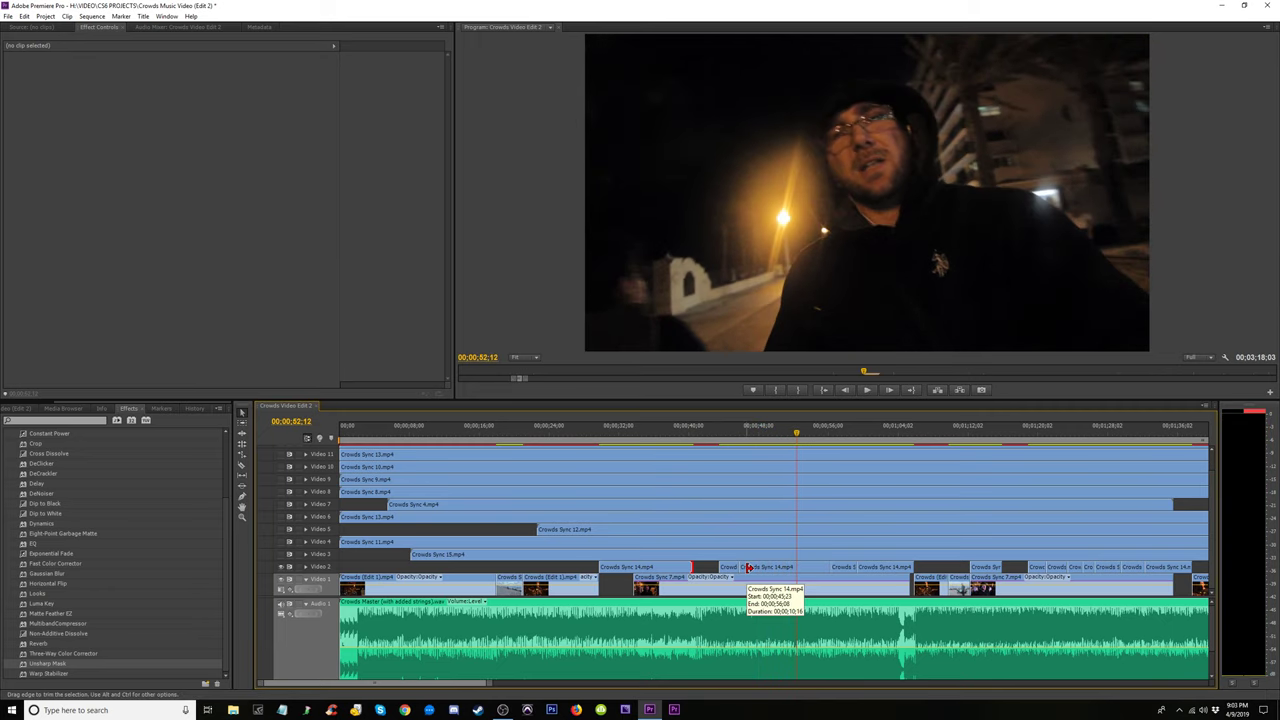
{"action": "key", "text": "space"}
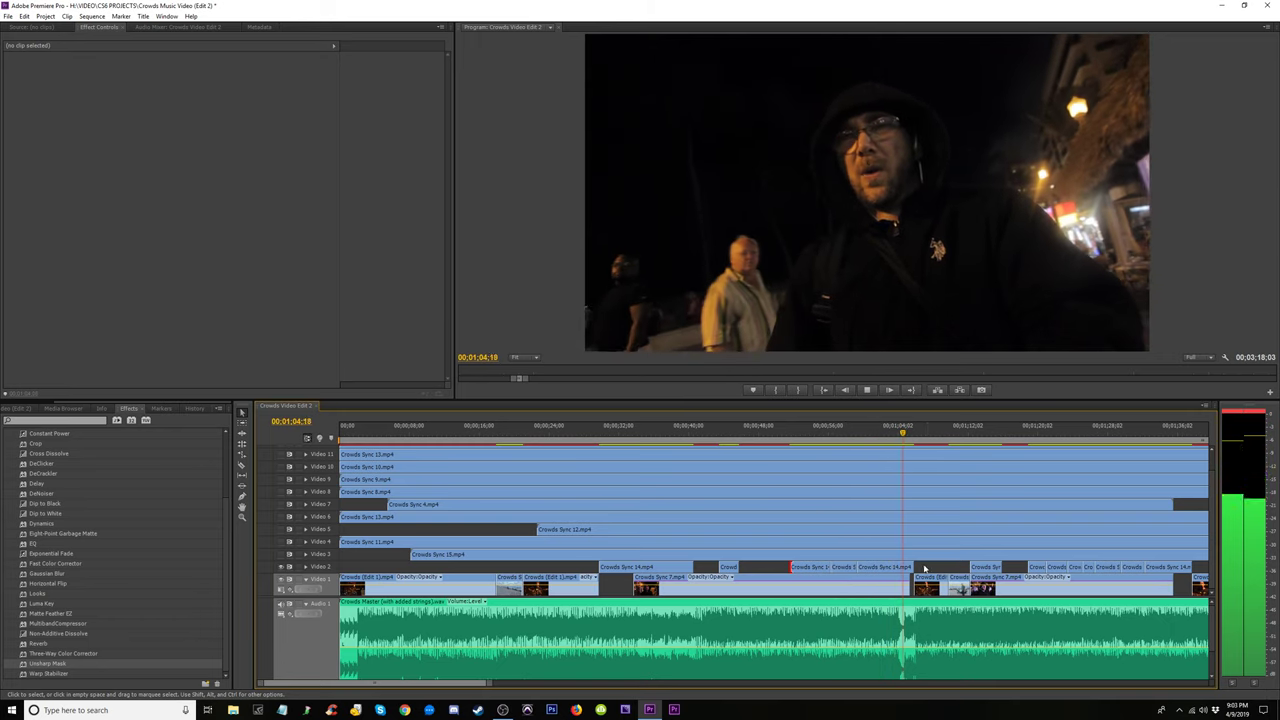
Delete the selected Video 2 clips and the short Crowd clip near 00:00:43
{"action": "key", "text": "space"}
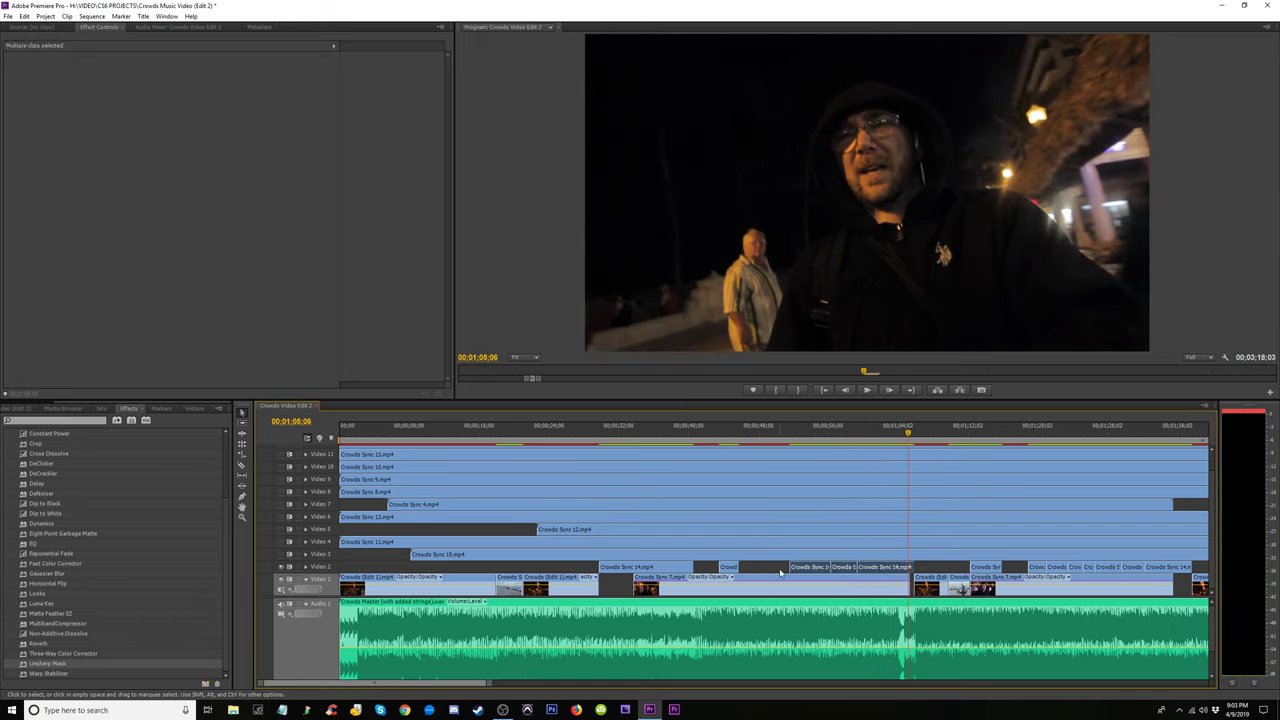
{"action": "key", "text": "Delete"}
{"action": "left_click_drag", "start_coordinate": [734, 432], "coordinate": [714, 432]}
{"action": "key", "text": "space"}
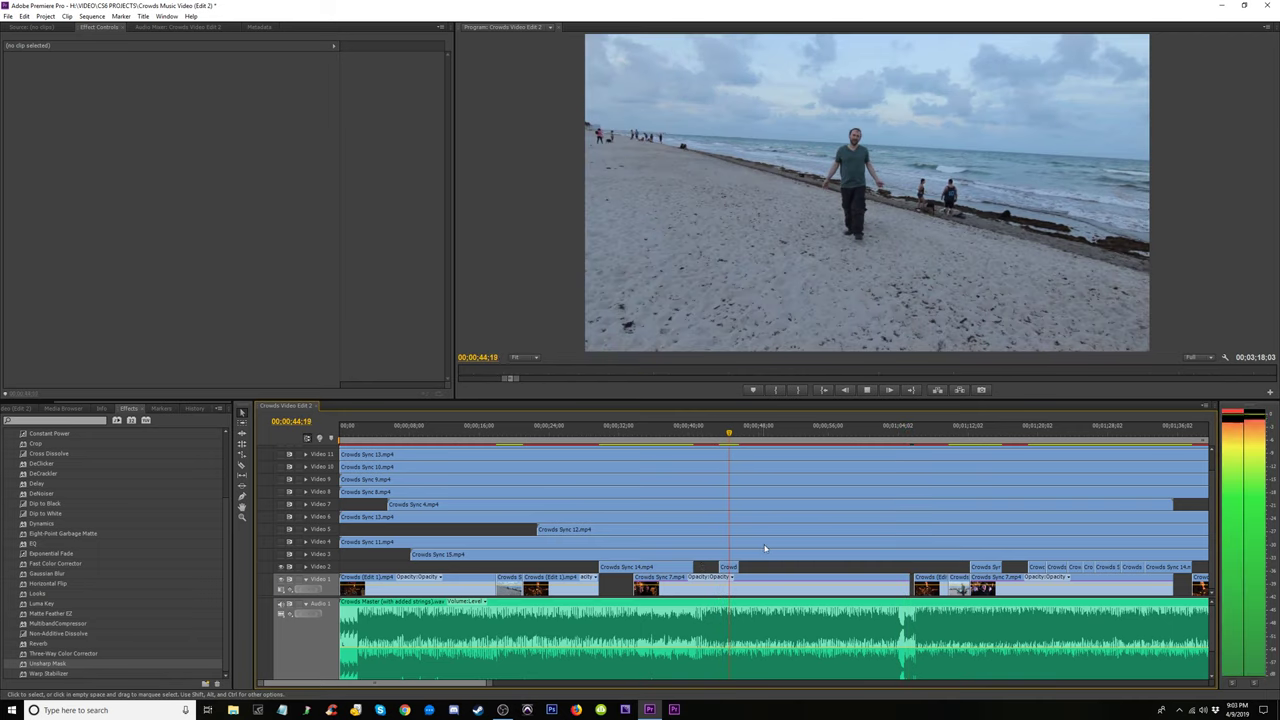
{"action": "key", "text": "space"}
{"action": "left_click", "coordinate": [728, 567]}
{"action": "key", "text": "Delete"}
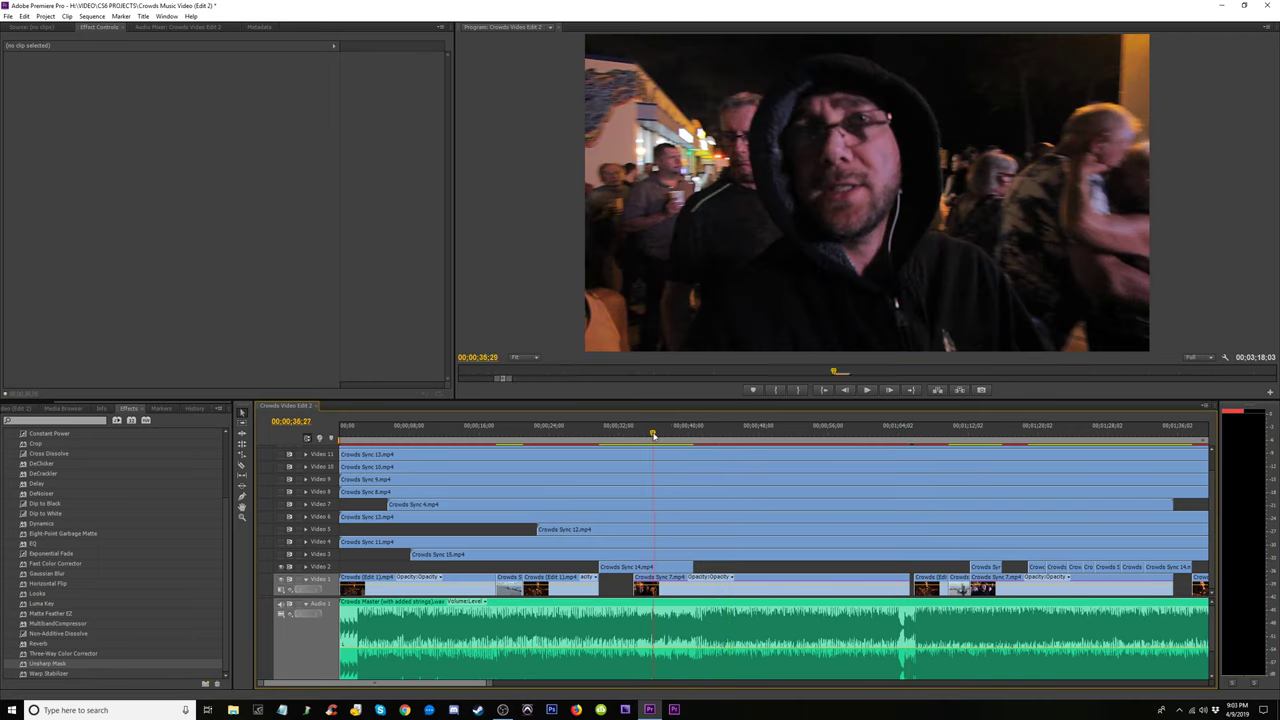
Move Crowds Sync 14 down onto Video 1 at 00:00:34:18 and play from 00:01:02
{"action": "left_click_drag", "start_coordinate": [654, 435], "coordinate": [641, 432]}
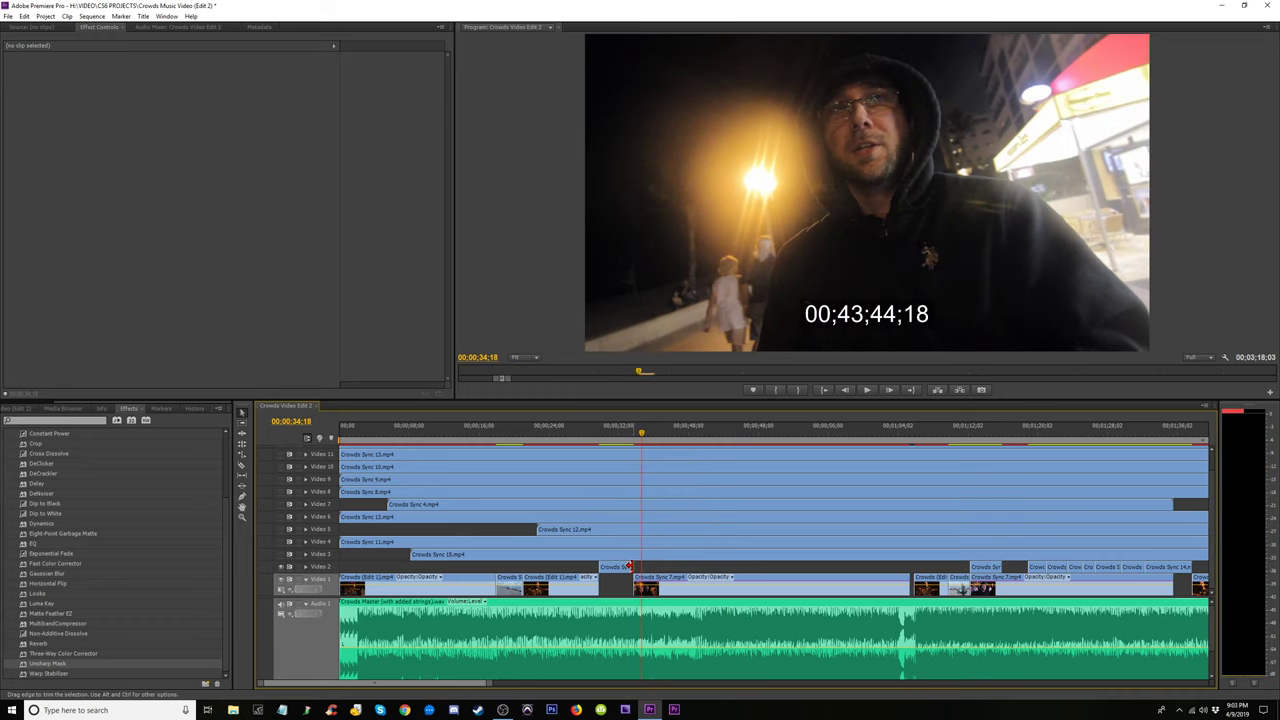
{"action": "left_click_drag", "start_coordinate": [628, 567], "coordinate": [624, 588]}
{"action": "key", "text": "space"}
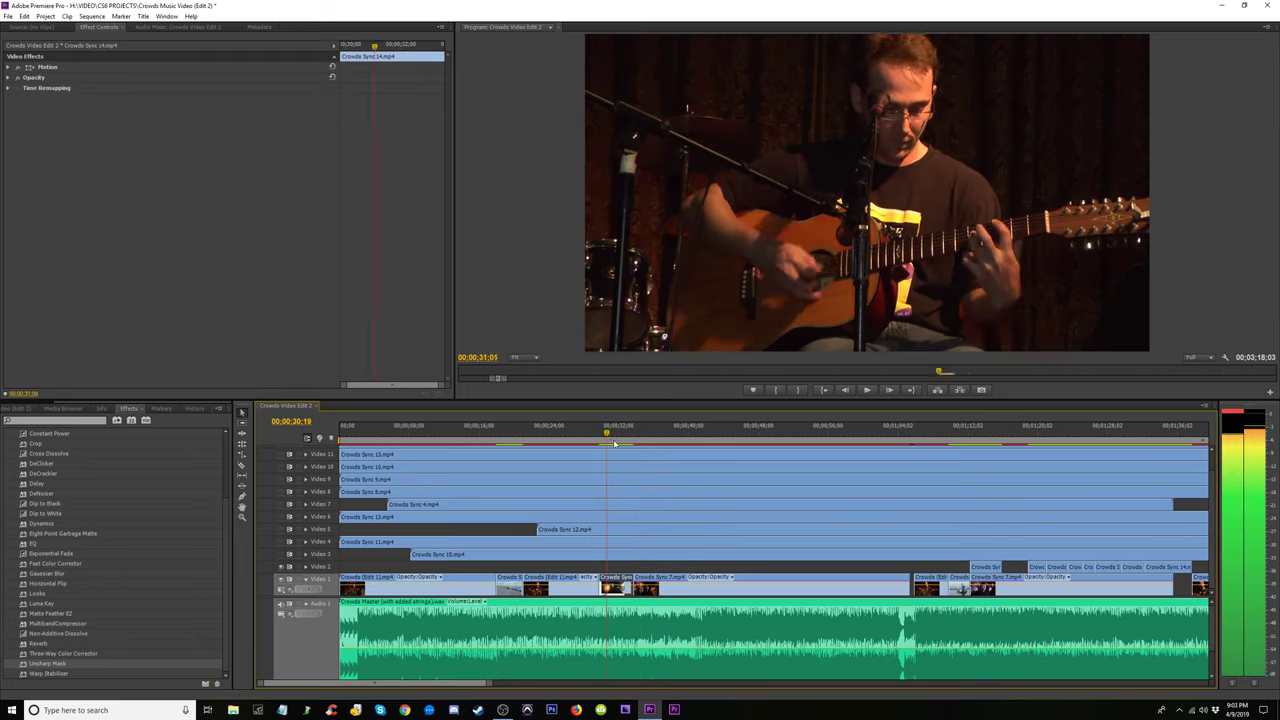
{"action": "left_click", "coordinate": [886, 432]}
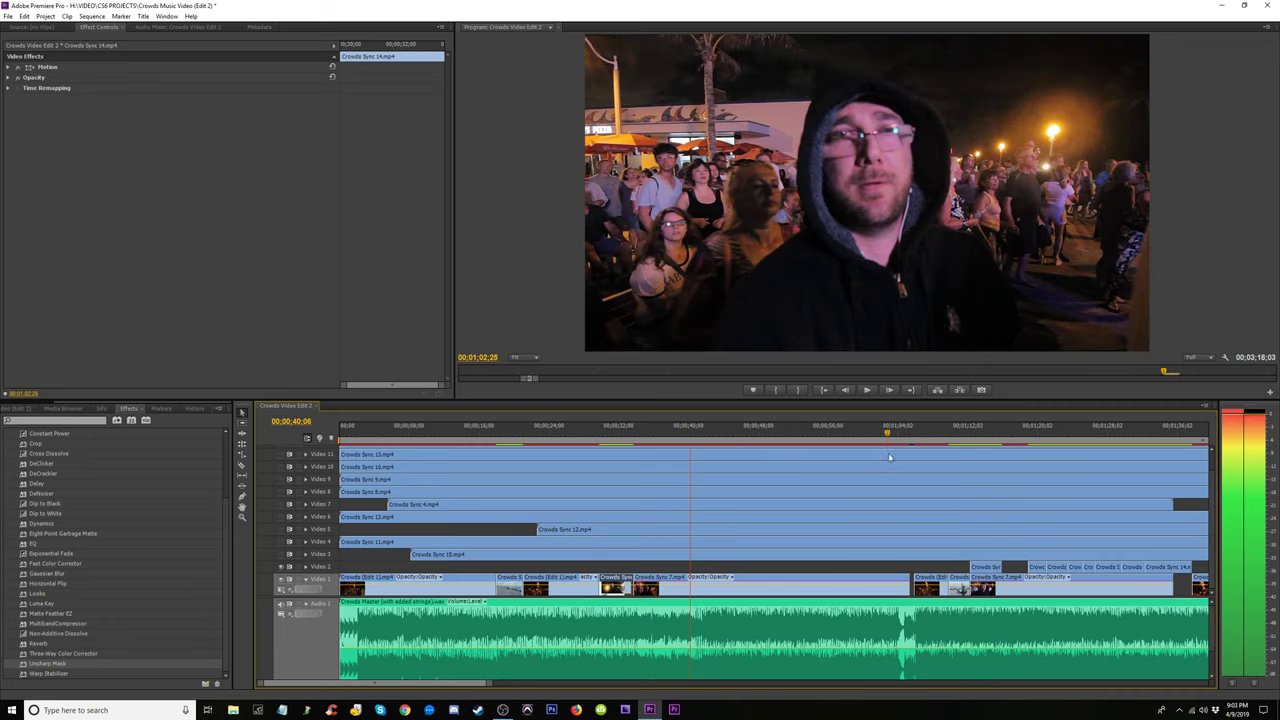
{"action": "key", "text": "space"}
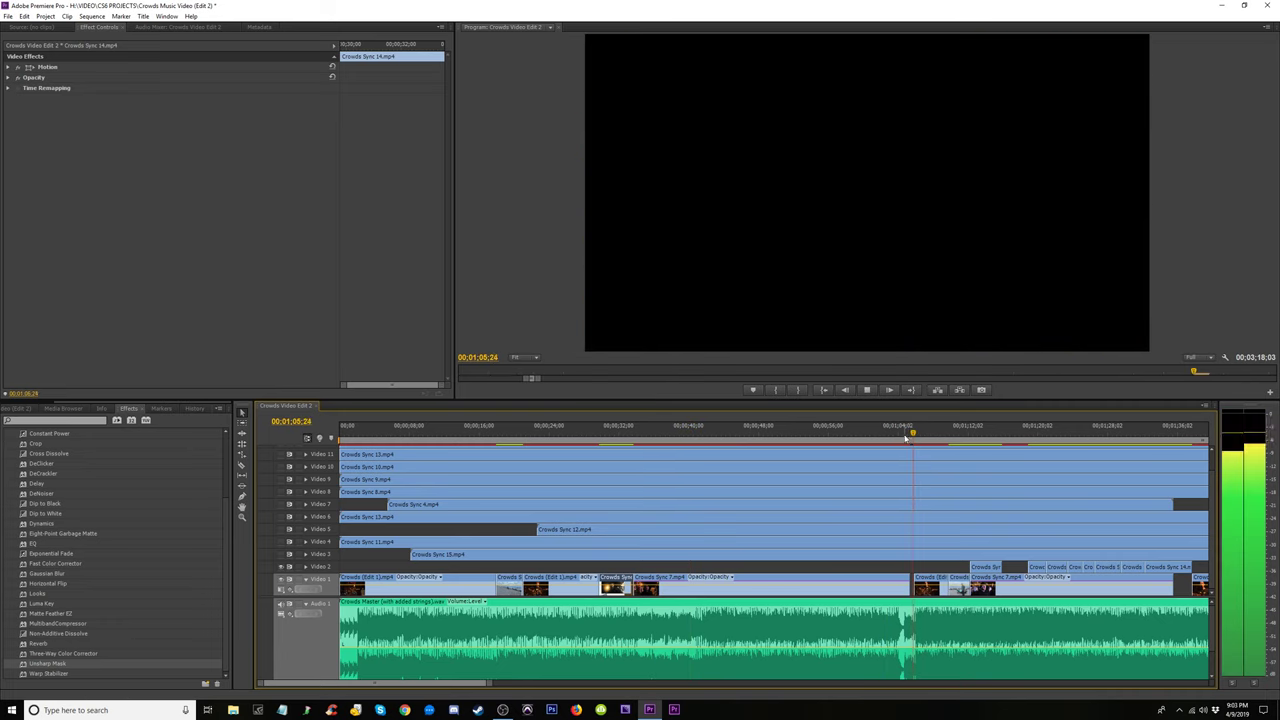
Ripple delete the gap after Crowds Sync 7 on Video 1 and play it back
{"action": "key", "text": "equal"}
{"action": "key", "text": "space"}
{"action": "right_click", "coordinate": [740, 580]}
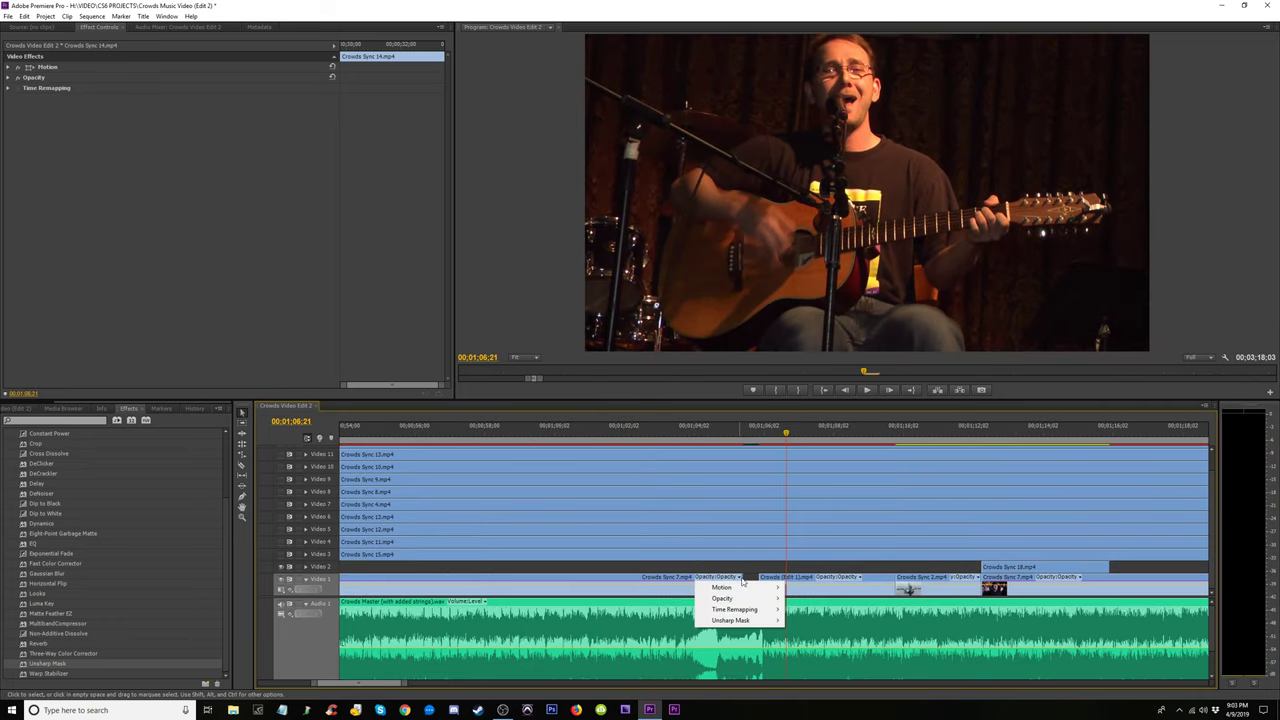
{"action": "left_click", "coordinate": [712, 588]}
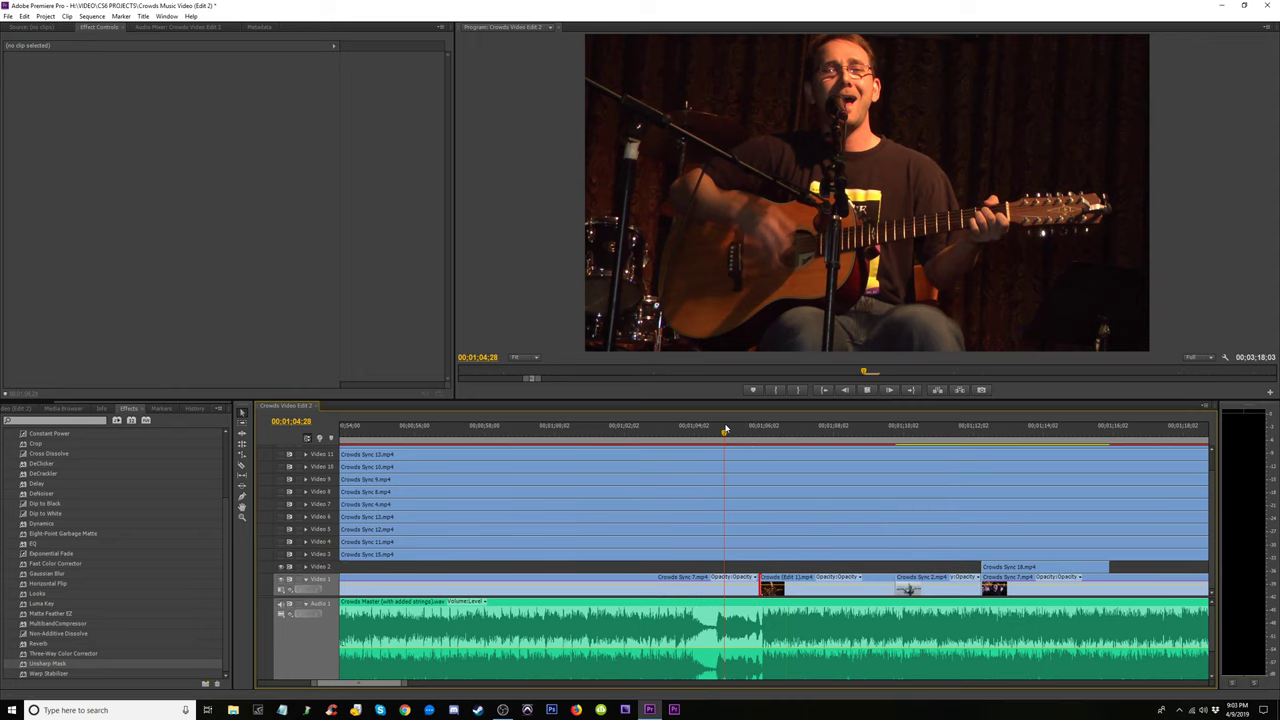
{"action": "key", "text": "space"}
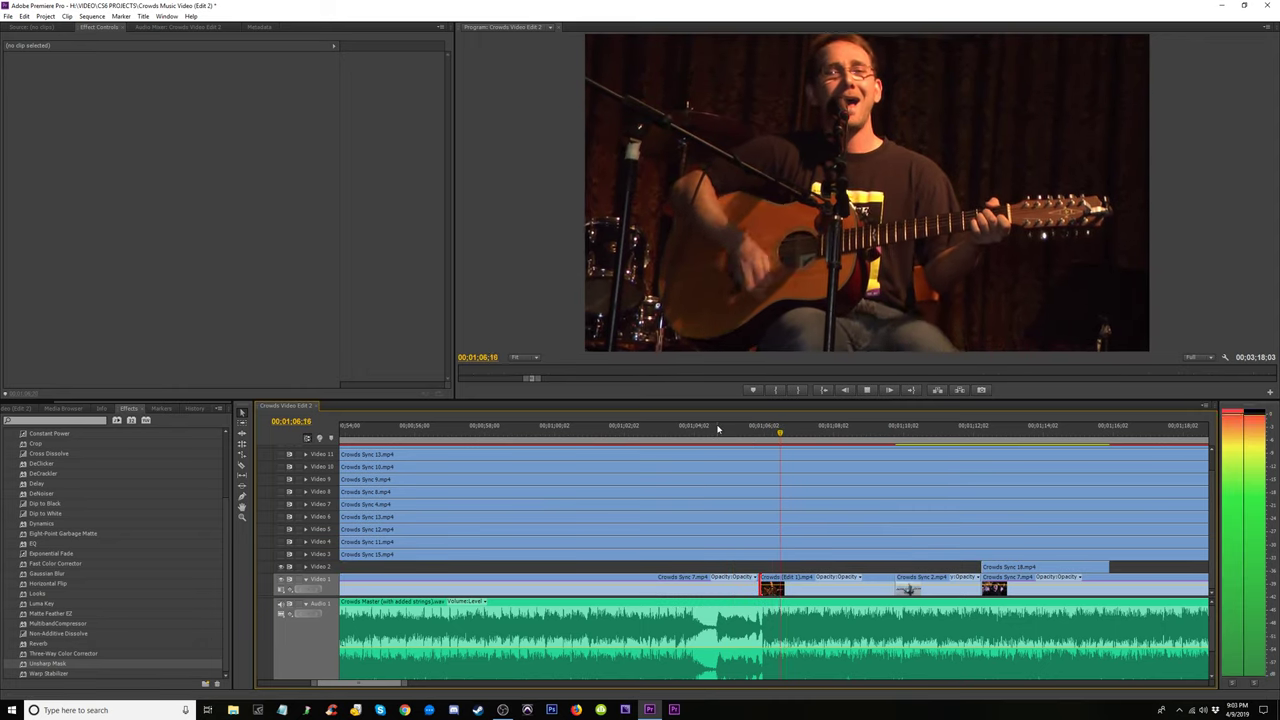
Move the Crowds Sync 7 to Crowds Edit 11 cut back to 00:01:05:19 and review
{"action": "left_click", "coordinate": [717, 428]}
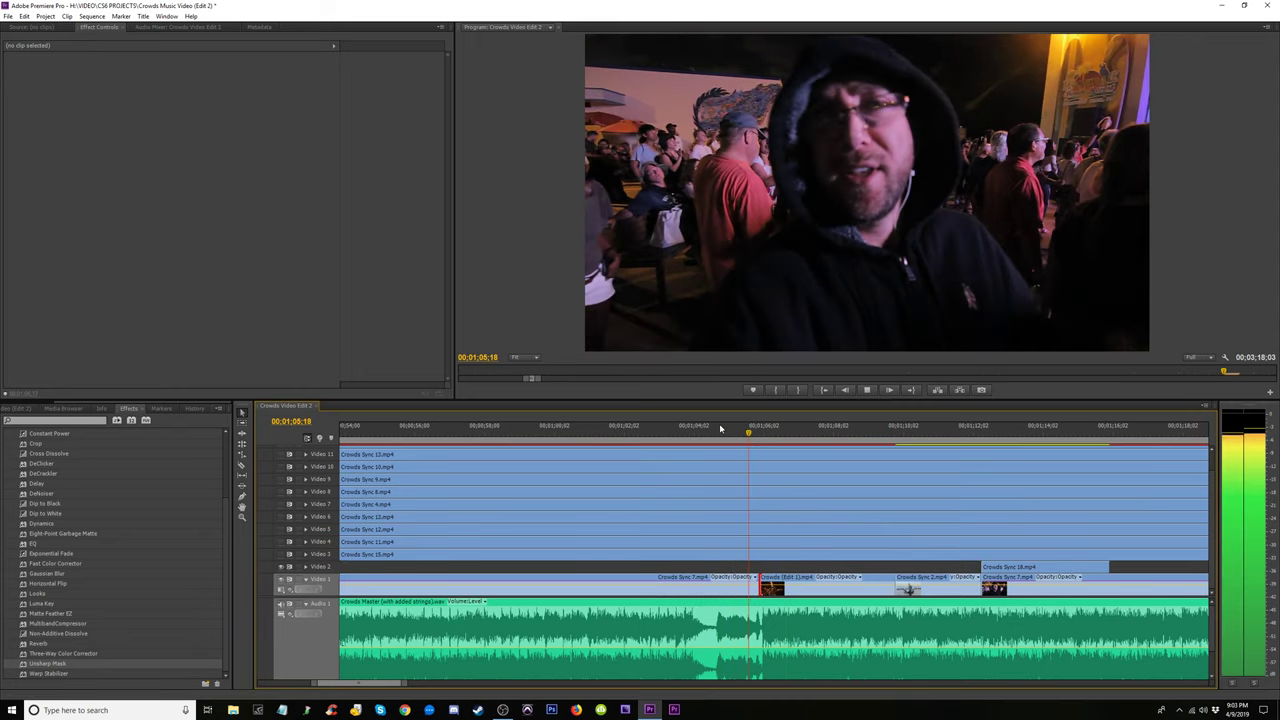
{"action": "key", "text": "space"}
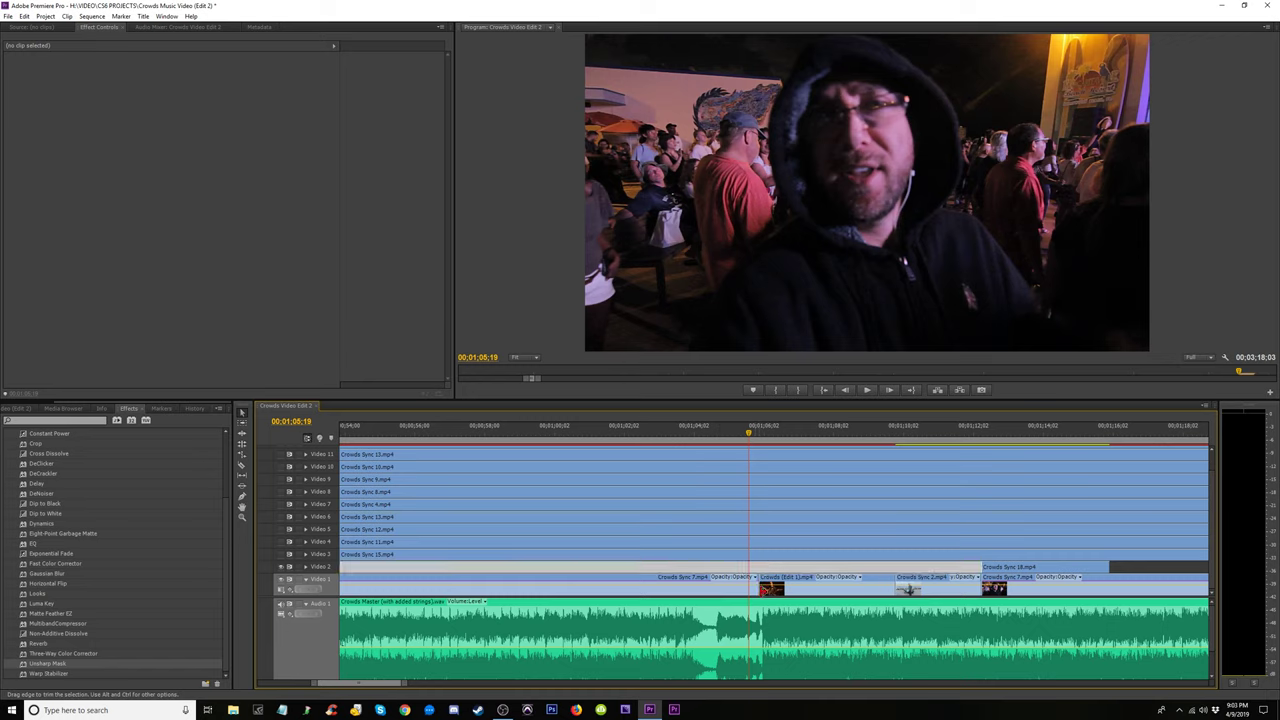
{"action": "left_click_drag", "start_coordinate": [760, 578], "coordinate": [748, 580]}
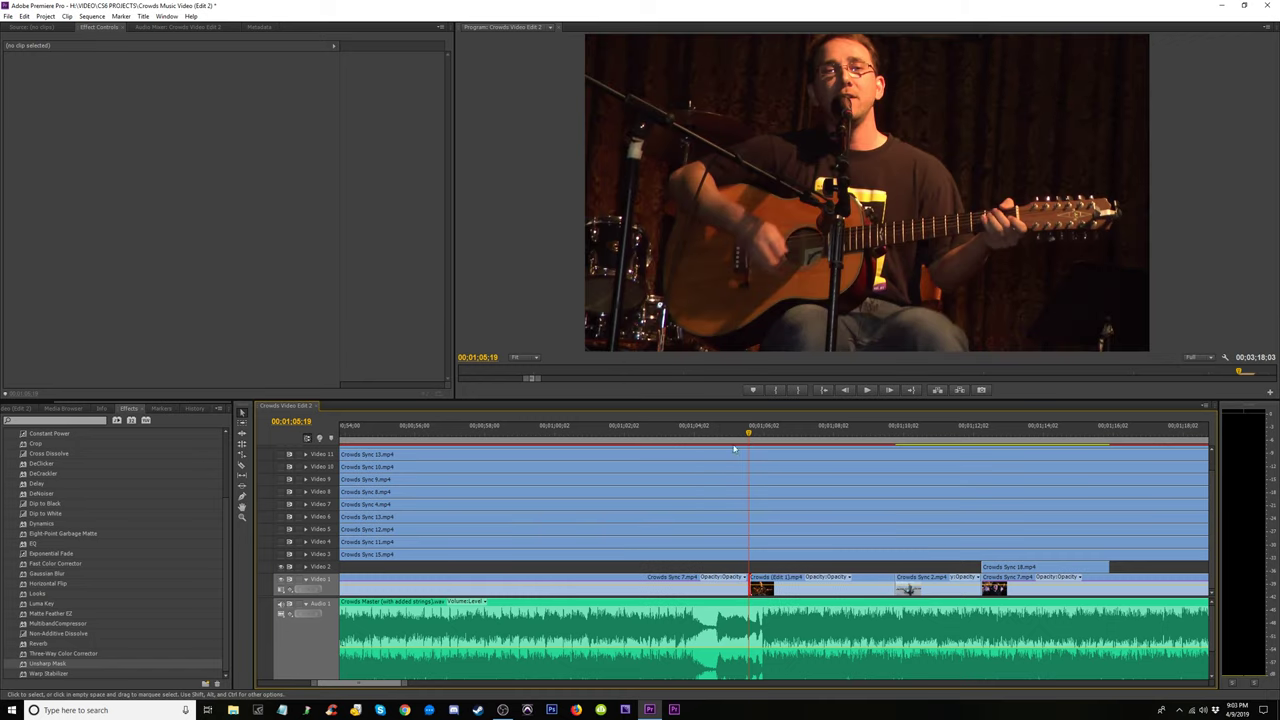
{"action": "left_click", "coordinate": [718, 428]}
{"action": "key", "text": "space"}
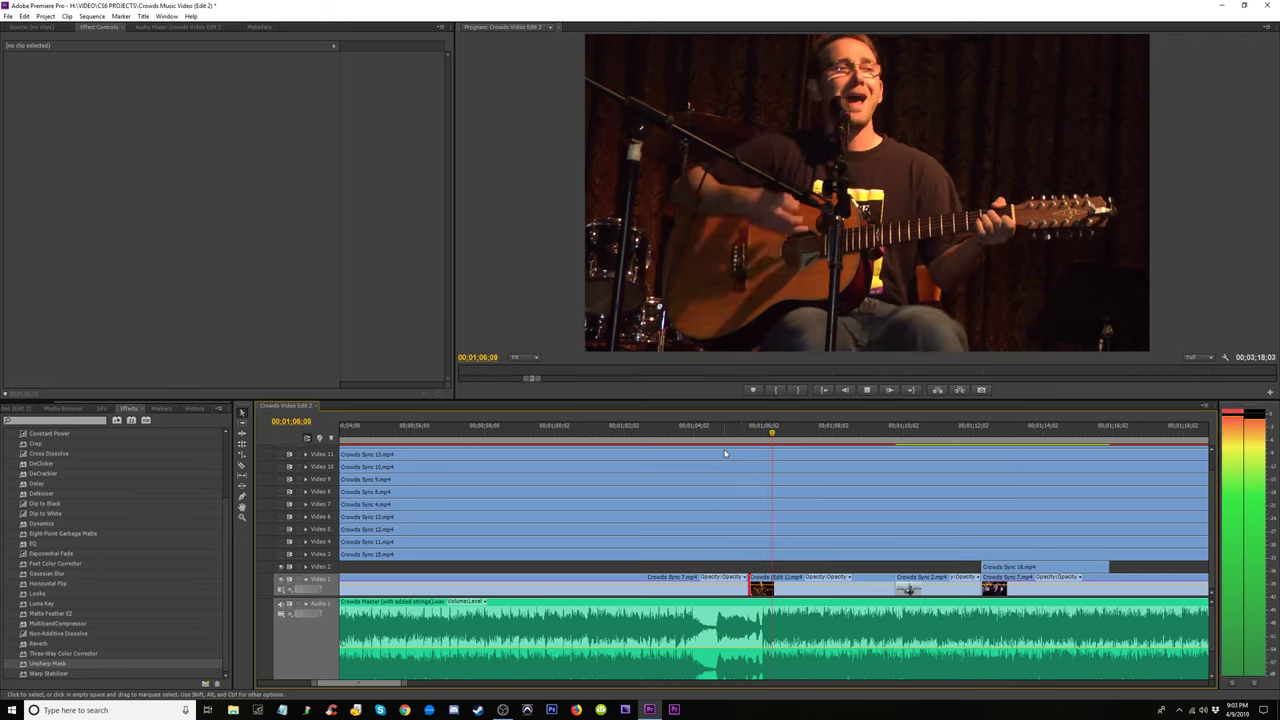
{"action": "key", "text": "minus"}
{"action": "key", "text": "minus"}
{"action": "left_click", "coordinate": [841, 435]}
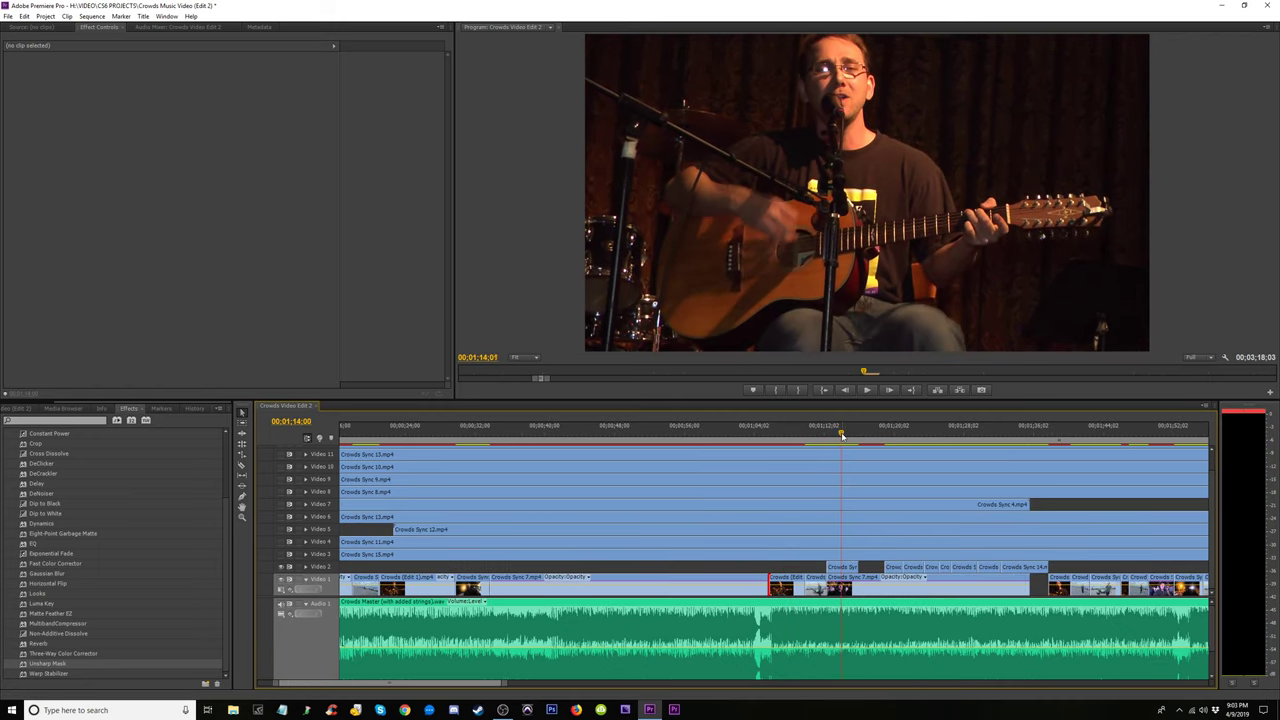
{"action": "key", "text": "equal"}
{"action": "key", "text": "equal"}
{"action": "key", "text": "Left"}
{"action": "left_click", "coordinate": [708, 428]}
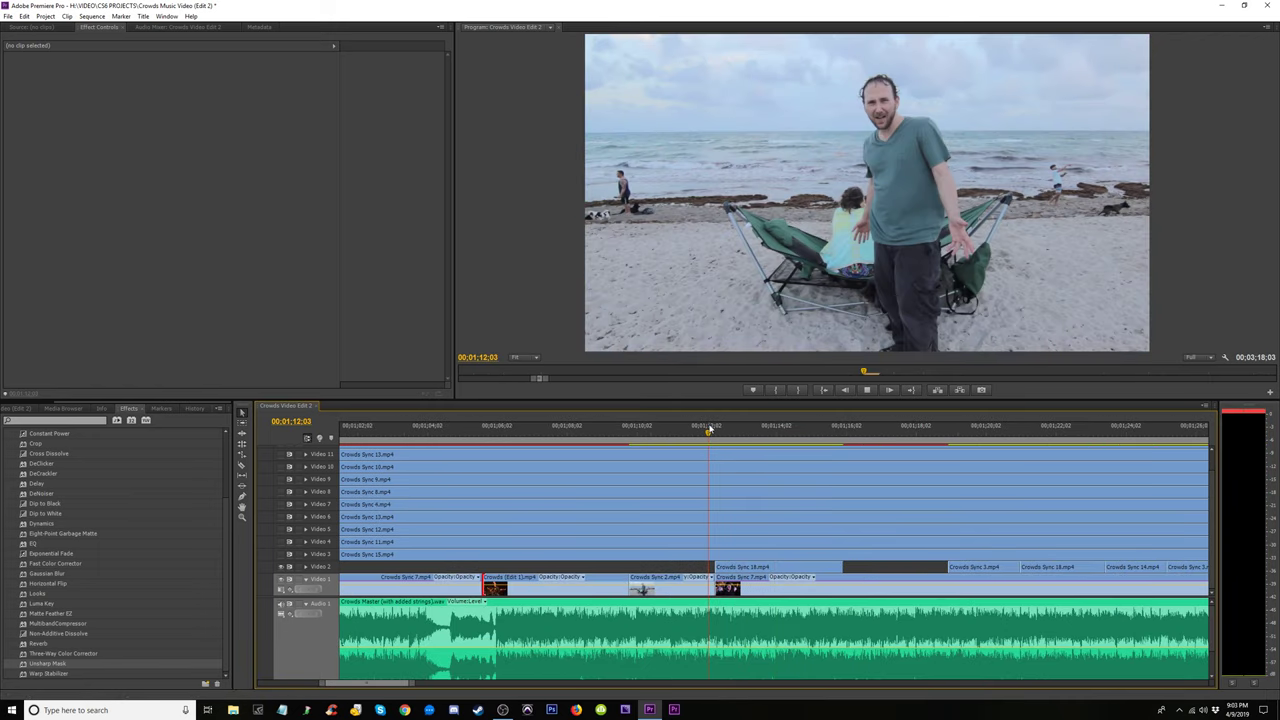
{"action": "key", "text": "space"}
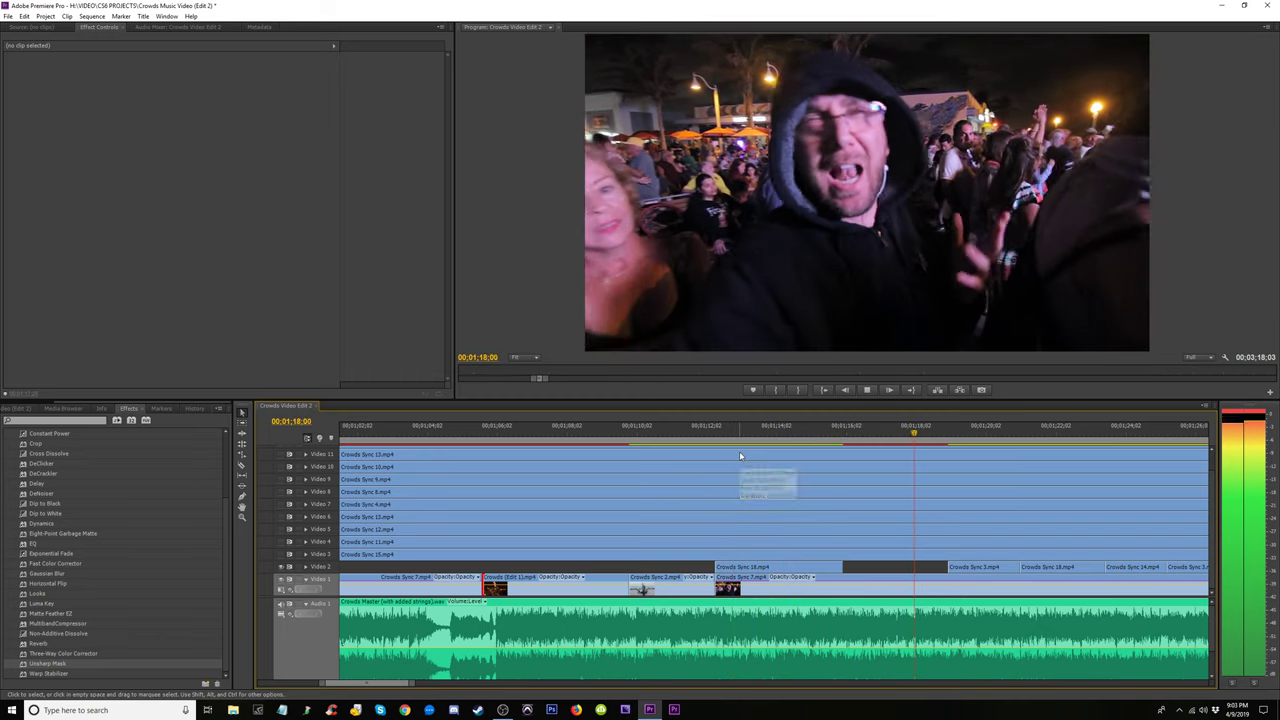
{"action": "key", "text": "space"}
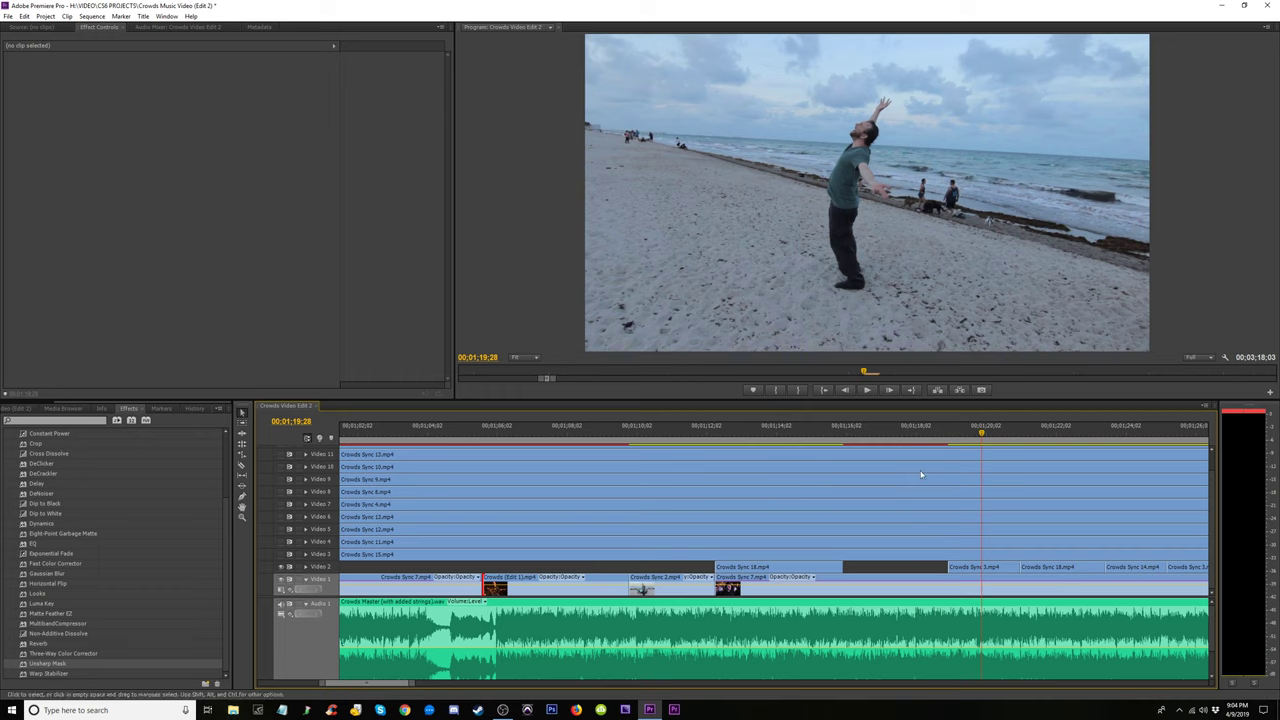
{"action": "left_click", "coordinate": [775, 436]}
{"action": "key", "text": "backslash"}
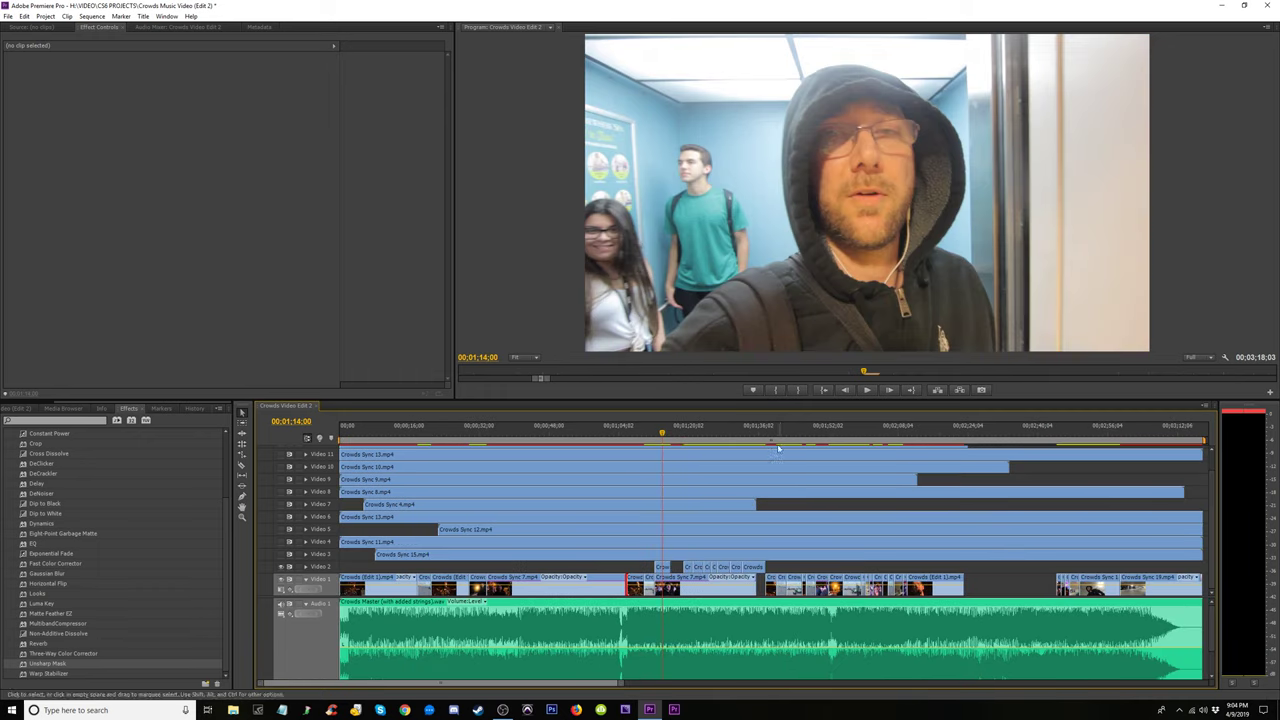